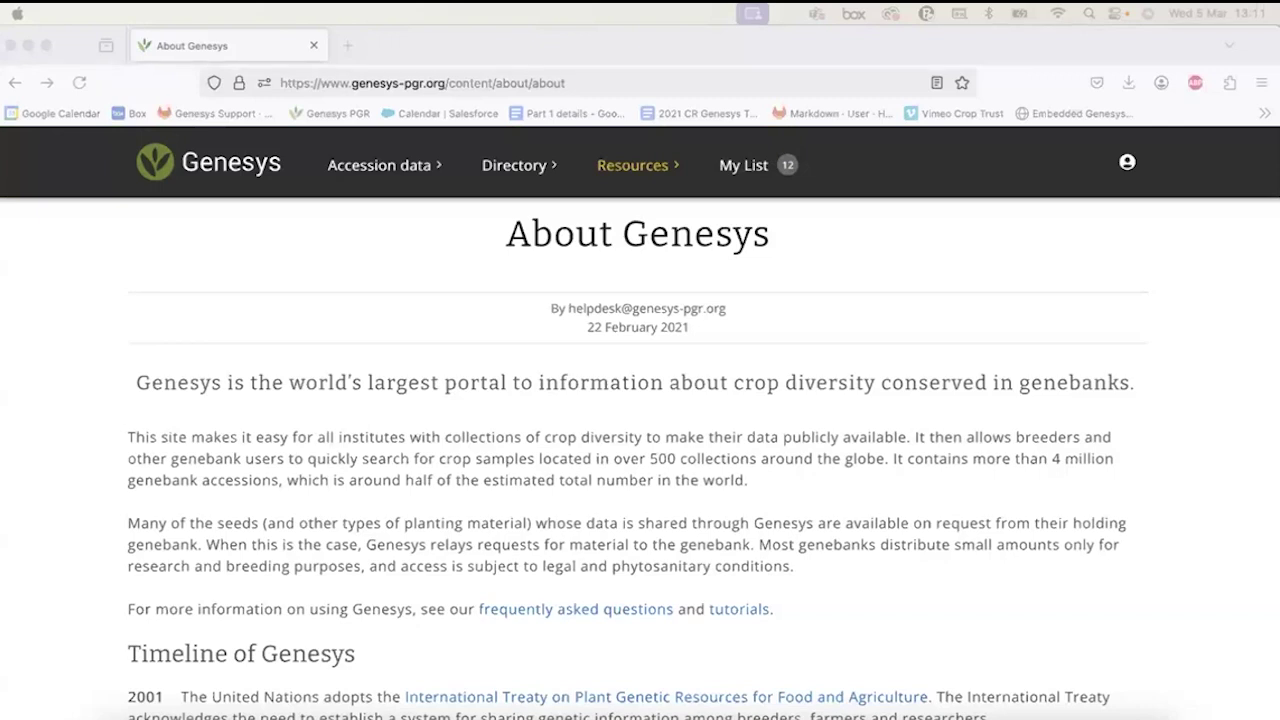
# Scroll through the page, return to the Genesys home page, and show the Accession data sections.
pyautogui.scroll(-5, 604, 450)
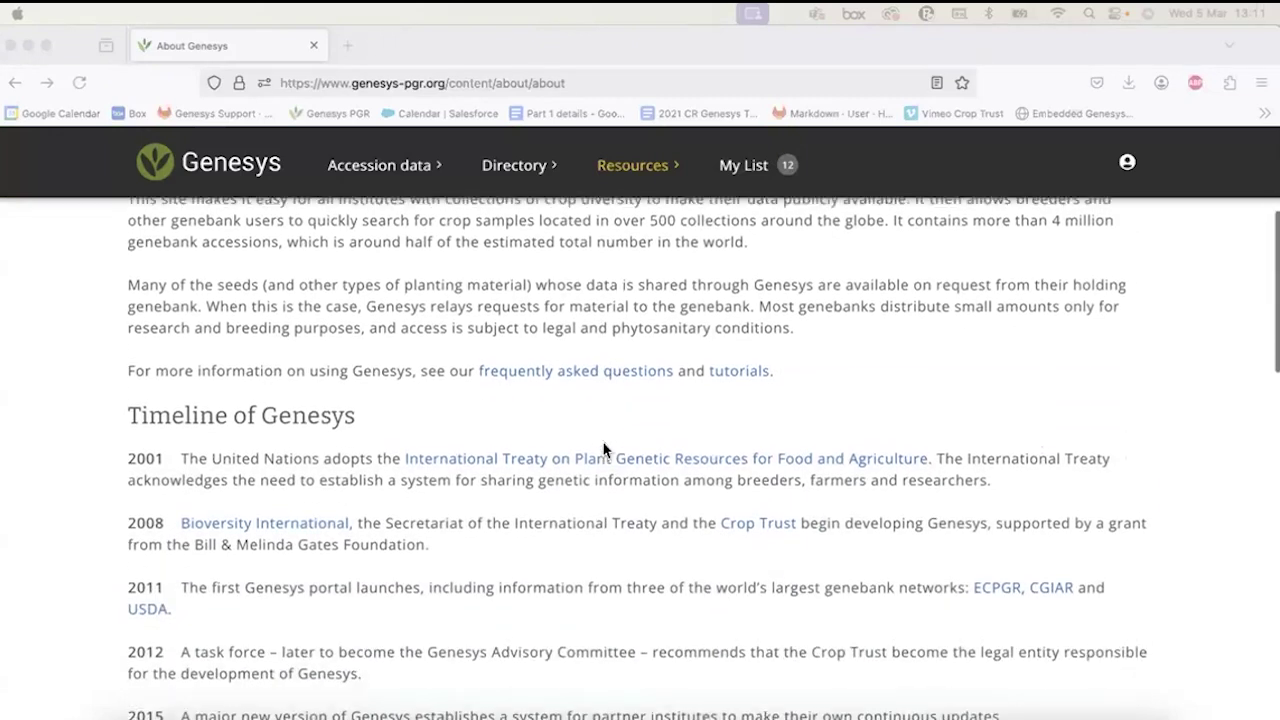
pyautogui.scroll(-2, 604, 450)
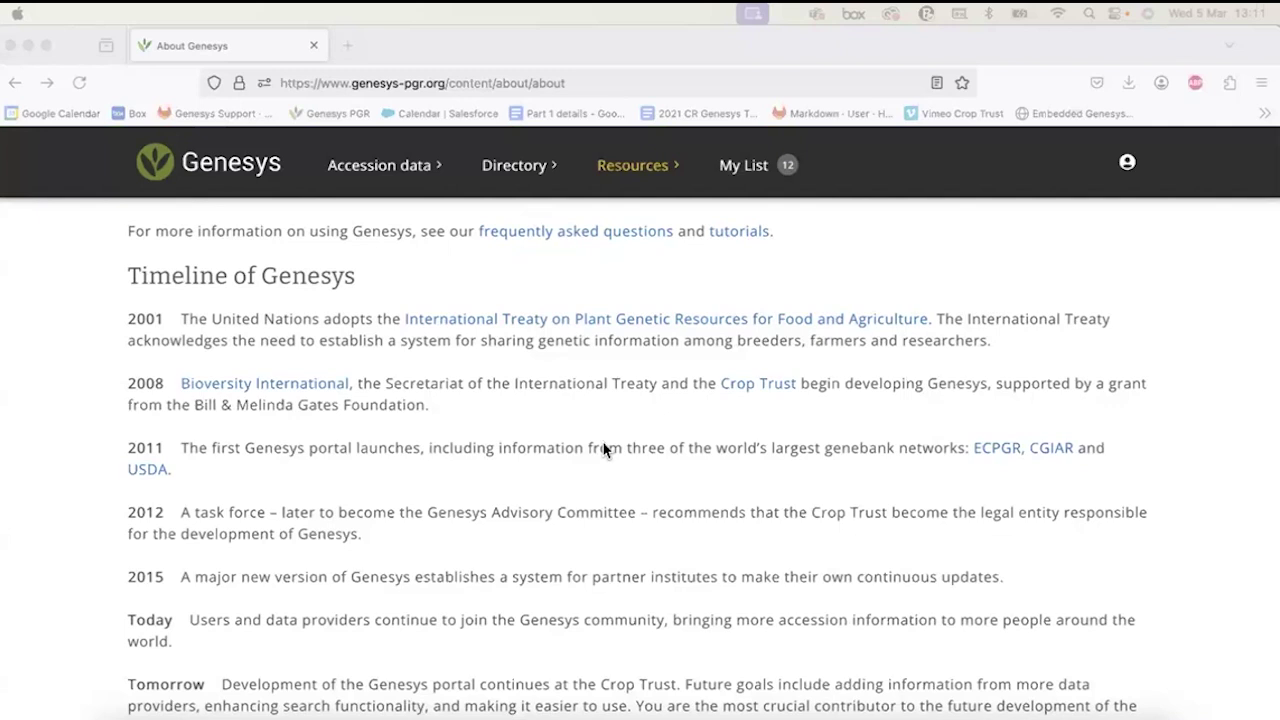
pyautogui.scroll(-3, 603, 450)
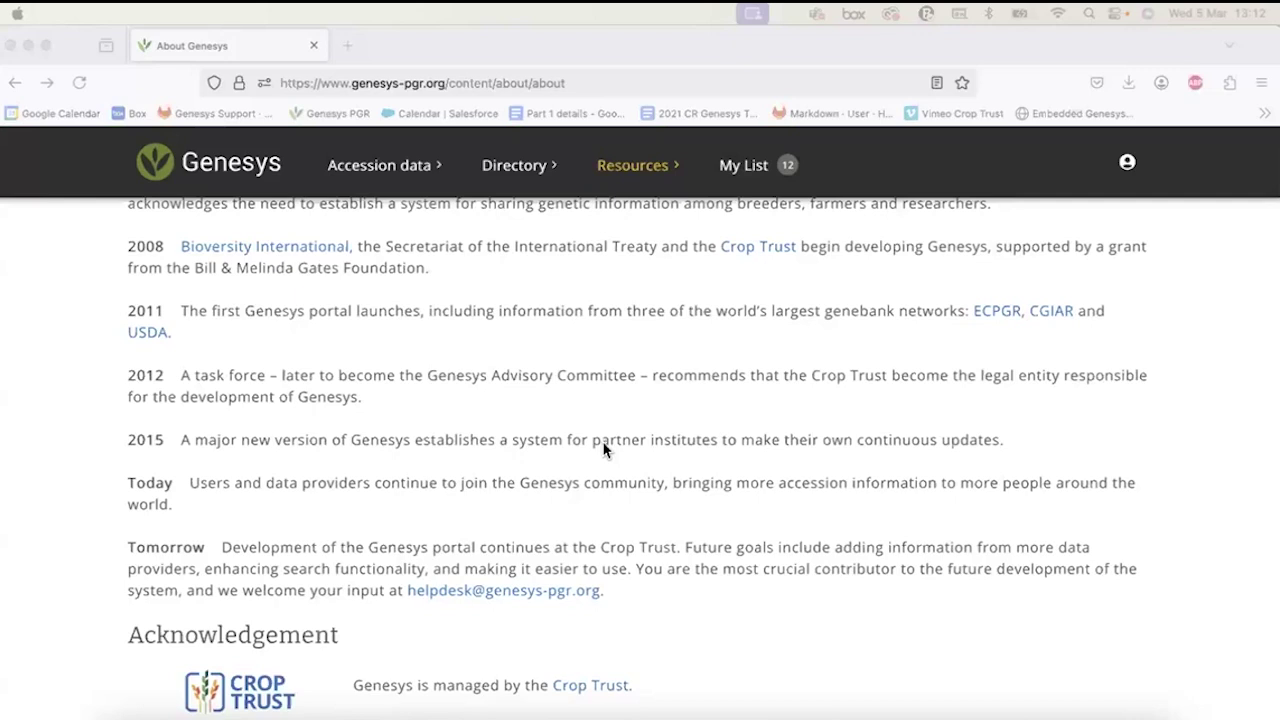
pyautogui.scroll(-3, 603, 450)
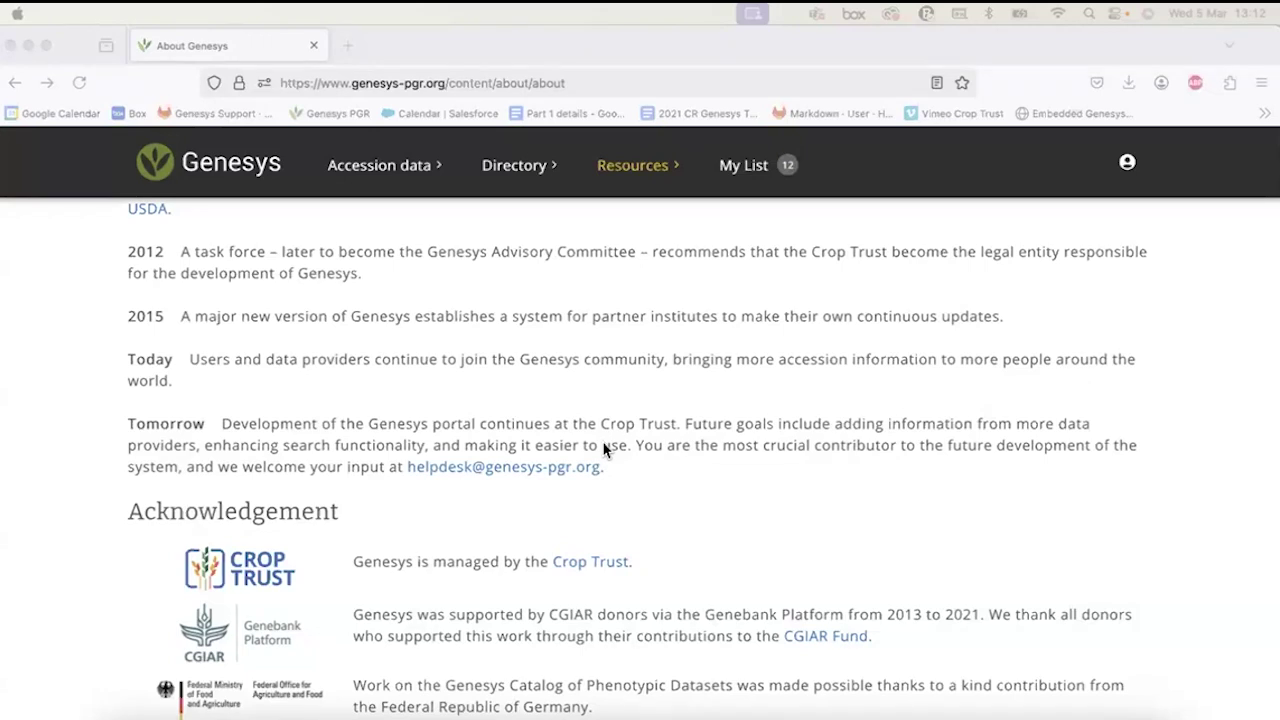
pyautogui.scroll(-2, 604, 450)
pyautogui.scroll(2, 604, 450)
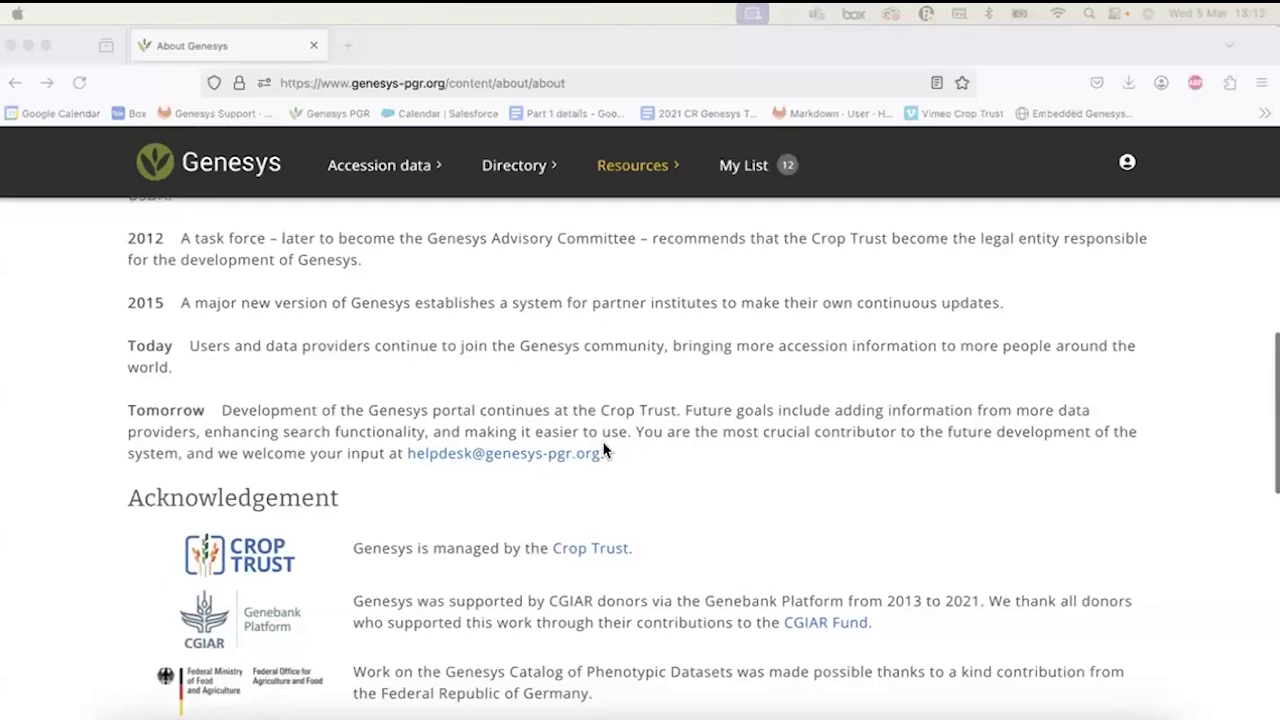
pyautogui.scroll(-4, 604, 450)
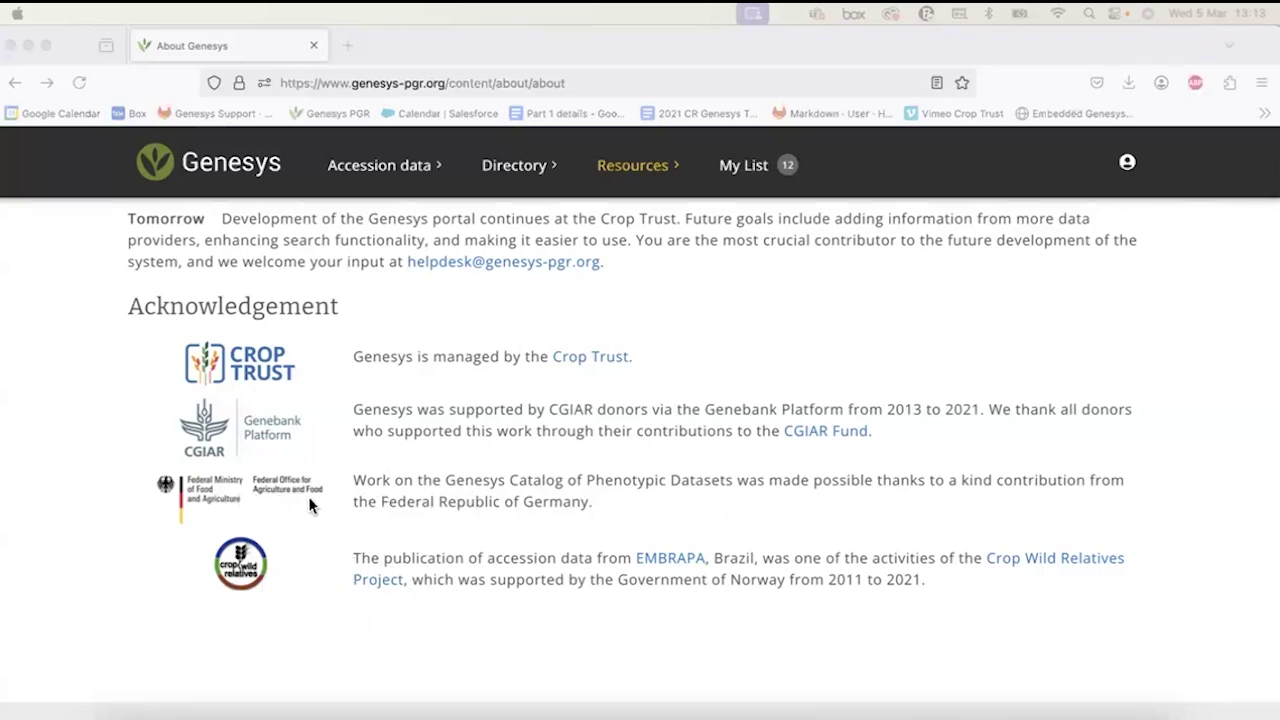
pyautogui.scroll(2, 309, 505)
pyautogui.scroll(10, 309, 505)
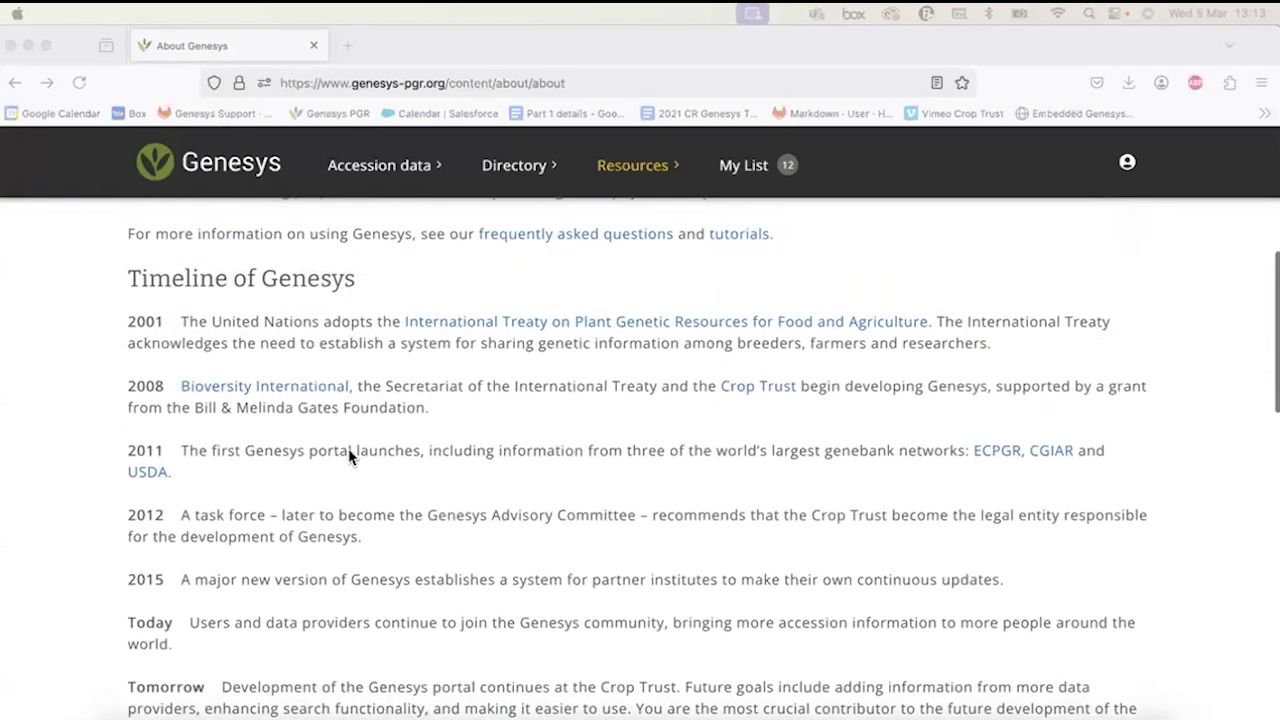
pyautogui.scroll(1, 308, 496)
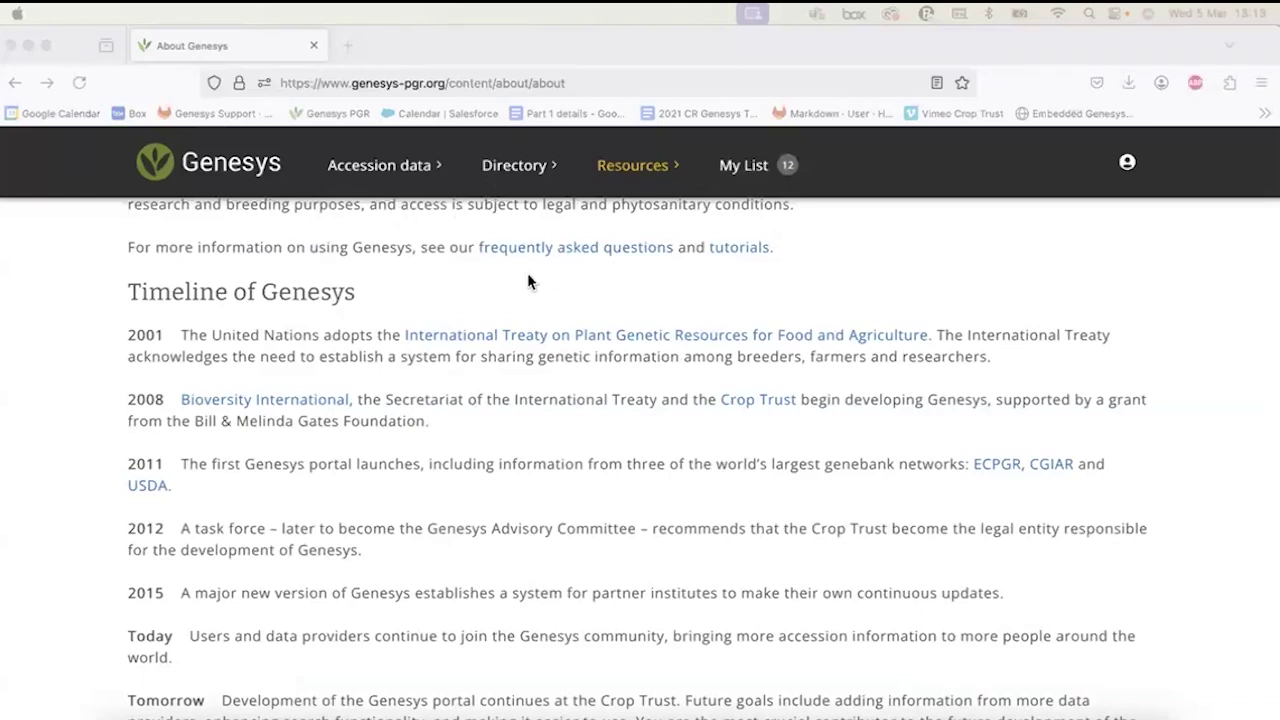
pyautogui.click(214, 168)
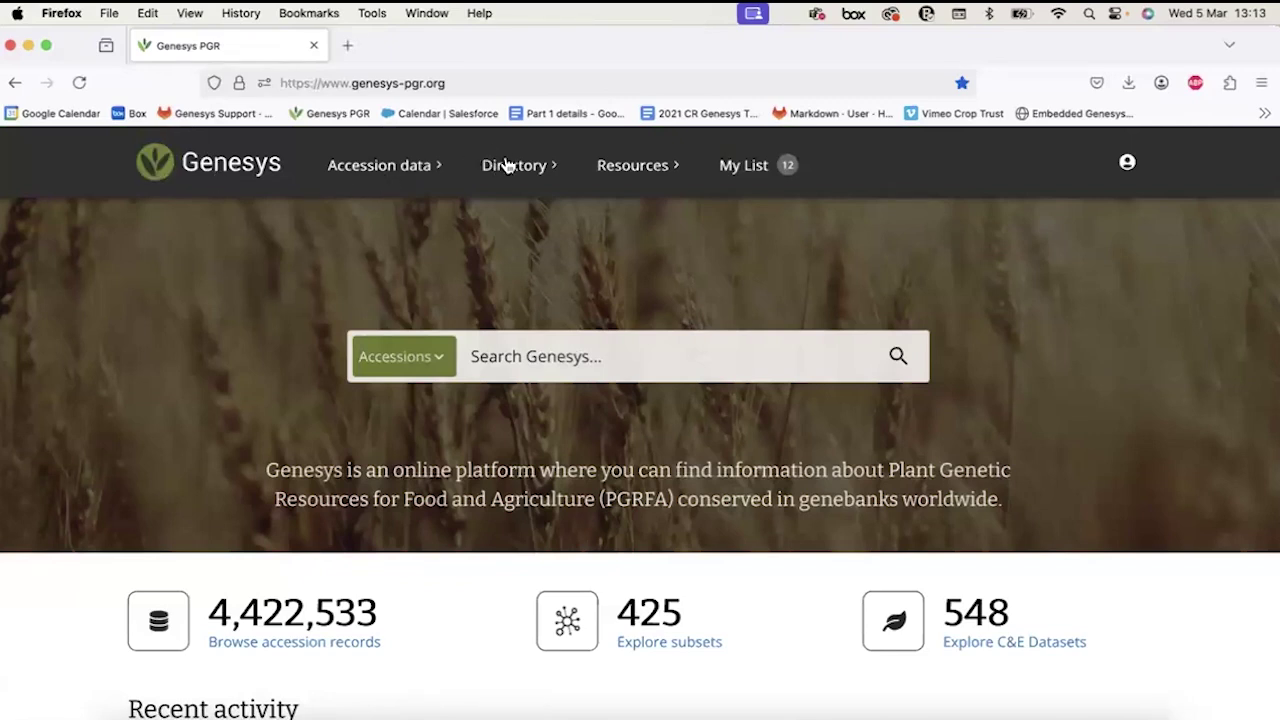
pyautogui.click(368, 170)
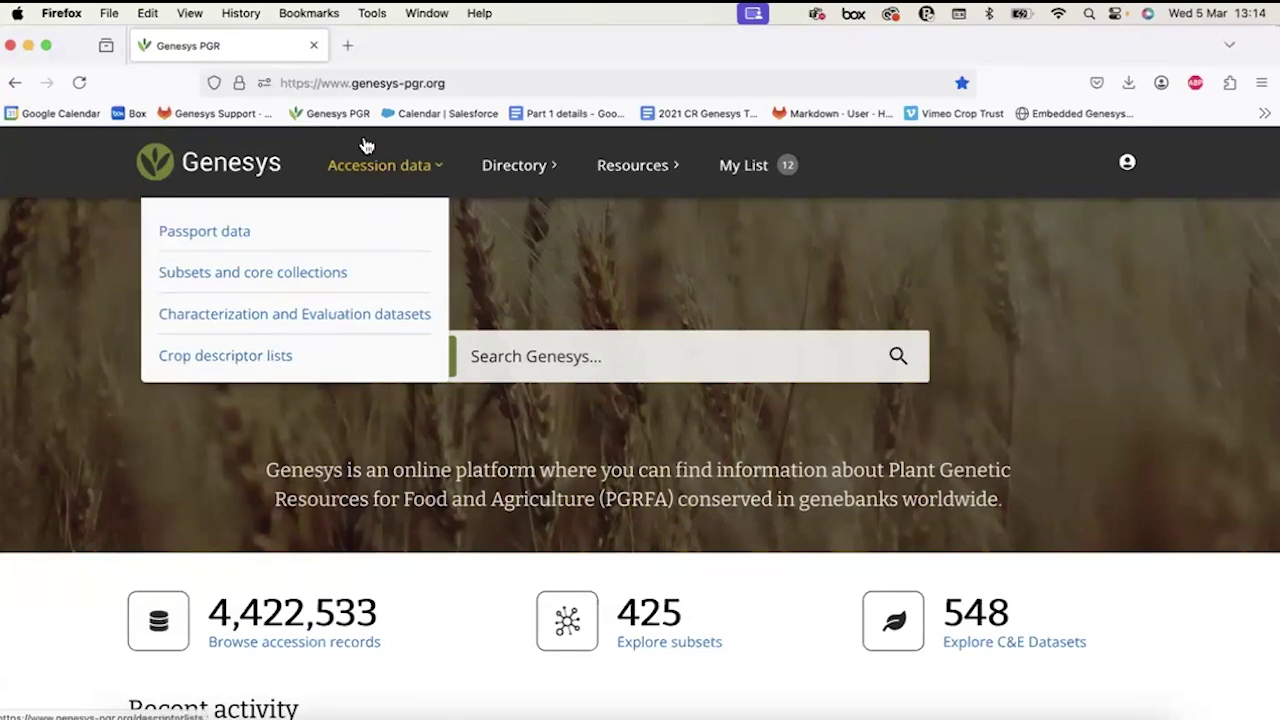
# Close the Accession data menu and list the Directory sections instead.
pyautogui.click(365, 178)
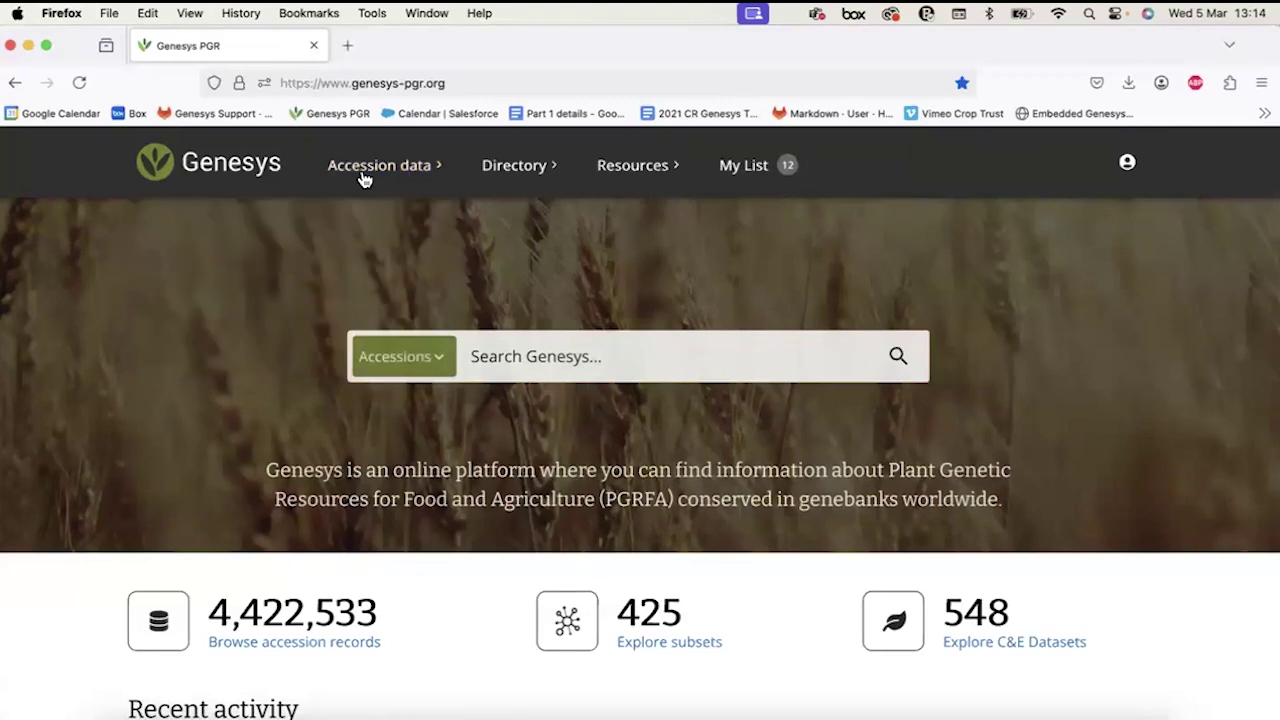
pyautogui.click(532, 180)
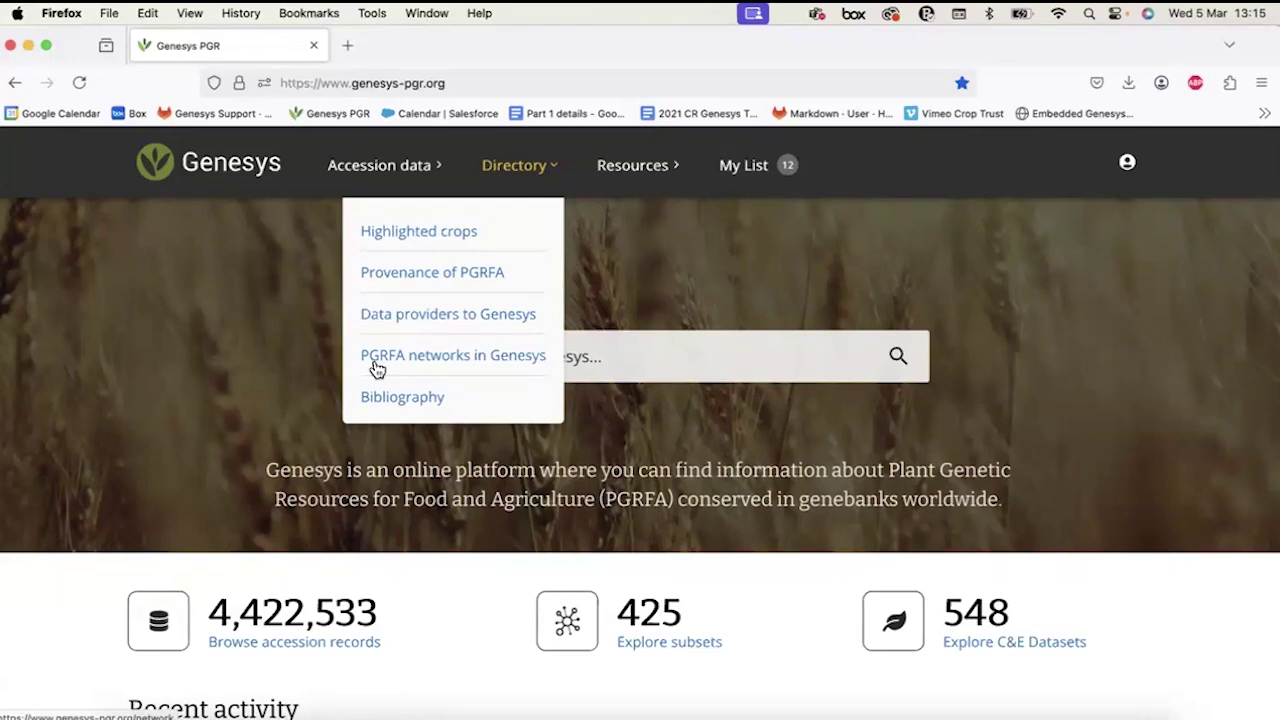
# Open the Highlighted crops page and scroll through the crop cards.
pyautogui.click(400, 236)
pyautogui.scroll(-1, 312, 563)
pyautogui.scroll(-5, 312, 563)
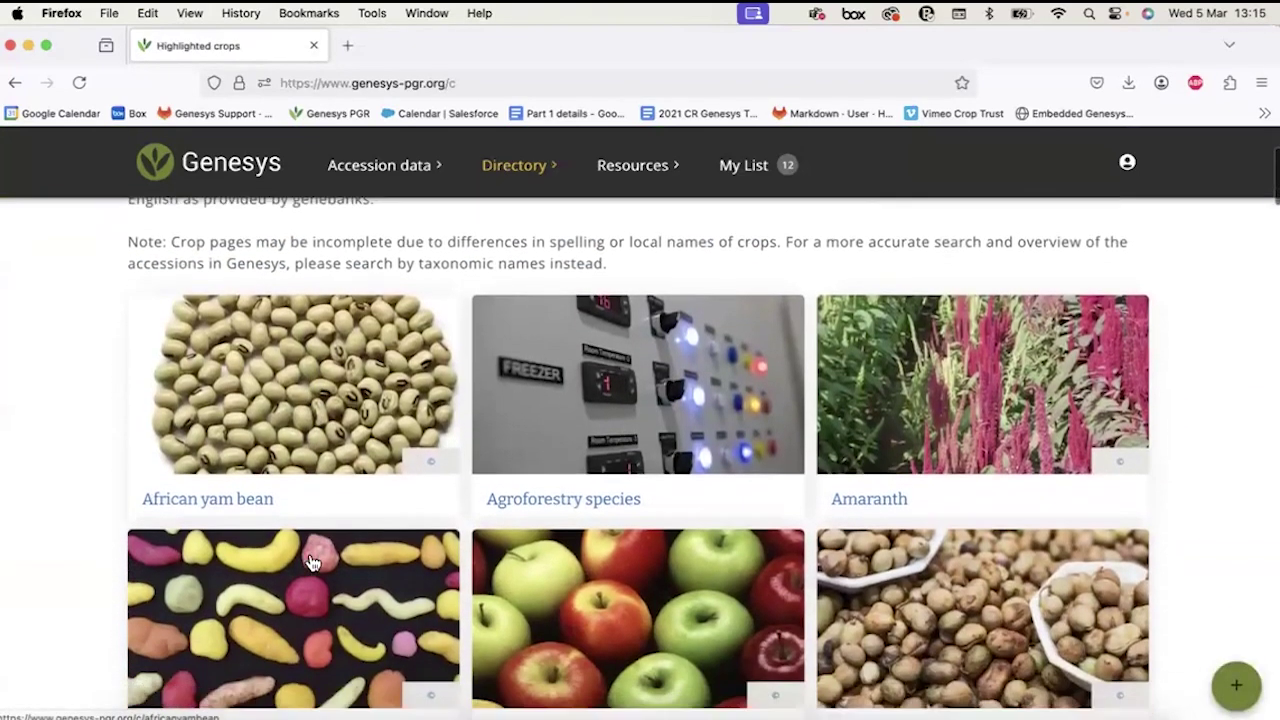
pyautogui.scroll(-3, 312, 563)
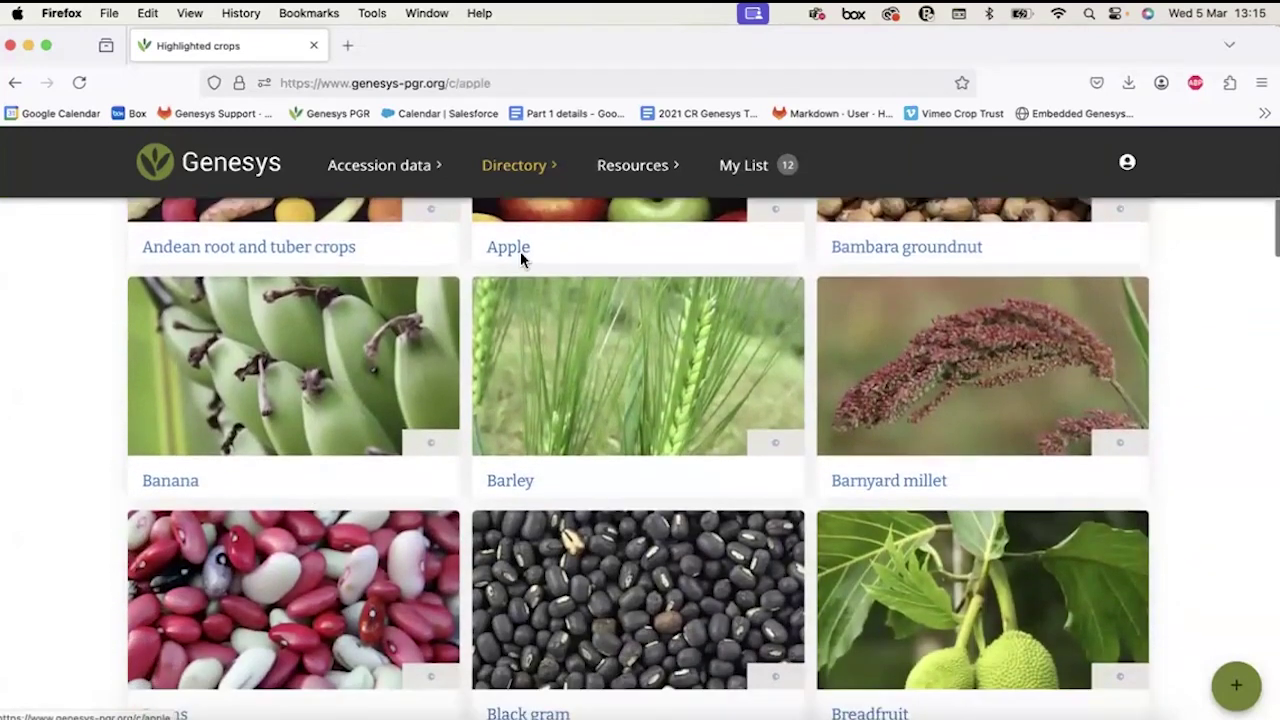
# Browse the Apple crop page with its 22,701 accessions, then reopen the Directory sections.
pyautogui.click(510, 248)
pyautogui.scroll(-1, 451, 502)
pyautogui.scroll(-3, 451, 502)
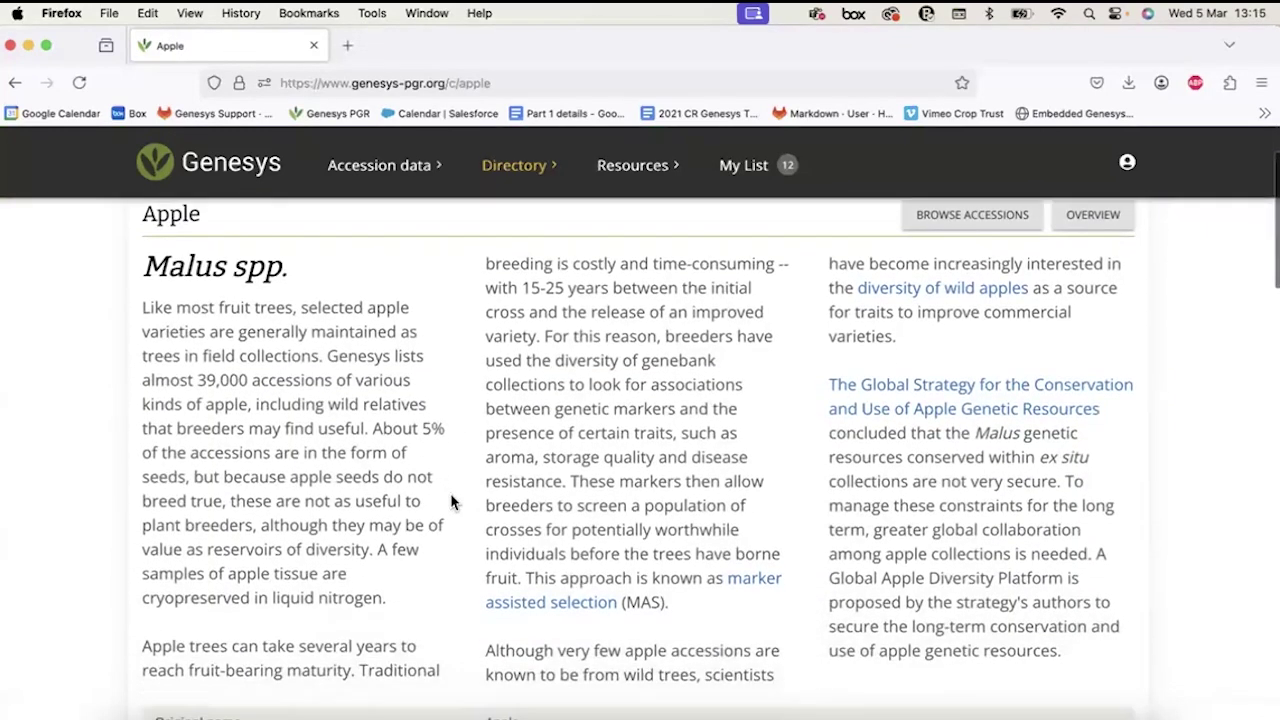
pyautogui.scroll(5, 451, 502)
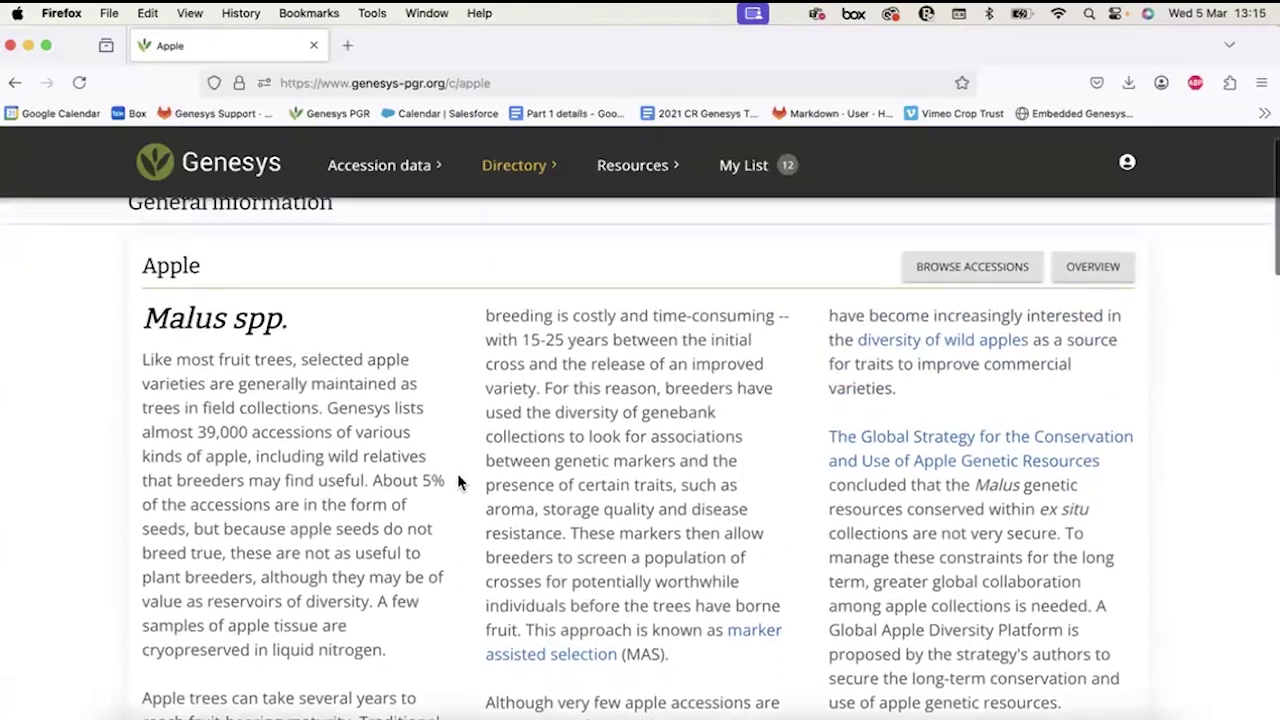
pyautogui.scroll(-10, 645, 536)
pyautogui.scroll(-5, 646, 538)
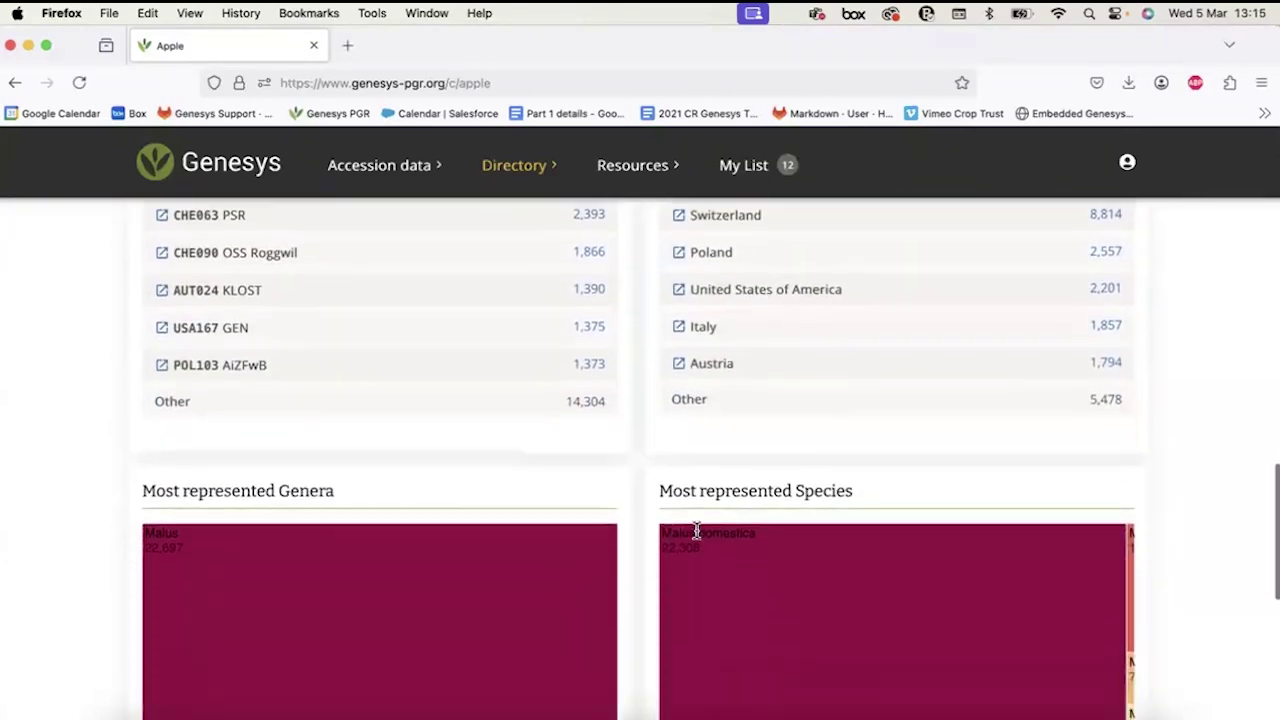
pyautogui.scroll(8, 698, 540)
pyautogui.scroll(5, 698, 540)
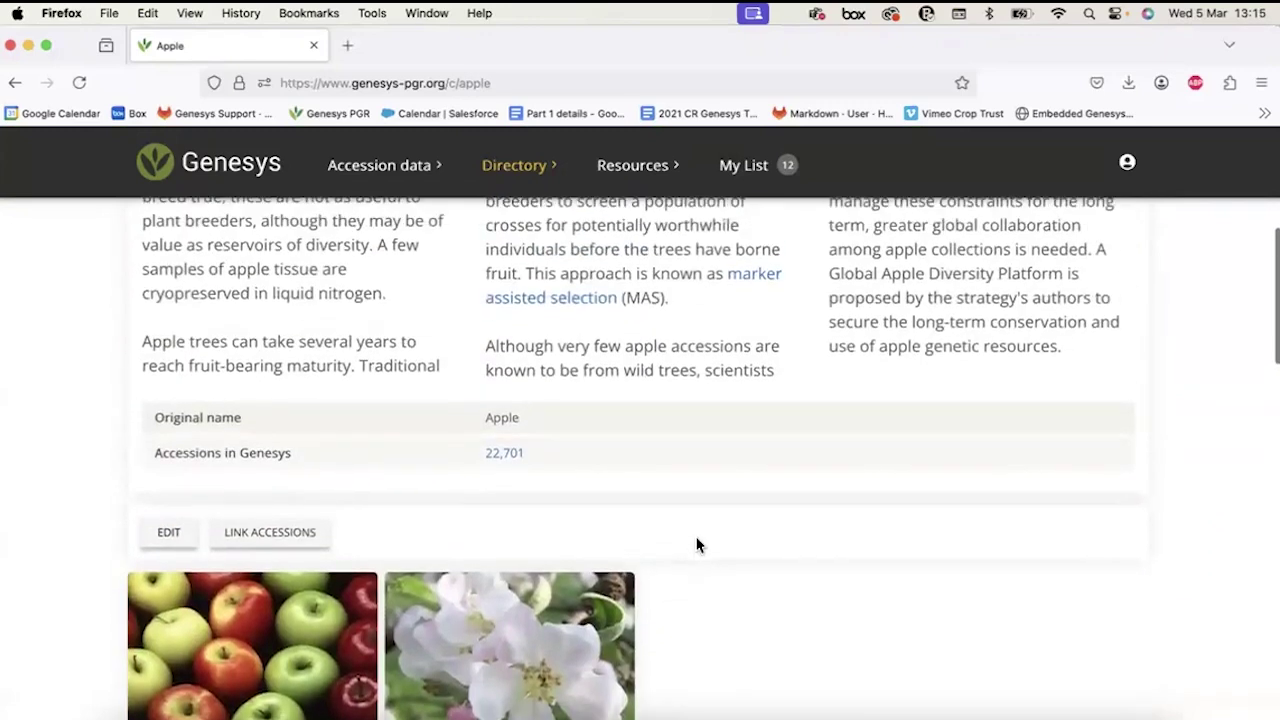
pyautogui.scroll(1, 698, 540)
pyautogui.scroll(-3, 694, 534)
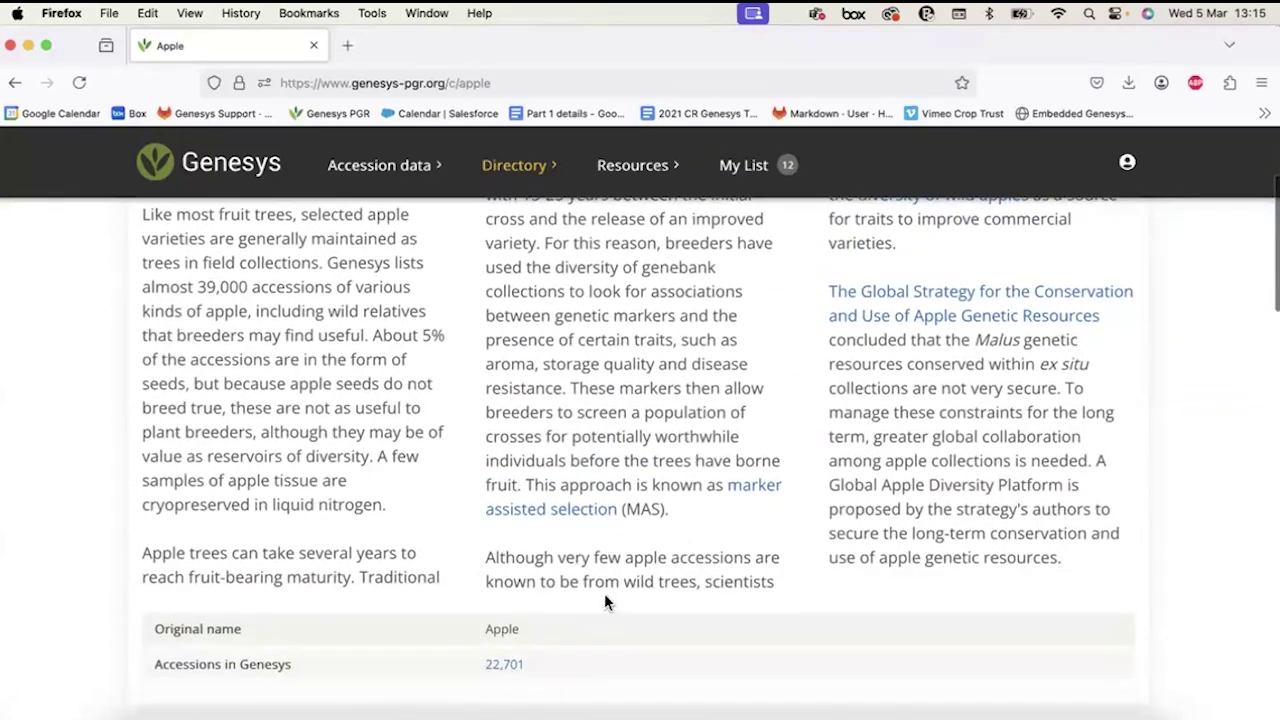
pyautogui.scroll(4, 604, 593)
pyautogui.moveTo(142, 316); pyautogui.dragTo(200, 317)
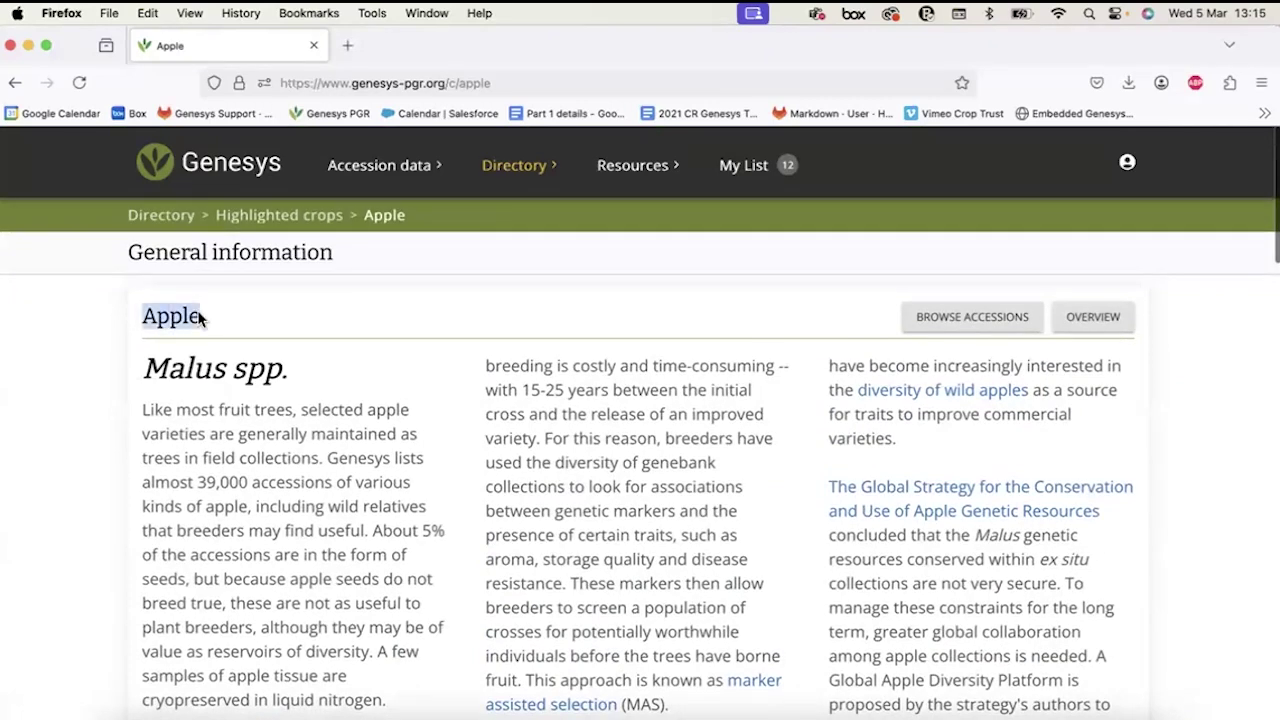
pyautogui.click(480, 186)
# Open Provenance of PGRFA, highlight its intro note and heading, then open Azerbaijan's page.
pyautogui.click(397, 275)
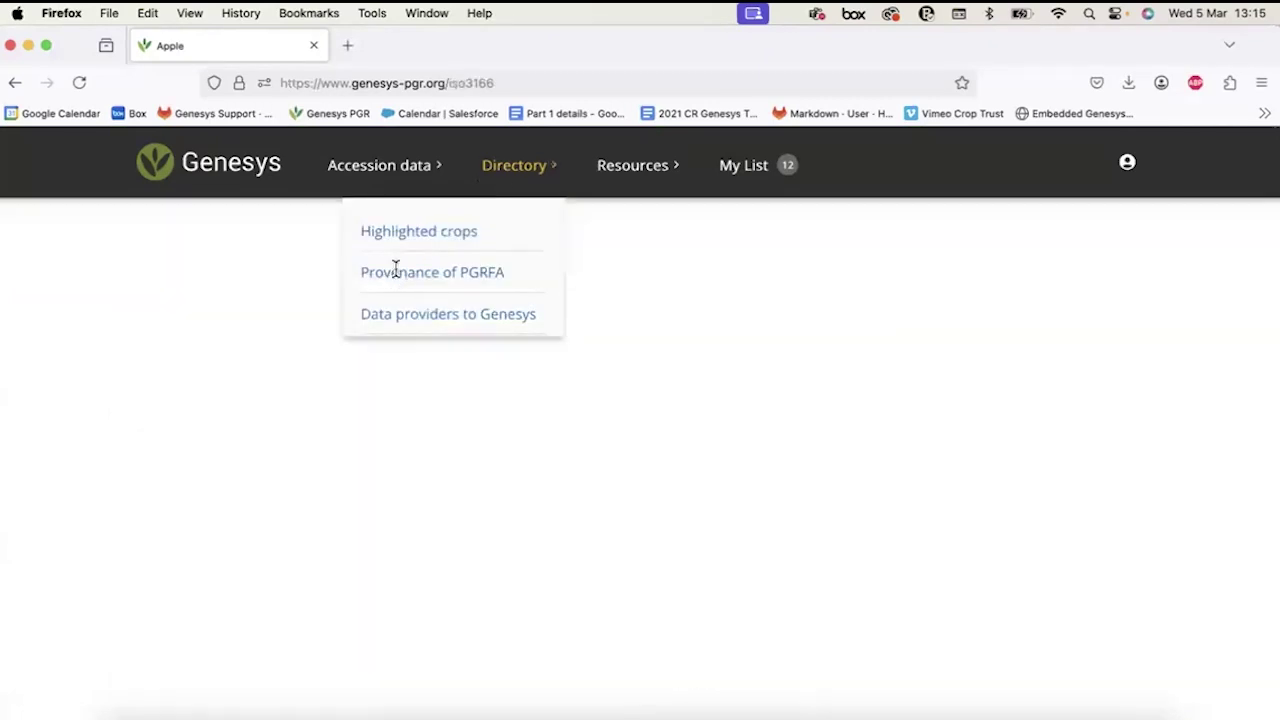
pyautogui.scroll(-3, 527, 514)
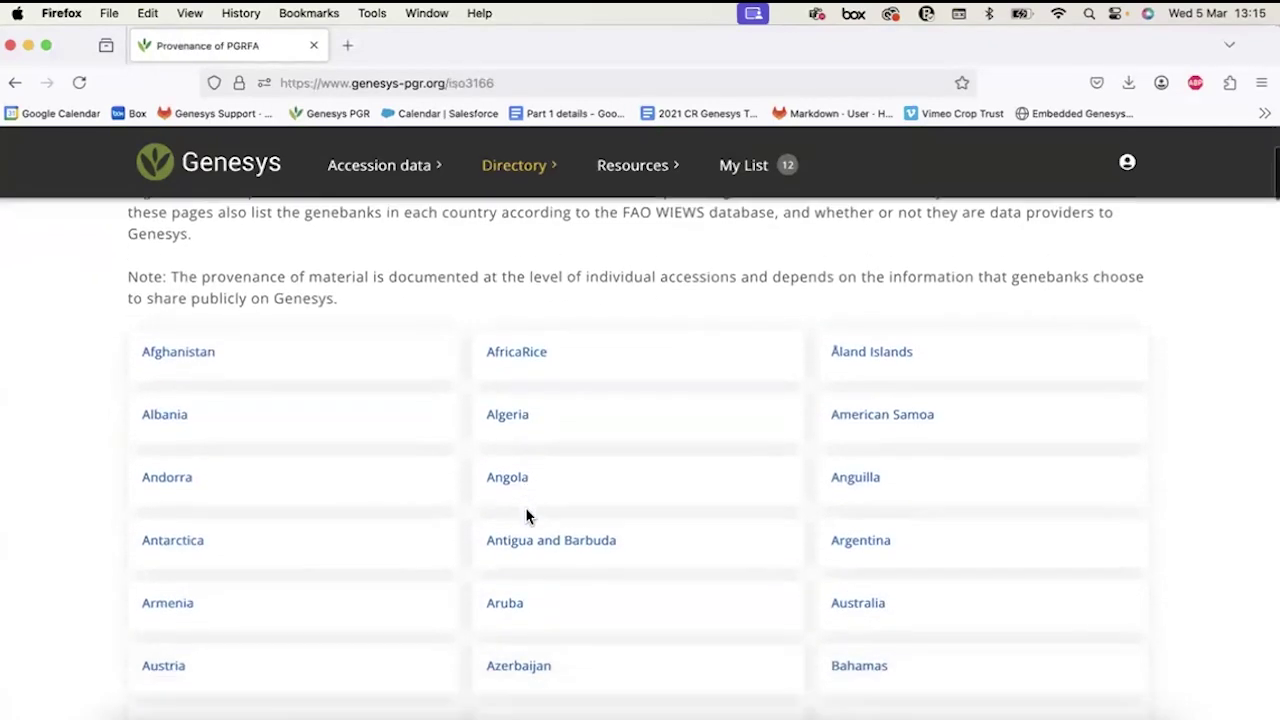
pyautogui.scroll(-1, 527, 516)
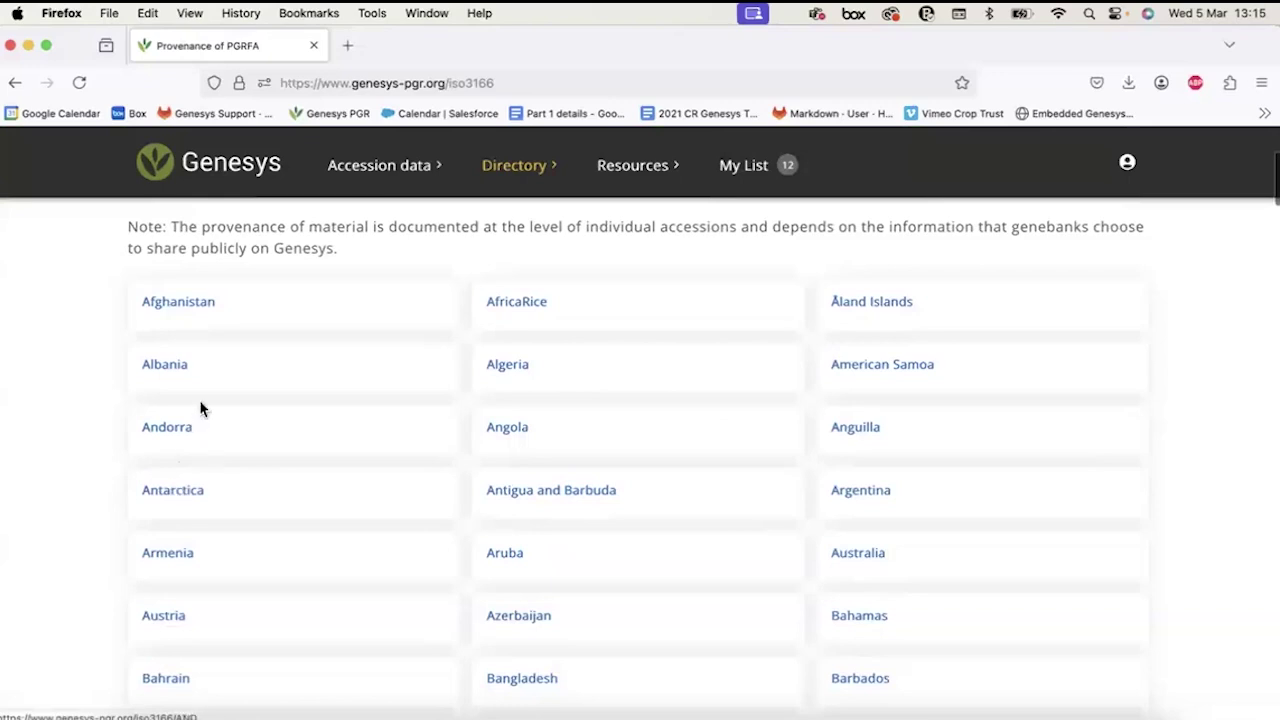
pyautogui.scroll(4, 200, 408)
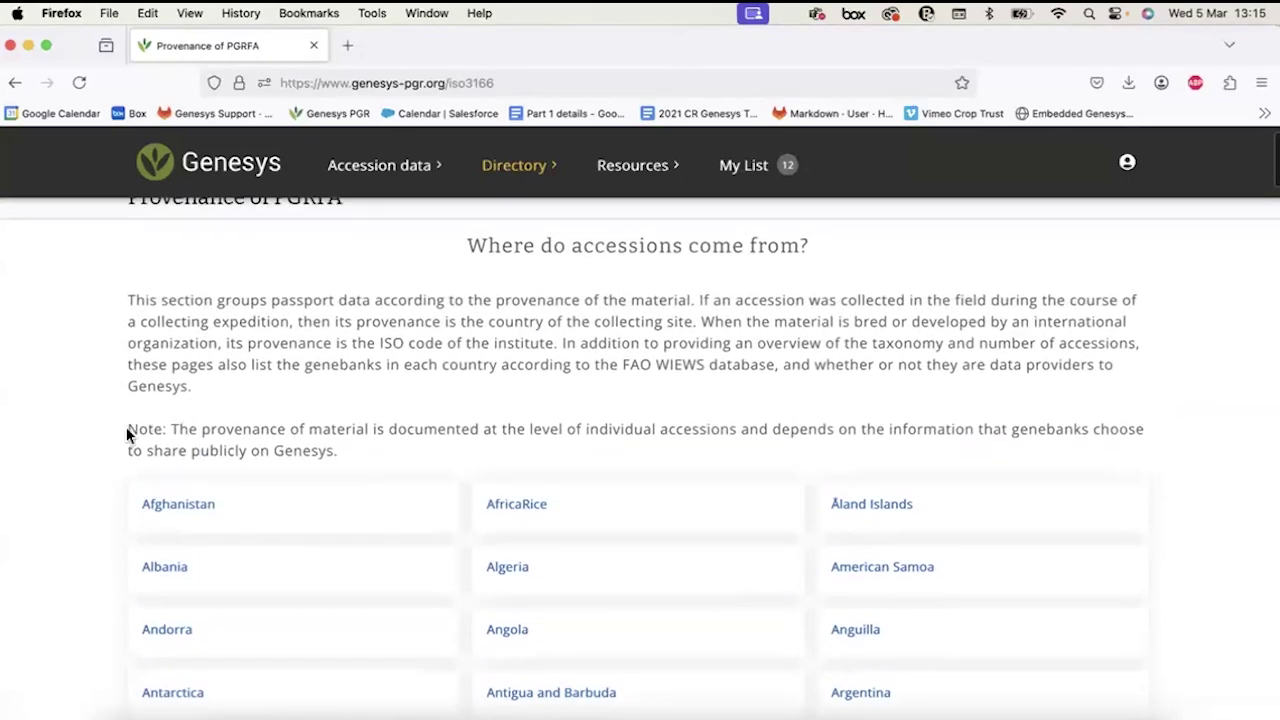
pyautogui.moveTo(126, 427); pyautogui.dragTo(710, 430)
pyautogui.click(712, 428)
pyautogui.moveTo(457, 245); pyautogui.dragTo(842, 246)
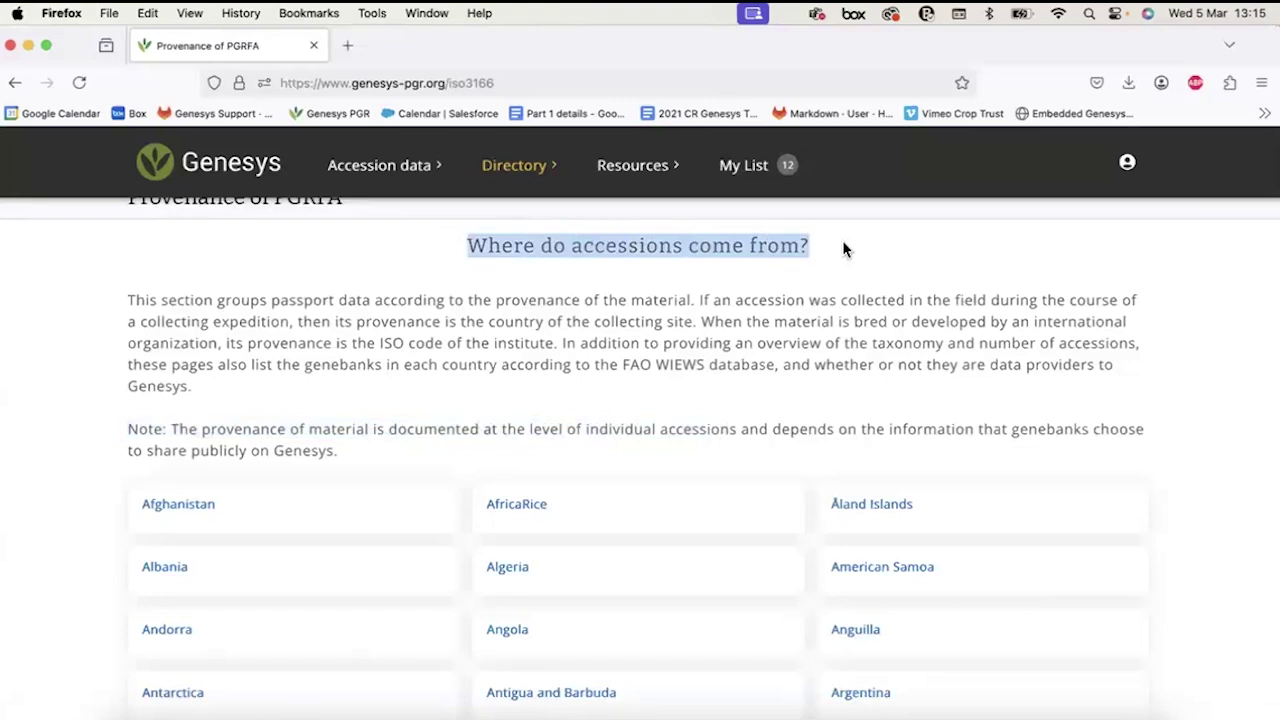
pyautogui.click(842, 248)
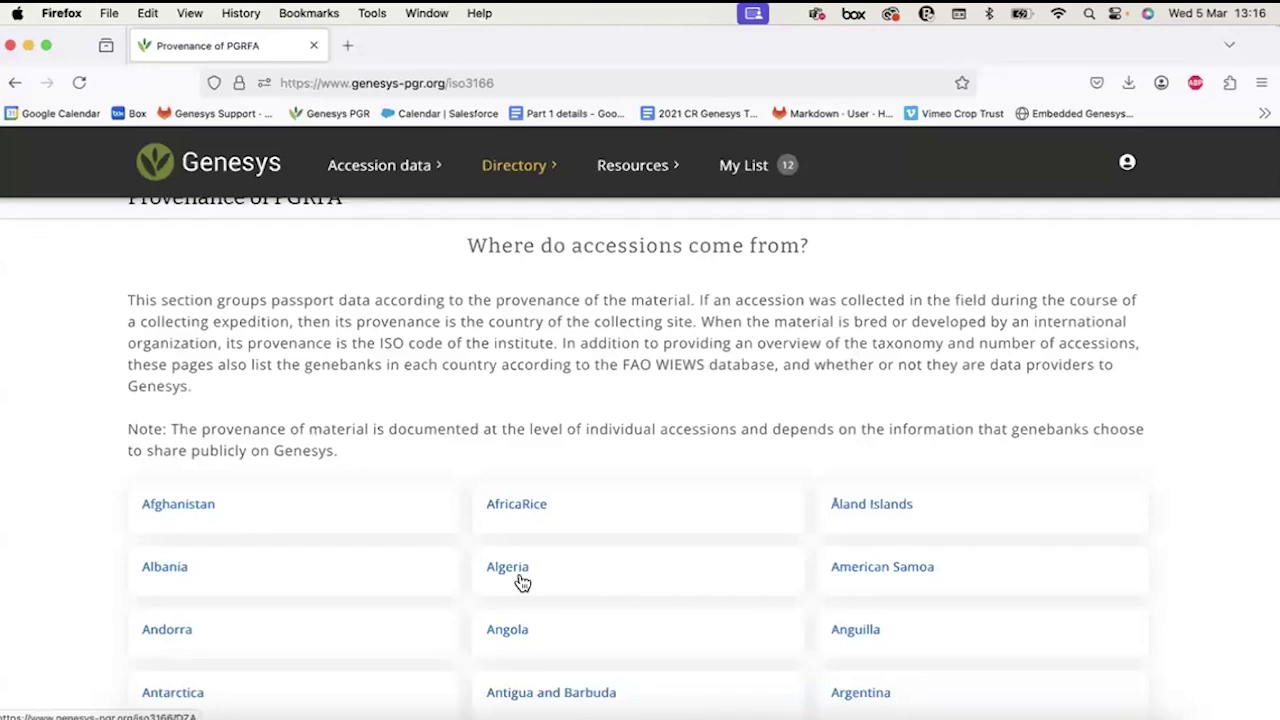
pyautogui.scroll(-5, 521, 582)
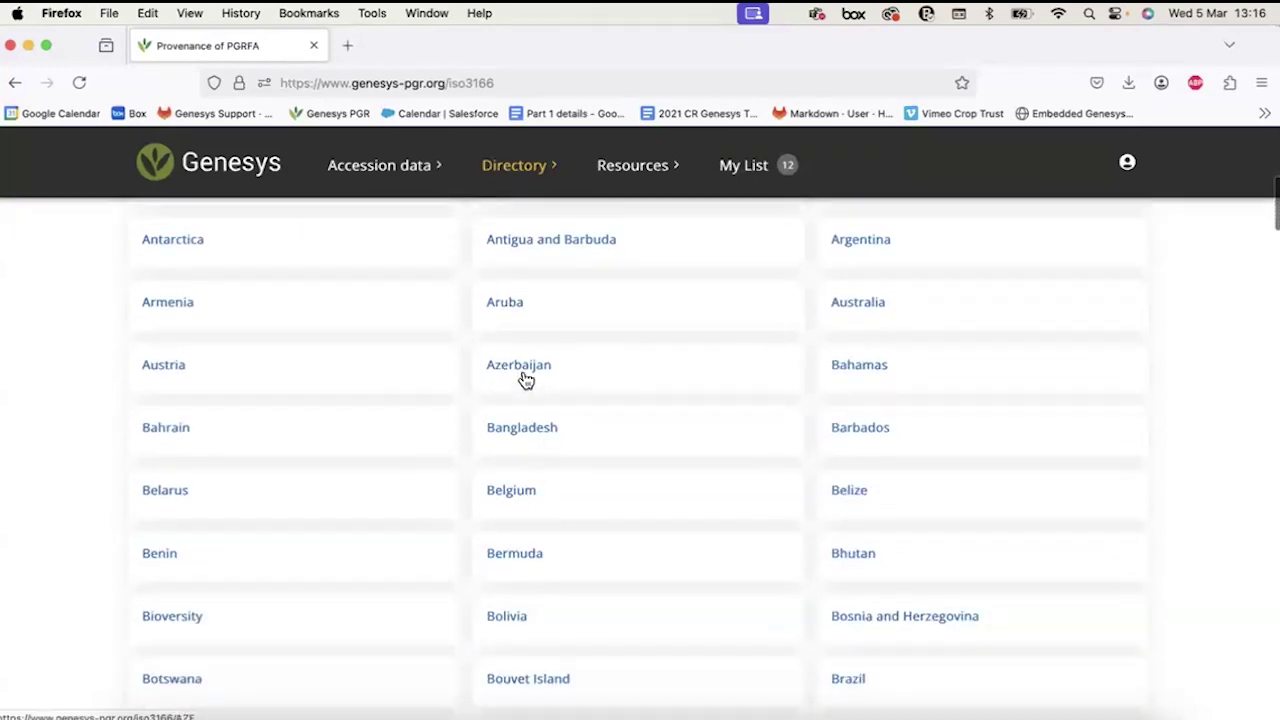
pyautogui.click(520, 366)
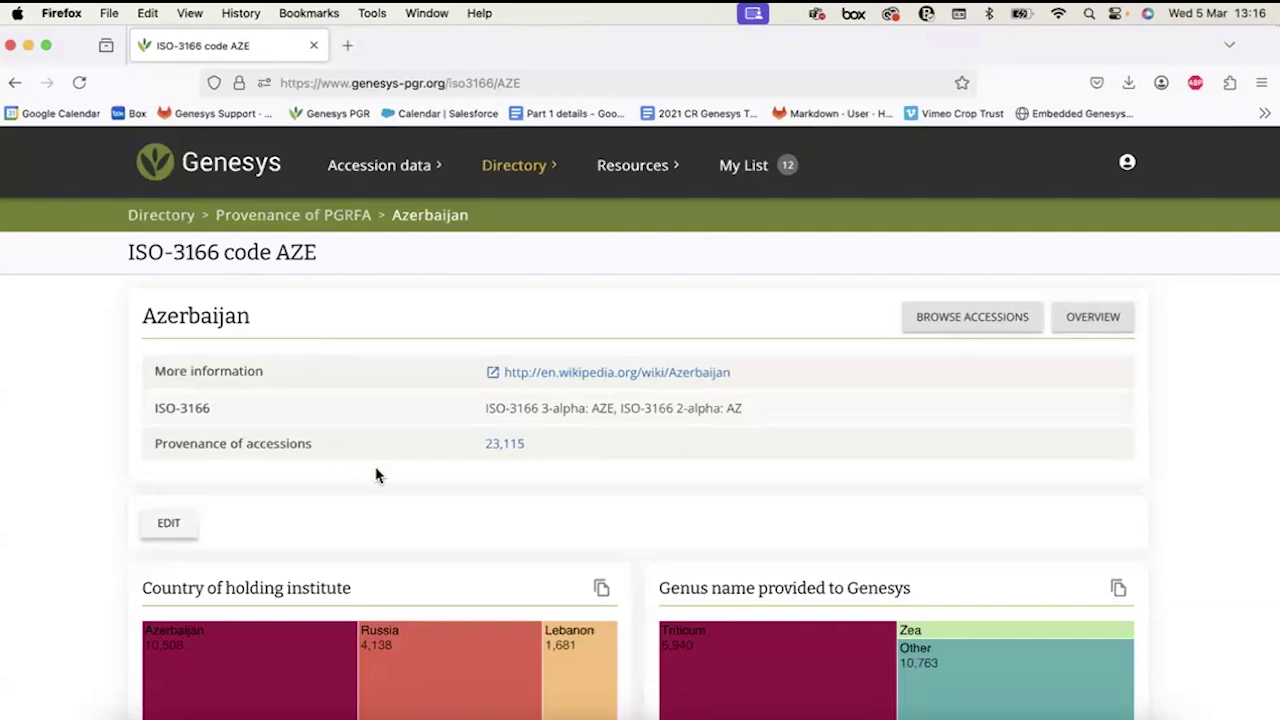
# Go back and open the Data providers to Genesys page.
pyautogui.click(15, 82)
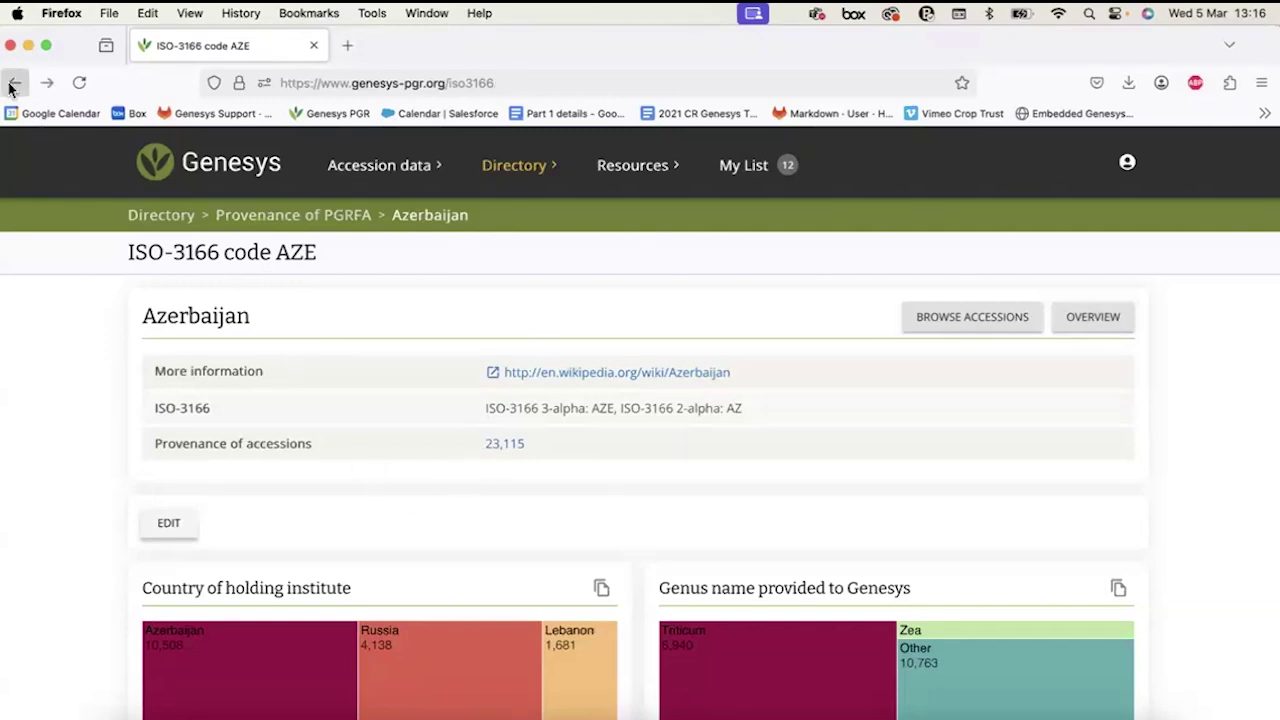
pyautogui.click(528, 168)
pyautogui.click(466, 320)
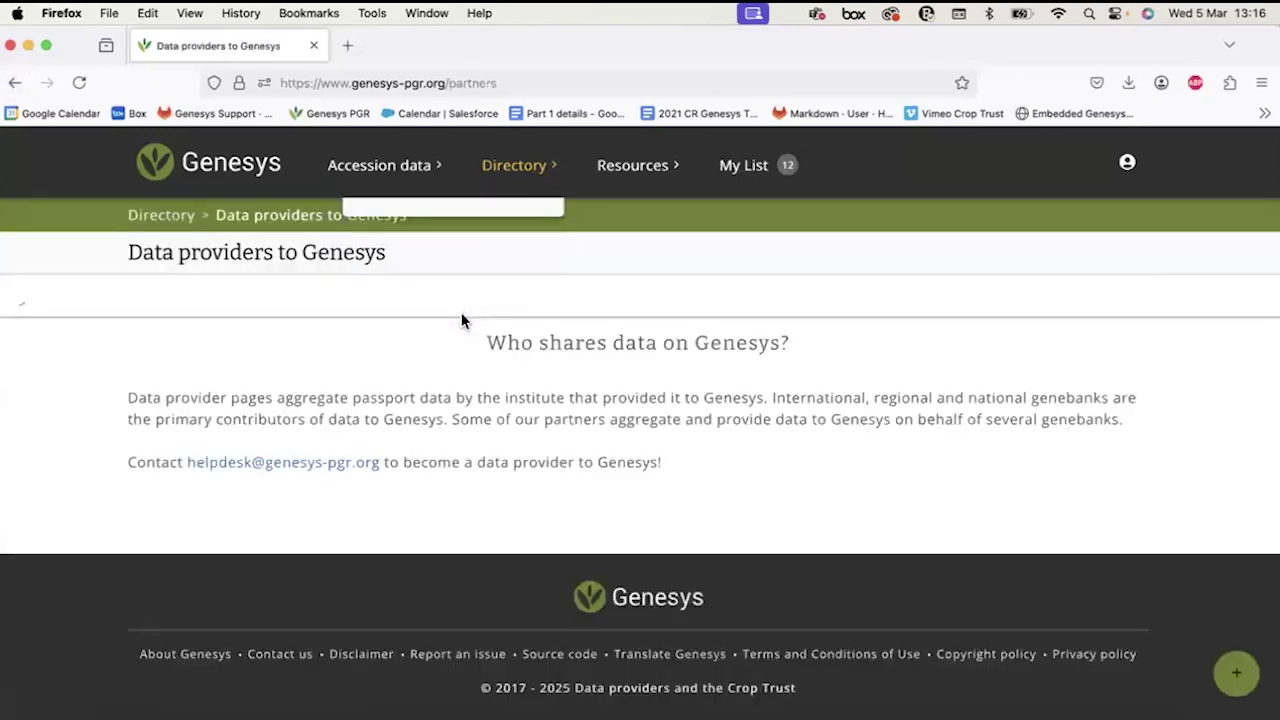
# Scroll the data providers list and open the CePaCT Centre for Pacific Crops and Trees details.
pyautogui.click(518, 165)
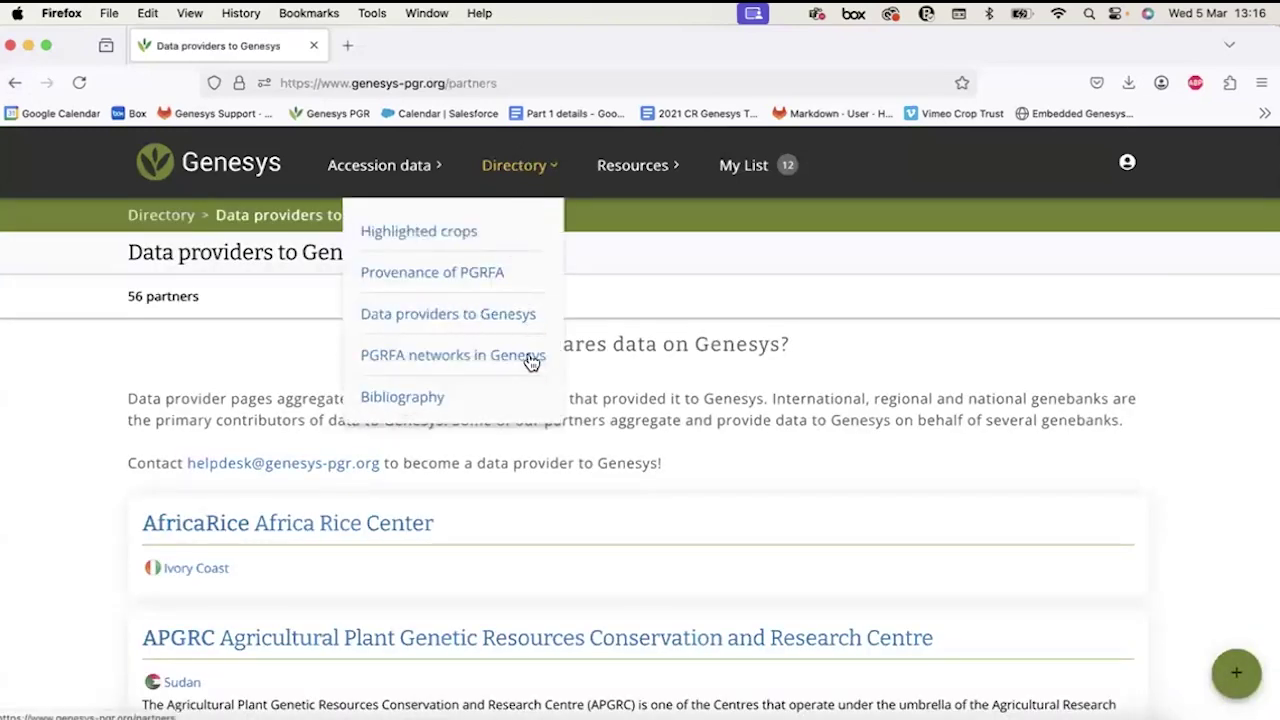
pyautogui.scroll(-2, 538, 470)
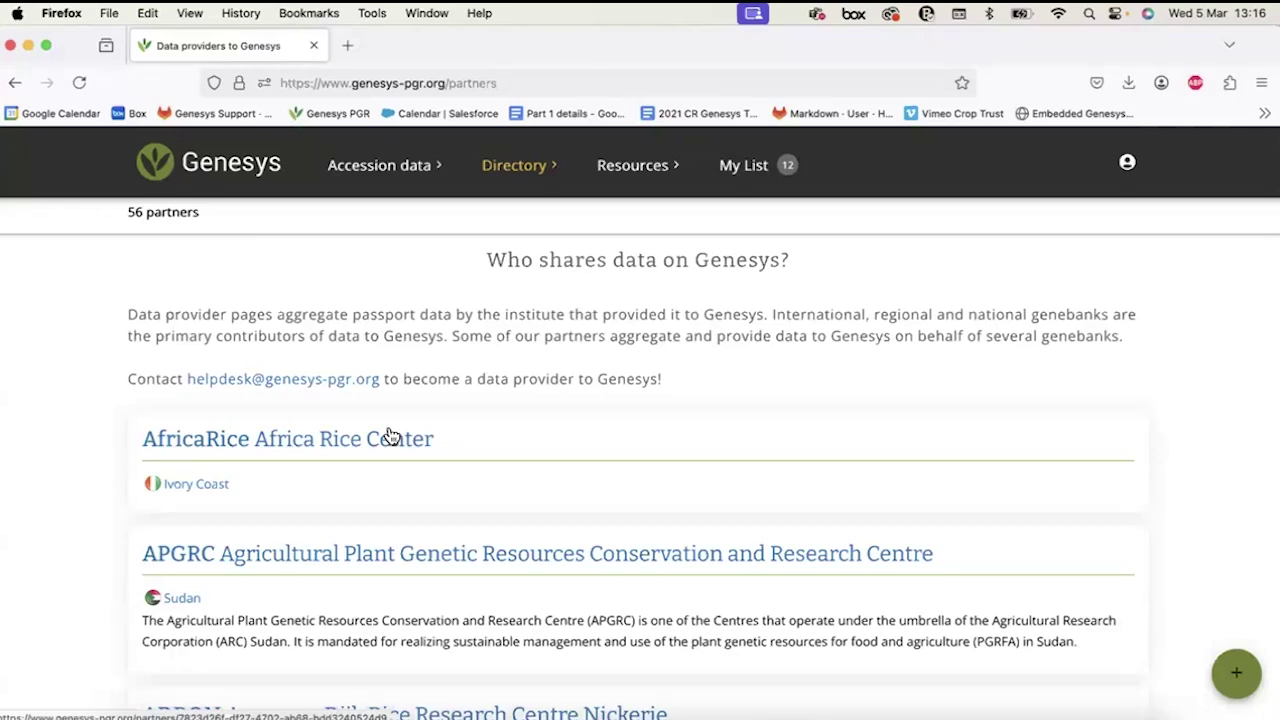
pyautogui.scroll(-2, 390, 437)
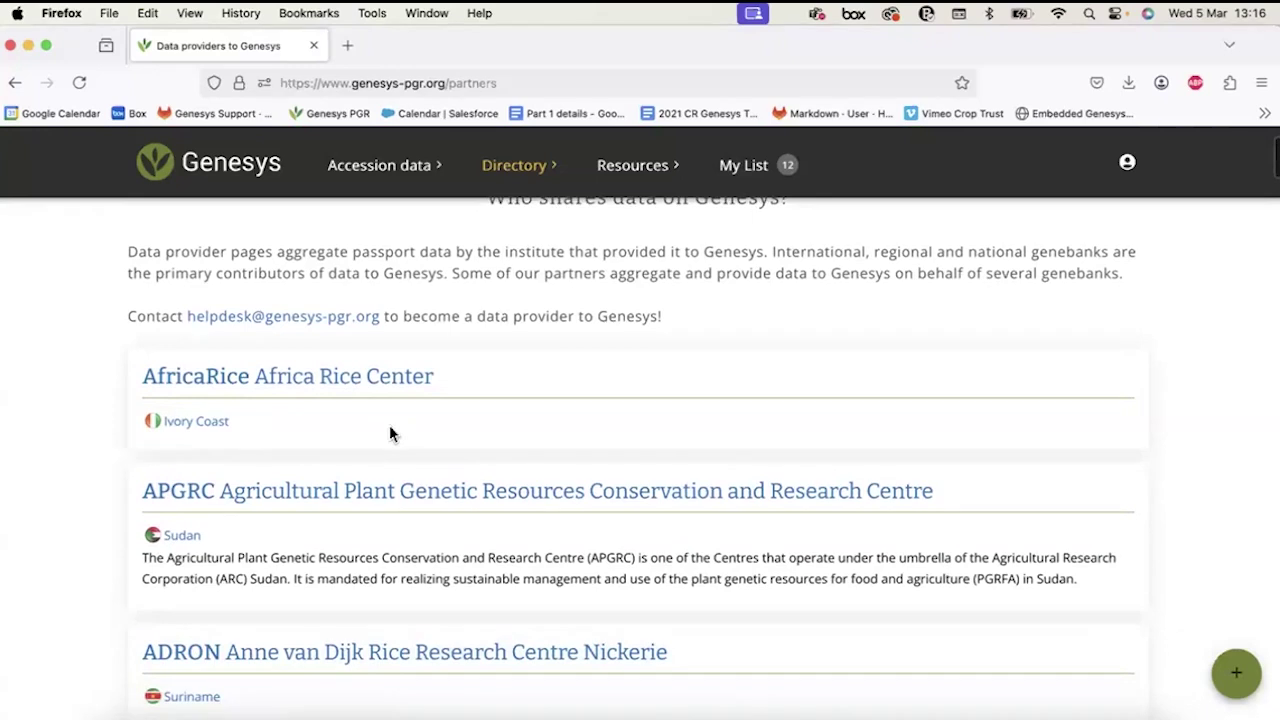
pyautogui.scroll(-5, 390, 433)
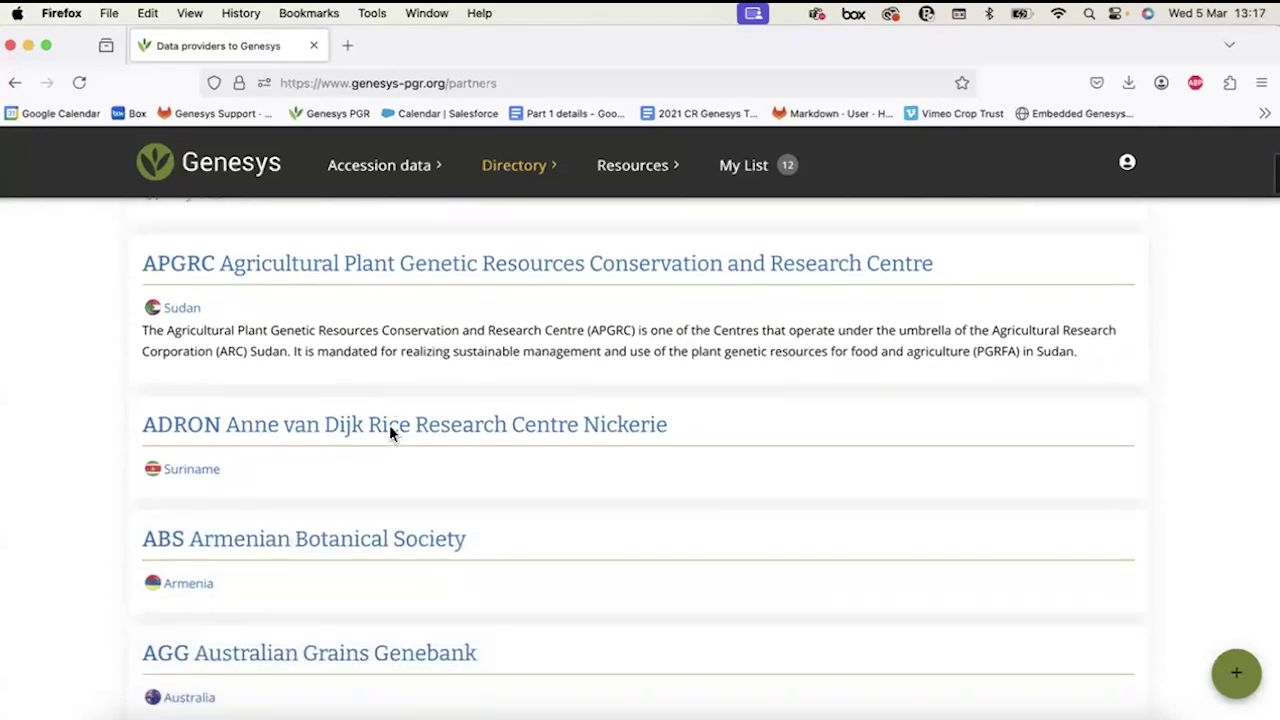
pyautogui.scroll(-10, 390, 433)
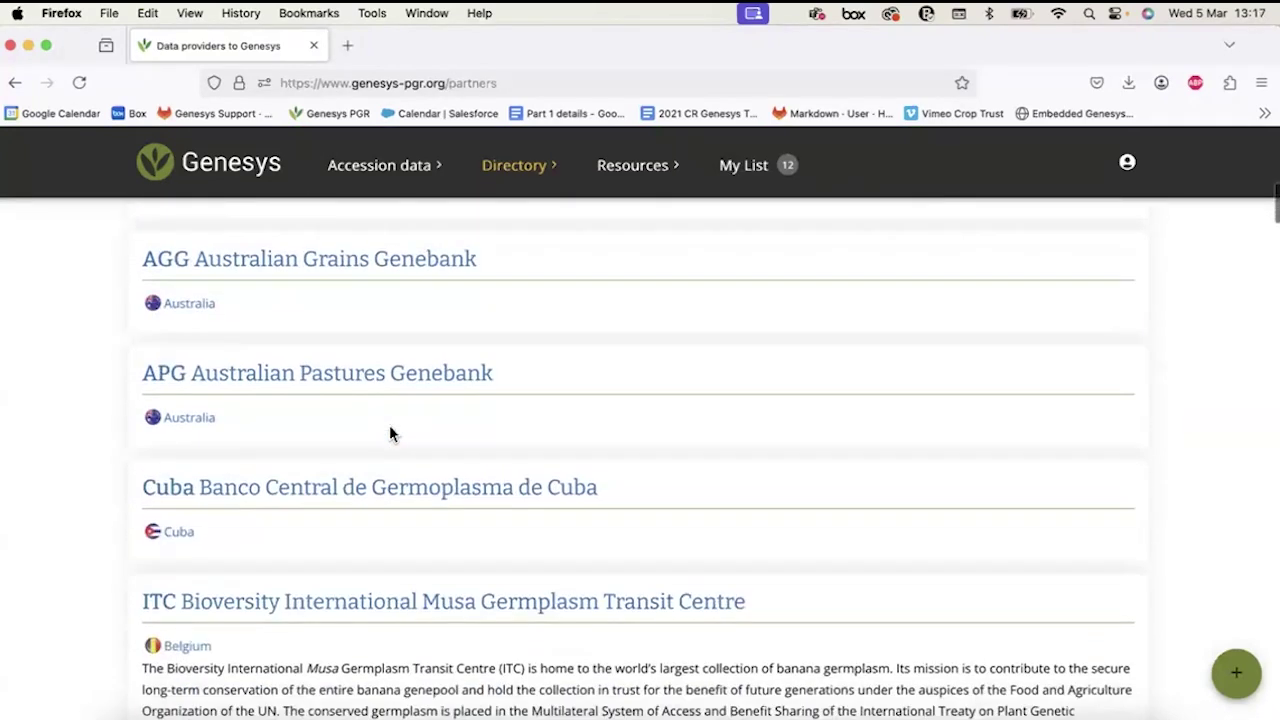
pyautogui.scroll(-1, 390, 433)
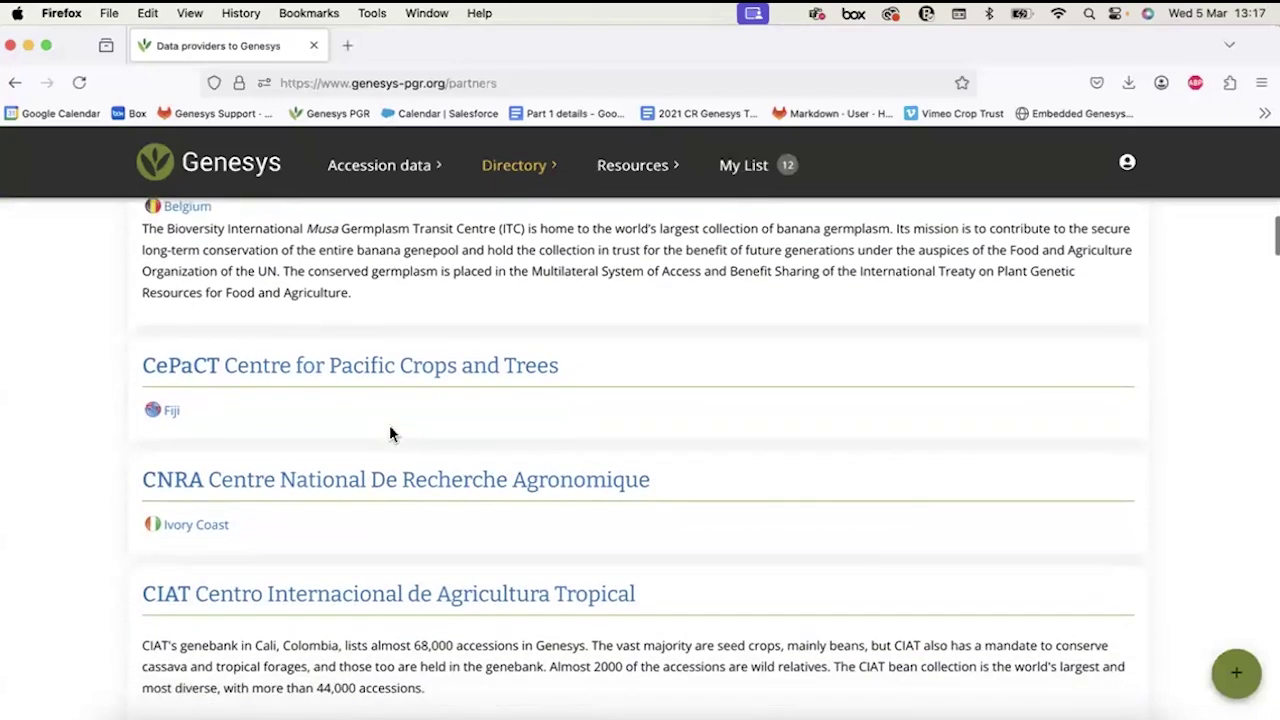
pyautogui.click(196, 370)
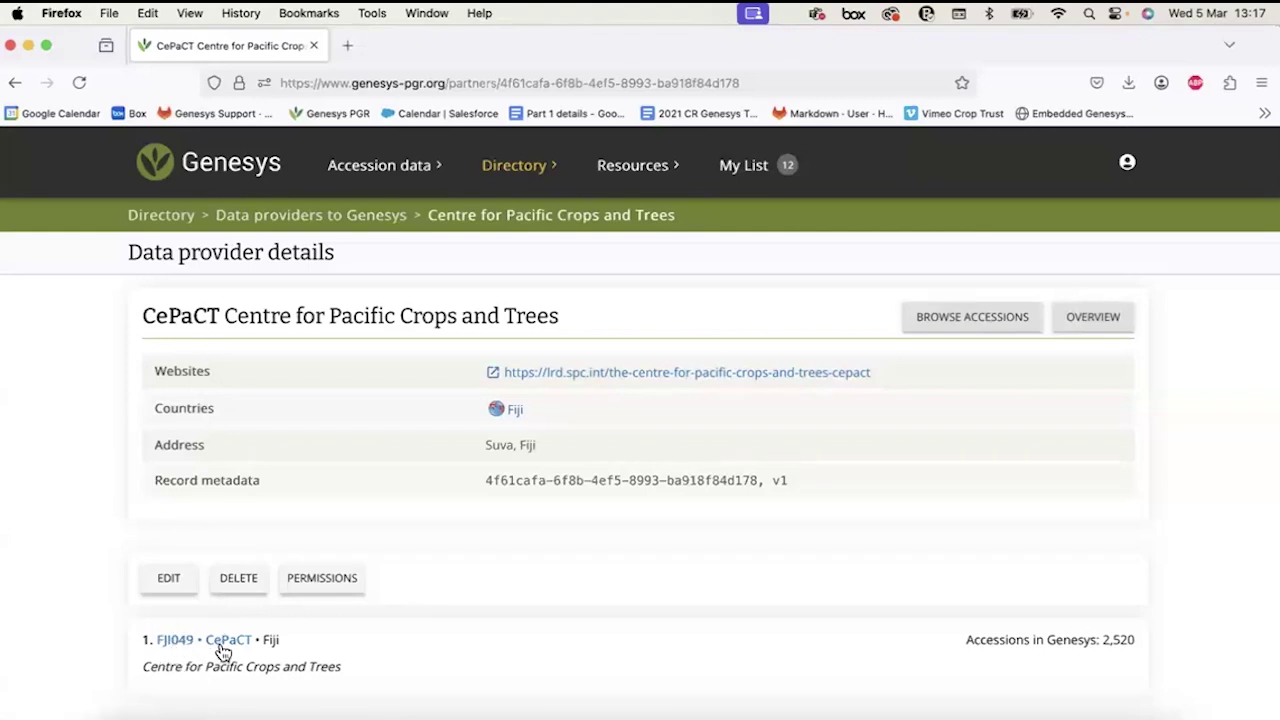
# Return to the Data providers to Genesys list via Directory and scroll down it.
pyautogui.click(500, 178)
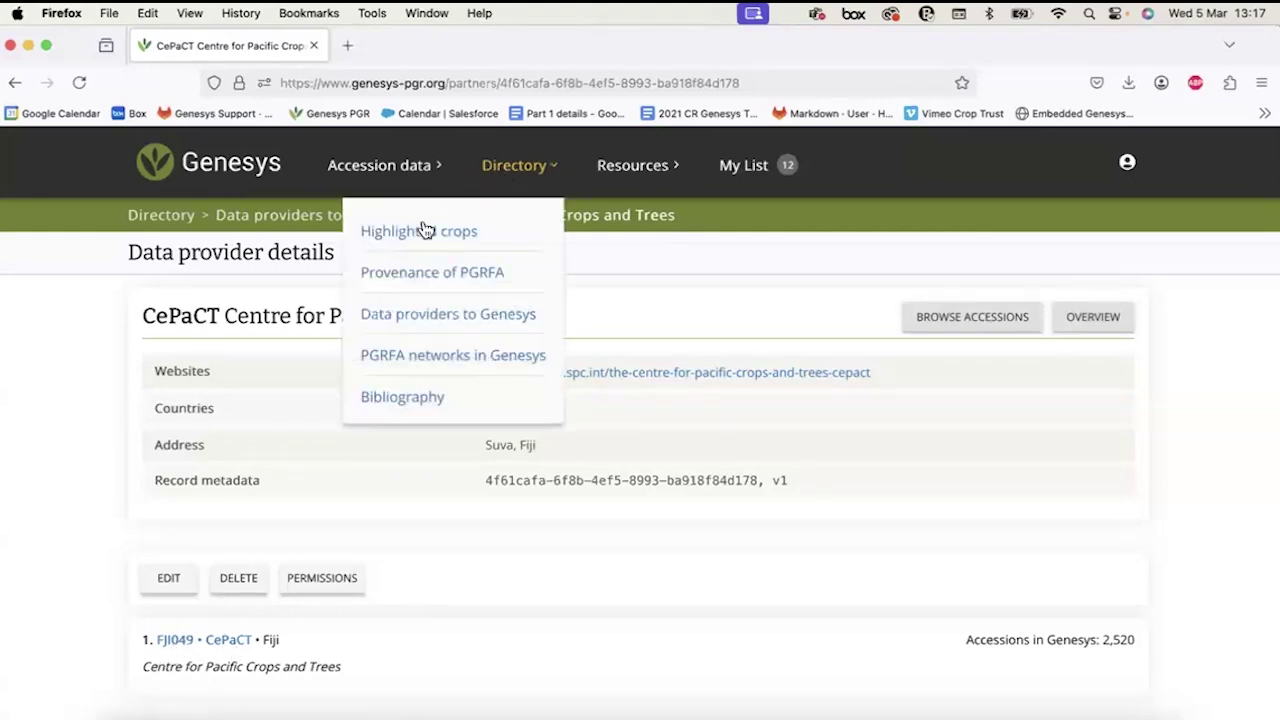
pyautogui.click(419, 312)
pyautogui.scroll(-4, 351, 546)
pyautogui.scroll(-20, 351, 549)
pyautogui.scroll(-6, 351, 549)
# Open the EMBRAPA data provider page and select its full provider name.
pyautogui.click(366, 360)
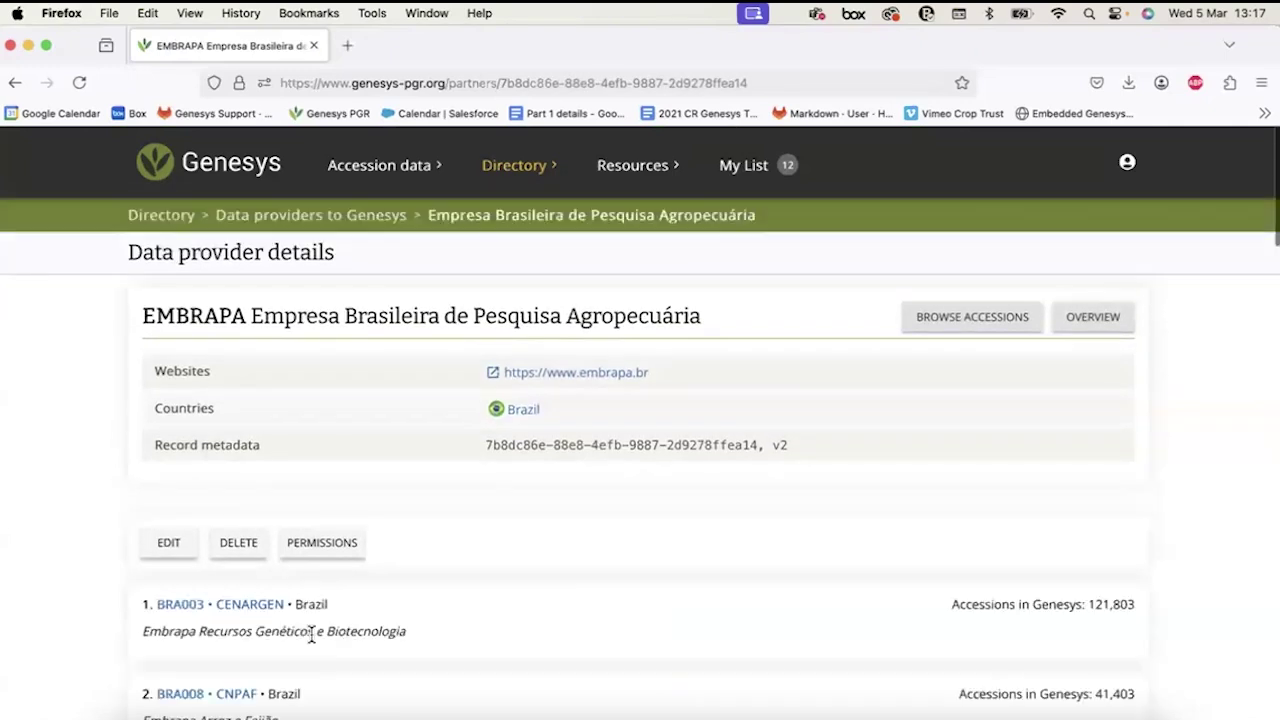
pyautogui.scroll(-5, 312, 636)
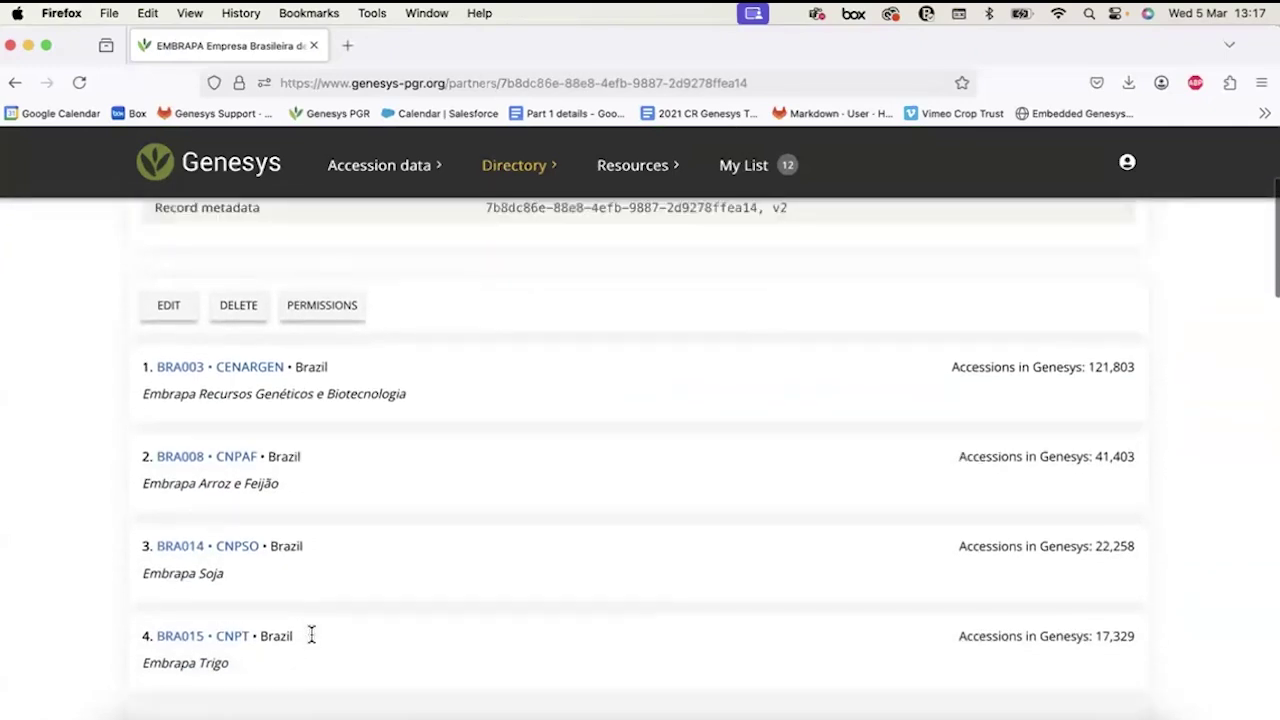
pyautogui.scroll(5, 312, 636)
pyautogui.moveTo(142, 316); pyautogui.dragTo(740, 331)
pyautogui.click(506, 518)
# Scroll the Brazilian genebanks, highlight the Embrapa Trigo and BRA012 10,914 counts, then open BRA012.
pyautogui.scroll(-4, 506, 518)
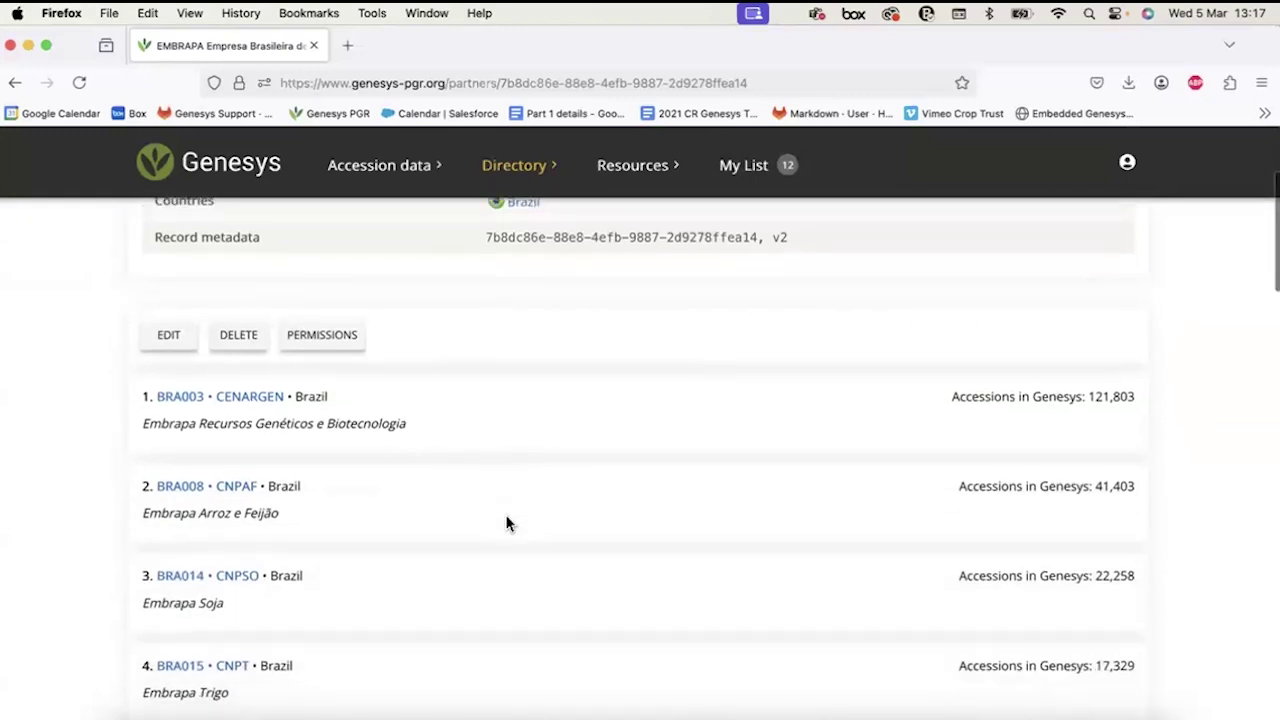
pyautogui.scroll(-3, 505, 522)
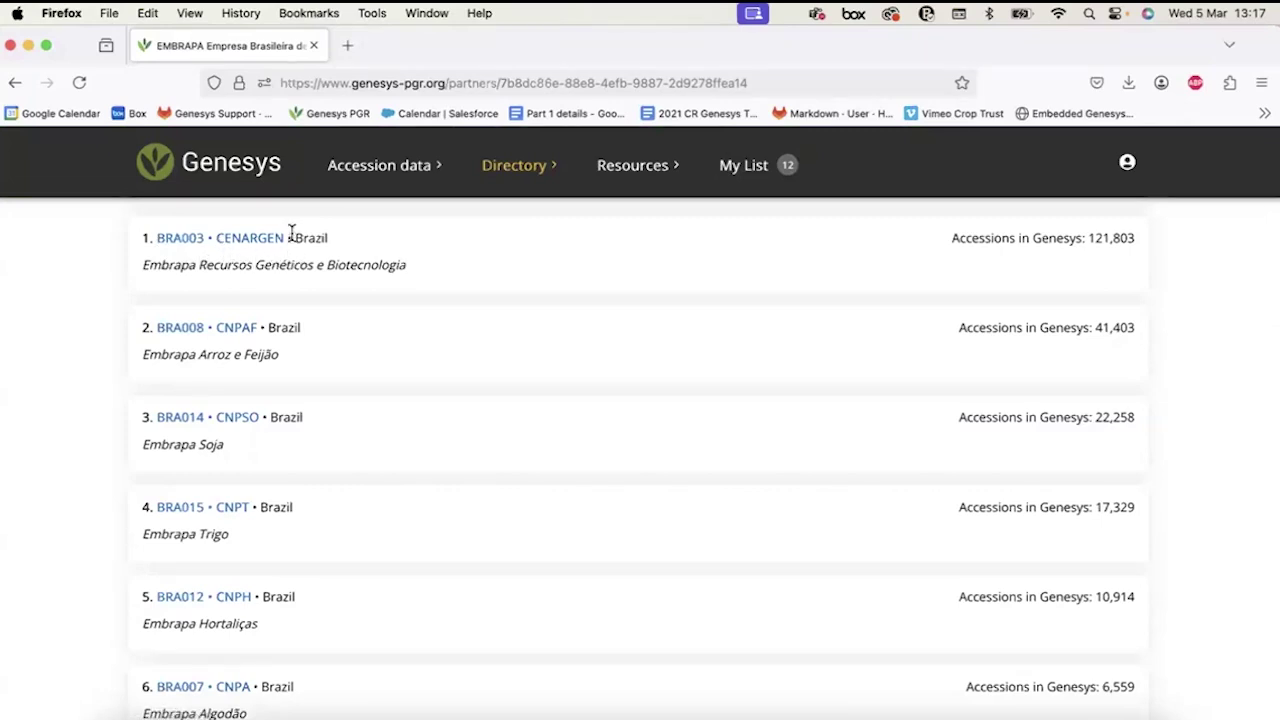
pyautogui.scroll(-3, 175, 428)
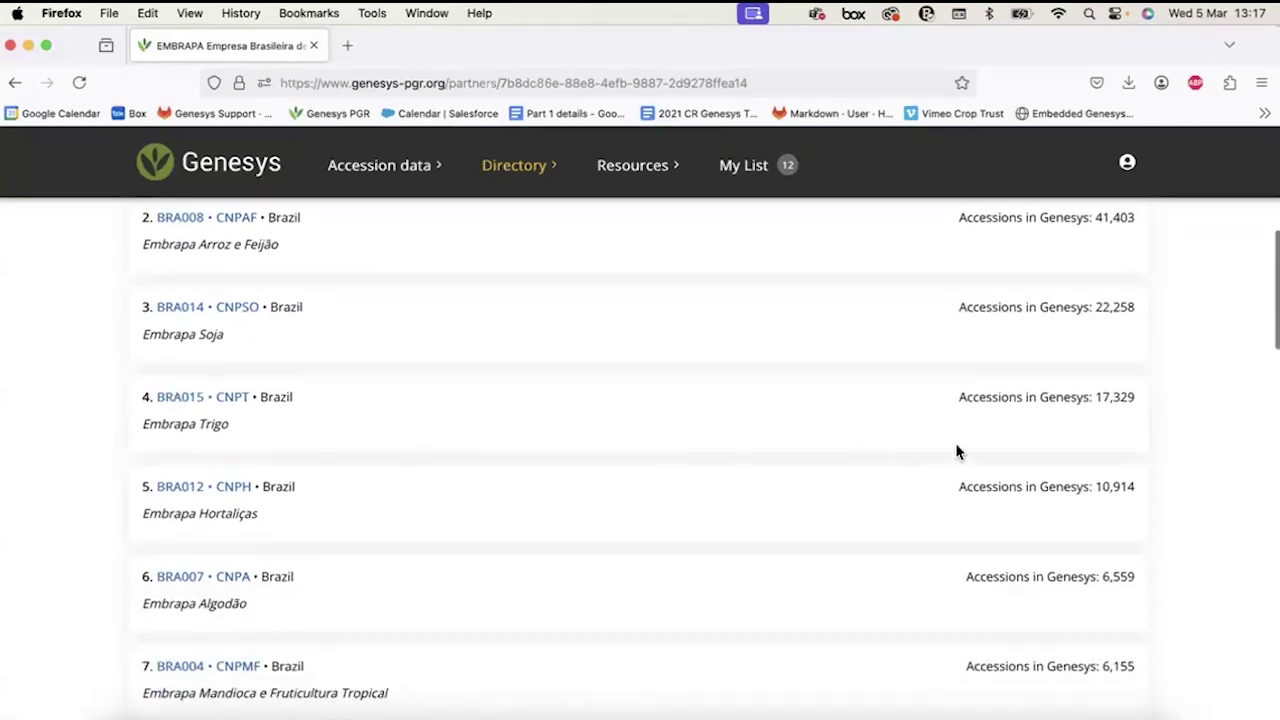
pyautogui.moveTo(962, 398); pyautogui.dragTo(1138, 398)
pyautogui.click(1138, 398)
pyautogui.moveTo(944, 482); pyautogui.dragTo(1143, 489)
pyautogui.click(1143, 489)
pyautogui.scroll(1, 167, 490)
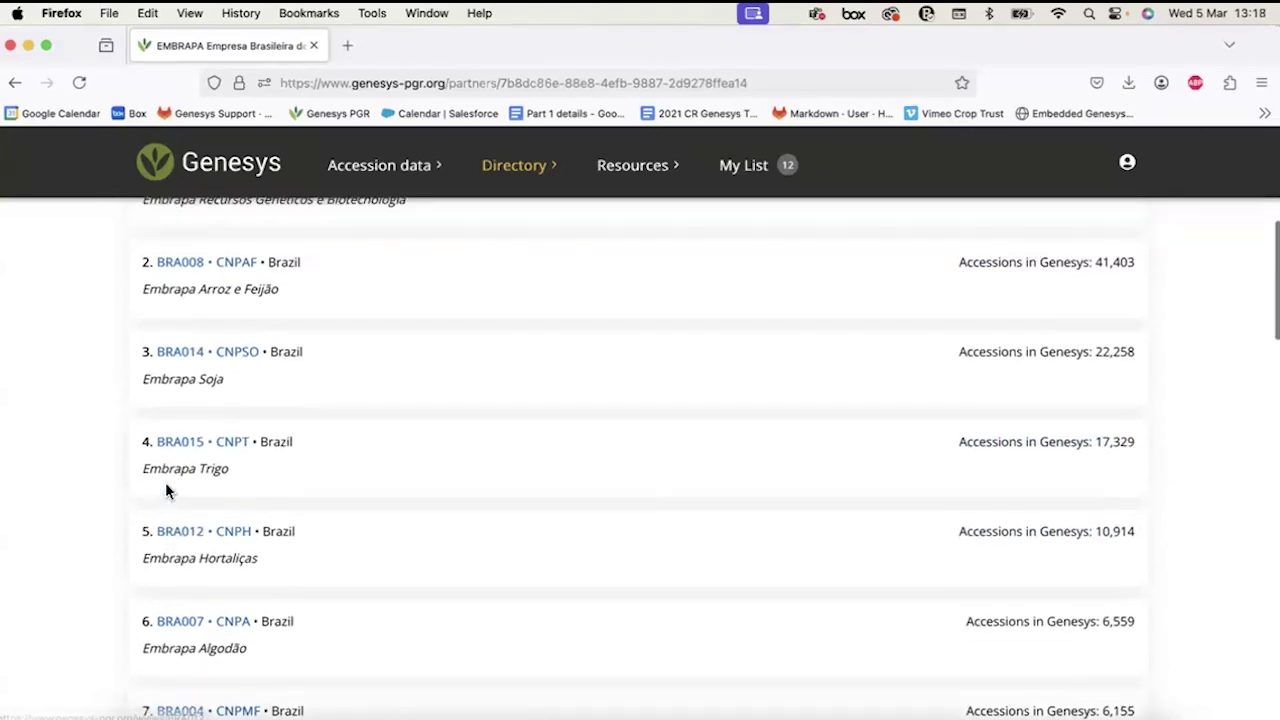
pyautogui.scroll(-1, 167, 490)
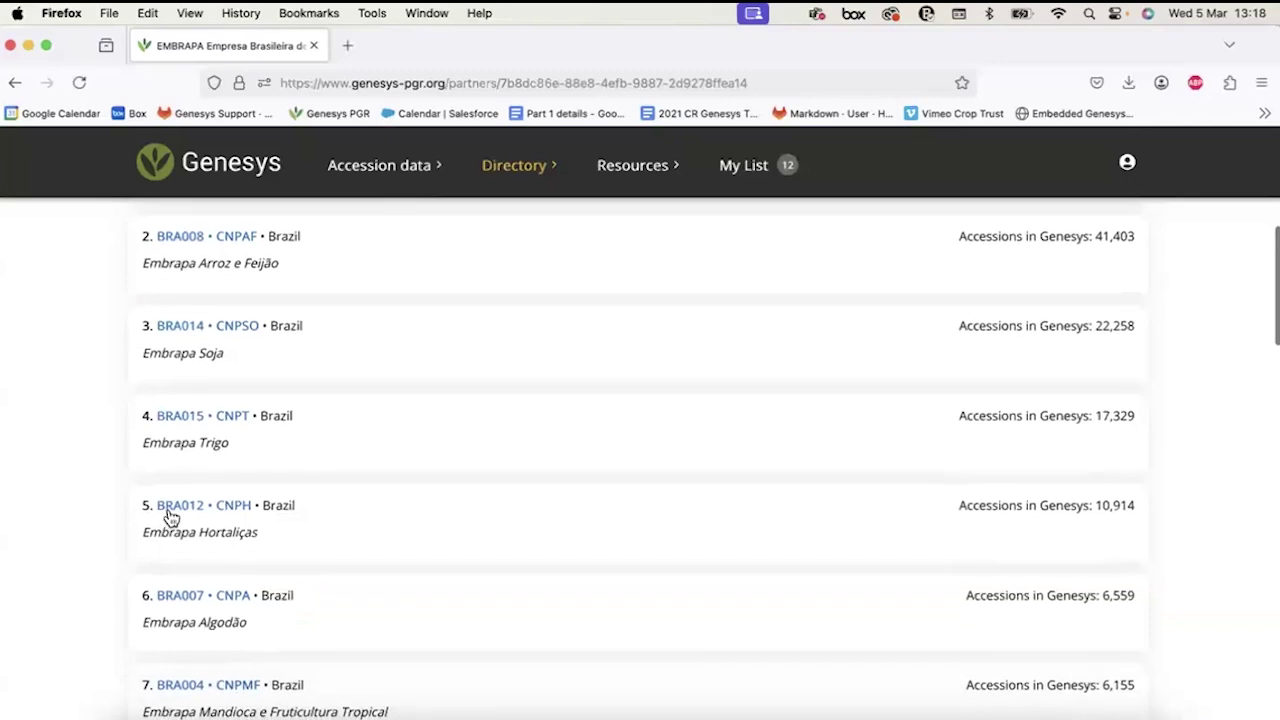
pyautogui.click(167, 507)
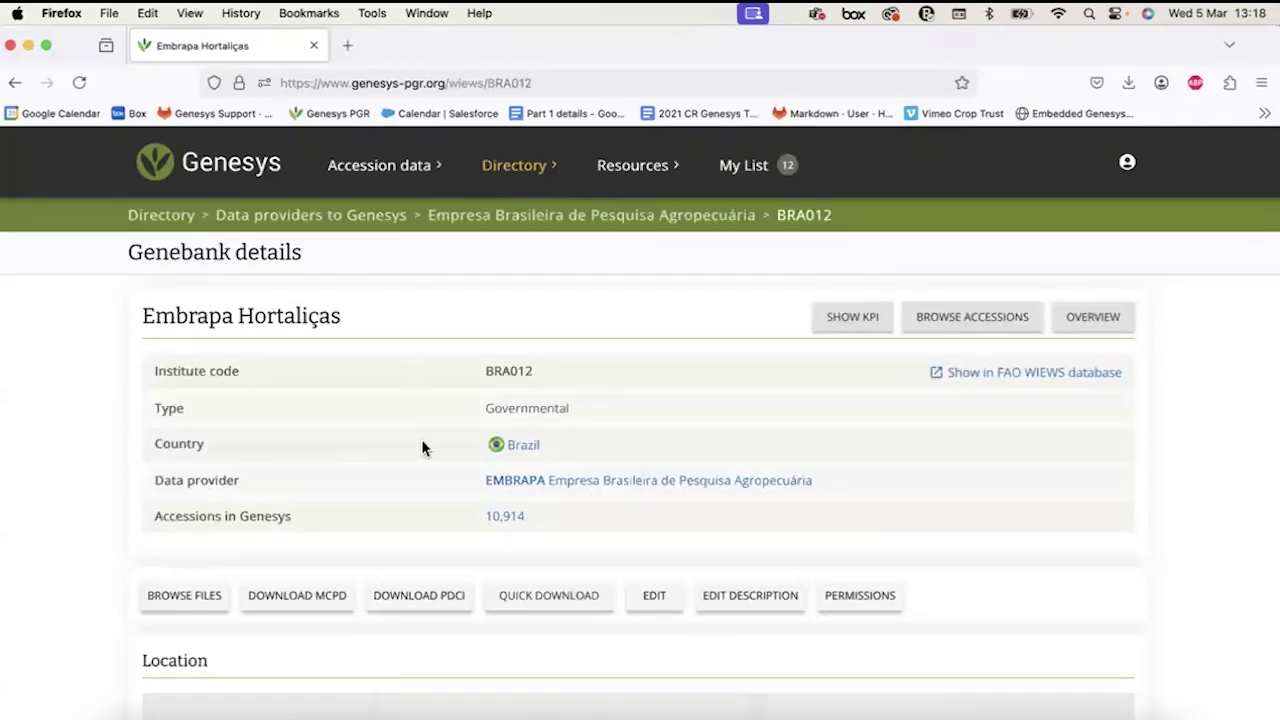
# Scroll the Embrapa Hortaliças BRA012 page and list its 10,914 accessions.
pyautogui.scroll(-1, 497, 517)
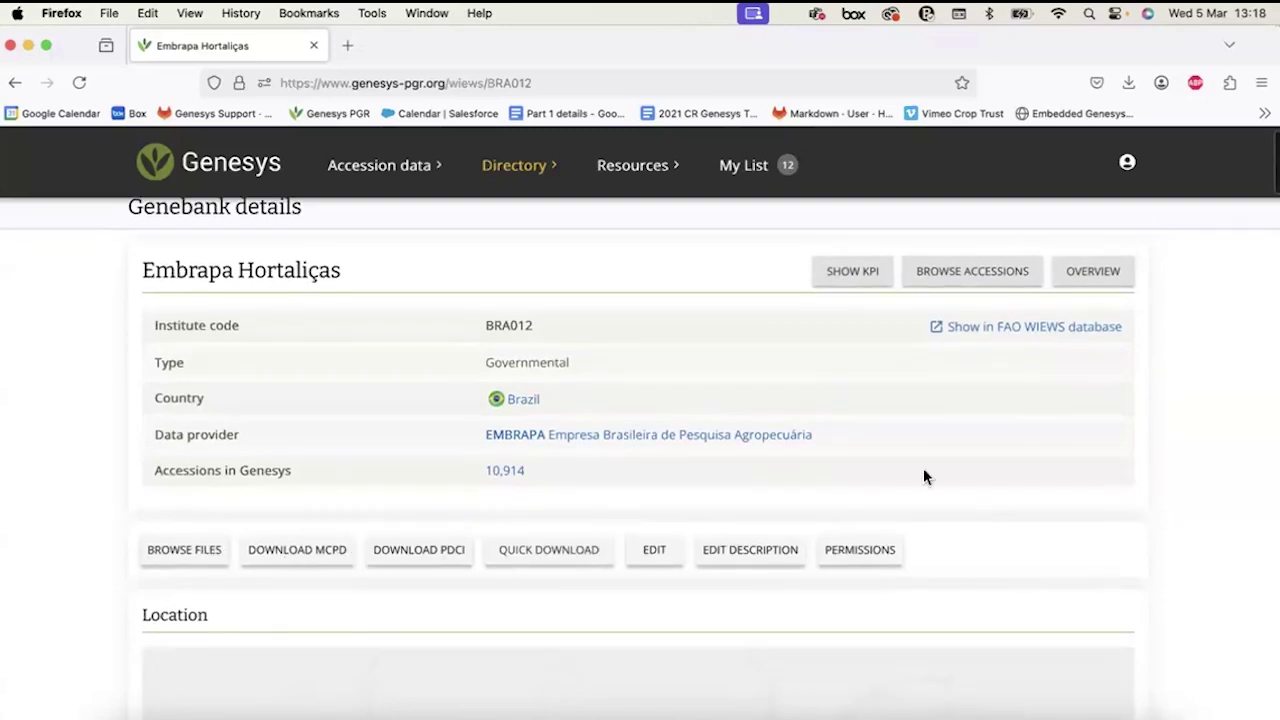
pyautogui.click(508, 472)
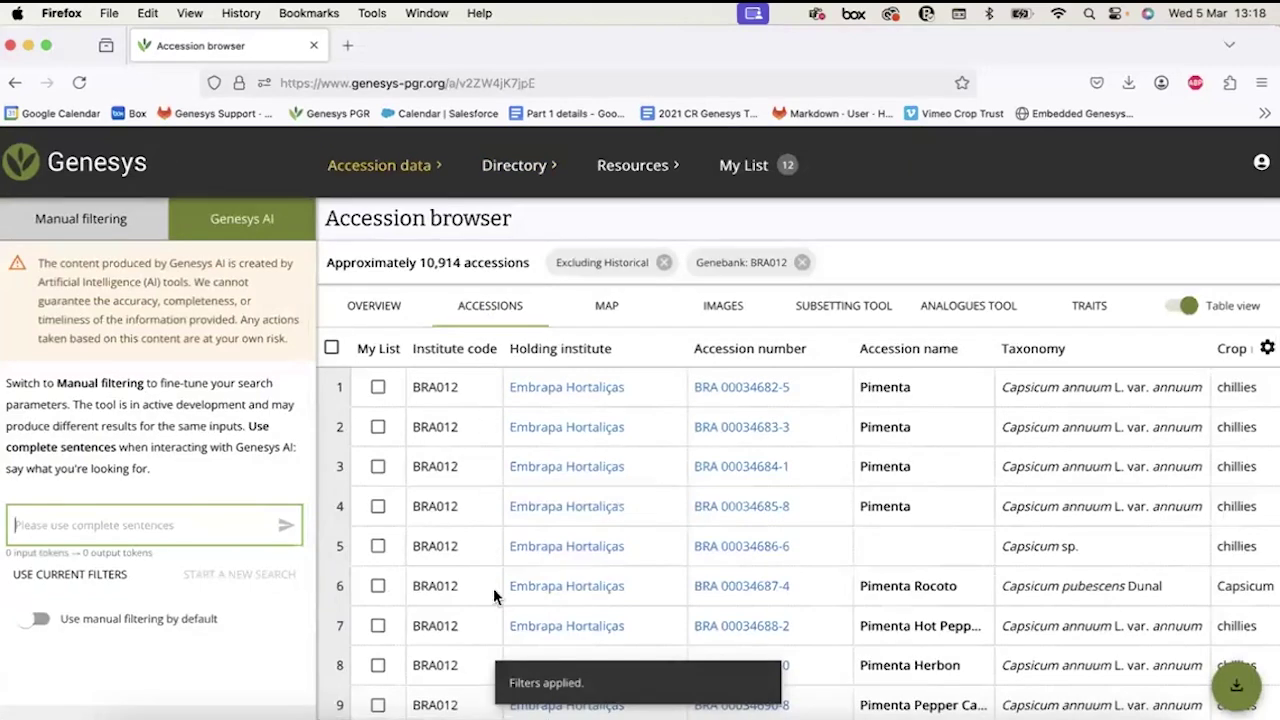
# Scroll the BRA012 accession table across its columns, then open PGRFA networks in Genesys.
pyautogui.hscroll(10, 598, 440)
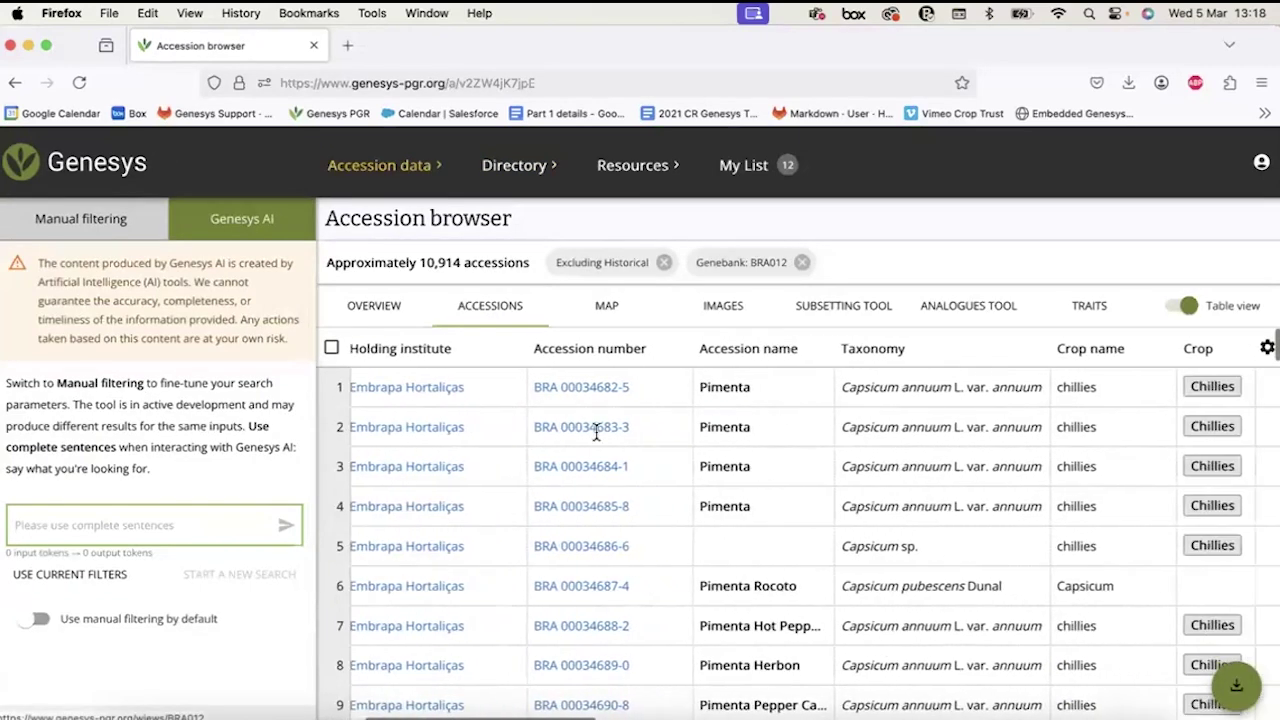
pyautogui.hscroll(1, 598, 440)
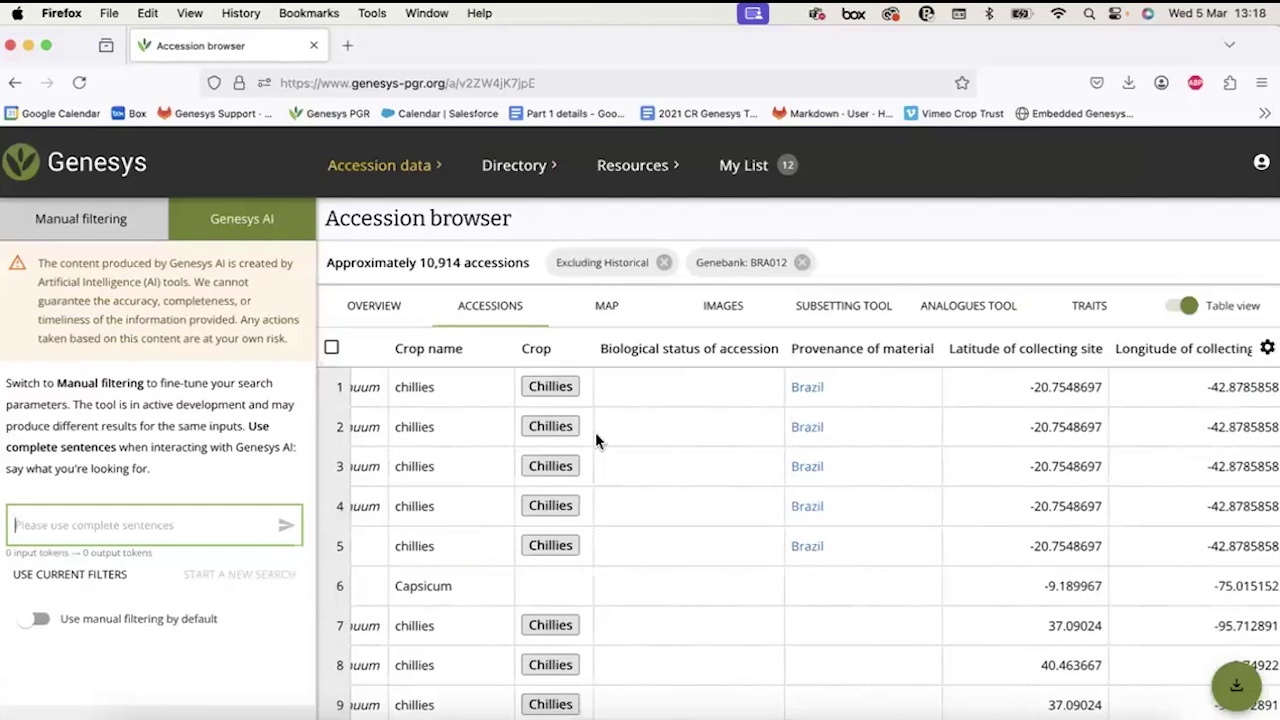
pyautogui.hscroll(-8, 595, 440)
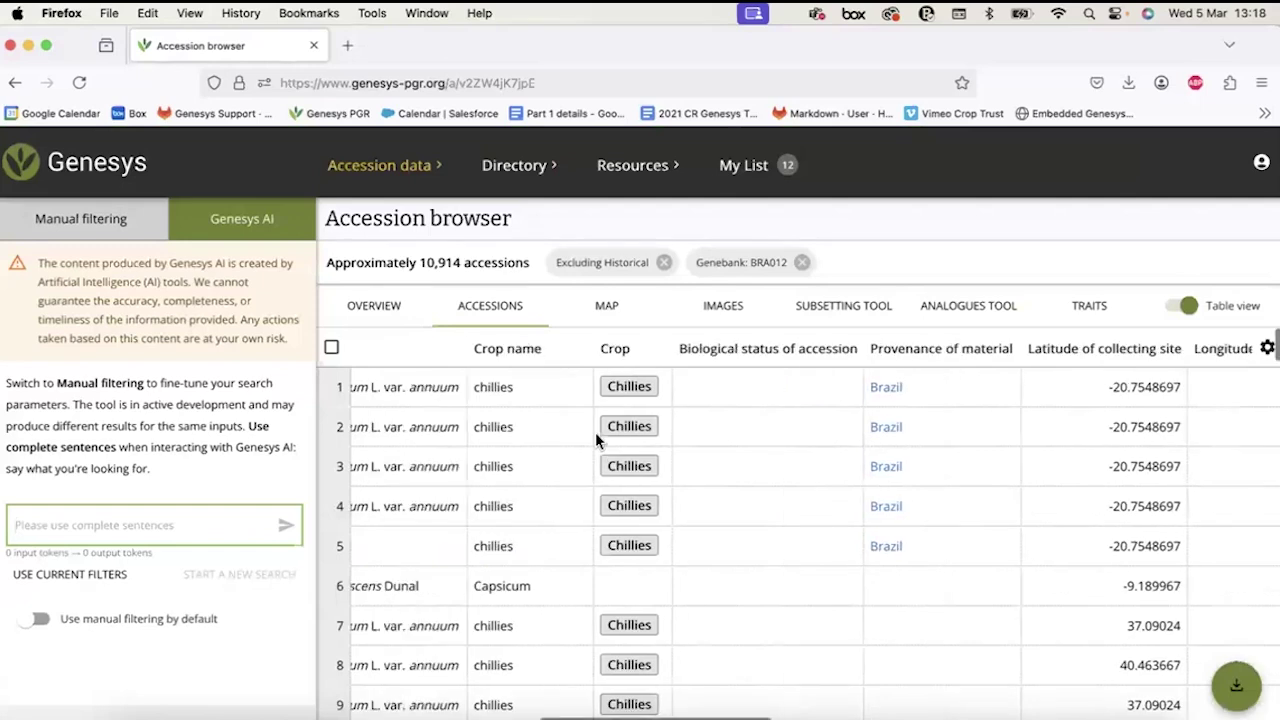
pyautogui.click(531, 177)
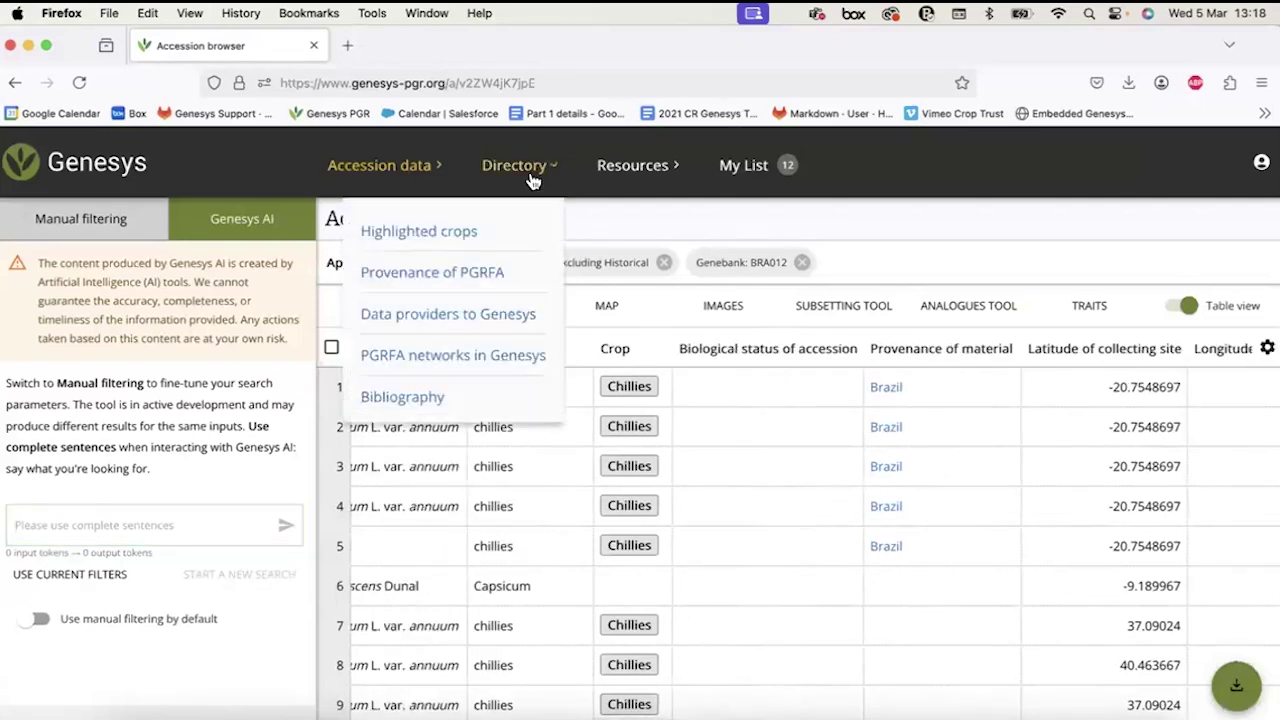
pyautogui.click(455, 356)
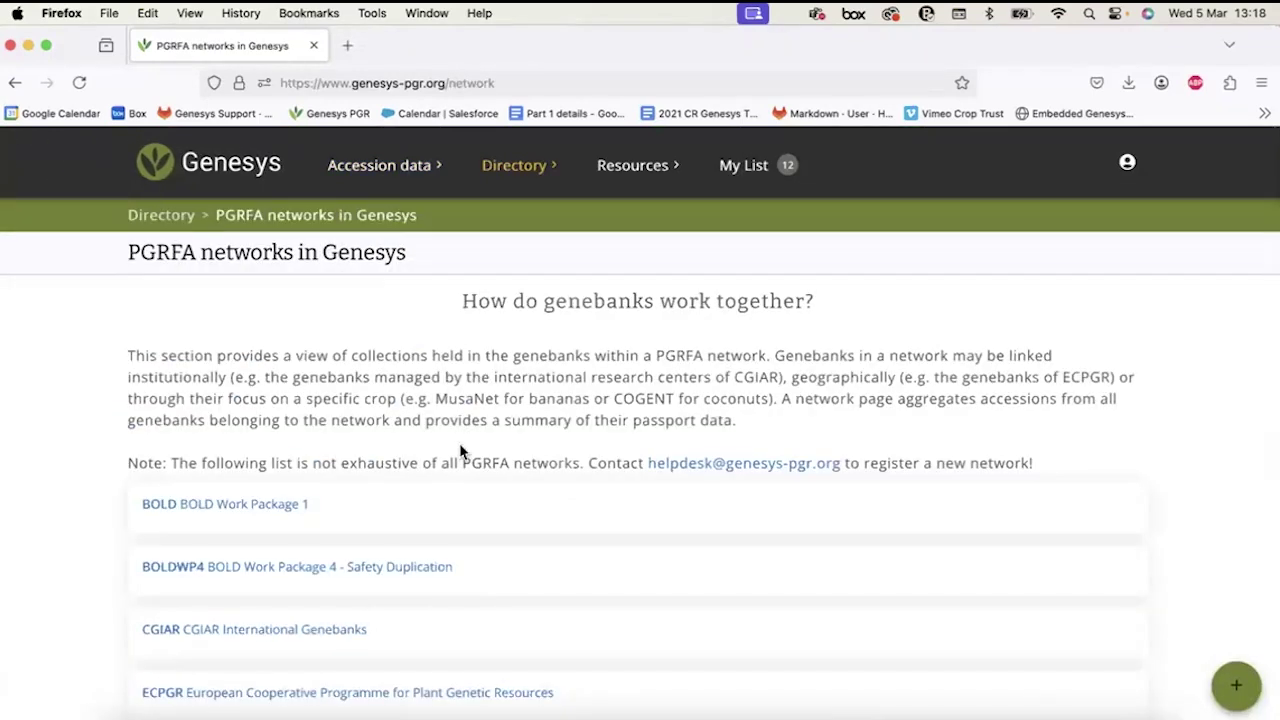
# Scroll through the PGRFA networks list and open the BOLD Work Package 1 network details.
pyautogui.scroll(-1, 448, 414)
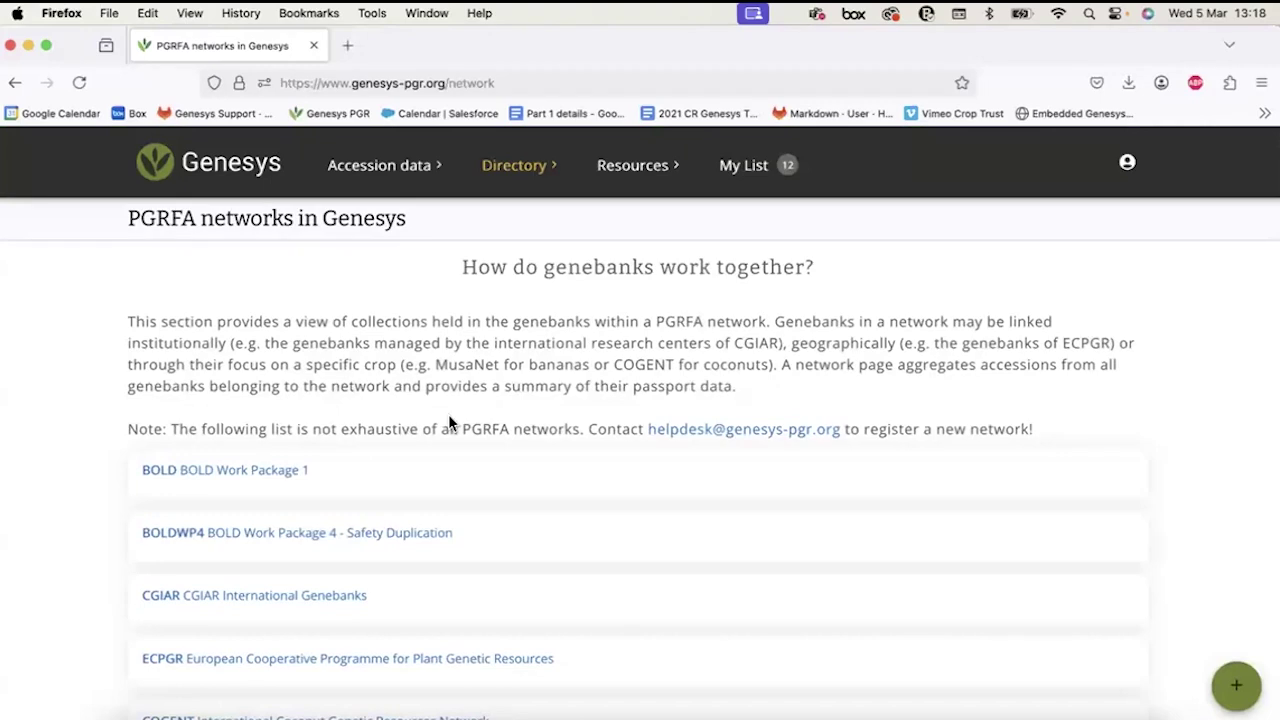
pyautogui.scroll(-2, 448, 422)
pyautogui.scroll(-2, 220, 528)
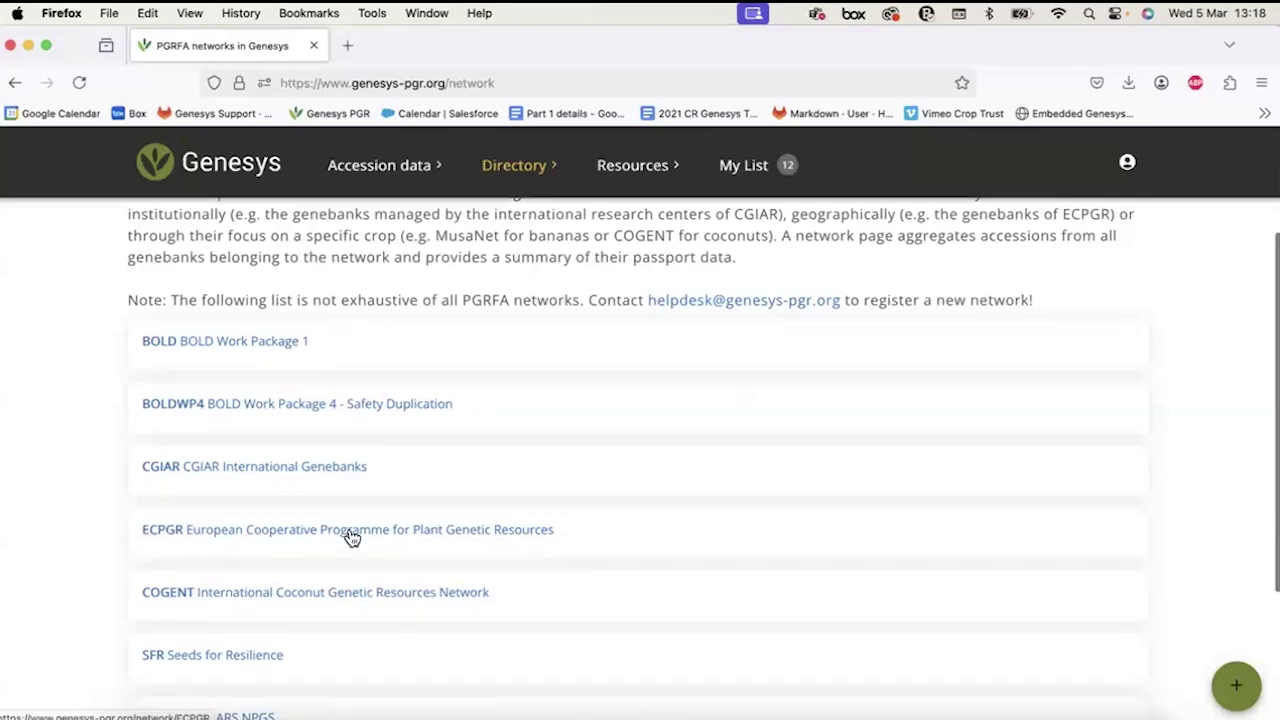
pyautogui.scroll(-2, 309, 551)
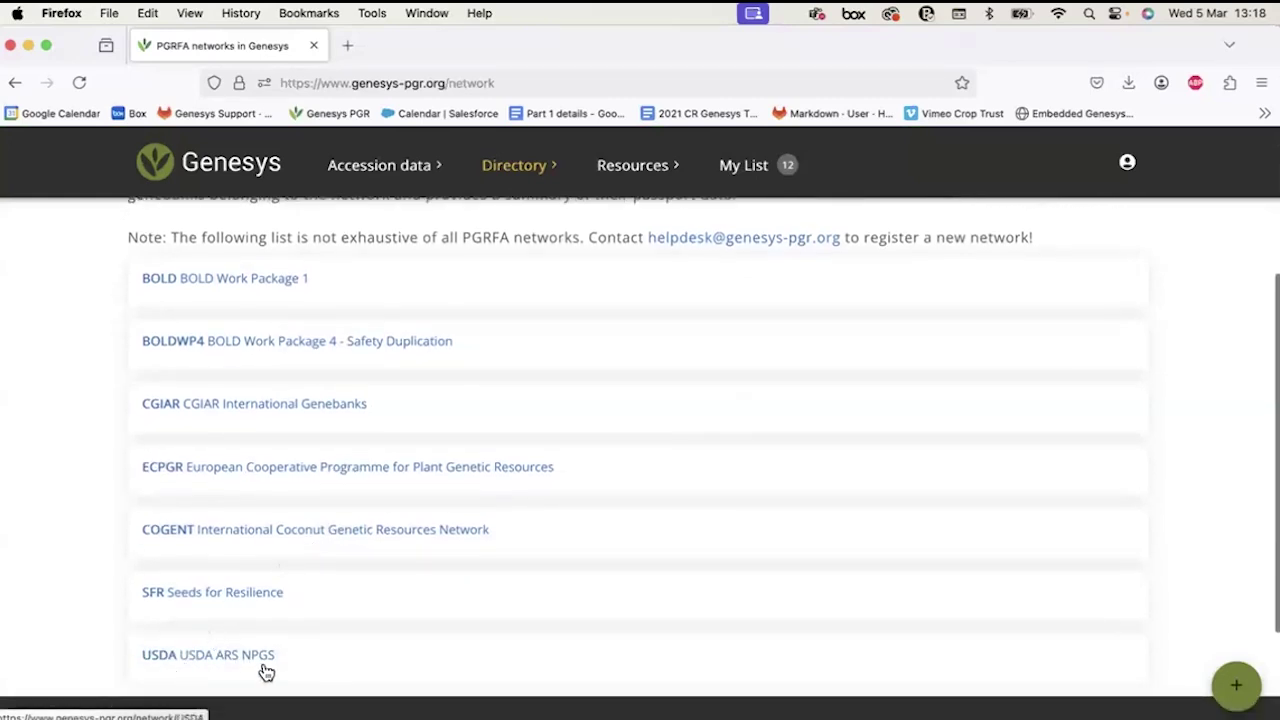
pyautogui.scroll(5, 320, 479)
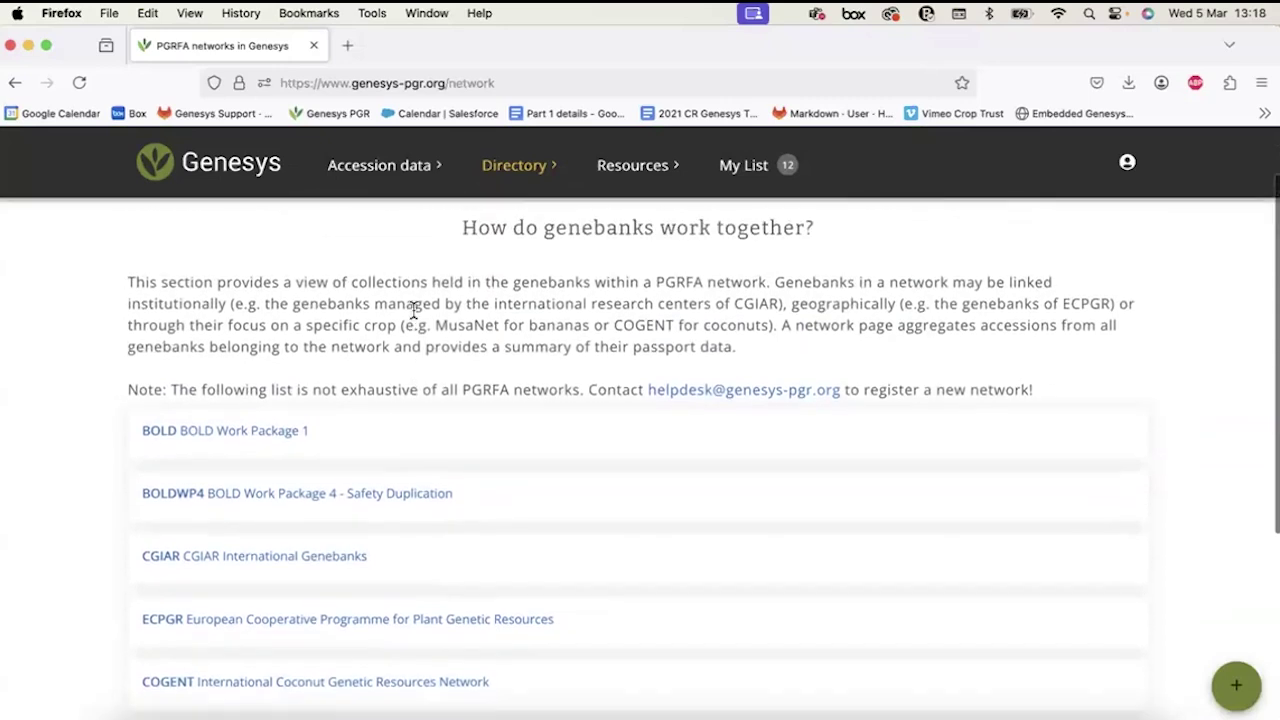
pyautogui.scroll(2, 413, 311)
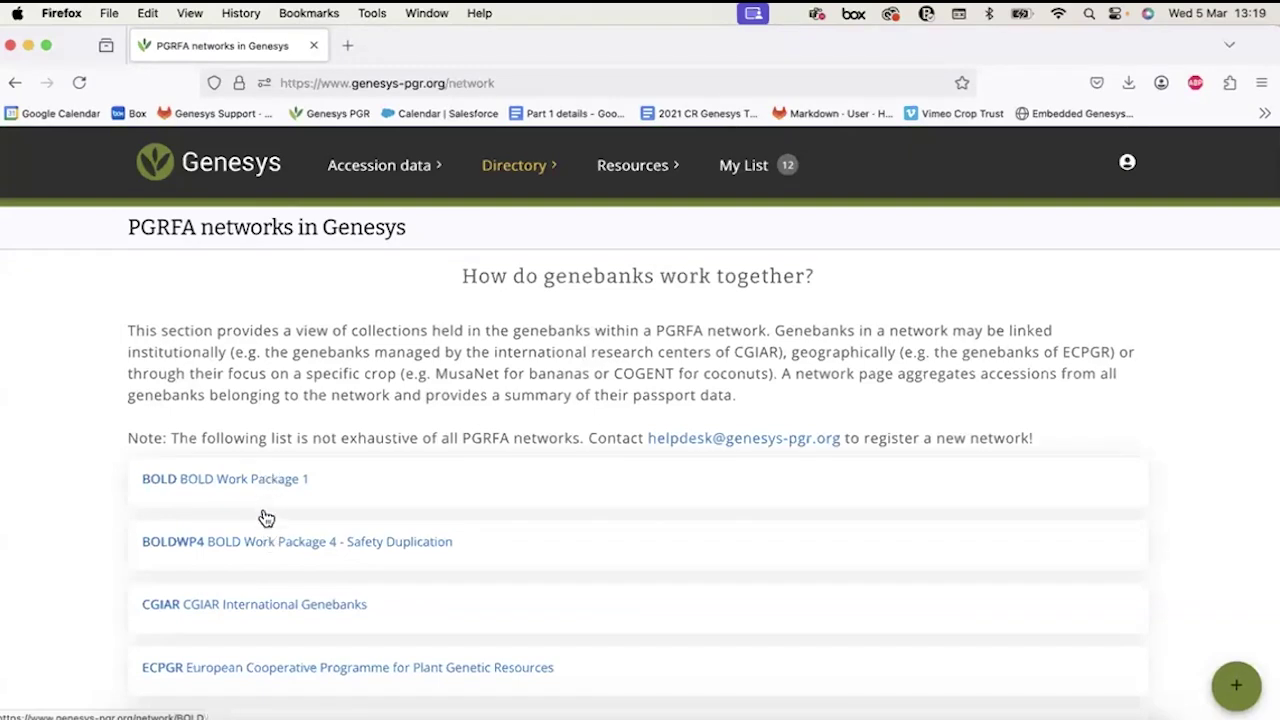
pyautogui.scroll(-4, 258, 543)
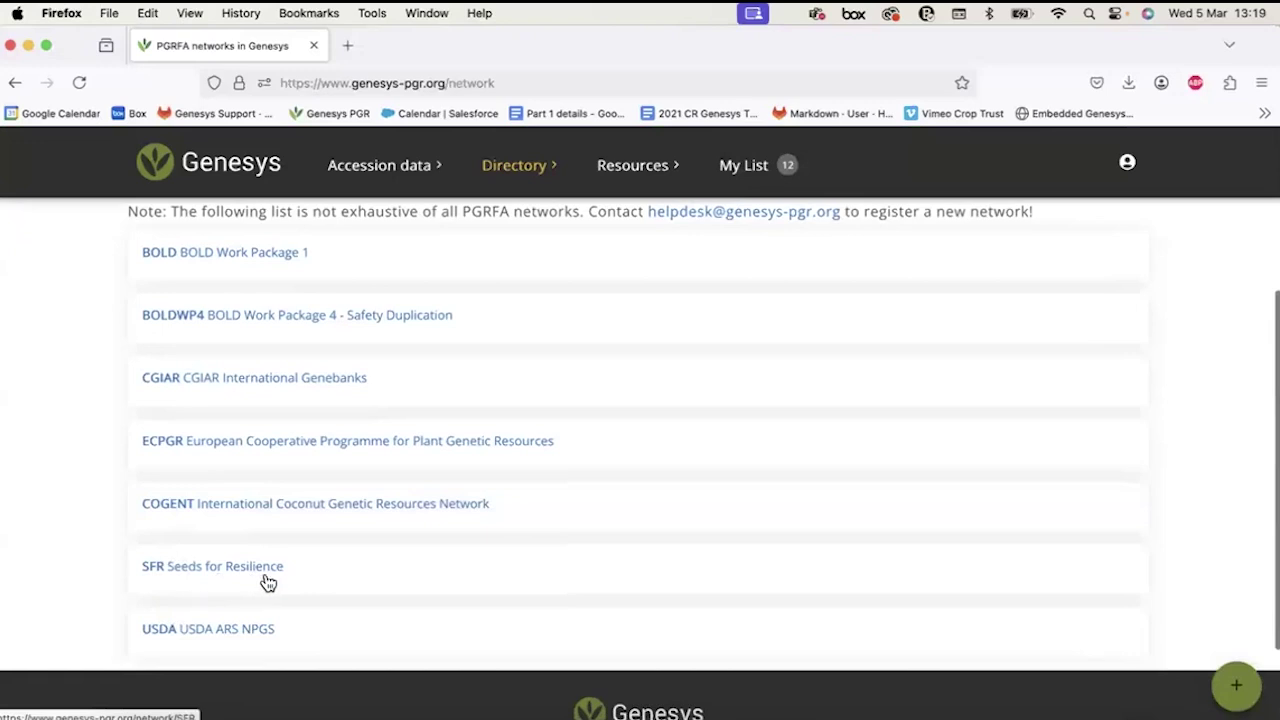
pyautogui.scroll(1, 250, 535)
pyautogui.scroll(5, 250, 535)
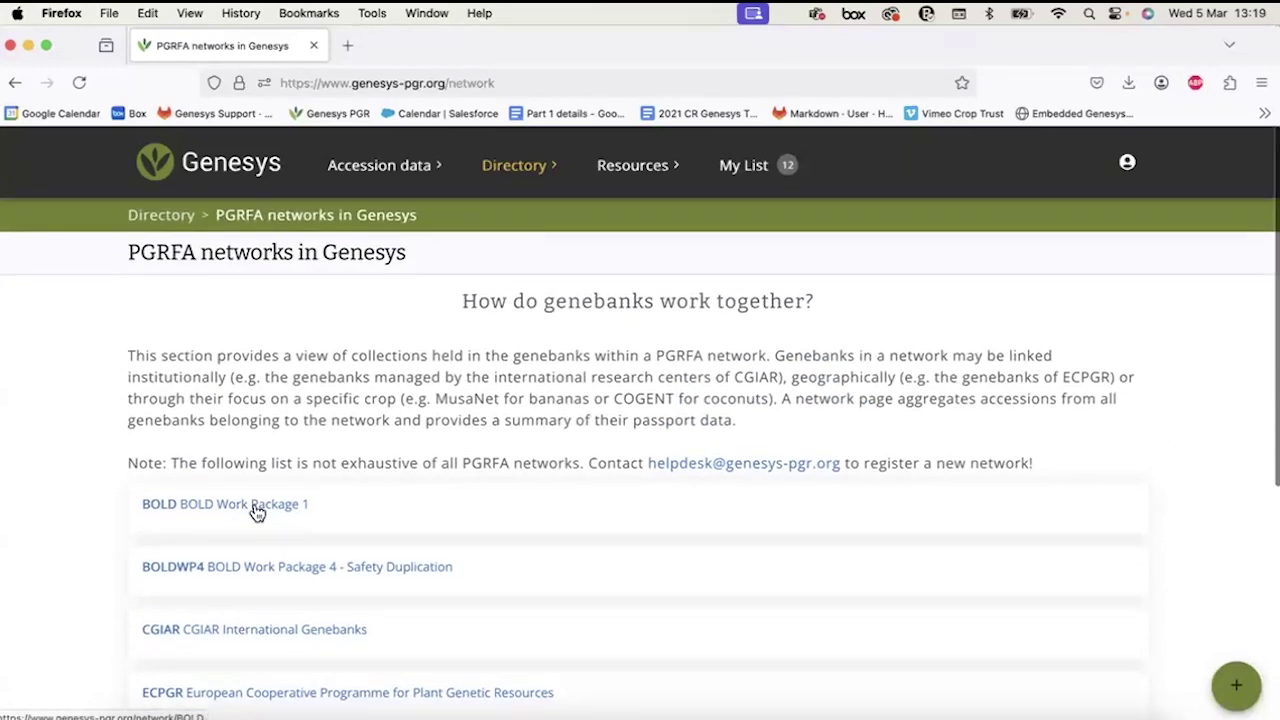
pyautogui.click(255, 509)
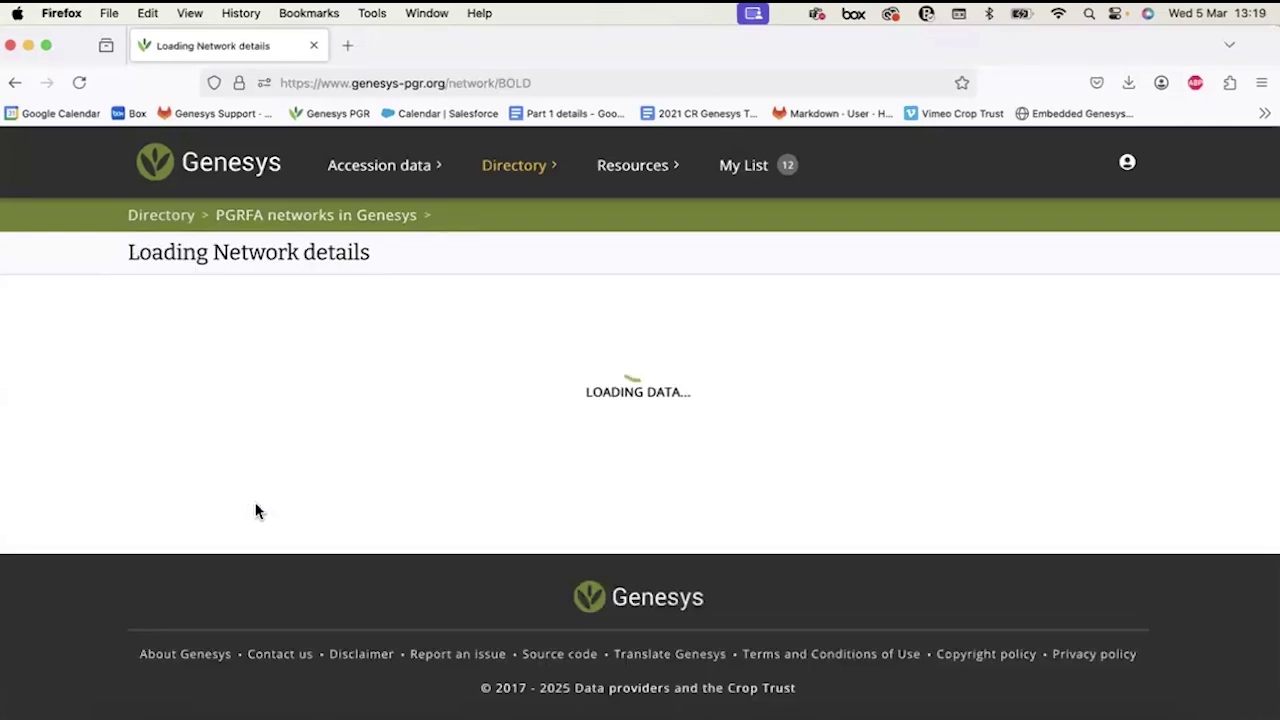
# Scroll through the BOLD Work Package 1 page's project description and member genebank map.
pyautogui.scroll(-1, 255, 510)
pyautogui.scroll(-6, 255, 509)
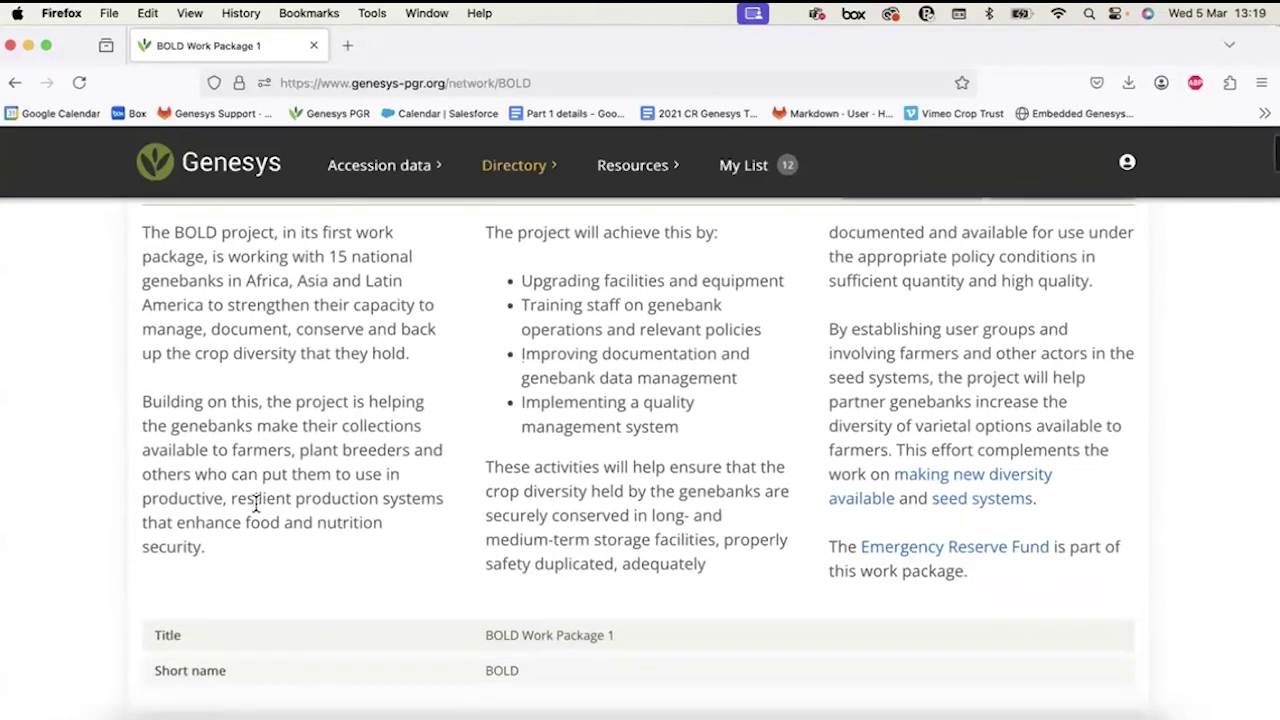
pyautogui.scroll(-5, 256, 508)
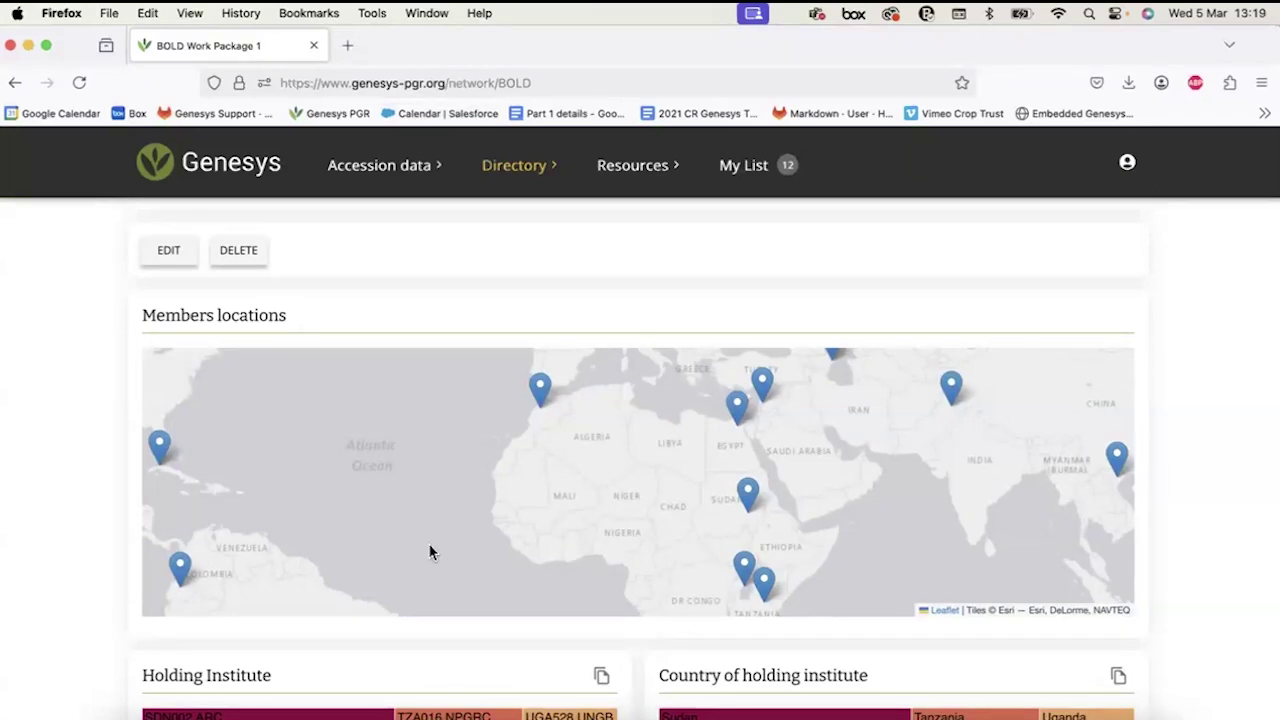
pyautogui.scroll(5, 432, 552)
pyautogui.scroll(5, 432, 552)
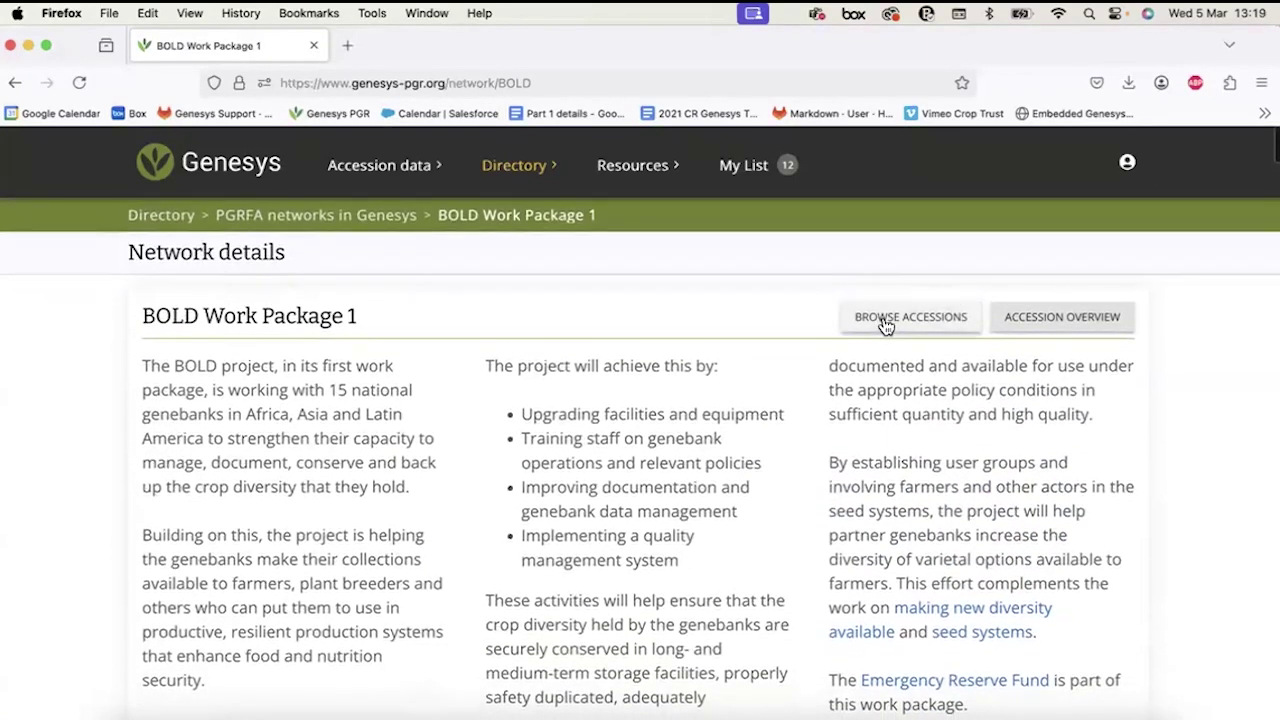
# Browse the BOLD network's accessions and highlight the '50,101 accessions' result count.
pyautogui.click(886, 318)
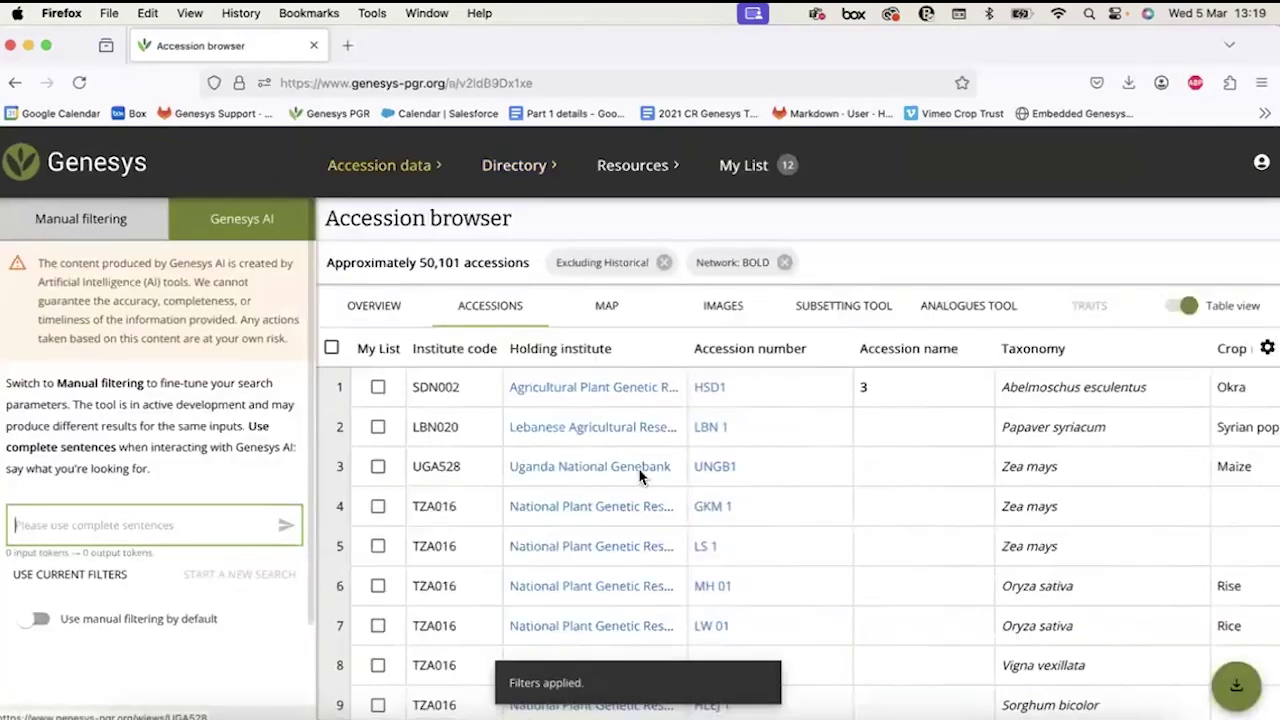
pyautogui.scroll(-1, 638, 468)
pyautogui.click(452, 262)
pyautogui.moveTo(452, 262); pyautogui.dragTo(519, 266)
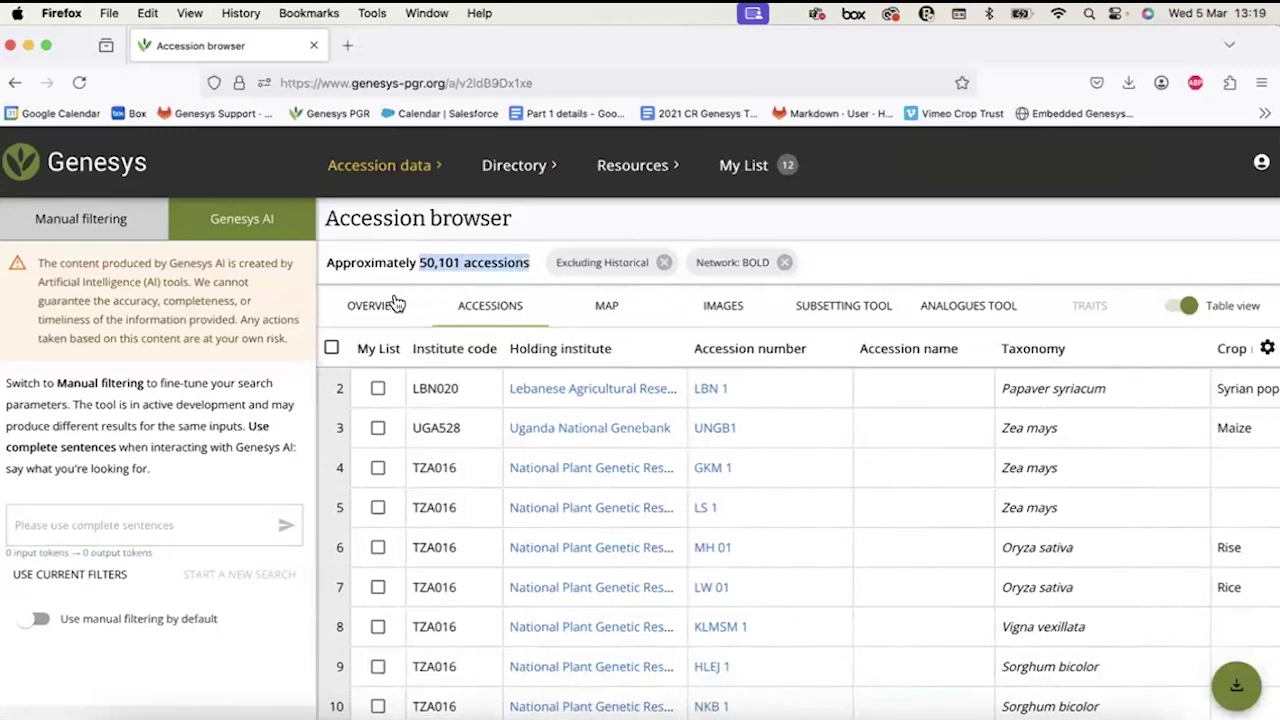
pyautogui.click(397, 304)
# Scroll through the BOLD accessions' Holding Institute and Country treemaps.
pyautogui.scroll(-2, 508, 541)
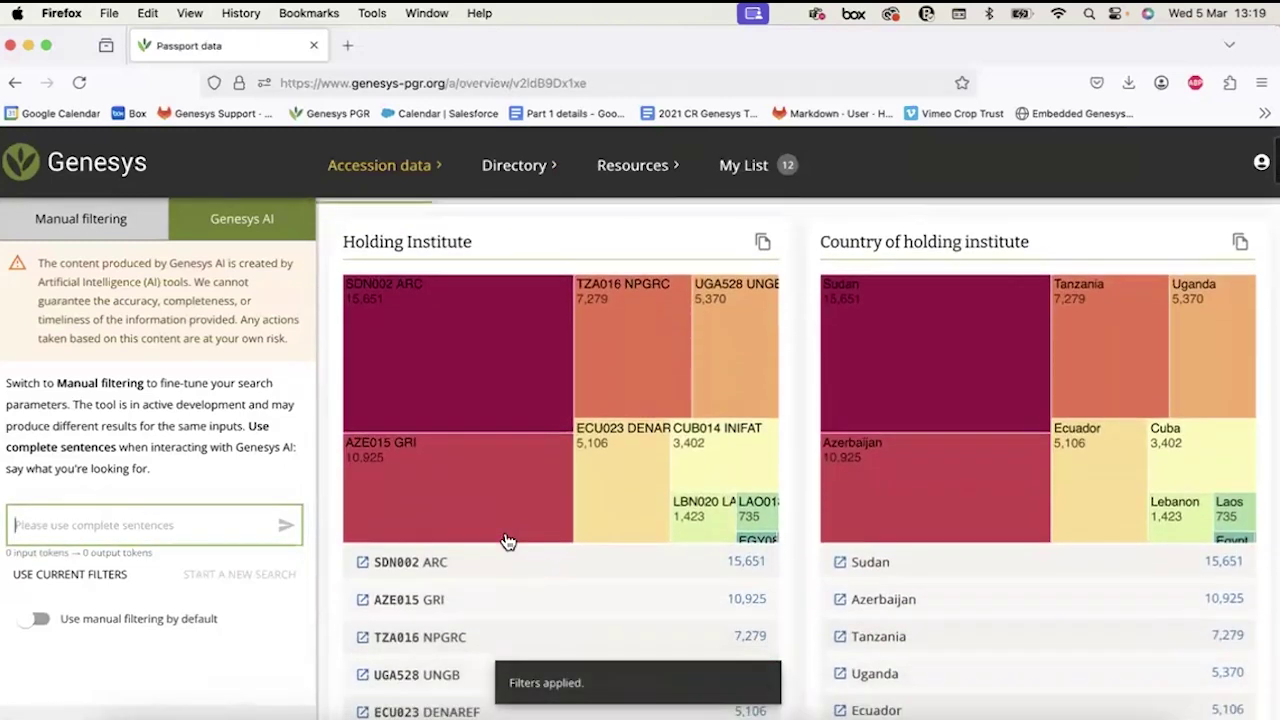
pyautogui.scroll(-4, 508, 541)
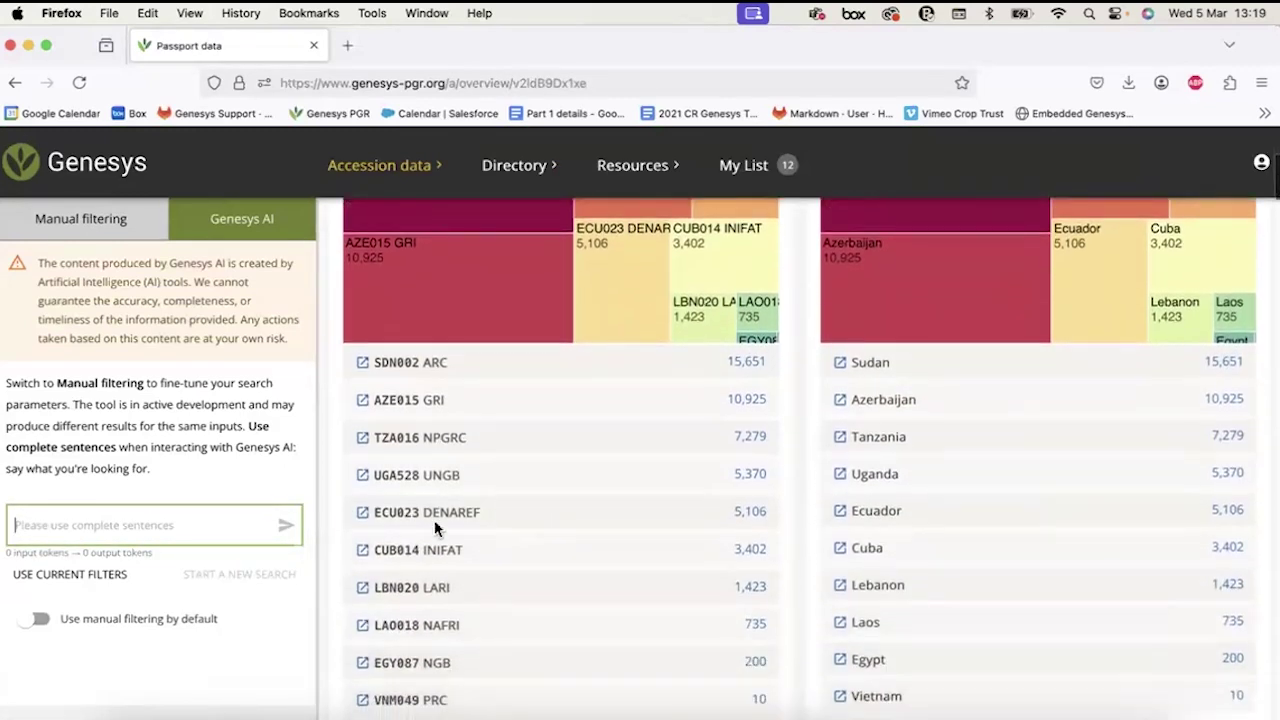
pyautogui.scroll(-2, 434, 528)
pyautogui.scroll(9, 434, 528)
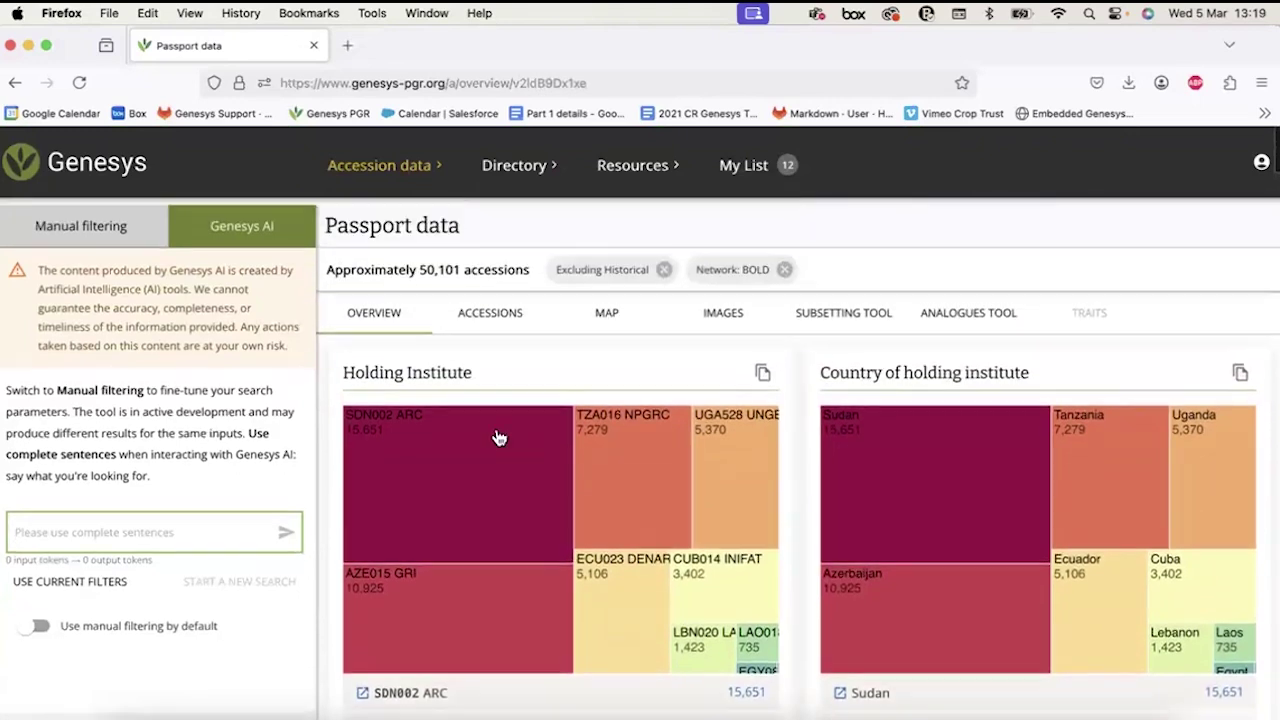
pyautogui.moveTo(506, 190)
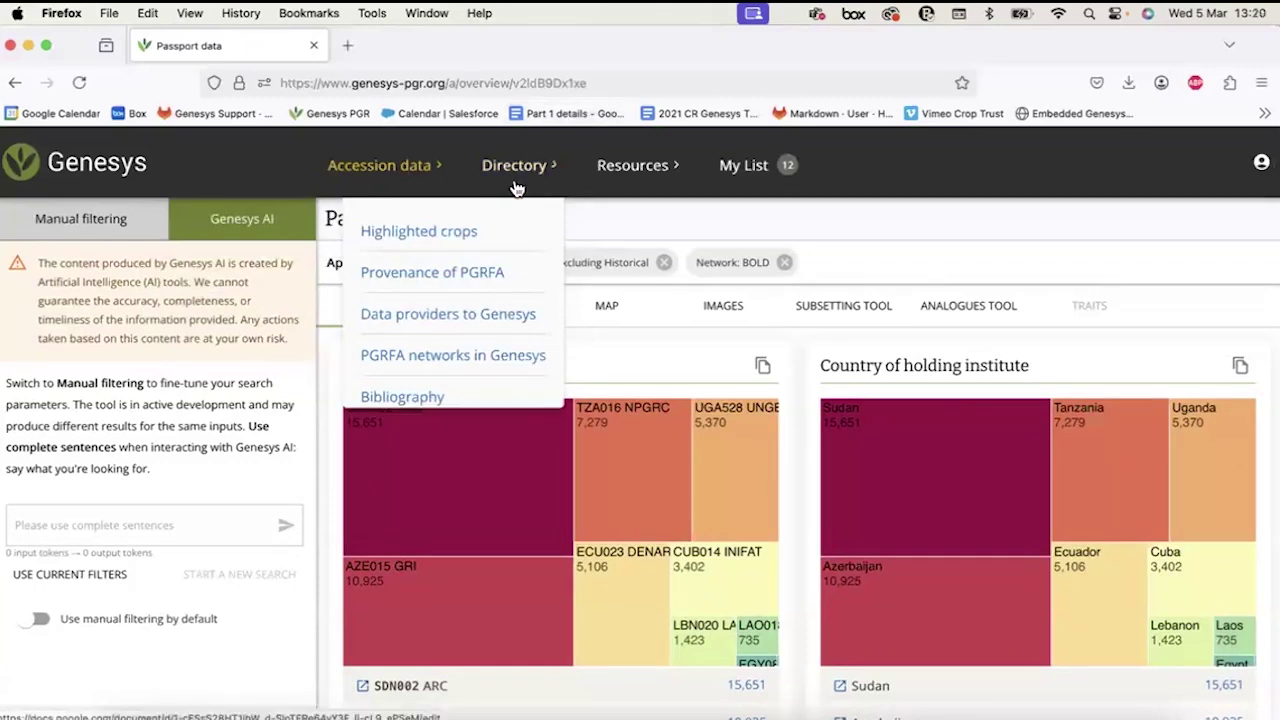
pyautogui.click(620, 170)
# Go to About Genesys and scroll through its timeline from the 2001 International Treaty onward.
pyautogui.click(549, 229)
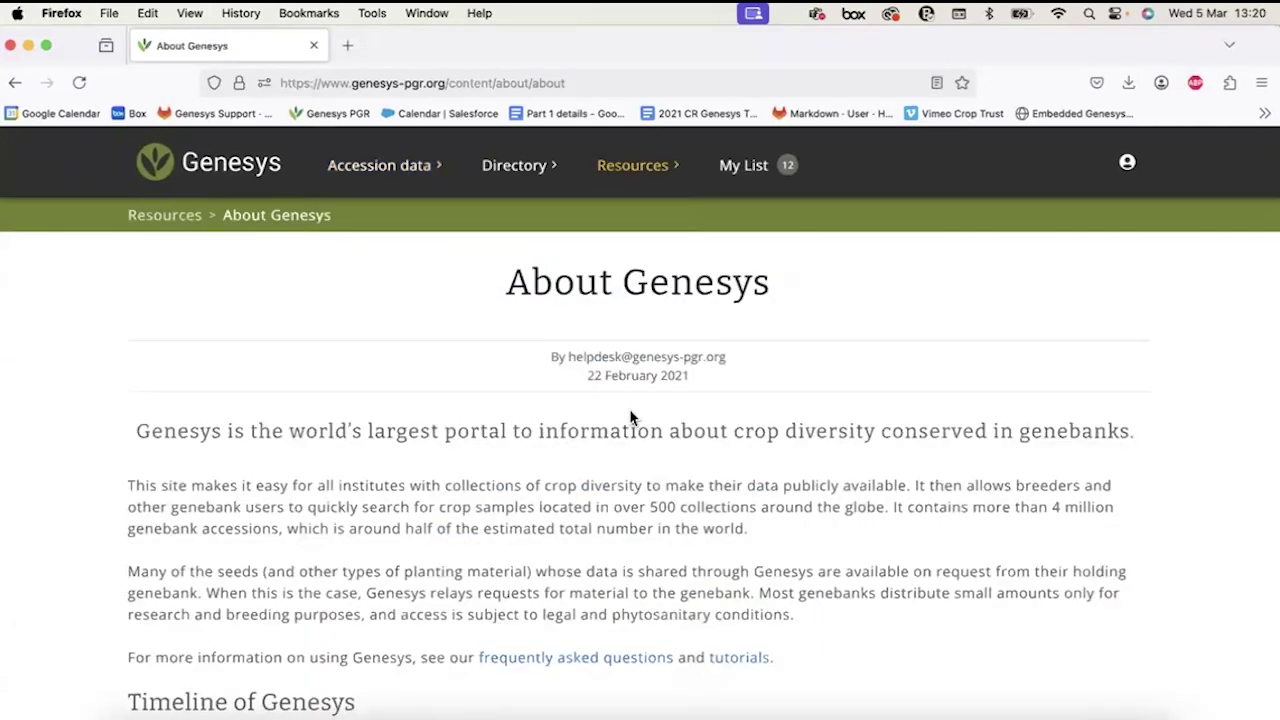
pyautogui.scroll(-5, 630, 417)
pyautogui.scroll(-10, 630, 408)
pyautogui.scroll(7, 658, 297)
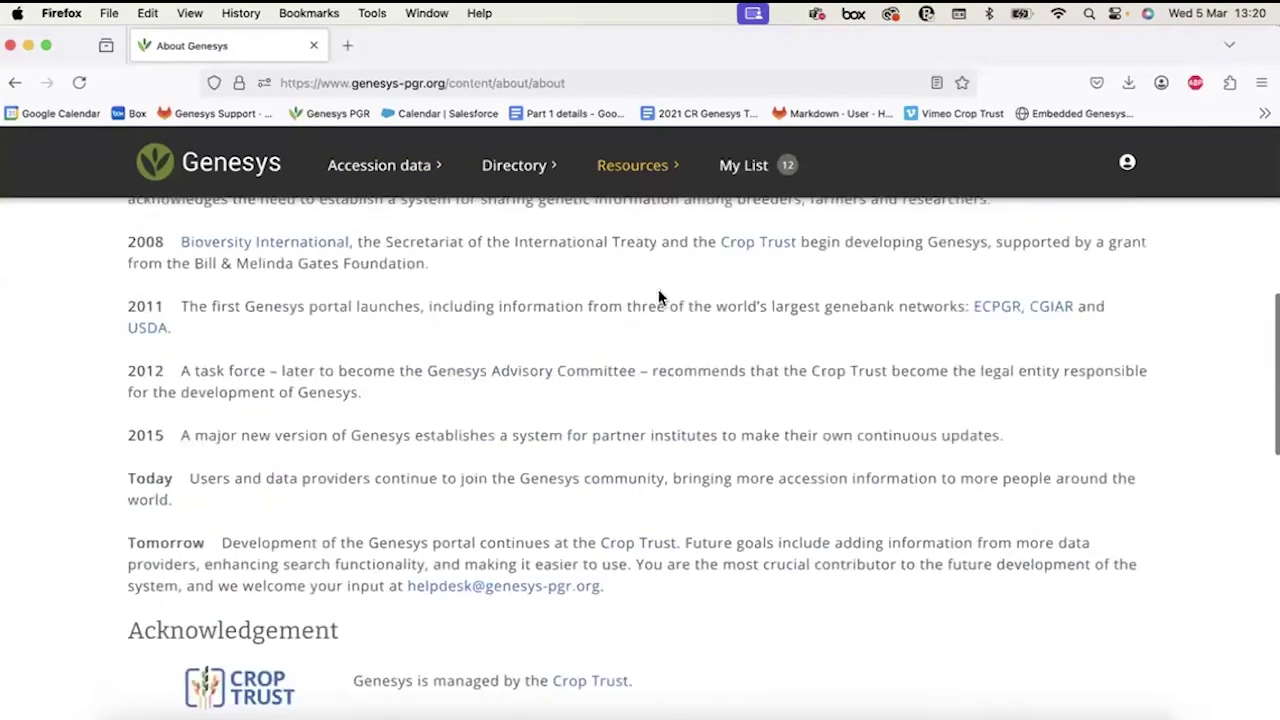
pyautogui.scroll(5, 658, 297)
pyautogui.click(655, 167)
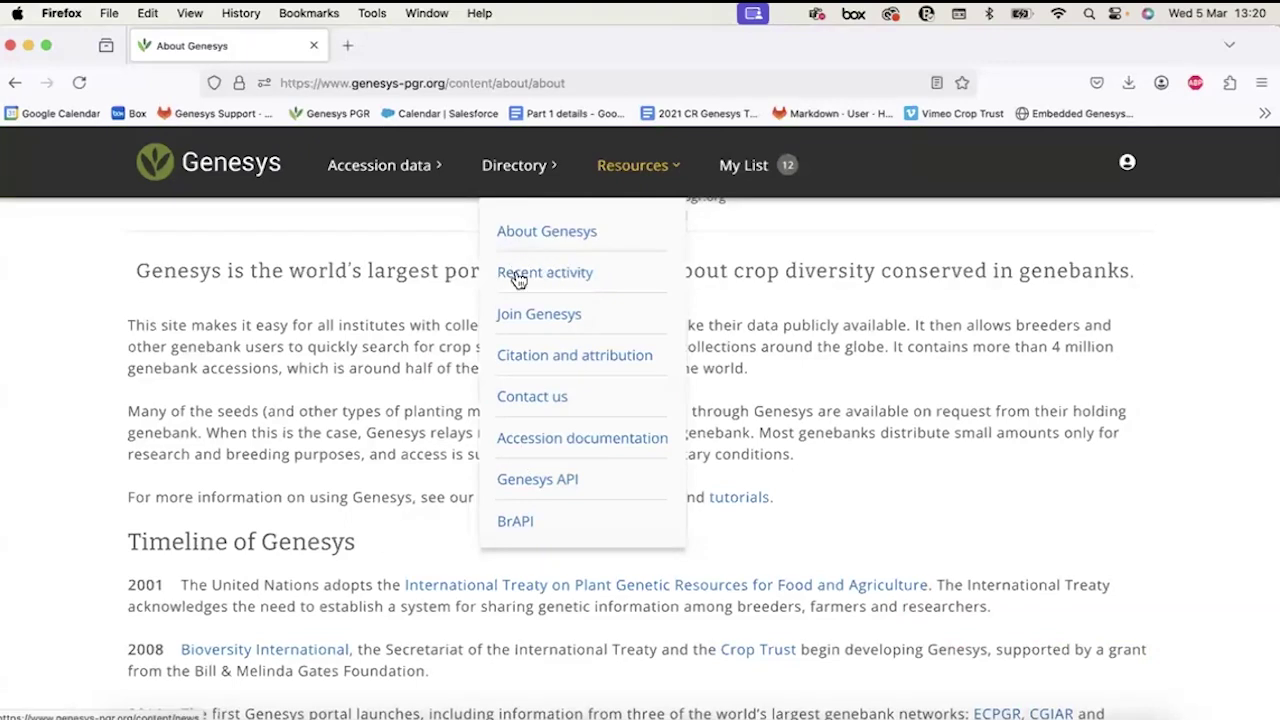
# Go to Recent activity and scroll through its 167 news posts and back to the top.
pyautogui.click(533, 274)
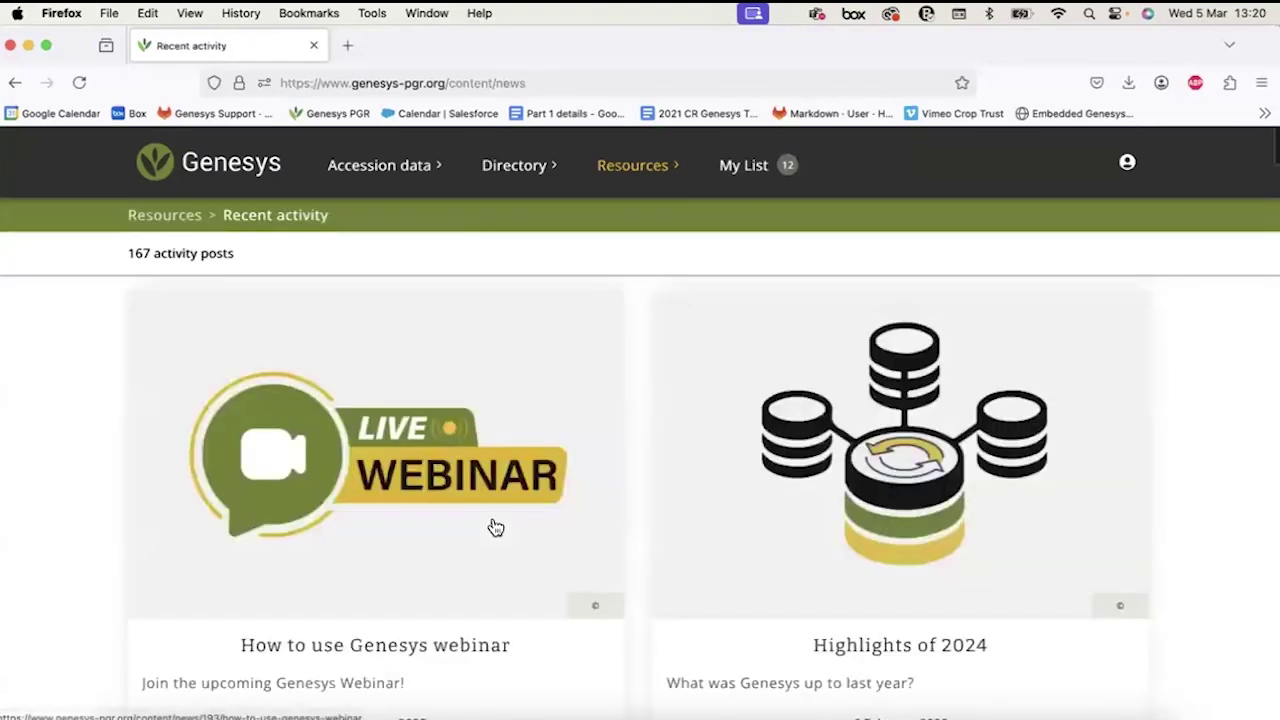
pyautogui.scroll(-5, 495, 527)
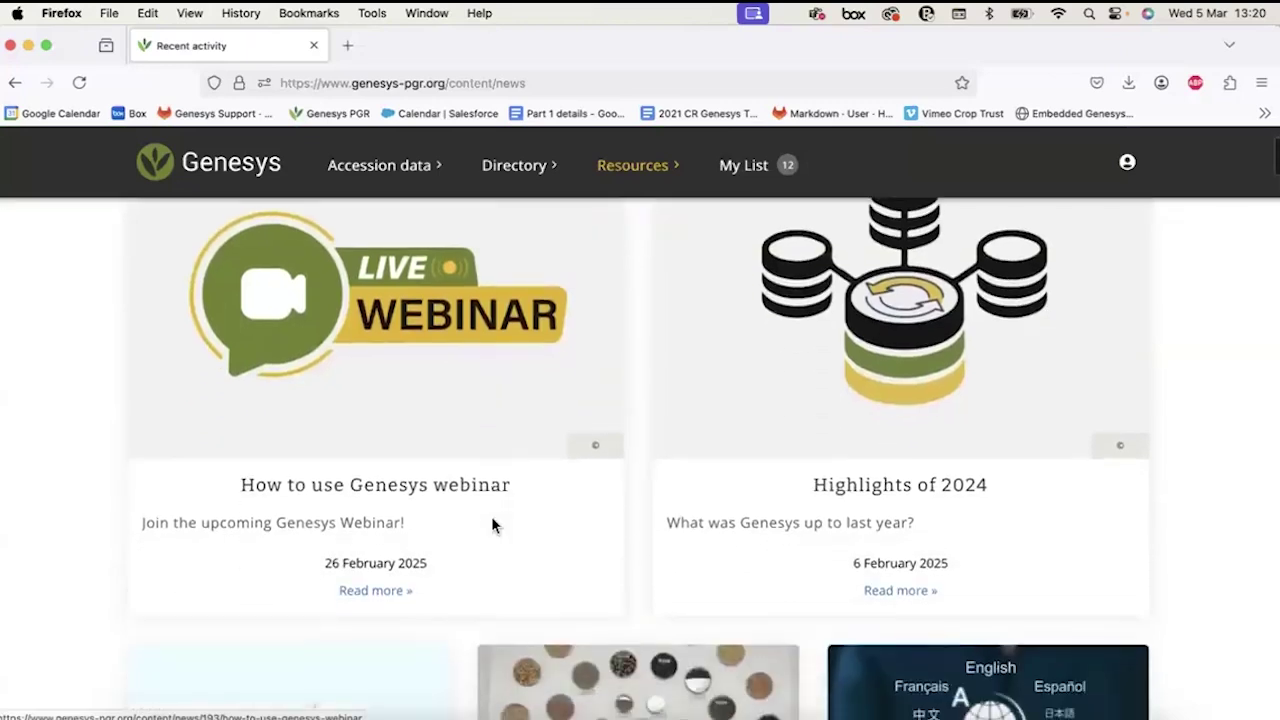
pyautogui.scroll(-5, 857, 437)
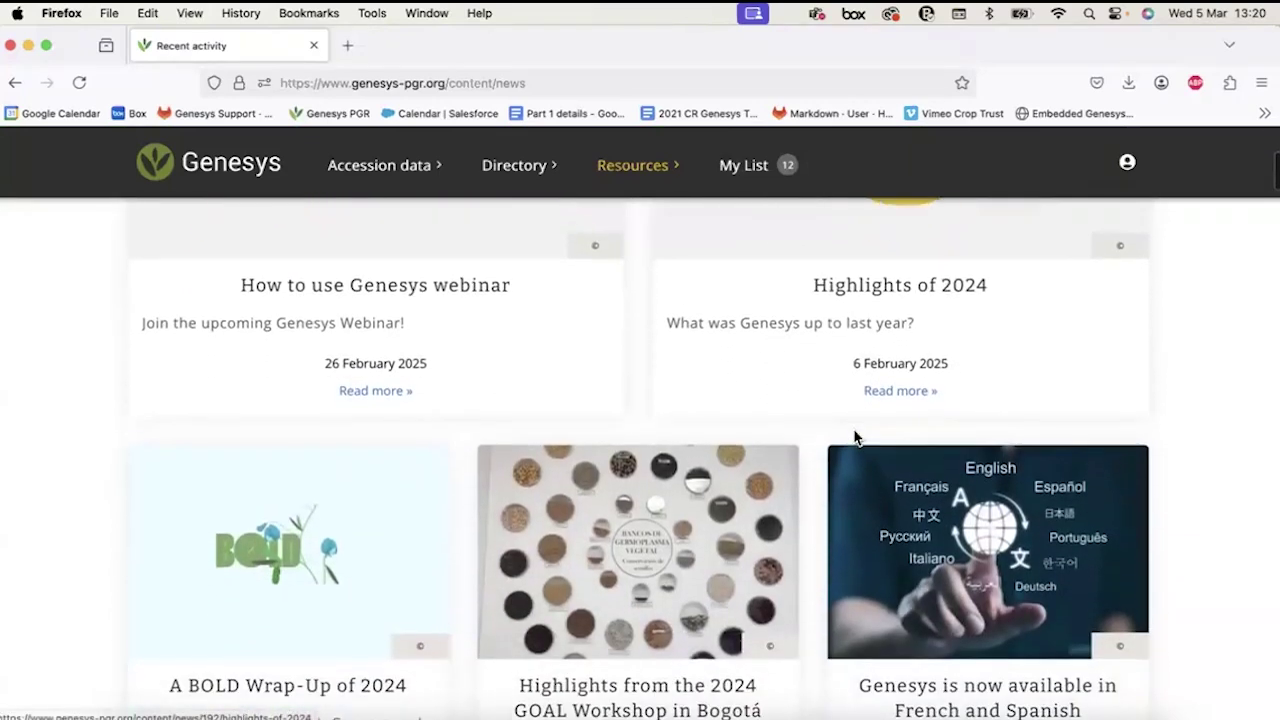
pyautogui.scroll(-5, 857, 437)
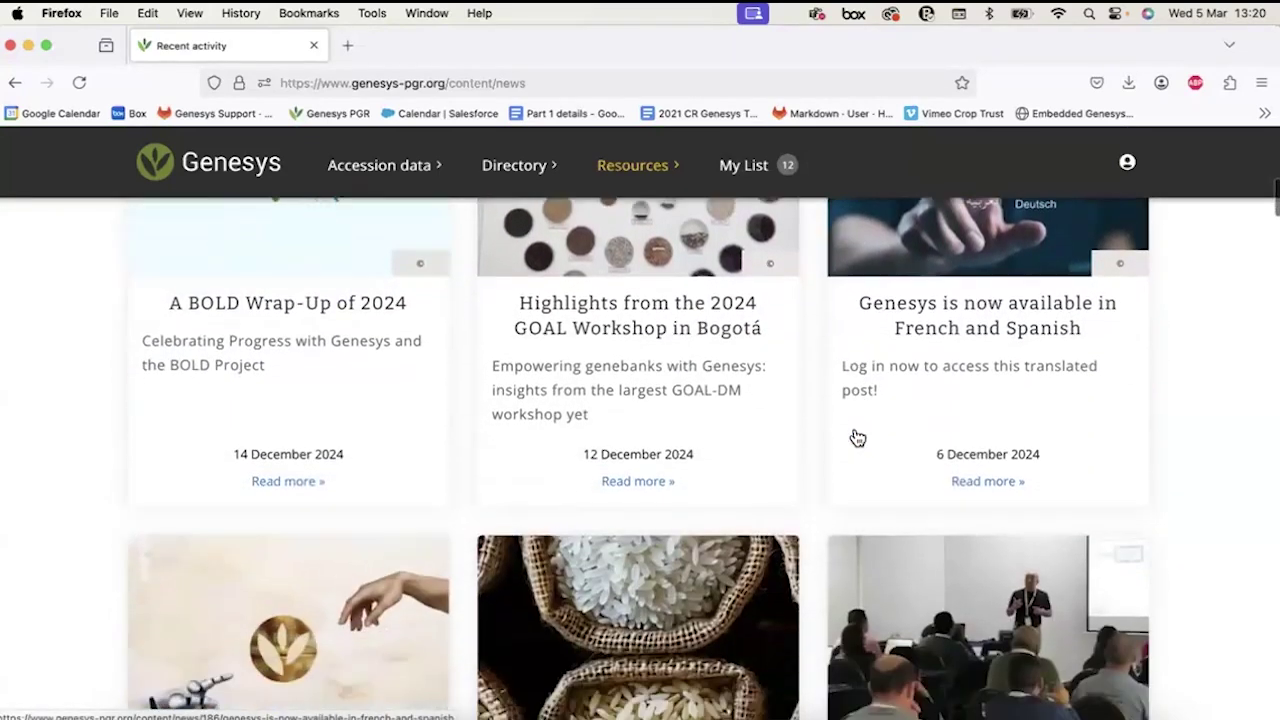
pyautogui.scroll(-5, 855, 437)
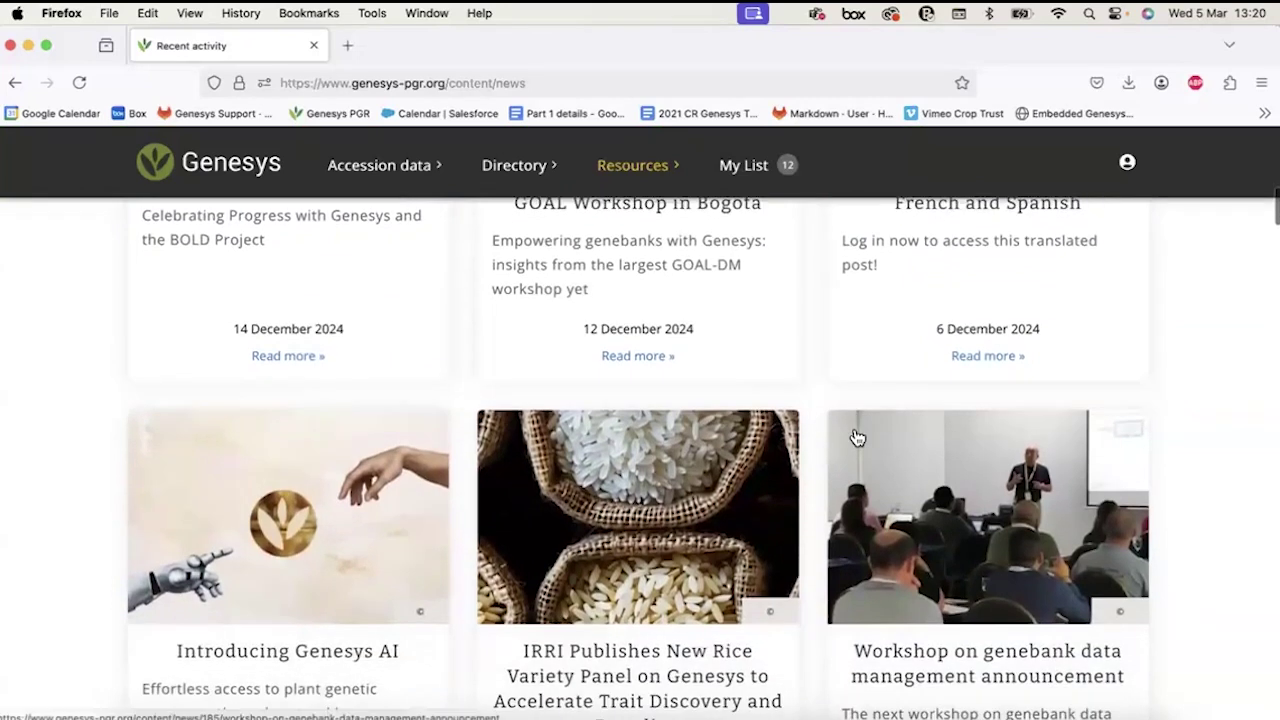
pyautogui.scroll(1, 857, 437)
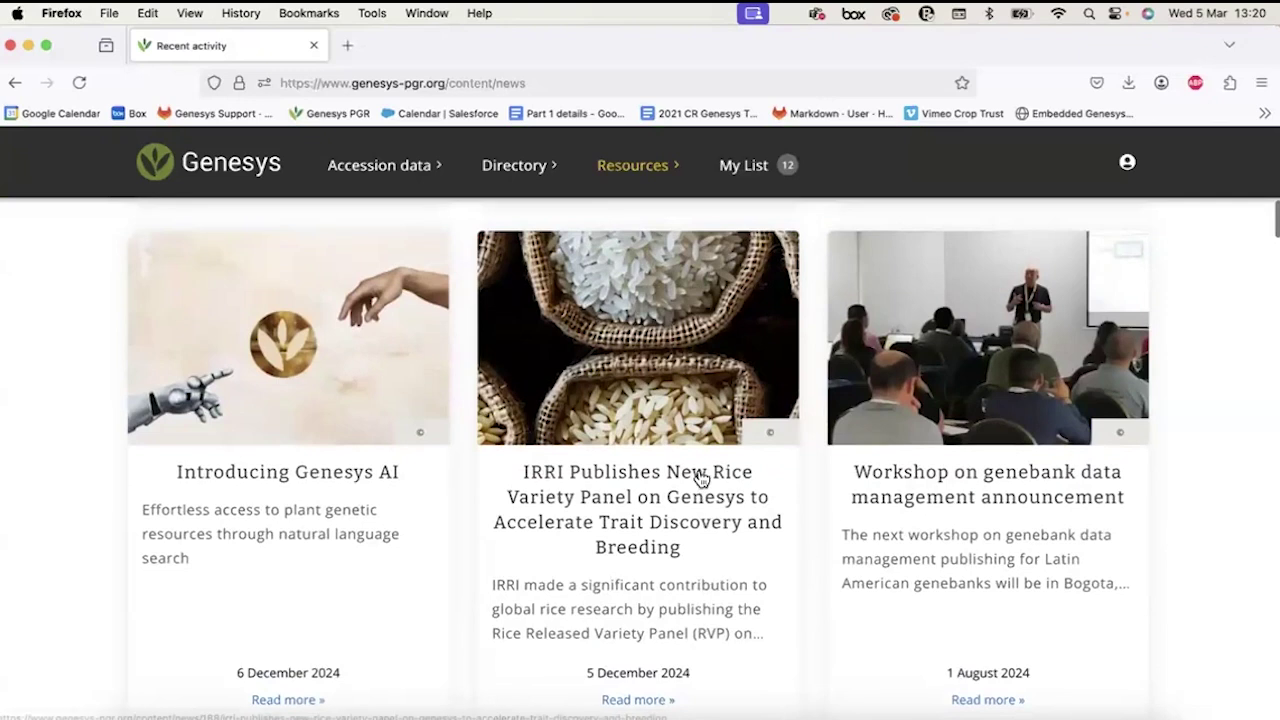
pyautogui.scroll(10, 700, 479)
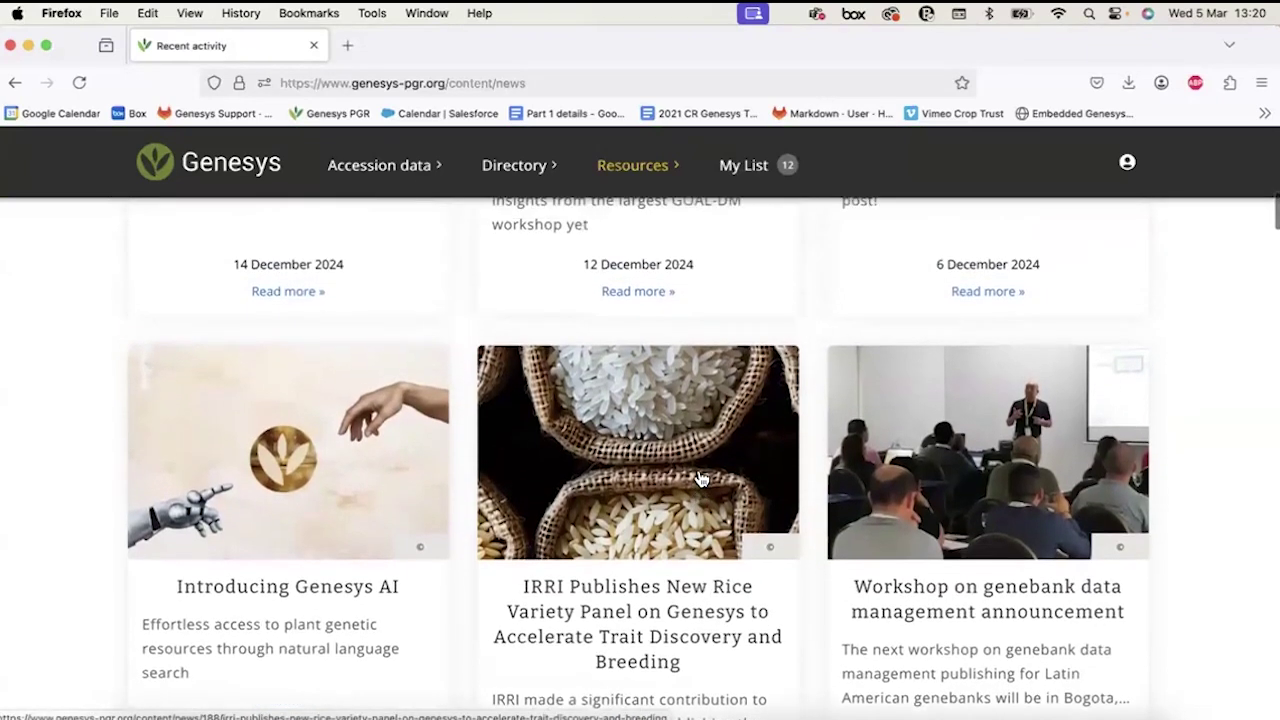
pyautogui.scroll(5, 700, 479)
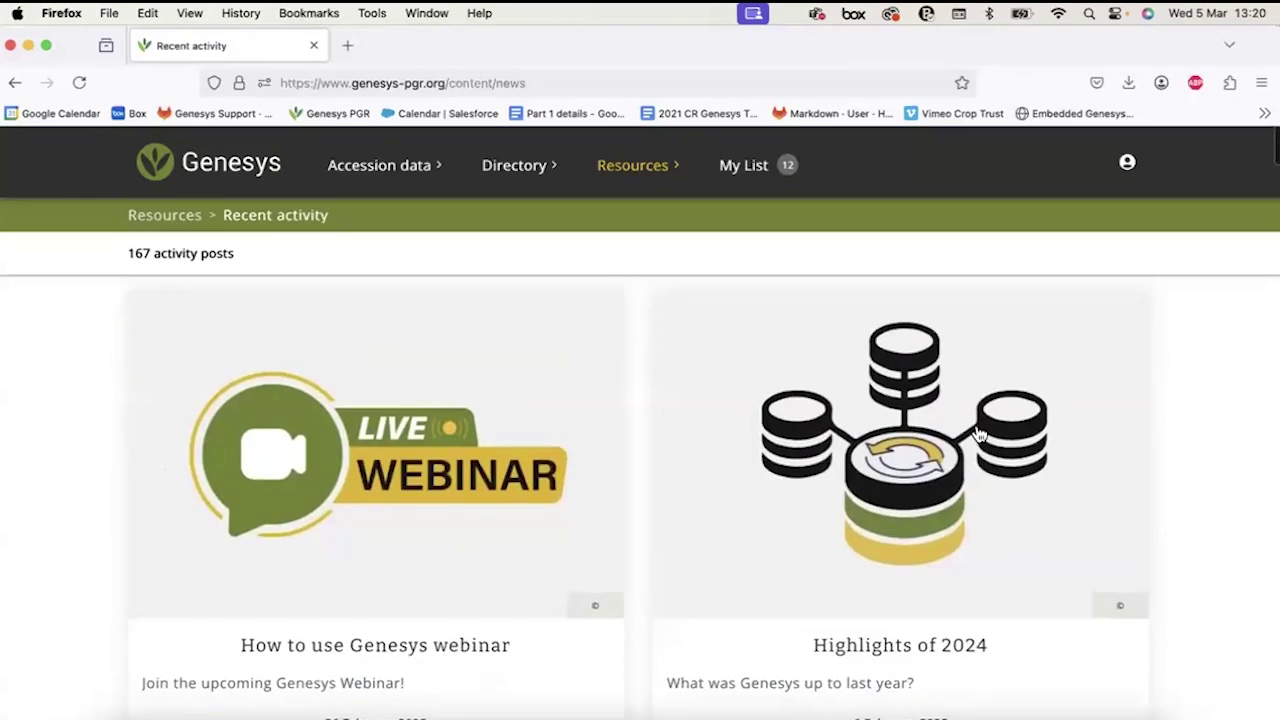
# Return to the home page and scroll to its Recent activity posts, including 'Introducing Genesys AI'.
pyautogui.click(220, 170)
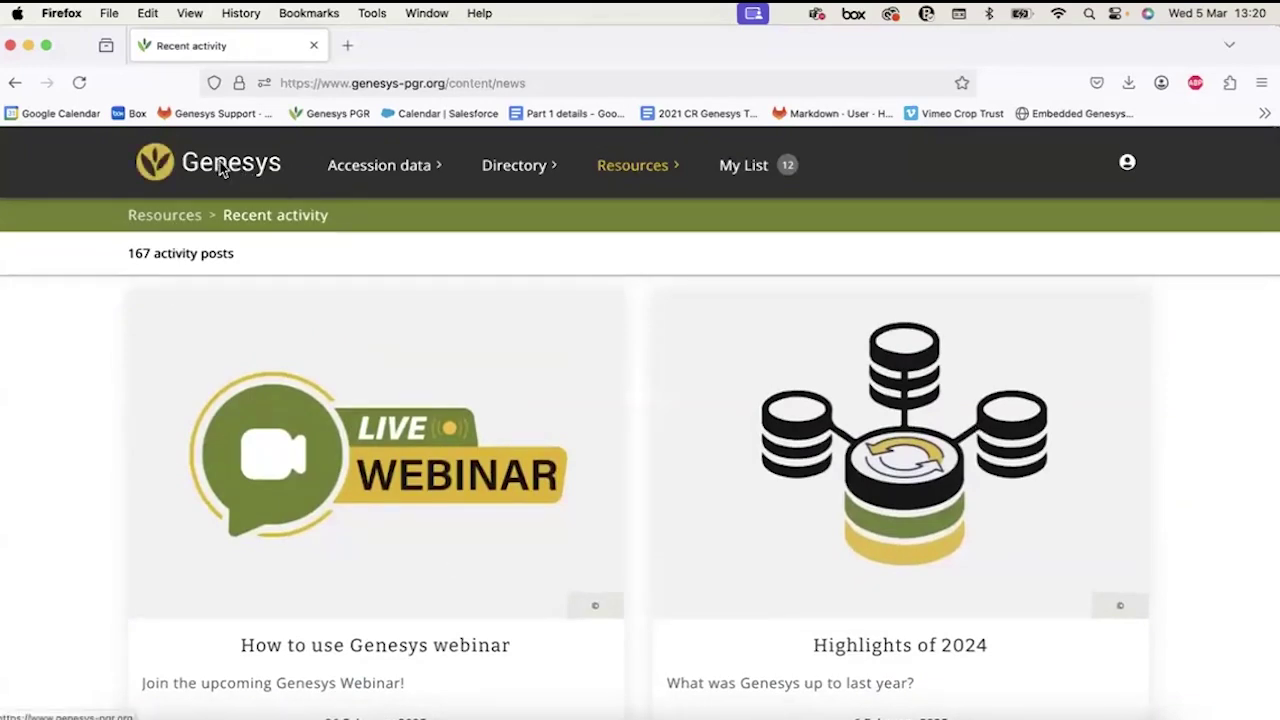
pyautogui.scroll(-4, 162, 367)
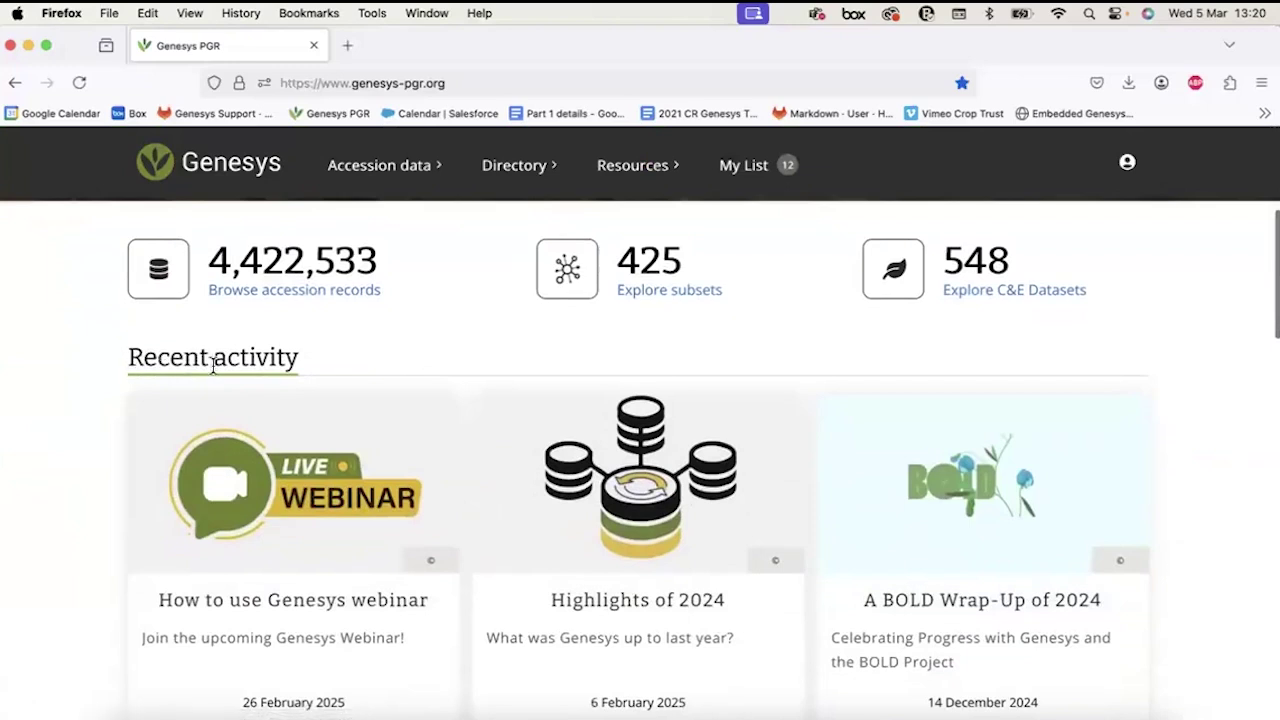
pyautogui.scroll(-5, 285, 444)
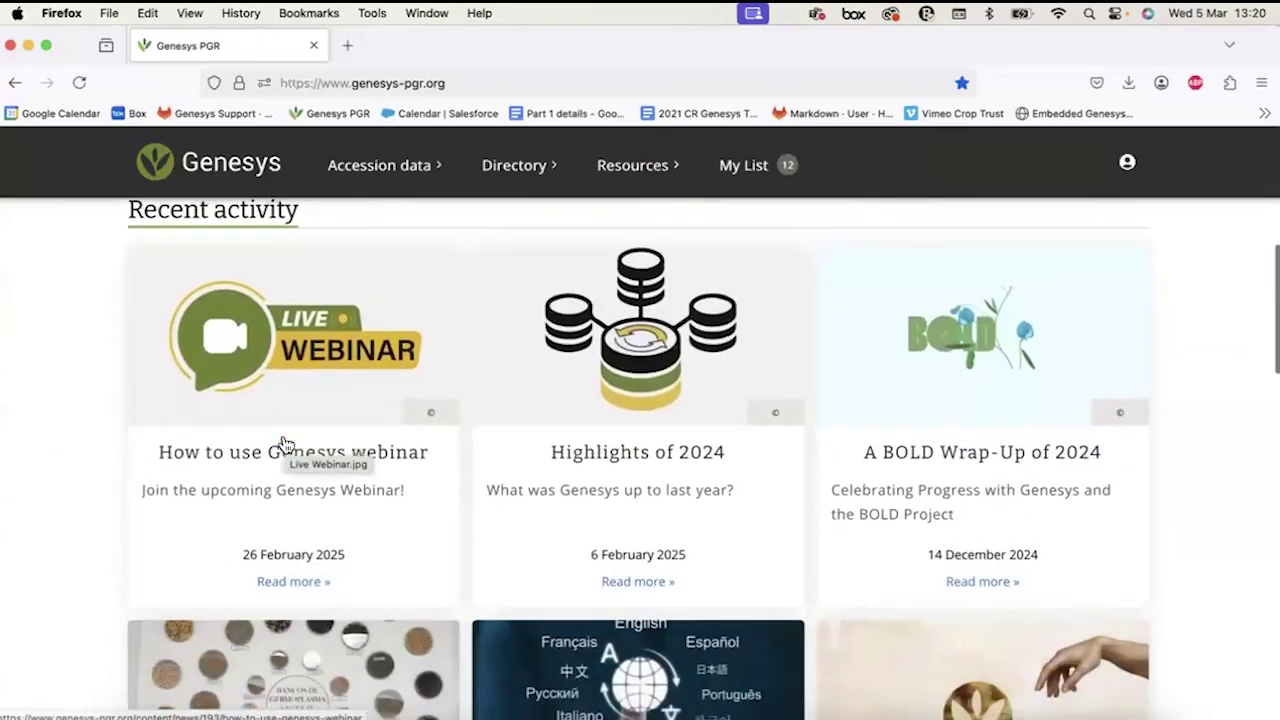
pyautogui.scroll(-3, 285, 444)
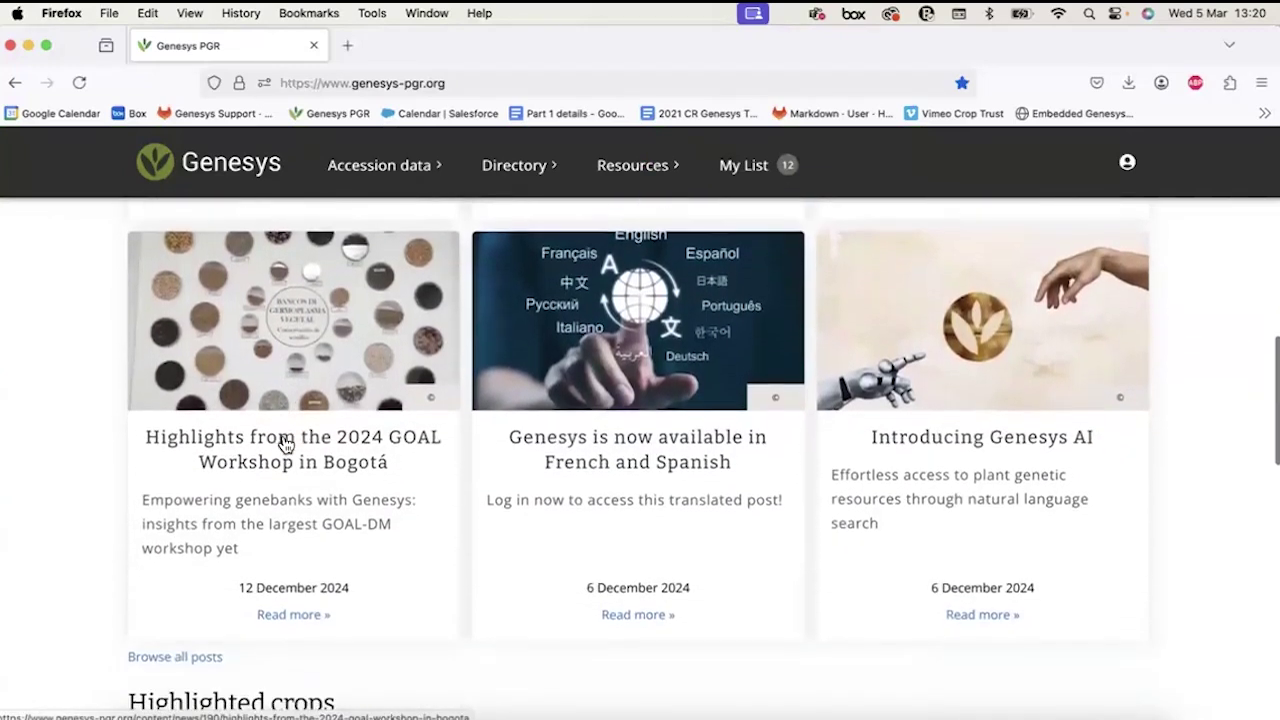
pyautogui.scroll(5, 285, 444)
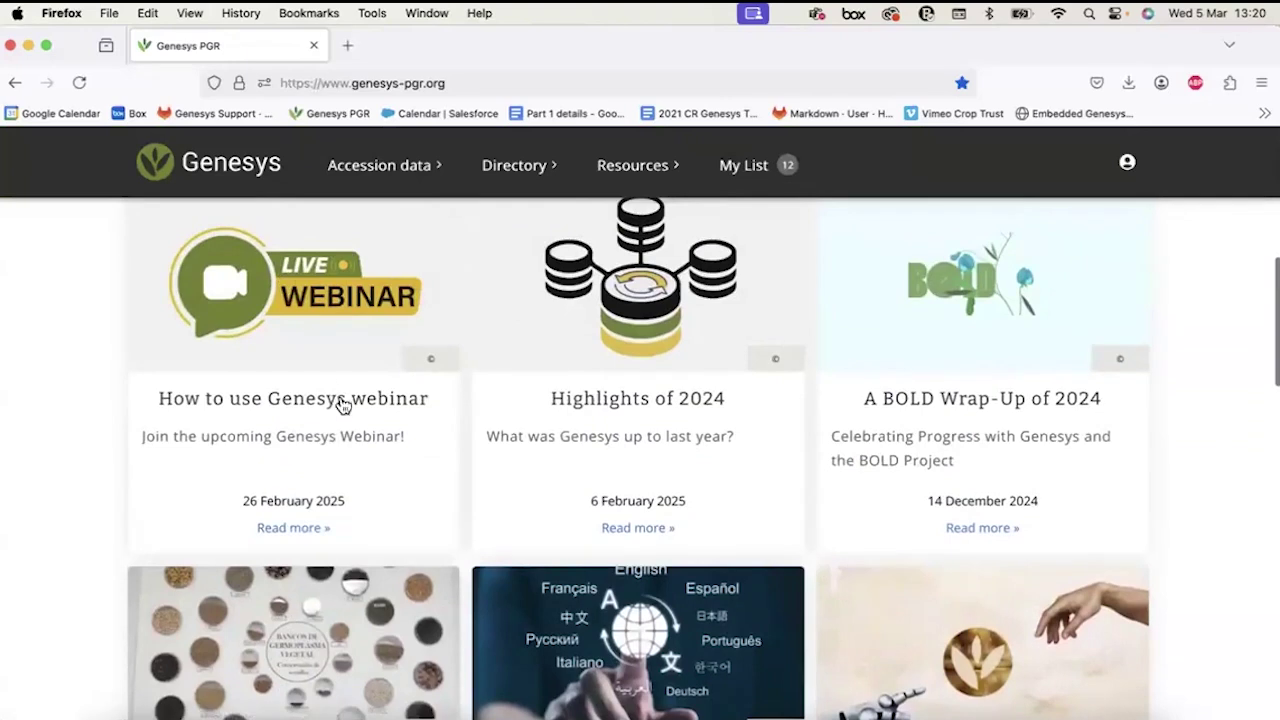
pyautogui.scroll(-5, 290, 610)
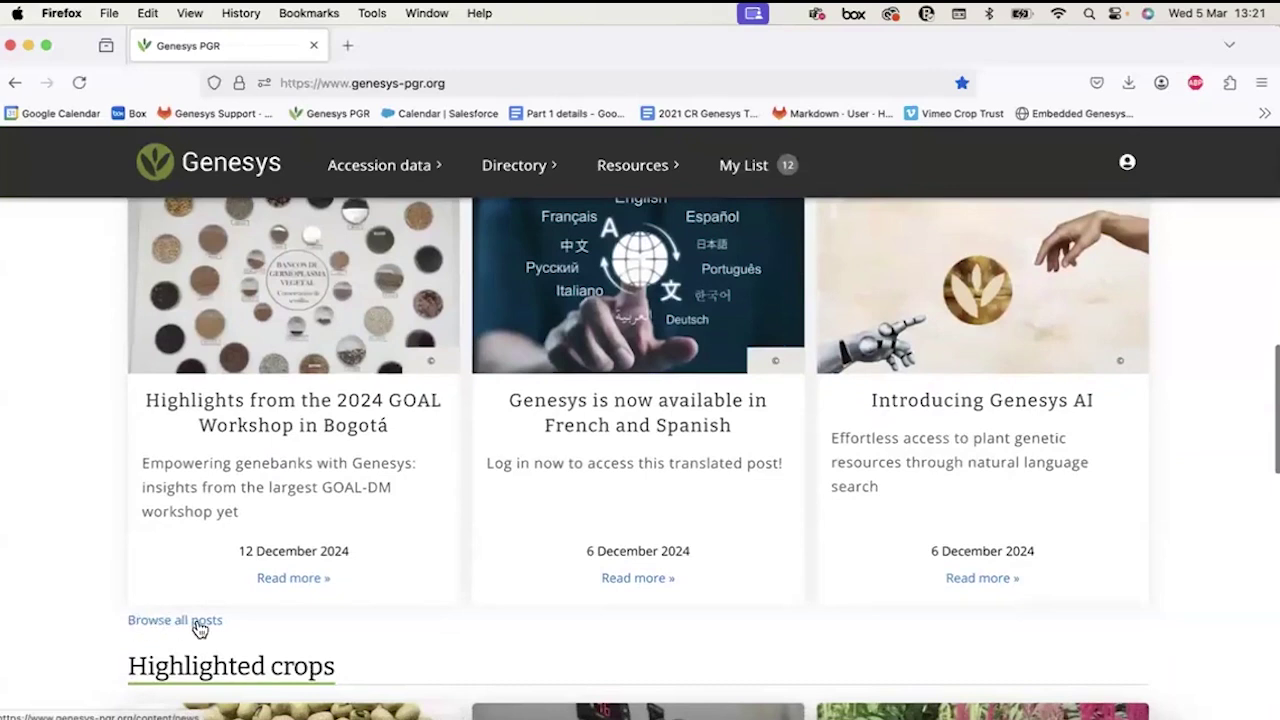
pyautogui.click(631, 167)
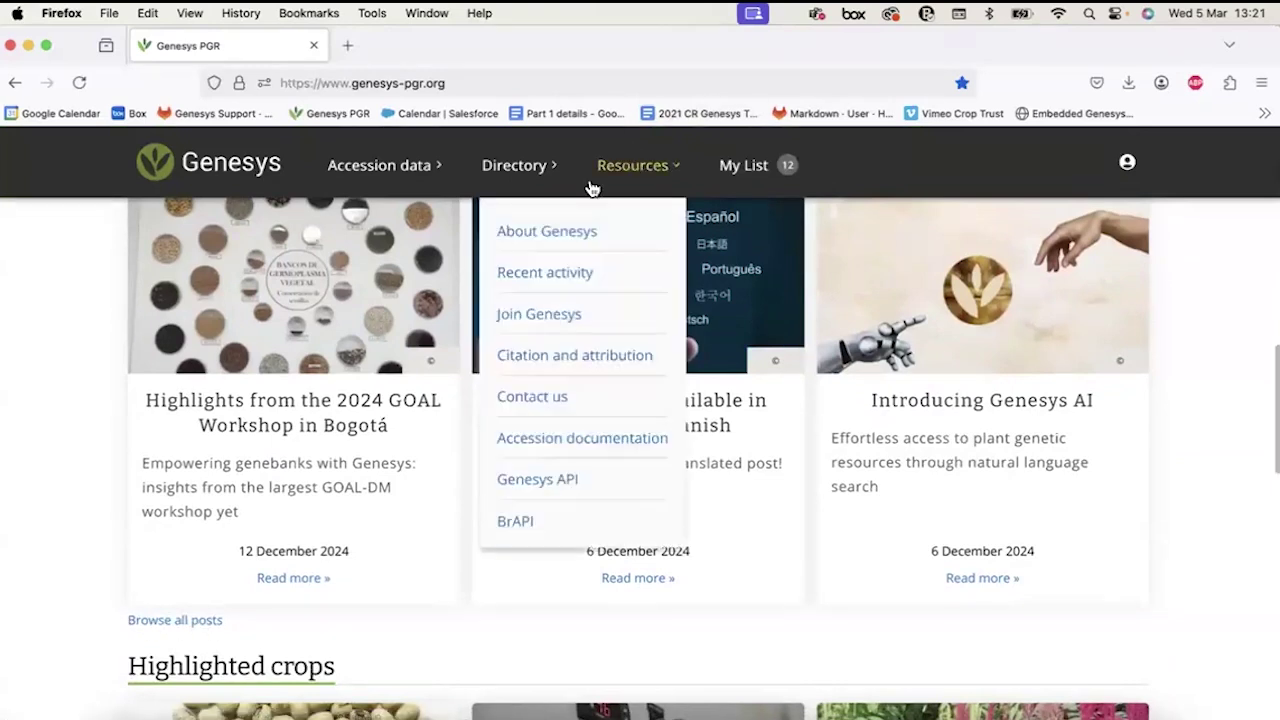
# Revisit the Recent activity page and scroll it briefly.
pyautogui.click(548, 273)
pyautogui.scroll(-5, 463, 471)
pyautogui.scroll(5, 463, 471)
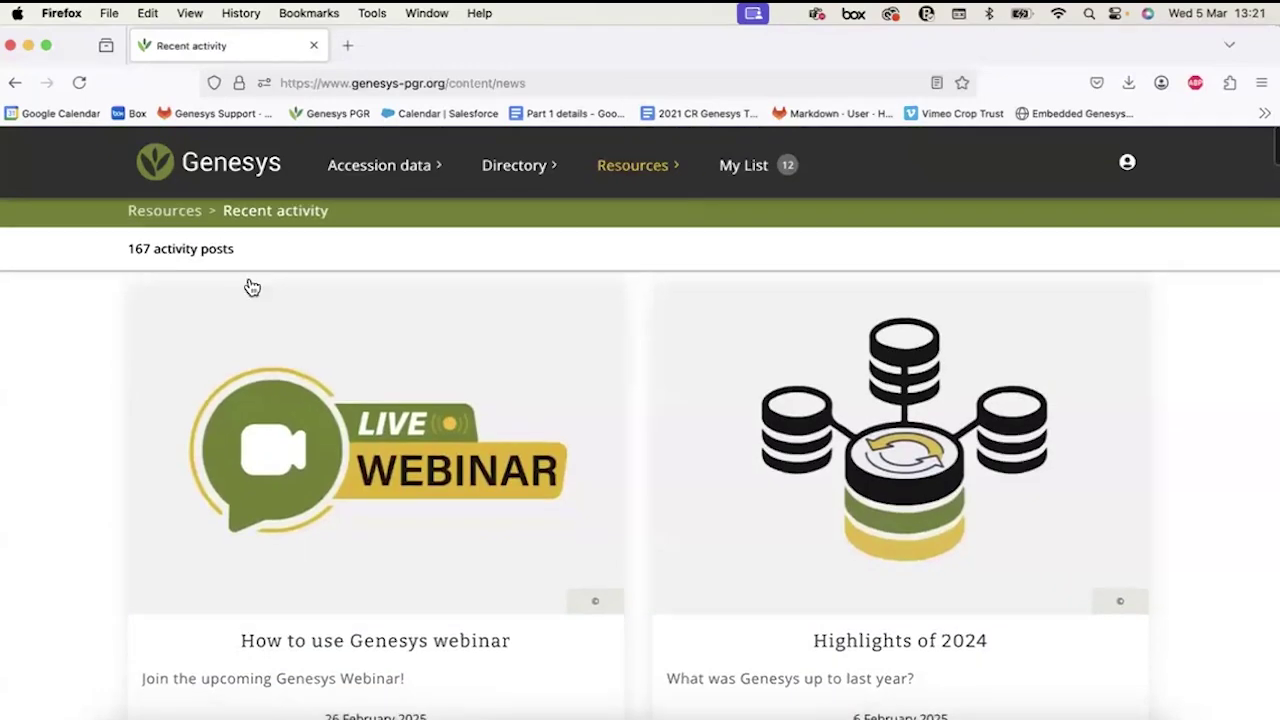
pyautogui.scroll(-10, 251, 285)
pyautogui.scroll(10, 251, 286)
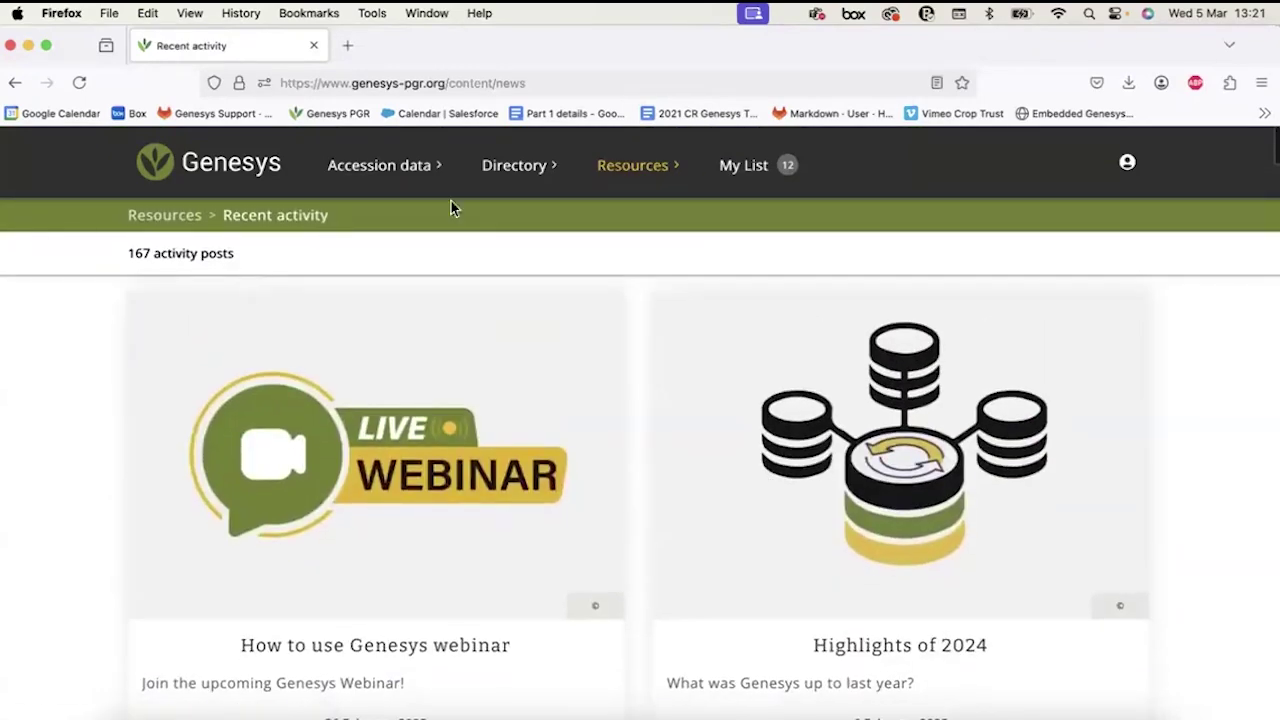
pyautogui.click(623, 166)
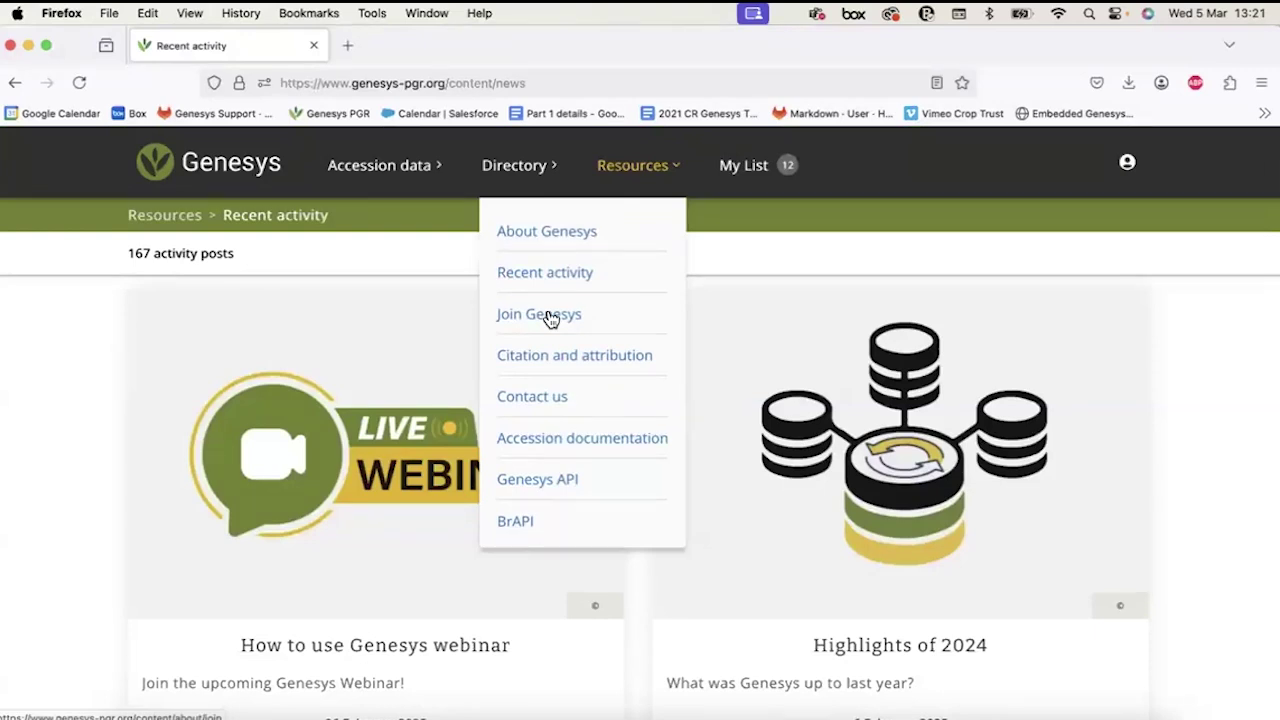
# Open Join Genesys and highlight the 'Become a registered user' and 'Become a data provider' headings.
pyautogui.click(532, 330)
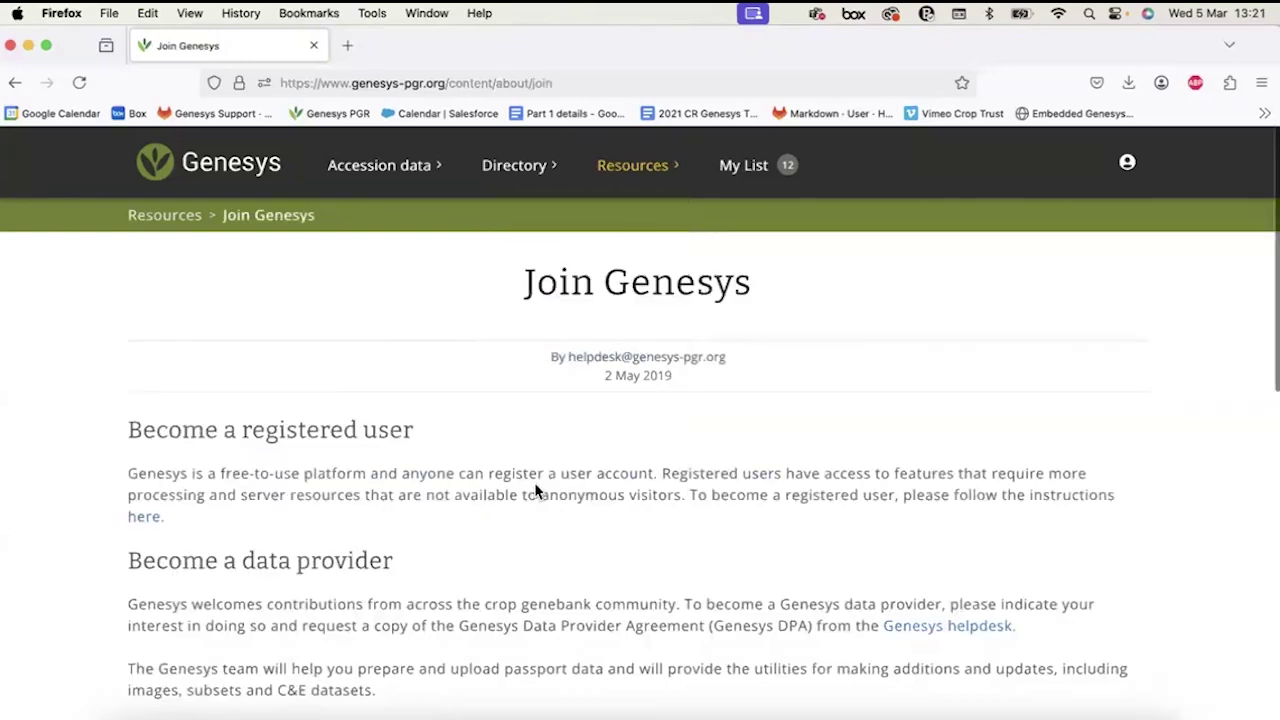
pyautogui.scroll(-1, 535, 483)
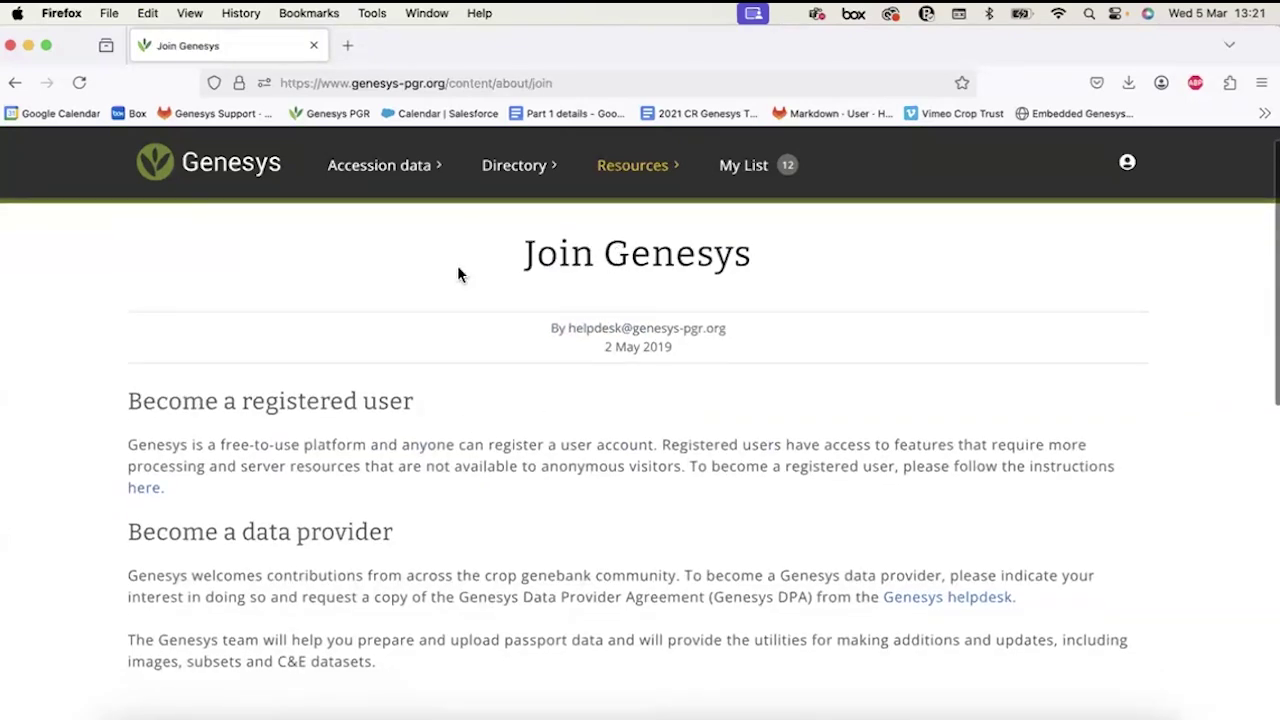
pyautogui.moveTo(131, 401); pyautogui.dragTo(420, 420)
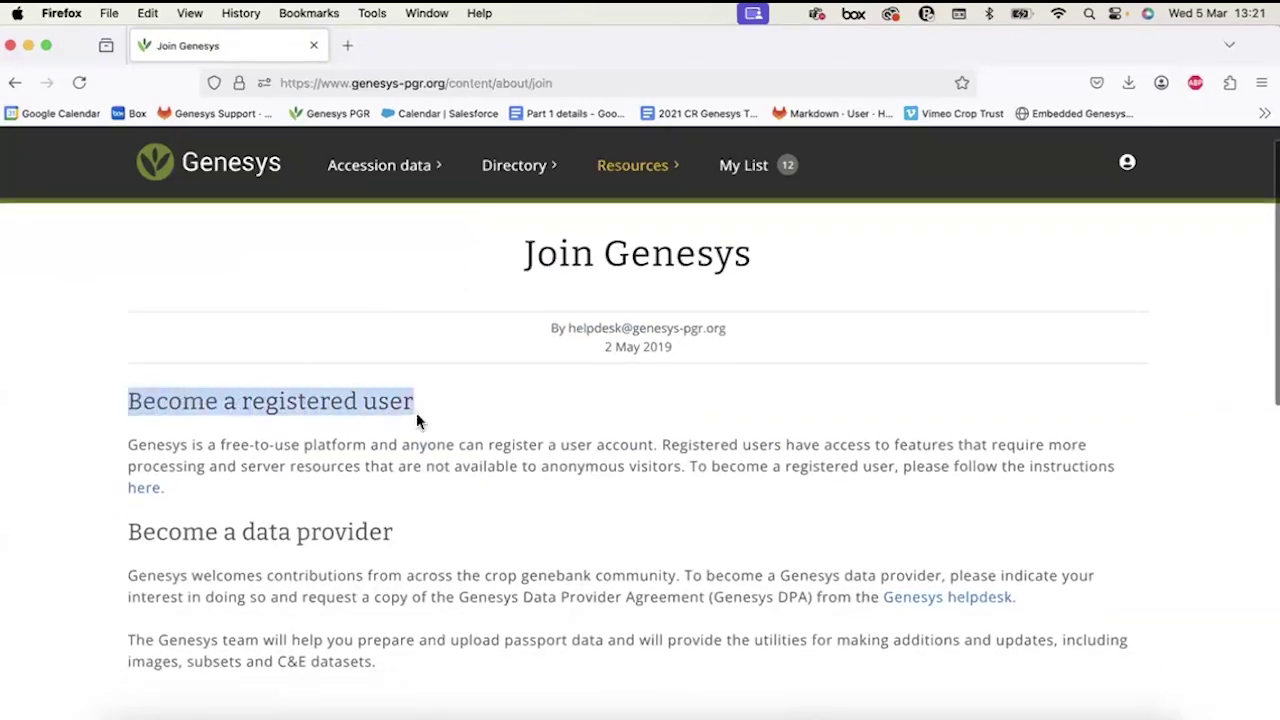
pyautogui.moveTo(127, 534); pyautogui.dragTo(417, 543)
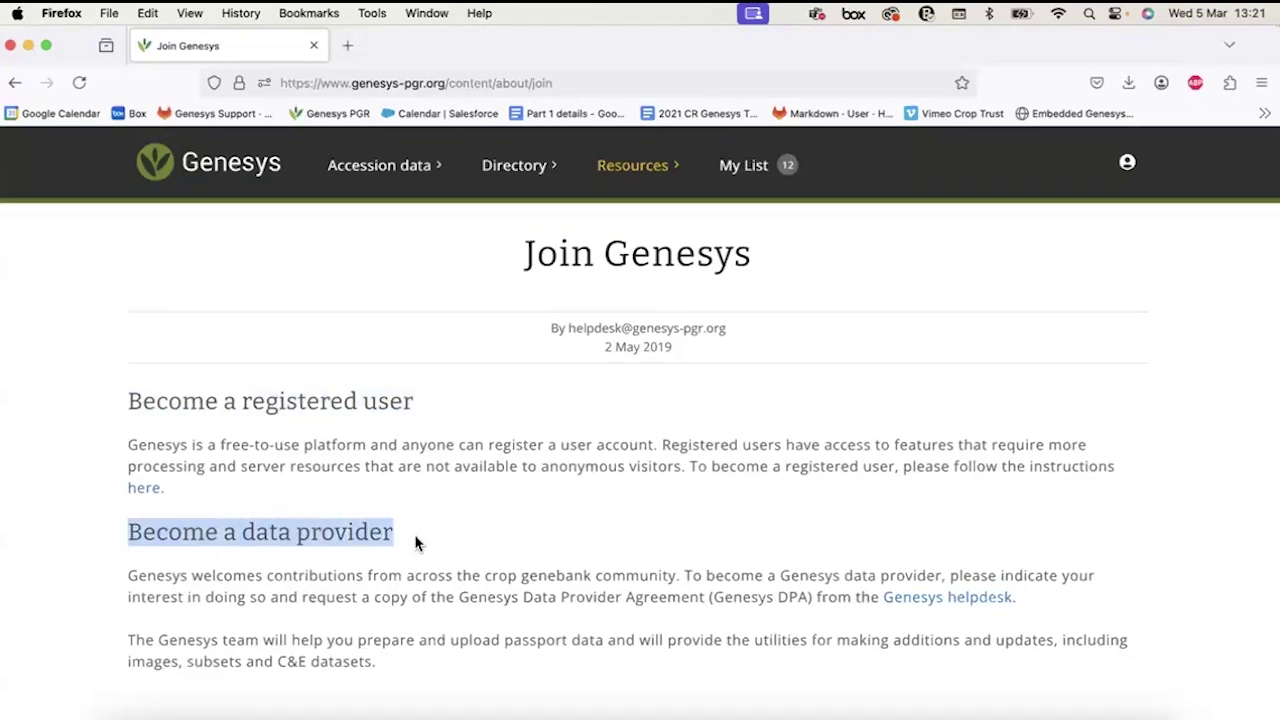
pyautogui.click(632, 166)
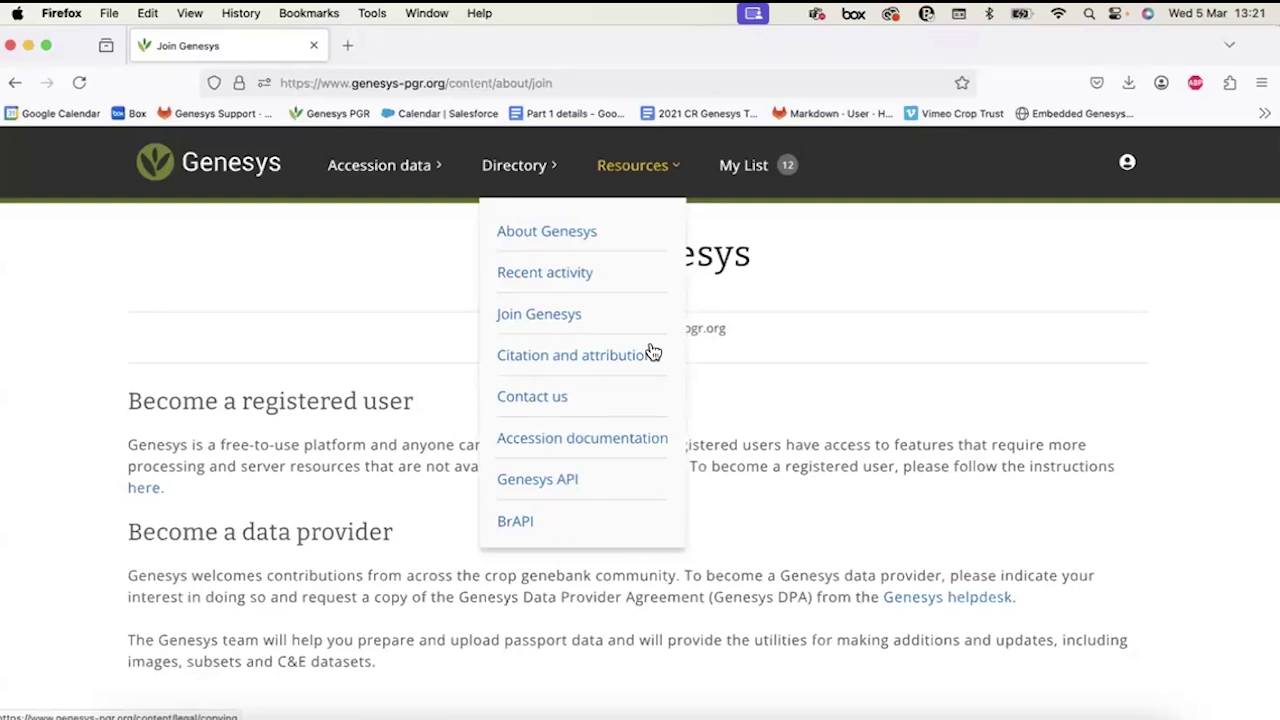
# Open Citation and attribution and scroll through its guidance.
pyautogui.click(520, 364)
pyautogui.scroll(-5, 665, 507)
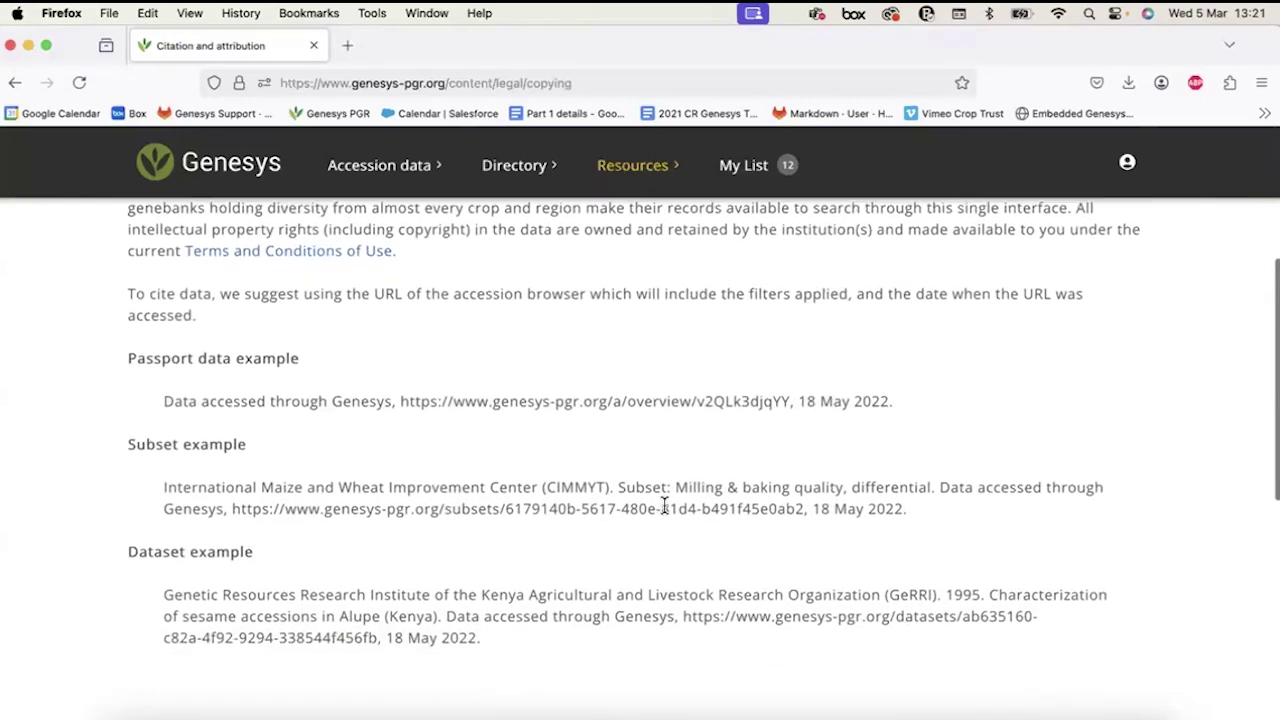
pyautogui.scroll(2, 665, 507)
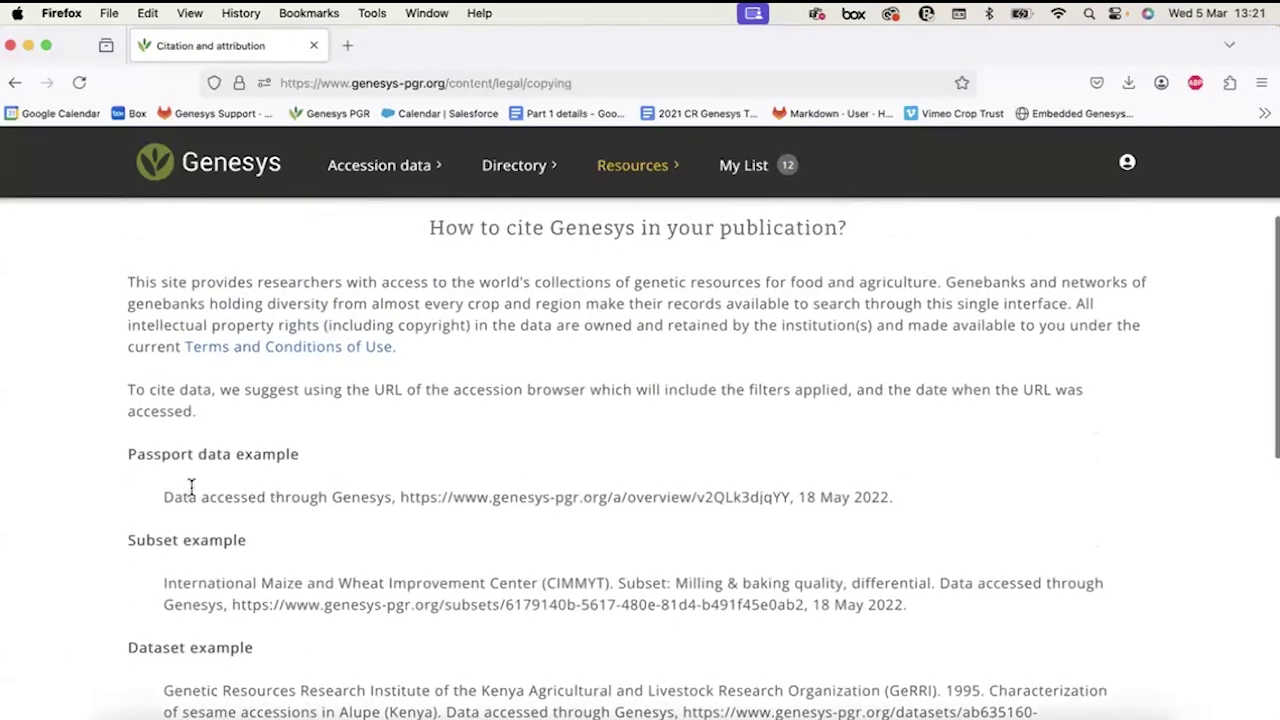
pyautogui.scroll(1, 240, 400)
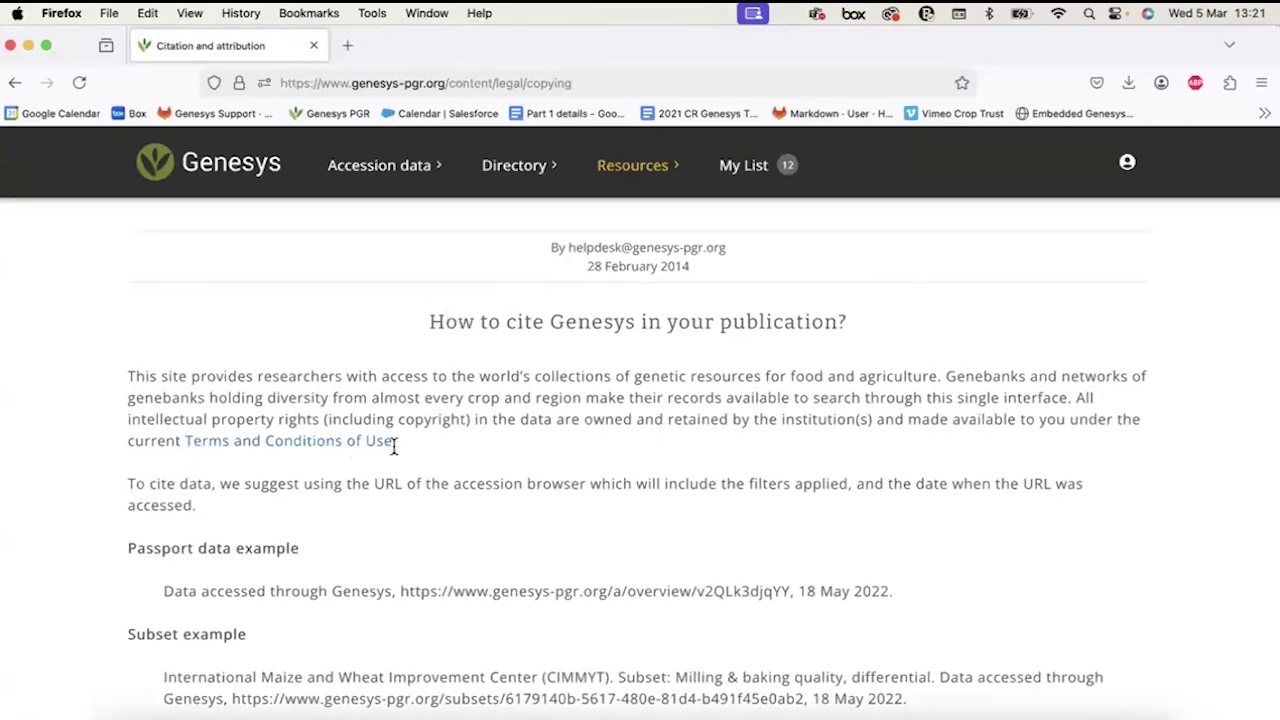
pyautogui.scroll(2, 566, 380)
# Go to Contact us and briefly highlight the helpdesk contact address.
pyautogui.click(664, 166)
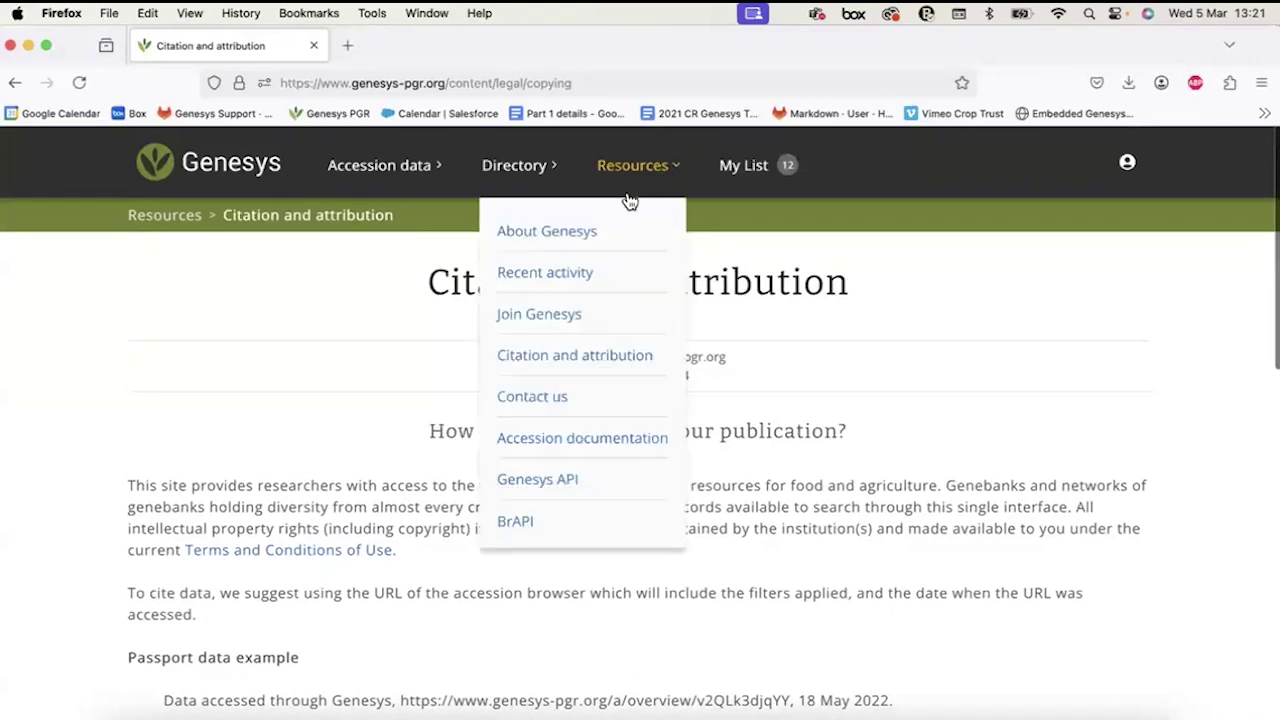
pyautogui.click(547, 398)
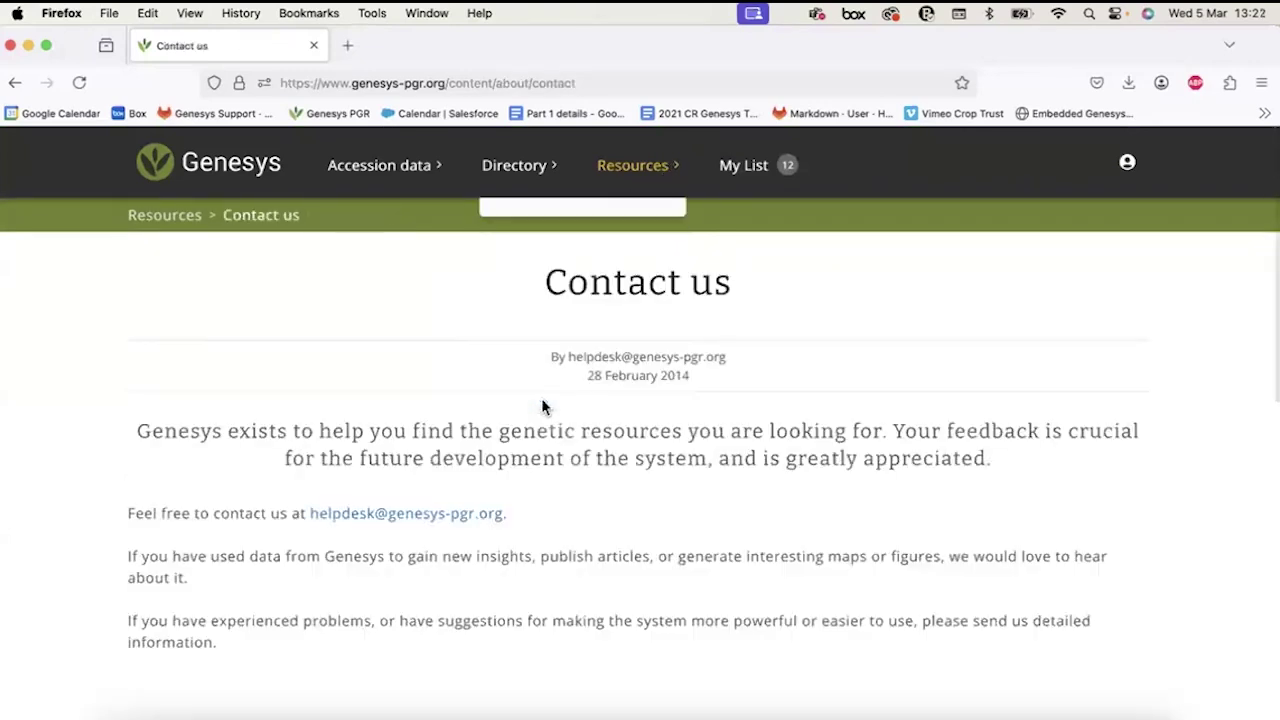
pyautogui.scroll(-2, 541, 398)
pyautogui.scroll(-1, 541, 398)
pyautogui.moveTo(508, 420); pyautogui.dragTo(308, 422)
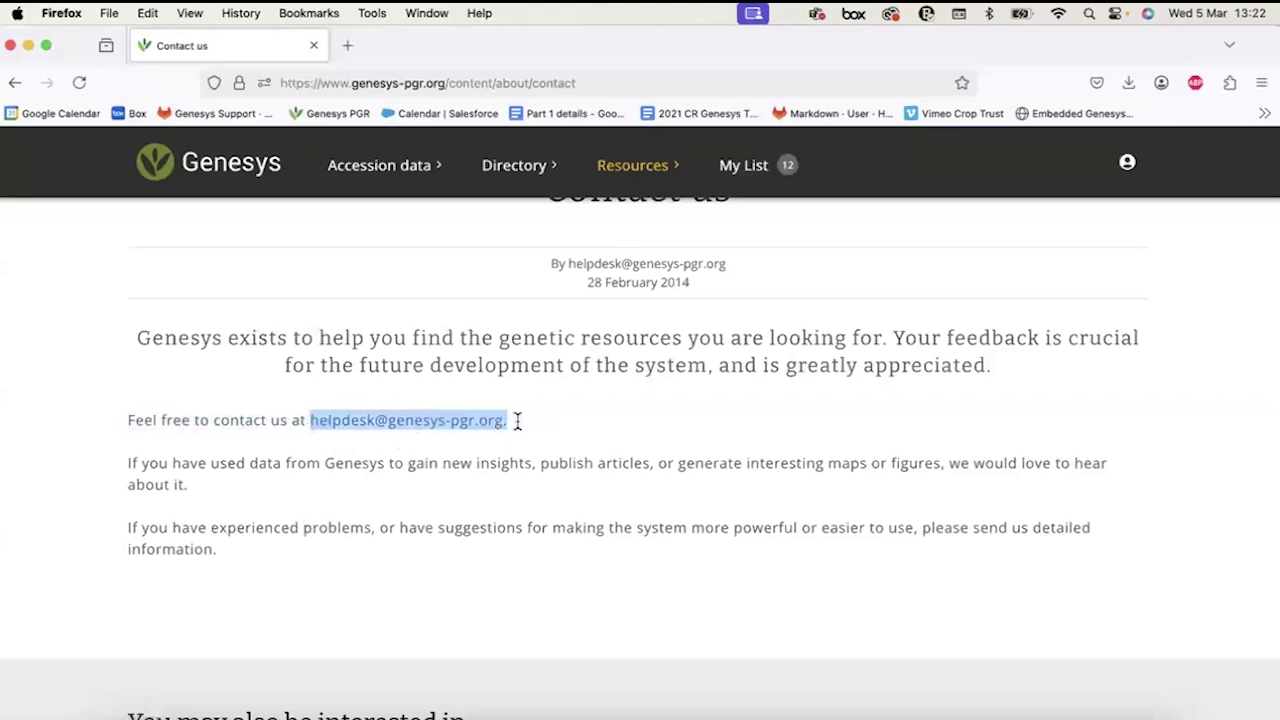
pyautogui.scroll(2, 606, 426)
pyautogui.click(606, 418)
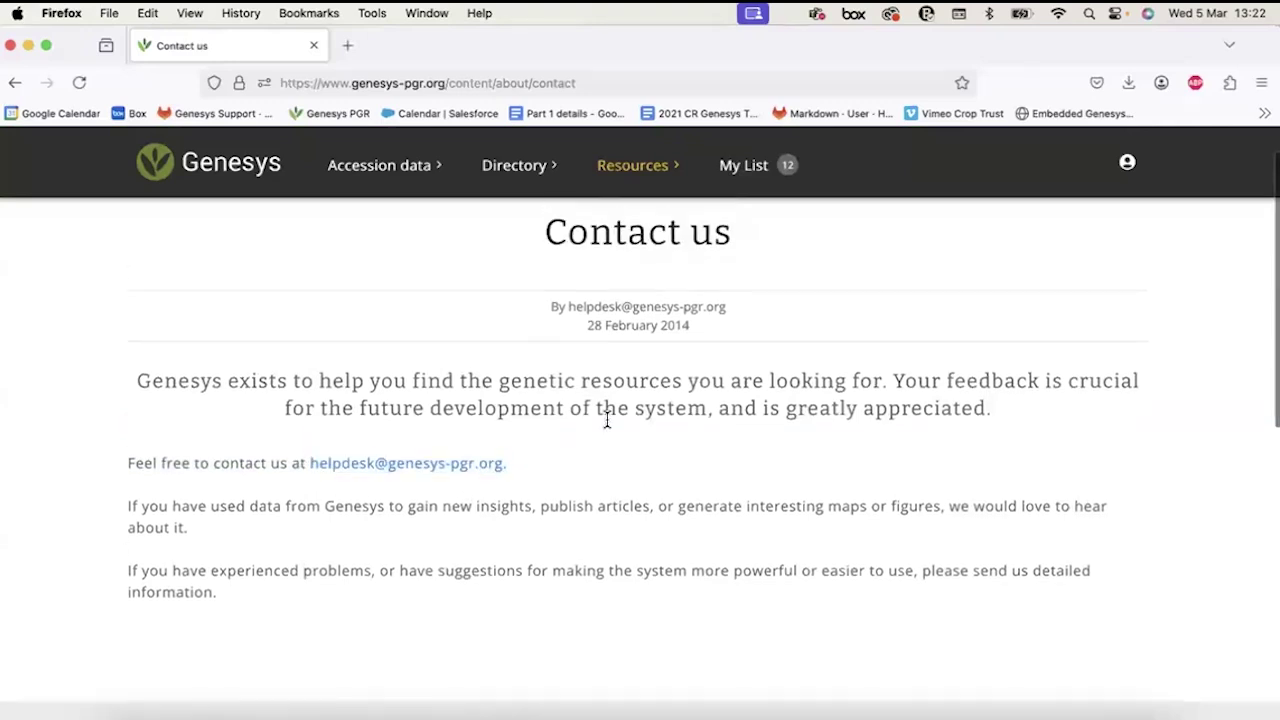
pyautogui.click(634, 165)
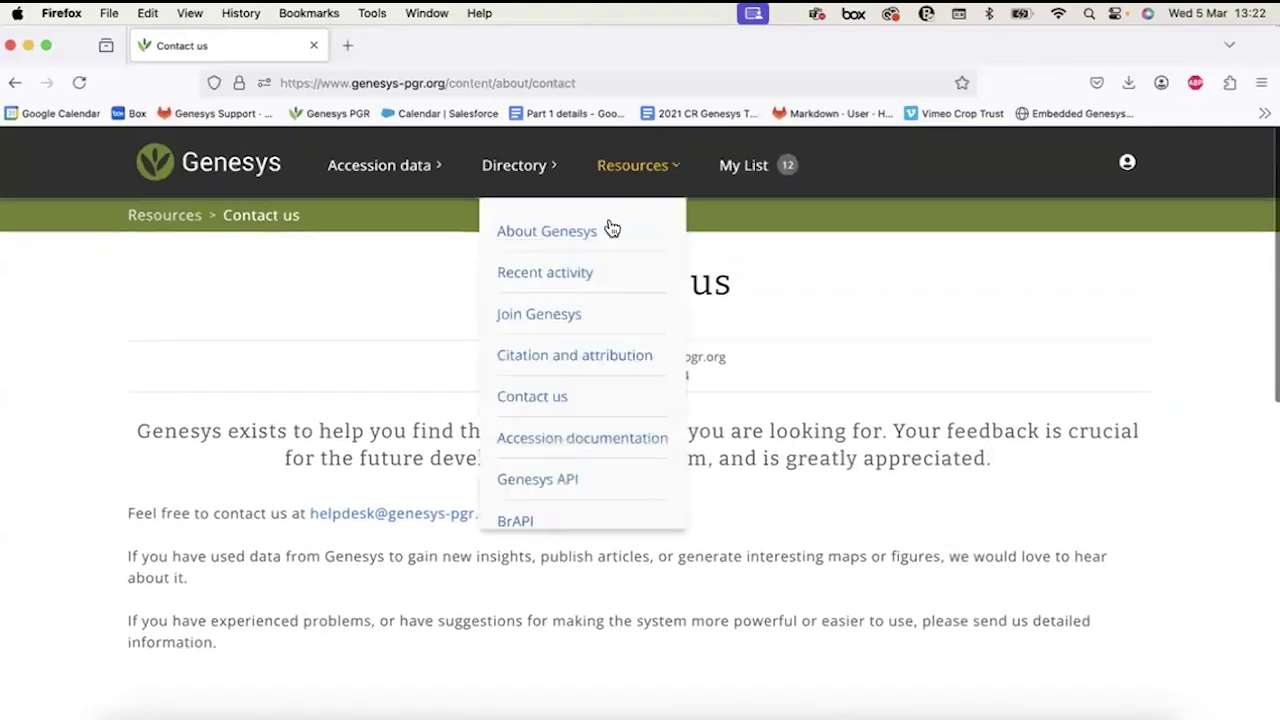
# Open the Accession passport data basics documentation and scroll through its sections.
pyautogui.click(598, 451)
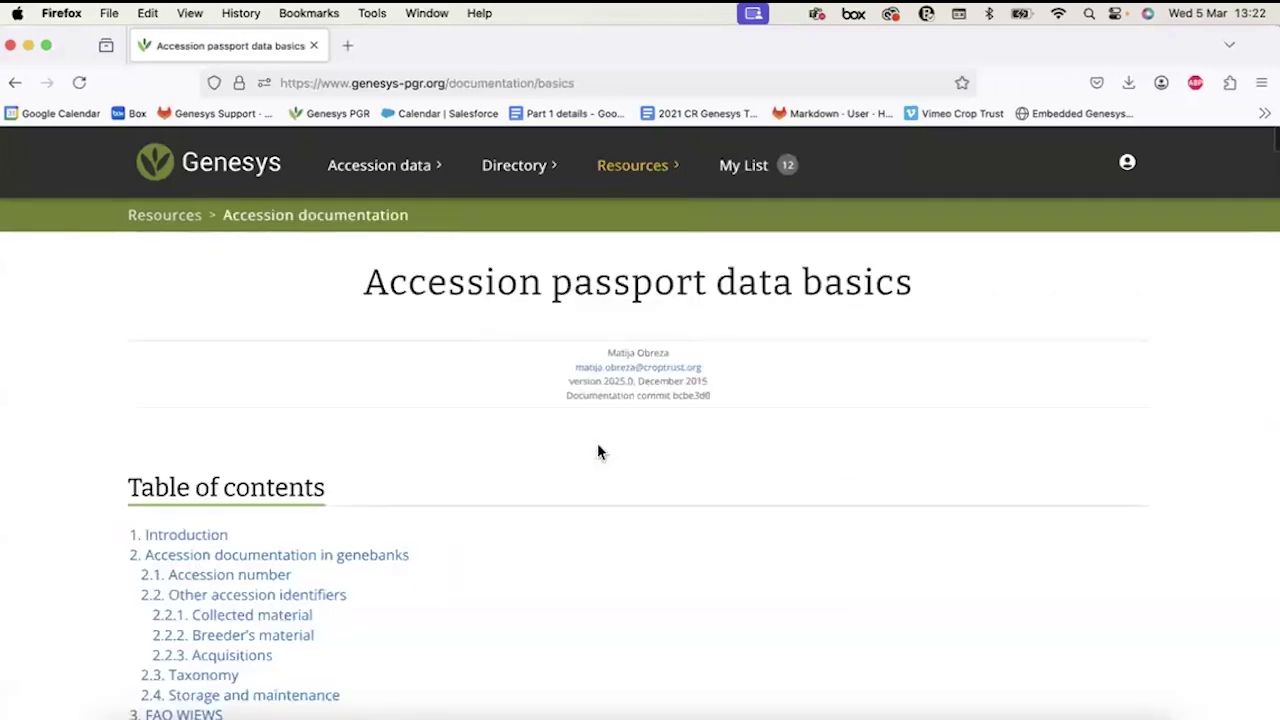
pyautogui.scroll(-5, 598, 451)
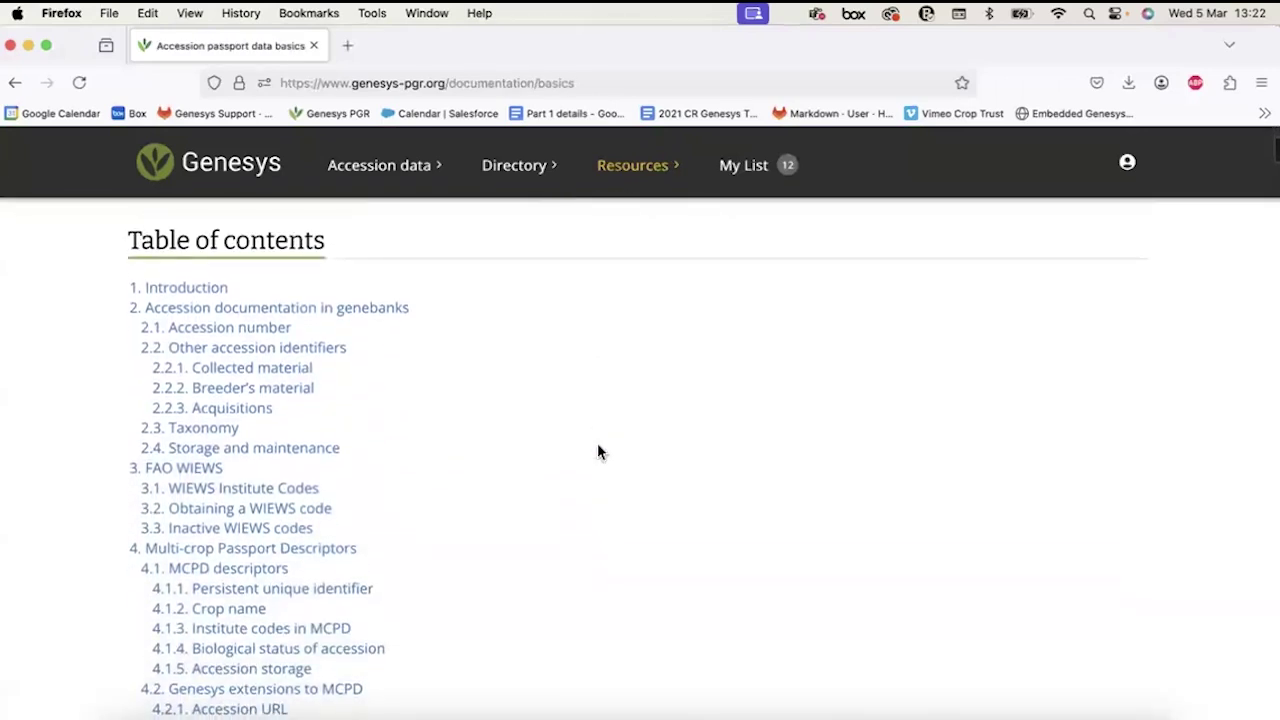
pyautogui.scroll(-1, 597, 452)
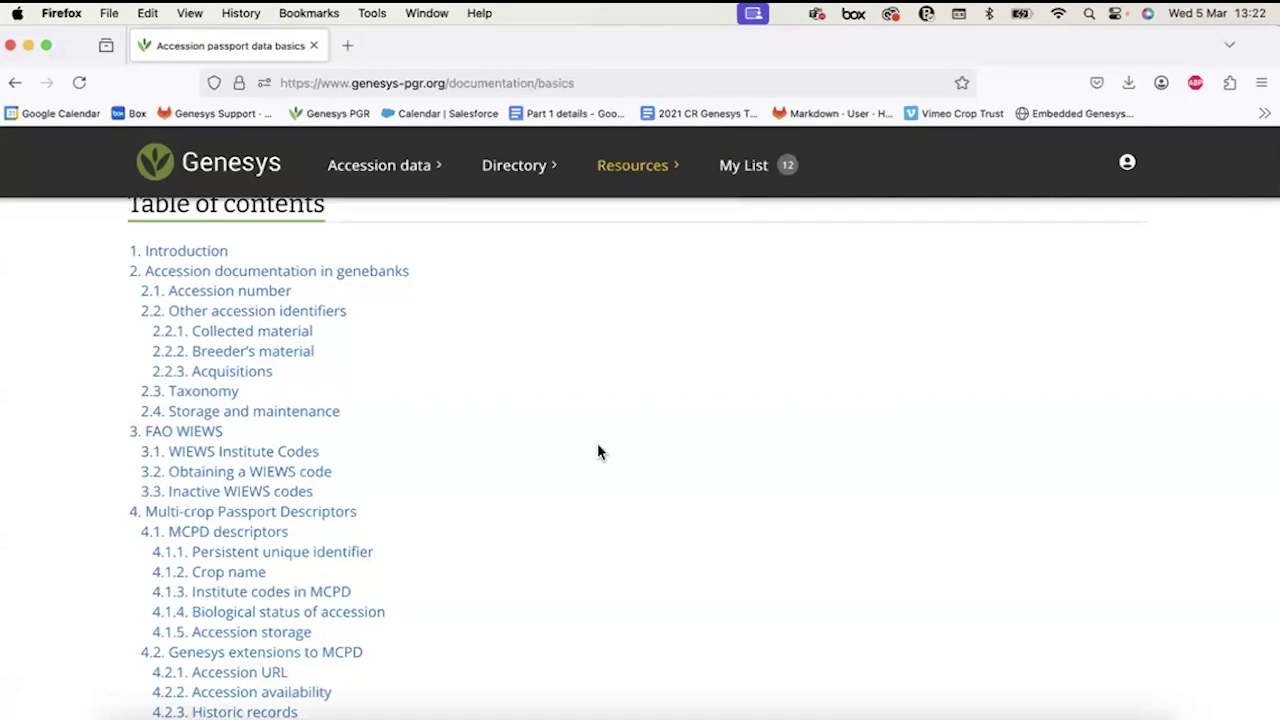
pyautogui.scroll(-15, 598, 452)
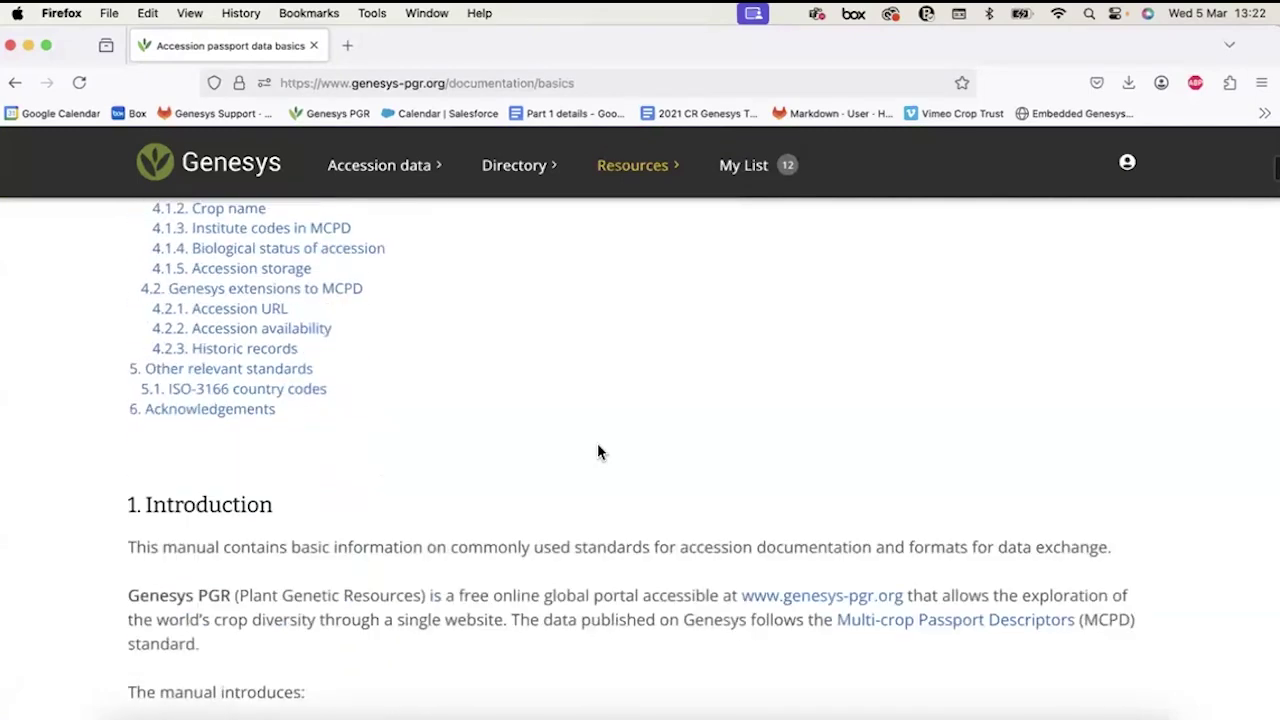
pyautogui.scroll(-5, 598, 452)
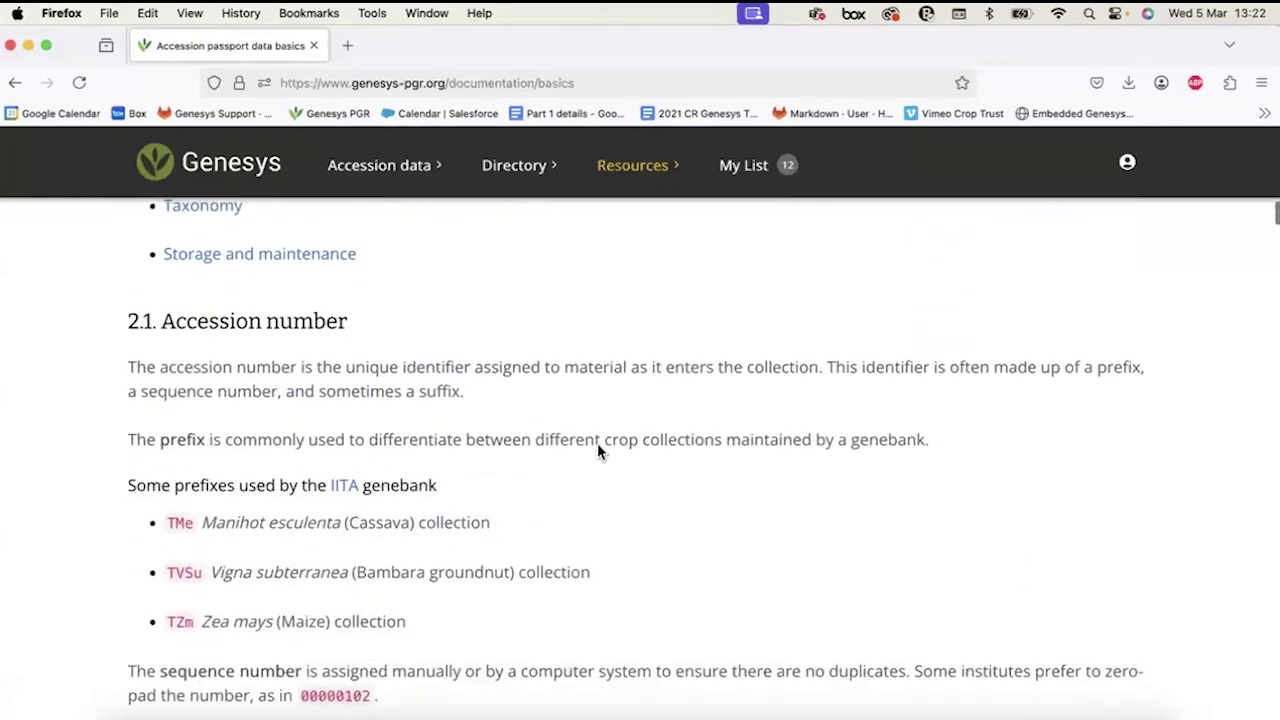
pyautogui.scroll(-10, 597, 450)
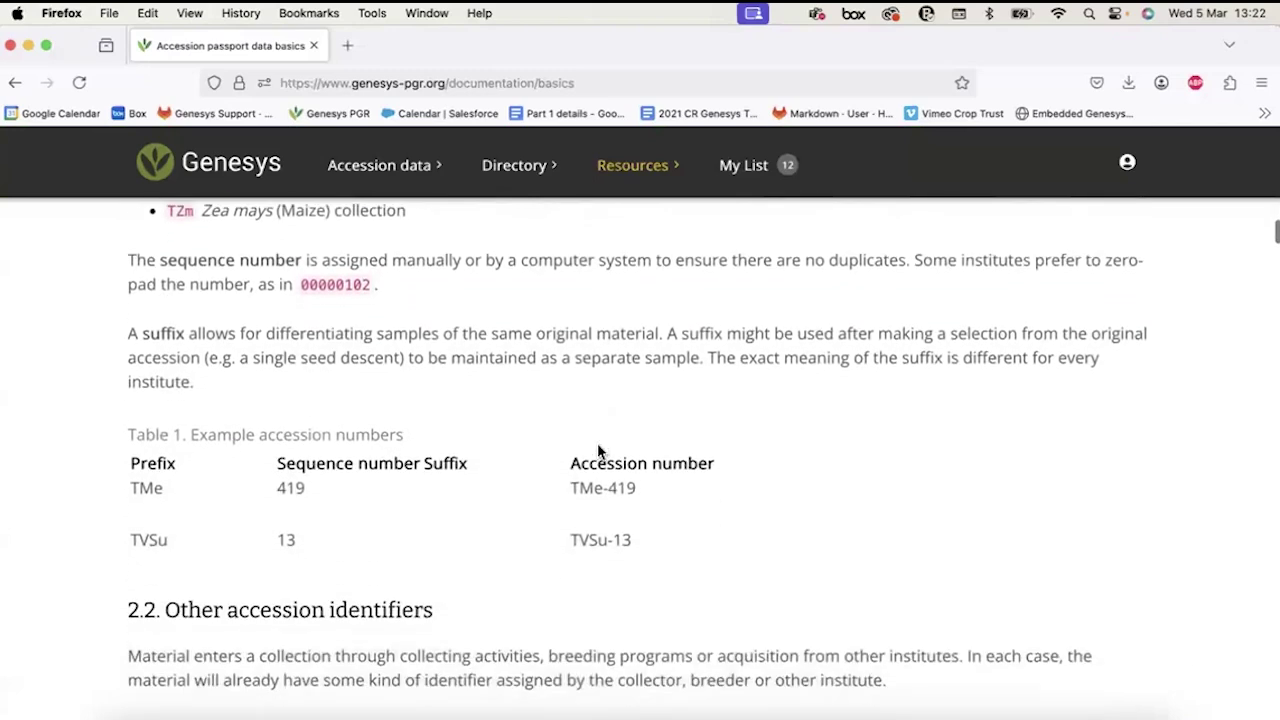
pyautogui.scroll(-1, 597, 450)
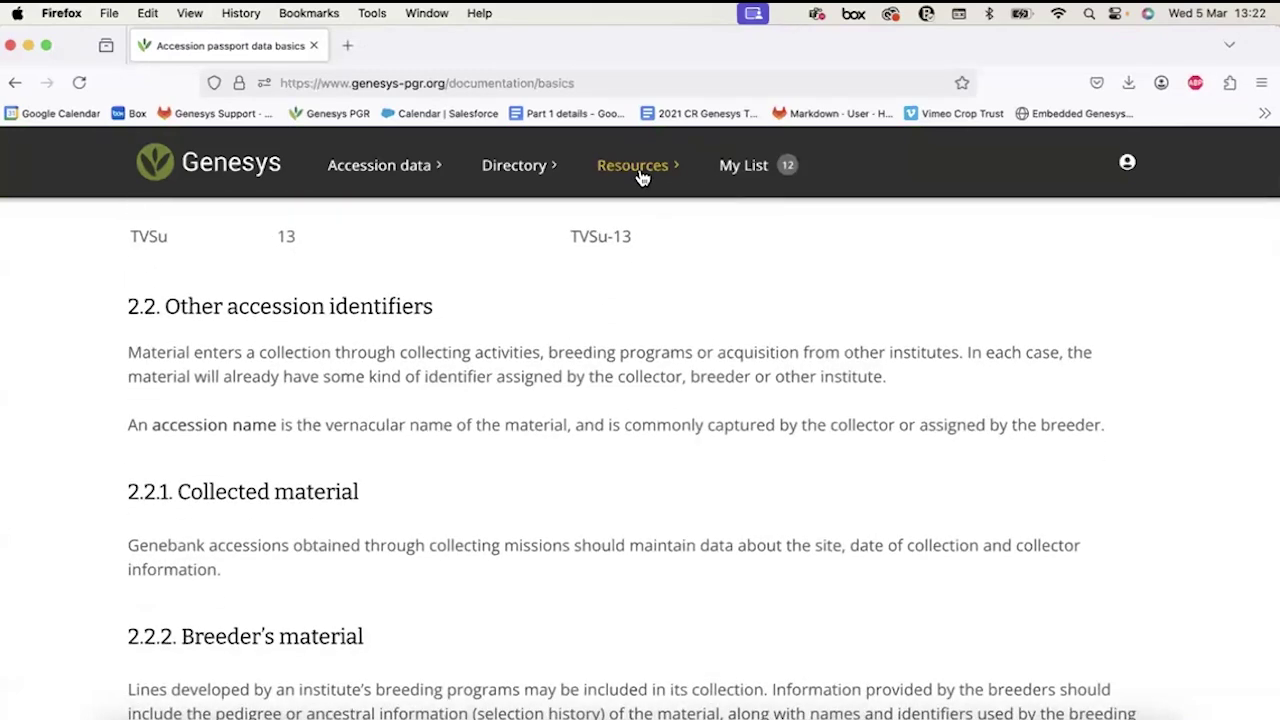
pyautogui.scroll(-5, 494, 430)
pyautogui.scroll(-8, 493, 426)
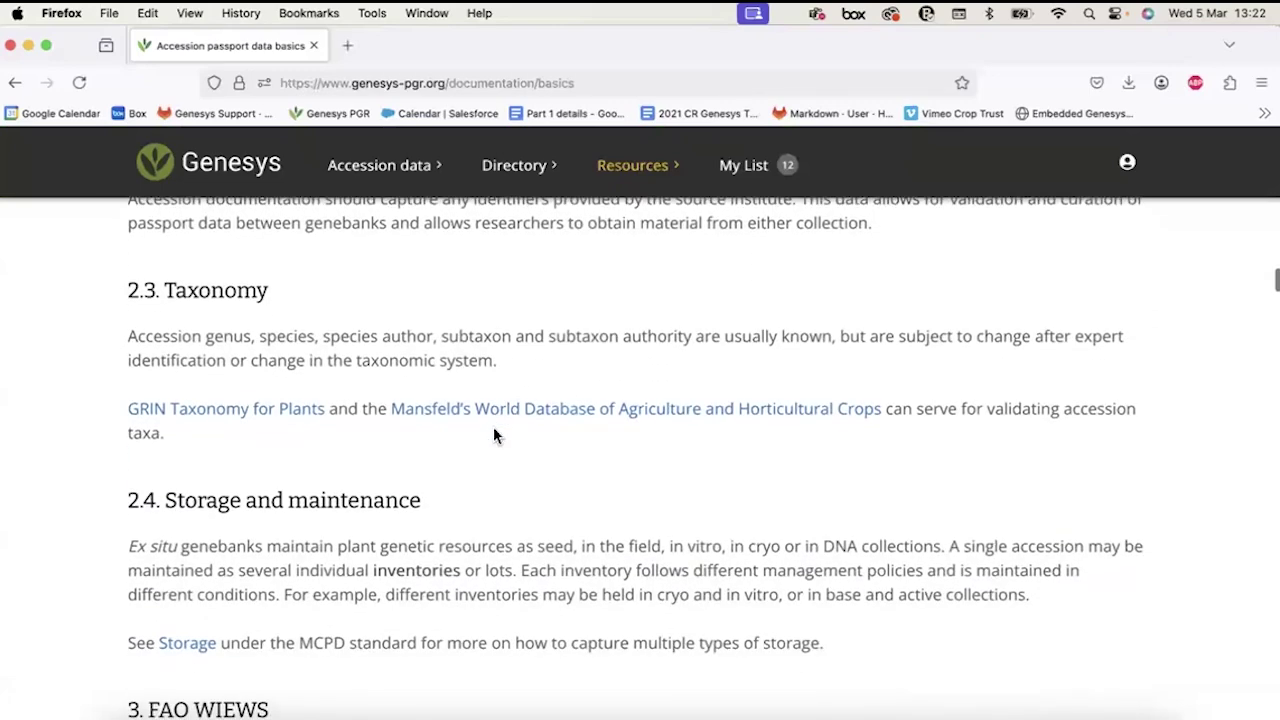
# Scroll back to the table of contents and toggle the Resources menu open and closed.
pyautogui.scroll(15, 493, 428)
pyautogui.scroll(20, 493, 426)
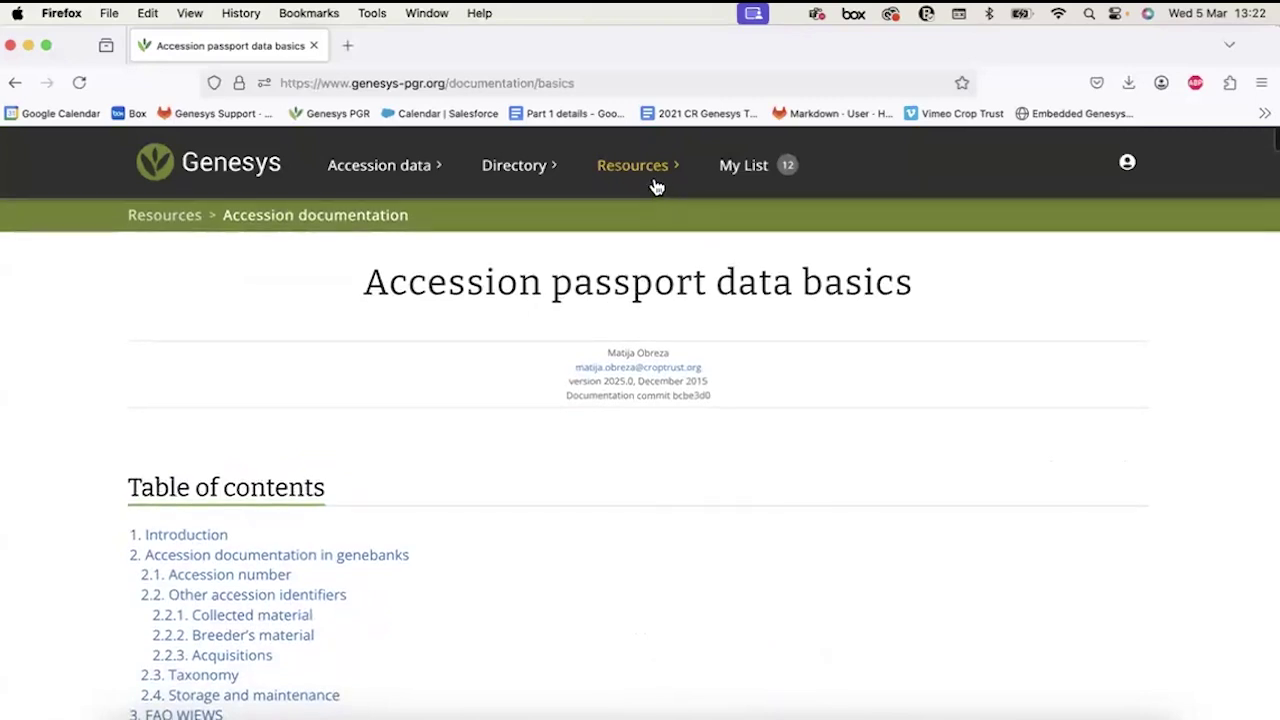
pyautogui.click(646, 172)
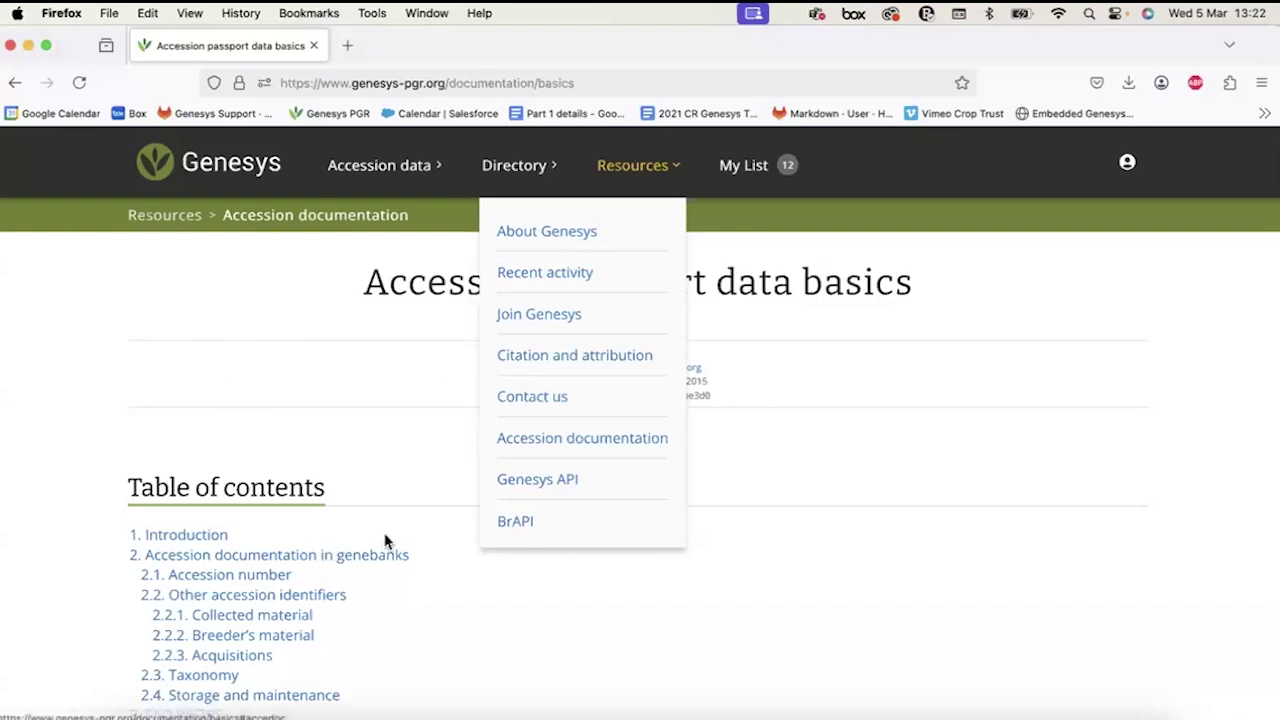
pyautogui.click(661, 178)
pyautogui.click(661, 178)
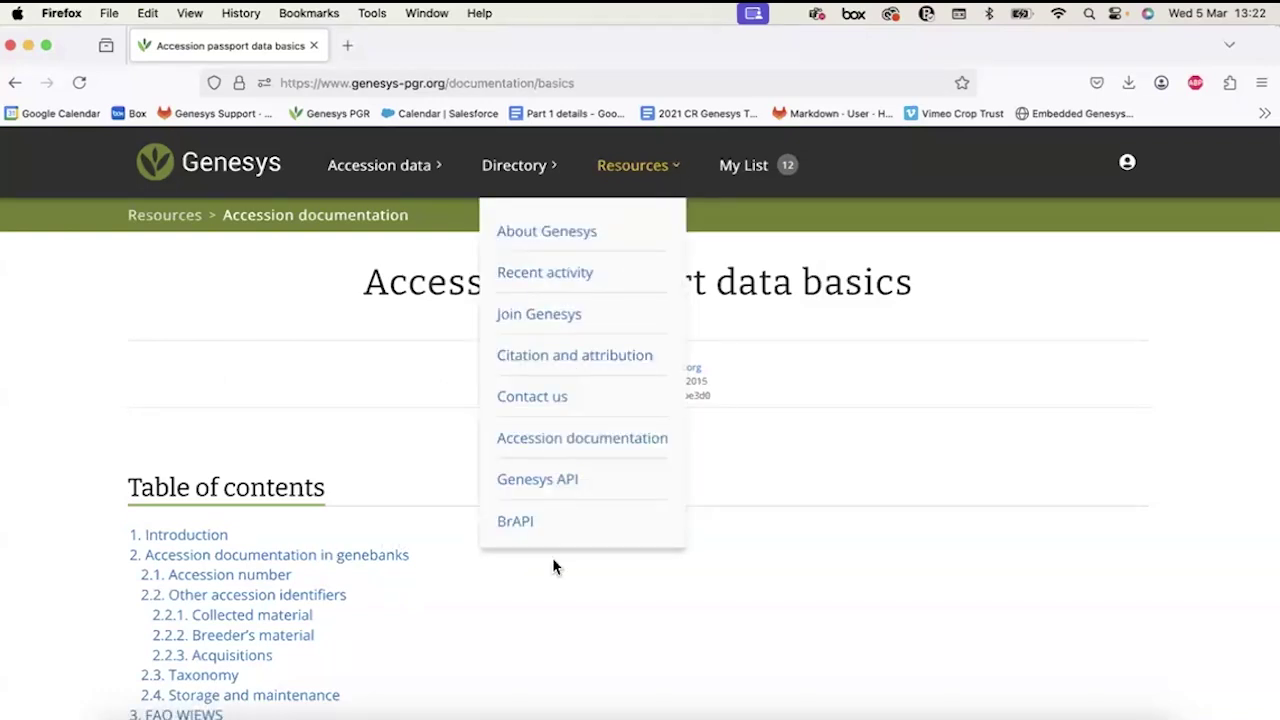
pyautogui.click(660, 170)
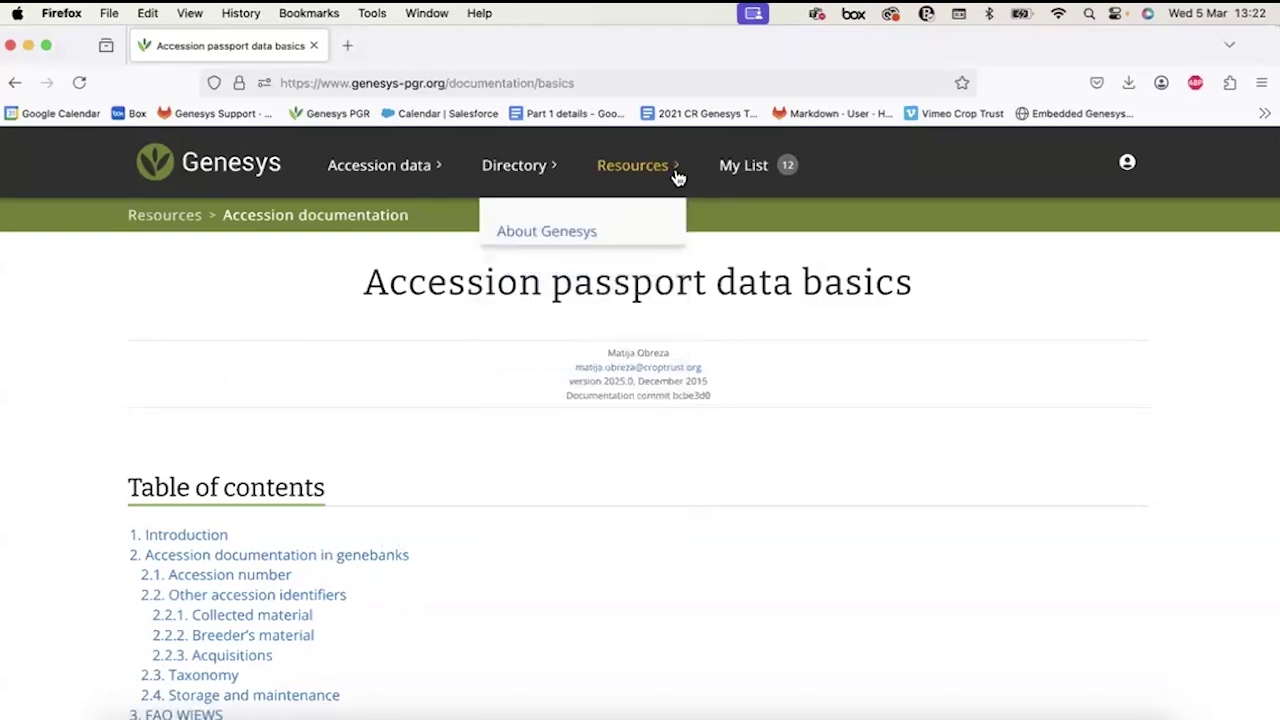
# Open My List and select its '12 accessions' count.
pyautogui.click(750, 174)
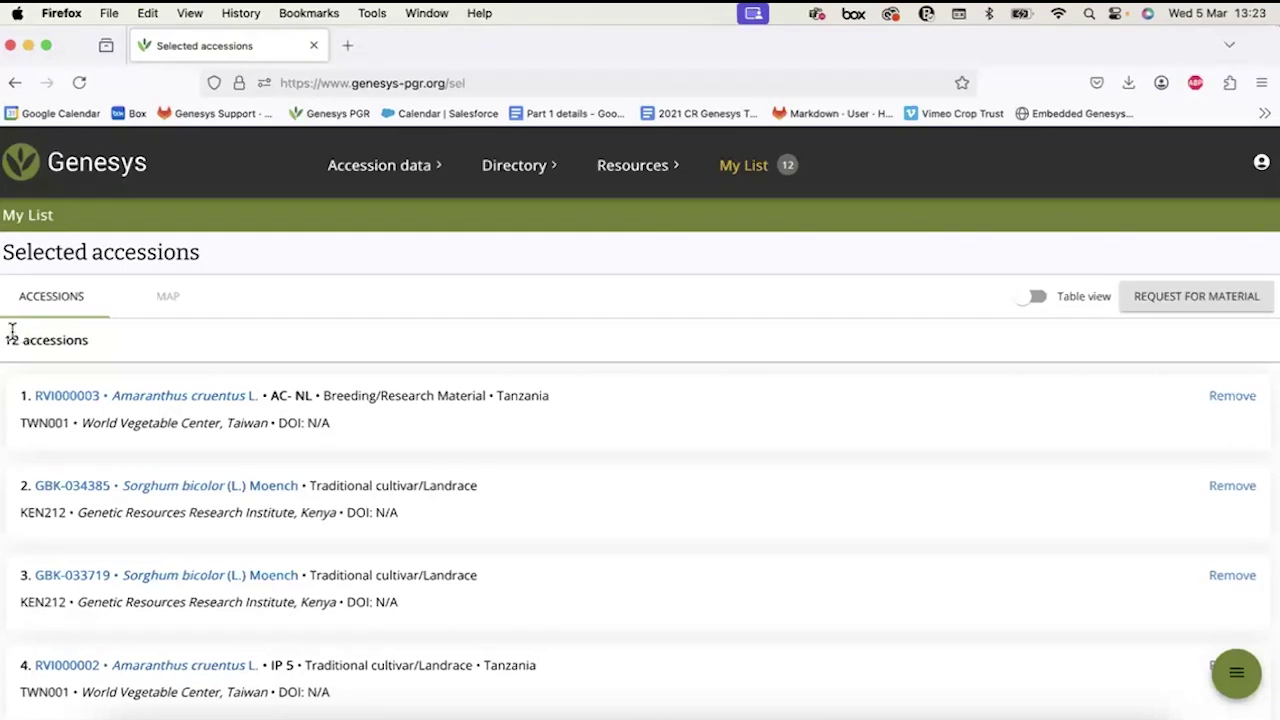
pyautogui.moveTo(5, 340); pyautogui.dragTo(125, 352)
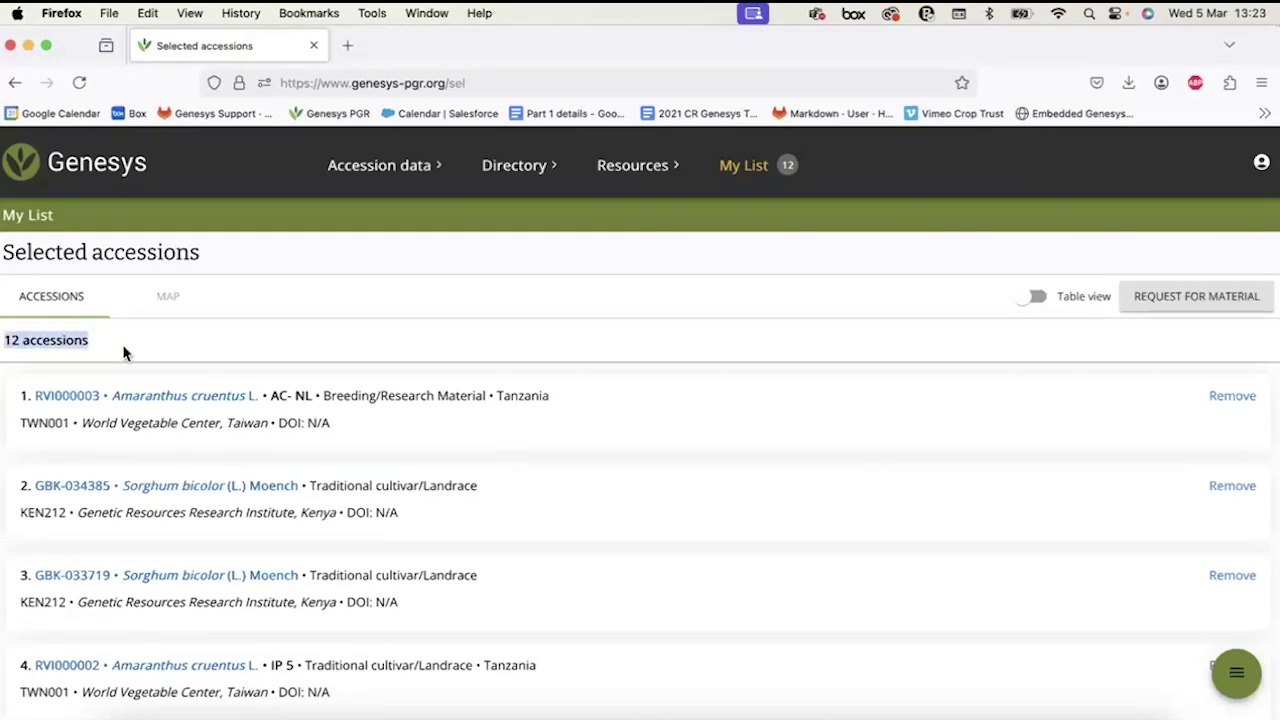
pyautogui.tripleClick(27, 340)
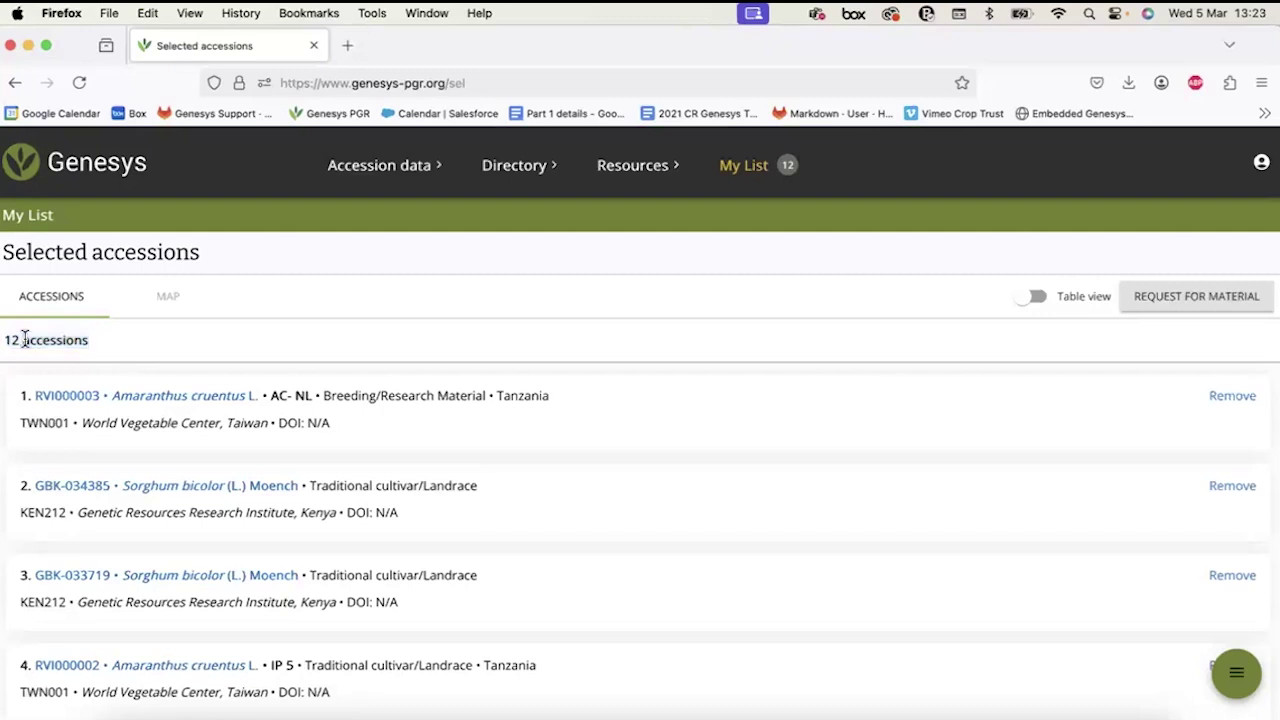
pyautogui.click(201, 340)
# Zoom the page to 90% and log out from the account menu.
pyautogui.click(1261, 166)
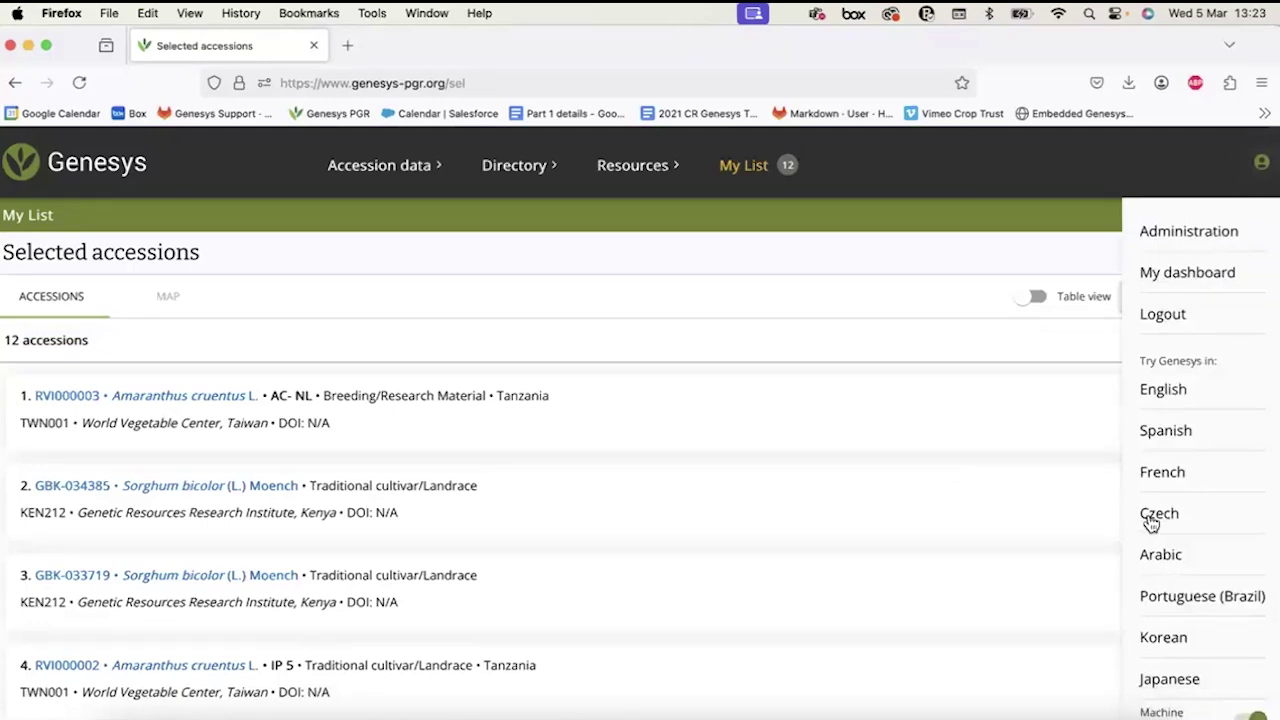
pyautogui.scroll(-3, 1150, 560)
pyautogui.click(1261, 162)
pyautogui.scroll(1, 1014, 275)
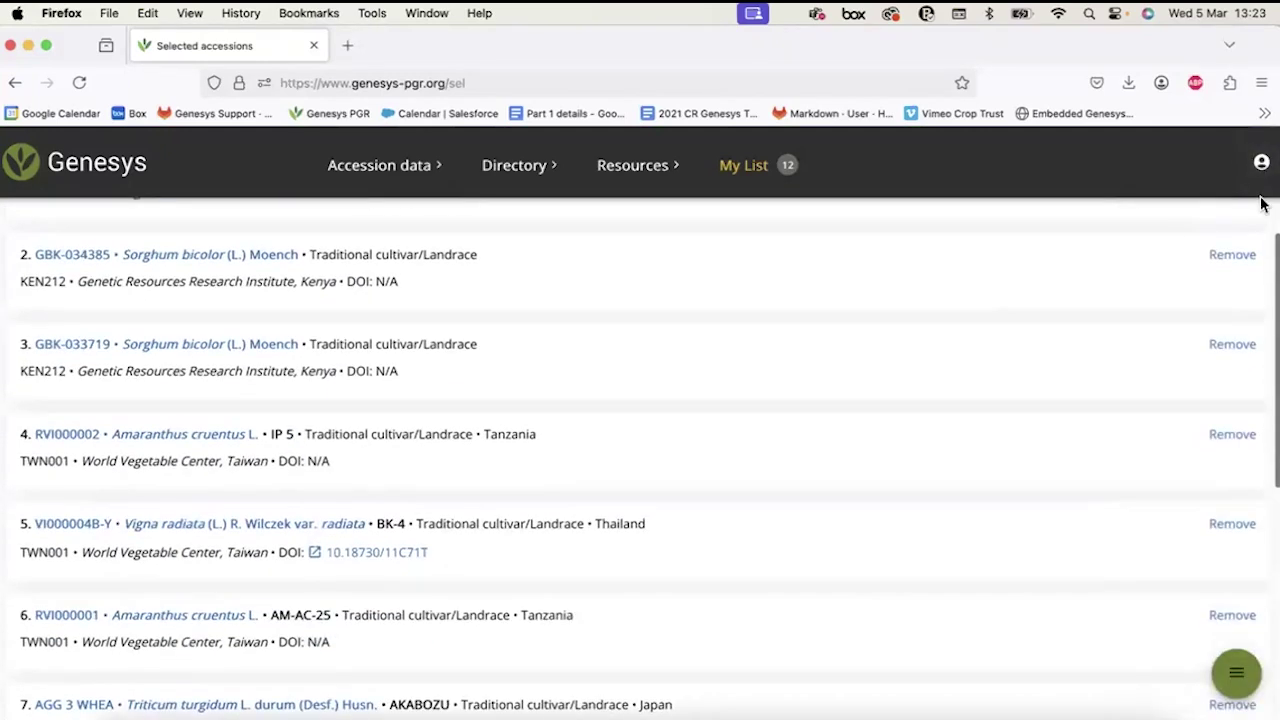
pyautogui.click(1261, 162)
pyautogui.scroll(-2, 1086, 494)
pyautogui.press('super+plus')
pyautogui.press('super+minus')
pyautogui.press('super+minus')
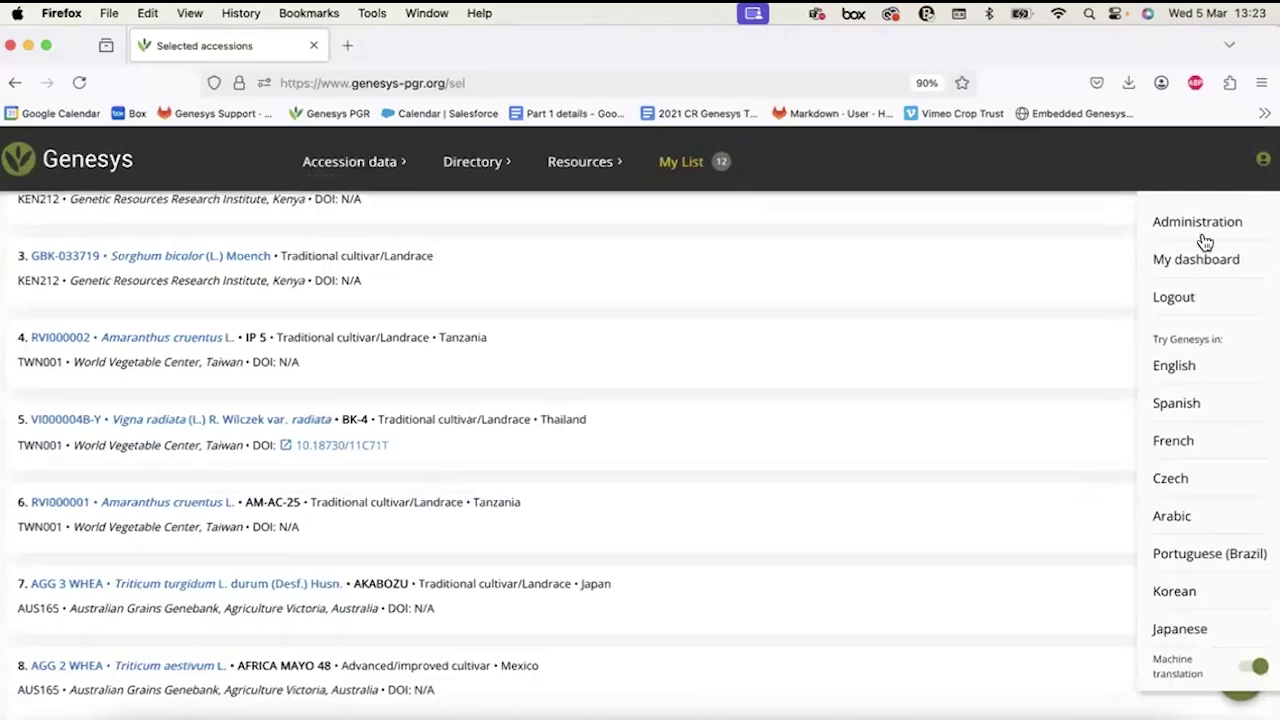
pyautogui.click(1188, 302)
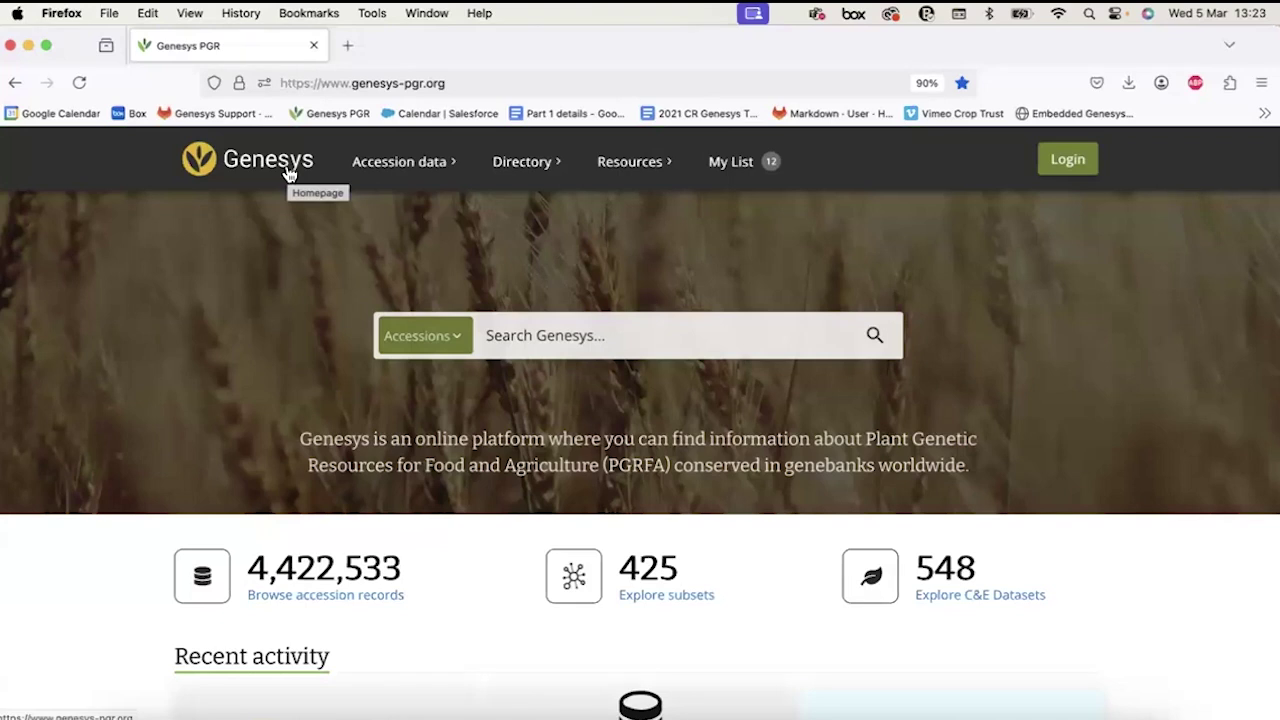
# Open the Passport data overview and switch the side panel to manual filtering.
pyautogui.click(390, 174)
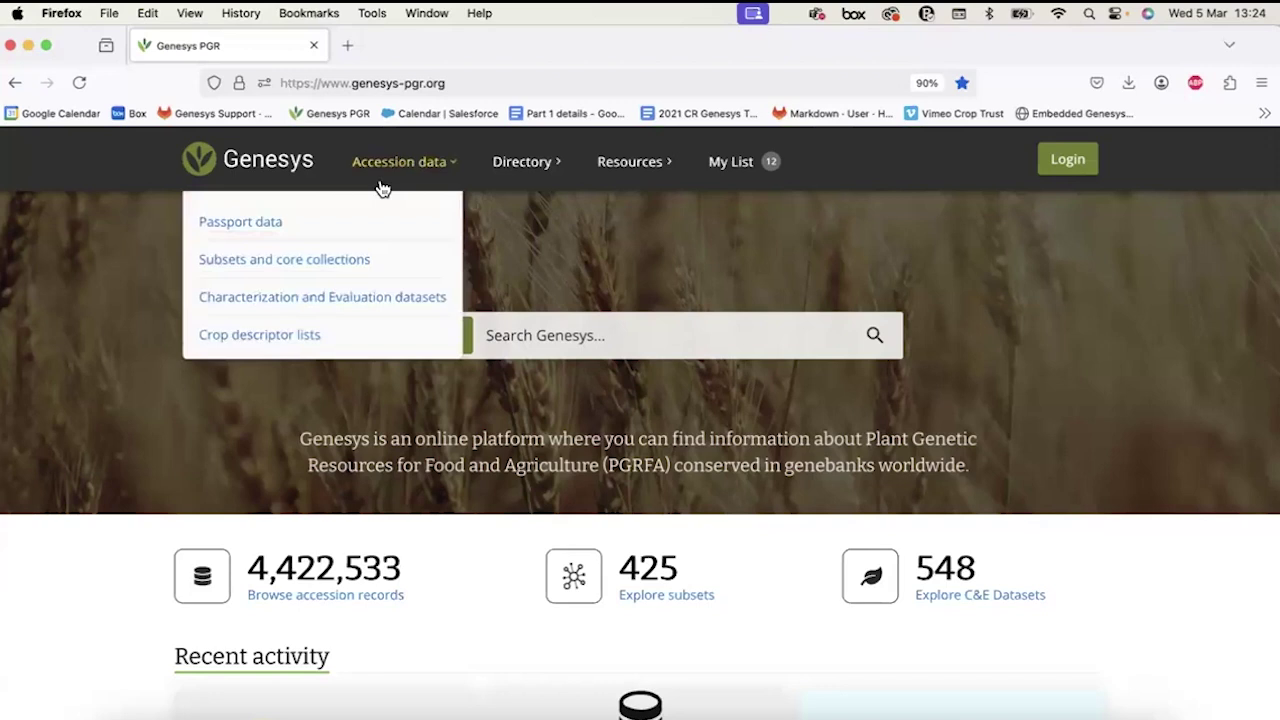
pyautogui.click(263, 224)
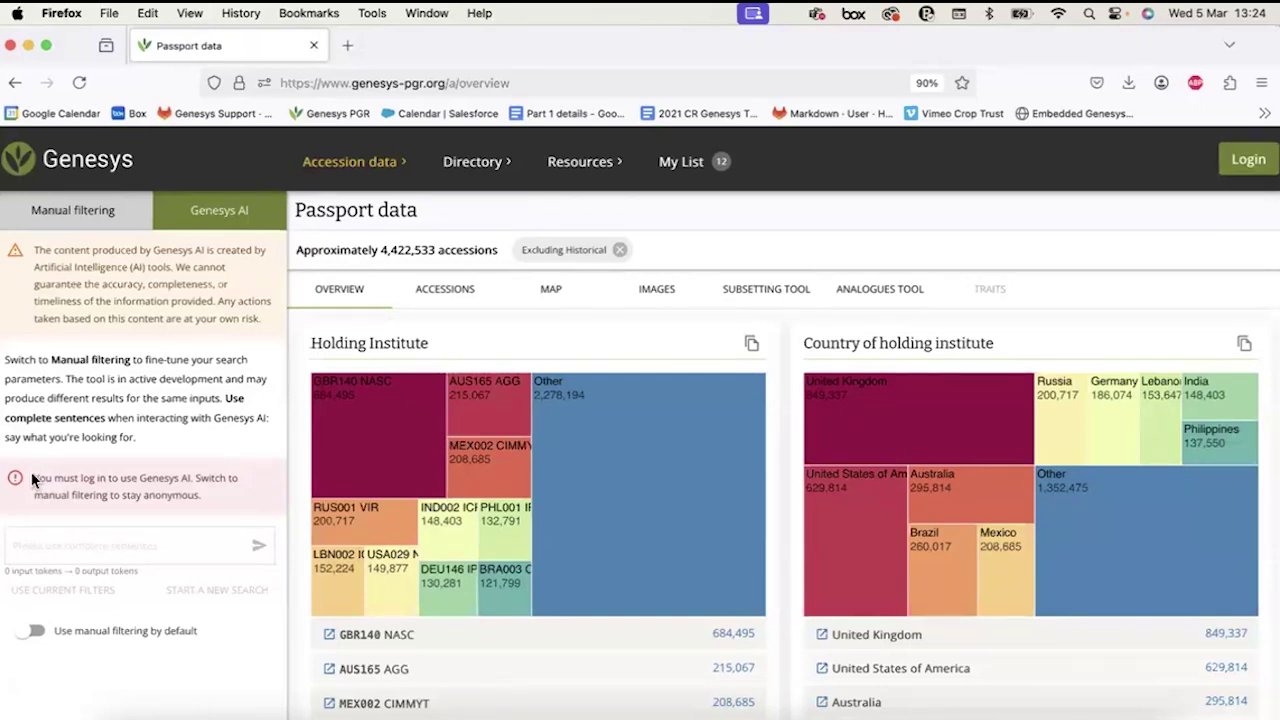
pyautogui.click(80, 210)
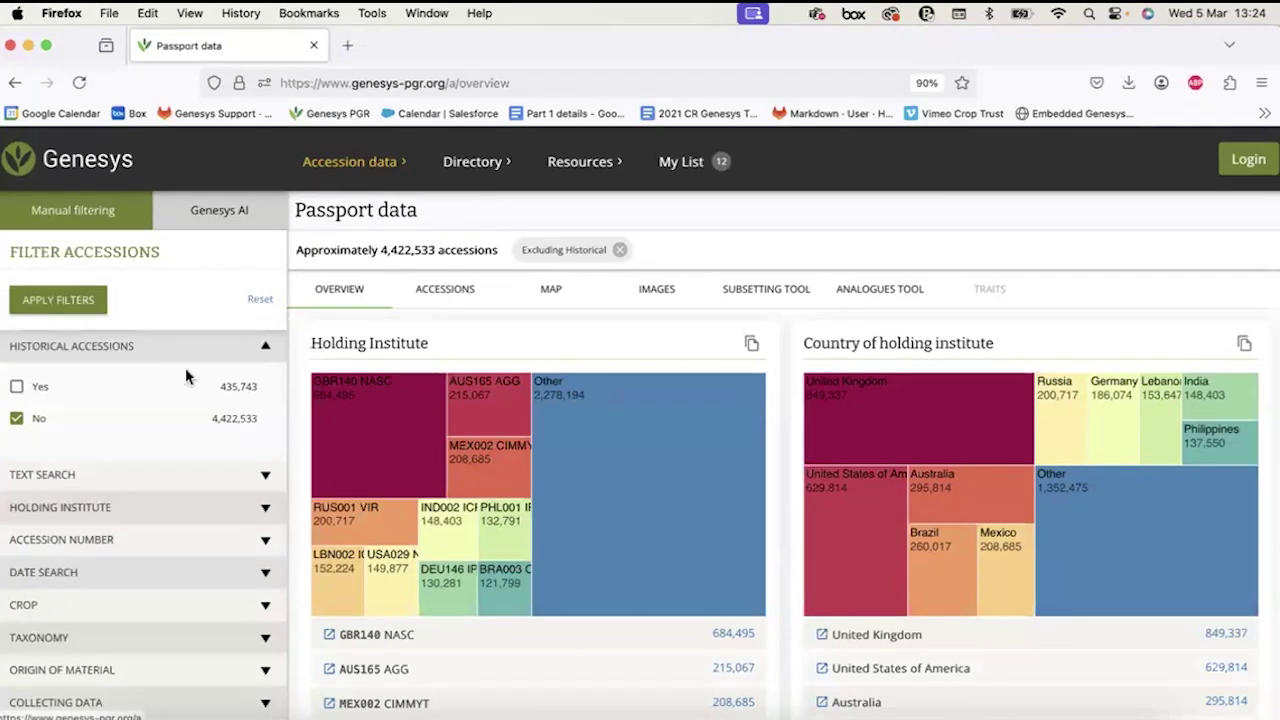
pyautogui.scroll(-3, 120, 481)
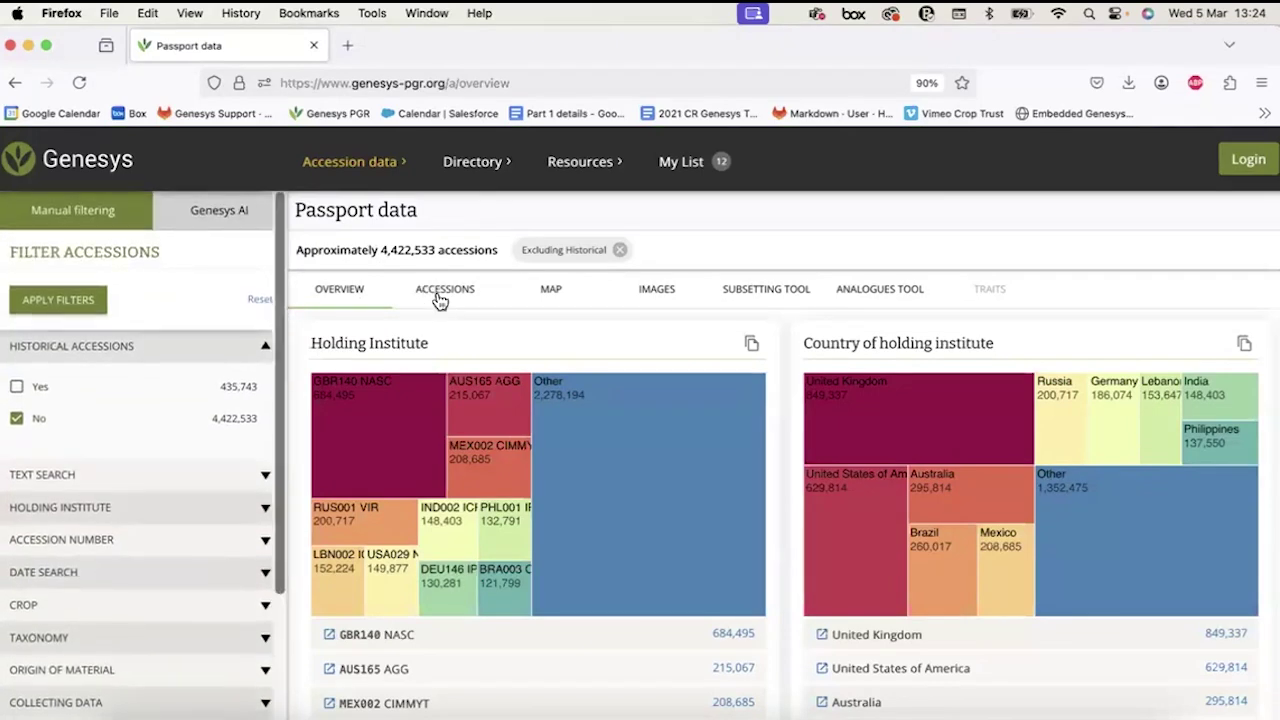
# Browse the Accessions, Map, Images and Subsetting Tool tabs, then return to the Genesys home page.
pyautogui.click(437, 291)
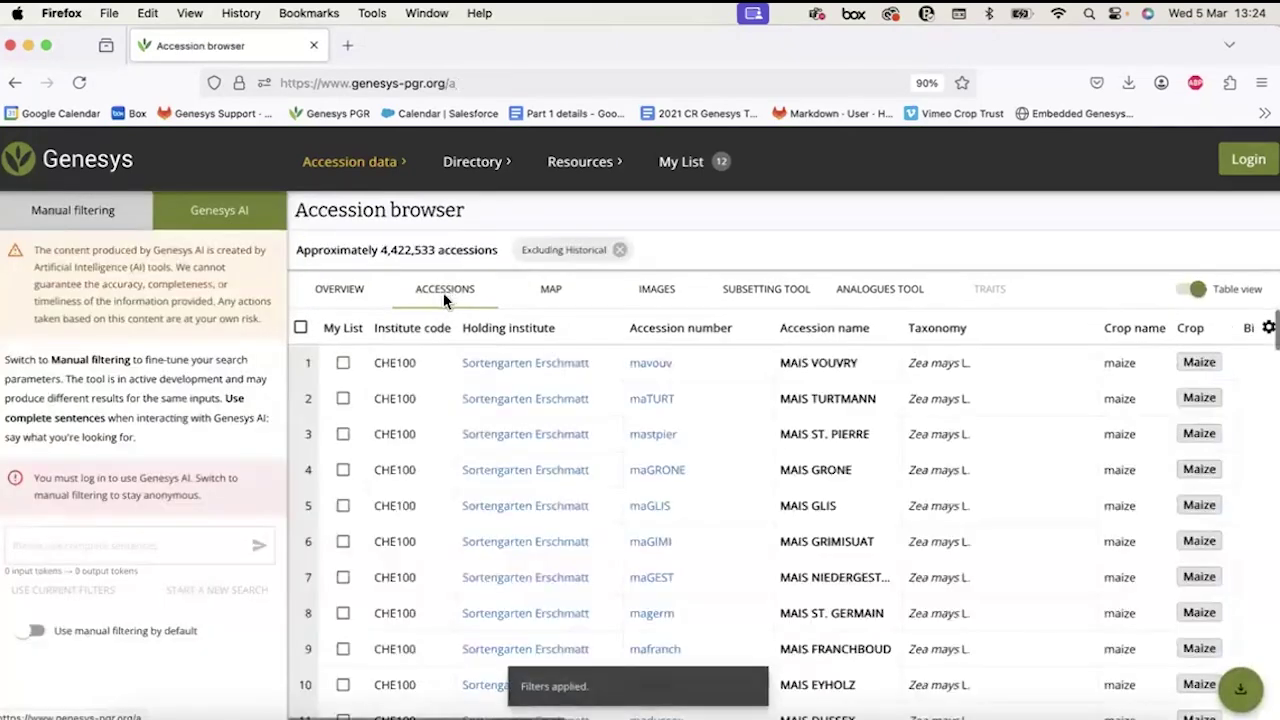
pyautogui.click(570, 290)
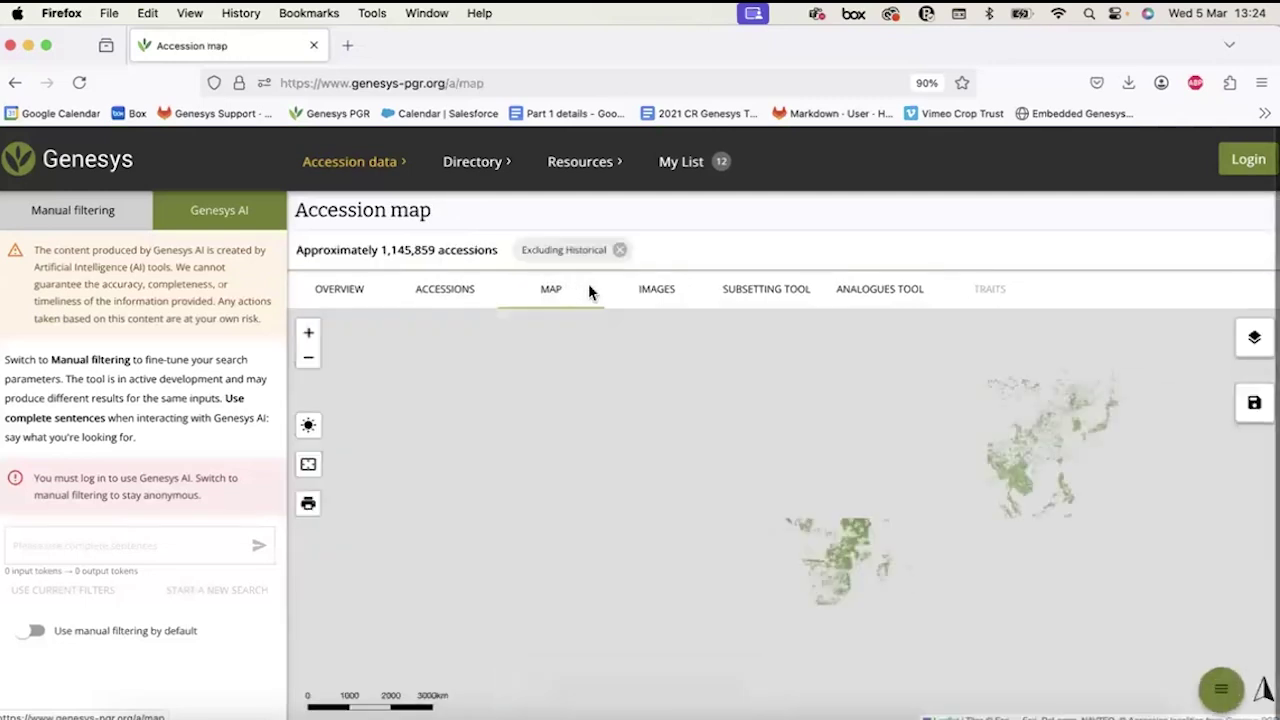
pyautogui.click(672, 290)
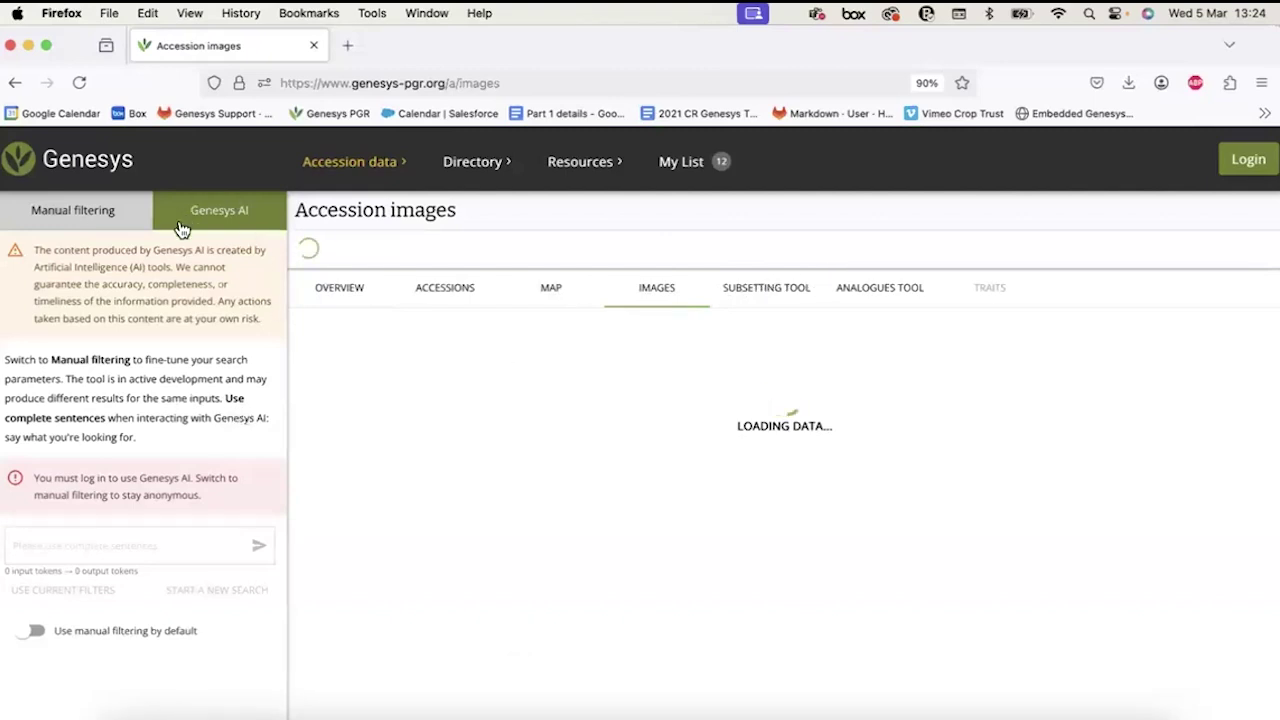
pyautogui.click(765, 285)
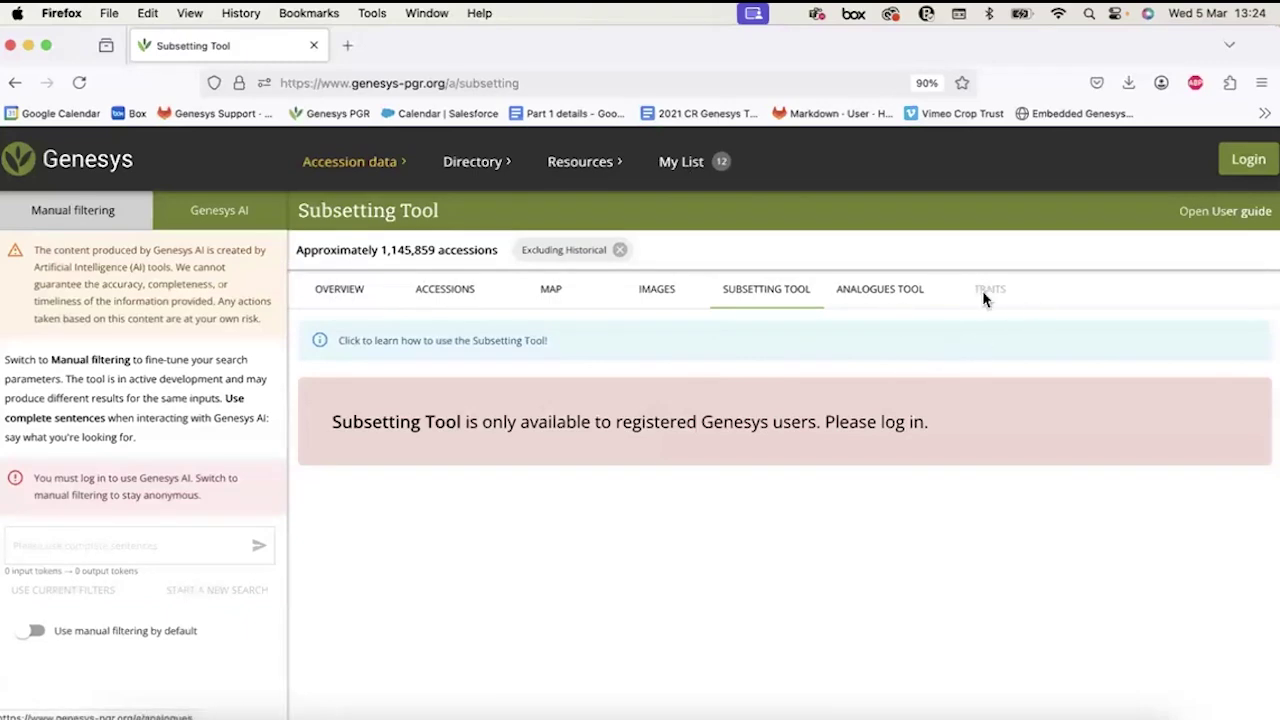
pyautogui.click(106, 161)
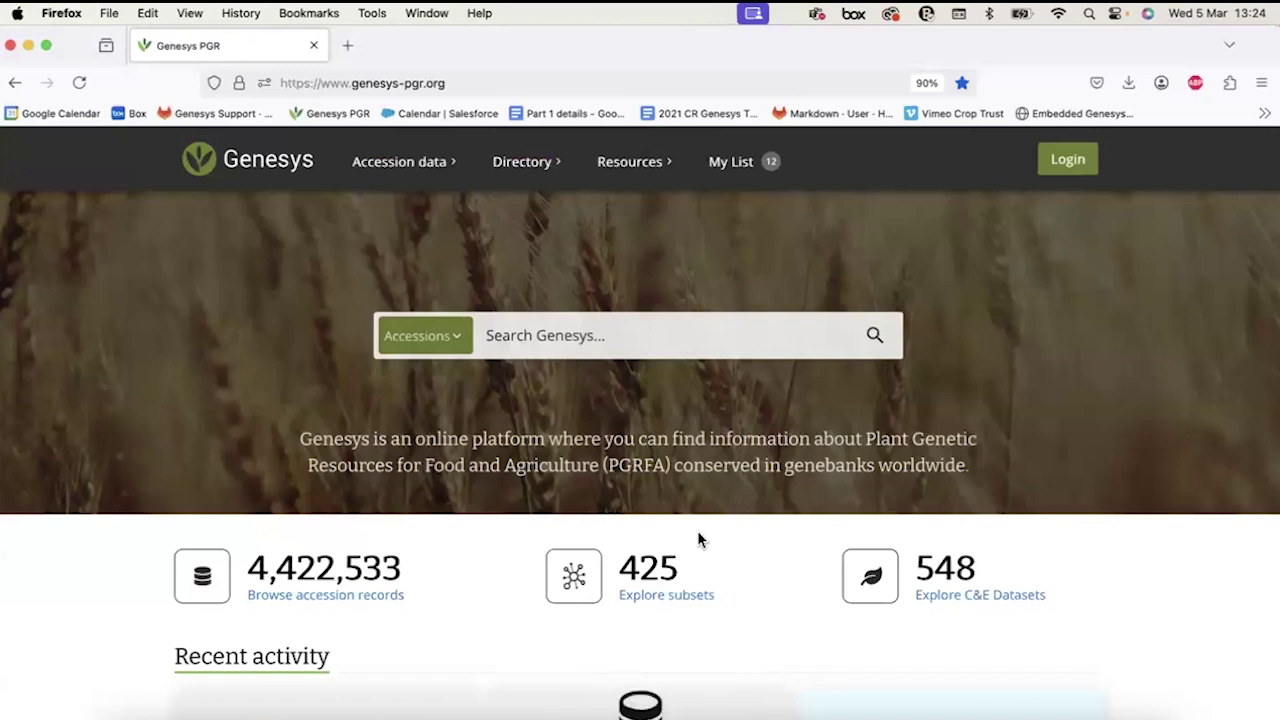
# Open Passport data and switch to the table of about 72,710 chickpea accessions.
pyautogui.click(414, 161)
pyautogui.click(209, 222)
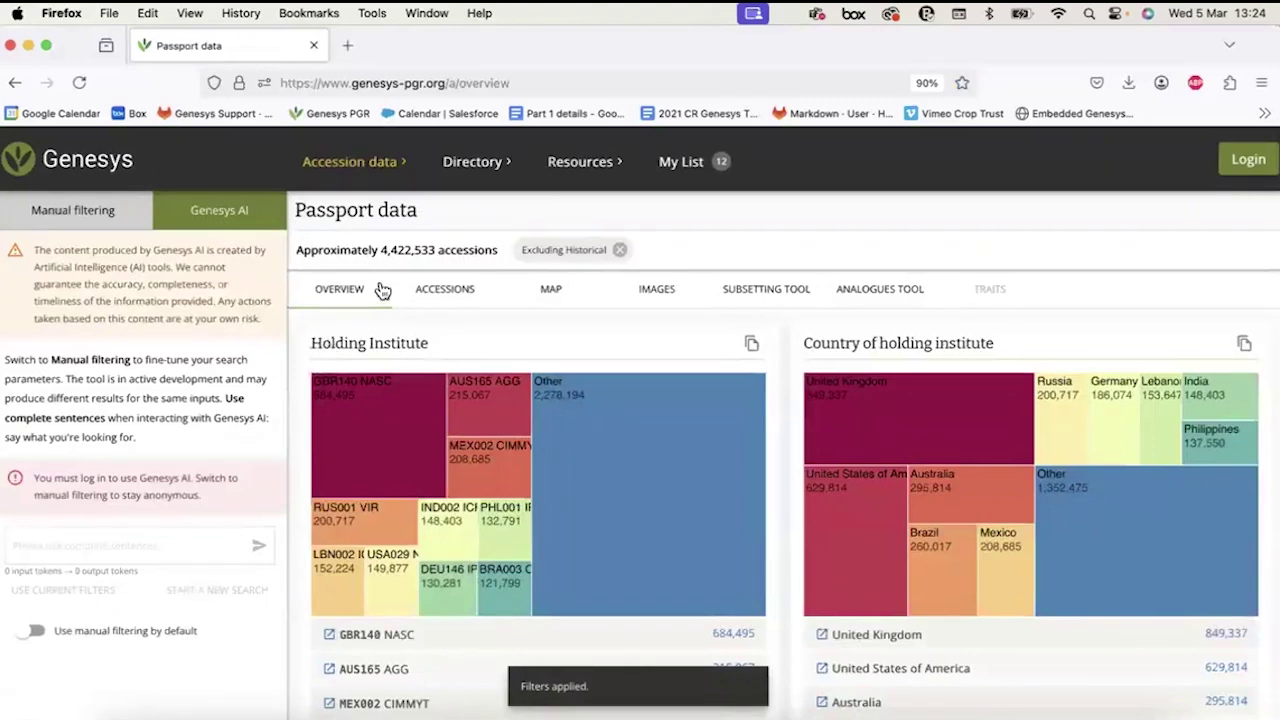
pyautogui.scroll(-10, 454, 600)
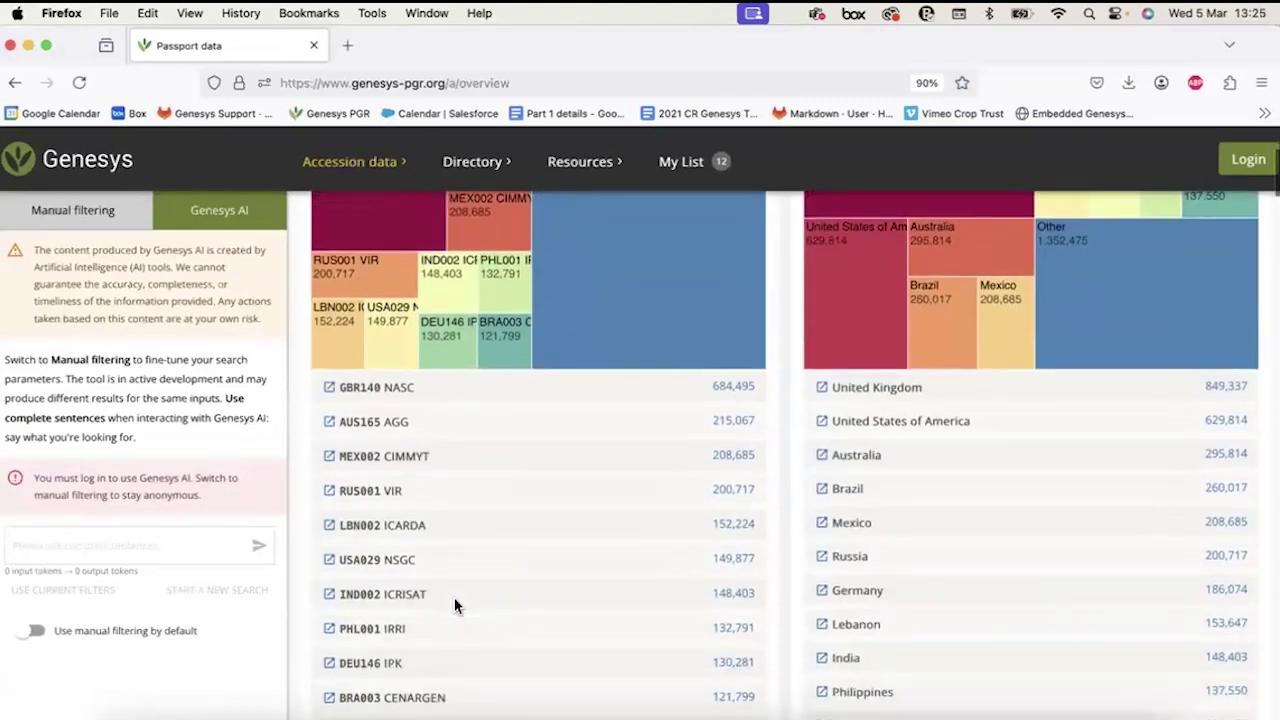
pyautogui.scroll(-5, 454, 597)
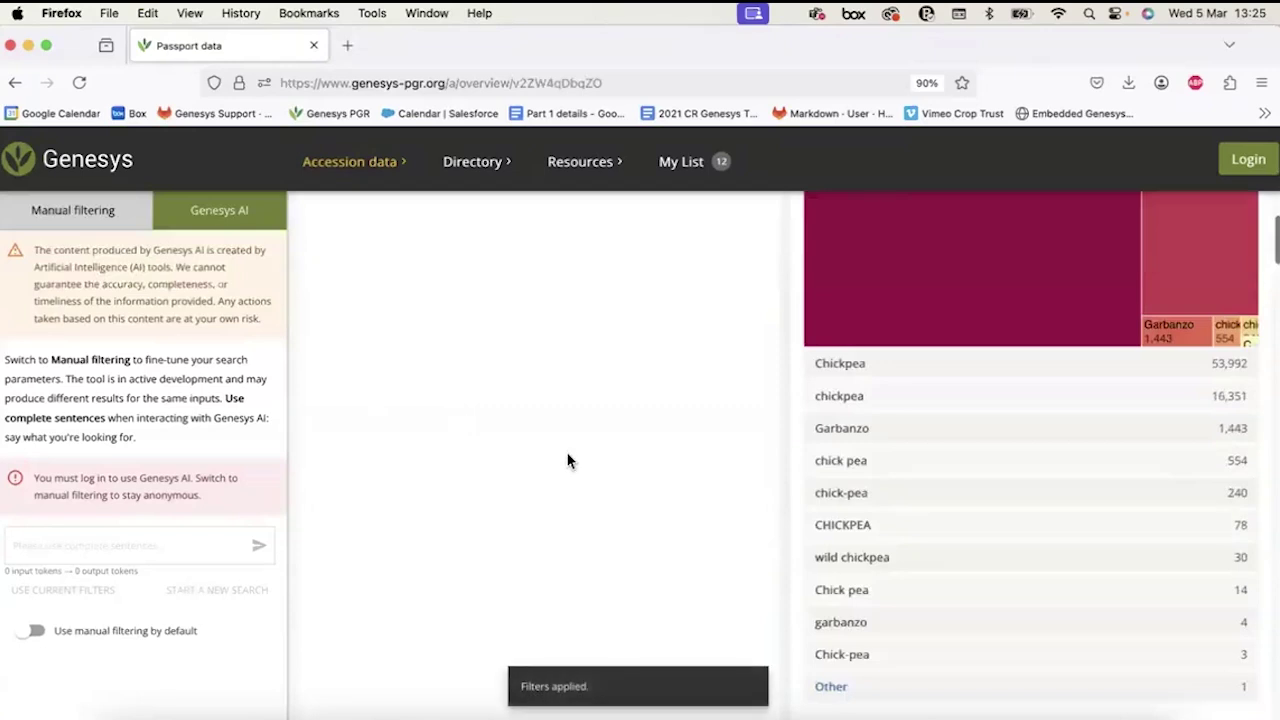
pyautogui.scroll(15, 565, 450)
pyautogui.scroll(1, 565, 452)
pyautogui.click(445, 289)
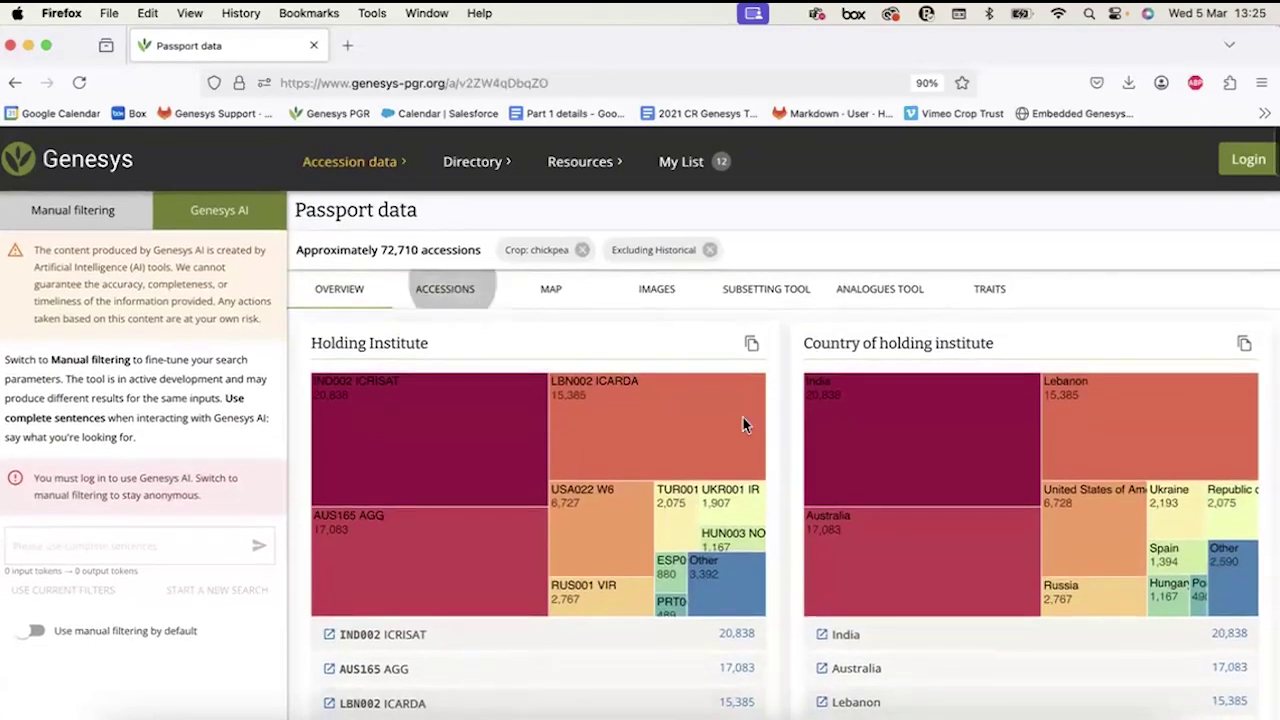
# Check the accessions download menu, then go to the Genesys login page.
pyautogui.moveTo(1230, 688)
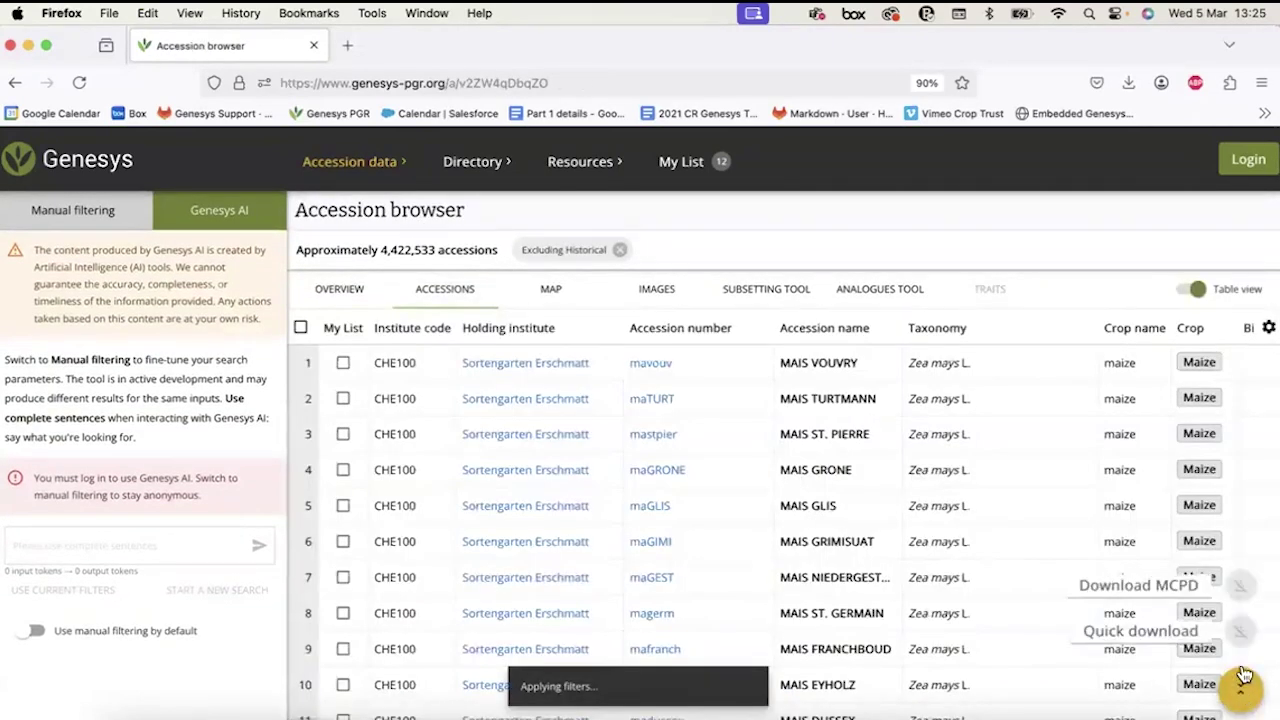
pyautogui.click(1245, 693)
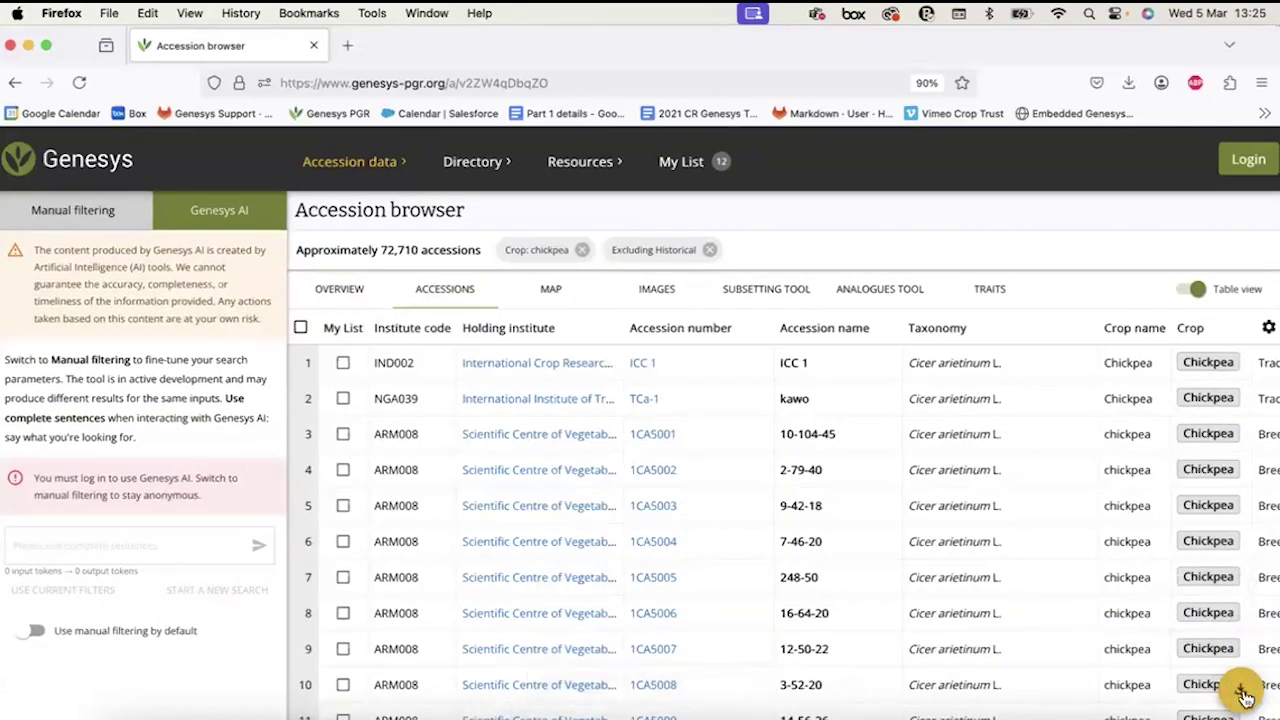
pyautogui.moveTo(1238, 674)
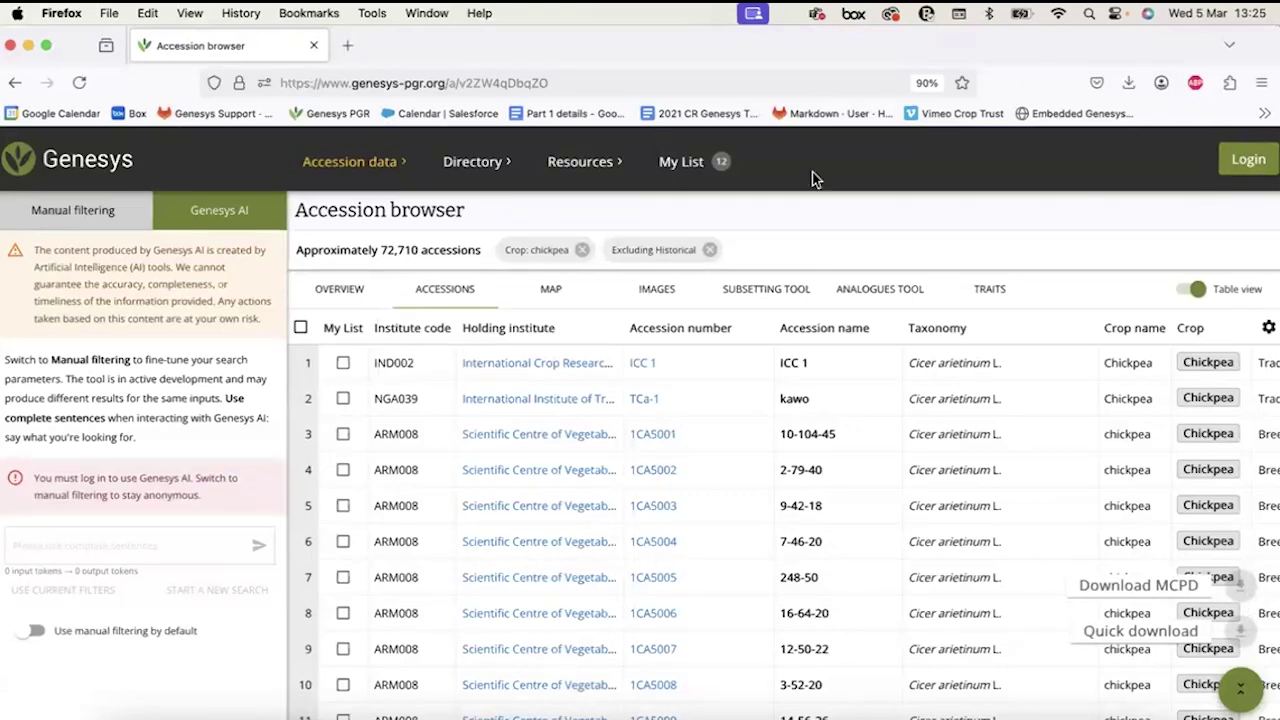
pyautogui.click(1248, 159)
pyautogui.click(755, 313)
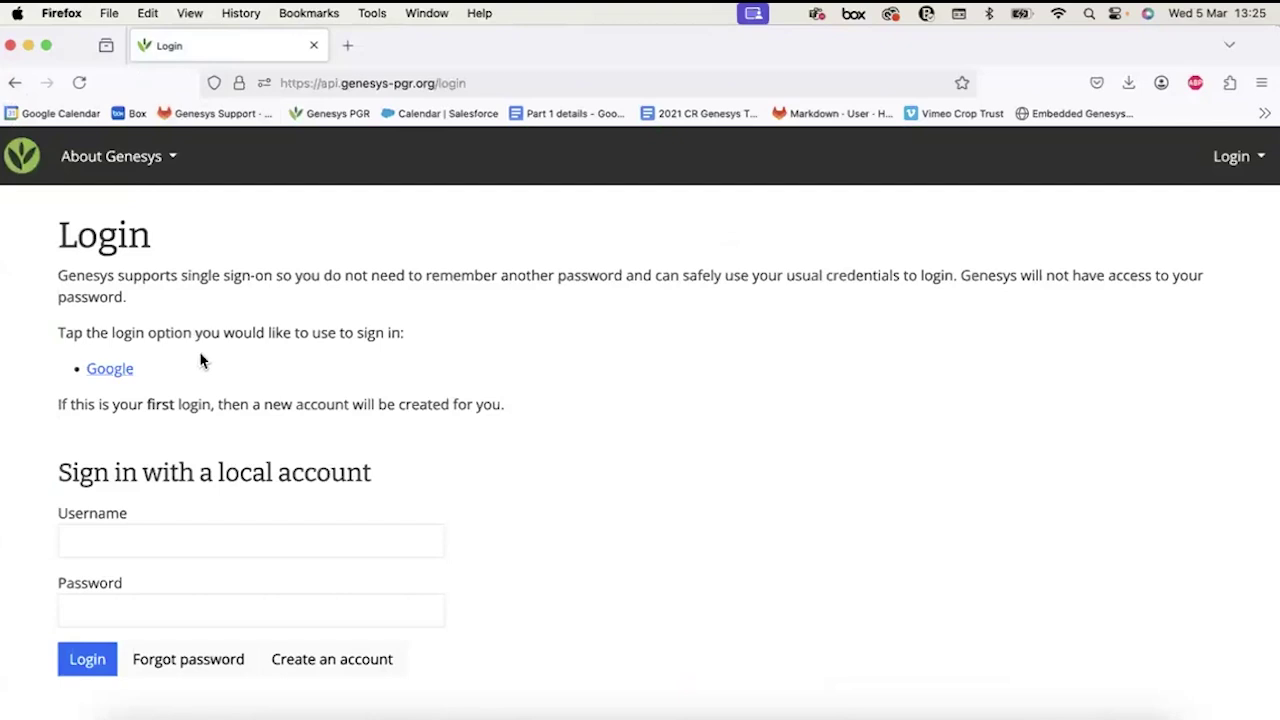
pyautogui.scroll(-2, 200, 361)
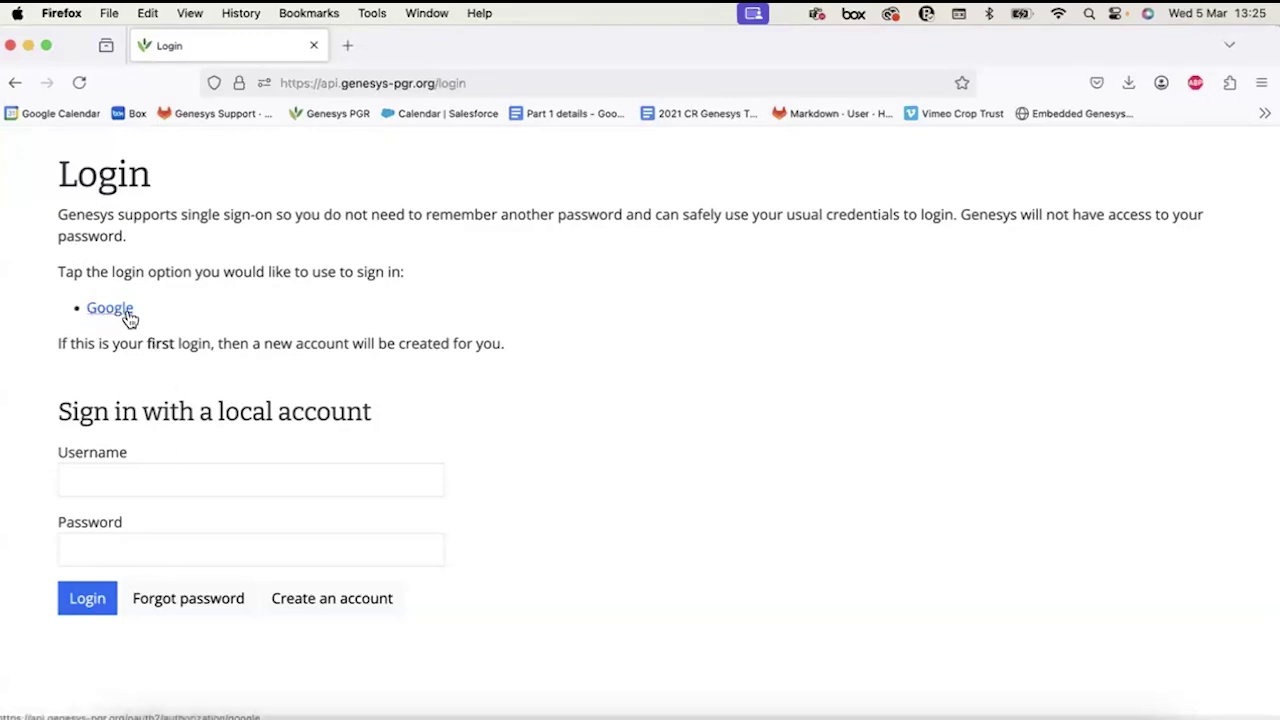
pyautogui.click(95, 478)
pyautogui.click(686, 623)
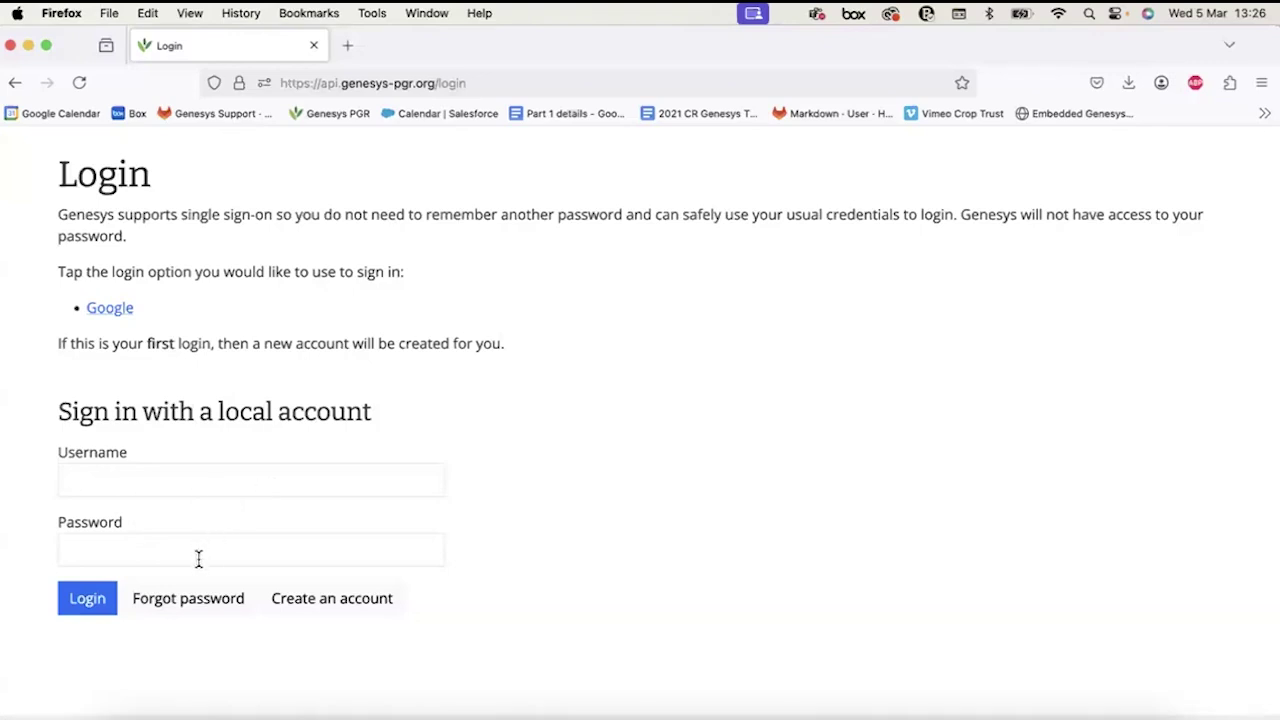
# Start a new account and fill in the e-mail, password, repeated password and full name.
pyautogui.click(304, 605)
pyautogui.scroll(-4, 305, 610)
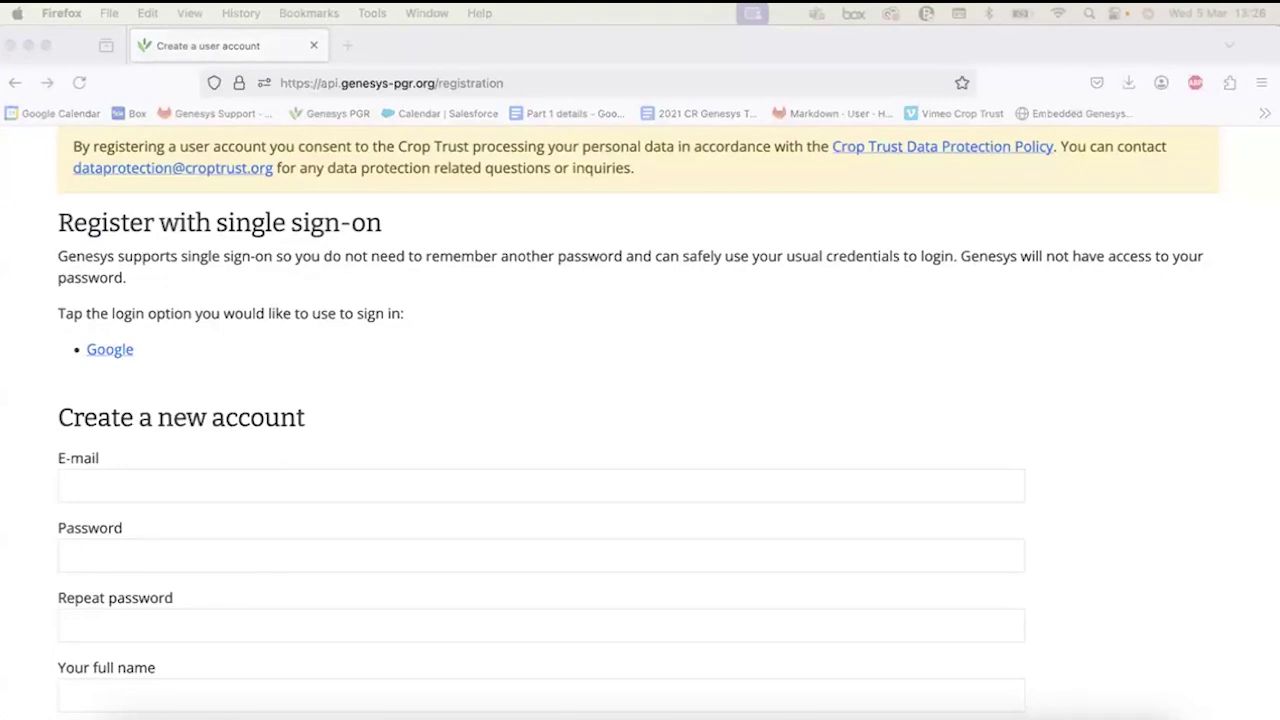
pyautogui.click(229, 480)
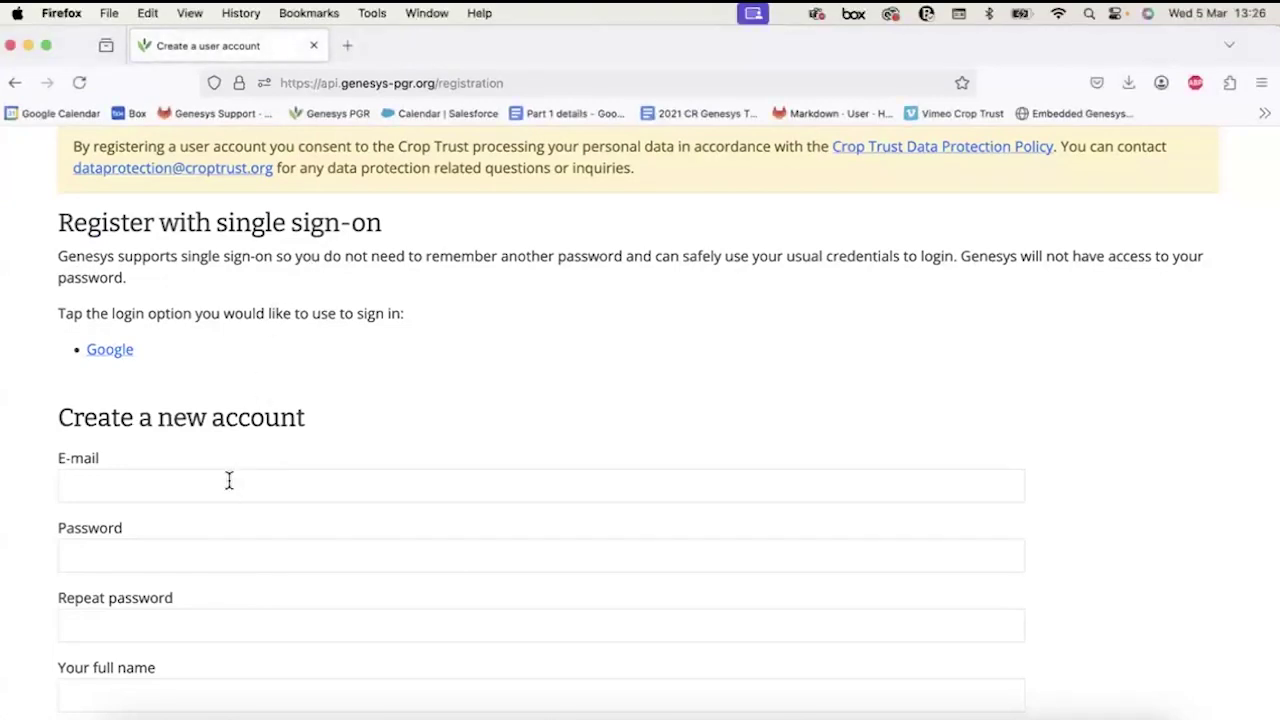
pyautogui.click(200, 541)
pyautogui.press('super+v')
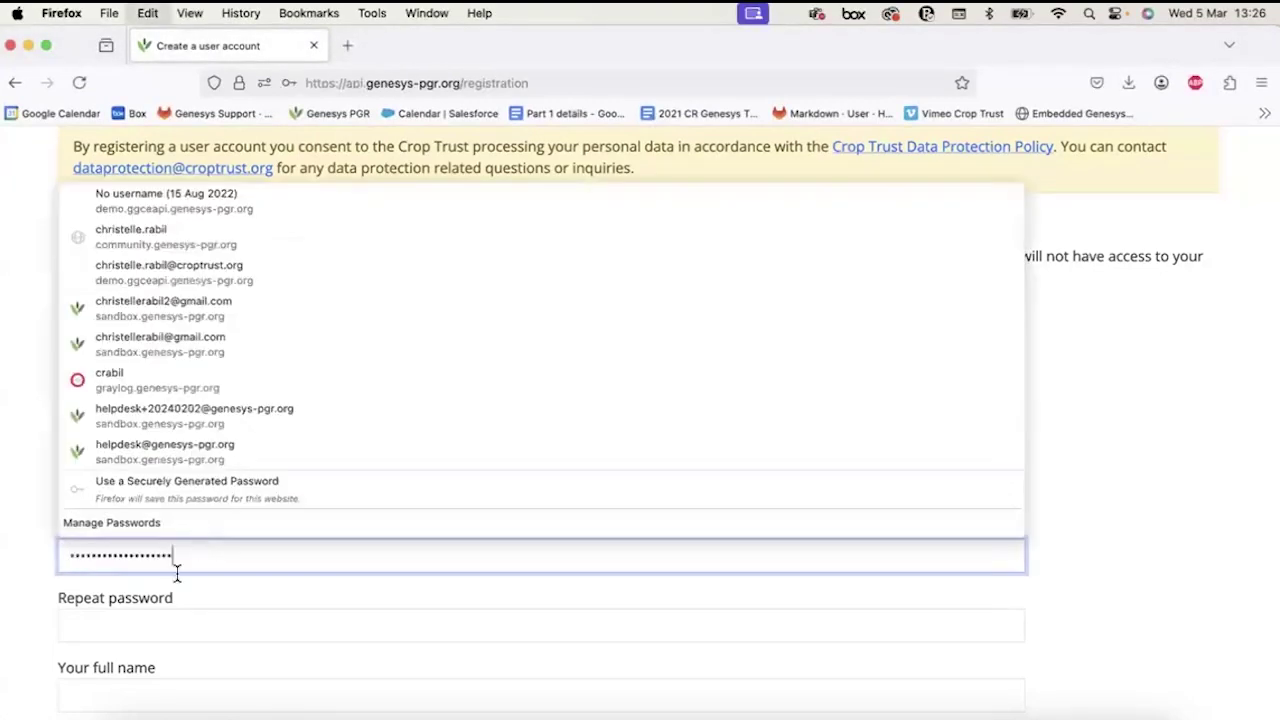
pyautogui.click(165, 630)
pyautogui.press('super+v')
pyautogui.scroll(-2, 160, 607)
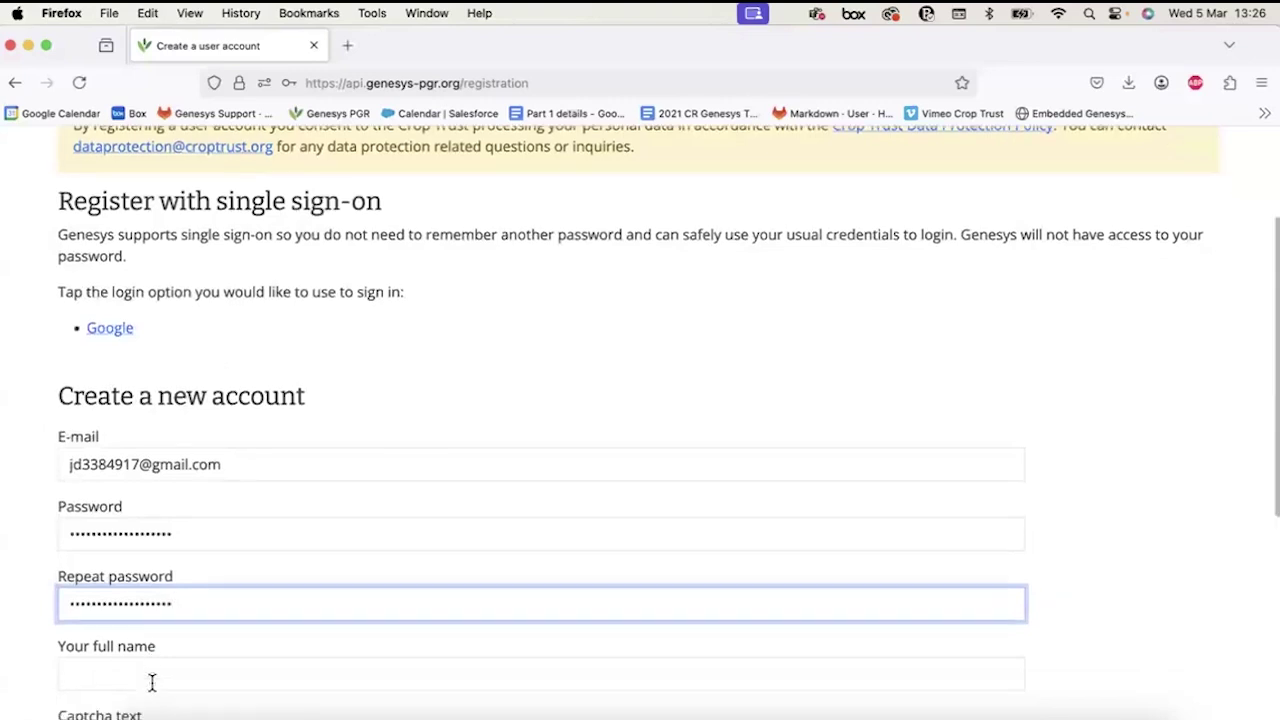
pyautogui.click(160, 607)
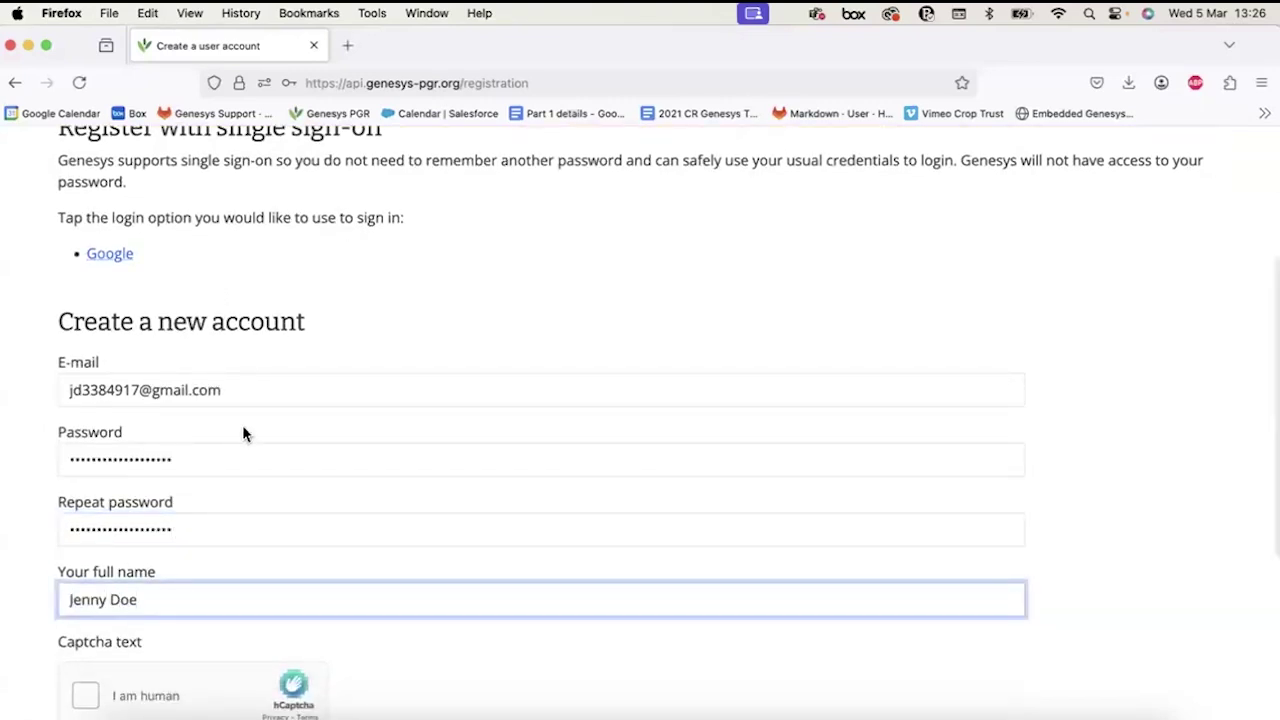
# Solve the hCaptcha swan challenge, submit the registration and decline saving the password.
pyautogui.scroll(-5, 242, 428)
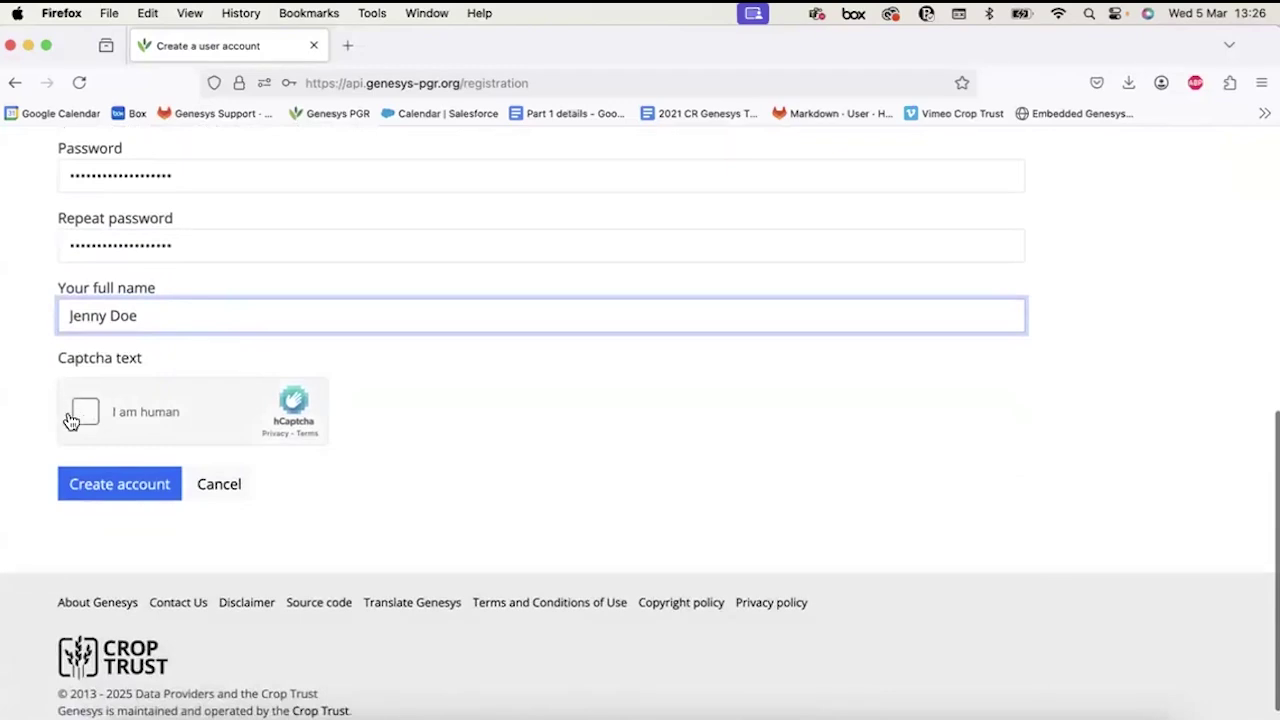
pyautogui.click(89, 416)
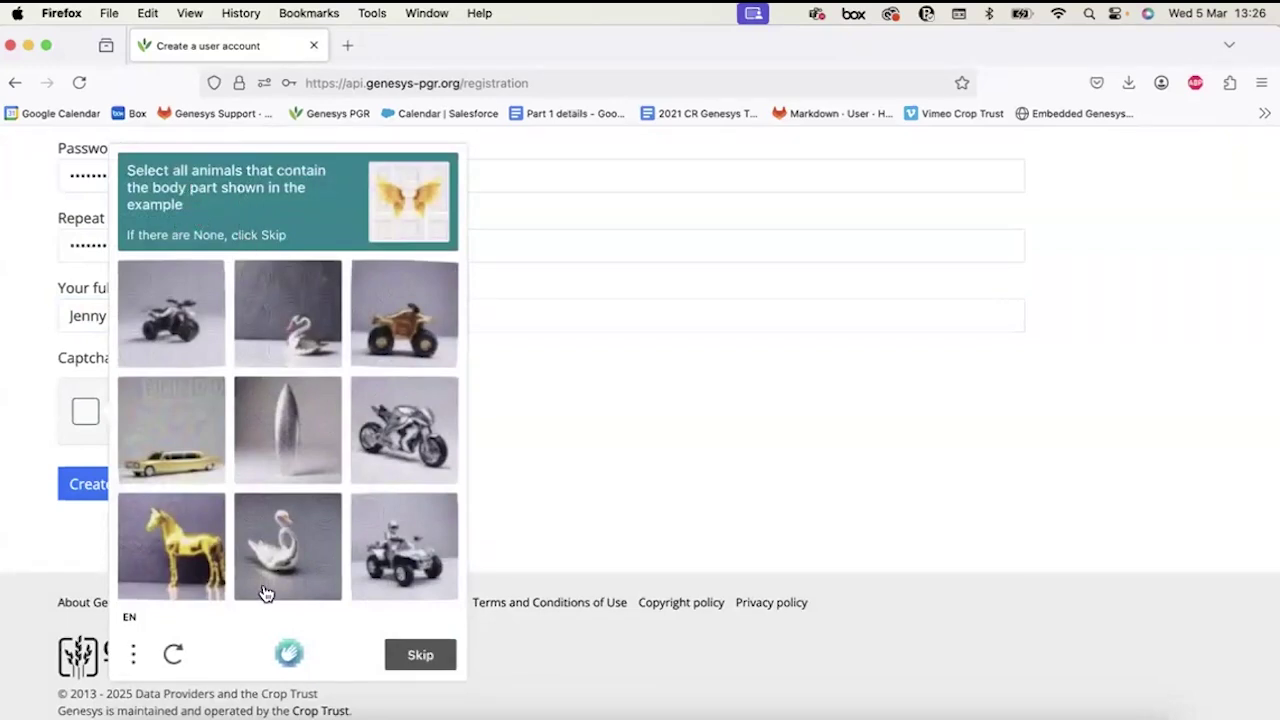
pyautogui.scroll(-1, 329, 394)
pyautogui.click(308, 294)
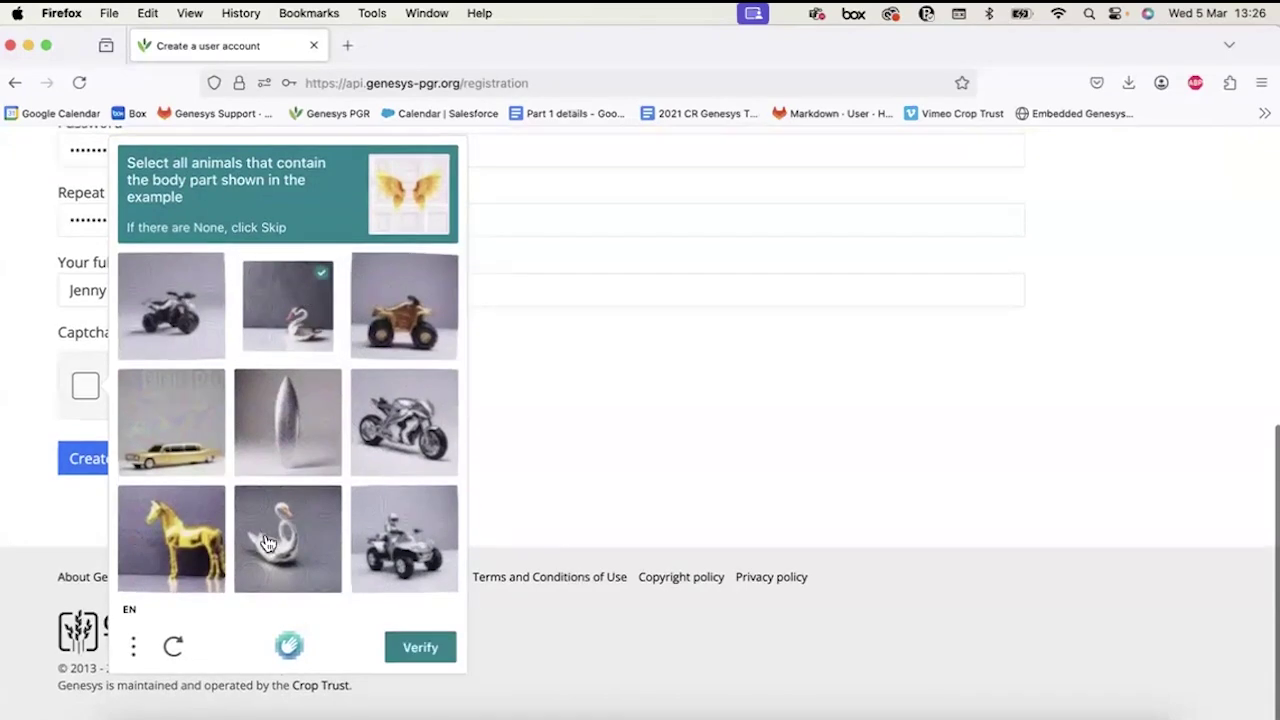
pyautogui.click(268, 542)
pyautogui.click(398, 650)
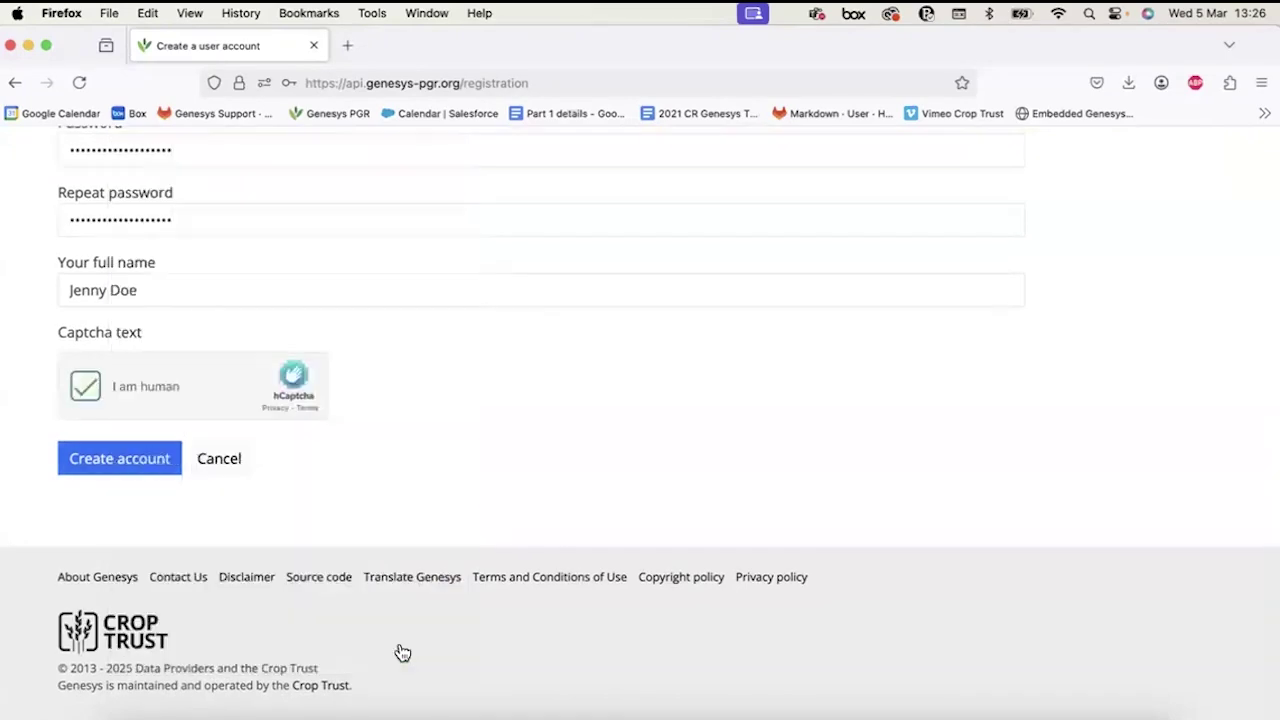
pyautogui.click(129, 474)
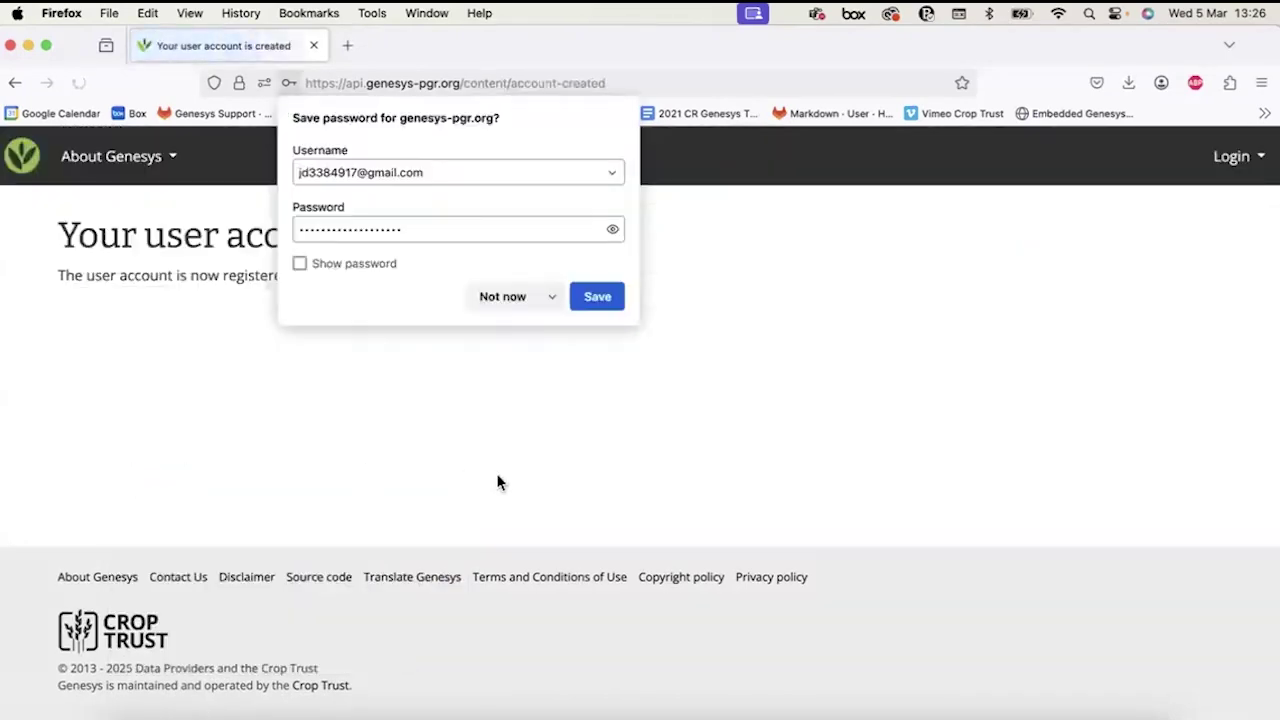
pyautogui.click(510, 300)
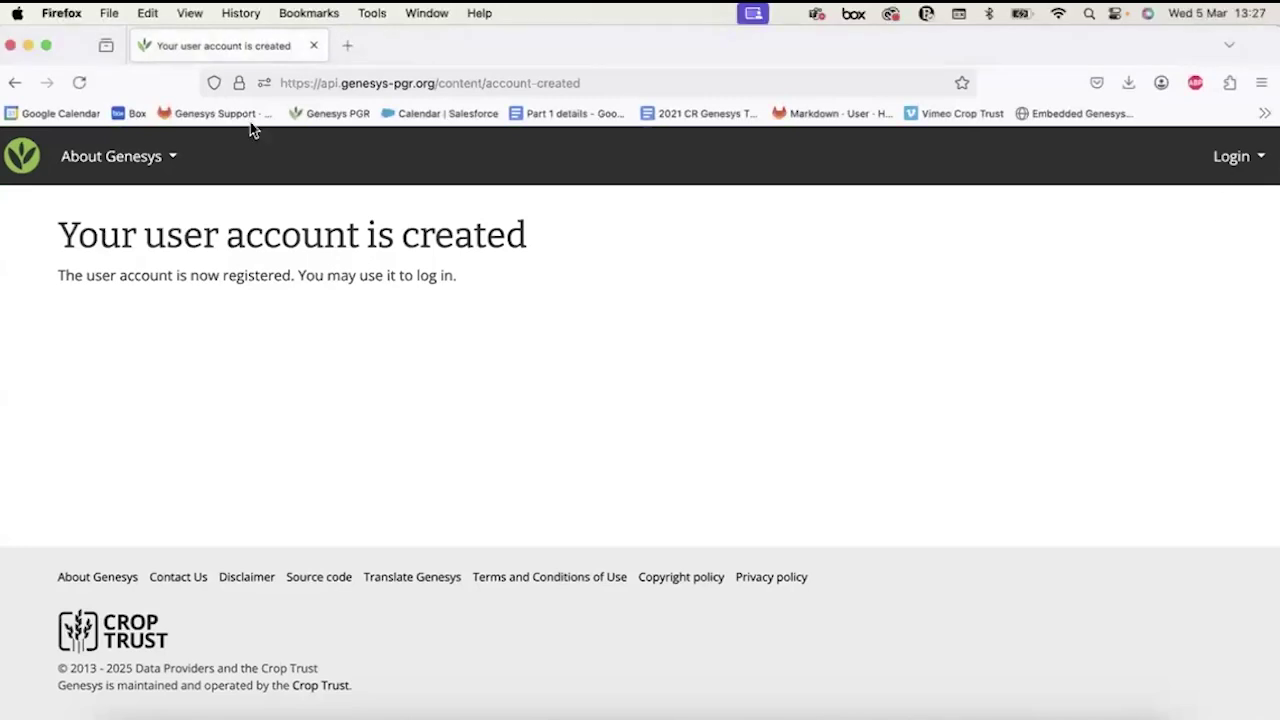
# Open genesys-pgr.org in a new tab and go to its login page.
pyautogui.click(346, 47)
pyautogui.write('genesys-pgr.org/')
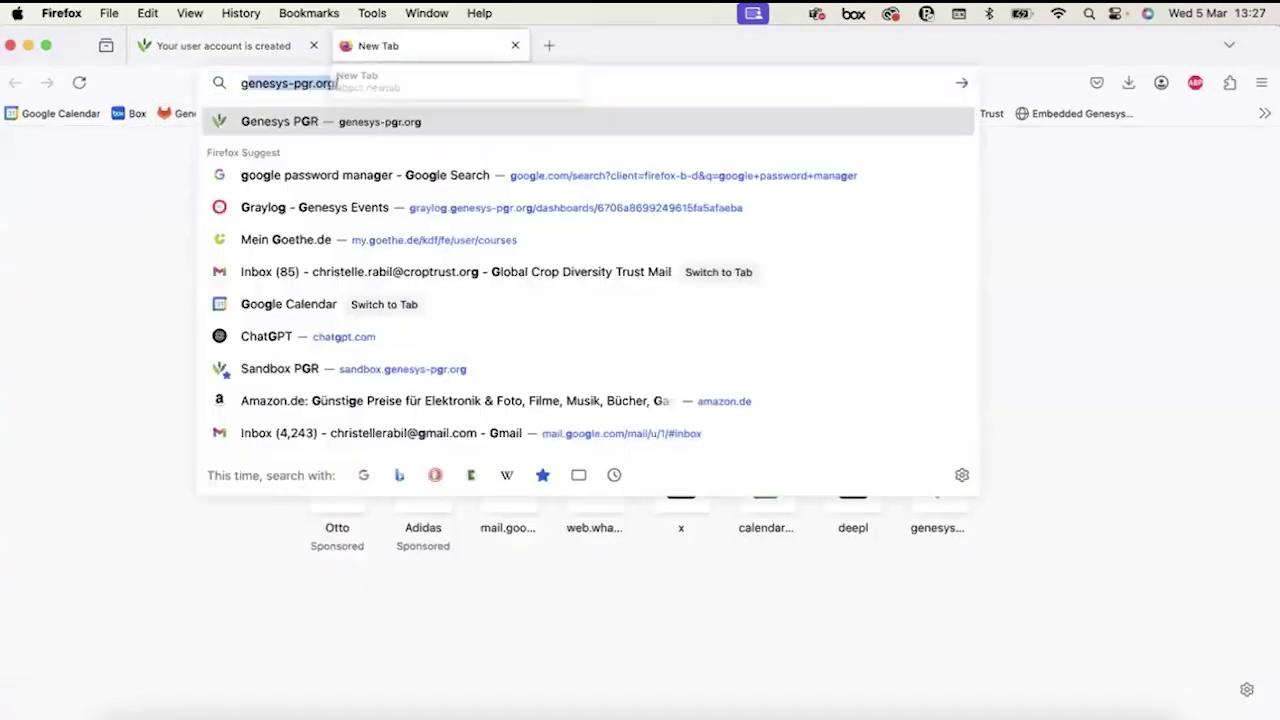
pyautogui.press('Return')
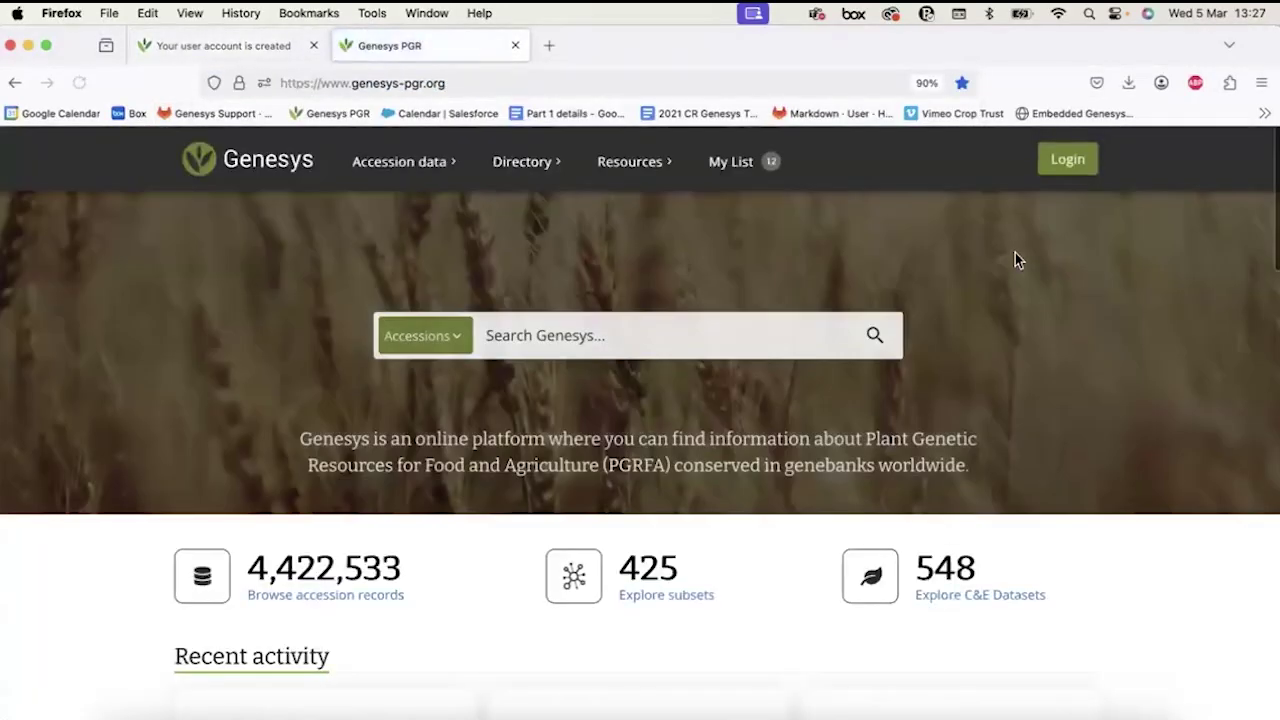
pyautogui.click(1065, 175)
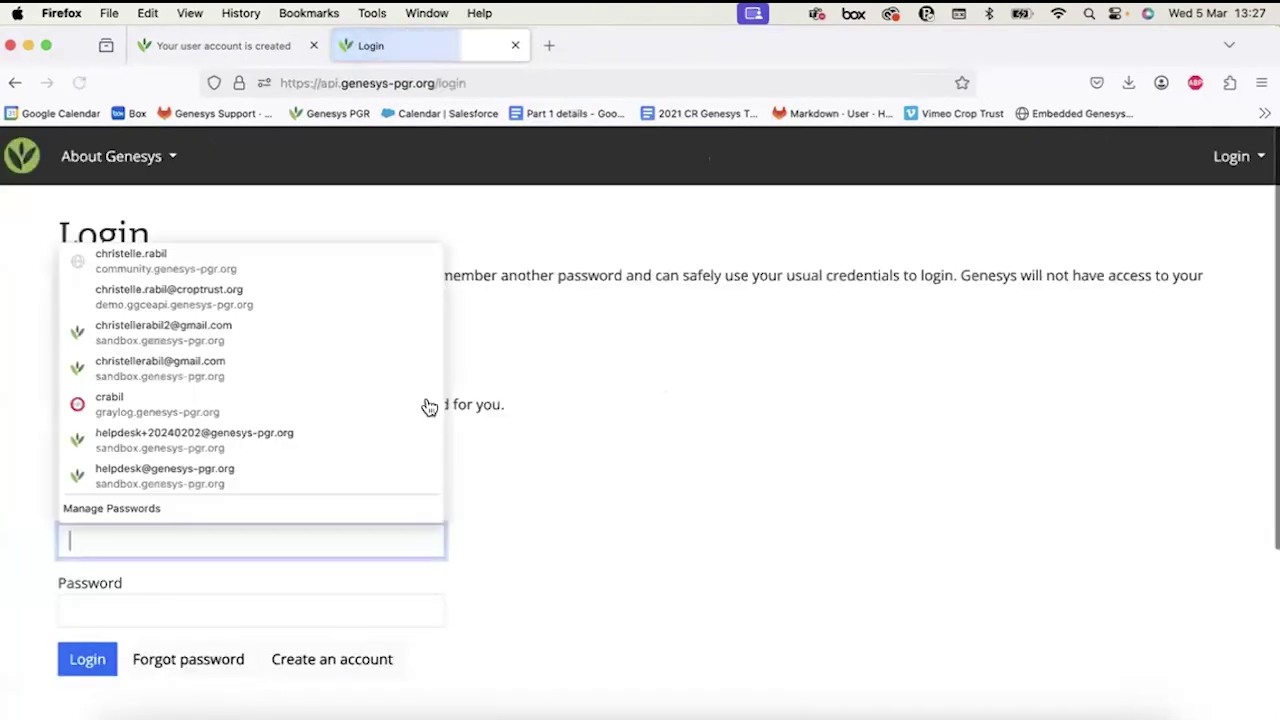
# Log in with the new account's e-mail and password, dismiss Firefox's save prompt, and check the account menu.
pyautogui.click(75, 527)
pyautogui.click(75, 527)
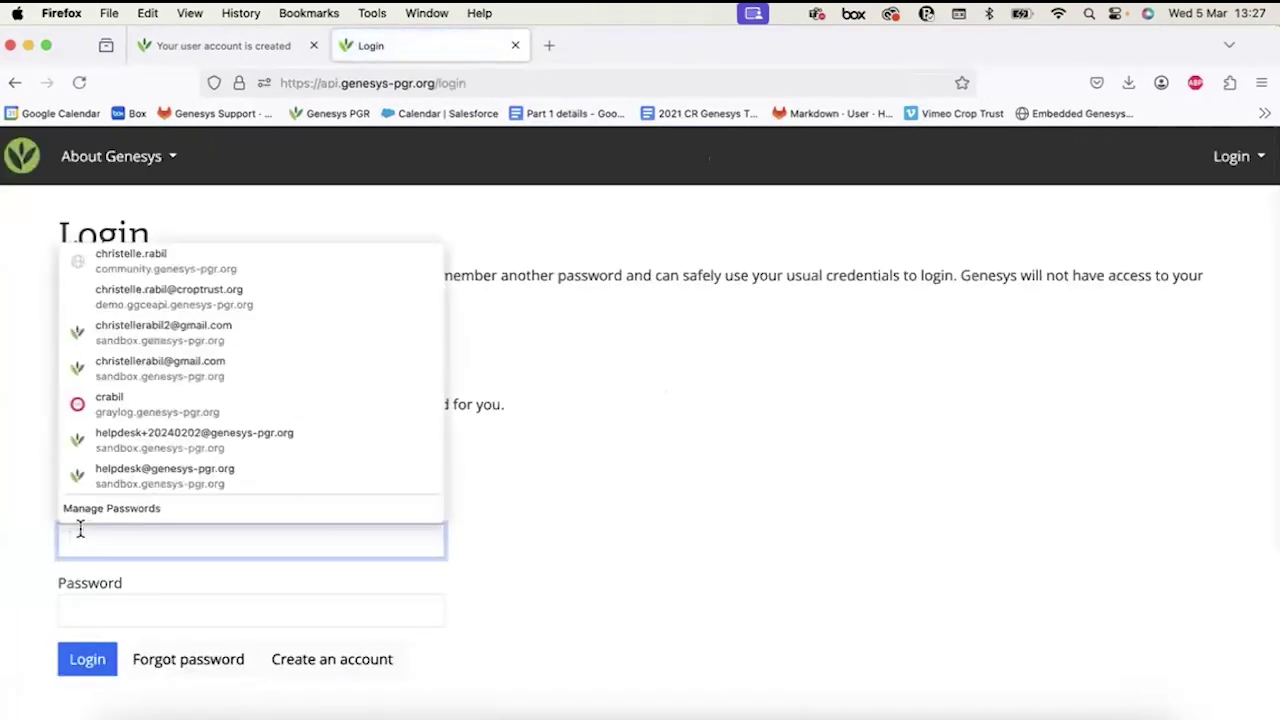
pyautogui.press('super+v')
pyautogui.click(89, 600)
pyautogui.press('super+v')
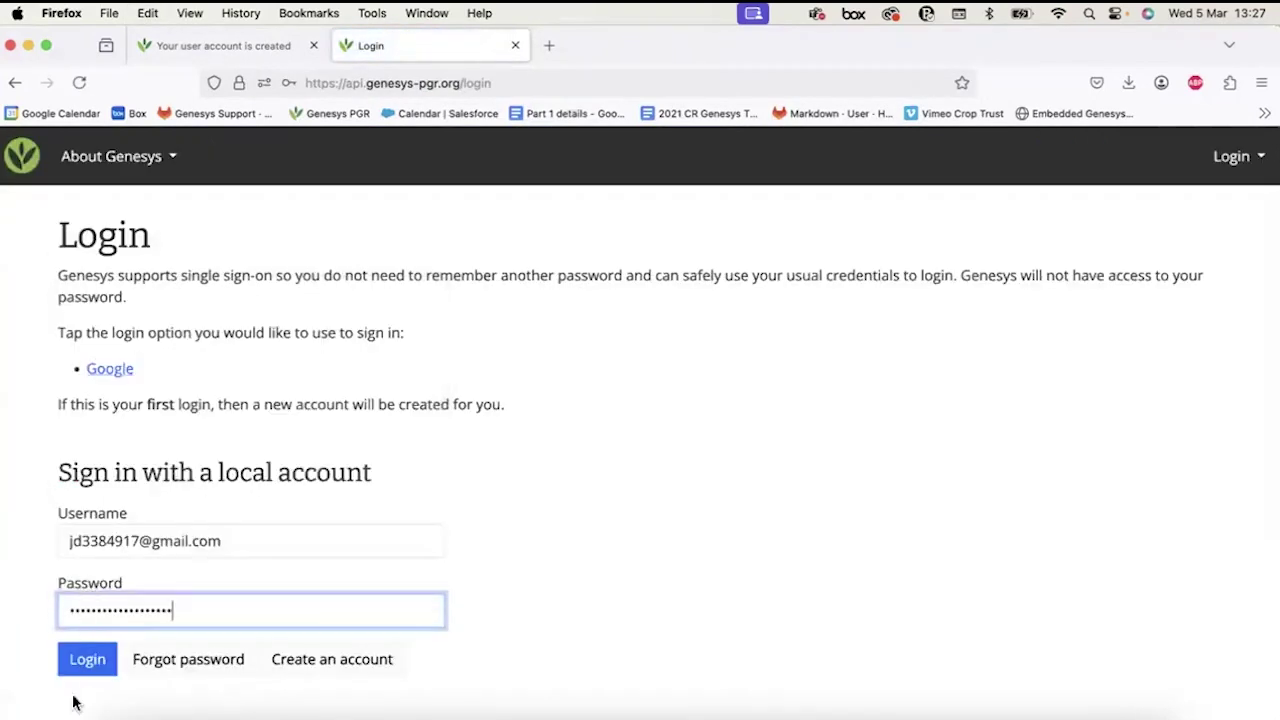
pyautogui.click(76, 664)
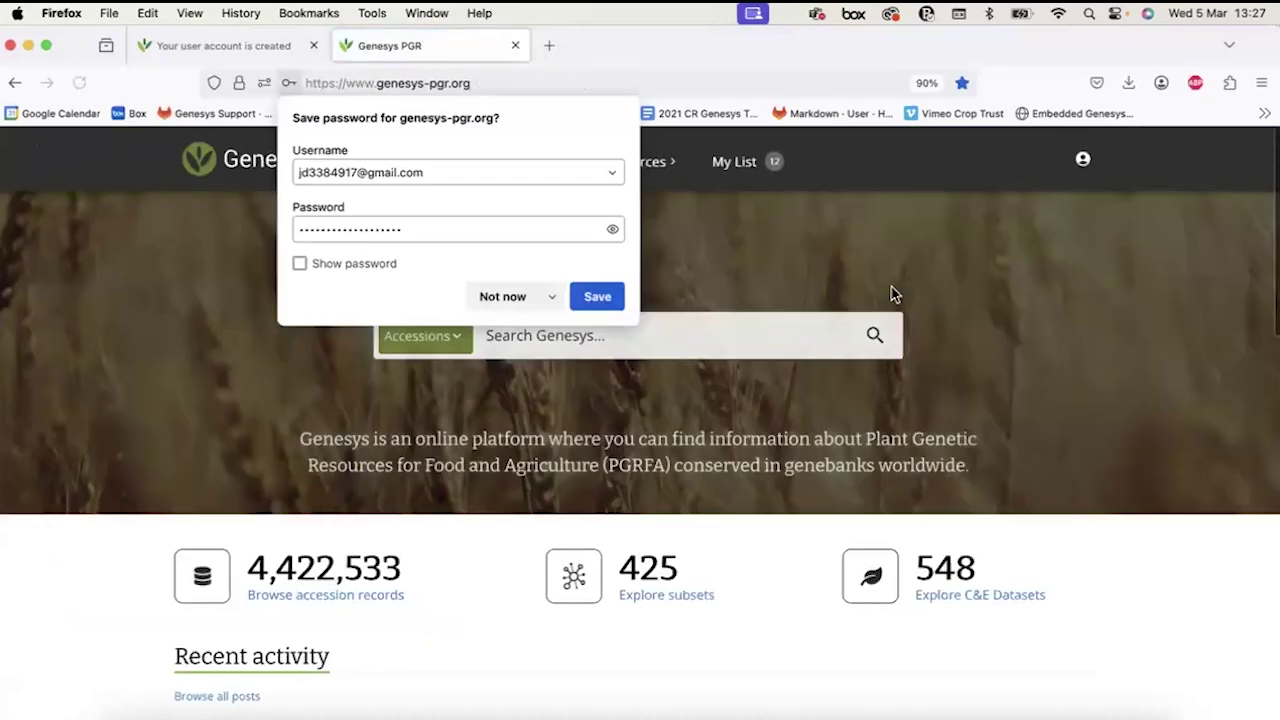
pyautogui.click(1069, 197)
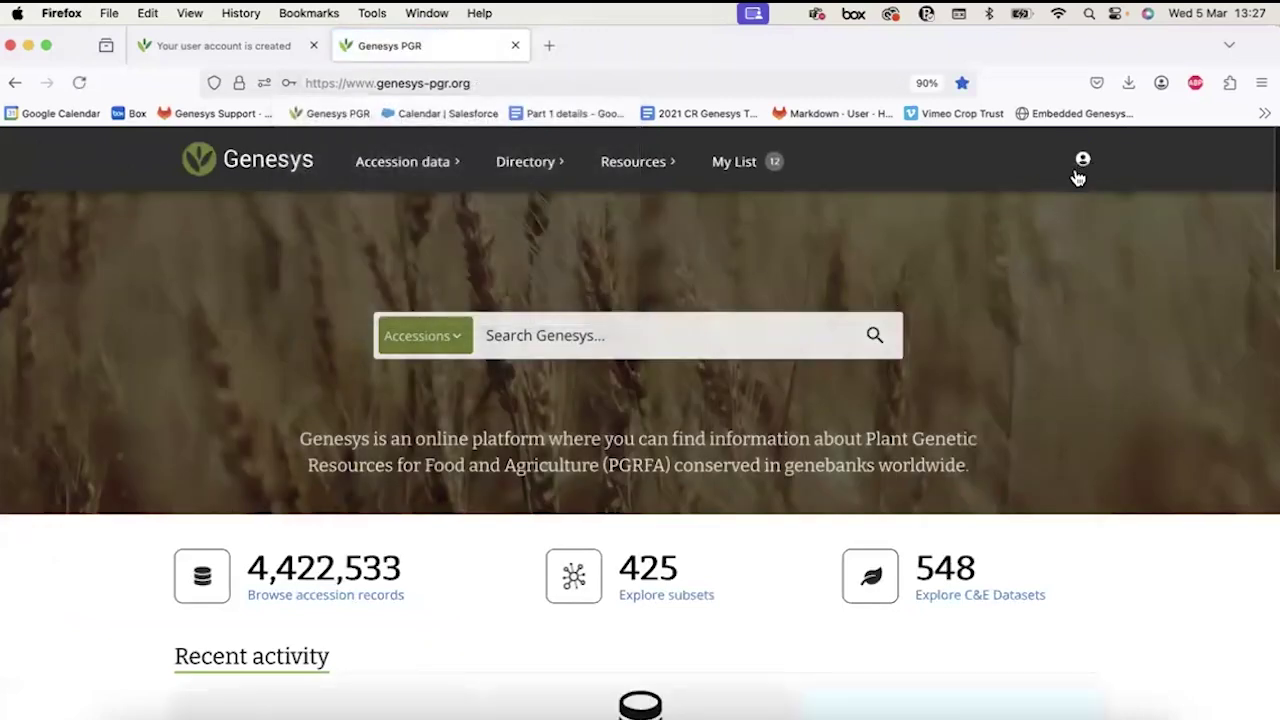
pyautogui.click(1082, 160)
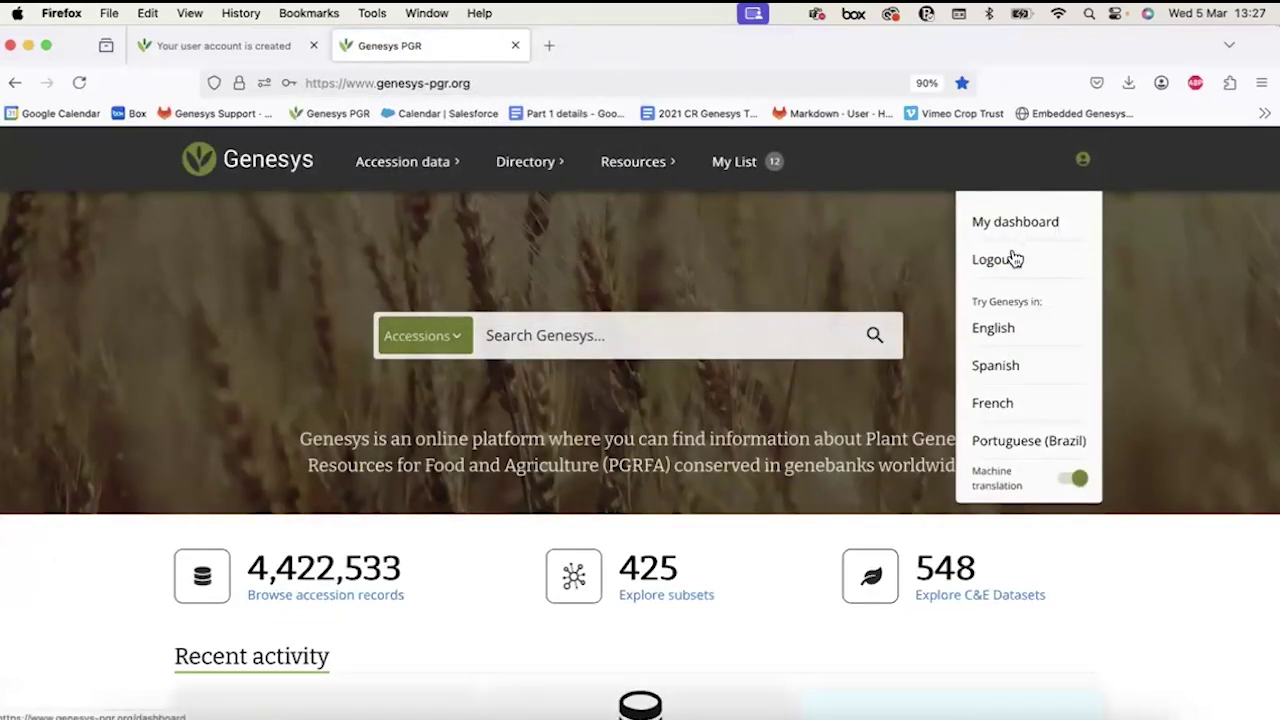
pyautogui.click(1084, 164)
# Go to My dashboard and view the account's profile details.
pyautogui.click(1088, 170)
pyautogui.click(1022, 231)
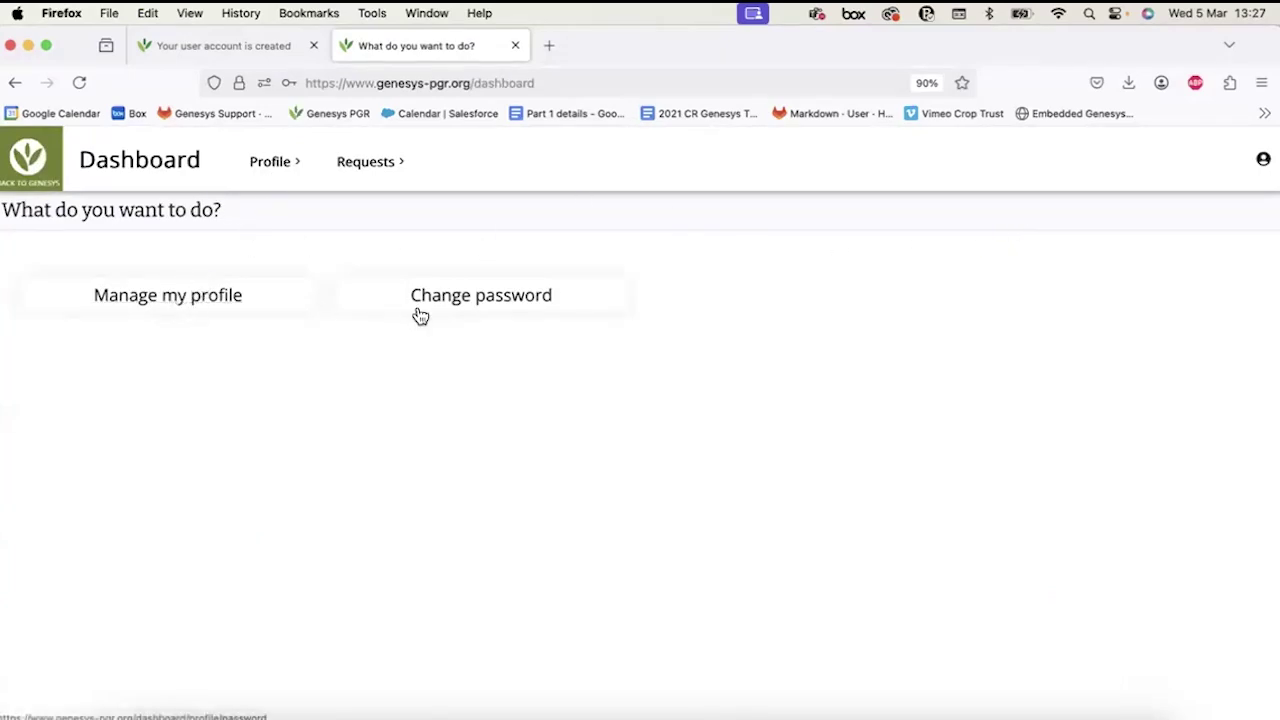
pyautogui.click(200, 303)
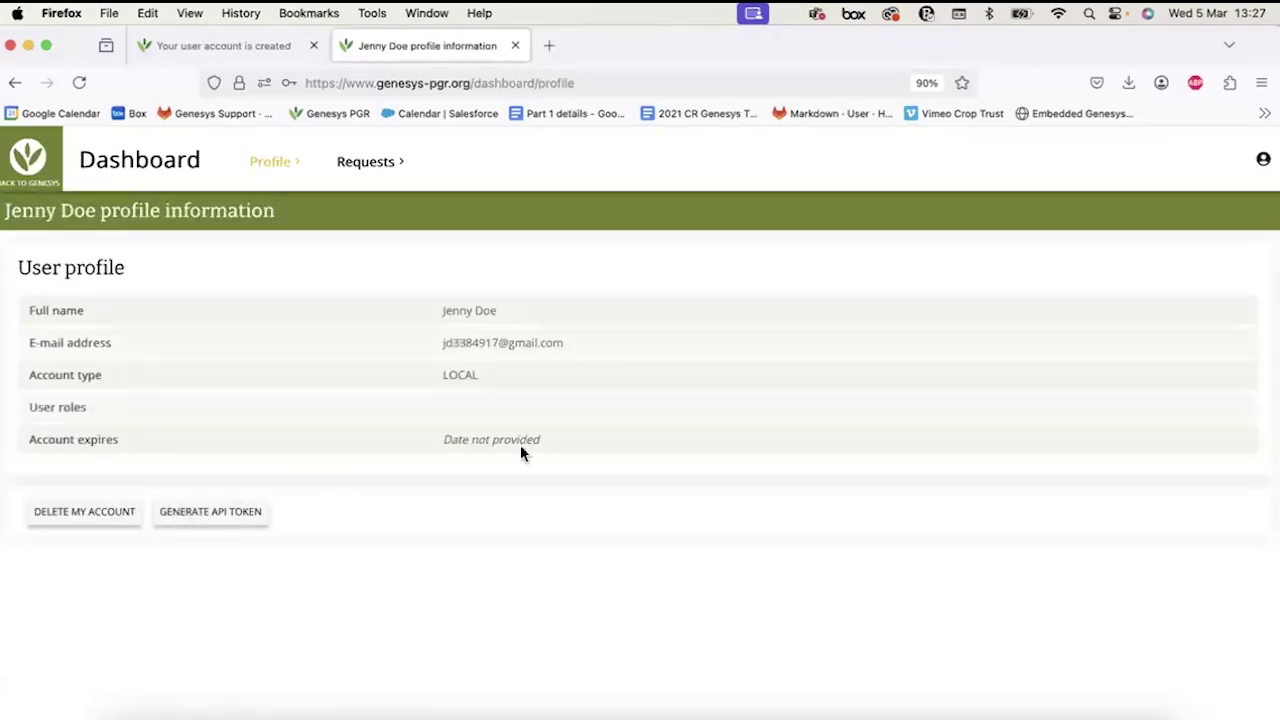
pyautogui.tripleClick(460, 343)
pyautogui.doubleClick(485, 311)
pyautogui.click(403, 314)
# Return to the dashboard and open My requests for material, which lists 0 requests.
pyautogui.click(47, 151)
pyautogui.click(1086, 155)
pyautogui.click(1023, 240)
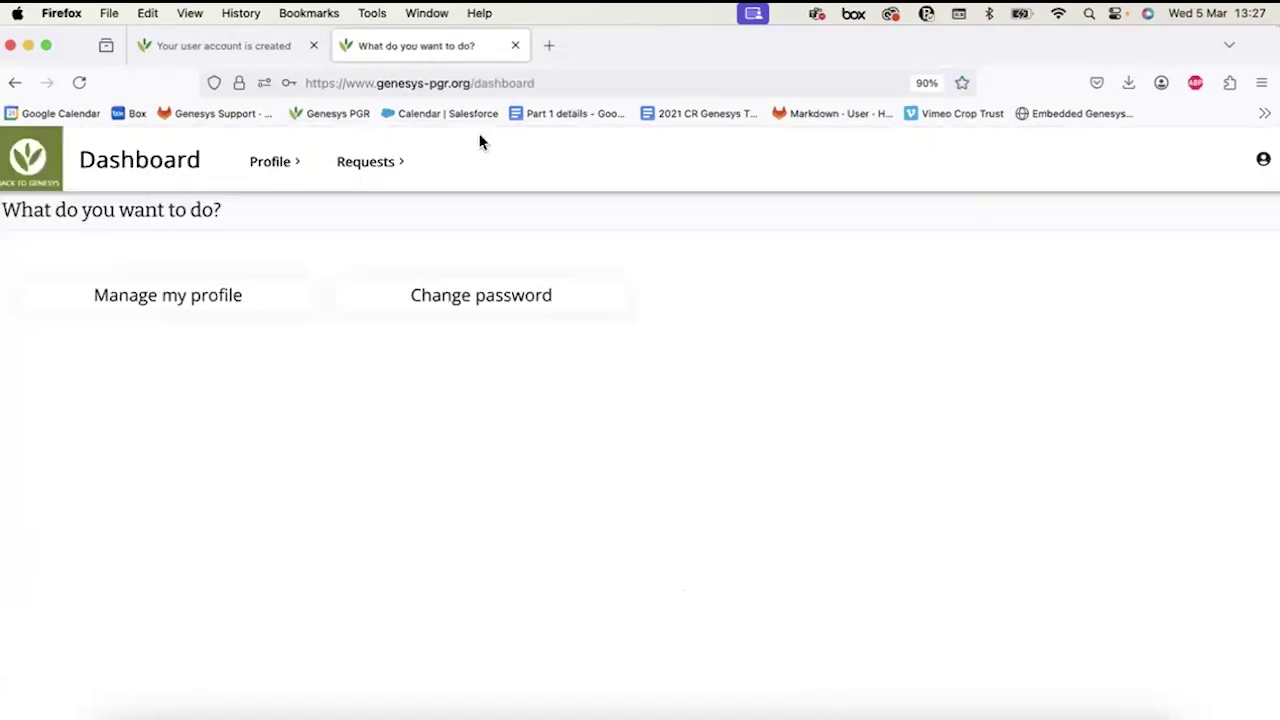
pyautogui.click(359, 173)
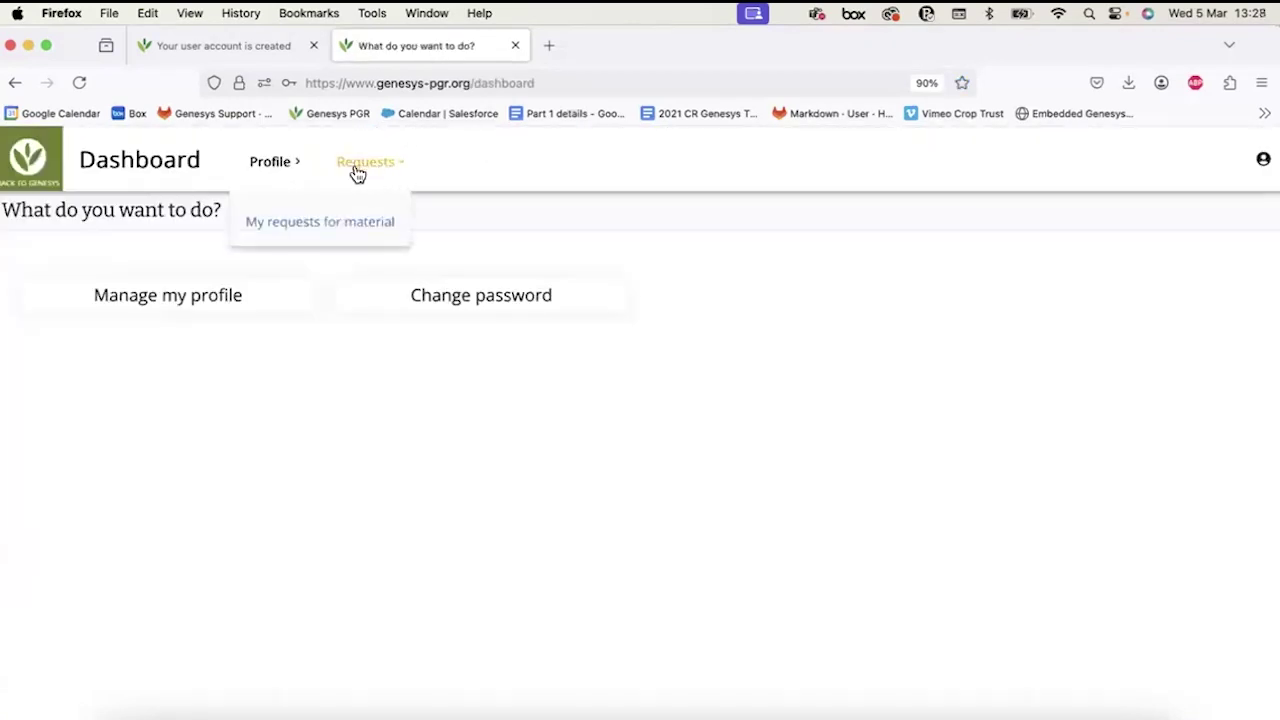
pyautogui.click(295, 229)
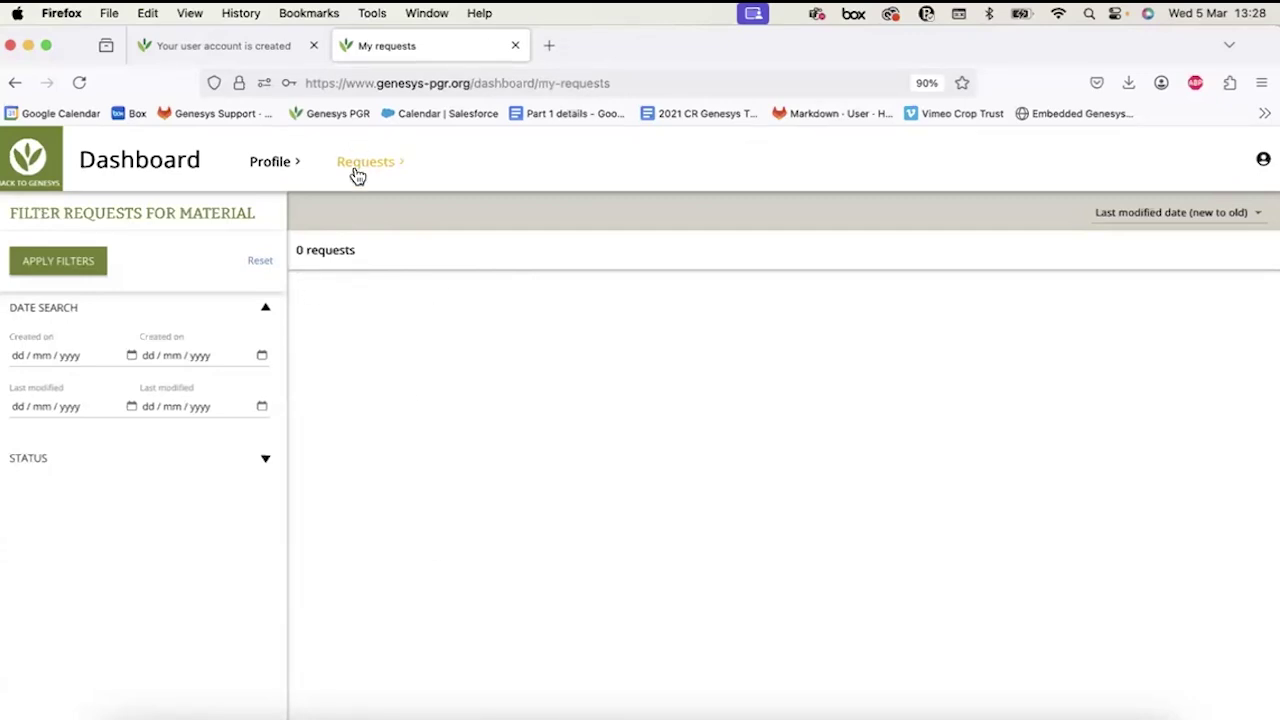
# Go back home and open the account menu offering English, Spanish, French and Portuguese (Brazil).
pyautogui.click(52, 166)
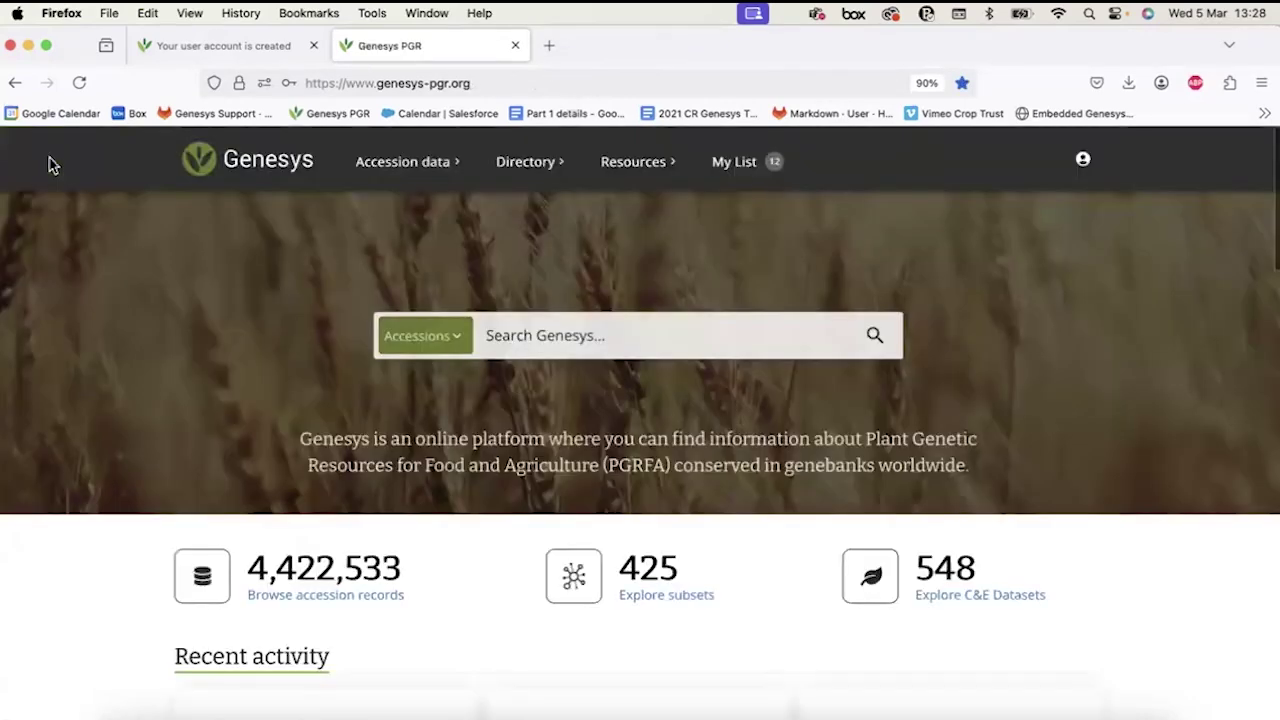
pyautogui.click(1083, 159)
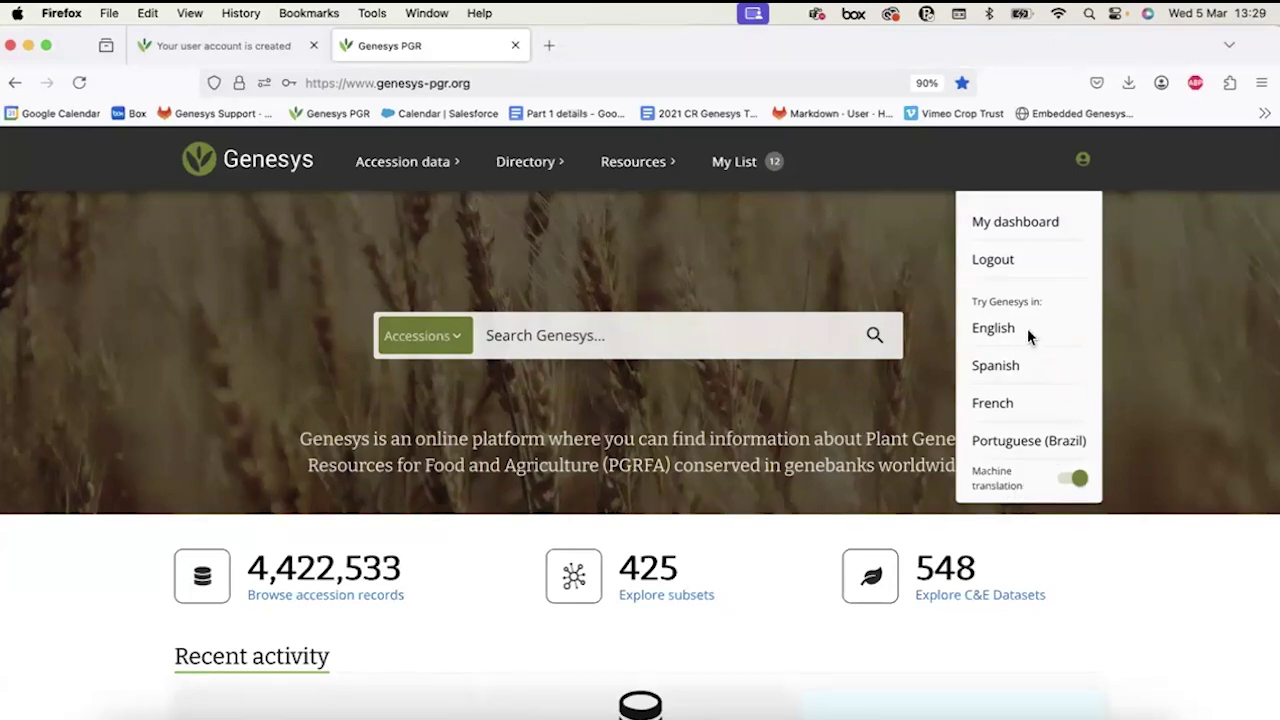
pyautogui.click(1077, 482)
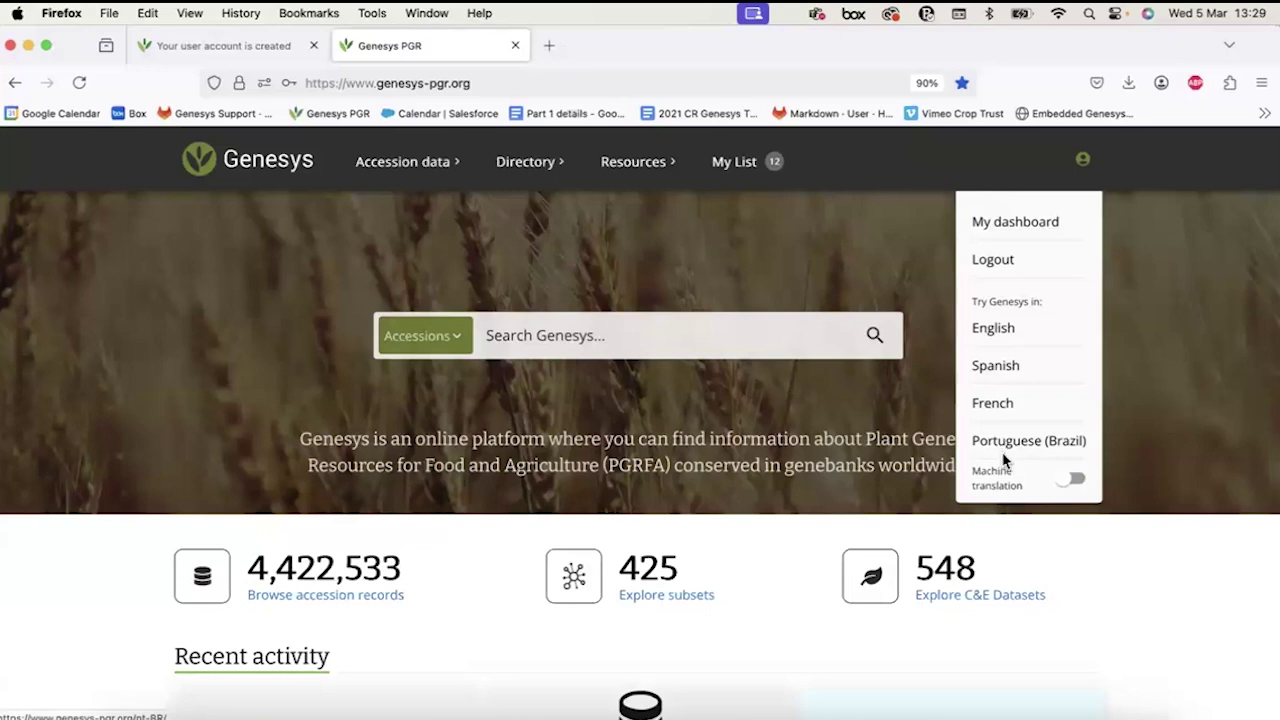
pyautogui.click(1069, 488)
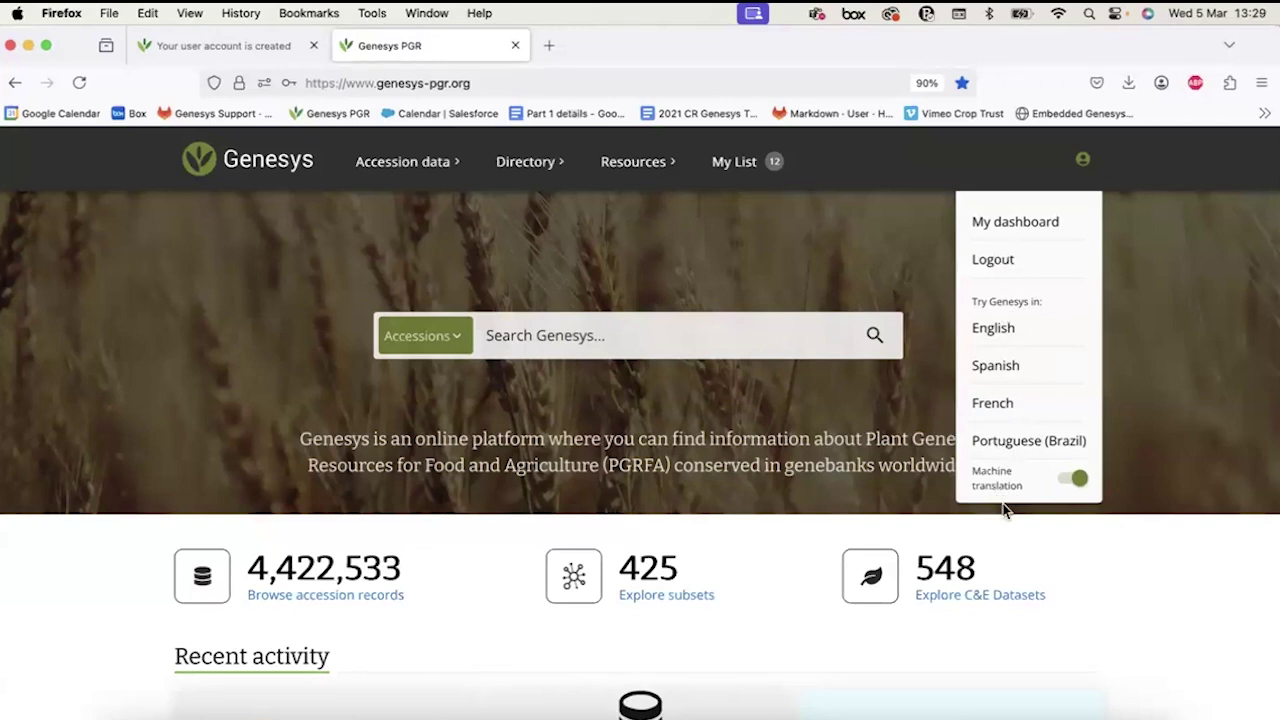
pyautogui.click(1083, 160)
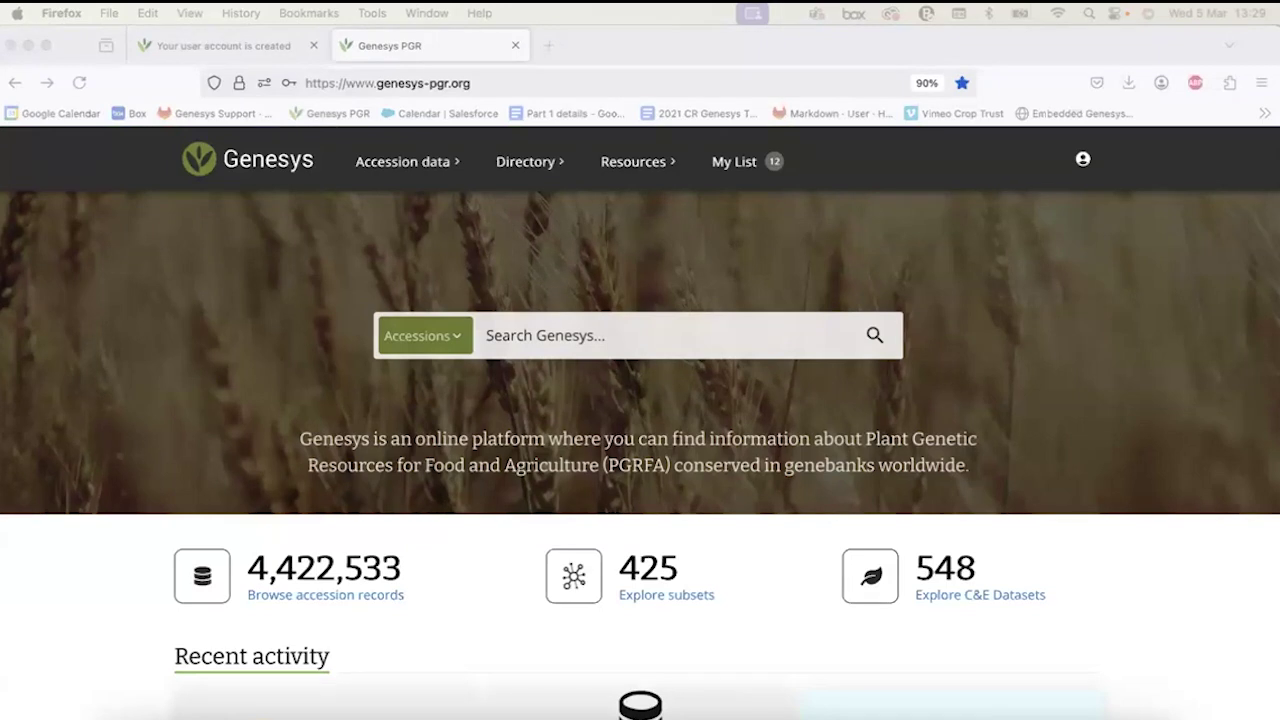
pyautogui.click(1082, 160)
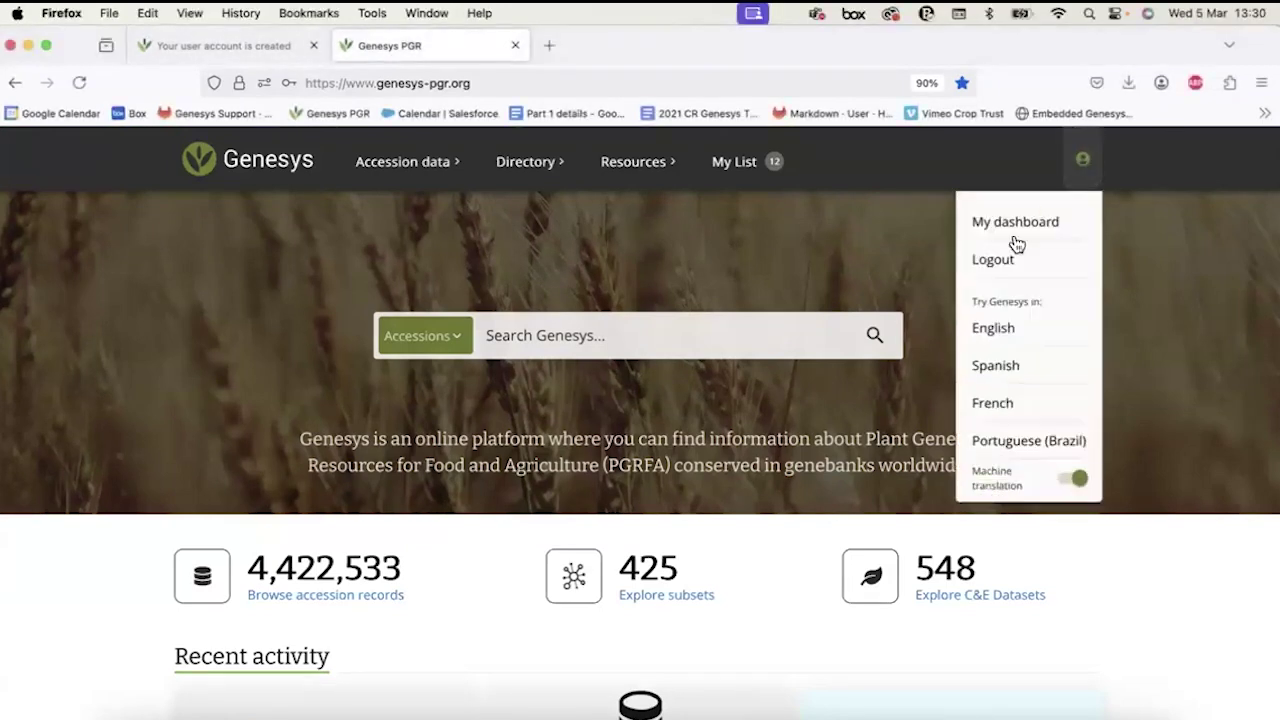
# Switch the site to Spanish, declining Firefox's offer to translate the page.
pyautogui.click(1000, 367)
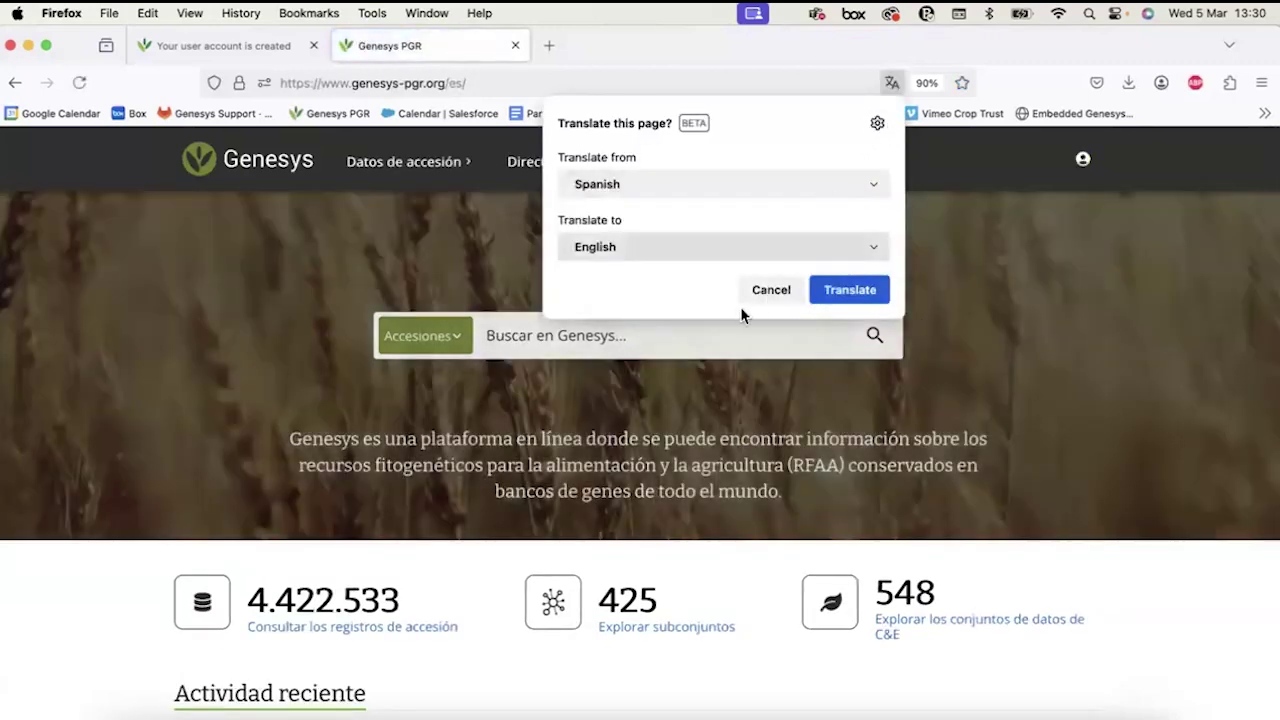
pyautogui.click(762, 294)
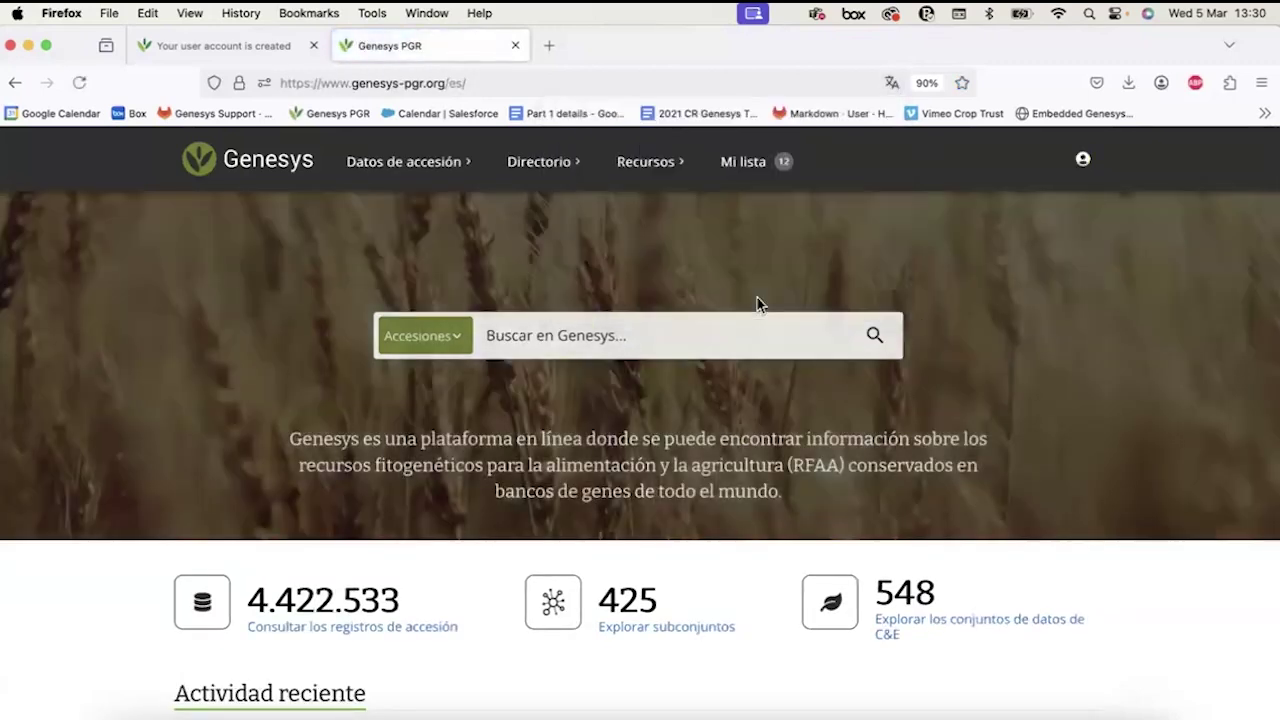
pyautogui.click(895, 80)
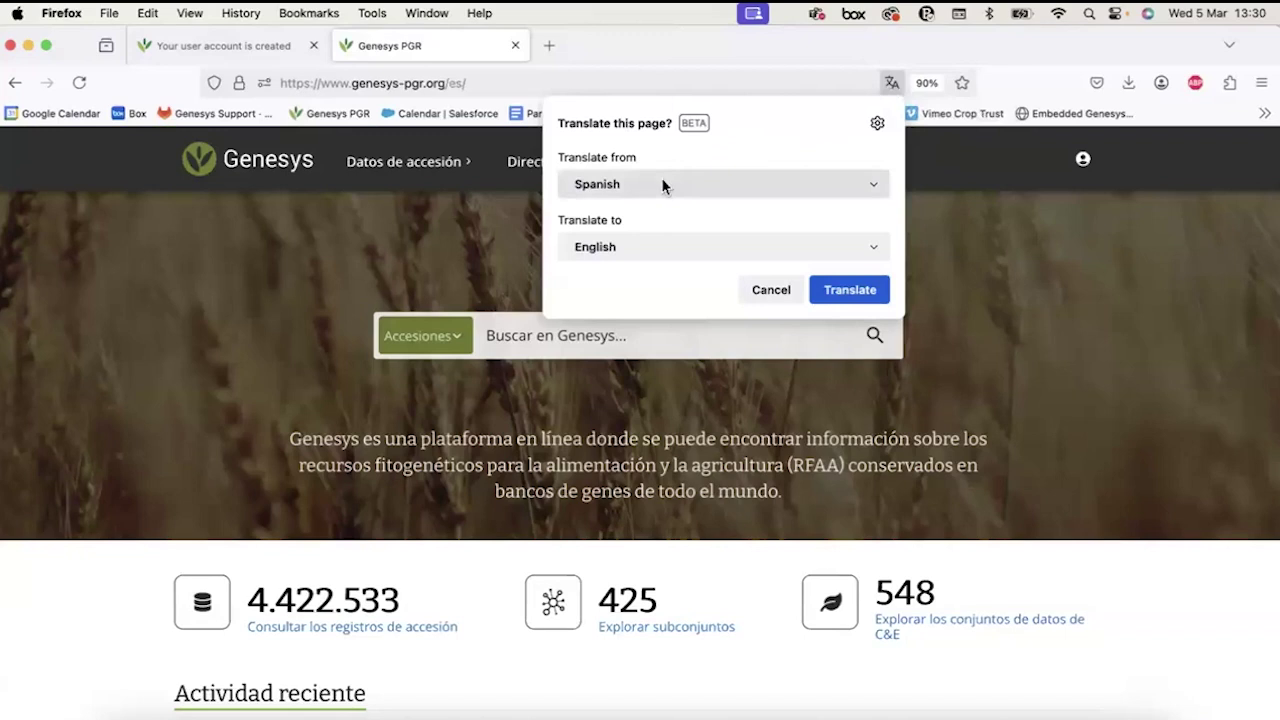
pyautogui.click(889, 80)
pyautogui.click(1080, 165)
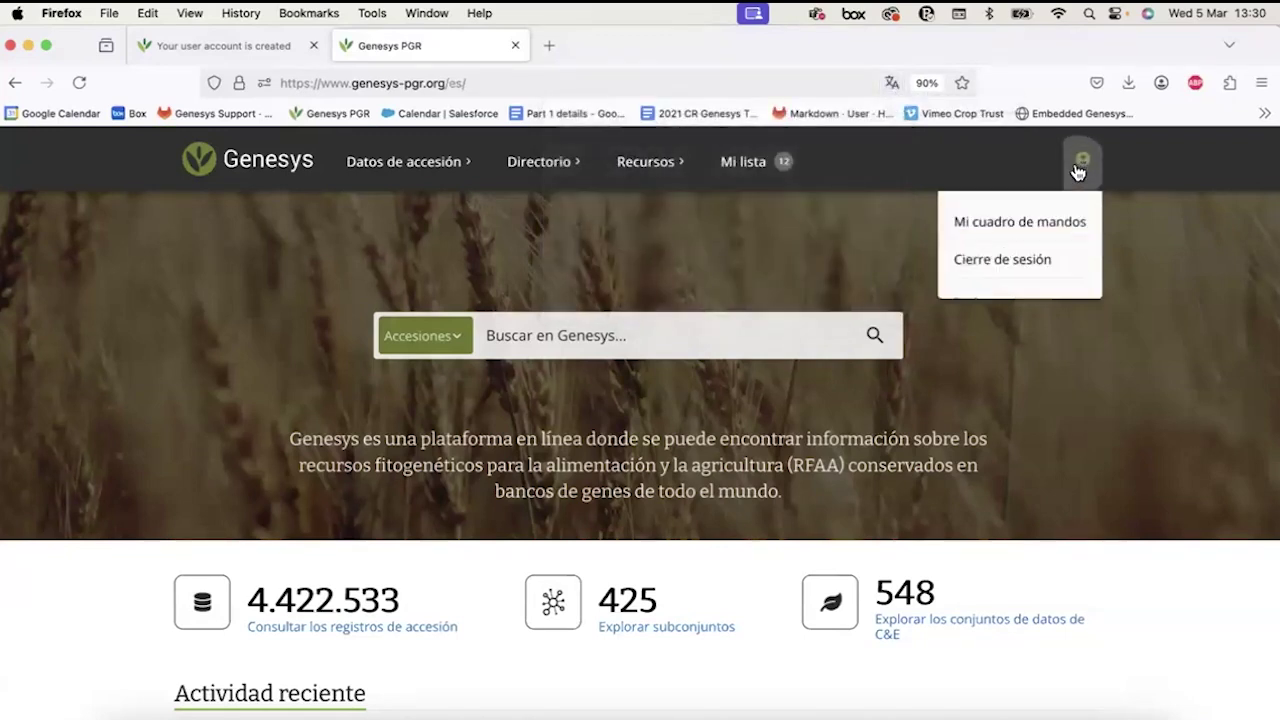
# Try Firefox's English machine translation of the Spanish page, then restore the original.
pyautogui.click(892, 83)
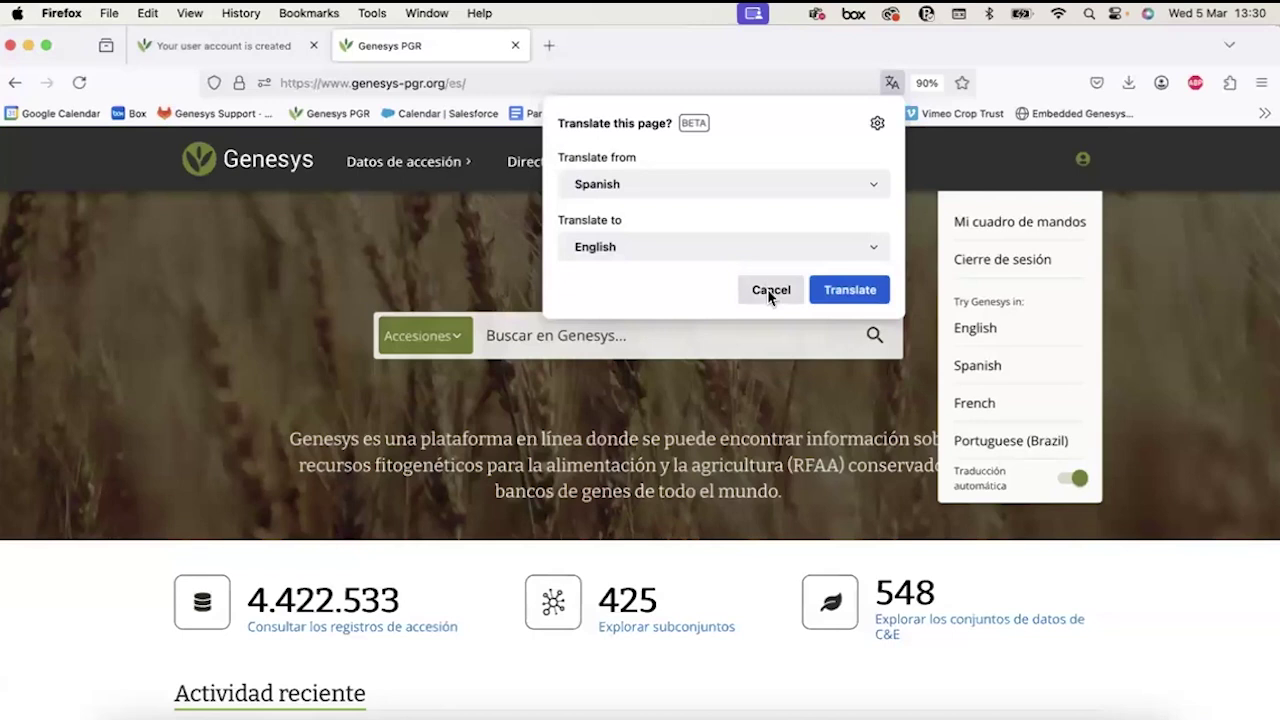
pyautogui.click(767, 289)
pyautogui.click(892, 83)
pyautogui.click(850, 289)
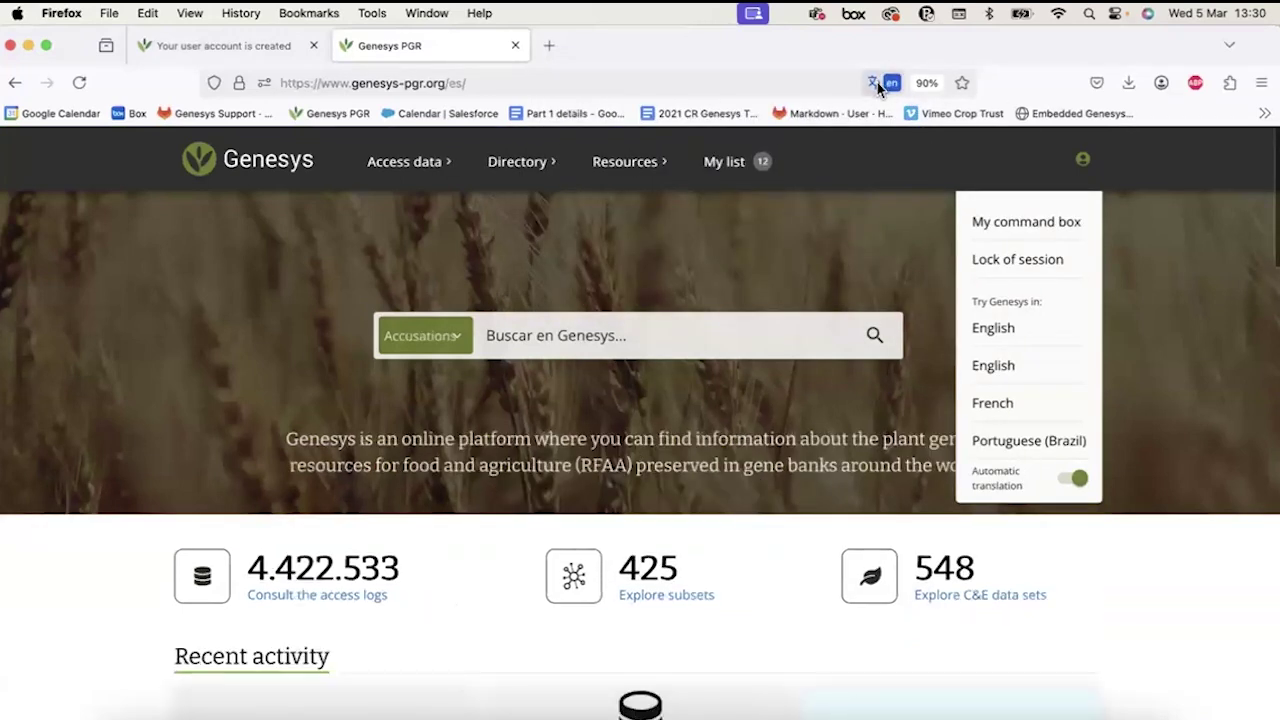
pyautogui.click(874, 83)
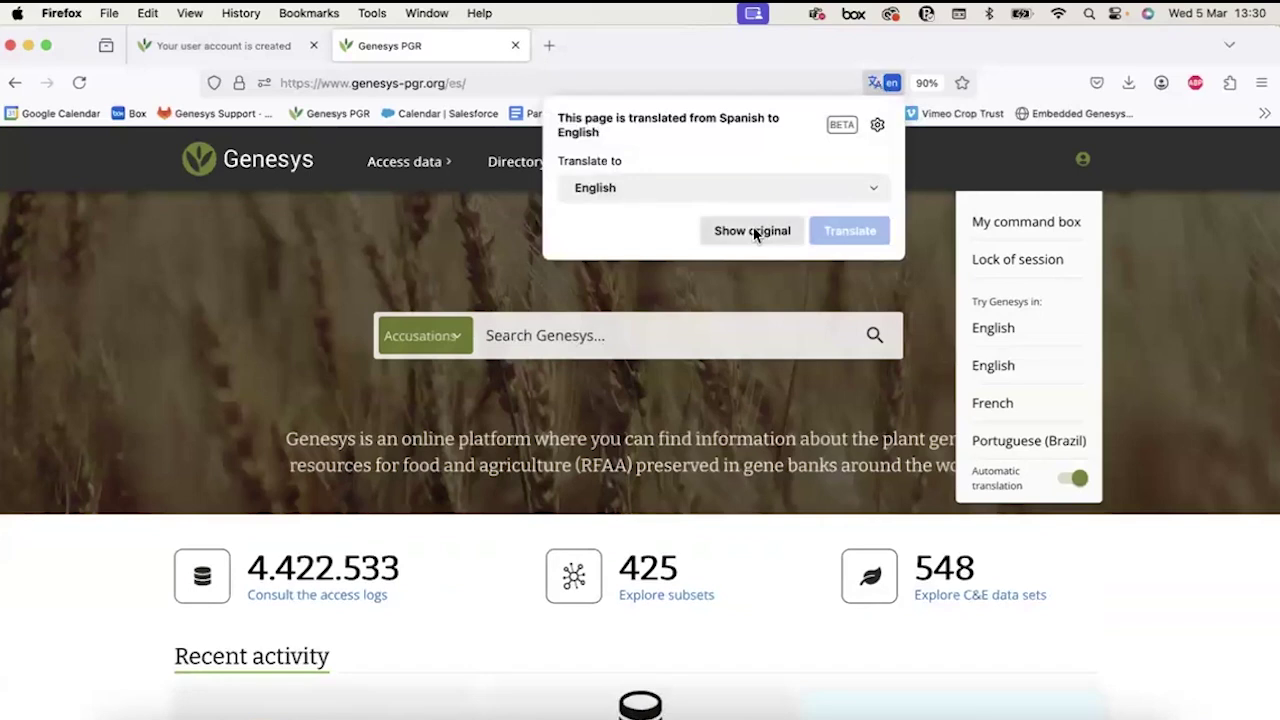
pyautogui.click(753, 231)
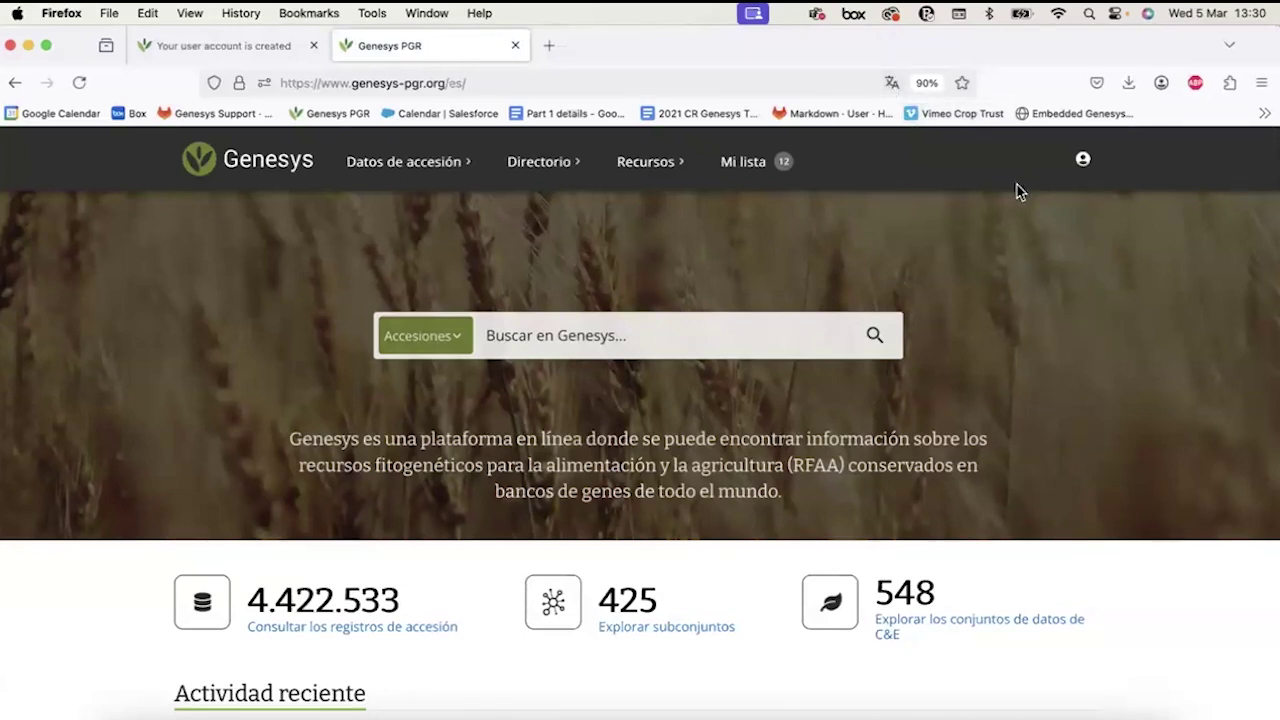
# Go to the Subconjuntos y colecciones básicas page from the accession data menu.
pyautogui.scroll(-2, 505, 408)
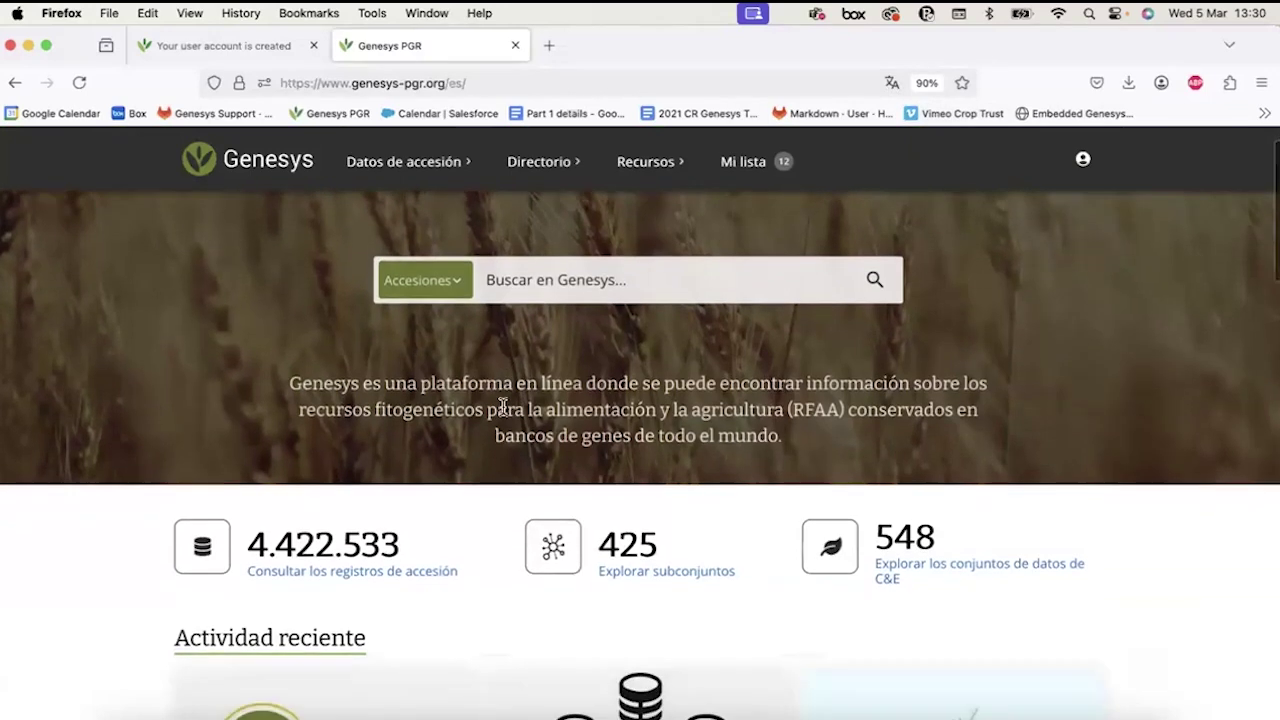
pyautogui.scroll(-5, 502, 405)
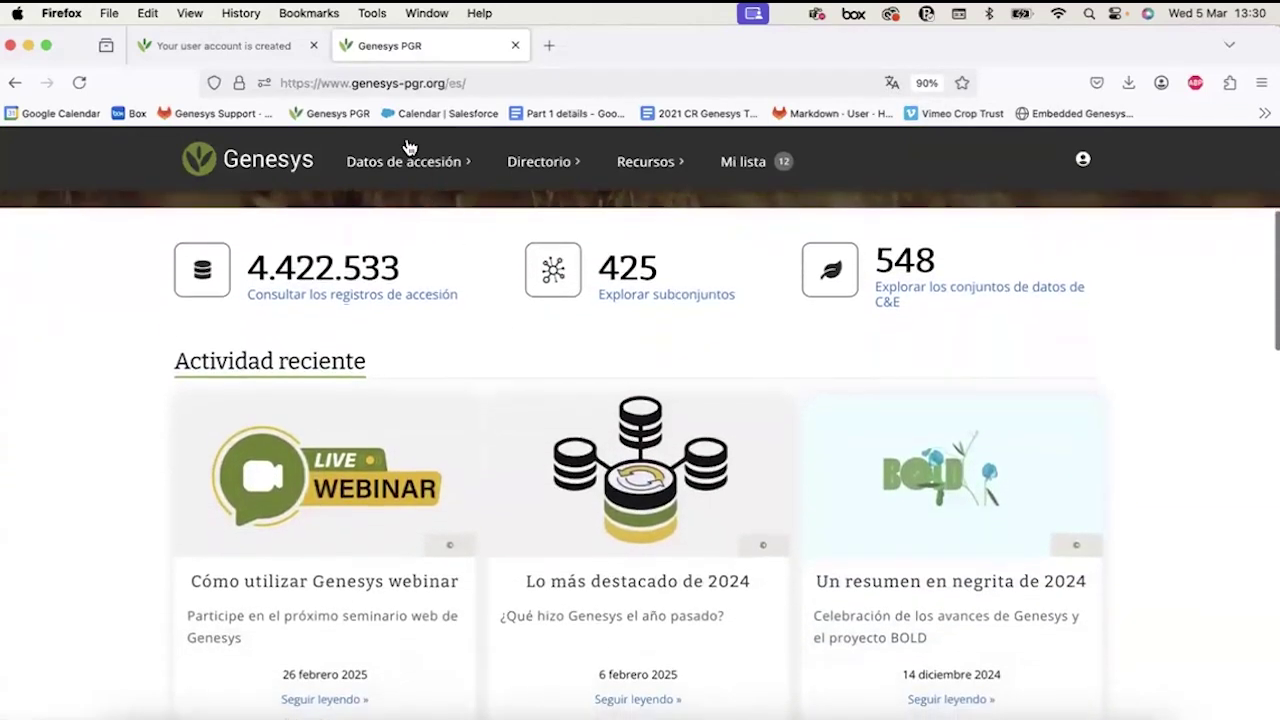
pyautogui.click(388, 162)
pyautogui.click(233, 262)
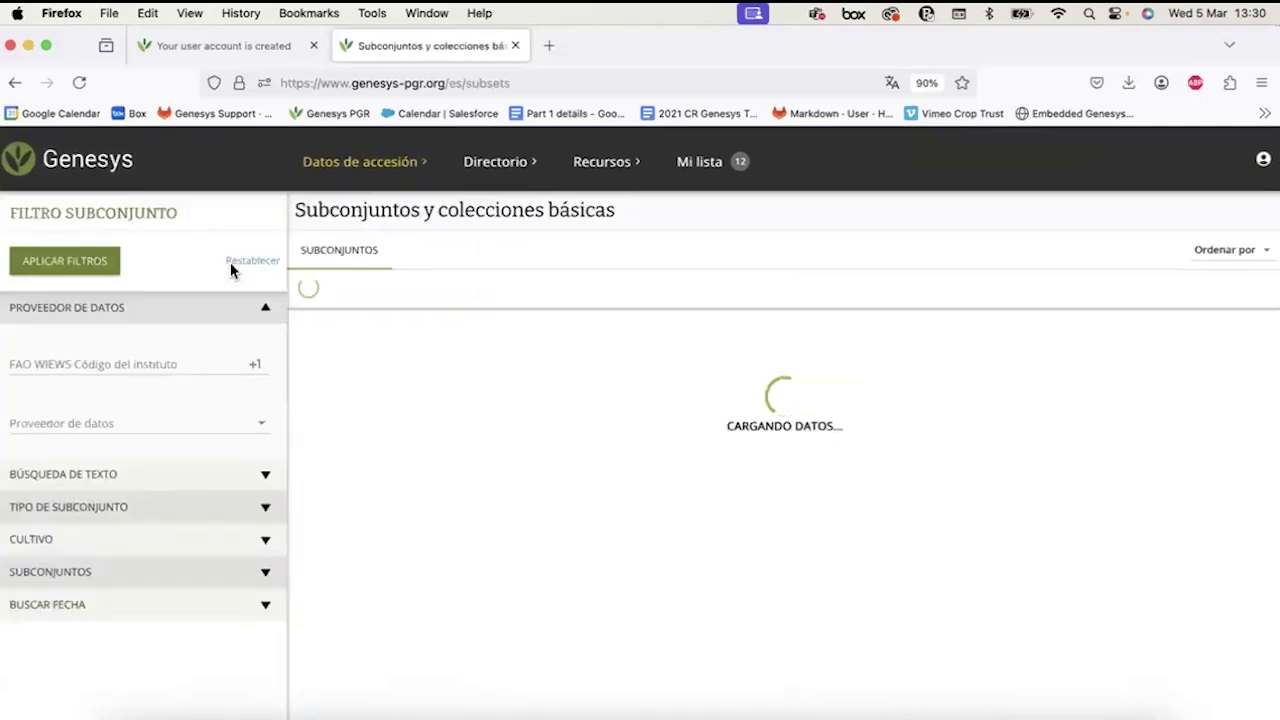
# Find the CIAT cassava subset and show its description in the original English.
pyautogui.scroll(-3, 505, 470)
pyautogui.scroll(-1, 507, 479)
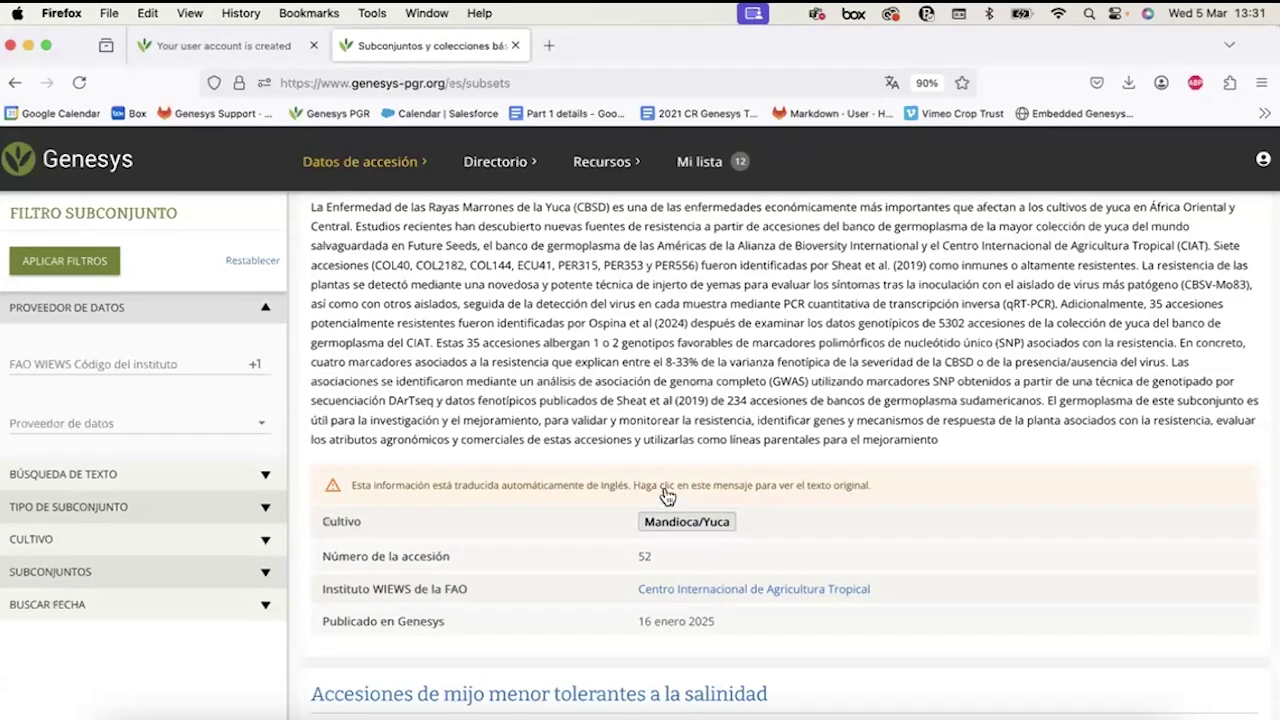
pyautogui.scroll(1, 662, 487)
pyautogui.scroll(1, 662, 487)
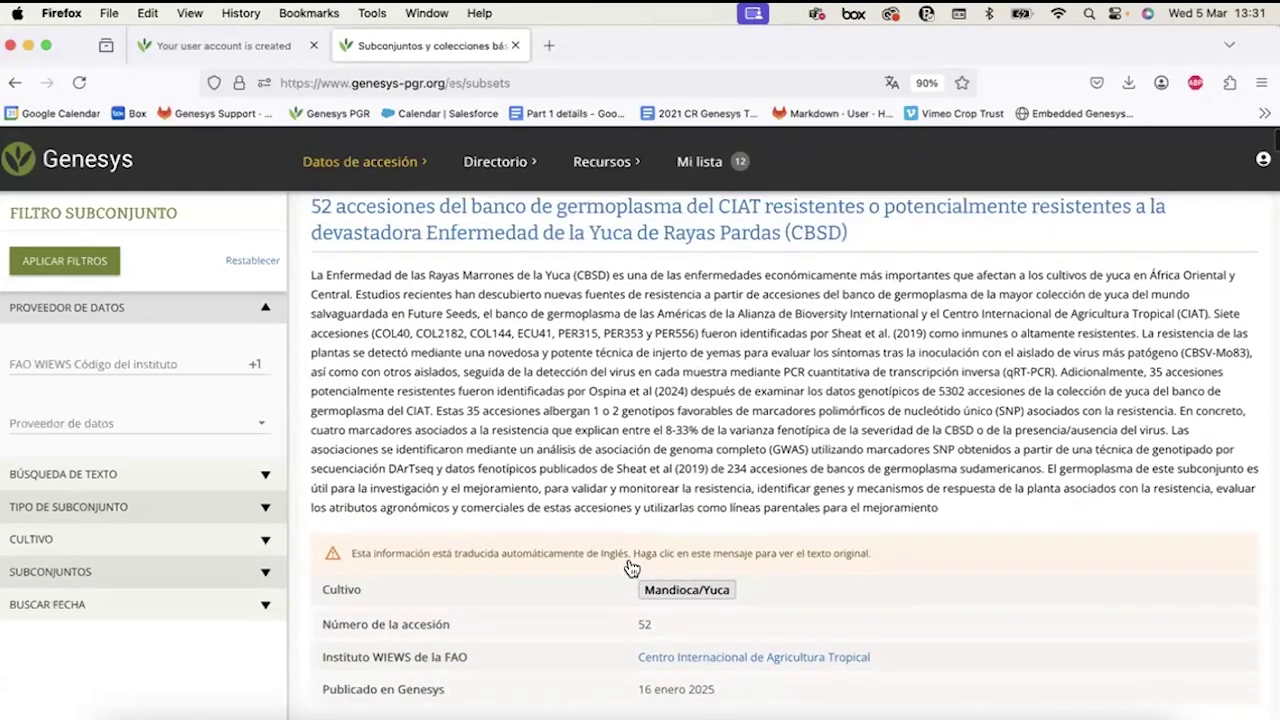
pyautogui.click(627, 559)
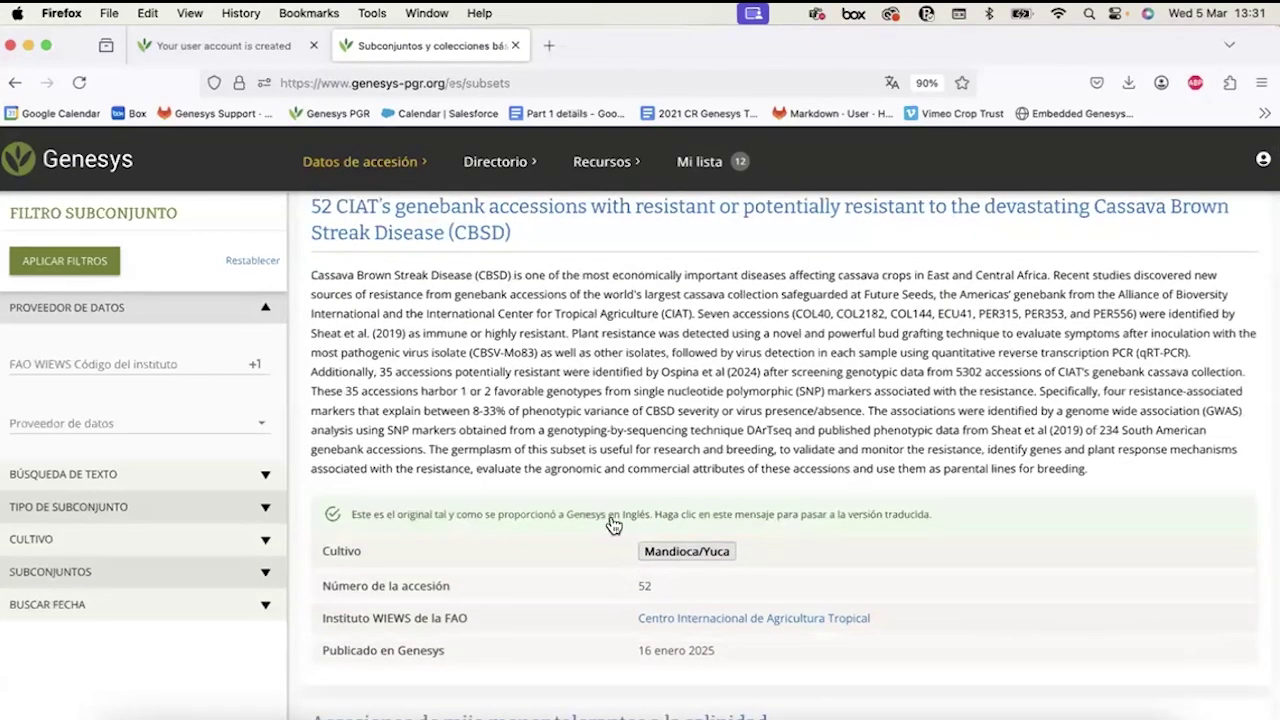
pyautogui.scroll(1, 613, 525)
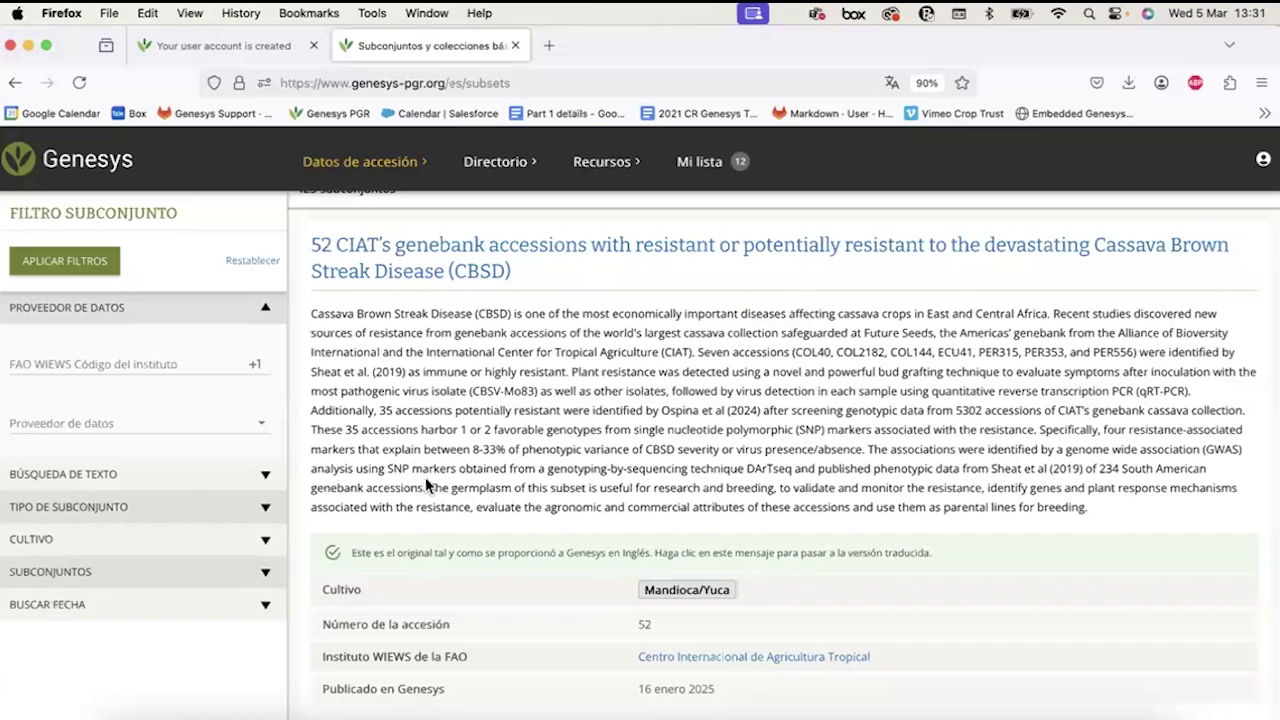
# Toggle the CIAT subset description repeatedly between Spanish translation and English original, selecting the 2024 study clause.
pyautogui.click(511, 563)
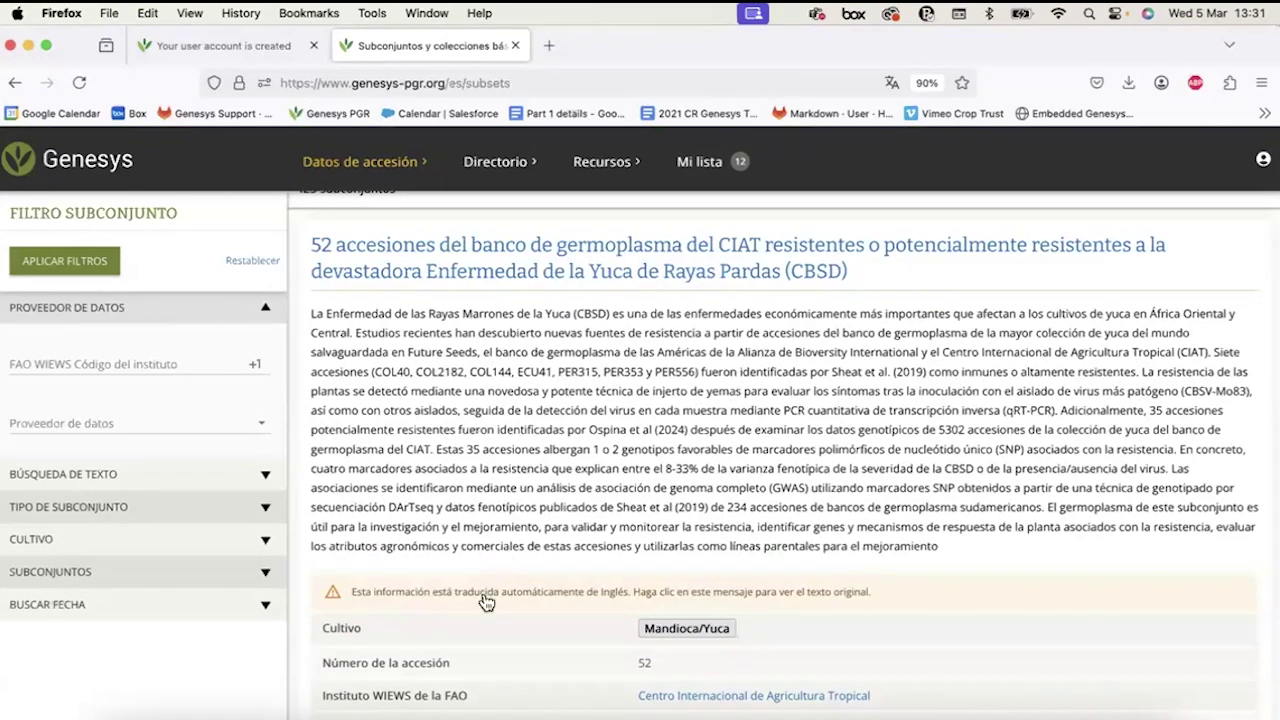
pyautogui.click(487, 598)
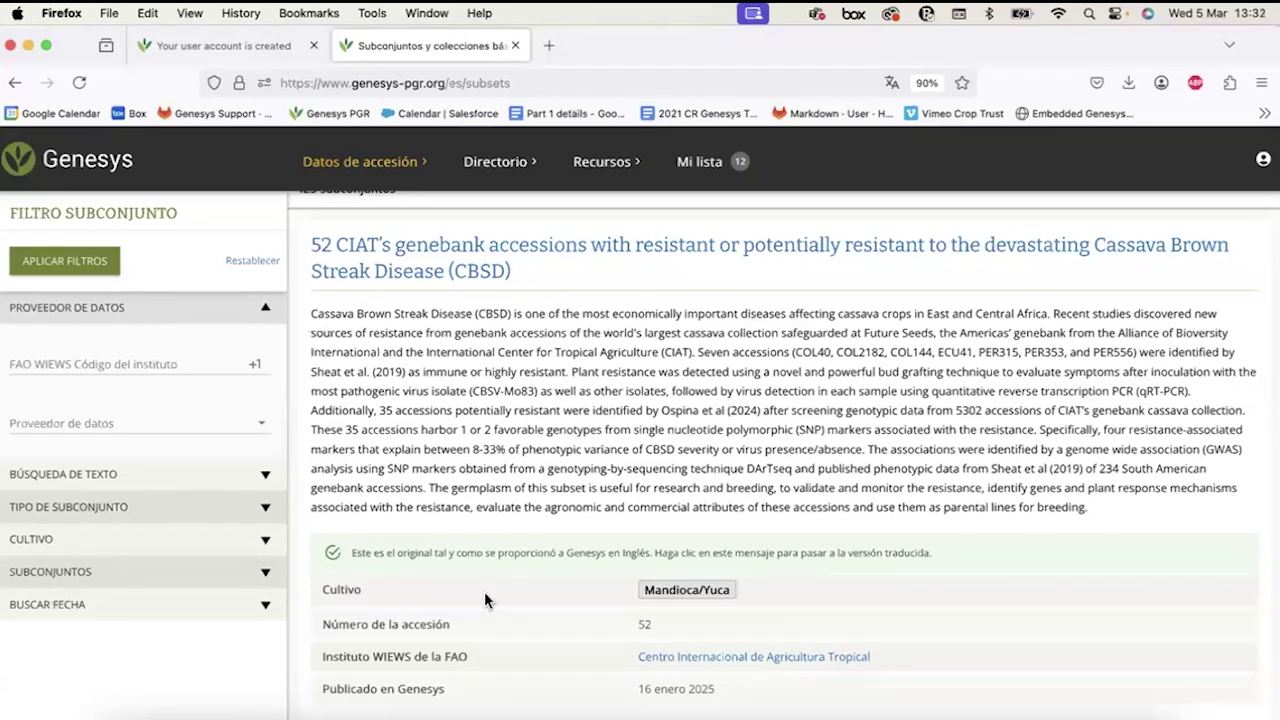
pyautogui.click(486, 556)
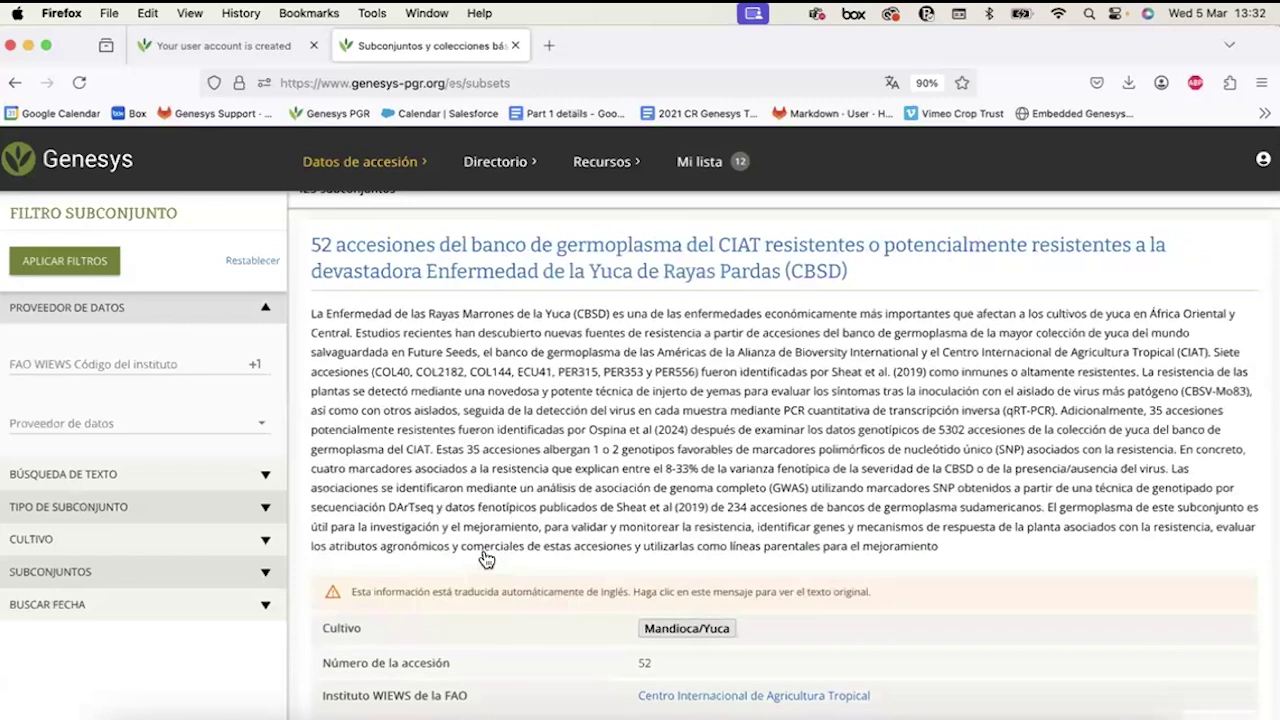
pyautogui.moveTo(456, 430); pyautogui.dragTo(720, 430)
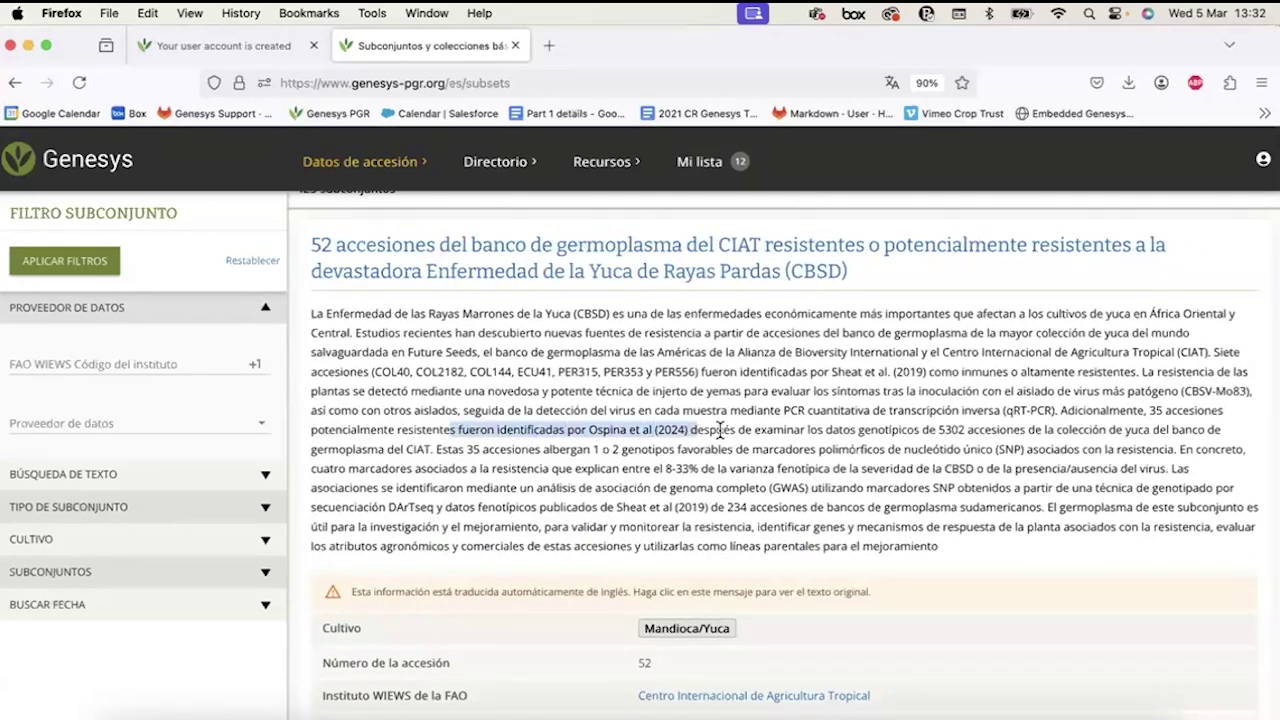
pyautogui.click(470, 590)
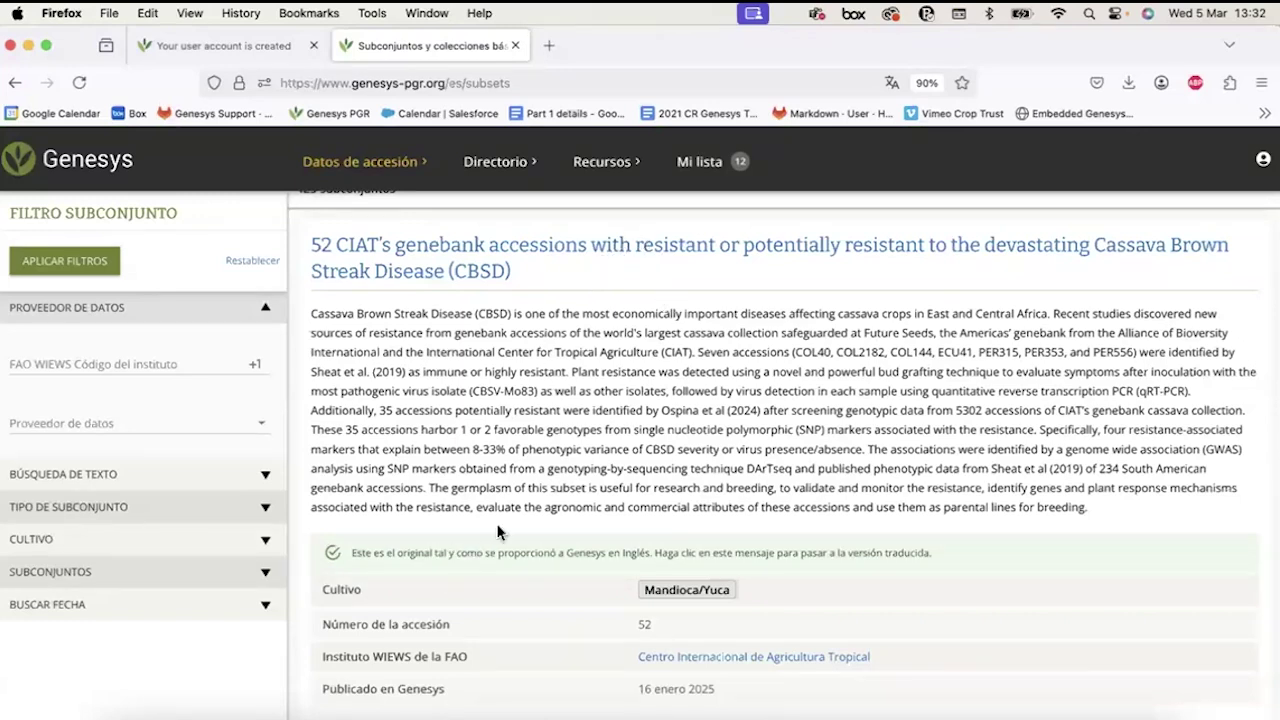
pyautogui.click(481, 566)
pyautogui.click(466, 588)
pyautogui.click(468, 557)
pyautogui.click(464, 582)
pyautogui.scroll(-3, 631, 452)
pyautogui.scroll(5, 1200, 237)
# Switch the site to French, then change the URL language code to es to reload in Spanish.
pyautogui.click(1263, 159)
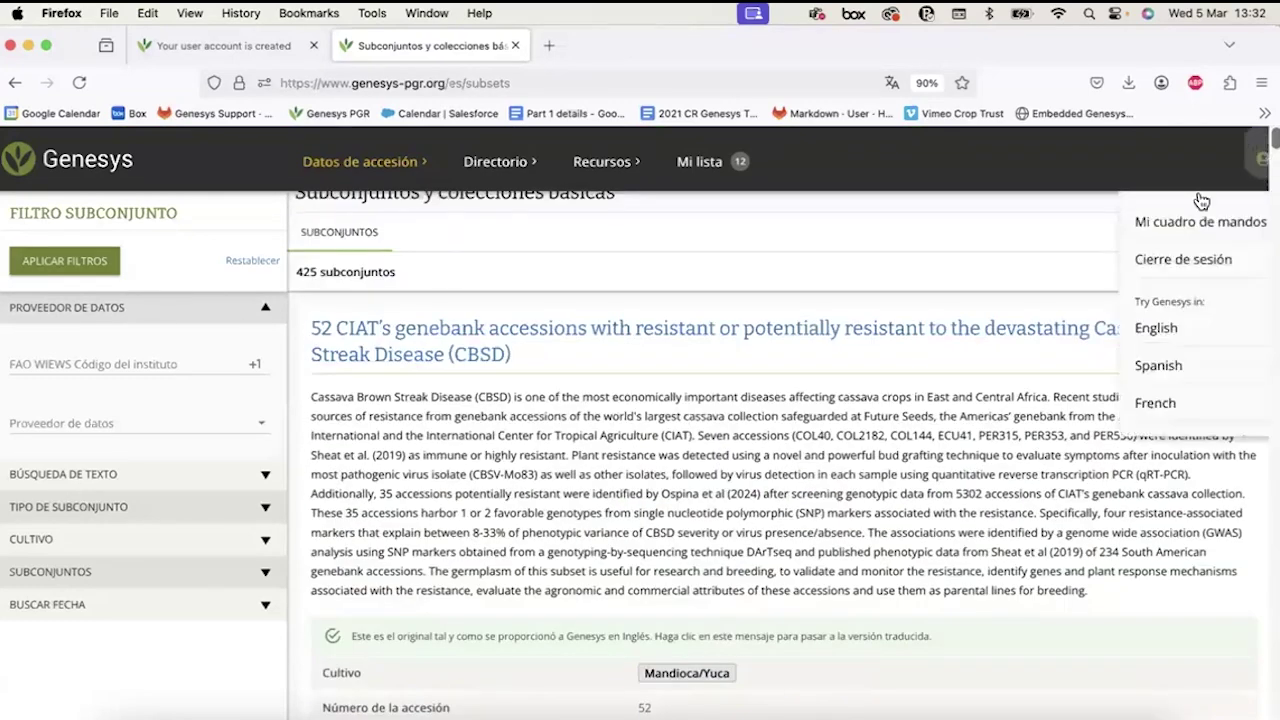
pyautogui.click(1158, 404)
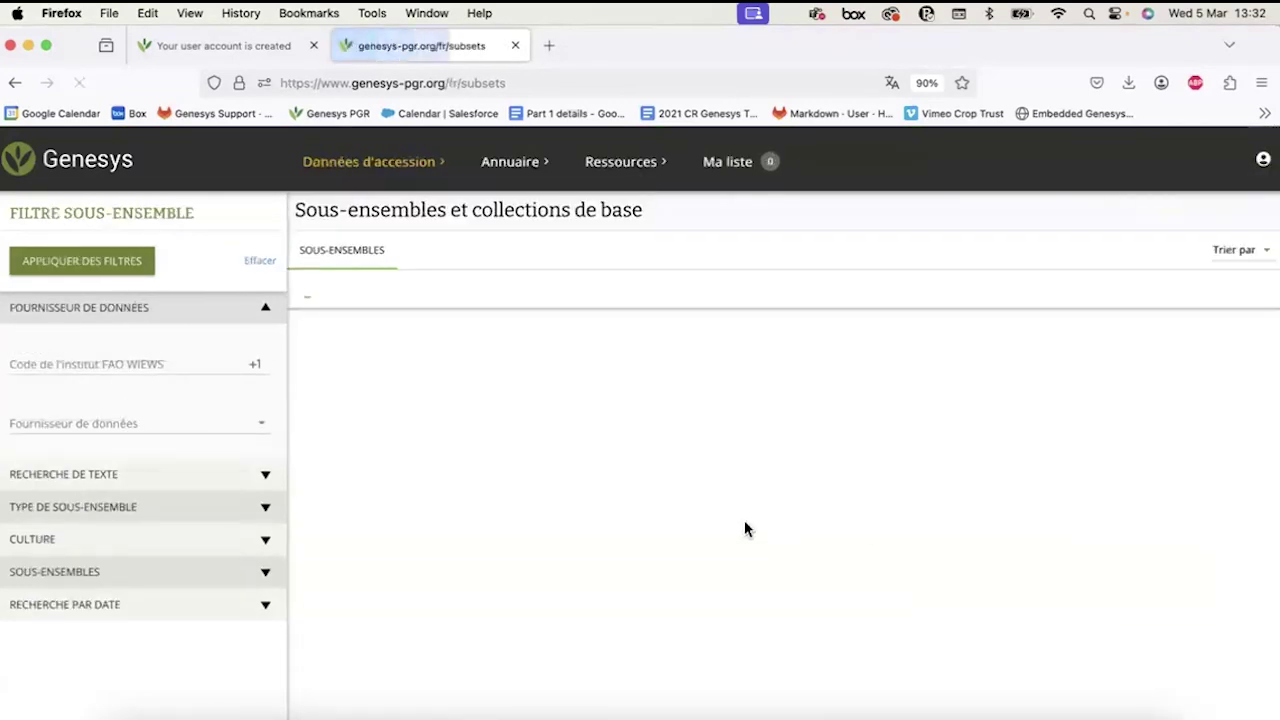
pyautogui.click(451, 83)
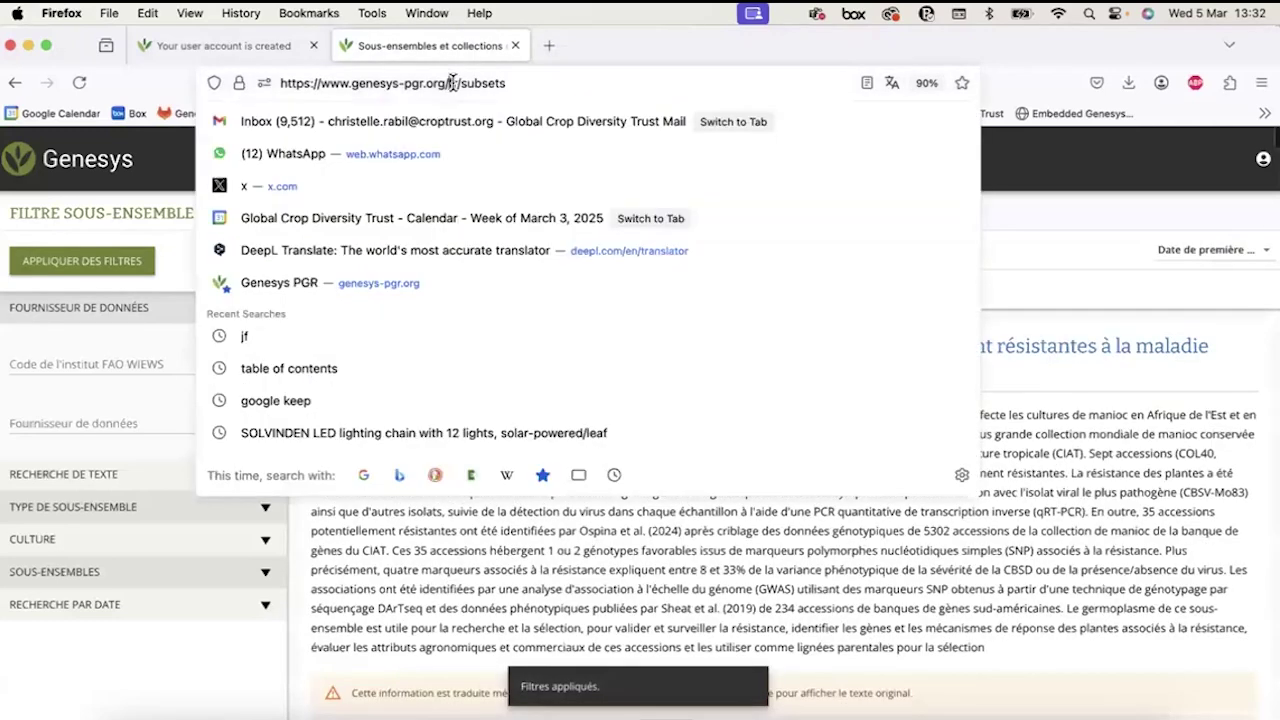
pyautogui.moveTo(449, 84)
pyautogui.mouseDown()
pyautogui.moveTo(499, 90)
pyautogui.moveTo(465, 88)
pyautogui.mouseUp()
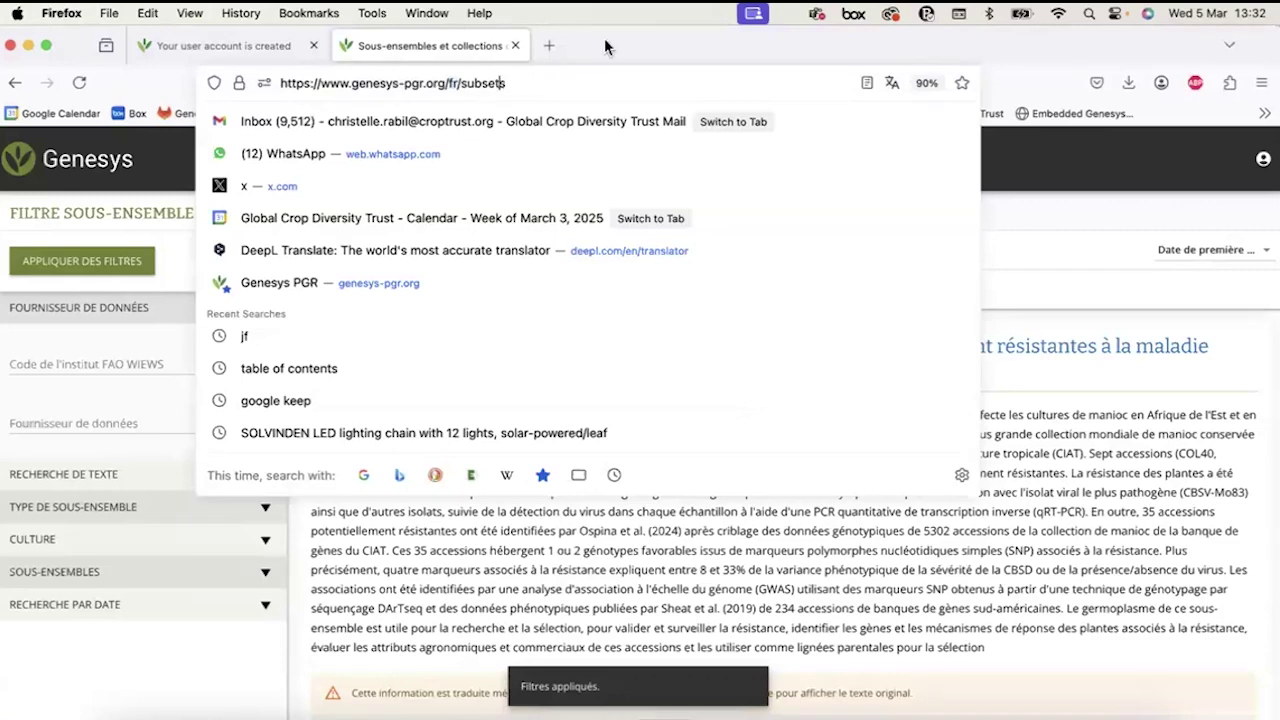
pyautogui.click(604, 42)
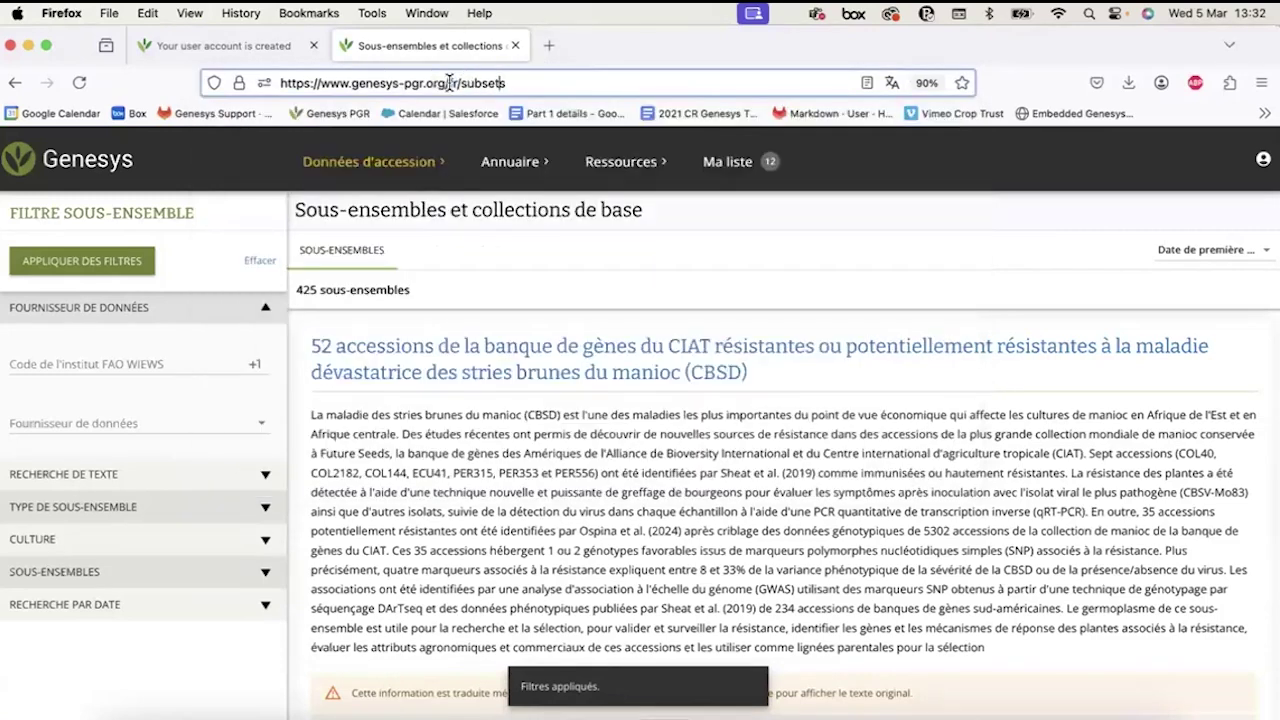
pyautogui.click(449, 83)
pyautogui.doubleClick(455, 83)
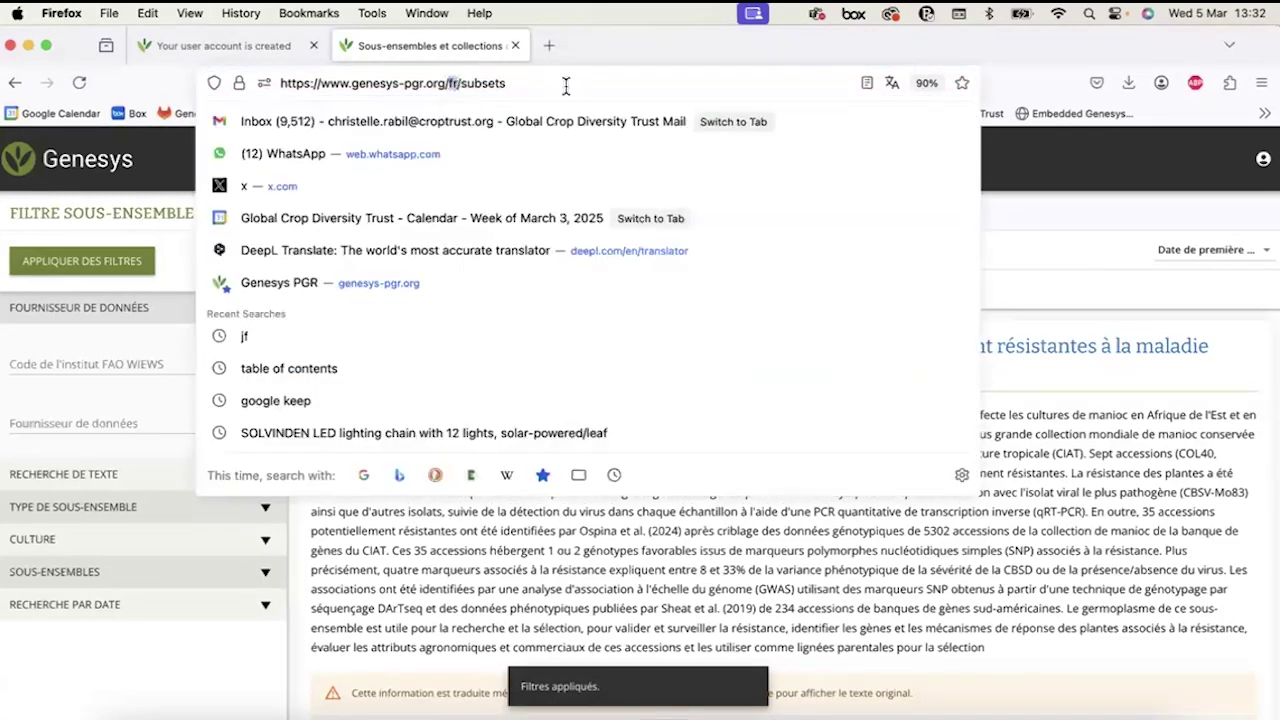
pyautogui.write('es')
pyautogui.press('Return')
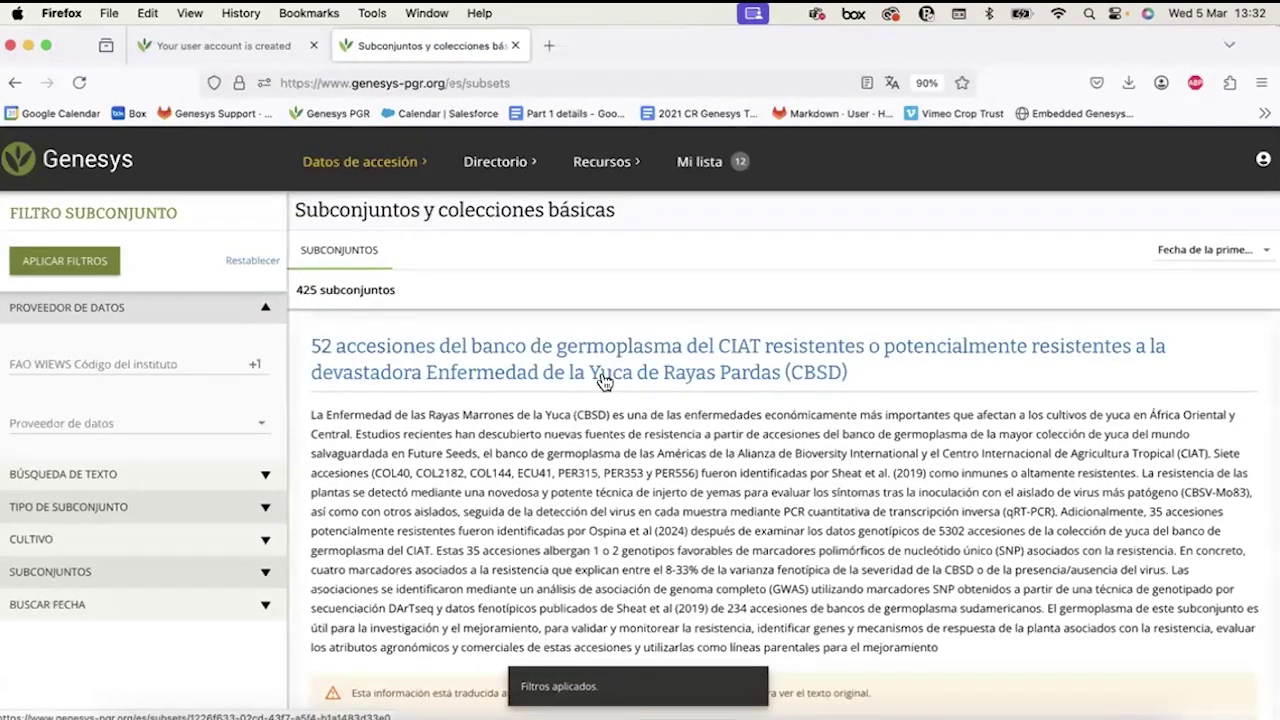
# Switch the site to Portuguese (Brazil), then set it back to English.
pyautogui.click(1262, 159)
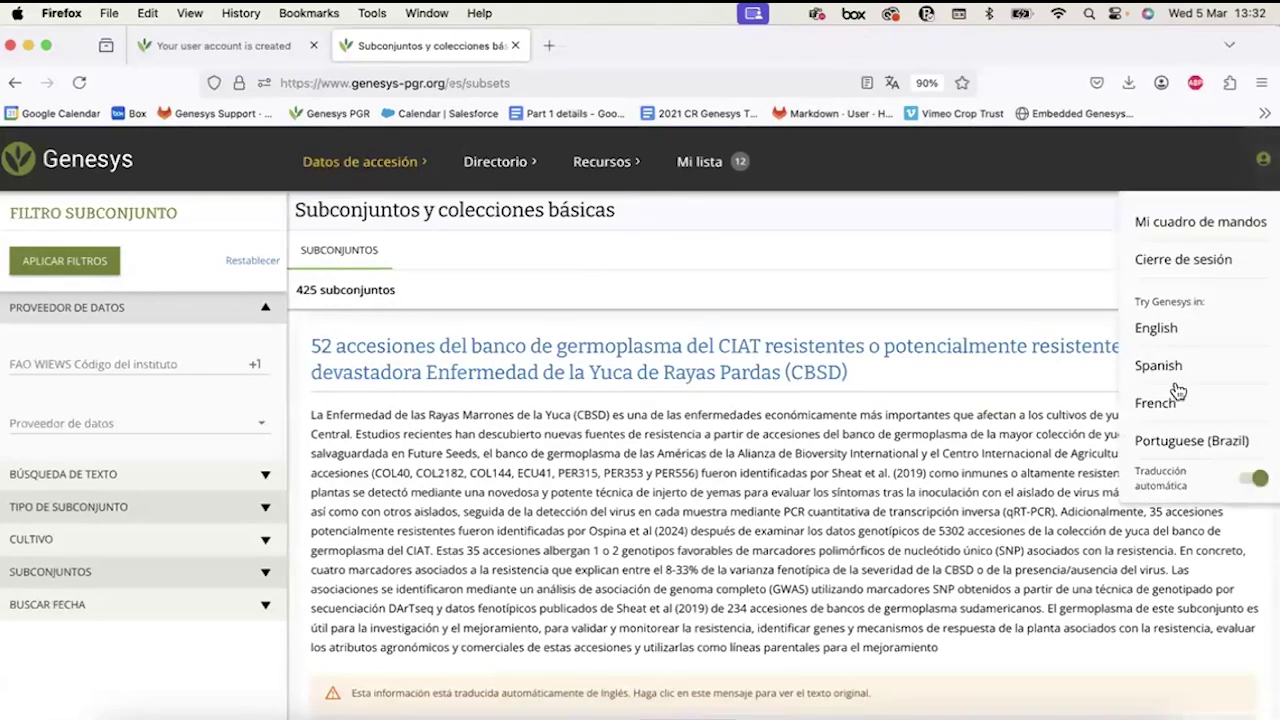
pyautogui.click(1172, 445)
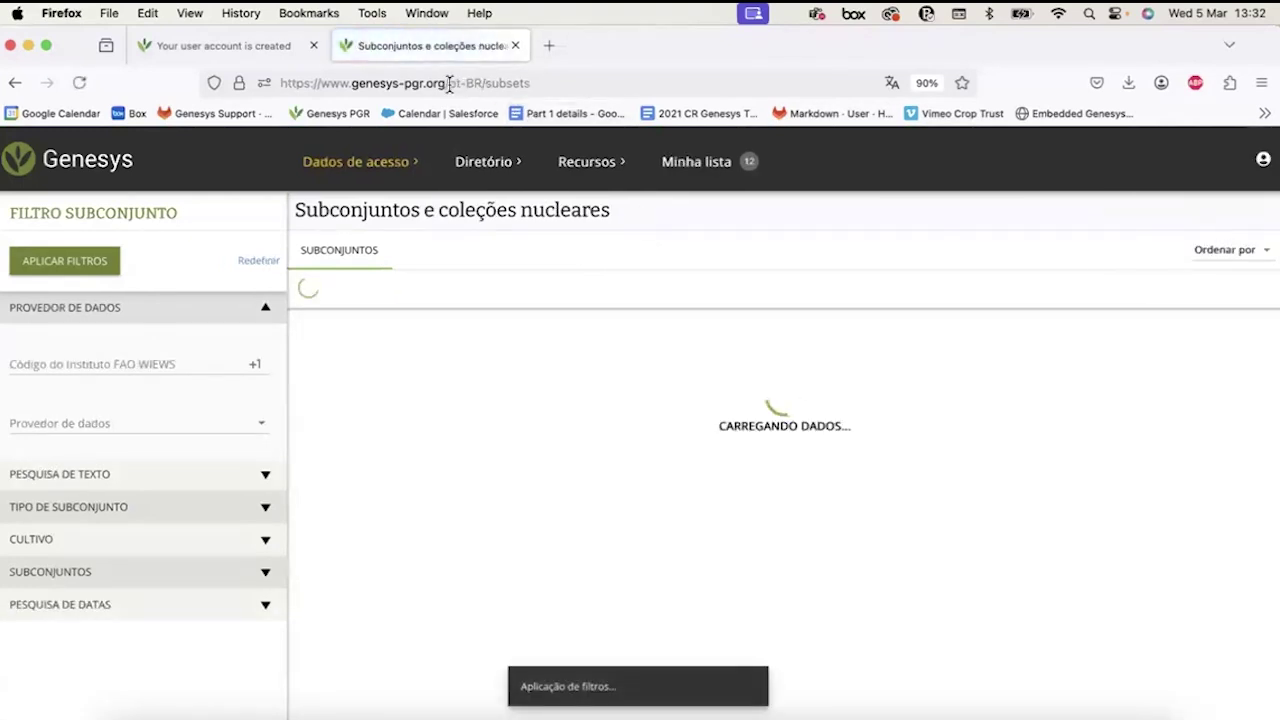
pyautogui.moveTo(449, 83); pyautogui.dragTo(481, 86)
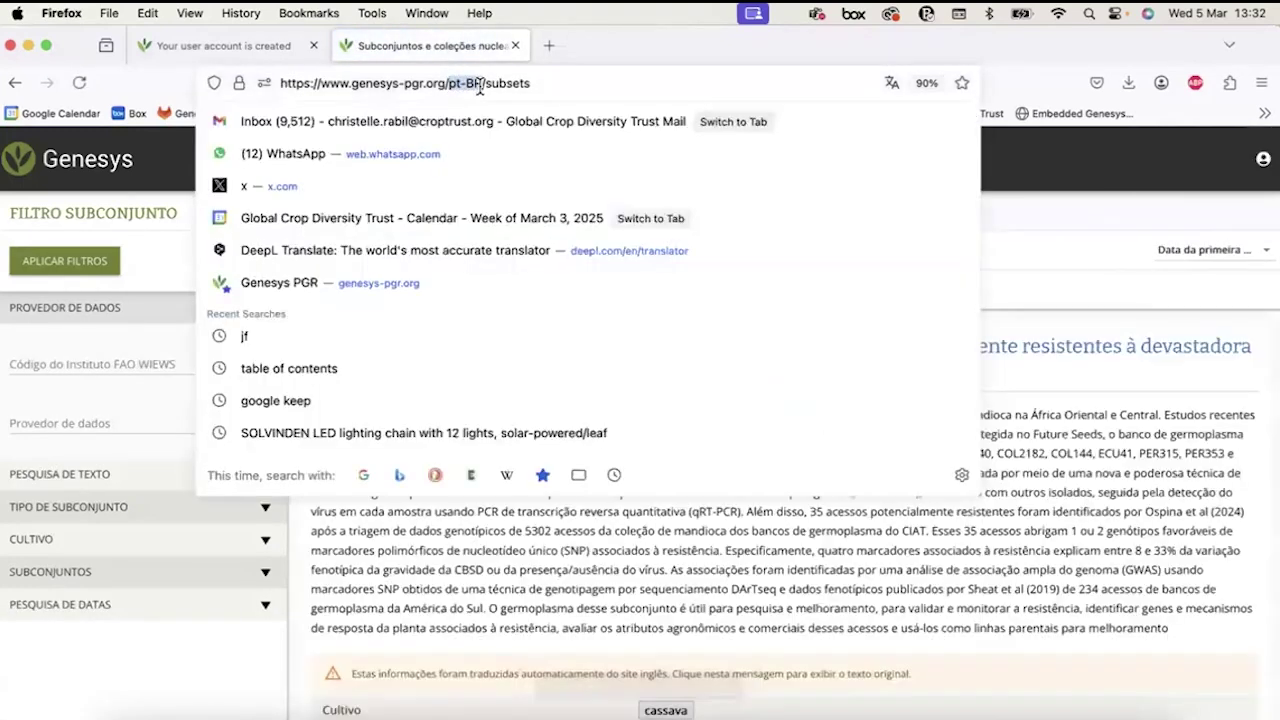
pyautogui.press('Escape')
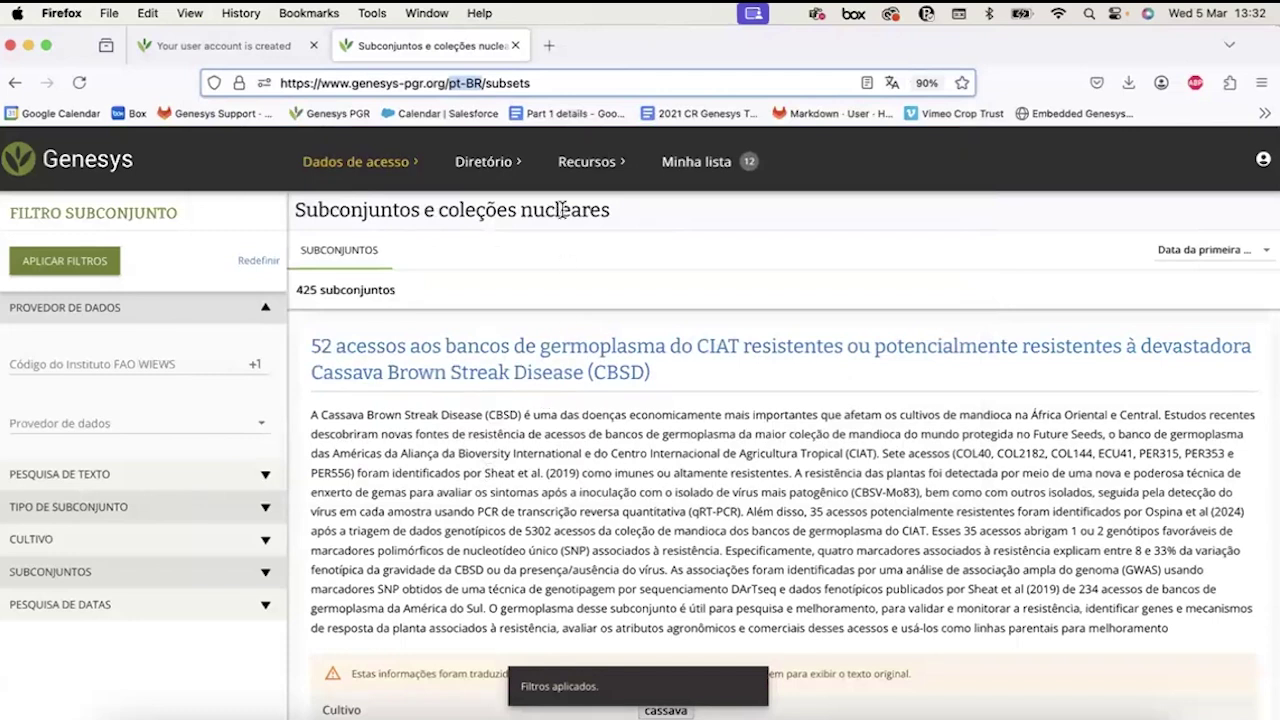
pyautogui.click(1263, 159)
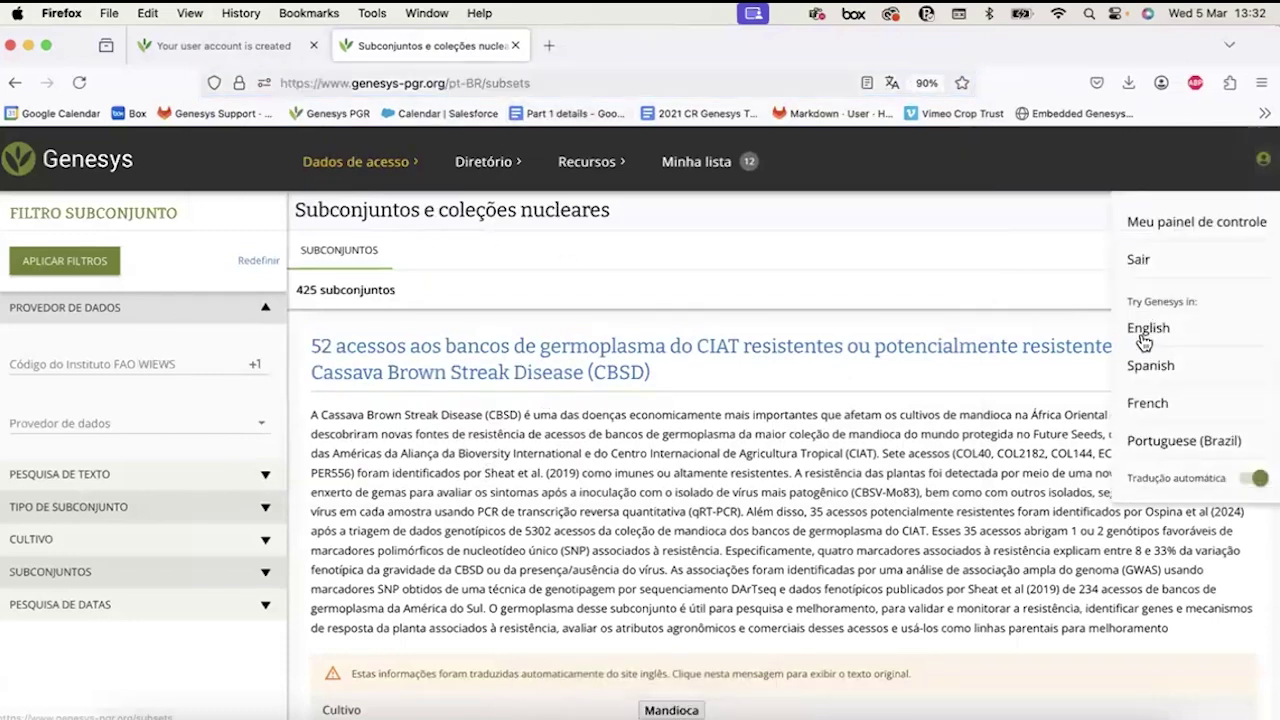
pyautogui.click(1146, 340)
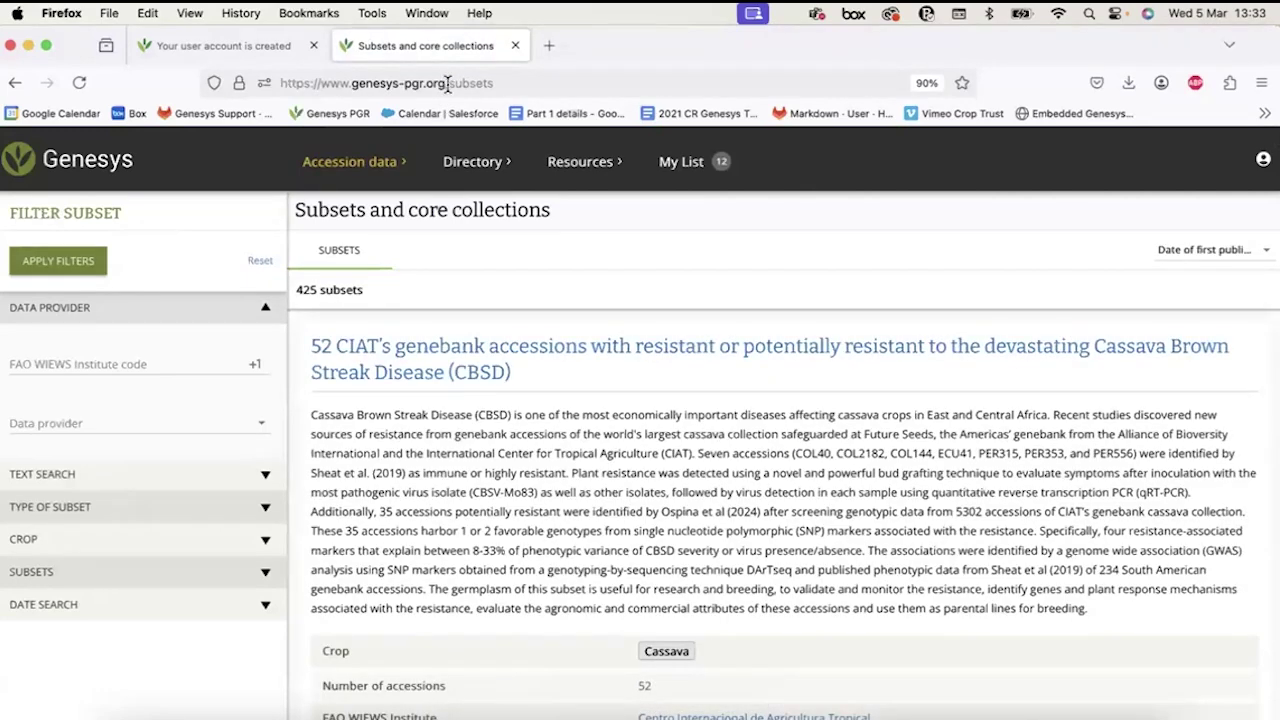
# Scroll the English subsets list down to the Foxtail Millet subset and back up.
pyautogui.scroll(-2, 545, 452)
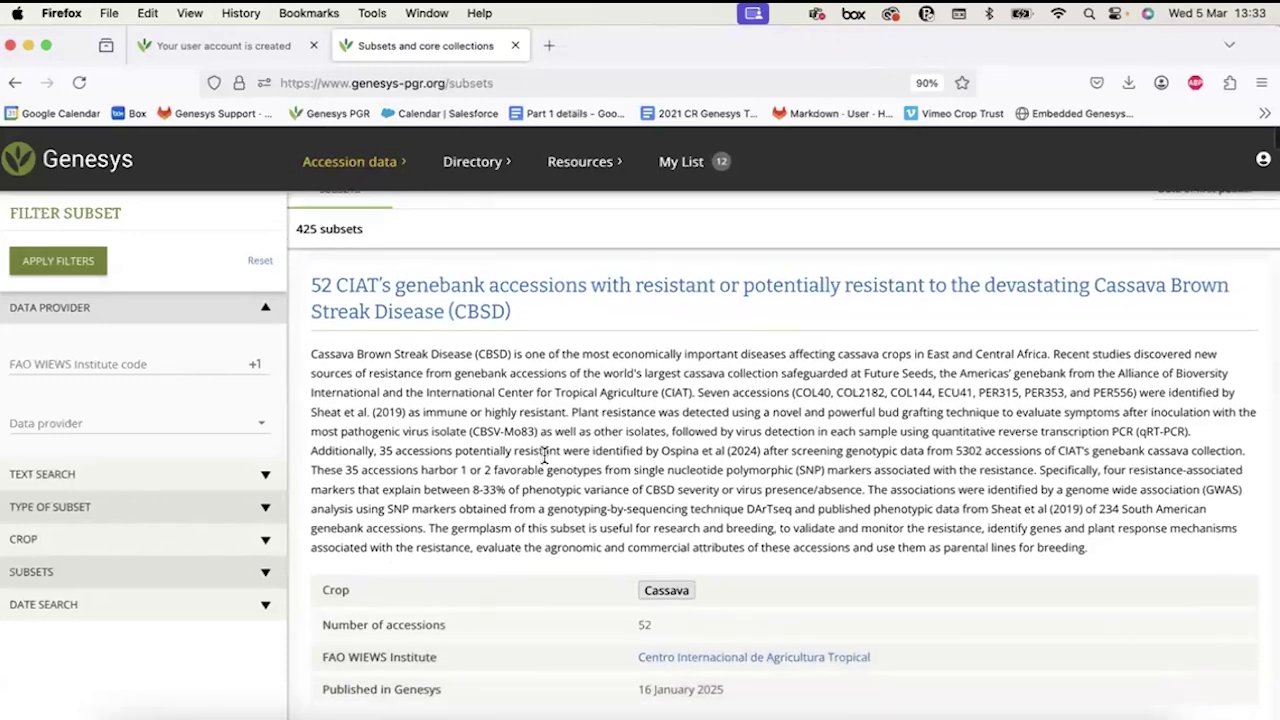
pyautogui.scroll(-5, 545, 455)
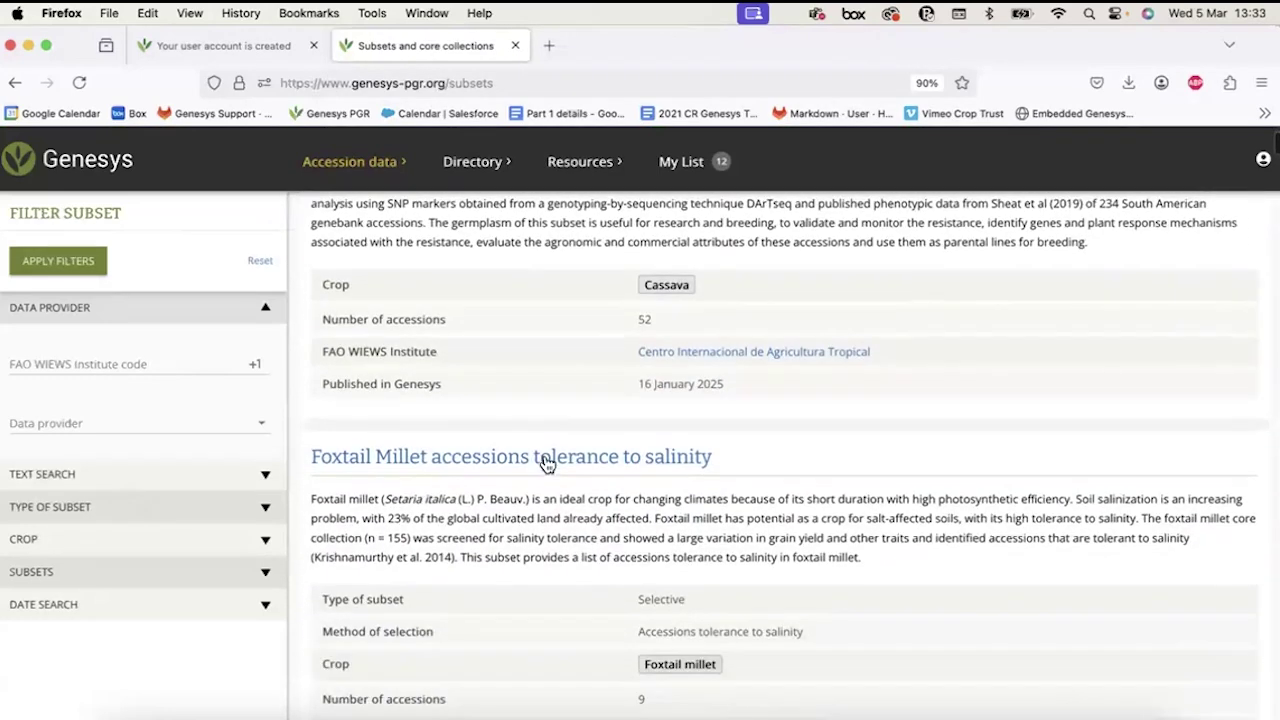
pyautogui.scroll(7, 545, 462)
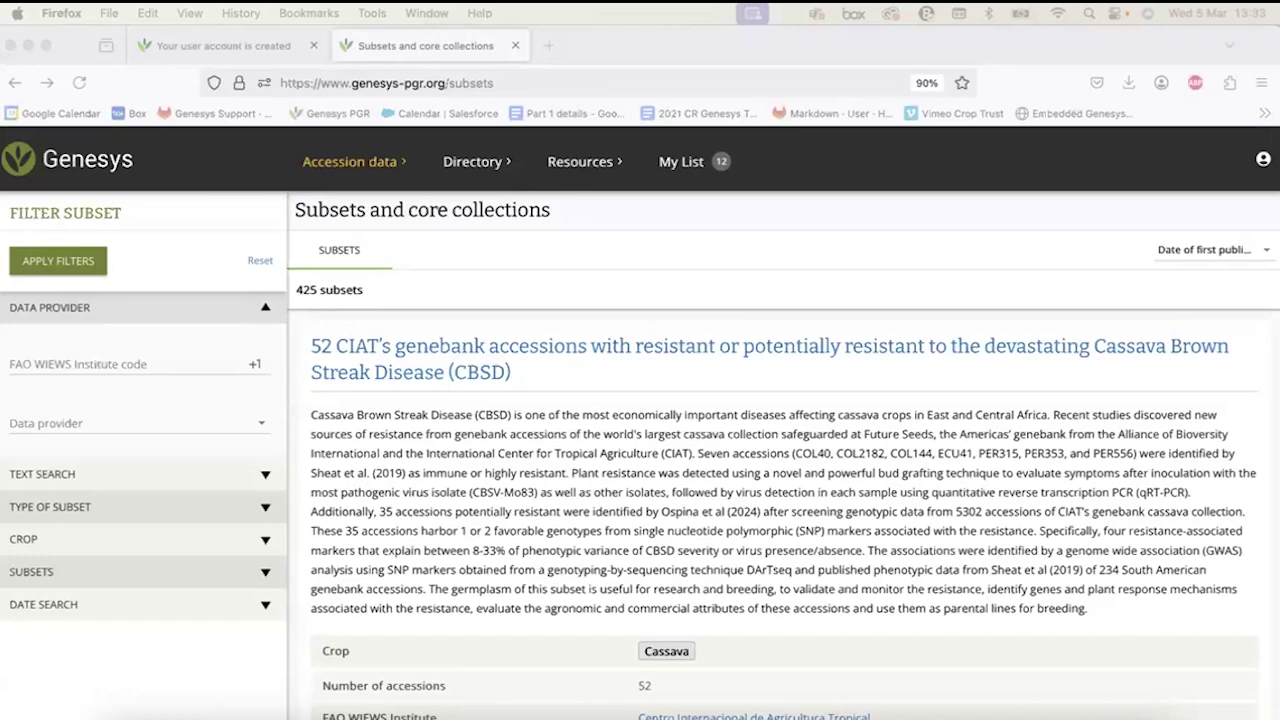
# Bring the Genesys Translation errors form forward, maximize it and scroll down through its questions.
pyautogui.press('super+grave')
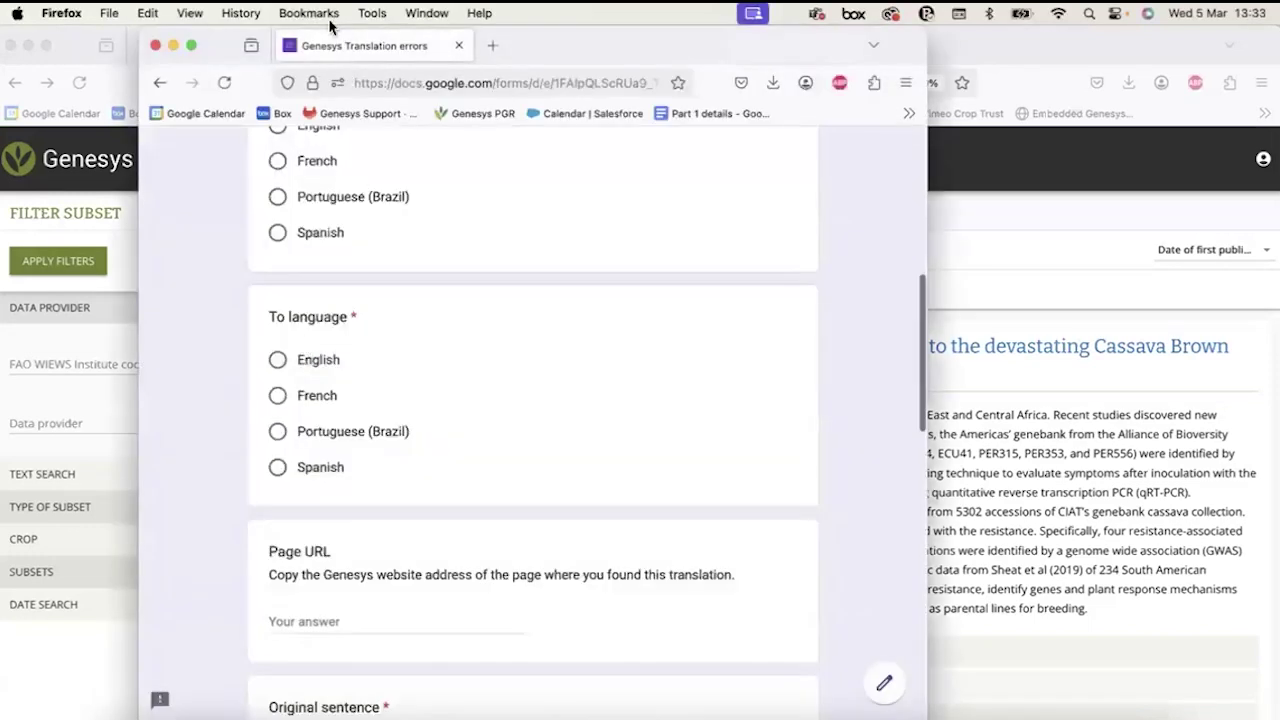
pyautogui.scroll(5, 473, 351)
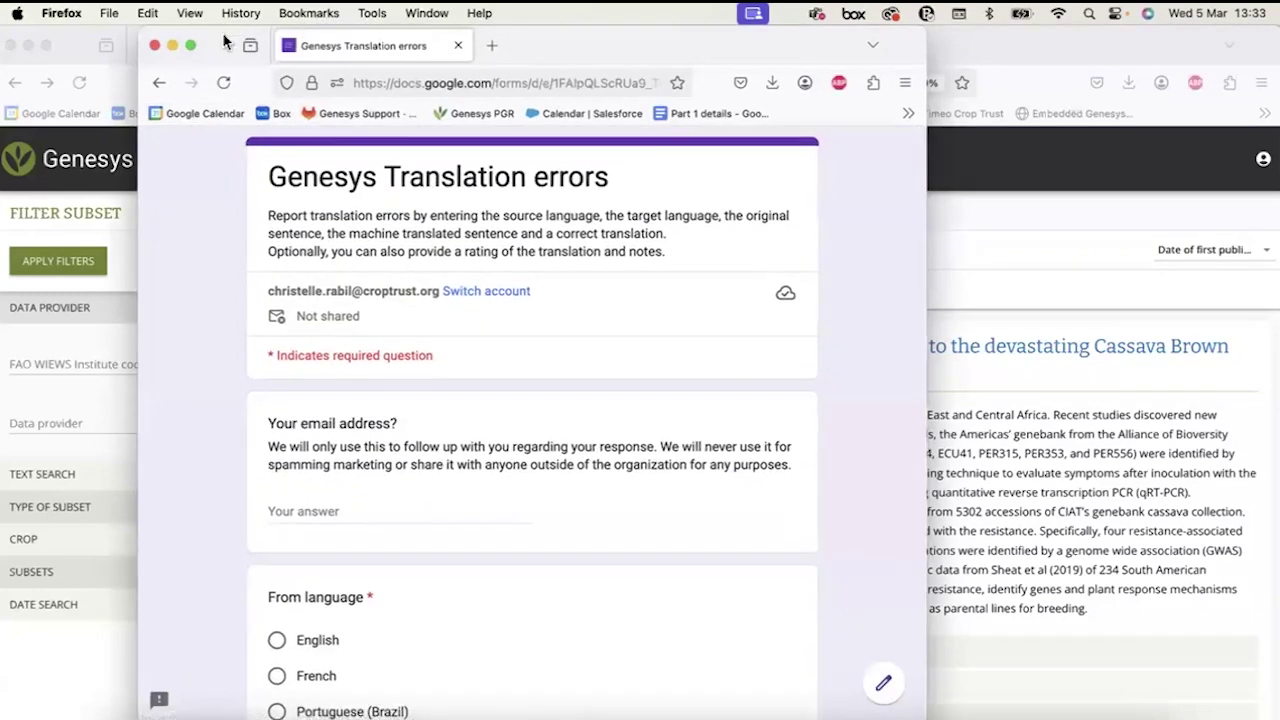
pyautogui.doubleClick(267, 55)
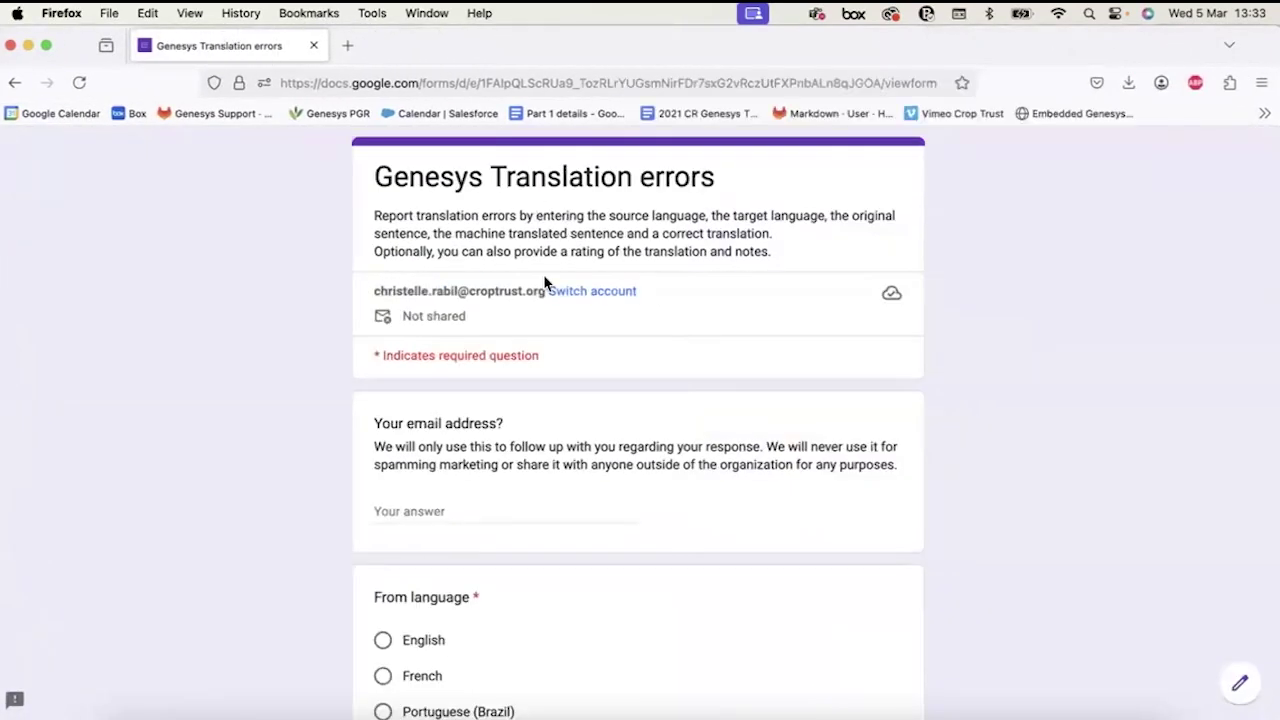
pyautogui.scroll(-3, 544, 277)
pyautogui.scroll(-1, 543, 277)
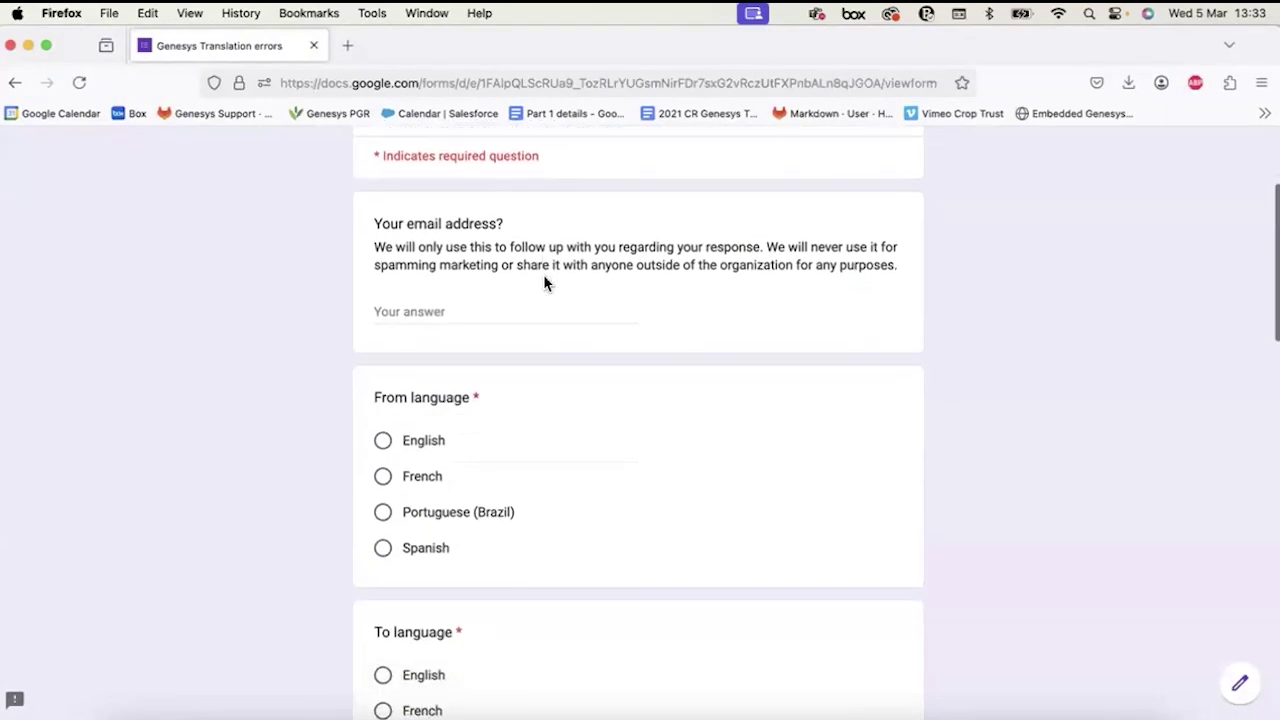
pyautogui.click(534, 314)
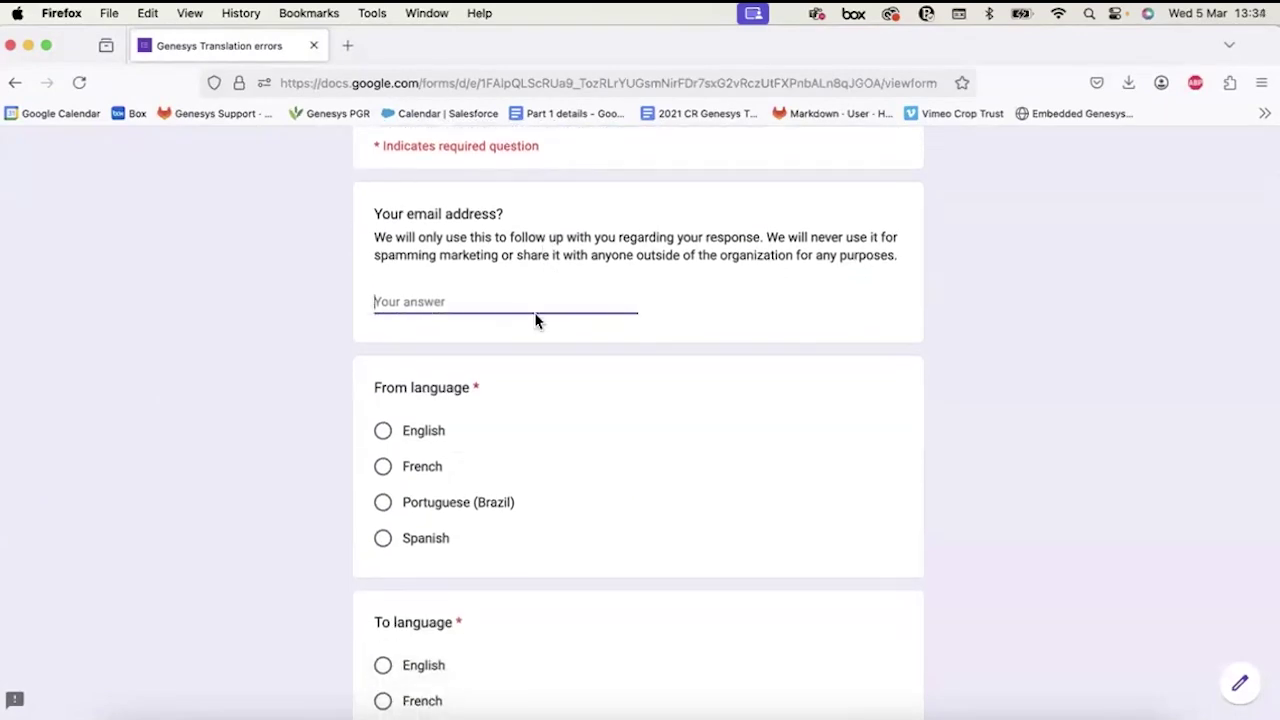
pyautogui.scroll(4, 431, 262)
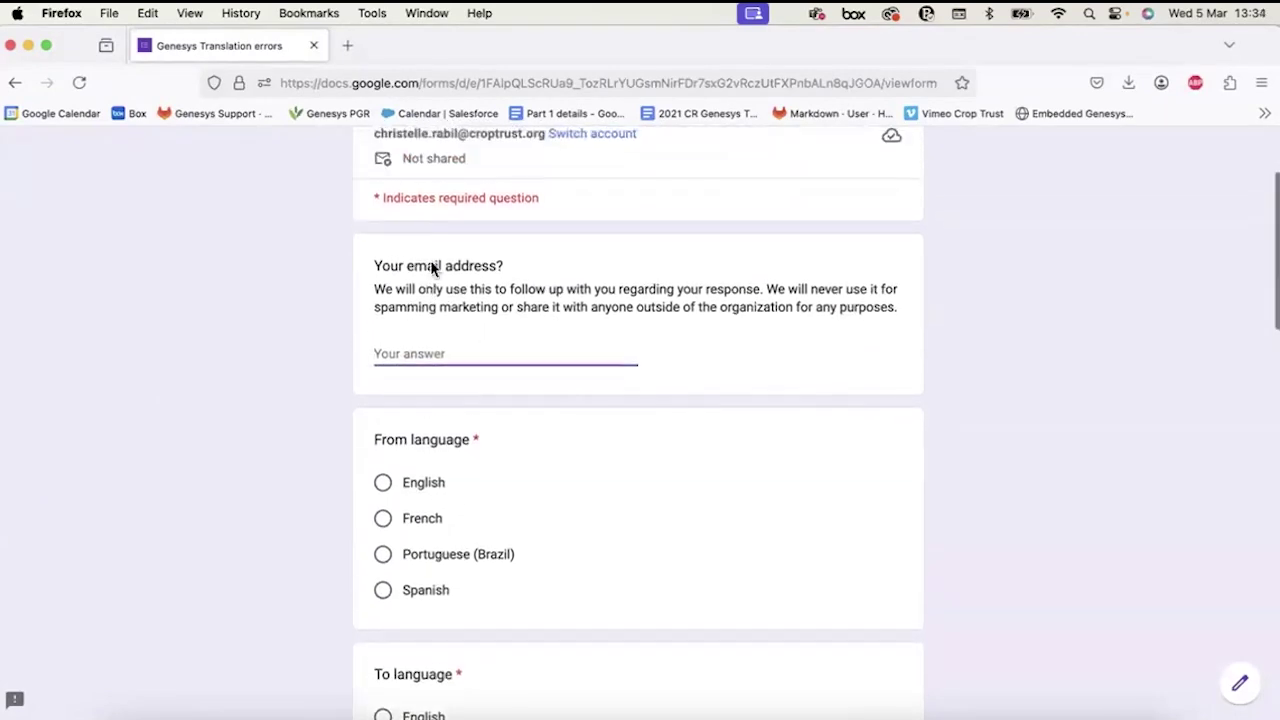
pyautogui.scroll(-2, 431, 266)
pyautogui.scroll(-2, 432, 268)
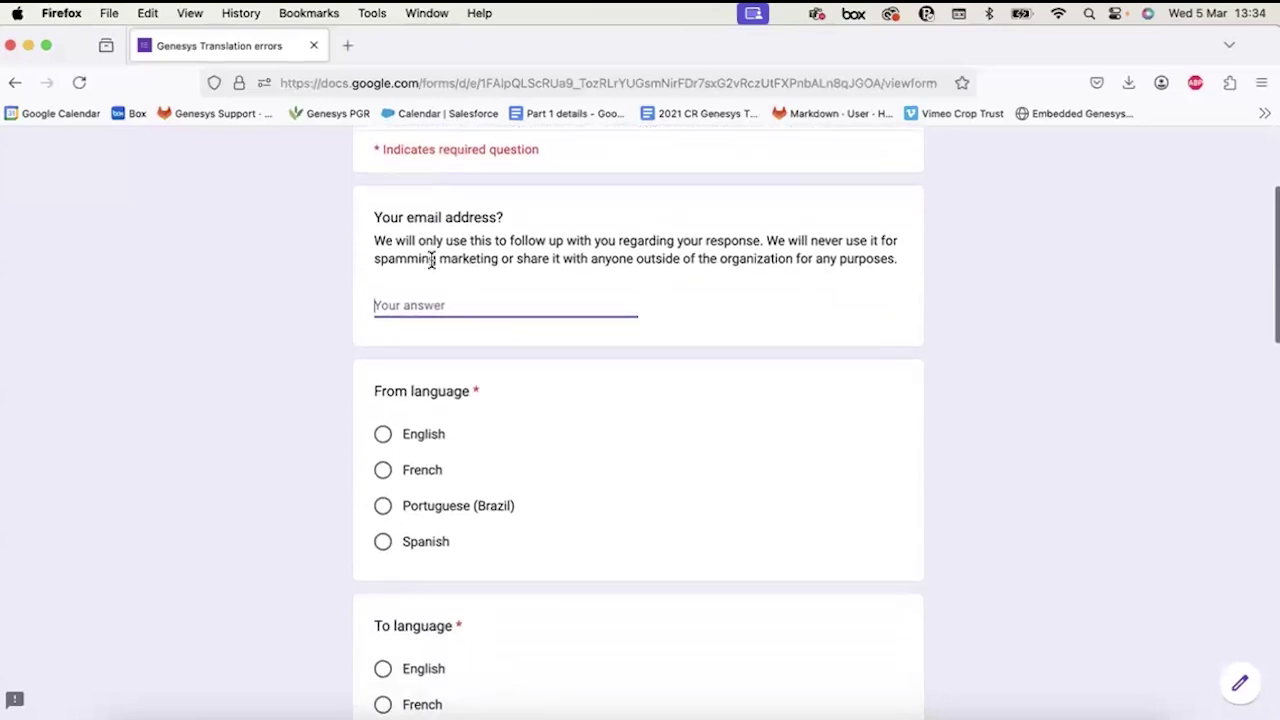
pyautogui.scroll(-2, 431, 262)
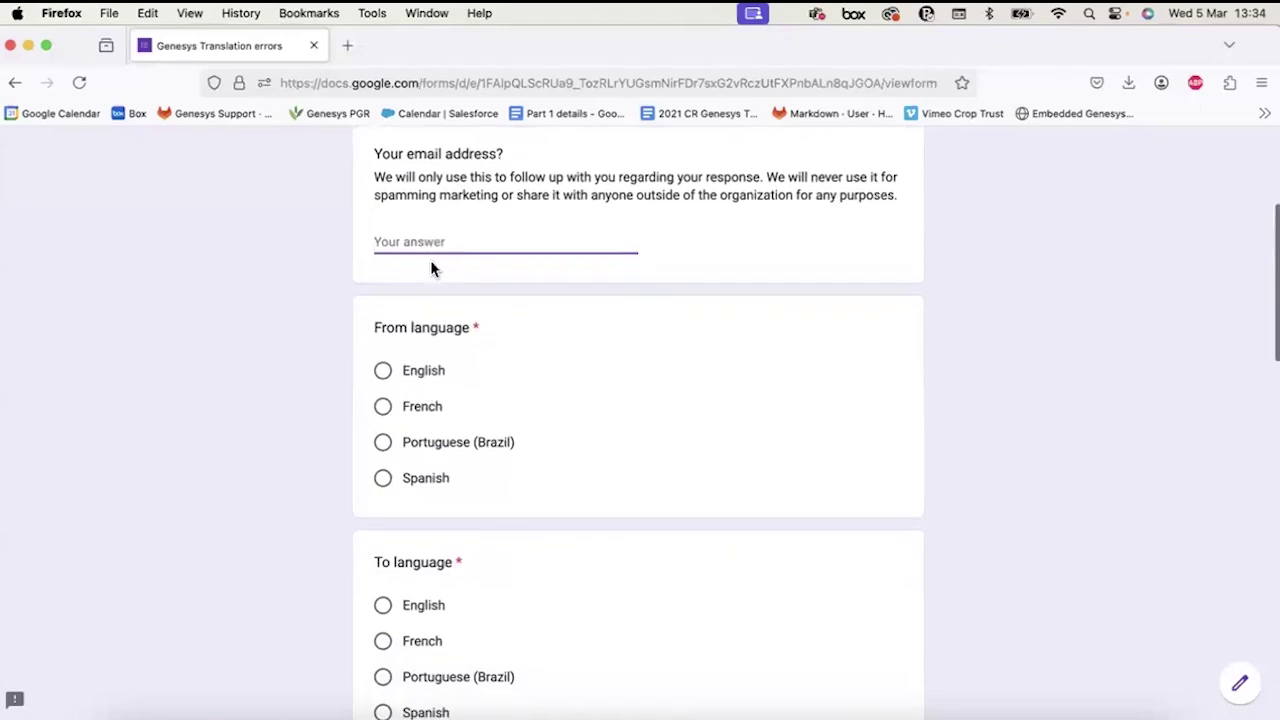
pyautogui.scroll(-3, 431, 264)
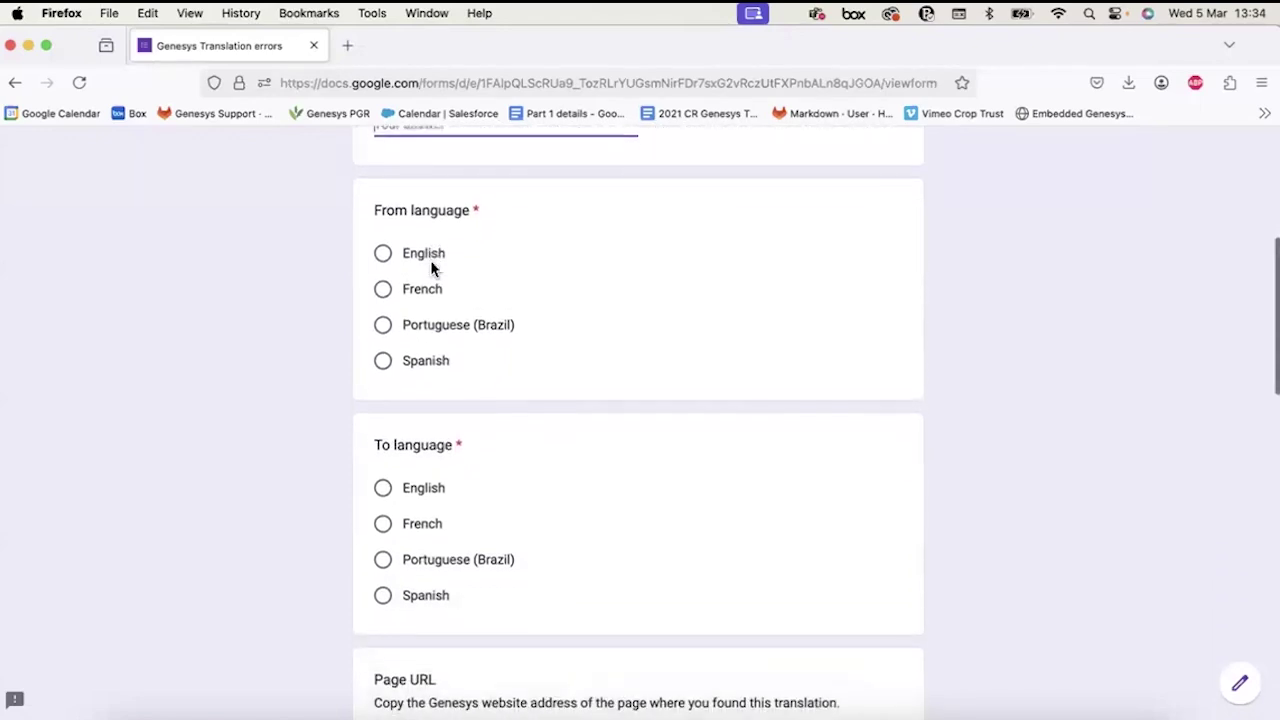
pyautogui.scroll(-1, 430, 260)
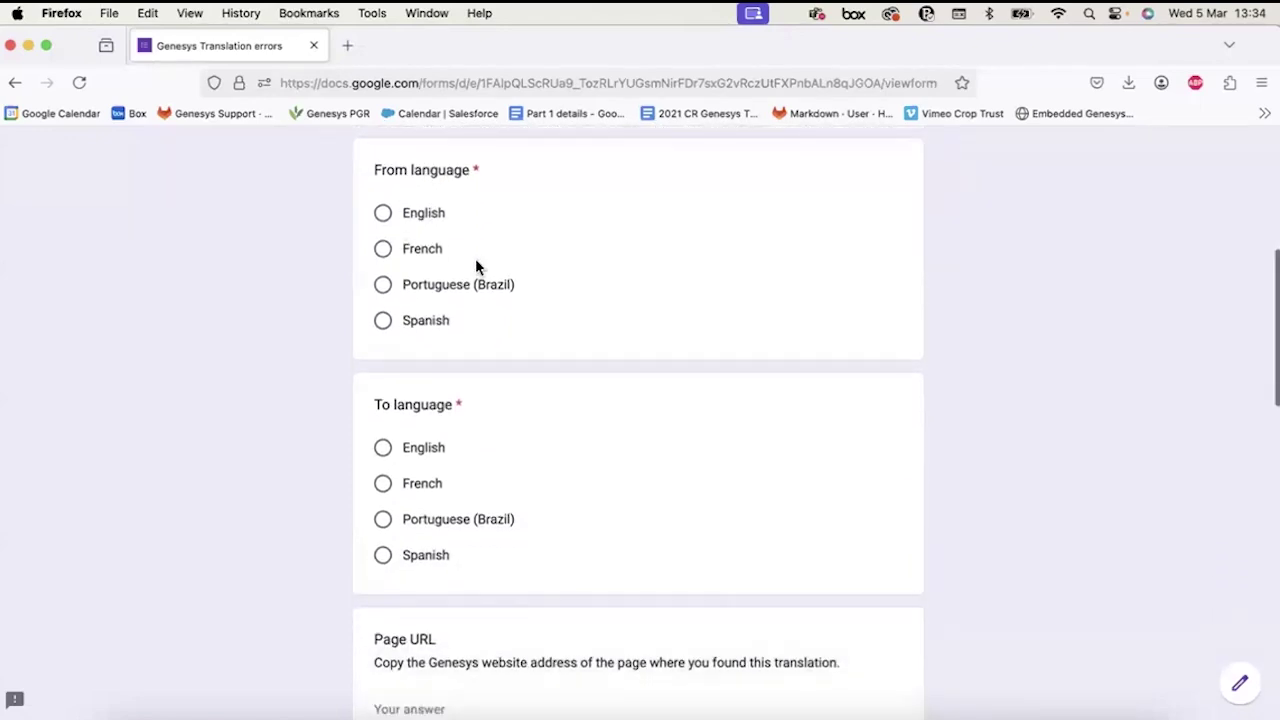
# Set From language to English and To language to Spanish, then focus the Page URL answer.
pyautogui.click(384, 214)
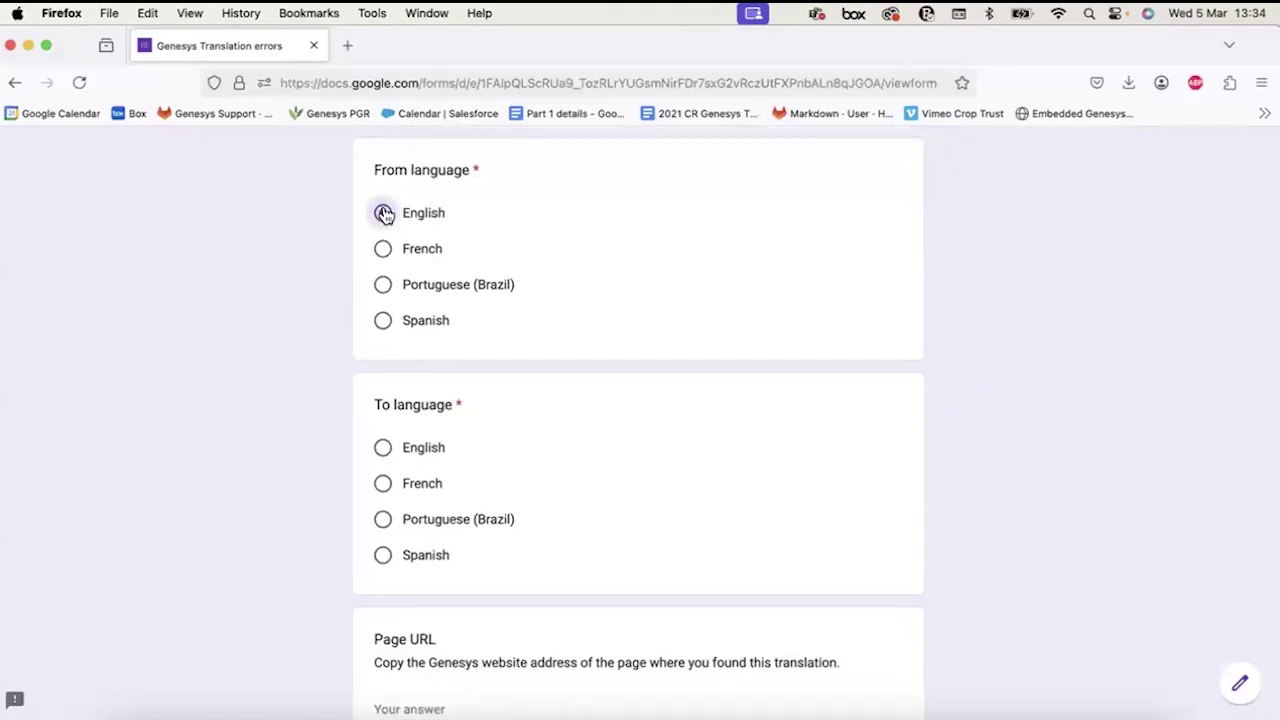
pyautogui.click(383, 249)
pyautogui.click(386, 215)
pyautogui.scroll(-2, 474, 434)
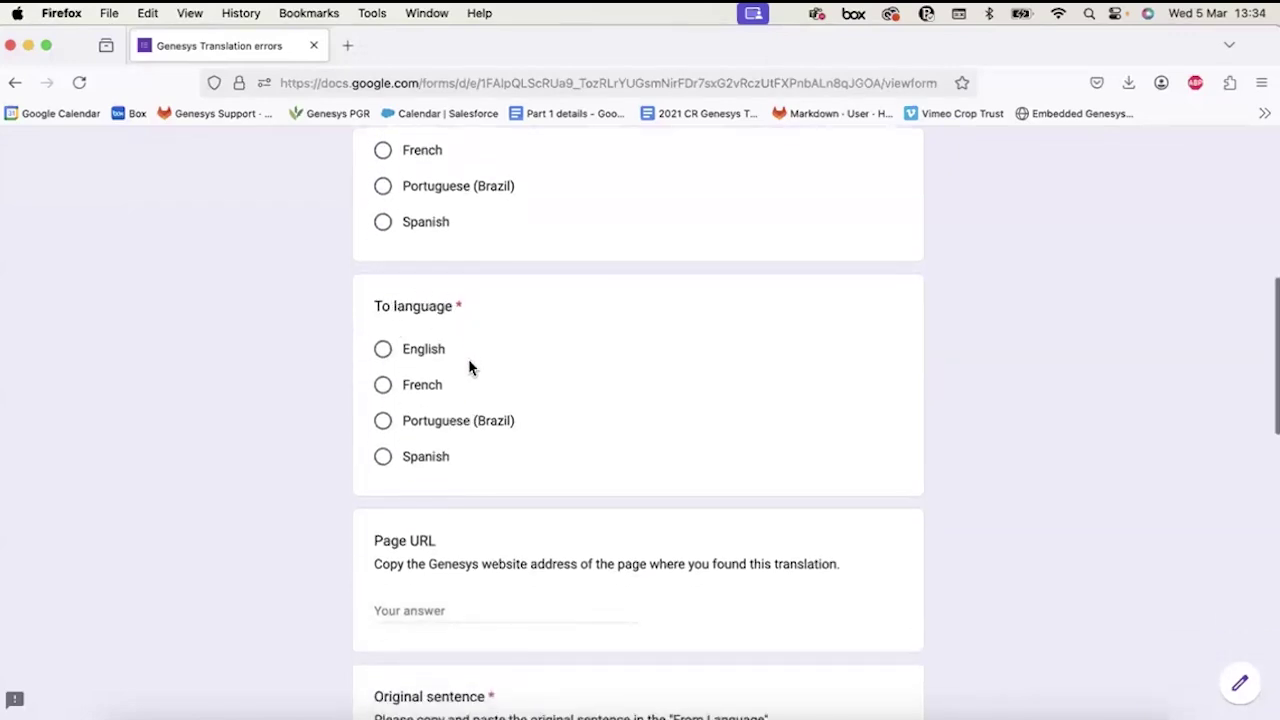
pyautogui.click(384, 458)
pyautogui.scroll(-3, 386, 455)
pyautogui.click(391, 455)
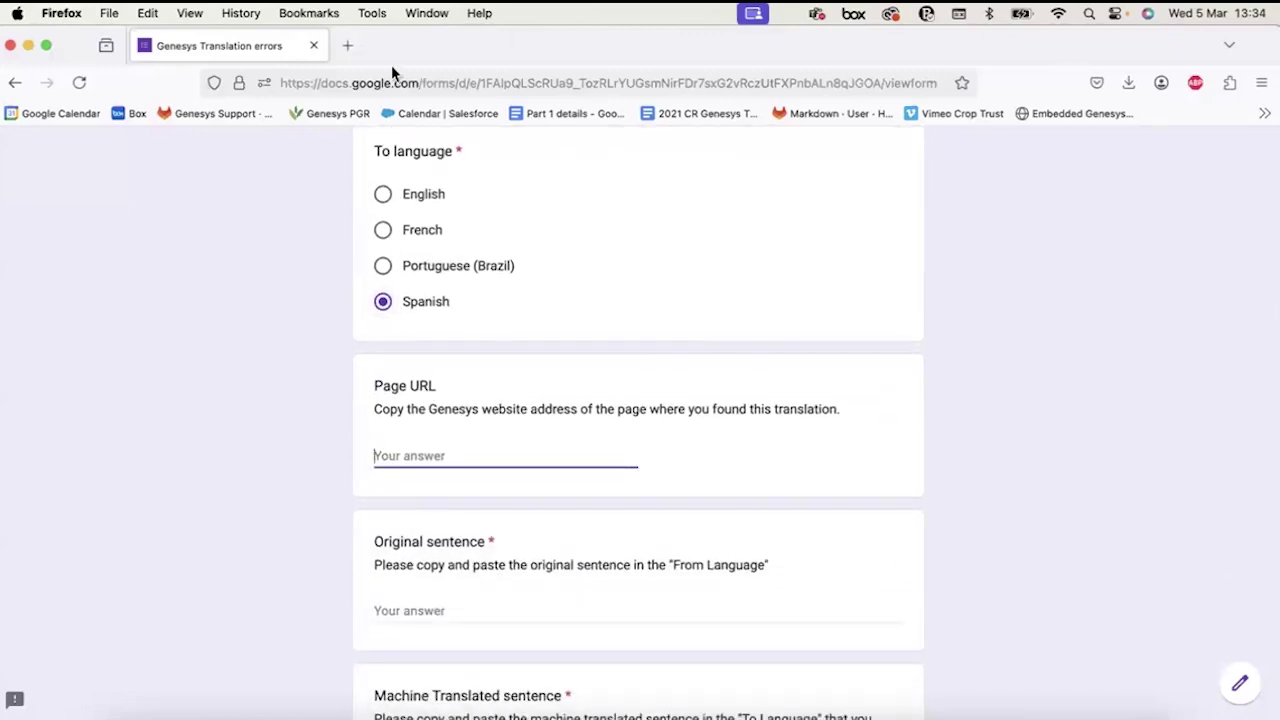
pyautogui.moveTo(437, 55); pyautogui.dragTo(443, 99)
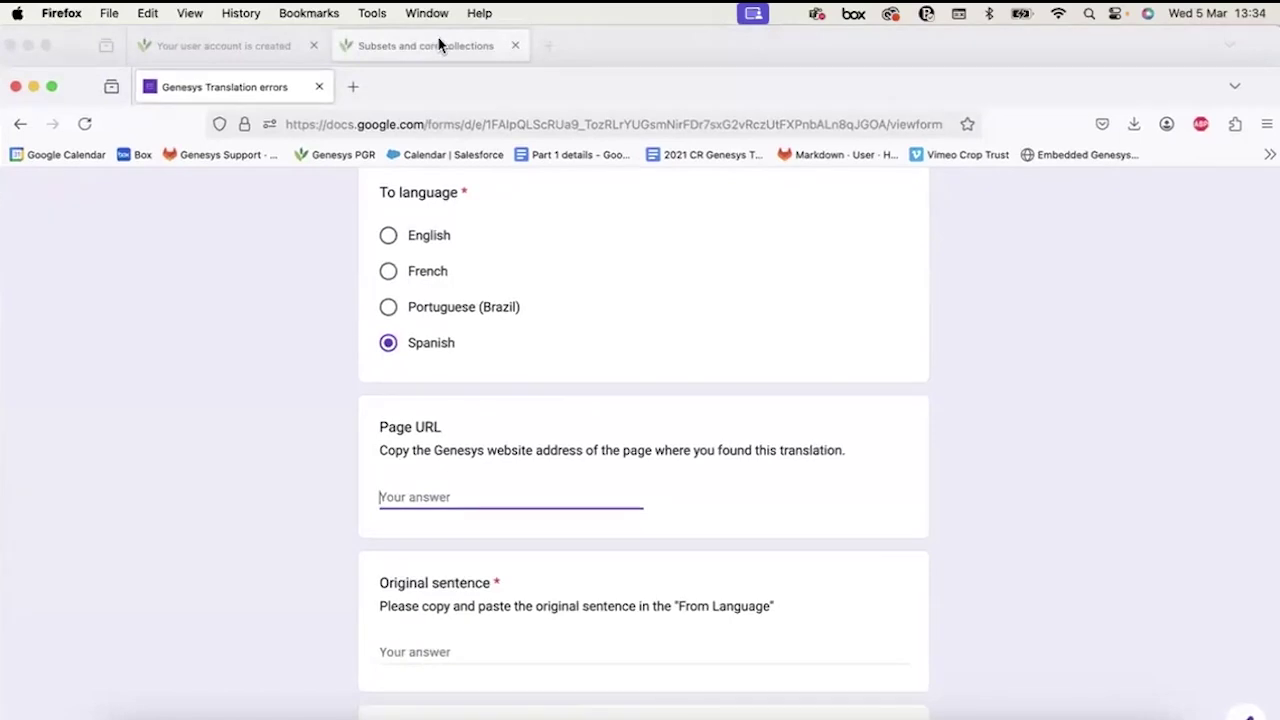
# Open the CIAT cassava subset's page and switch the Genesys site to Spanish.
pyautogui.click(443, 48)
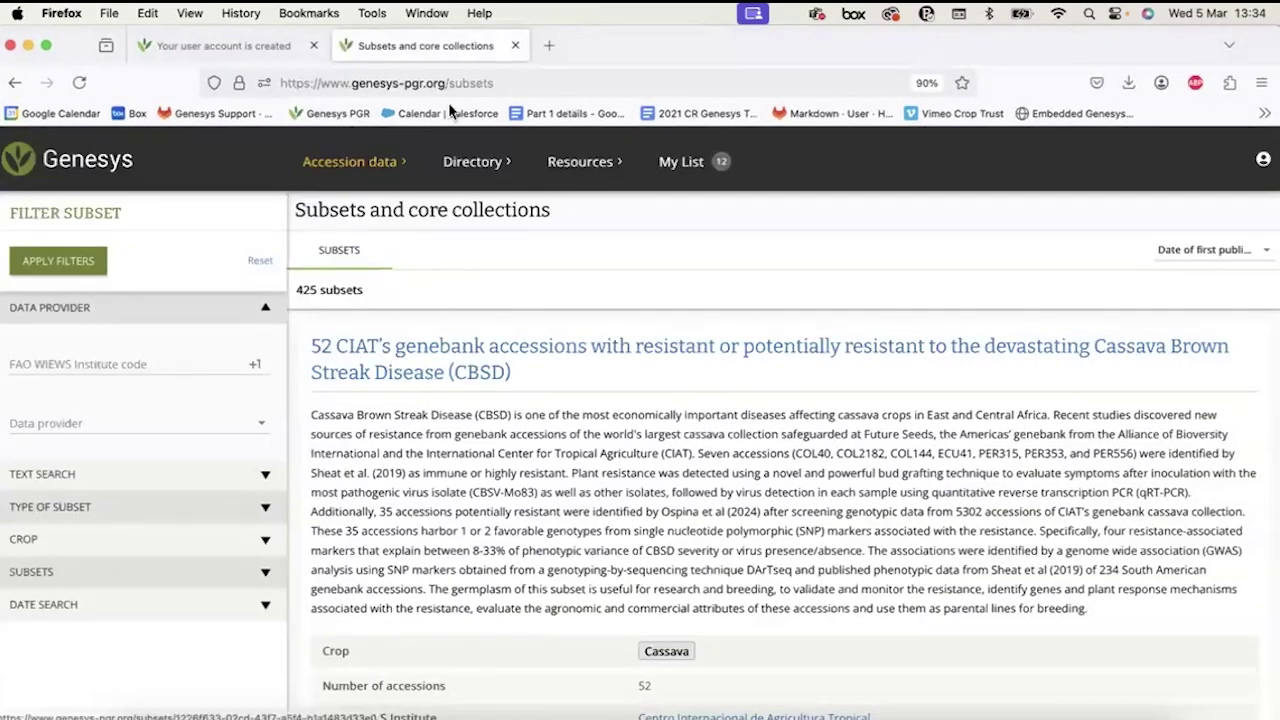
pyautogui.click(398, 356)
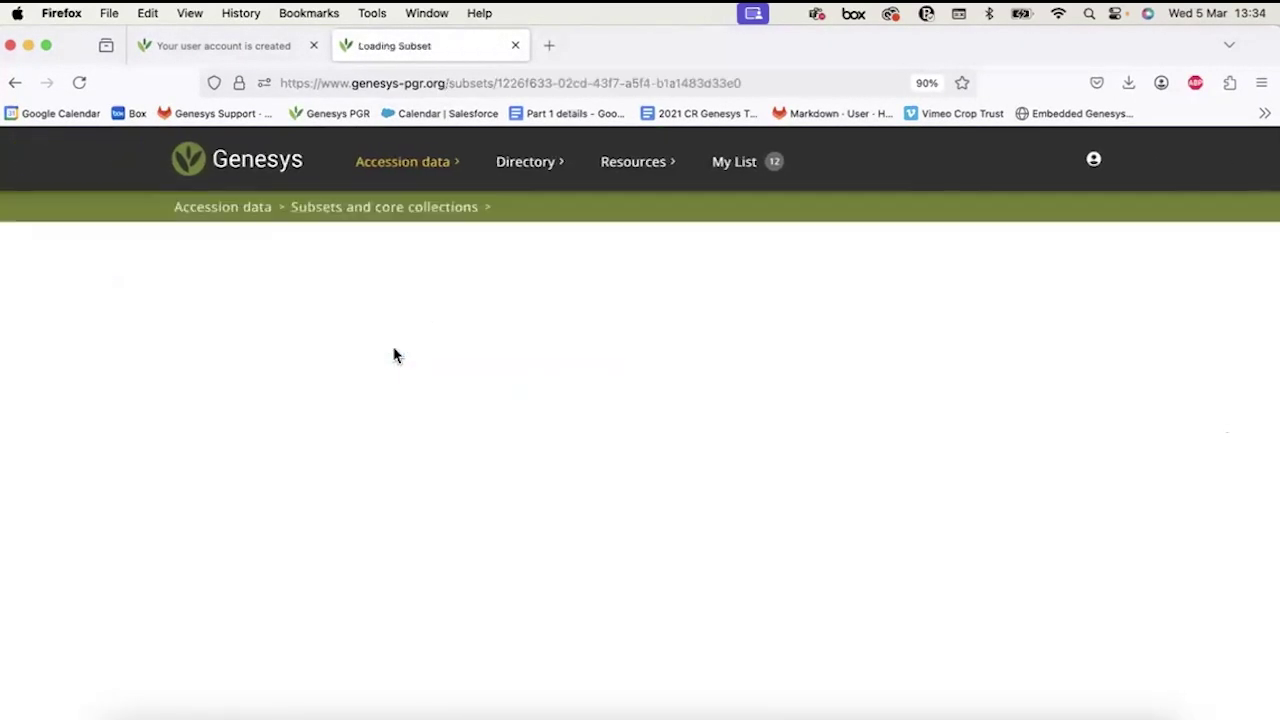
pyautogui.click(1083, 159)
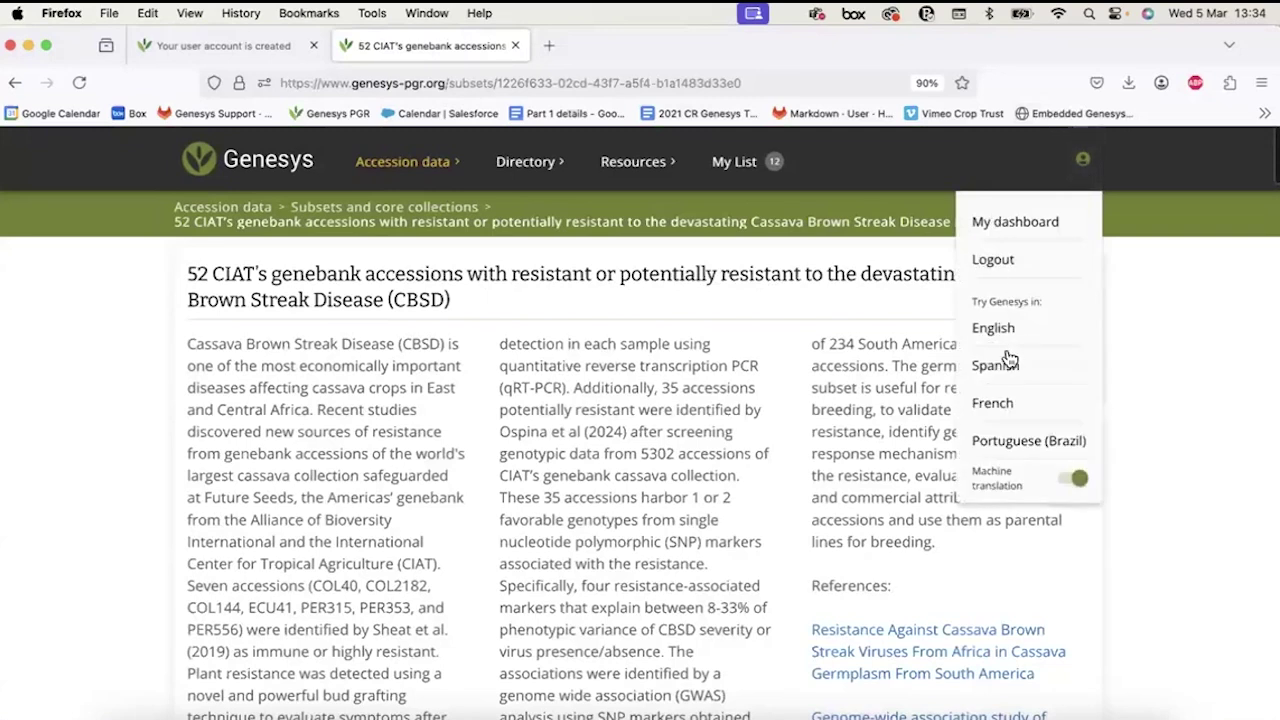
pyautogui.click(1005, 368)
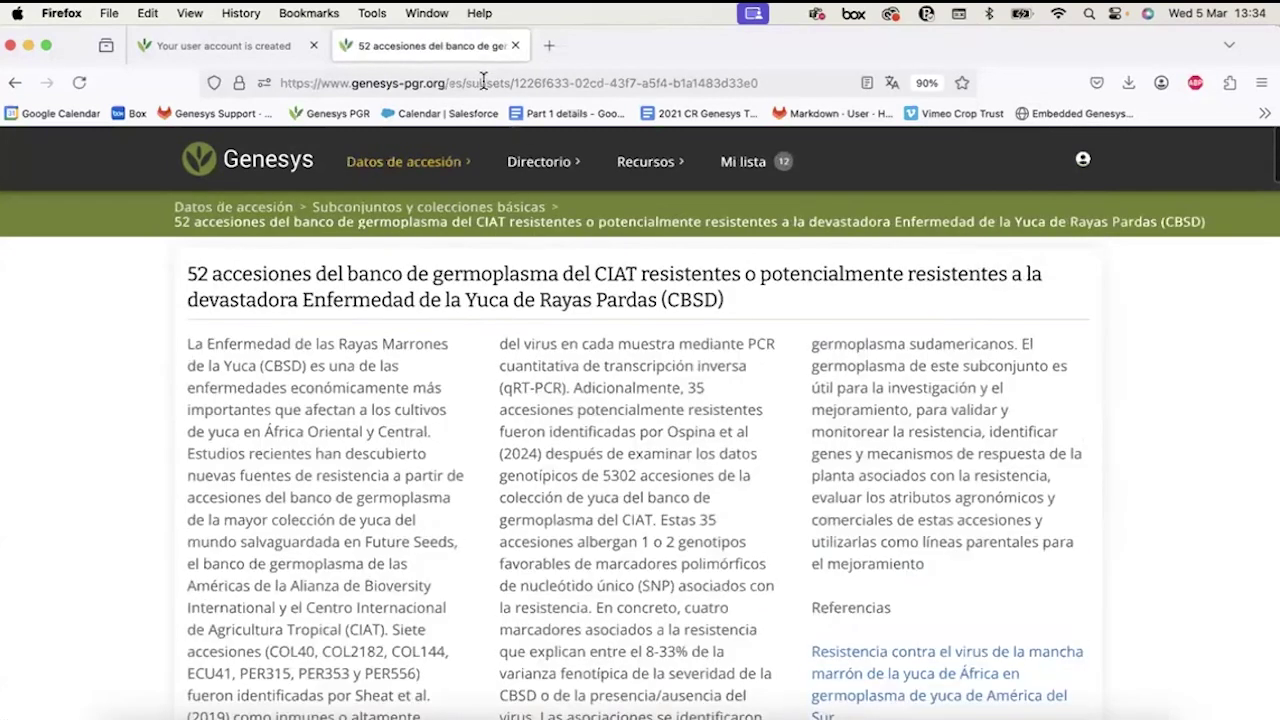
# Copy the Spanish subset page's address and paste it into the form's Page URL answer.
pyautogui.click(483, 82)
pyautogui.press('super+c')
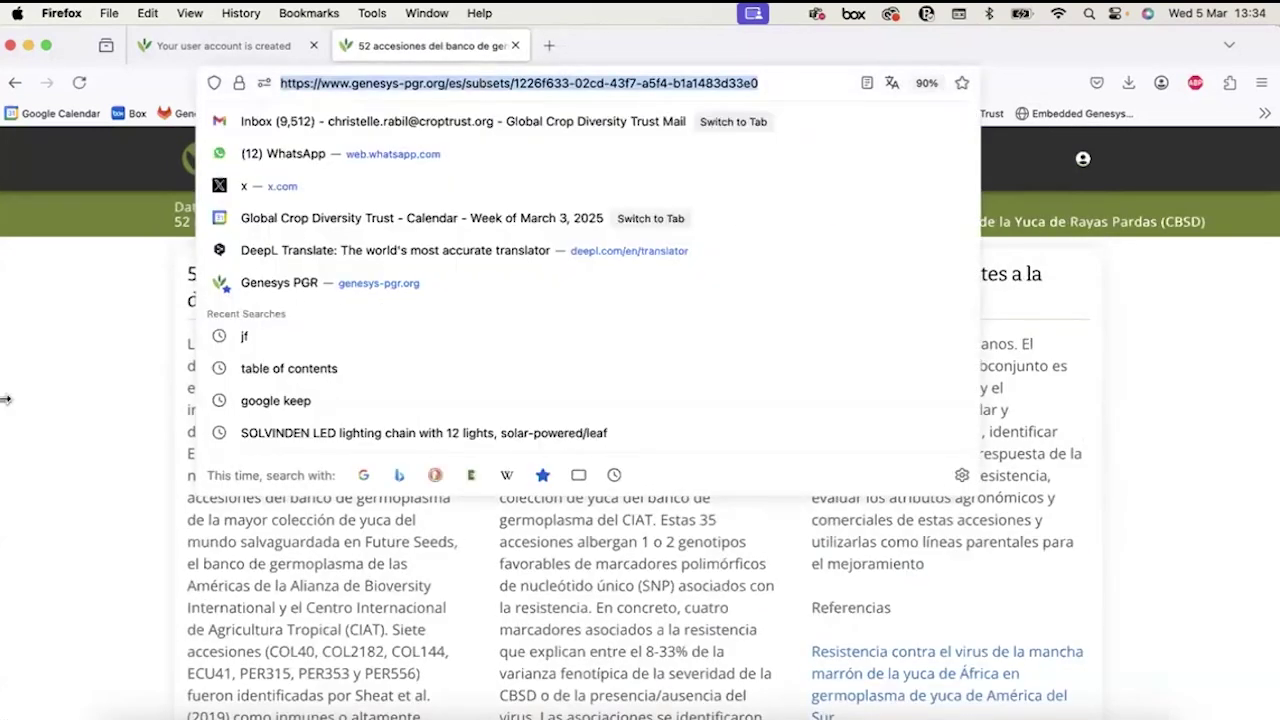
pyautogui.click(62, 406)
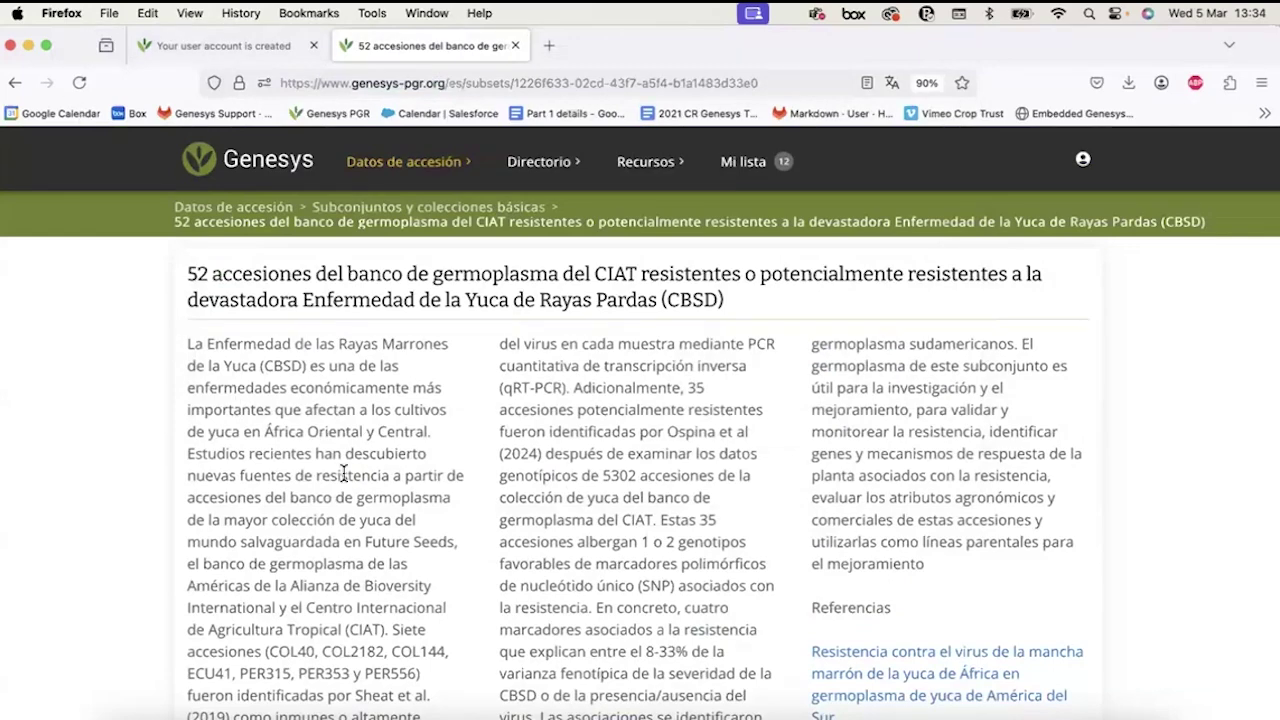
pyautogui.scroll(-5, 340, 478)
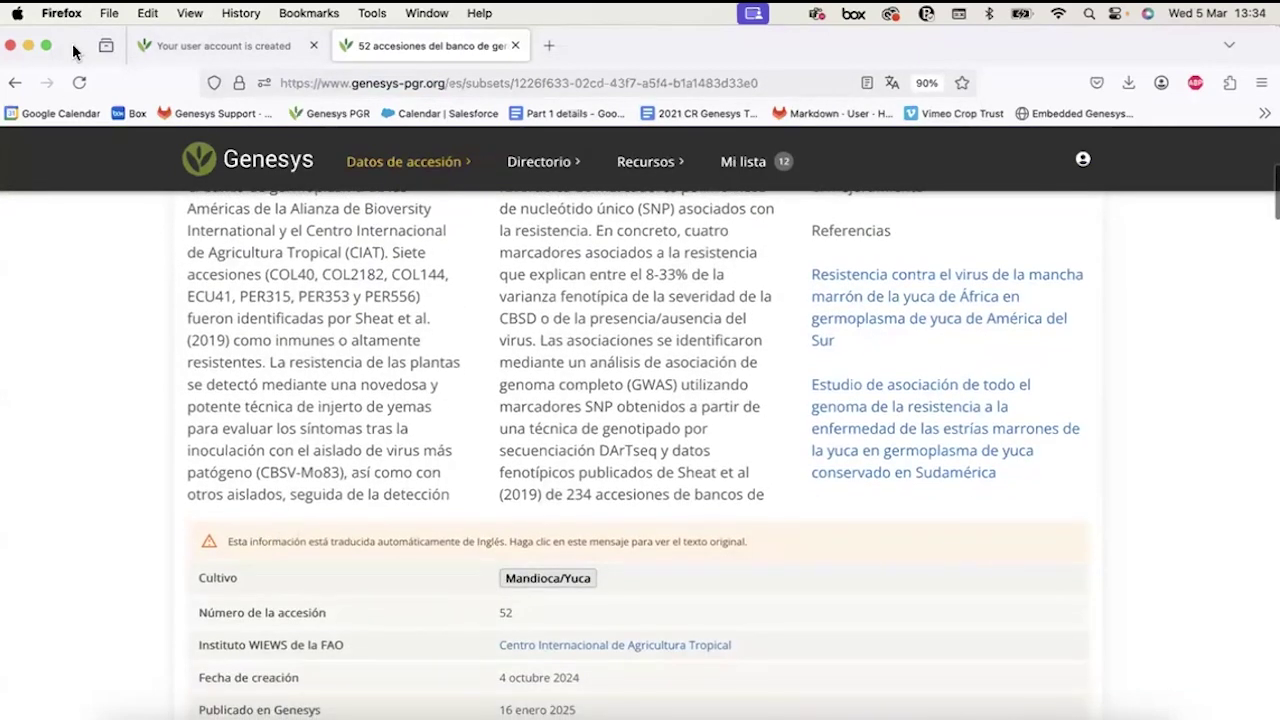
pyautogui.doubleClick(80, 52)
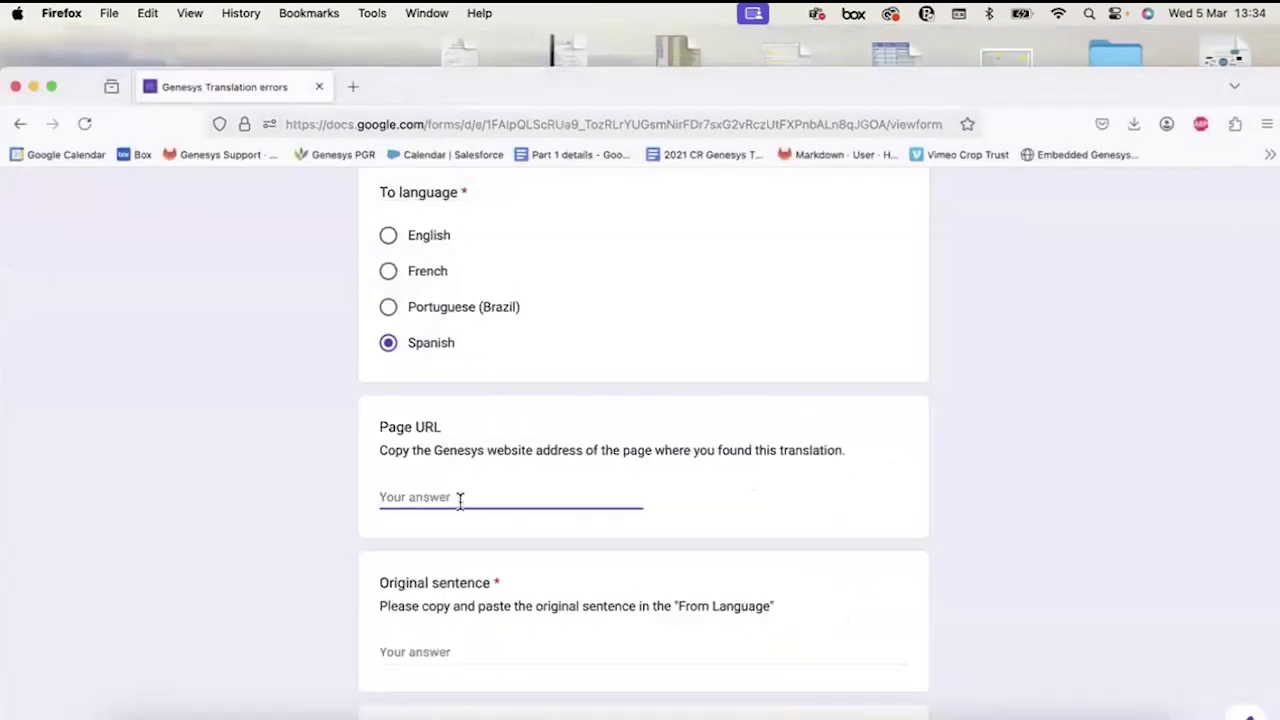
pyautogui.press('super+v')
pyautogui.scroll(-1, 451, 497)
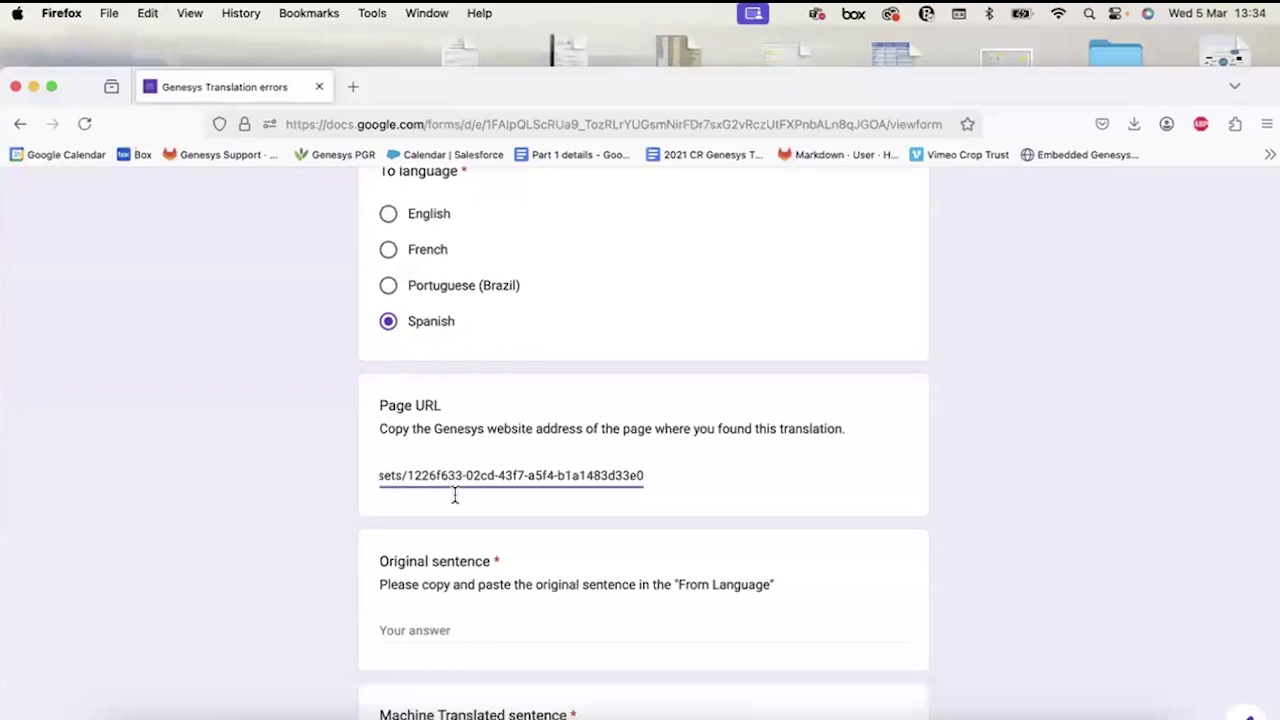
pyautogui.click(440, 46)
# Show the description's English original and paste its sentence ending 'breeding' into Original sentence.
pyautogui.click(372, 541)
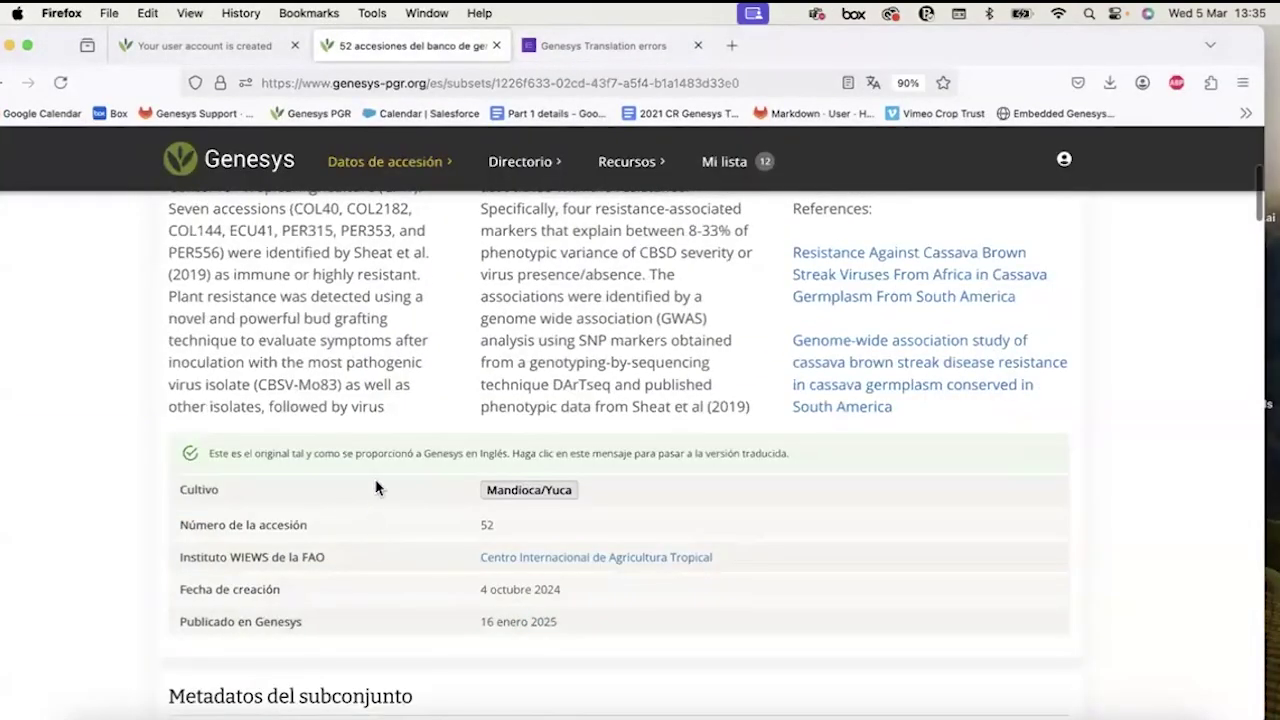
pyautogui.scroll(3, 377, 481)
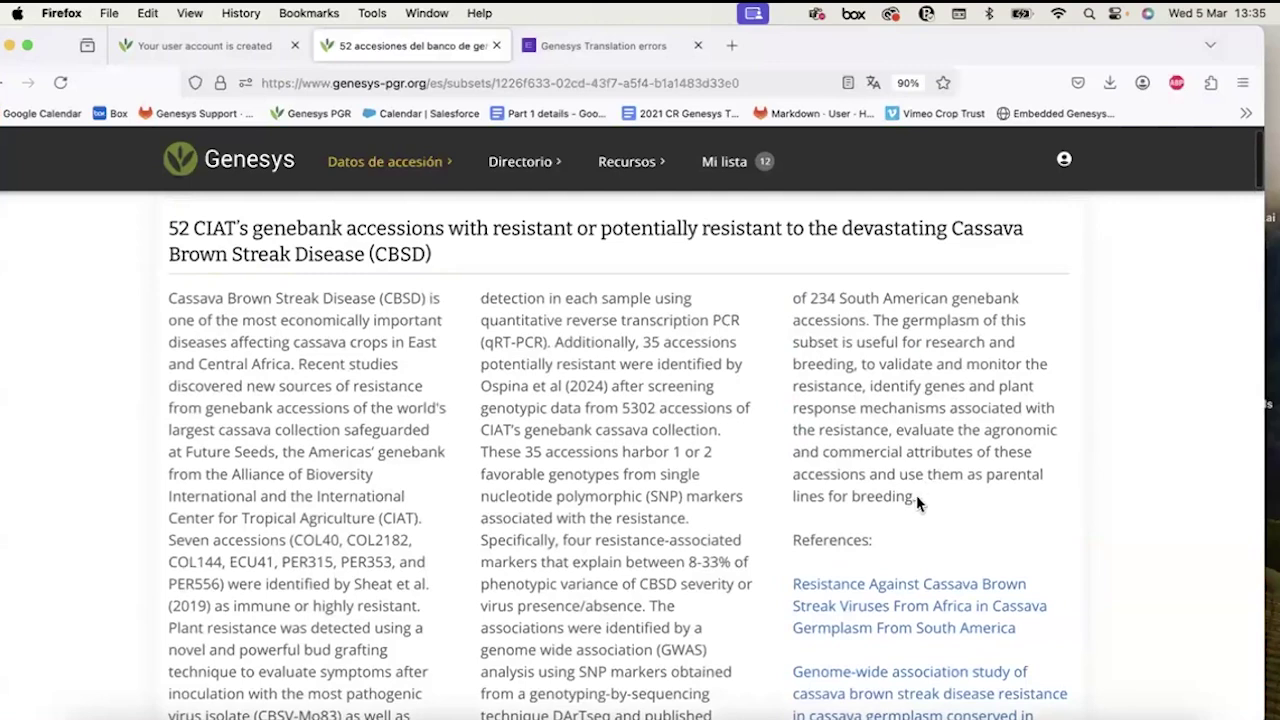
pyautogui.moveTo(917, 497); pyautogui.dragTo(873, 320)
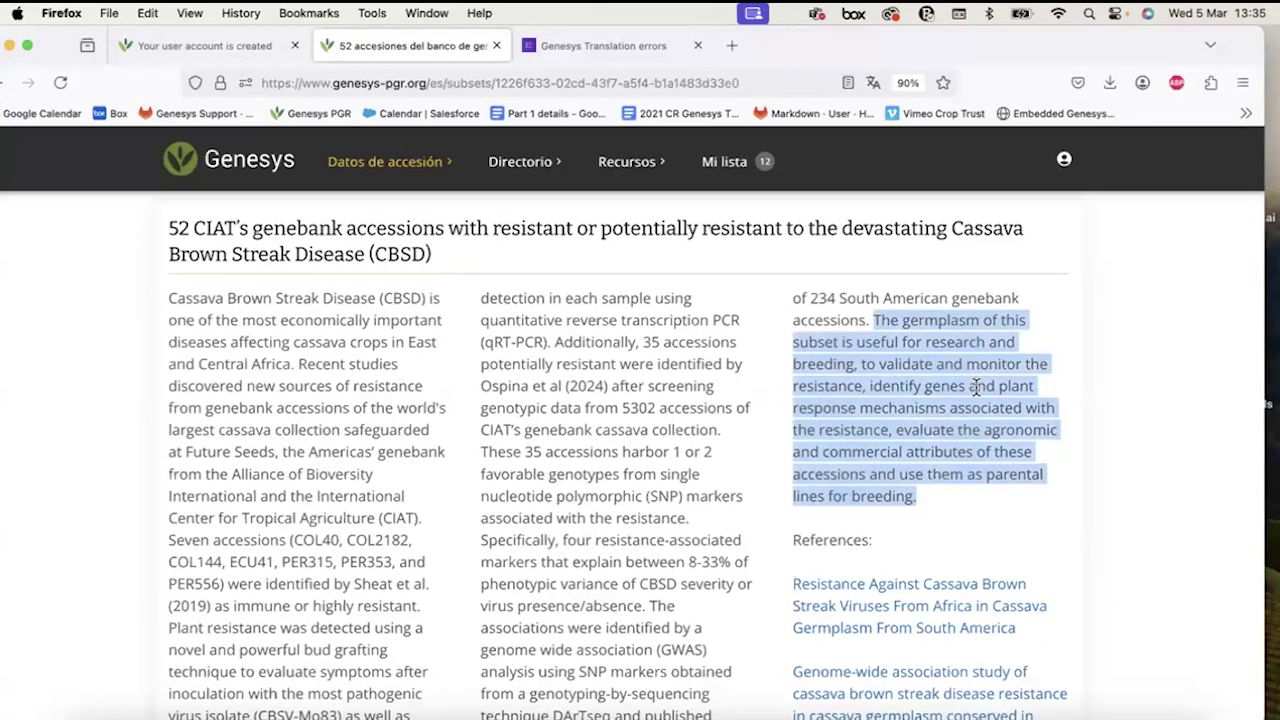
pyautogui.click(878, 322)
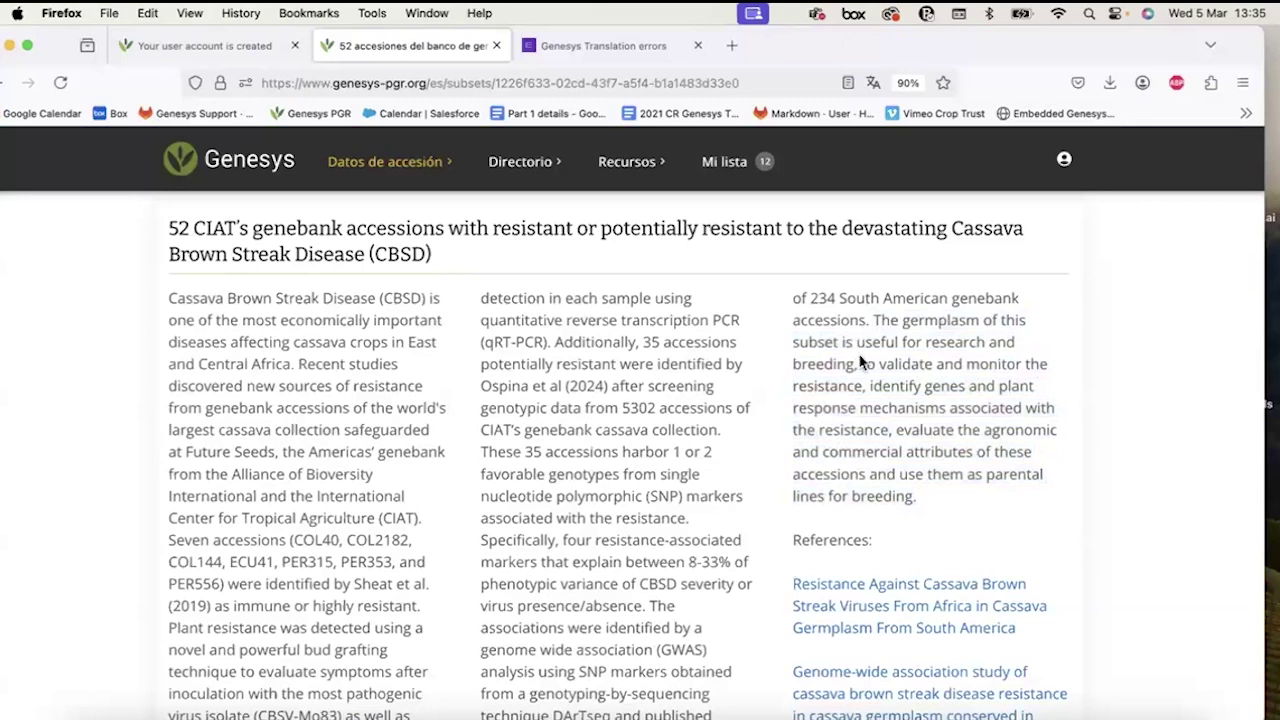
pyautogui.keyDown('shift'); pyautogui.click(858, 364); pyautogui.keyUp('shift')
pyautogui.press('super+c')
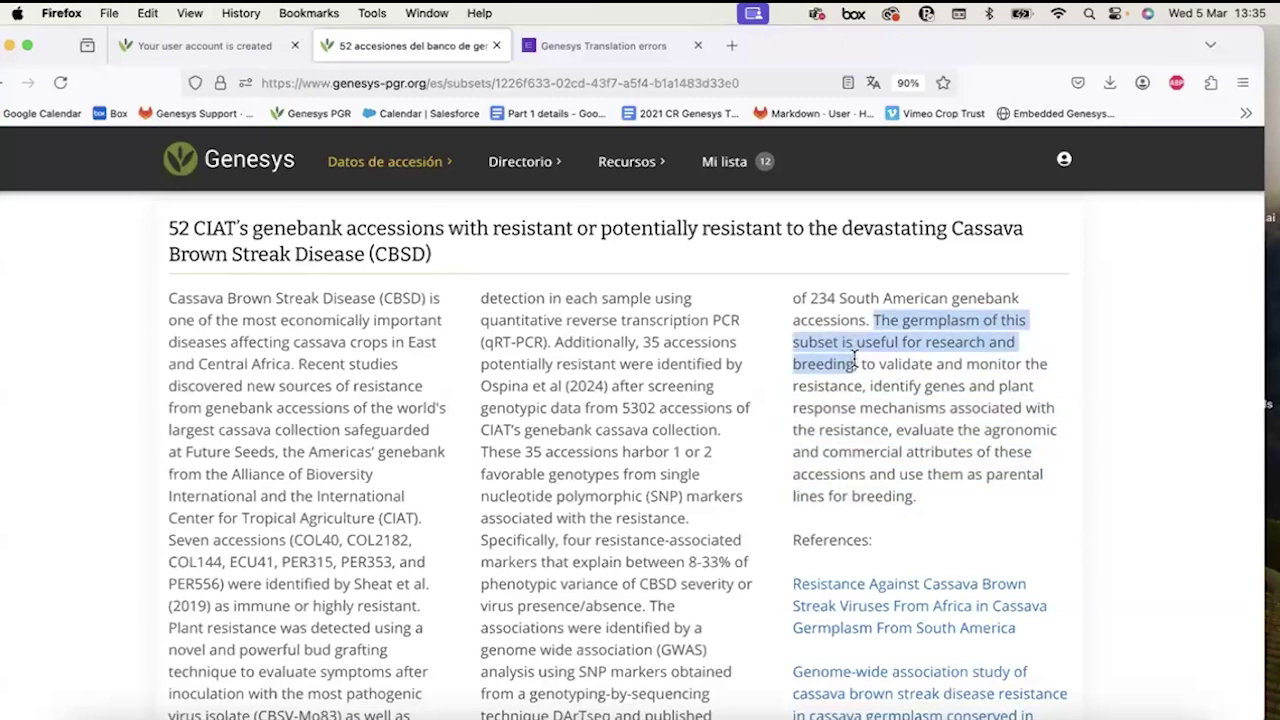
pyautogui.scroll(-3, 820, 380)
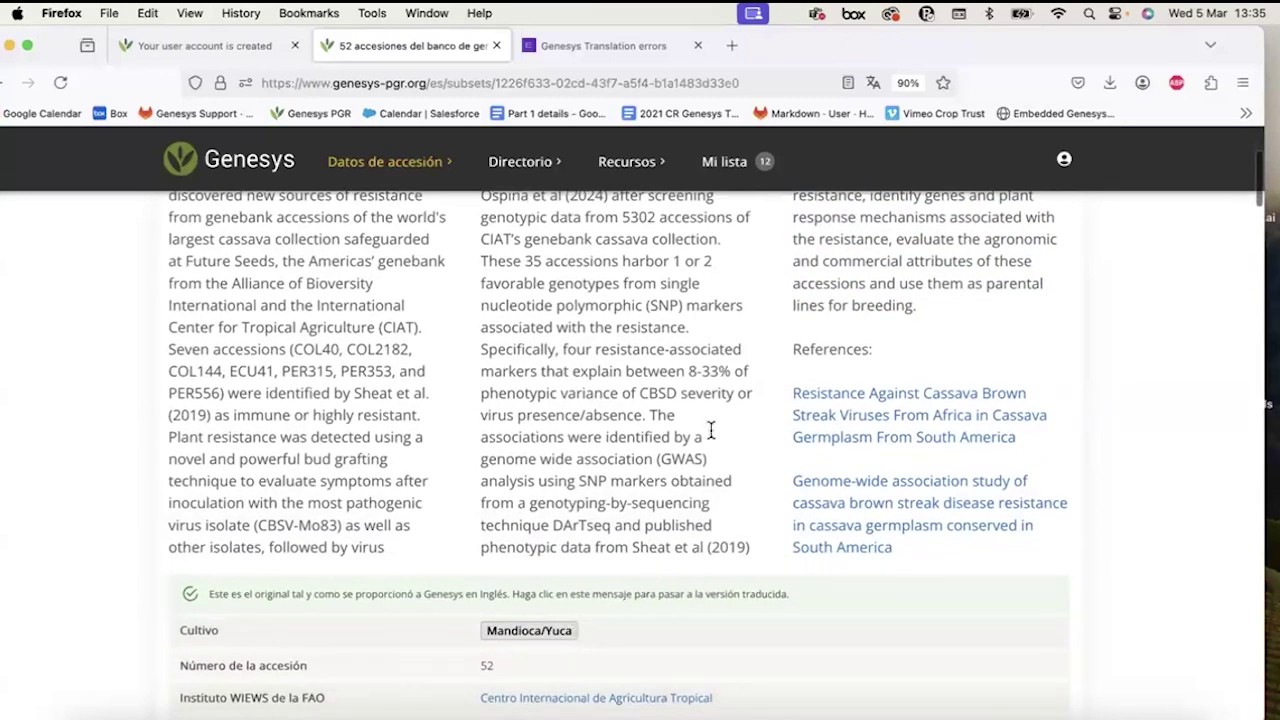
pyautogui.scroll(2, 725, 392)
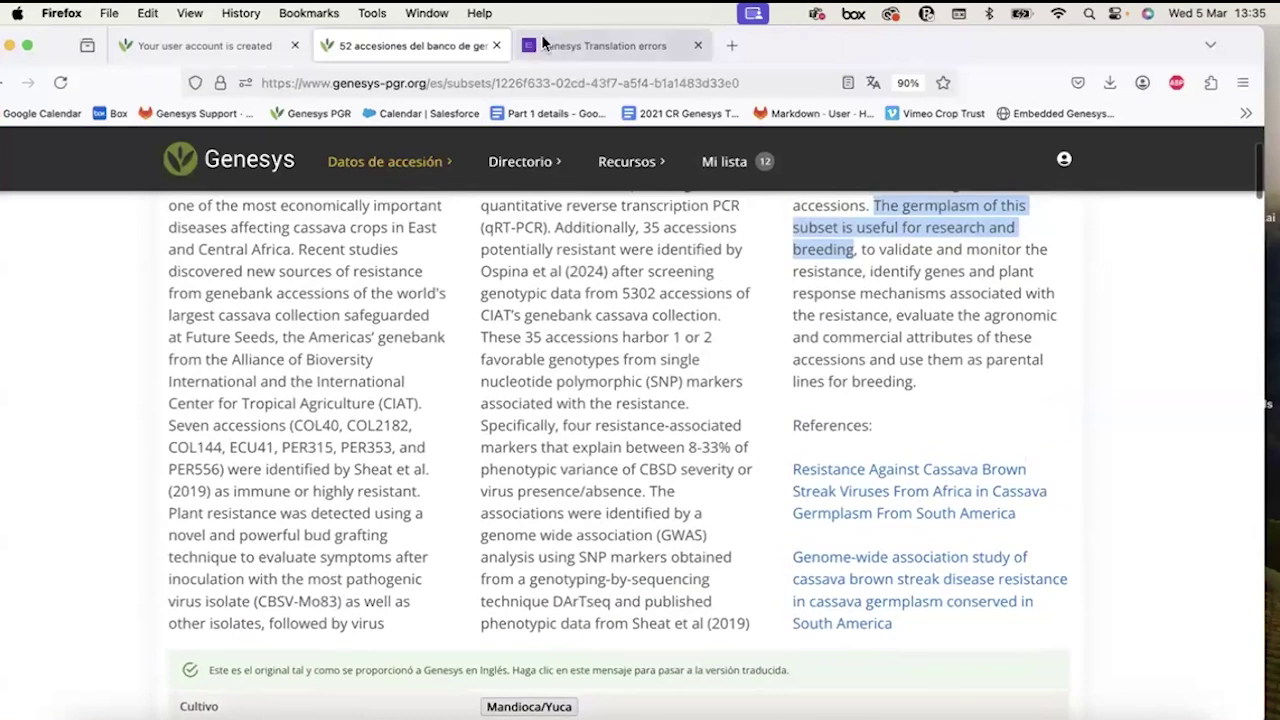
pyautogui.click(545, 45)
pyautogui.press('super+v')
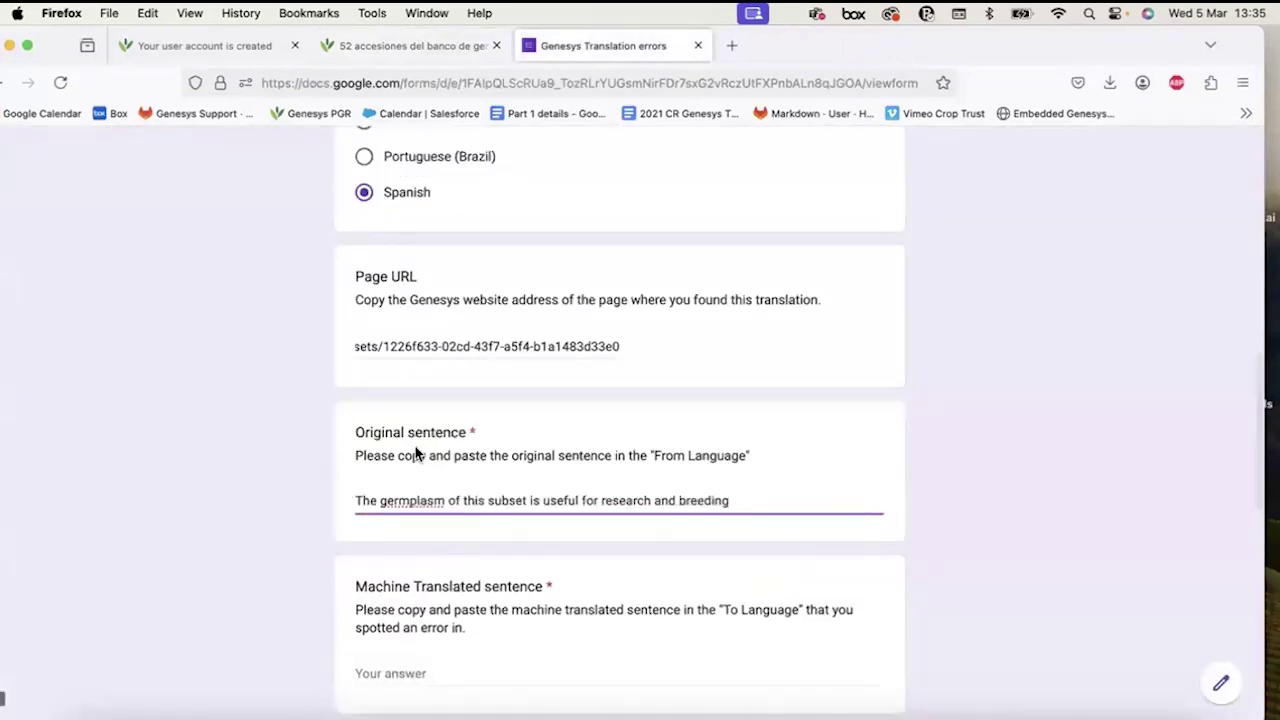
# Copy the Spanish translated sentence, 'El germoplasma de este subconjunto…', into Machine Translated sentence.
pyautogui.scroll(-2, 417, 450)
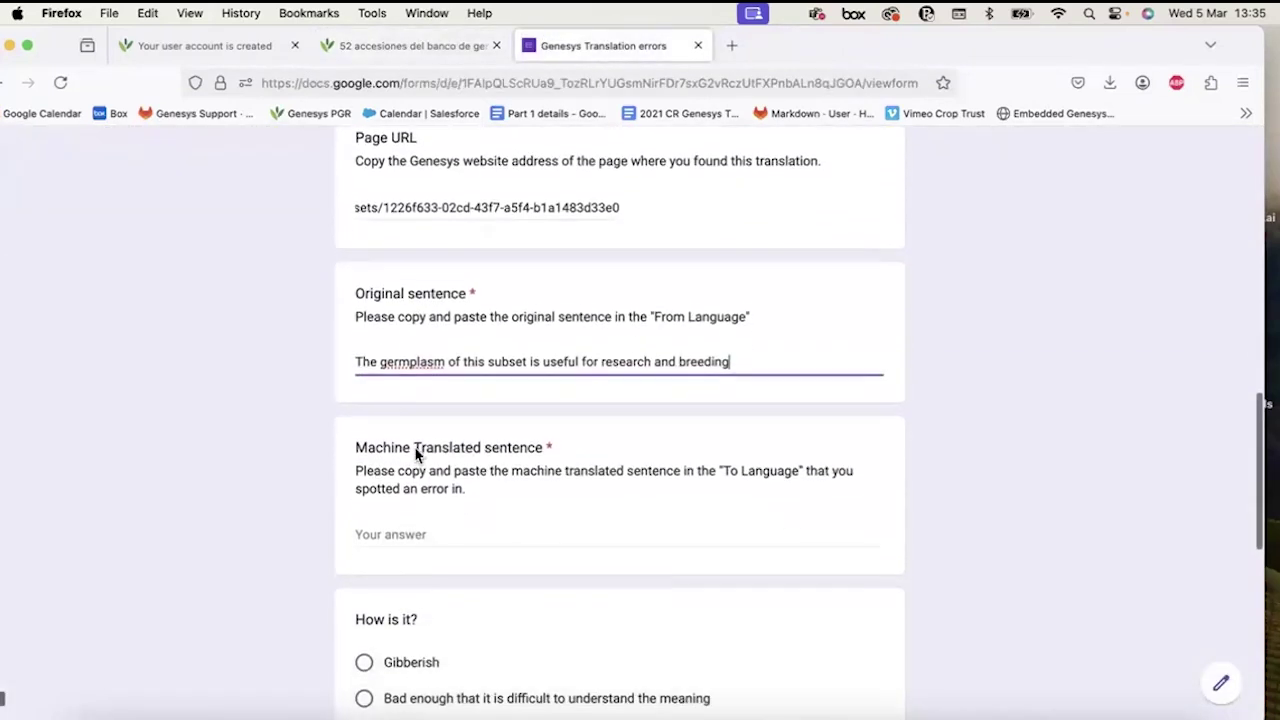
pyautogui.click(402, 530)
pyautogui.click(448, 56)
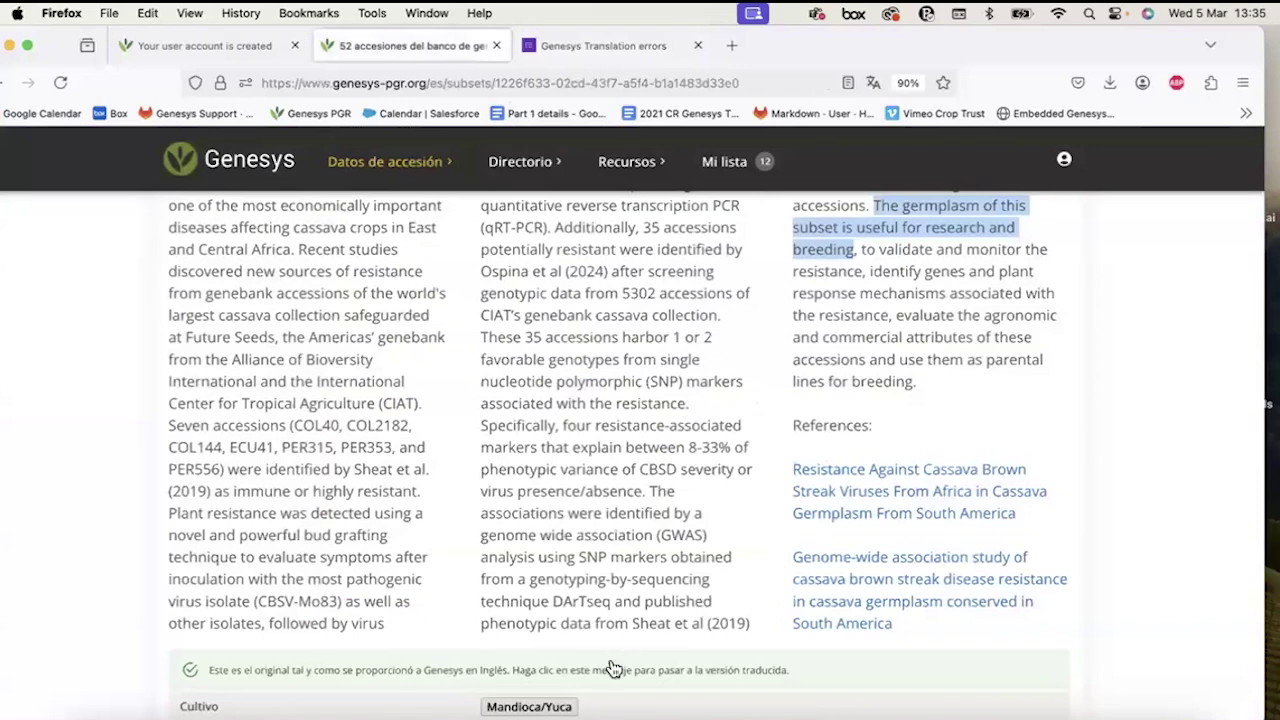
pyautogui.click(610, 665)
pyautogui.scroll(2, 1010, 325)
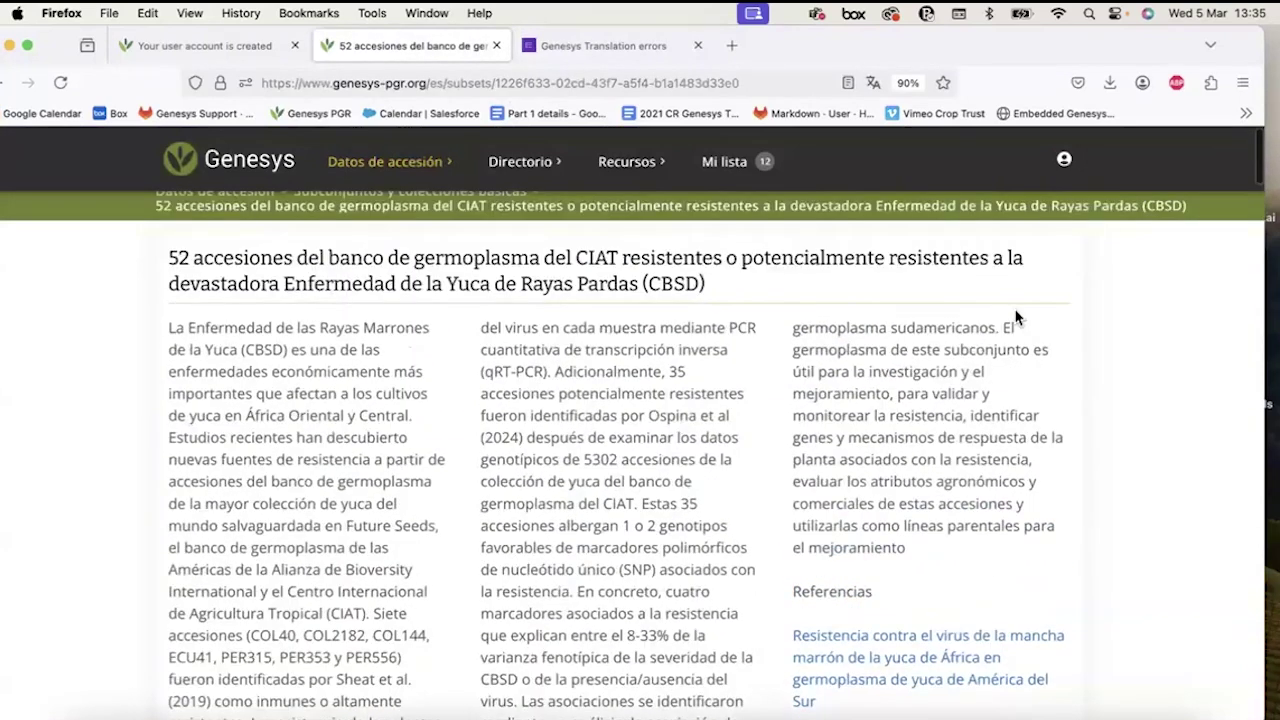
pyautogui.moveTo(1002, 328); pyautogui.dragTo(963, 414)
pyautogui.press('super+c')
pyautogui.click(600, 46)
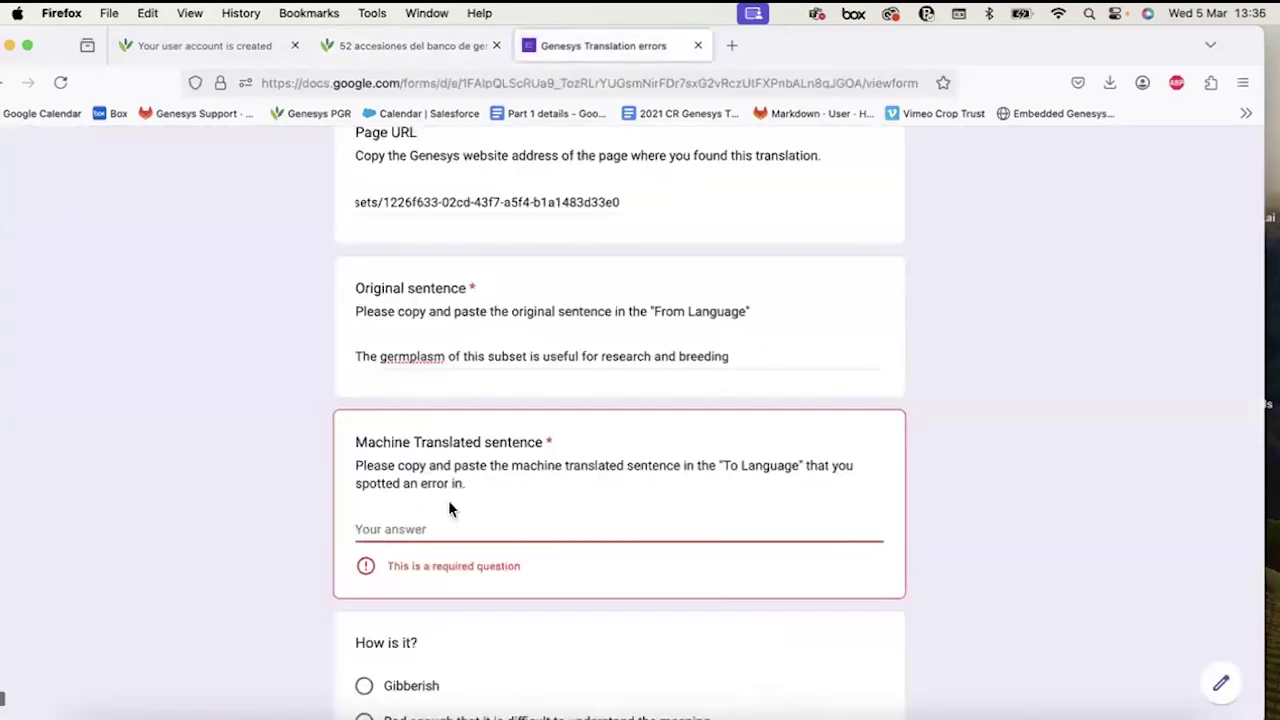
pyautogui.click(448, 510)
pyautogui.press('super+v')
pyautogui.scroll(-5, 448, 508)
pyautogui.click(389, 398)
# Rate the machine translation as Gibberish.
pyautogui.scroll(-1, 380, 360)
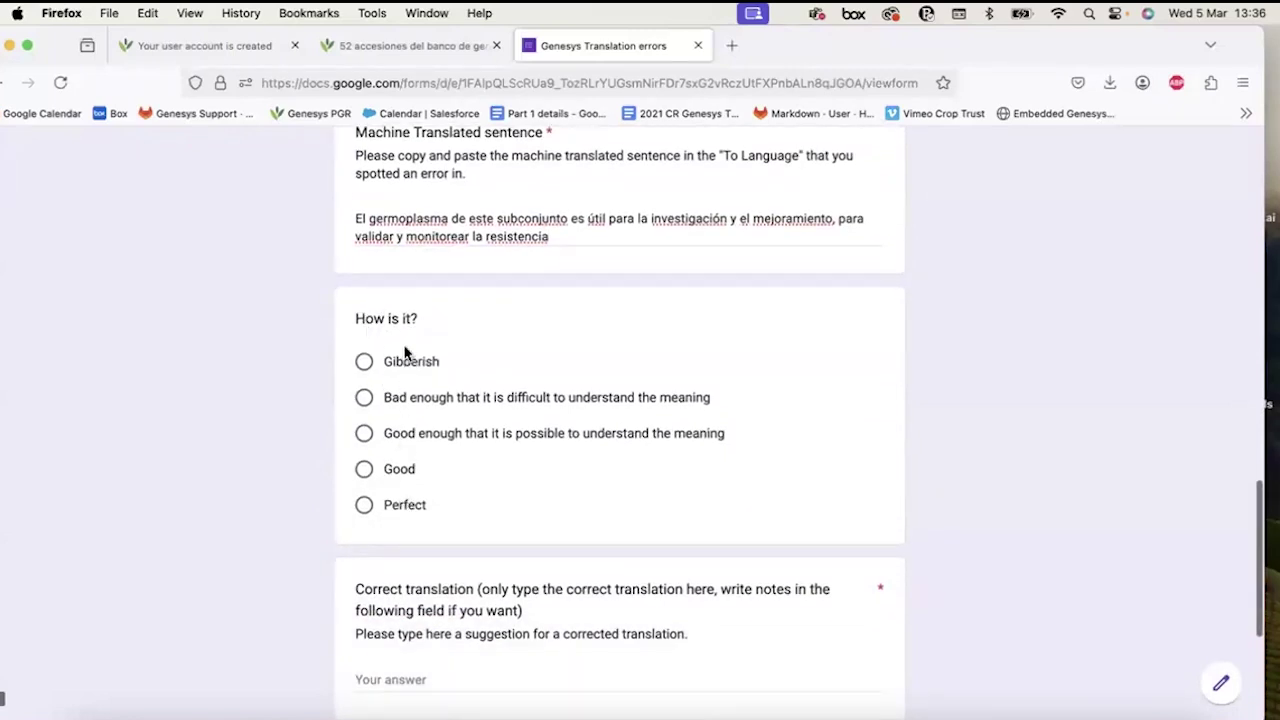
pyautogui.click(403, 366)
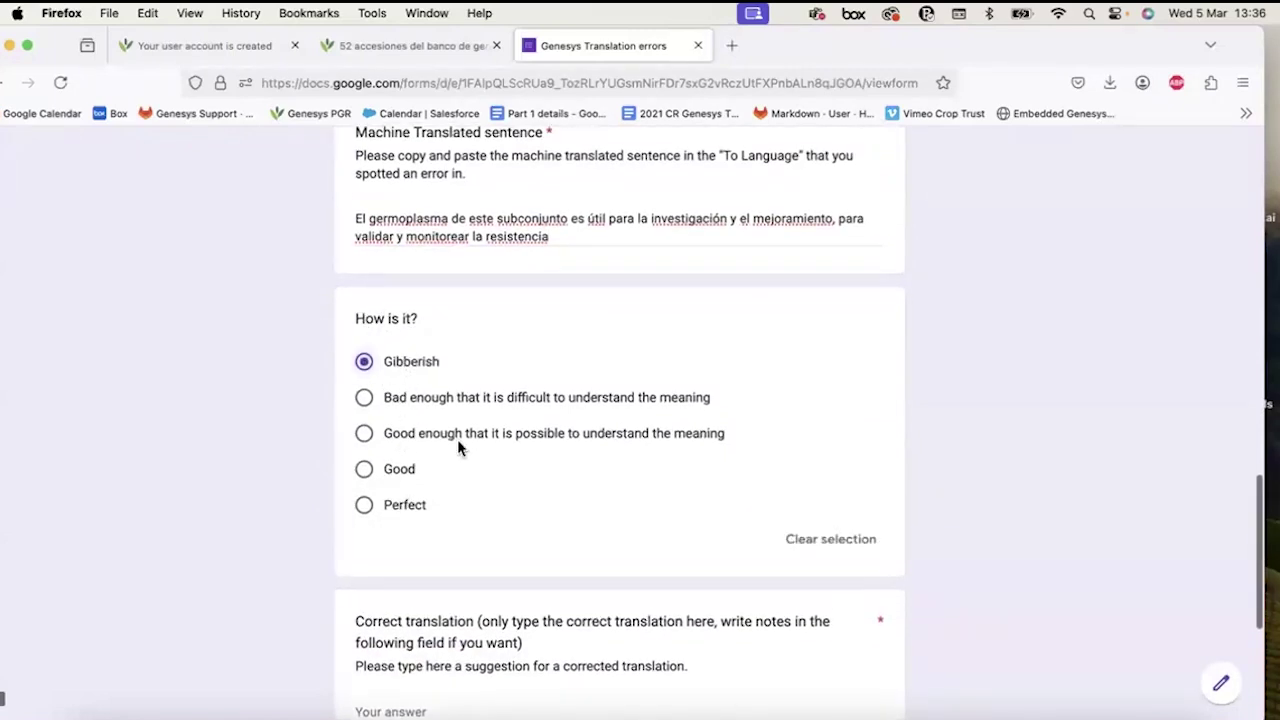
pyautogui.scroll(-4, 457, 440)
# Paste the Spanish sentence into Correct translation and change its ending to 'monitorear test'.
pyautogui.click(449, 414)
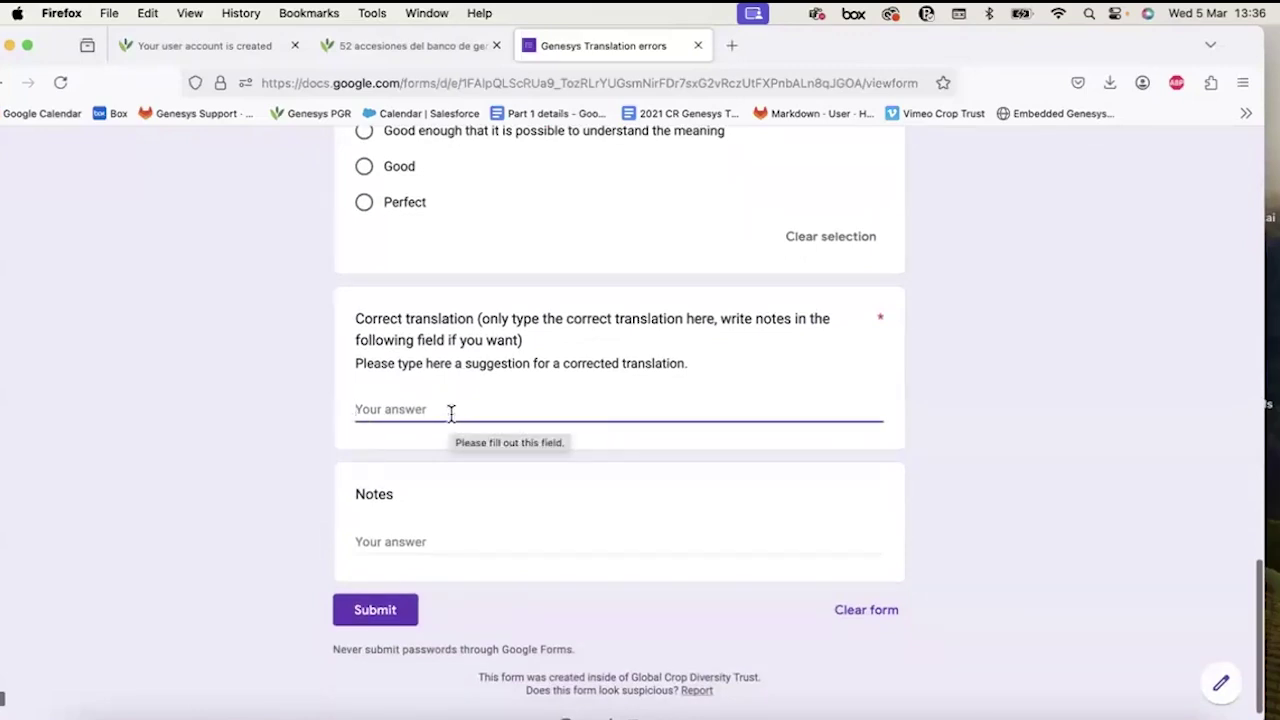
pyautogui.click(415, 541)
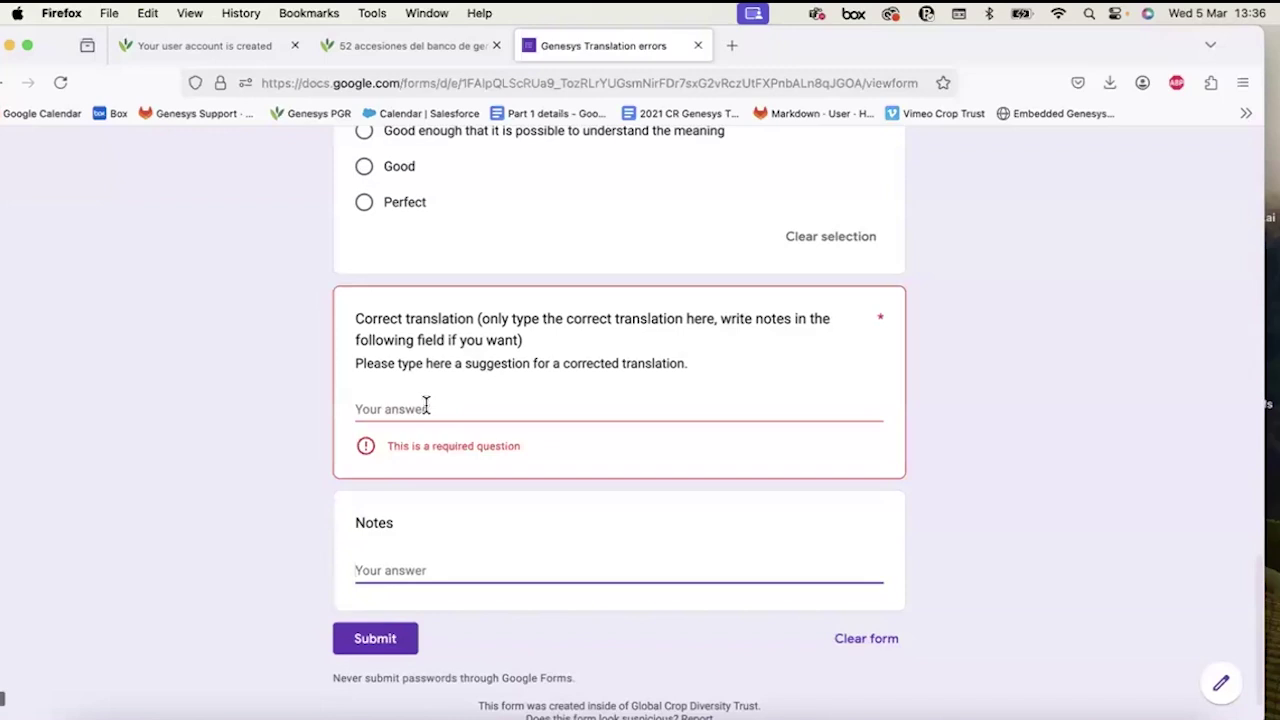
pyautogui.press('super+v')
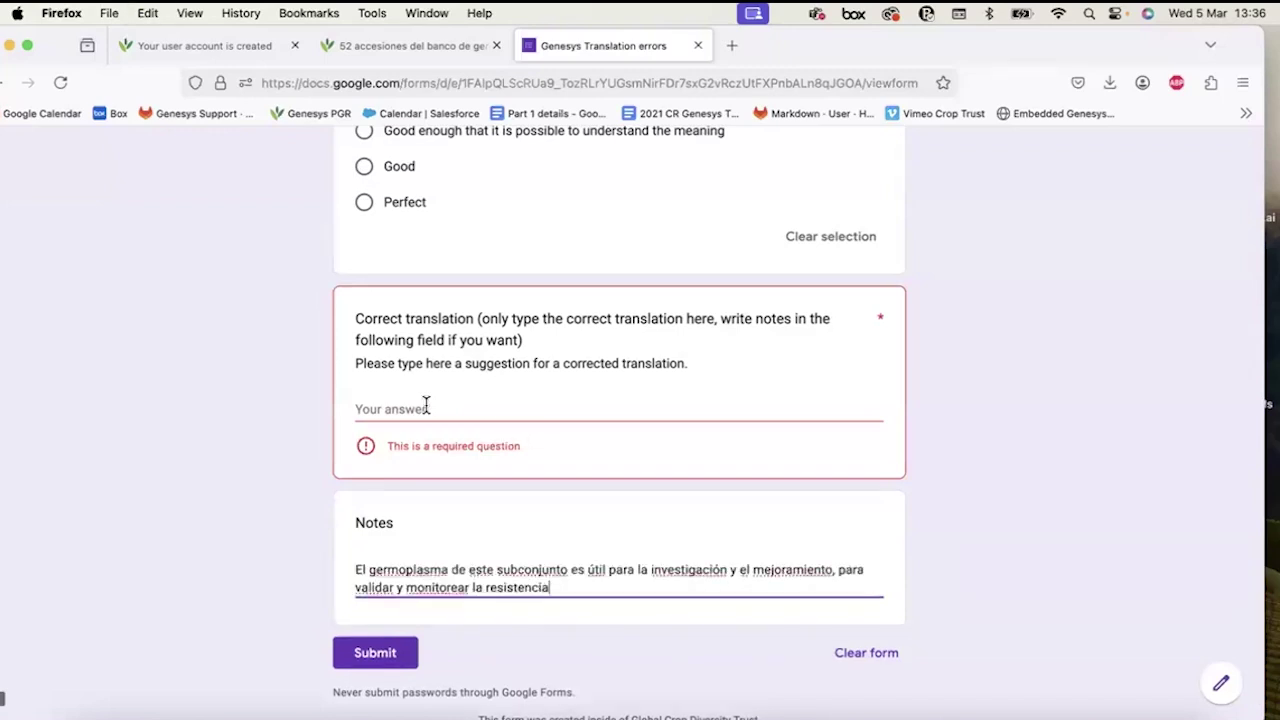
pyautogui.press('super+z')
pyautogui.click(425, 405)
pyautogui.press('super+v')
pyautogui.press('BackSpace')
pyautogui.press('BackSpace')
pyautogui.press('BackSpace')
pyautogui.press('BackSpace')
pyautogui.press('BackSpace')
pyautogui.press('BackSpace')
pyautogui.press('BackSpace')
pyautogui.press('BackSpace')
pyautogui.press('BackSpace')
pyautogui.press('BackSpace')
pyautogui.press('BackSpace')
pyautogui.press('BackSpace')
pyautogui.press('BackSpace')
pyautogui.press('BackSpace')
pyautogui.press('BackSpace')
pyautogui.press('BackSpace')
pyautogui.write('r test')
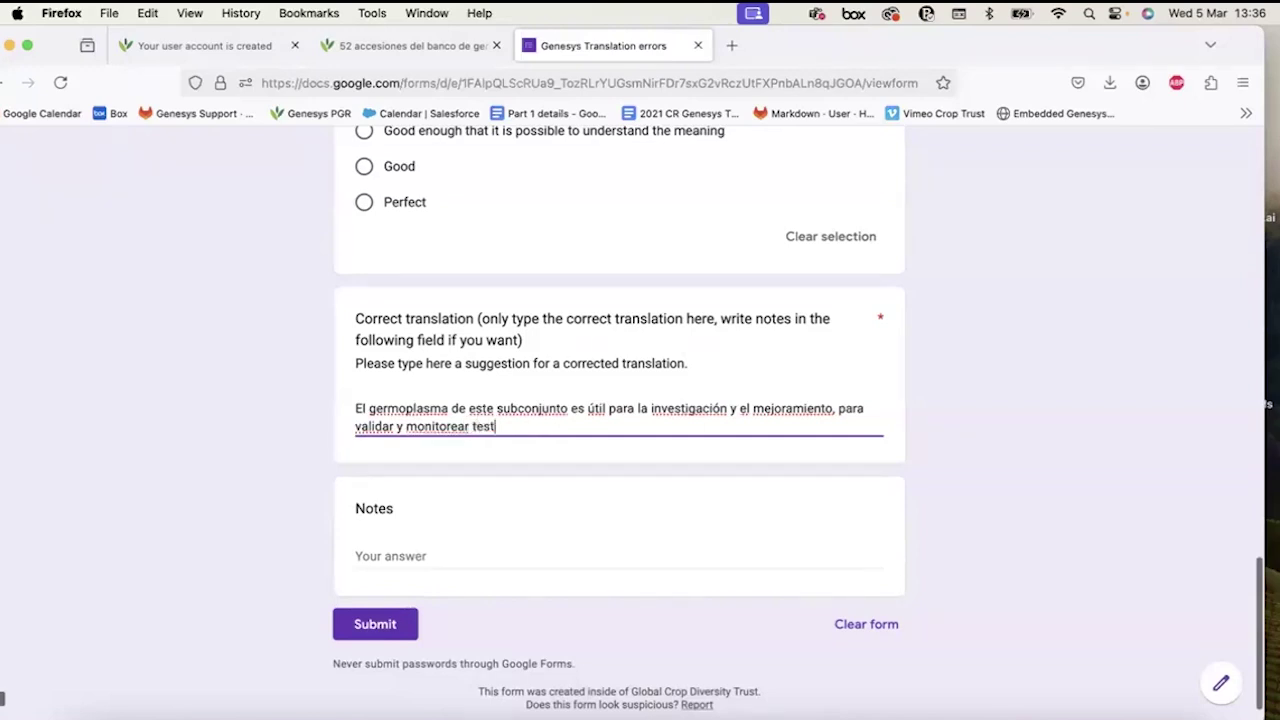
pyautogui.click(409, 553)
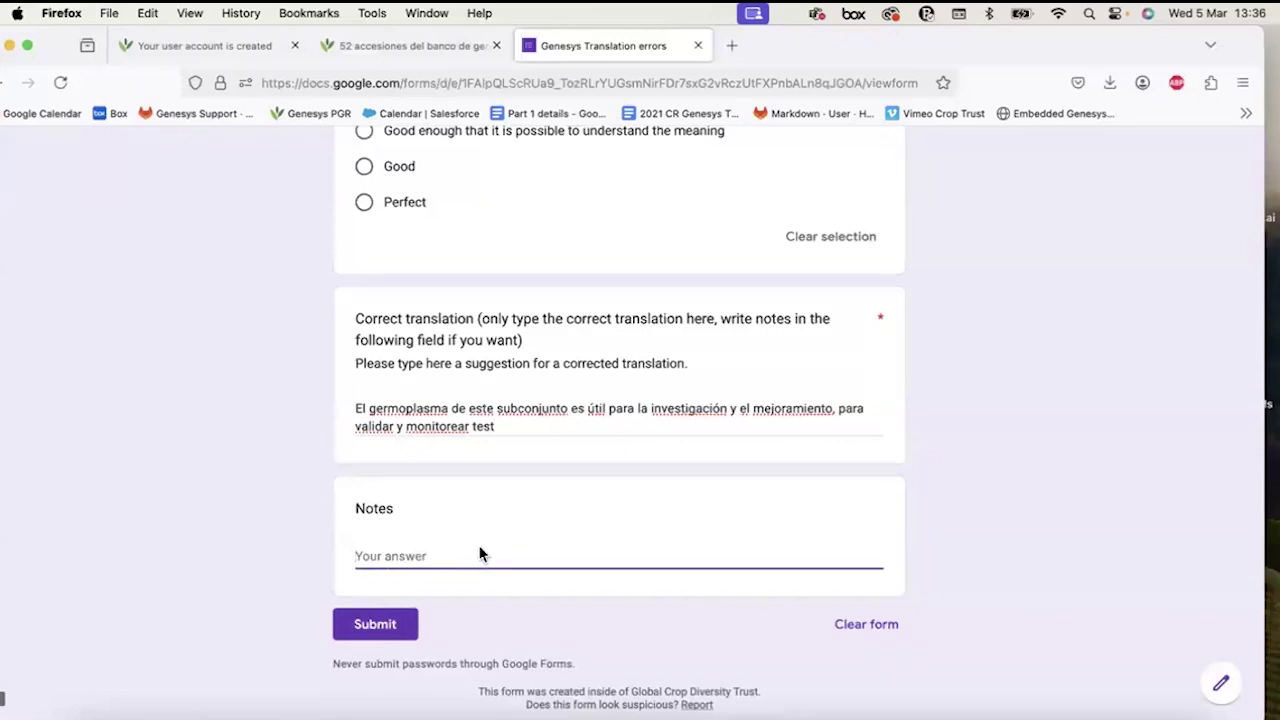
pyautogui.scroll(8, 280, 340)
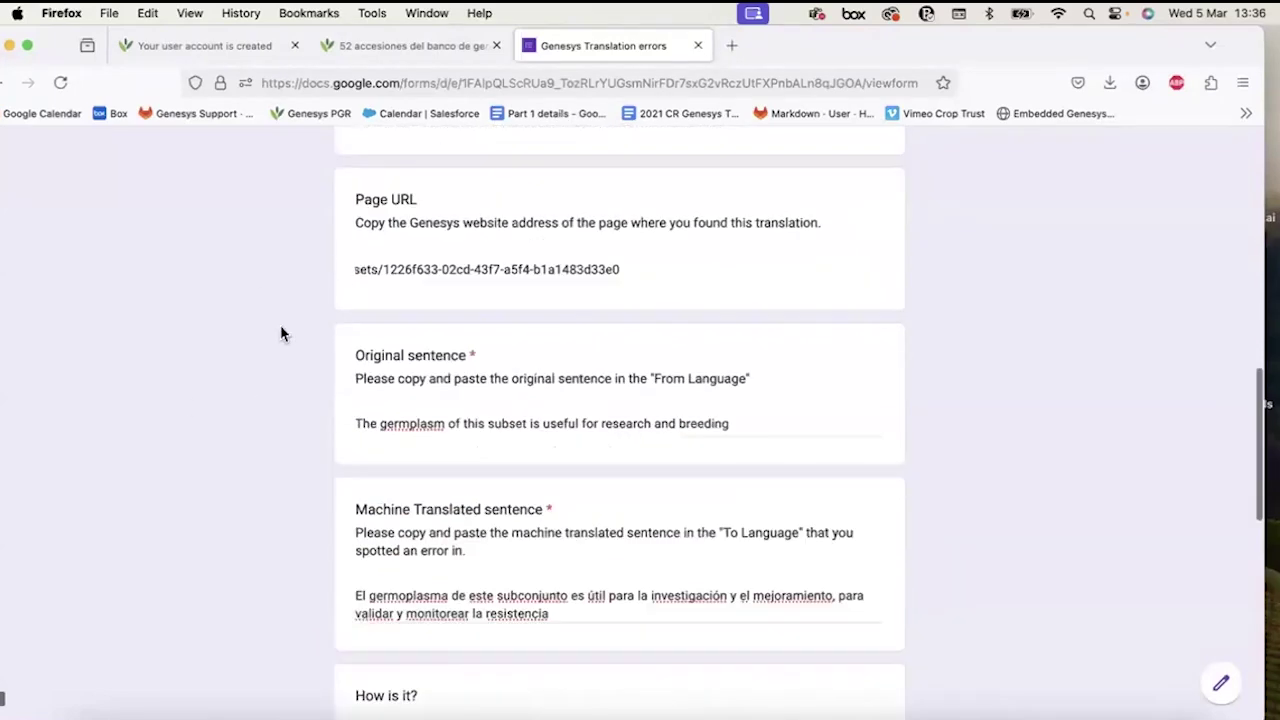
pyautogui.scroll(10, 280, 333)
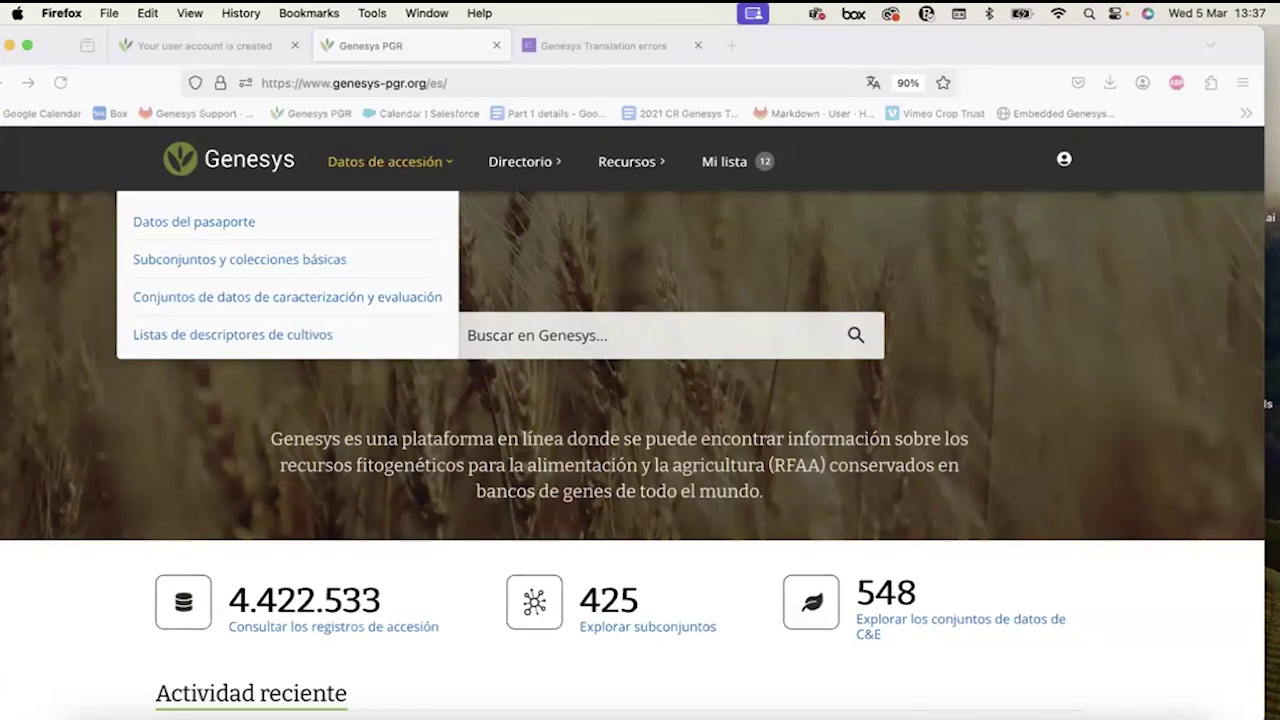
# Choose English in the account menu's language options, then reopen the menu to confirm.
pyautogui.click(1065, 163)
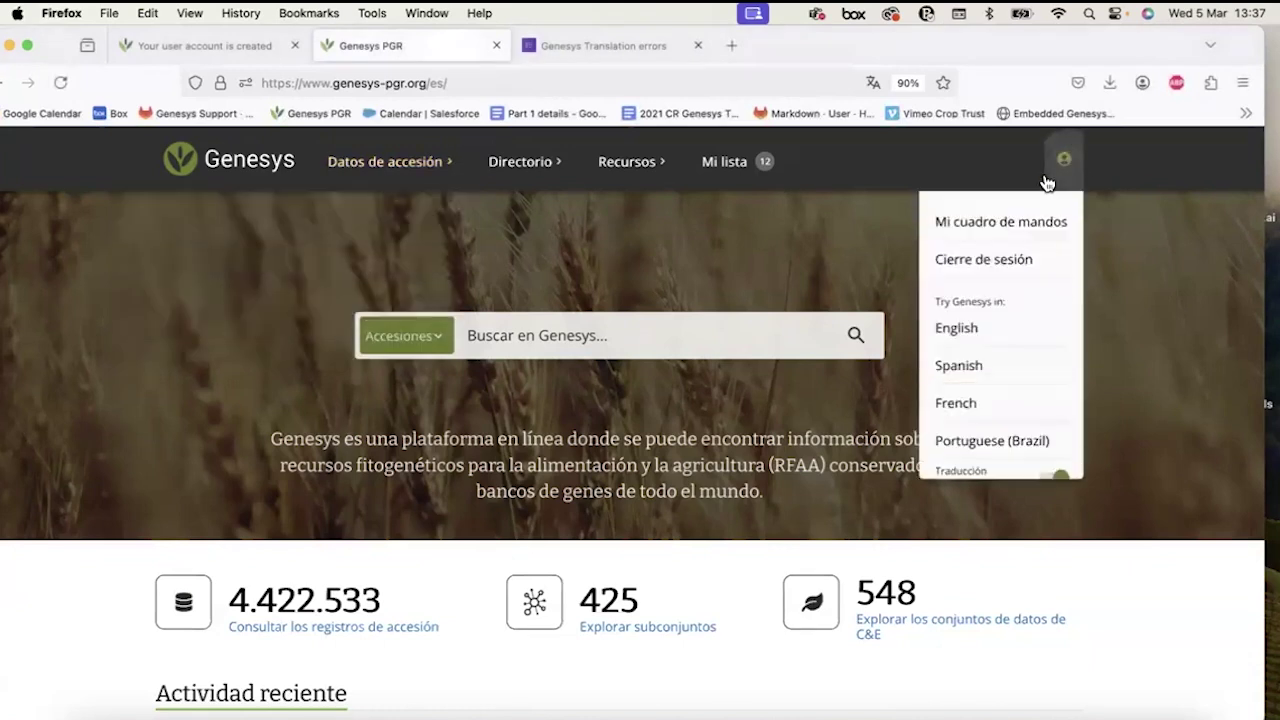
pyautogui.click(970, 333)
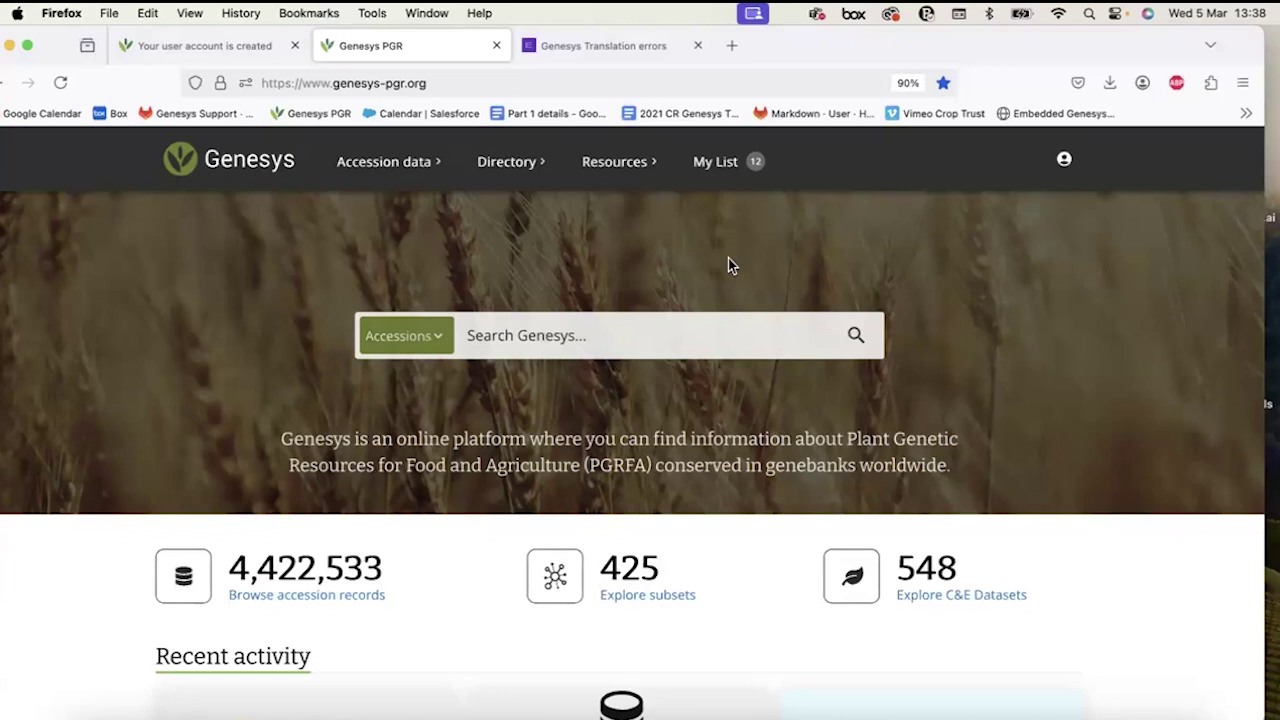
pyautogui.click(1058, 168)
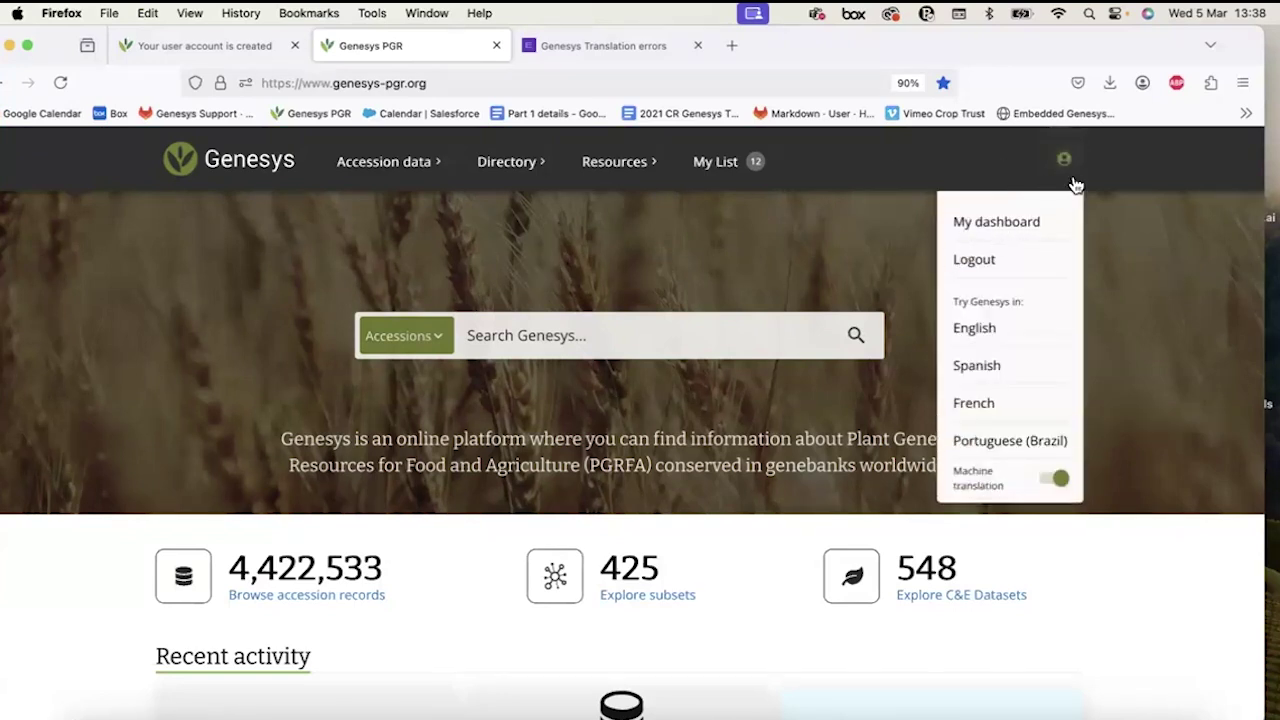
pyautogui.click(1074, 184)
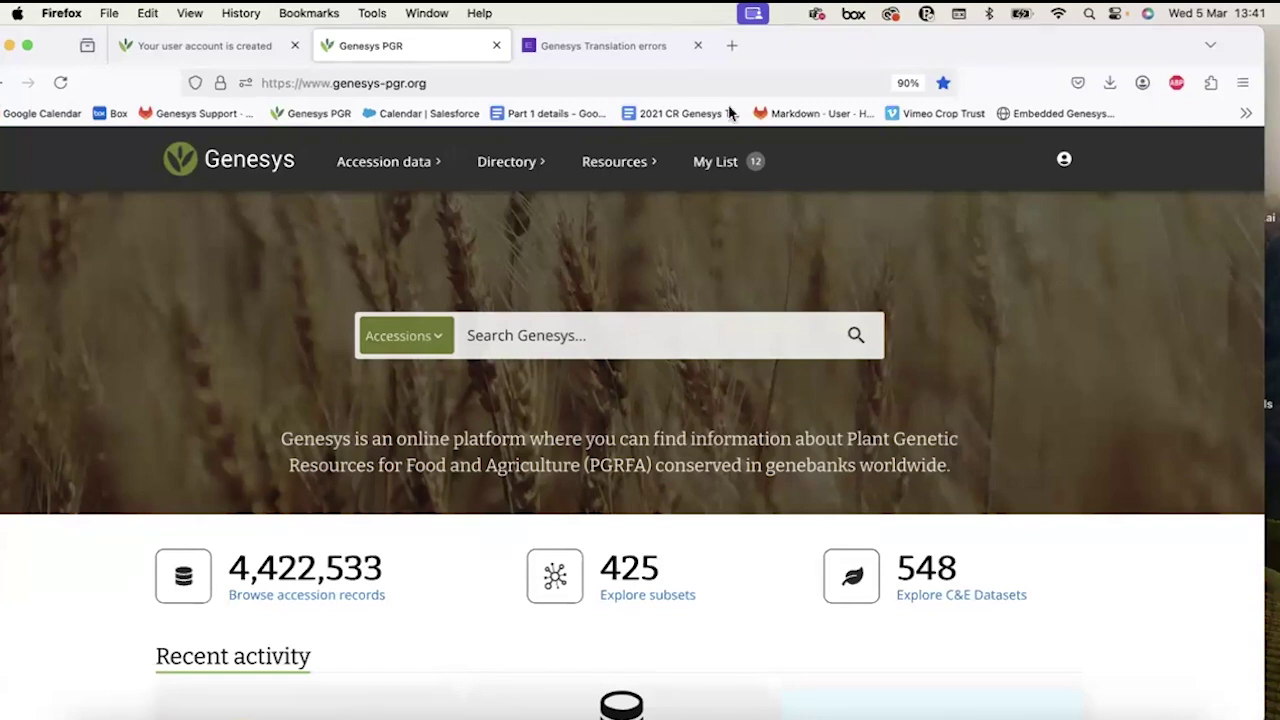
# Go to Directory > PGRFA networks and open the ECPGR network's details page.
pyautogui.click(499, 166)
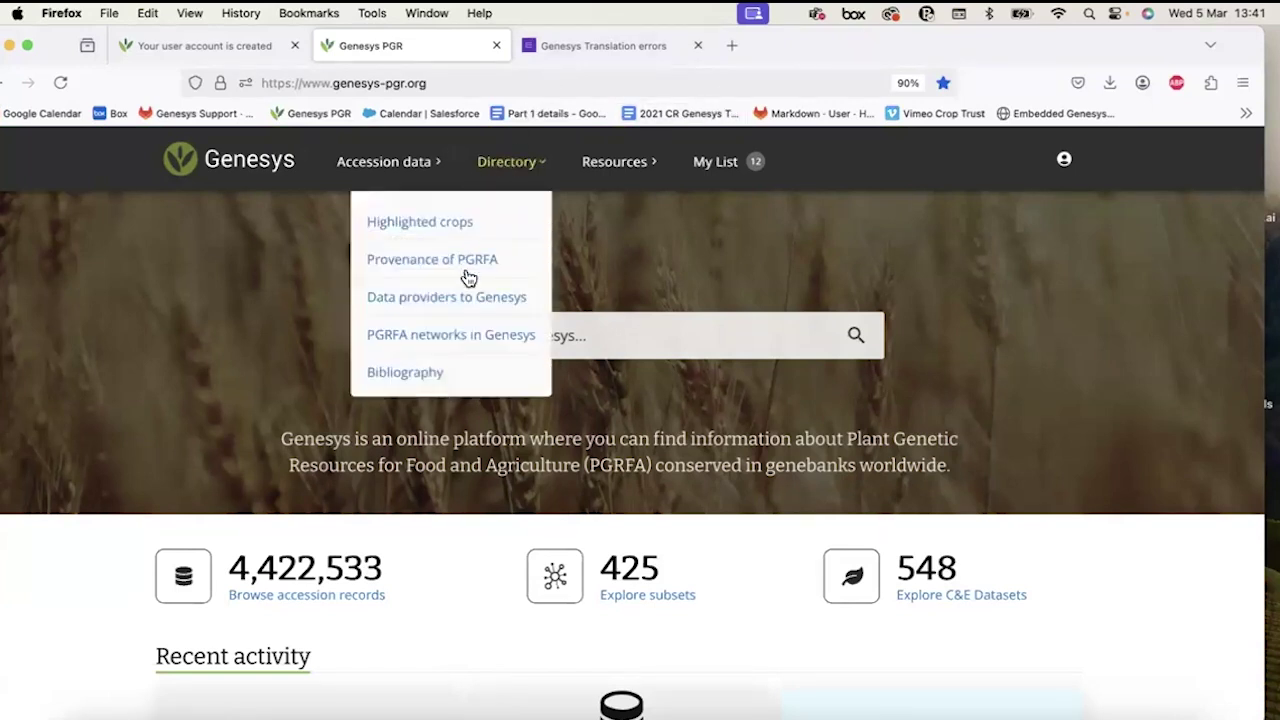
pyautogui.doubleClick(499, 176)
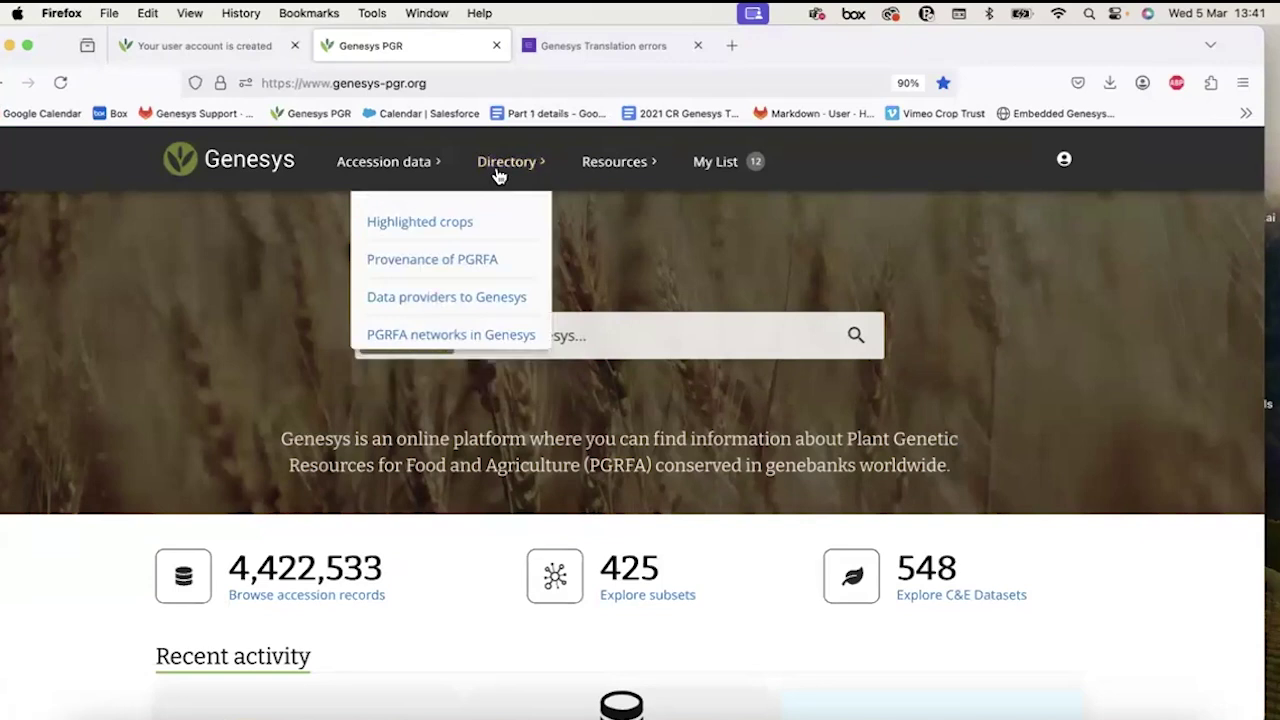
pyautogui.click(446, 338)
pyautogui.scroll(-4, 447, 335)
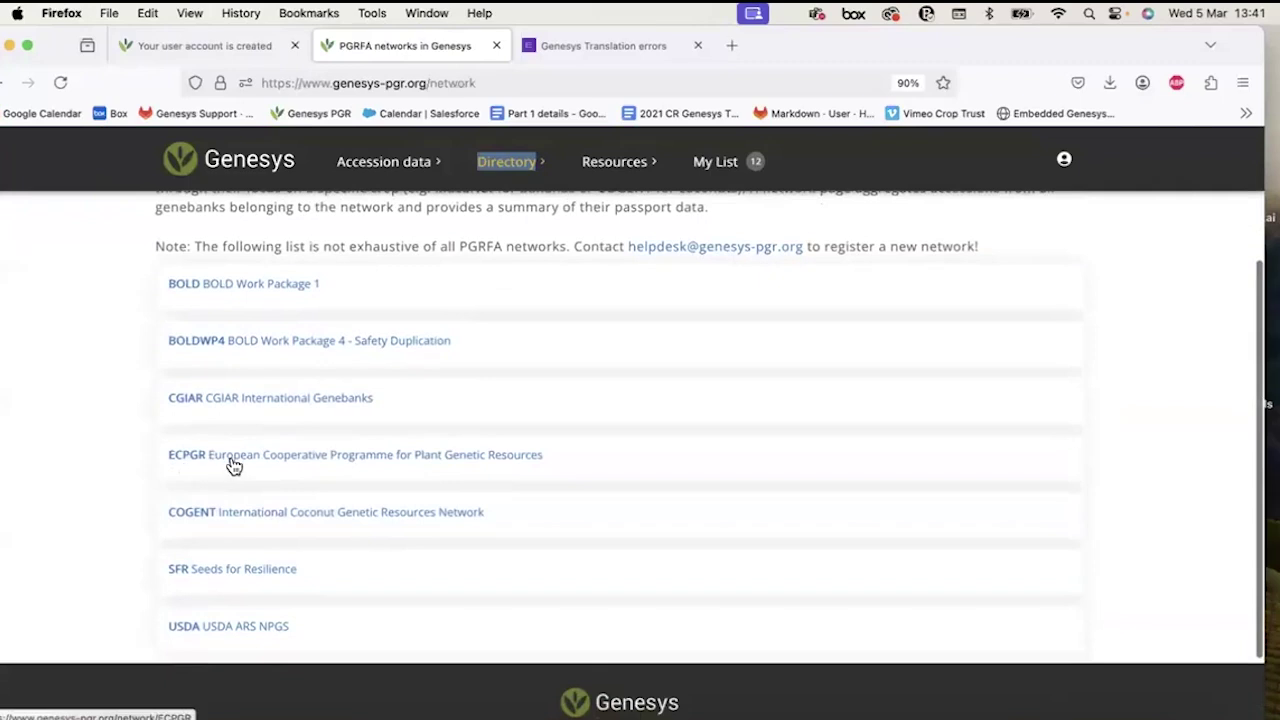
pyautogui.click(231, 466)
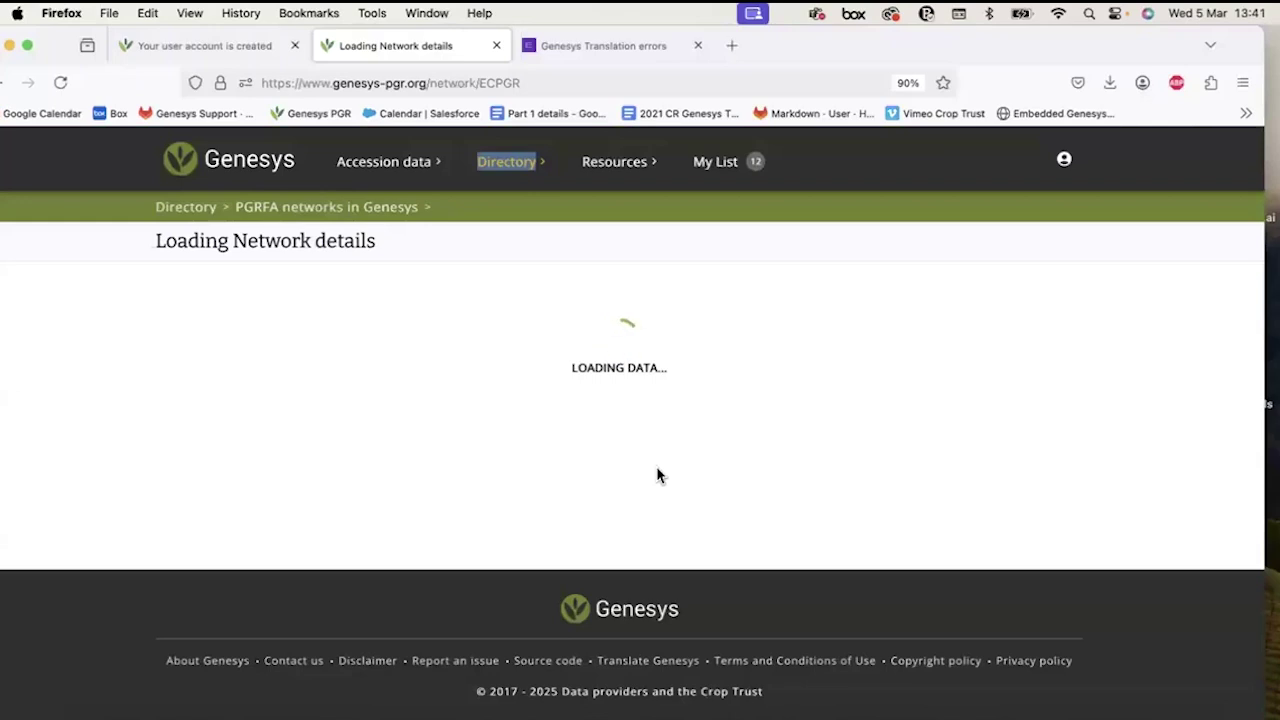
# Scroll through the ECPGR page's members map and charts, then return to the short name.
pyautogui.scroll(-2, 656, 474)
pyautogui.scroll(-6, 657, 474)
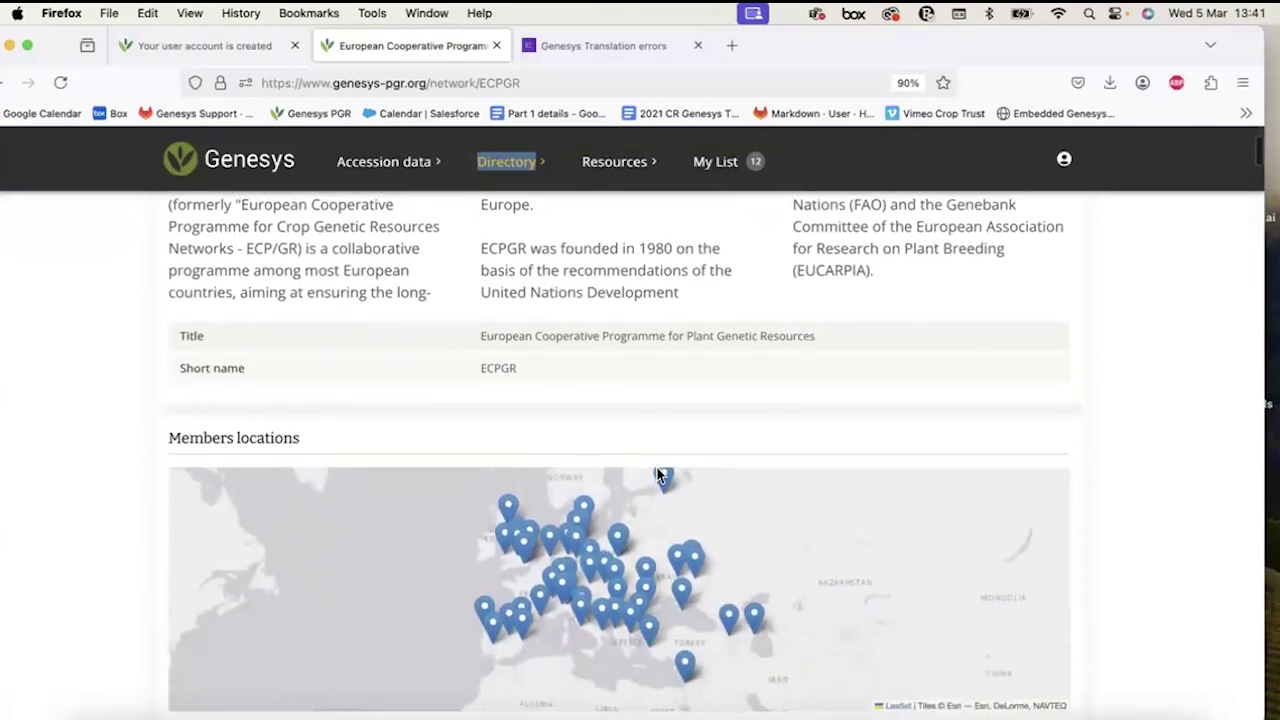
pyautogui.scroll(-3, 657, 474)
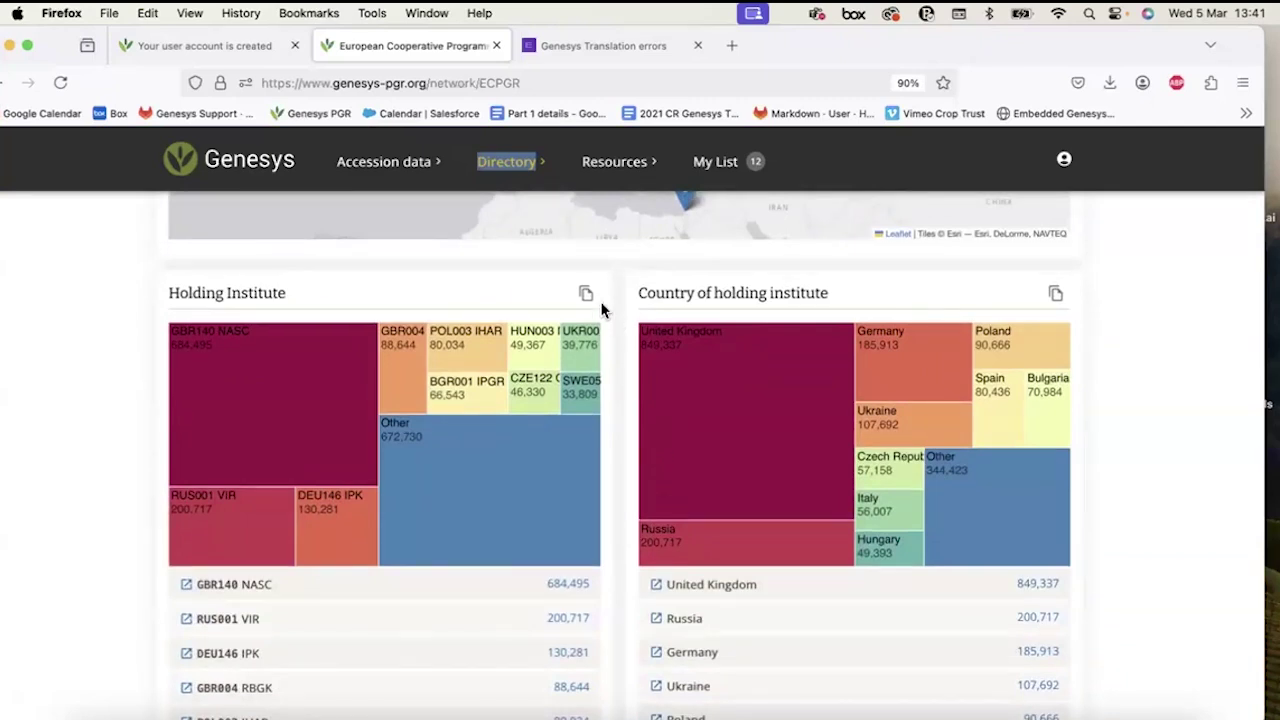
pyautogui.scroll(5, 593, 356)
pyautogui.scroll(1, 598, 362)
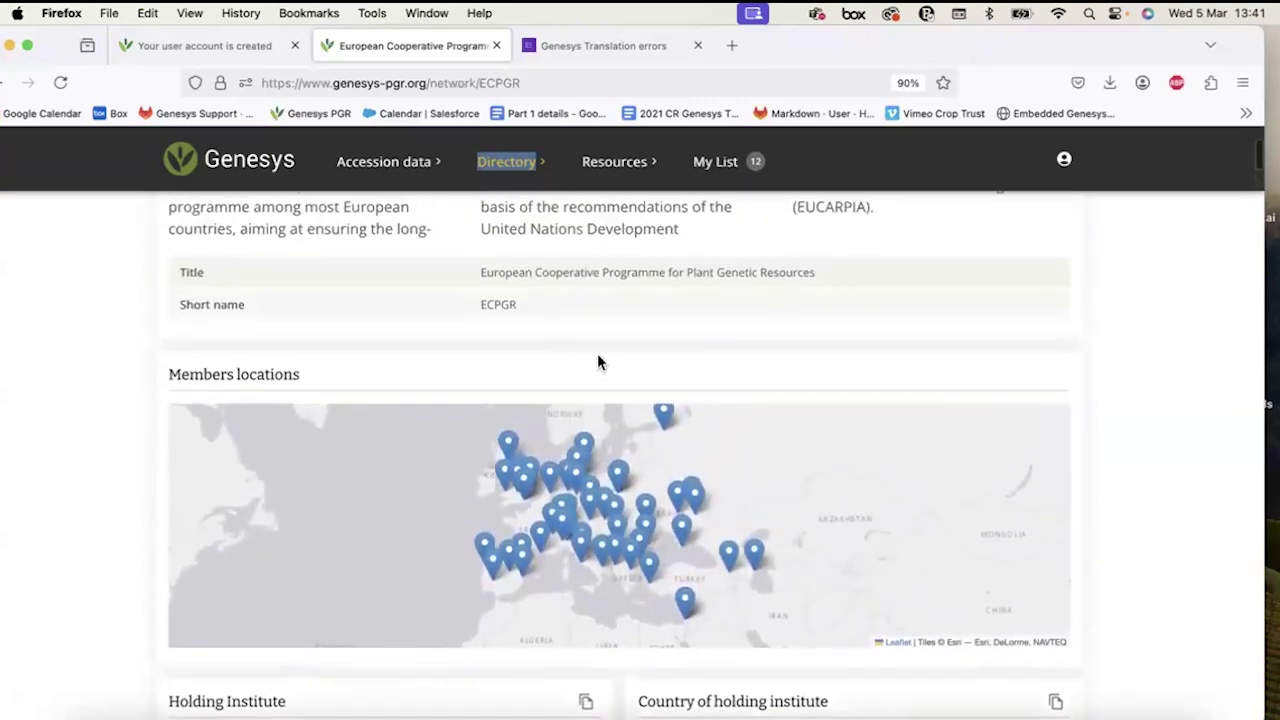
pyautogui.scroll(1, 597, 360)
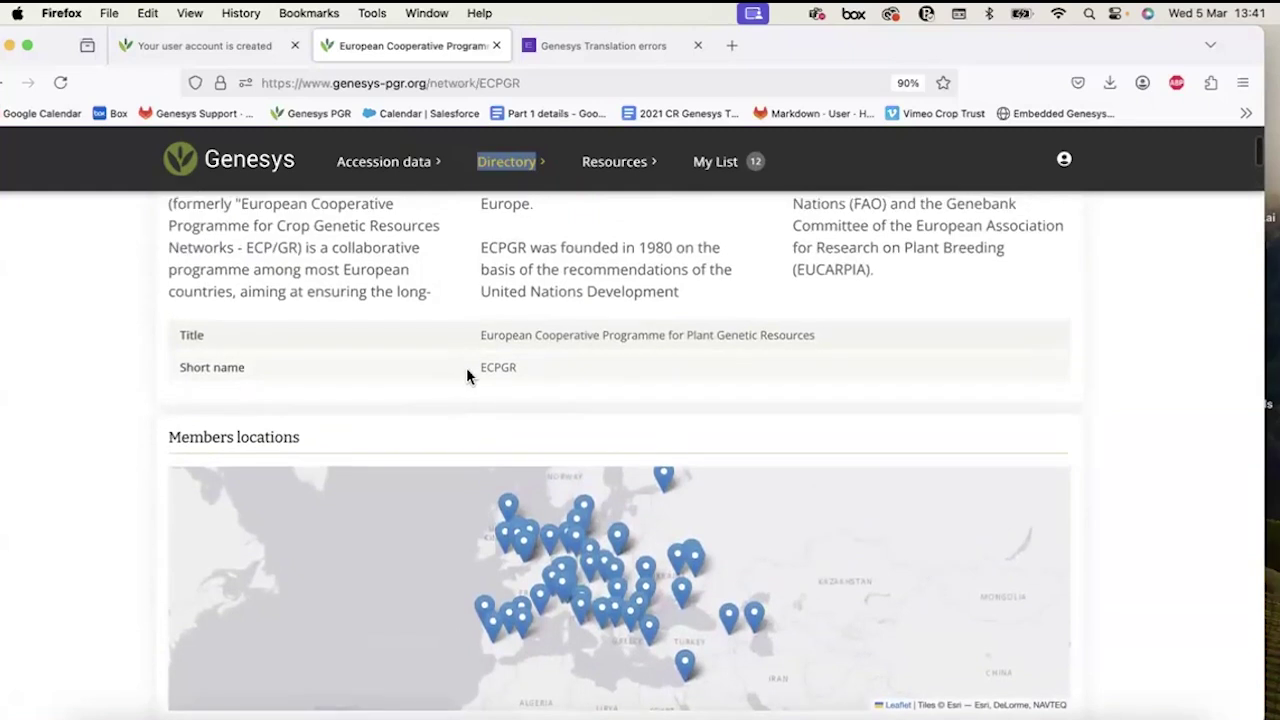
pyautogui.moveTo(469, 374); pyautogui.dragTo(567, 376)
pyautogui.click(567, 376)
# Expand the Holding Institute list via 'Other' to show every institute.
pyautogui.scroll(-5, 567, 376)
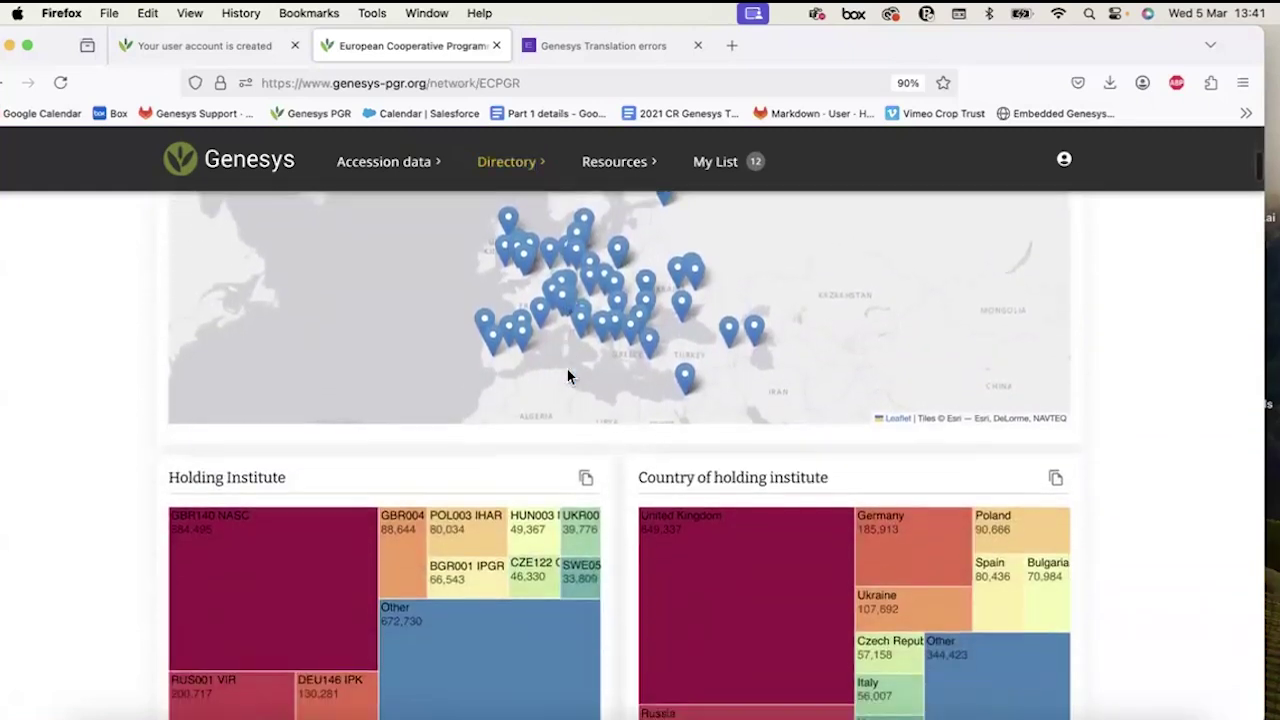
pyautogui.scroll(-3, 567, 376)
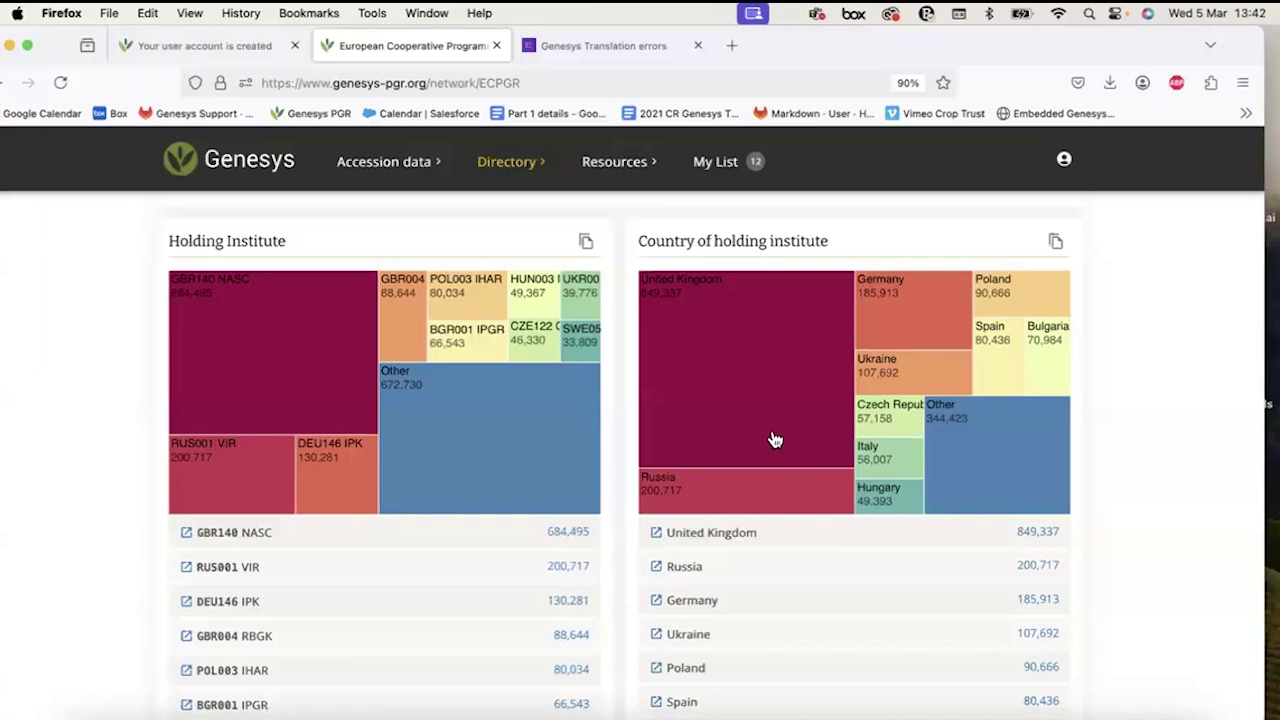
pyautogui.scroll(-5, 771, 437)
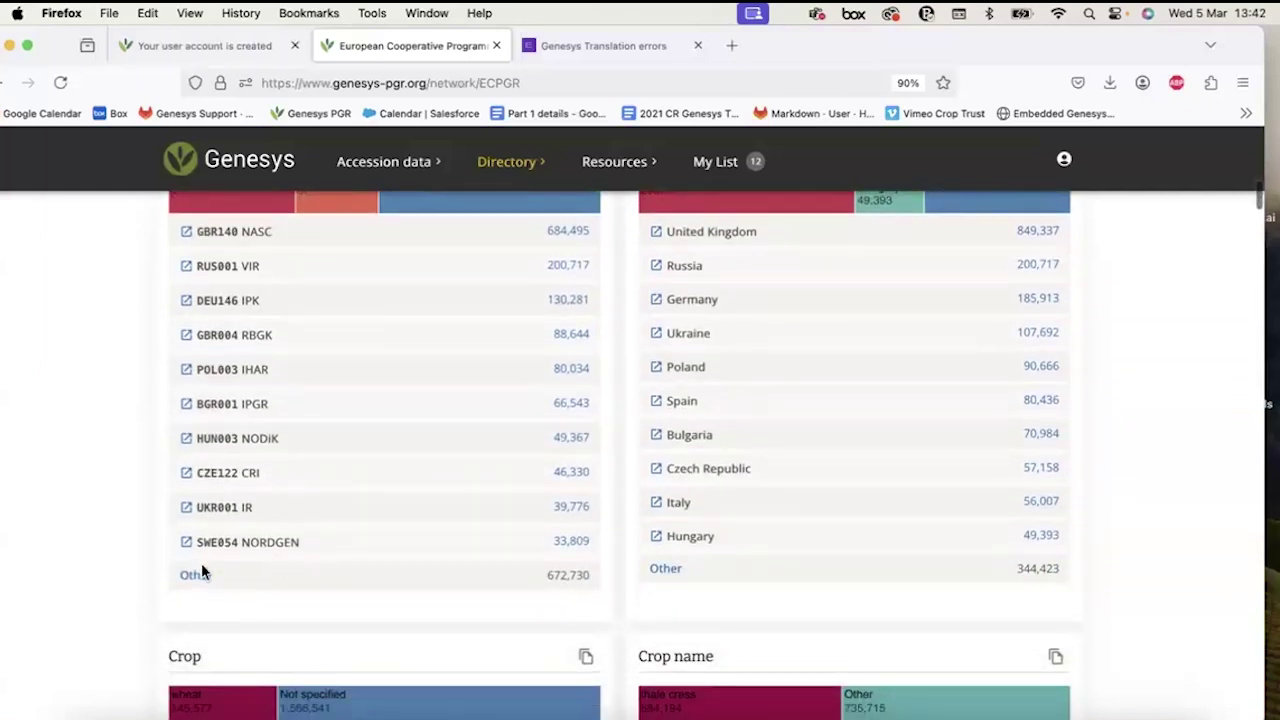
pyautogui.click(197, 576)
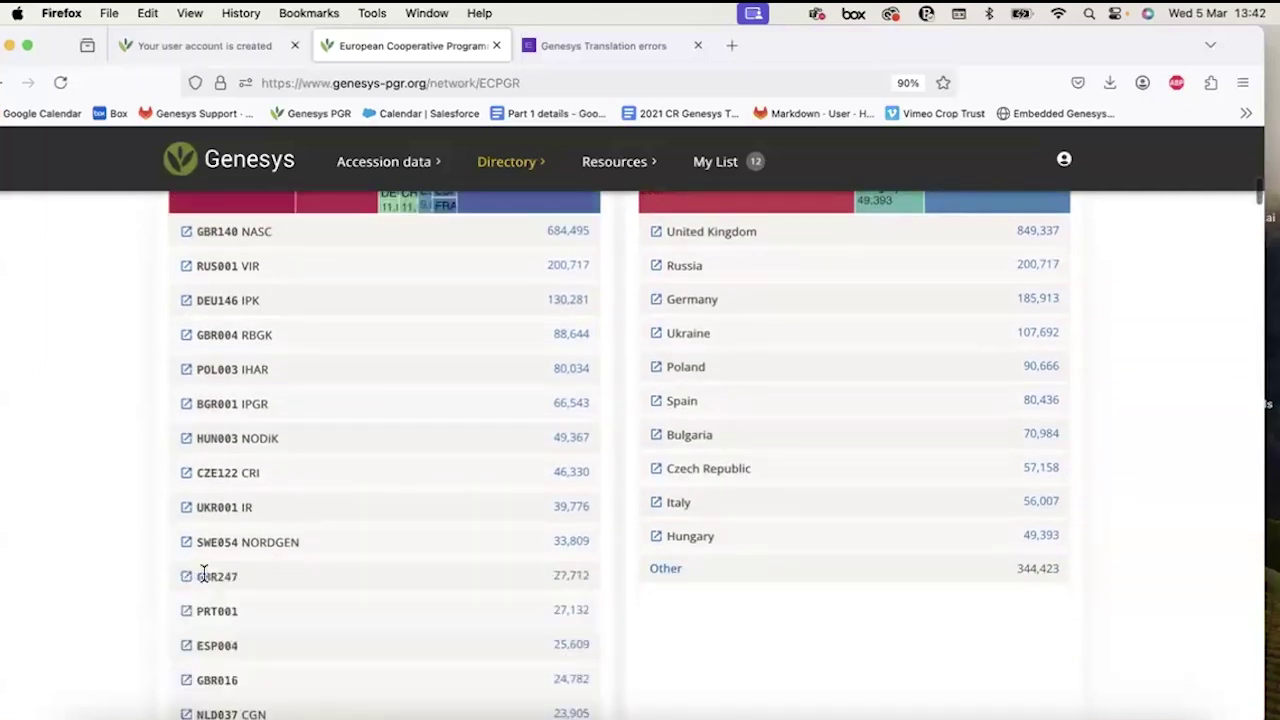
pyautogui.scroll(-4, 203, 578)
pyautogui.scroll(15, 203, 573)
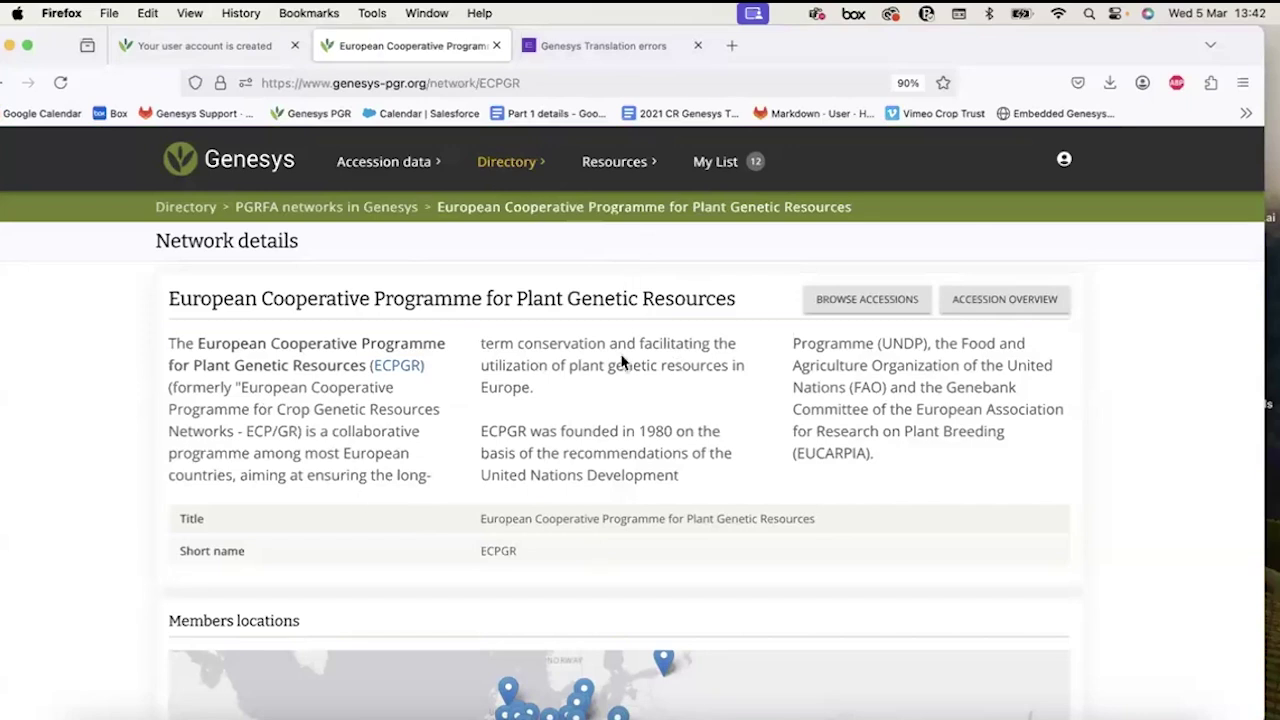
# Browse the ECPGR accessions (about 2,092,726) and switch to Manual filtering.
pyautogui.click(849, 309)
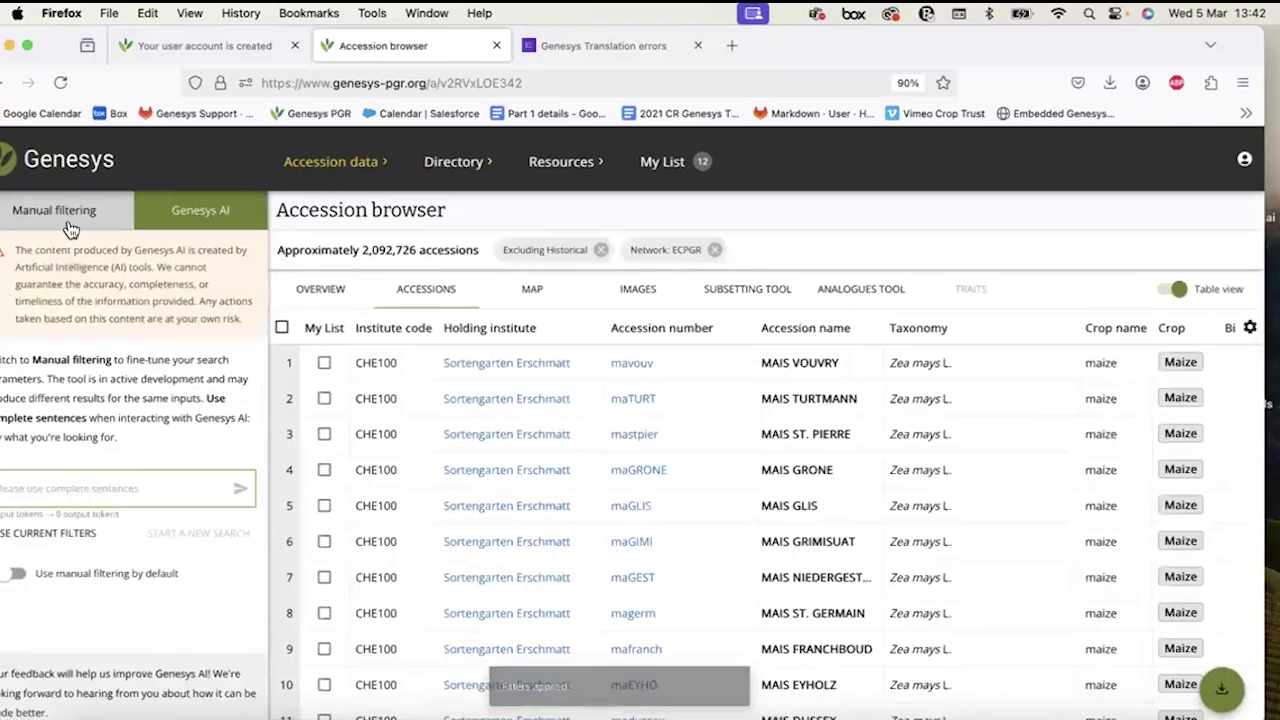
pyautogui.click(70, 228)
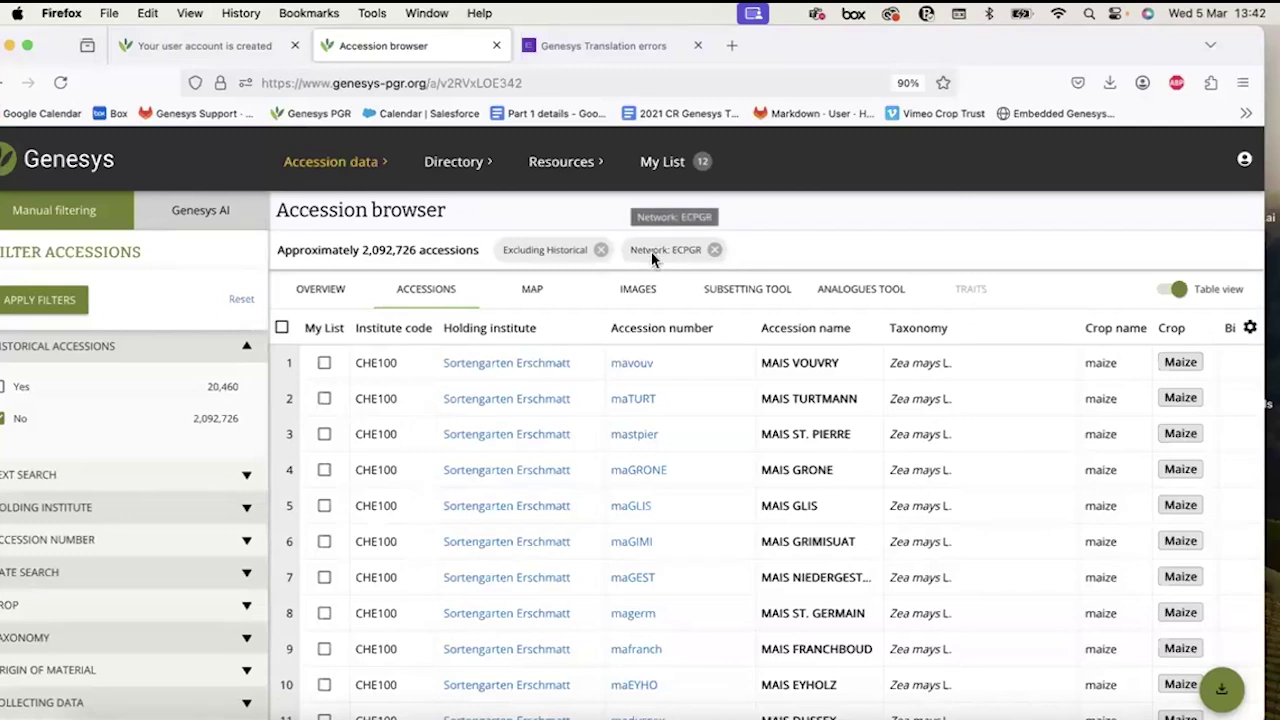
pyautogui.moveTo(362, 250); pyautogui.dragTo(413, 247)
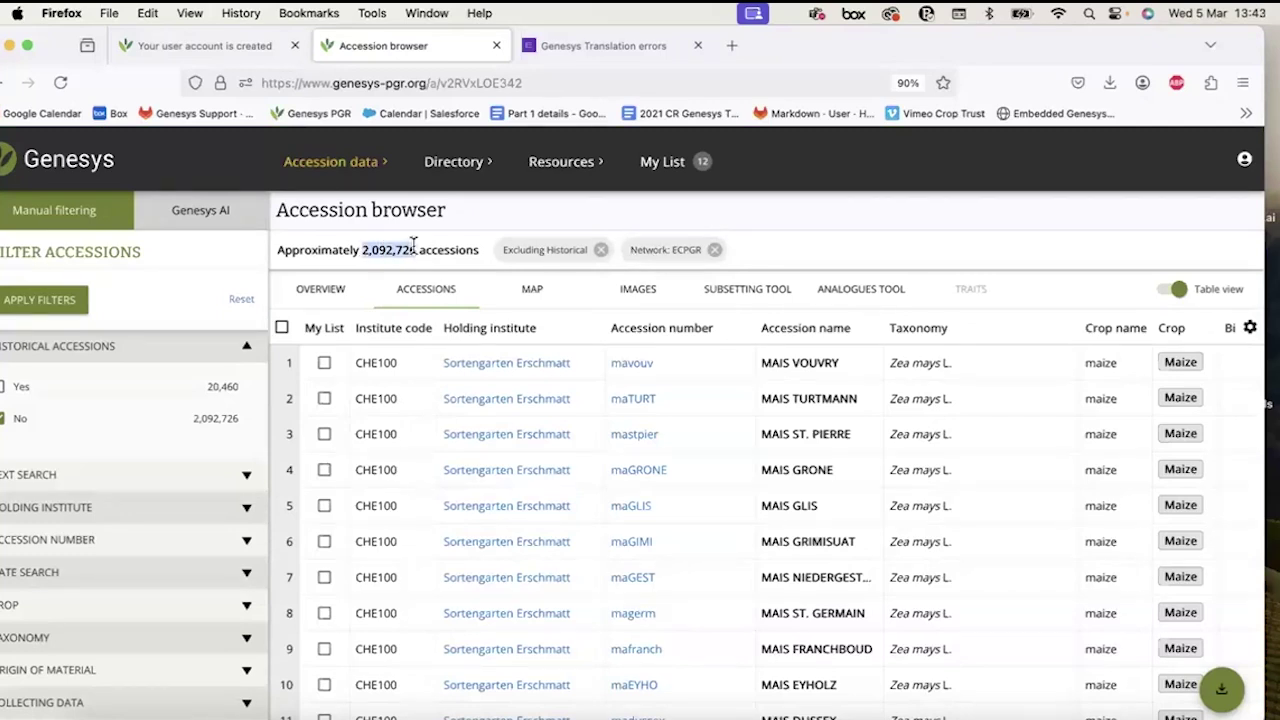
pyautogui.click(413, 247)
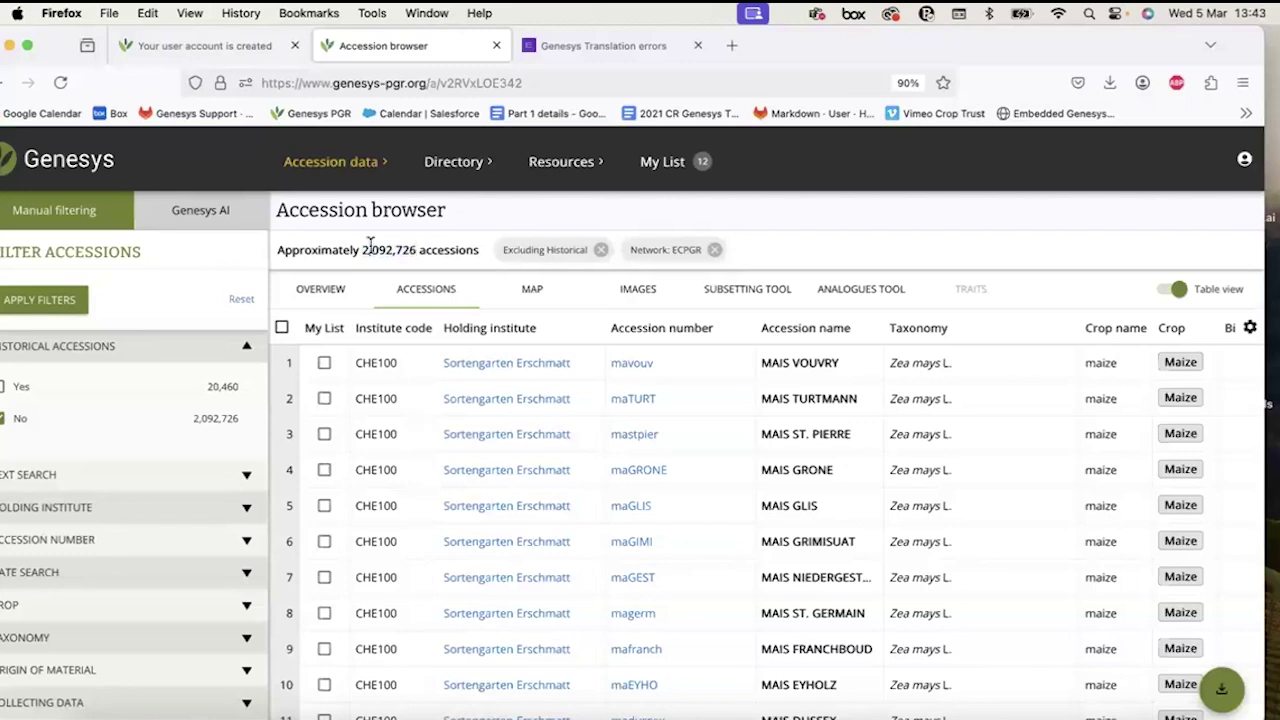
pyautogui.moveTo(57, 54); pyautogui.dragTo(76, 54)
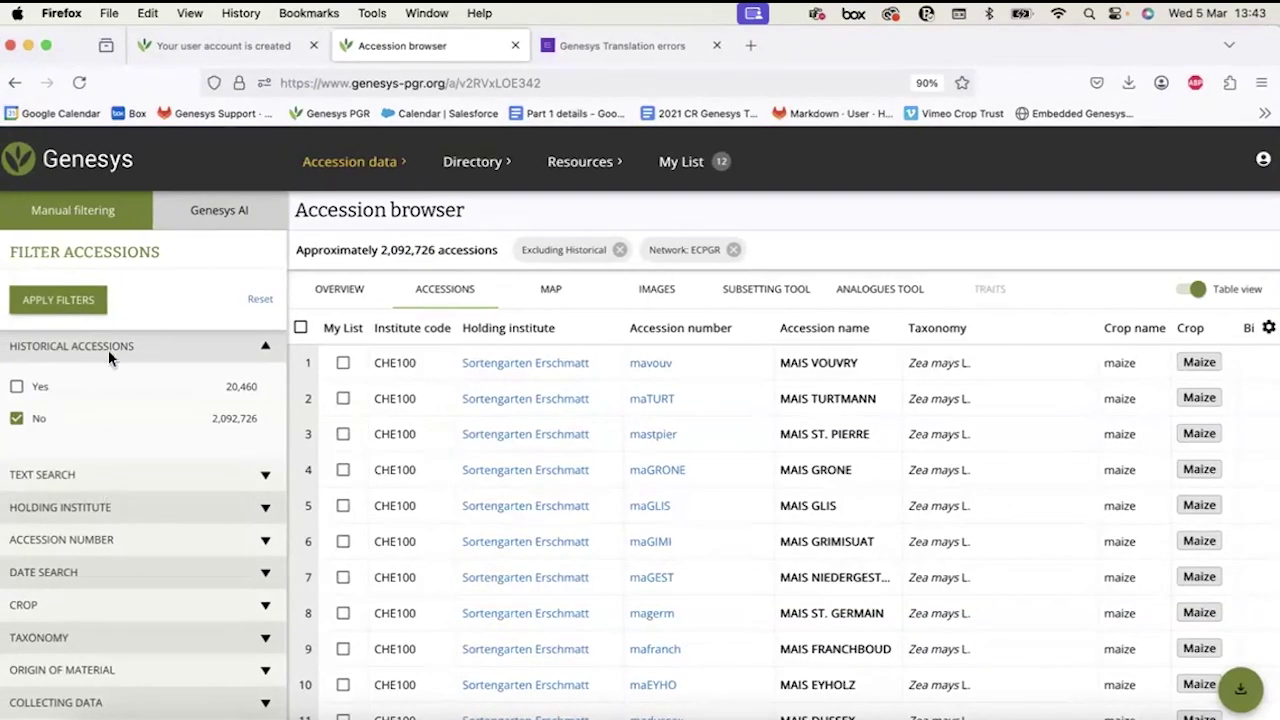
# Expand the Climate at Origin filter and review the Historical accessions filter.
pyautogui.scroll(-2, 110, 604)
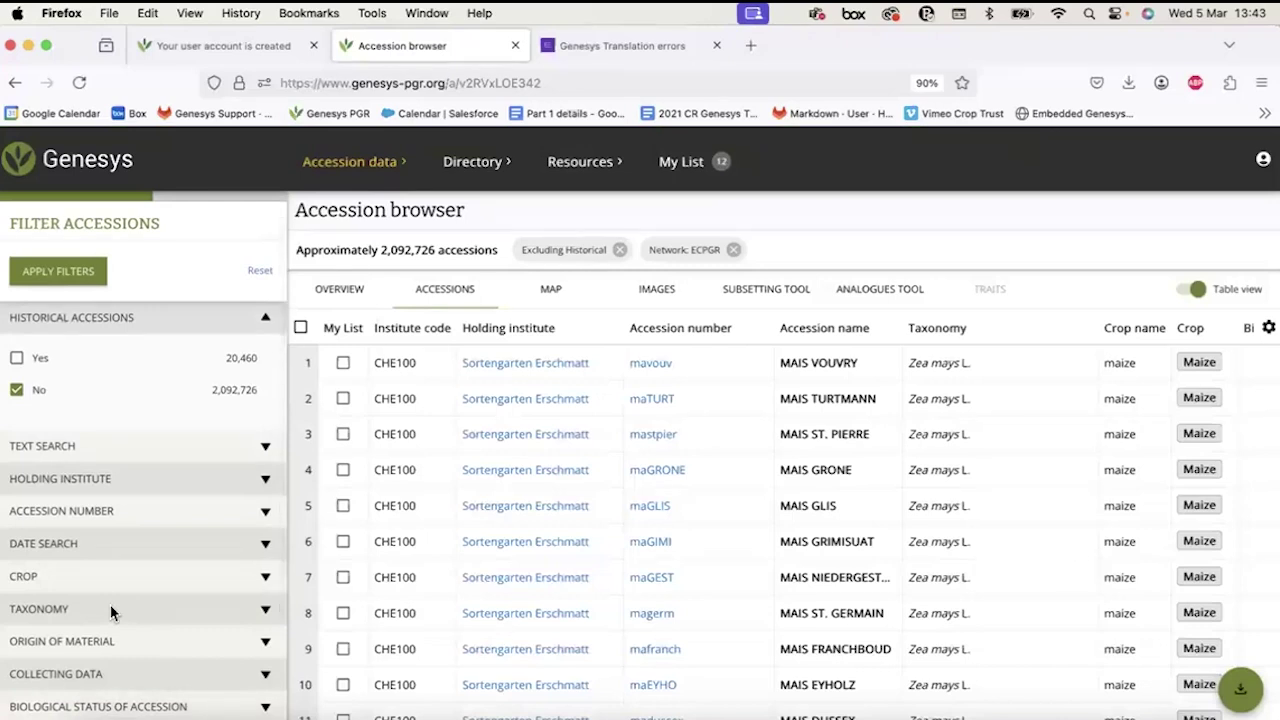
pyautogui.scroll(-4, 110, 604)
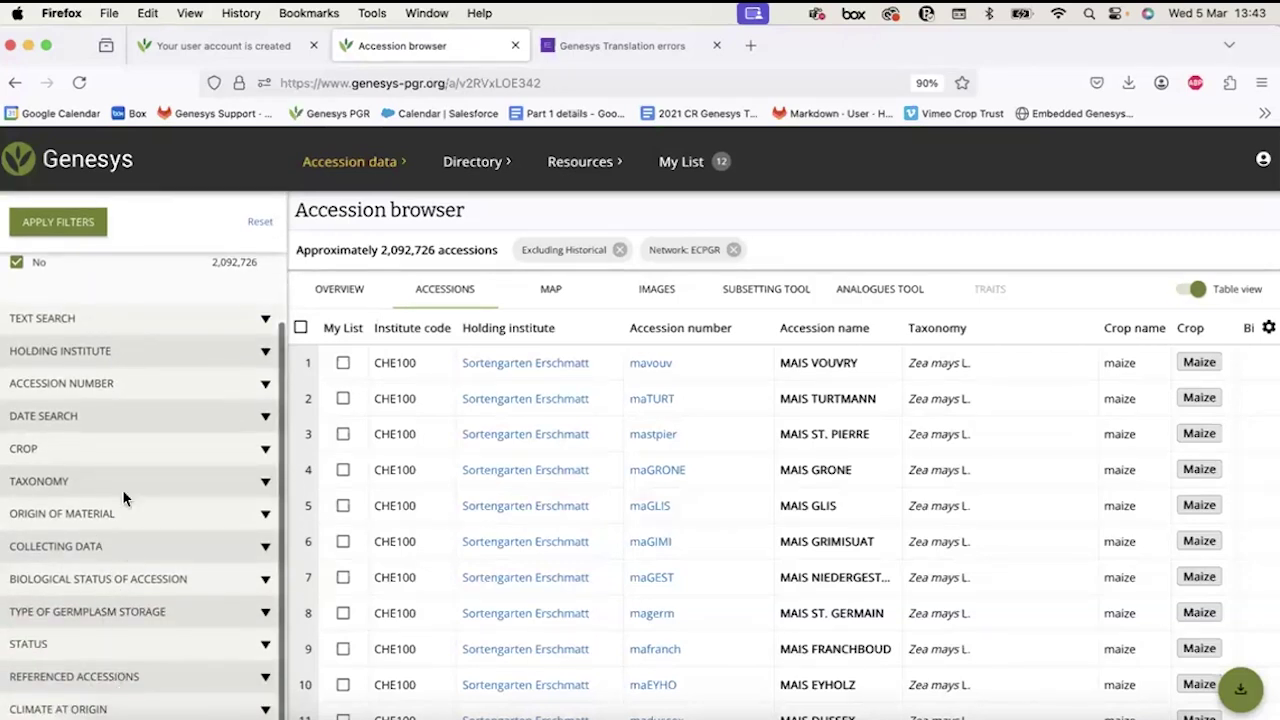
pyautogui.click(91, 708)
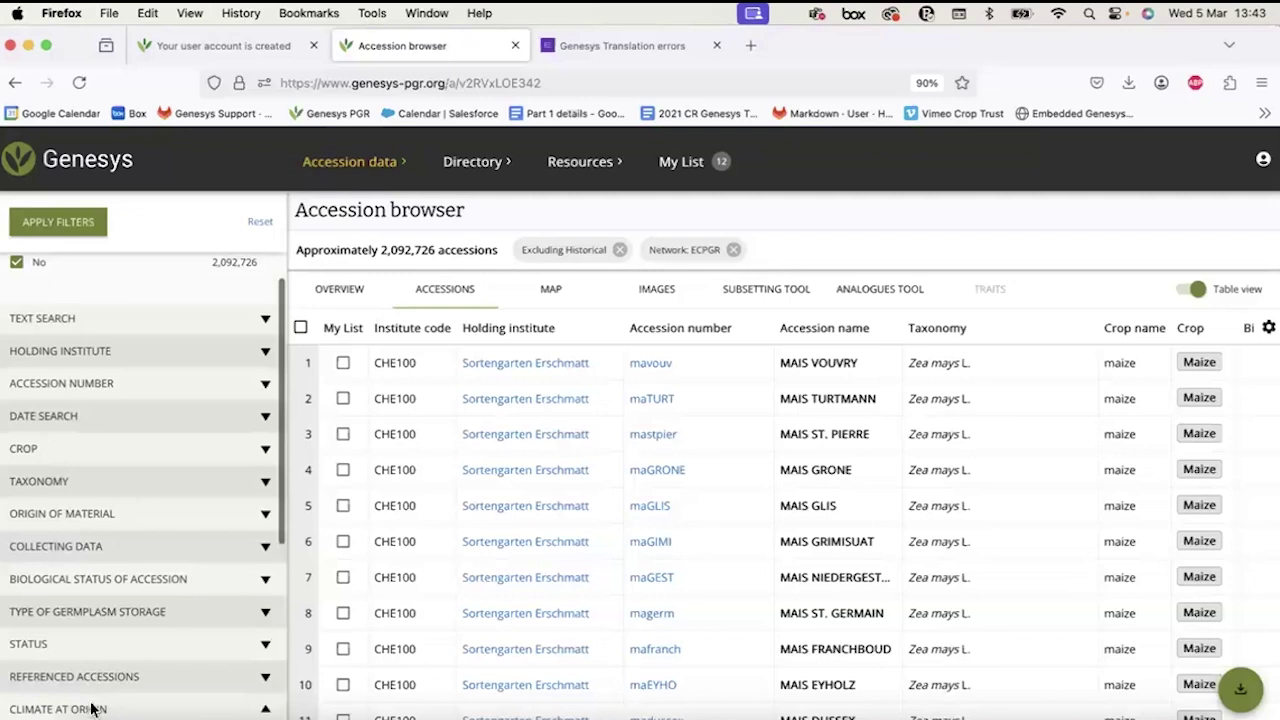
pyautogui.scroll(-5, 91, 700)
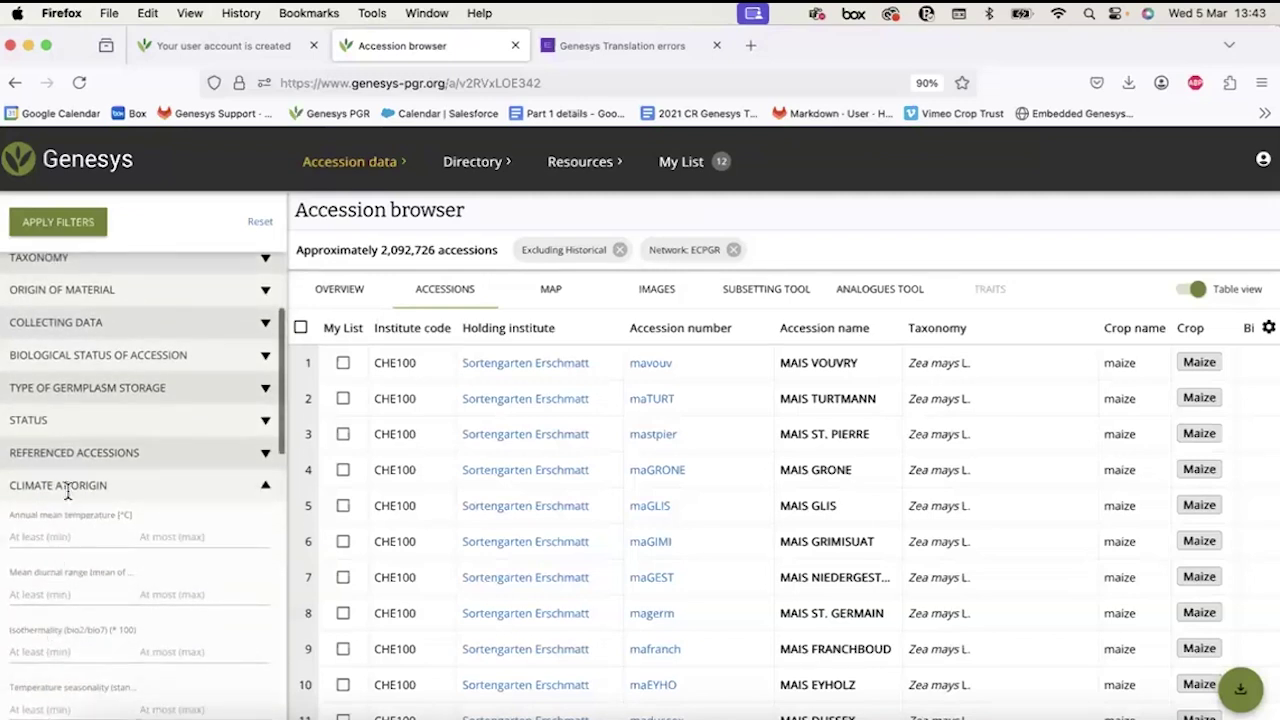
pyautogui.scroll(8, 66, 489)
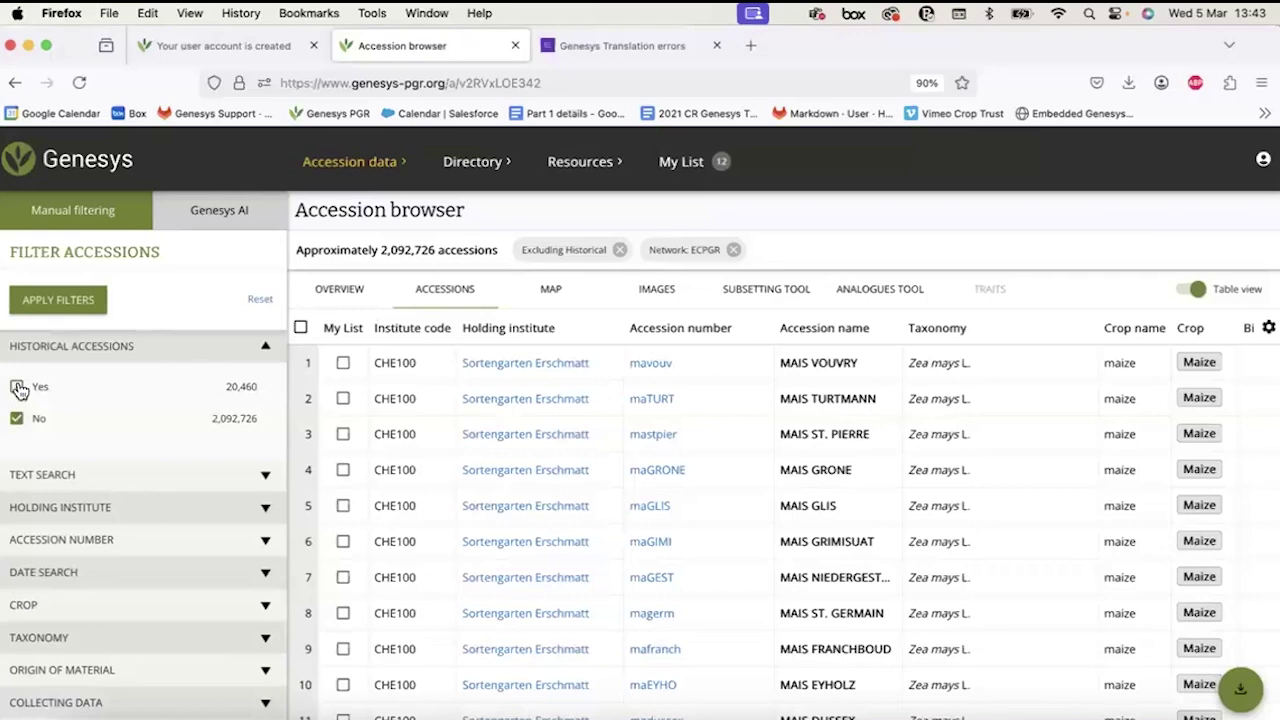
pyautogui.moveTo(12, 346); pyautogui.dragTo(138, 346)
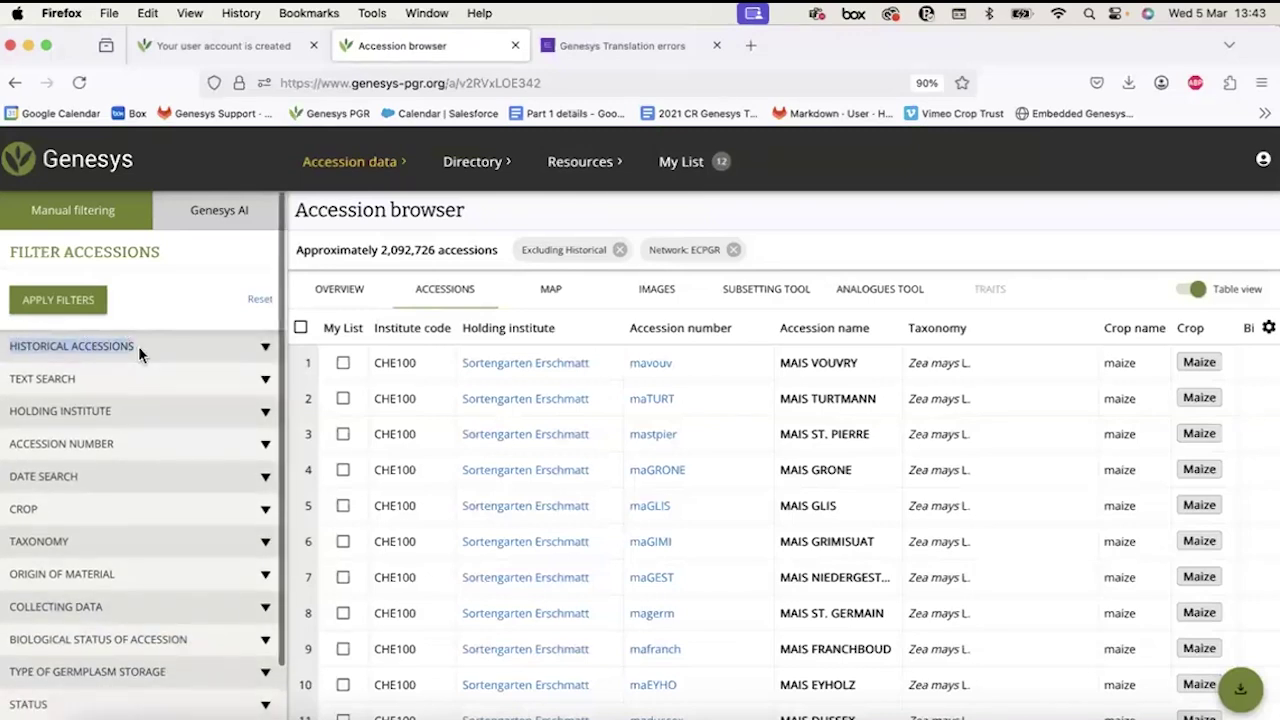
pyautogui.click(138, 346)
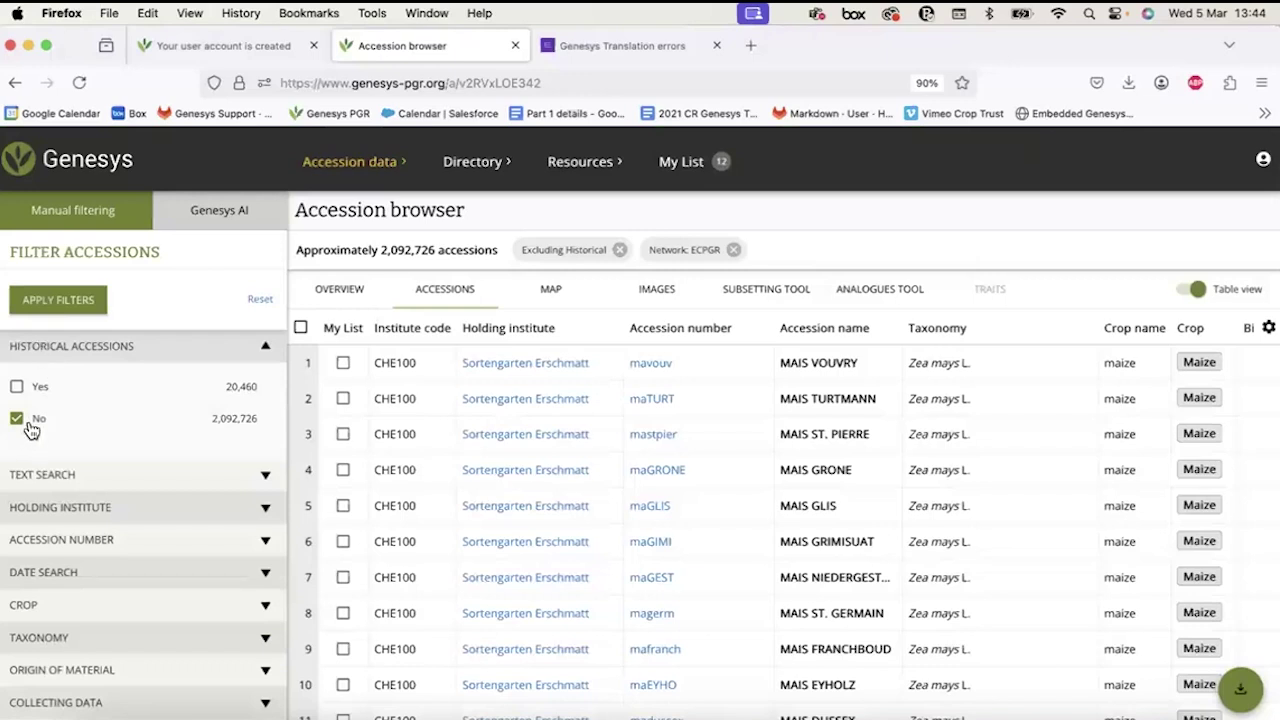
# Tick Historical Yes, untick No, and apply to show about 20,460 historical accessions.
pyautogui.click(18, 389)
pyautogui.click(18, 420)
pyautogui.click(18, 420)
pyautogui.click(18, 388)
pyautogui.click(18, 388)
pyautogui.tripleClick(367, 249)
pyautogui.click(16, 386)
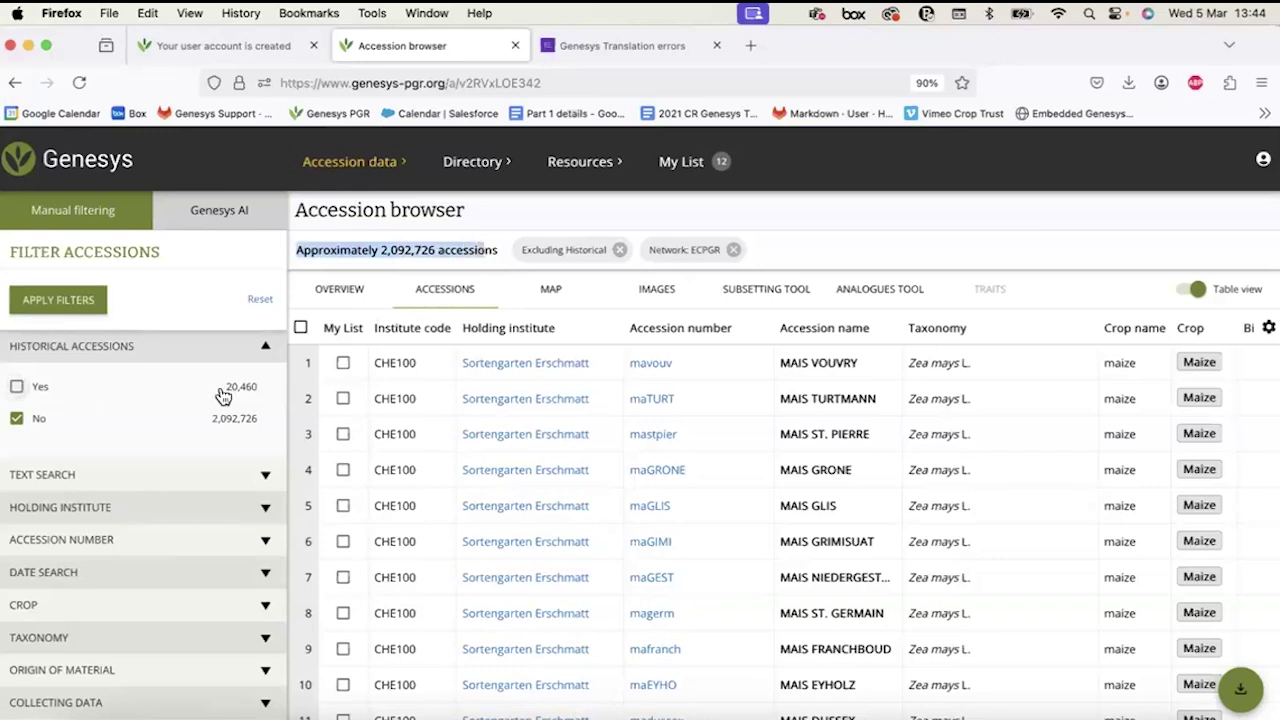
pyautogui.click(389, 252)
pyautogui.click(16, 386)
pyautogui.click(16, 420)
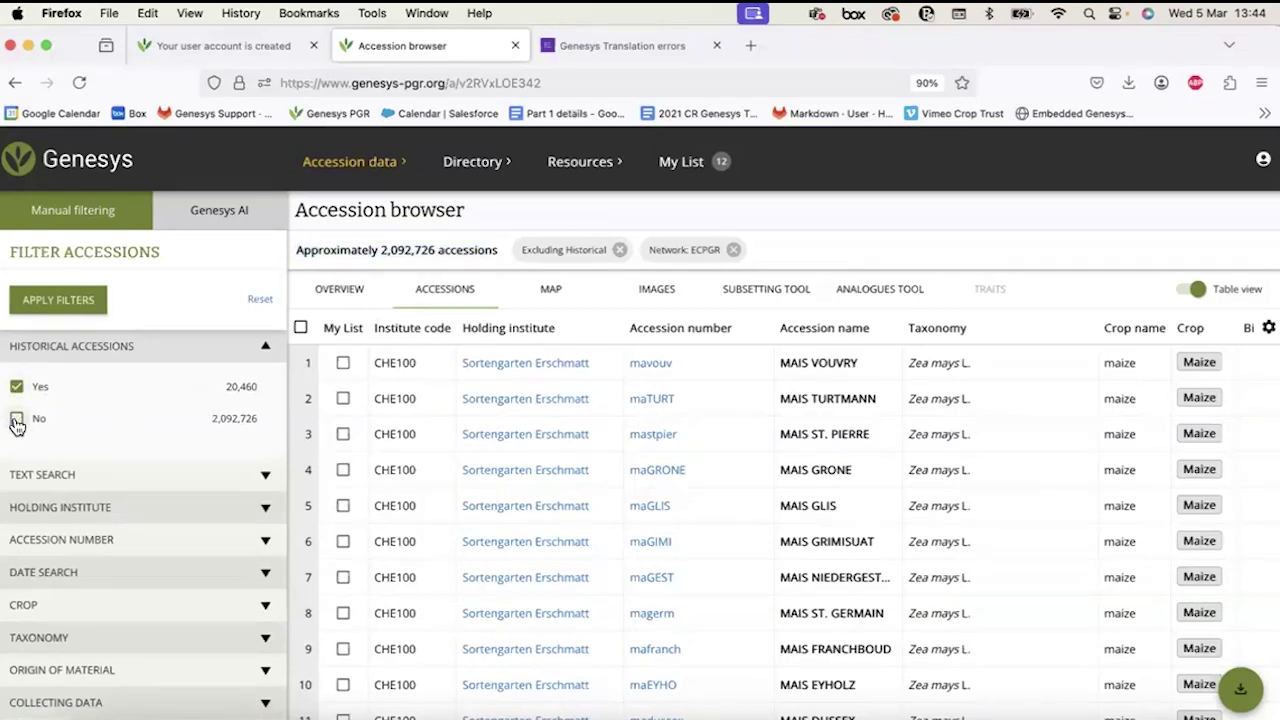
pyautogui.click(40, 300)
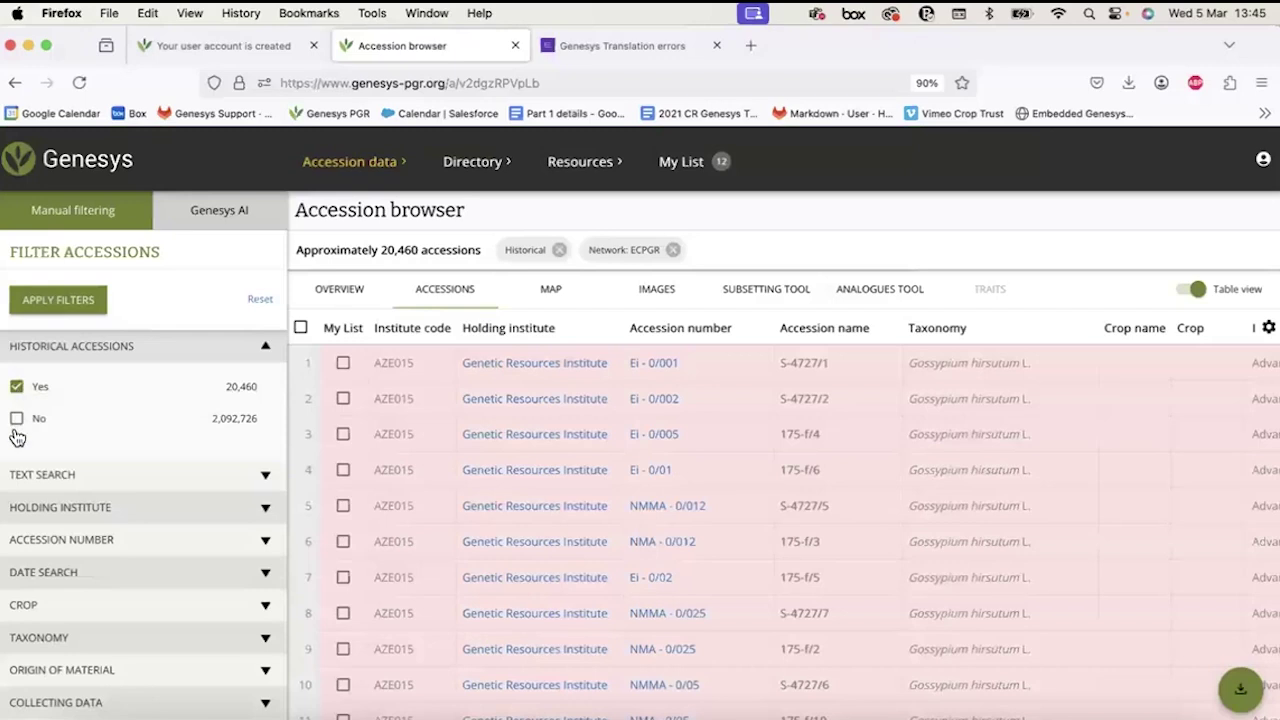
pyautogui.click(39, 314)
# Add the first three accessions to My List, then remove them again.
pyautogui.click(345, 365)
pyautogui.click(343, 399)
pyautogui.click(343, 434)
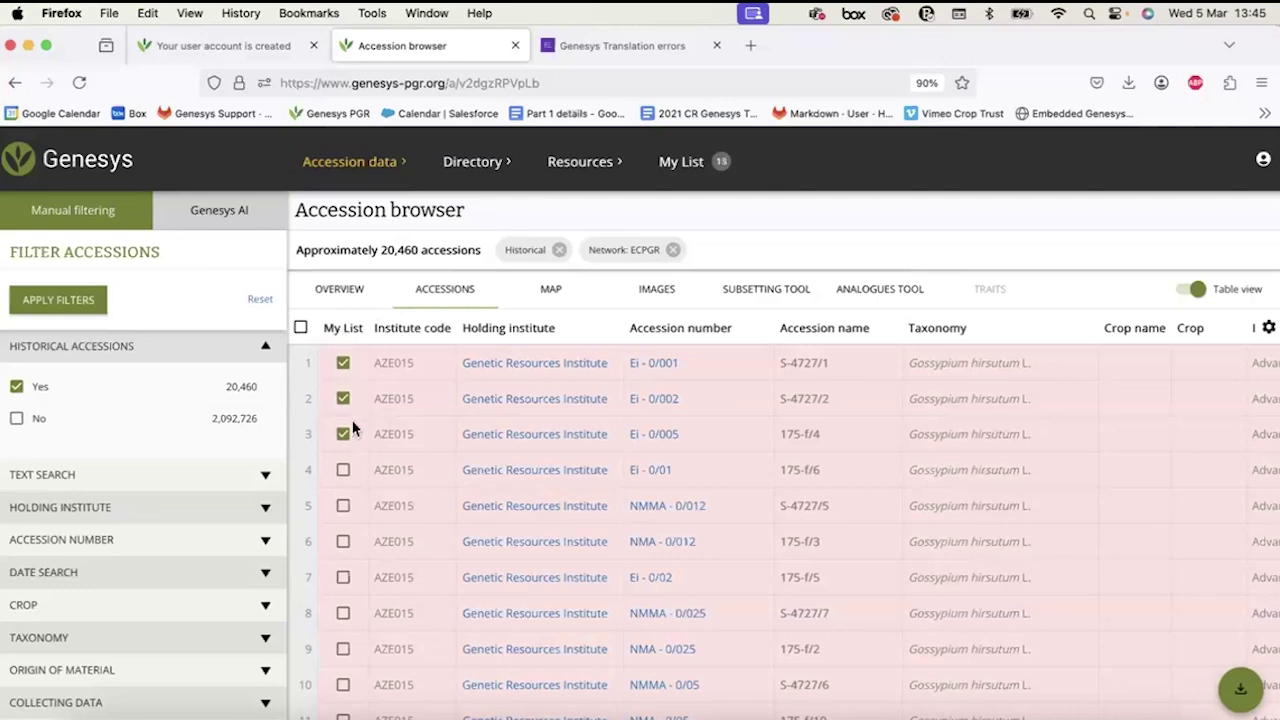
pyautogui.click(343, 364)
pyautogui.click(343, 399)
pyautogui.click(343, 436)
# Restore the non-historical accessions filter and remove the Historical filter chip.
pyautogui.click(16, 418)
pyautogui.click(16, 386)
pyautogui.click(53, 308)
pyautogui.click(58, 306)
pyautogui.scroll(-2, 90, 421)
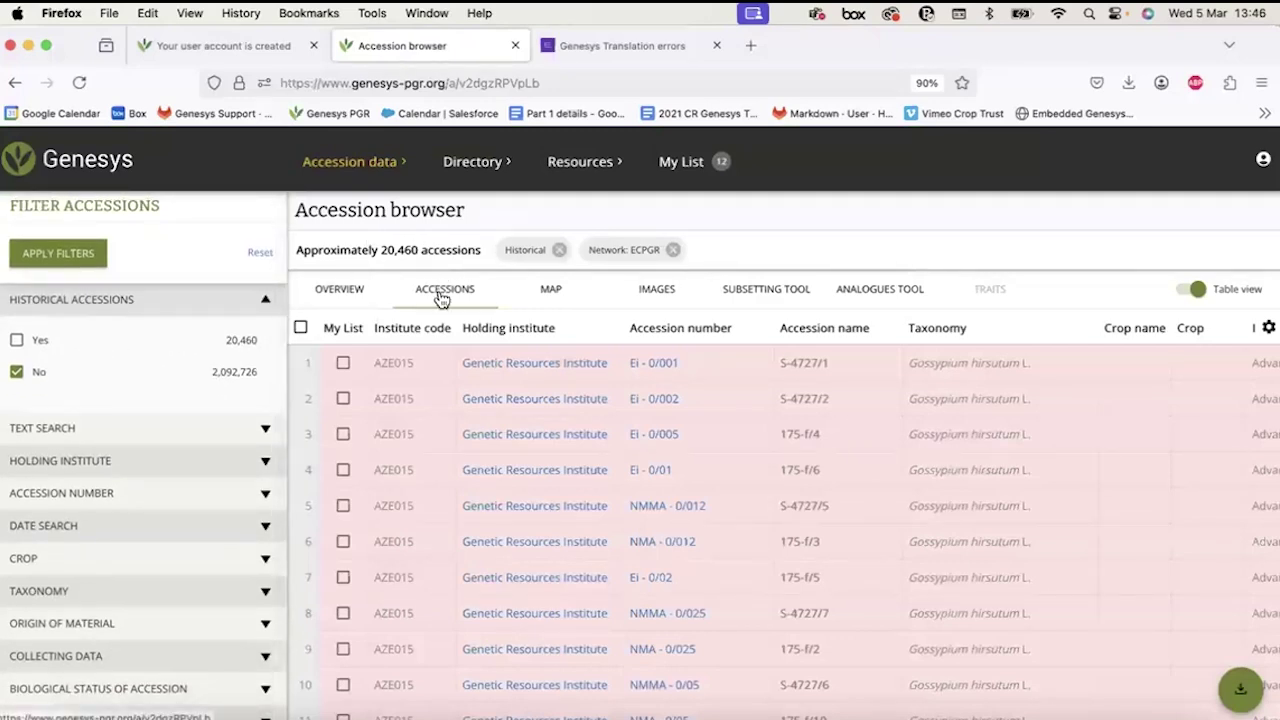
pyautogui.scroll(2, 270, 310)
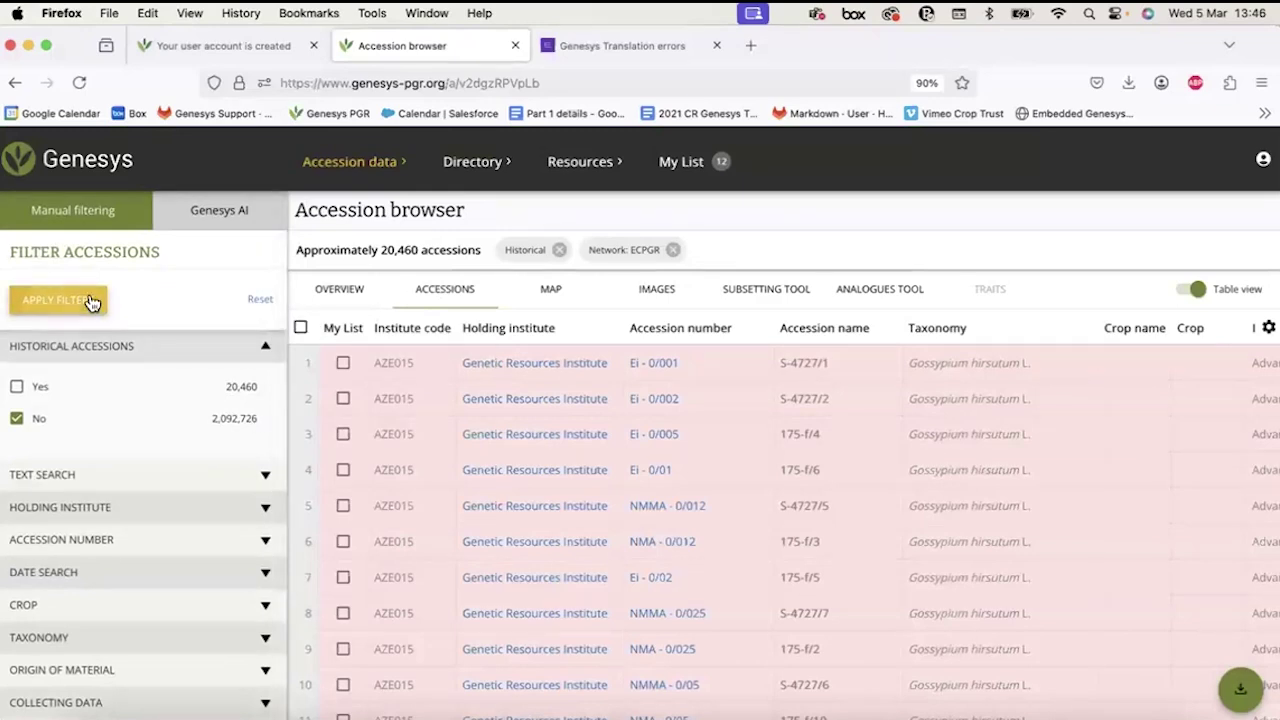
pyautogui.click(560, 252)
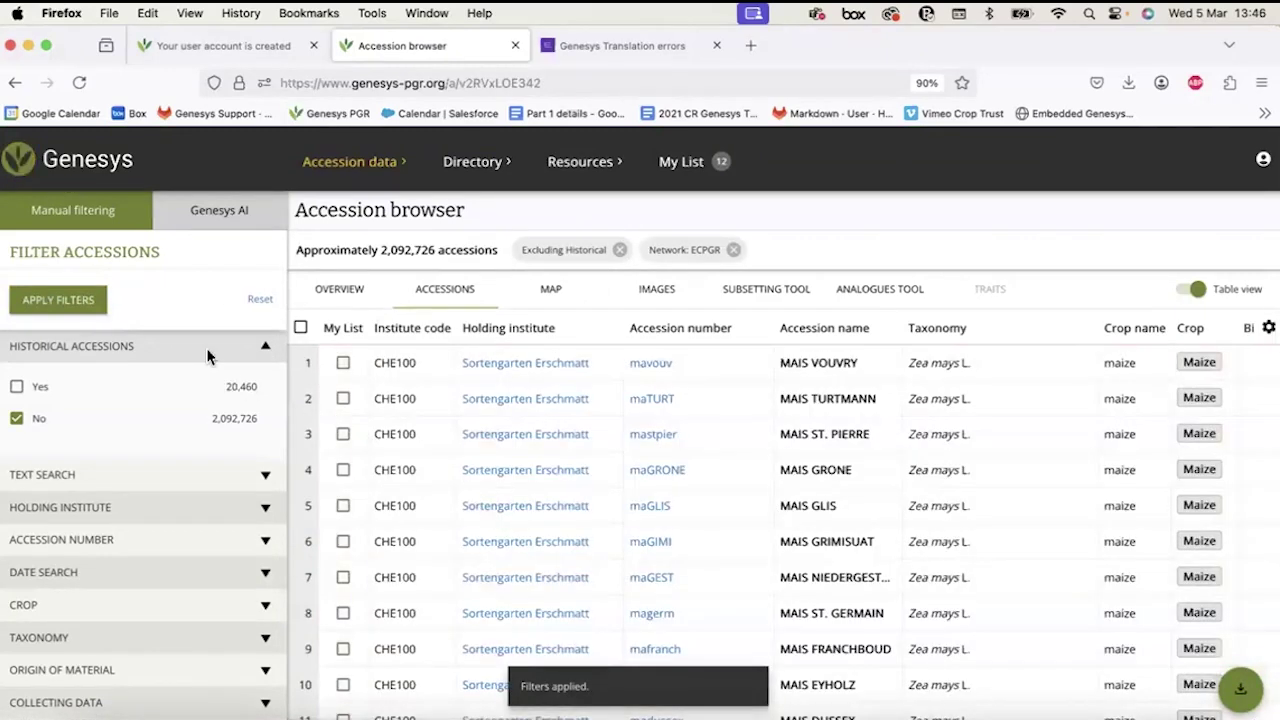
# Expand the Text Search filter section to show the full-text query box.
pyautogui.scroll(1, 206, 344)
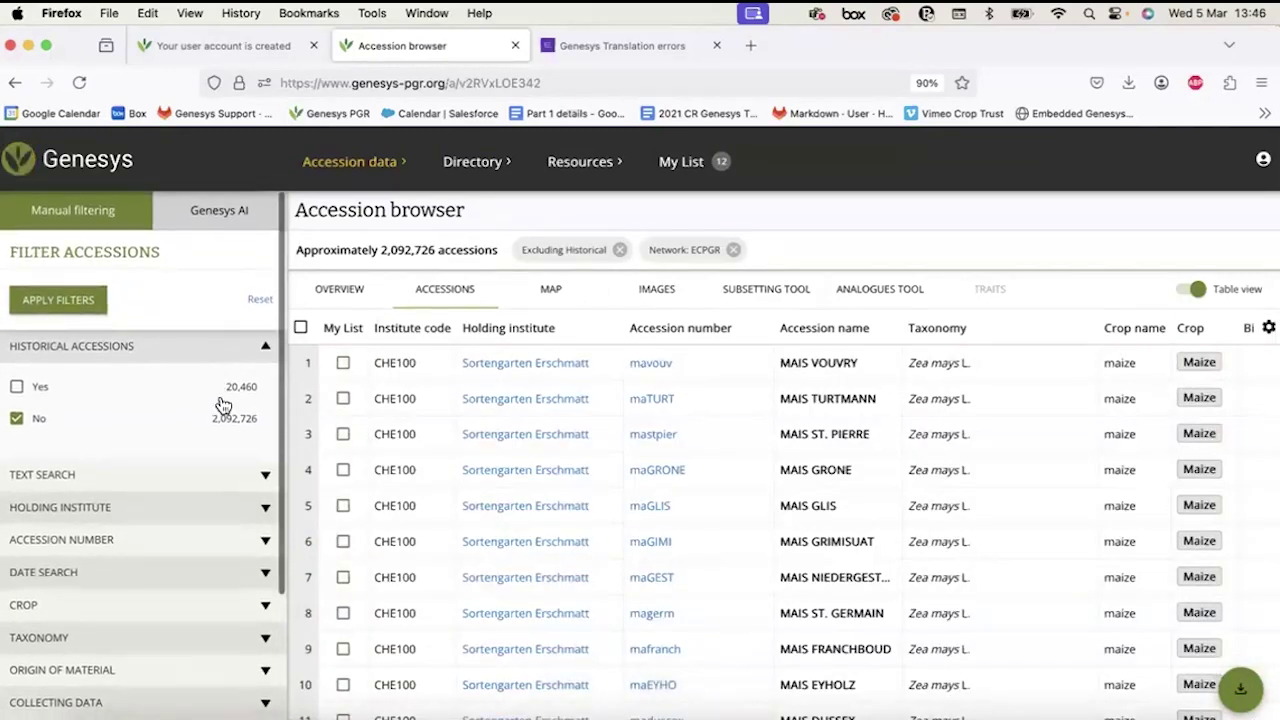
pyautogui.scroll(-2, 229, 414)
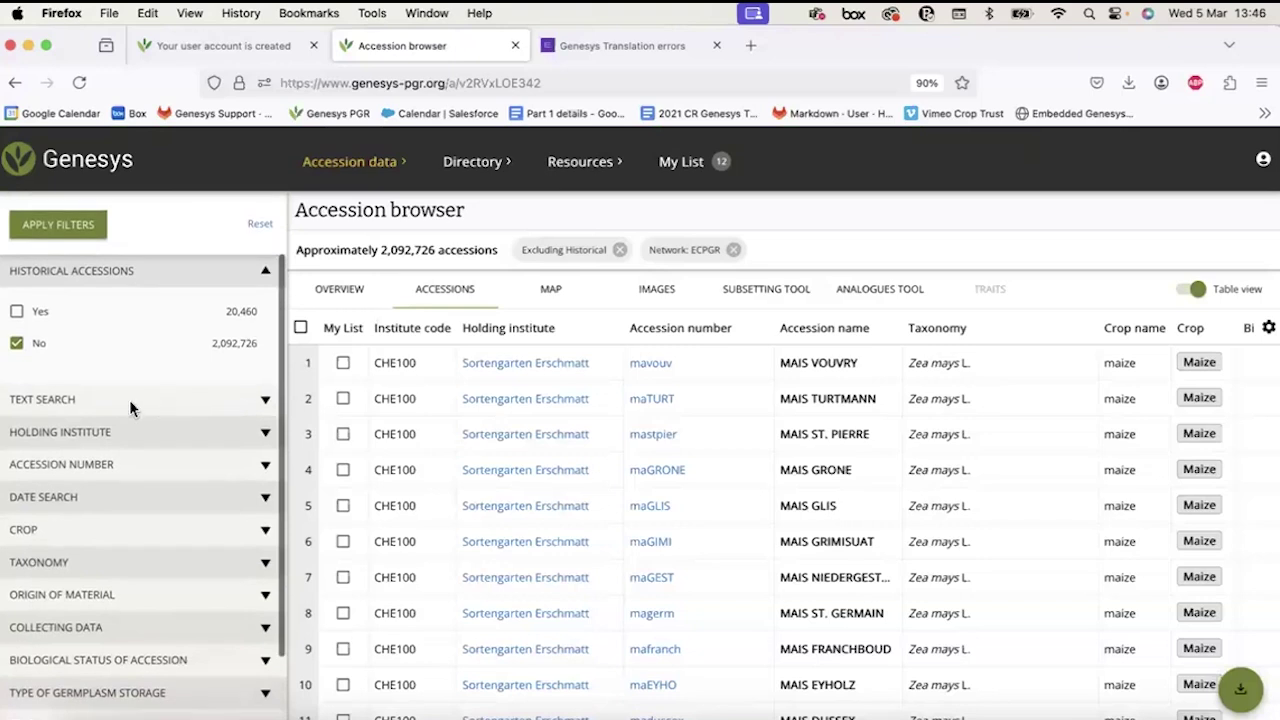
pyautogui.click(129, 399)
pyautogui.scroll(-1, 129, 399)
pyautogui.scroll(-2, 129, 399)
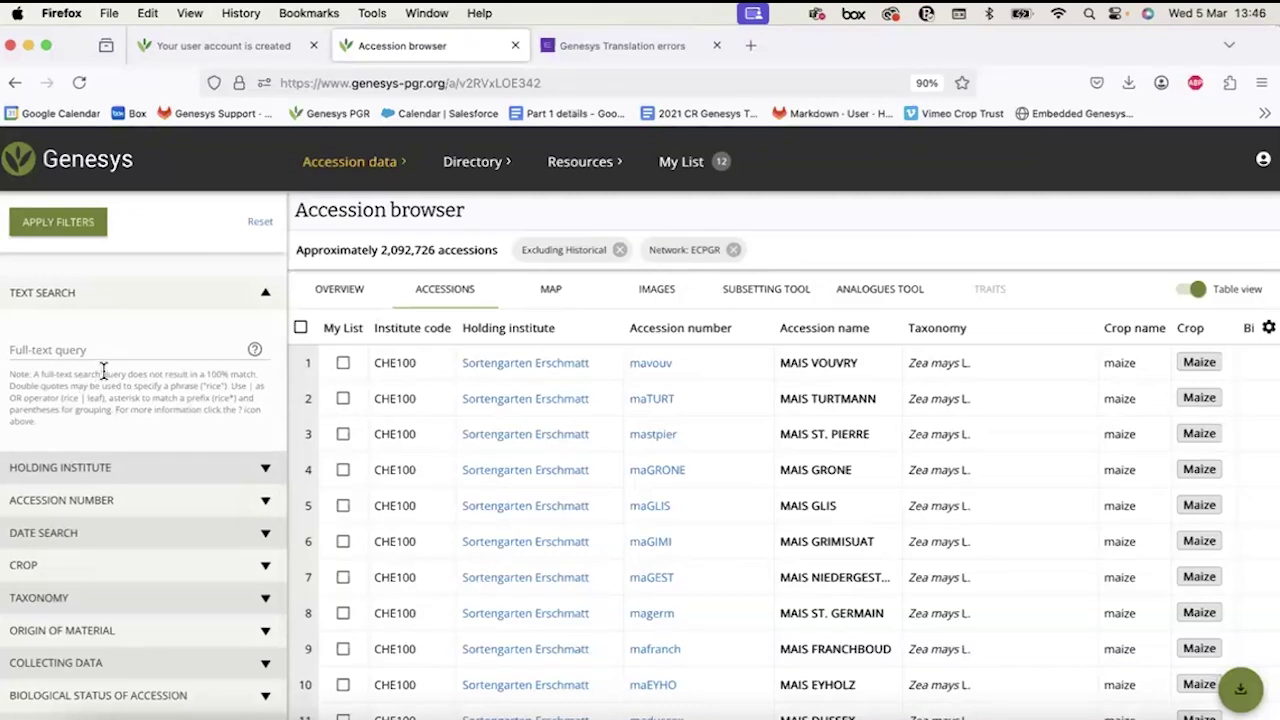
# Type 'millet' into the Full-text query field.
pyautogui.scroll(10, 103, 372)
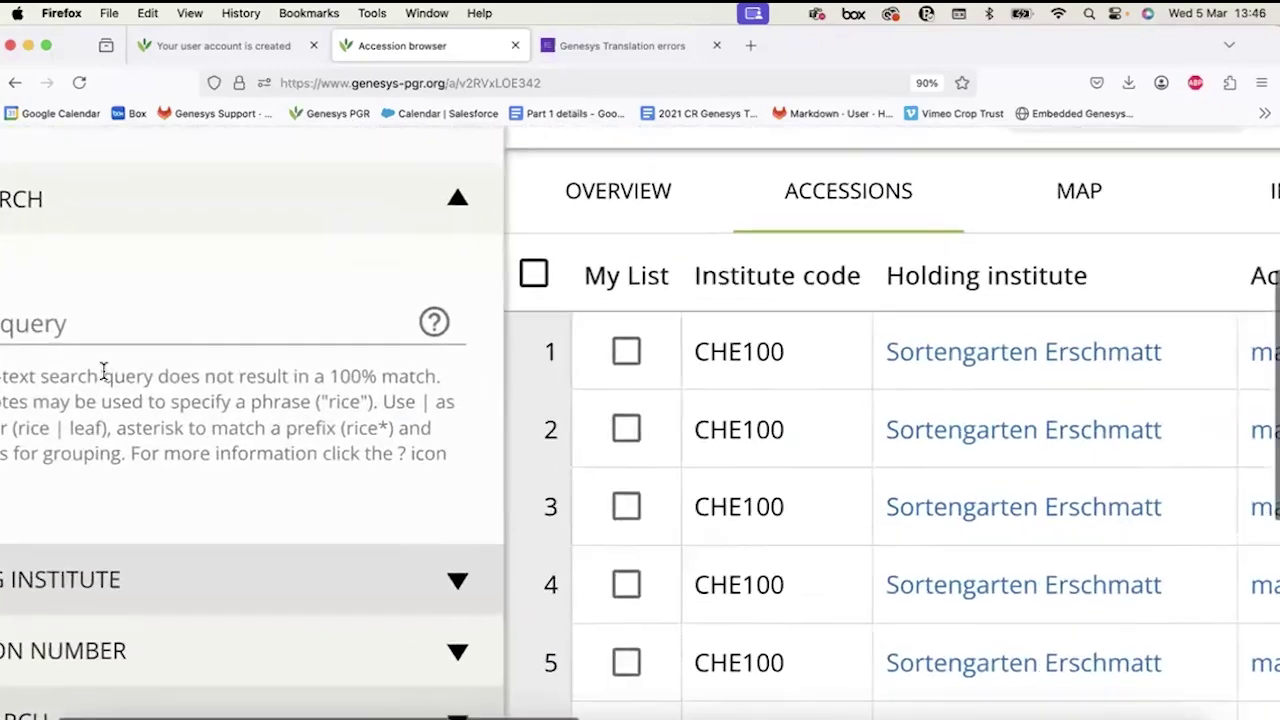
pyautogui.hscroll(-5, 157, 378)
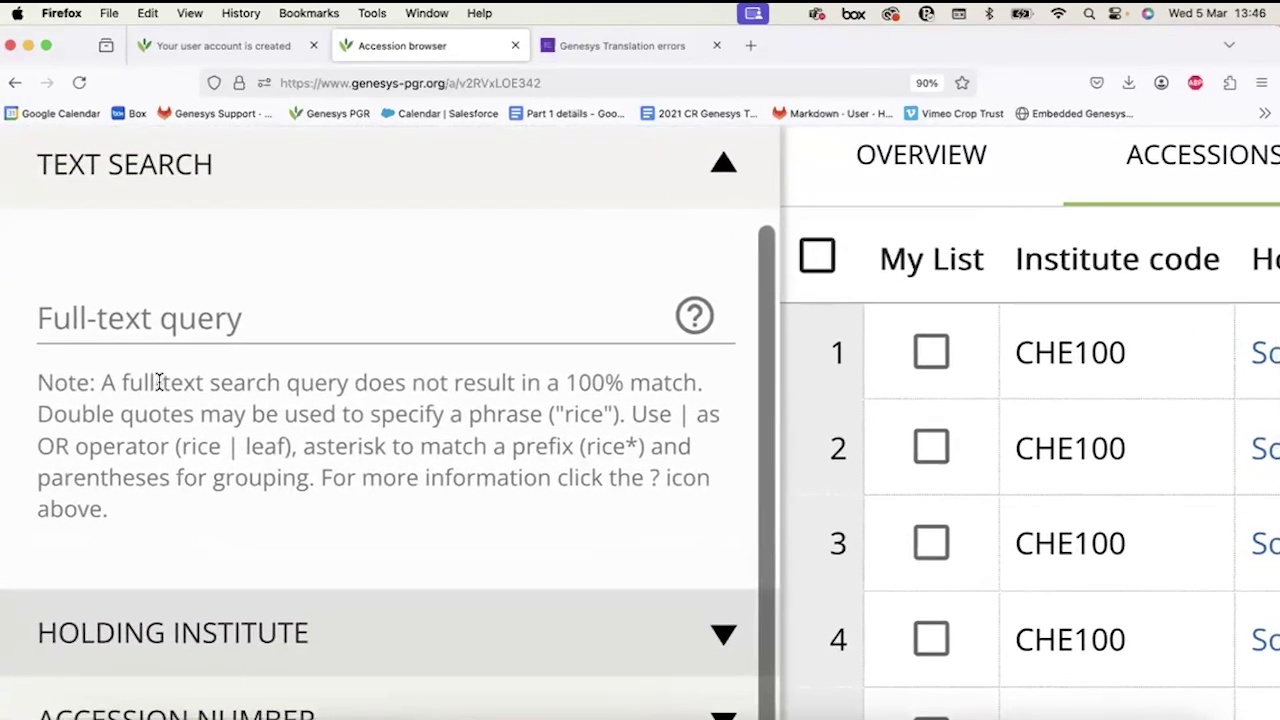
pyautogui.click(130, 312)
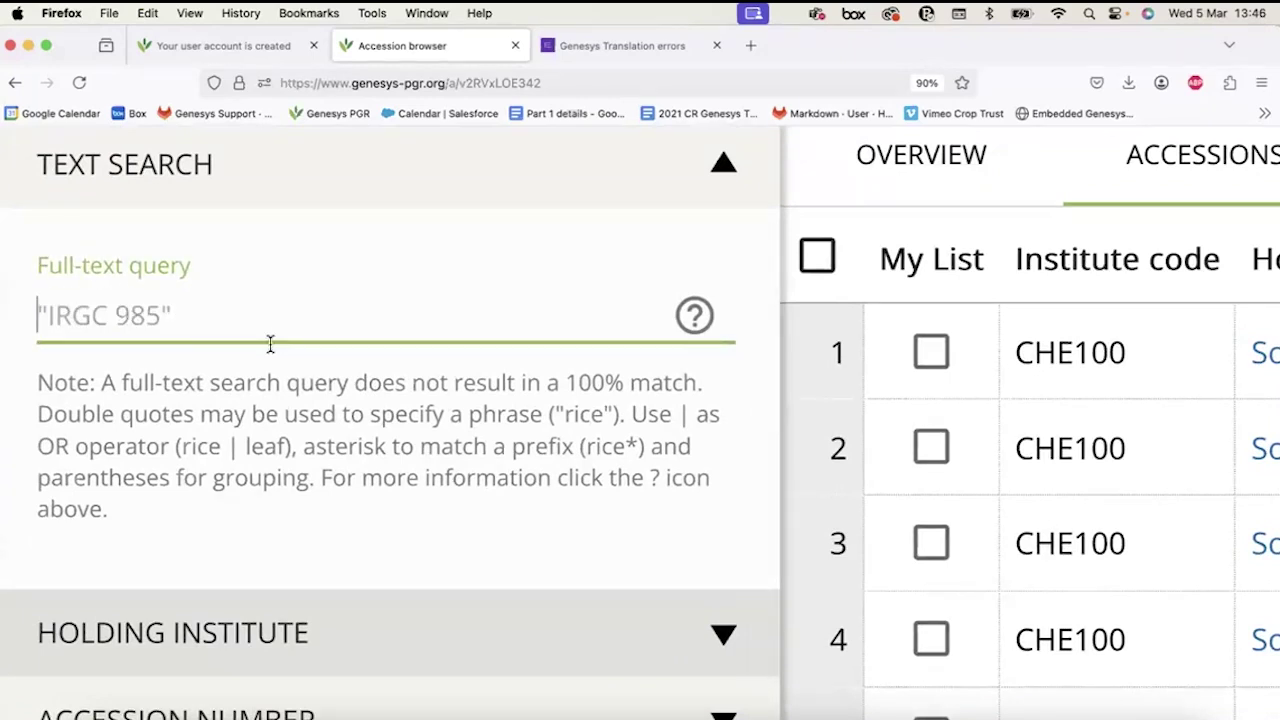
pyautogui.click(258, 250)
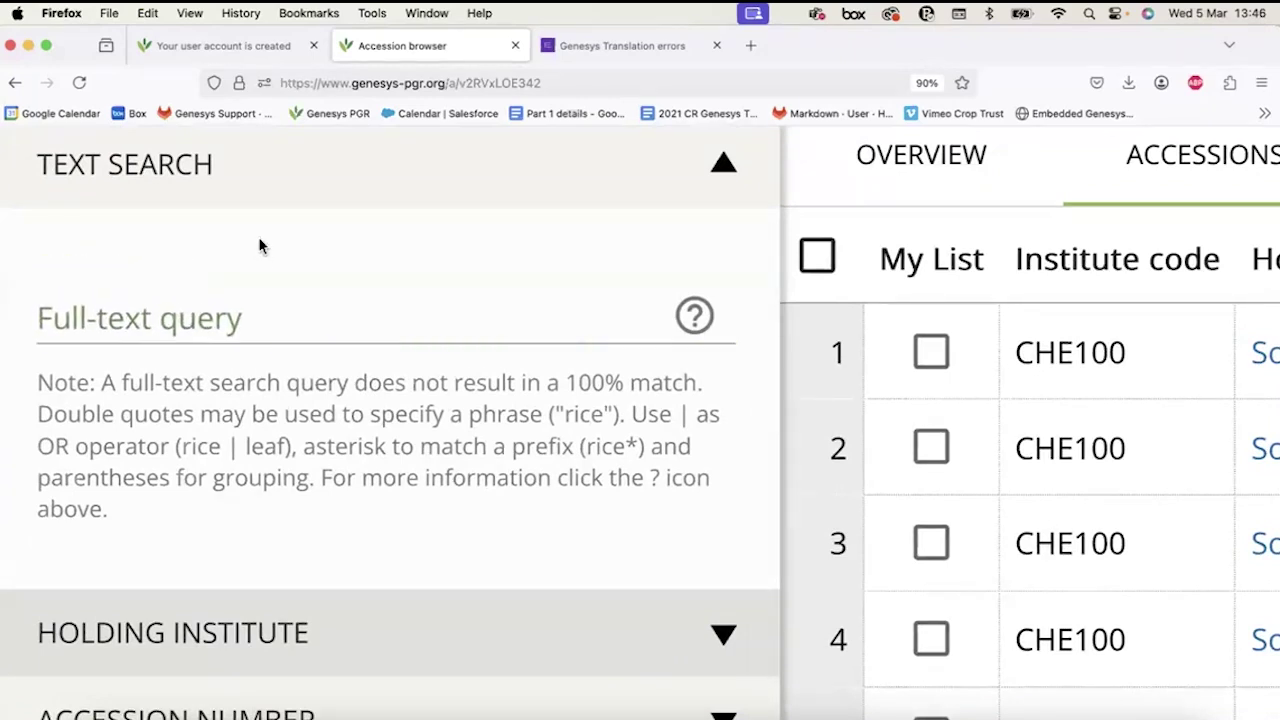
pyautogui.click(112, 333)
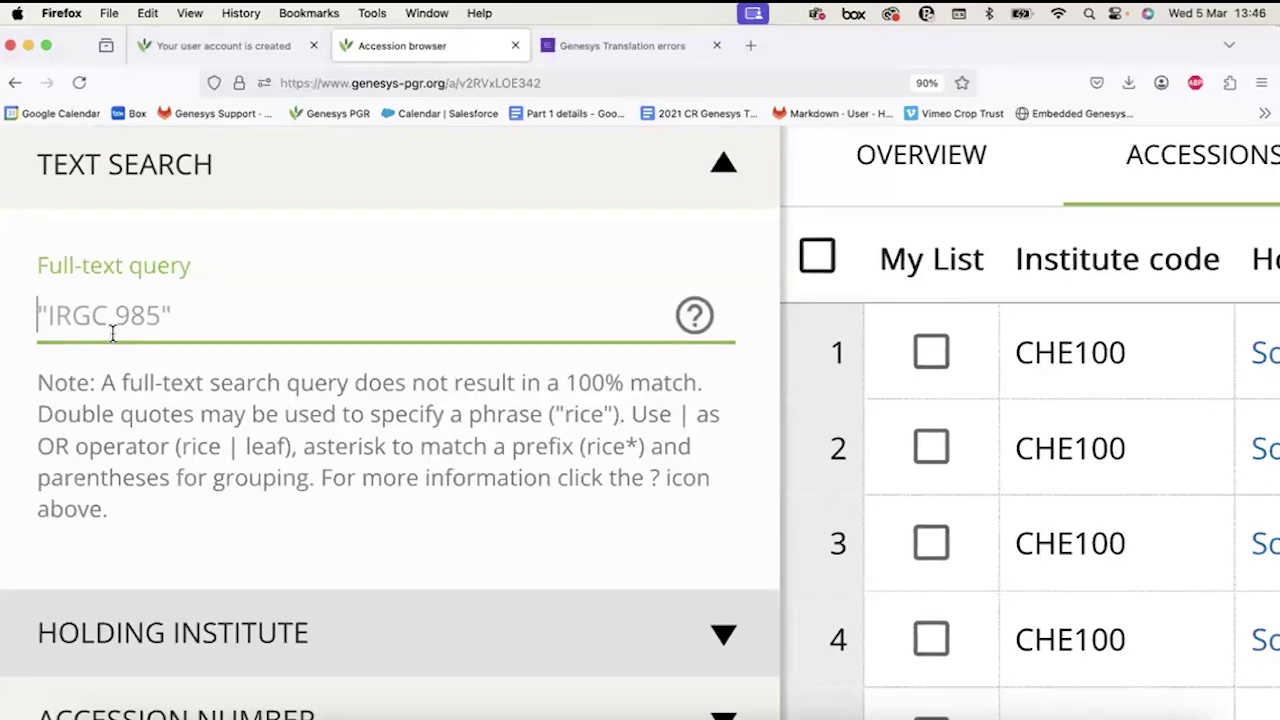
pyautogui.write('millet')
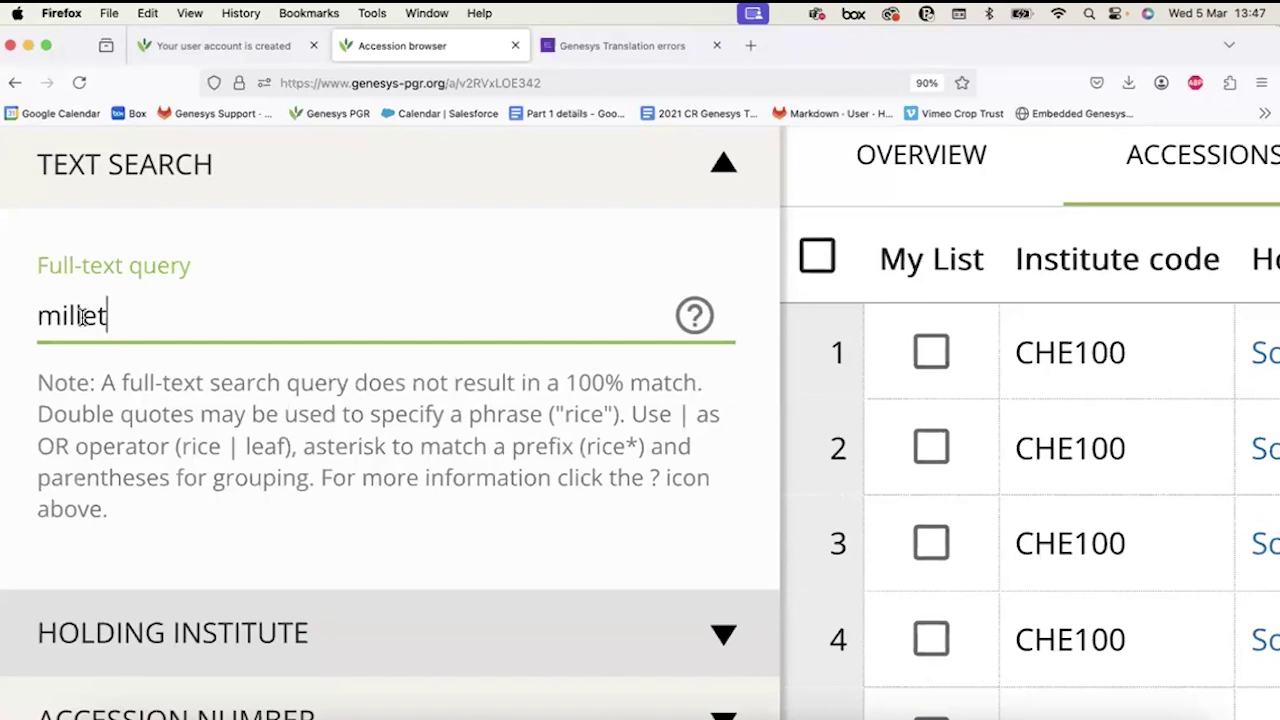
# Remove a stray 's' so the query reads 'millet', caret at its end.
pyautogui.doubleClick(82, 316)
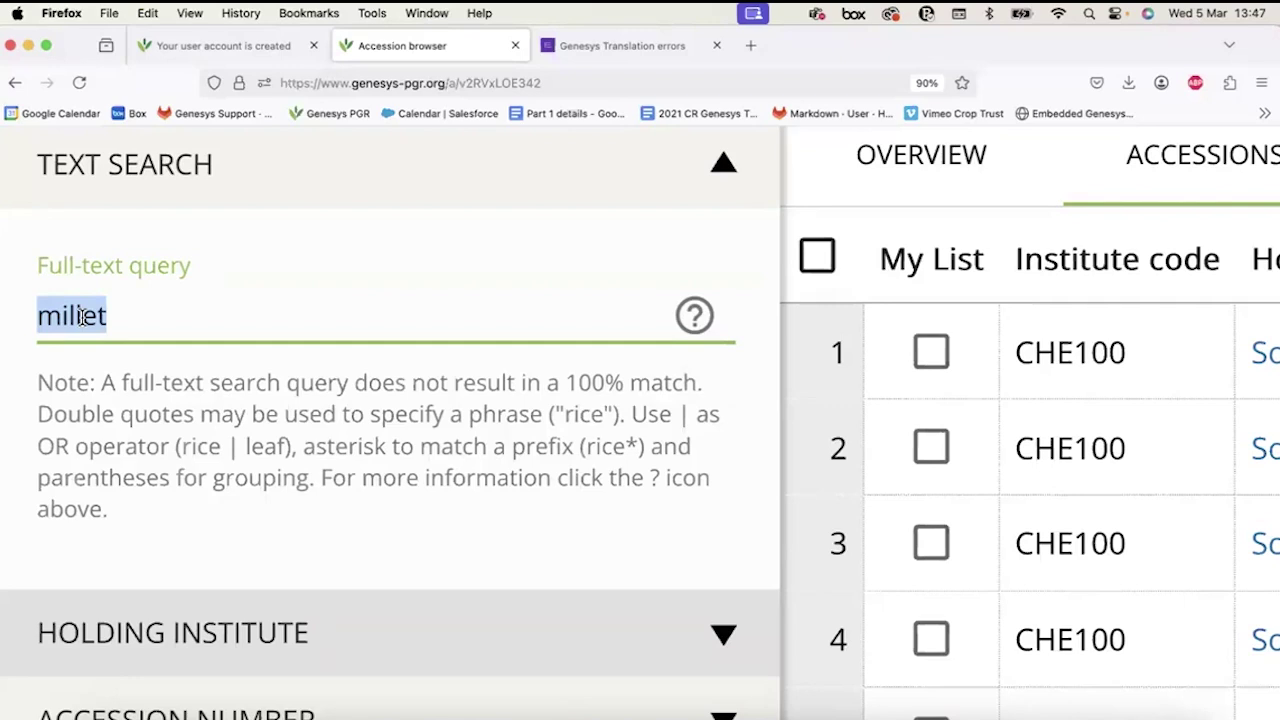
pyautogui.click(82, 316)
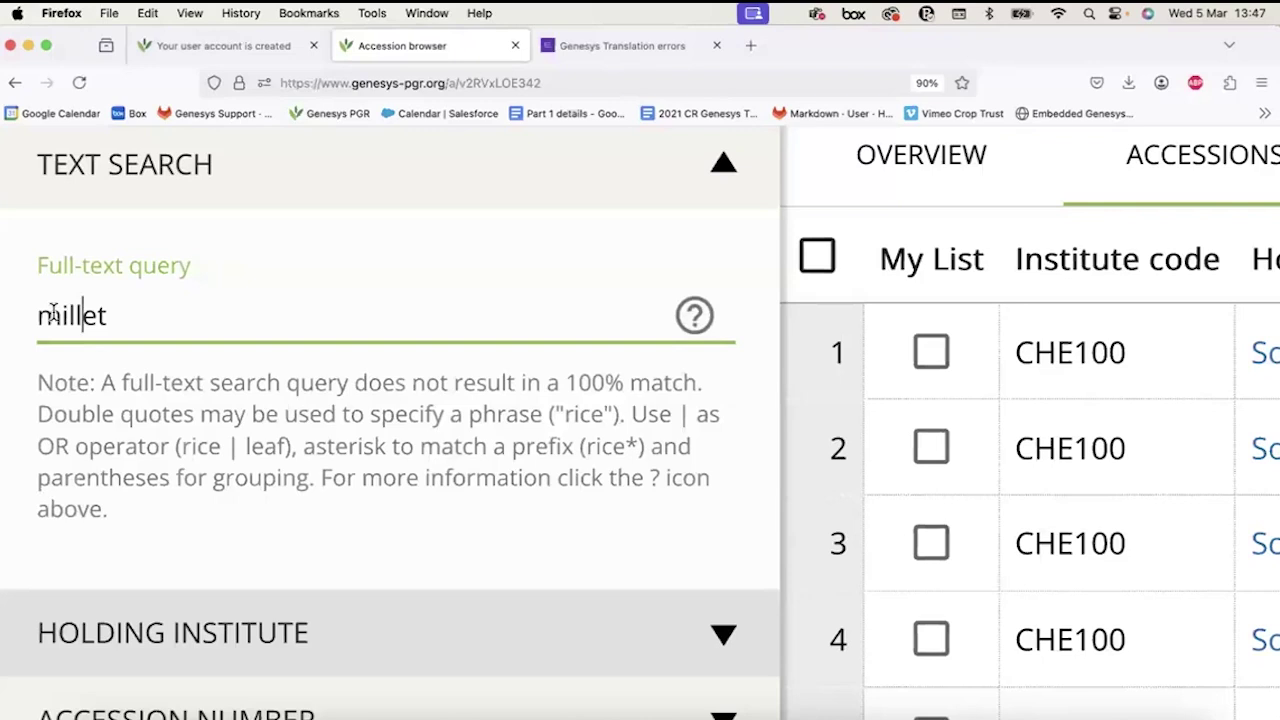
pyautogui.click(36, 314)
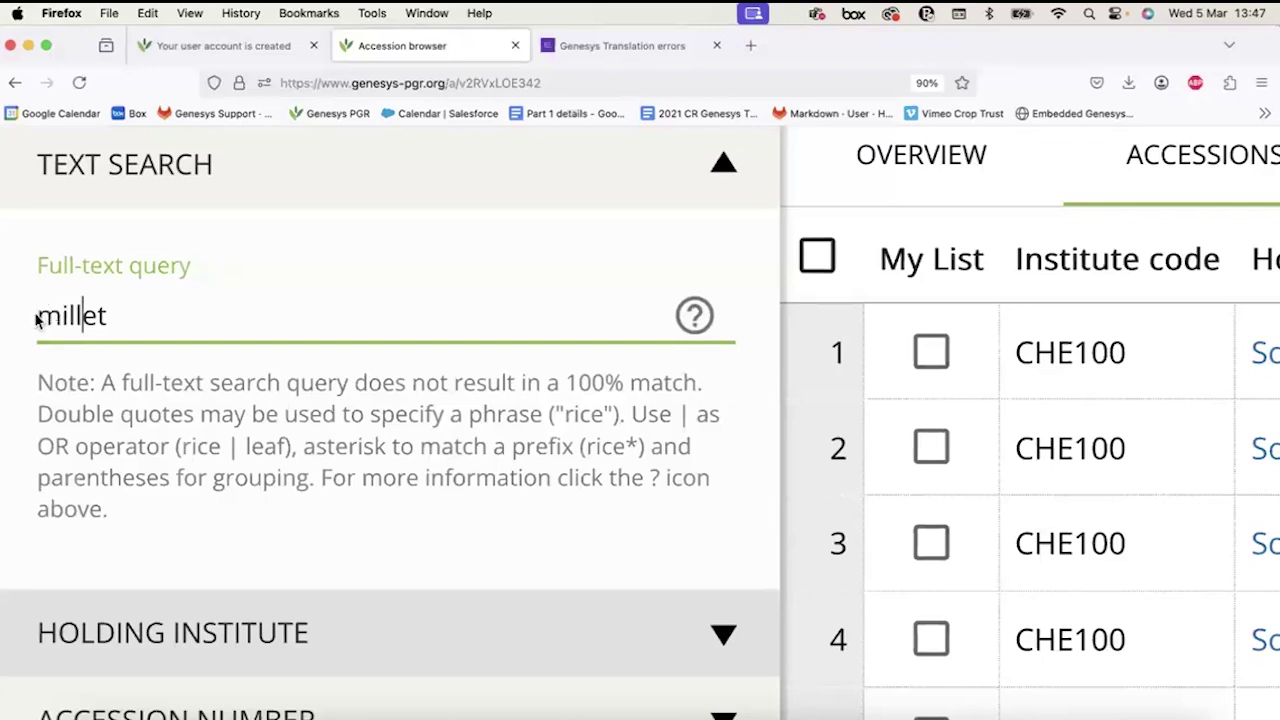
pyautogui.click(152, 319)
pyautogui.write('s')
pyautogui.press('BackSpace')
pyautogui.doubleClick(78, 300)
pyautogui.click(157, 318)
# Append an asterisk to make 'millet*', matching the note's rice* prefix example.
pyautogui.write('*')
pyautogui.click(40, 316)
pyautogui.moveTo(48, 315); pyautogui.dragTo(105, 315)
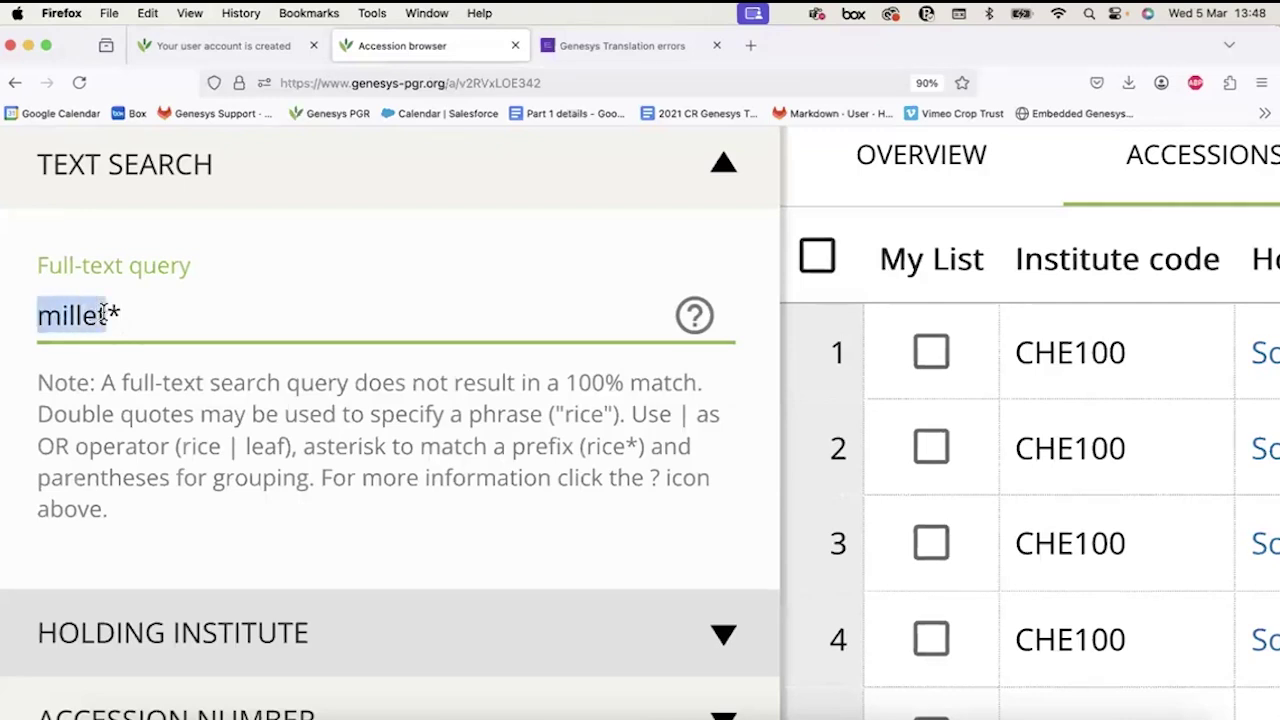
pyautogui.moveTo(105, 315); pyautogui.dragTo(154, 310)
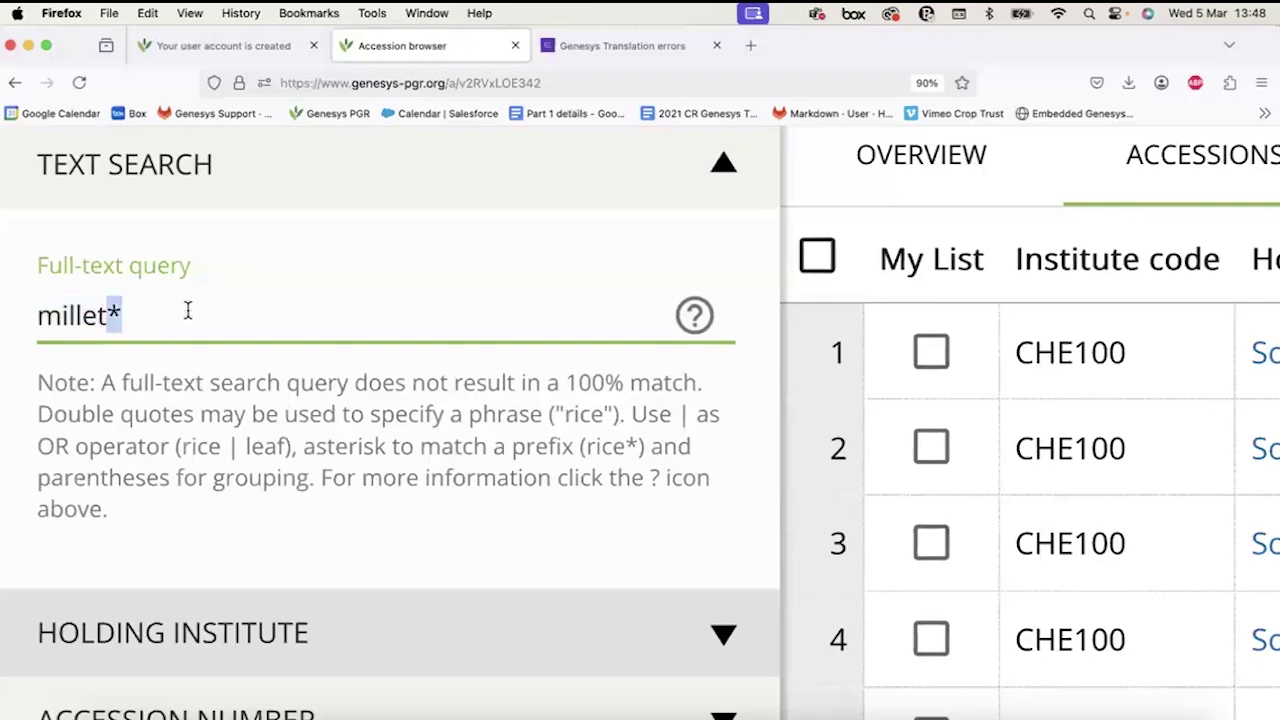
pyautogui.click(187, 310)
pyautogui.moveTo(108, 315); pyautogui.dragTo(28, 320)
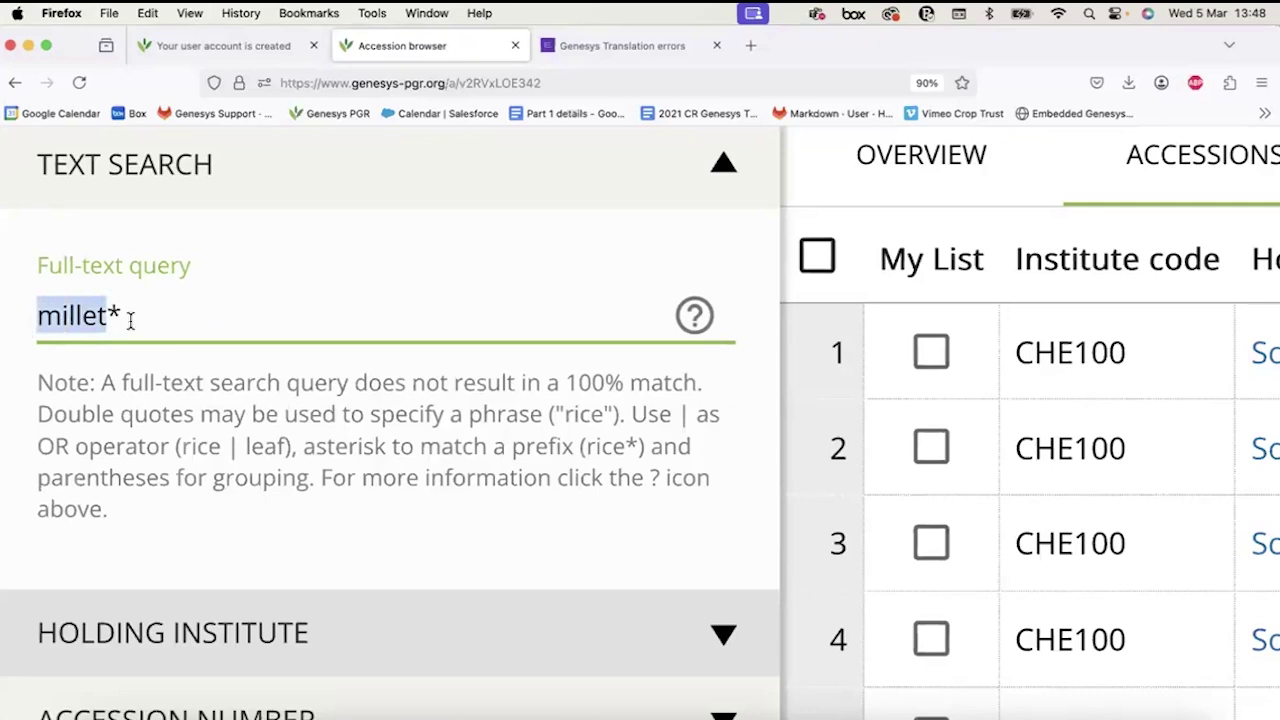
pyautogui.click(152, 318)
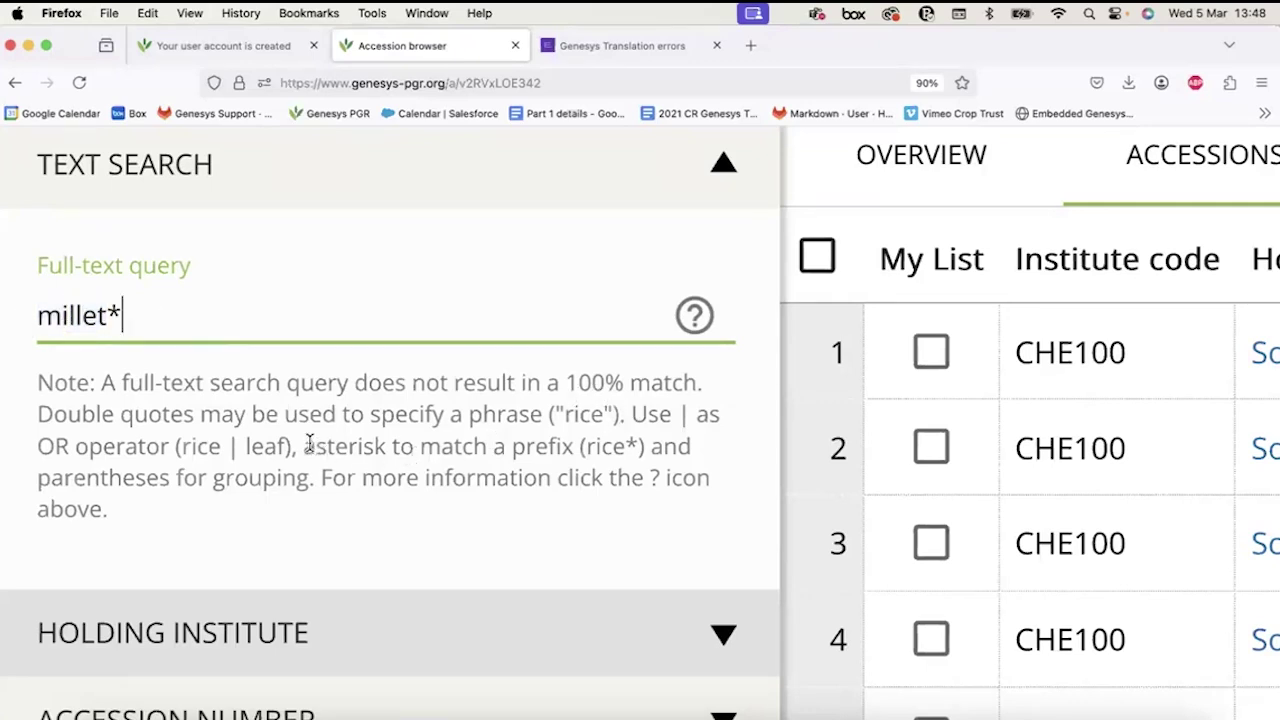
pyautogui.moveTo(304, 446); pyautogui.dragTo(488, 446)
pyautogui.moveTo(601, 446); pyautogui.dragTo(644, 446)
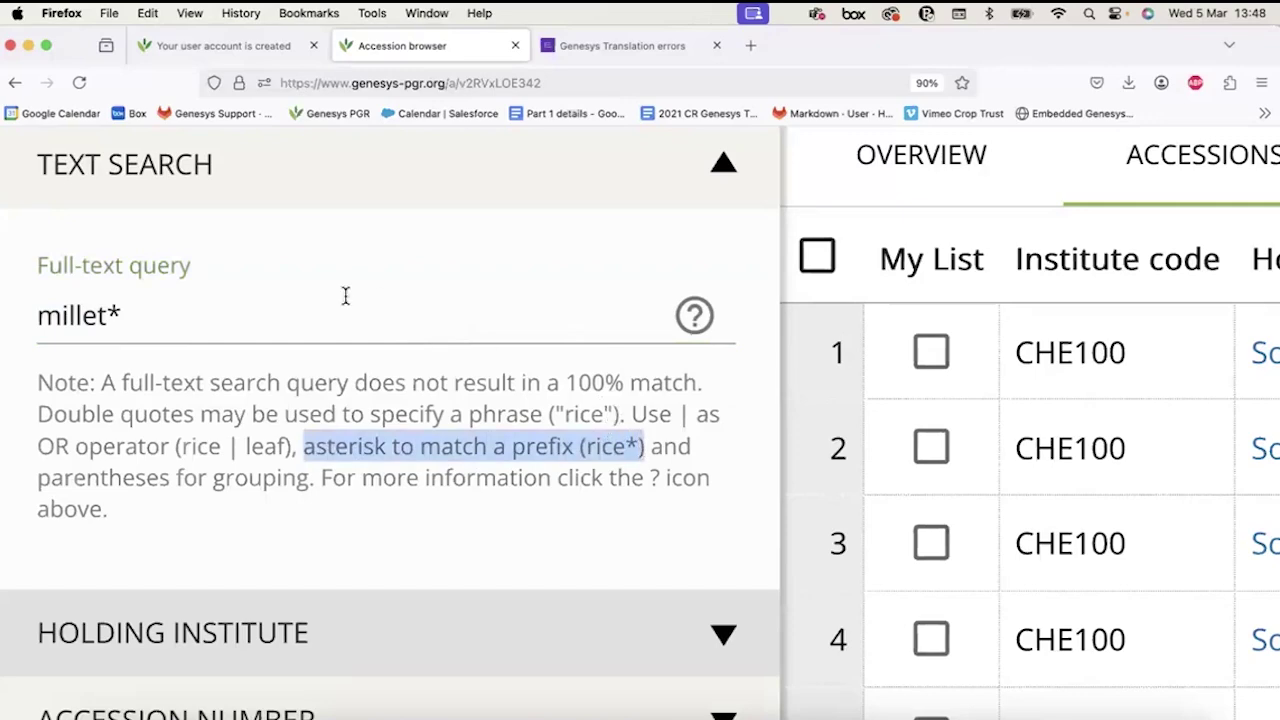
pyautogui.click(302, 314)
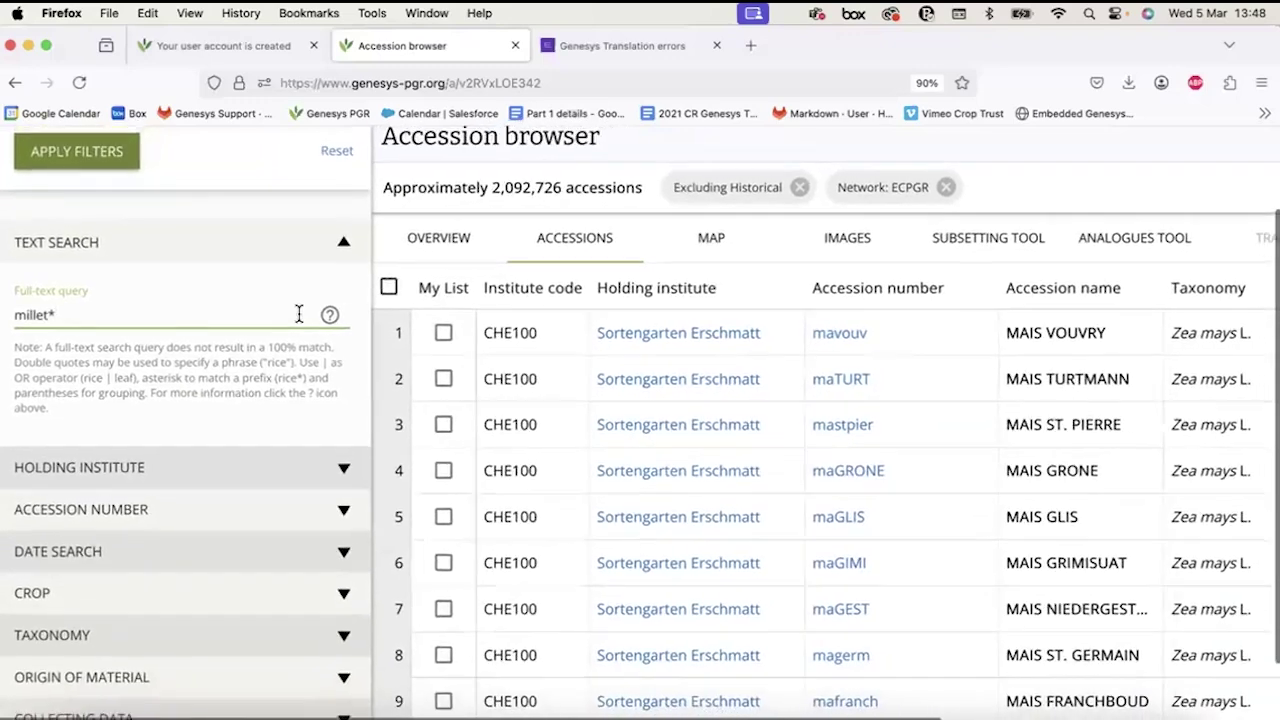
pyautogui.press('Return')
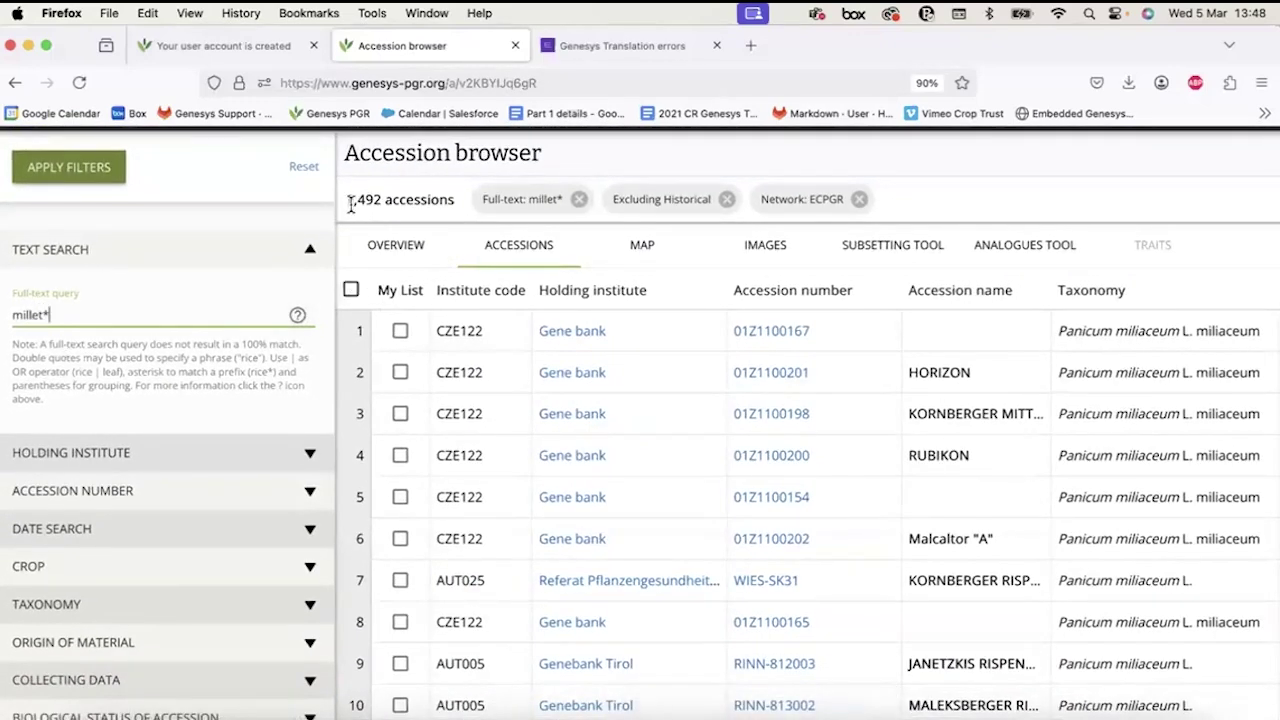
pyautogui.moveTo(346, 199); pyautogui.dragTo(377, 195)
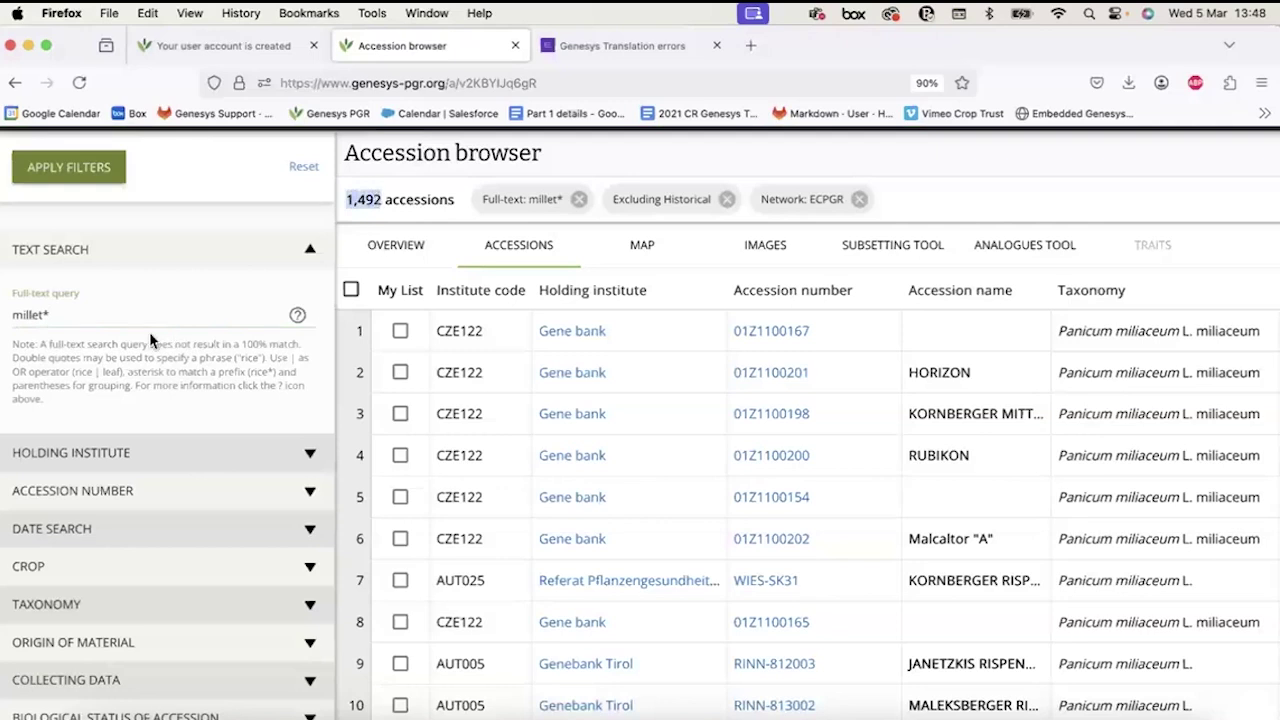
pyautogui.doubleClick(19, 316)
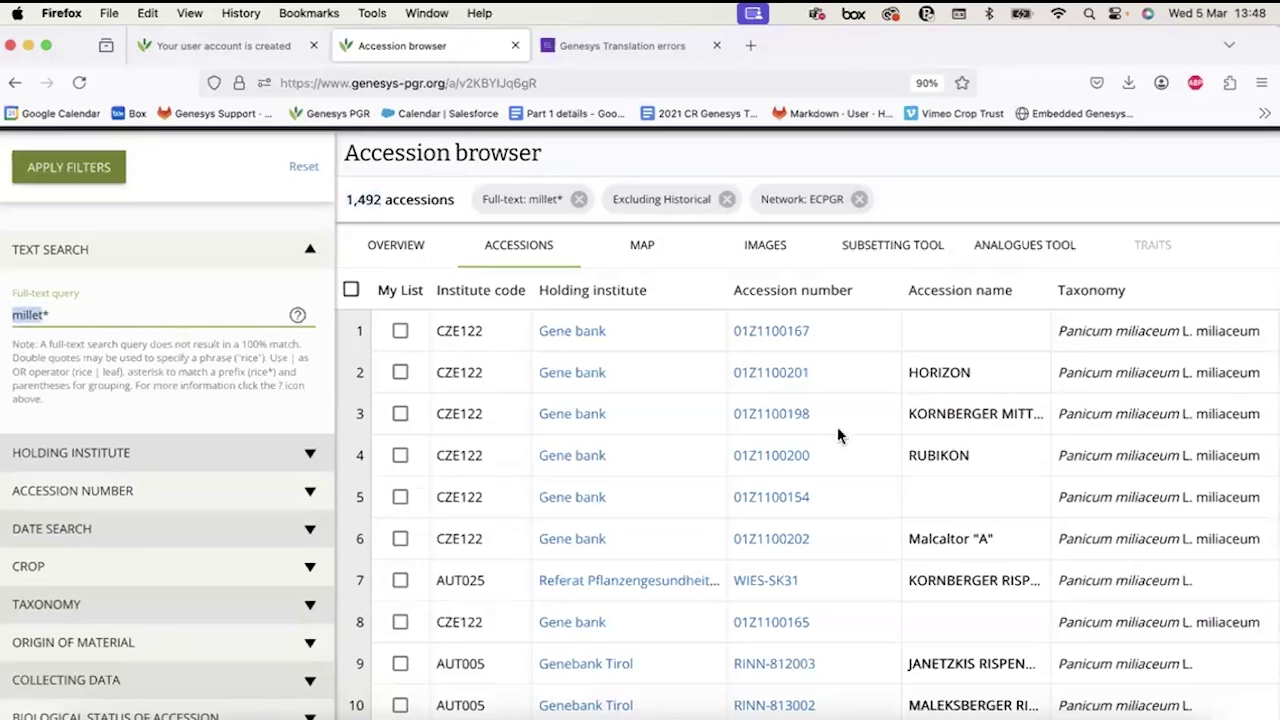
pyautogui.hscroll(4, 838, 435)
pyautogui.hscroll(3, 838, 435)
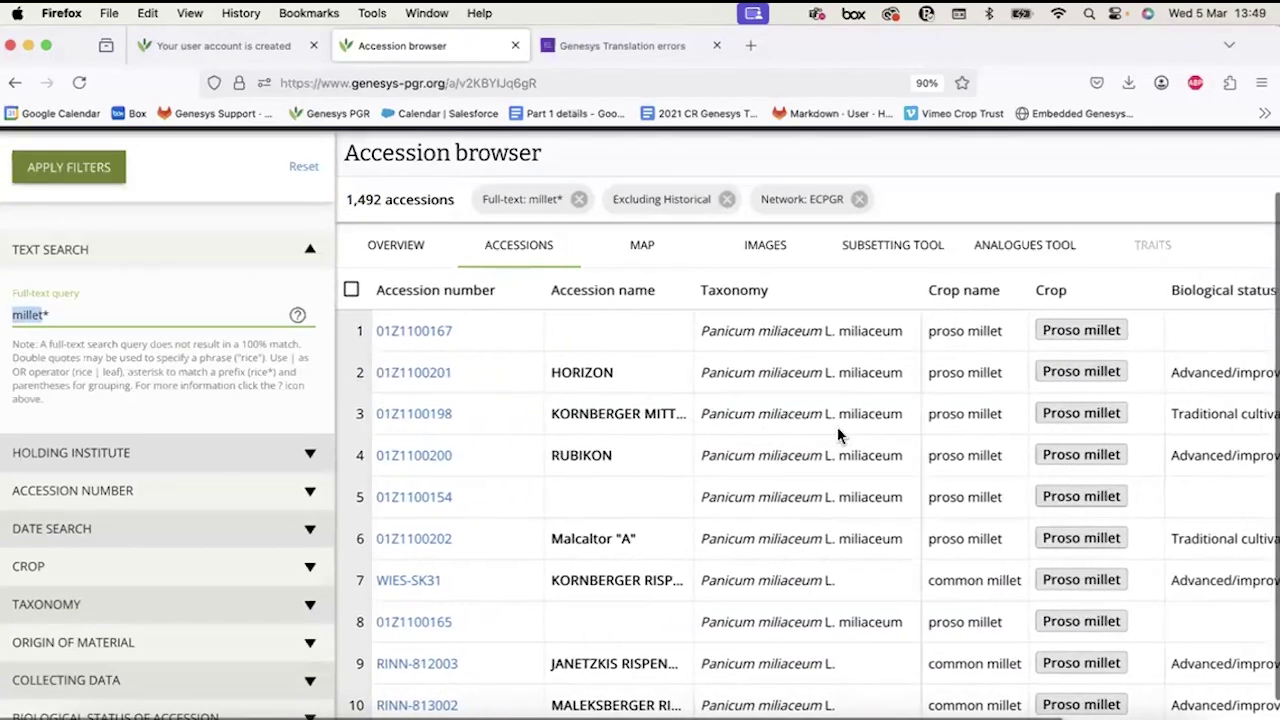
pyautogui.scroll(-5, 838, 435)
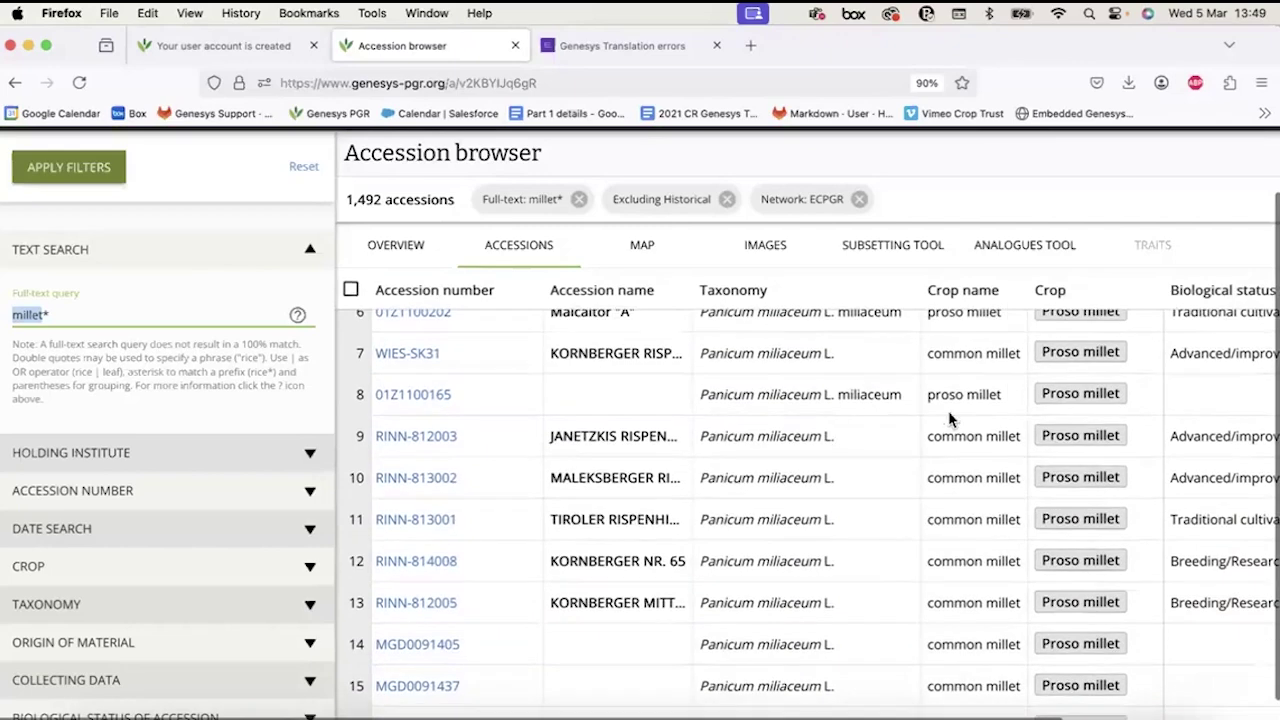
pyautogui.scroll(-5, 953, 438)
pyautogui.scroll(-10, 953, 440)
pyautogui.scroll(5, 952, 440)
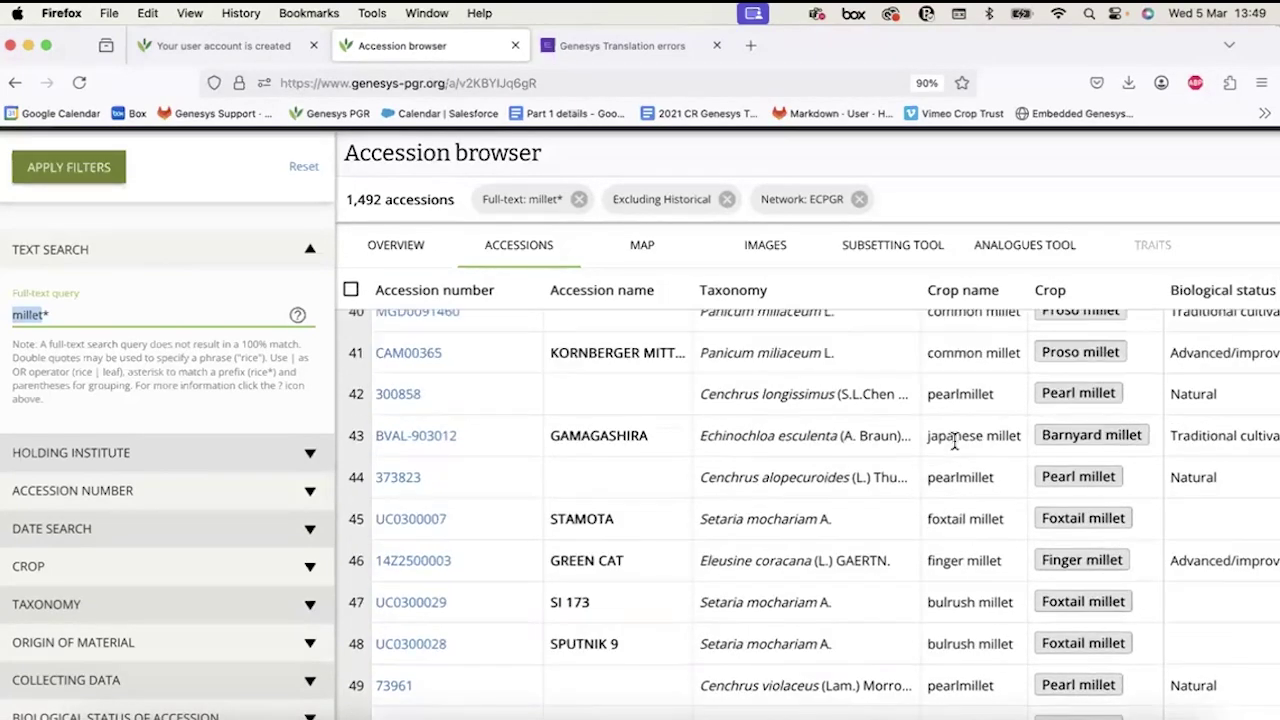
pyautogui.scroll(-8, 955, 503)
pyautogui.scroll(-15, 955, 503)
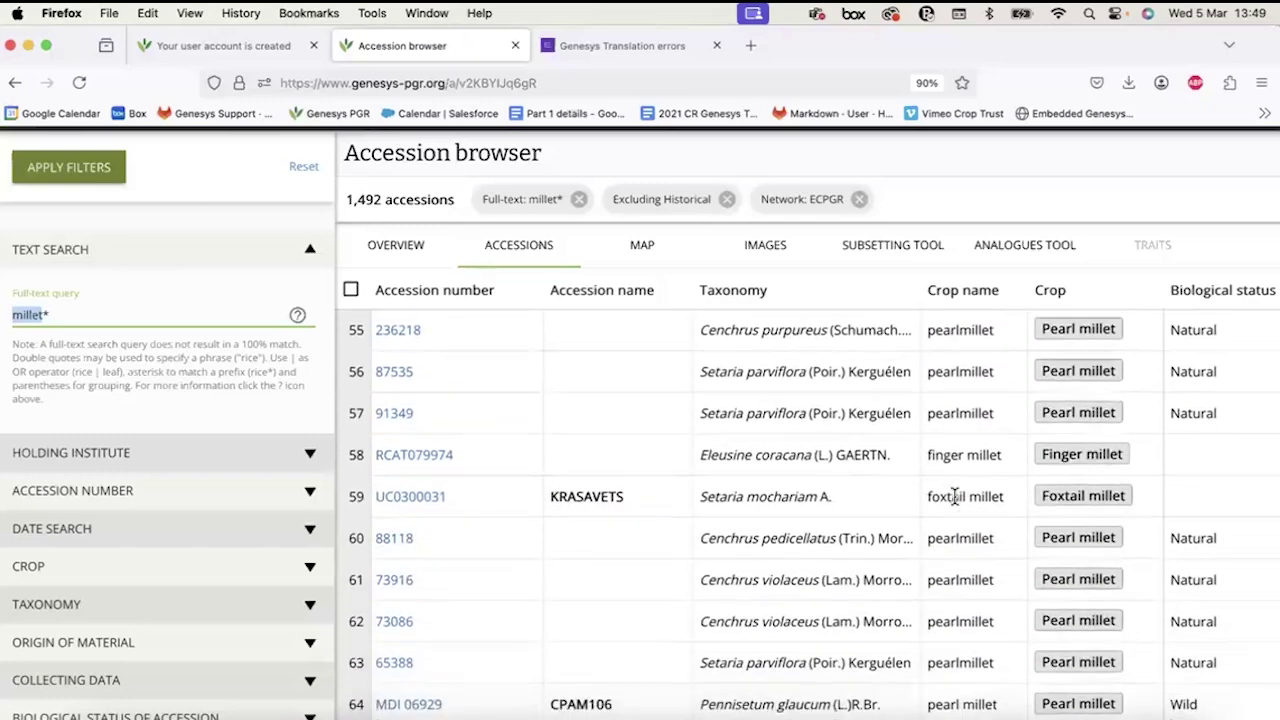
pyautogui.scroll(-5, 955, 503)
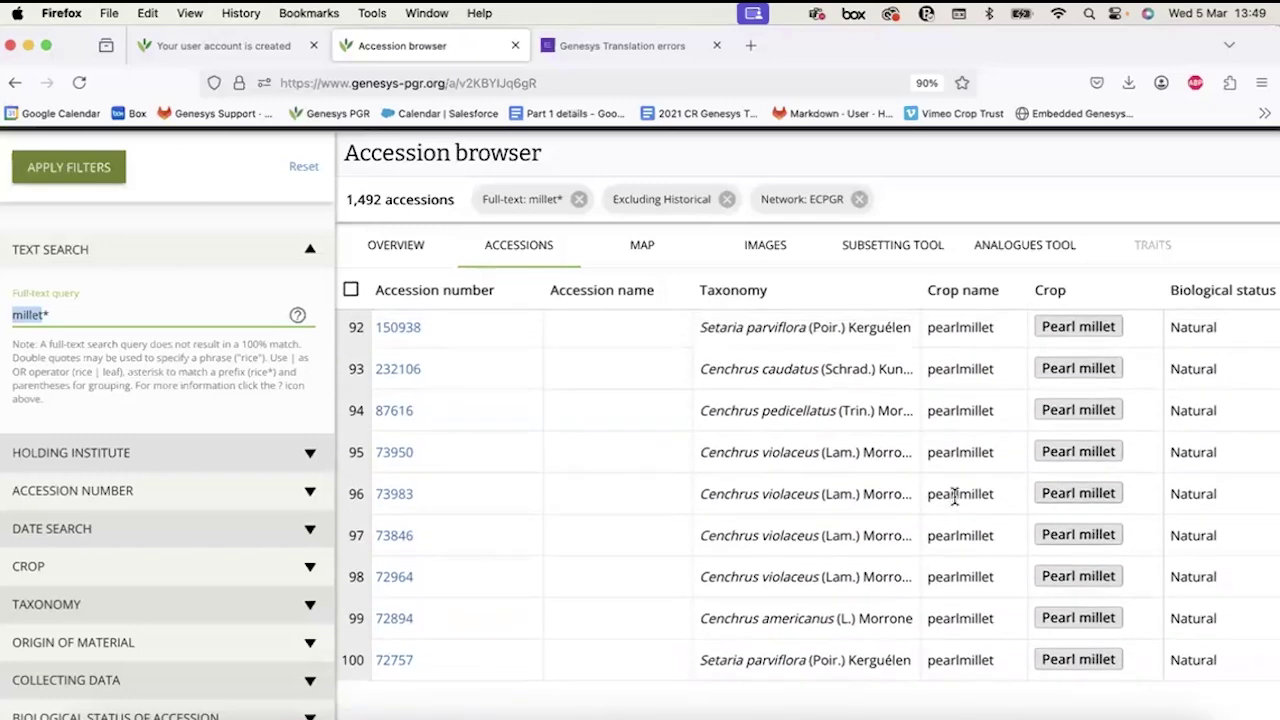
pyautogui.hscroll(10, 955, 505)
pyautogui.hscroll(10, 952, 505)
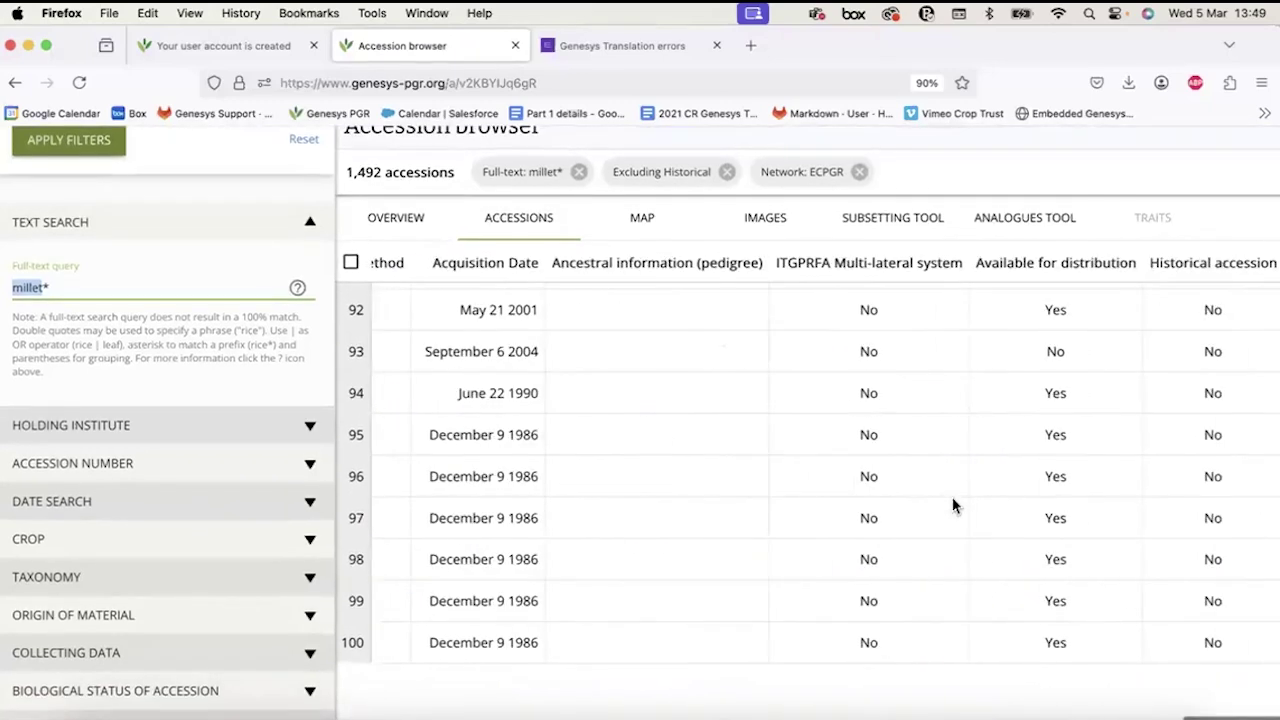
pyautogui.hscroll(-20, 641, 428)
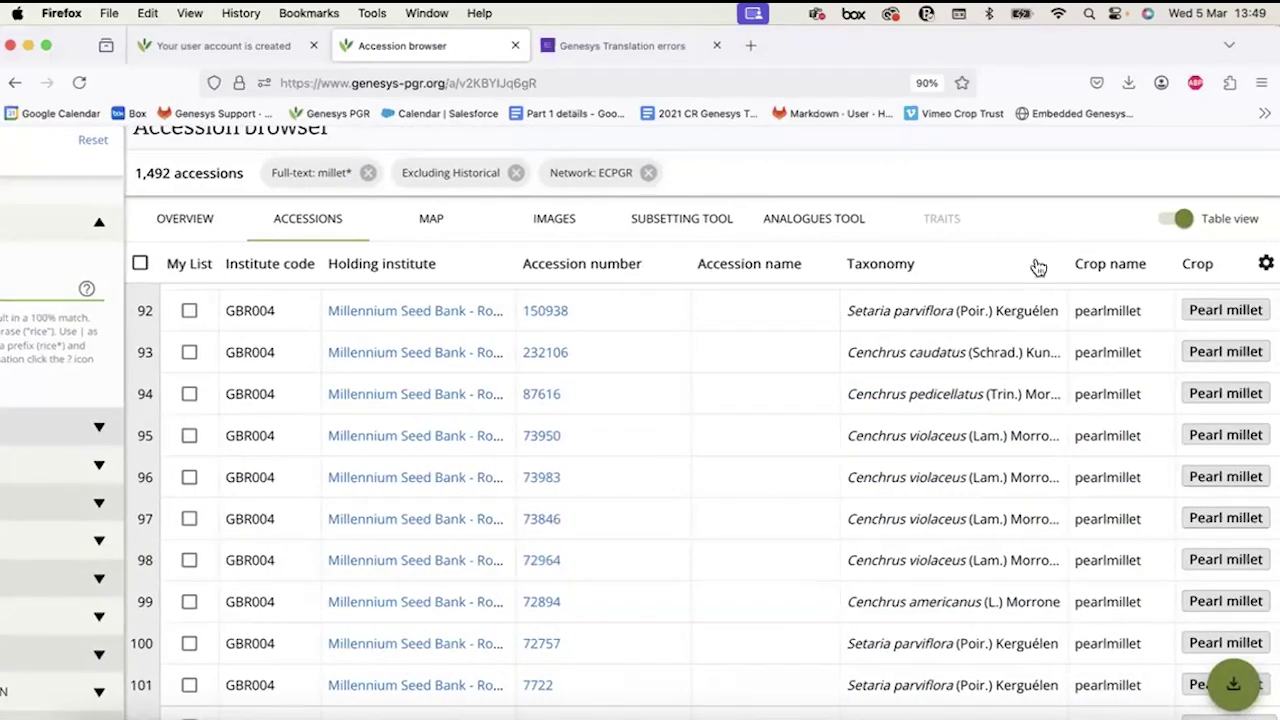
pyautogui.scroll(10, 386, 443)
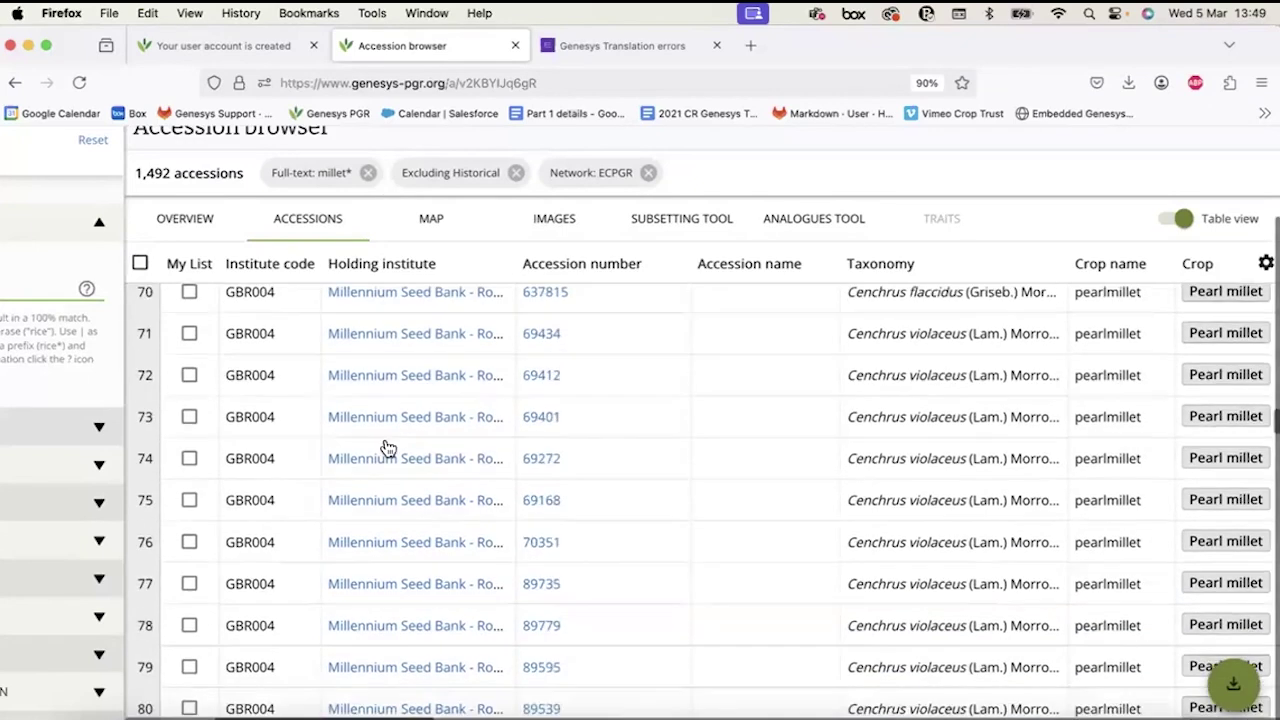
pyautogui.hscroll(-3, 187, 370)
pyautogui.scroll(3, 187, 370)
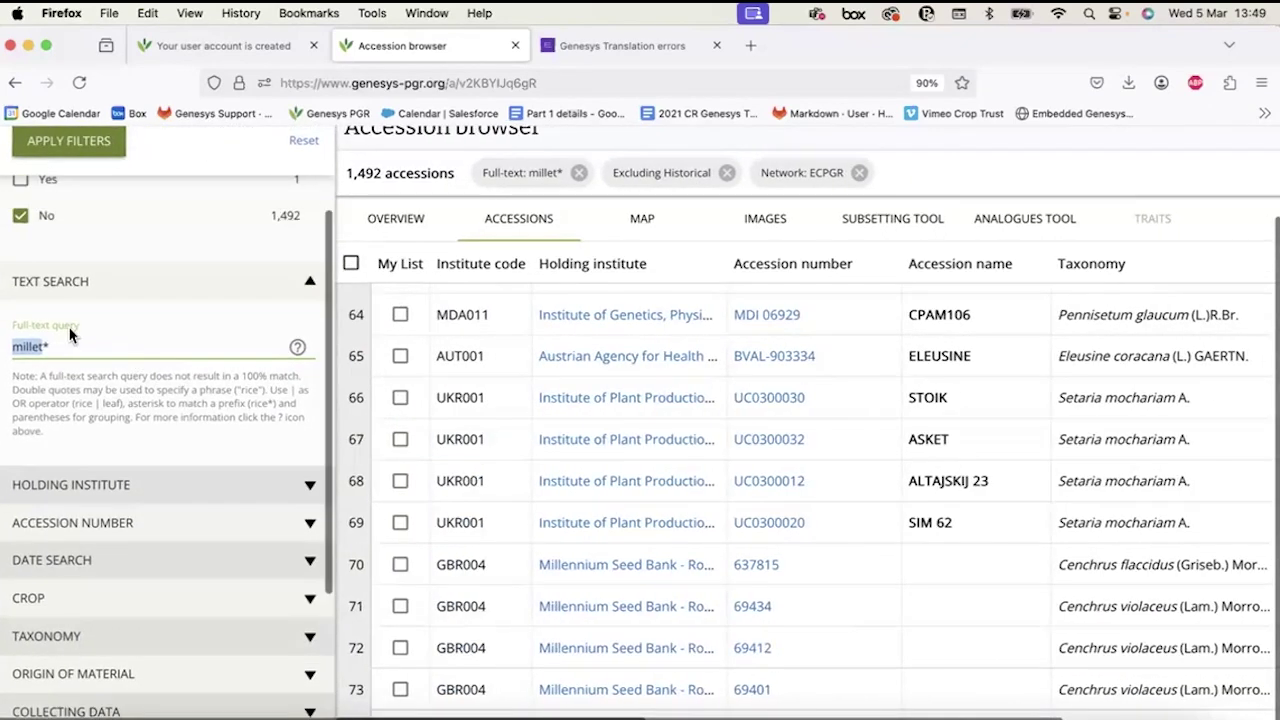
pyautogui.hscroll(10, 808, 523)
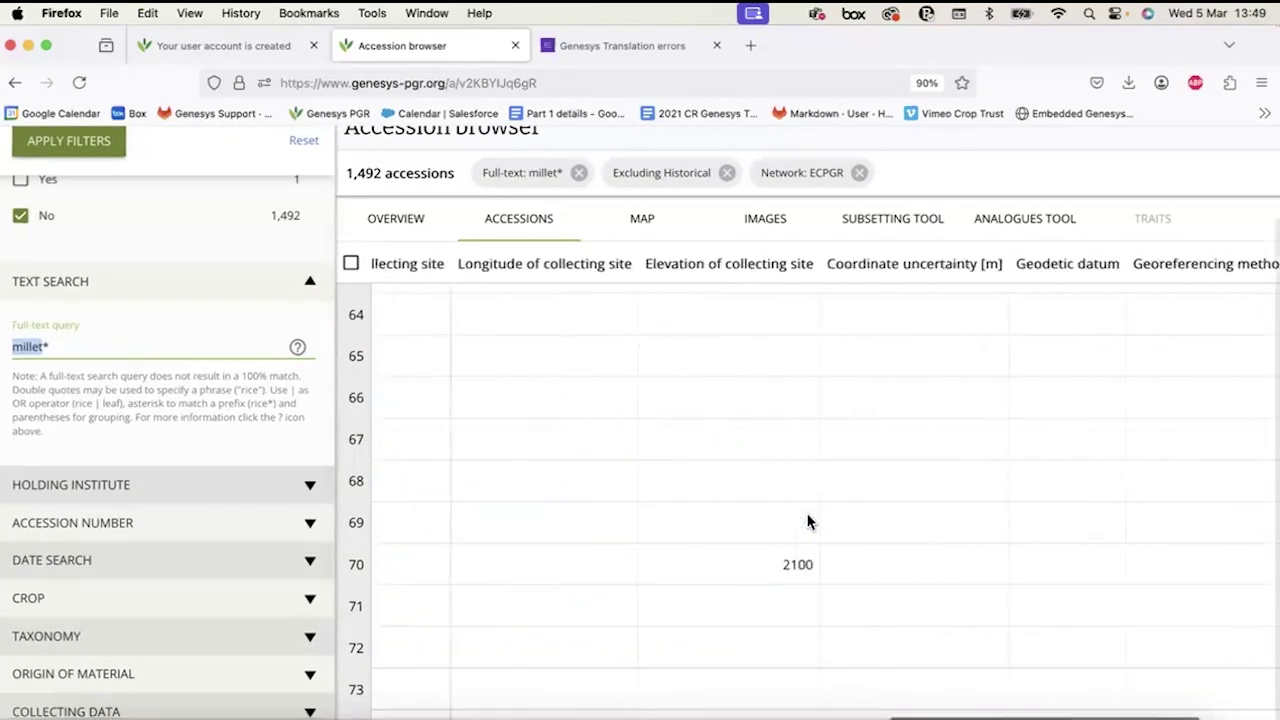
pyautogui.scroll(-10, 808, 523)
pyautogui.hscroll(-10, 808, 515)
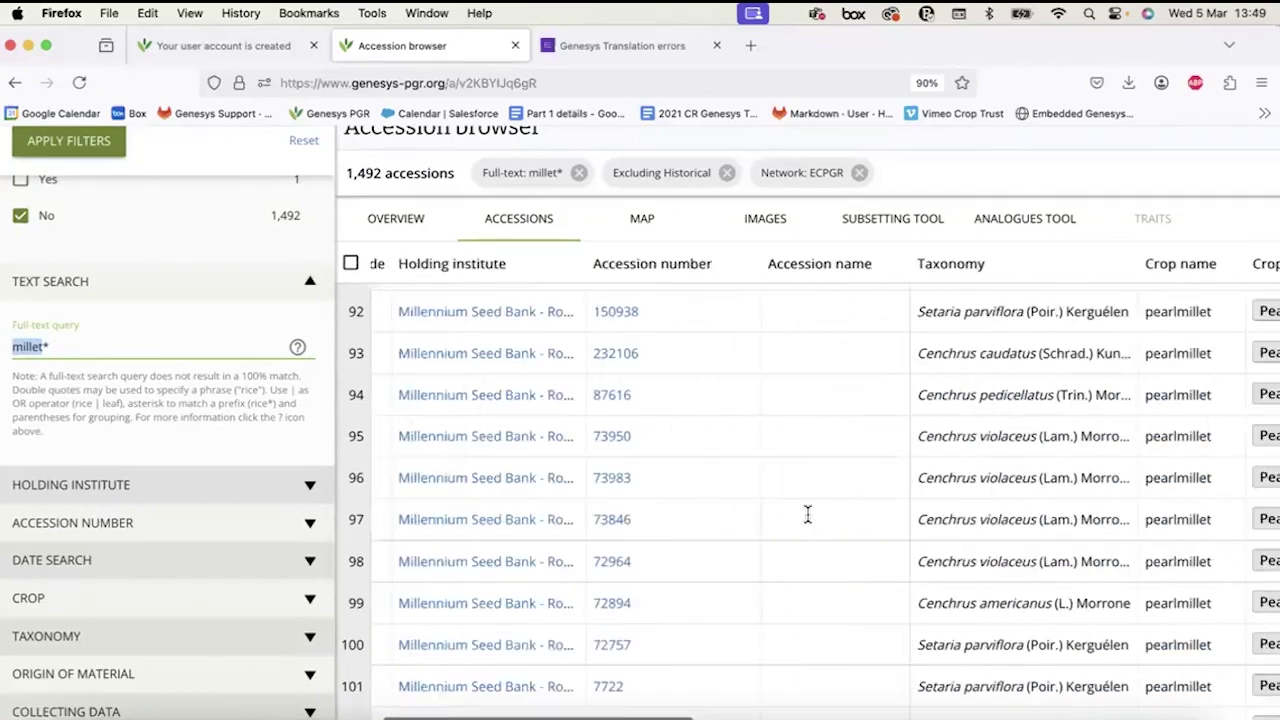
pyautogui.scroll(10, 150, 335)
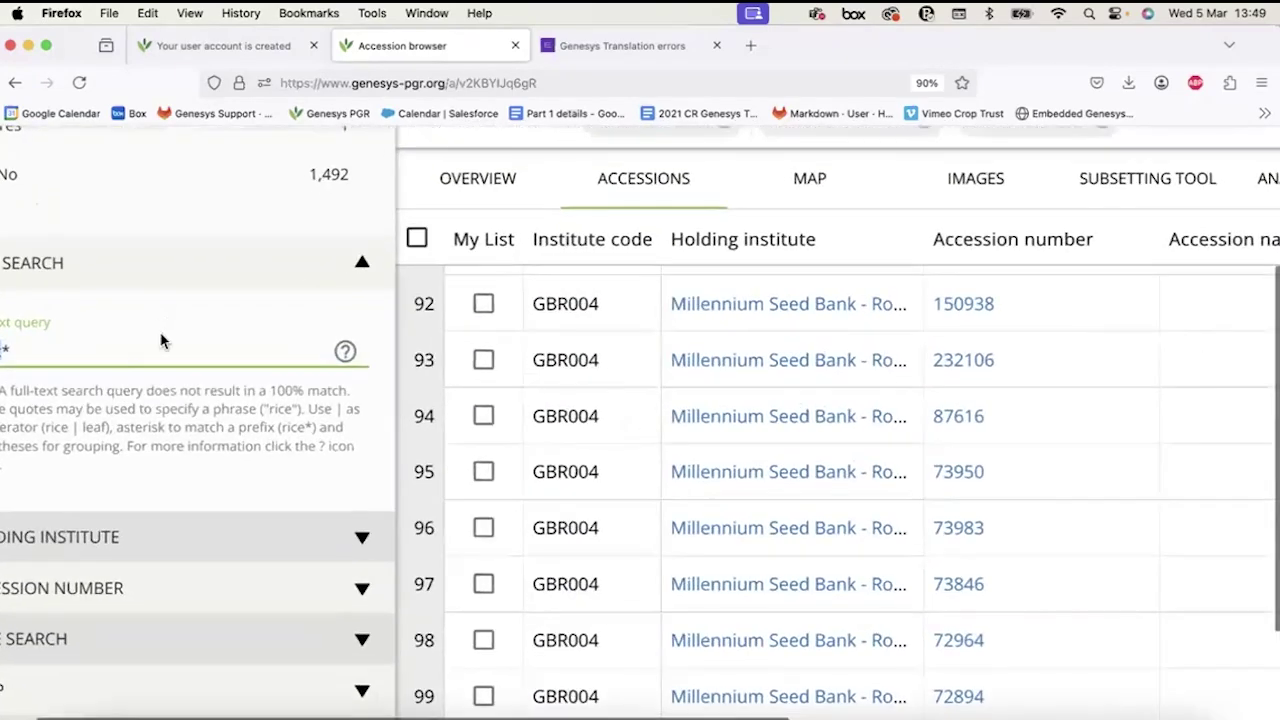
# Replace millet* with the phrase query "mpungu" and apply it, finding no records.
pyautogui.click(144, 356)
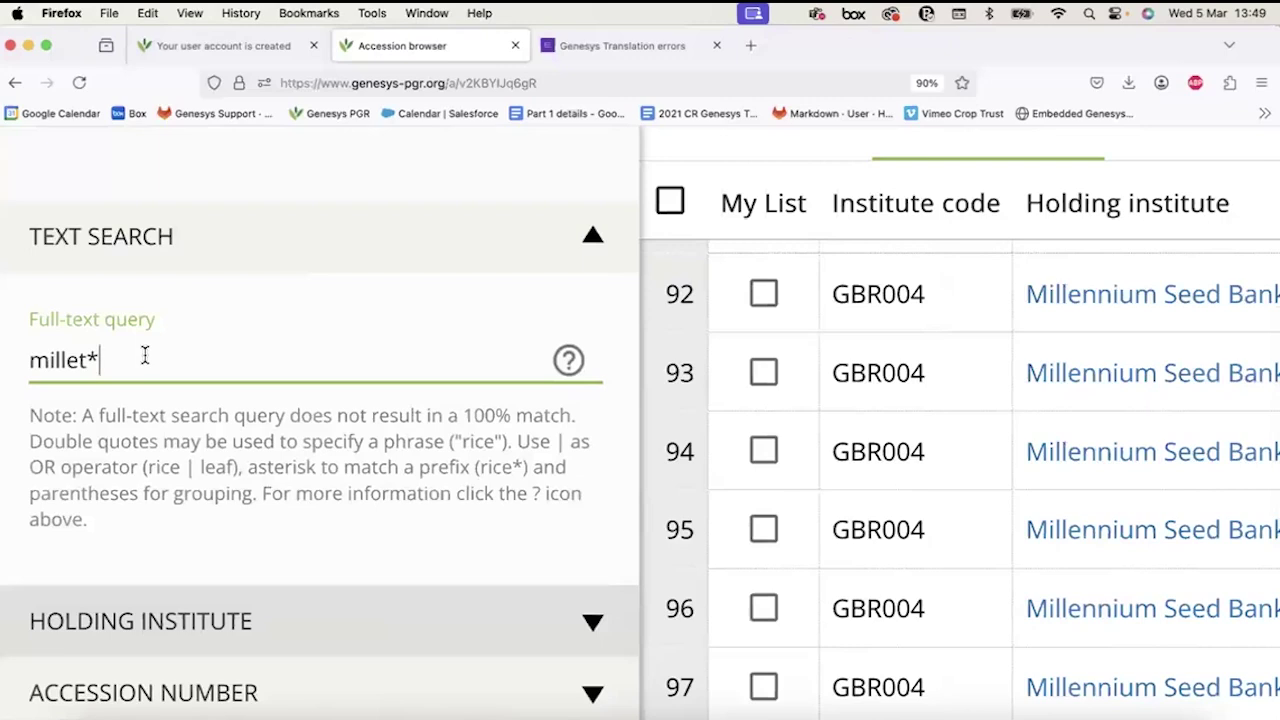
pyautogui.scroll(5, 146, 356)
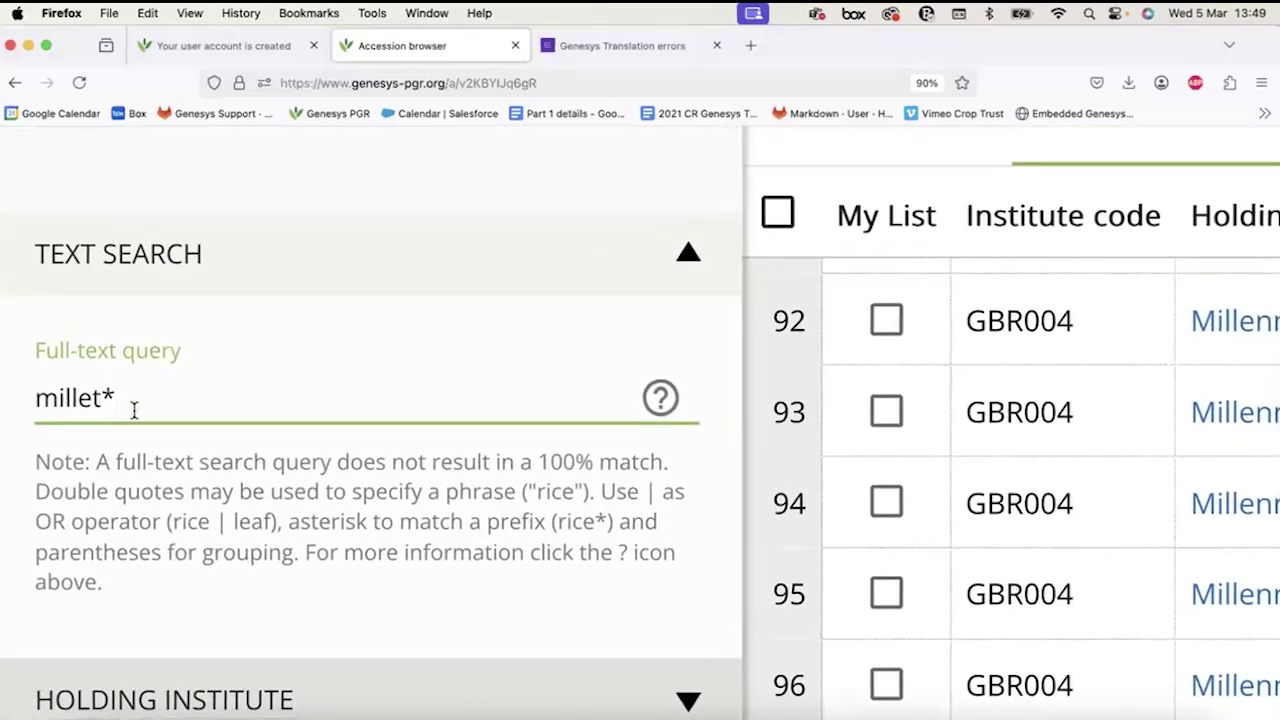
pyautogui.moveTo(104, 398); pyautogui.dragTo(141, 398)
pyautogui.press('BackSpace')
pyautogui.press('BackSpace')
pyautogui.press('BackSpace')
pyautogui.press('BackSpace')
pyautogui.press('BackSpace')
pyautogui.press('BackSpace')
pyautogui.press('BackSpace')
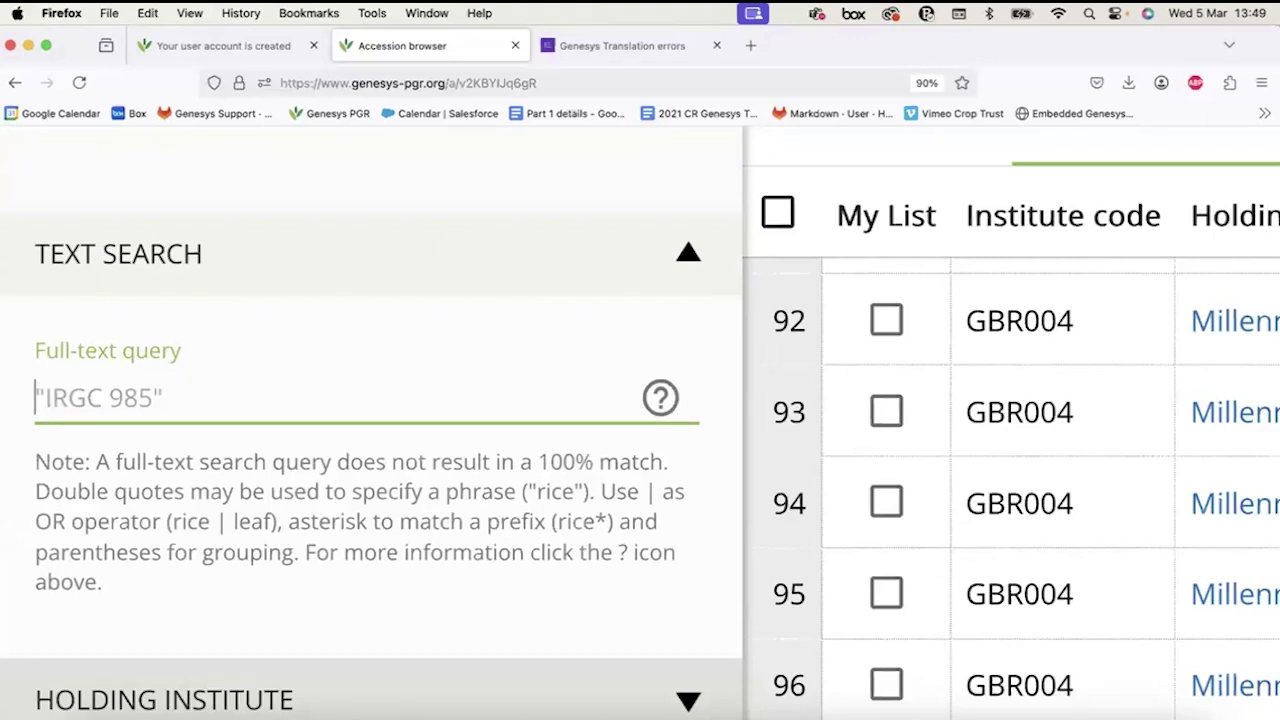
pyautogui.write('"')
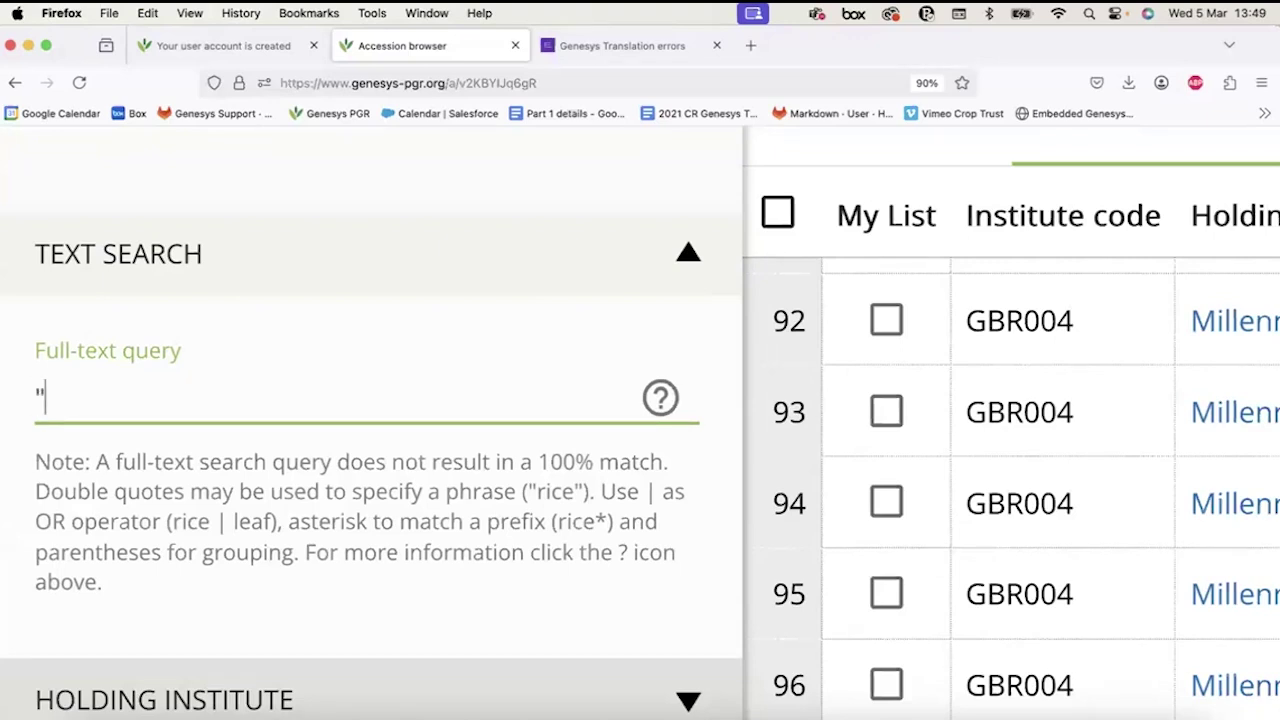
pyautogui.write('mpung')
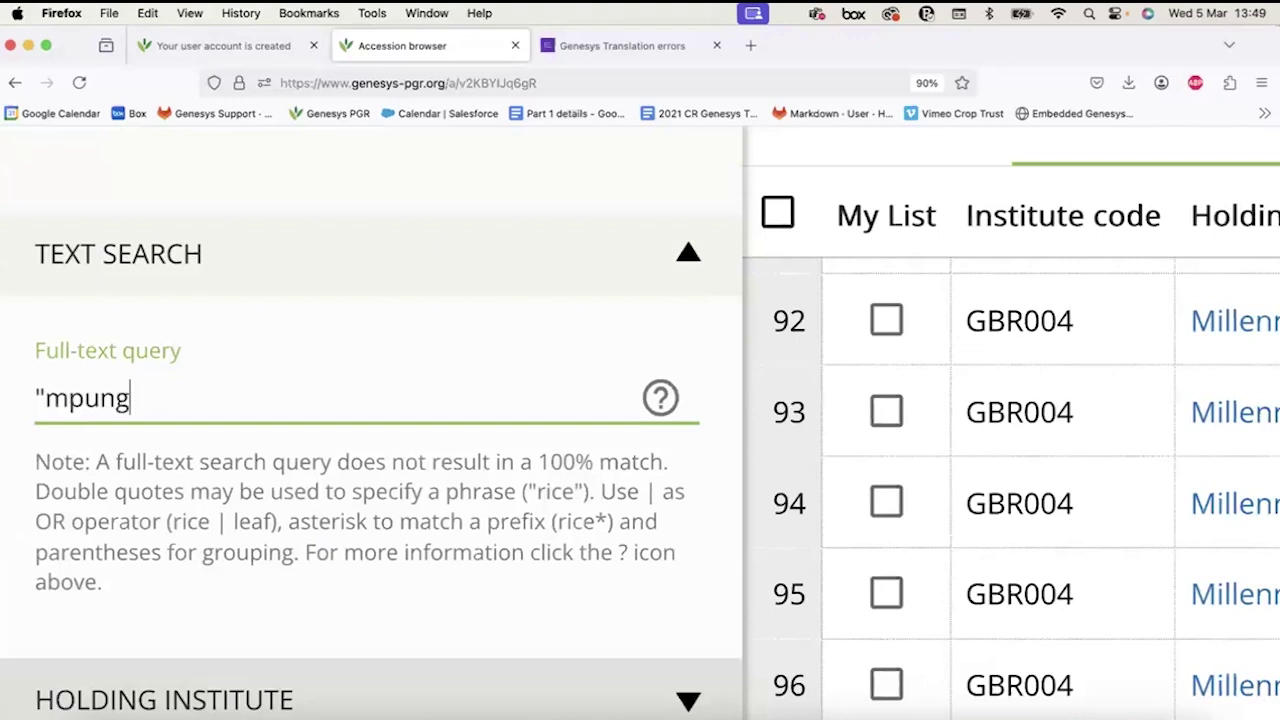
pyautogui.write('u"')
pyautogui.click(38, 390)
# Select the whole "mpungu" query and delete it, emptying the box.
pyautogui.click(147, 390)
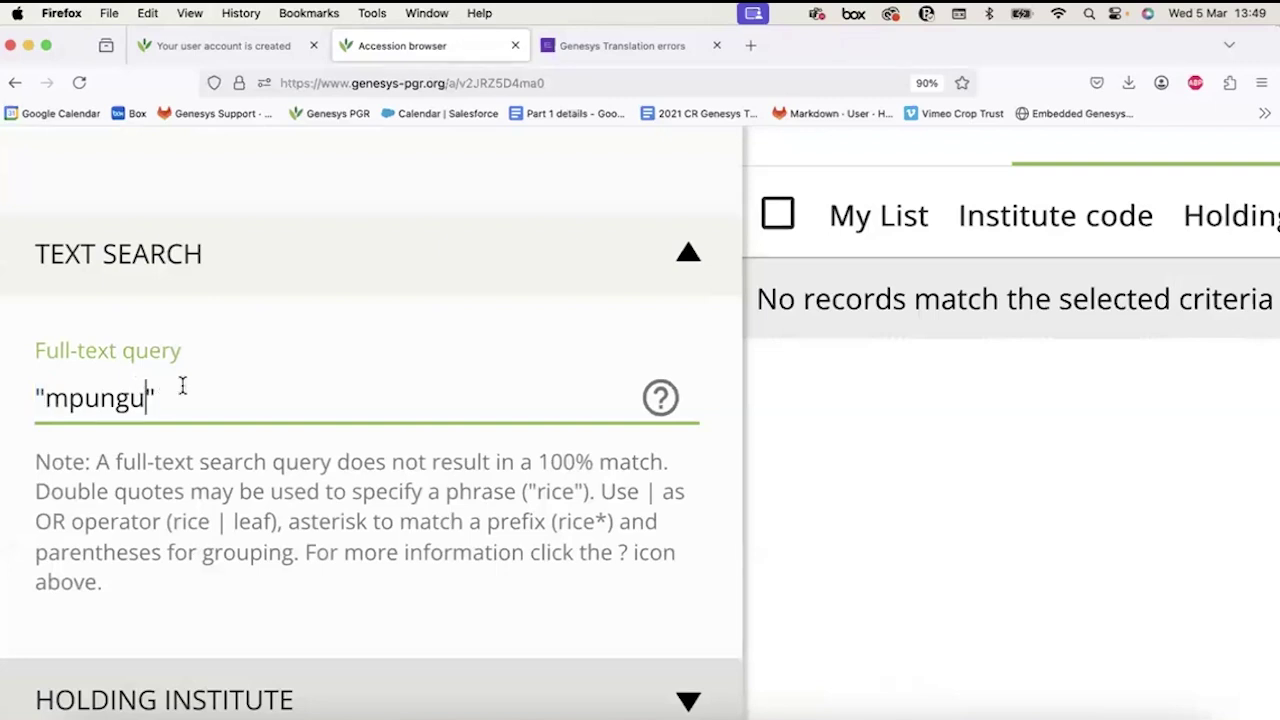
pyautogui.click(136, 398)
pyautogui.doubleClick(137, 398)
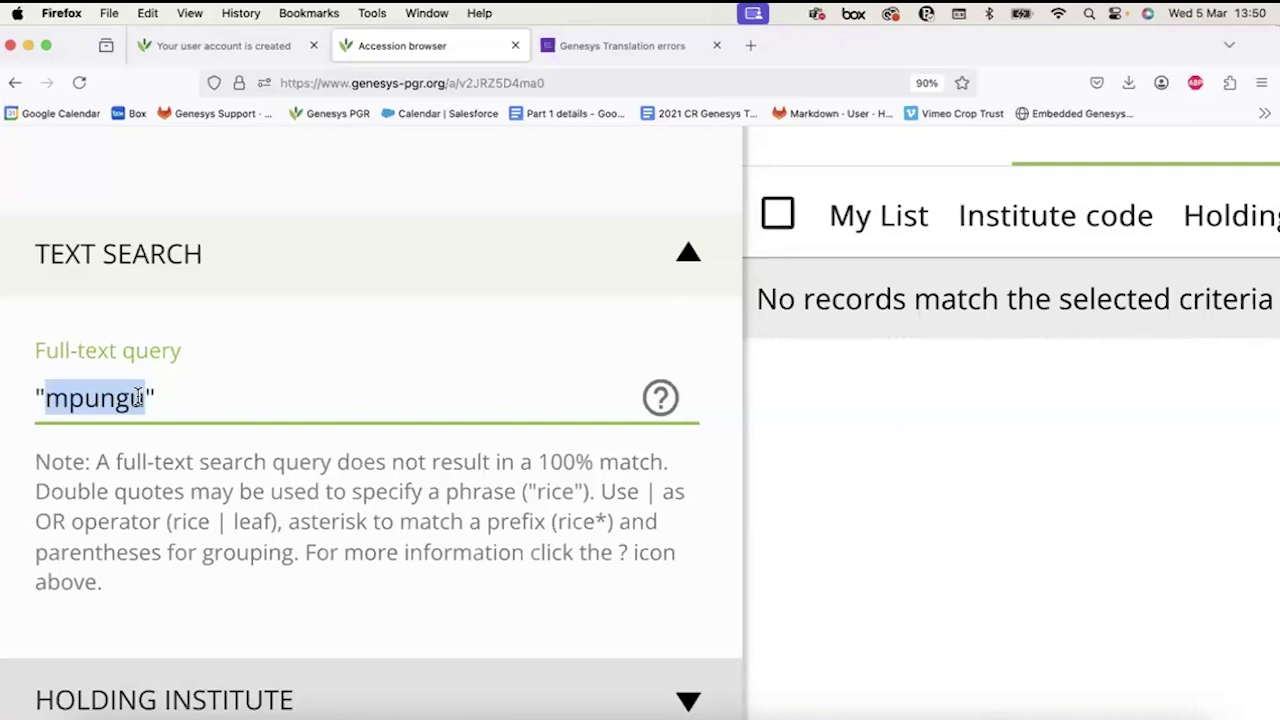
pyautogui.moveTo(158, 398); pyautogui.dragTo(8, 418)
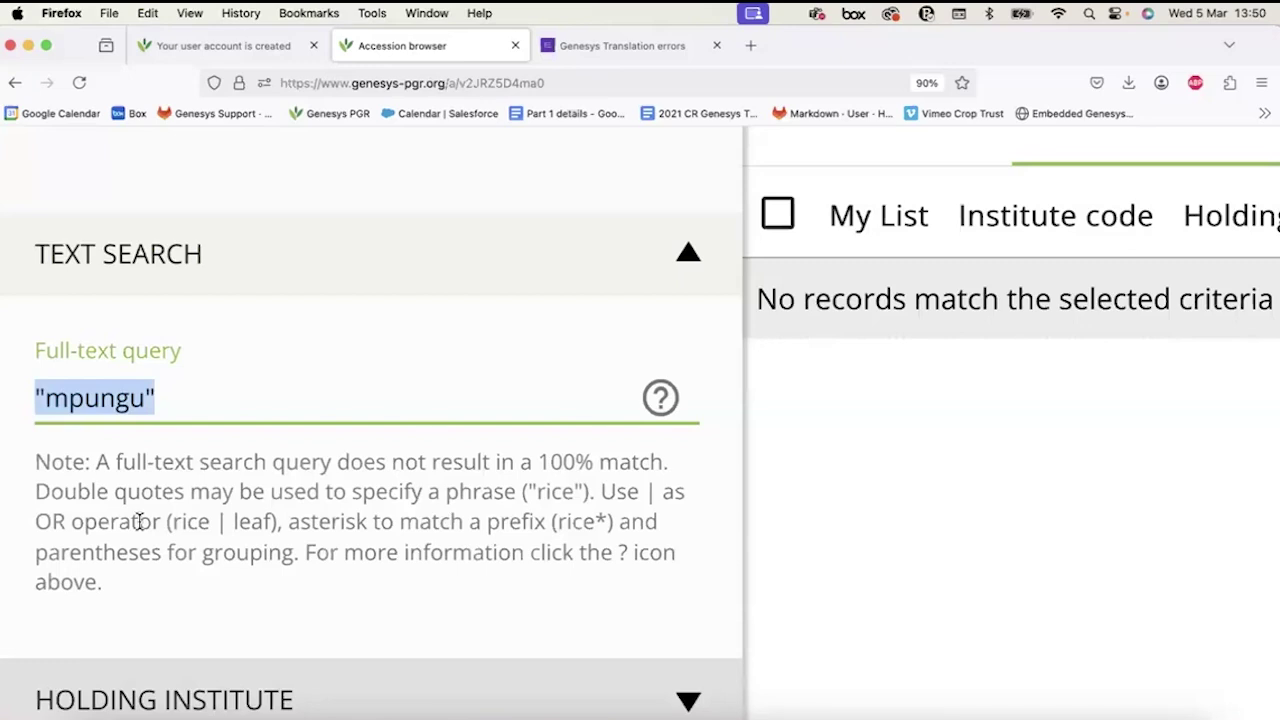
pyautogui.press('BackSpace')
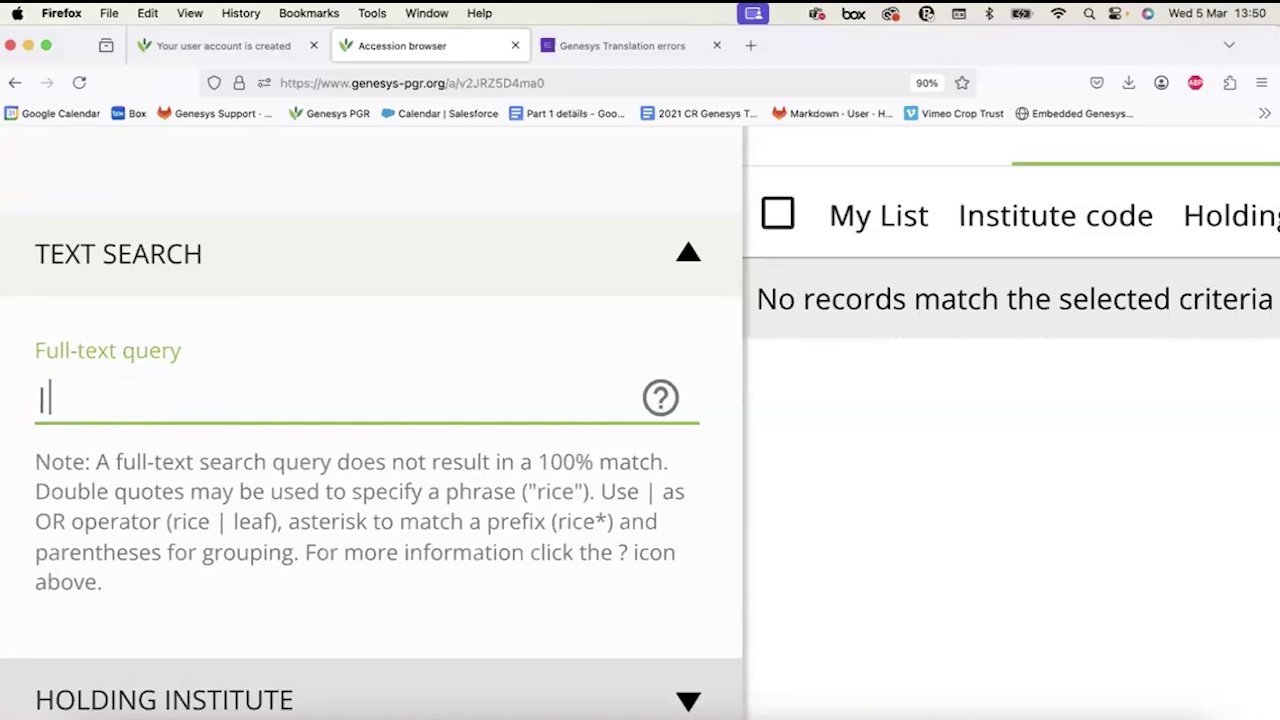
# Enter the query 'millet | rice' to list about 11,242 accessions.
pyautogui.write('millet')
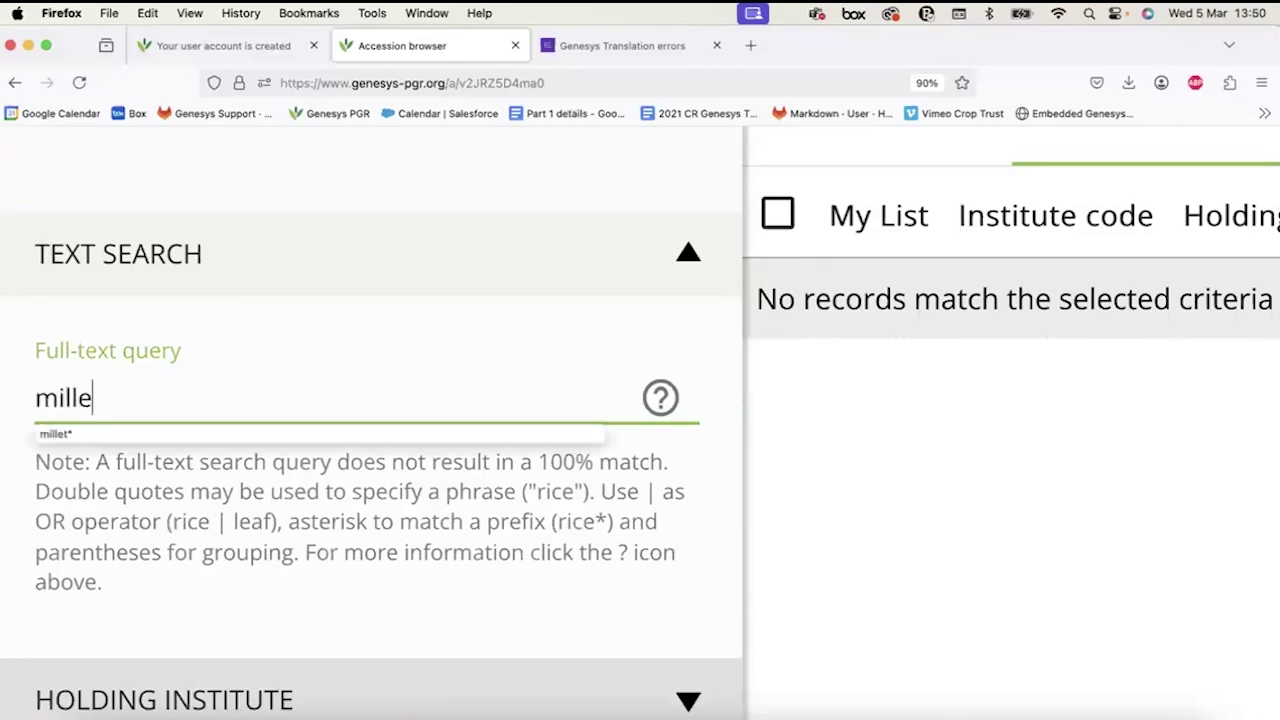
pyautogui.press('BackSpace')
pyautogui.write('| rice')
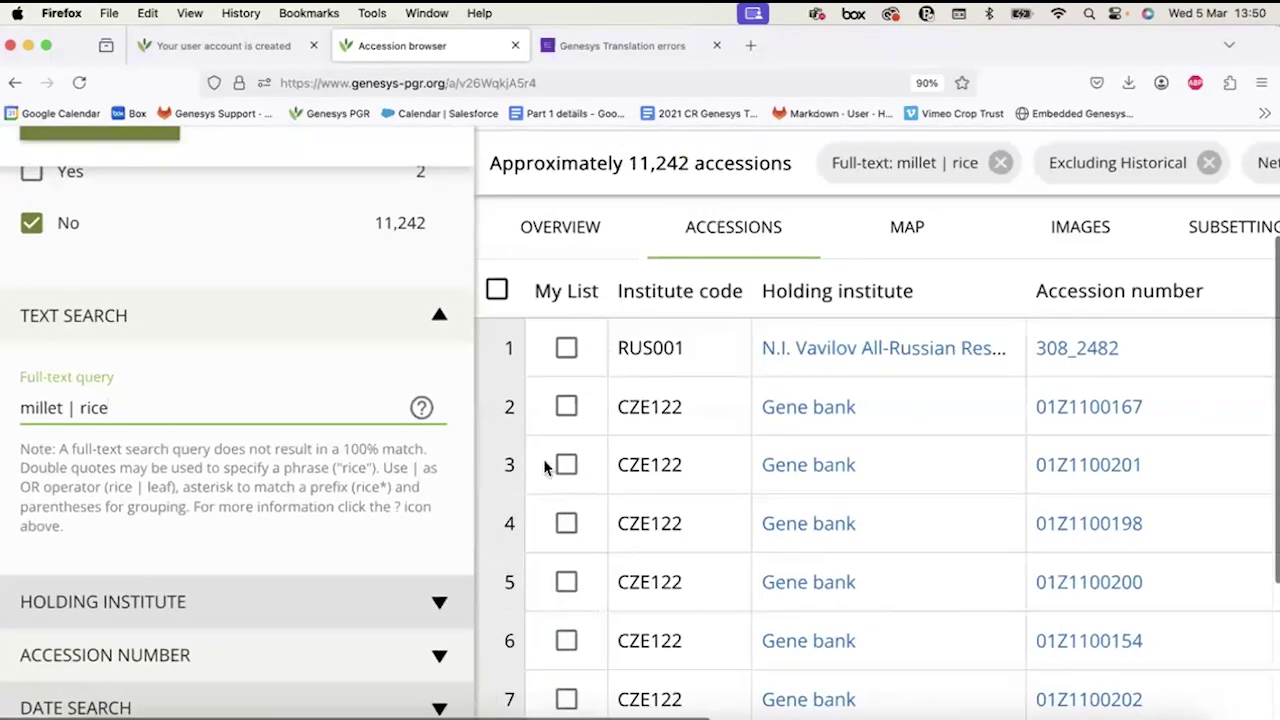
pyautogui.hscroll(5, 545, 467)
pyautogui.click(205, 417)
pyautogui.scroll(5, 203, 417)
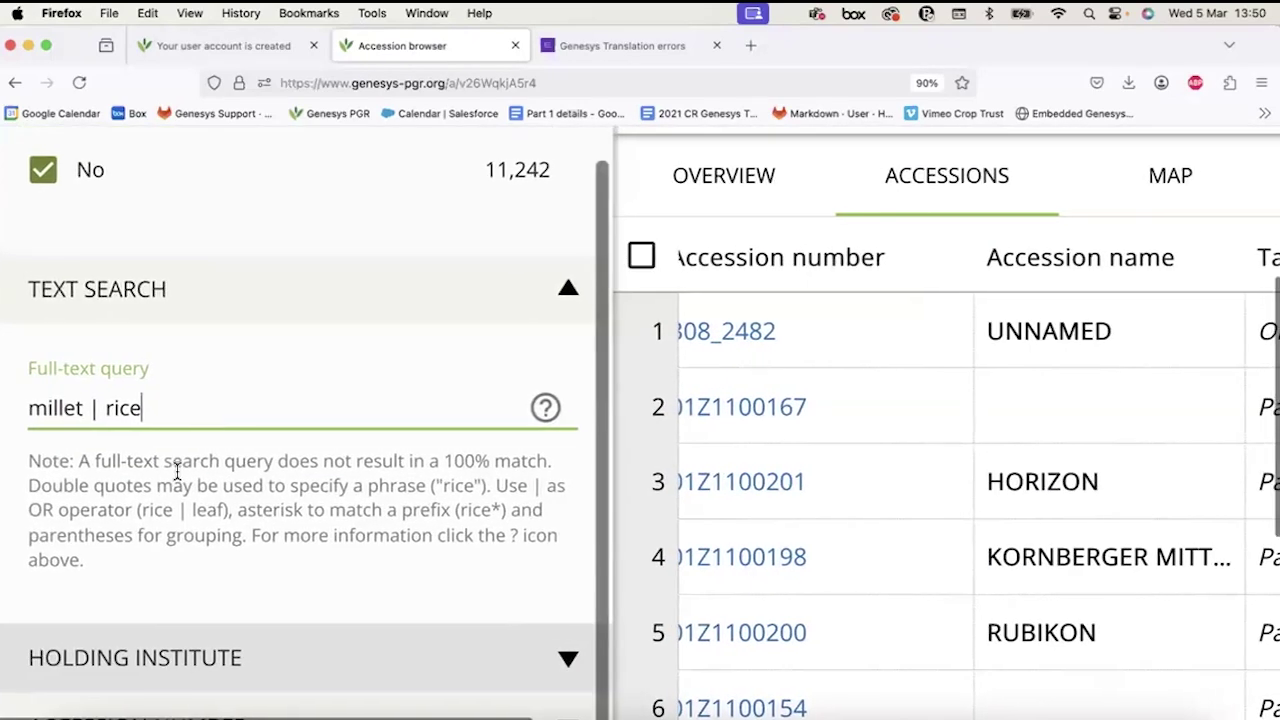
pyautogui.scroll(5, 176, 470)
# Delete the 'millet | rice' query and start typing 'mupgu'.
pyautogui.doubleClick(80, 497)
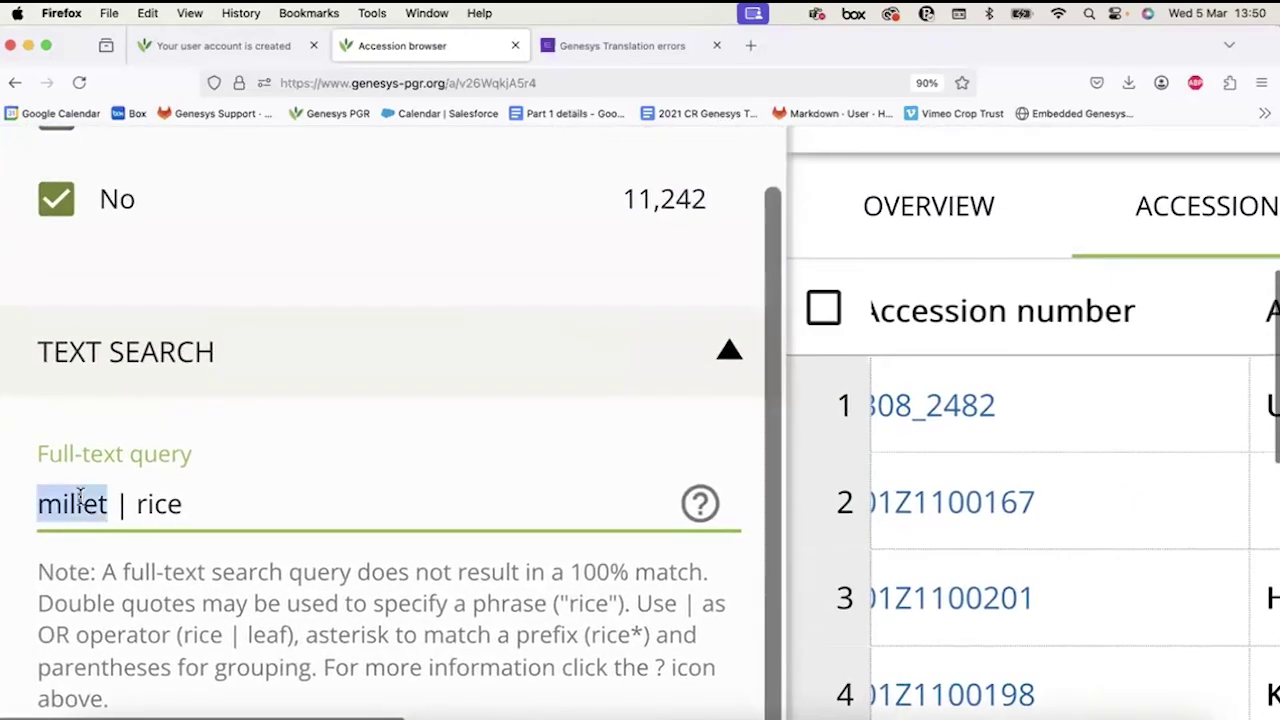
pyautogui.tripleClick(80, 497)
pyautogui.scroll(-2, 230, 620)
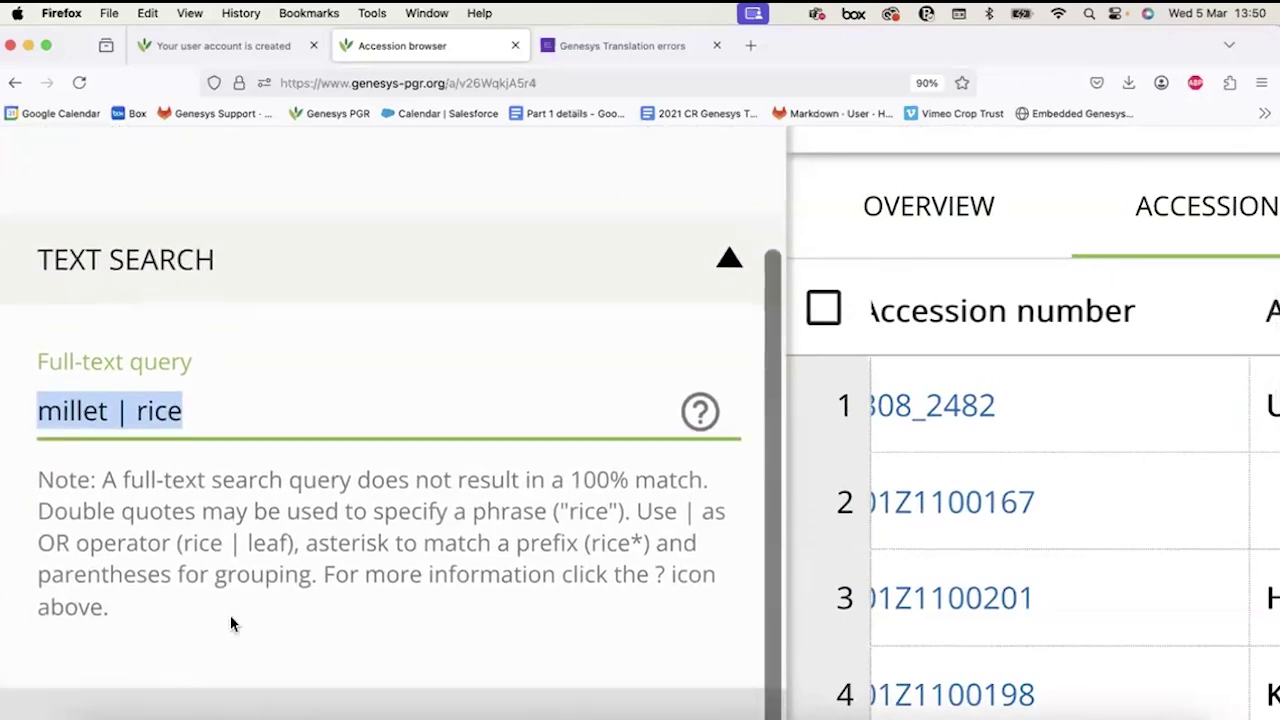
pyautogui.scroll(-1, 230, 624)
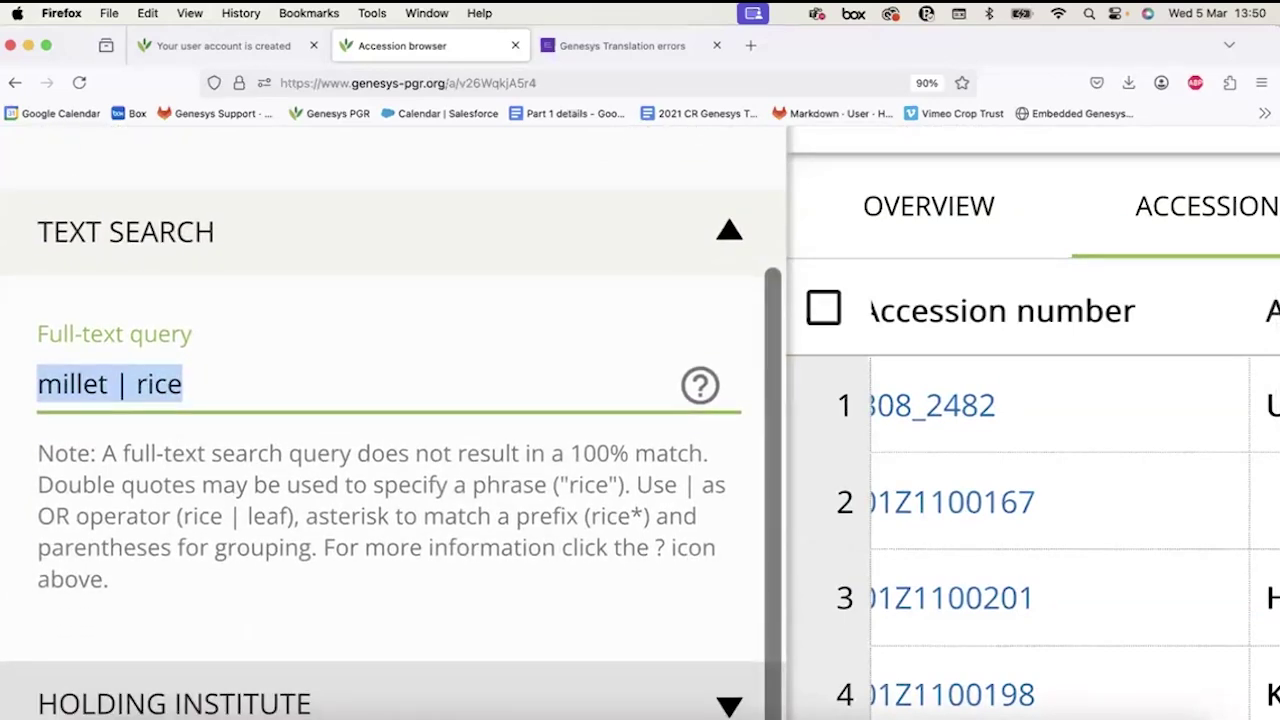
pyautogui.press('BackSpace')
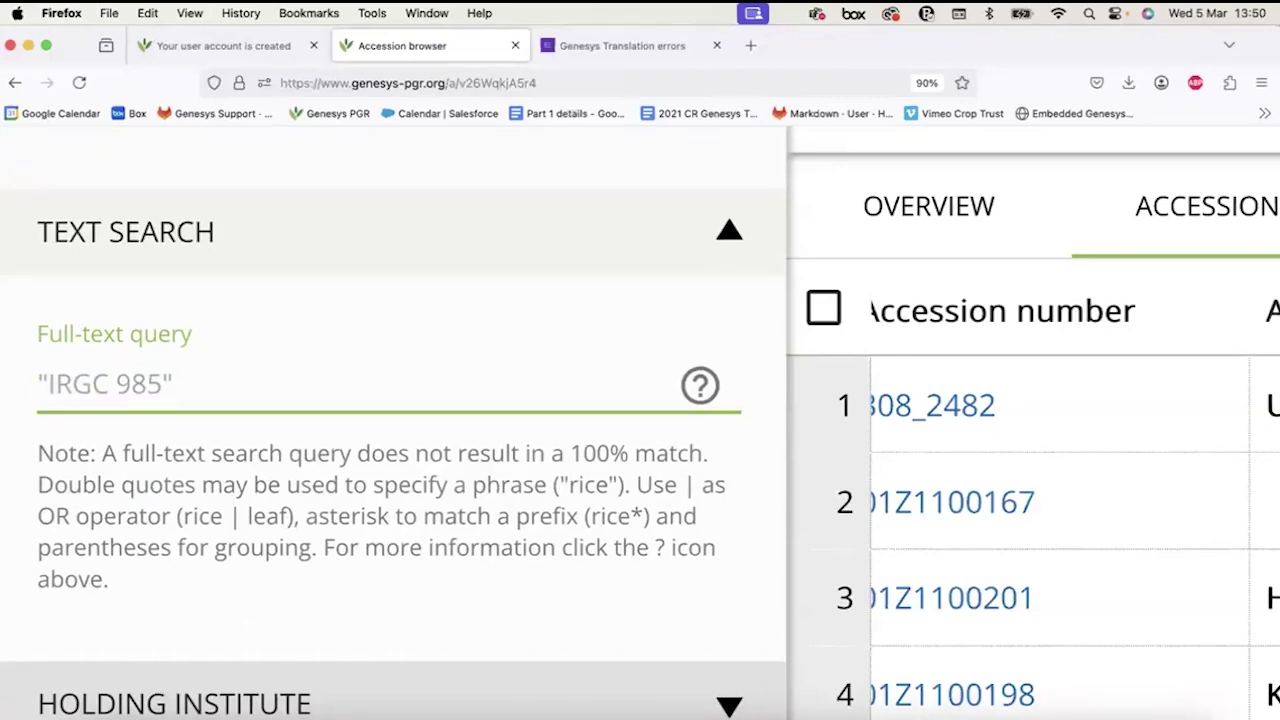
pyautogui.write('mu')
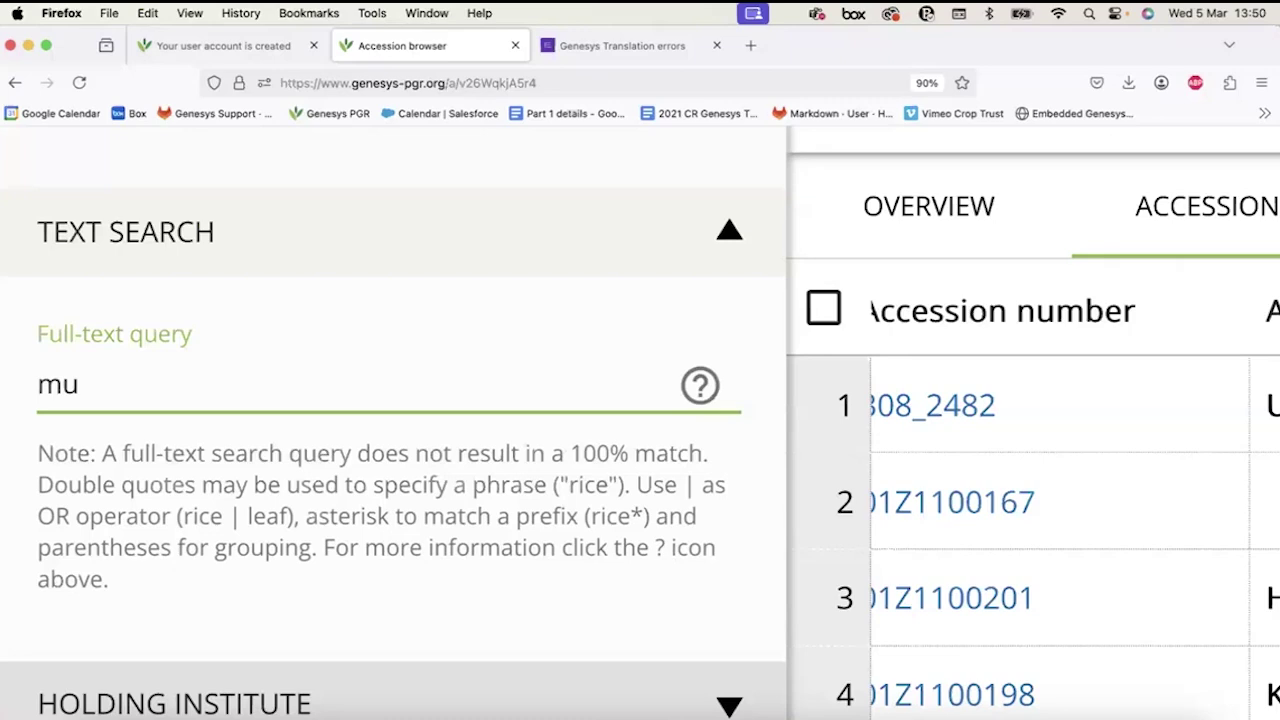
pyautogui.write('pgu')
pyautogui.press('BackSpace')
pyautogui.press('BackSpace')
# Correct the query to 'mupngu' and add a tilde to make 'mupngu~'.
pyautogui.write('ngu')
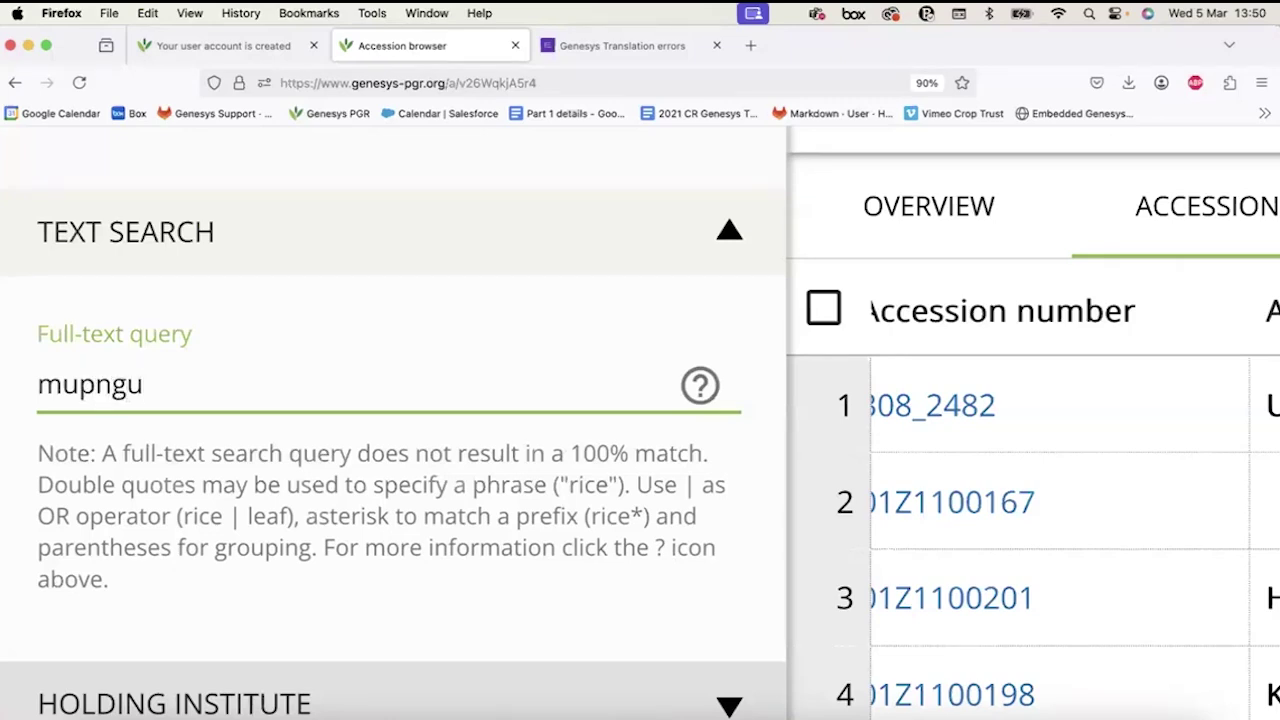
pyautogui.click(35, 394)
pyautogui.click(191, 386)
pyautogui.press('BackSpace')
pyautogui.write('~')
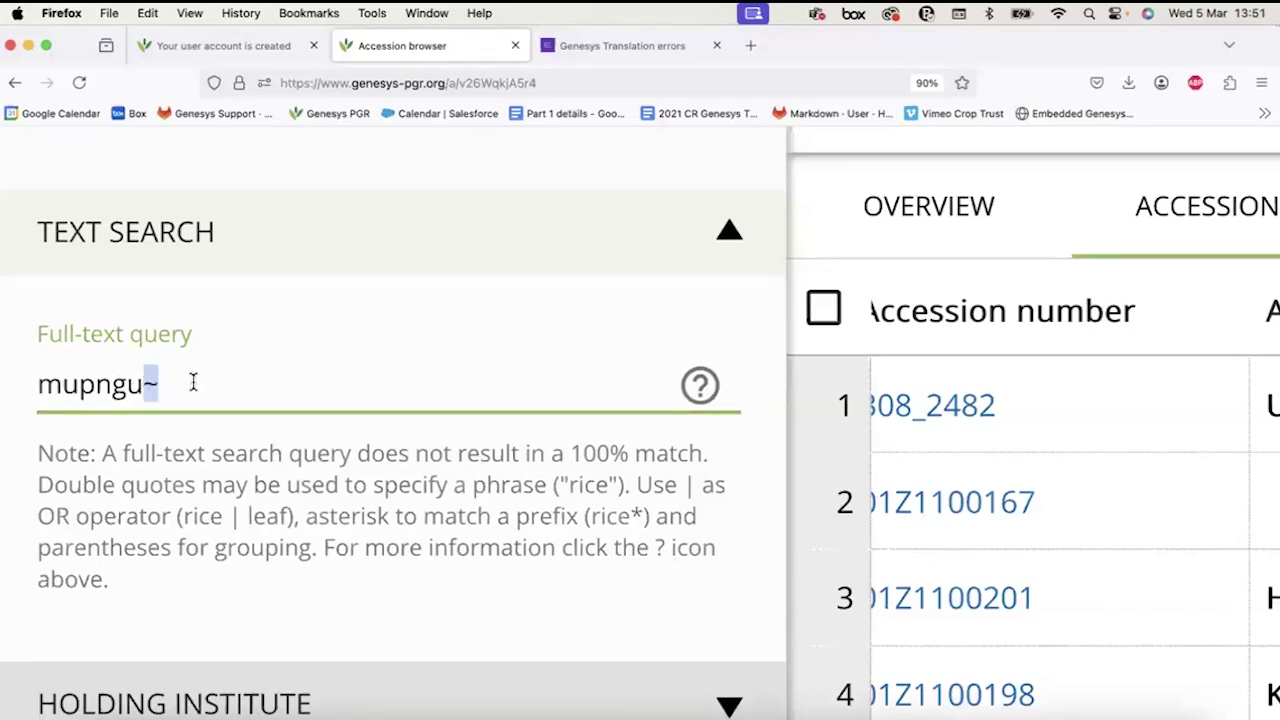
pyautogui.press('space')
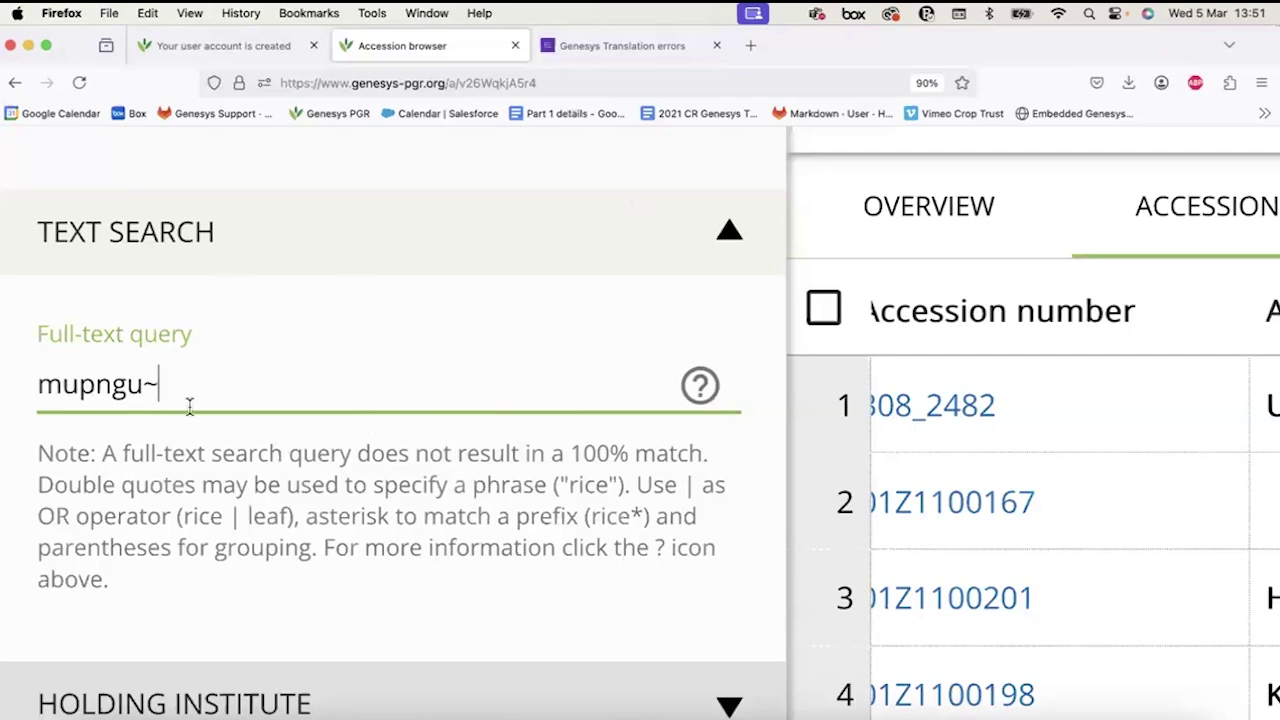
# Run the mupngu~ fuzzy search (0 accessions), then remove the Network: ECPGR filter.
pyautogui.moveTo(38, 383); pyautogui.dragTo(148, 383)
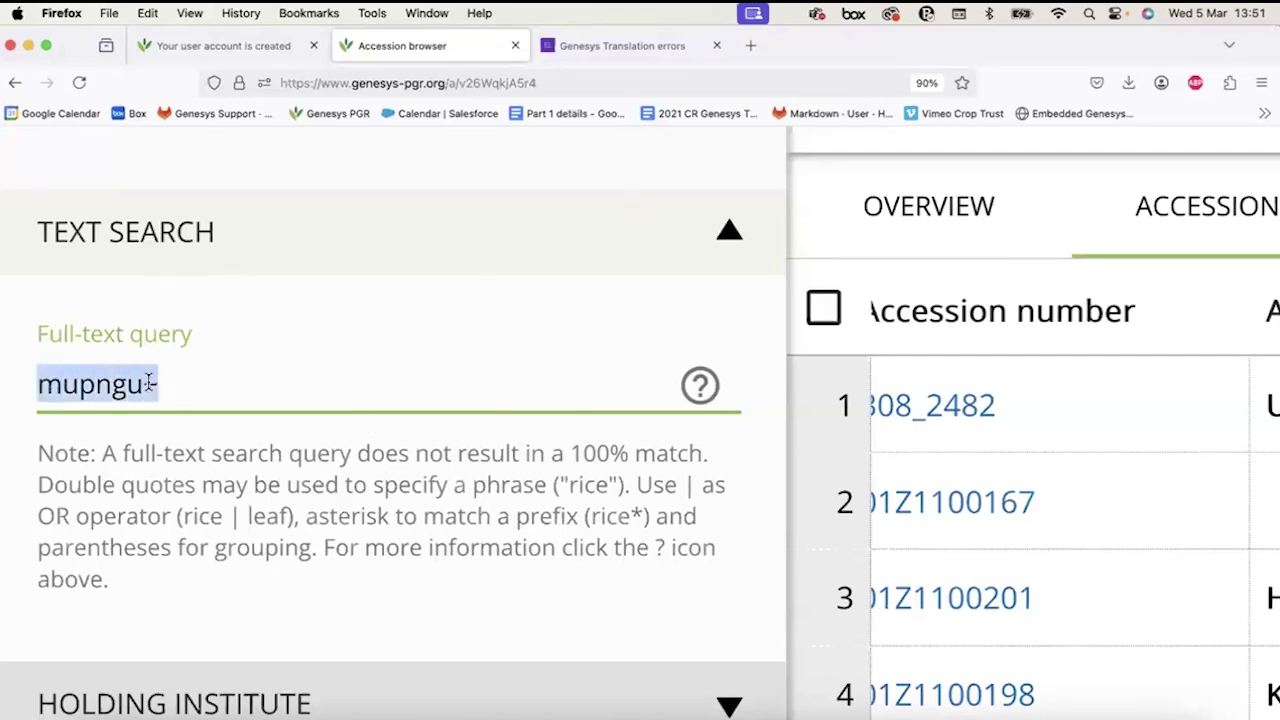
pyautogui.click(200, 391)
pyautogui.press('Return')
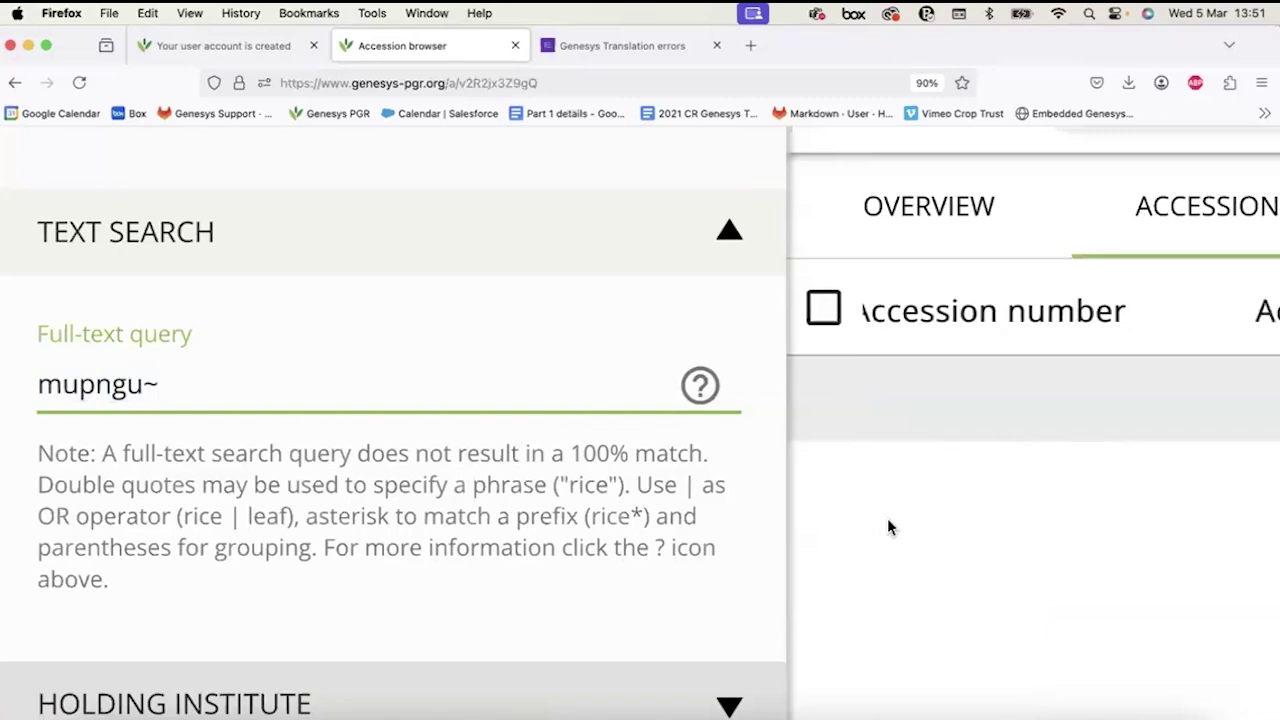
pyautogui.scroll(-5, 888, 522)
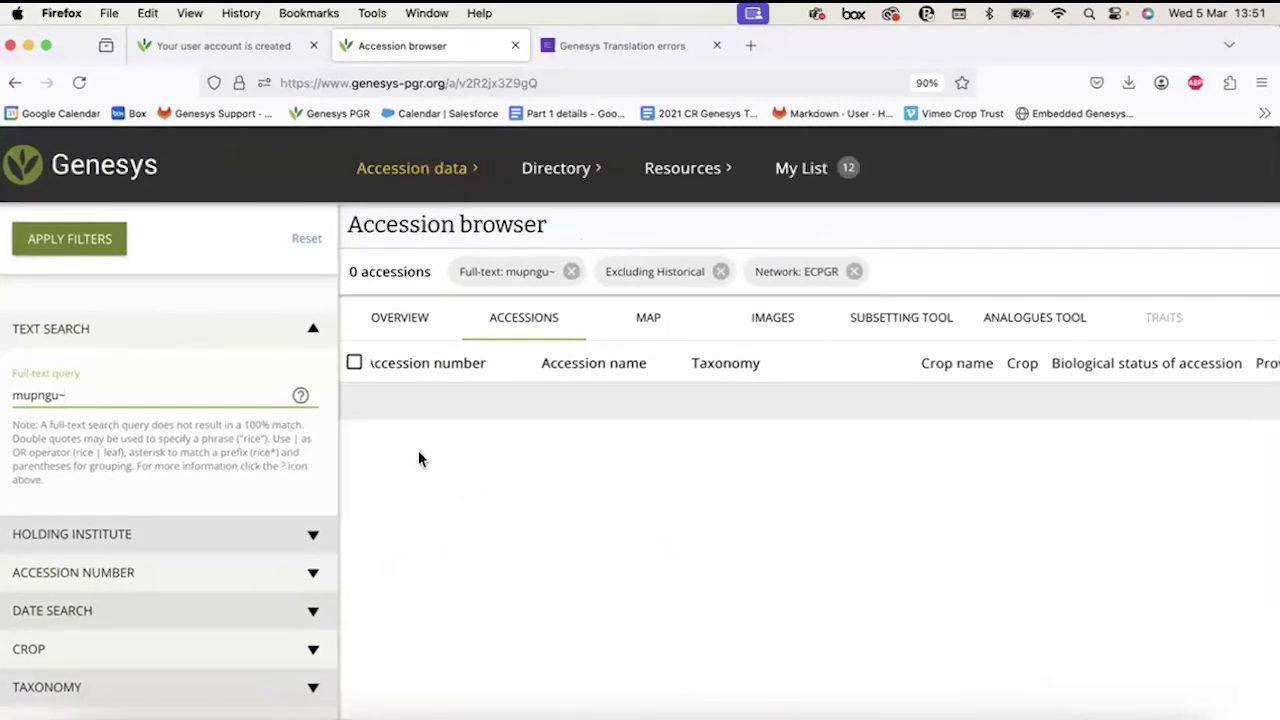
pyautogui.click(855, 272)
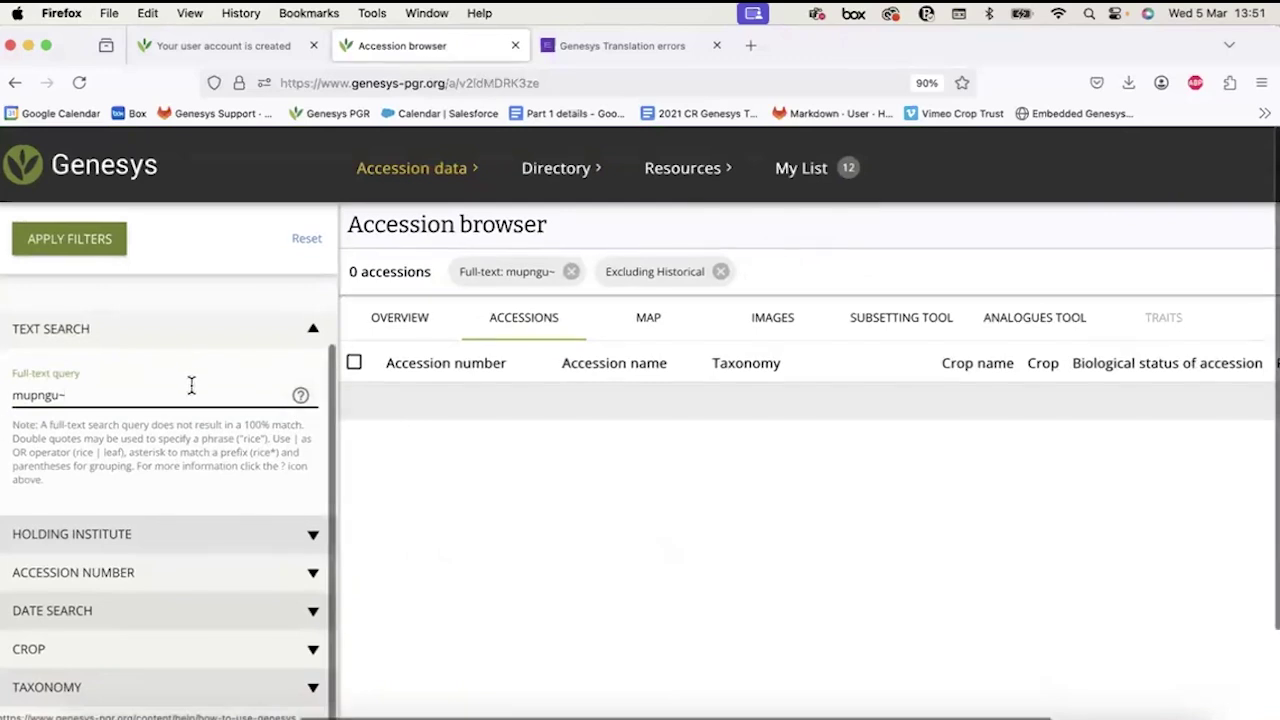
# Replace mupngu in the query with the fuzzy term dice~ and run the search.
pyautogui.doubleClick(11, 396)
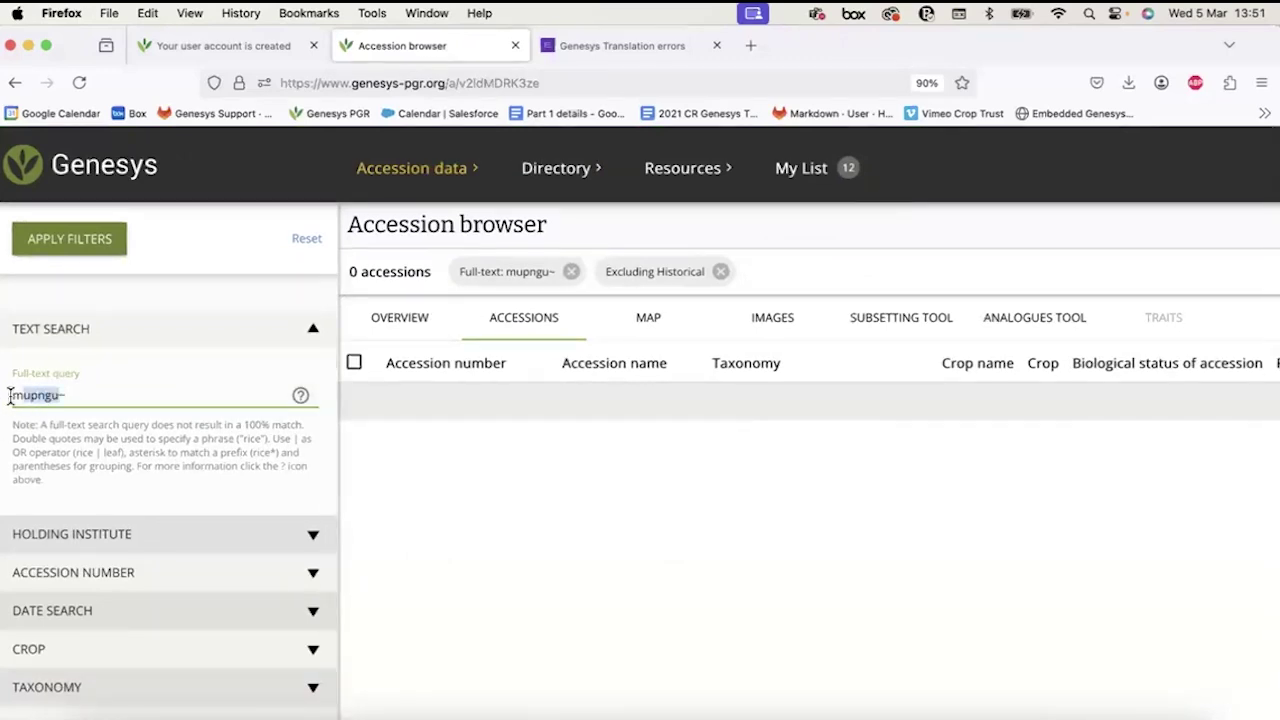
pyautogui.press('BackSpace')
pyautogui.write('rice')
pyautogui.press('Return')
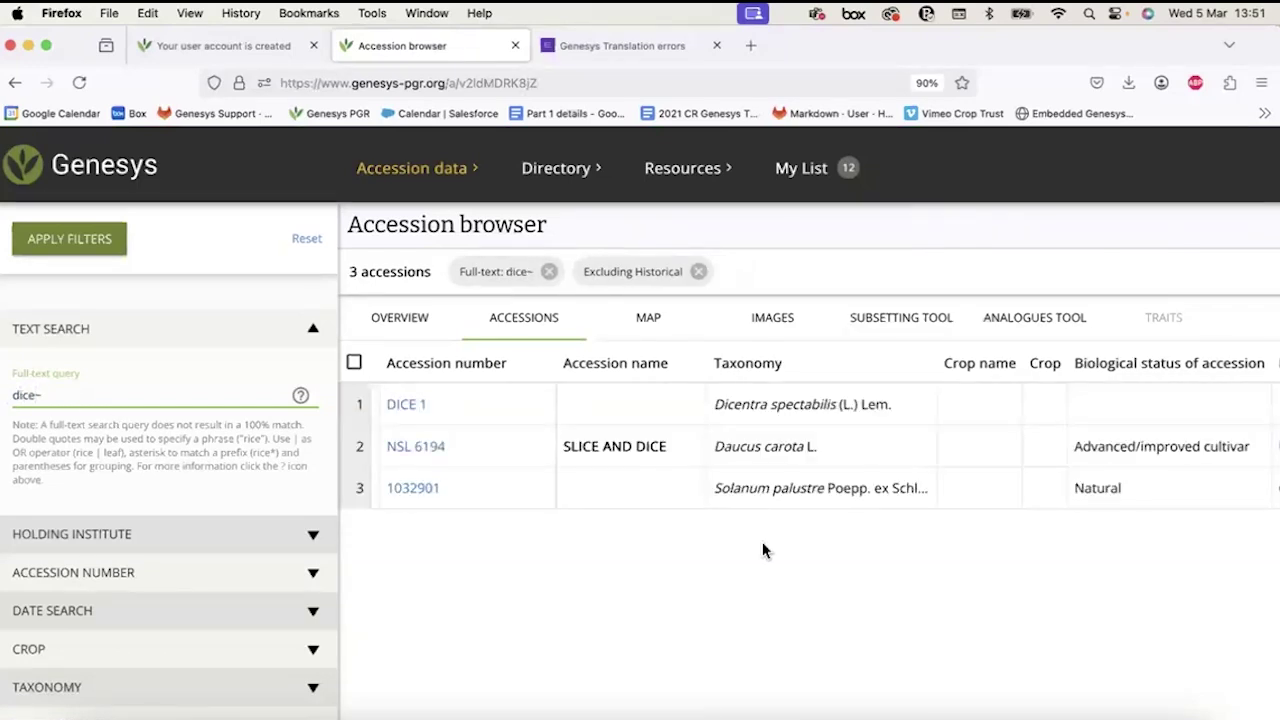
# Inspect the 3 results, highlighting Dicentra in the first result's taxonomy.
pyautogui.hscroll(3, 762, 549)
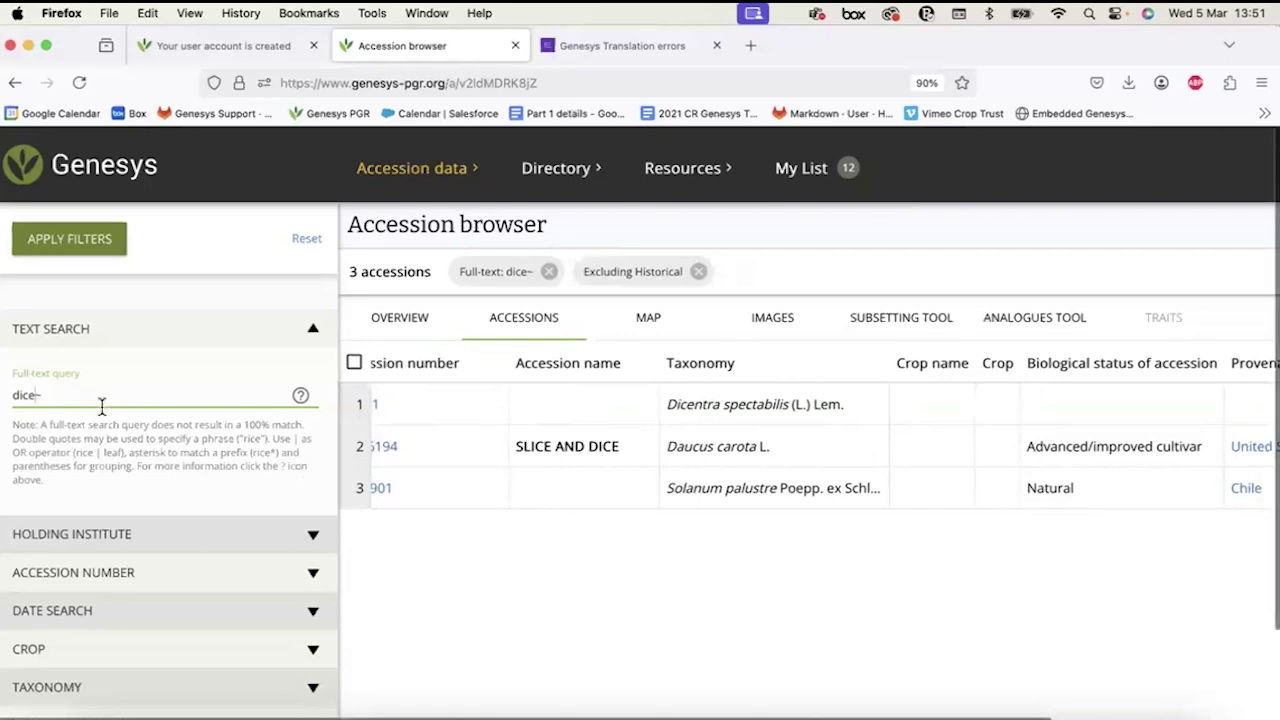
pyautogui.doubleClick(17, 395)
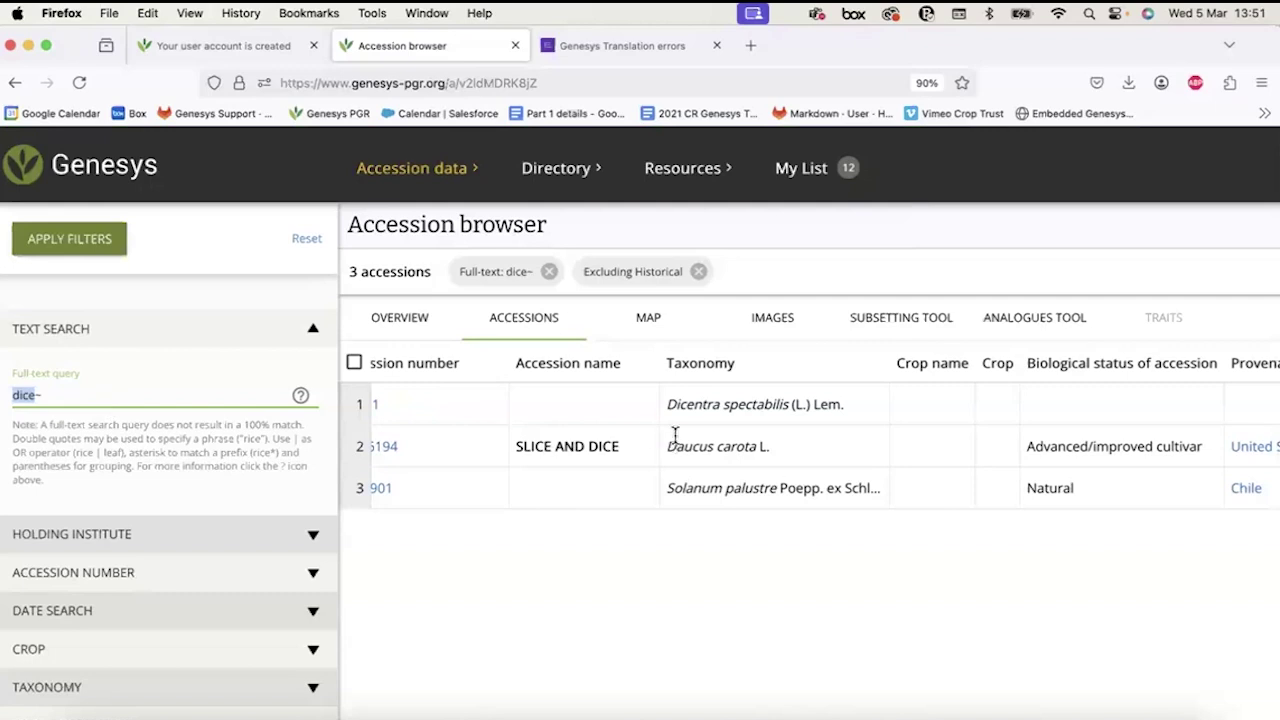
pyautogui.click(735, 404)
pyautogui.moveTo(667, 404); pyautogui.dragTo(720, 404)
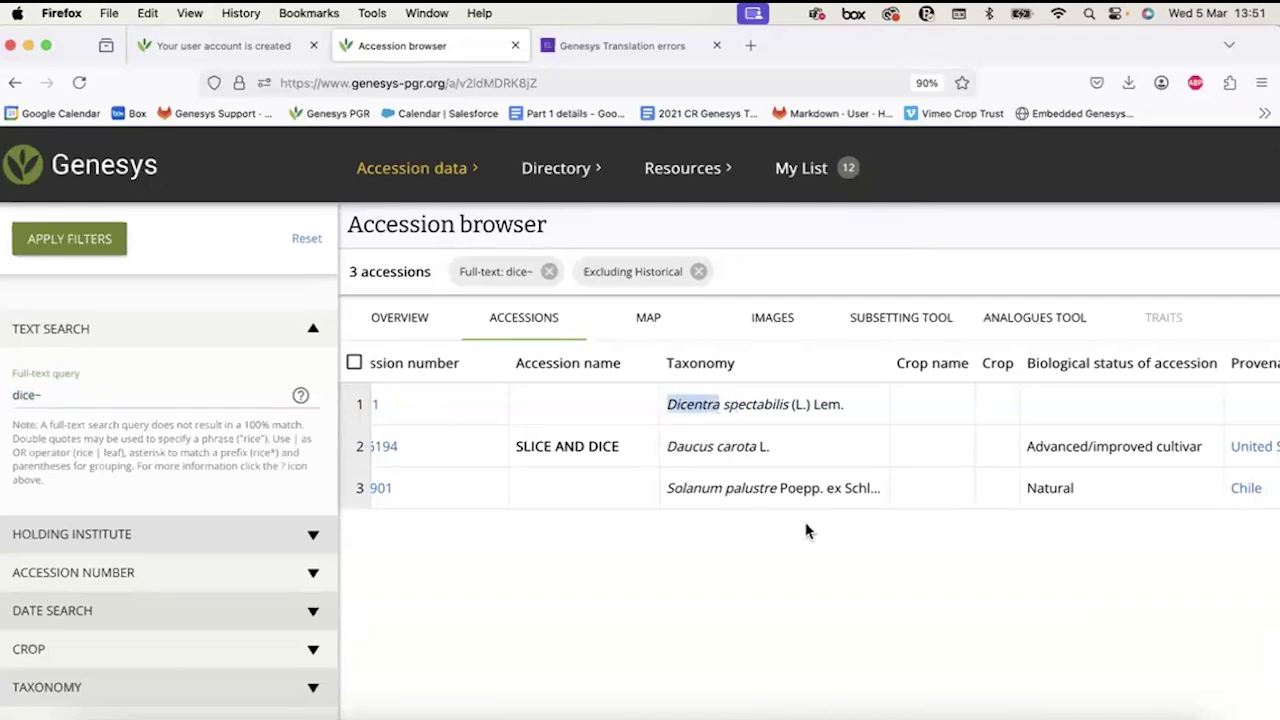
pyautogui.hscroll(10, 806, 530)
pyautogui.hscroll(-12, 806, 530)
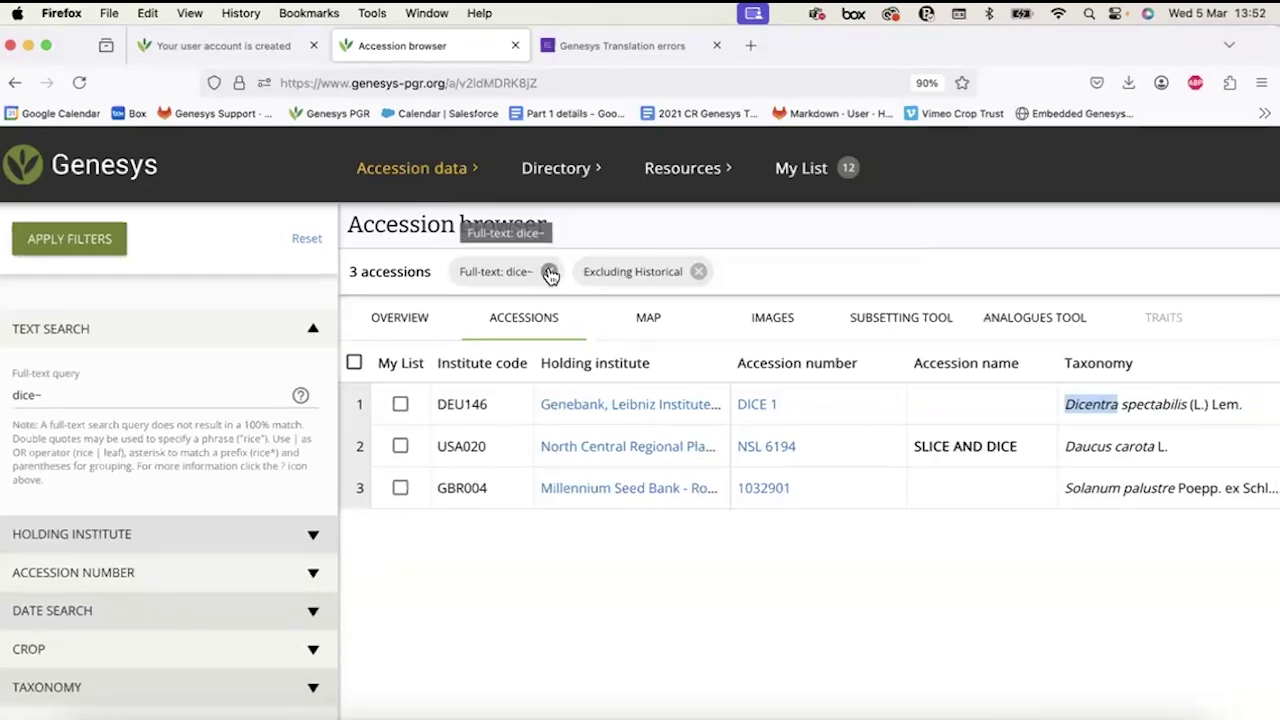
# Remove the dice~ full-text filter and collapse the Text Search section.
pyautogui.click(550, 274)
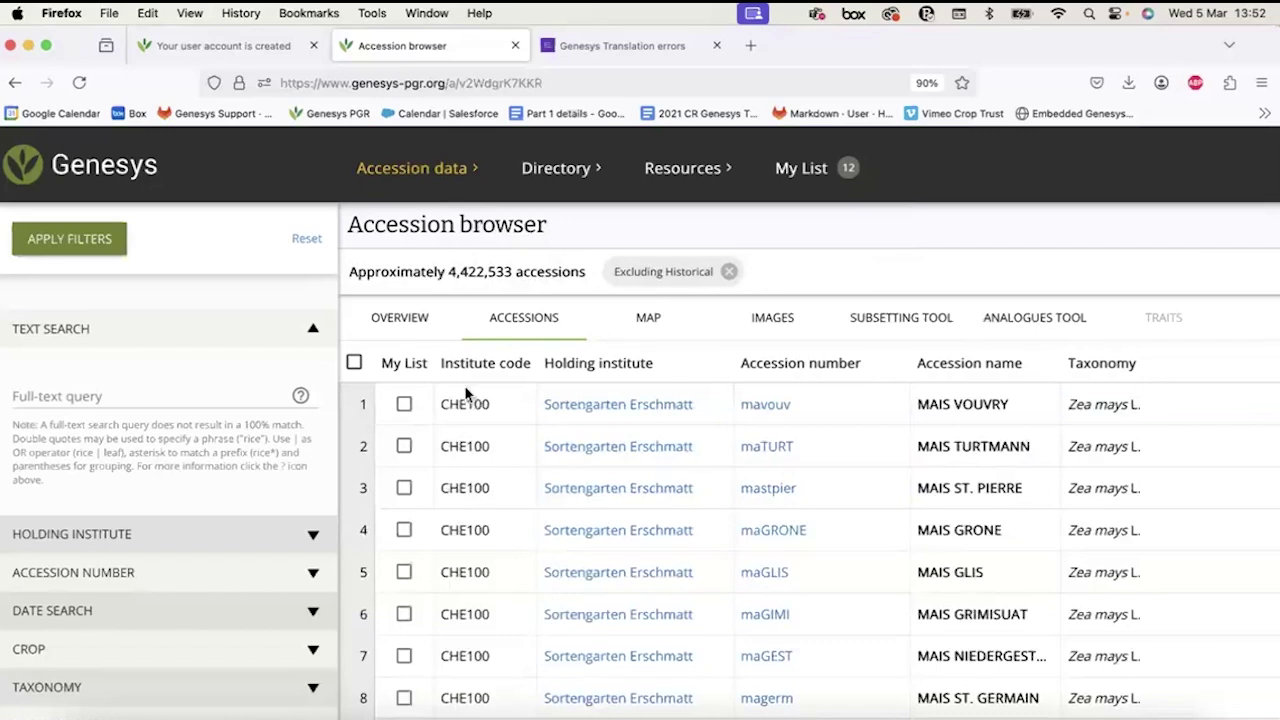
pyautogui.click(313, 331)
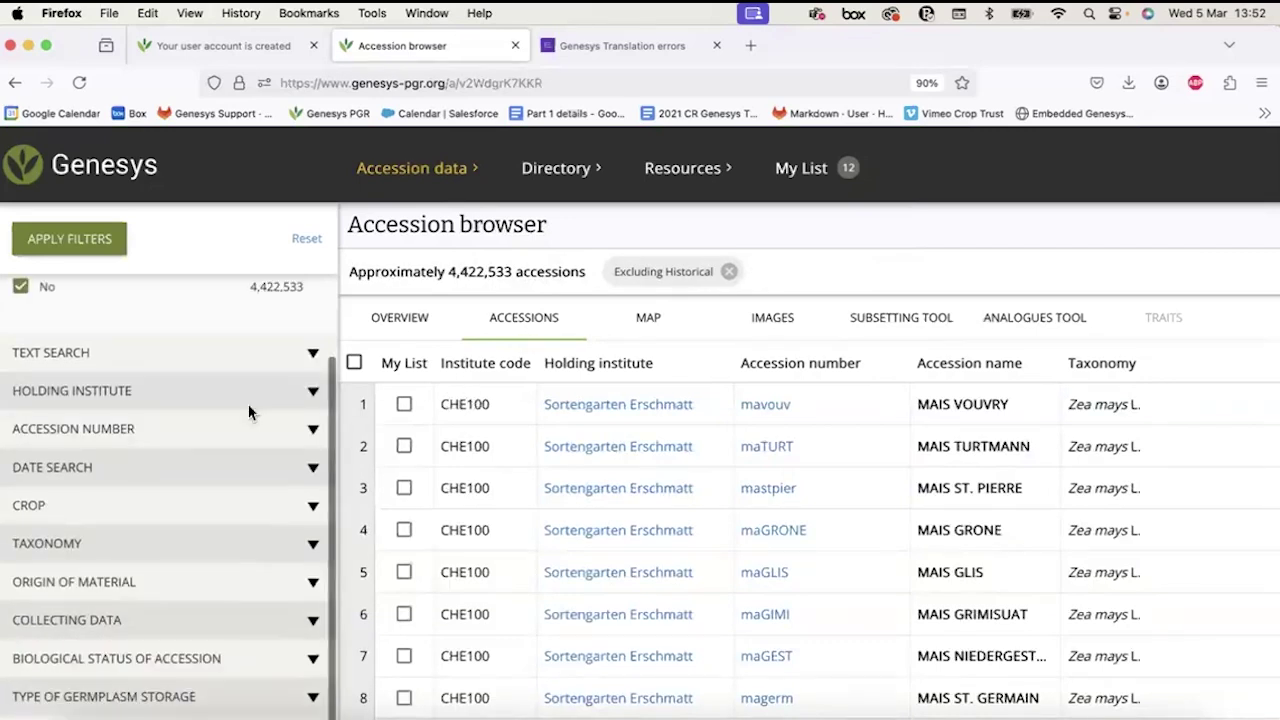
pyautogui.scroll(-2, 249, 412)
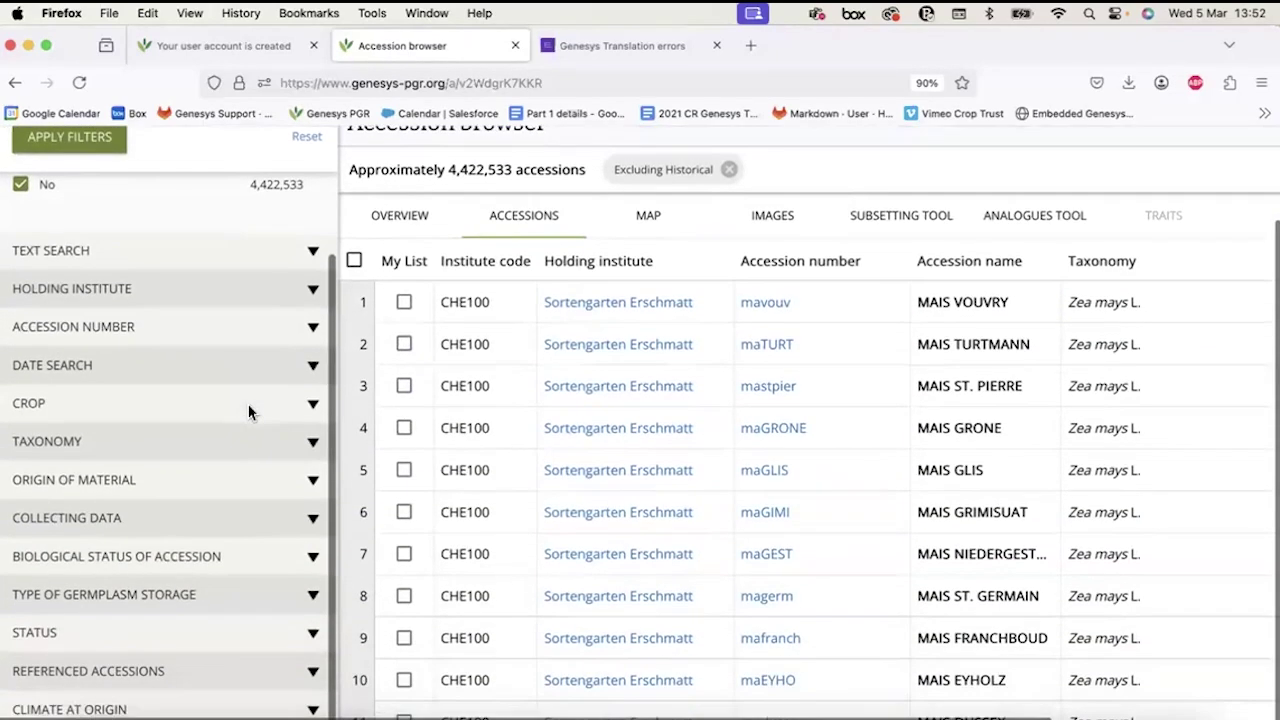
pyautogui.scroll(5, 249, 412)
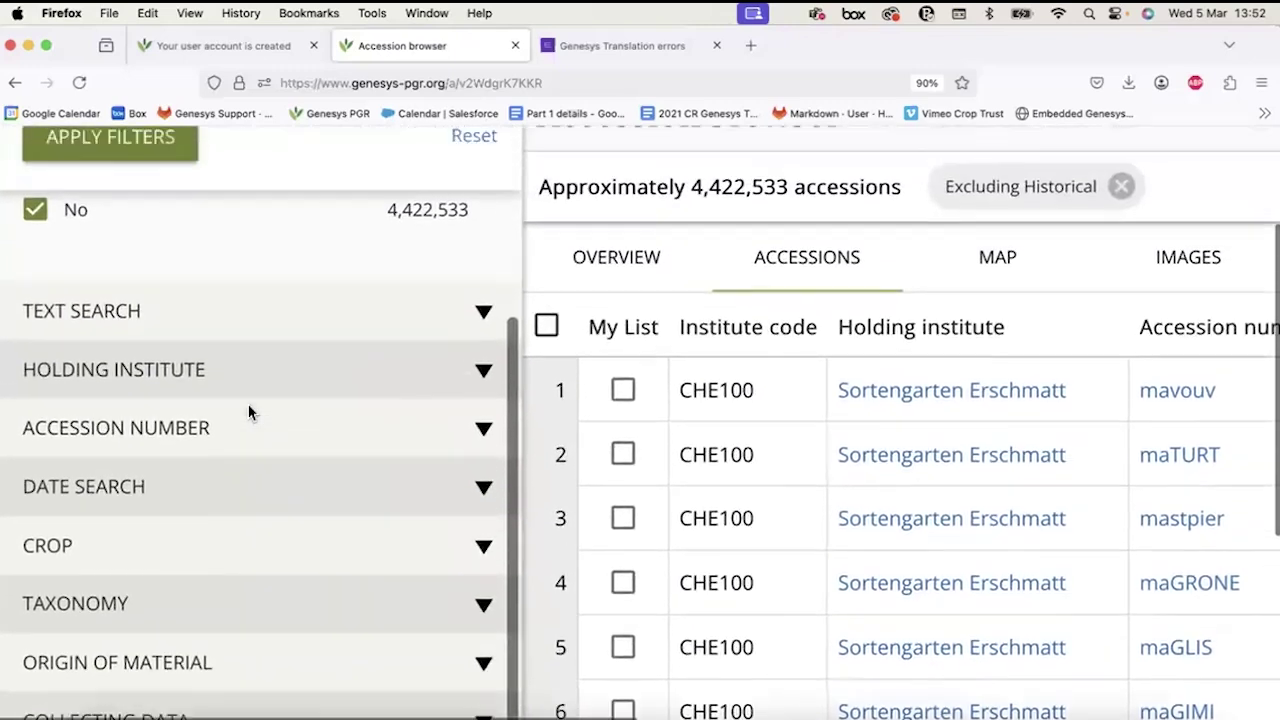
# Expand the Holding Institute section and browse its suggested institutes, such as GBR140 NASC.
pyautogui.click(206, 372)
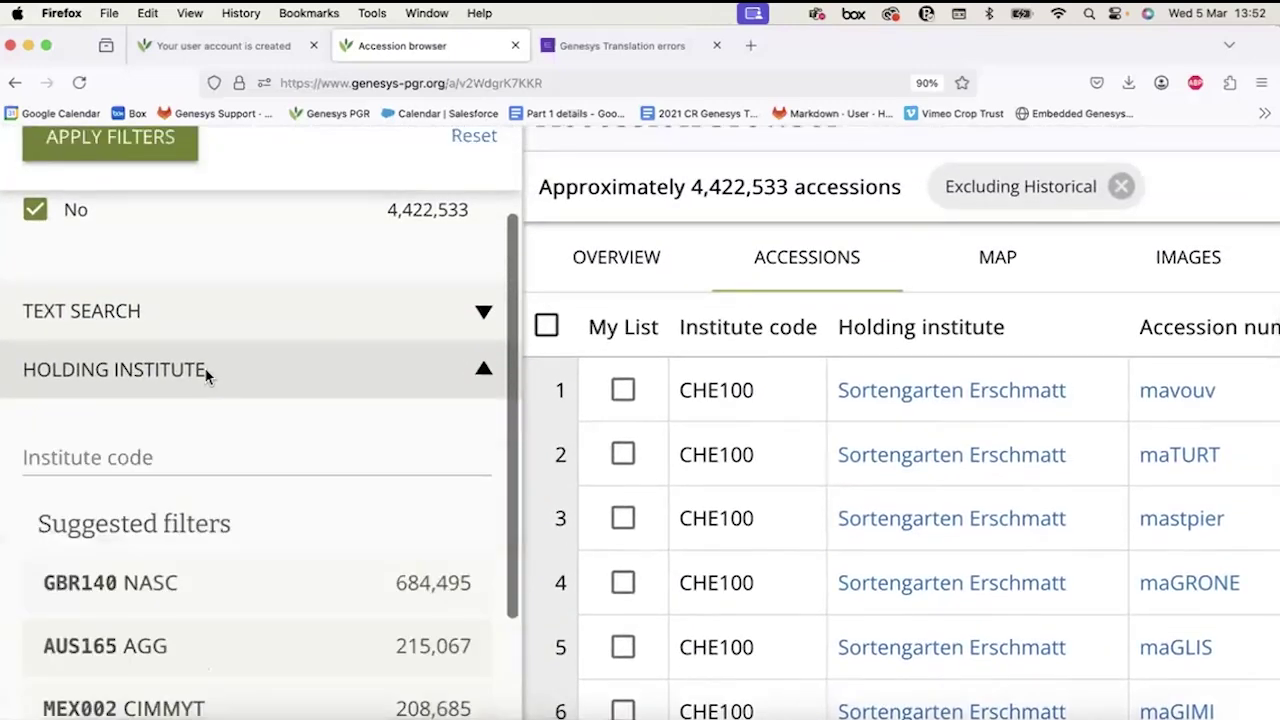
pyautogui.scroll(-1, 207, 376)
pyautogui.scroll(-2, 206, 376)
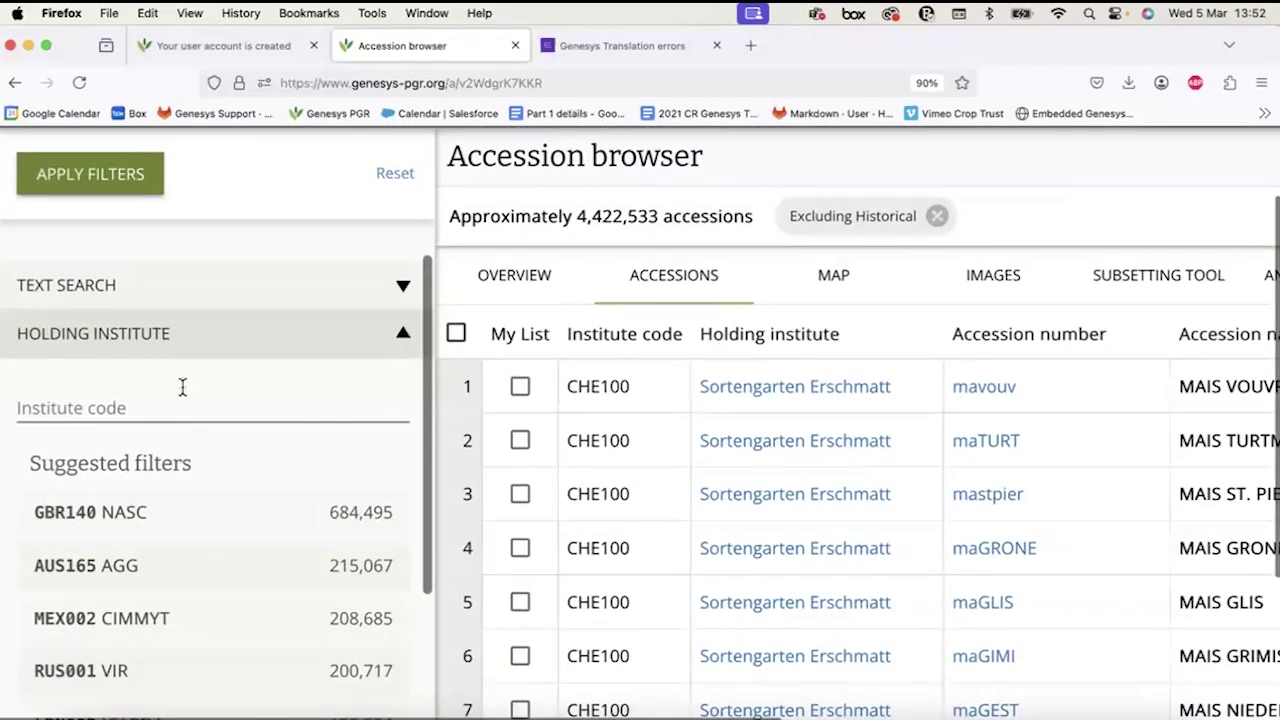
pyautogui.scroll(-2, 180, 400)
pyautogui.scroll(2, 177, 406)
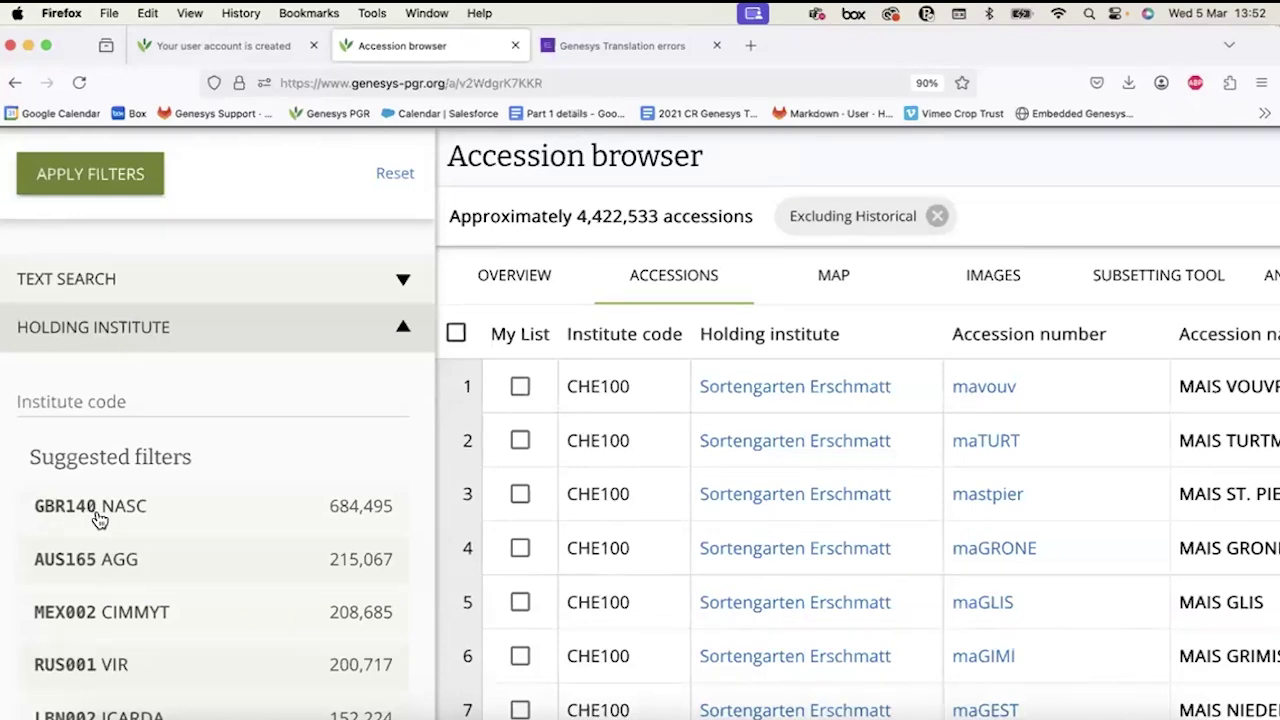
# Enter NGA039 as an Institute code filter entry, removing it once and re-adding it.
pyautogui.click(79, 401)
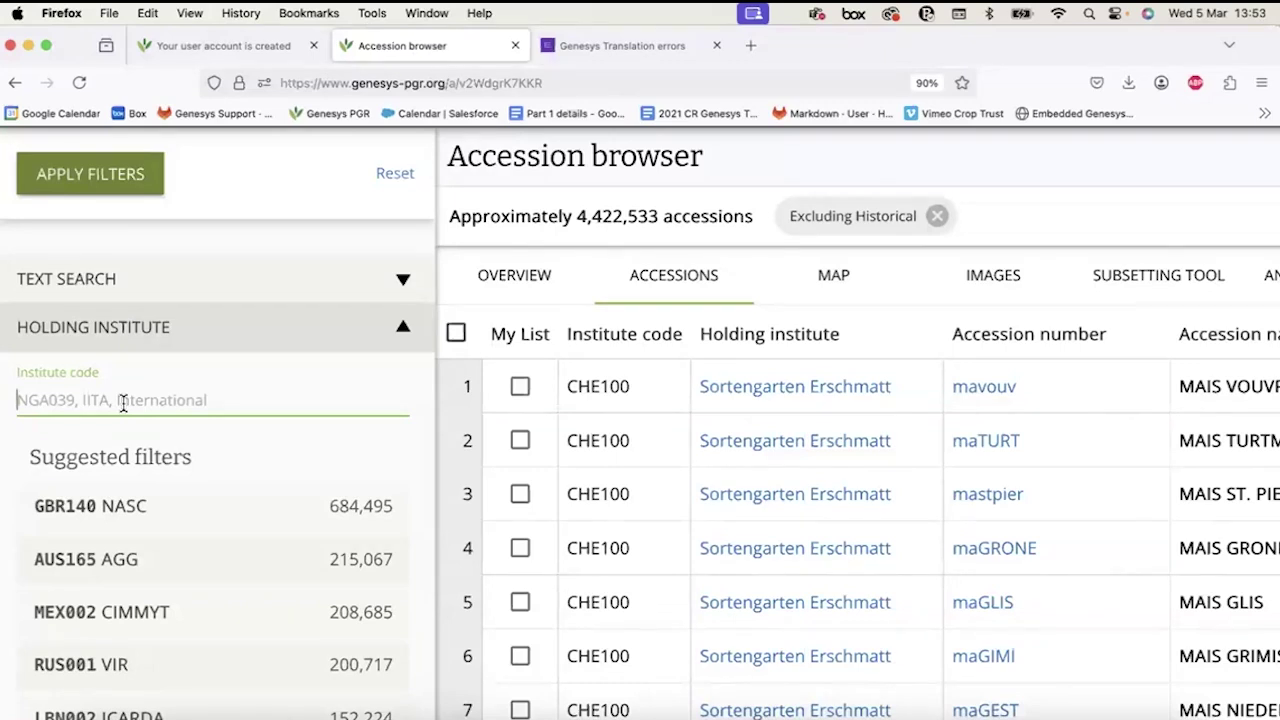
pyautogui.write('NGA')
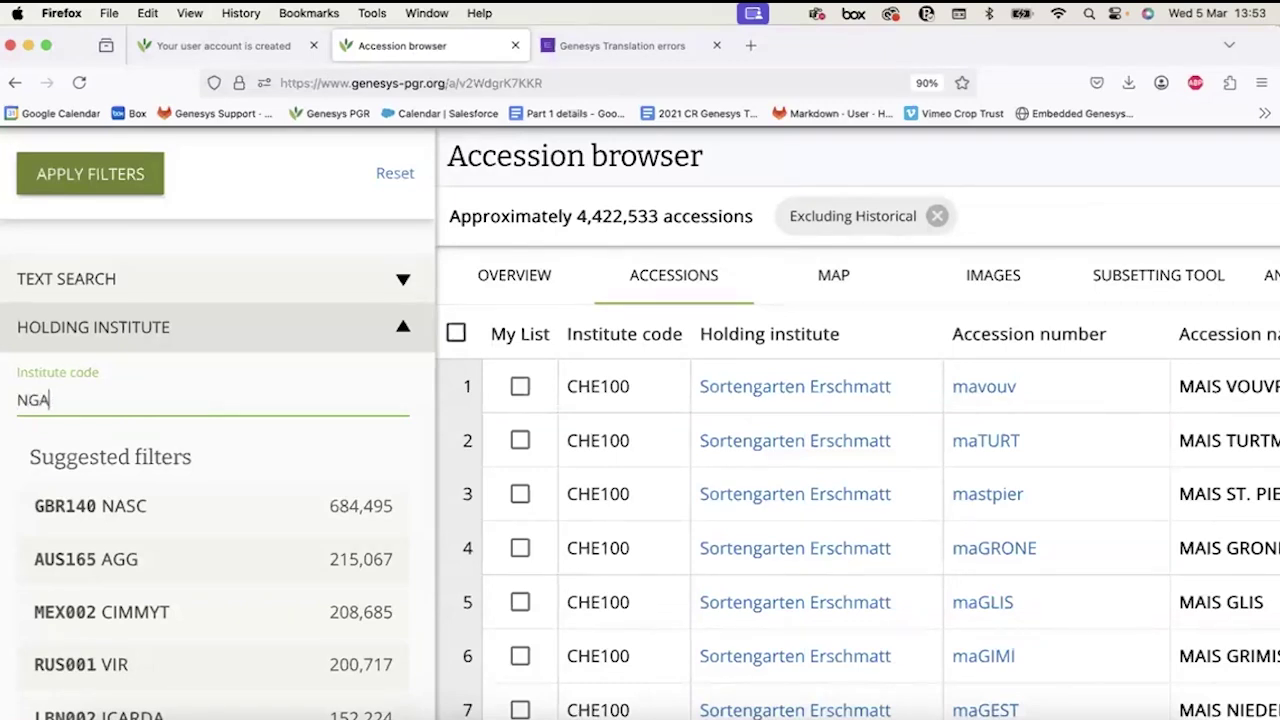
pyautogui.write('039')
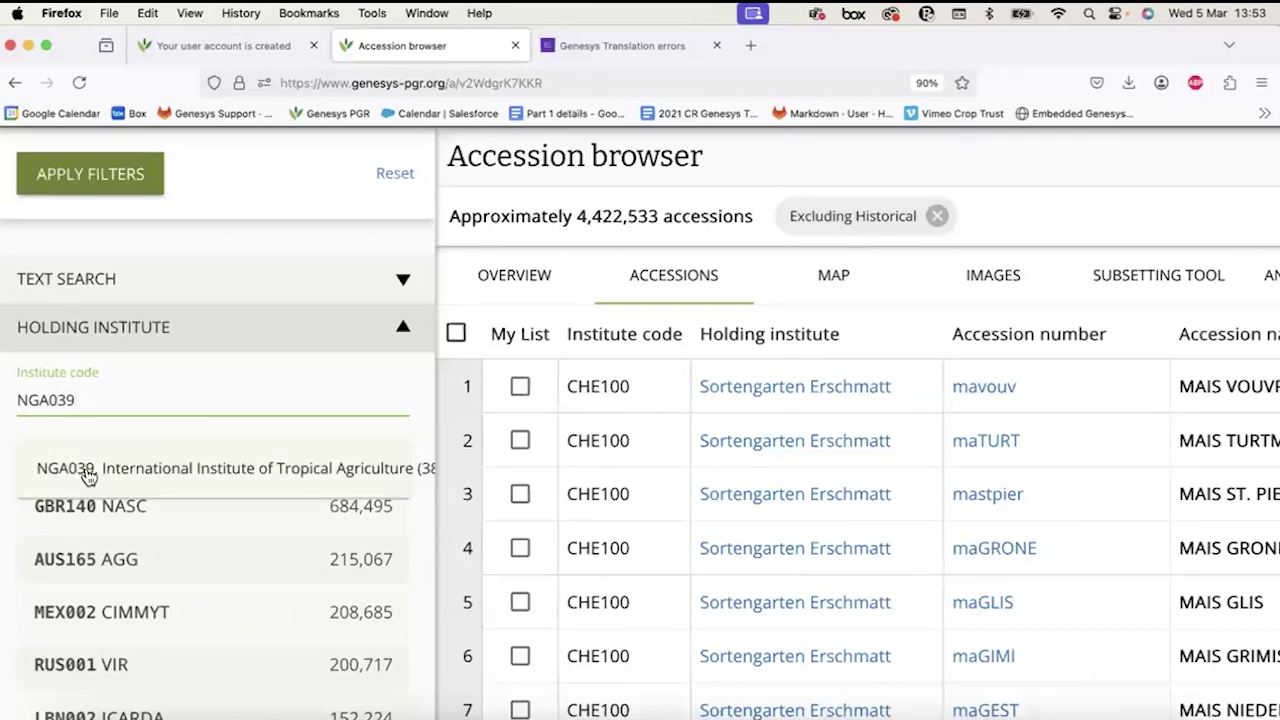
pyautogui.click(89, 472)
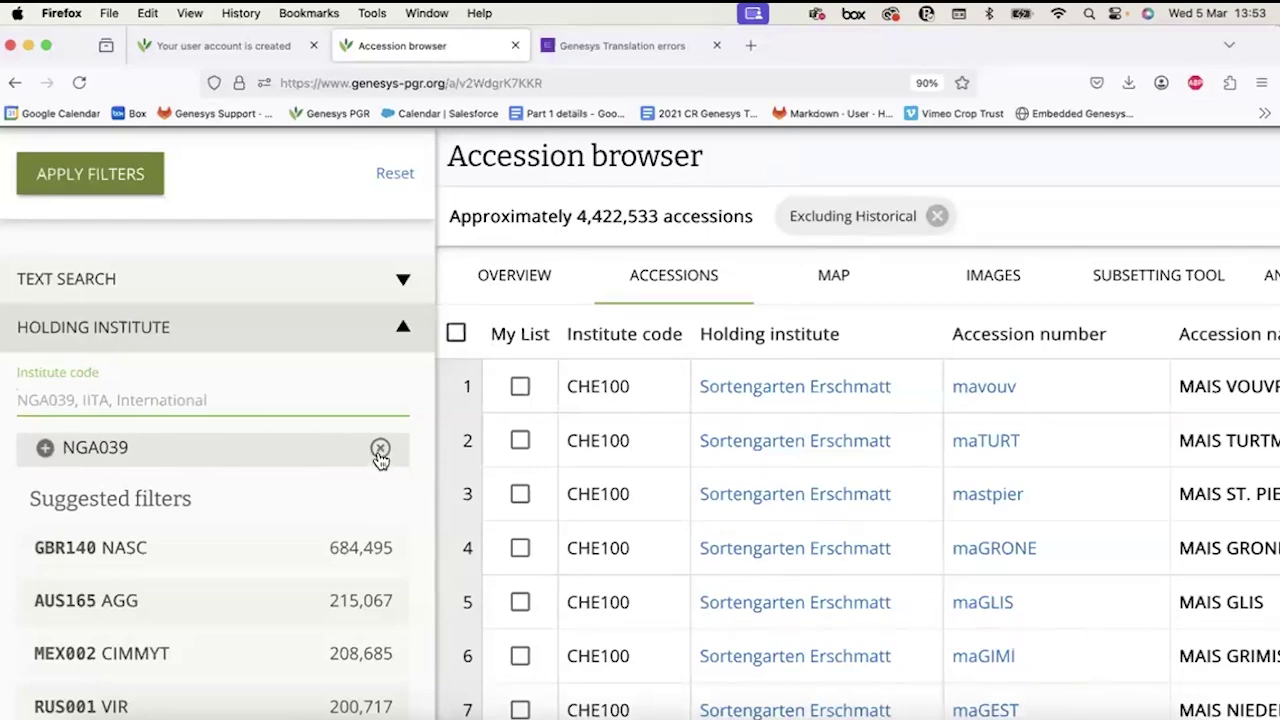
pyautogui.click(380, 452)
pyautogui.click(211, 400)
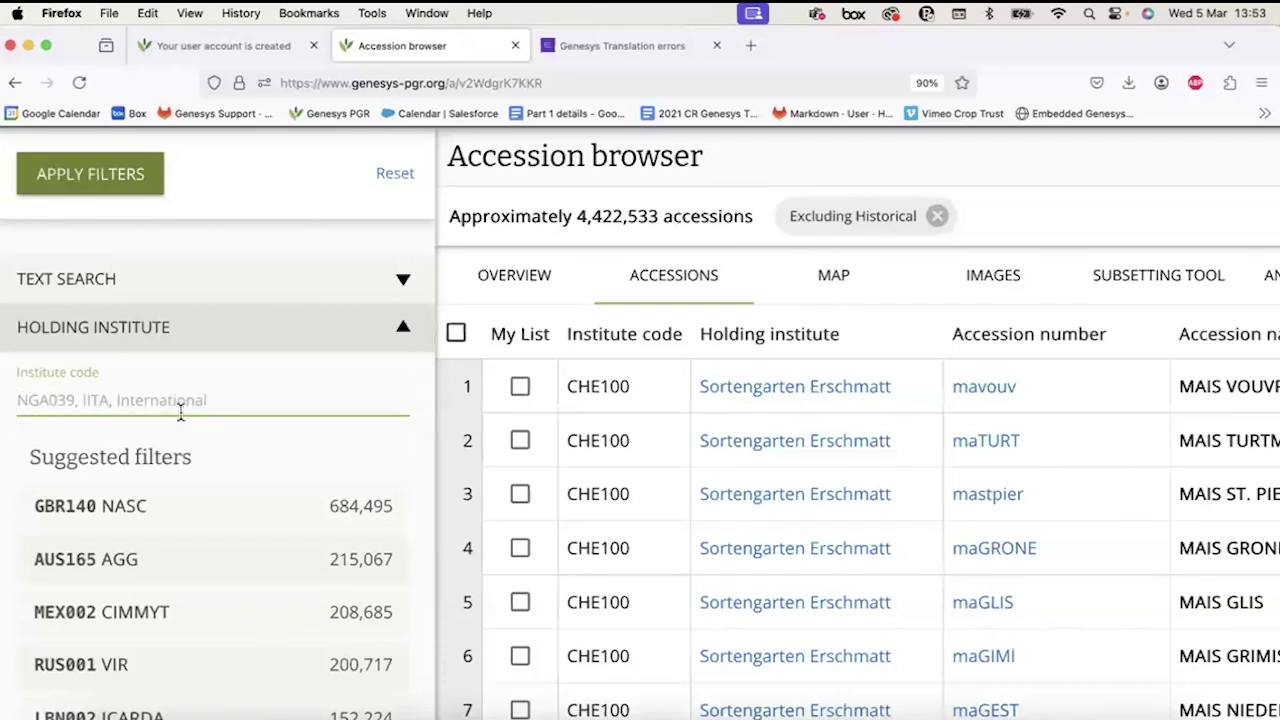
pyautogui.write('NG')
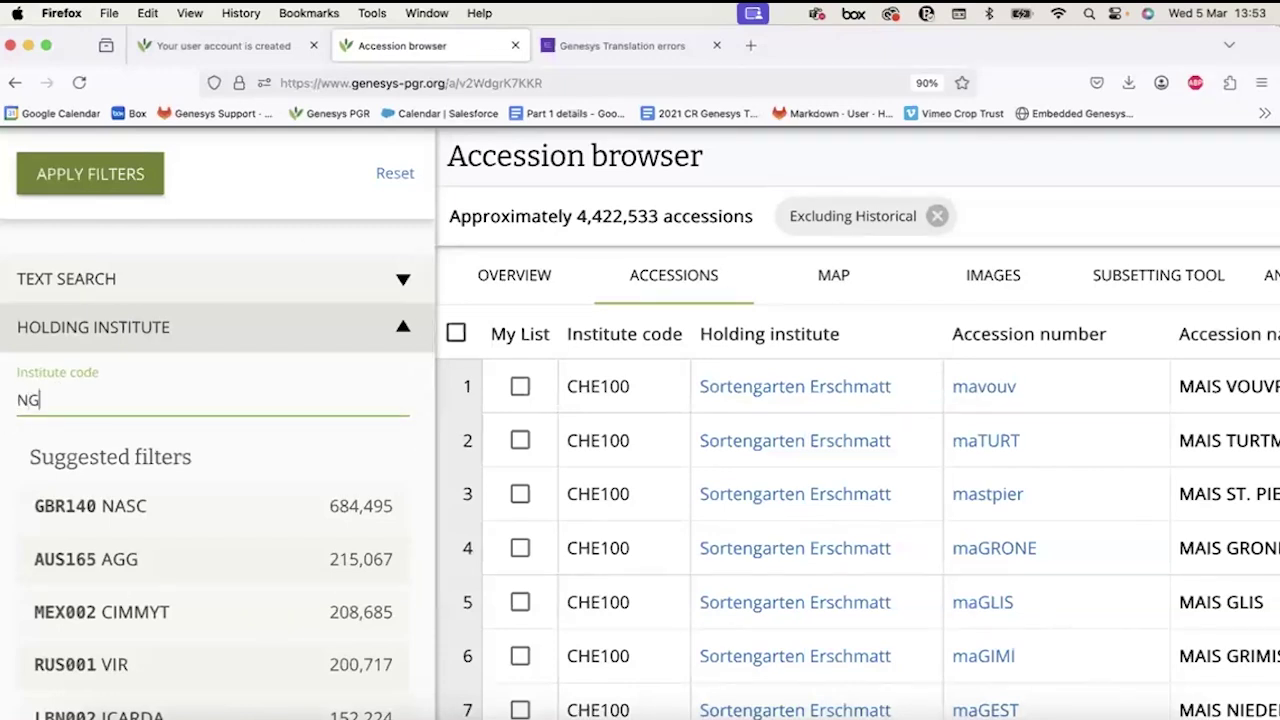
pyautogui.write('A039')
pyautogui.click(100, 459)
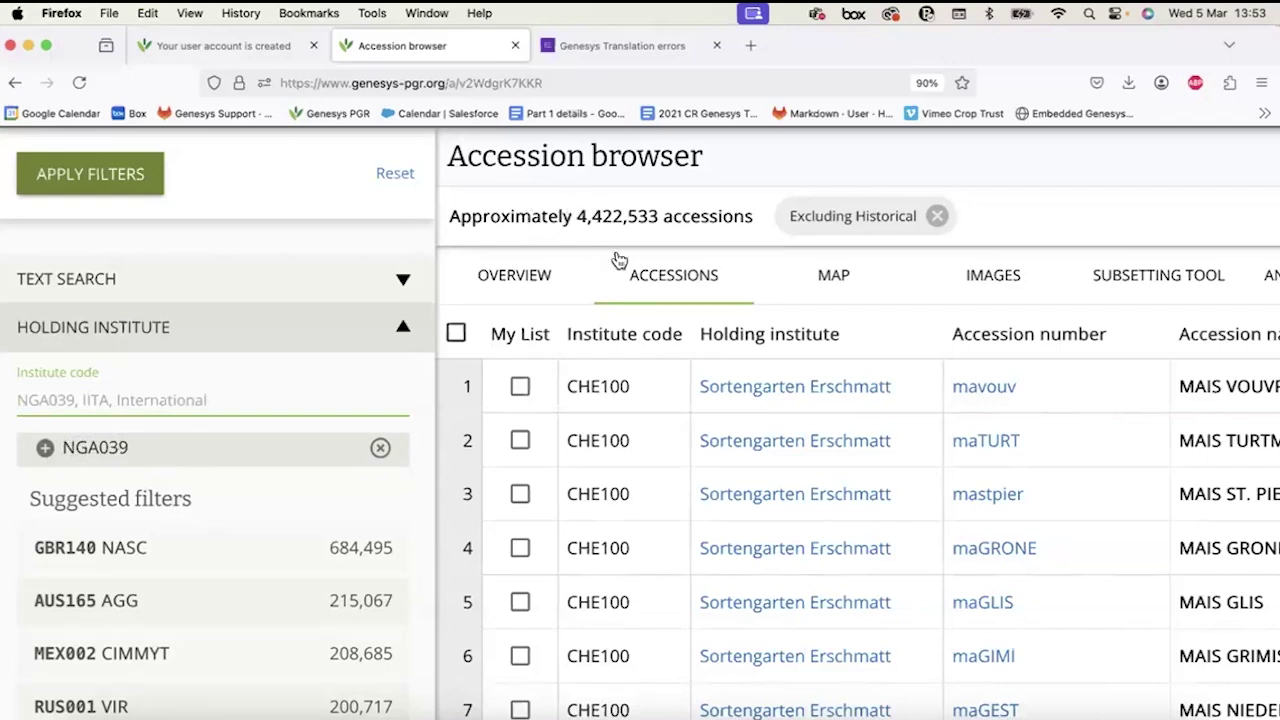
# Set institute codes NGA039 and LBN002 both to exclude, then apply the filters.
pyautogui.click(45, 450)
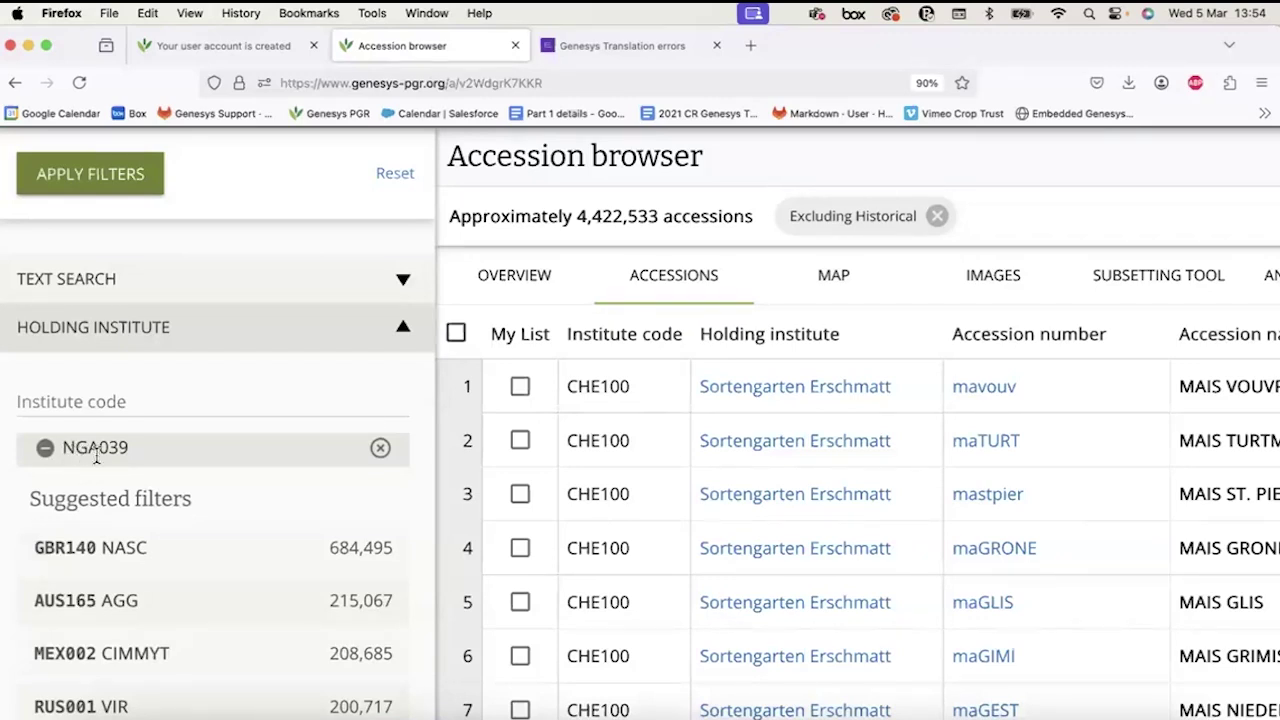
pyautogui.click(121, 401)
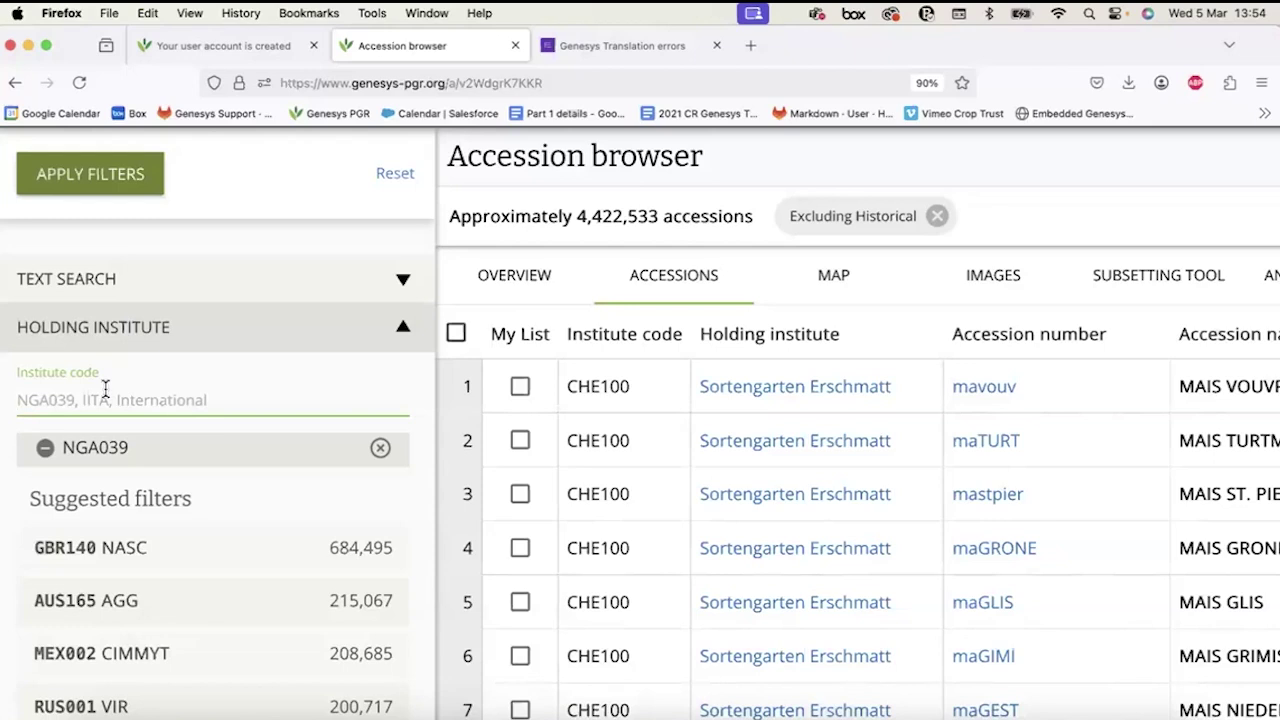
pyautogui.write('LBN002')
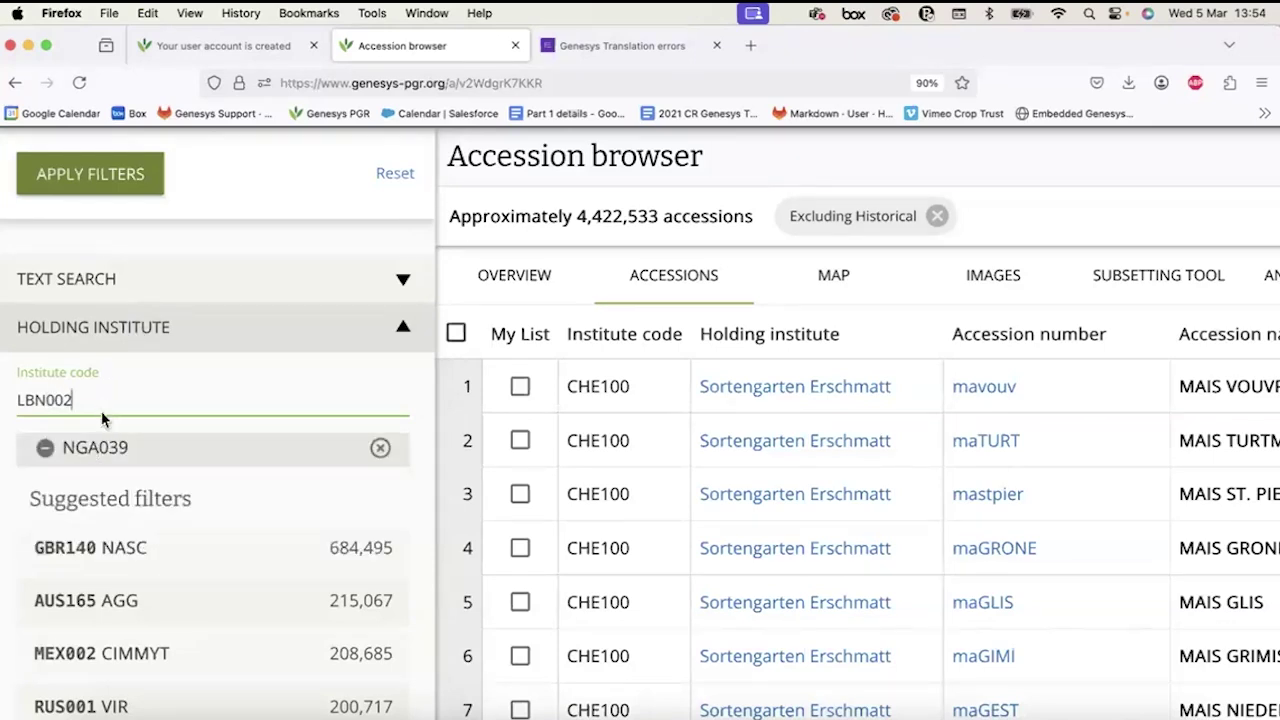
pyautogui.click(100, 467)
pyautogui.click(43, 451)
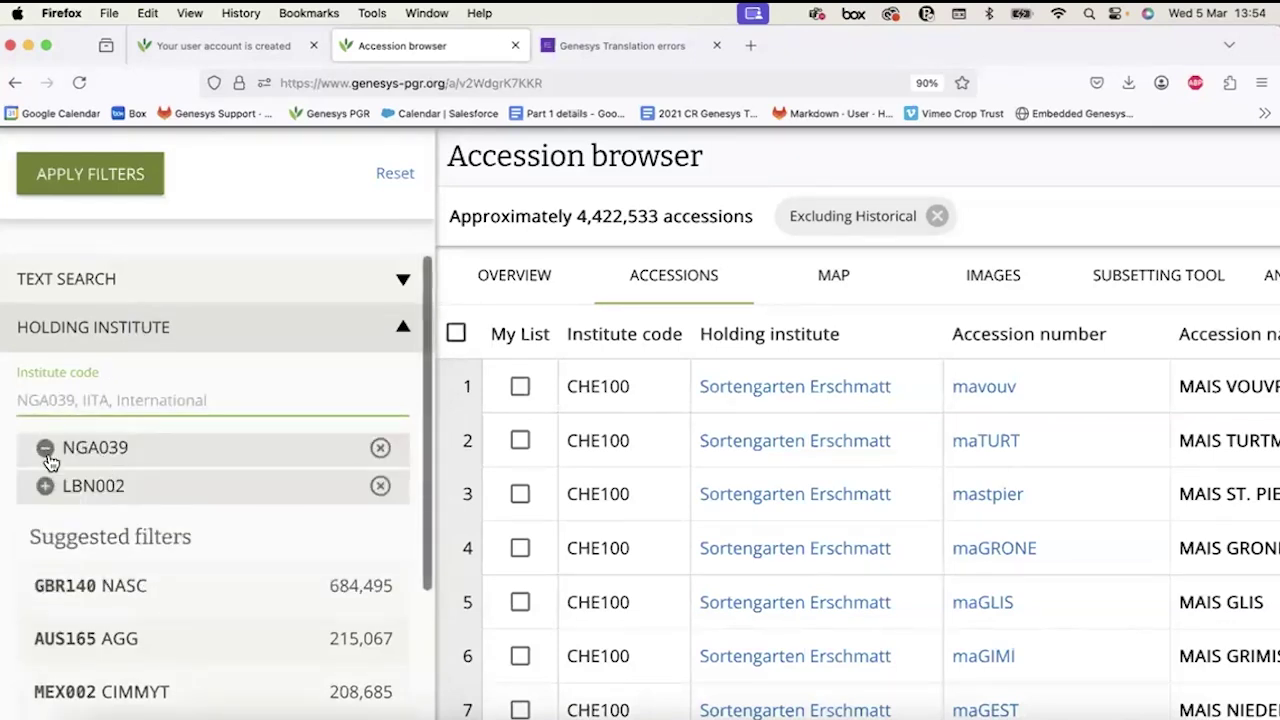
pyautogui.click(46, 489)
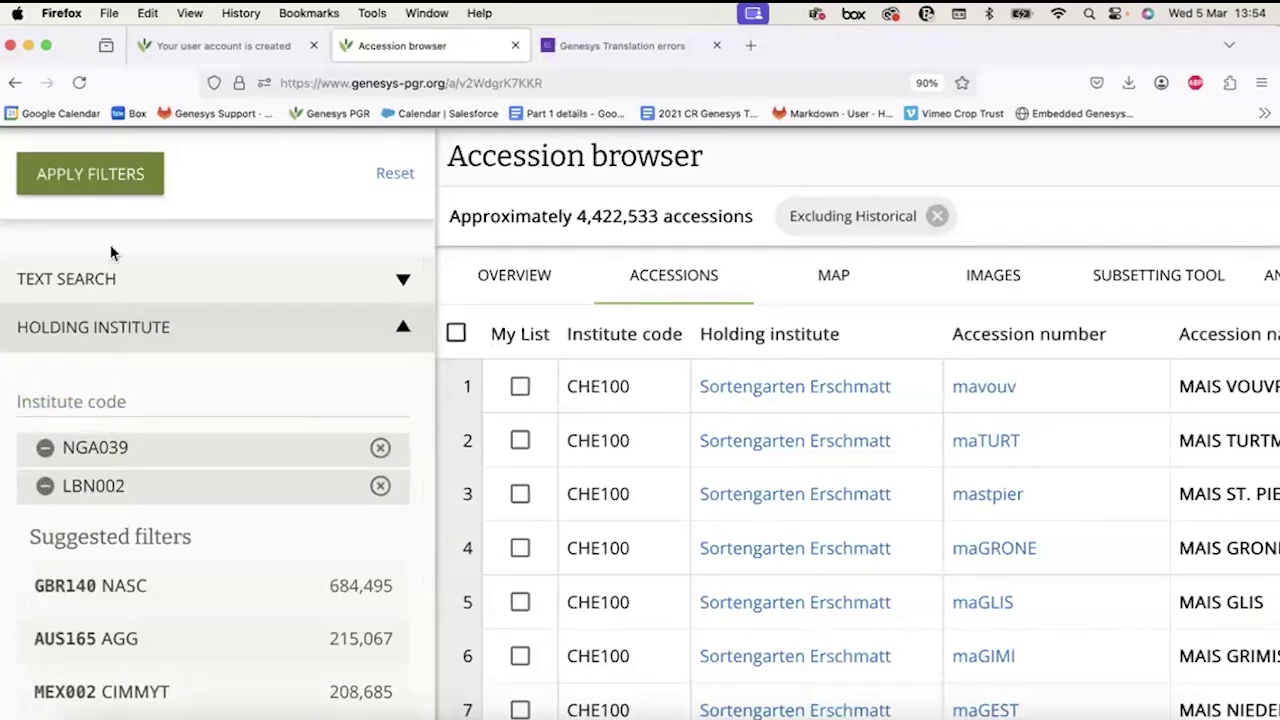
pyautogui.click(100, 178)
# Remove the Excluding Genebank LBN002 and NGA039 chips, restoring about 4,422,533 accessions.
pyautogui.click(74, 177)
pyautogui.keyDown('ctrl'); pyautogui.scroll(-3, 311, 444); pyautogui.keyUp('ctrl')
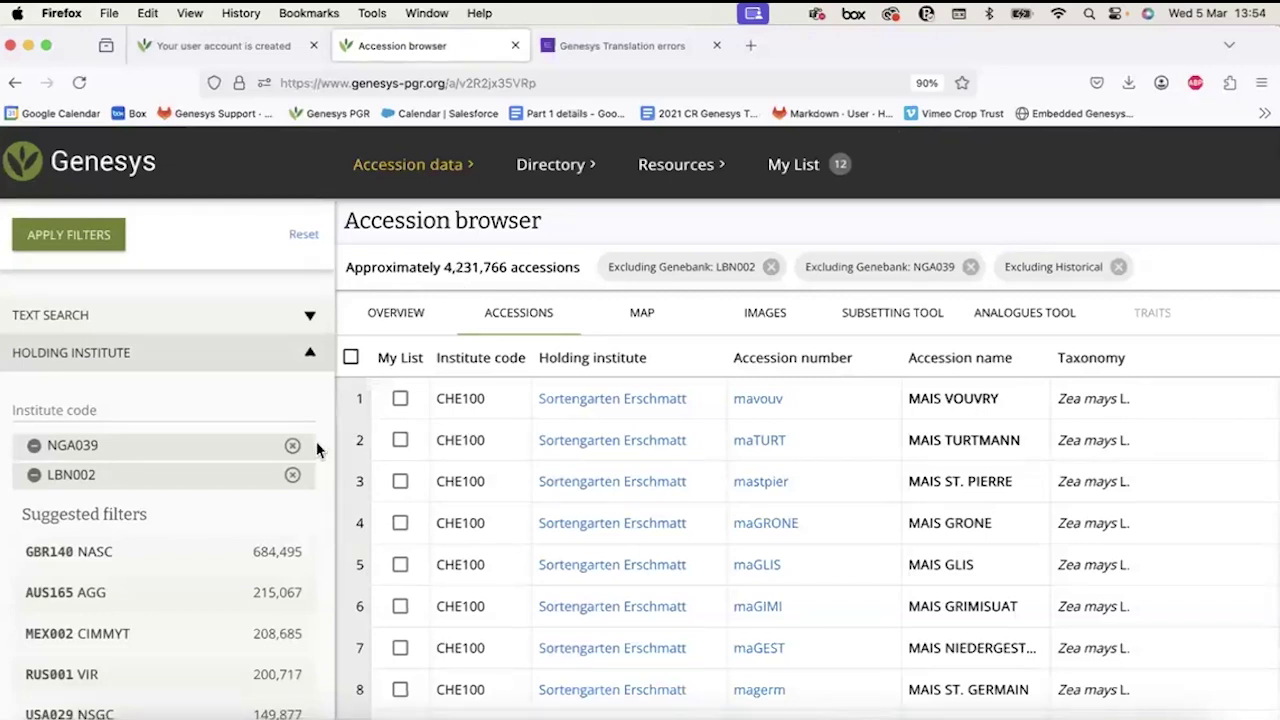
pyautogui.click(773, 268)
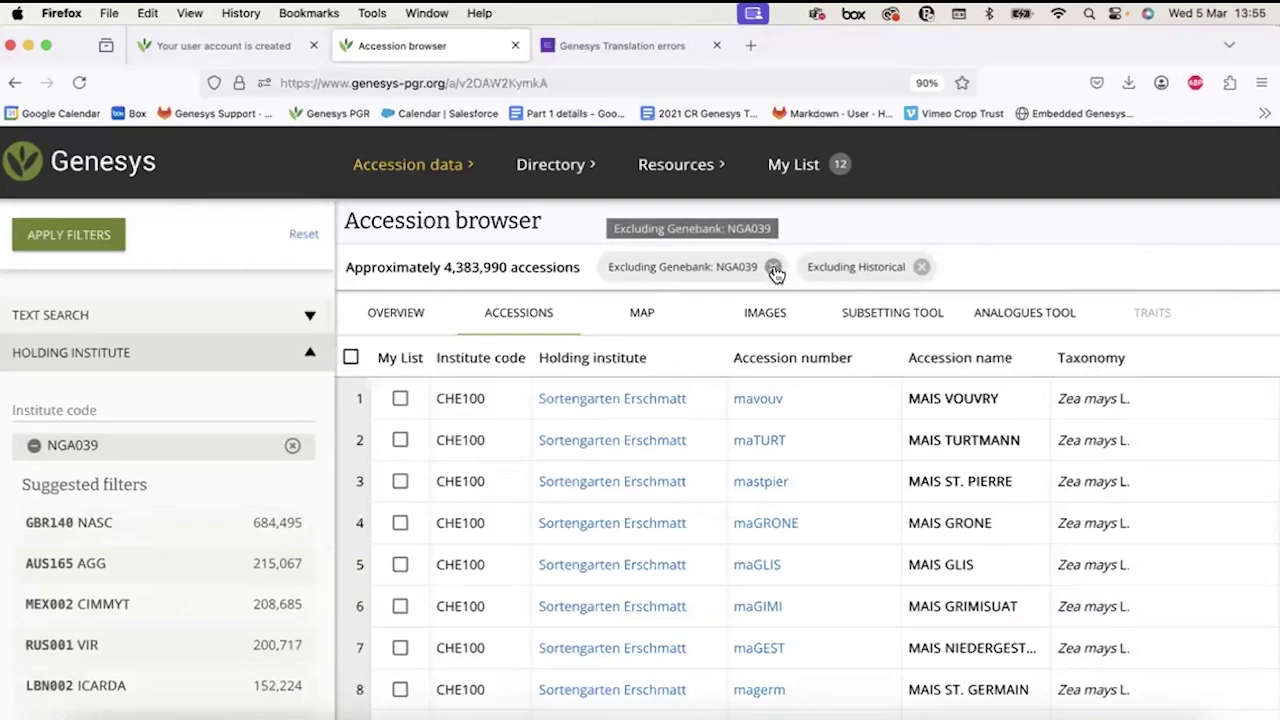
pyautogui.click(774, 269)
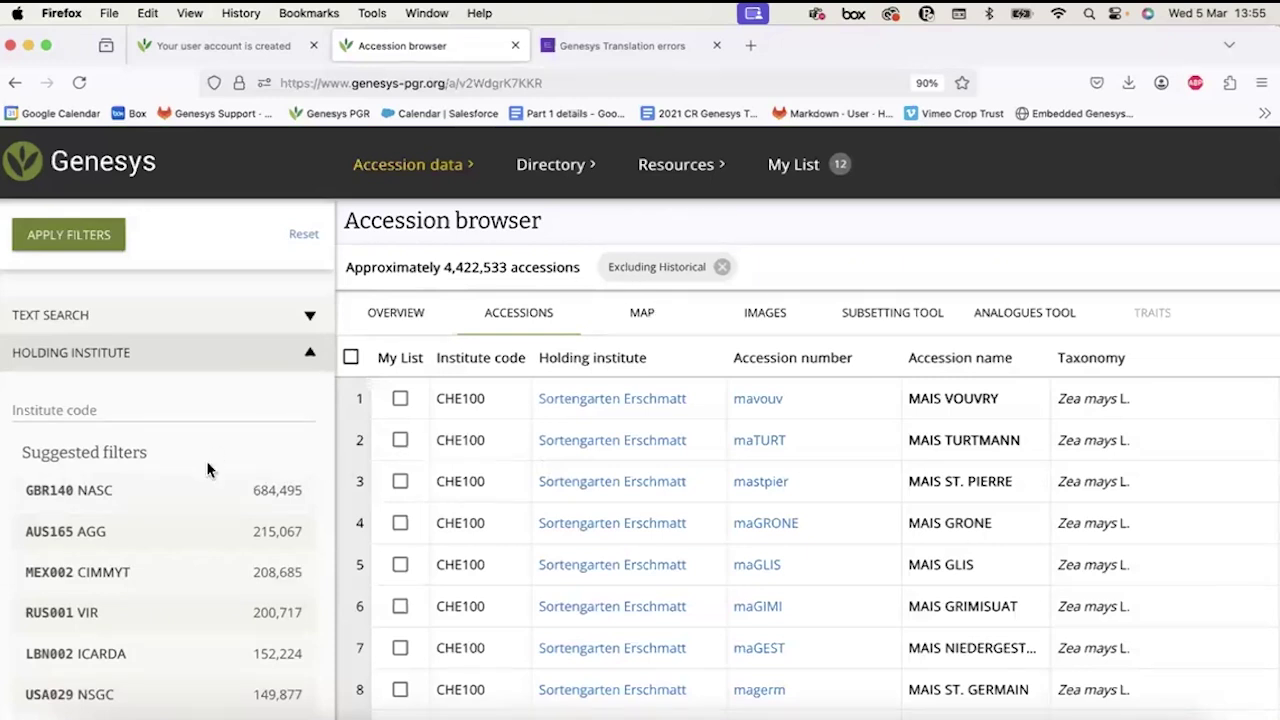
pyautogui.scroll(-3, 208, 470)
pyautogui.click(197, 298)
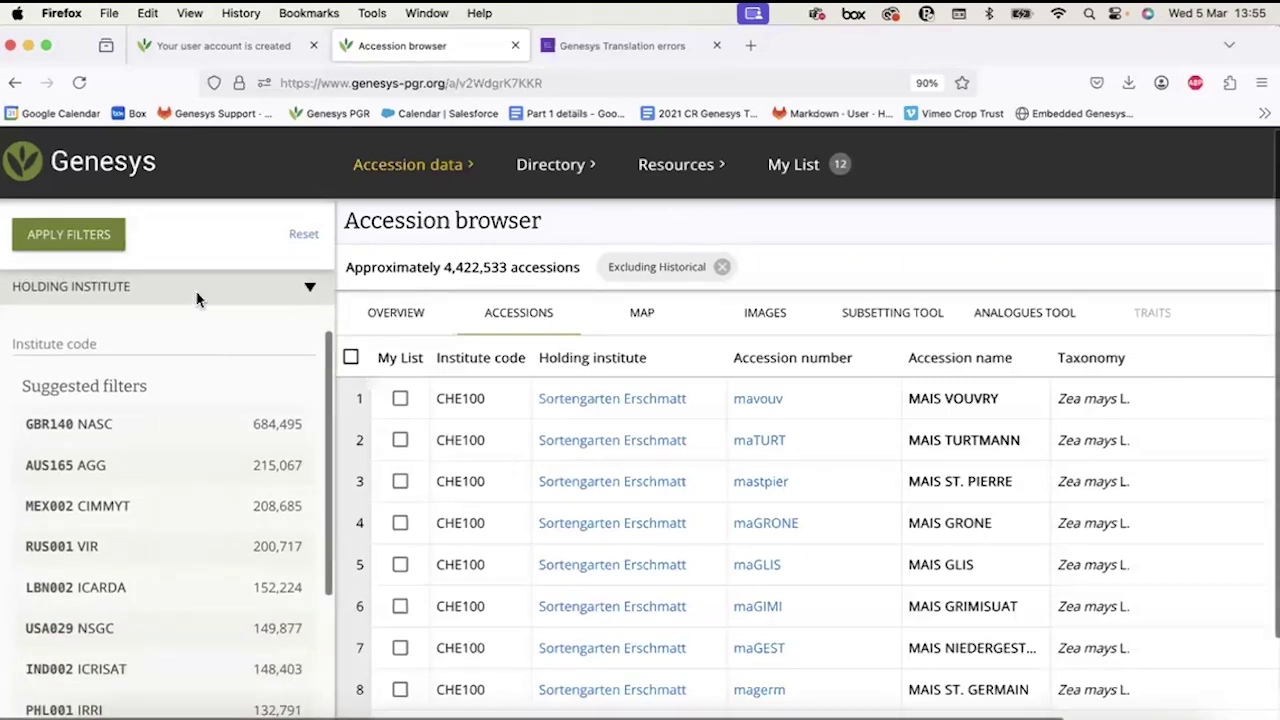
pyautogui.click(164, 378)
pyautogui.click(96, 446)
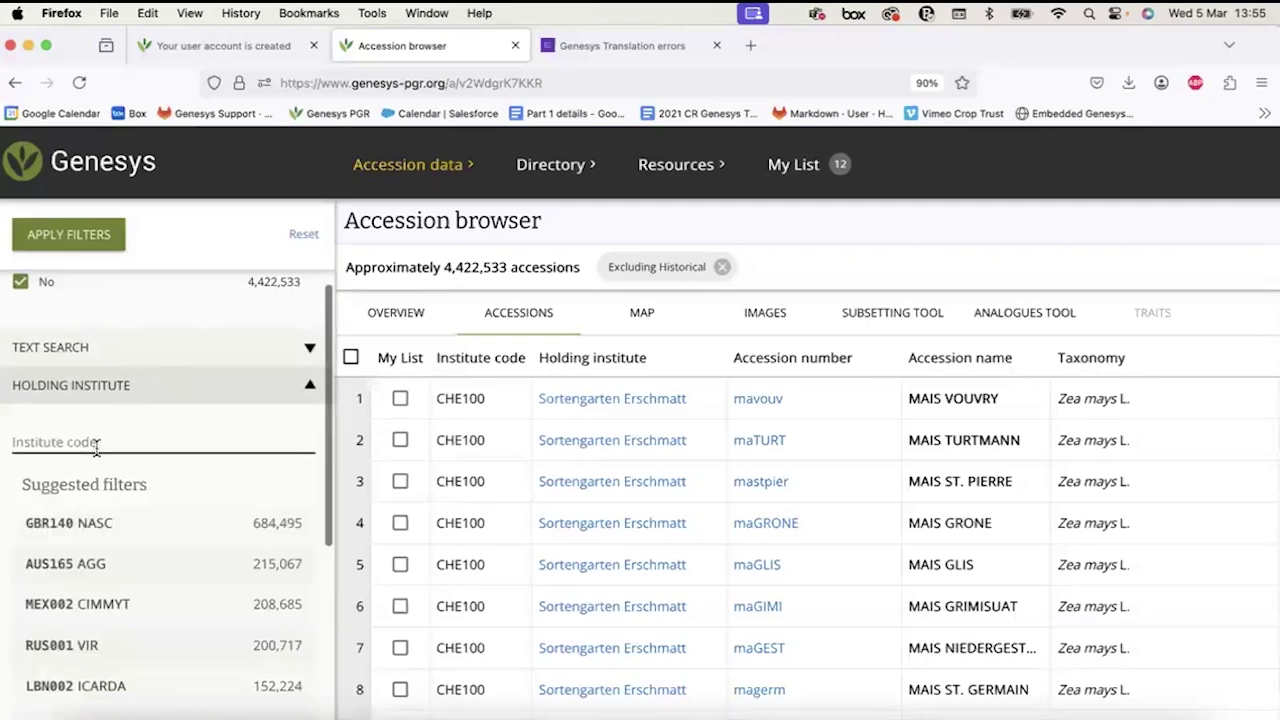
pyautogui.scroll(-3, 96, 449)
pyautogui.click(33, 369)
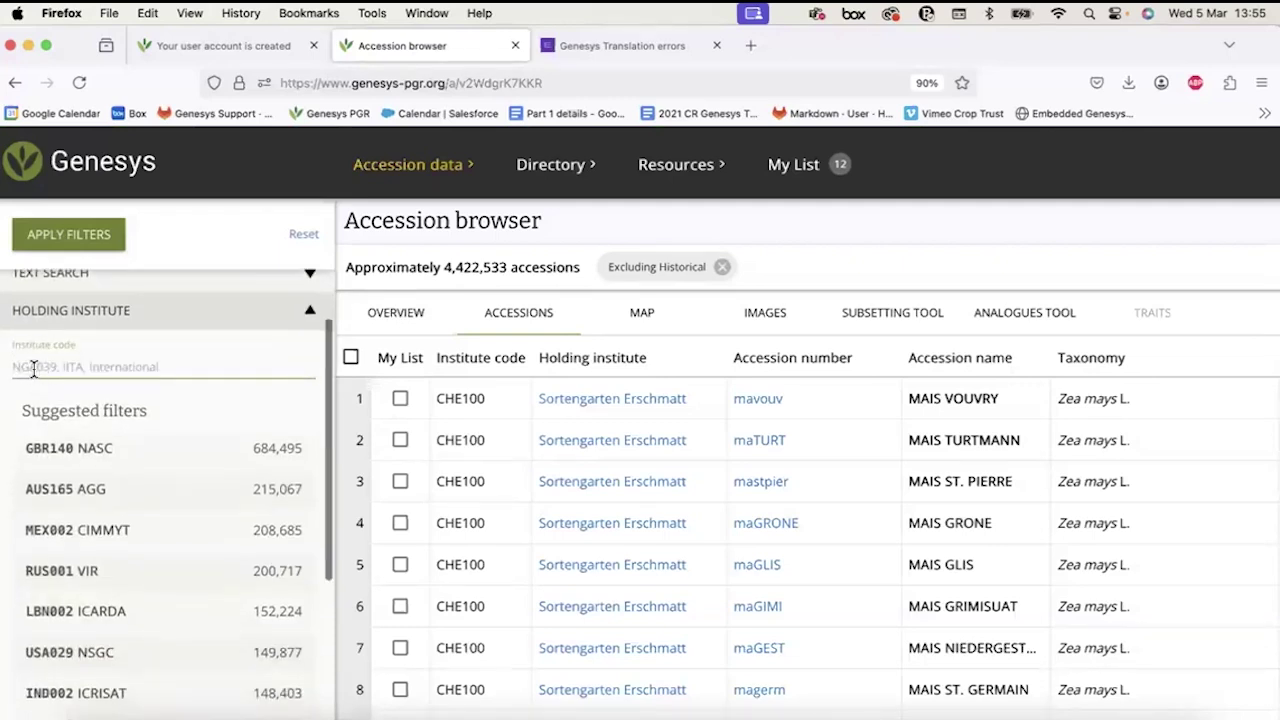
pyautogui.scroll(3, 117, 341)
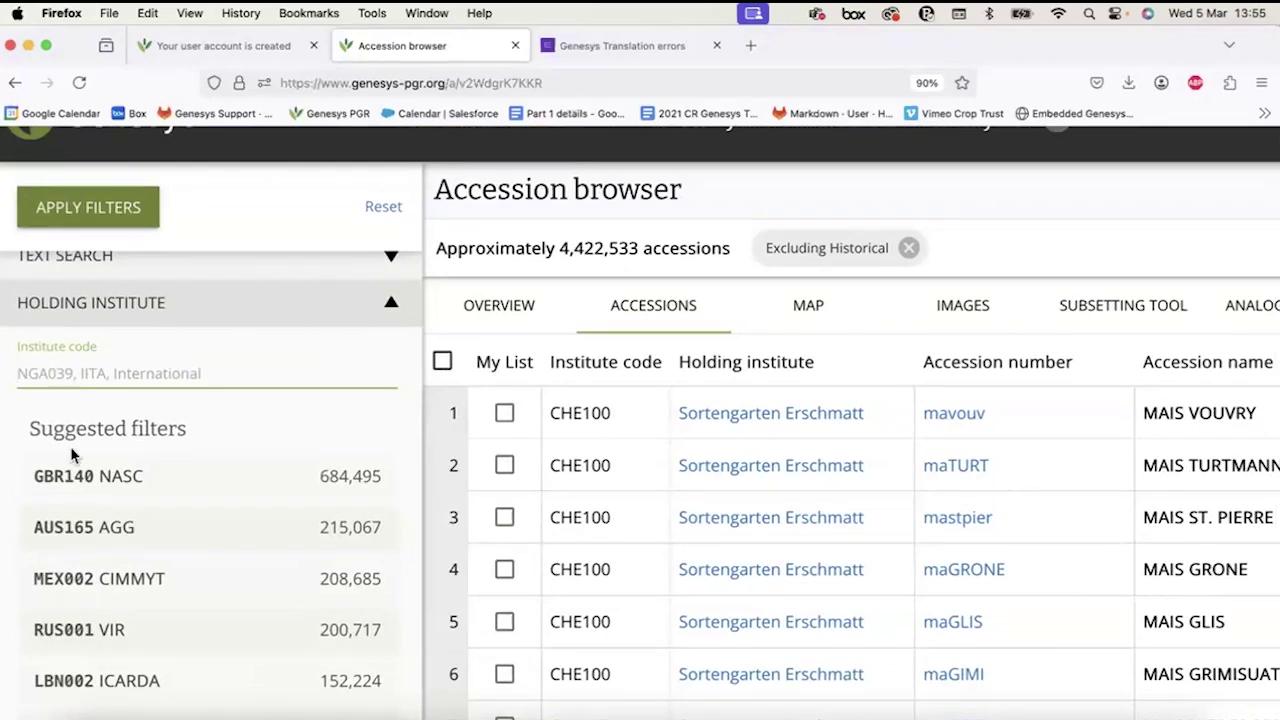
pyautogui.scroll(-2, 70, 440)
pyautogui.scroll(-3, 75, 600)
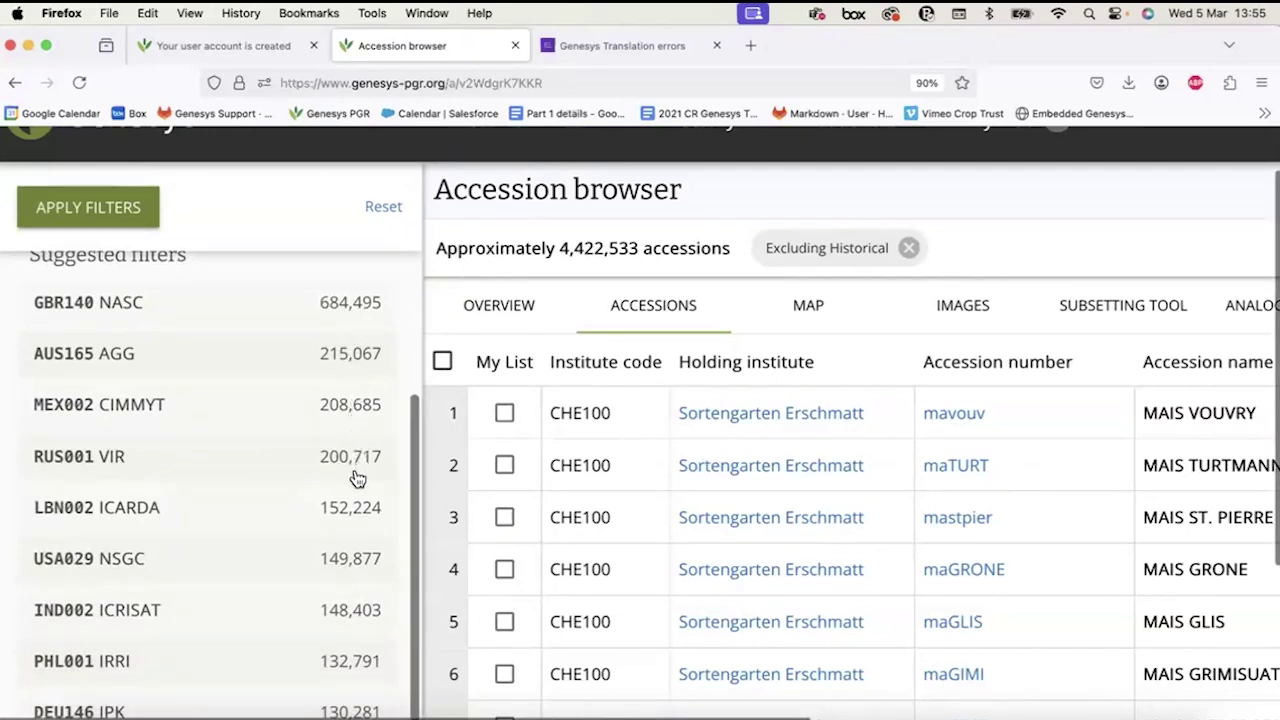
pyautogui.scroll(-3, 357, 478)
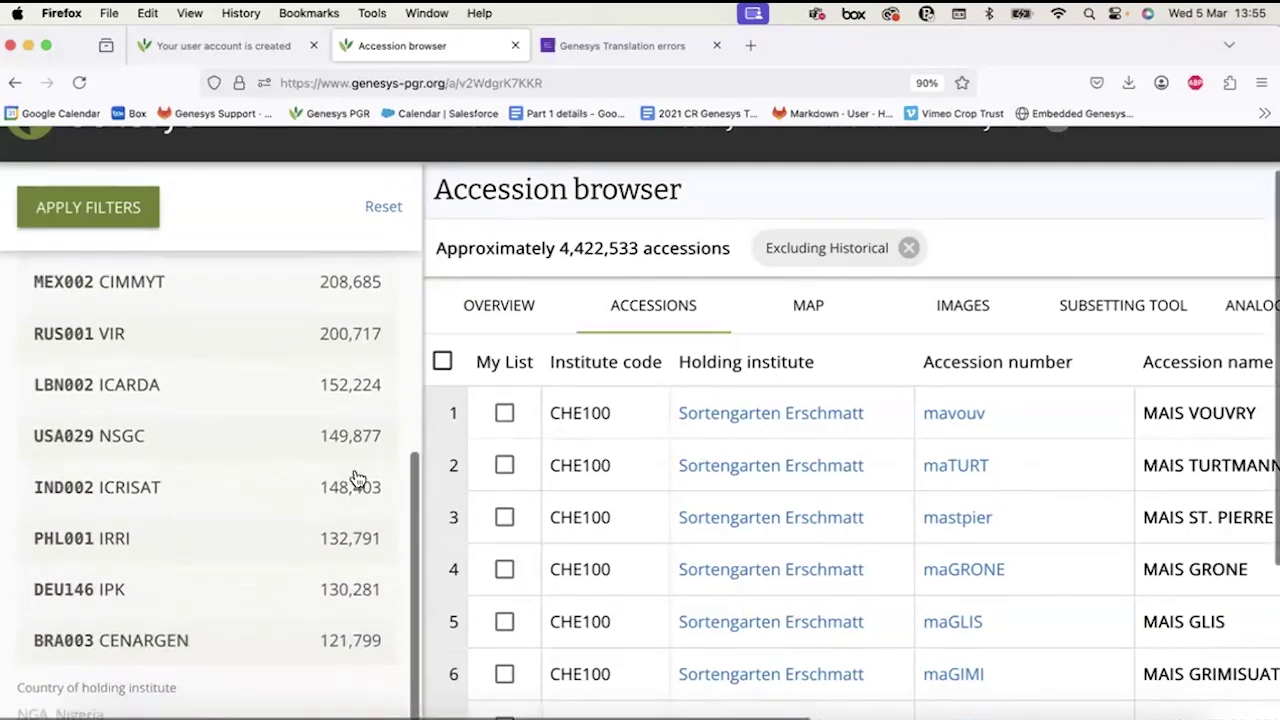
pyautogui.scroll(3, 358, 478)
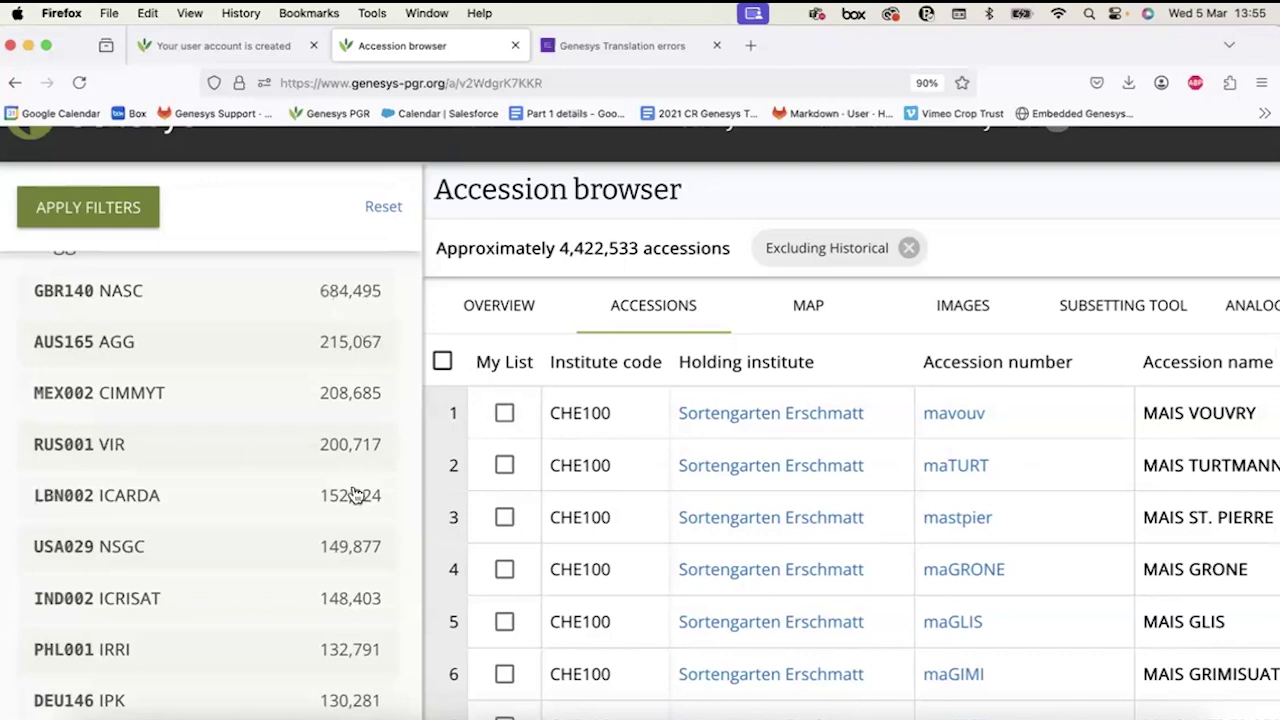
pyautogui.scroll(-5, 348, 510)
pyautogui.scroll(-2, 346, 504)
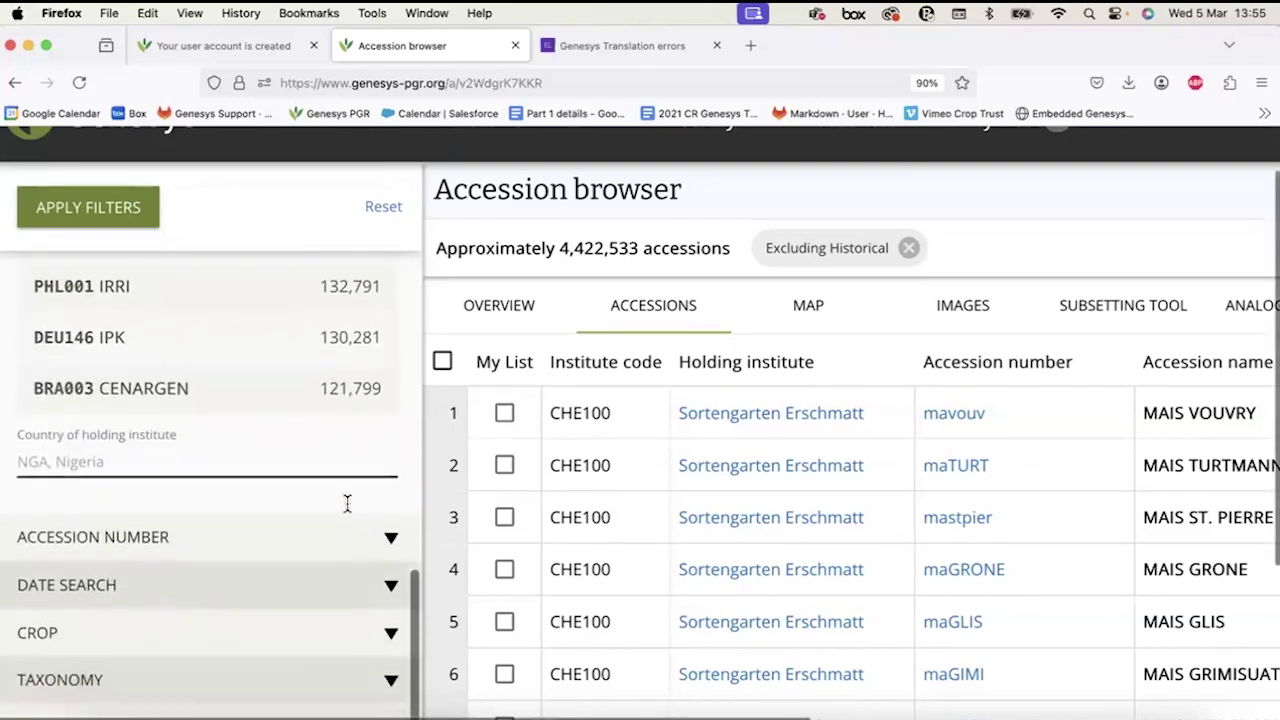
pyautogui.click(121, 443)
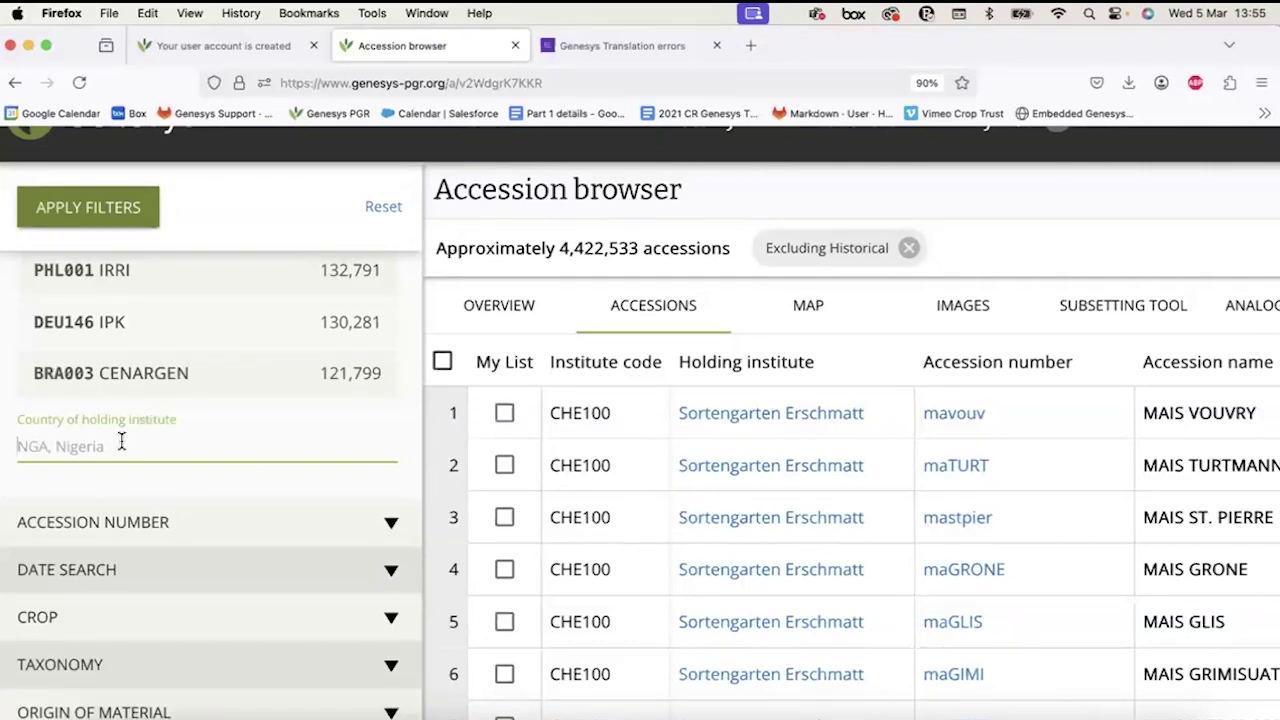
pyautogui.scroll(1, 120, 441)
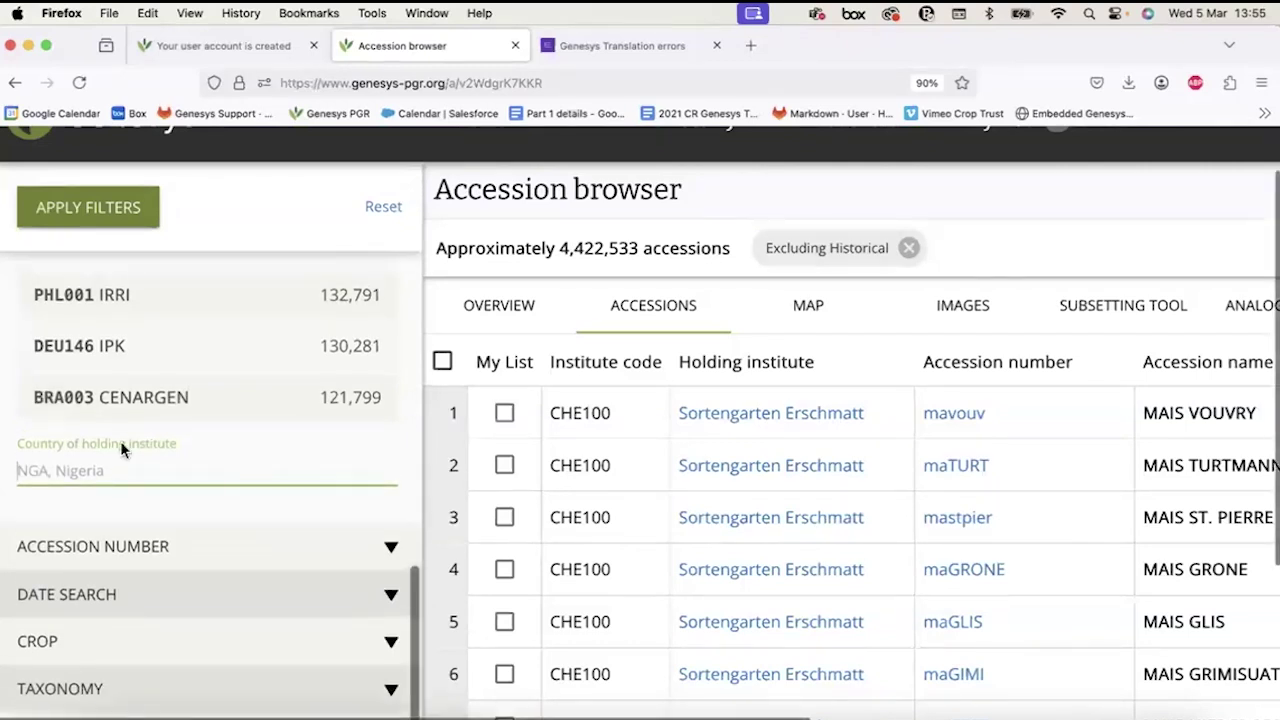
pyautogui.scroll(-1, 120, 441)
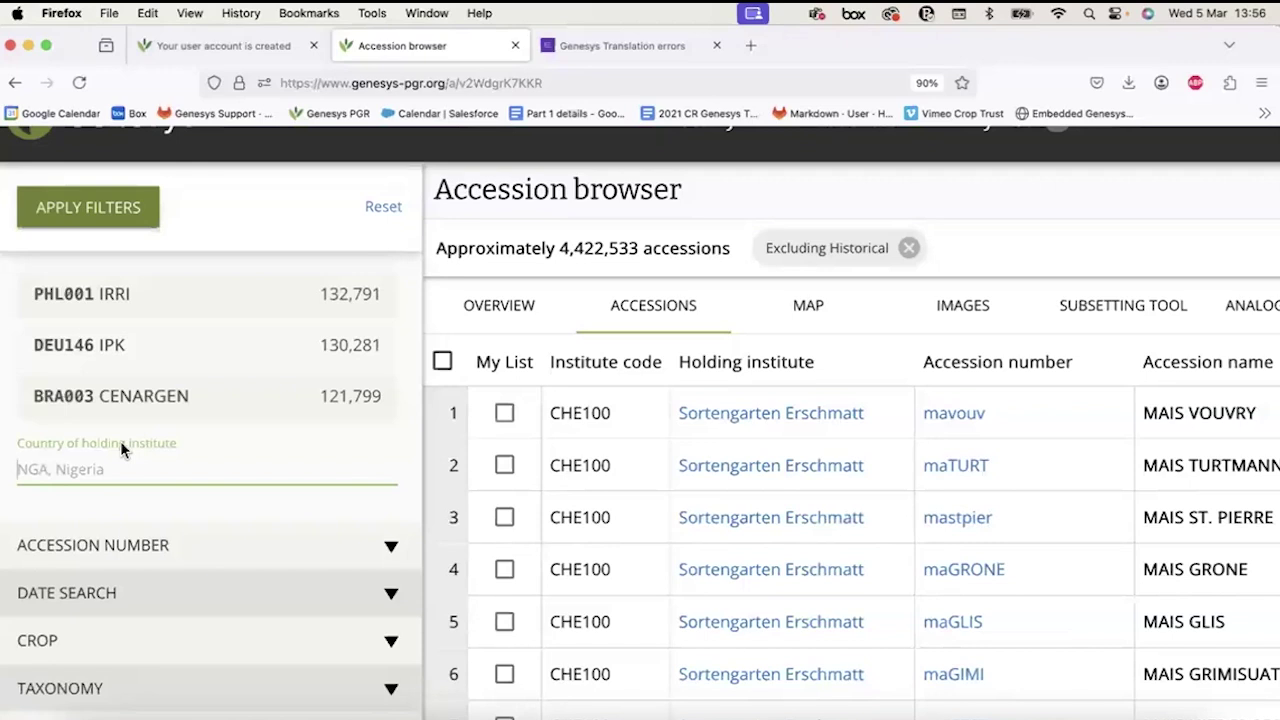
pyautogui.scroll(6, 120, 441)
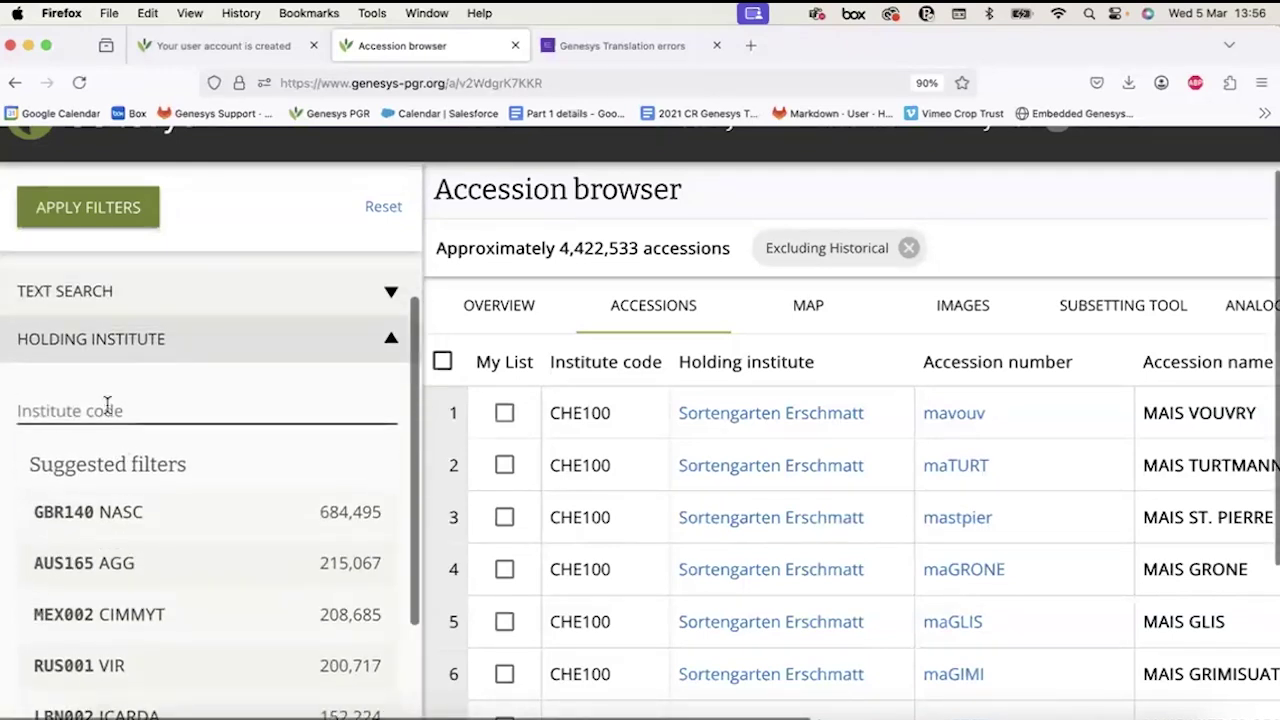
pyautogui.click(107, 404)
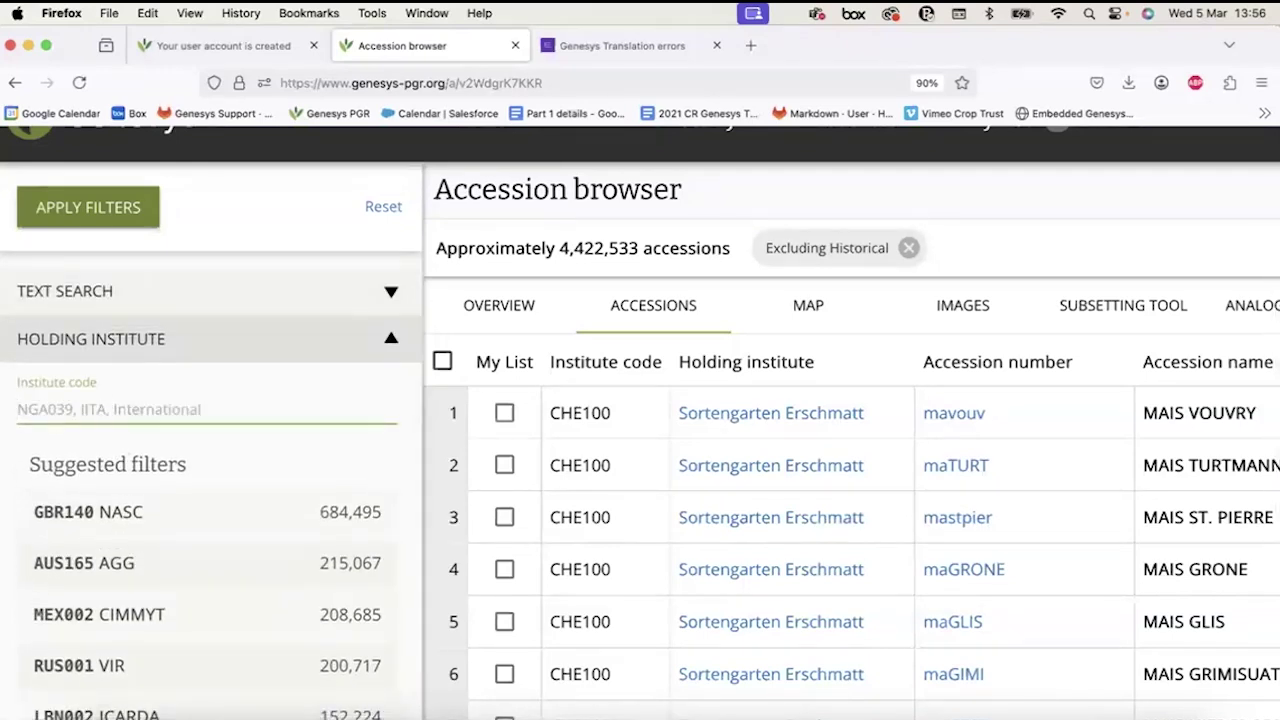
pyautogui.write('NGA039')
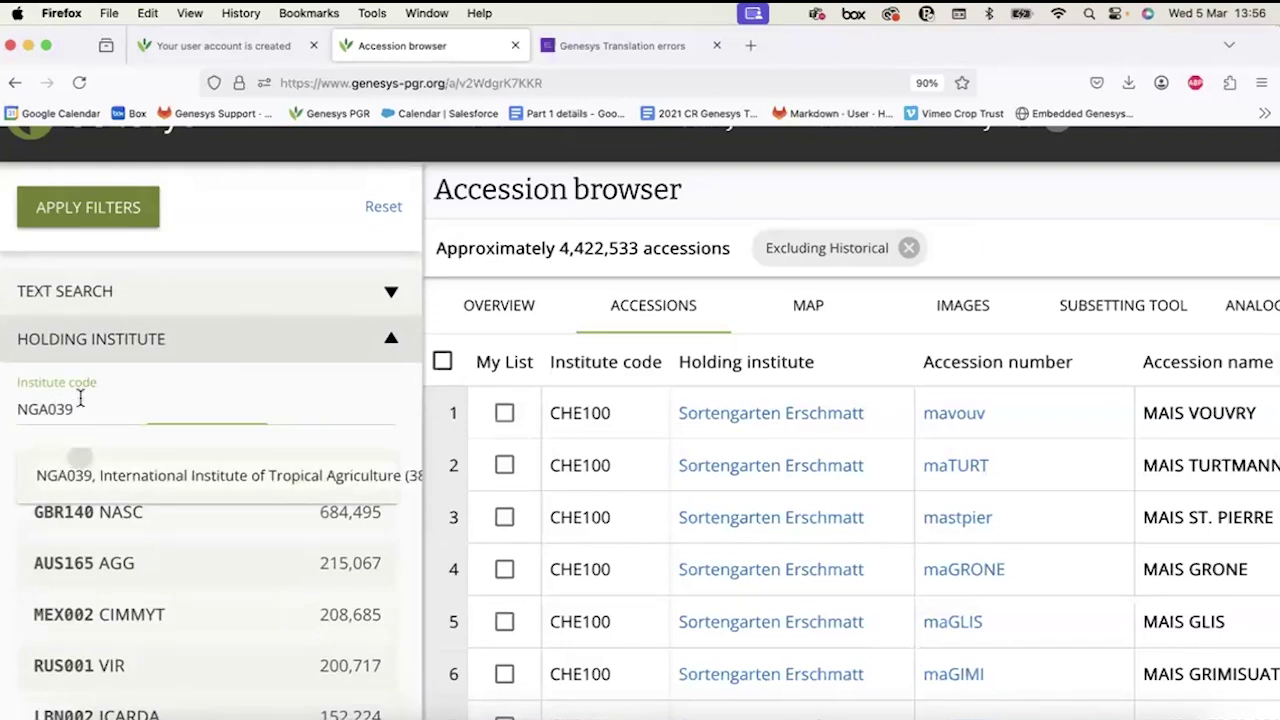
pyautogui.press('Return')
pyautogui.write('NGA010')
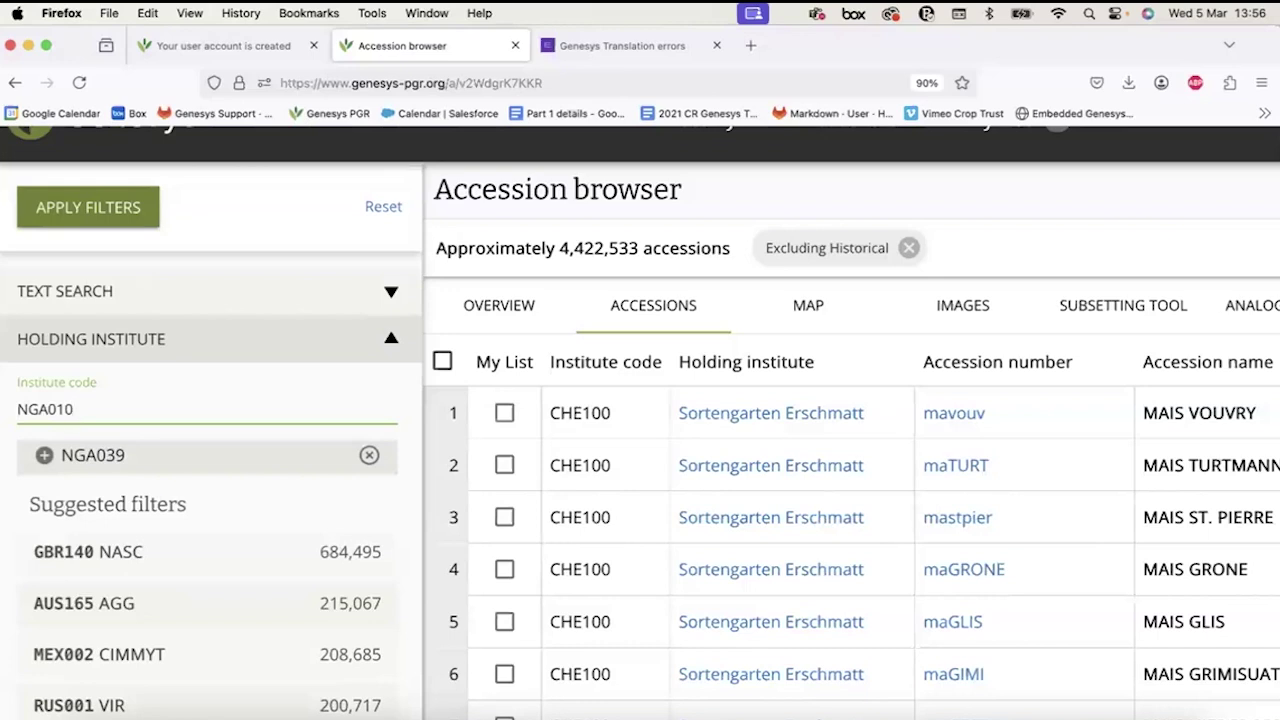
pyautogui.press('Return')
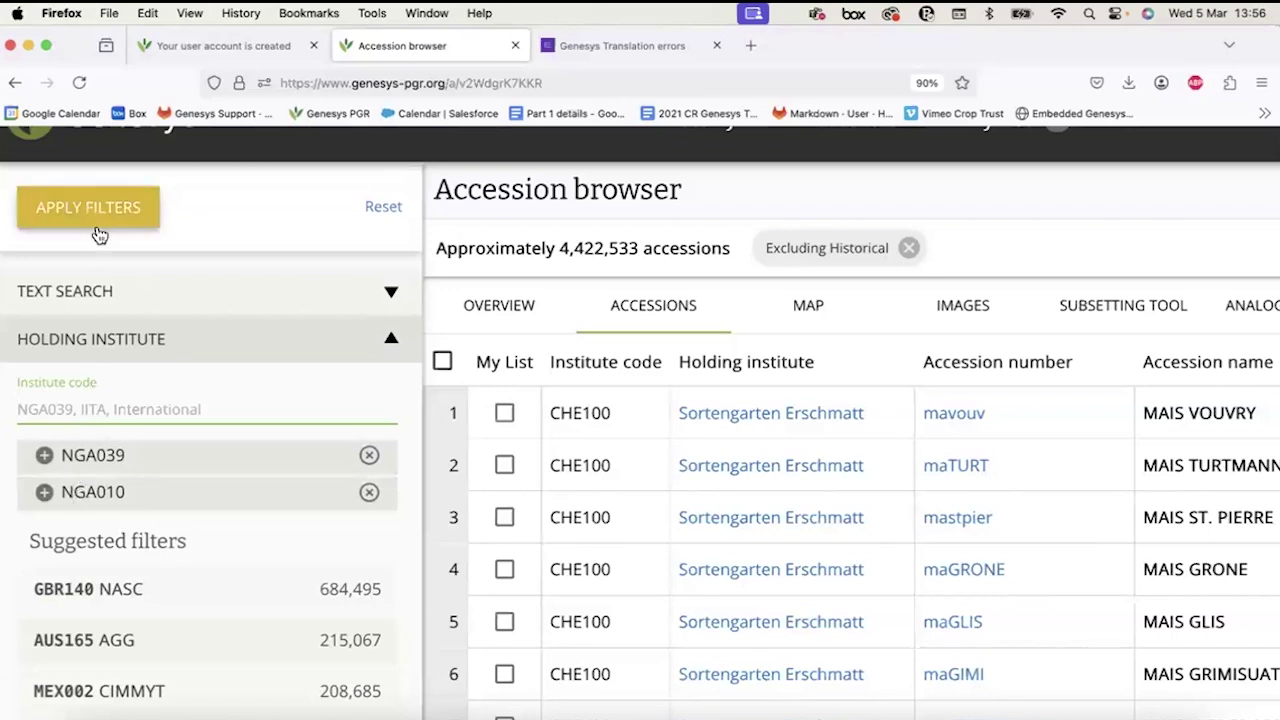
pyautogui.click(369, 455)
# Replace the NGA010 institute filter with country of holding institute NGA and apply it.
pyautogui.click(369, 455)
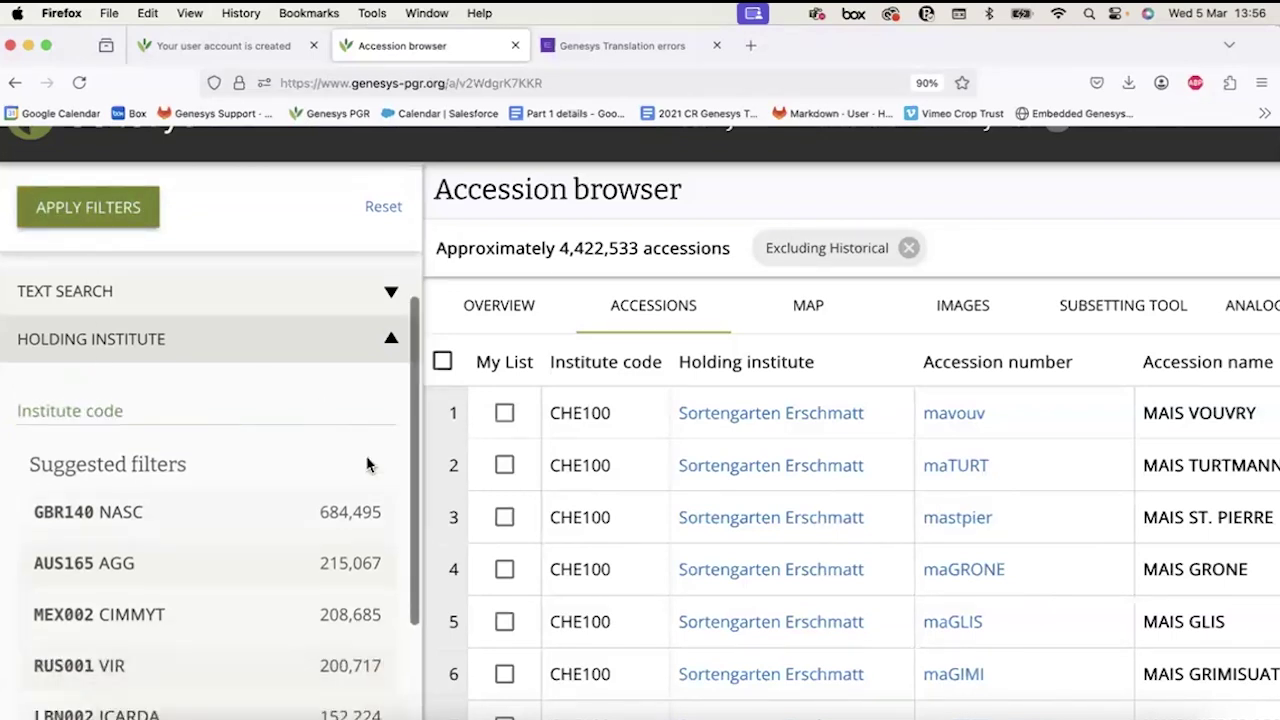
pyautogui.scroll(-6, 366, 460)
pyautogui.click(143, 485)
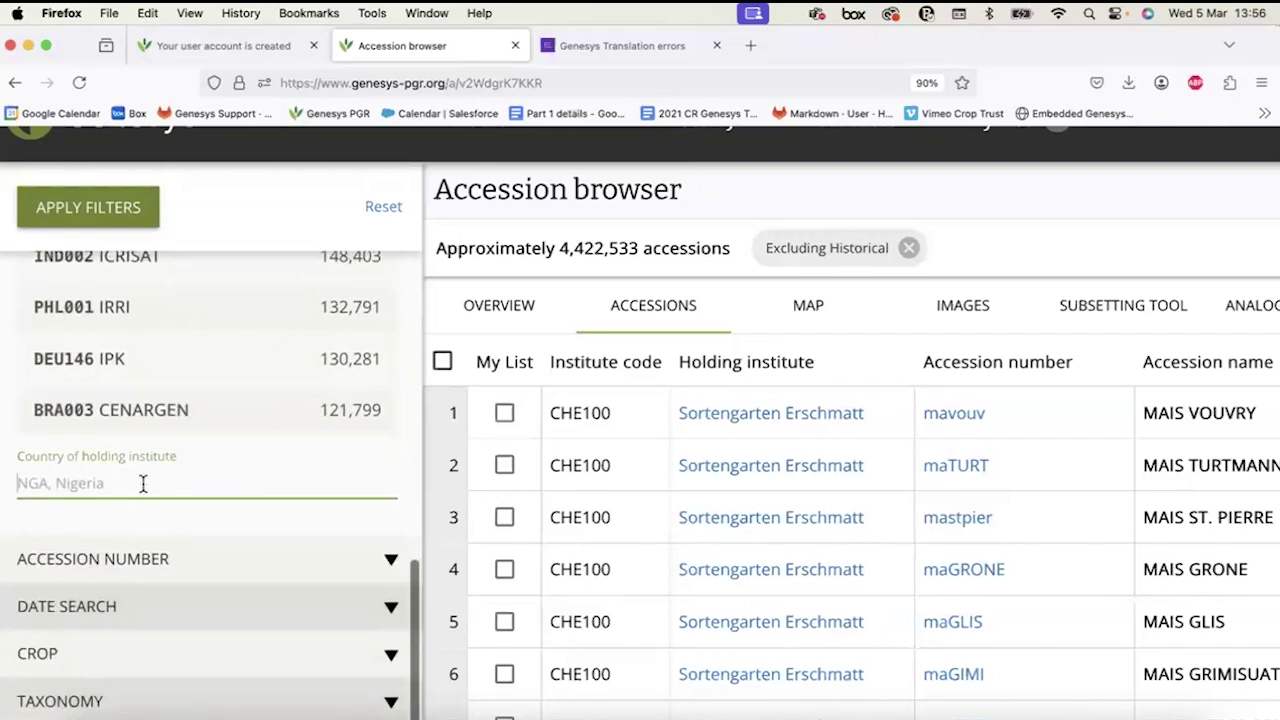
pyautogui.write('NGA')
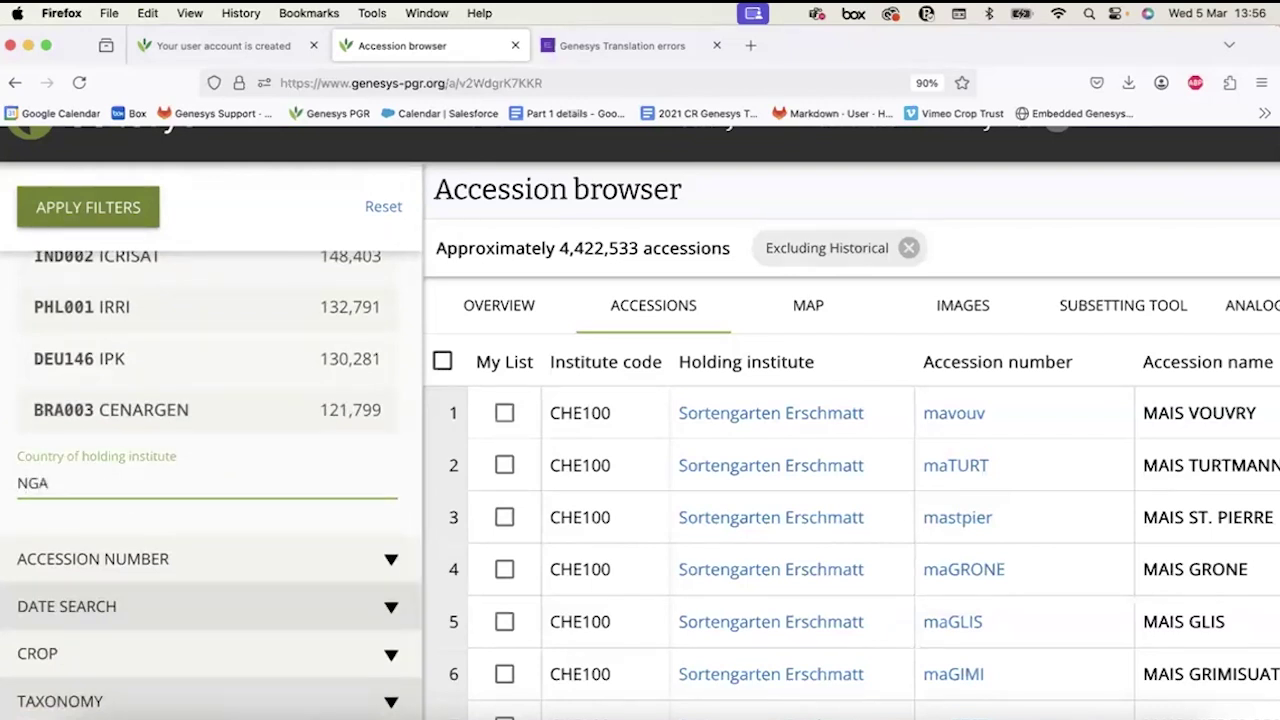
pyautogui.press('Return')
pyautogui.click(104, 220)
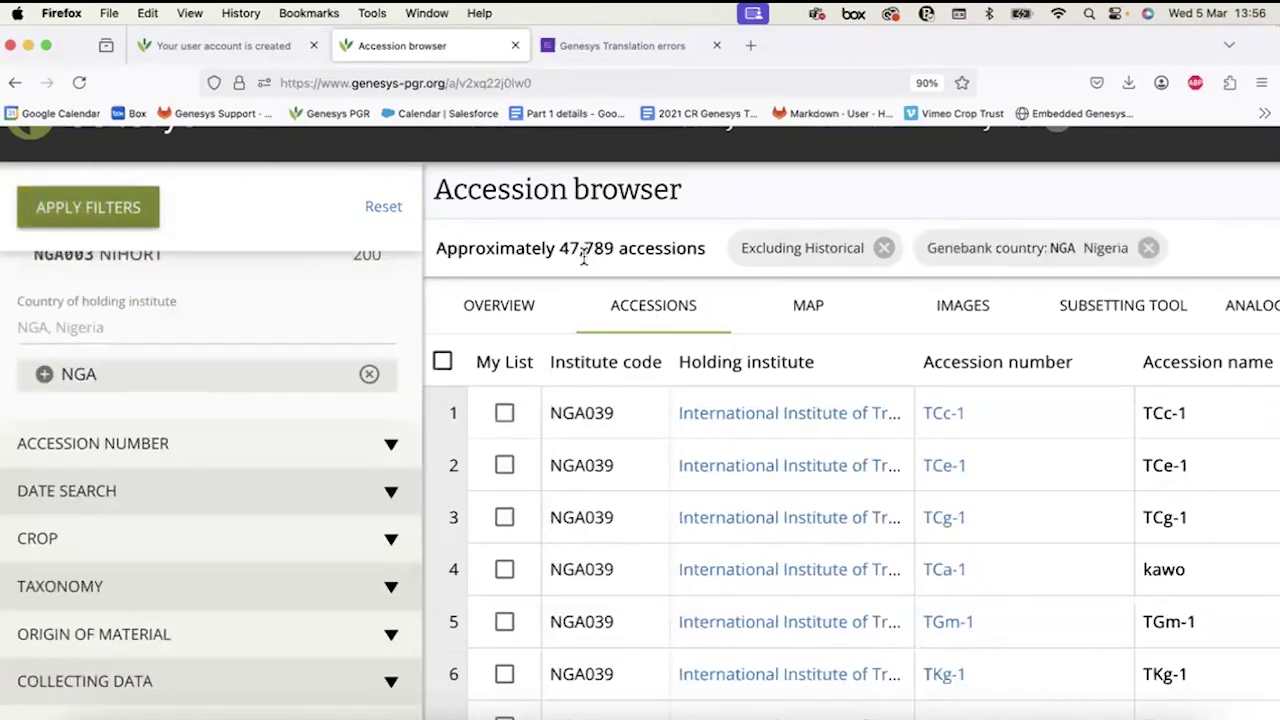
pyautogui.scroll(-3, 771, 466)
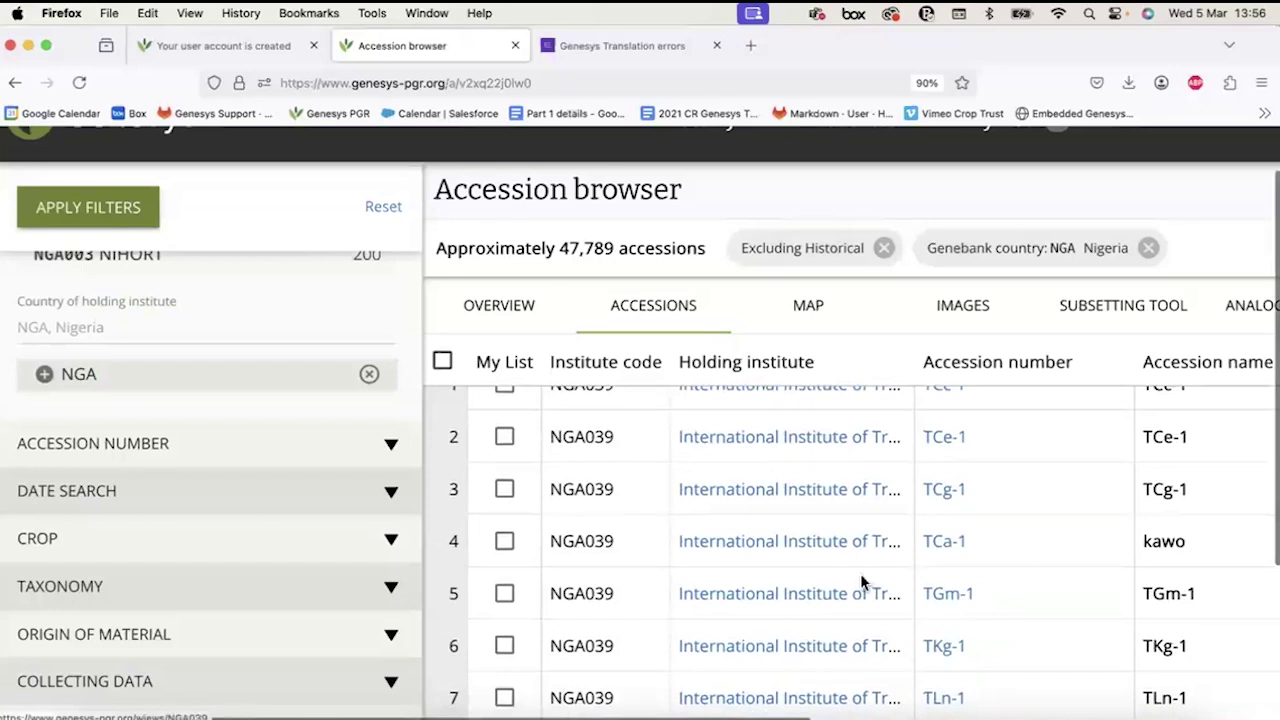
pyautogui.scroll(-3, 860, 580)
pyautogui.scroll(6, 634, 471)
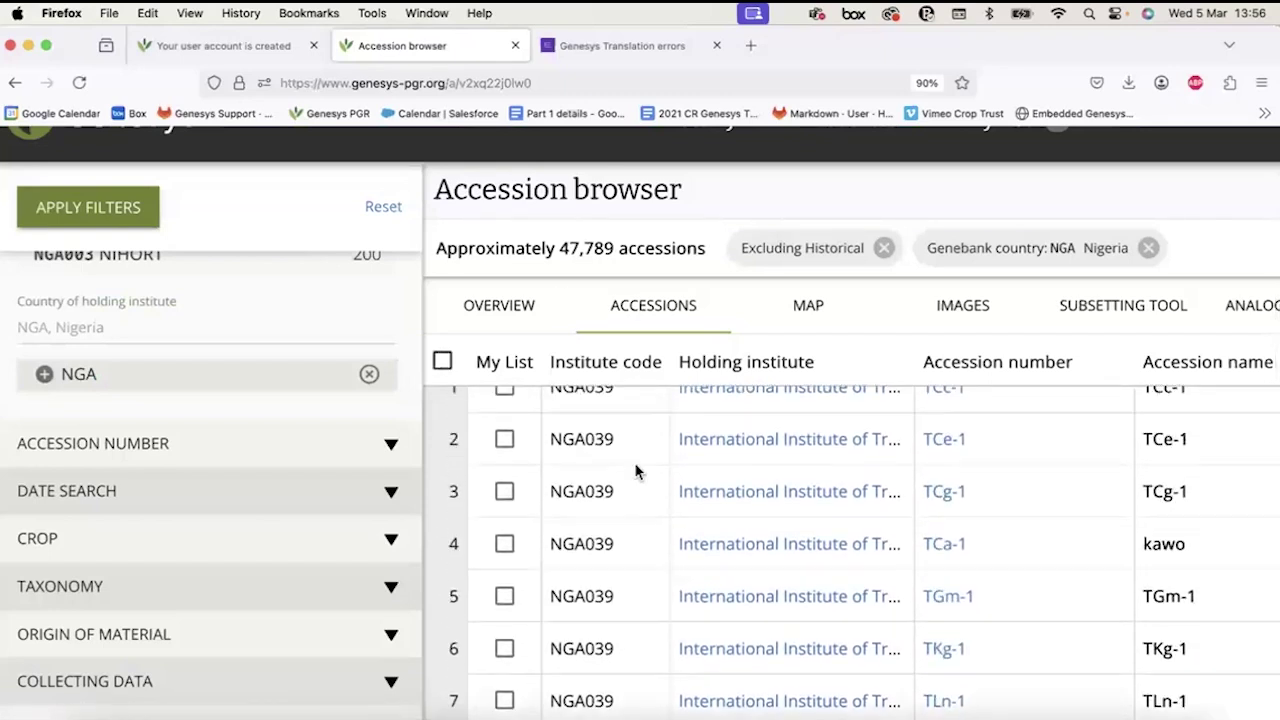
pyautogui.scroll(1, 637, 462)
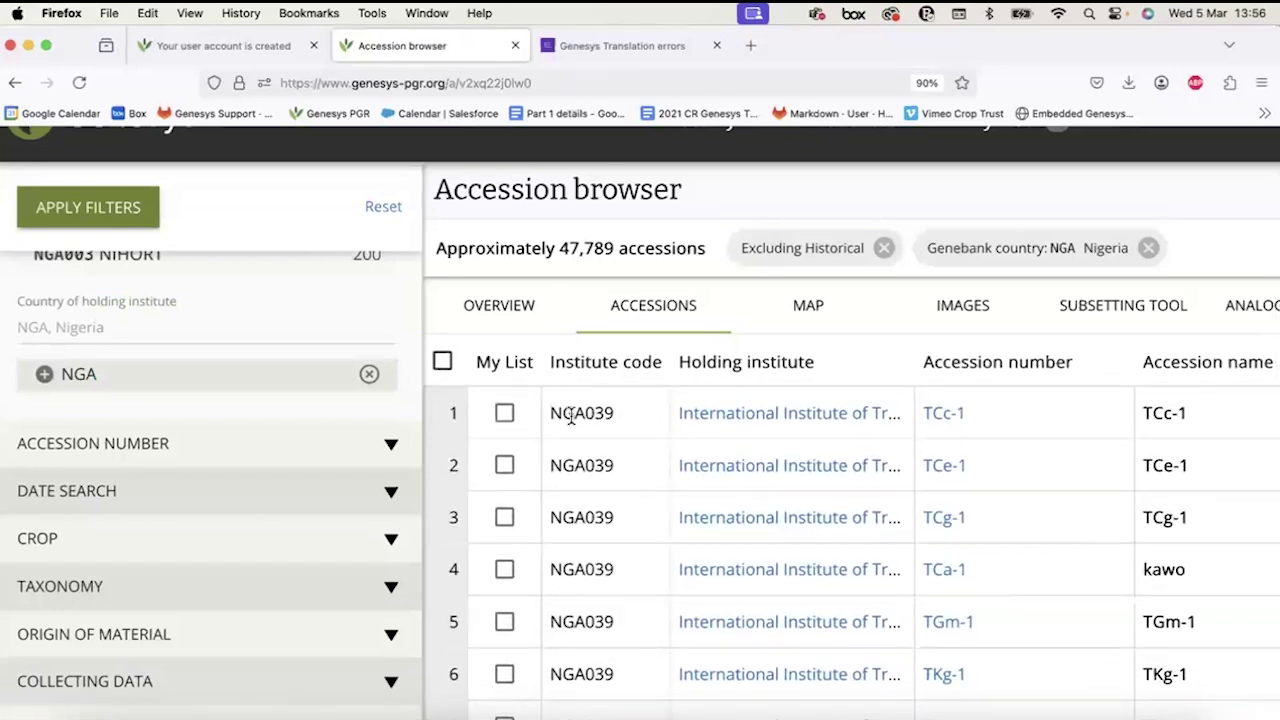
# View the Overview's holding institutes, led by NGA039 IITA (38,543) and NGA010 NACGRAB (8,278).
pyautogui.click(500, 296)
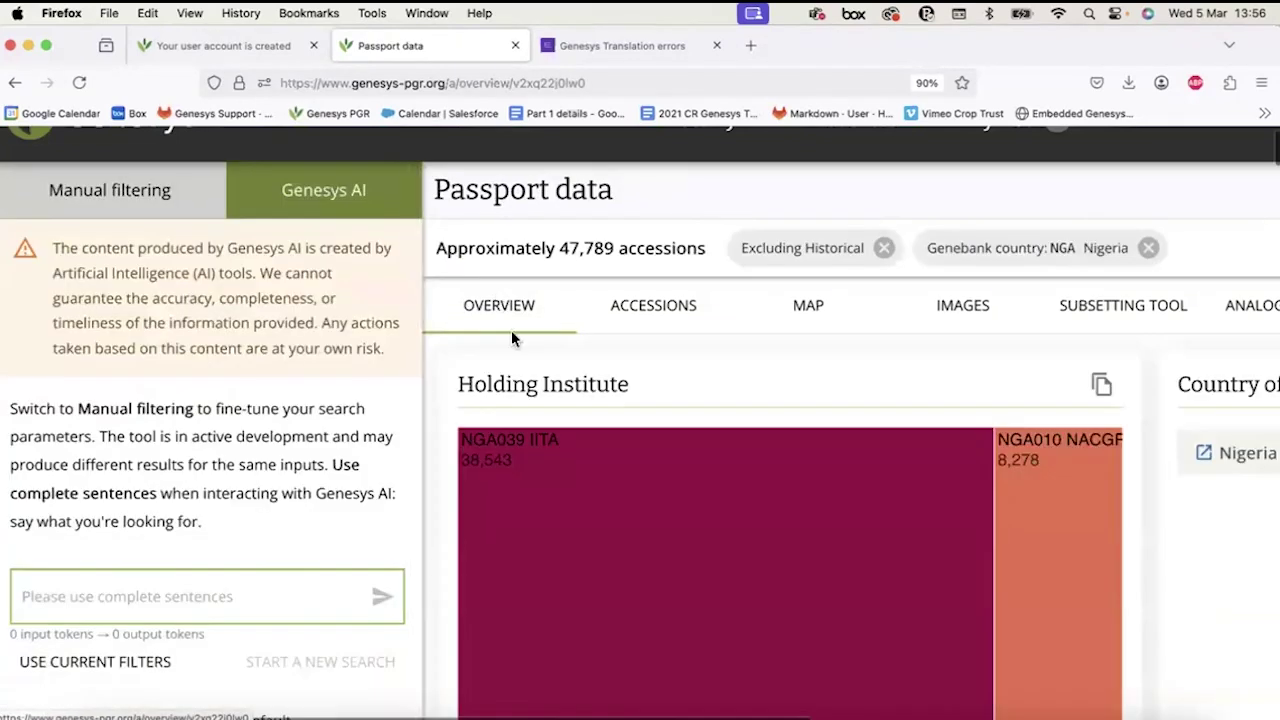
pyautogui.scroll(-5, 625, 556)
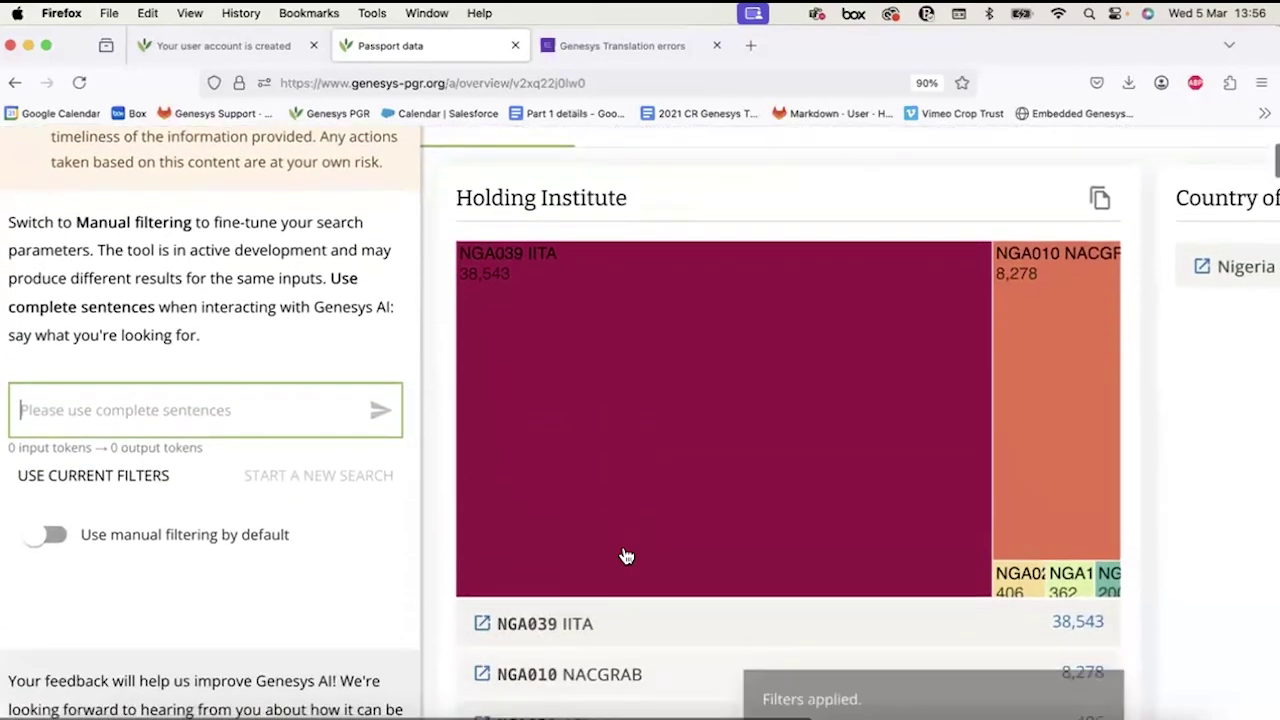
pyautogui.scroll(-3, 624, 554)
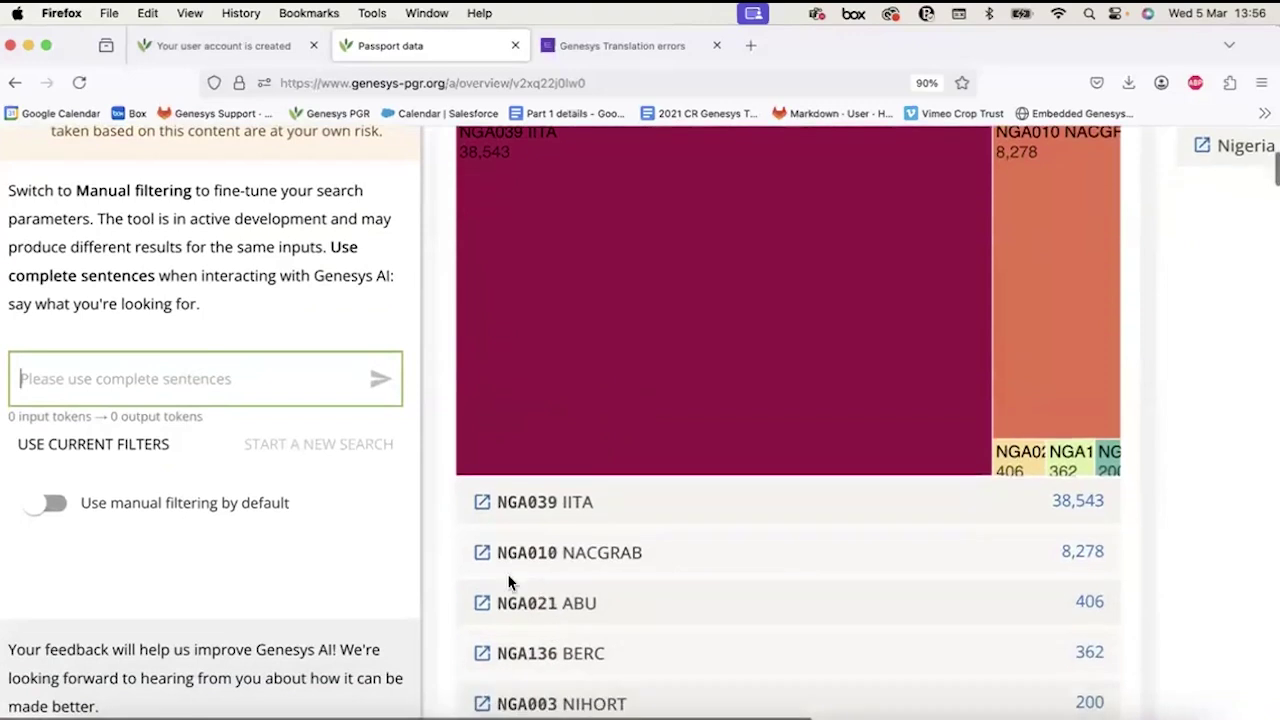
pyautogui.scroll(-1, 550, 586)
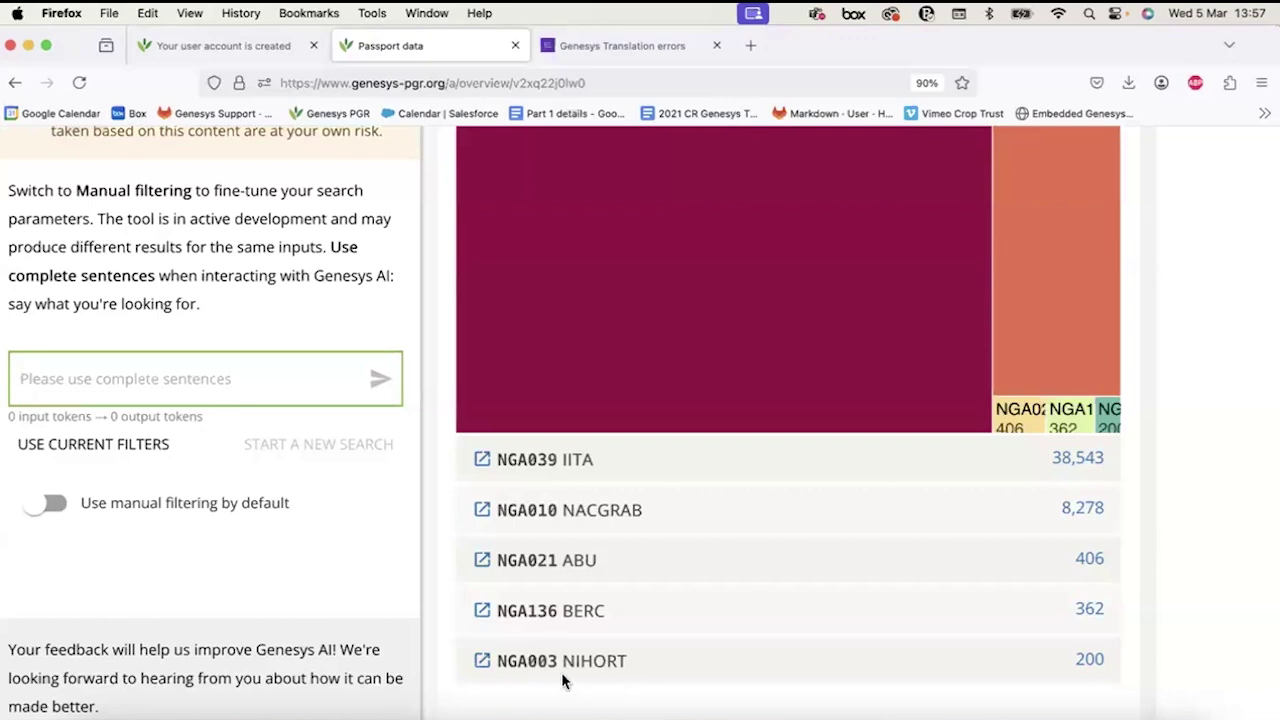
pyautogui.scroll(5, 563, 681)
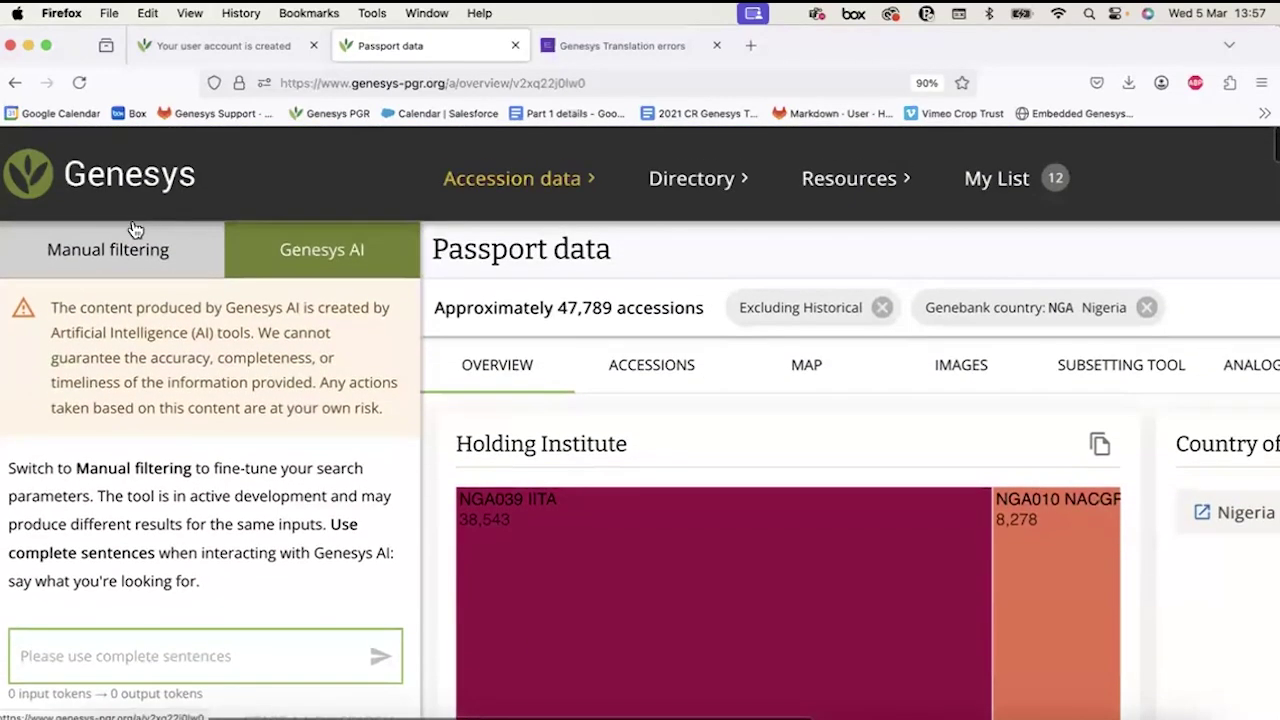
# Under Manual filtering, add DEU as an excluded country of holding institute alongside NGA.
pyautogui.click(130, 250)
pyautogui.scroll(-5, 212, 445)
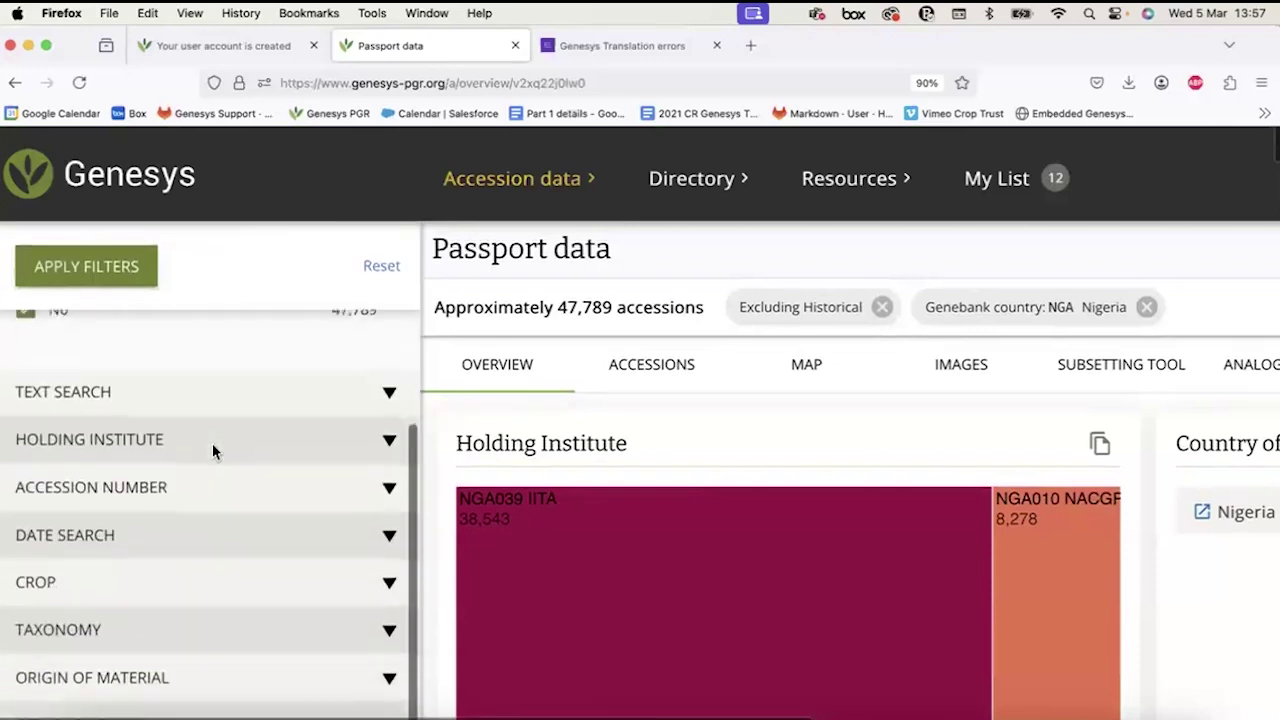
pyautogui.click(157, 417)
pyautogui.scroll(-5, 209, 617)
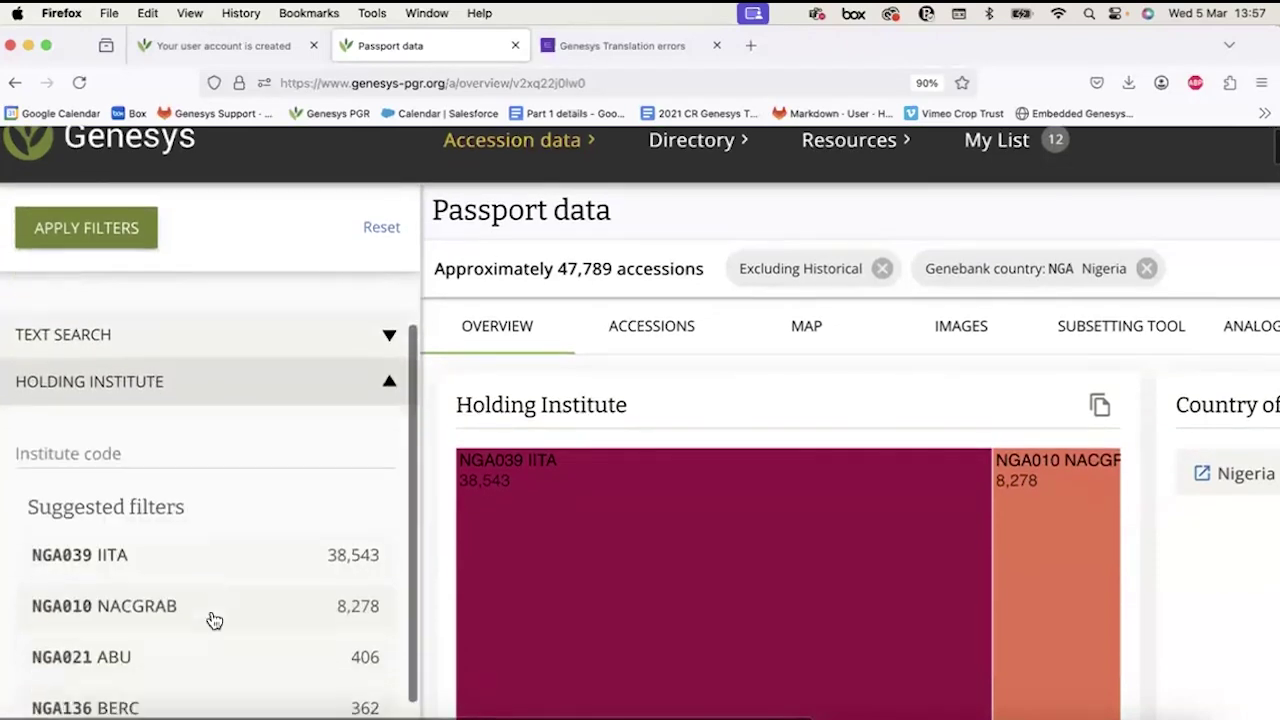
pyautogui.scroll(-2, 212, 617)
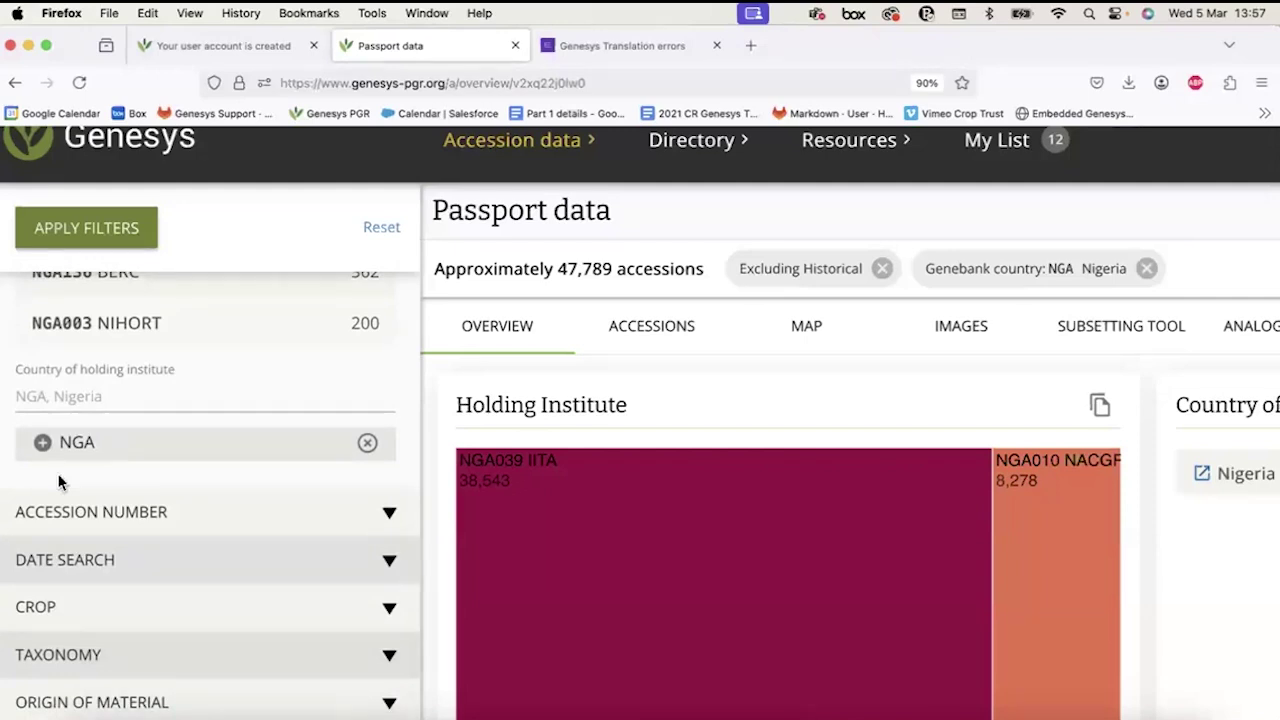
pyautogui.click(78, 397)
pyautogui.write('DEU')
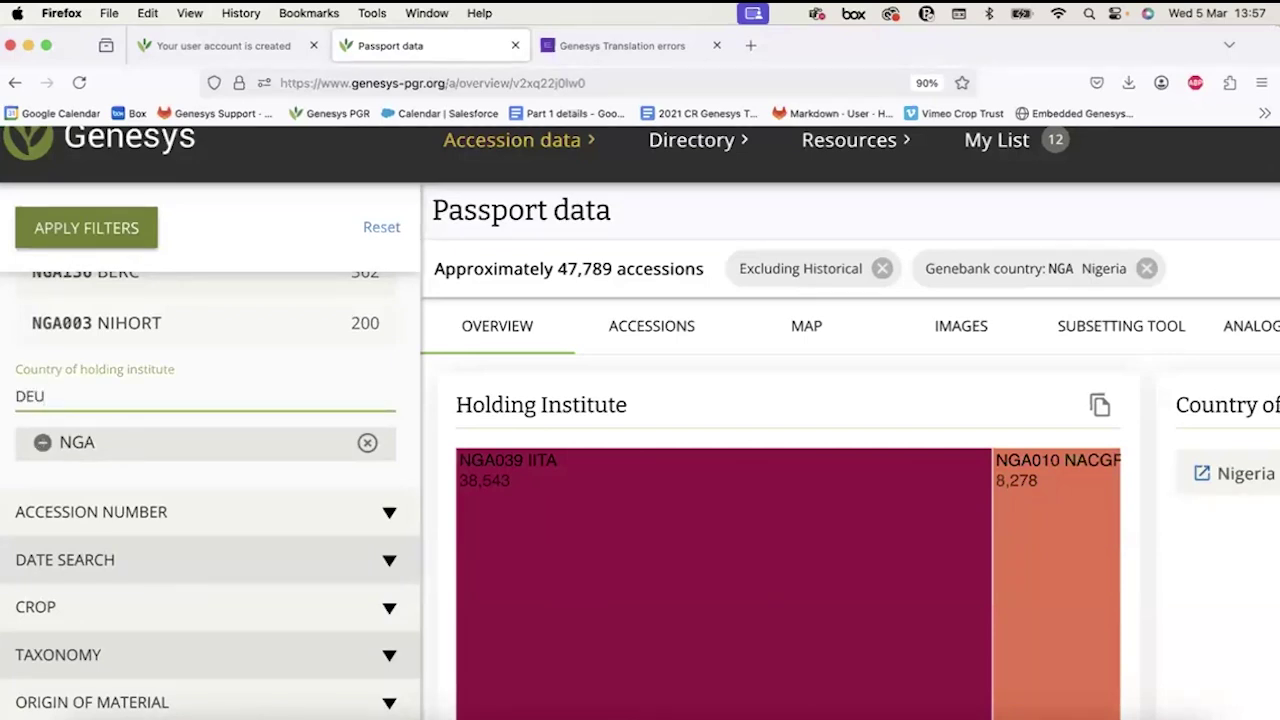
pyautogui.press('Return')
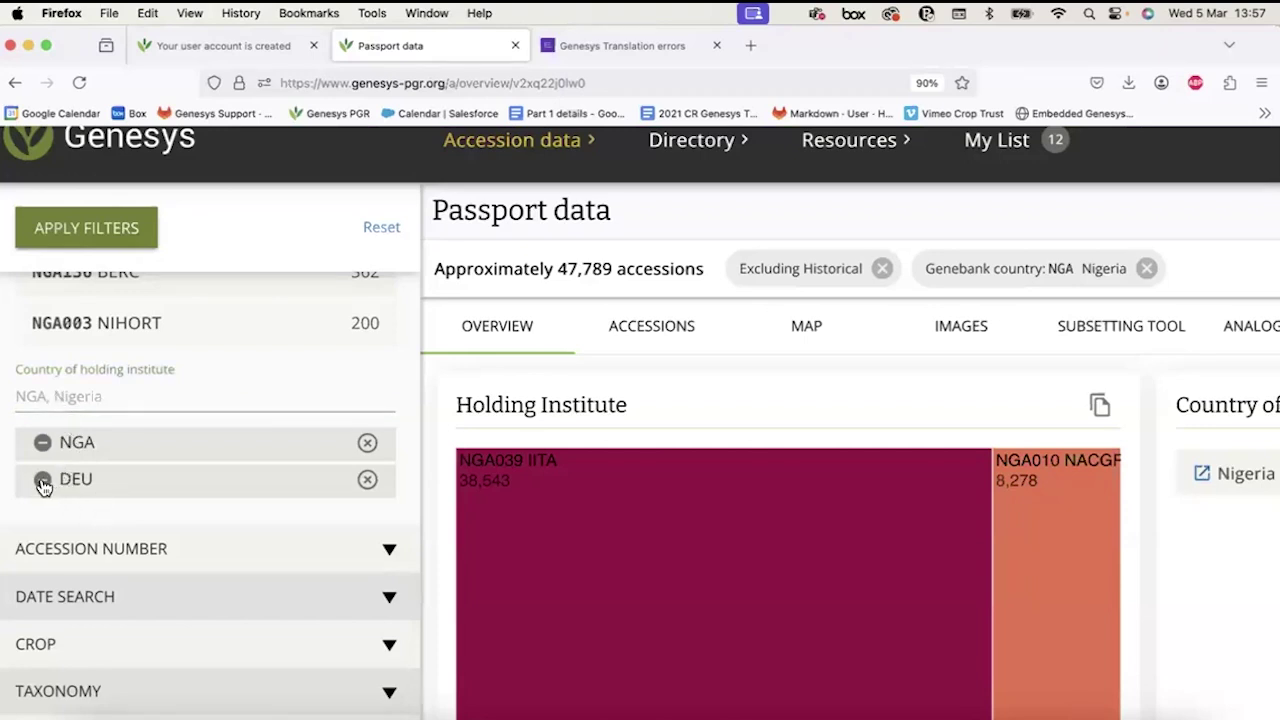
# Apply the country exclusions and highlight the new total of about 4,188,670 accessions.
pyautogui.click(64, 240)
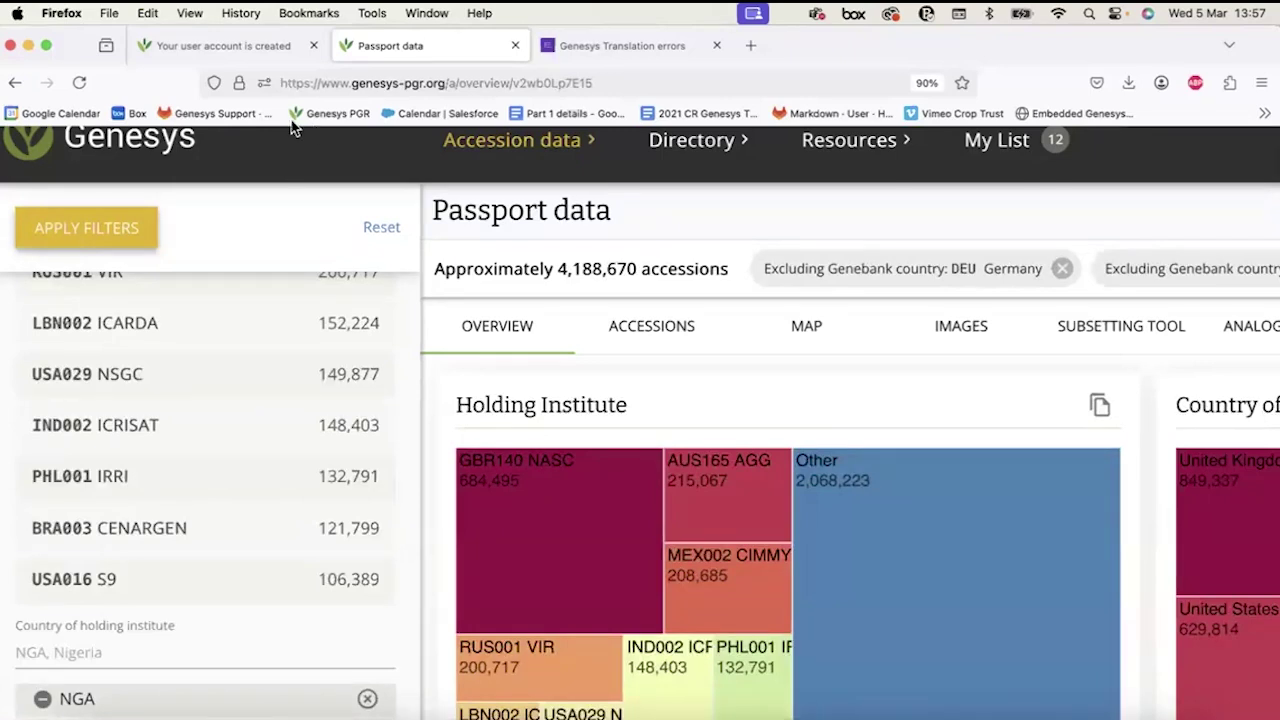
pyautogui.moveTo(558, 266); pyautogui.dragTo(730, 268)
pyautogui.click(730, 268)
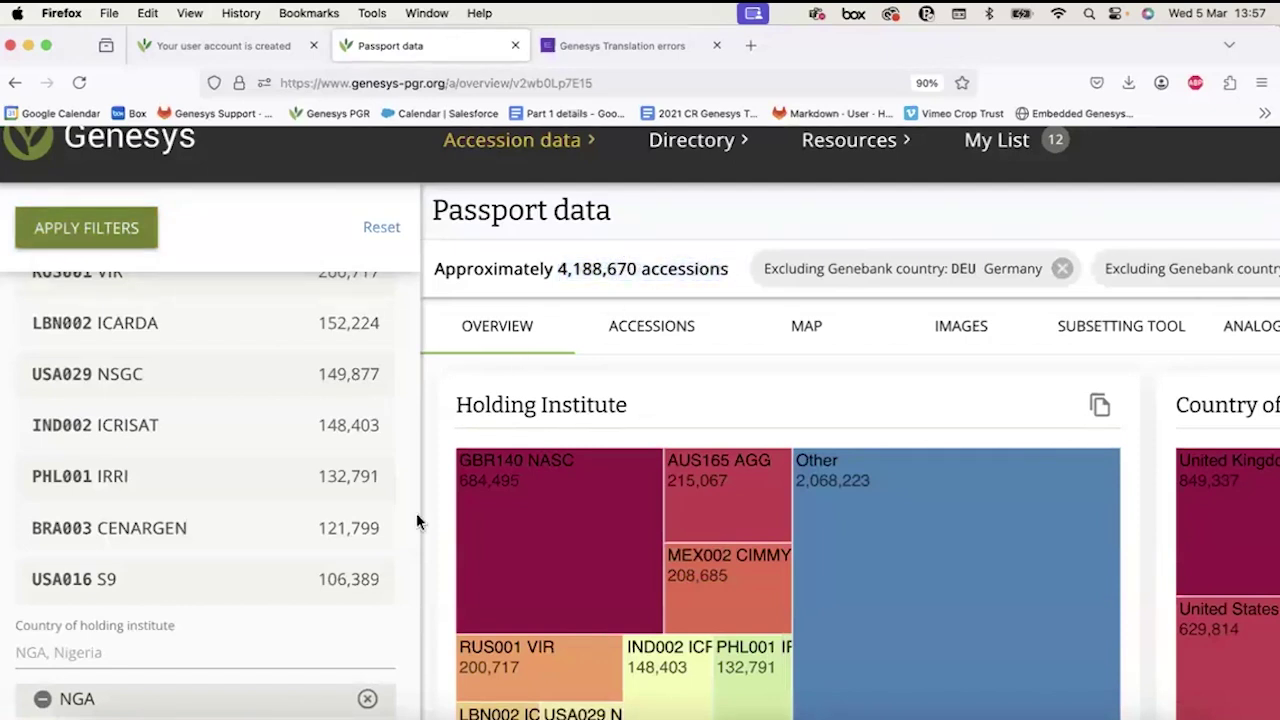
# Expand the Accession Number section and put the cursor in the Accession number field.
pyautogui.scroll(-3, 314, 640)
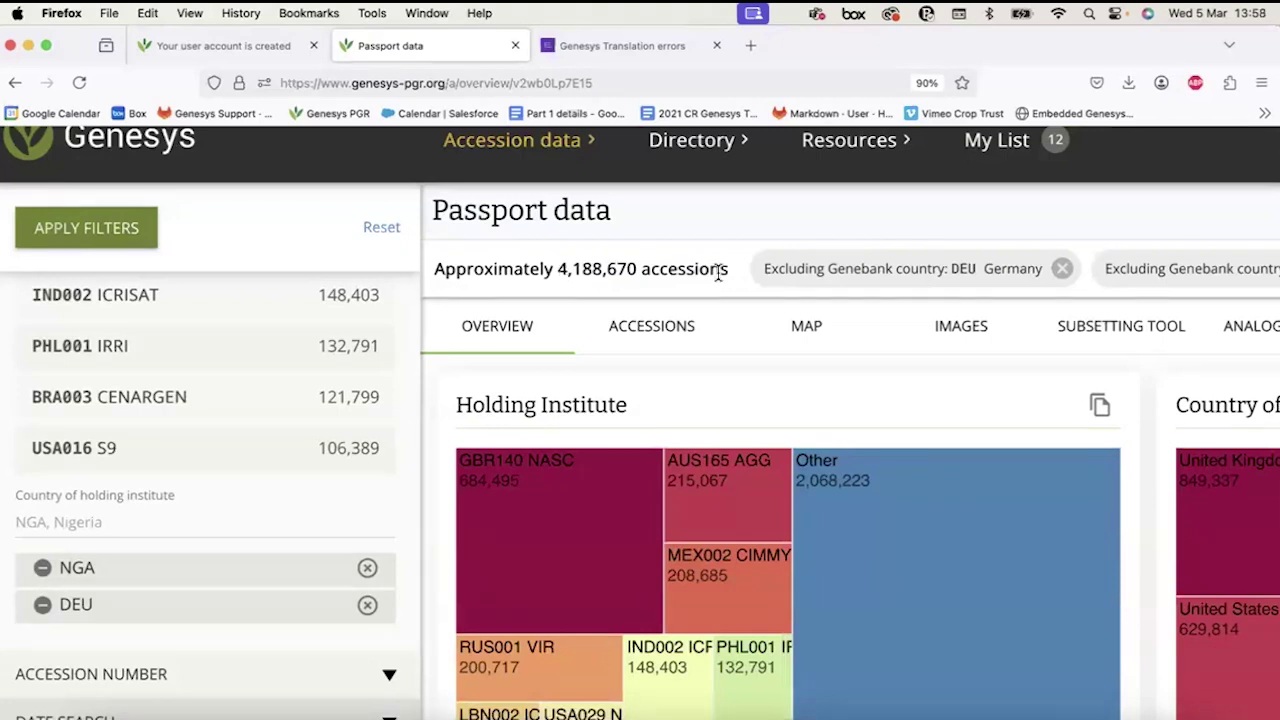
pyautogui.scroll(-4, 237, 617)
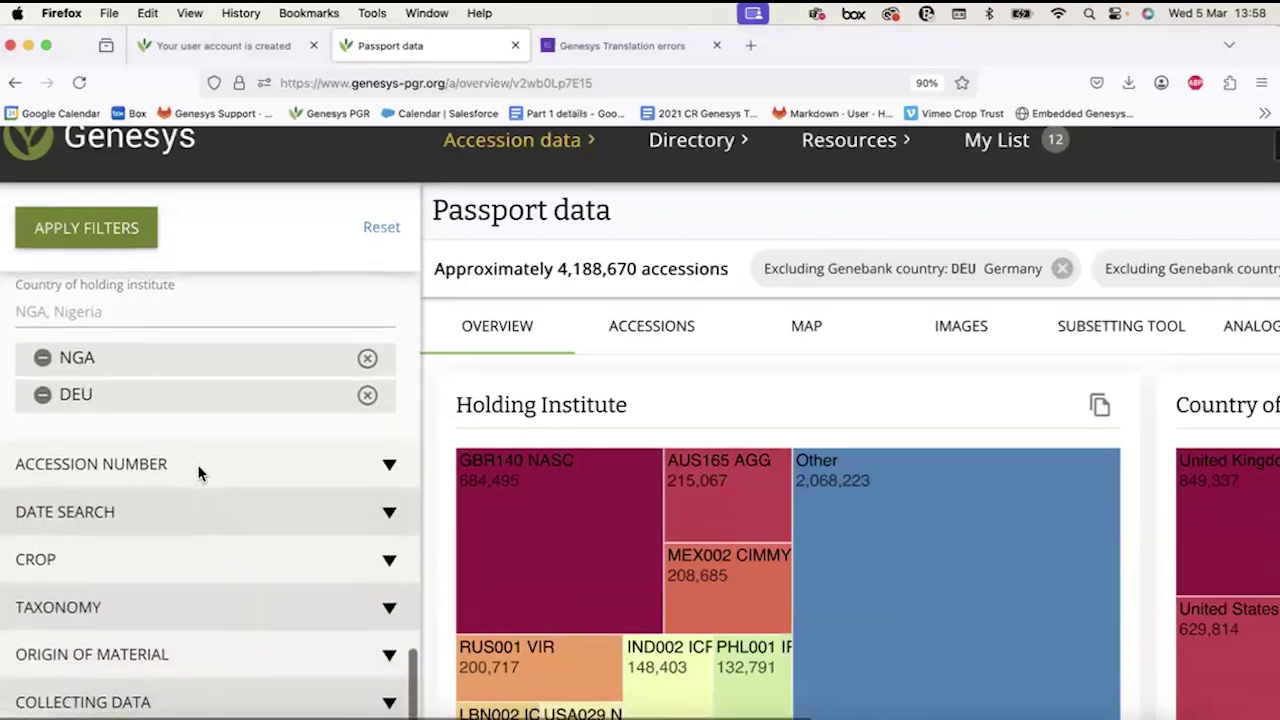
pyautogui.click(191, 468)
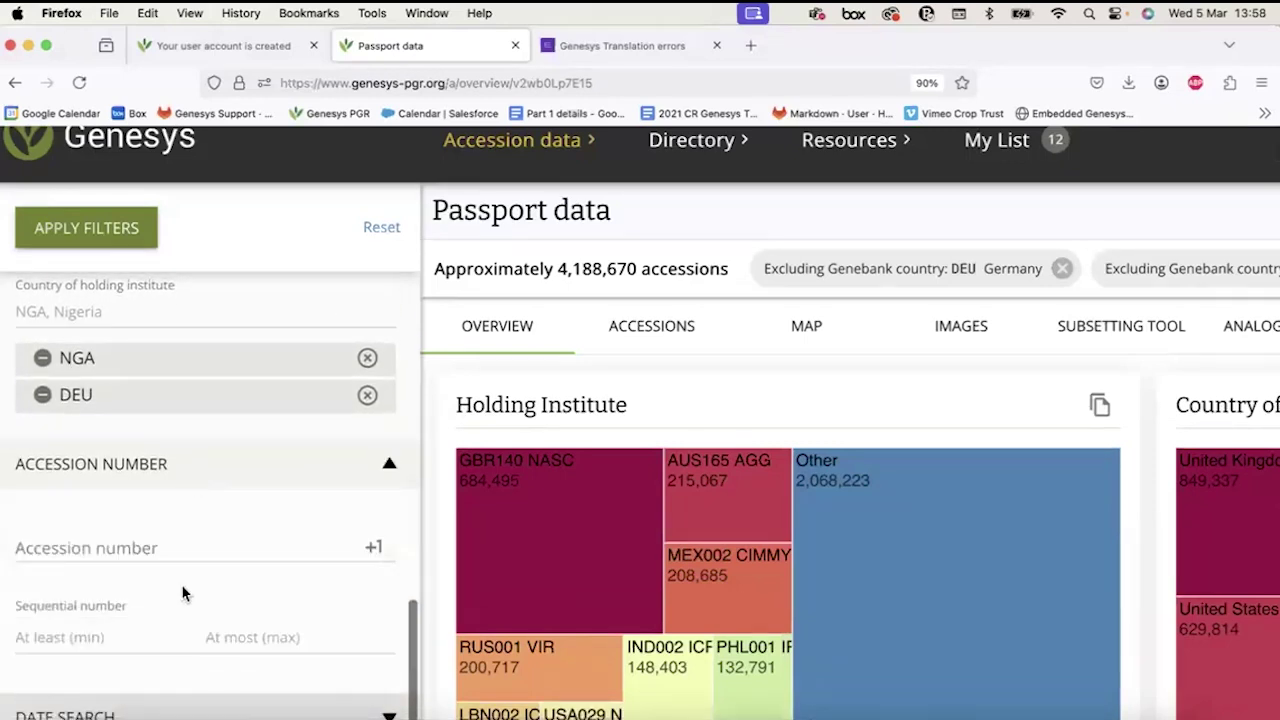
pyautogui.scroll(-2, 183, 591)
pyautogui.scroll(-1, 183, 593)
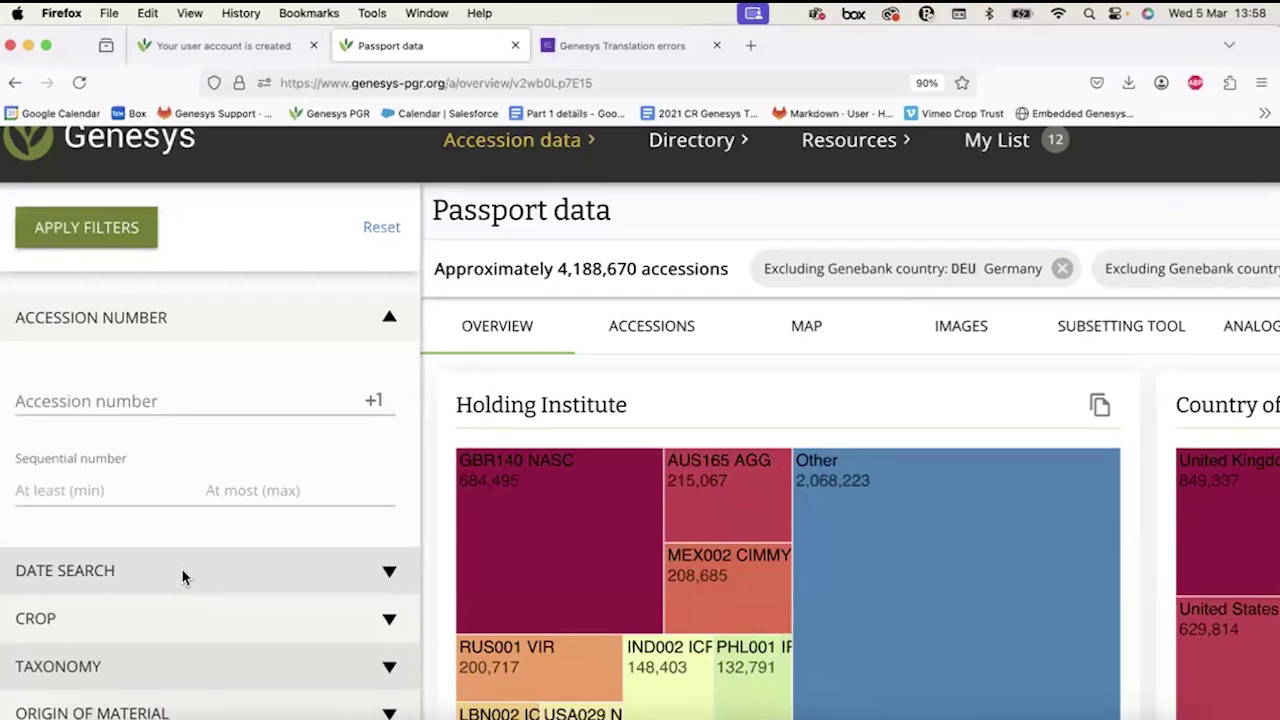
pyautogui.click(104, 404)
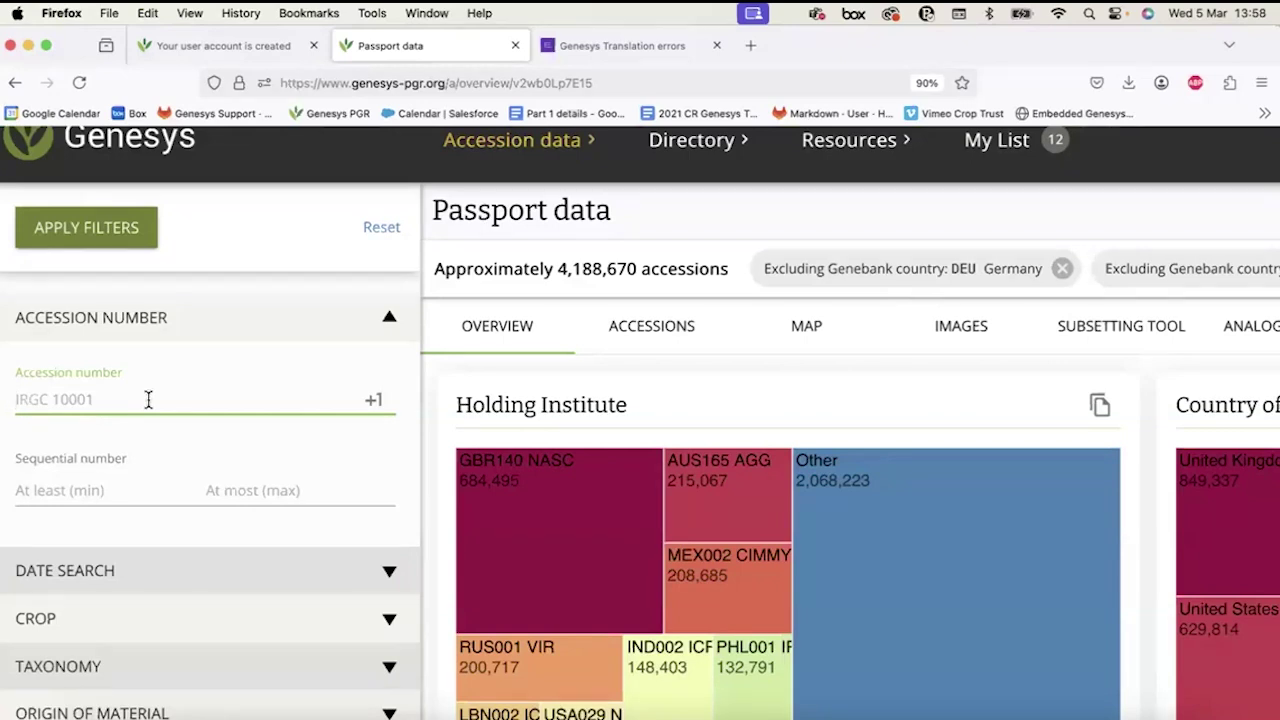
pyautogui.press('super+Tab')
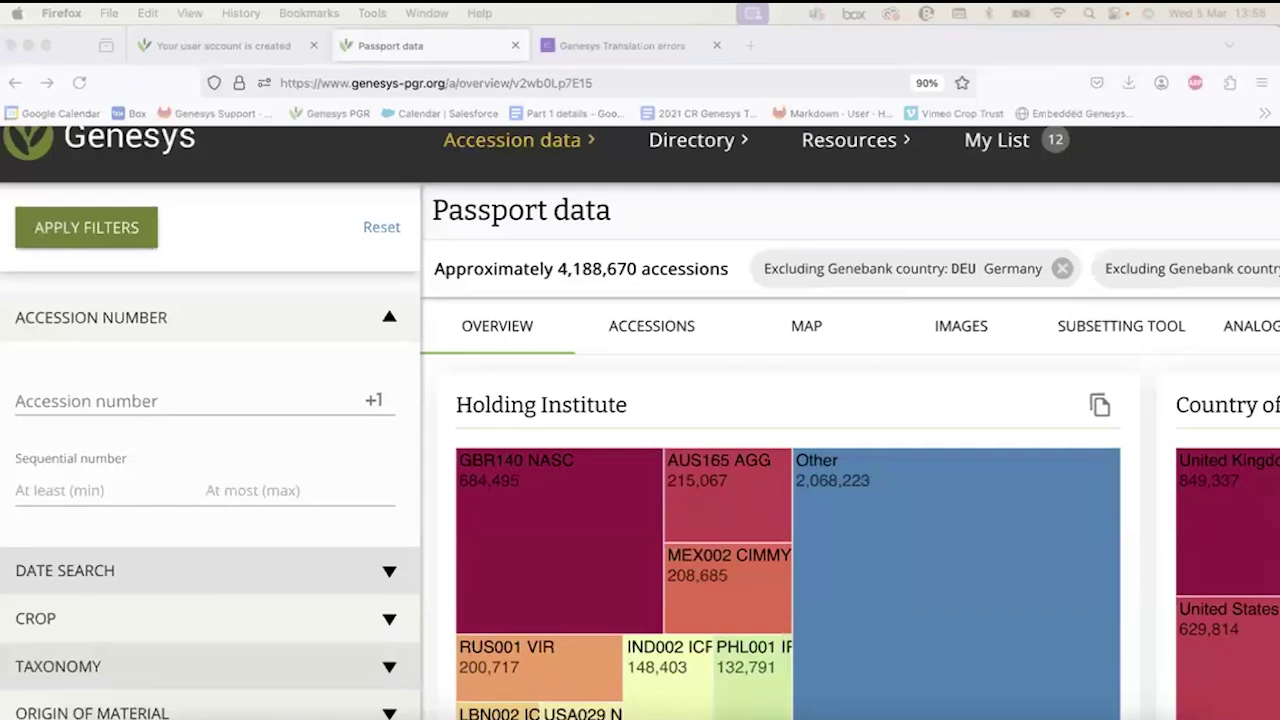
# Filter by accession number IRGC 3209 and list the single match, PHL001's KALIAK.
pyautogui.click(116, 403)
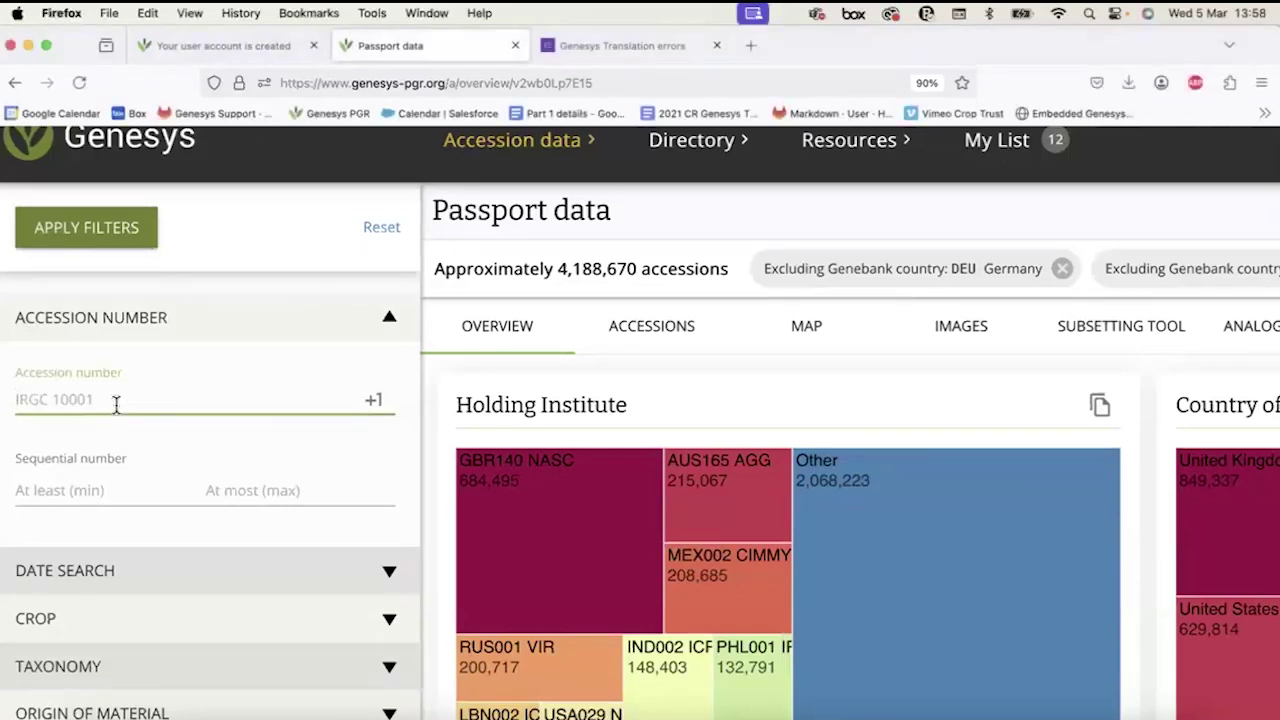
pyautogui.write('IRGC 3209')
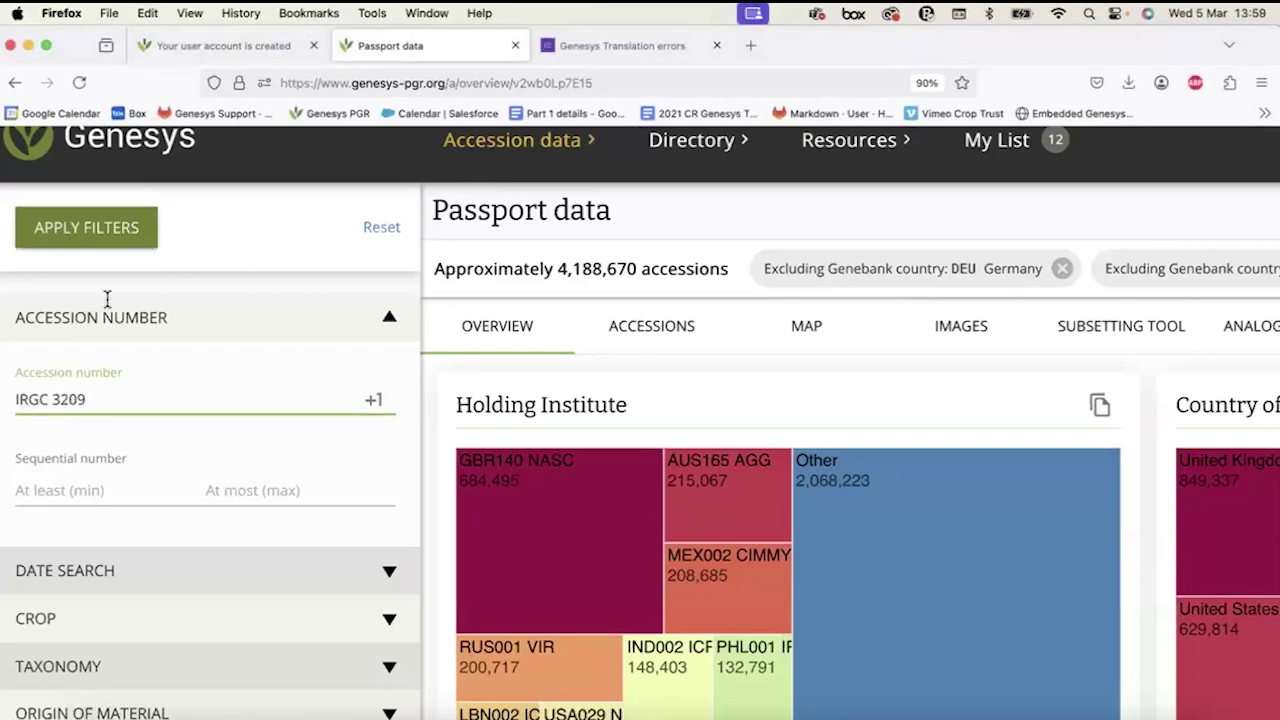
pyautogui.click(88, 232)
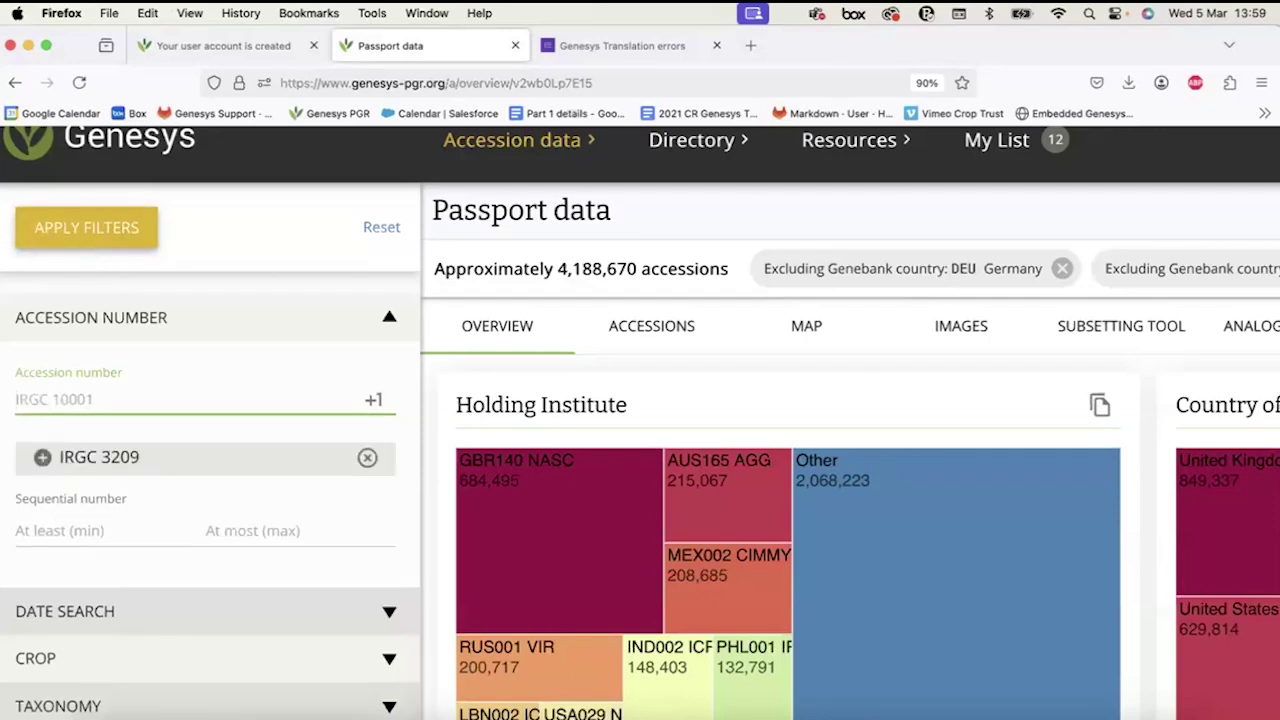
pyautogui.click(70, 235)
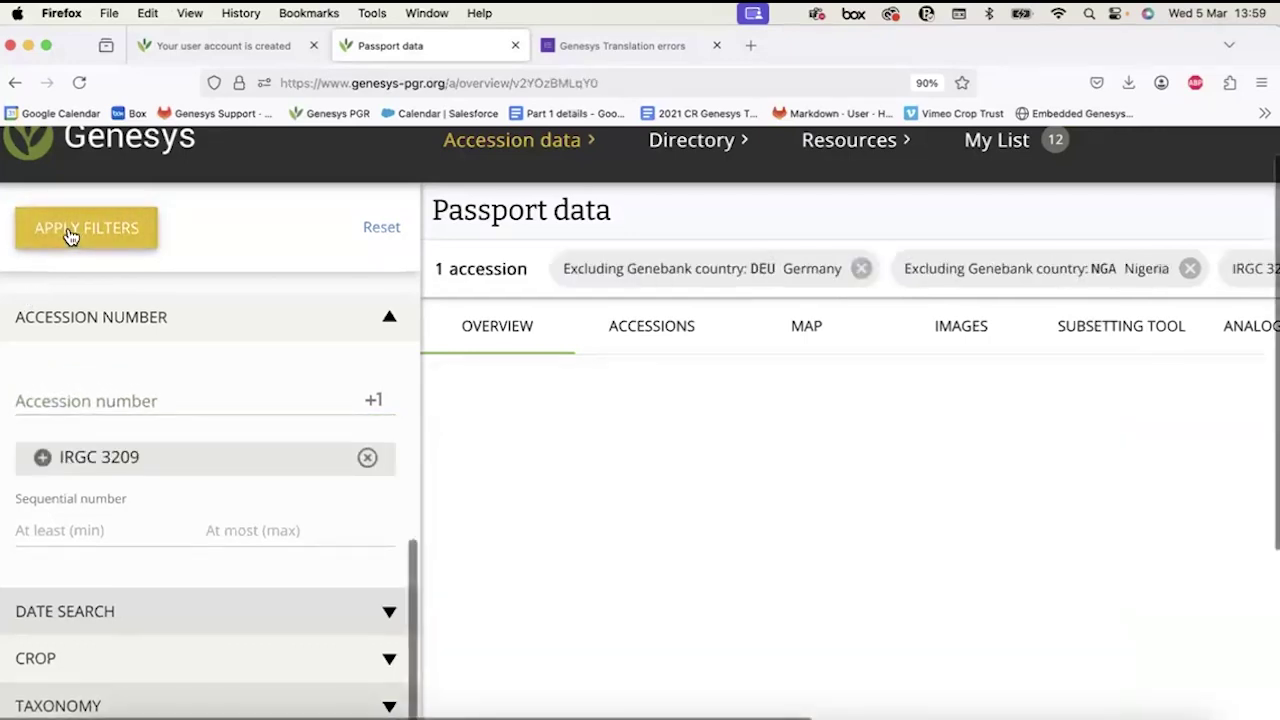
pyautogui.click(648, 326)
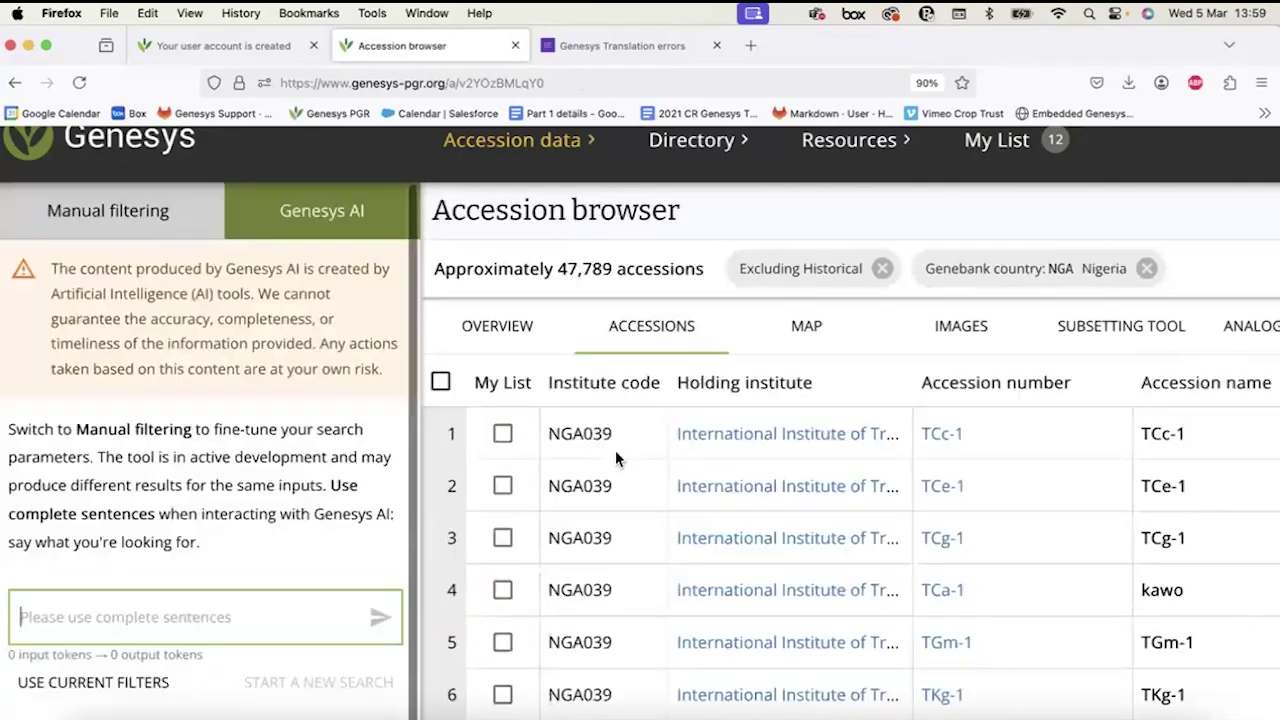
pyautogui.hscroll(3, 815, 465)
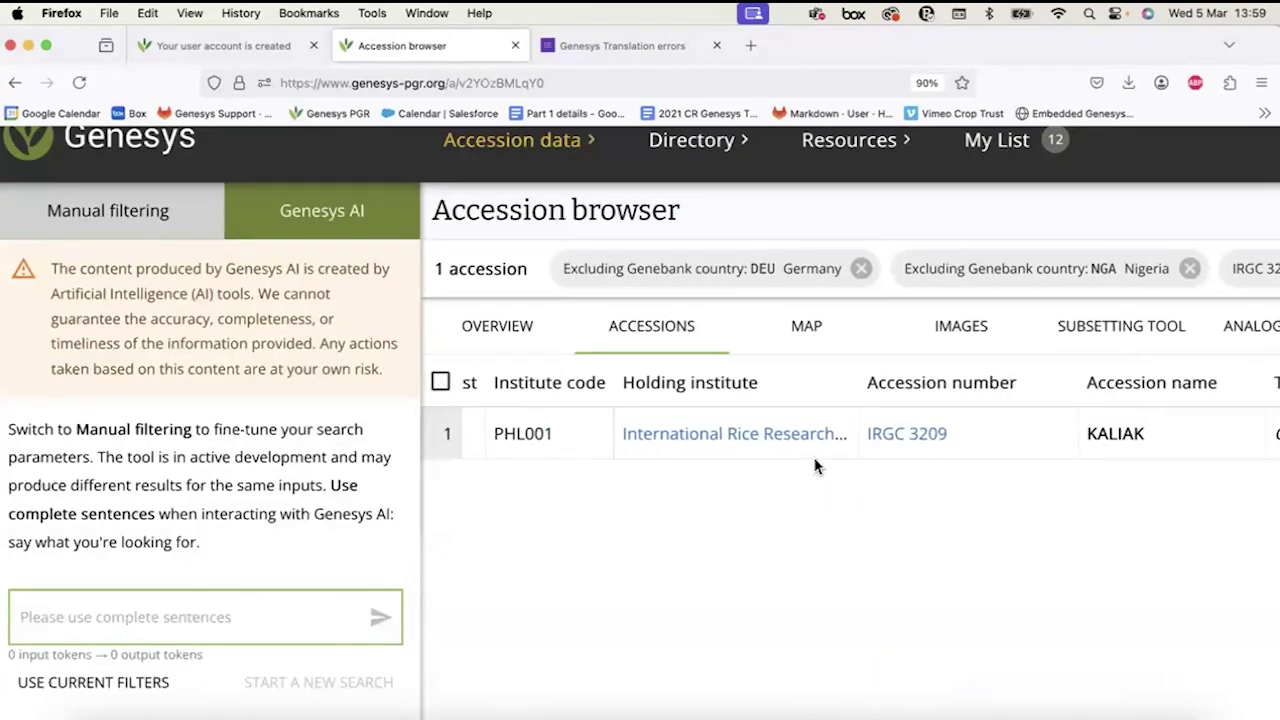
# Switch to Manual filtering and expand the ACCESSION NUMBER section showing the IRGC 3209 entry.
pyautogui.click(126, 210)
pyautogui.hscroll(4, 910, 475)
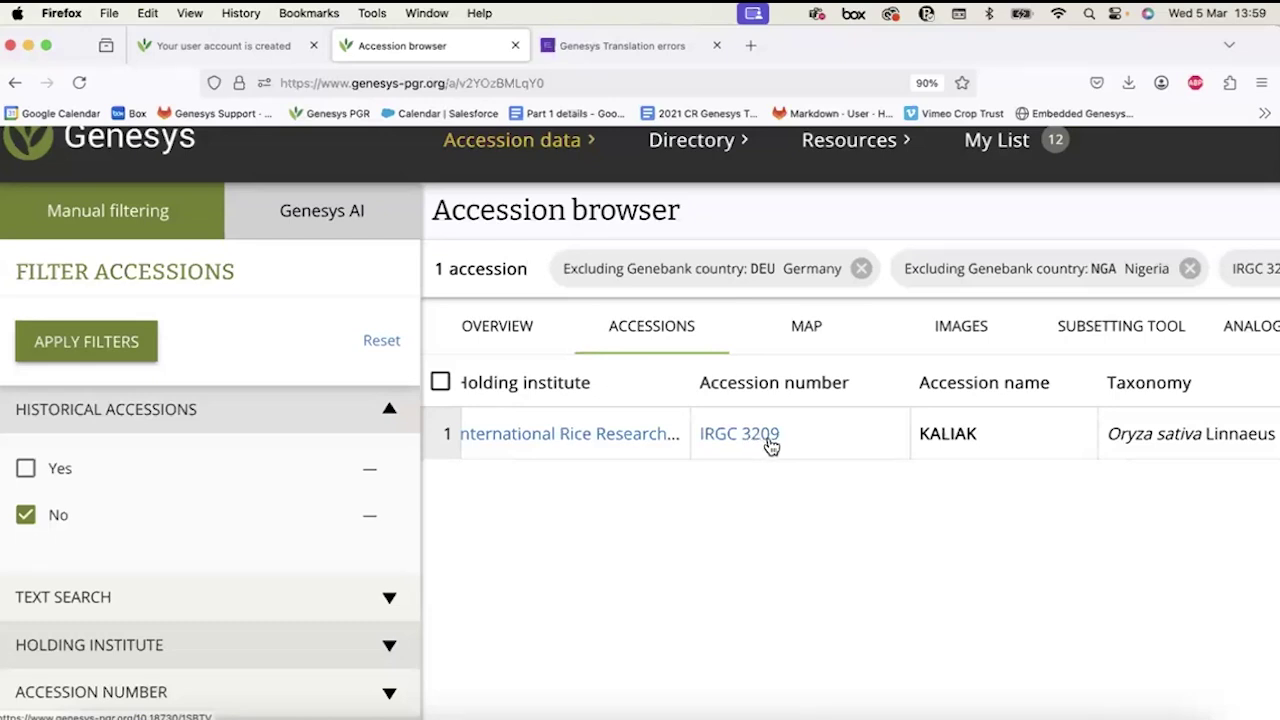
pyautogui.scroll(-4, 197, 507)
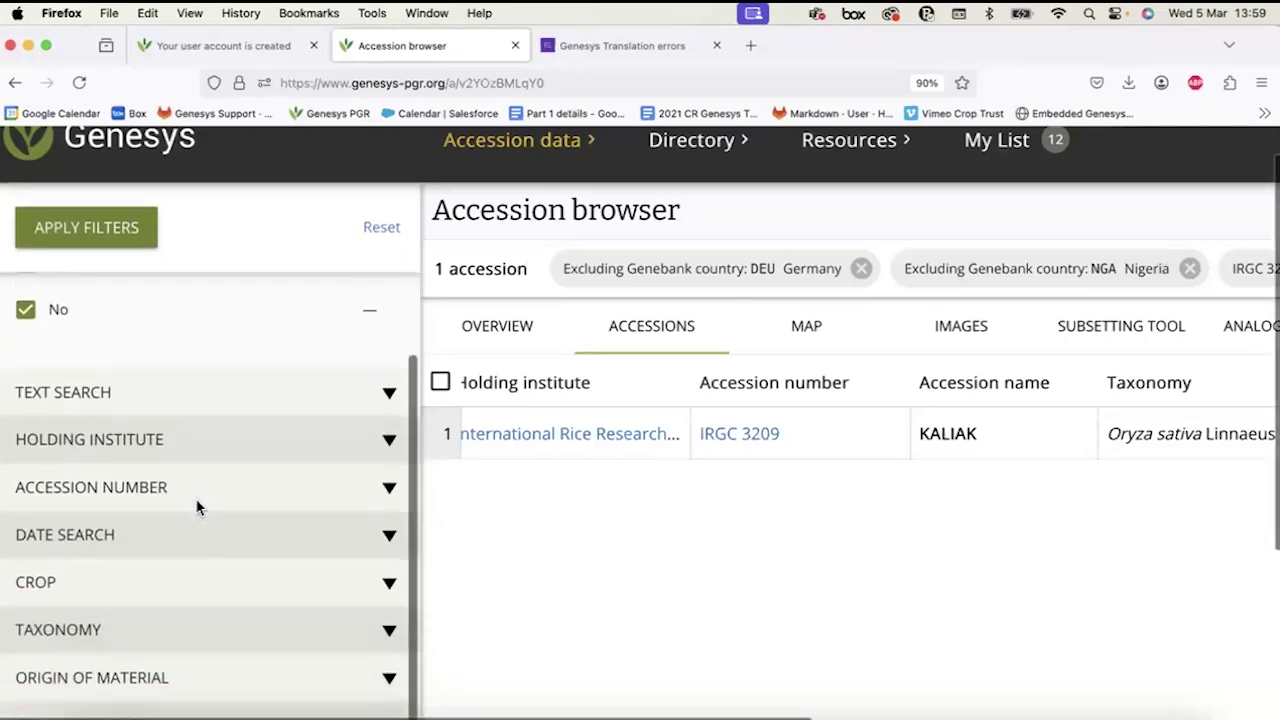
pyautogui.click(154, 467)
pyautogui.scroll(-2, 155, 475)
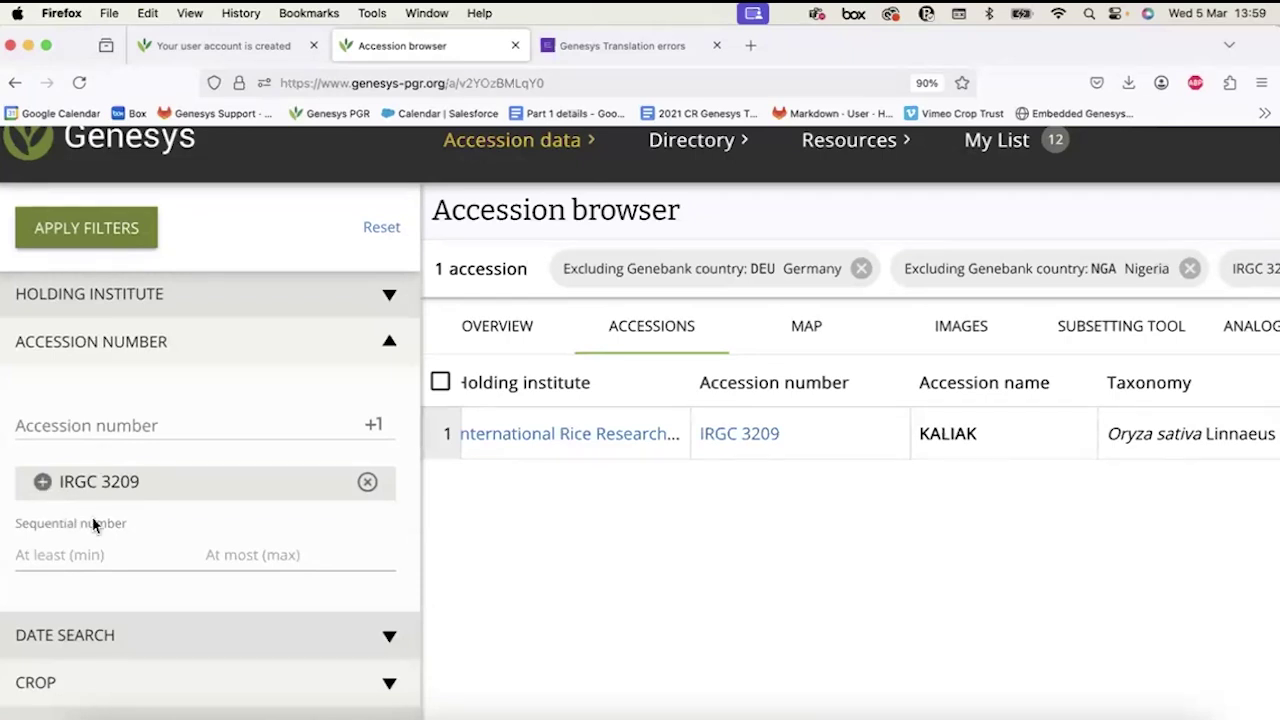
# Remove the IRGC 3209 accession filter and enter a sequential number range of 200 to 1000.
pyautogui.scroll(-2, 95, 525)
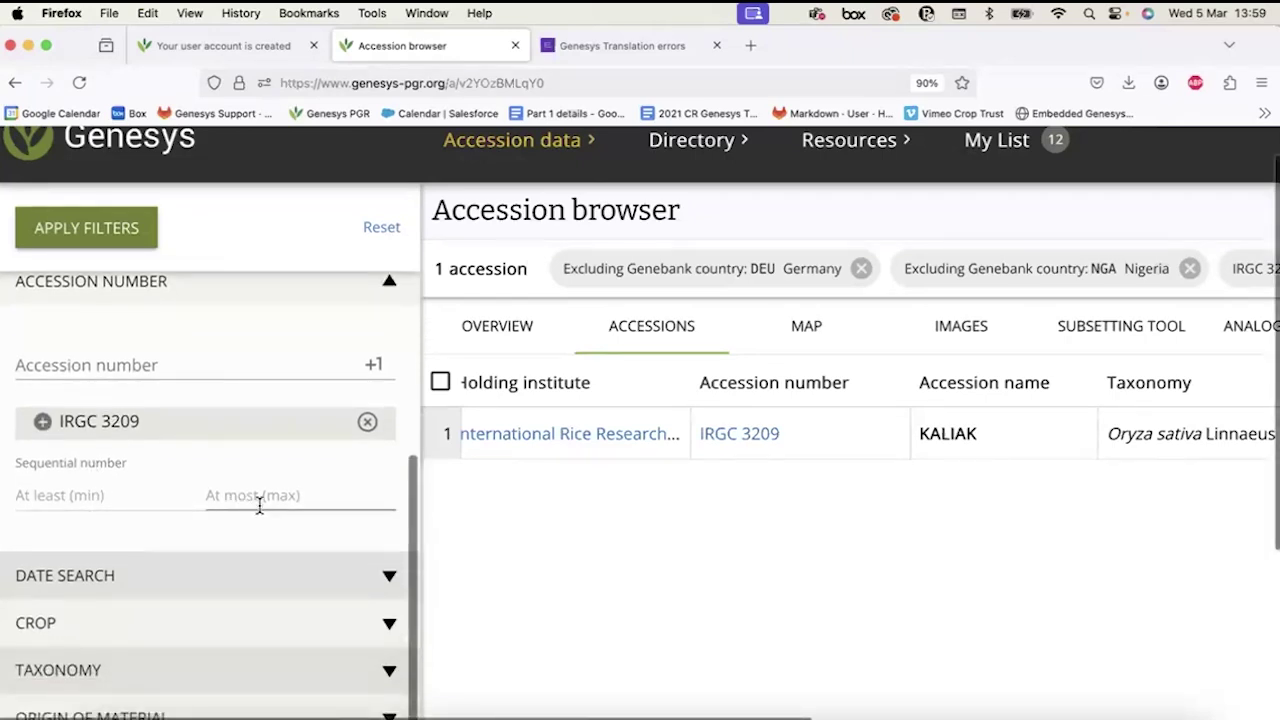
pyautogui.click(367, 425)
pyautogui.click(71, 454)
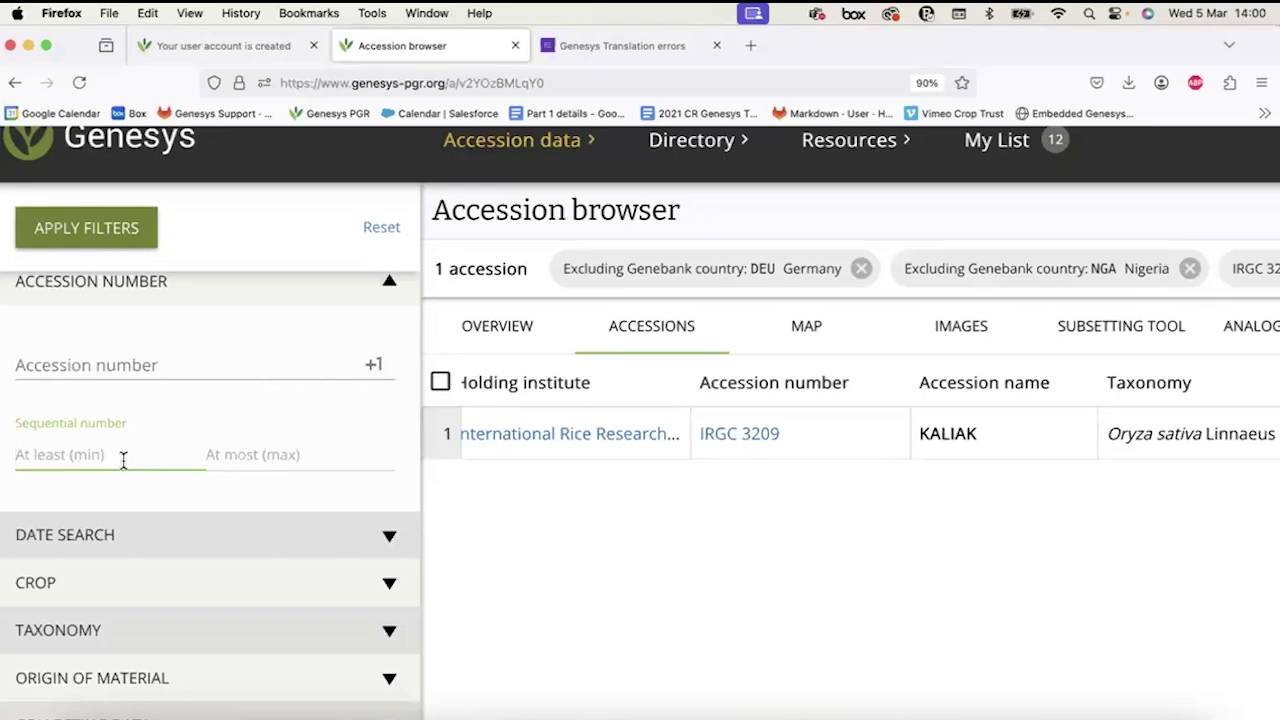
pyautogui.write('200')
pyautogui.click(290, 455)
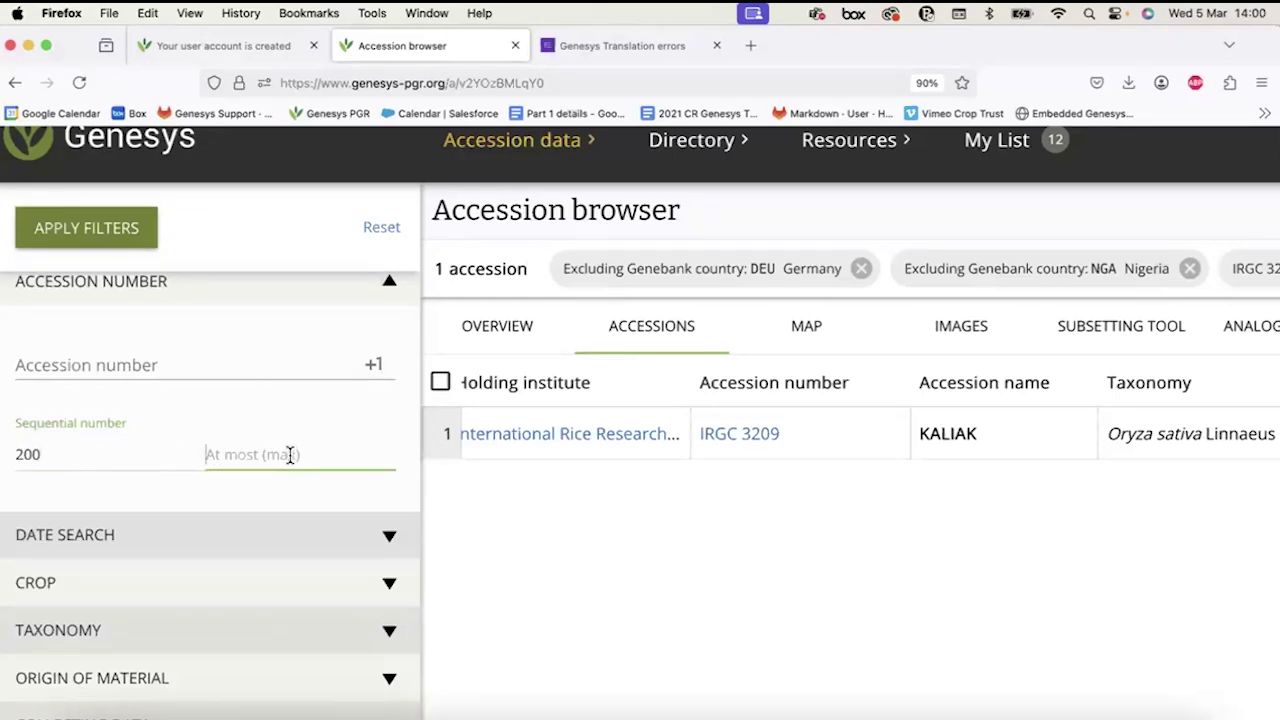
pyautogui.write('1000')
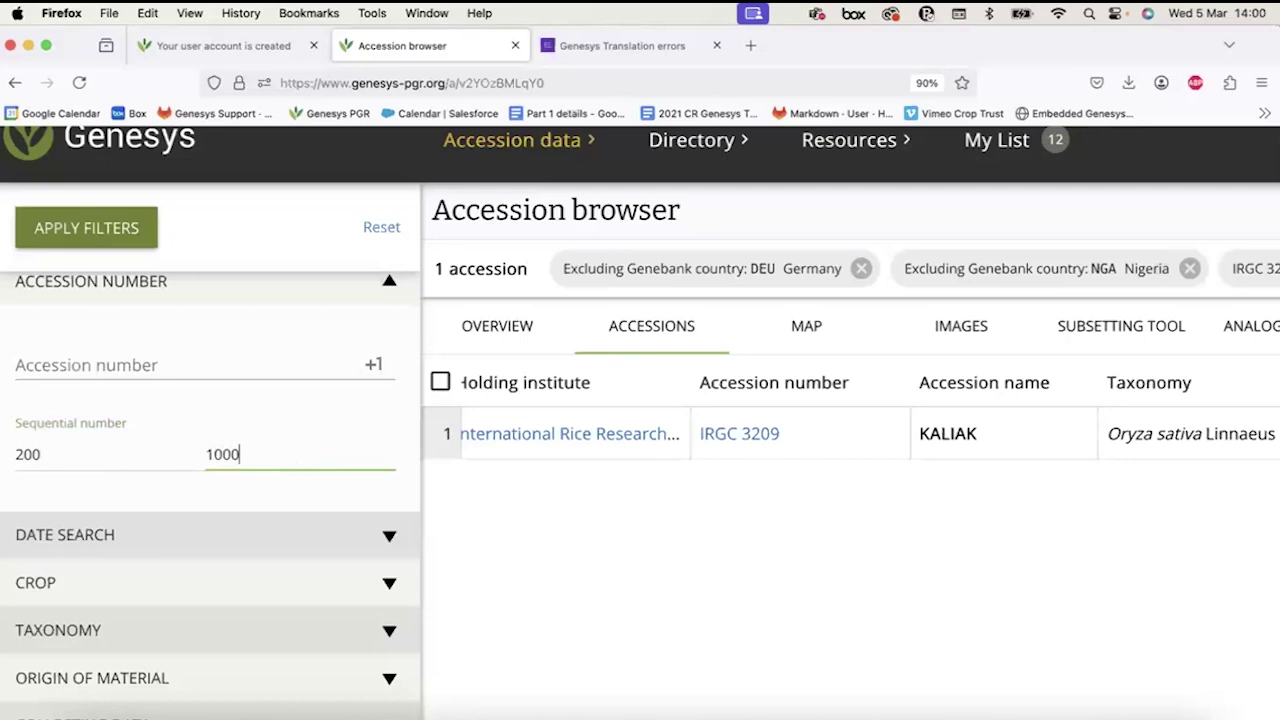
pyautogui.click(109, 227)
# Apply the sequential number filter and browse the roughly 3,939,156 resulting accessions.
pyautogui.click(96, 228)
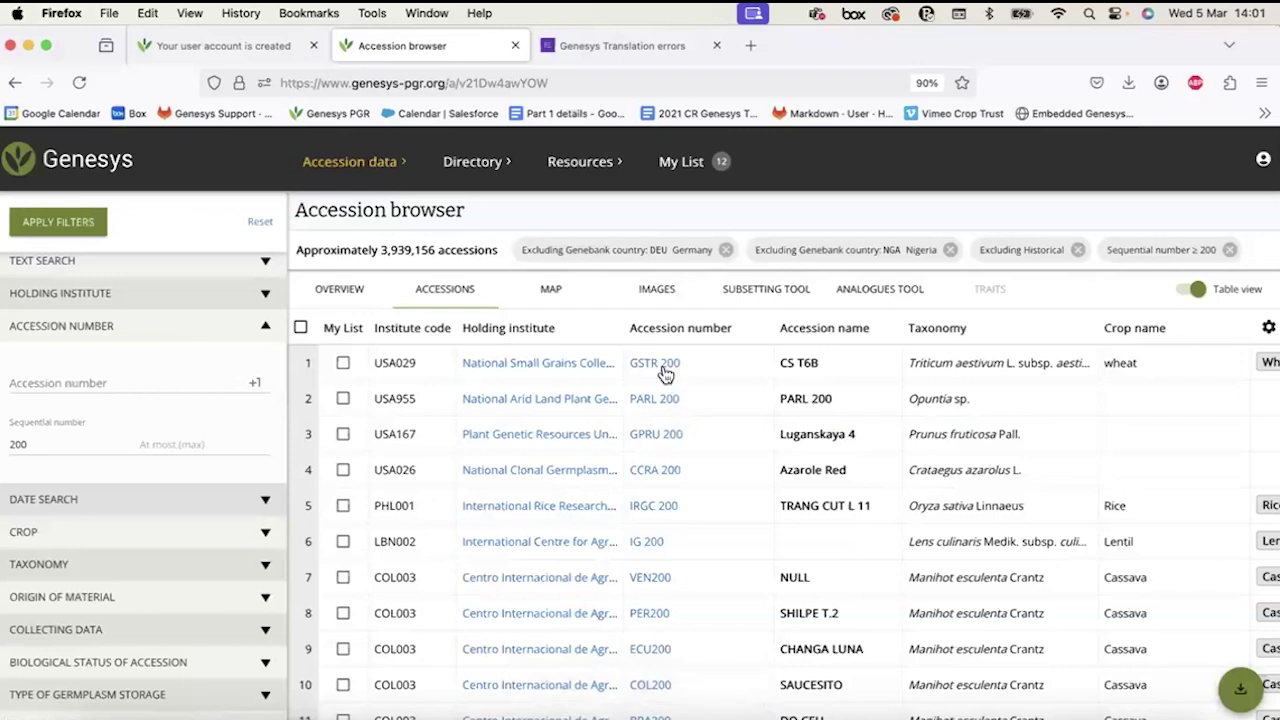
pyautogui.moveTo(381, 245); pyautogui.dragTo(436, 250)
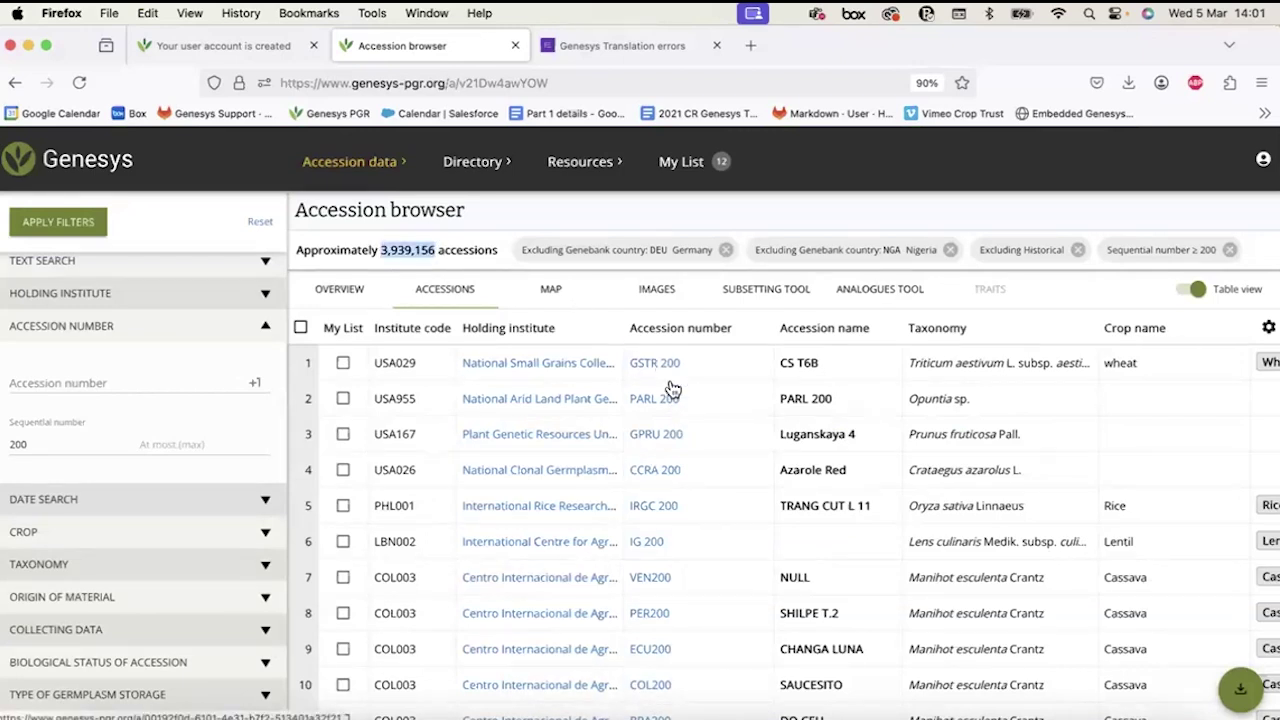
pyautogui.scroll(-1, 668, 580)
pyautogui.scroll(-10, 668, 586)
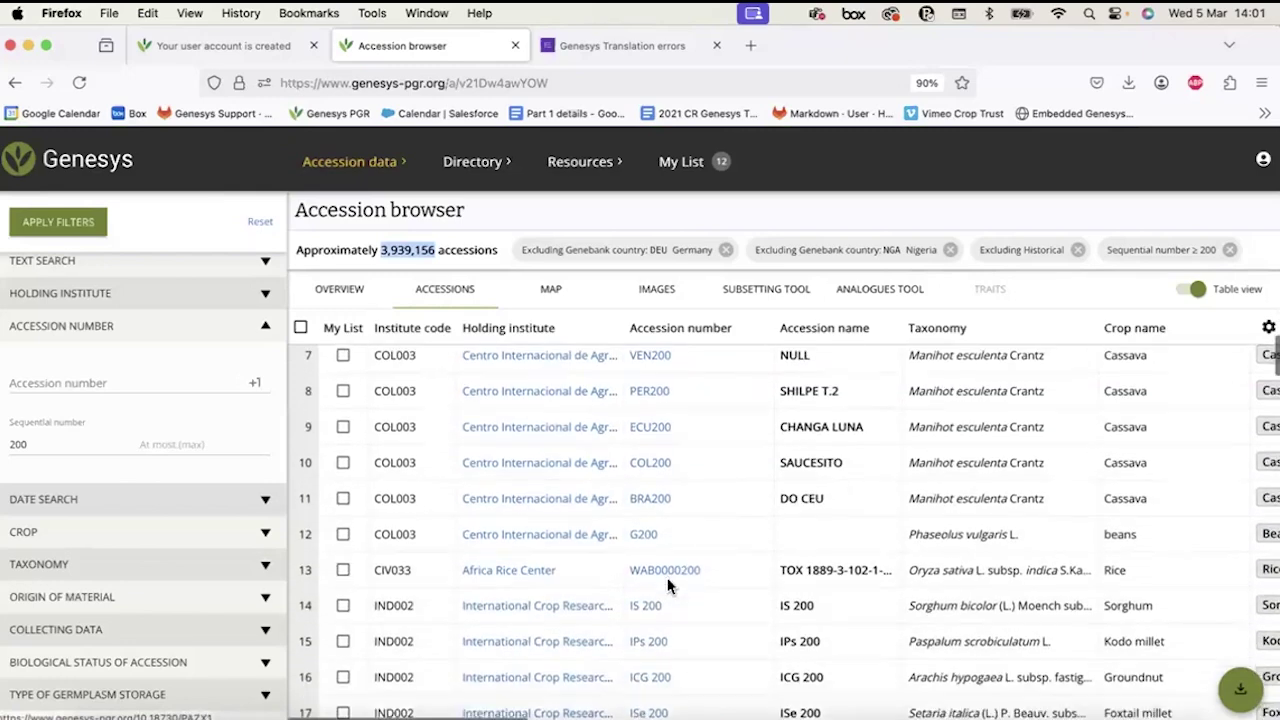
pyautogui.scroll(-7, 663, 579)
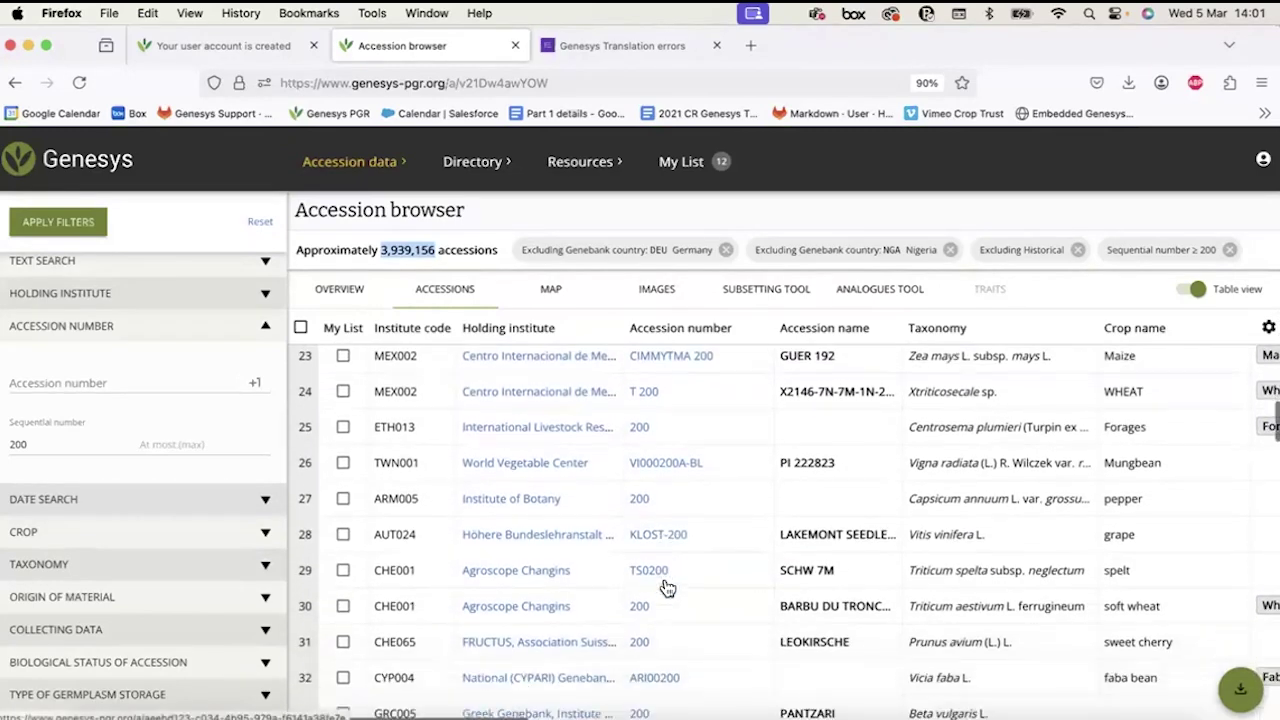
pyautogui.scroll(-4, 663, 579)
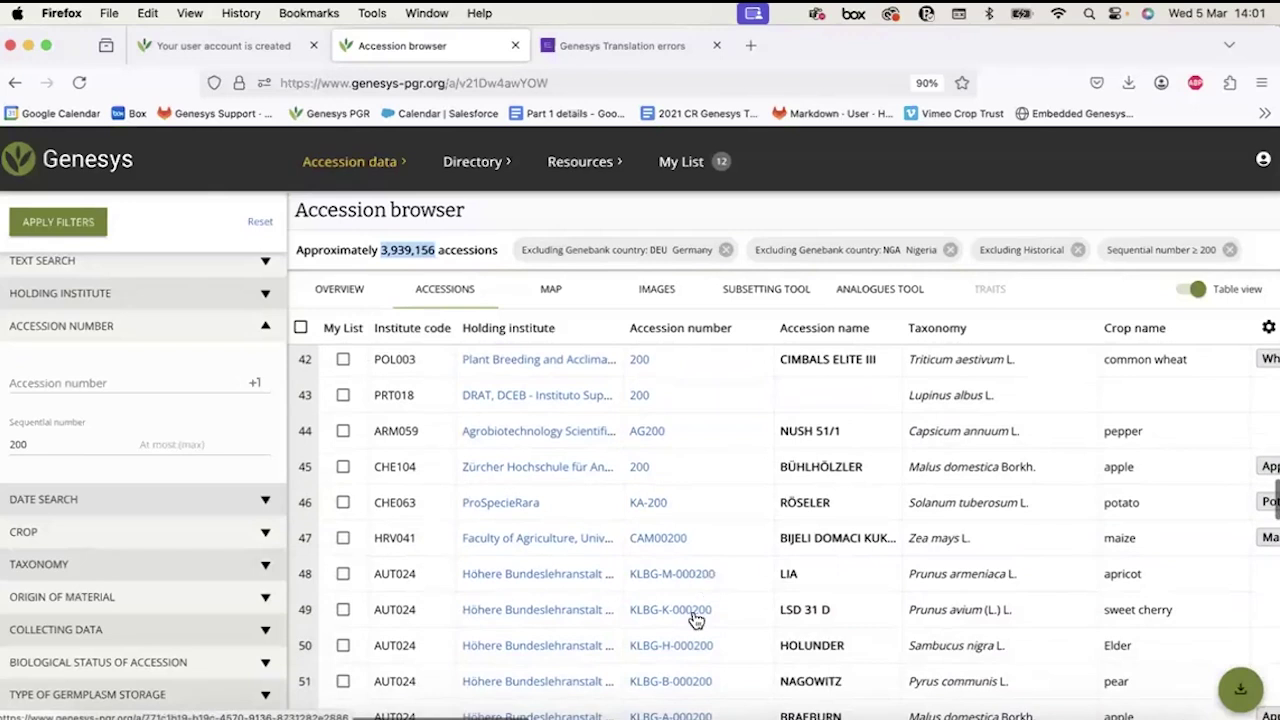
pyautogui.scroll(-2, 690, 617)
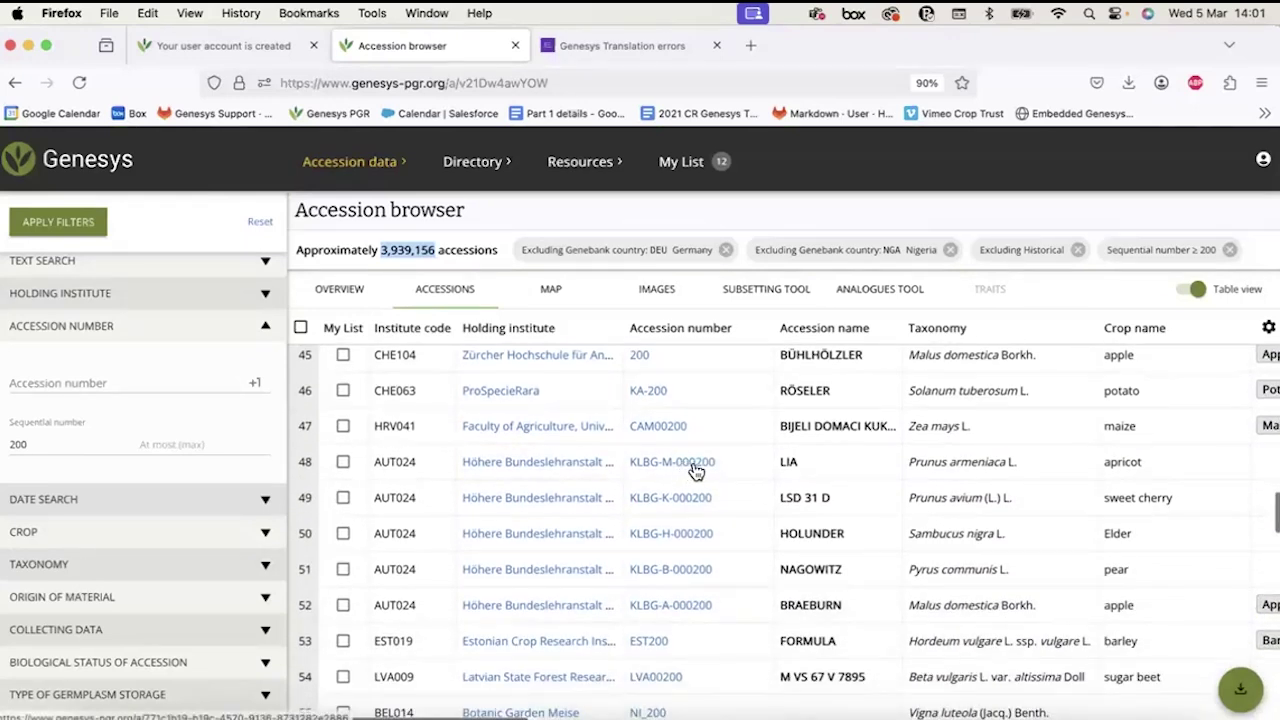
pyautogui.scroll(-4, 708, 533)
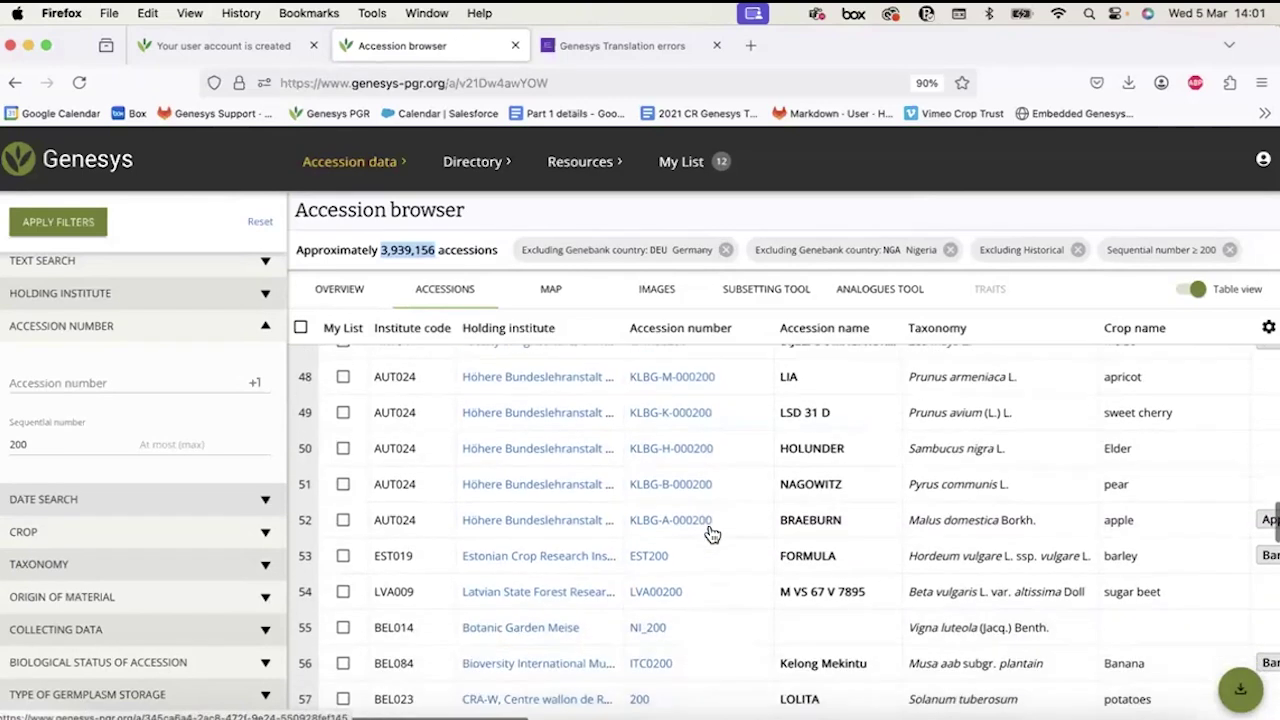
pyautogui.scroll(-1, 708, 535)
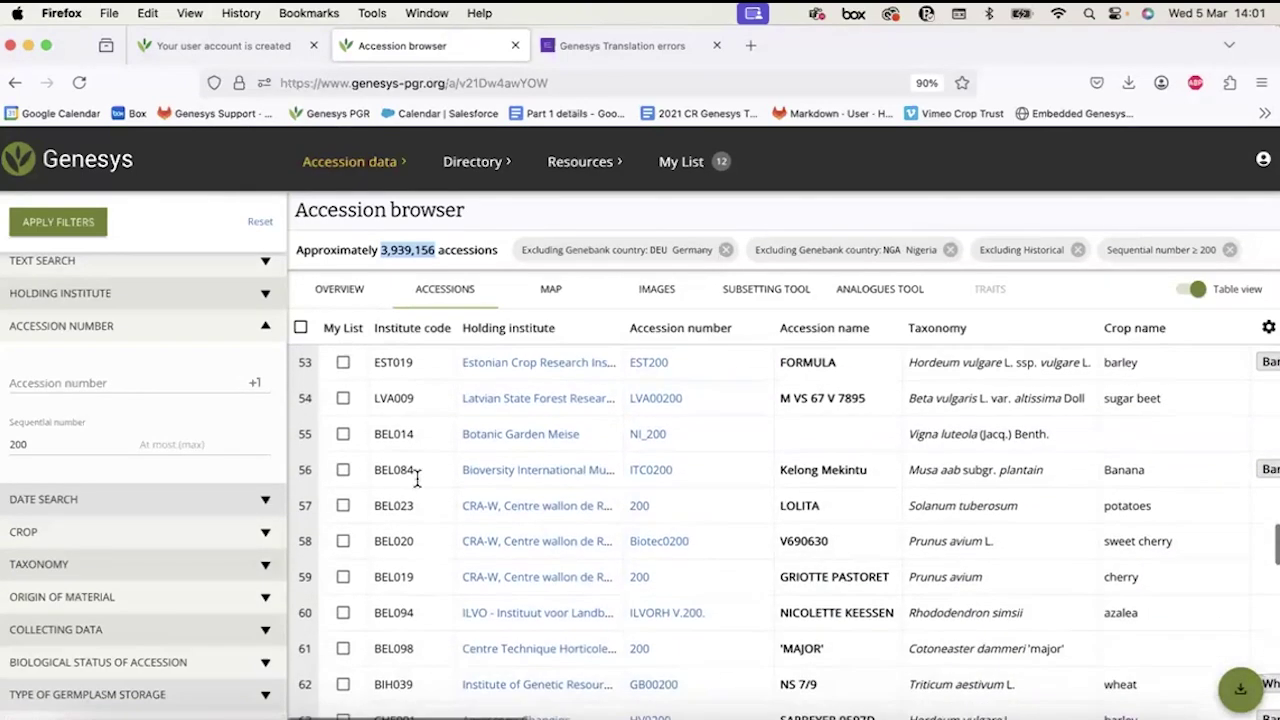
# Collapse the accession number section and remove the Sequential number ≥ 200 filter.
pyautogui.click(92, 330)
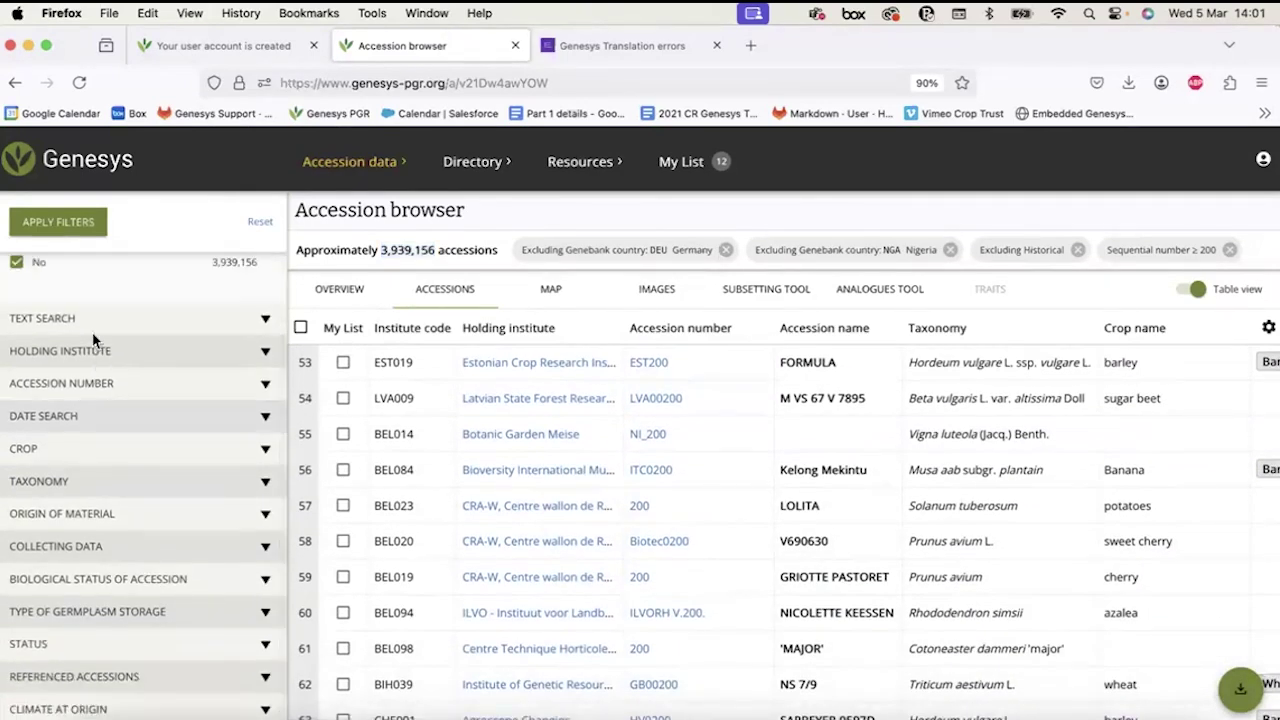
pyautogui.click(1230, 251)
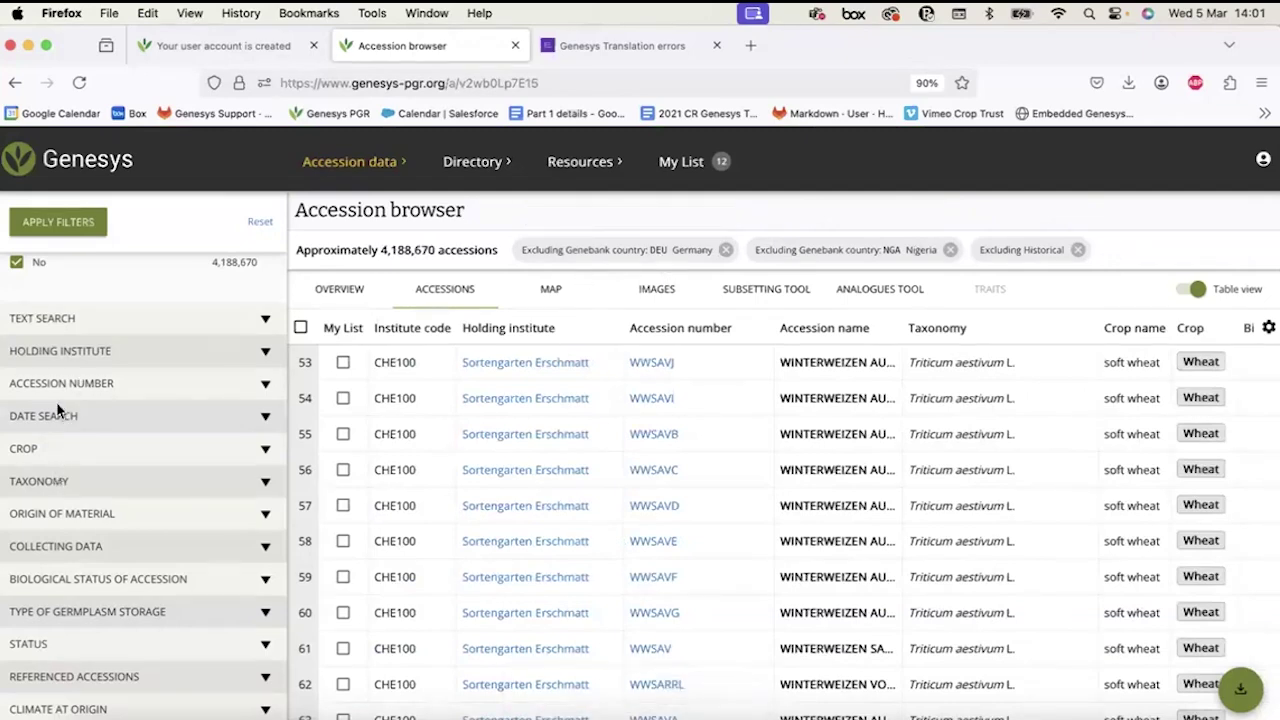
pyautogui.scroll(5, 57, 410)
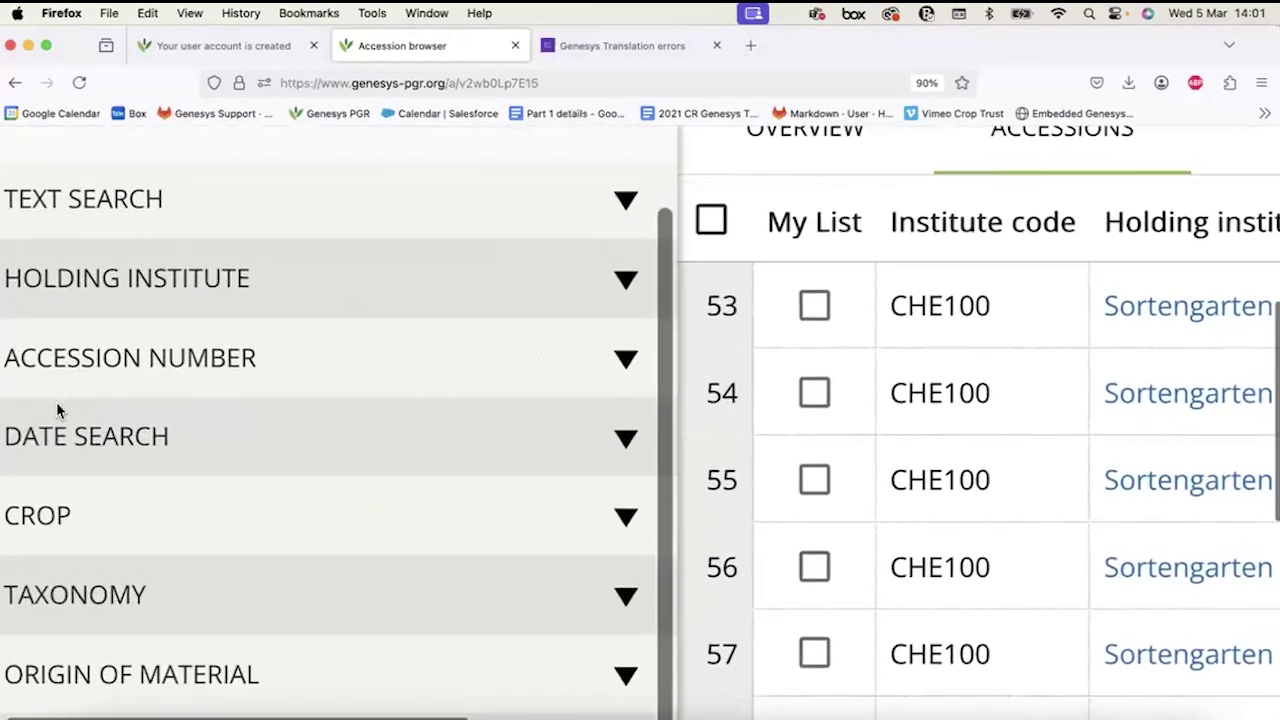
pyautogui.scroll(2, 56, 402)
# Expand DATE SEARCH and select the earliest Created on date field.
pyautogui.click(150, 536)
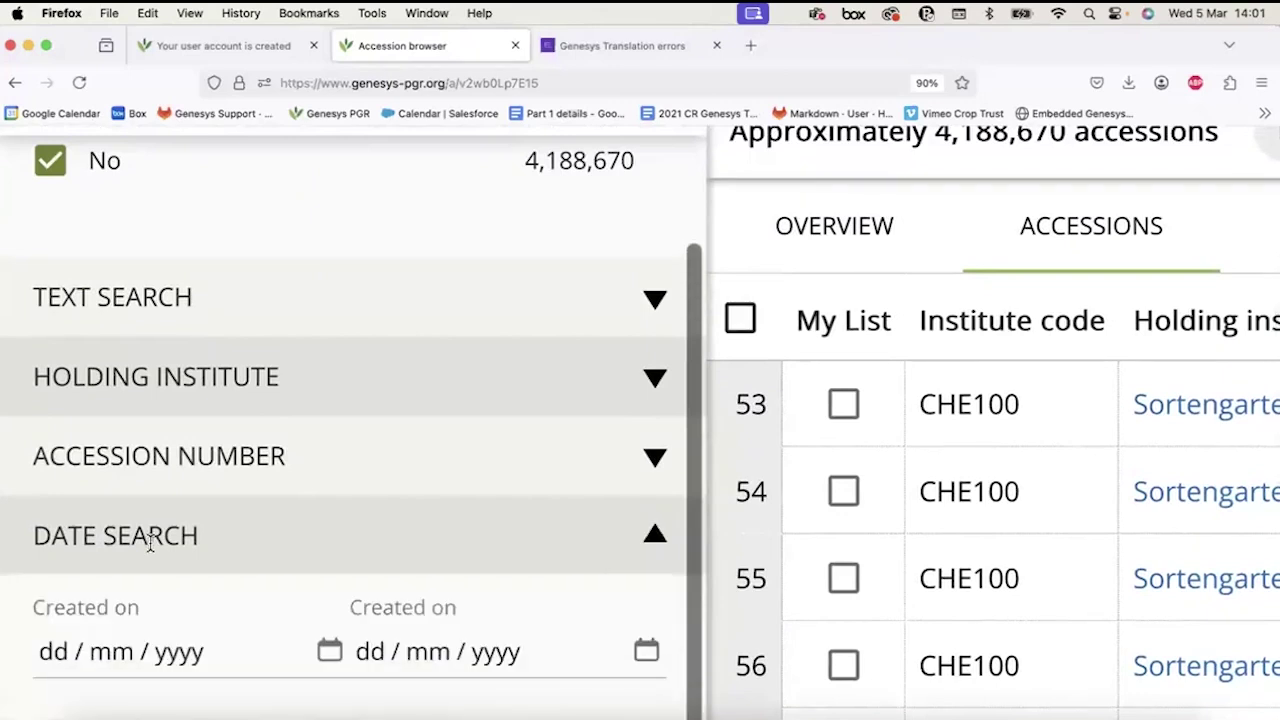
pyautogui.scroll(-3, 150, 543)
pyautogui.scroll(-3, 150, 543)
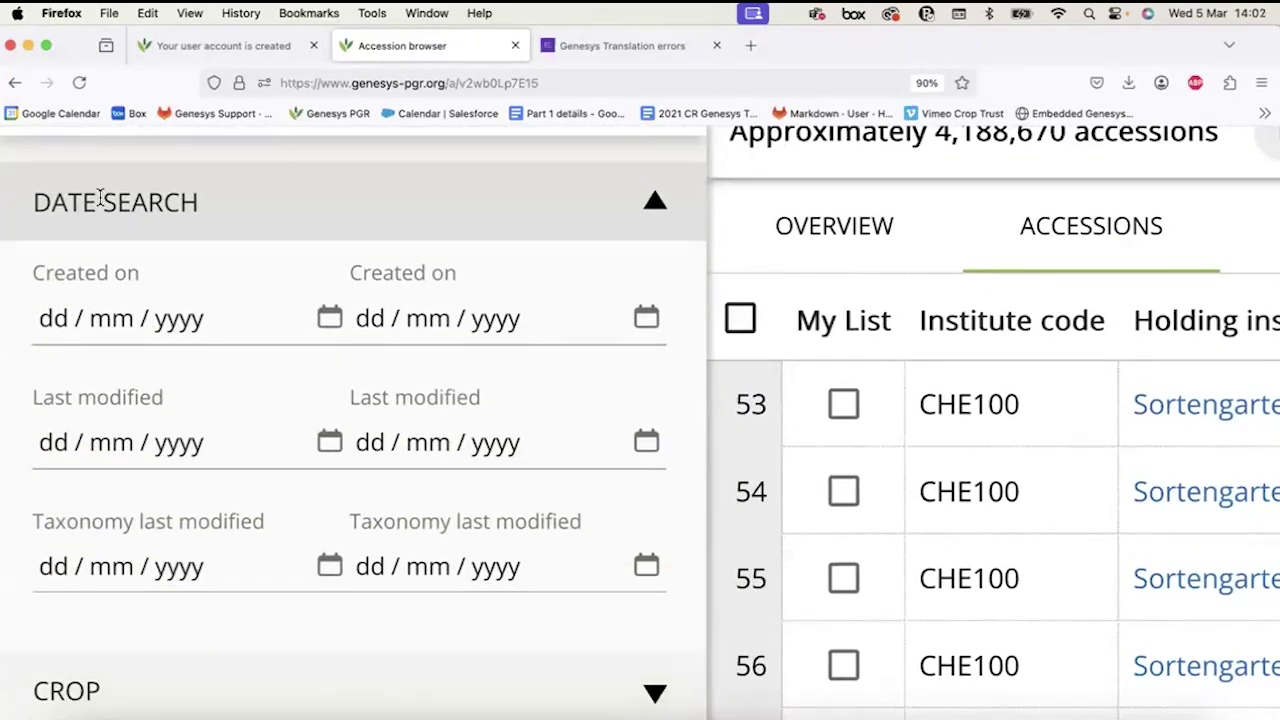
pyautogui.click(68, 320)
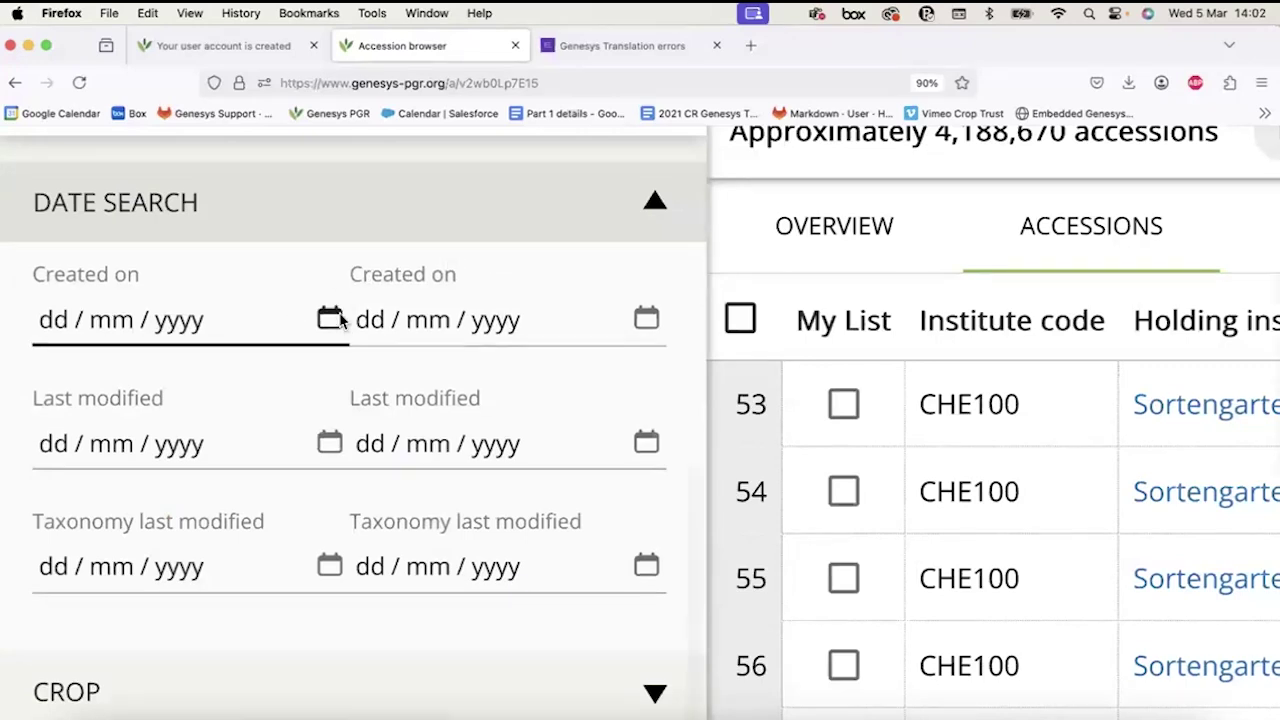
pyautogui.scroll(3, 339, 320)
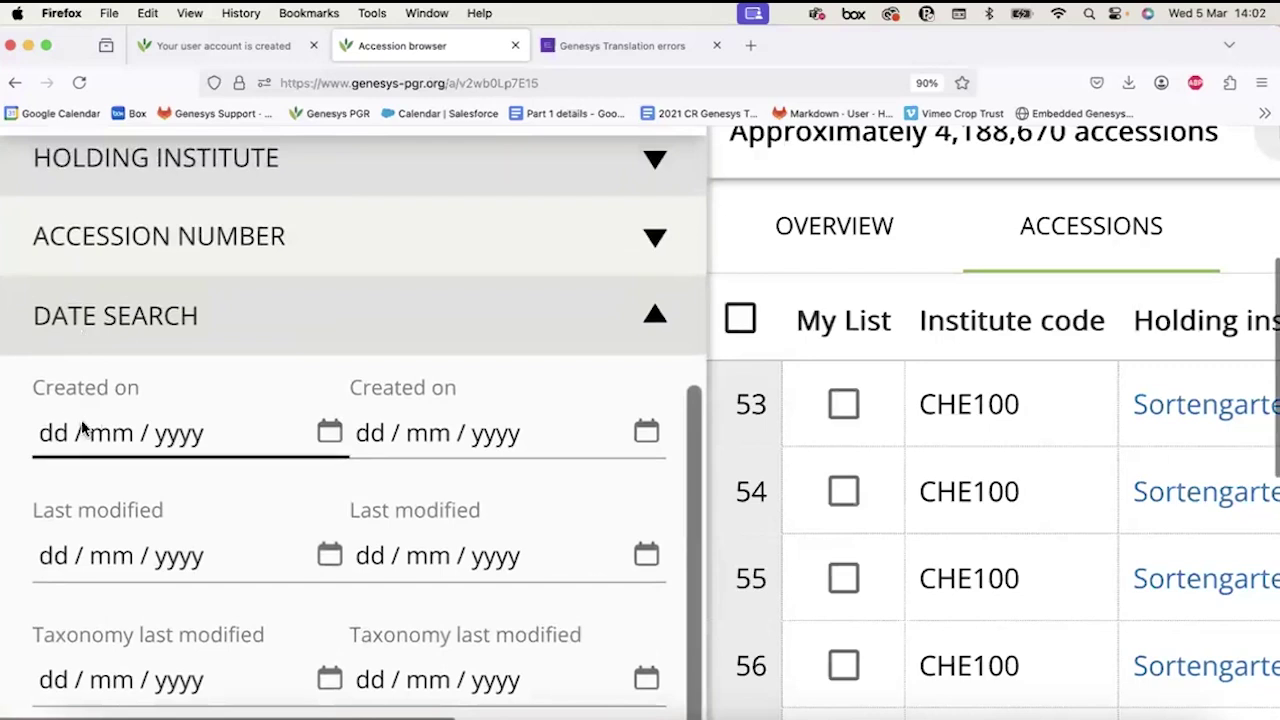
pyautogui.click(297, 250)
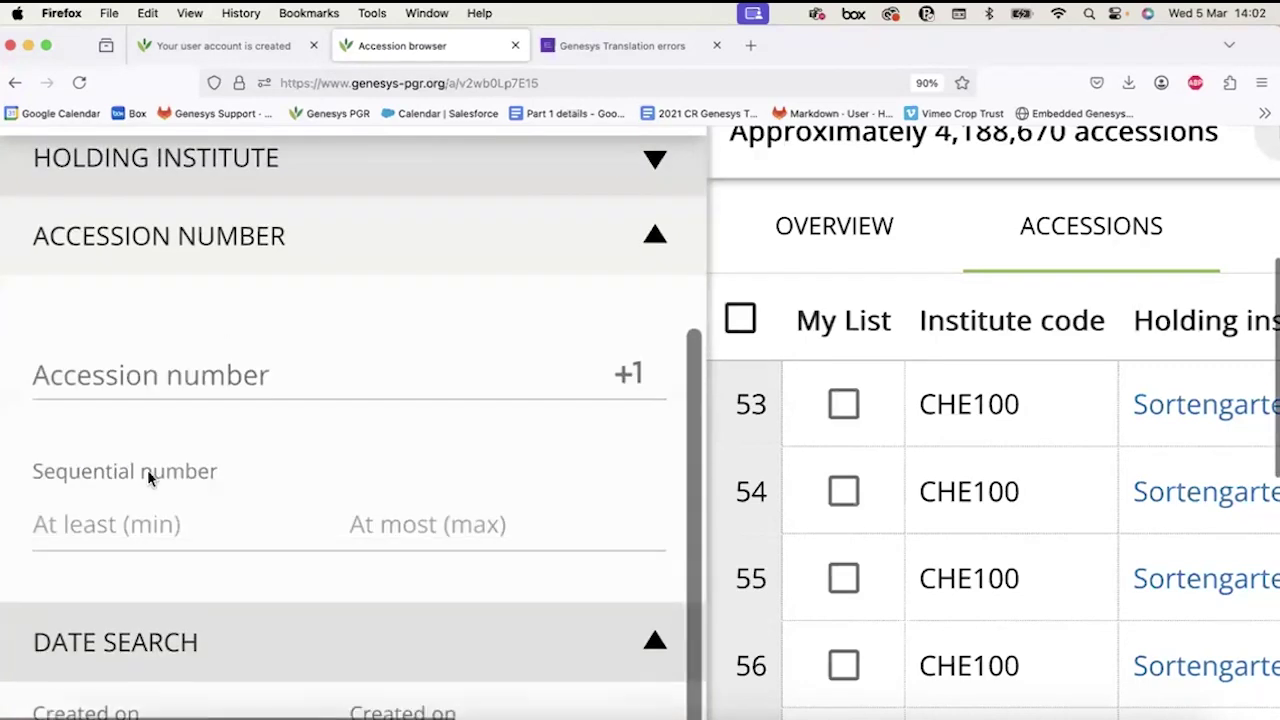
pyautogui.click(273, 226)
pyautogui.scroll(-3, 120, 231)
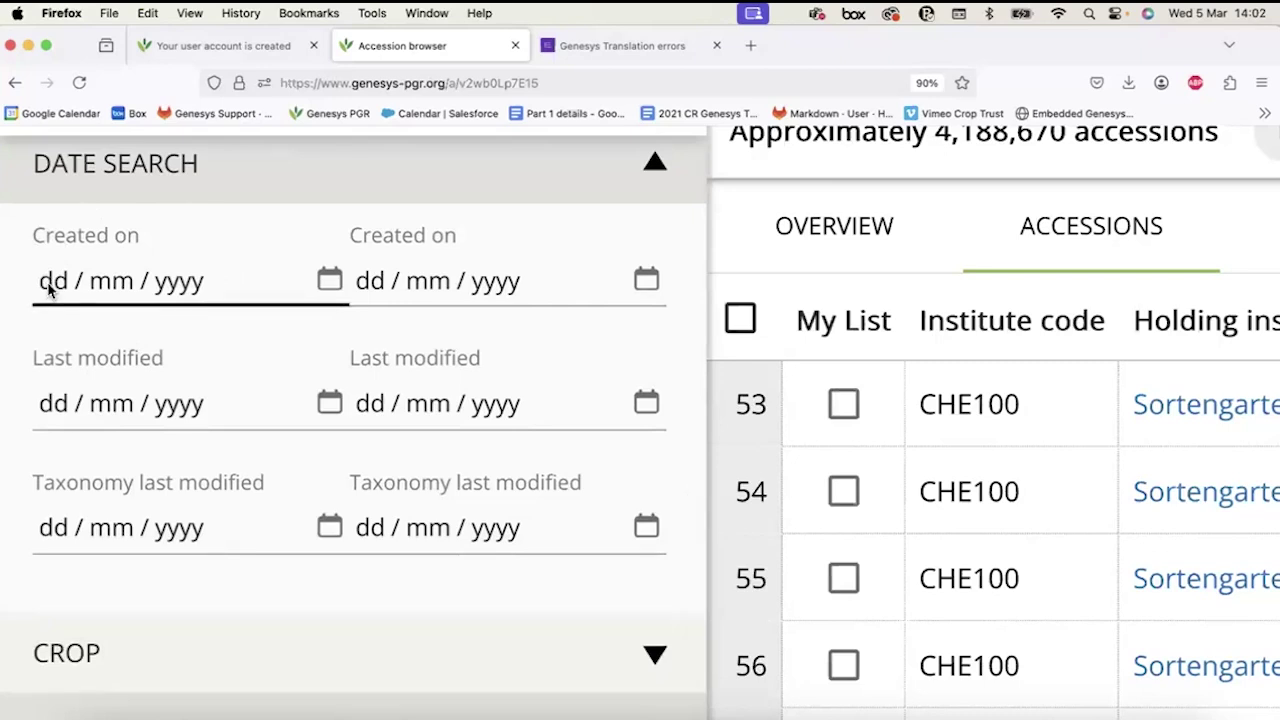
# Enter 01/01/2024 as both the Created on and Last modified from-dates.
pyautogui.click(48, 287)
pyautogui.write('01 / 01 / 202')
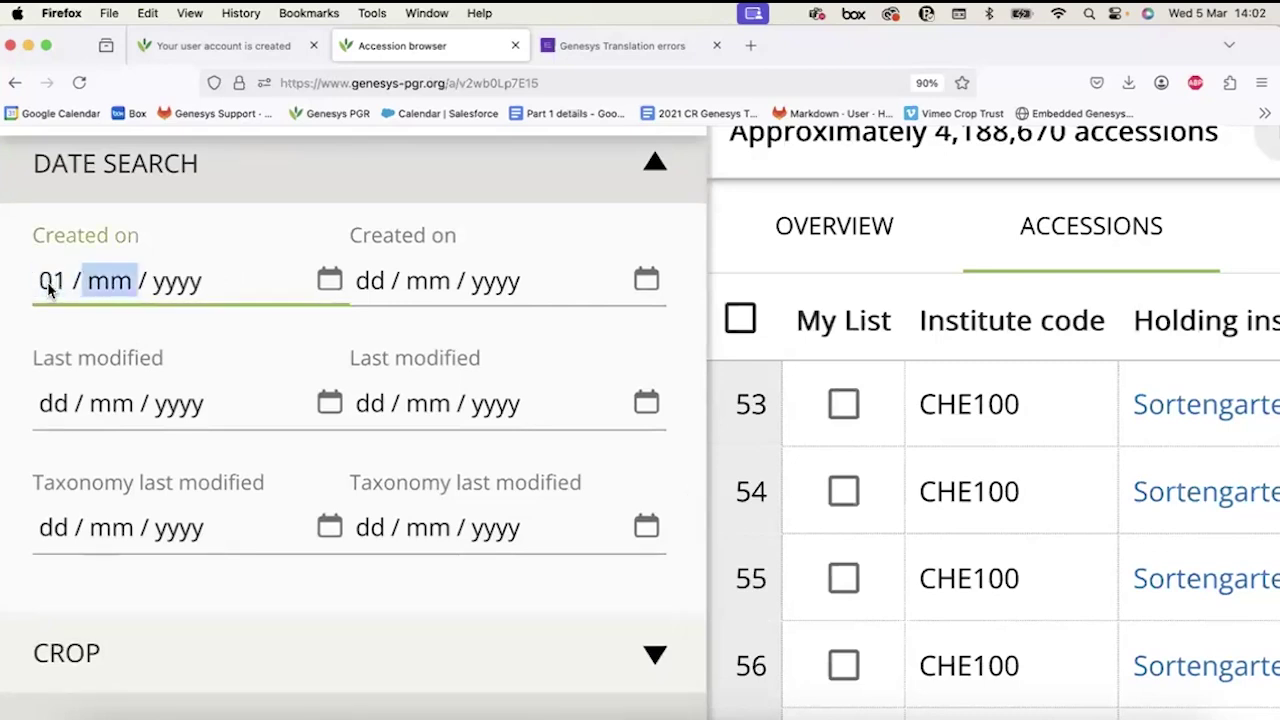
pyautogui.write('4')
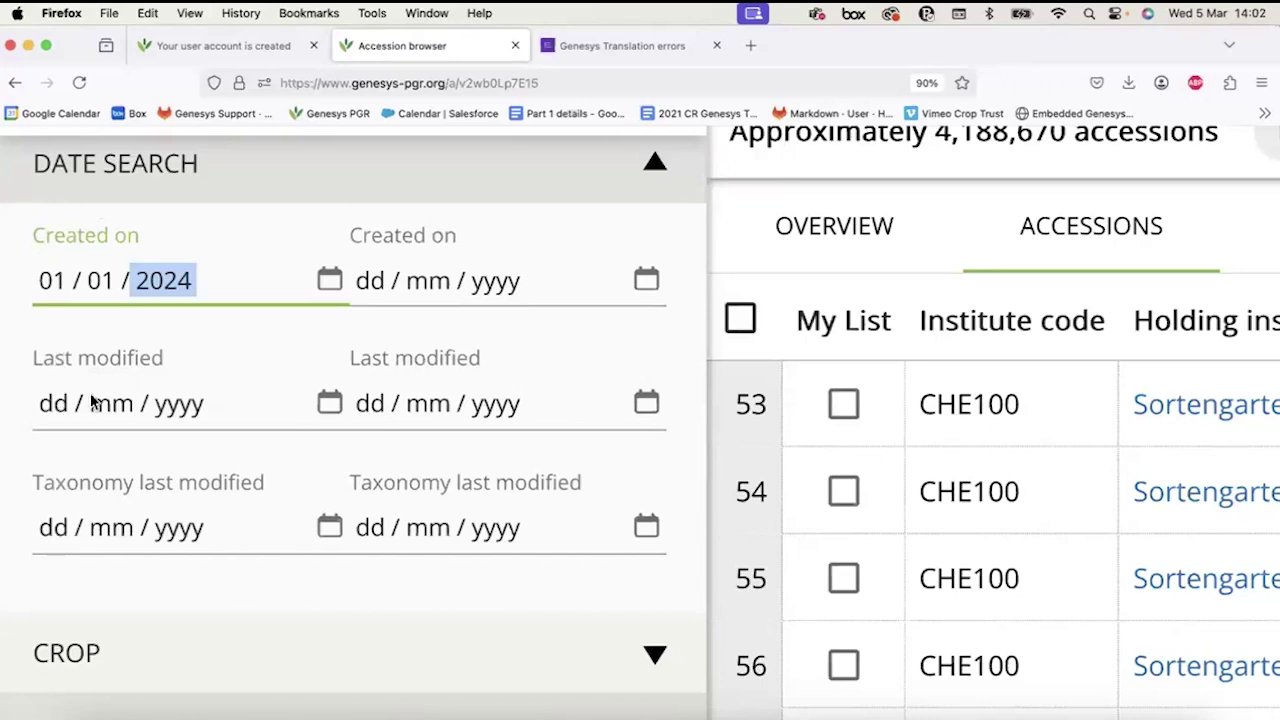
pyautogui.click(46, 410)
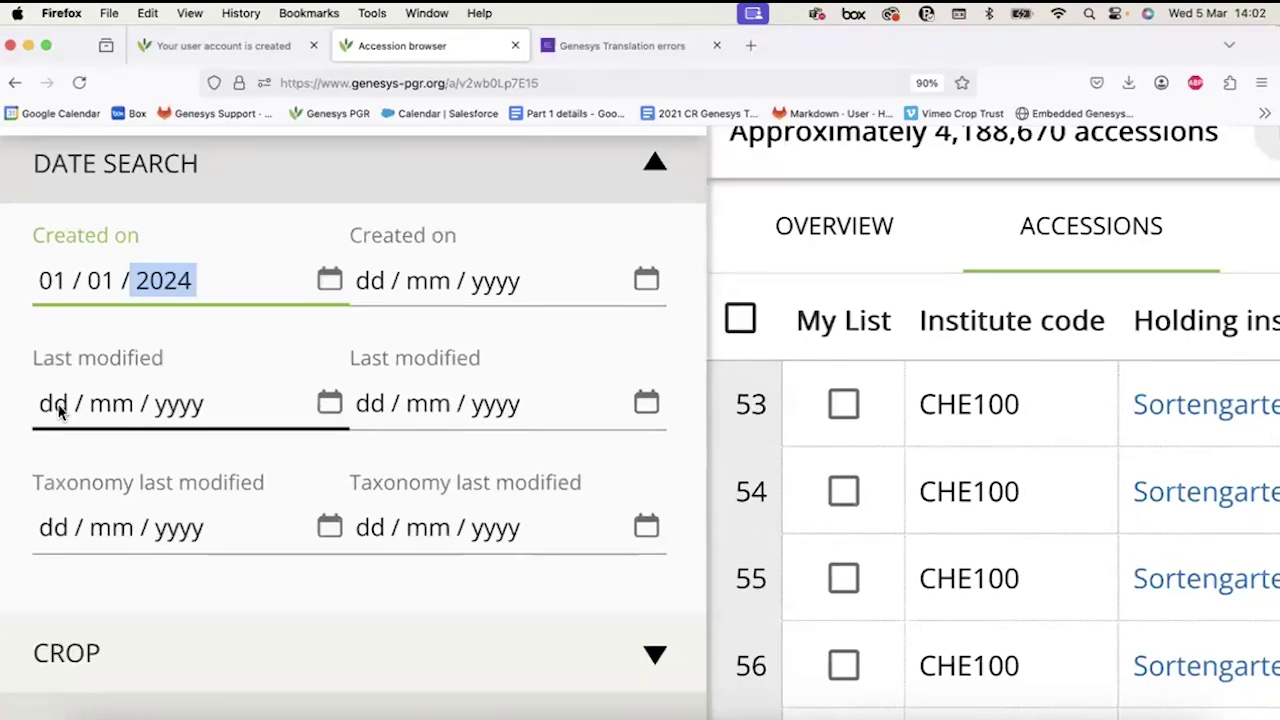
pyautogui.click(59, 412)
pyautogui.write('01 / 01 / 2024')
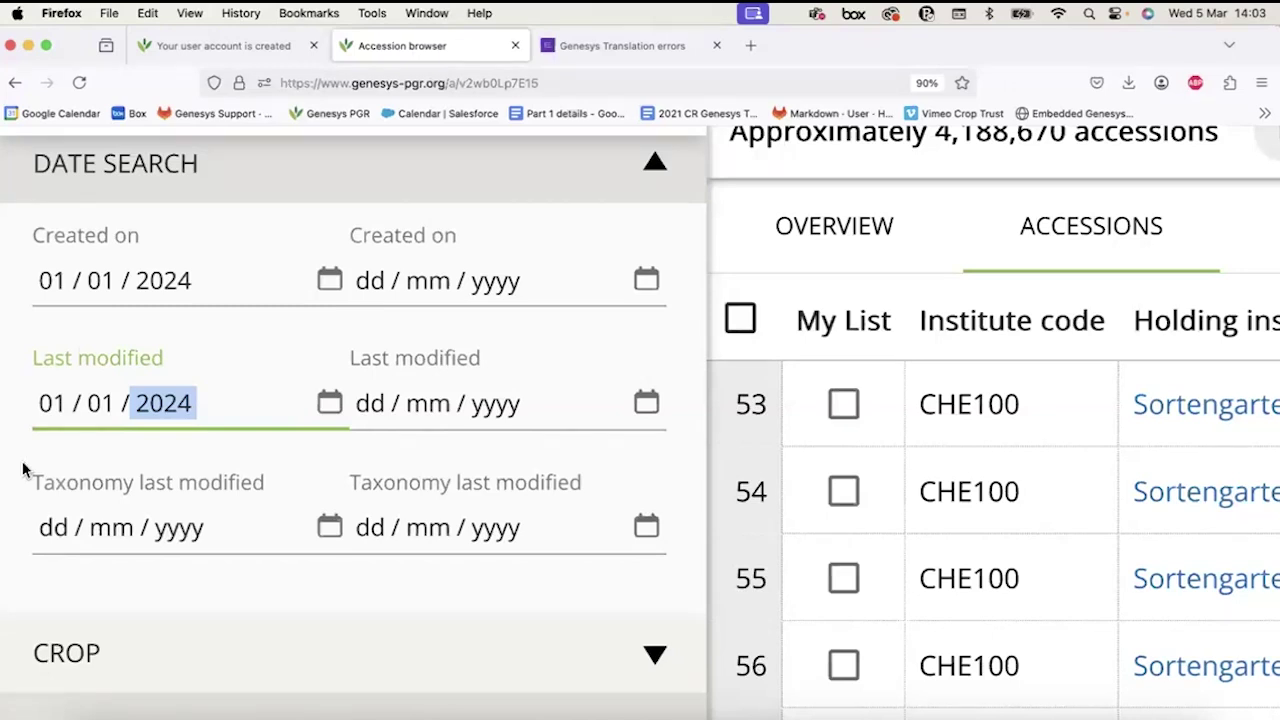
# Enter 01/01/2024 in the Taxonomy last modified from-date field.
pyautogui.click(57, 530)
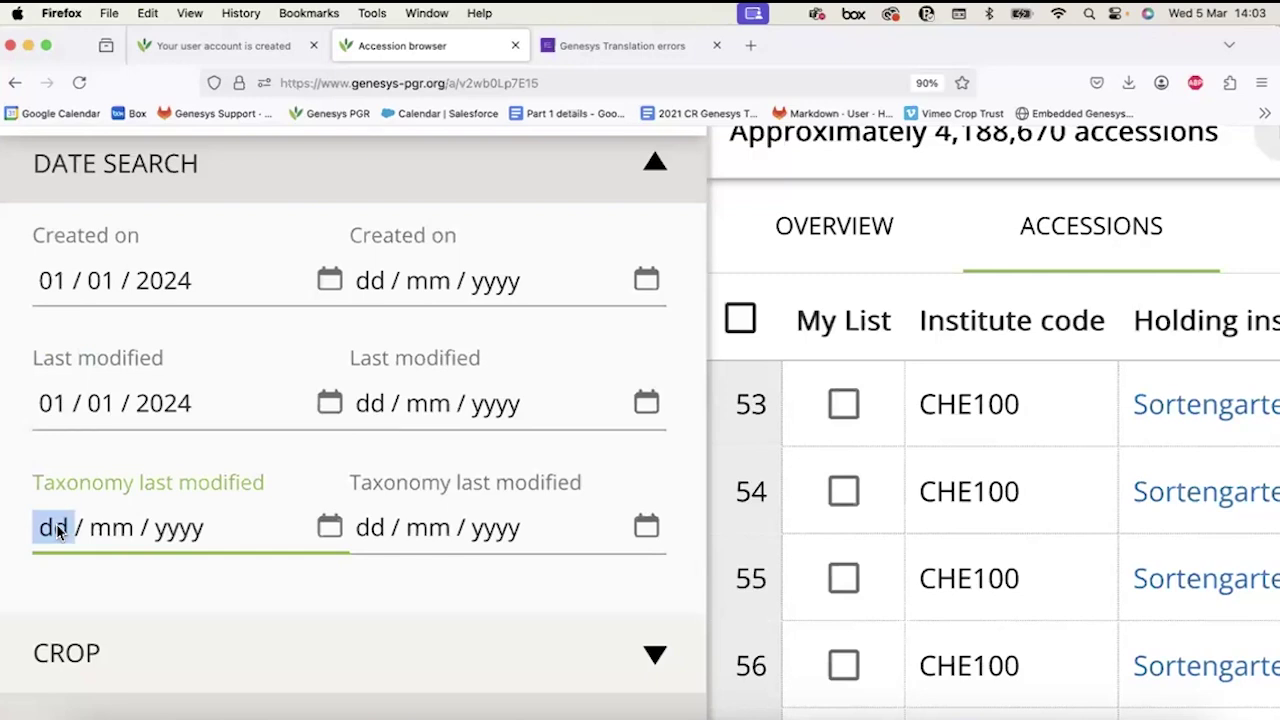
pyautogui.write('01 / 01 / ')
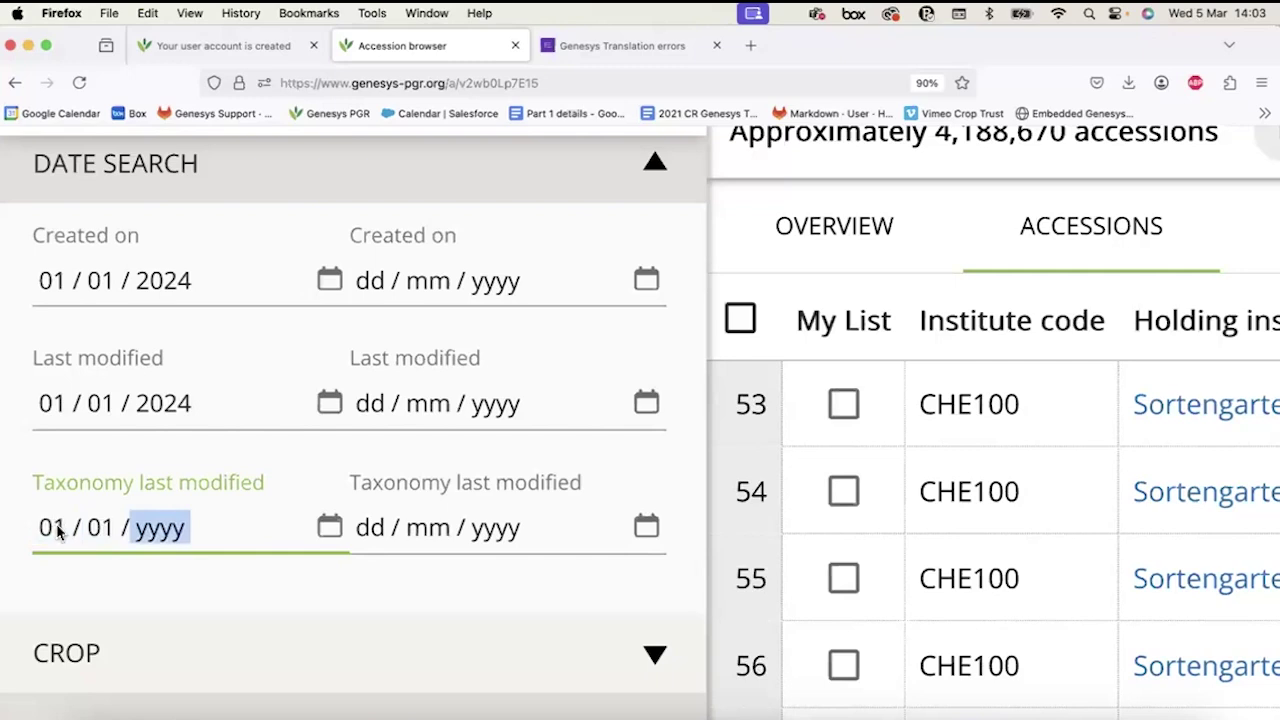
pyautogui.write('2024')
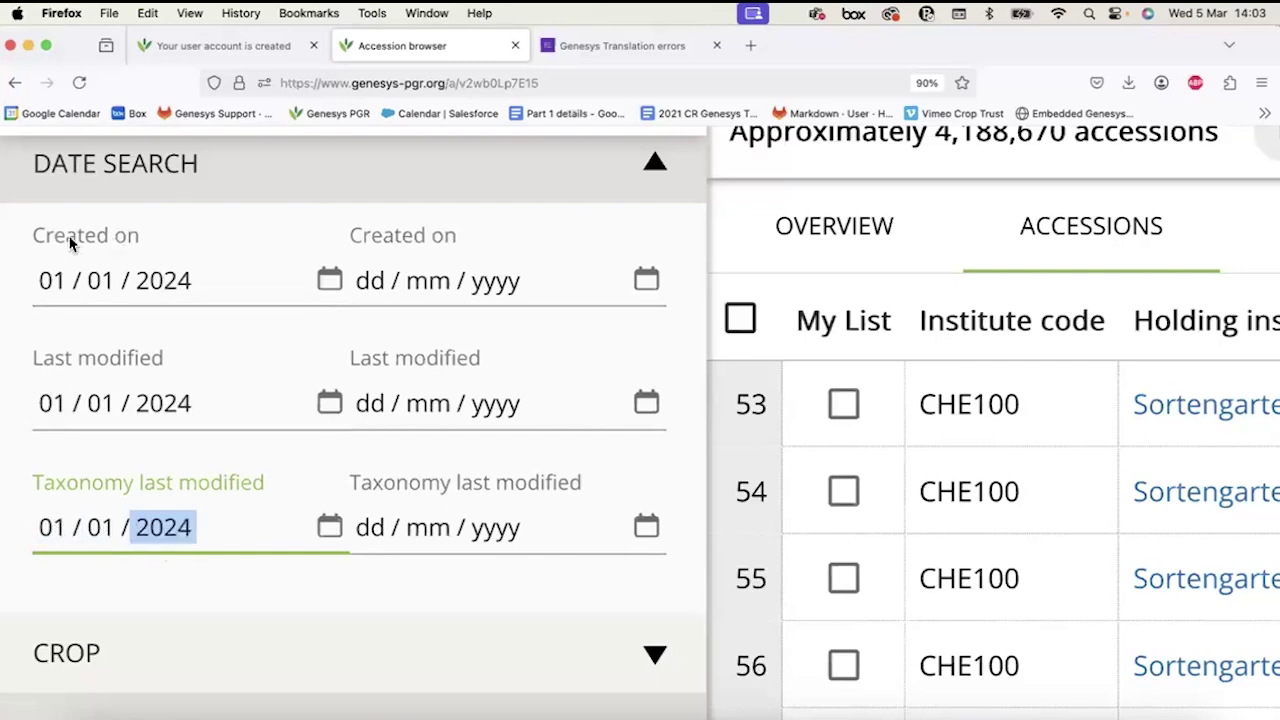
pyautogui.click(52, 424)
pyautogui.click(46, 288)
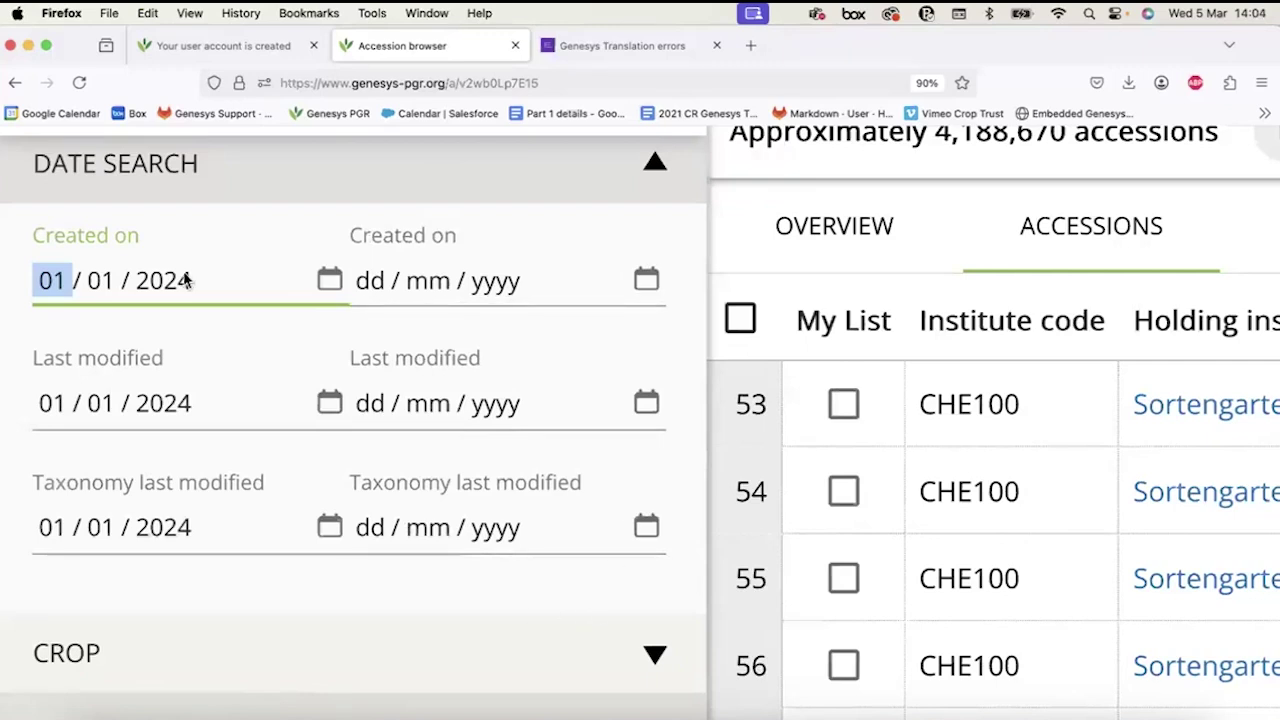
# Clear the Created on, Last modified and Taxonomy last modified from-dates.
pyautogui.click(44, 408)
pyautogui.click(51, 280)
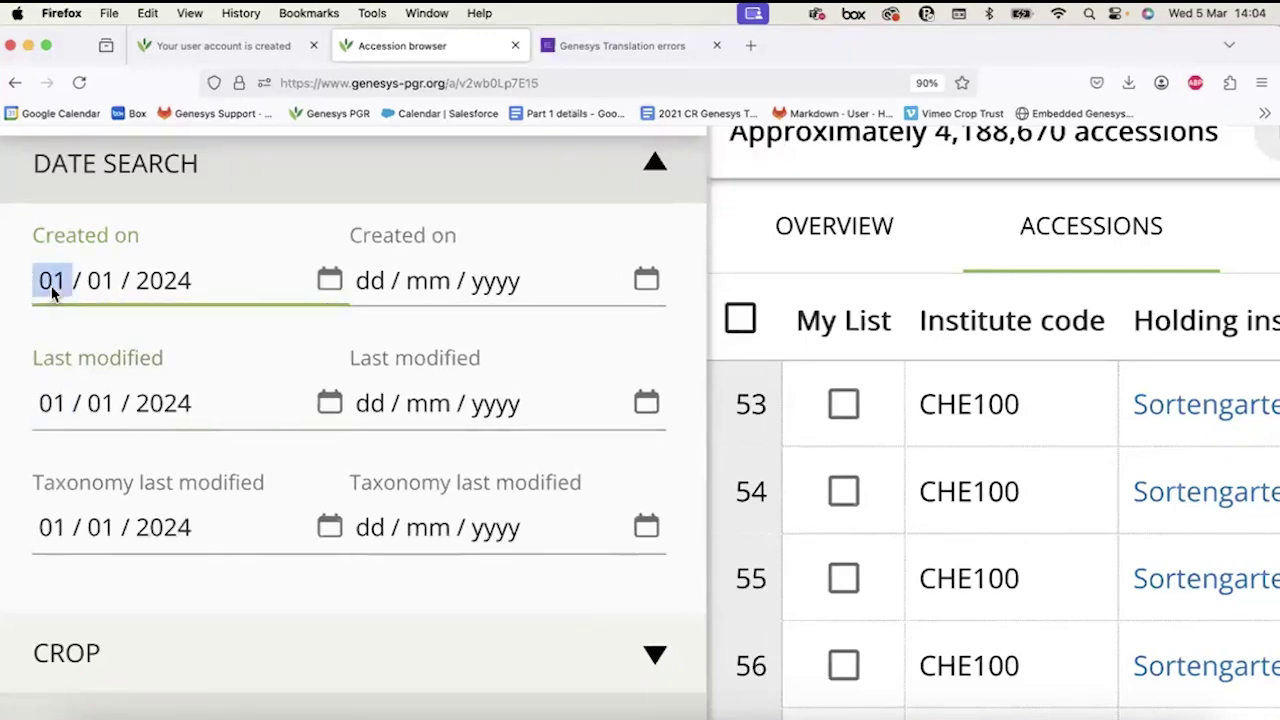
pyautogui.press('BackSpace')
pyautogui.click(47, 403)
pyautogui.press('BackSpace')
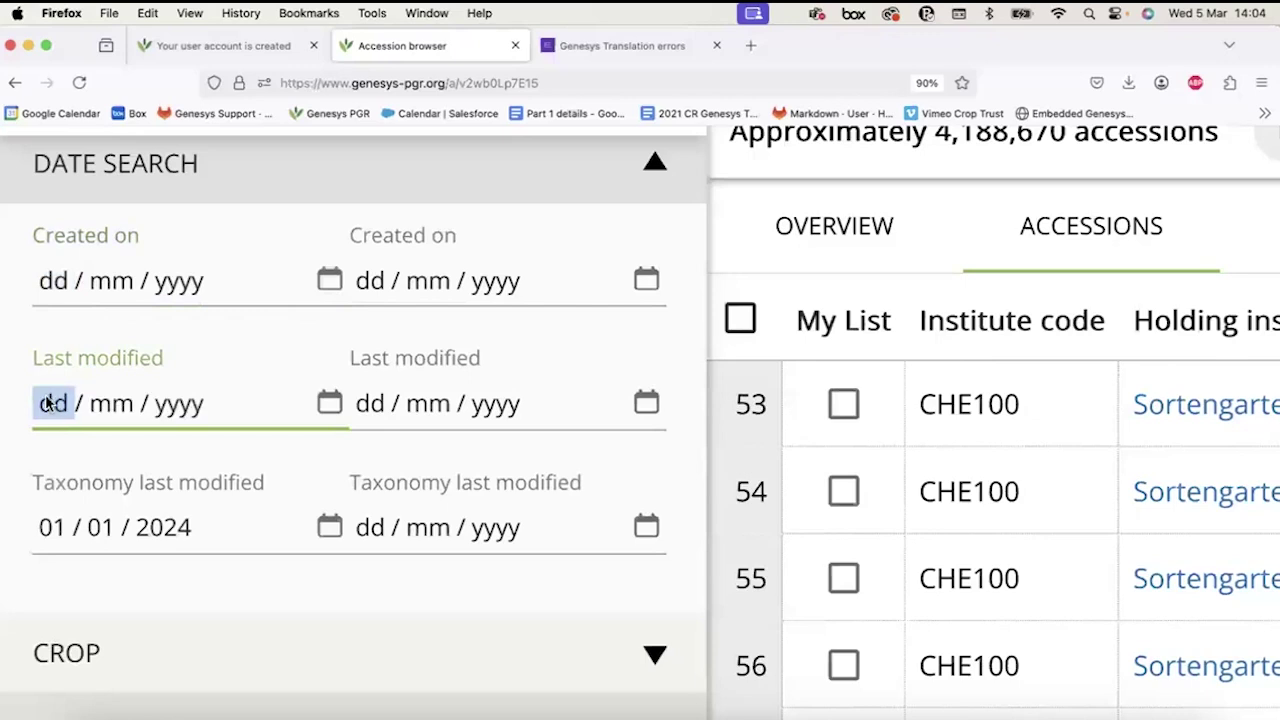
pyautogui.click(47, 526)
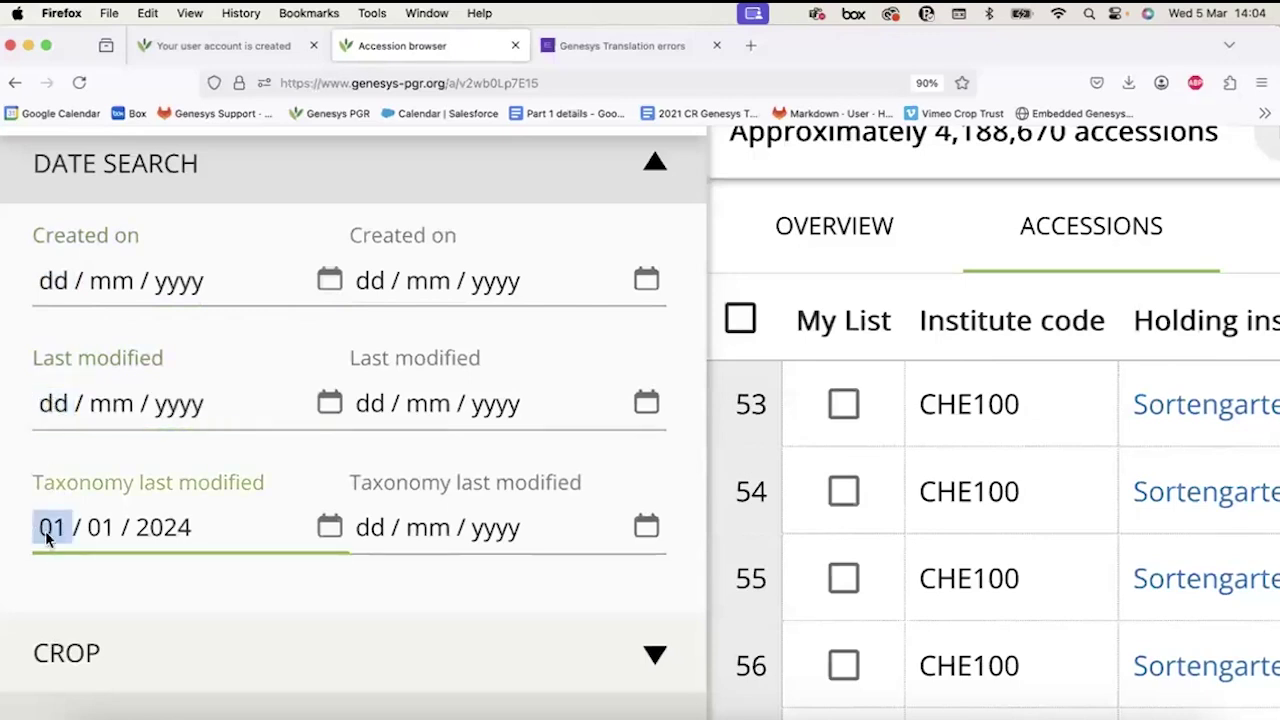
pyautogui.press('BackSpace')
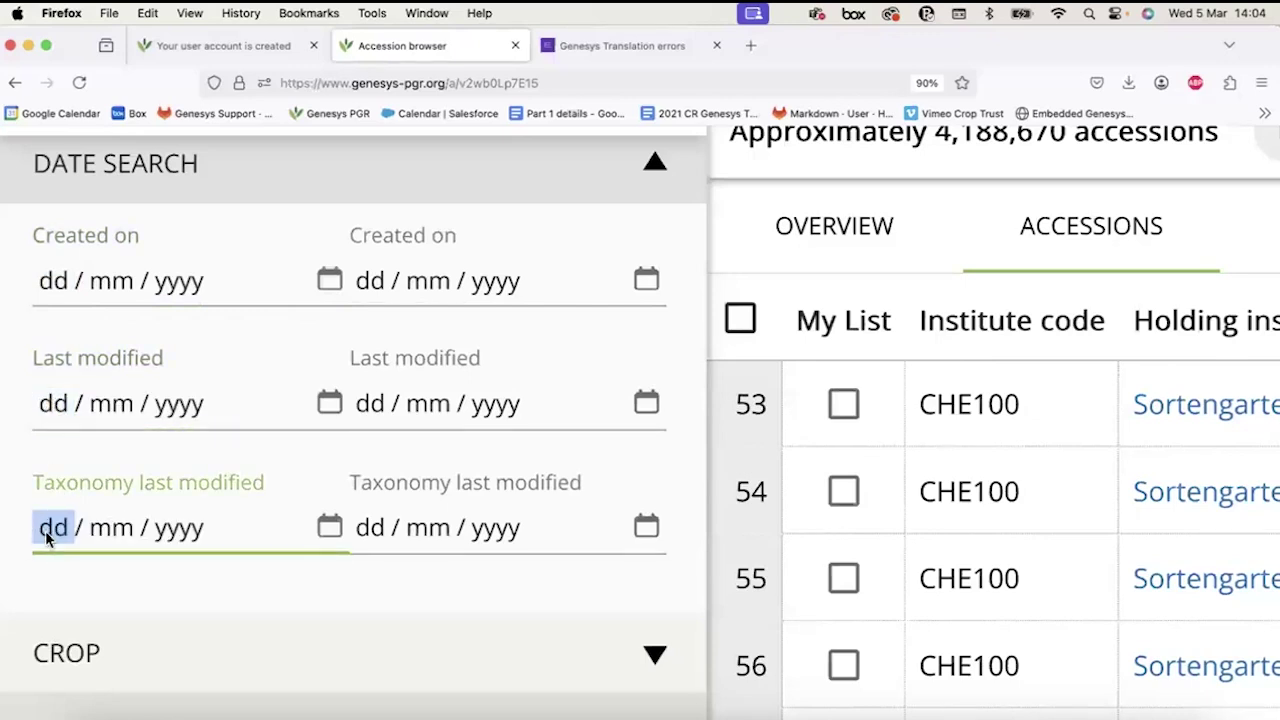
# Set the Created on end date to 01/01/2025 and apply the filters.
pyautogui.click(391, 281)
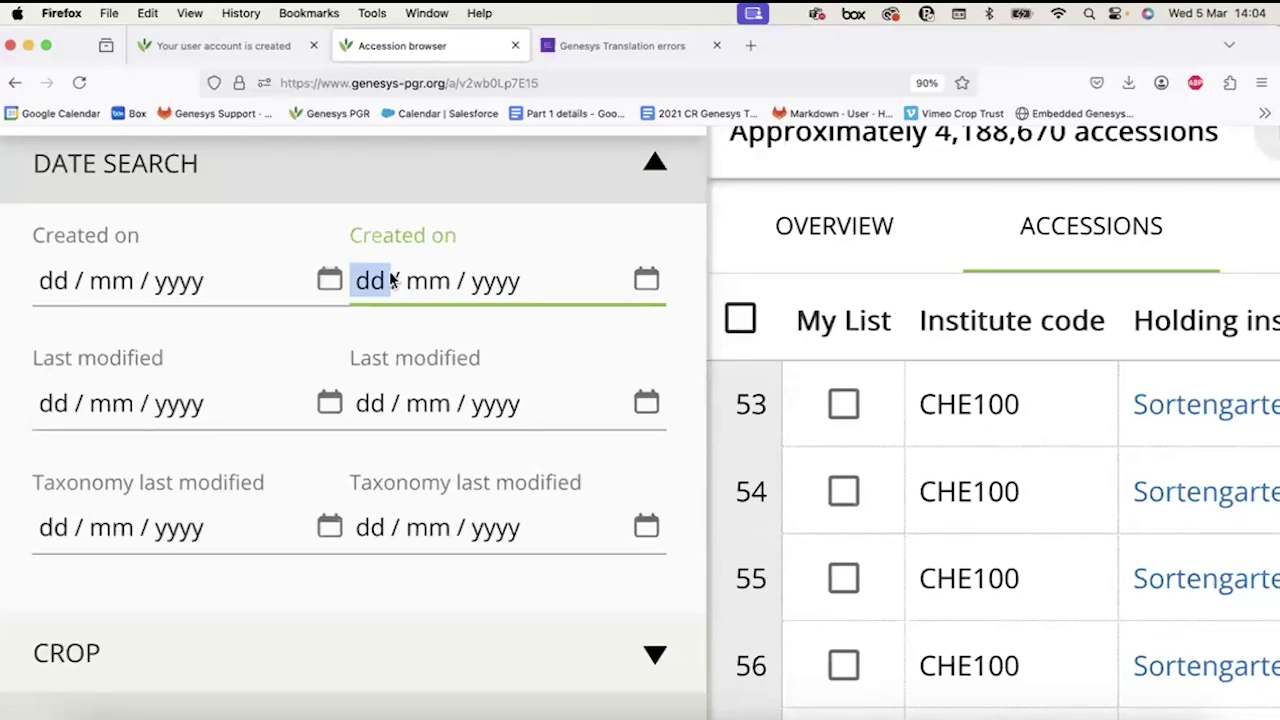
pyautogui.write('01012025')
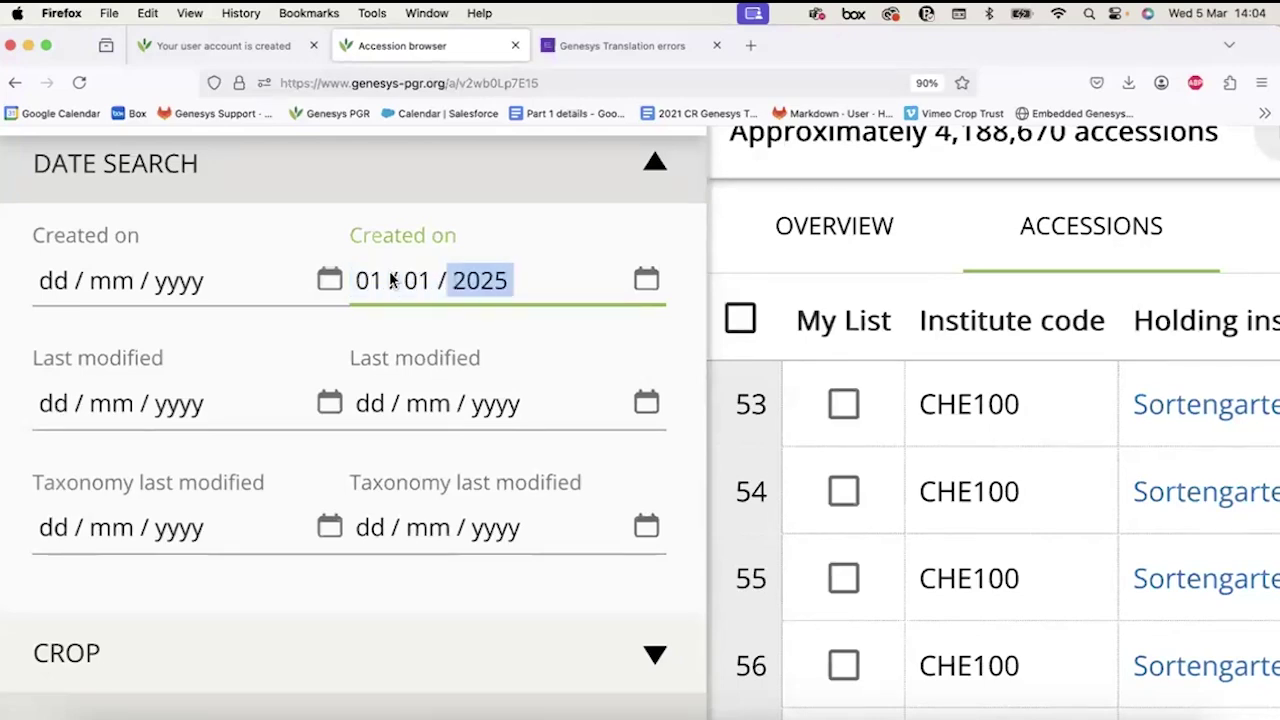
pyautogui.scroll(-5, 390, 280)
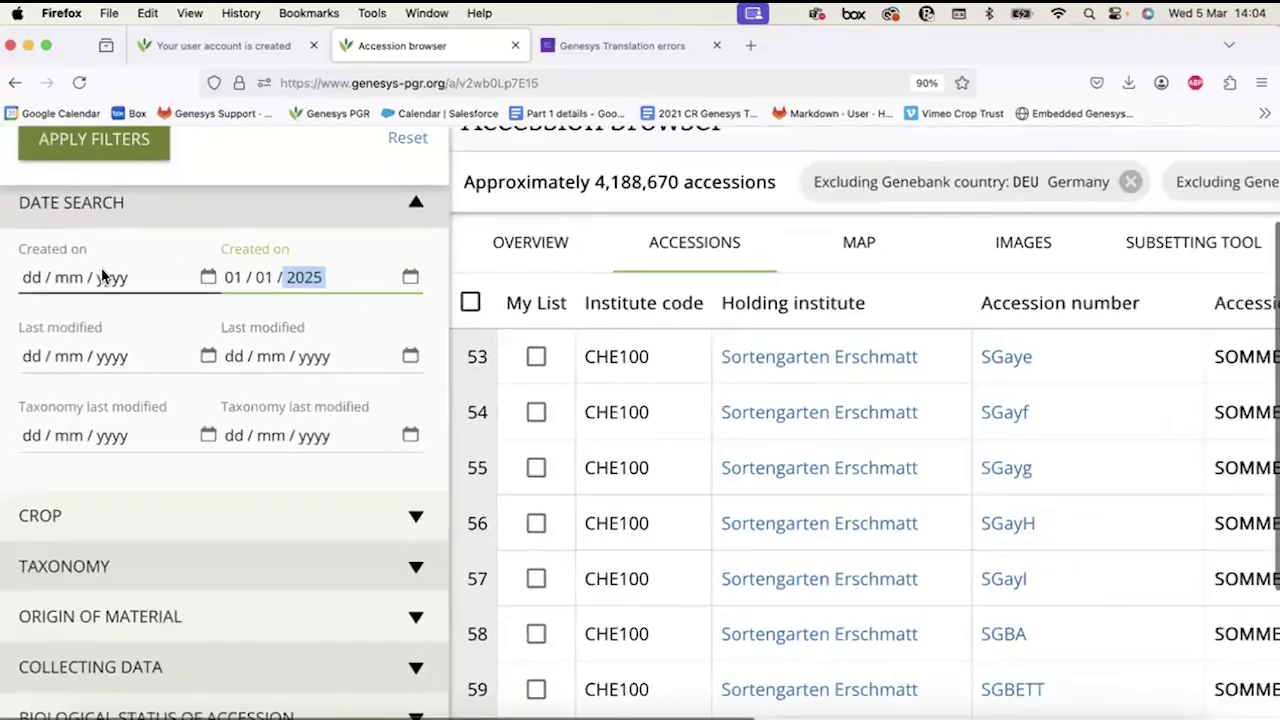
pyautogui.click(93, 150)
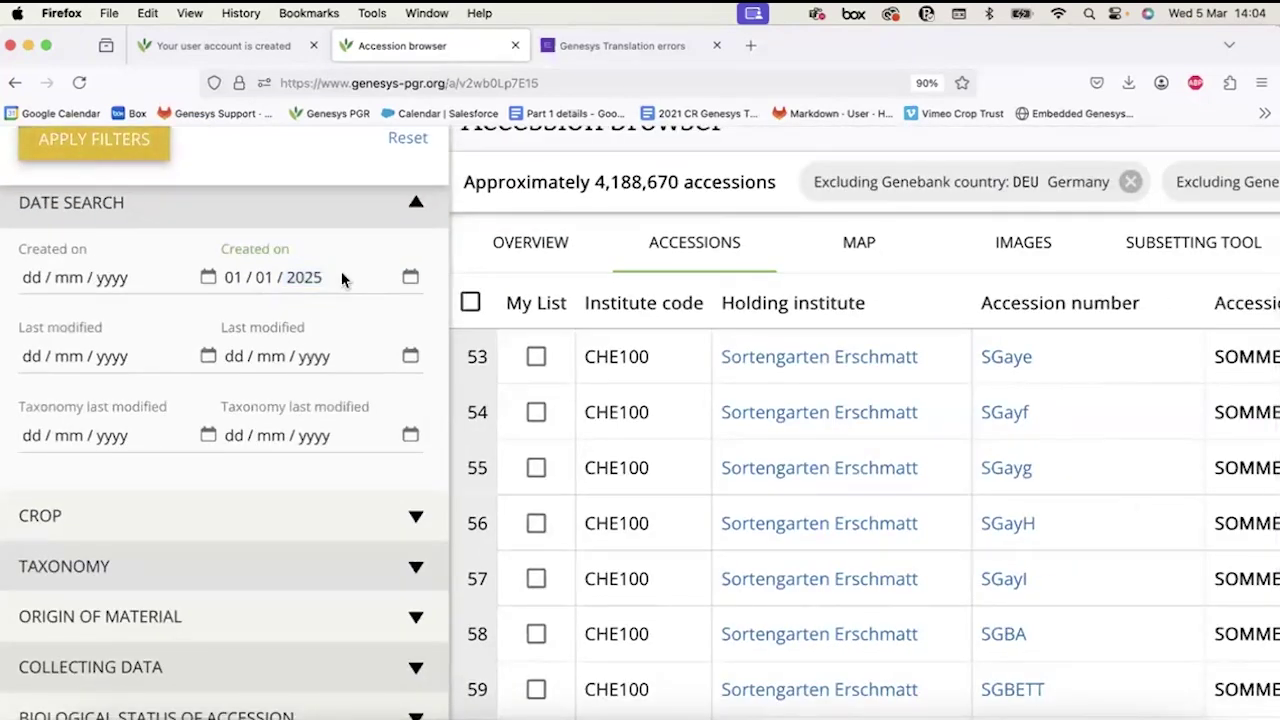
pyautogui.scroll(2, 365, 302)
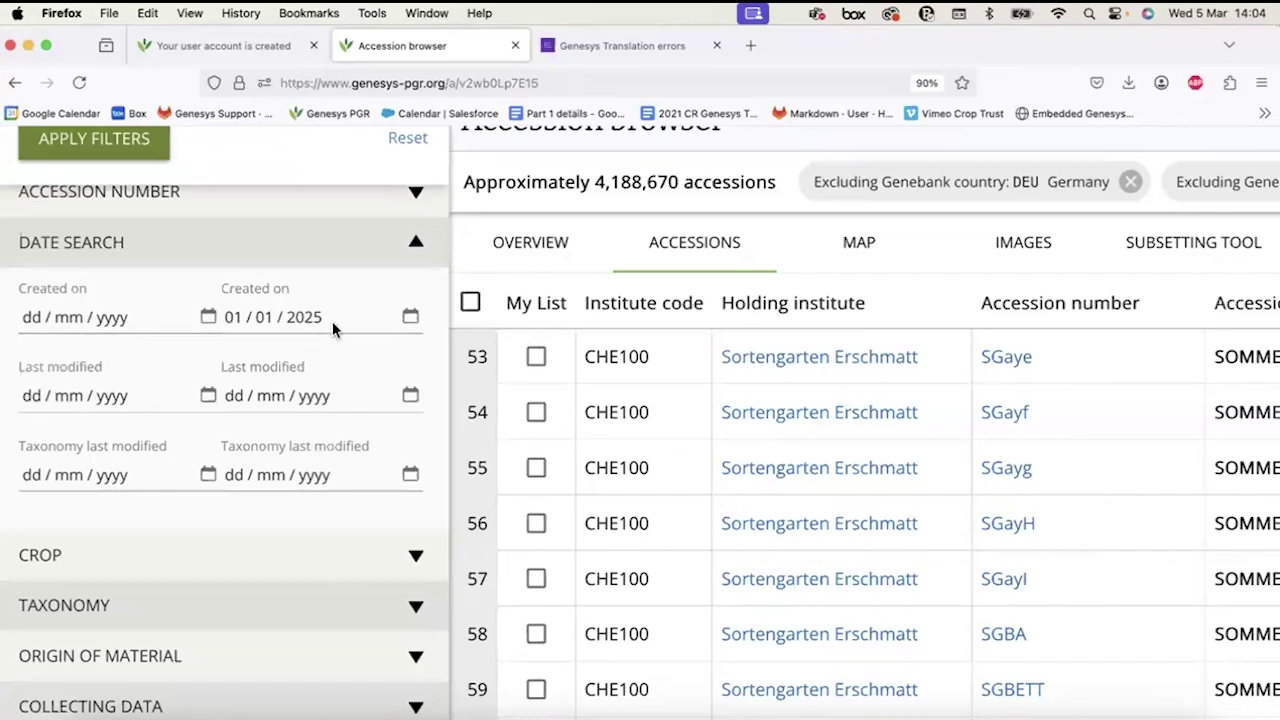
pyautogui.click(338, 316)
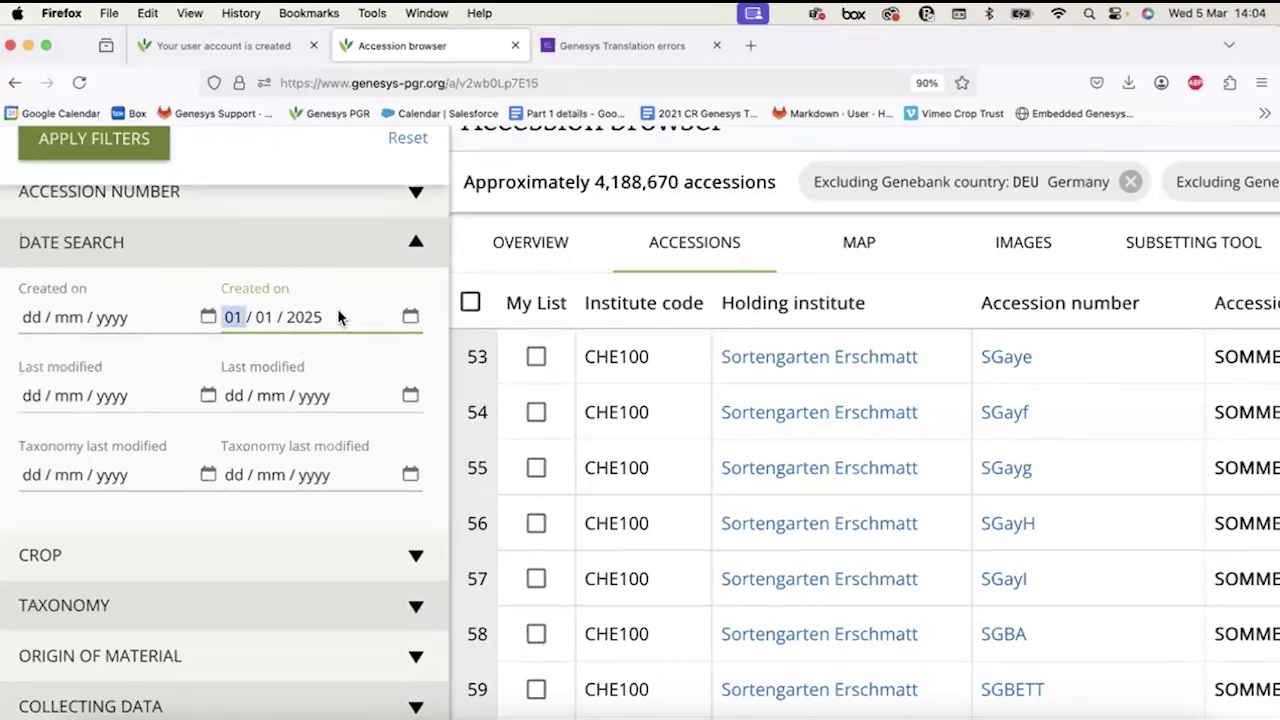
pyautogui.press('Return')
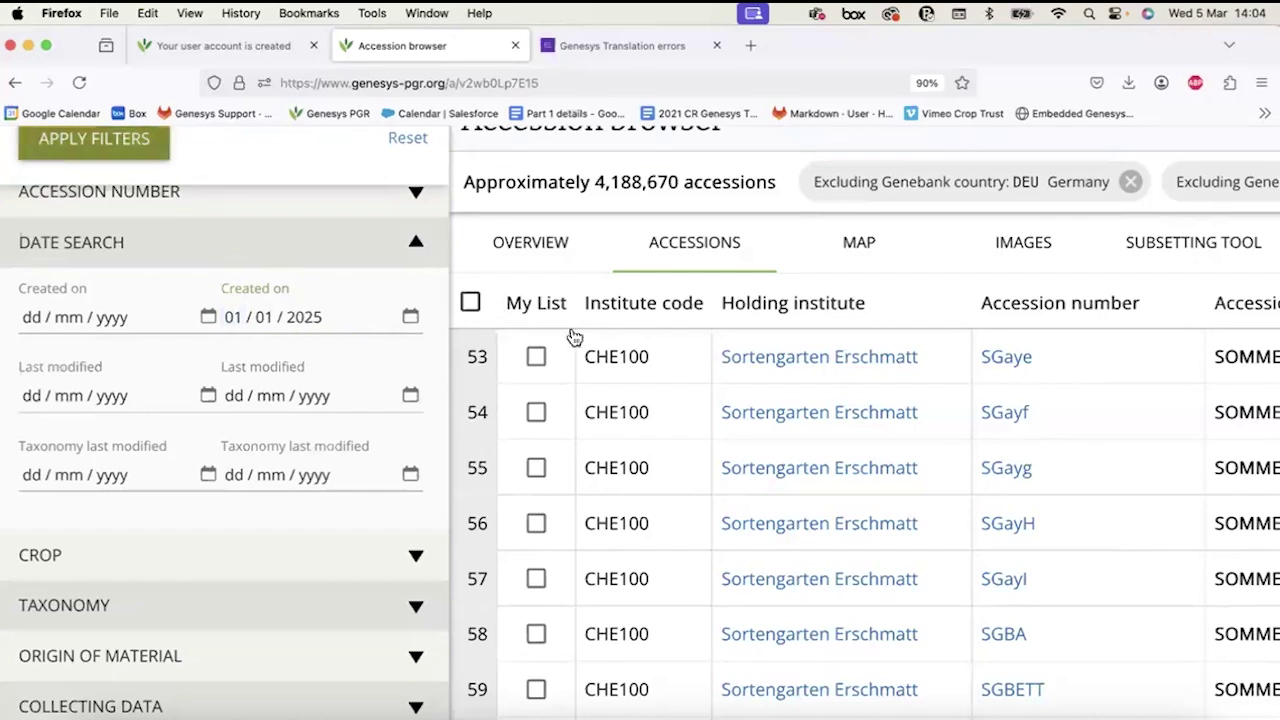
pyautogui.scroll(-3, 574, 336)
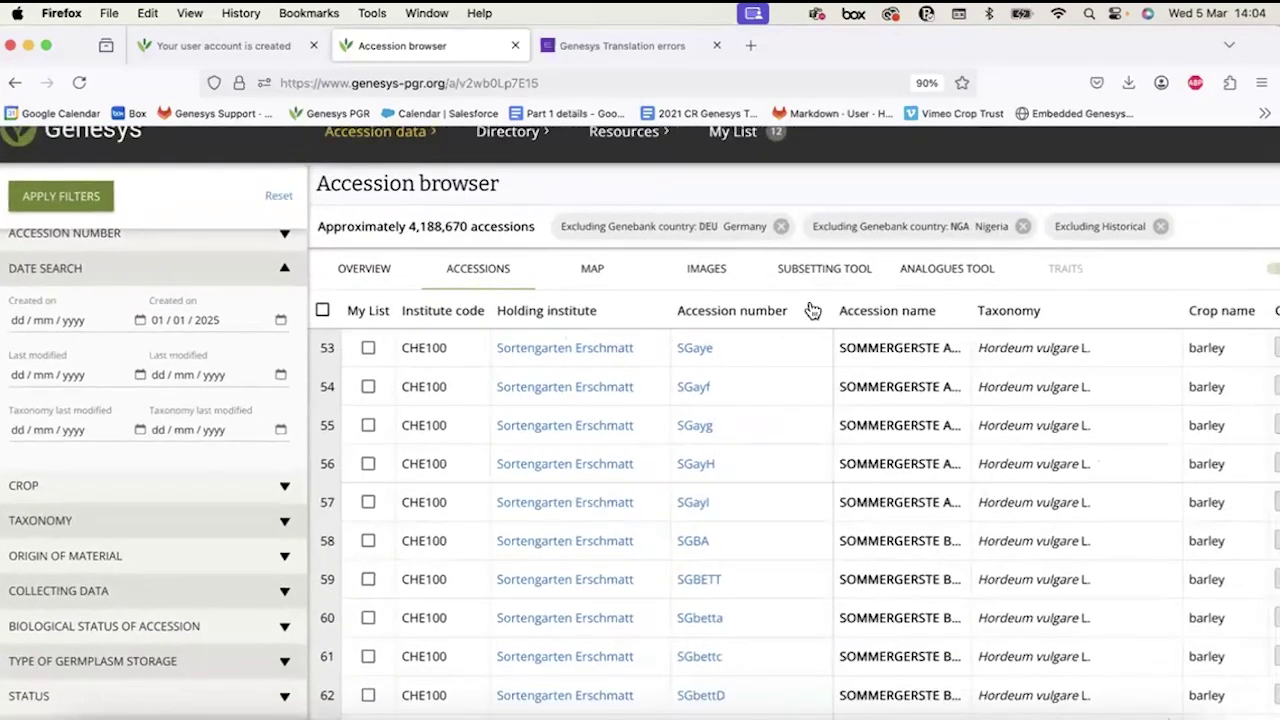
pyautogui.click(60, 203)
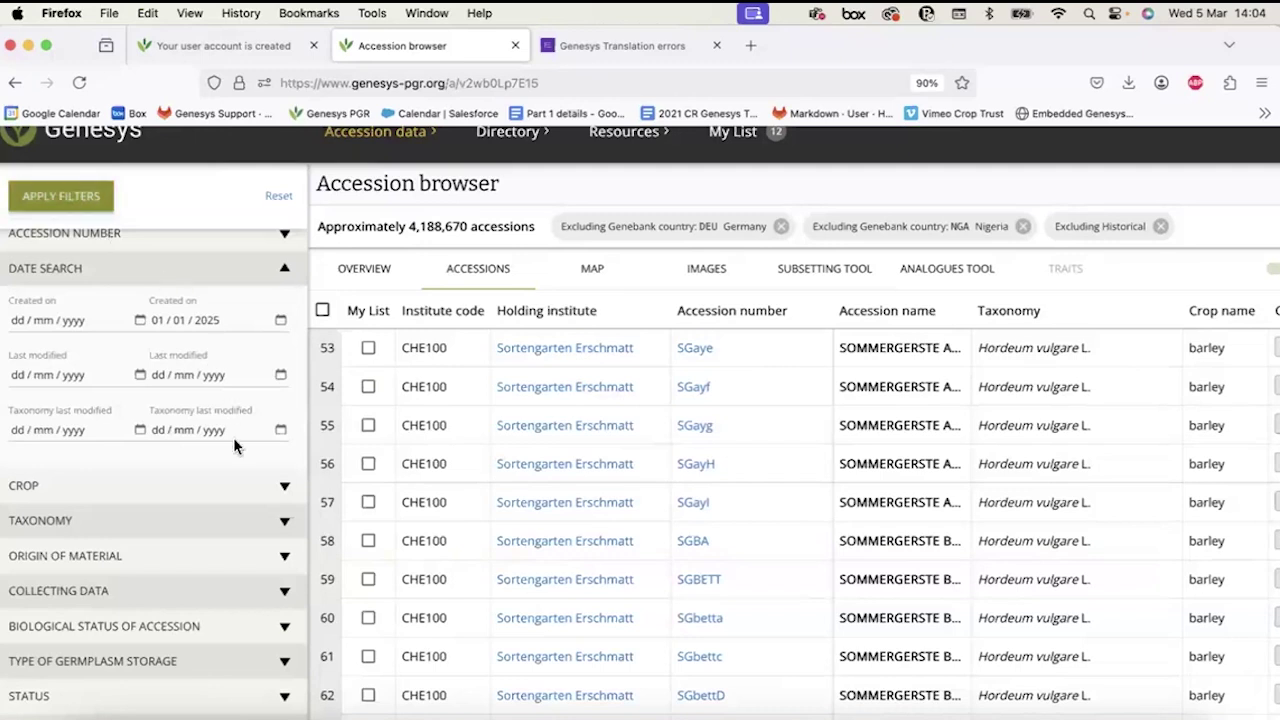
# Remove the Germany genebank exclusion filter.
pyautogui.scroll(-2, 221, 459)
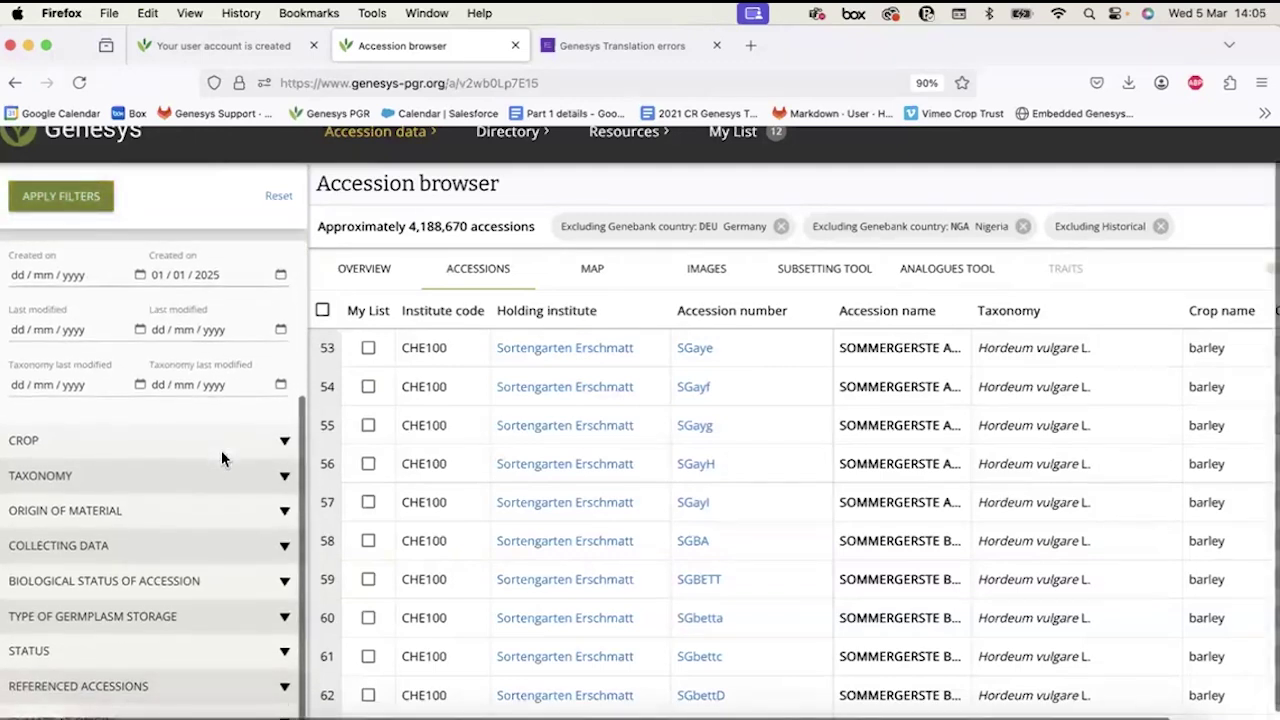
pyautogui.scroll(-2, 221, 459)
pyautogui.scroll(3, 203, 346)
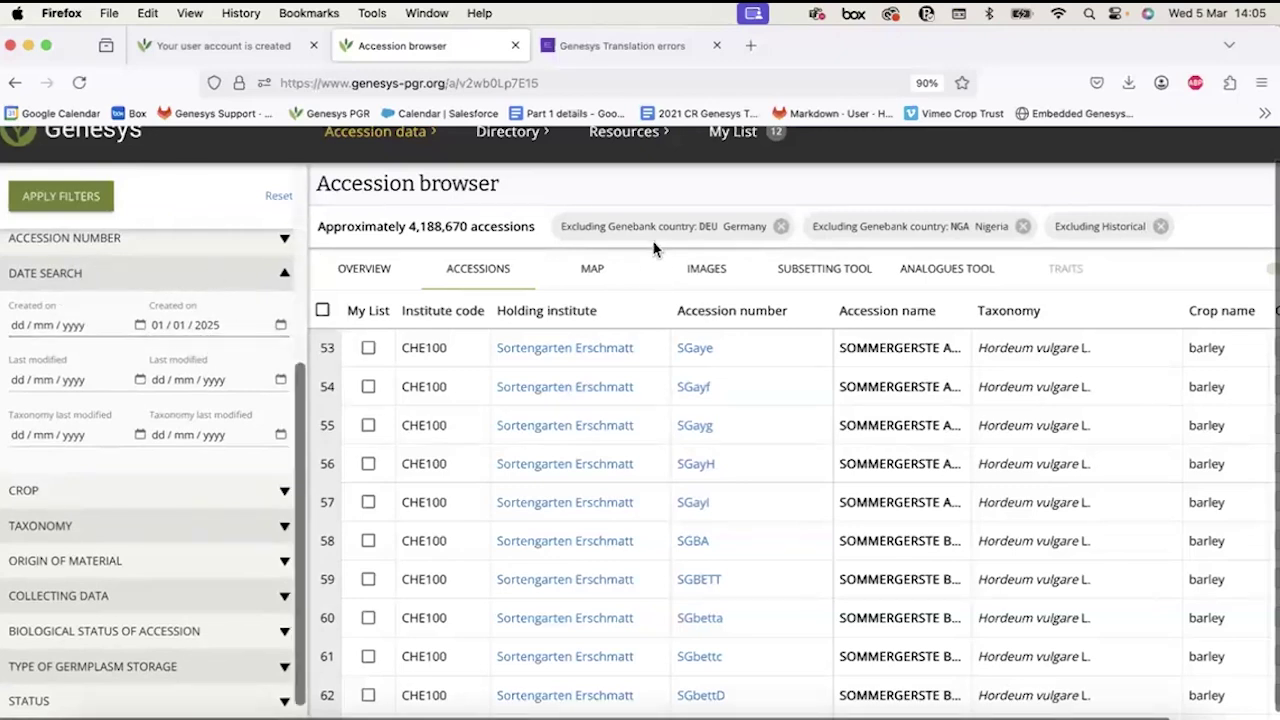
pyautogui.scroll(-1, 652, 238)
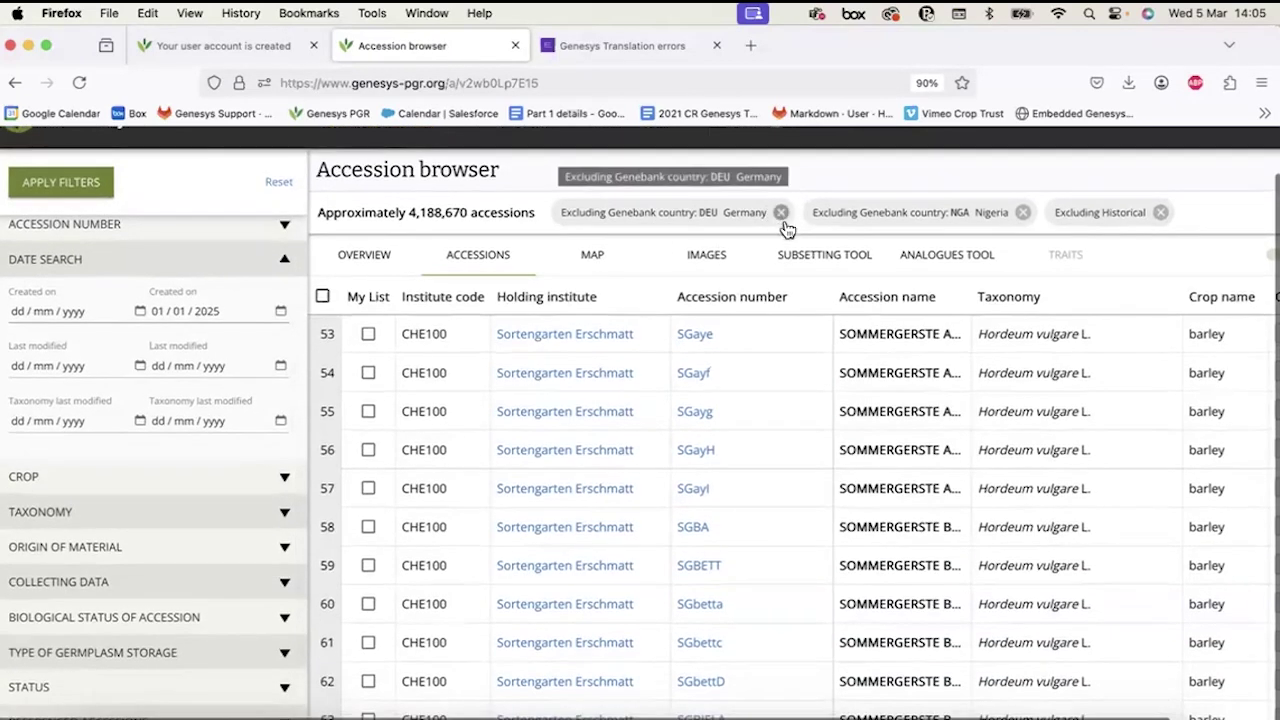
pyautogui.click(781, 214)
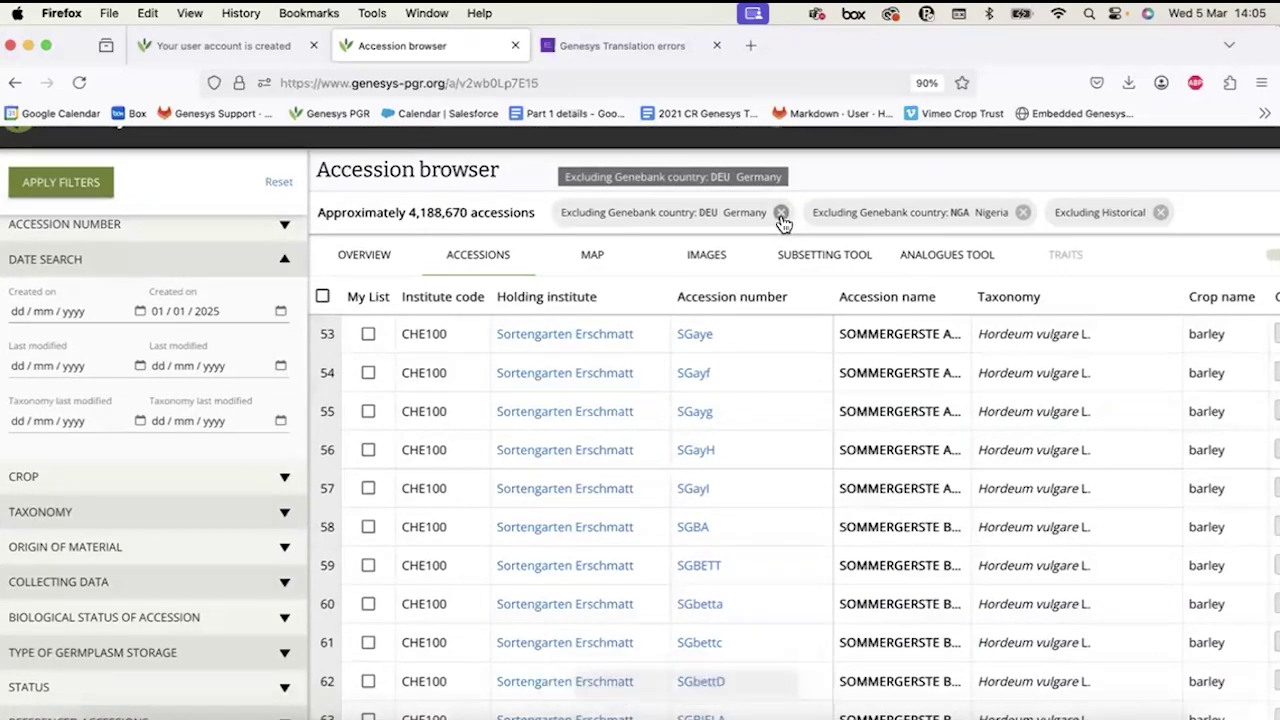
pyautogui.click(781, 214)
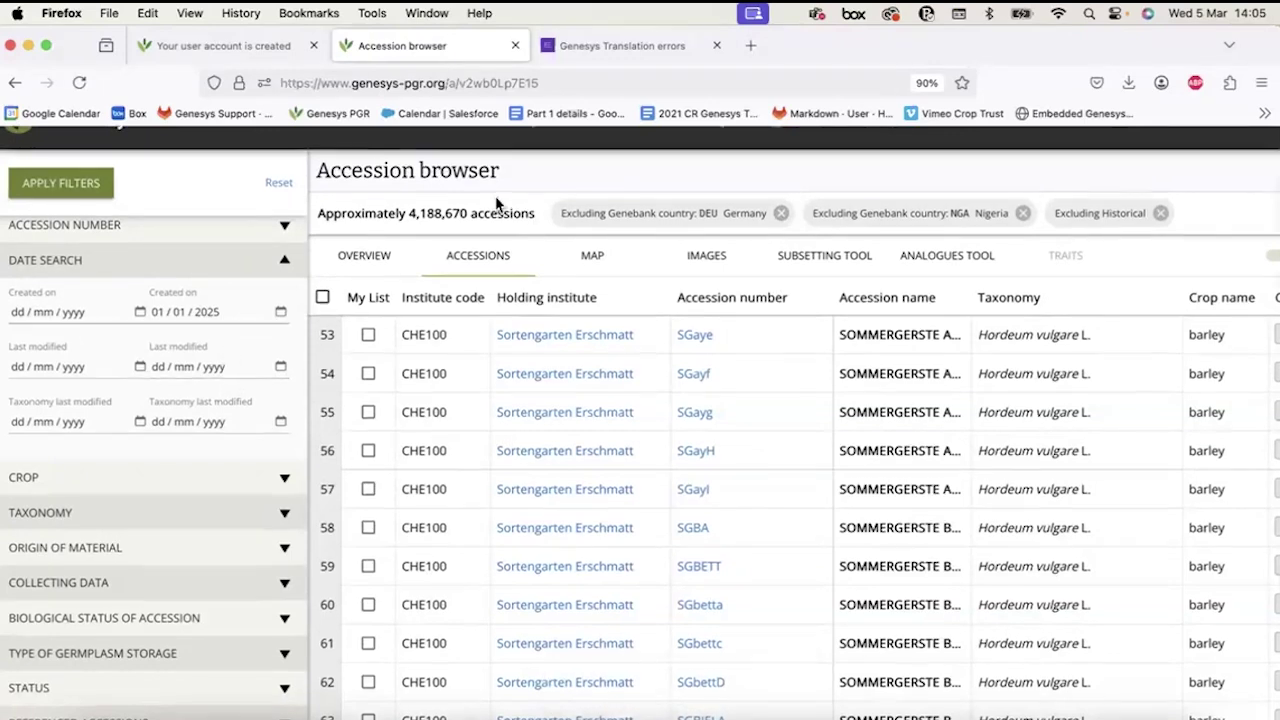
# Expand the CROP section to list crop choices such as Rice (271,336).
pyautogui.scroll(2, 497, 200)
pyautogui.scroll(-2, 185, 411)
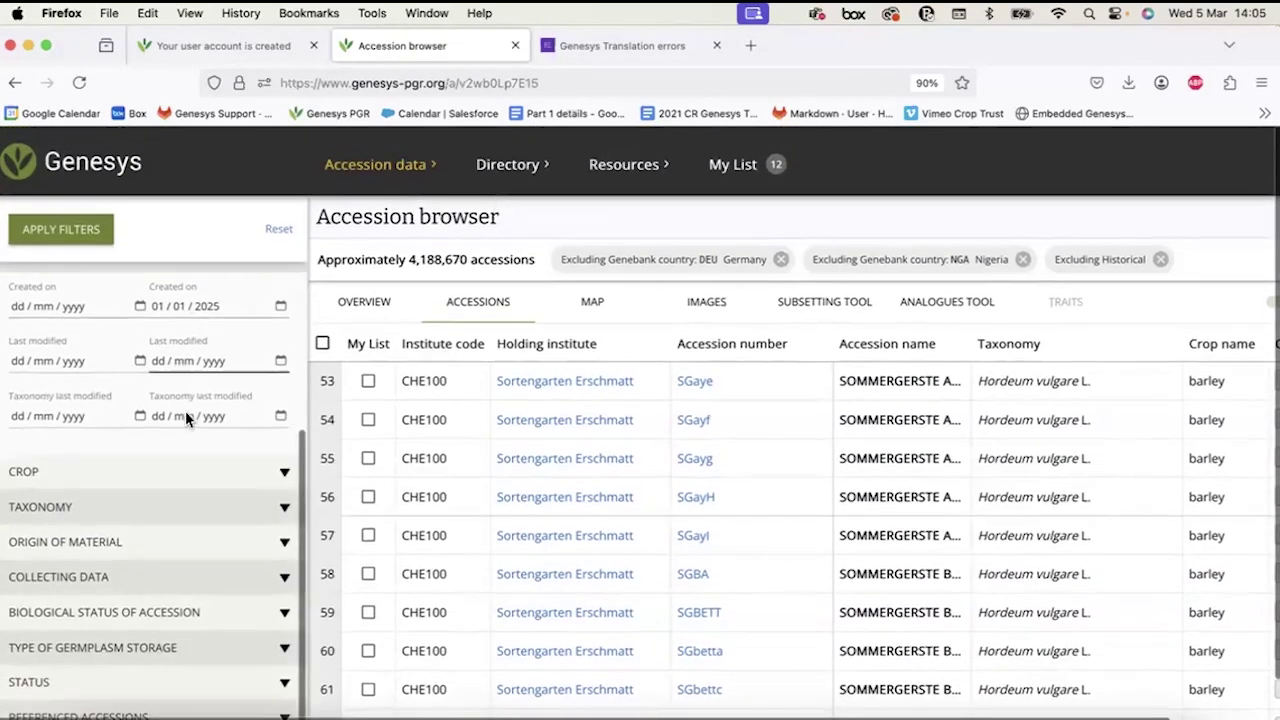
pyautogui.click(104, 482)
pyautogui.scroll(-1, 104, 482)
pyautogui.scroll(-4, 108, 490)
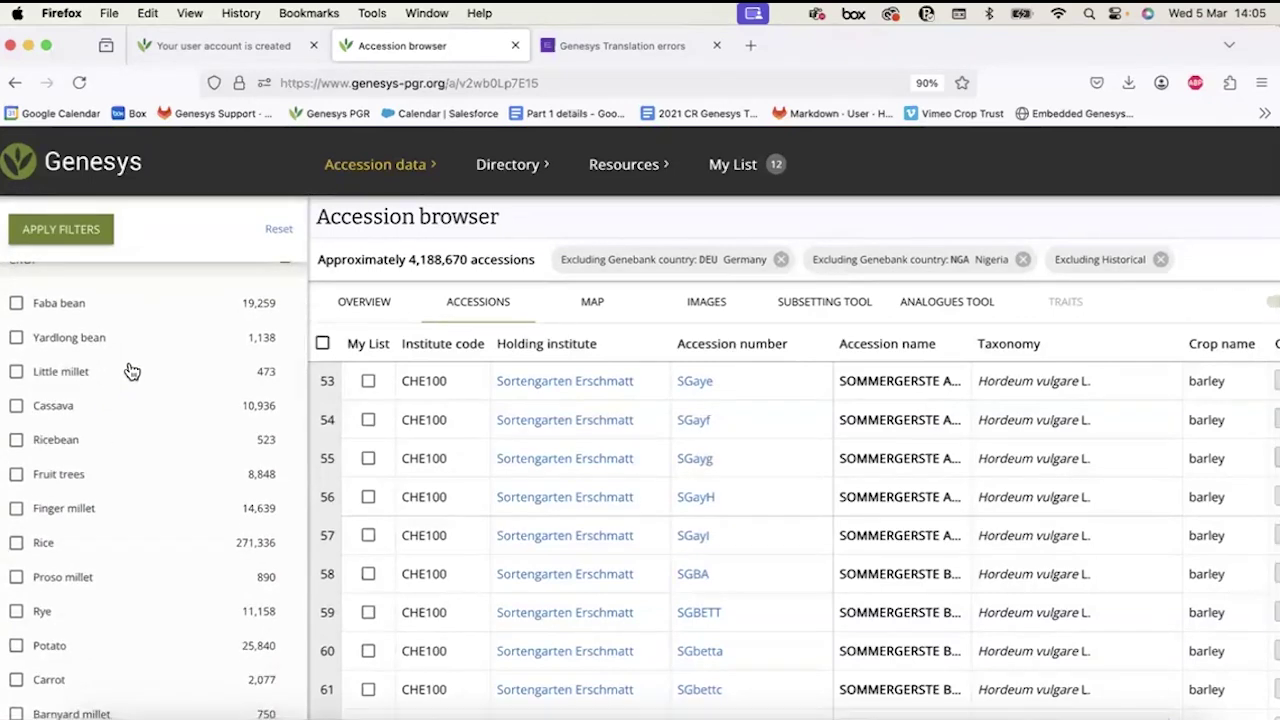
# Tick Faba bean, Yardlong bean, Little millet, Cassava and Ricebean in the crop list.
pyautogui.scroll(2, 131, 370)
pyautogui.scroll(5, 131, 369)
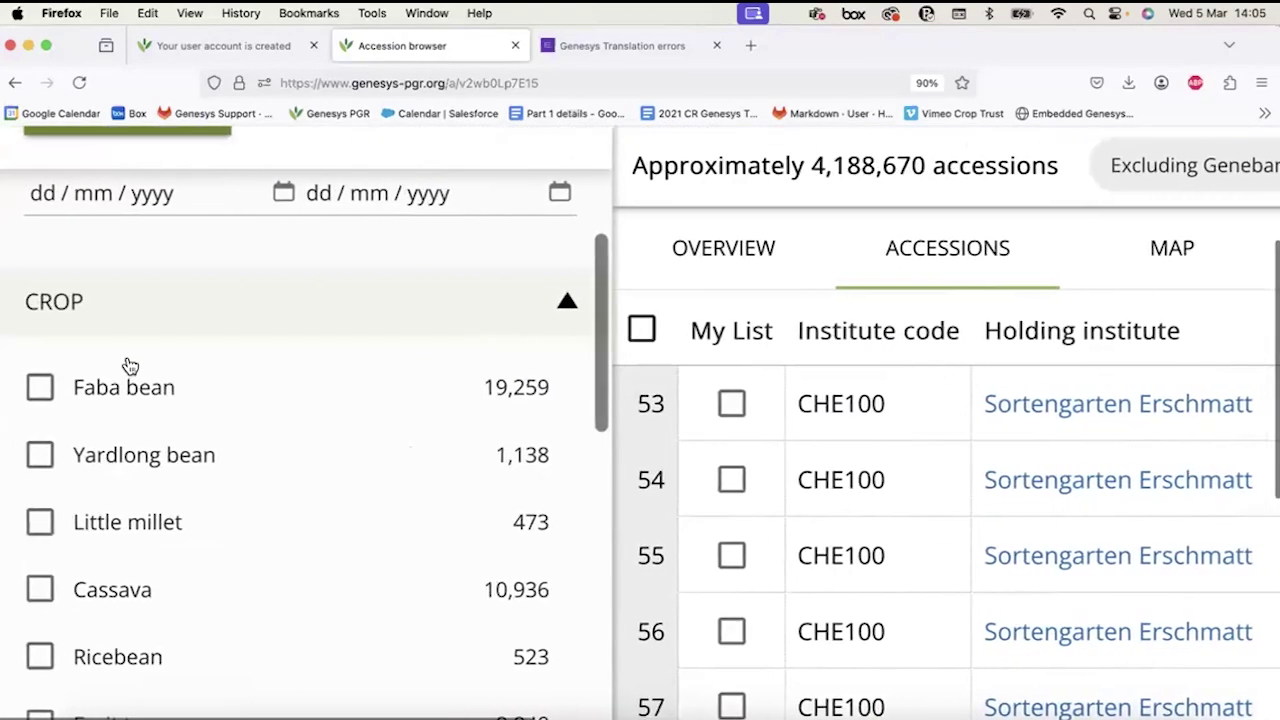
pyautogui.scroll(5, 130, 366)
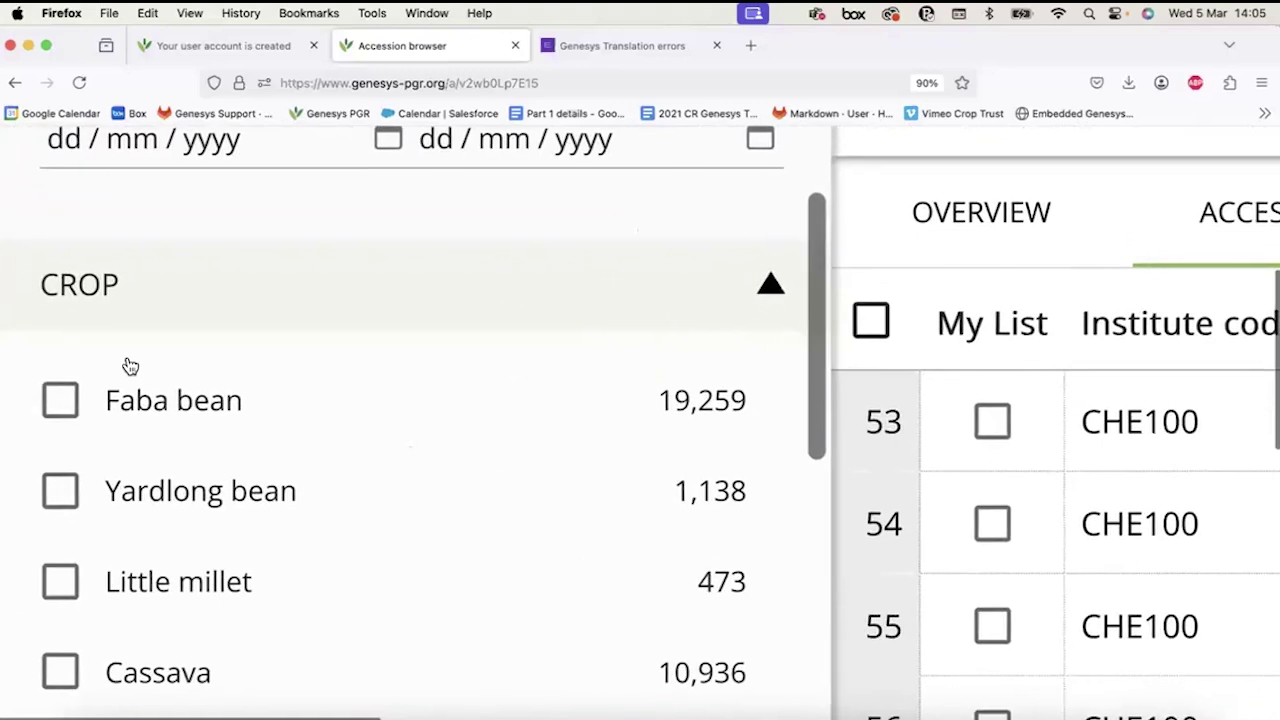
pyautogui.scroll(-2, 128, 366)
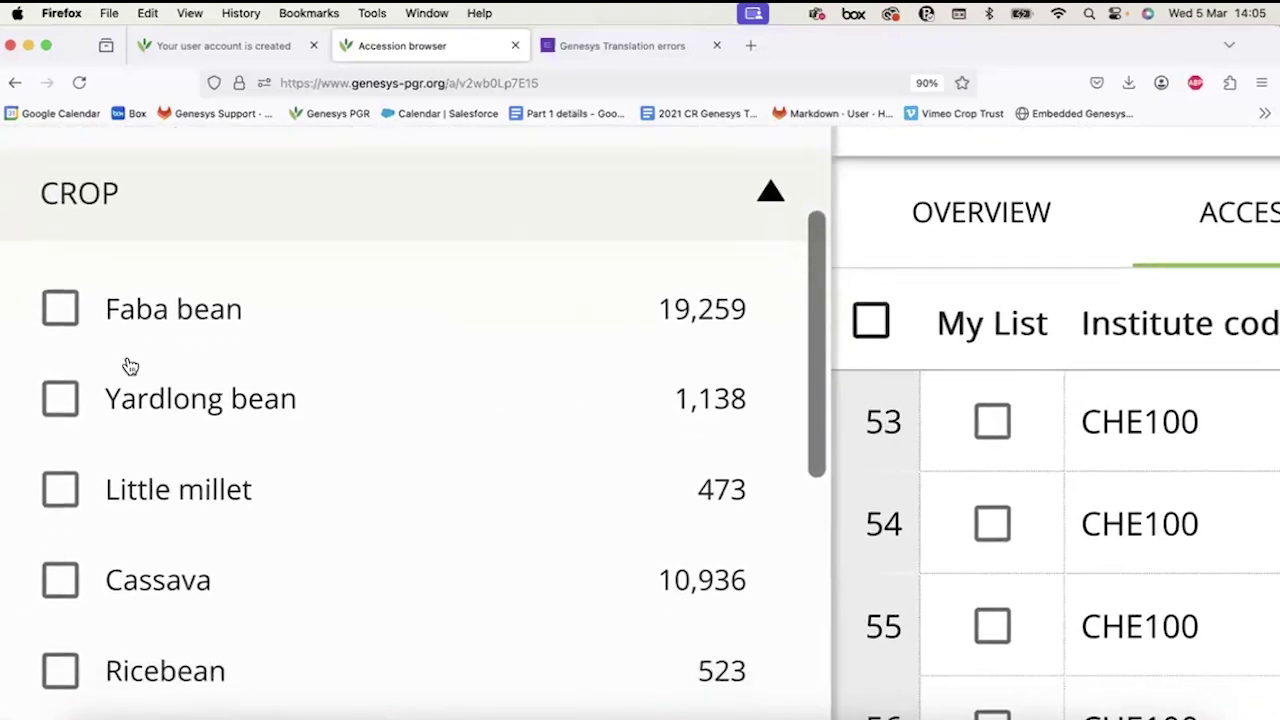
pyautogui.click(70, 307)
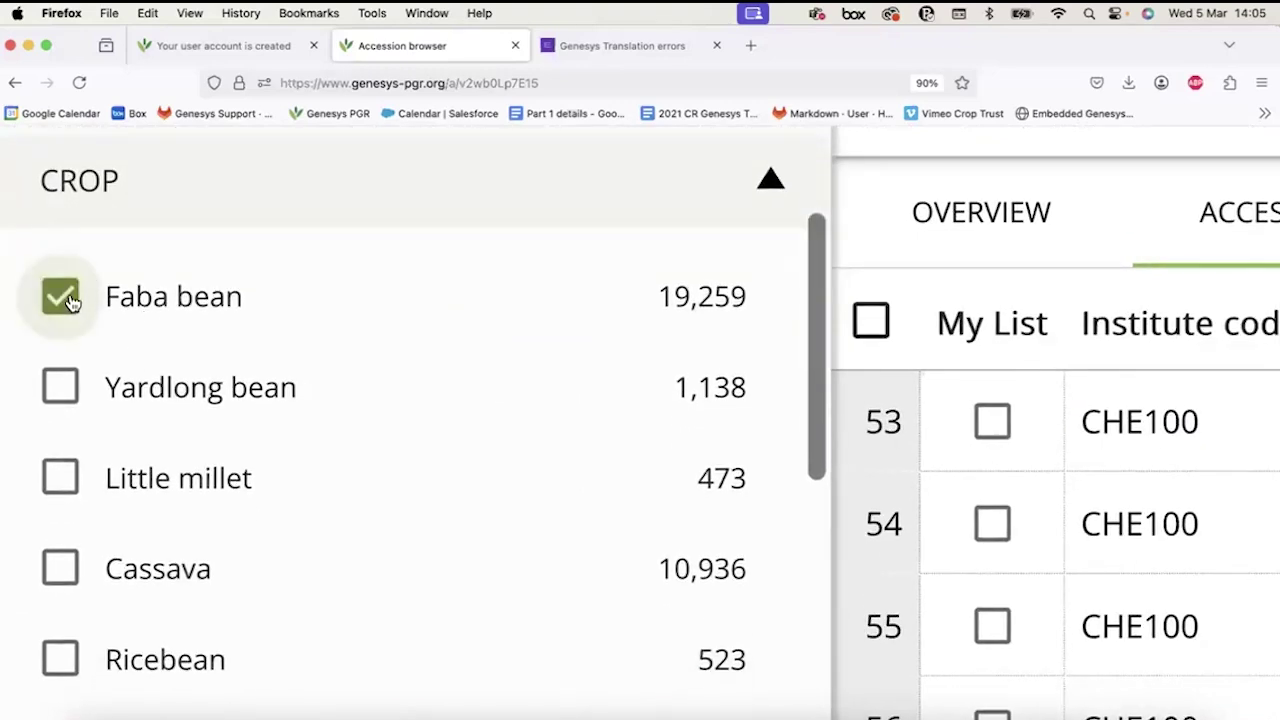
pyautogui.click(62, 400)
pyautogui.click(60, 478)
pyautogui.click(60, 568)
pyautogui.click(60, 652)
pyautogui.scroll(-1, 100, 420)
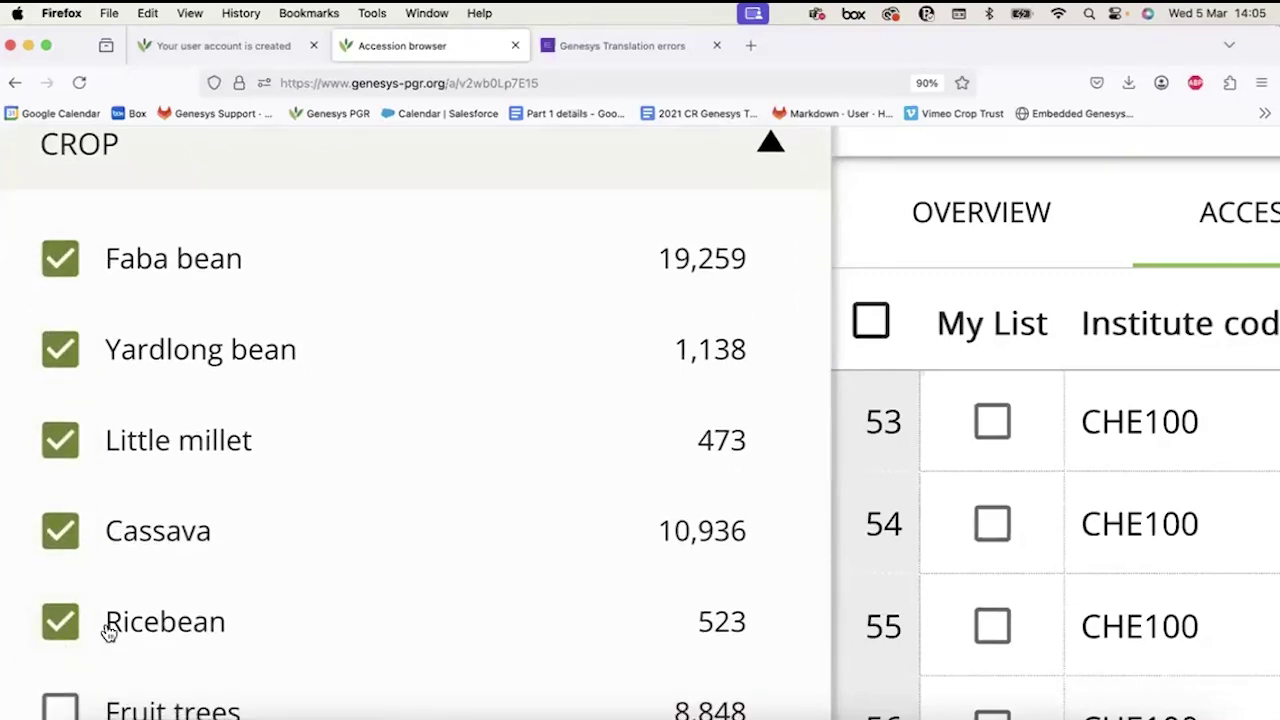
pyautogui.scroll(2, 112, 310)
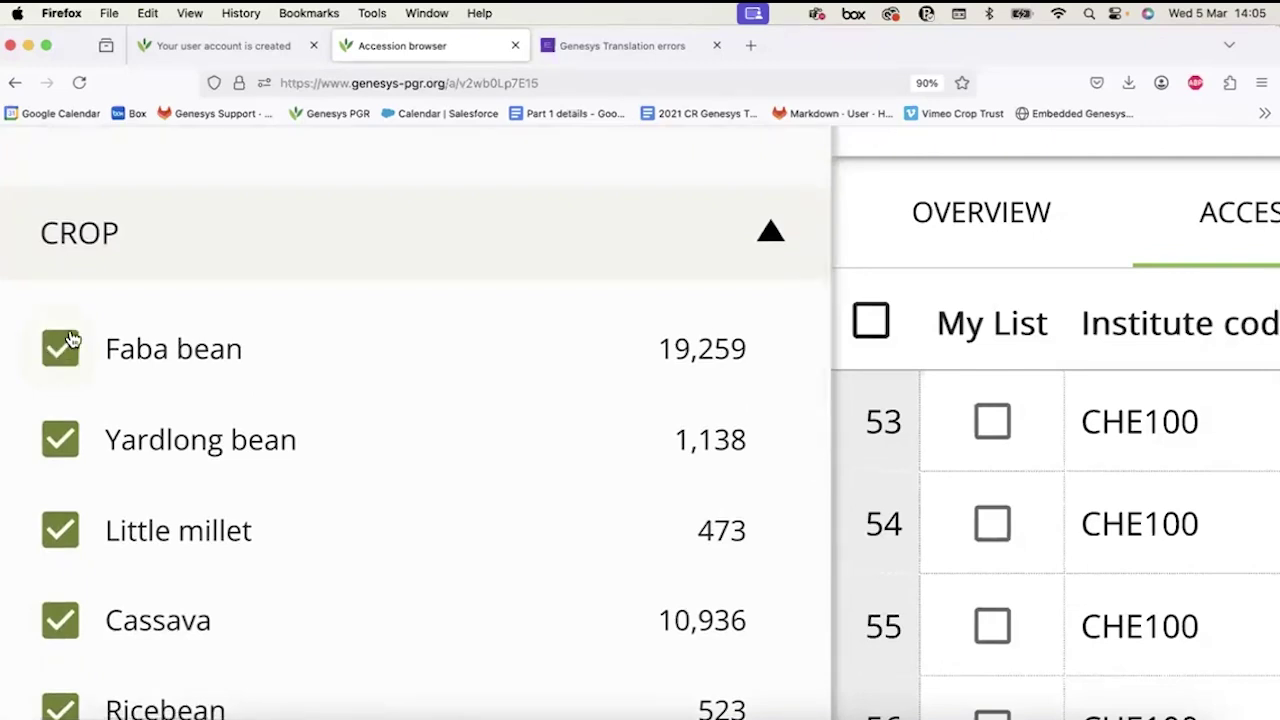
# Switch Faba bean, Yardlong bean and Little millet to excluded; include Fruit trees and Finger millet.
pyautogui.click(57, 359)
pyautogui.click(72, 444)
pyautogui.click(63, 528)
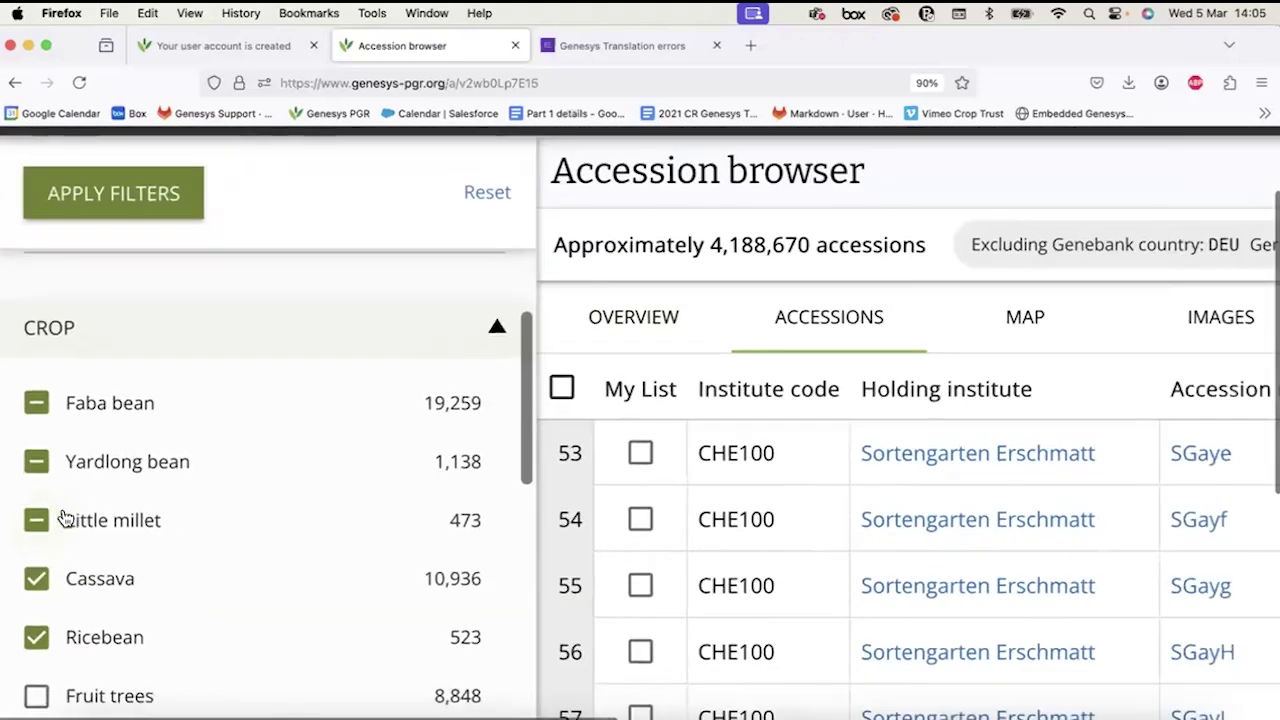
pyautogui.scroll(-2, 40, 480)
pyautogui.click(35, 590)
pyautogui.click(40, 640)
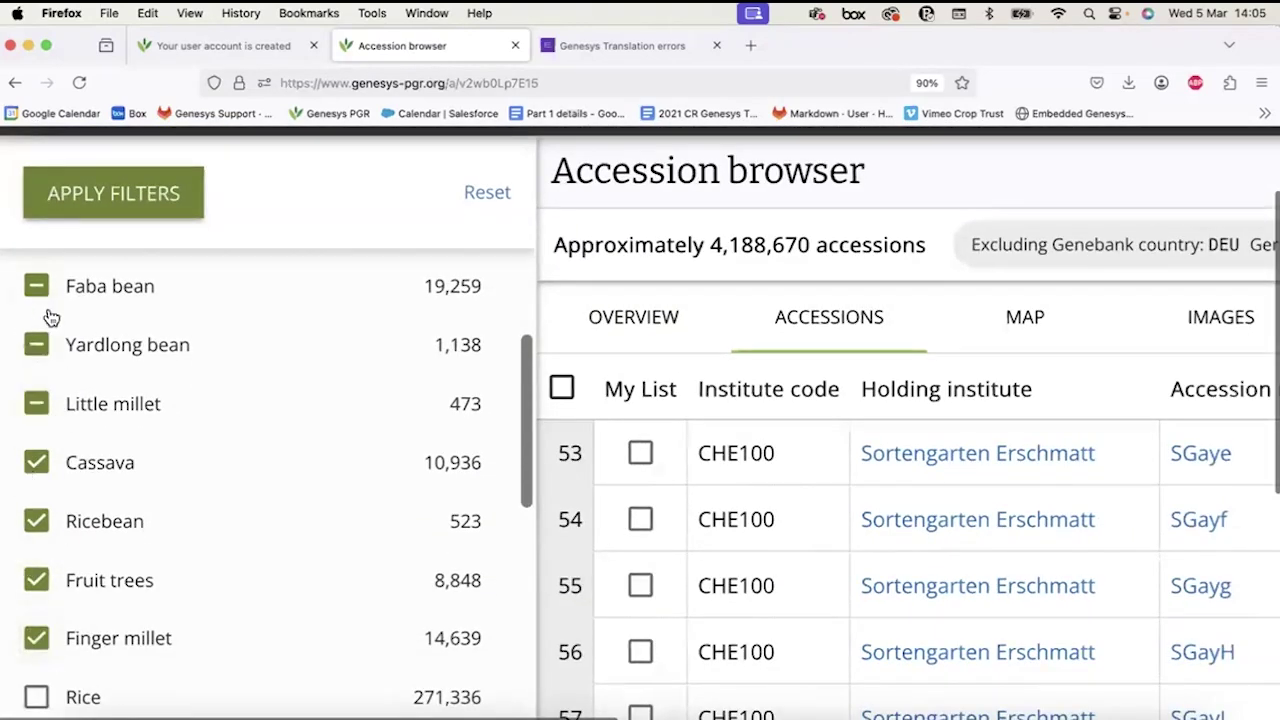
pyautogui.scroll(-1, 45, 518)
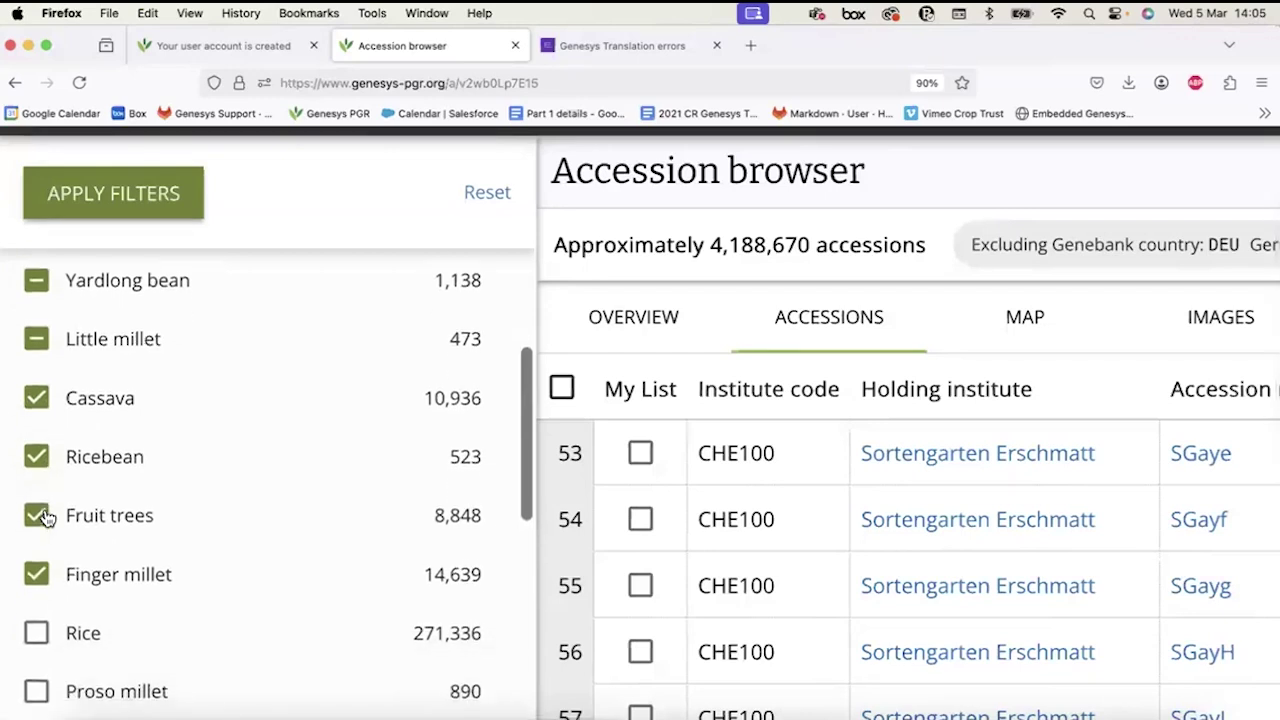
# Clear the Finger millet, Fruit trees, Ricebean and Cassava crop selections.
pyautogui.click(37, 592)
pyautogui.click(38, 588)
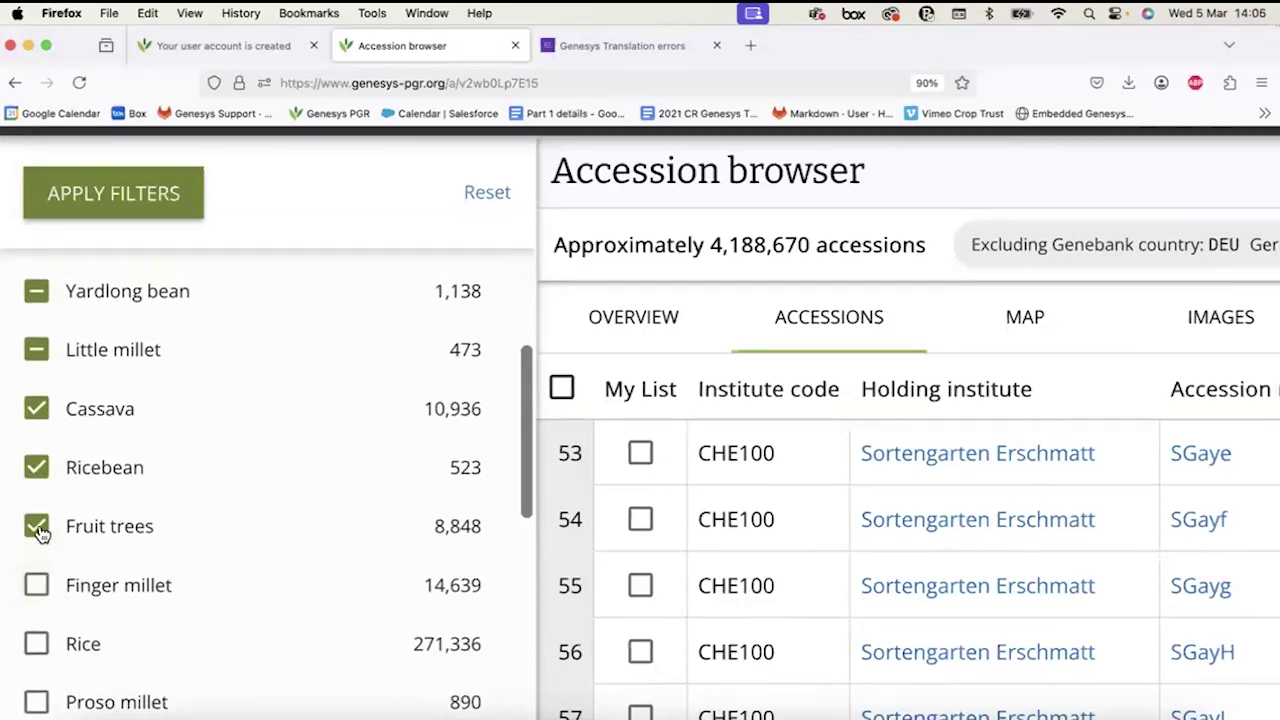
pyautogui.click(38, 528)
pyautogui.click(37, 470)
pyautogui.click(37, 468)
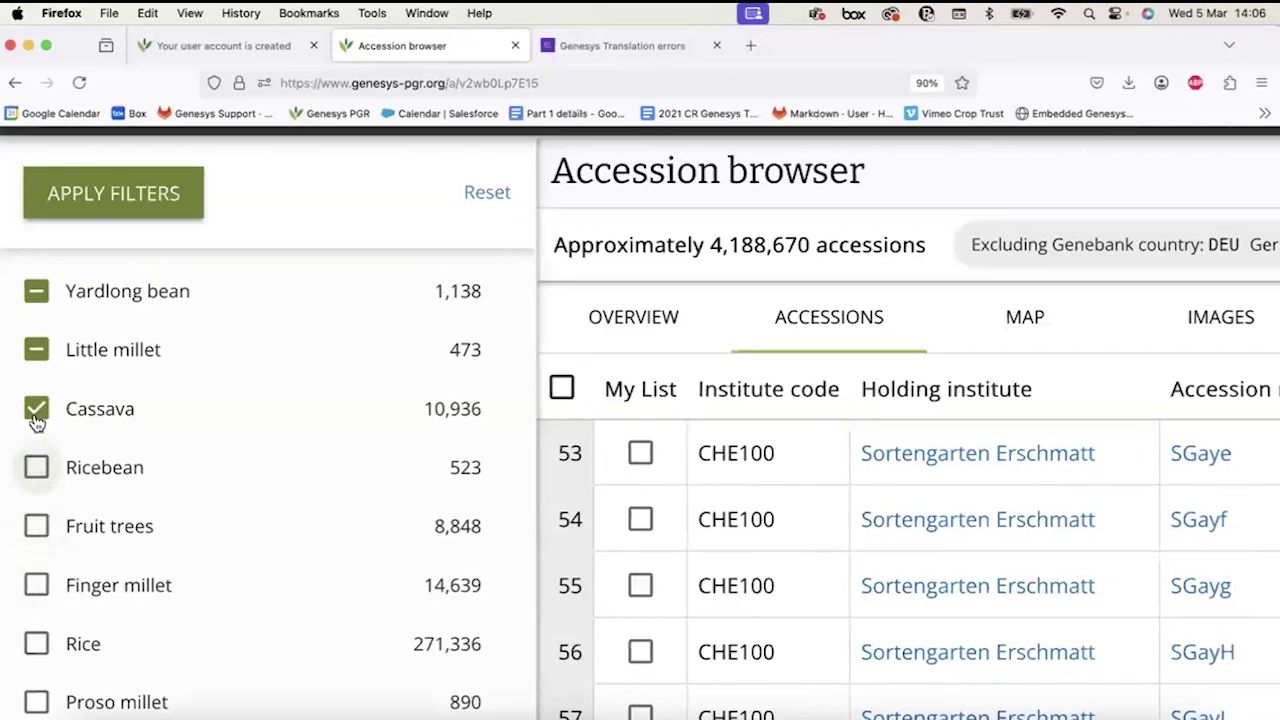
pyautogui.click(37, 420)
pyautogui.click(37, 420)
pyautogui.scroll(1, 37, 422)
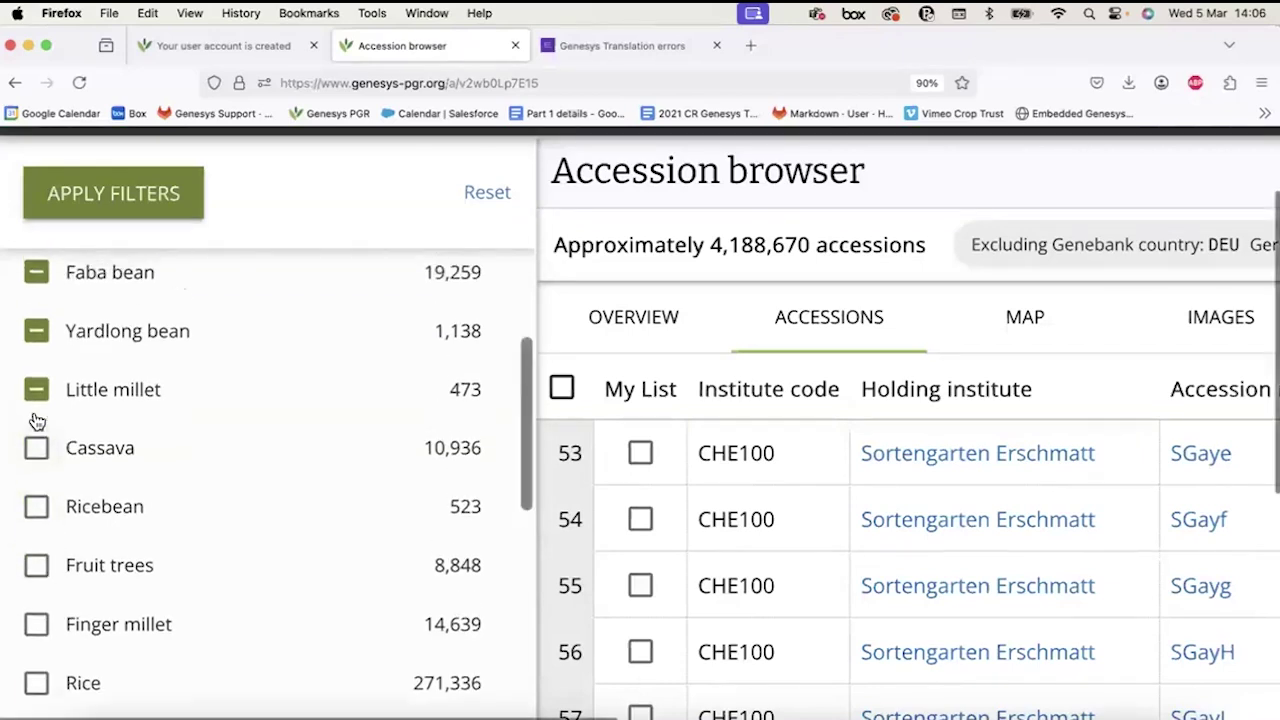
pyautogui.scroll(1, 37, 421)
# Clear the excluded crops, then include only Faba bean and Yardlong bean.
pyautogui.click(37, 431)
pyautogui.click(37, 372)
pyautogui.click(37, 313)
pyautogui.click(37, 313)
pyautogui.click(36, 372)
pyautogui.click(88, 180)
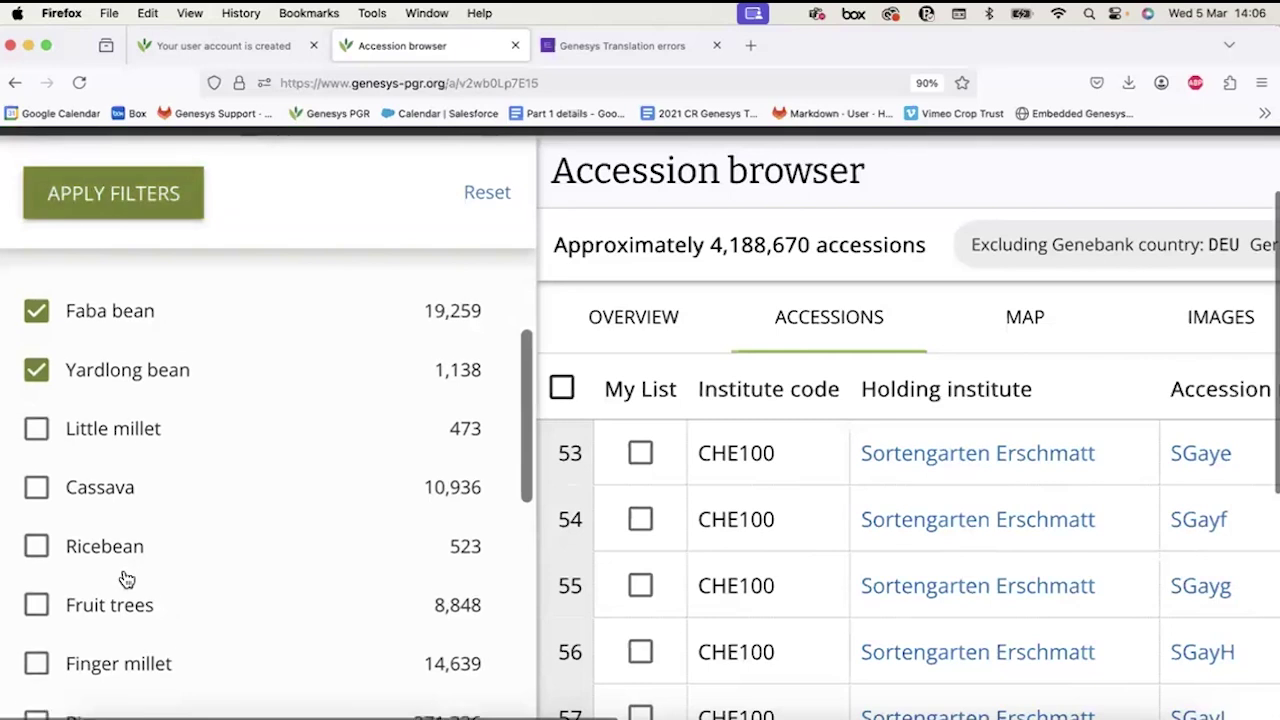
pyautogui.scroll(-10, 126, 579)
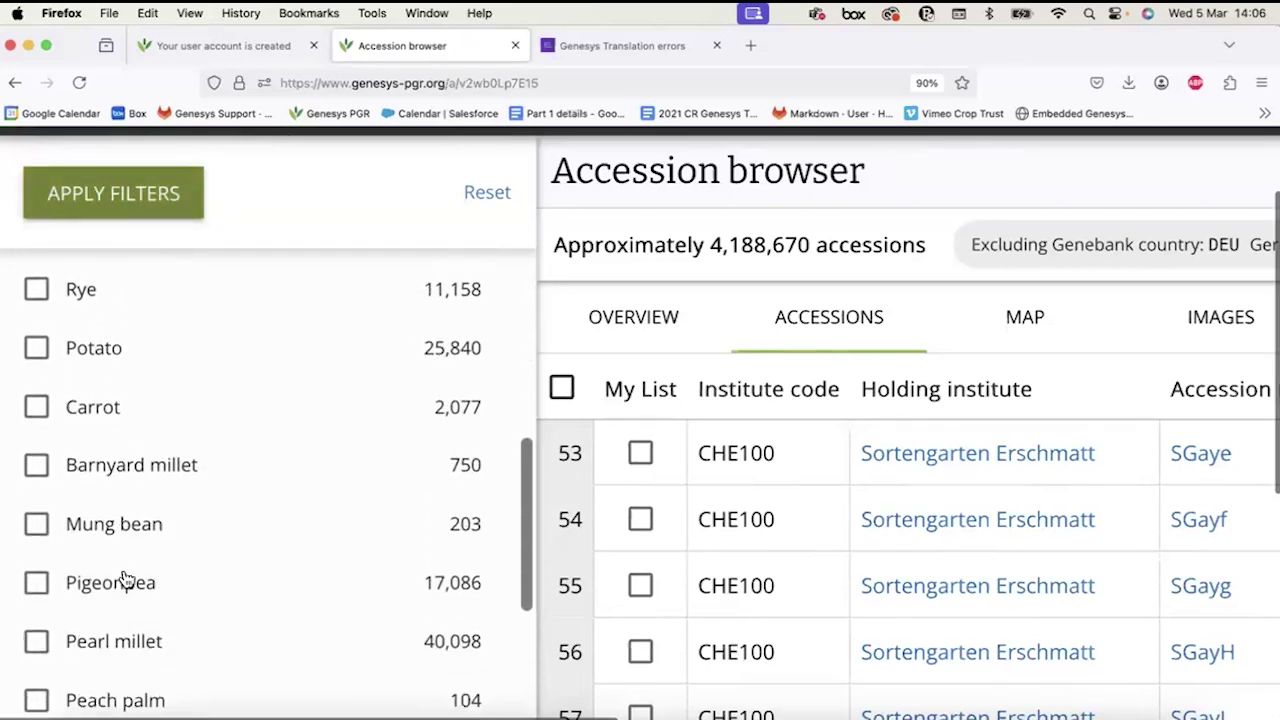
pyautogui.scroll(-15, 124, 578)
pyautogui.scroll(-8, 124, 578)
pyautogui.scroll(-9, 126, 579)
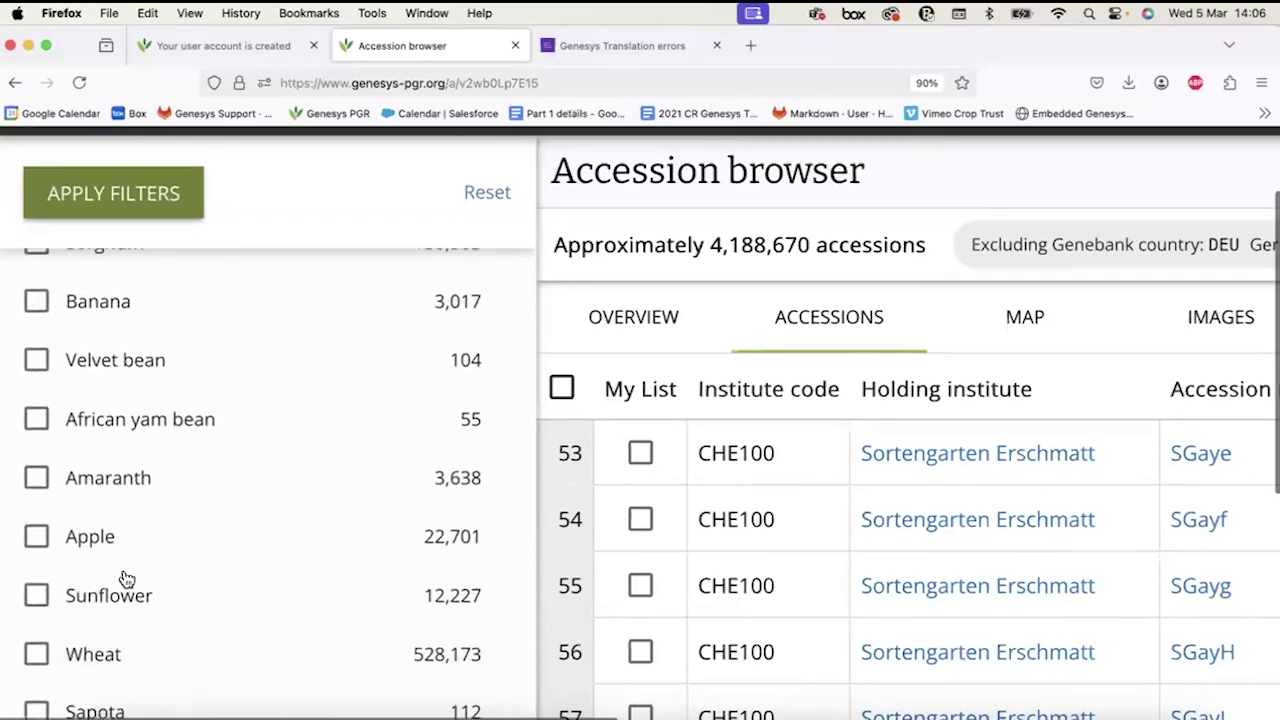
pyautogui.scroll(-3, 126, 579)
pyautogui.scroll(-6, 126, 579)
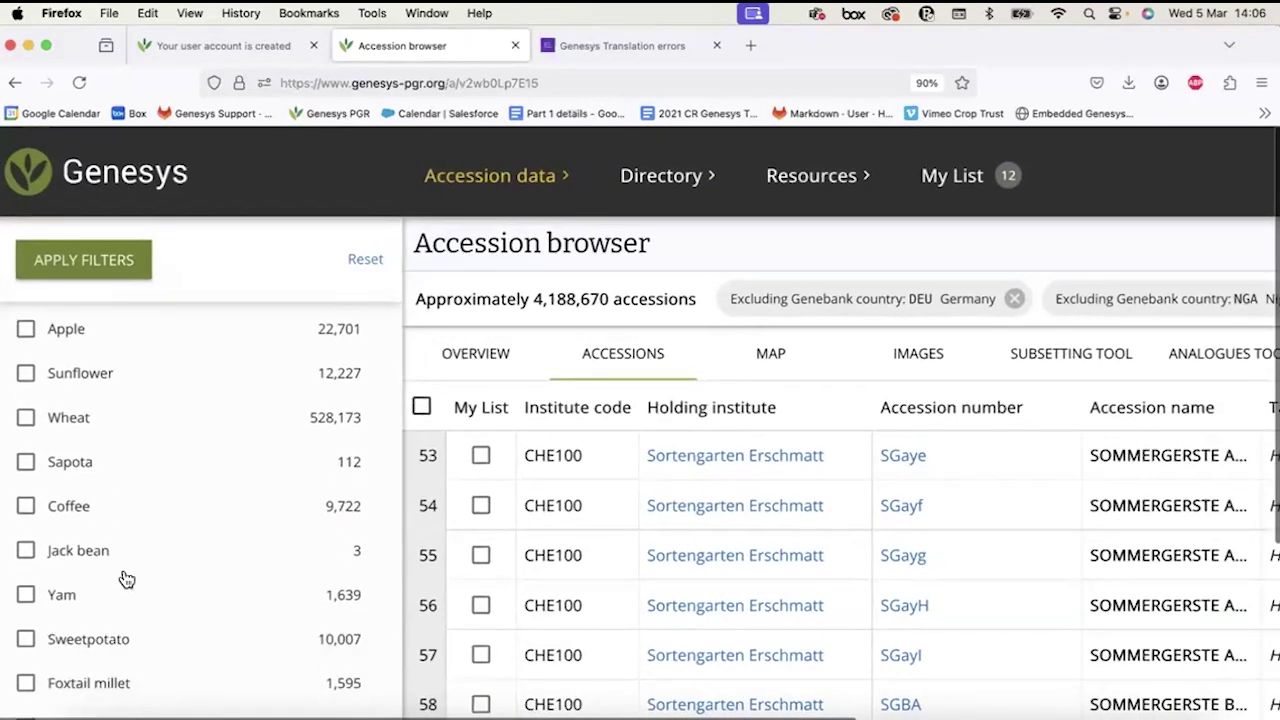
pyautogui.scroll(-5, 126, 579)
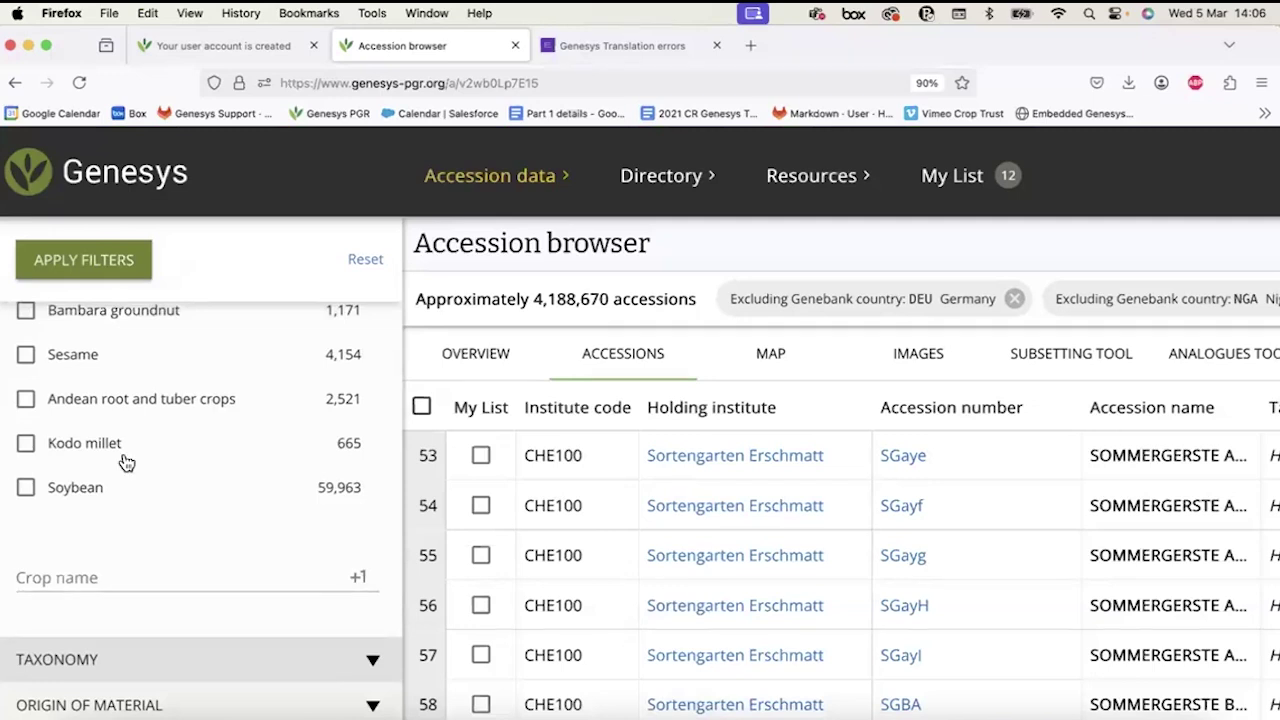
pyautogui.scroll(15, 125, 463)
pyautogui.scroll(15, 125, 463)
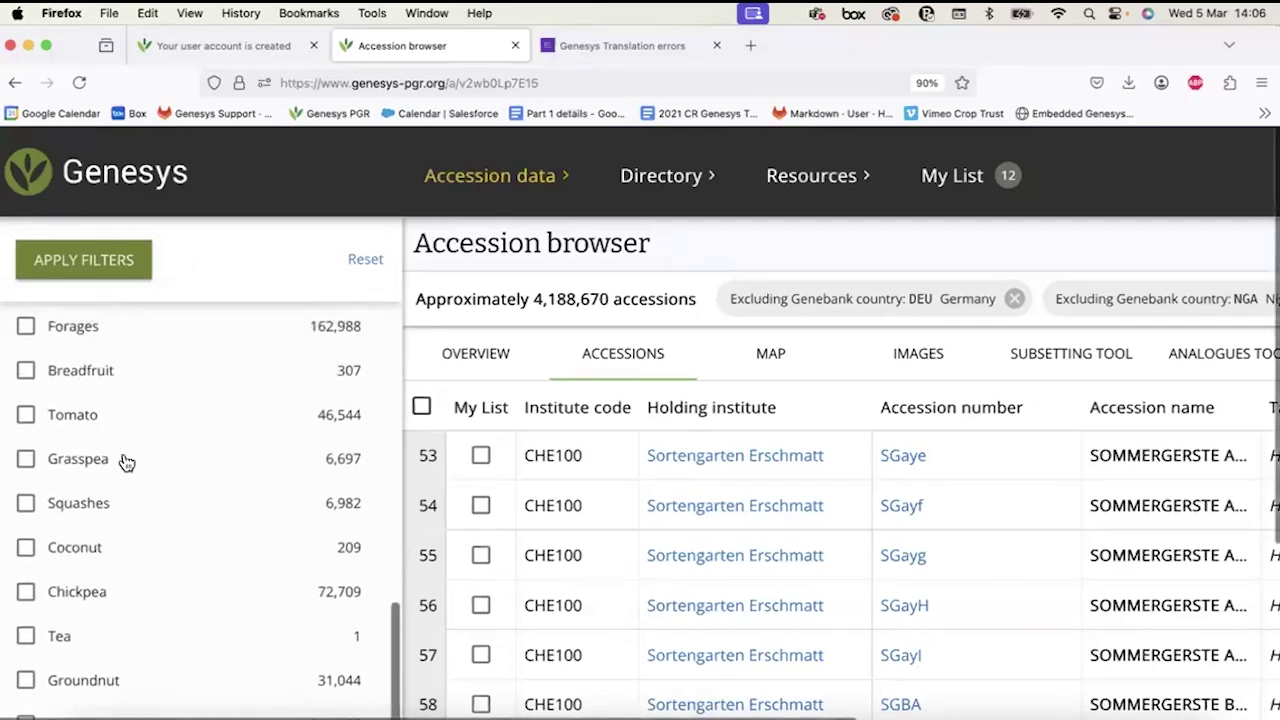
pyautogui.scroll(15, 125, 470)
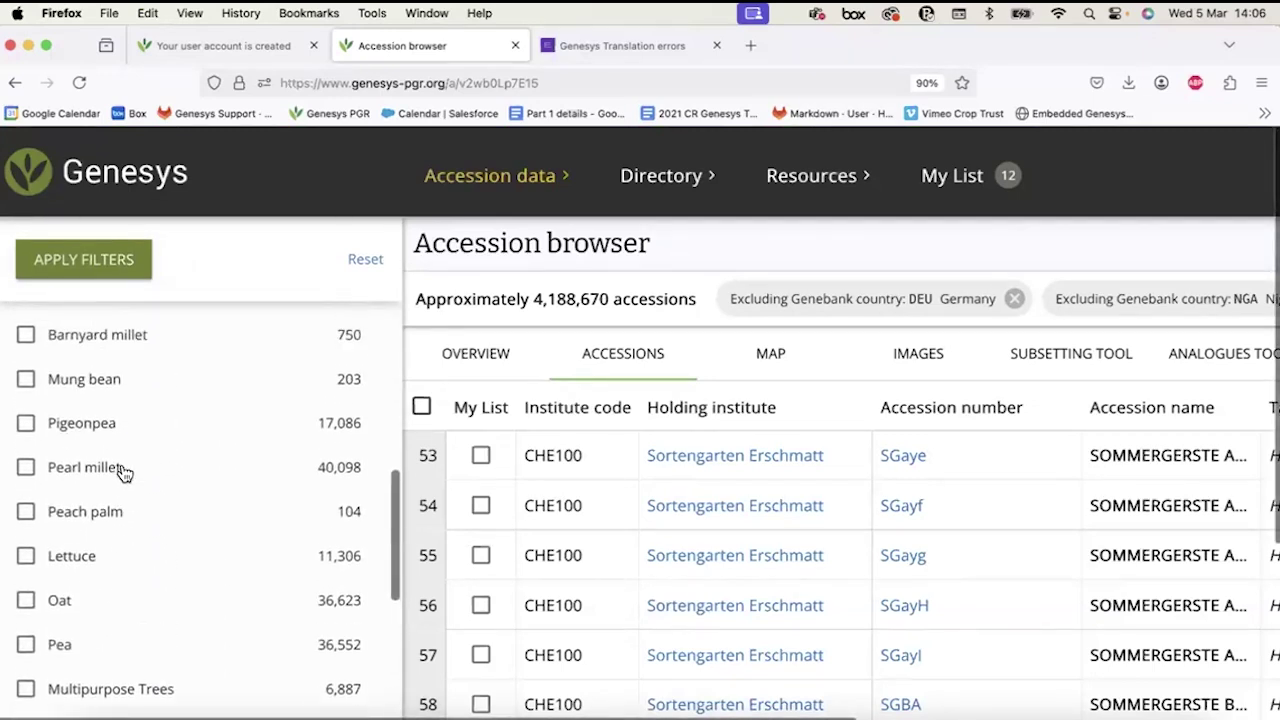
pyautogui.scroll(3, 125, 590)
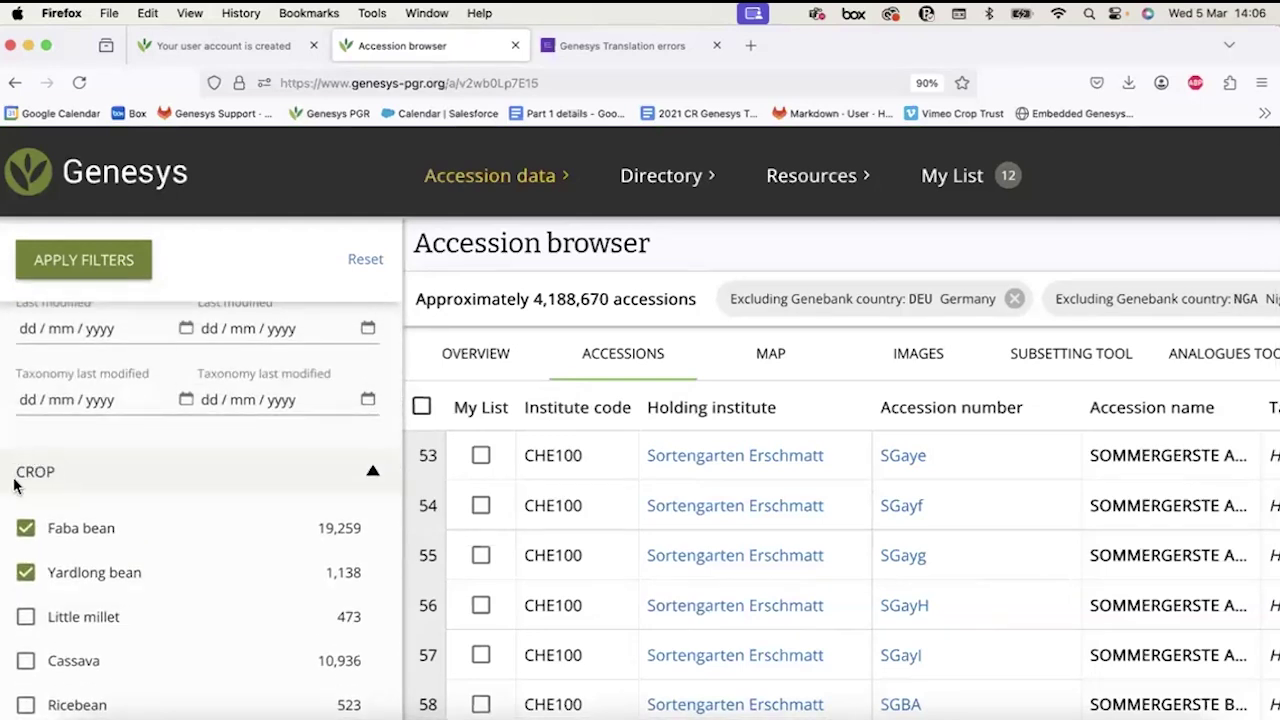
# Collapse the CROP section and expand the biological status of accession filters.
pyautogui.click(72, 470)
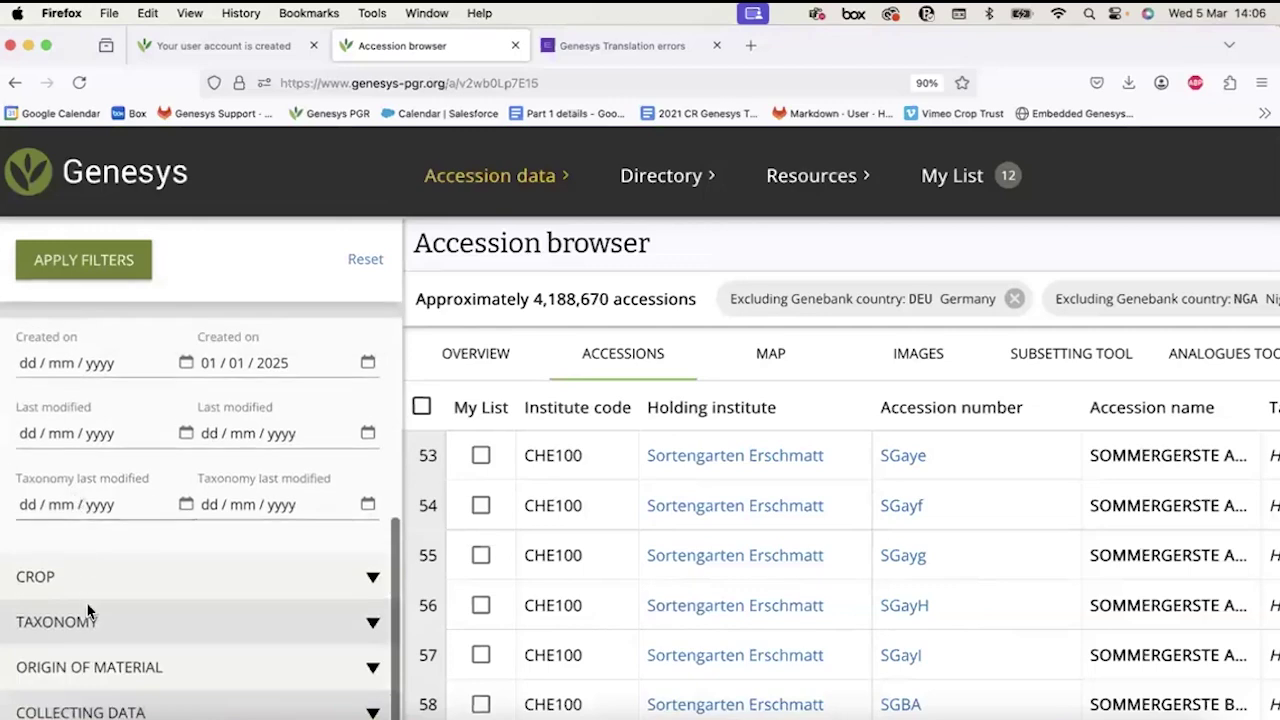
pyautogui.scroll(-2, 87, 605)
pyautogui.scroll(5, 88, 602)
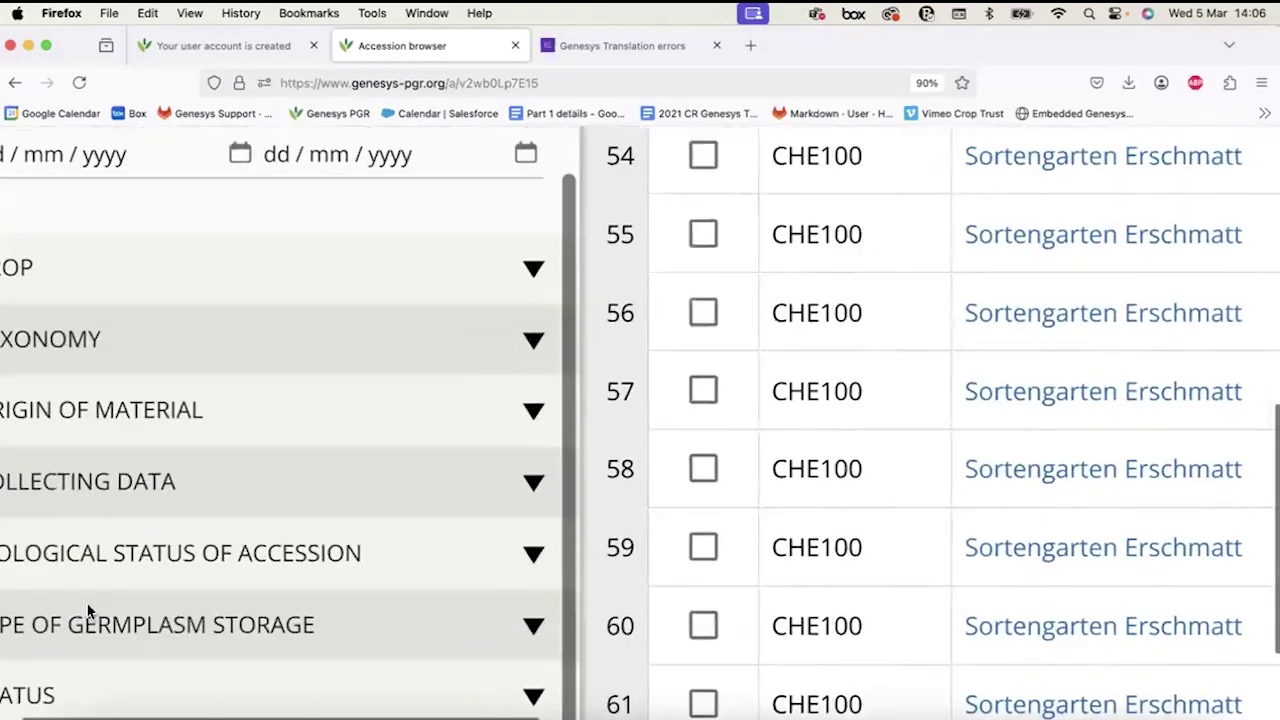
pyautogui.scroll(1, 88, 604)
pyautogui.click(88, 604)
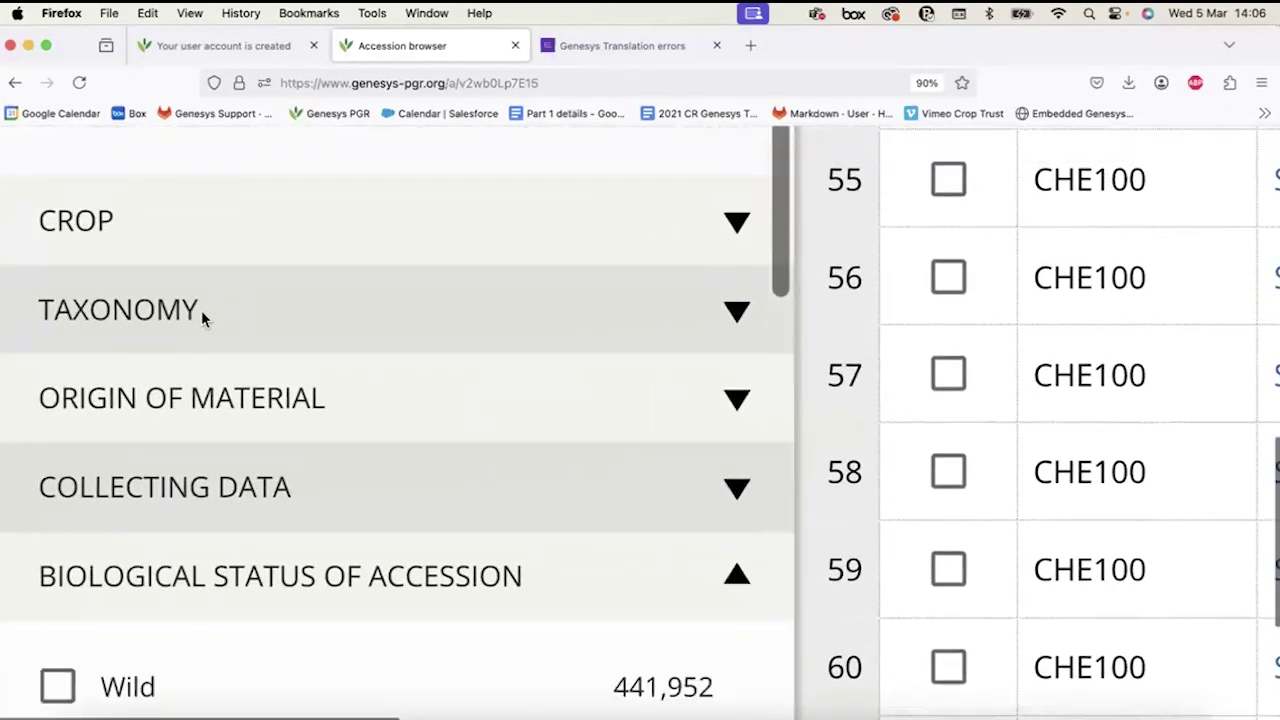
pyautogui.click(118, 220)
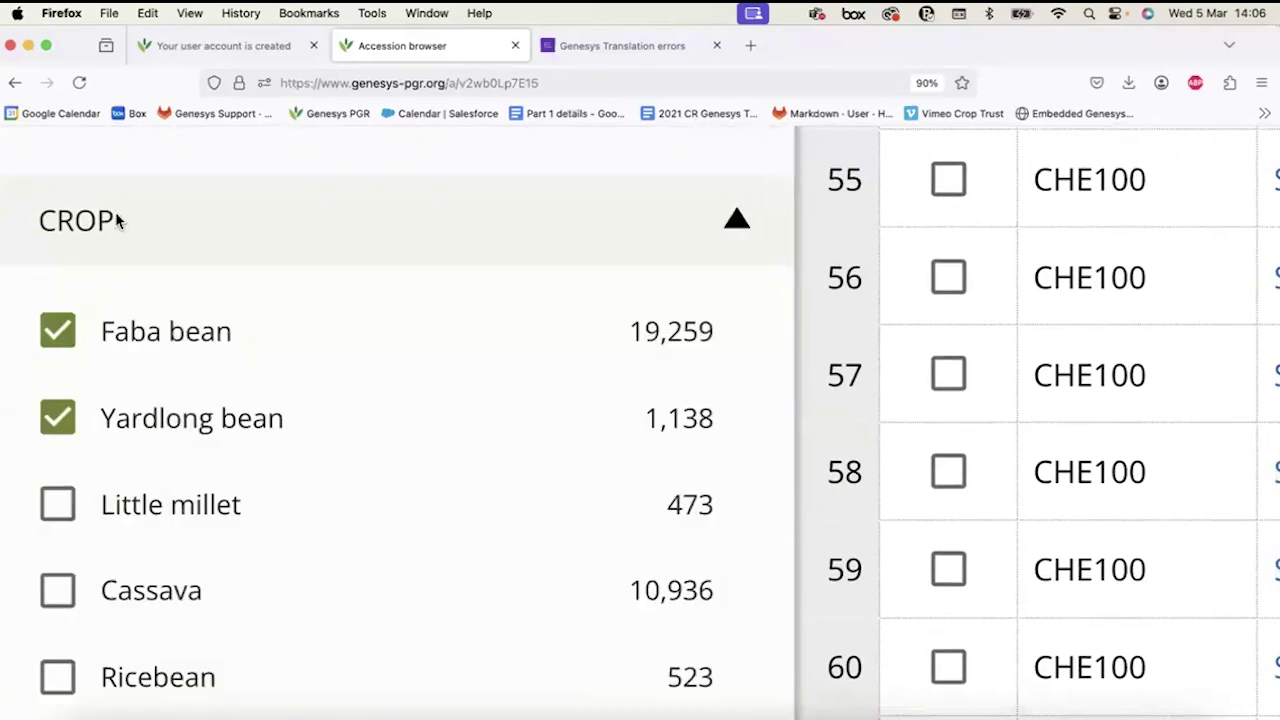
pyautogui.click(118, 218)
# Open the TAXONOMY section, briefly rechecking the crop selections.
pyautogui.click(128, 310)
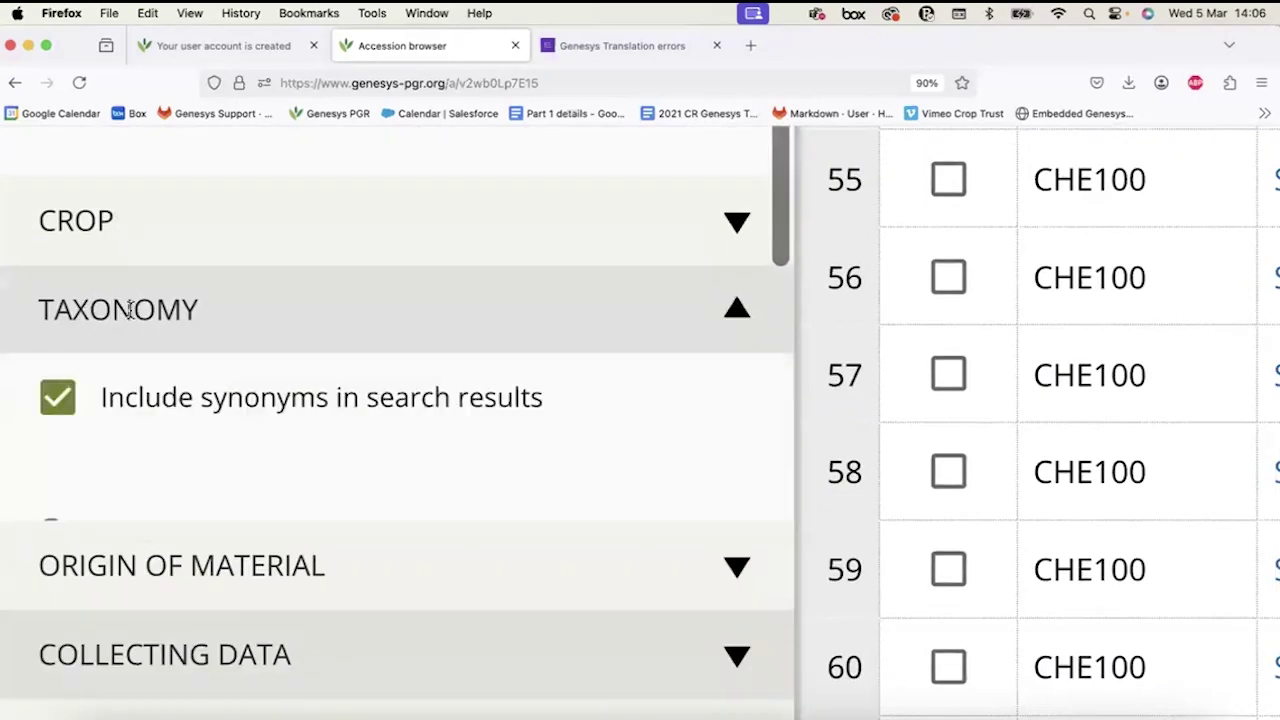
pyautogui.scroll(-1, 140, 533)
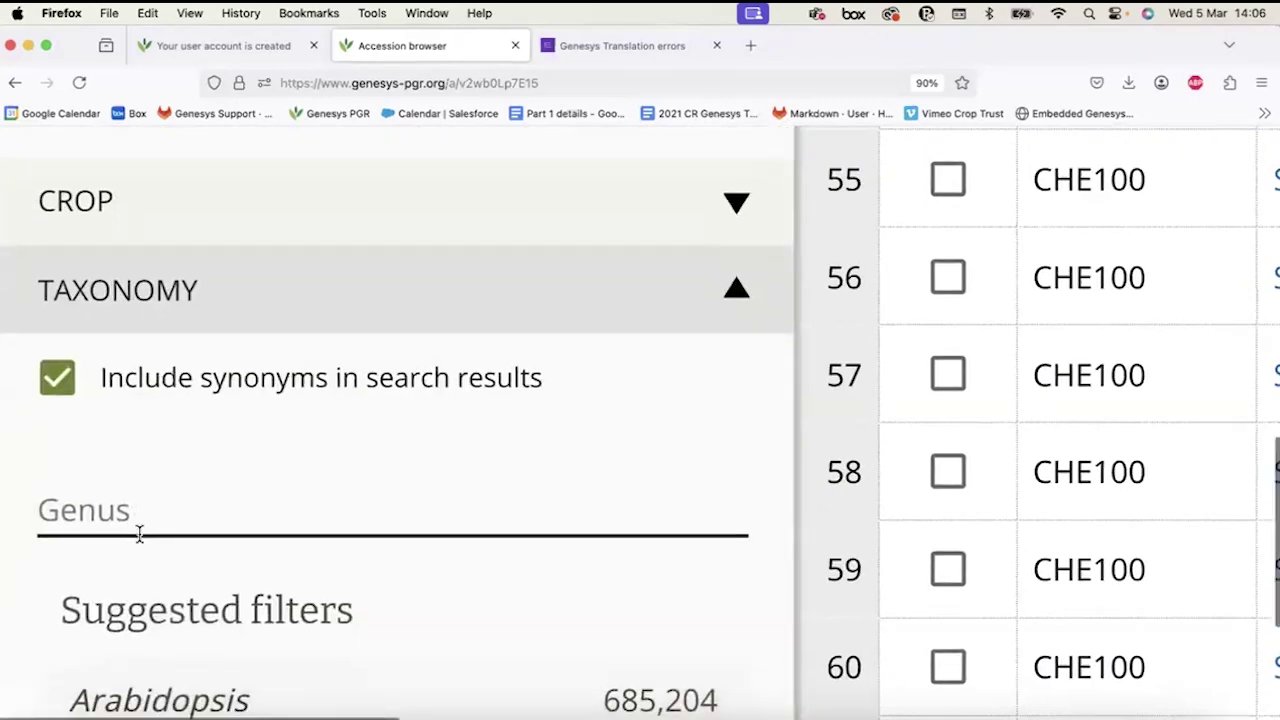
pyautogui.scroll(-3, 140, 533)
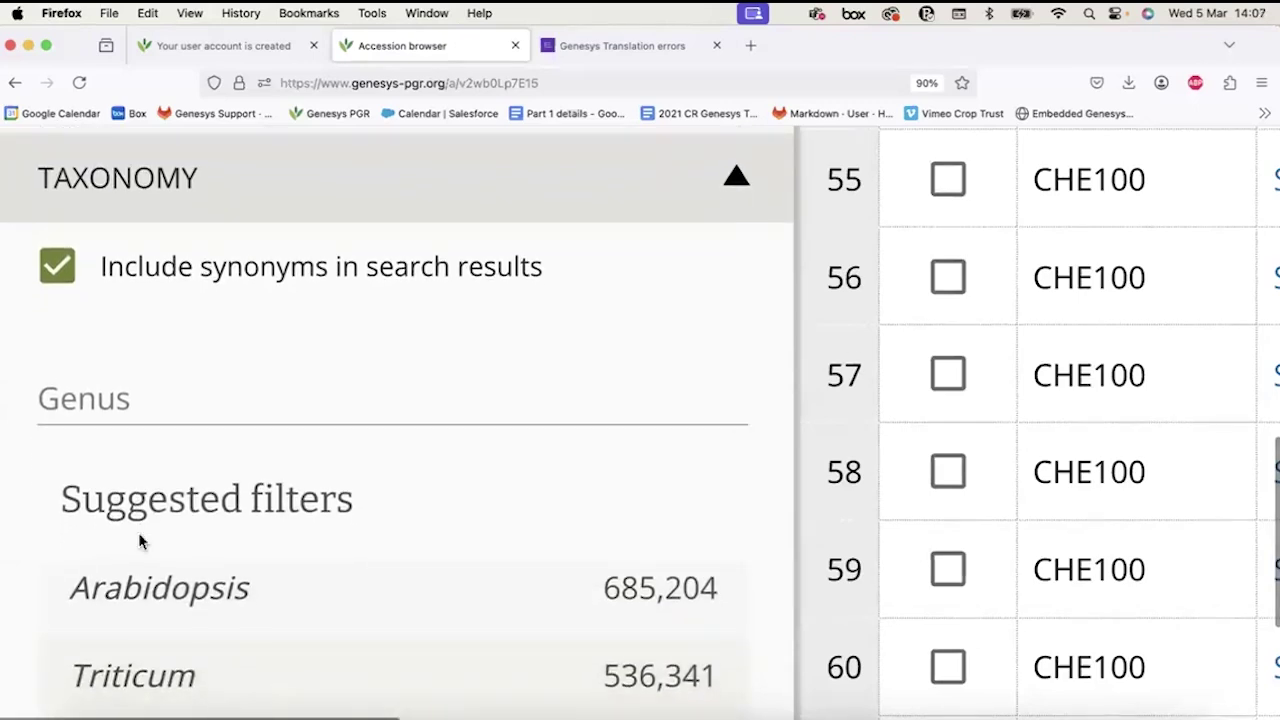
pyautogui.scroll(4, 138, 540)
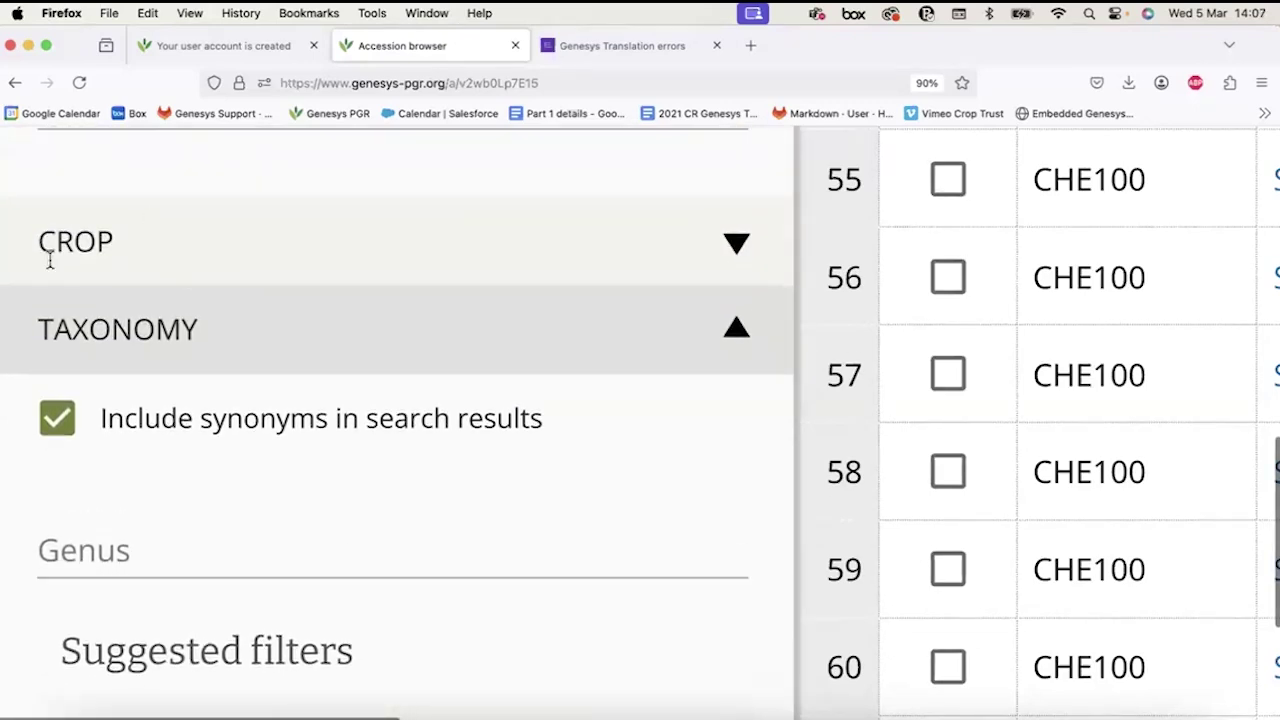
pyautogui.click(87, 218)
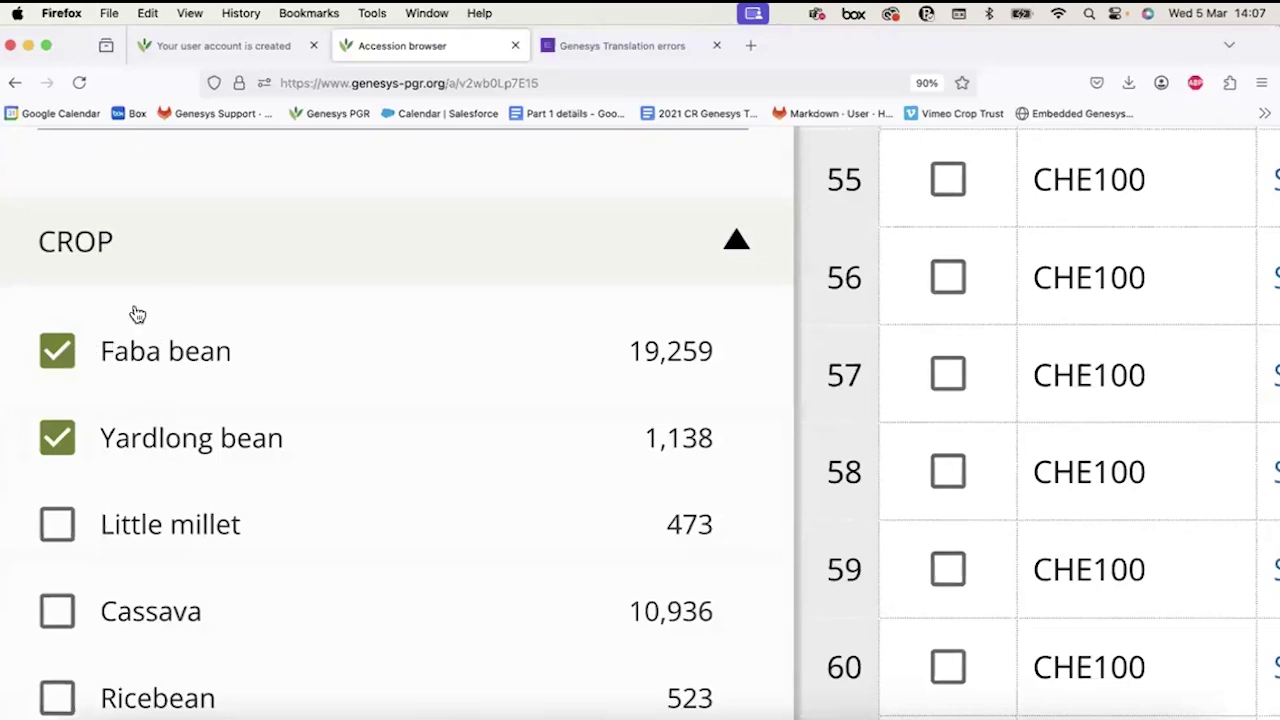
pyautogui.click(166, 232)
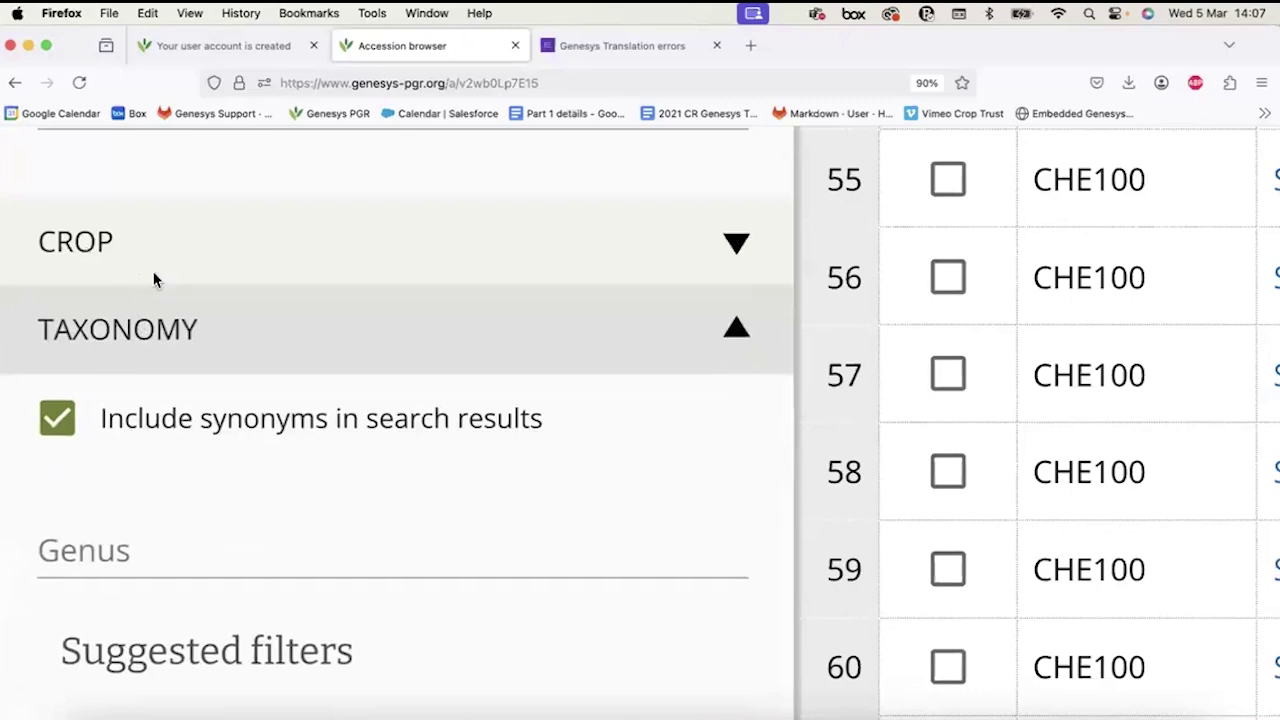
# Select the Genus field to show suggestions like Arabidopsis (685,204) and Triticum (563,834).
pyautogui.scroll(-2, 155, 275)
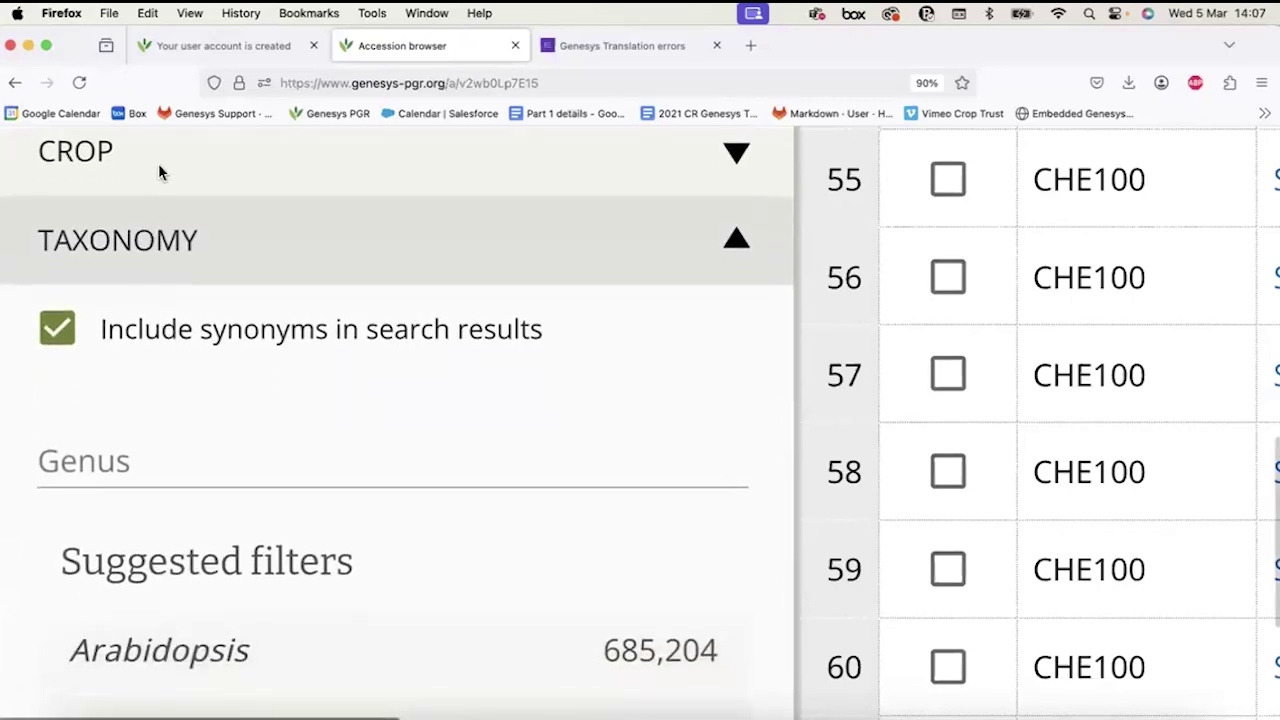
pyautogui.click(131, 462)
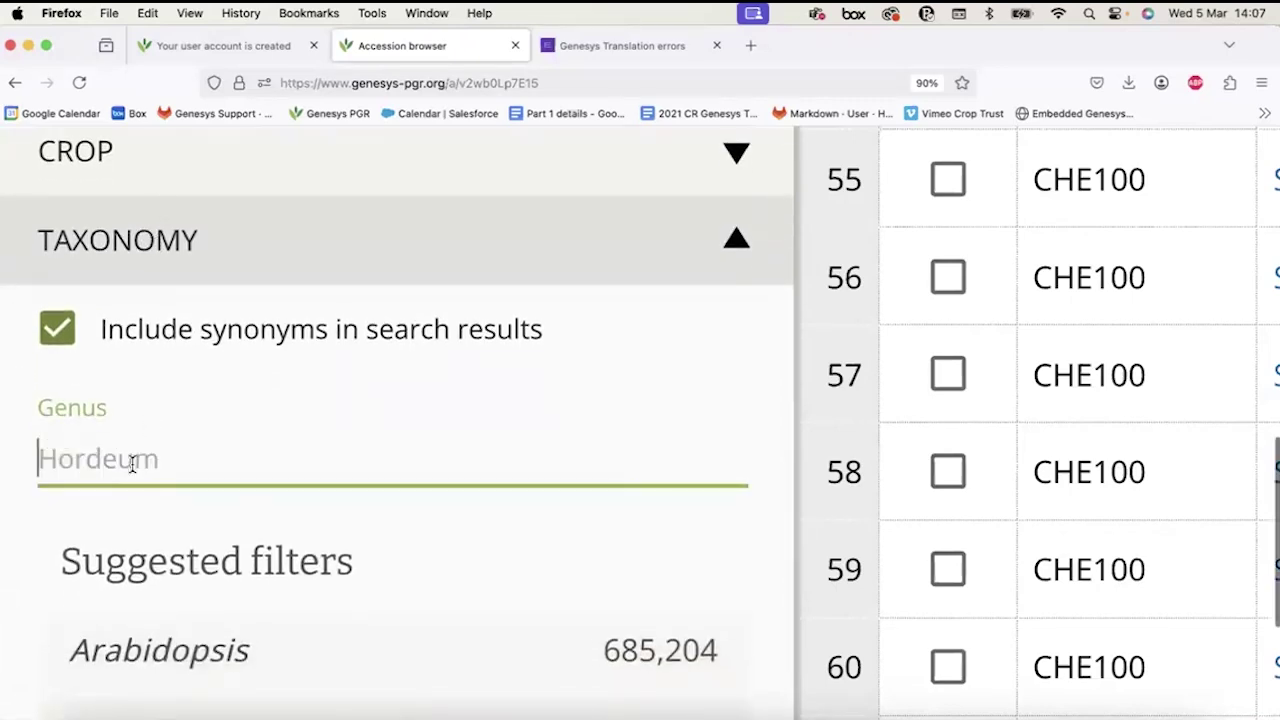
pyautogui.scroll(-1, 131, 464)
pyautogui.scroll(-1, 131, 468)
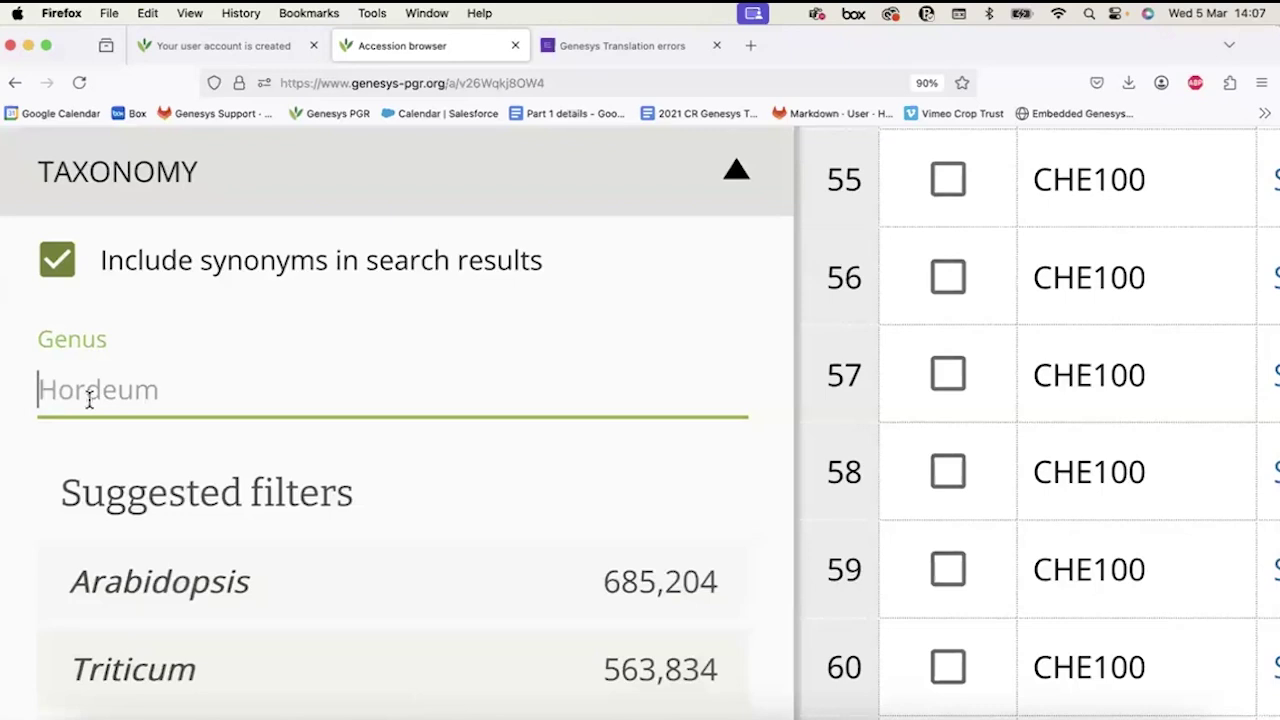
pyautogui.scroll(-3, 89, 399)
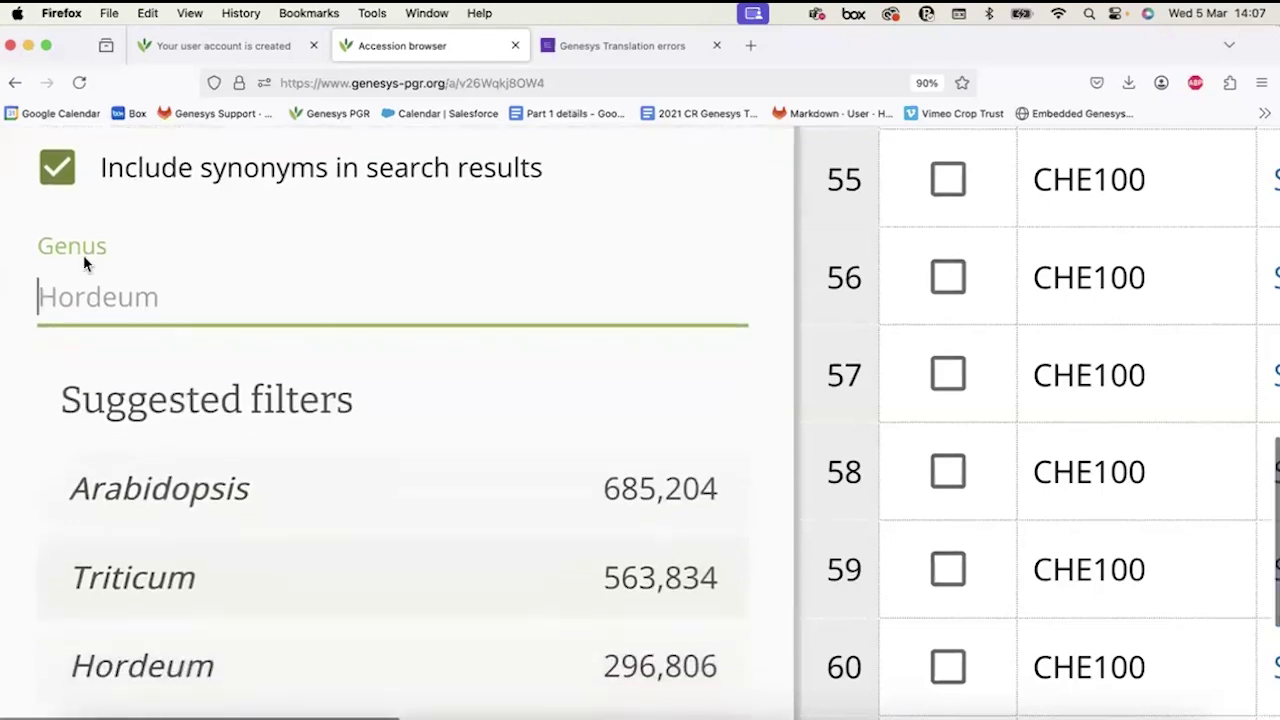
pyautogui.scroll(2, 193, 260)
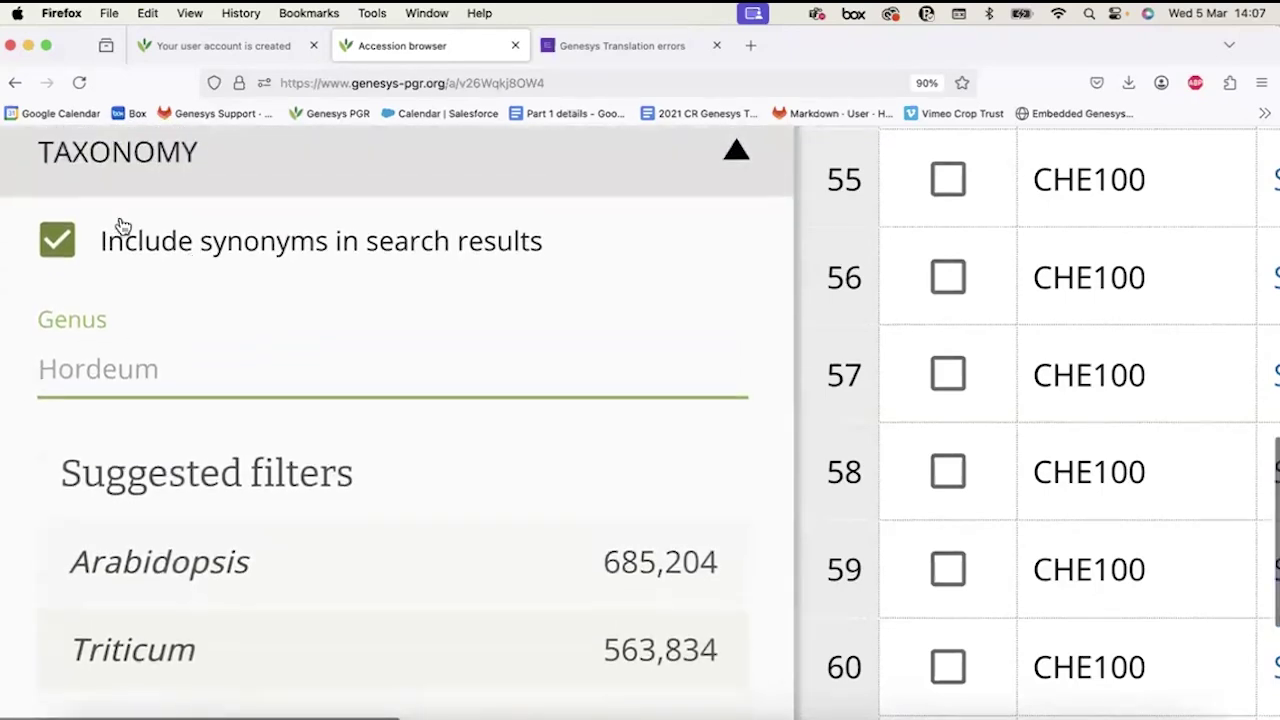
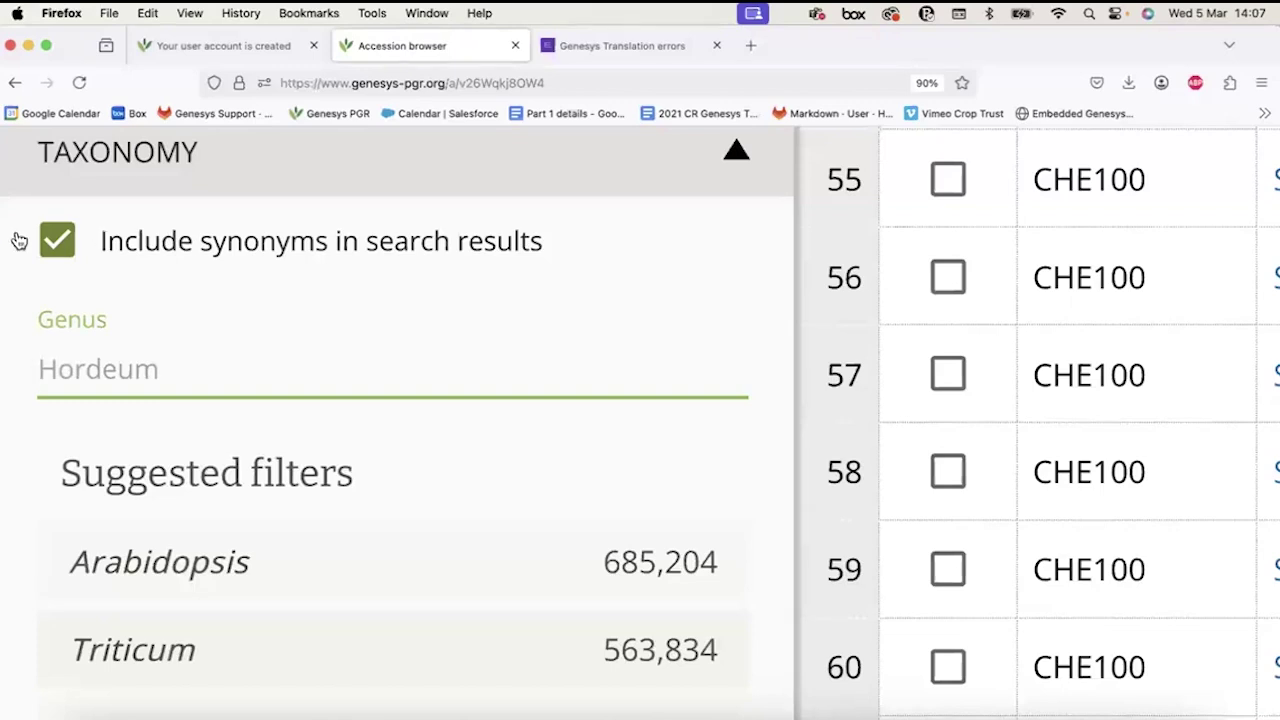
# Toggle synonym inclusion off and back on, then add and remove a Triticum genus filter.
pyautogui.click(60, 245)
pyautogui.click(57, 240)
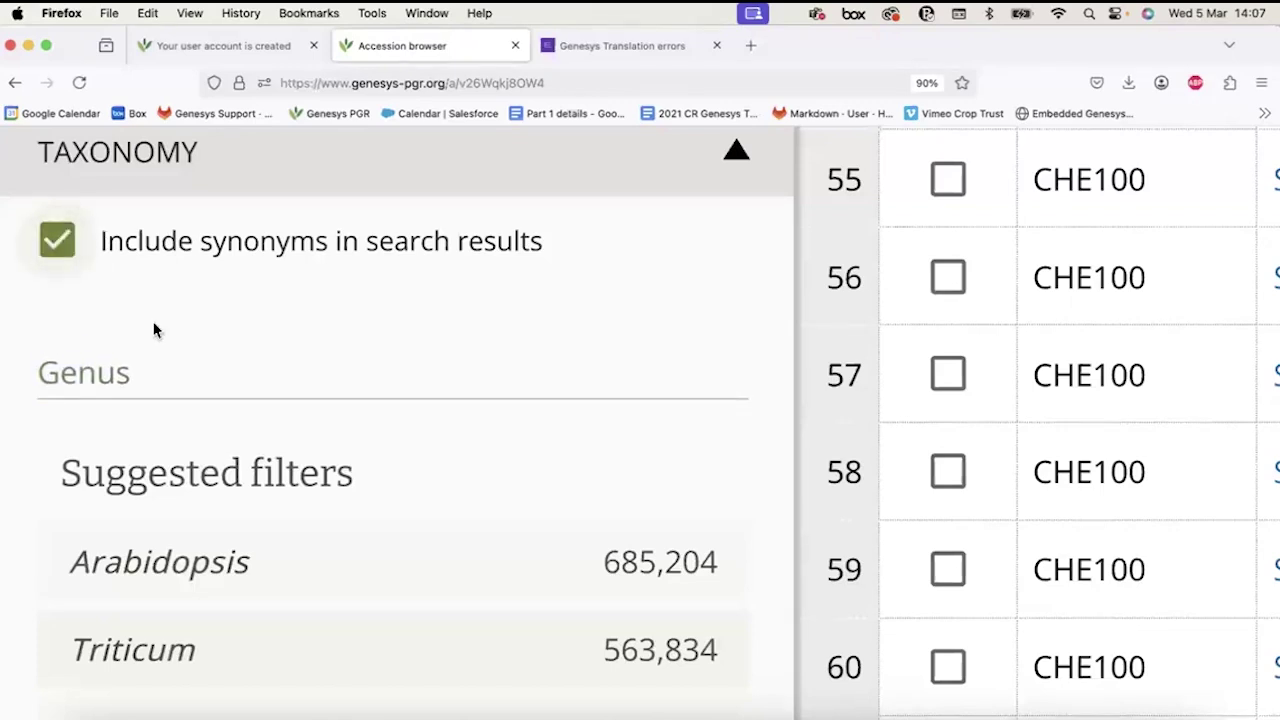
pyautogui.click(127, 385)
pyautogui.scroll(-1, 126, 380)
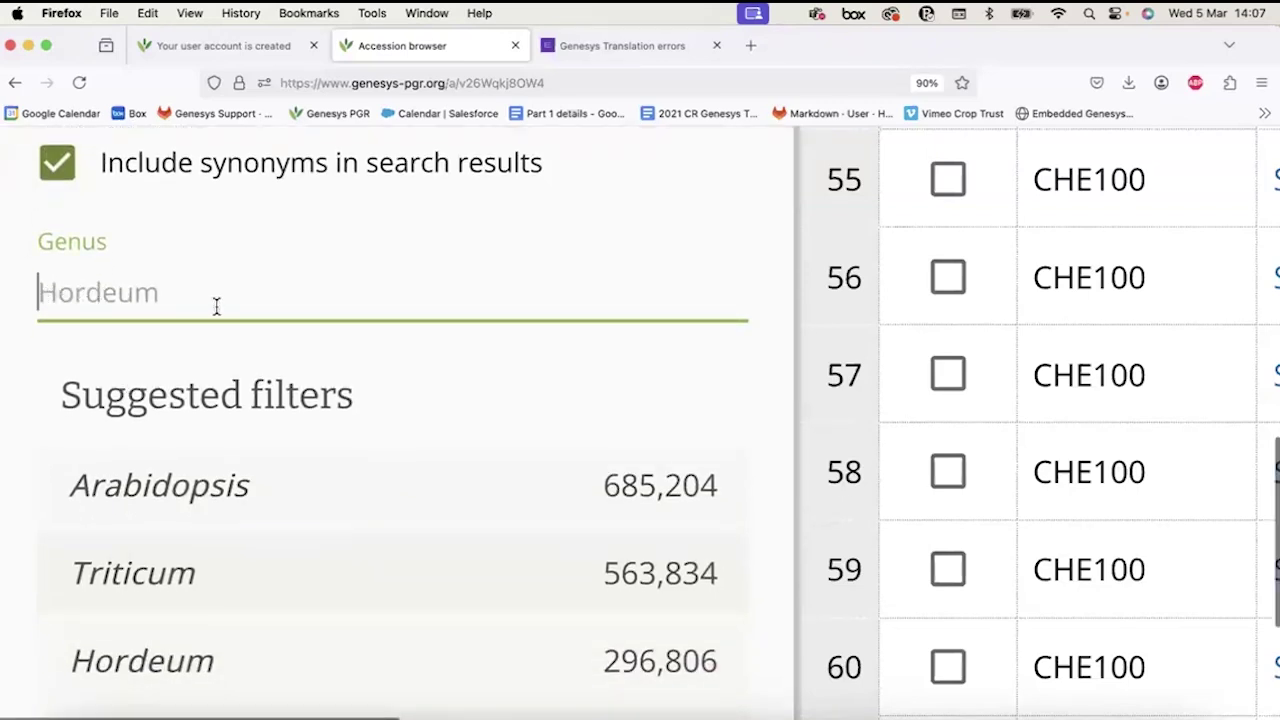
pyautogui.click(149, 572)
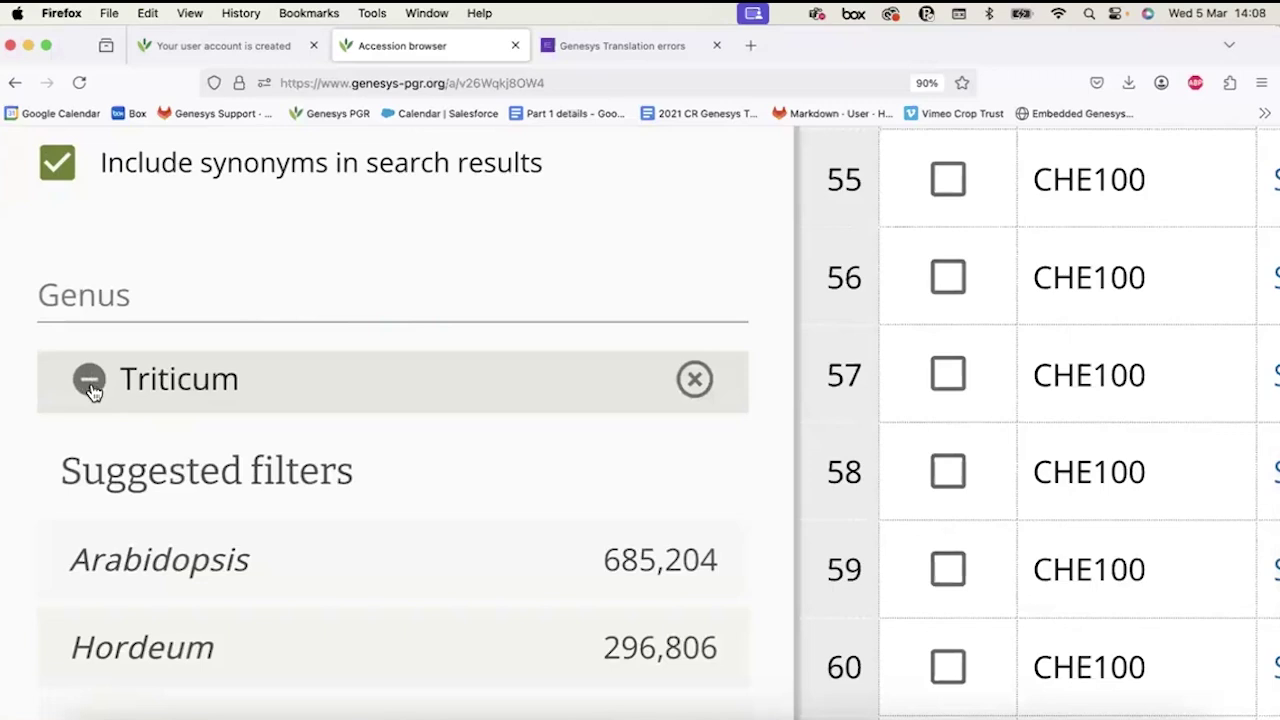
pyautogui.scroll(-2, 302, 452)
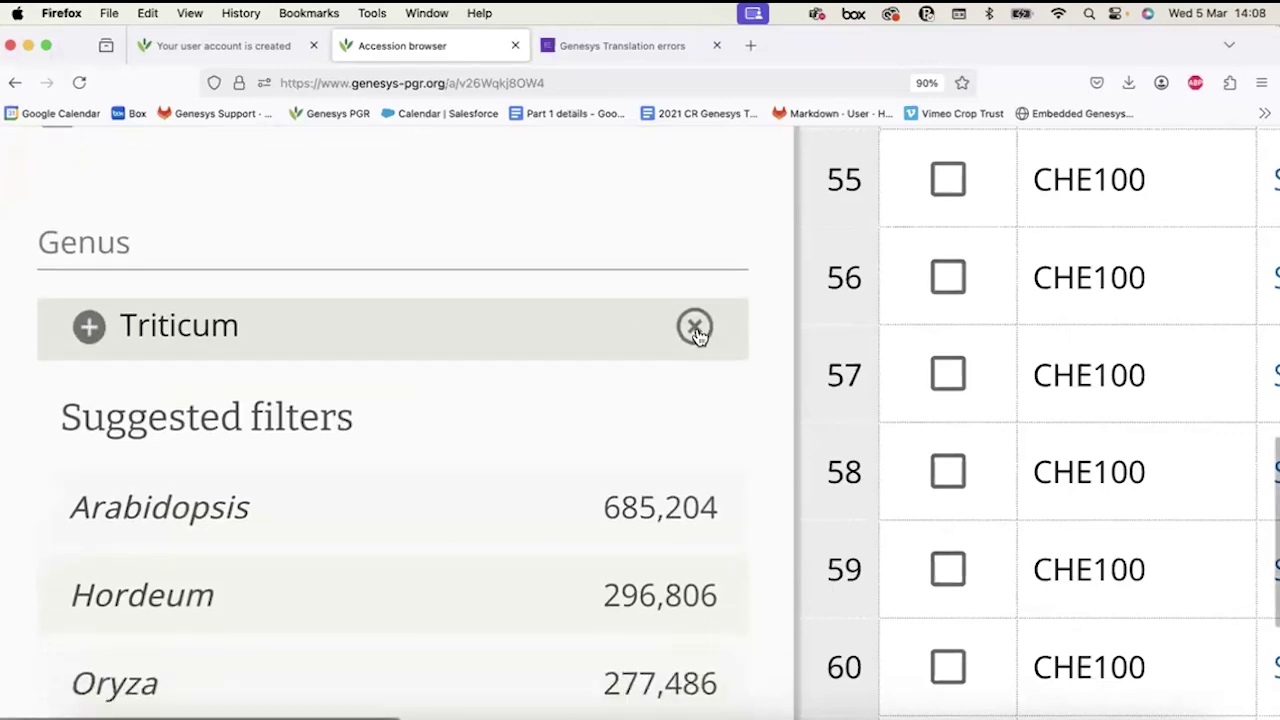
pyautogui.click(692, 326)
# Add Hordeum vulgare as a species filter.
pyautogui.scroll(-8, 296, 292)
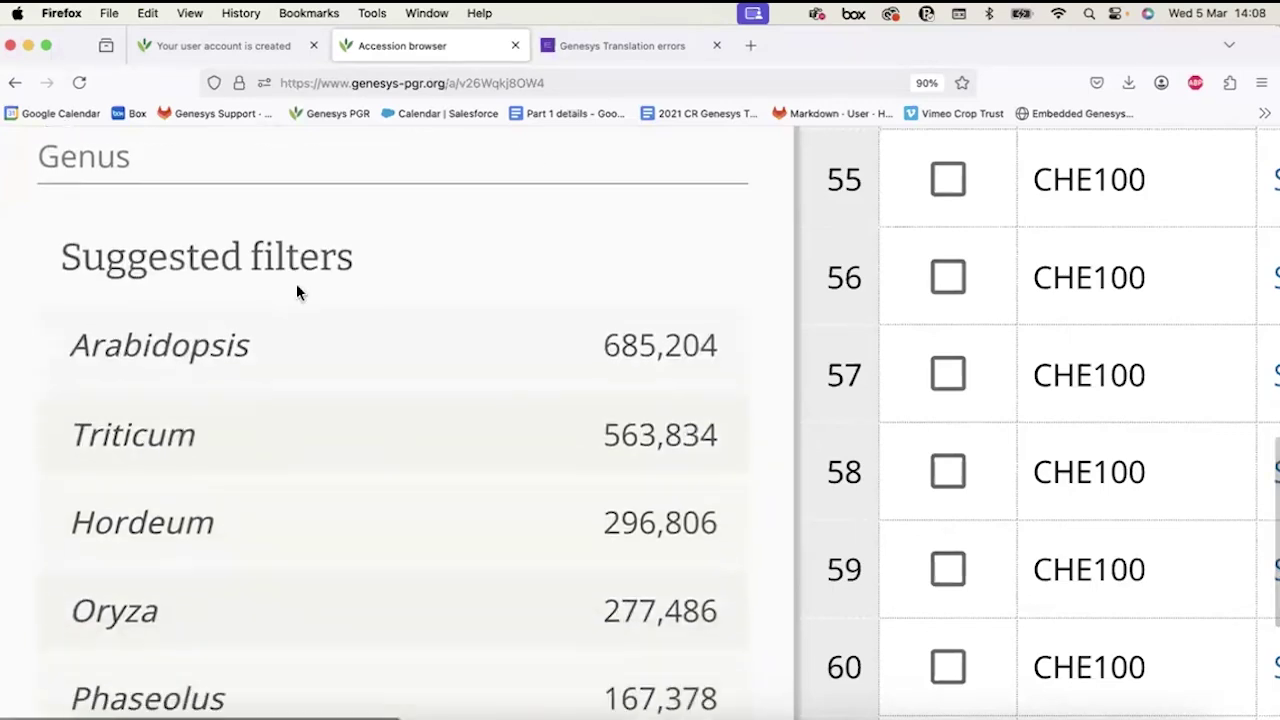
pyautogui.scroll(-3, 300, 294)
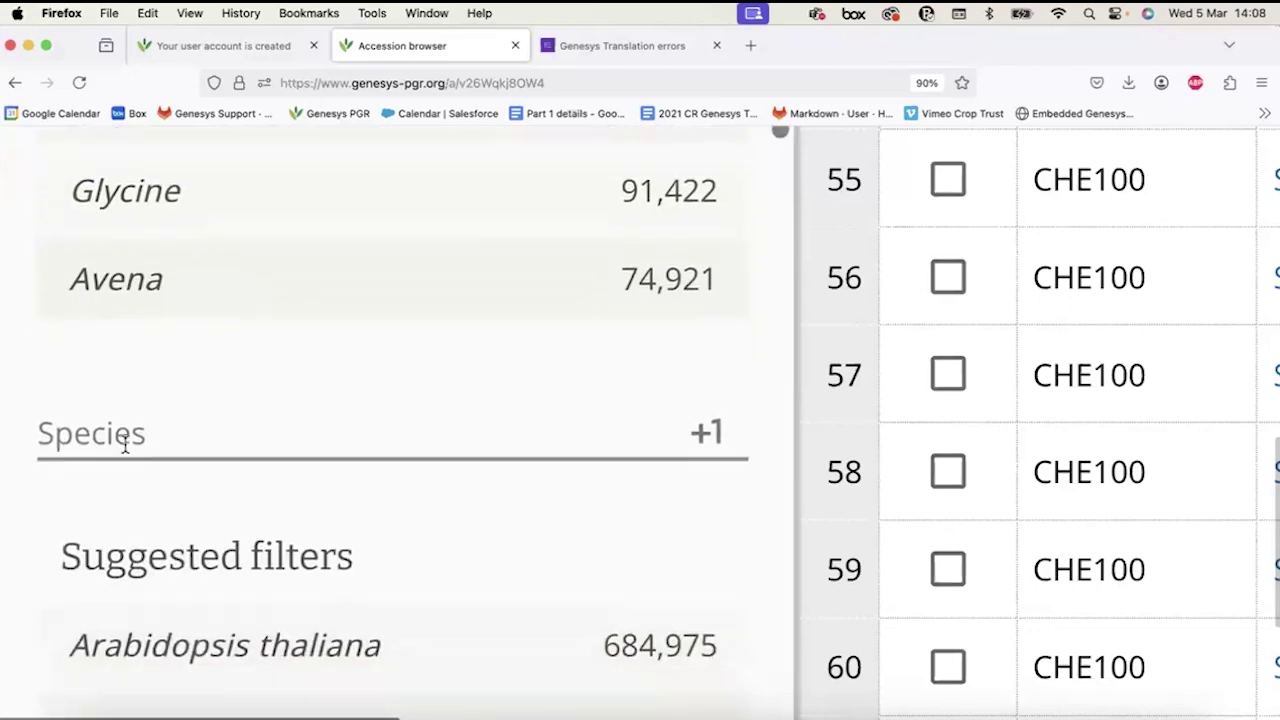
pyautogui.scroll(-4, 91, 423)
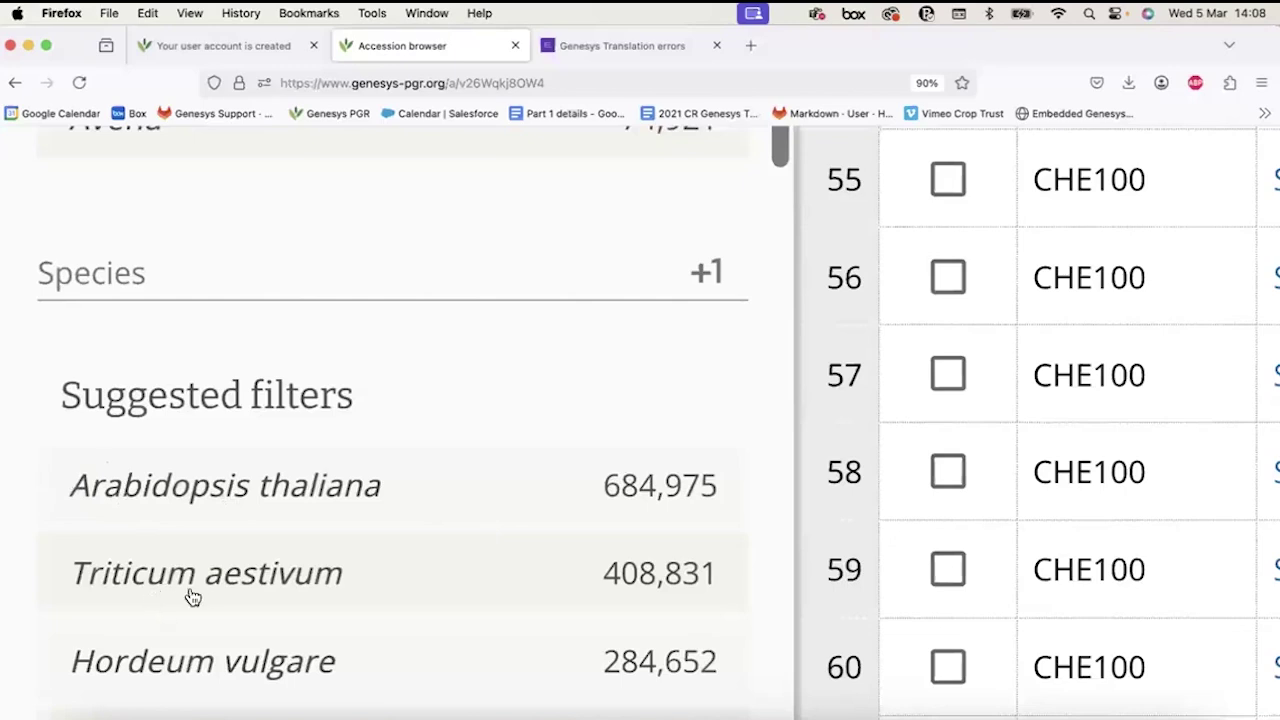
pyautogui.scroll(-2, 150, 588)
pyautogui.click(137, 583)
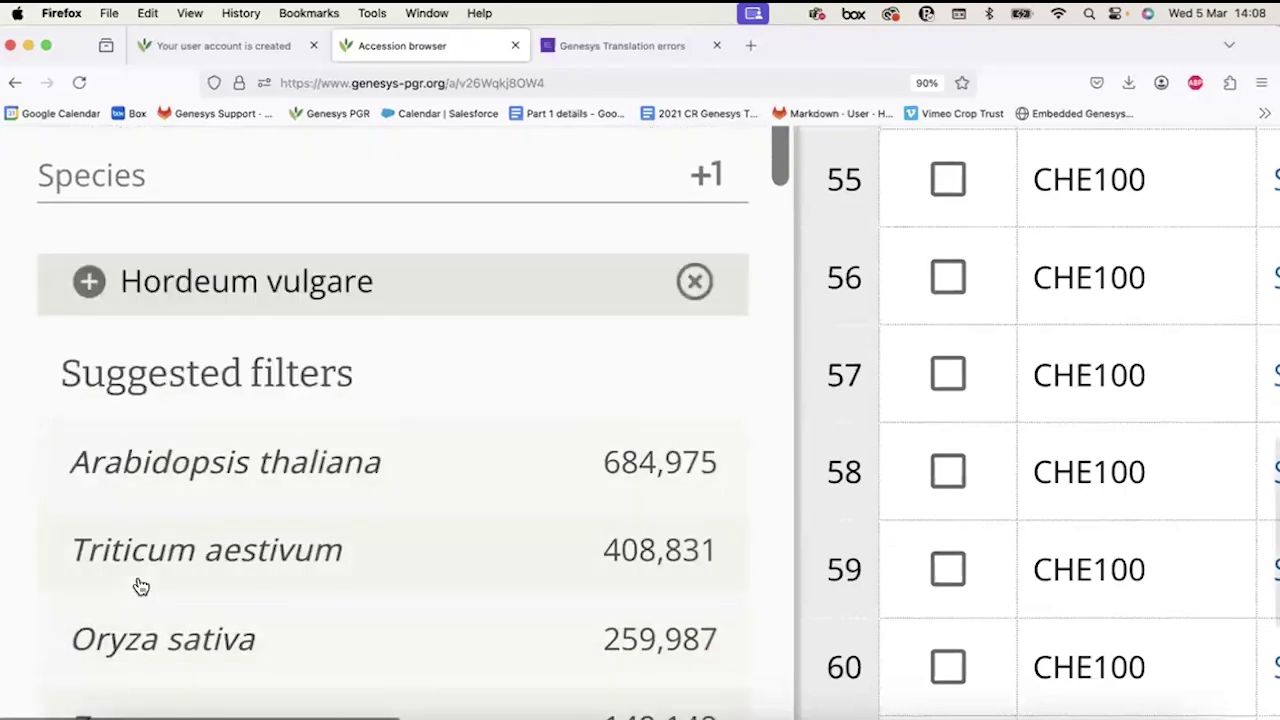
pyautogui.scroll(1, 191, 491)
pyautogui.scroll(-1, 190, 600)
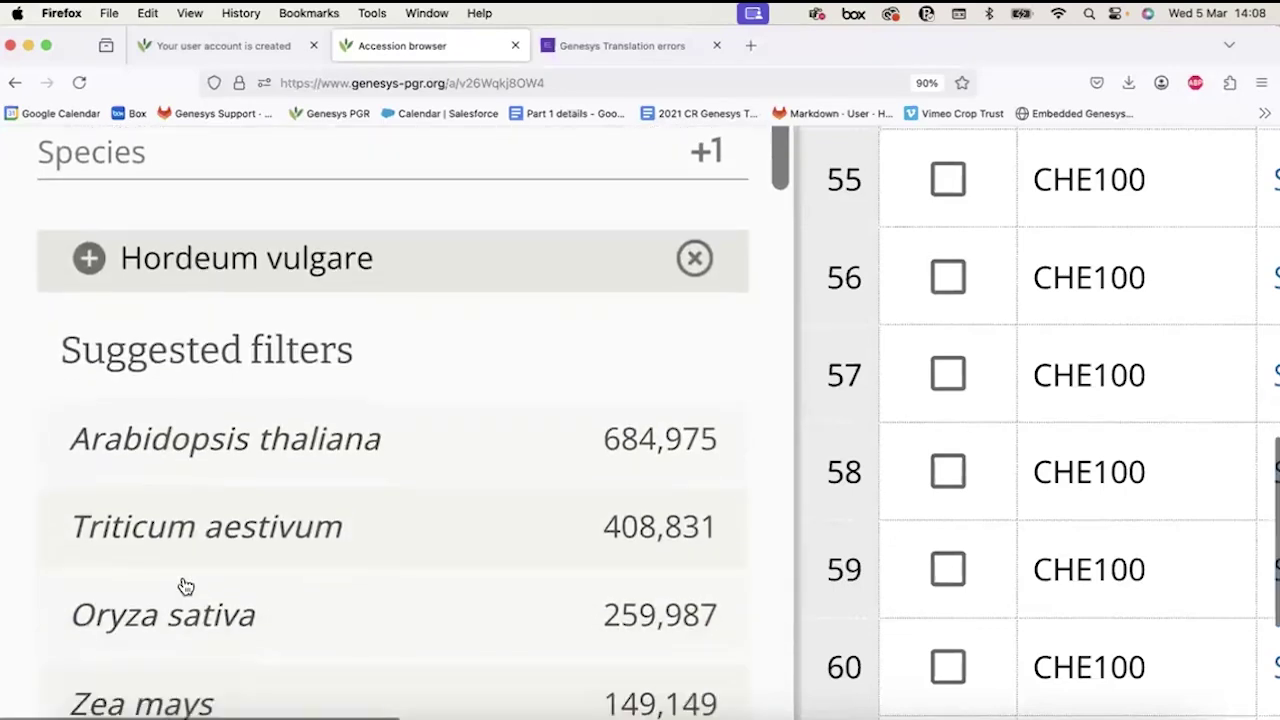
pyautogui.scroll(2, 210, 340)
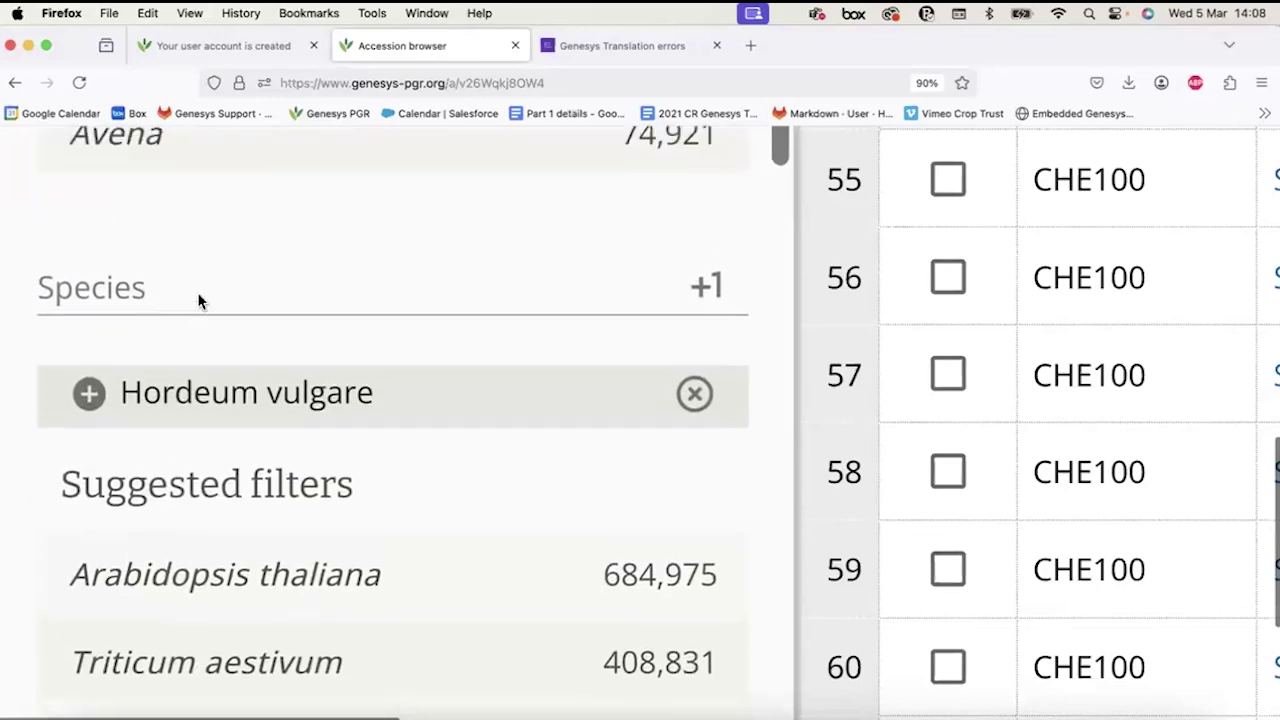
# Check the species field, then remove the Hordeum vulgare species filter.
pyautogui.click(195, 300)
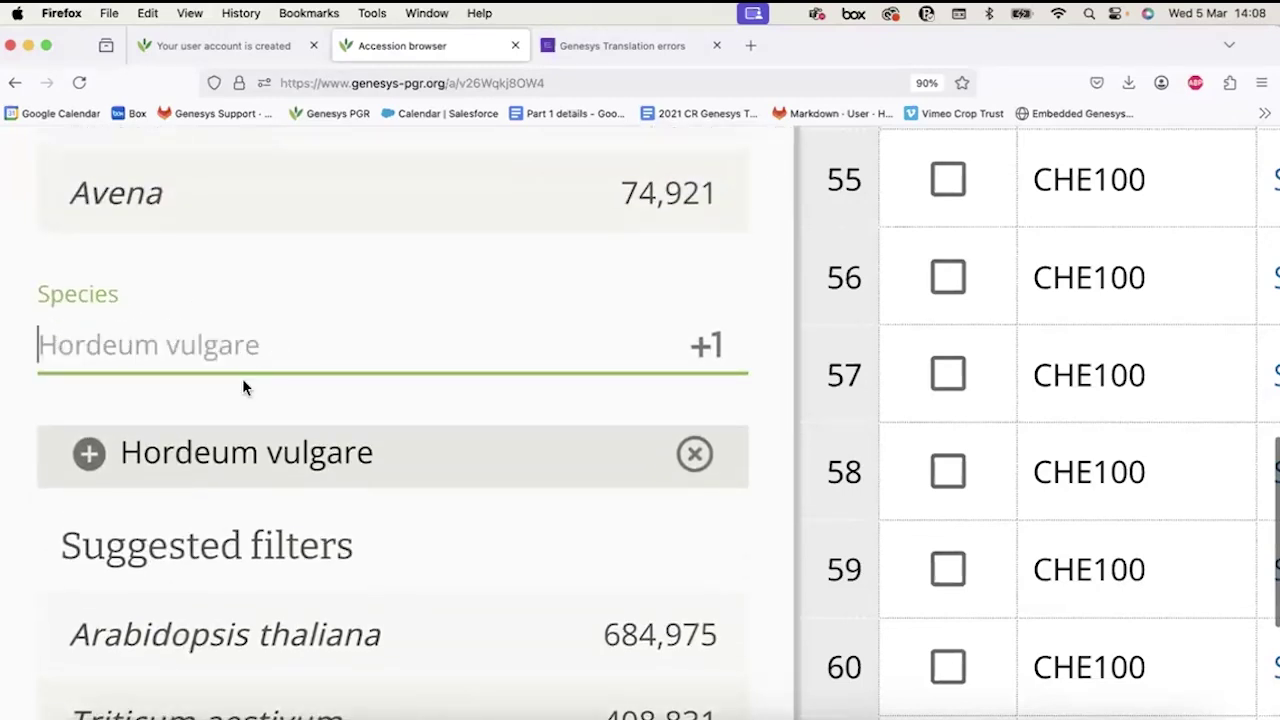
pyautogui.click(238, 320)
pyautogui.scroll(-3, 200, 400)
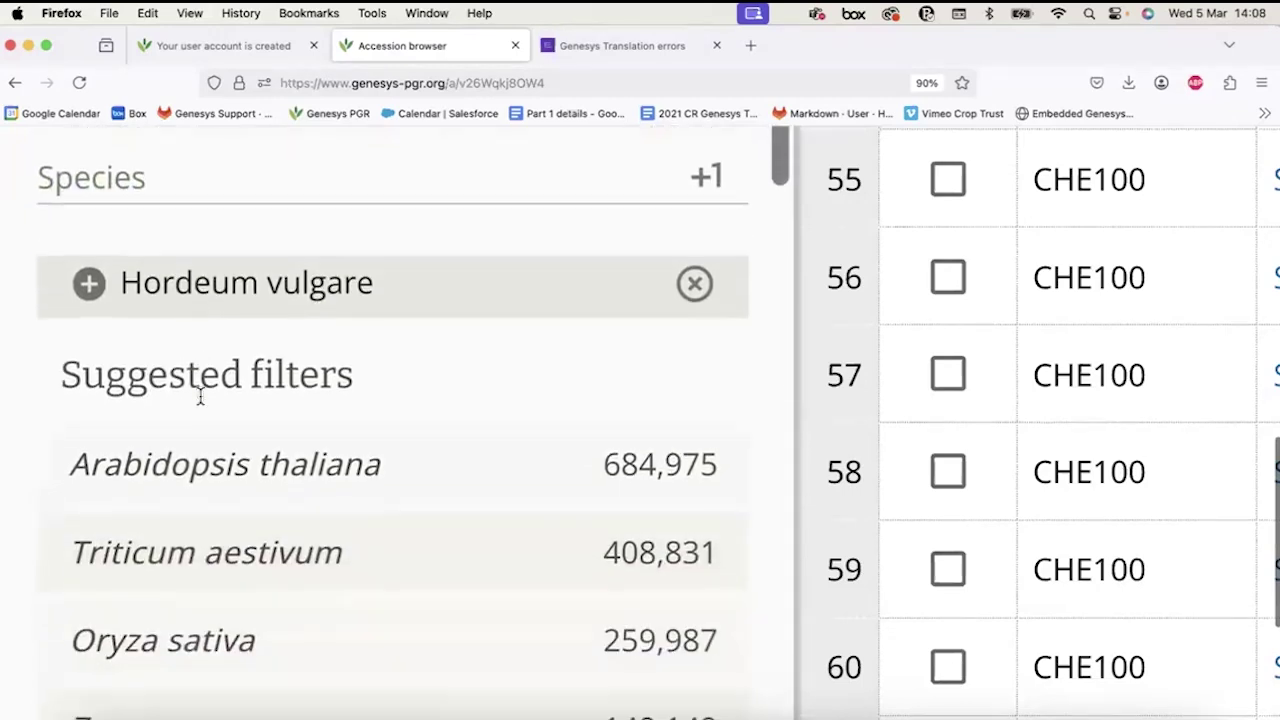
pyautogui.scroll(2, 180, 330)
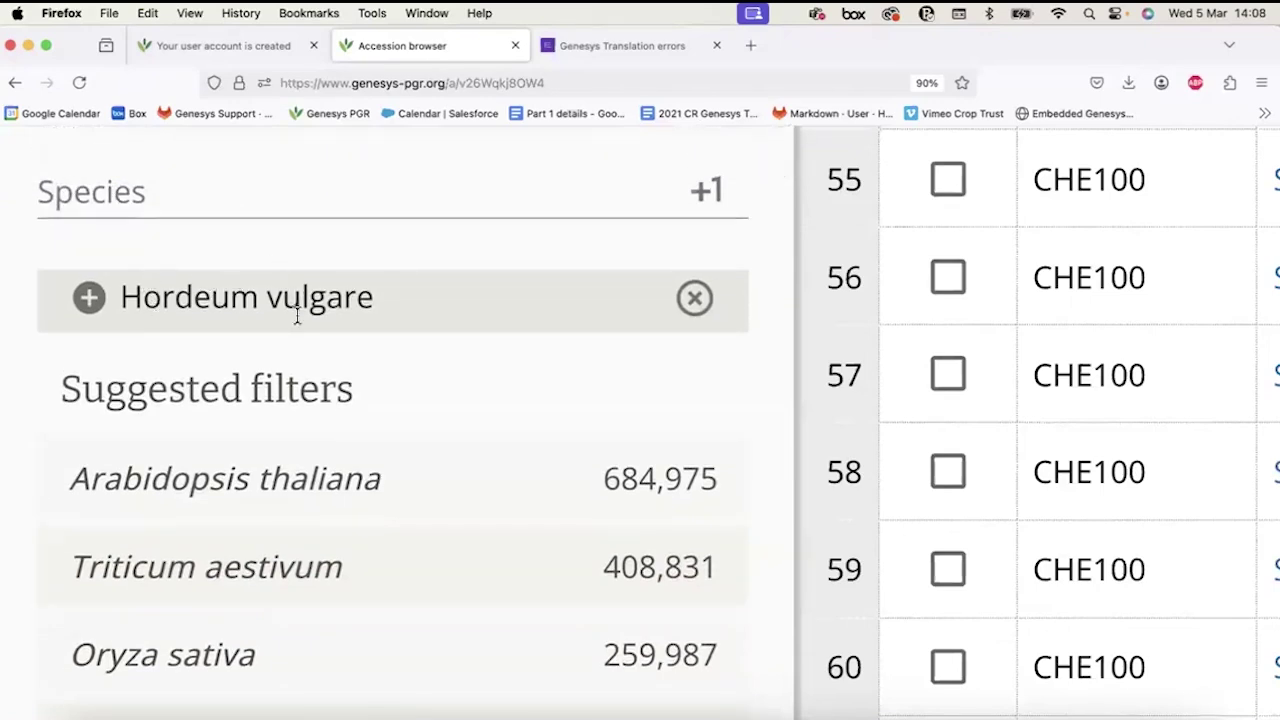
pyautogui.scroll(-1, 400, 310)
pyautogui.click(694, 258)
pyautogui.scroll(-3, 258, 475)
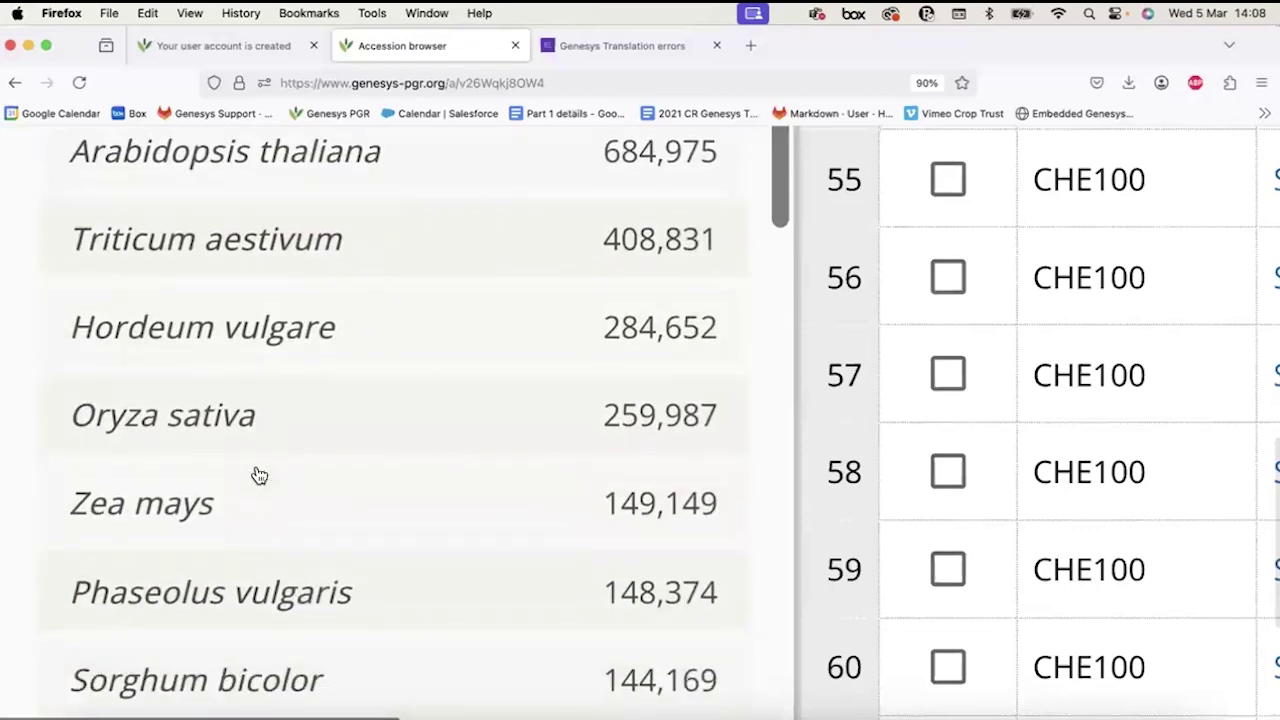
pyautogui.scroll(-8, 258, 475)
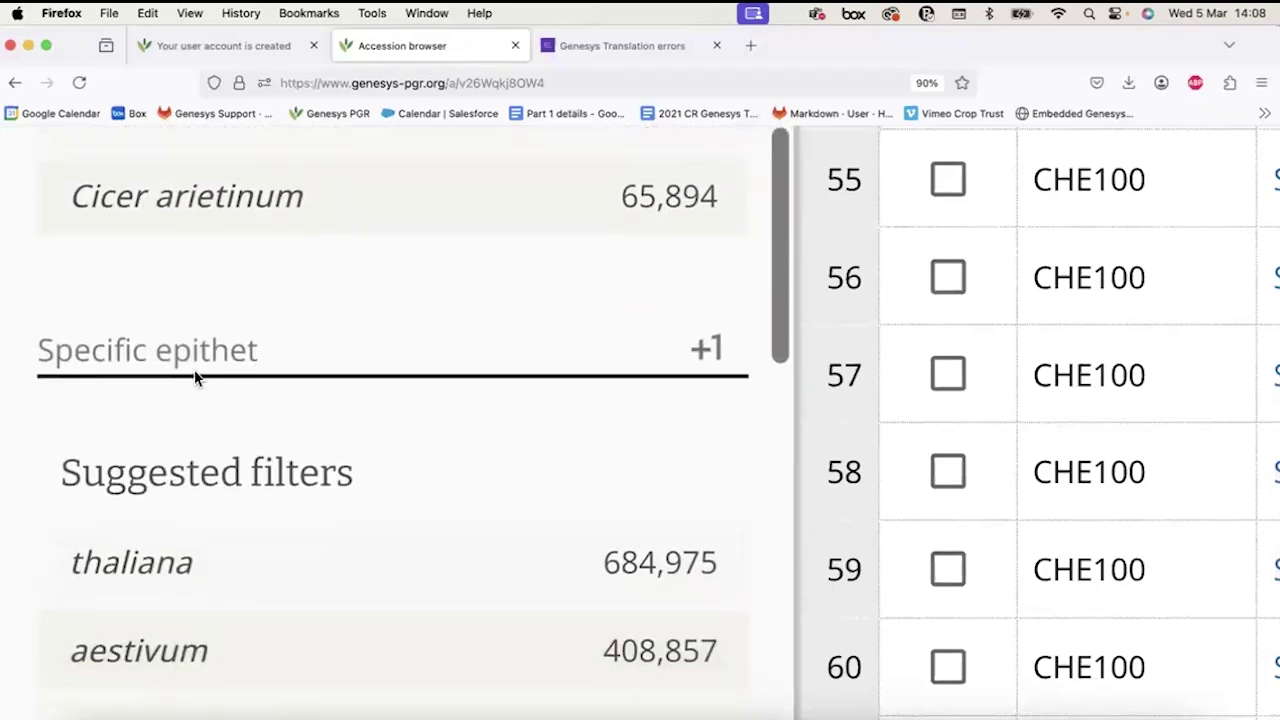
# Add vulgare as a specific epithet filter, switch it to exclusion, then remove it.
pyautogui.click(100, 348)
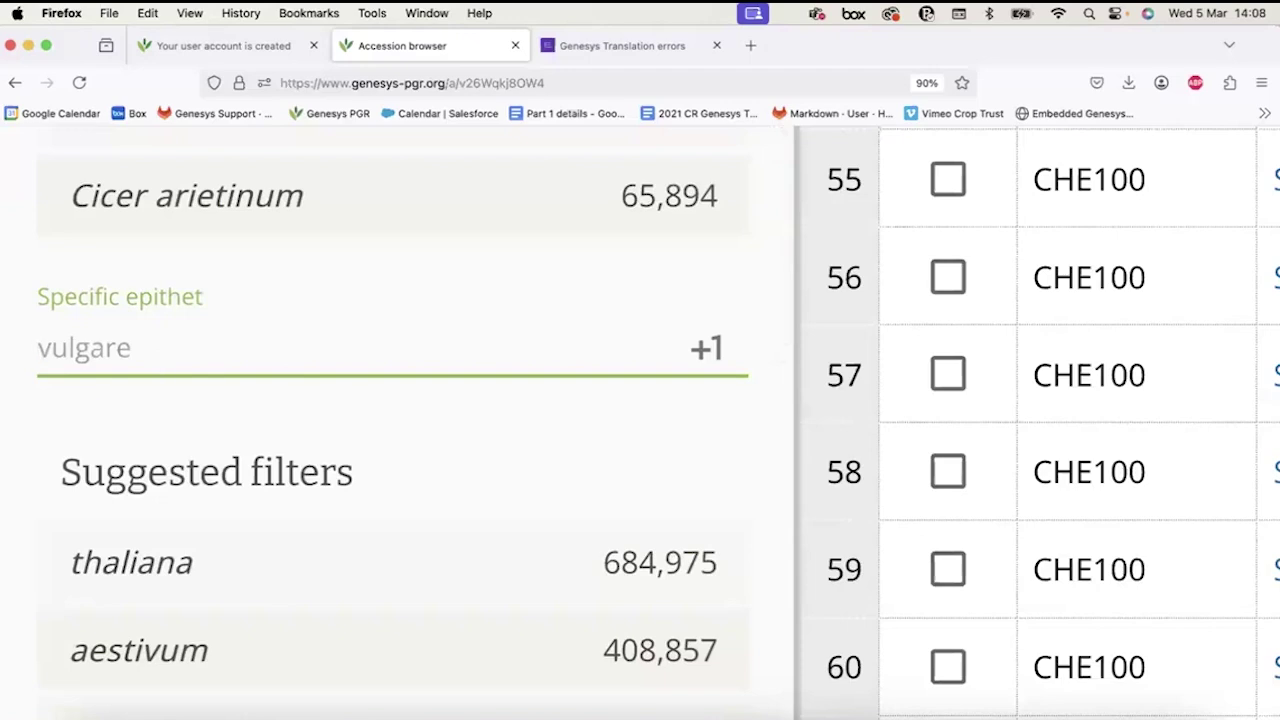
pyautogui.write('vulgare')
pyautogui.press('Return')
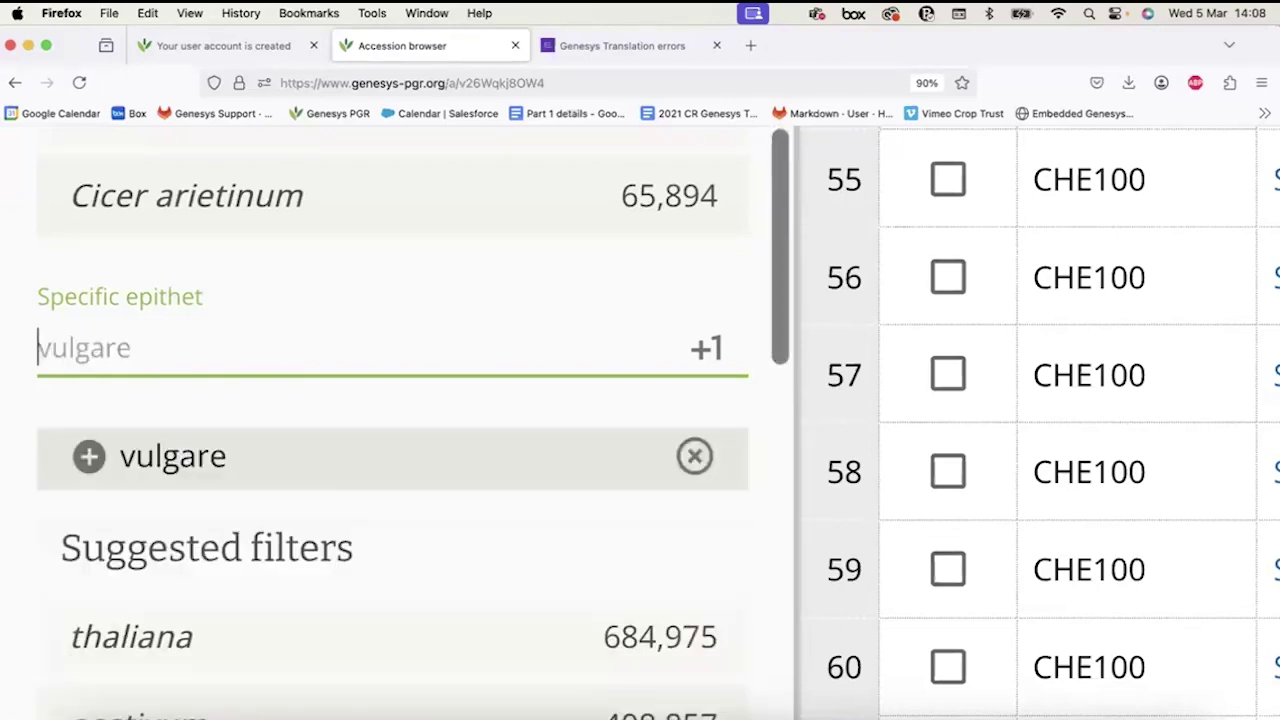
pyautogui.click(90, 460)
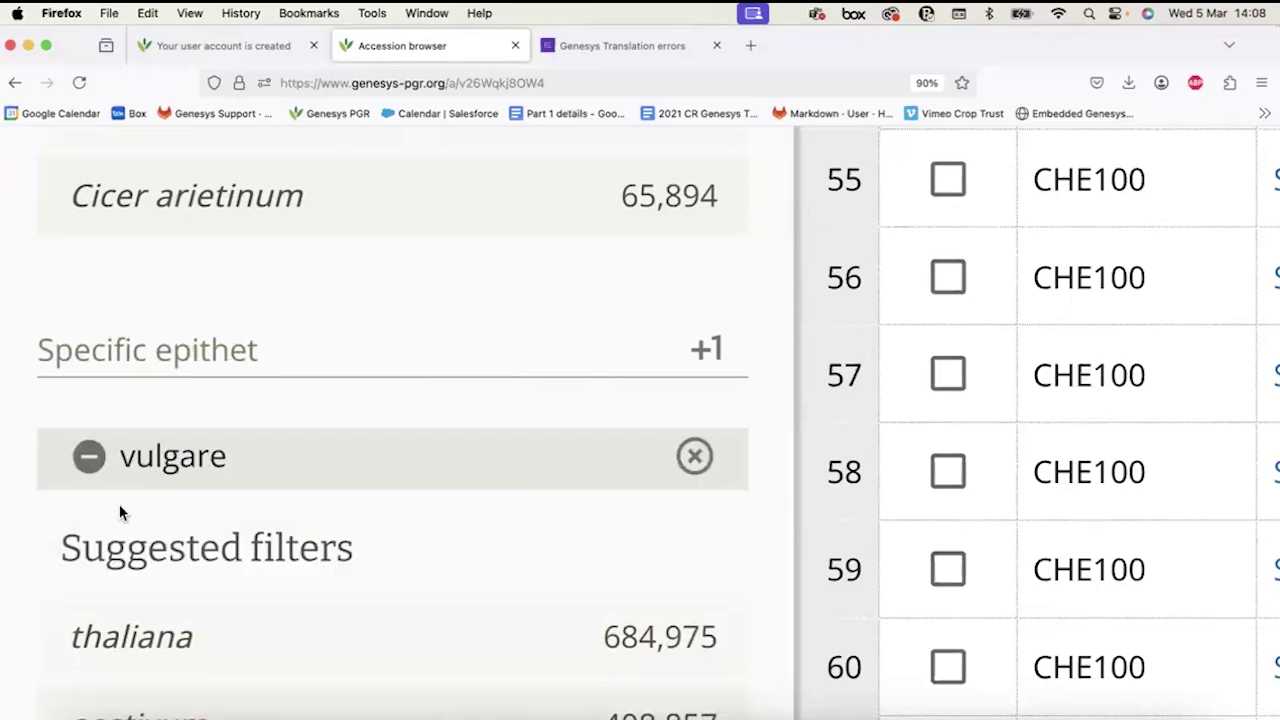
pyautogui.click(697, 460)
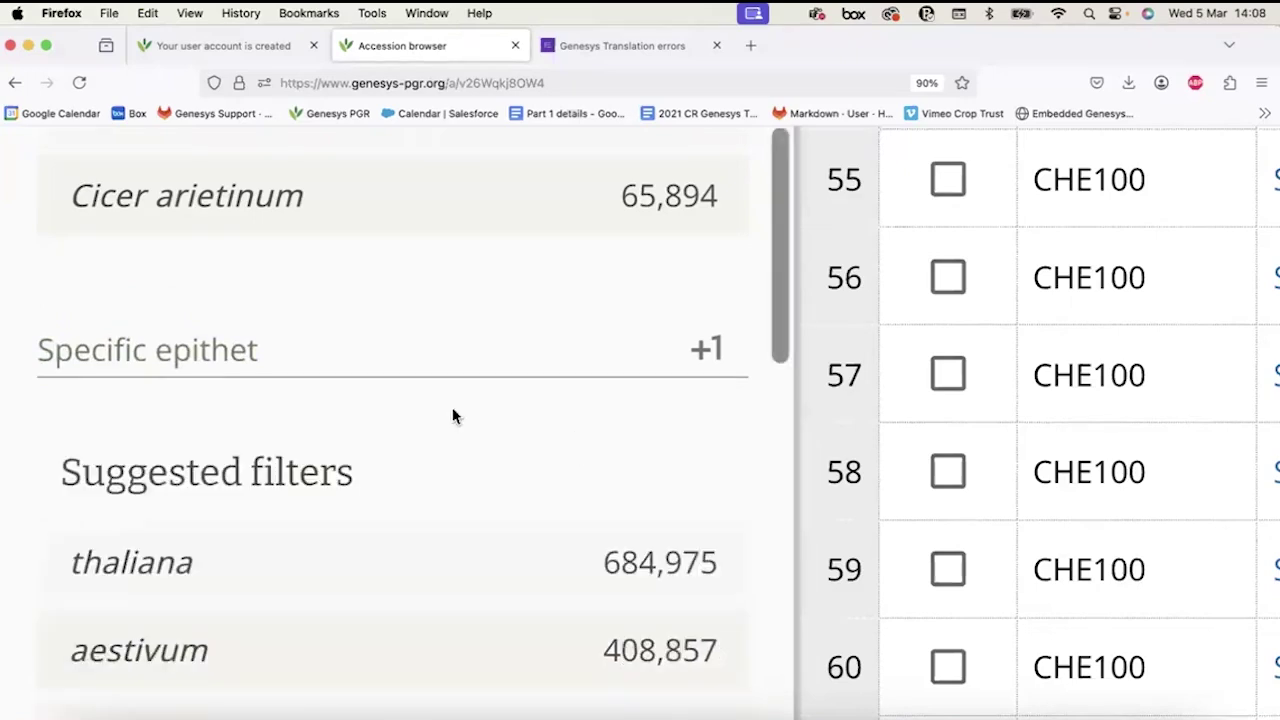
pyautogui.scroll(-4, 404, 388)
pyautogui.scroll(-8, 404, 388)
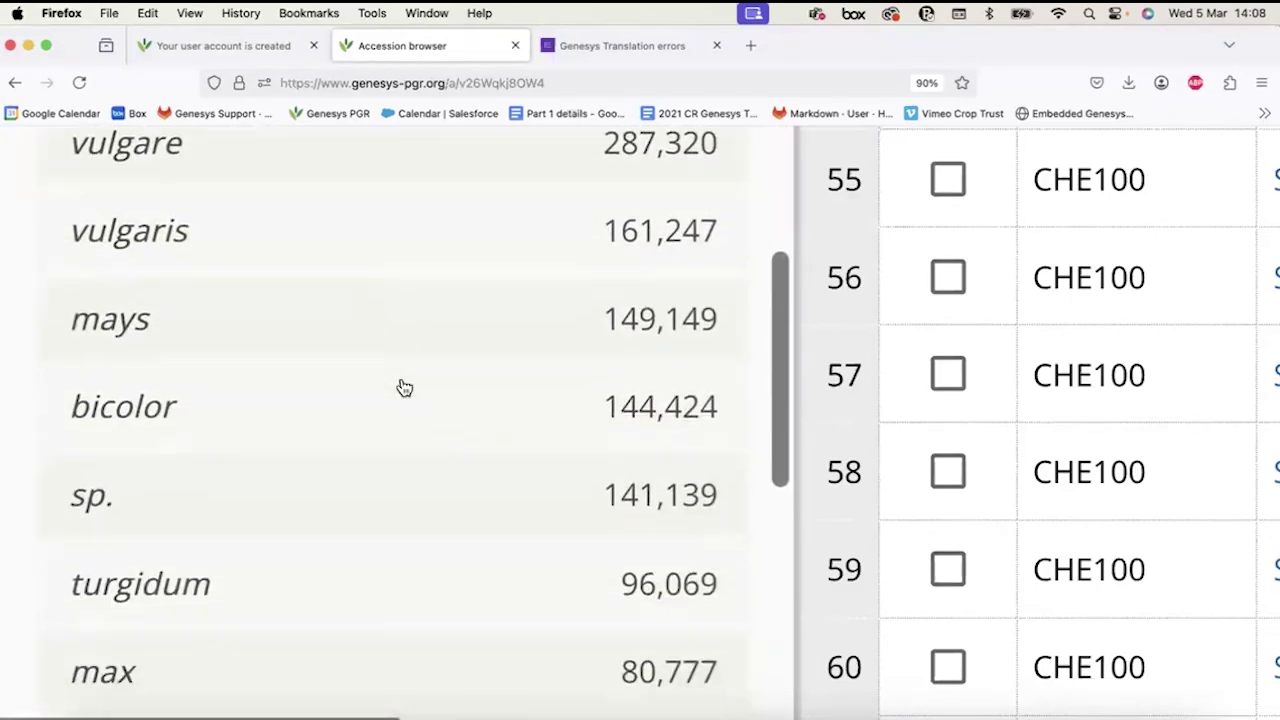
# Try the Subtaxon and GRIN Taxon ID filter fields without entering values.
pyautogui.click(288, 342)
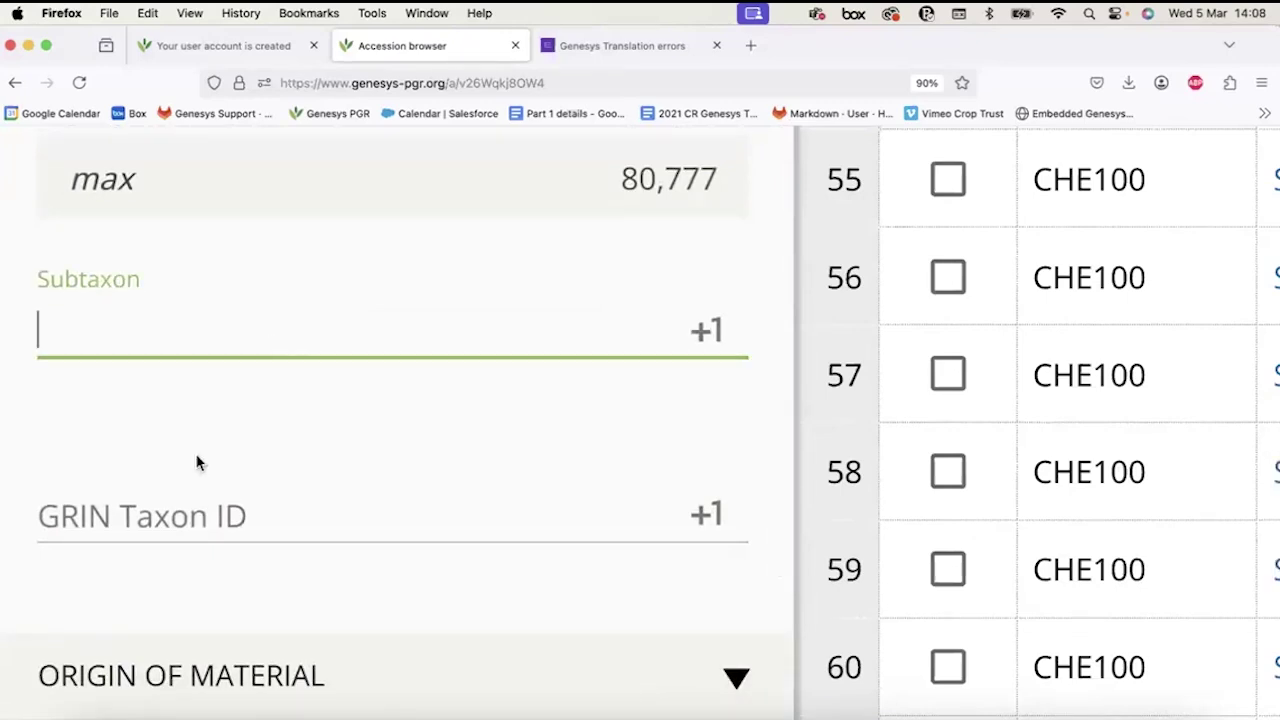
pyautogui.click(182, 514)
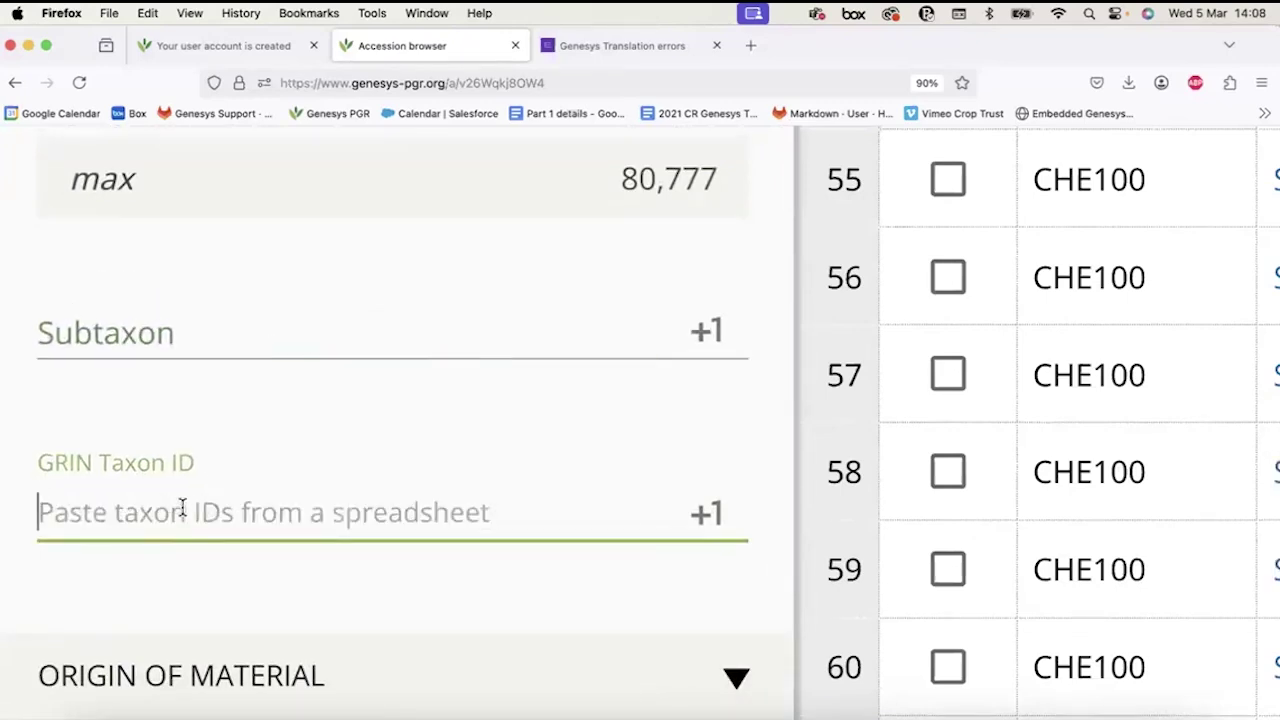
pyautogui.click(171, 343)
pyautogui.click(174, 514)
pyautogui.scroll(5, 191, 470)
pyautogui.scroll(1, 191, 470)
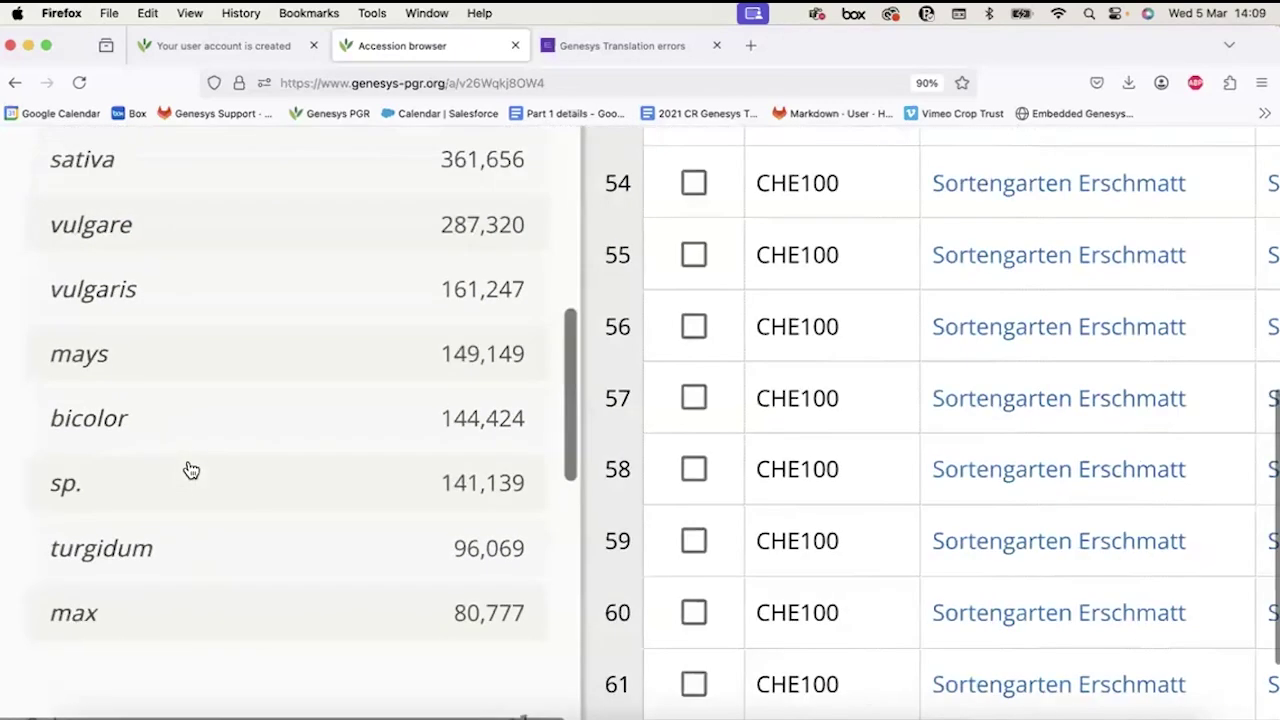
# Expand the Origin of Material filter section.
pyautogui.scroll(-2, 191, 470)
pyautogui.scroll(8, 191, 470)
pyautogui.scroll(5, 191, 470)
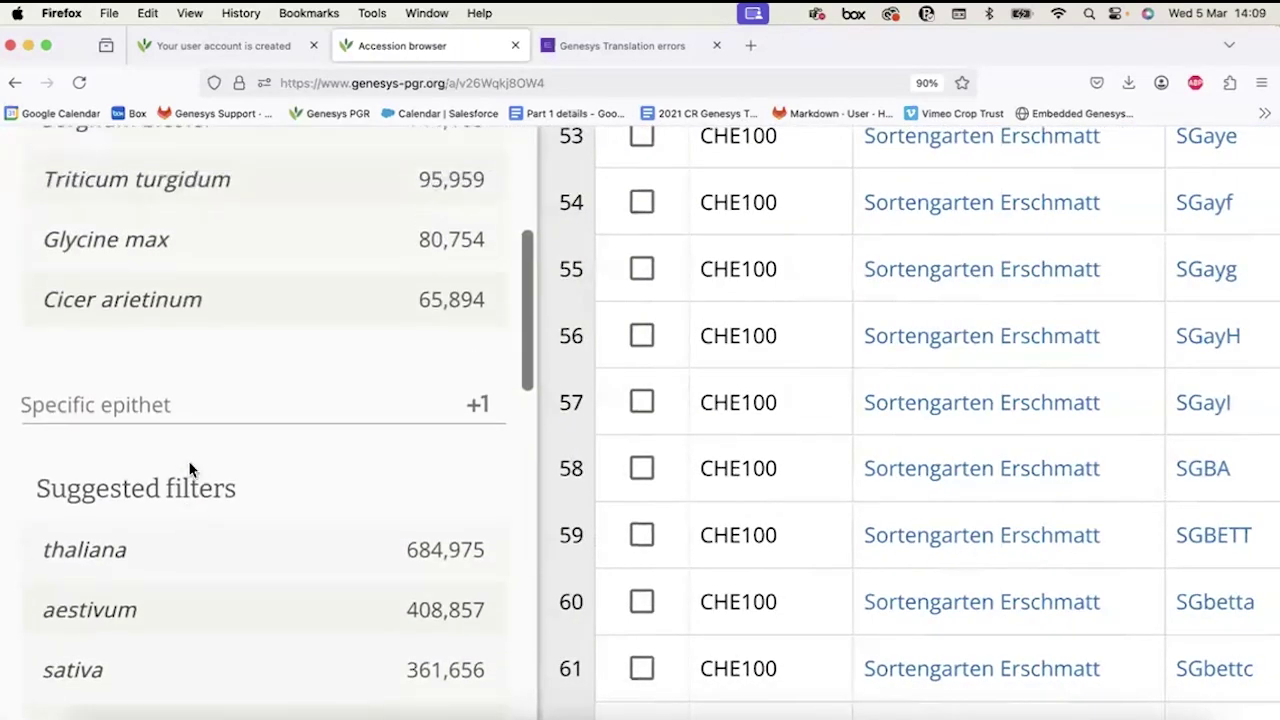
pyautogui.scroll(-15, 191, 470)
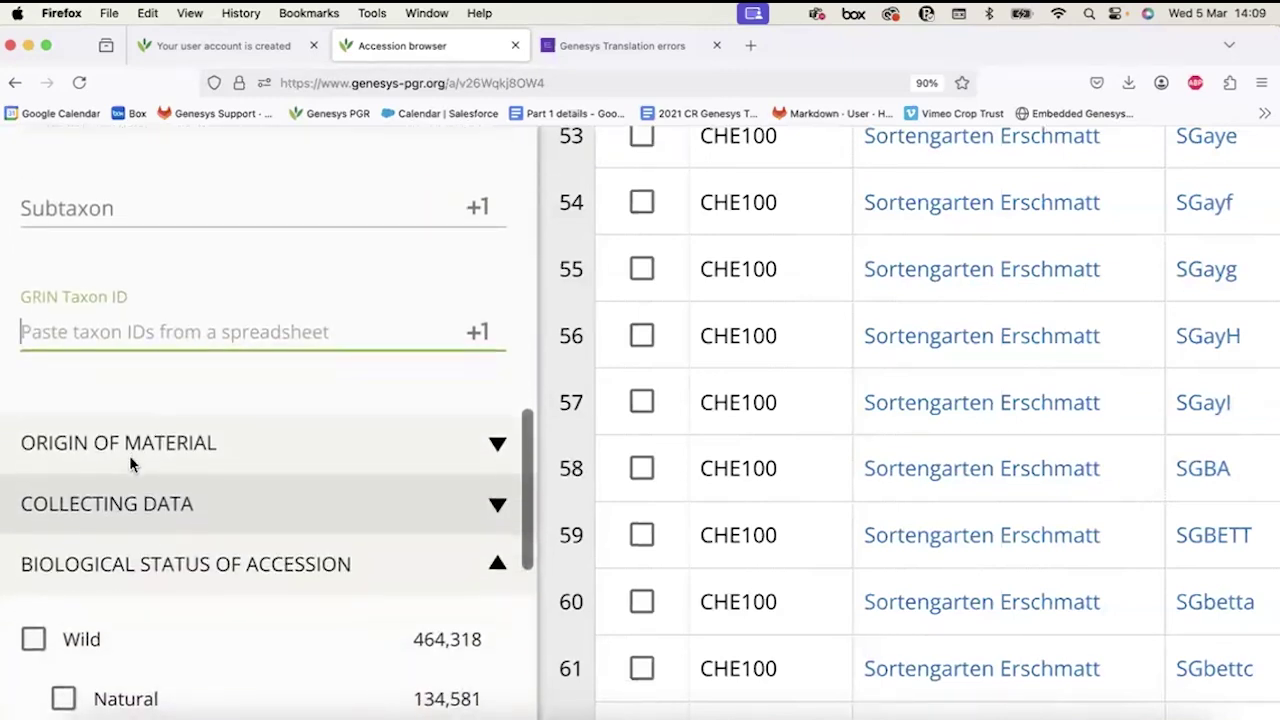
pyautogui.click(129, 460)
pyautogui.scroll(-3, 129, 537)
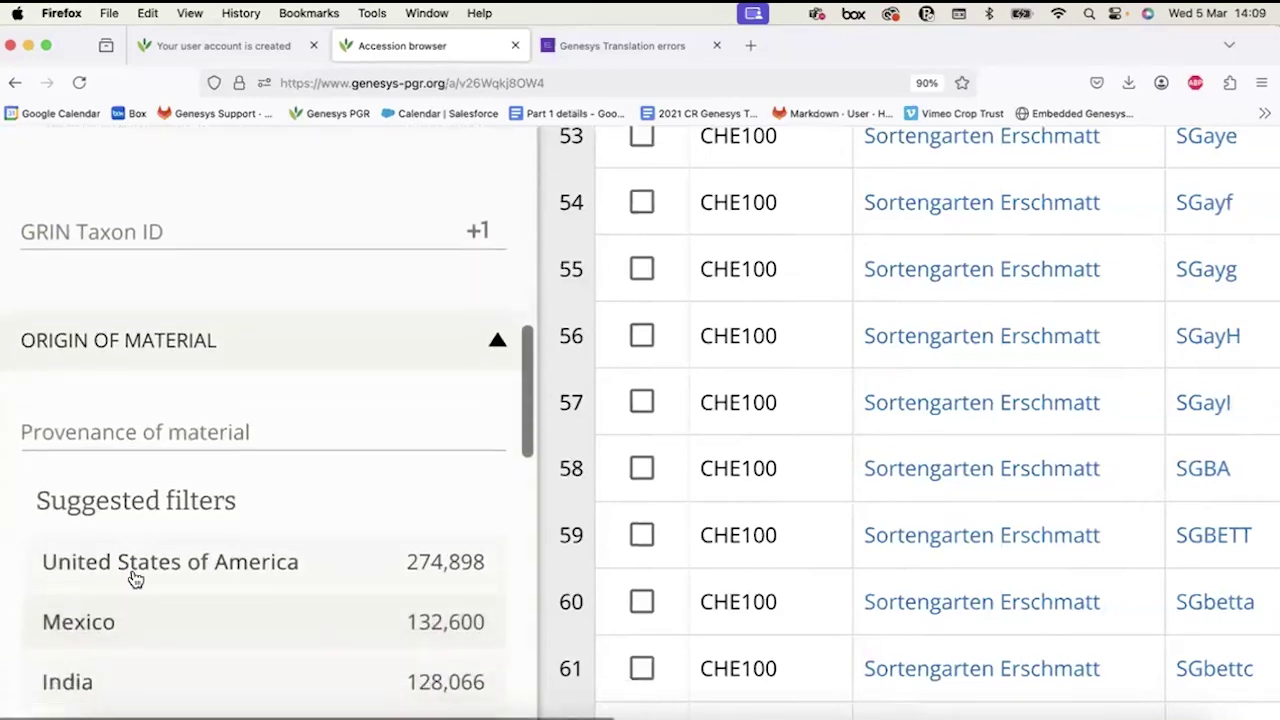
pyautogui.scroll(5, 130, 574)
pyautogui.scroll(-2, 131, 574)
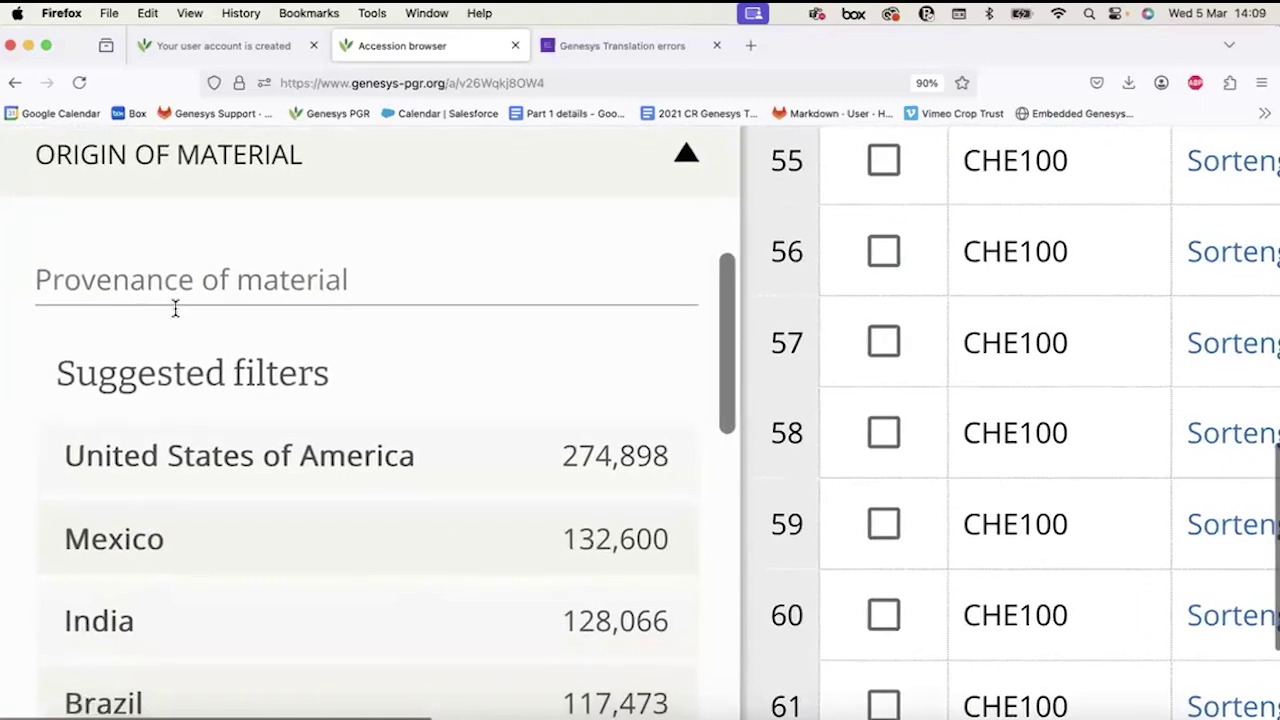
pyautogui.click(123, 278)
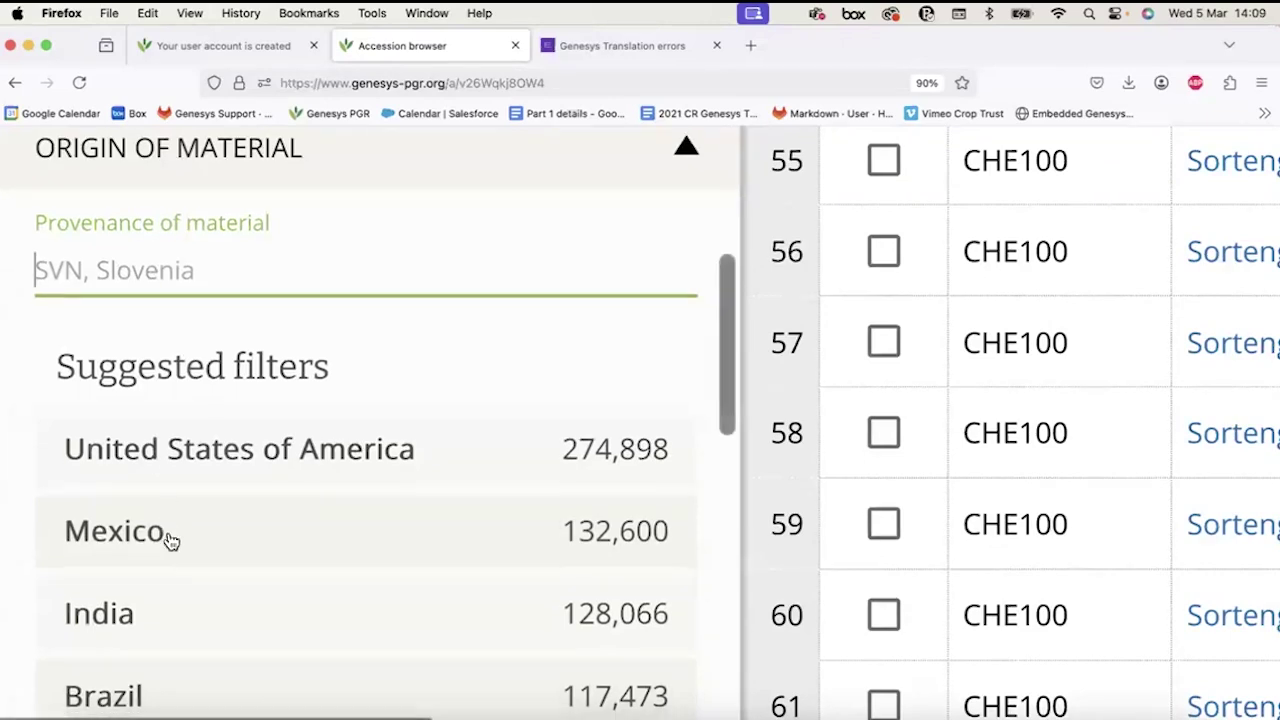
pyautogui.scroll(-5, 170, 541)
pyautogui.scroll(-5, 170, 541)
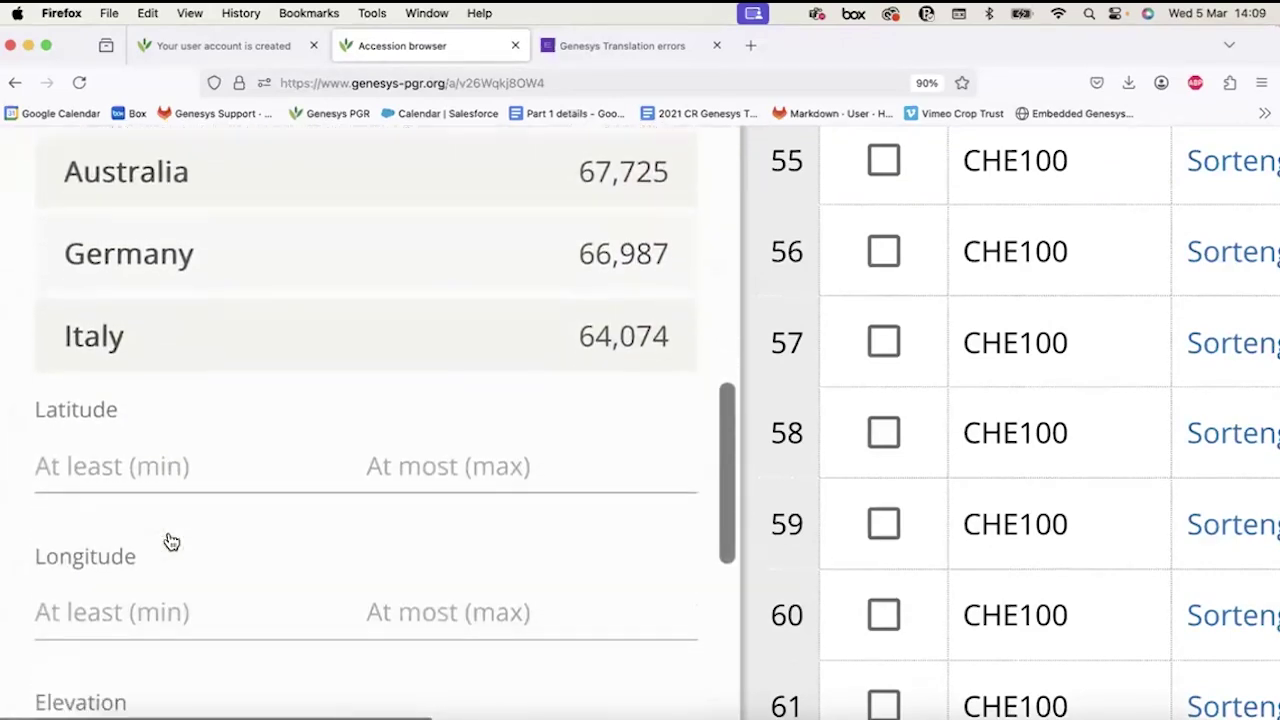
pyautogui.scroll(-2, 167, 540)
pyautogui.click(118, 224)
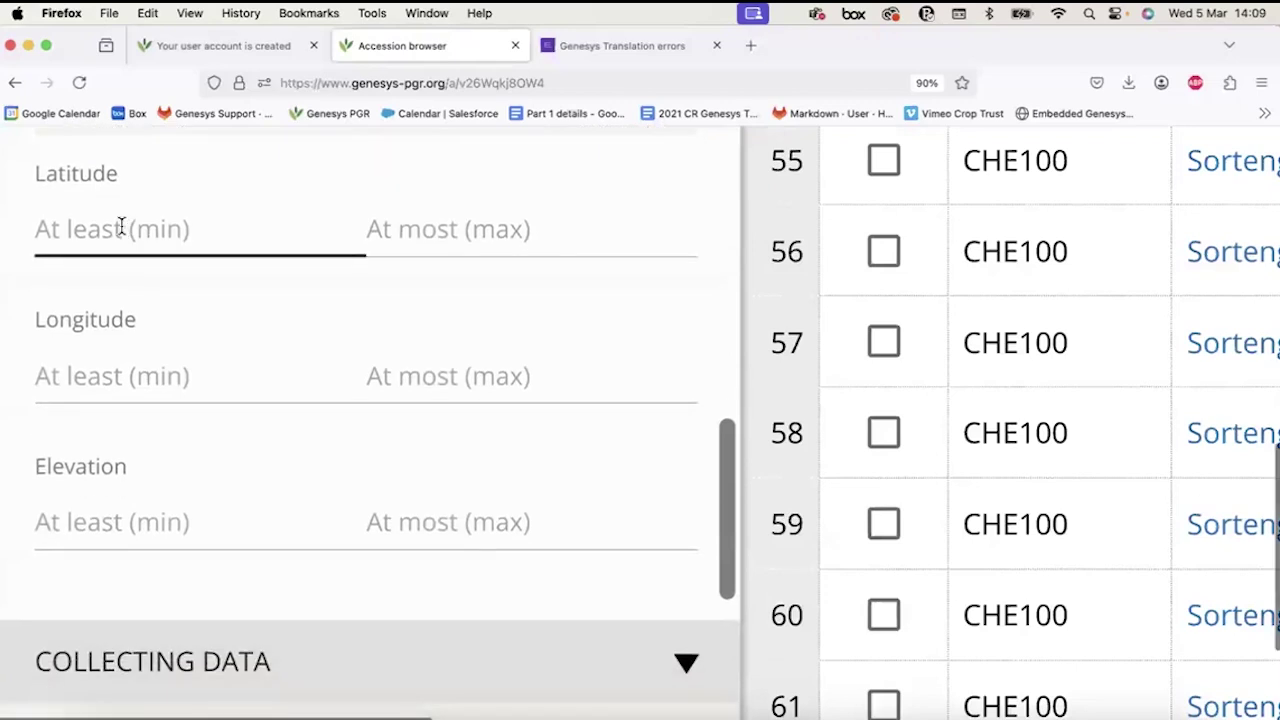
pyautogui.scroll(-1, 63, 166)
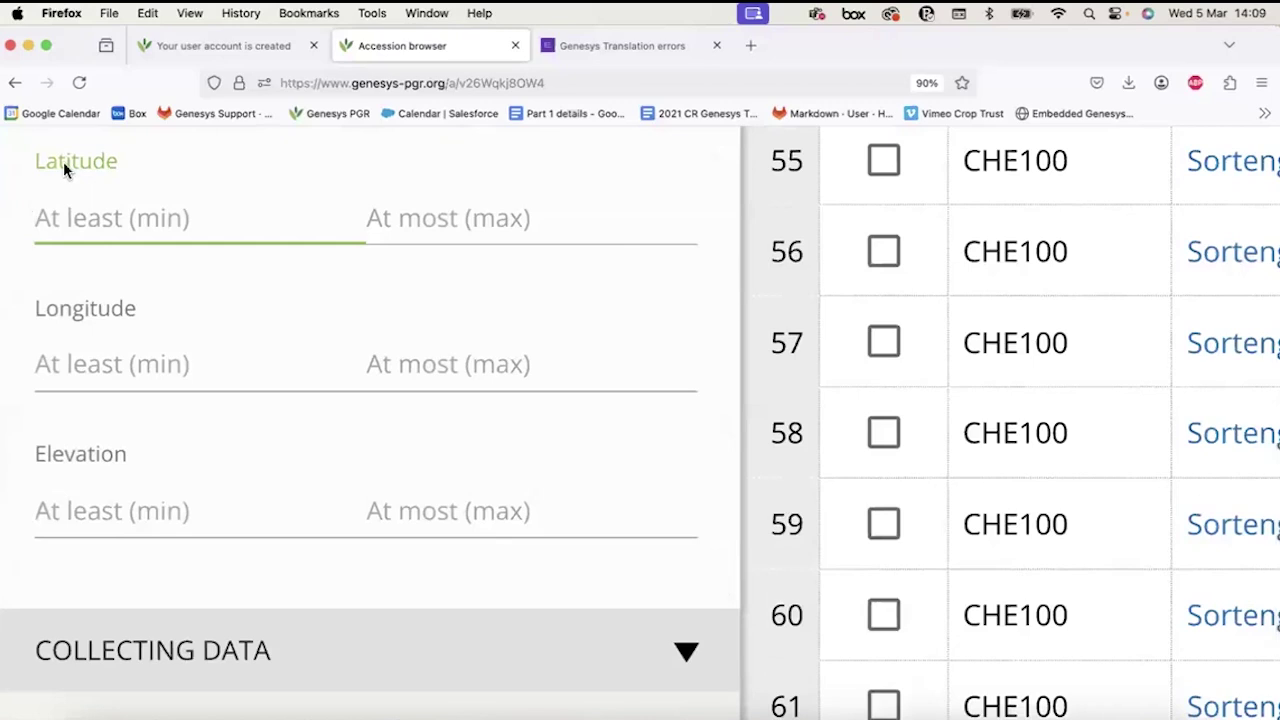
pyautogui.scroll(3, 63, 168)
pyautogui.scroll(4, 66, 171)
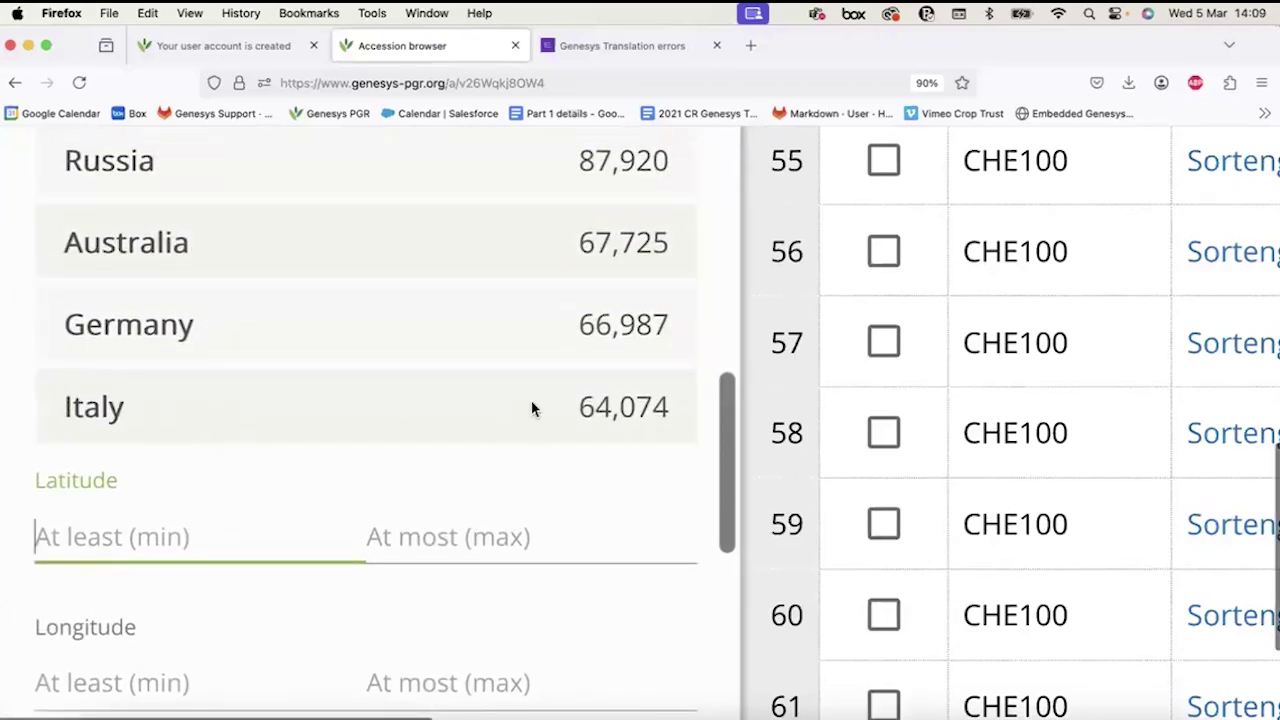
pyautogui.click(146, 515)
pyautogui.scroll(-5, 146, 520)
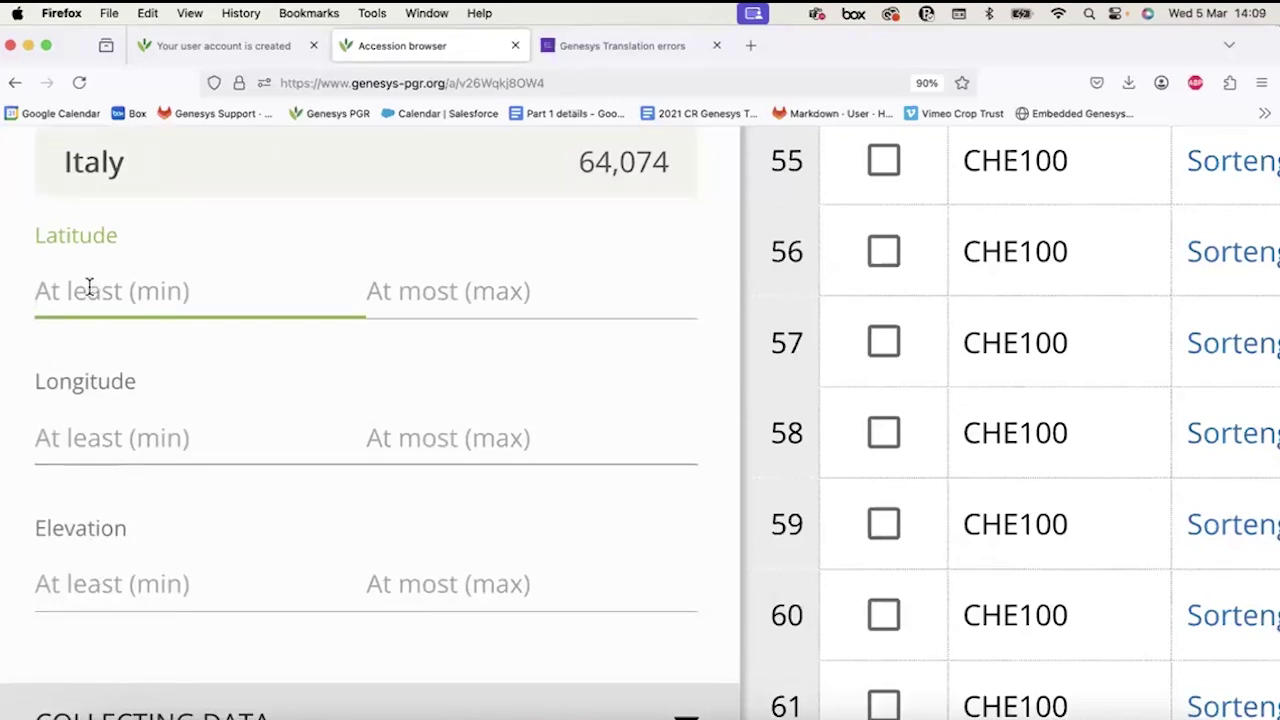
pyautogui.click(472, 298)
pyautogui.click(280, 297)
pyautogui.click(425, 302)
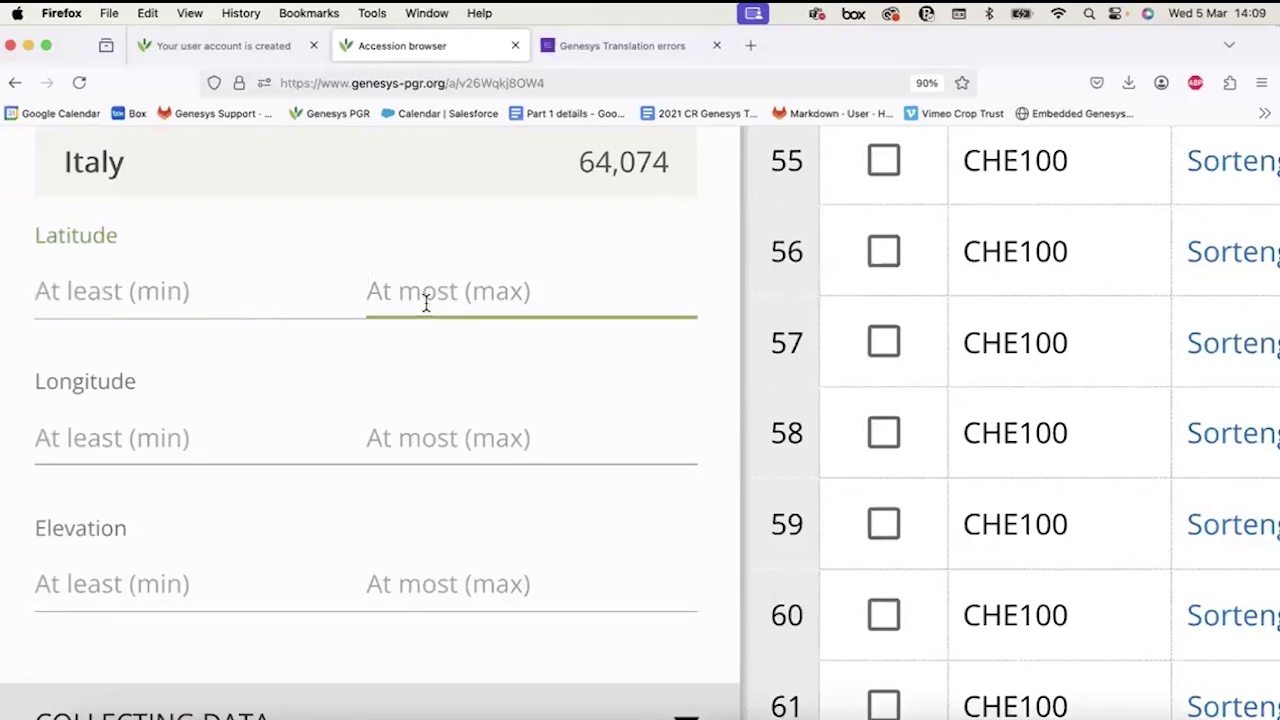
pyautogui.click(440, 582)
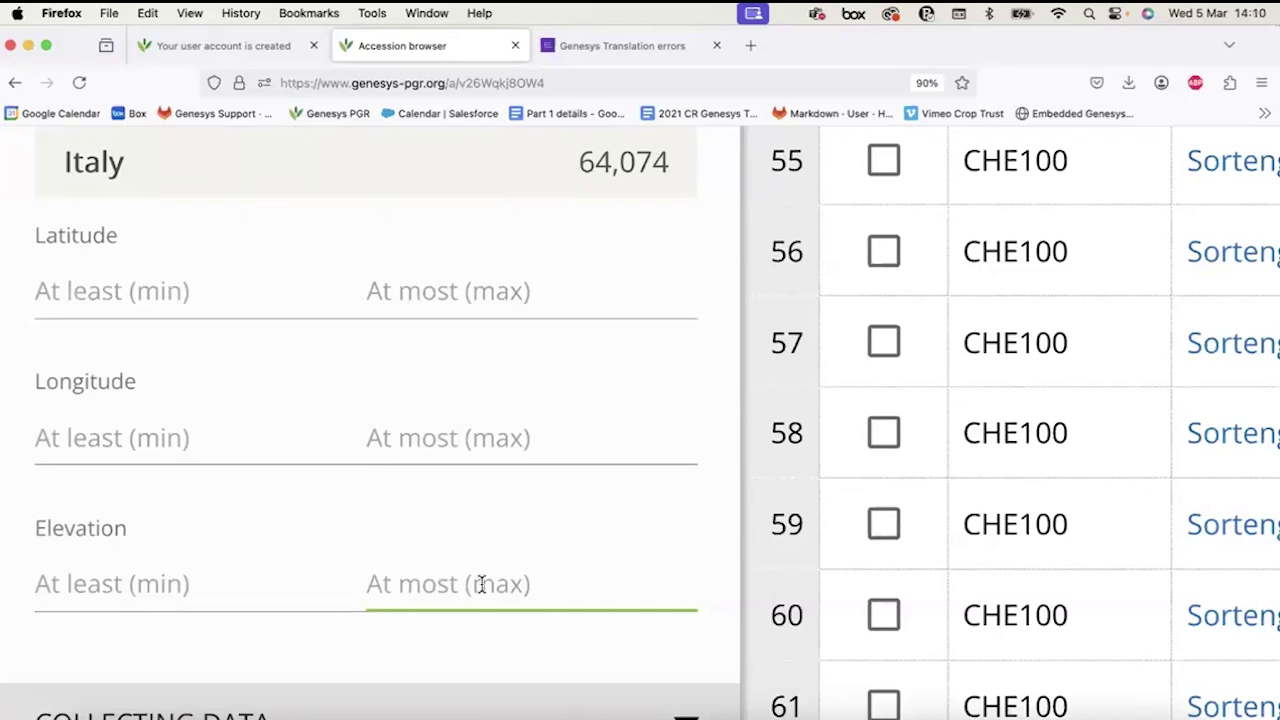
pyautogui.write('500')
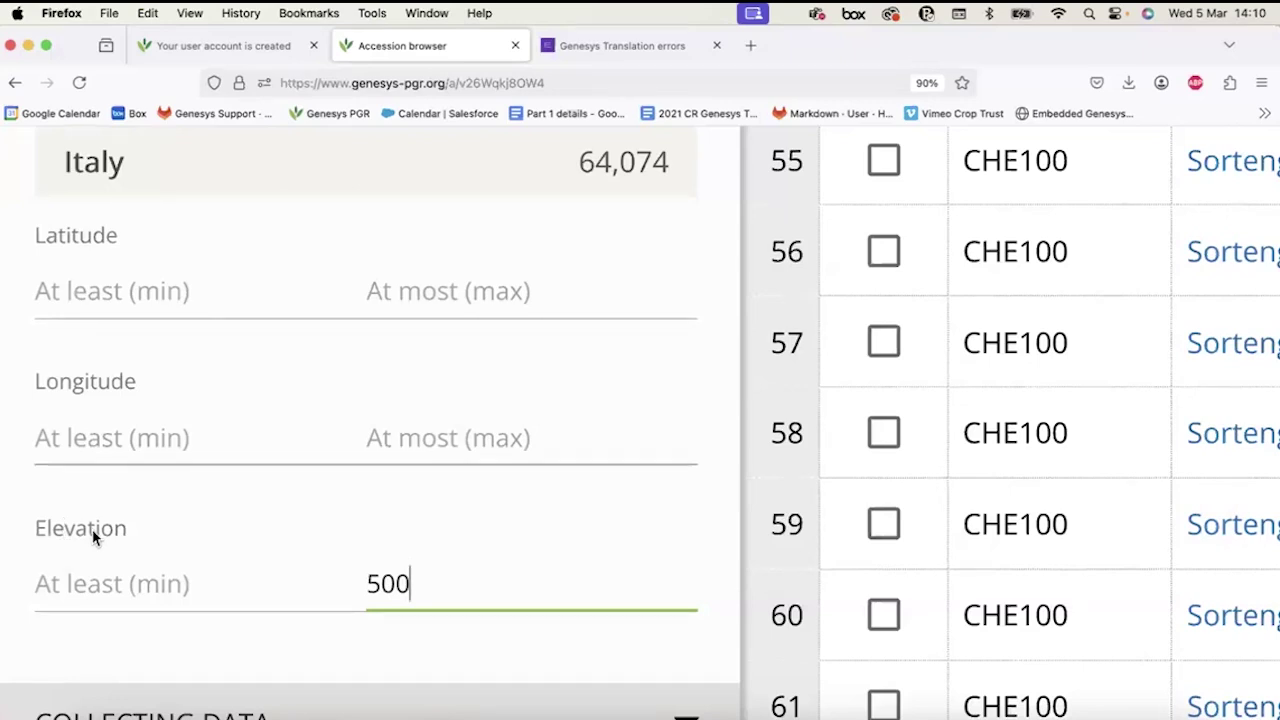
pyautogui.doubleClick(440, 595)
pyautogui.press('BackSpace')
pyautogui.scroll(-4, 440, 595)
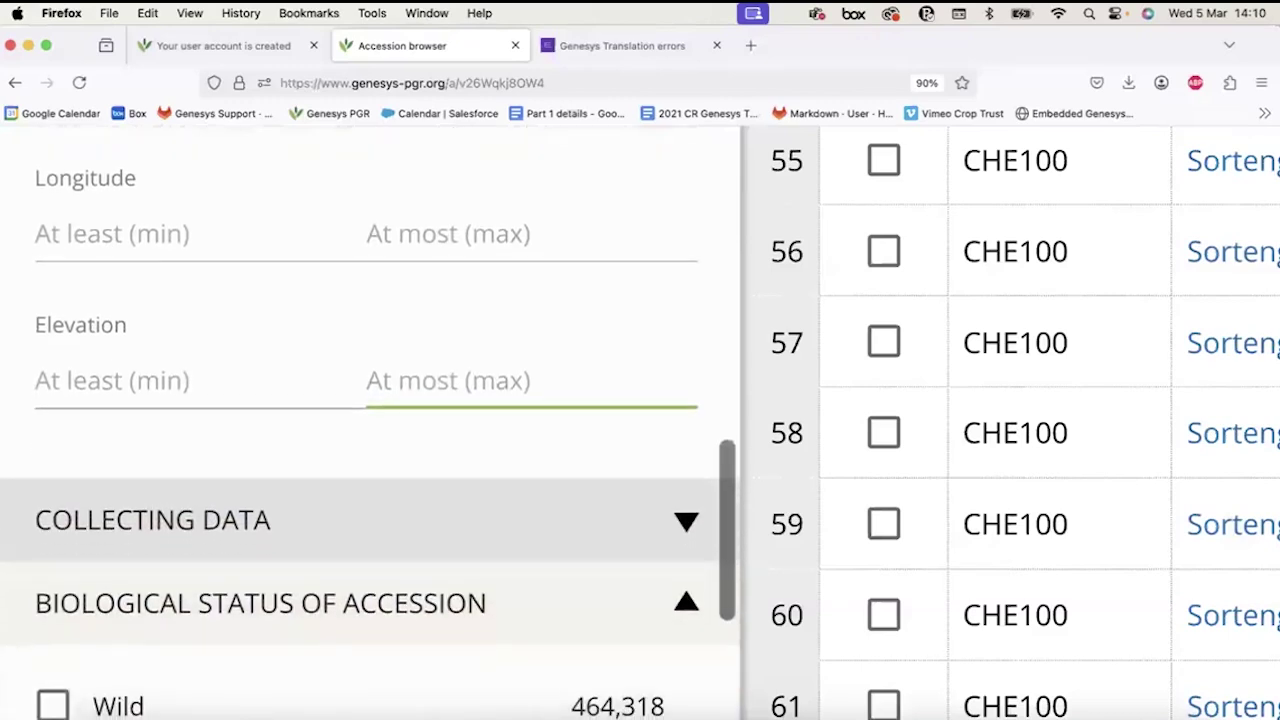
pyautogui.scroll(-2, 343, 443)
# Expand the Collecting Data filters and focus the Collecting date field.
pyautogui.click(343, 402)
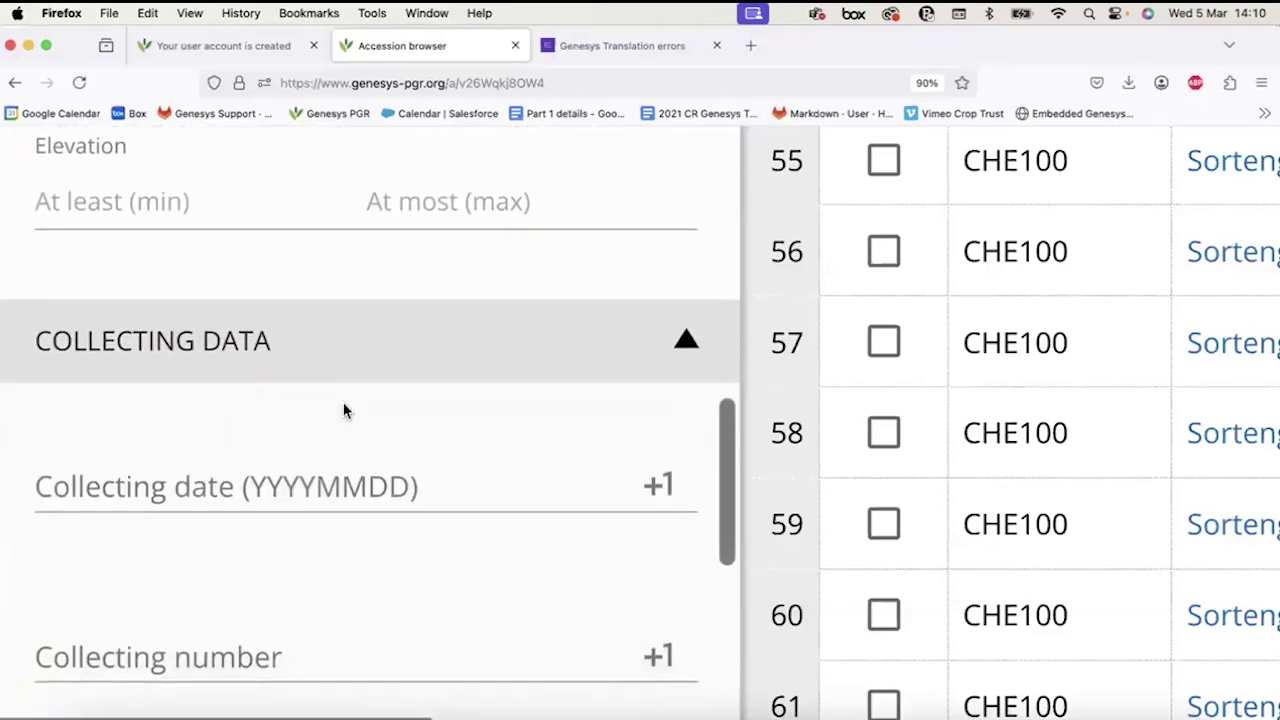
pyautogui.scroll(-3, 343, 404)
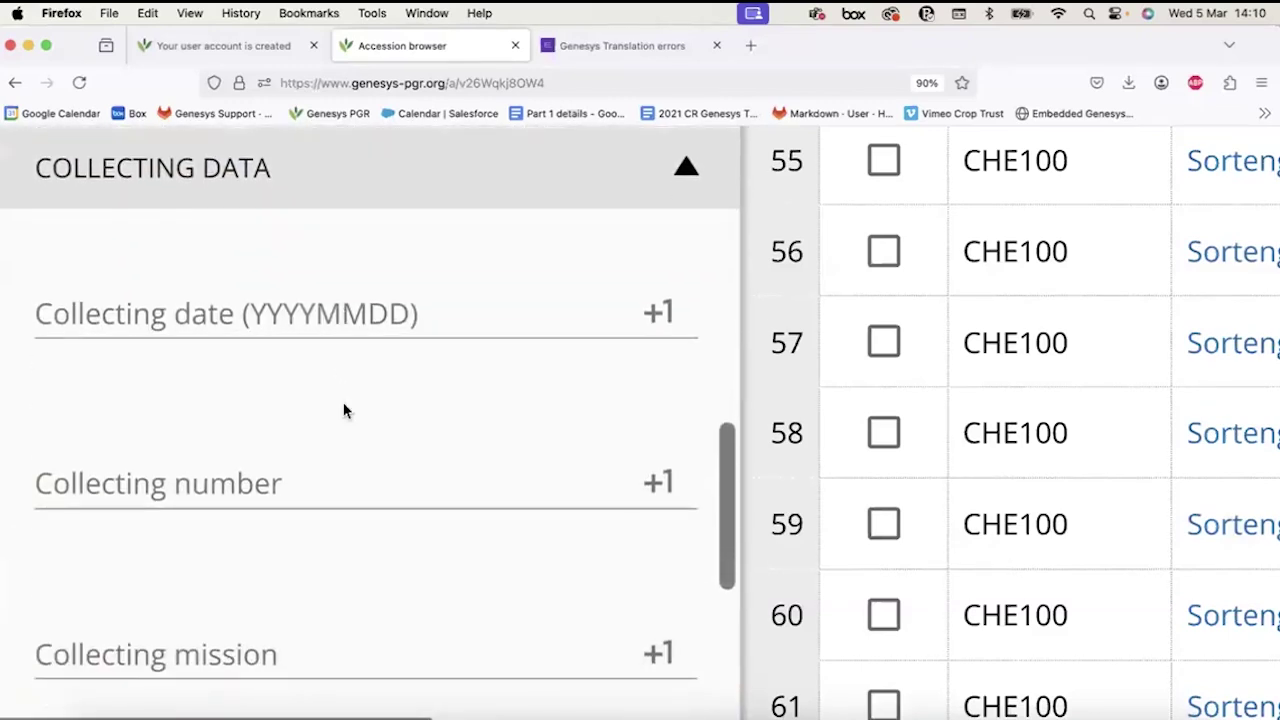
pyautogui.scroll(-1, 343, 410)
pyautogui.click(298, 310)
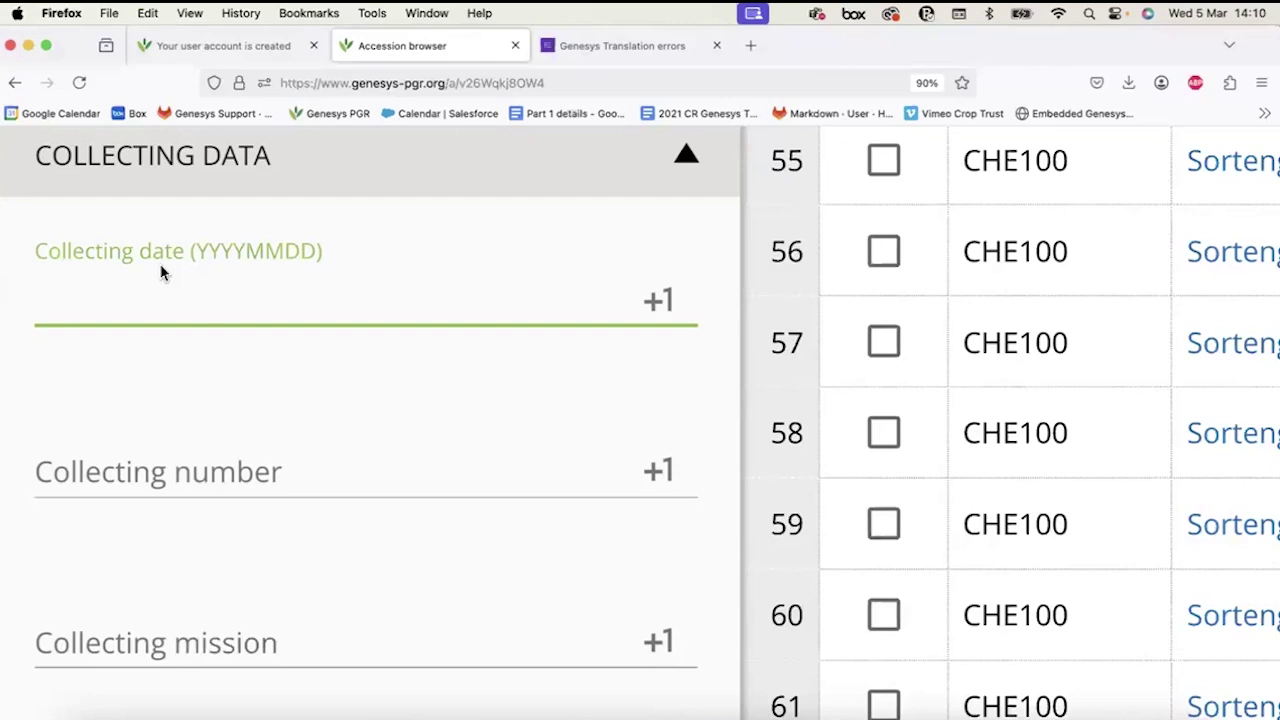
# Move between the collecting date, collecting number and collecting mission fields.
pyautogui.scroll(-2, 160, 265)
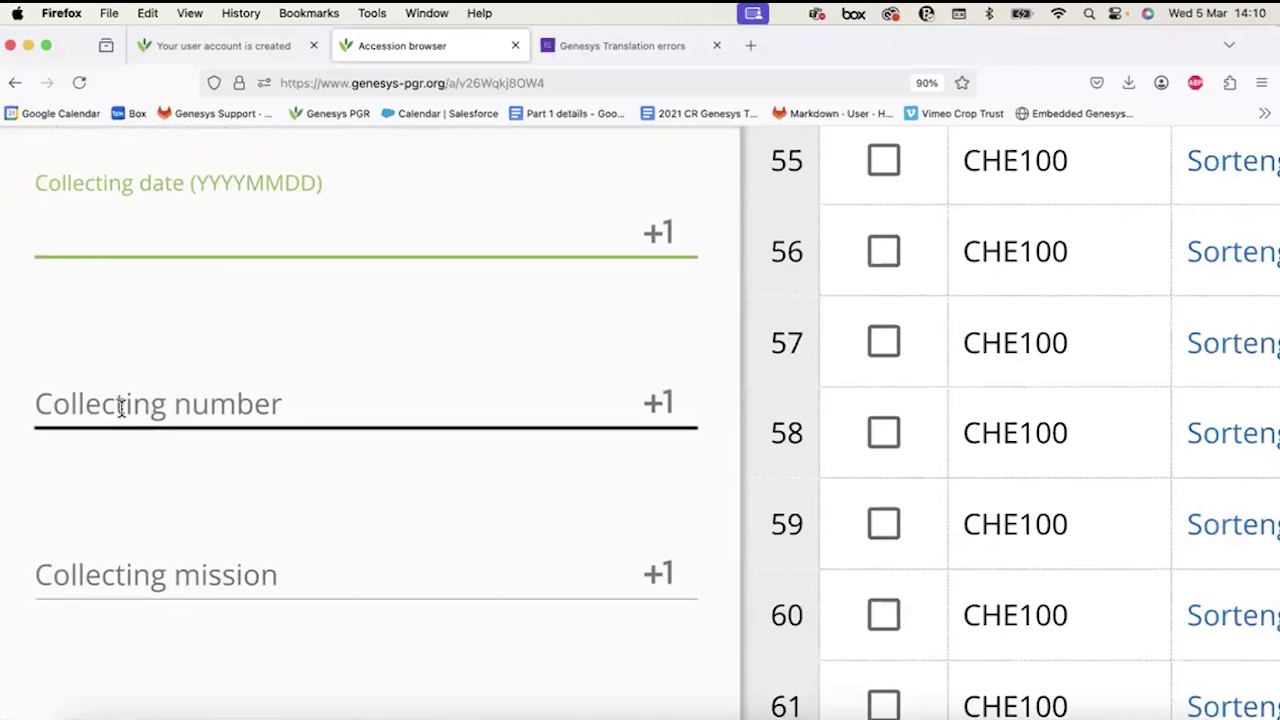
pyautogui.click(195, 573)
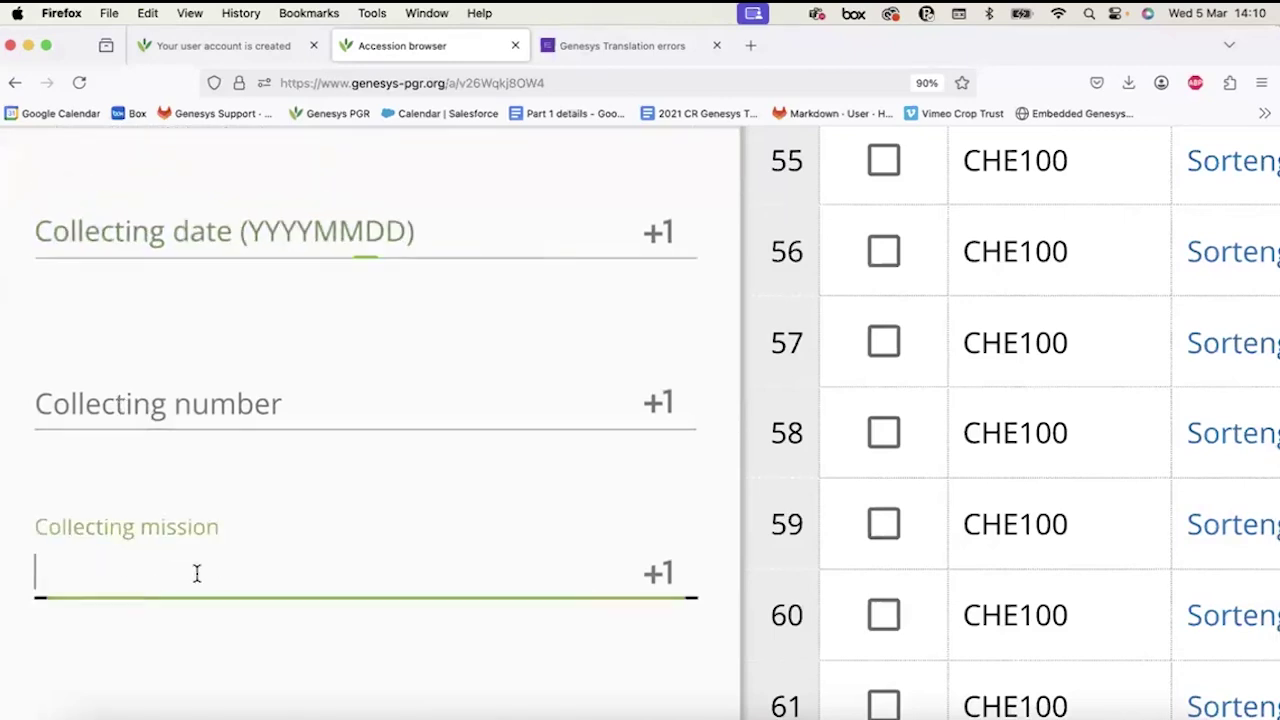
pyautogui.scroll(1, 193, 543)
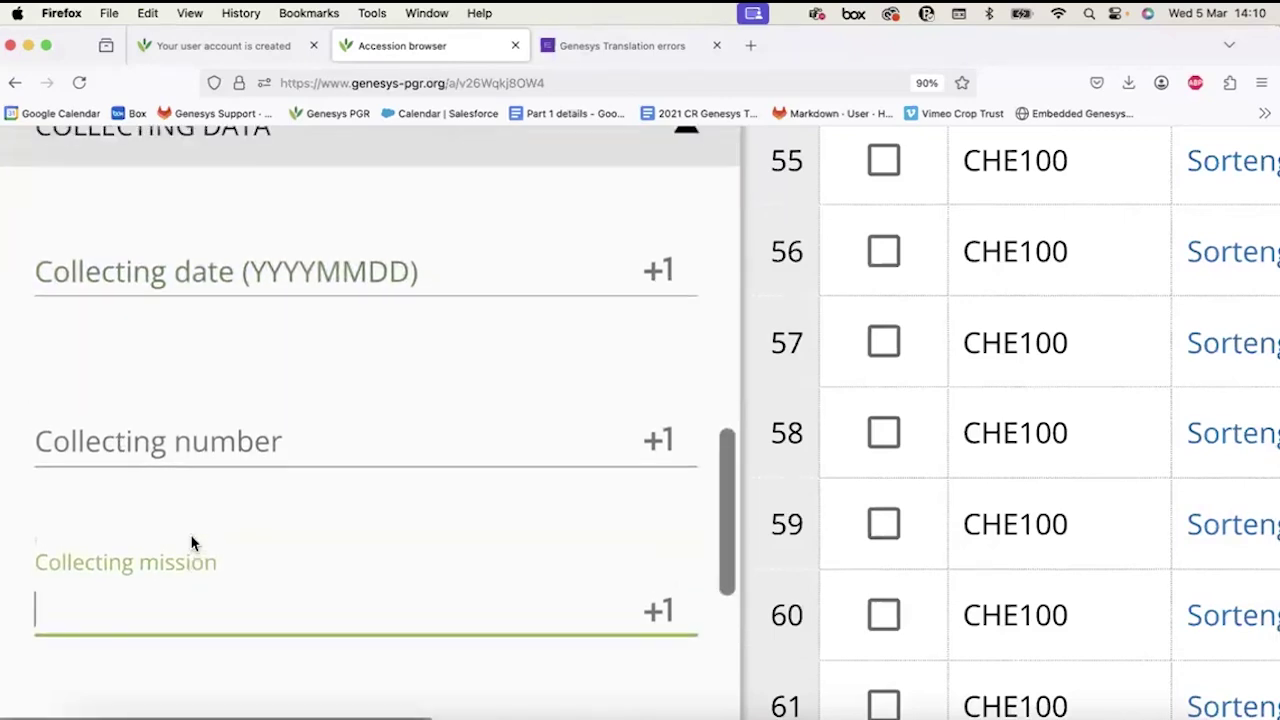
pyautogui.click(182, 278)
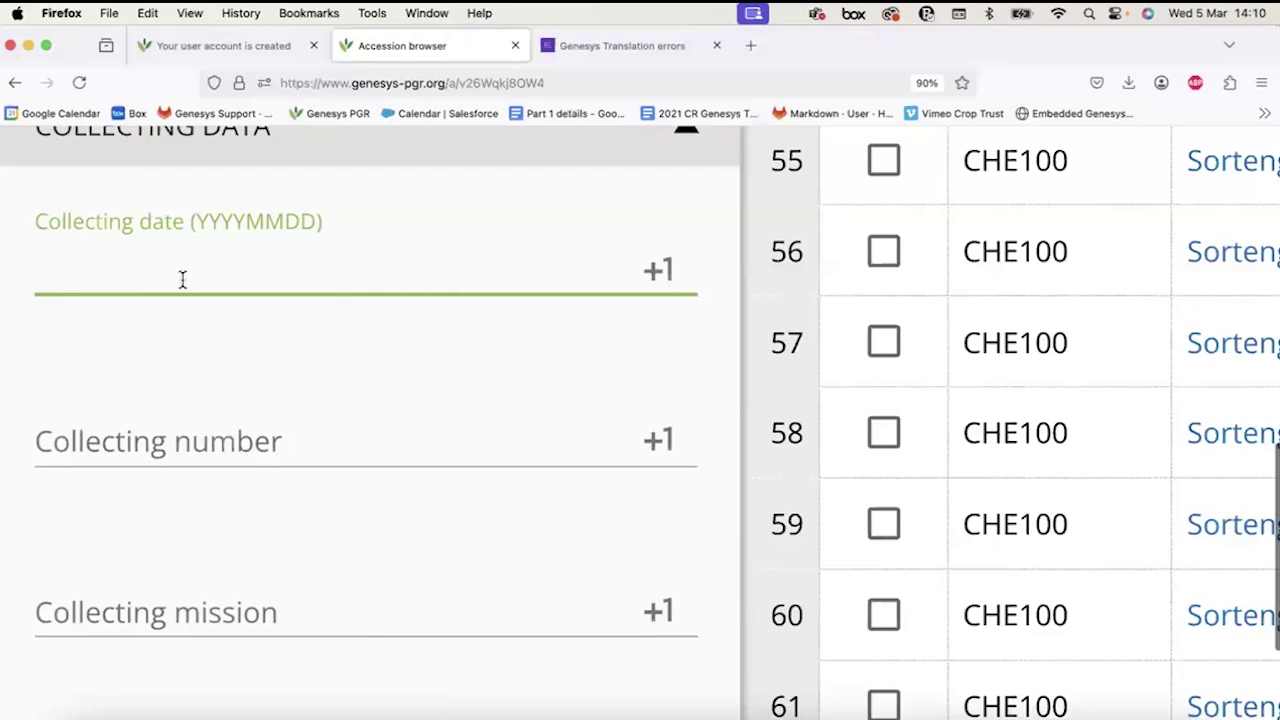
pyautogui.scroll(1, 183, 280)
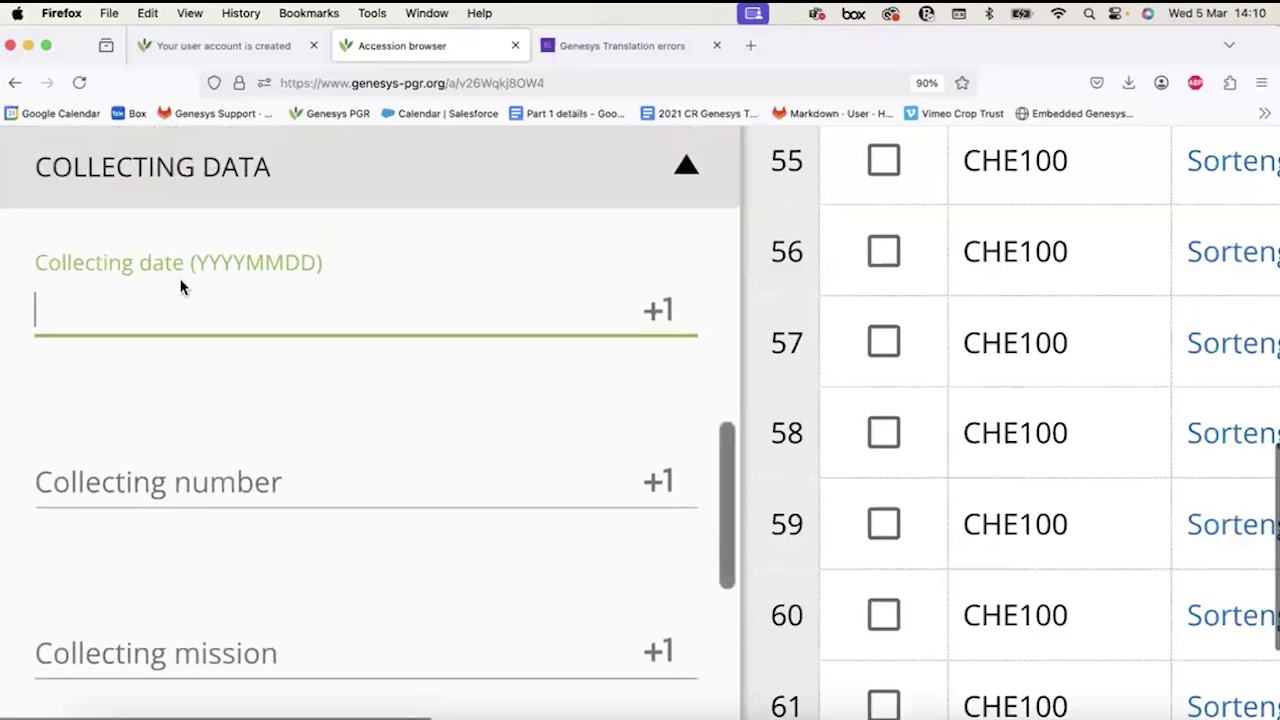
pyautogui.click(190, 493)
pyautogui.click(157, 656)
pyautogui.click(174, 487)
pyautogui.click(168, 642)
pyautogui.click(234, 310)
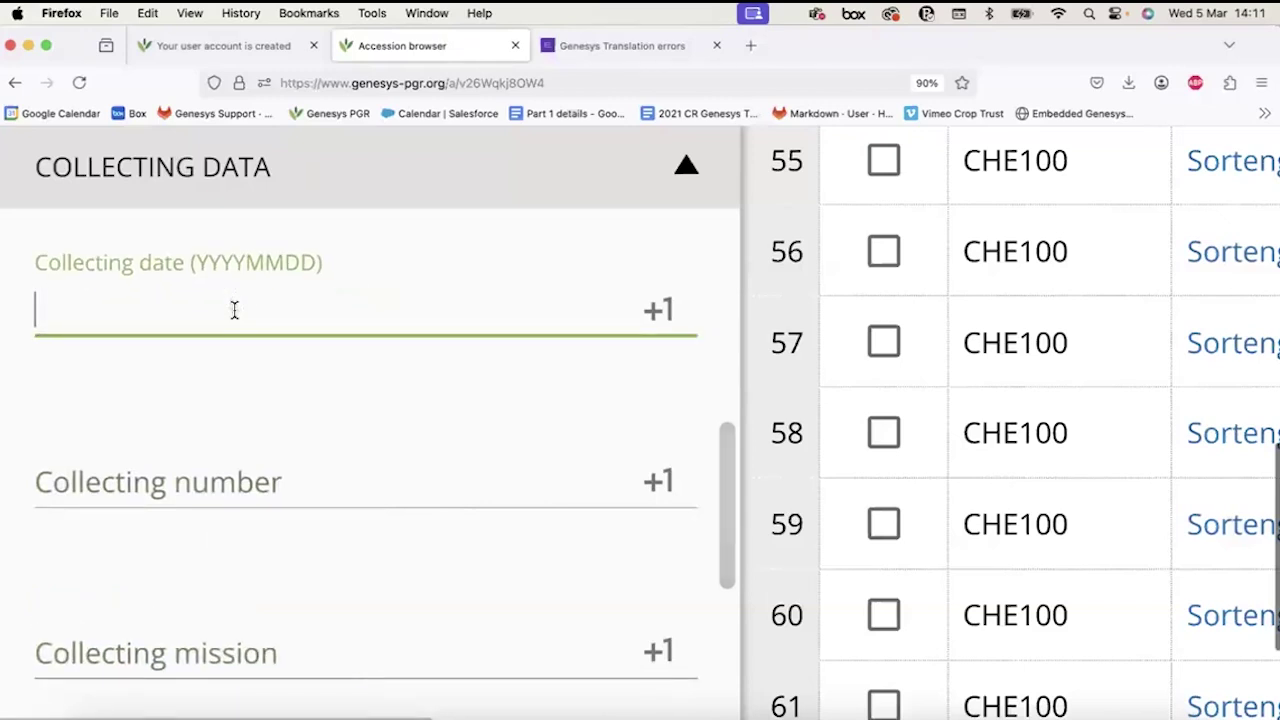
pyautogui.scroll(1, 234, 310)
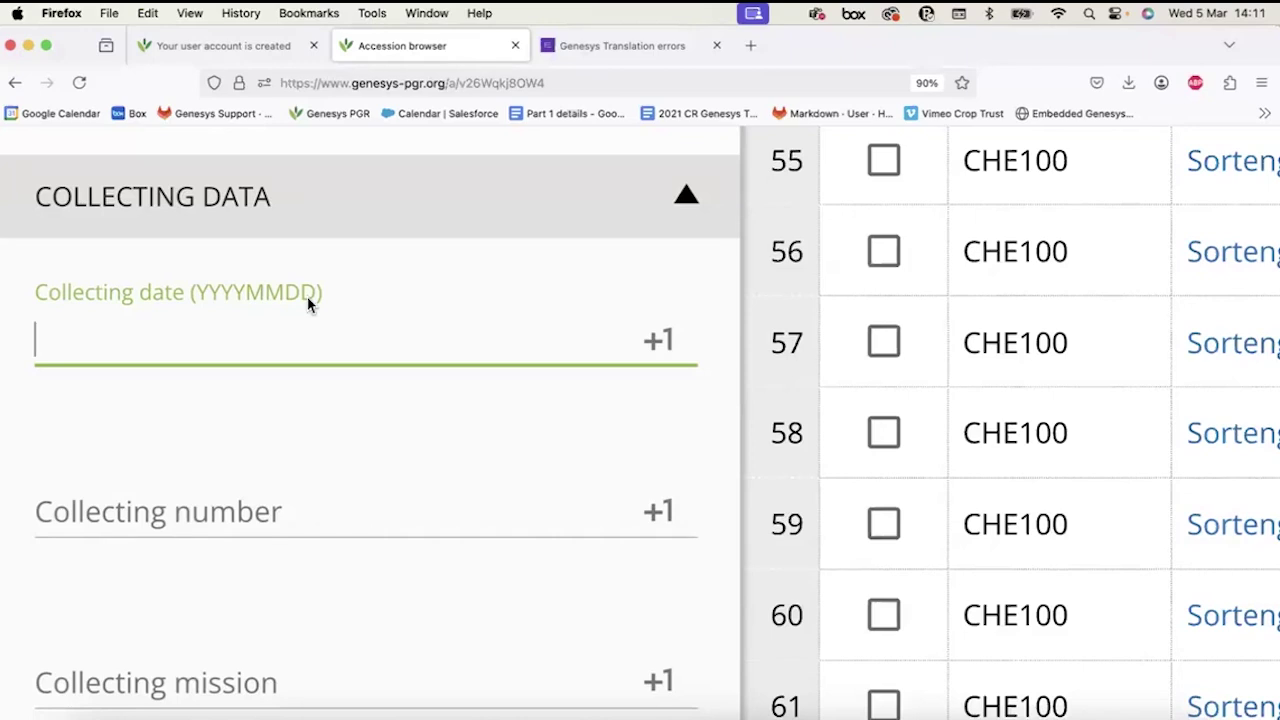
# Replace '2000----' with 20190501 as a collecting date filter, then remove it.
pyautogui.write('2000----')
pyautogui.doubleClick(118, 340)
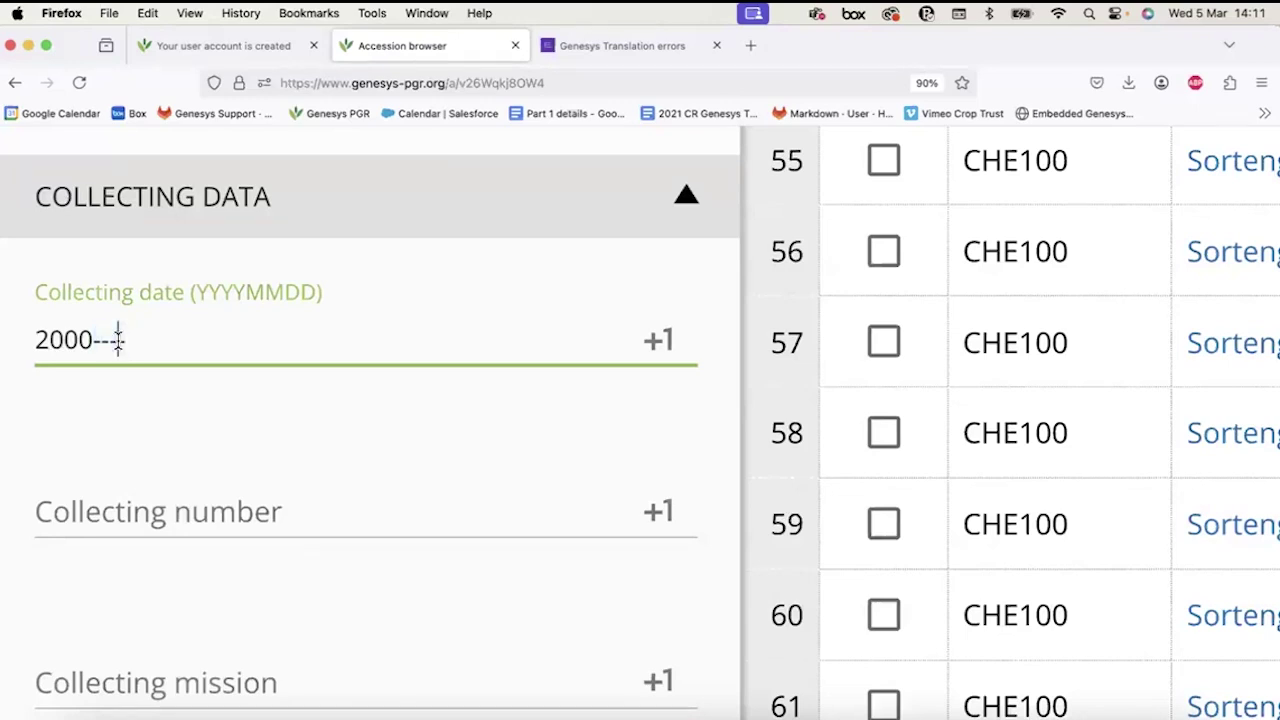
pyautogui.tripleClick(118, 340)
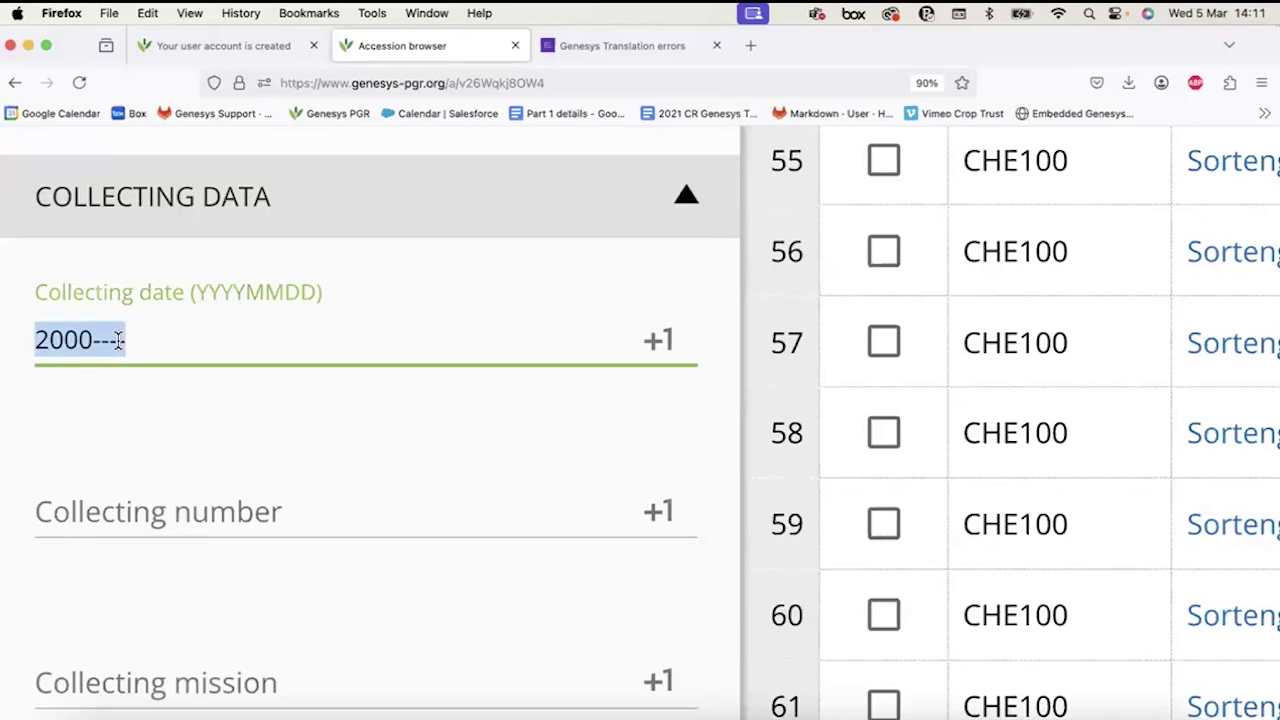
pyautogui.write('20190501')
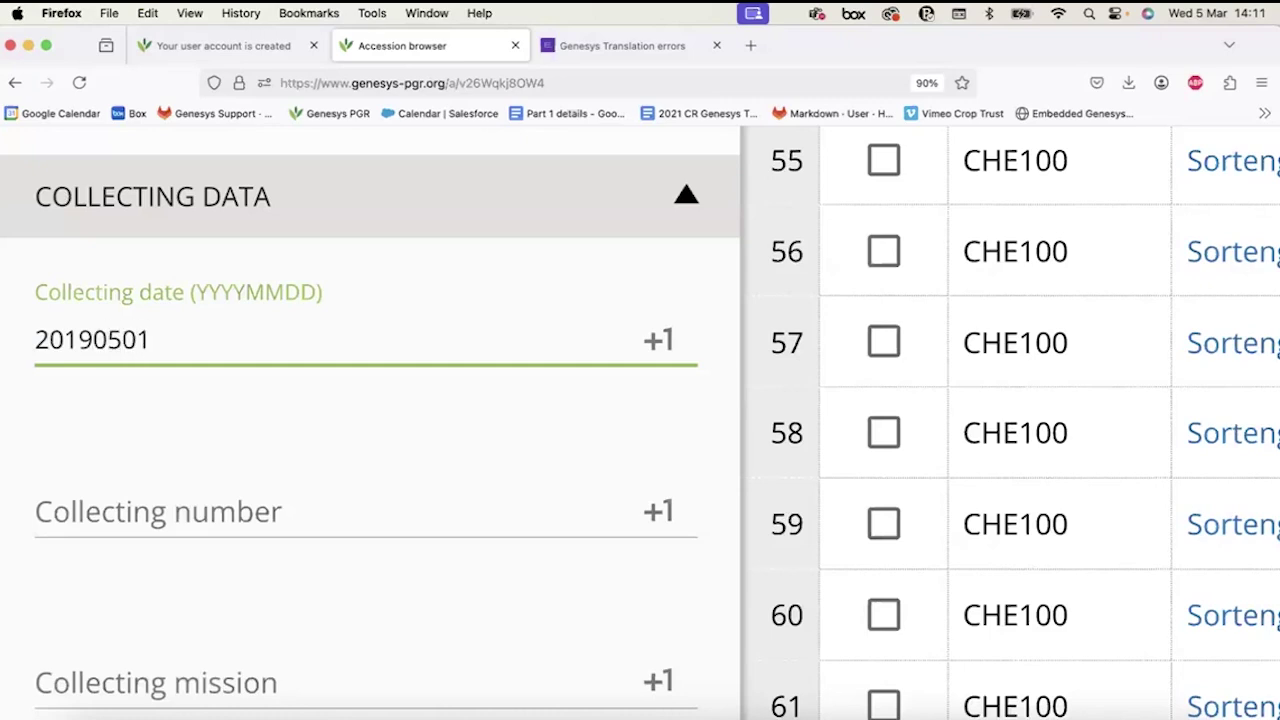
pyautogui.press('Return')
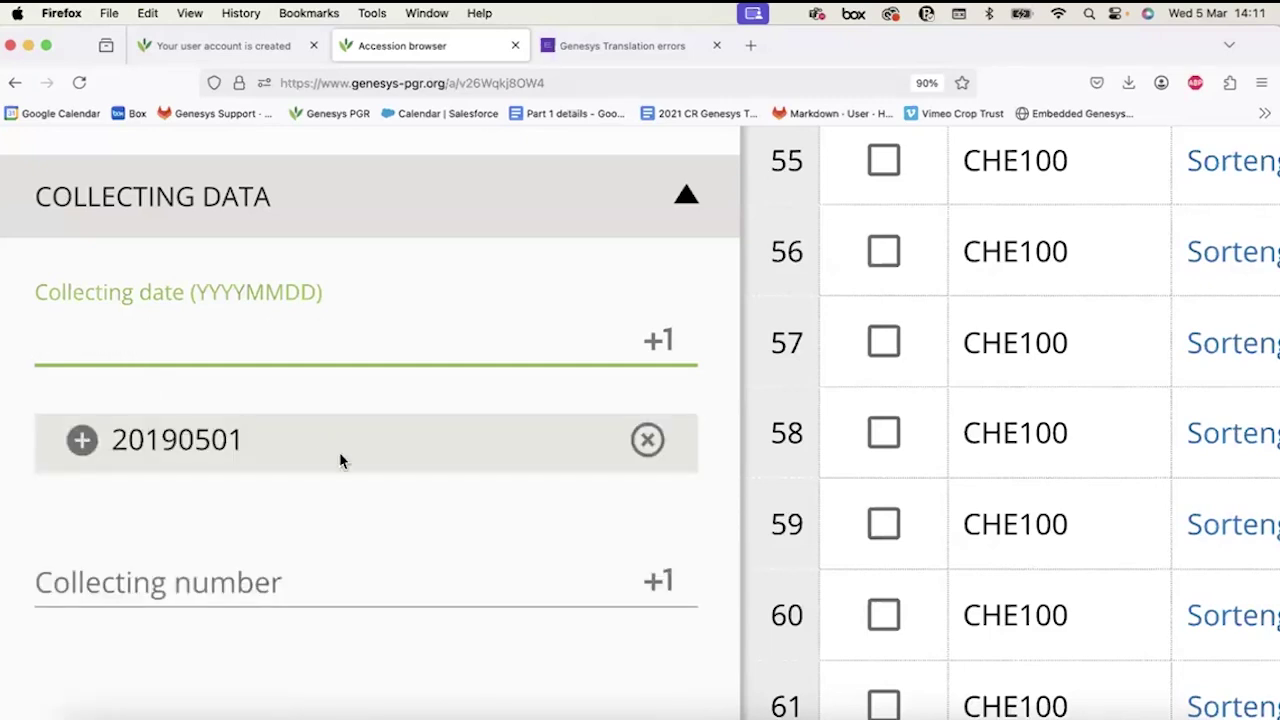
pyautogui.click(660, 432)
pyautogui.scroll(-5, 475, 452)
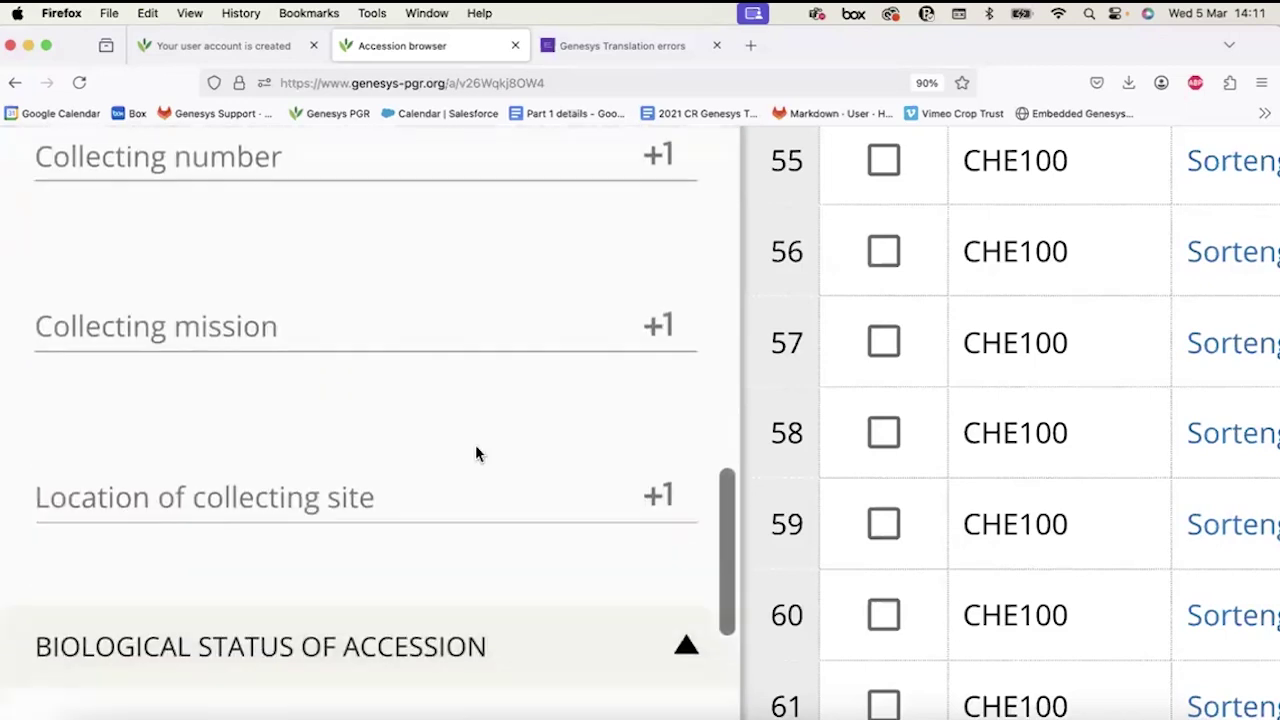
pyautogui.scroll(-2, 475, 454)
pyautogui.click(386, 394)
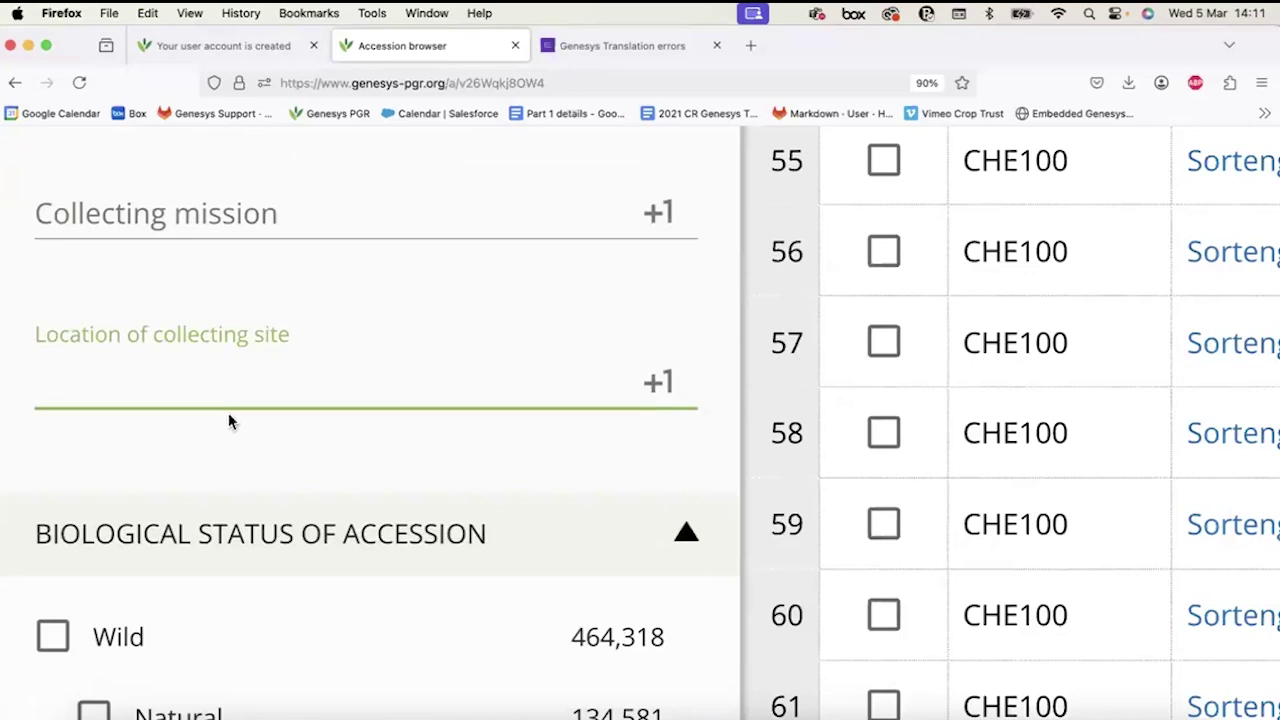
pyautogui.scroll(1, 245, 376)
pyautogui.scroll(-2, 245, 330)
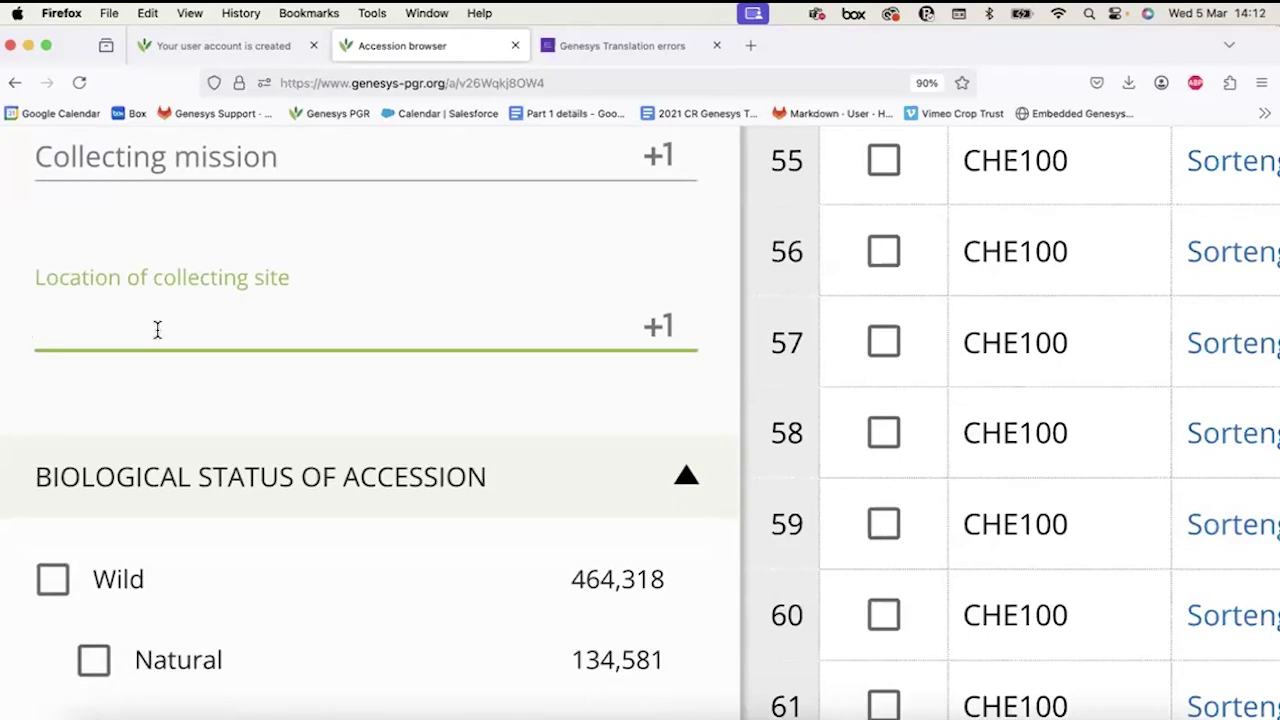
pyautogui.scroll(-3, 191, 297)
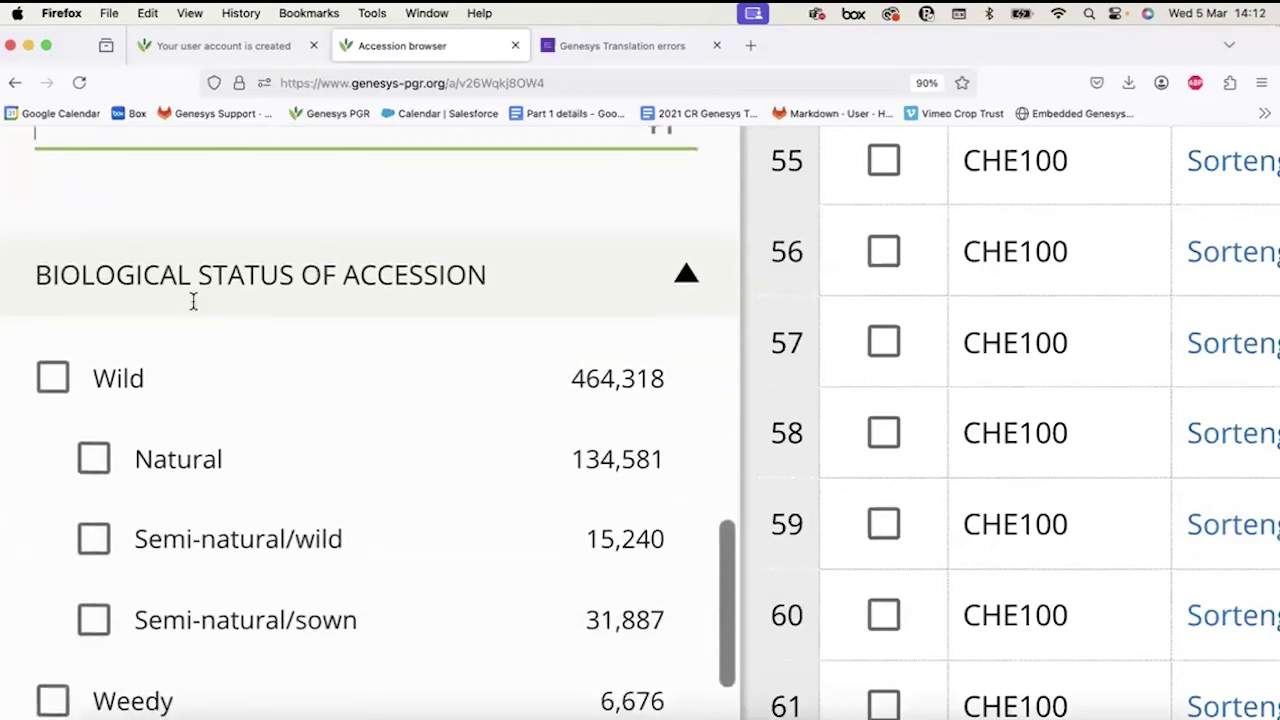
pyautogui.scroll(-1, 257, 265)
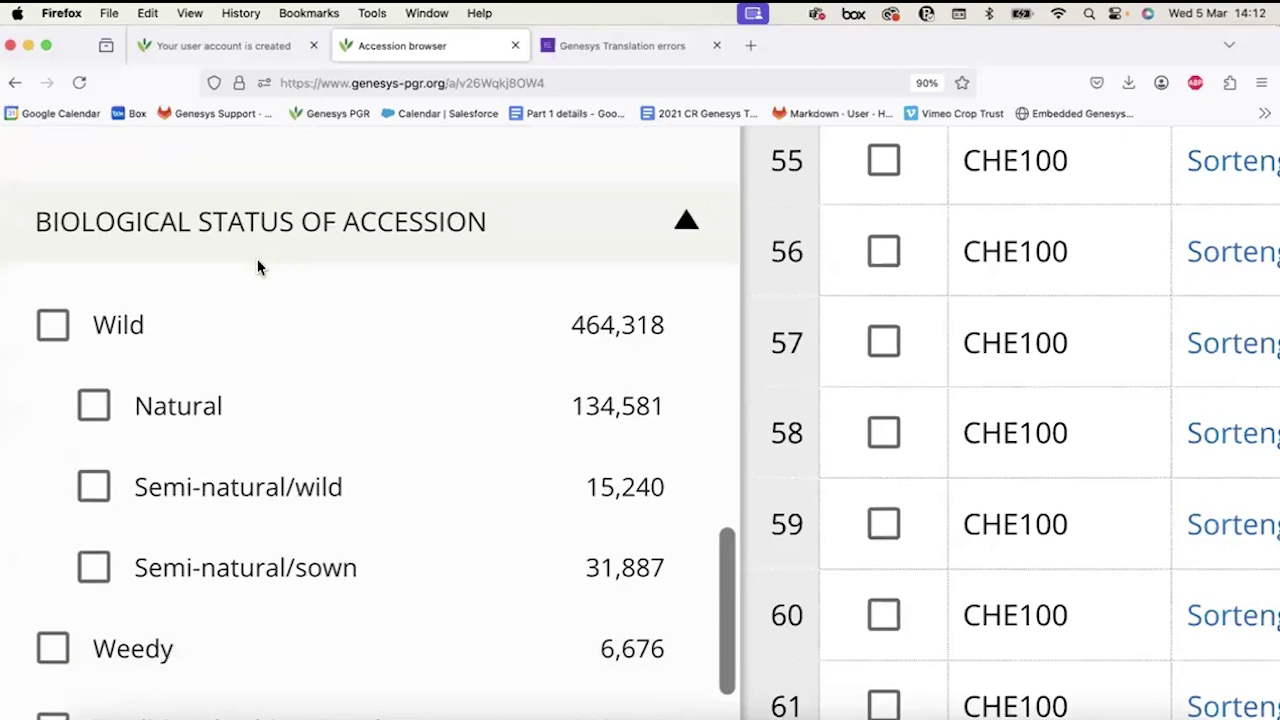
pyautogui.scroll(-1, 258, 267)
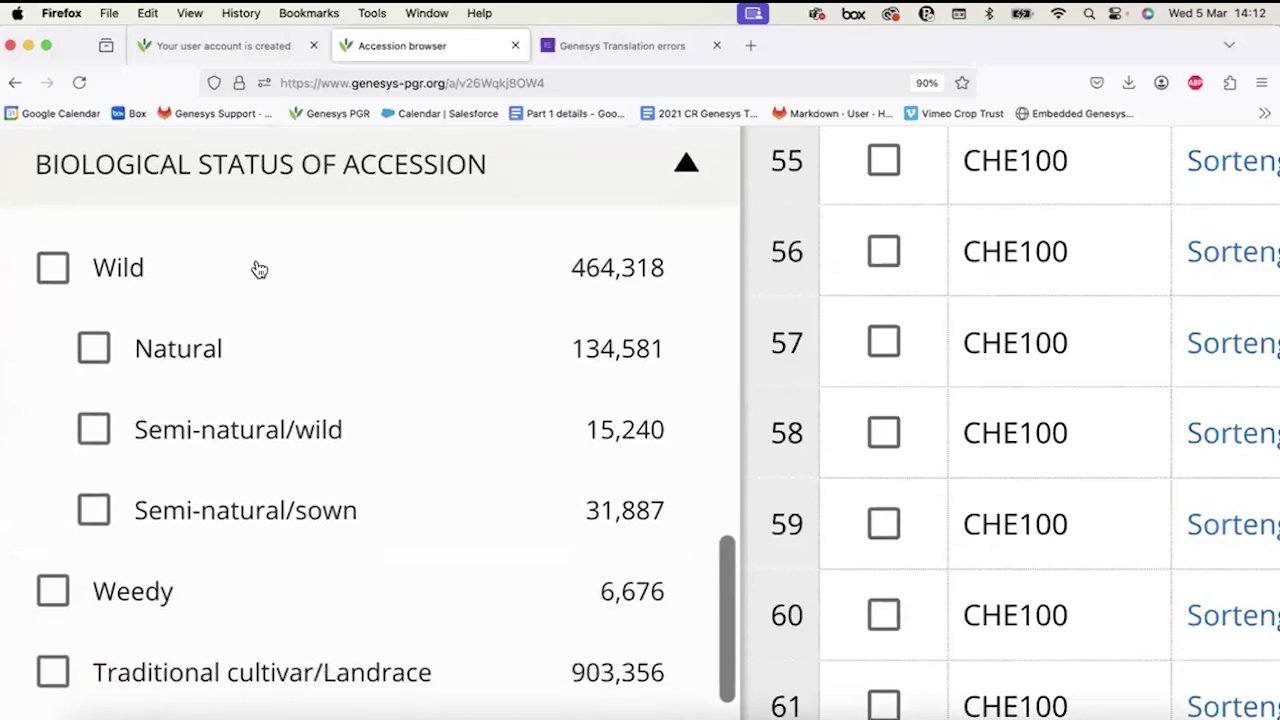
pyautogui.scroll(-1, 258, 269)
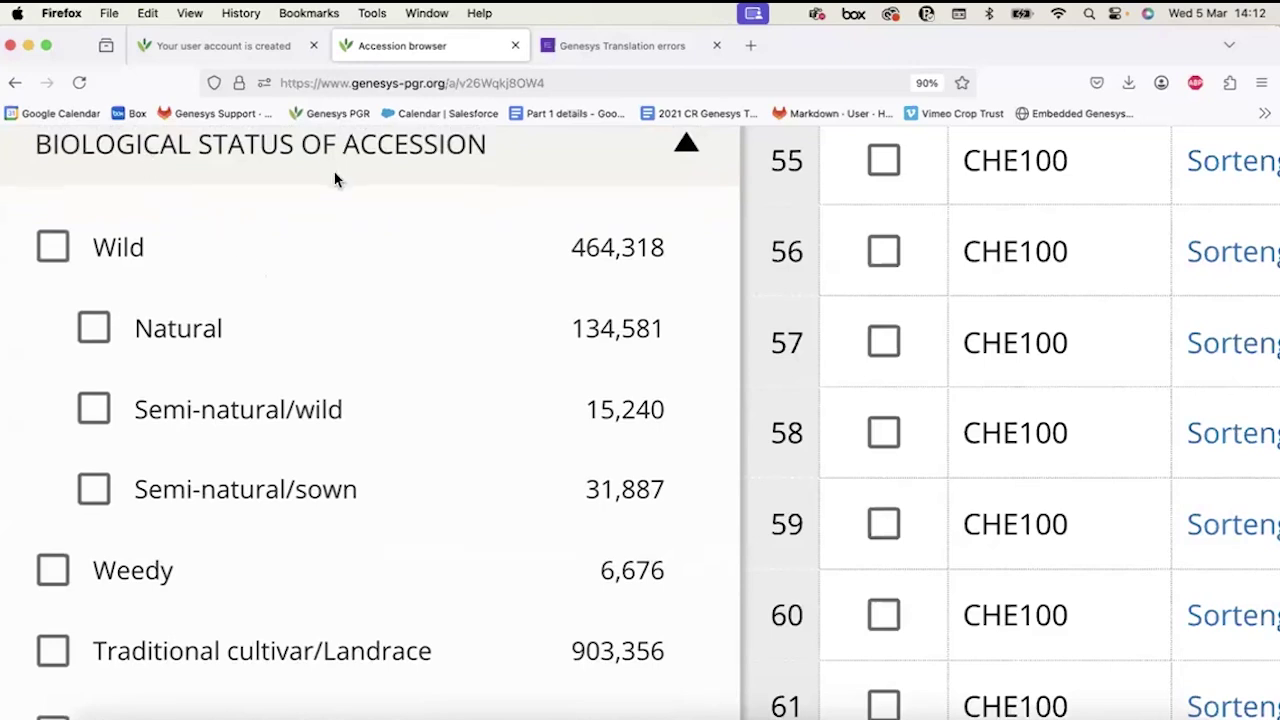
# Toggle Wild status and uncheck Natural, Semi-natural/wild and Semi-natural/sown.
pyautogui.click(60, 250)
pyautogui.click(60, 250)
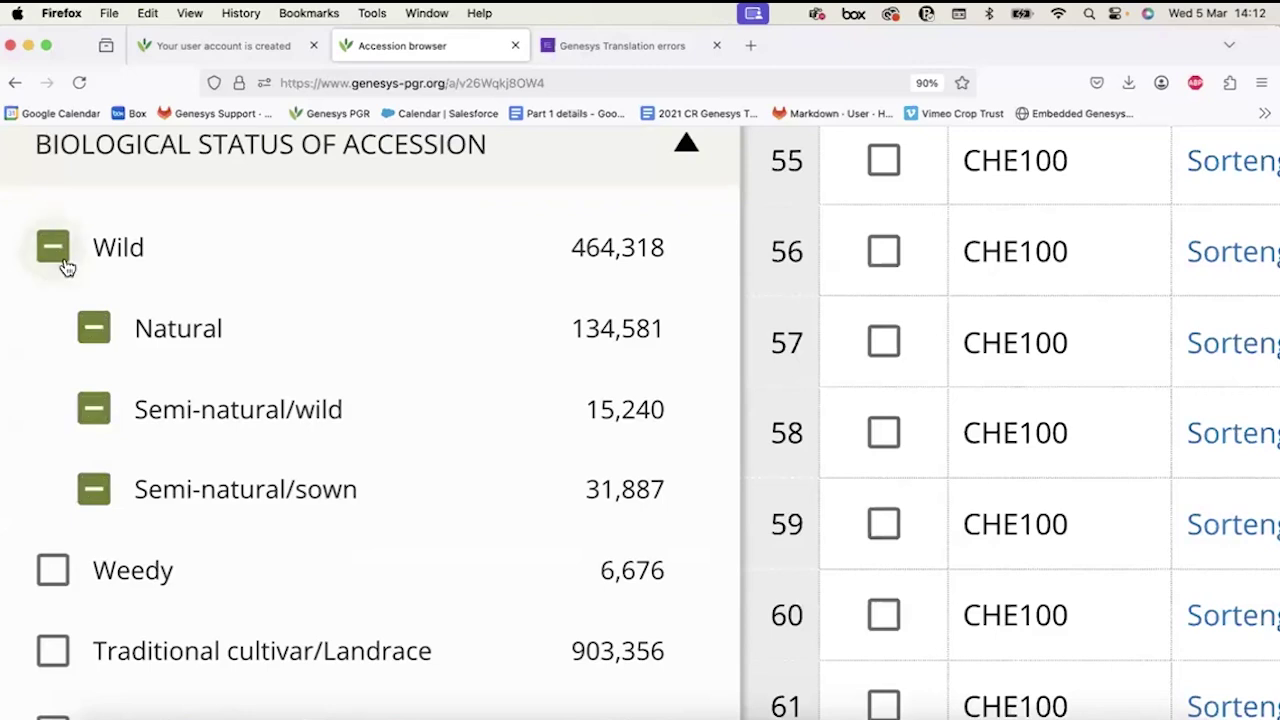
pyautogui.click(92, 345)
pyautogui.click(93, 410)
pyautogui.click(93, 490)
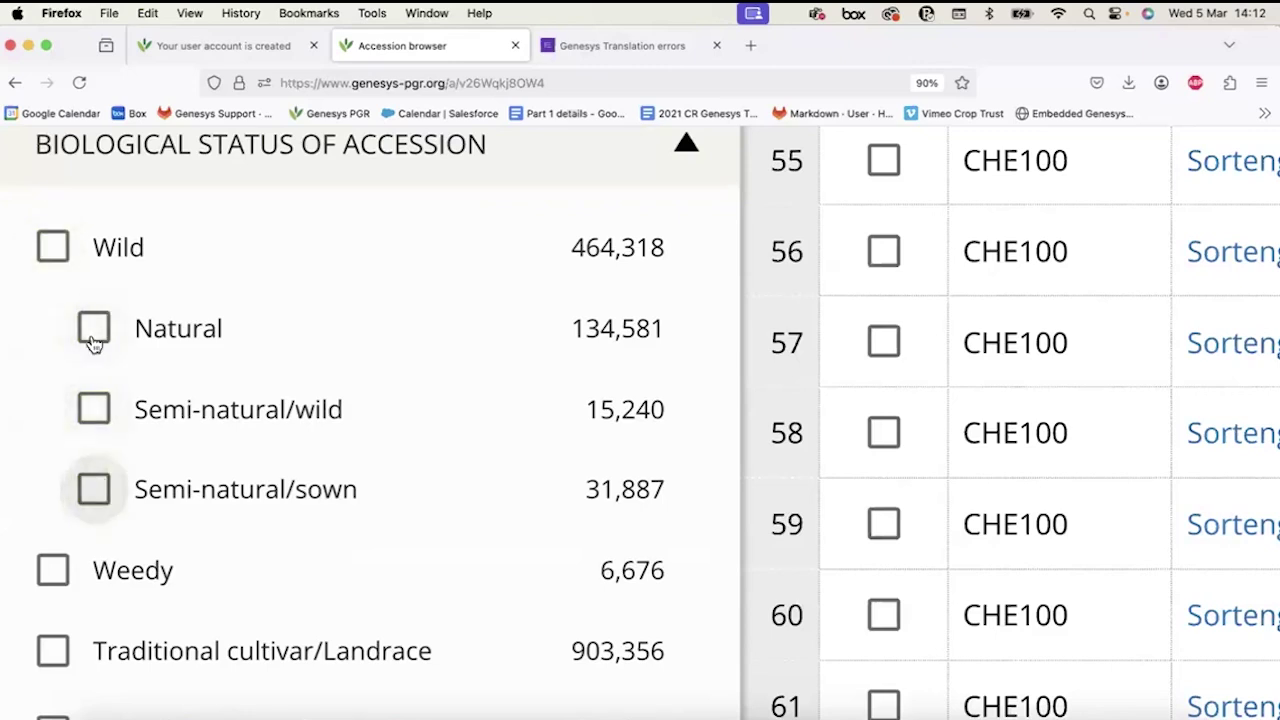
pyautogui.click(56, 252)
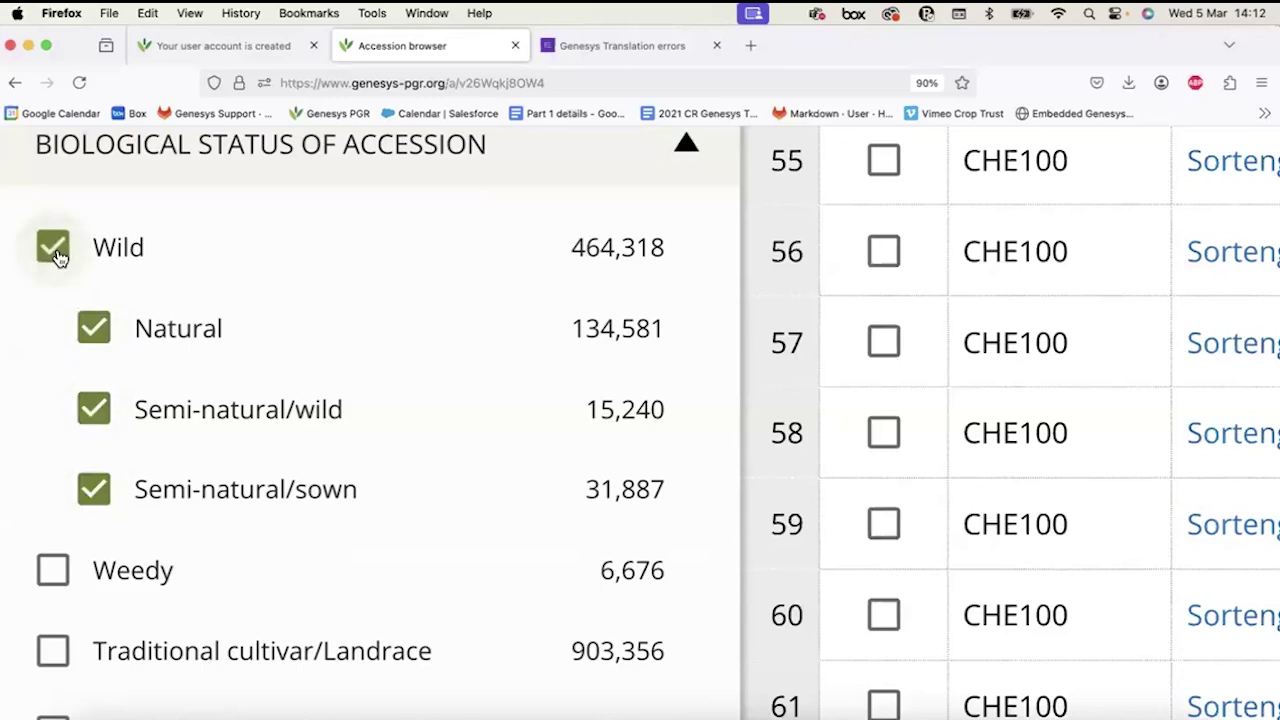
pyautogui.click(105, 335)
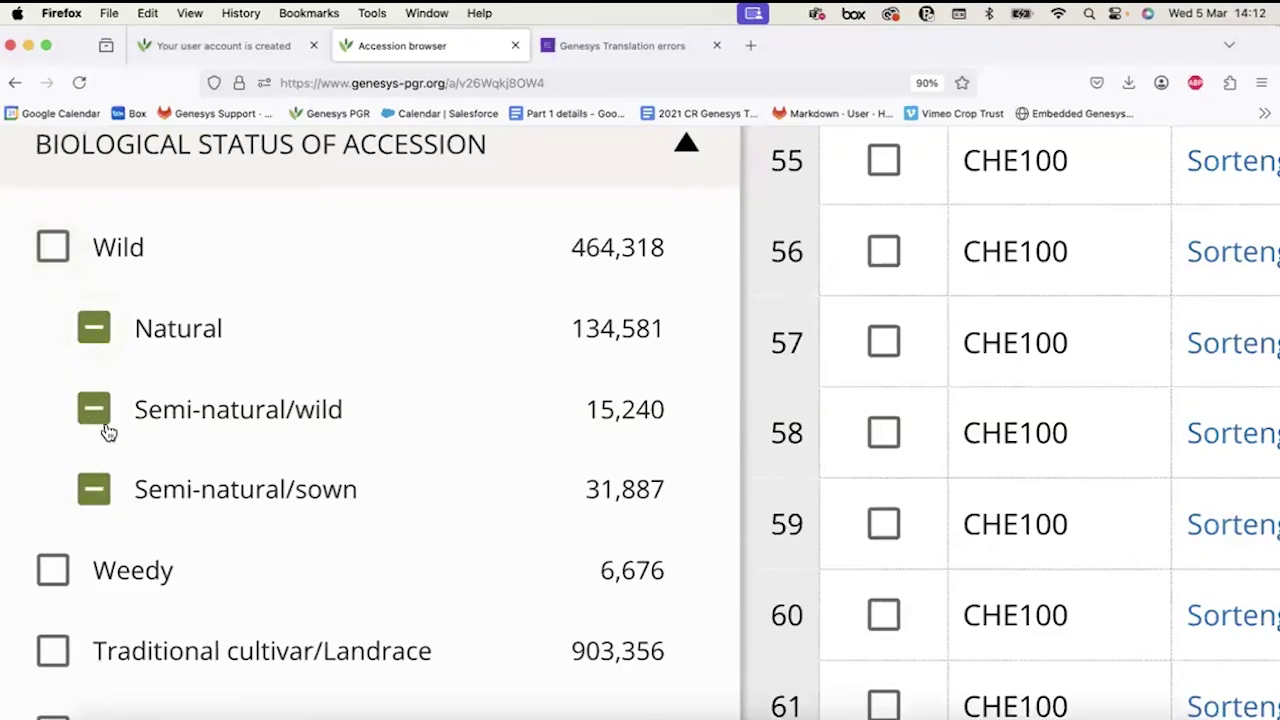
pyautogui.click(97, 415)
pyautogui.click(94, 490)
# Tick Weedy, Traditional cultivar/Landrace and Breeding/Research Material in biological status.
pyautogui.click(55, 578)
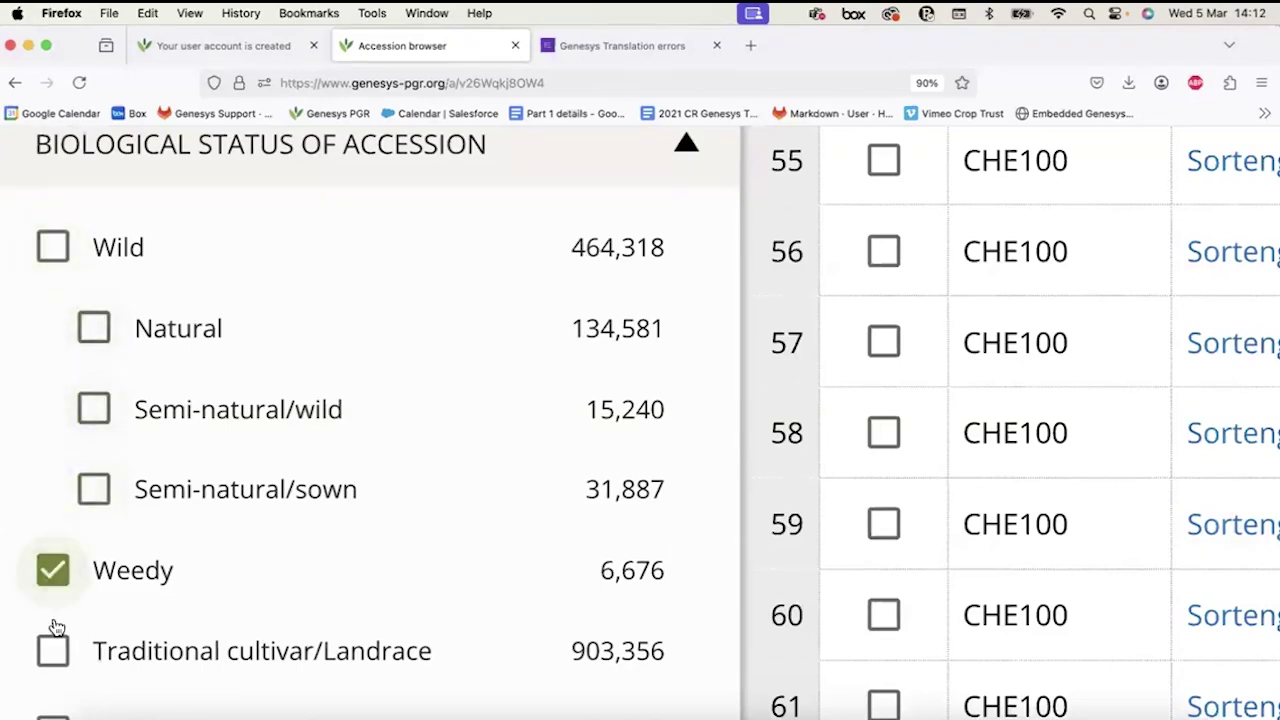
pyautogui.click(53, 655)
pyautogui.scroll(-1, 53, 655)
pyautogui.click(53, 672)
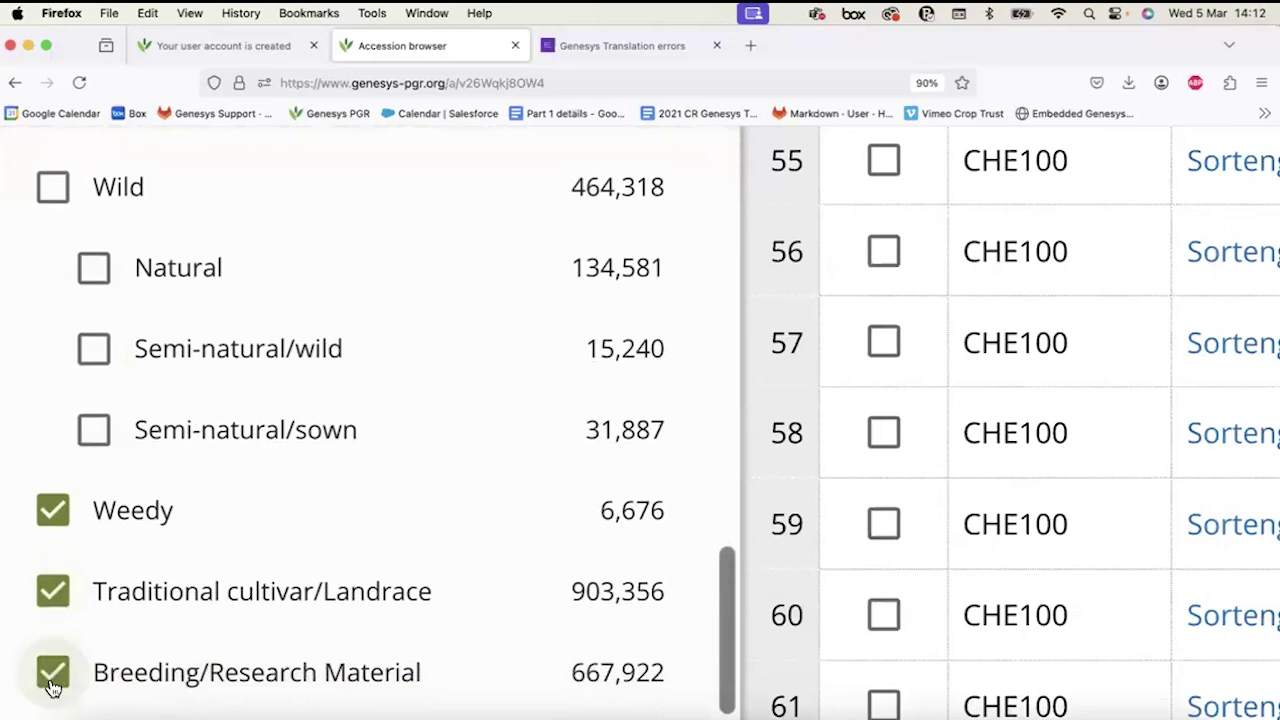
pyautogui.scroll(-1, 53, 688)
pyautogui.scroll(2, 53, 688)
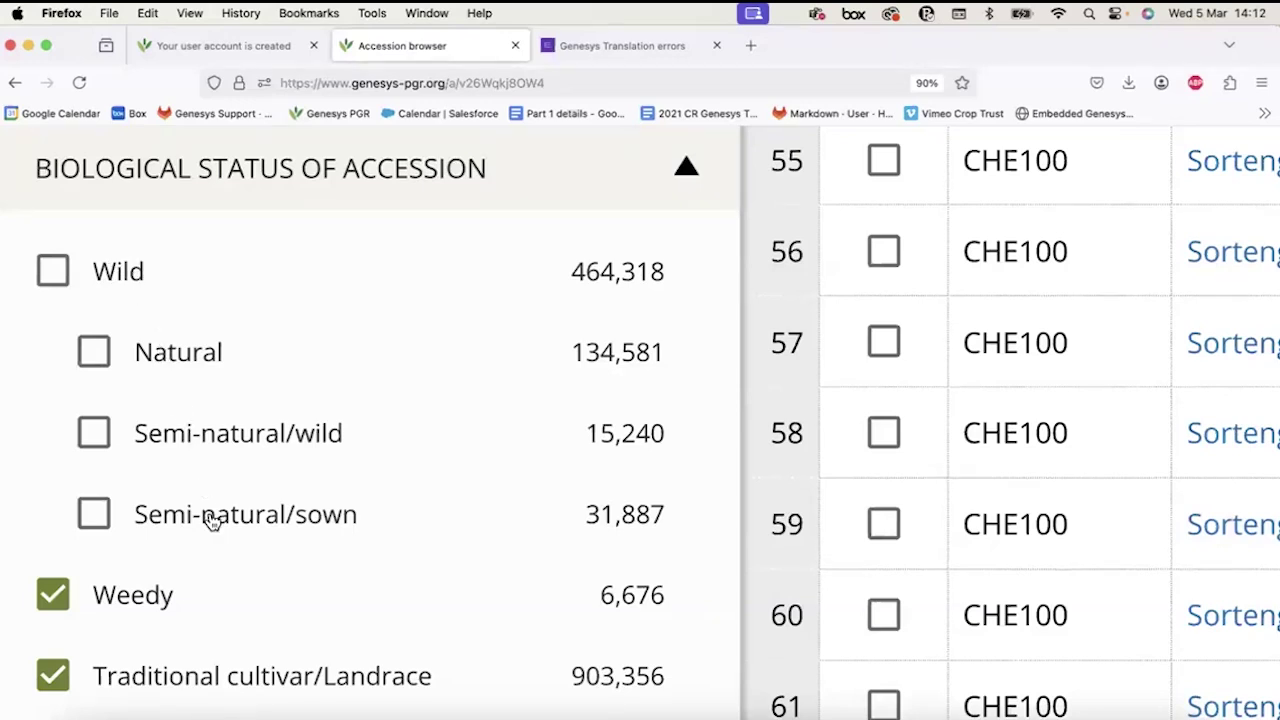
pyautogui.scroll(-3, 210, 520)
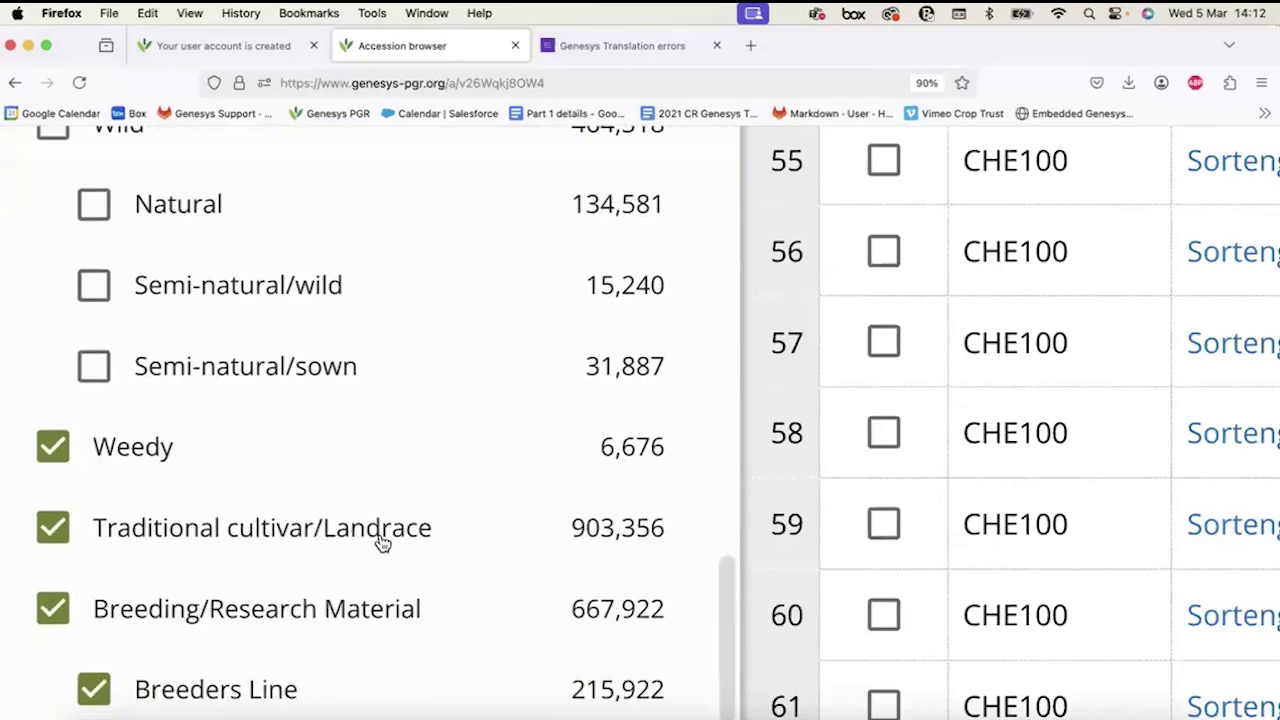
pyautogui.scroll(-2, 380, 541)
pyautogui.scroll(-3, 185, 410)
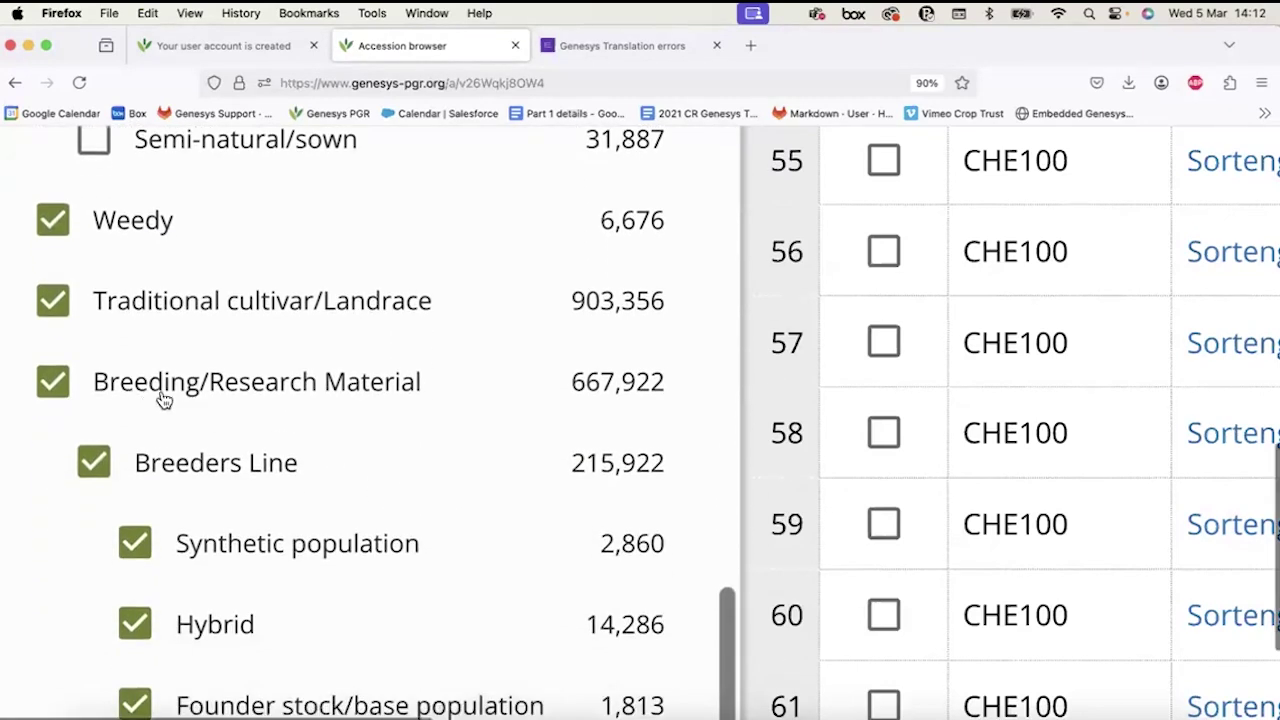
pyautogui.scroll(-1, 100, 465)
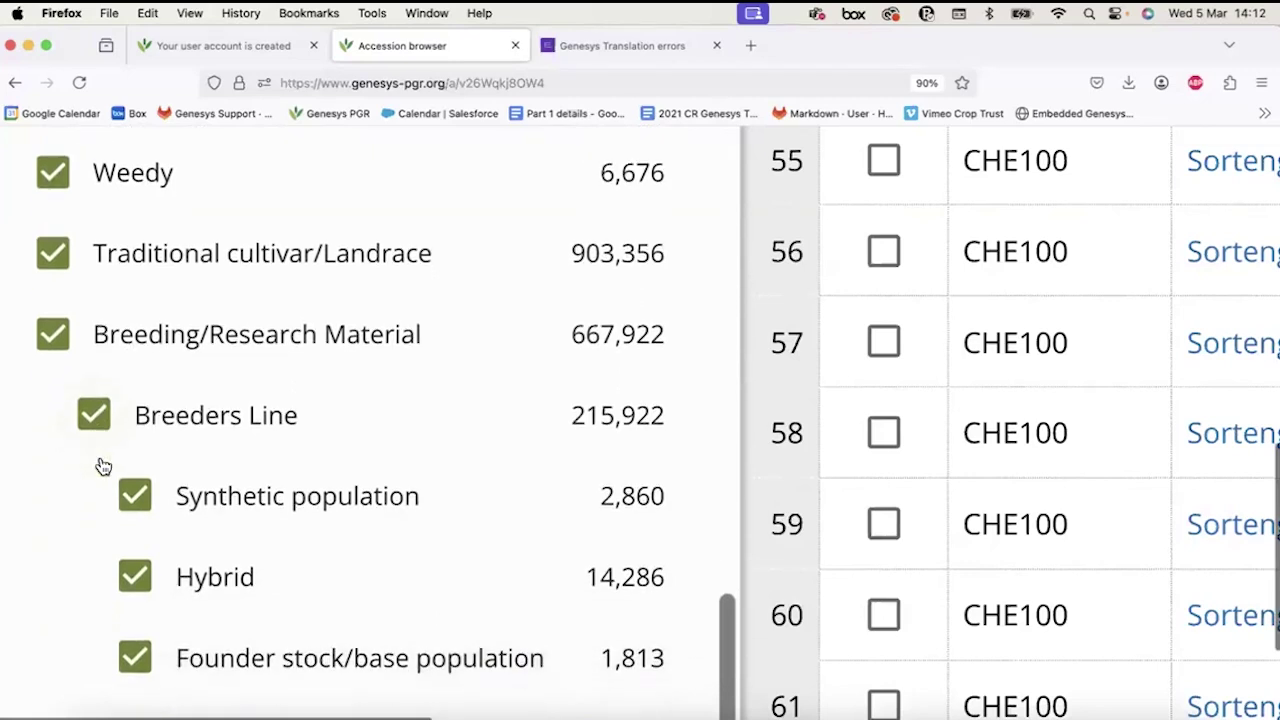
pyautogui.scroll(-5, 208, 595)
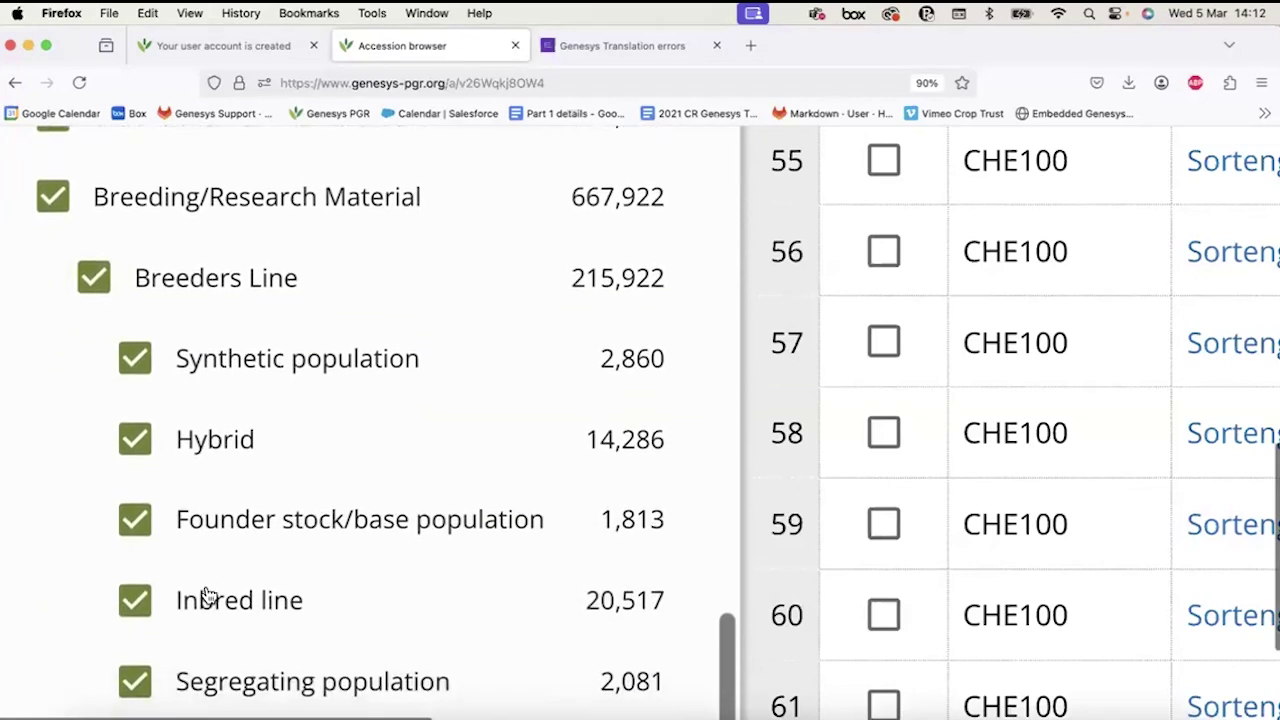
pyautogui.scroll(-1, 208, 595)
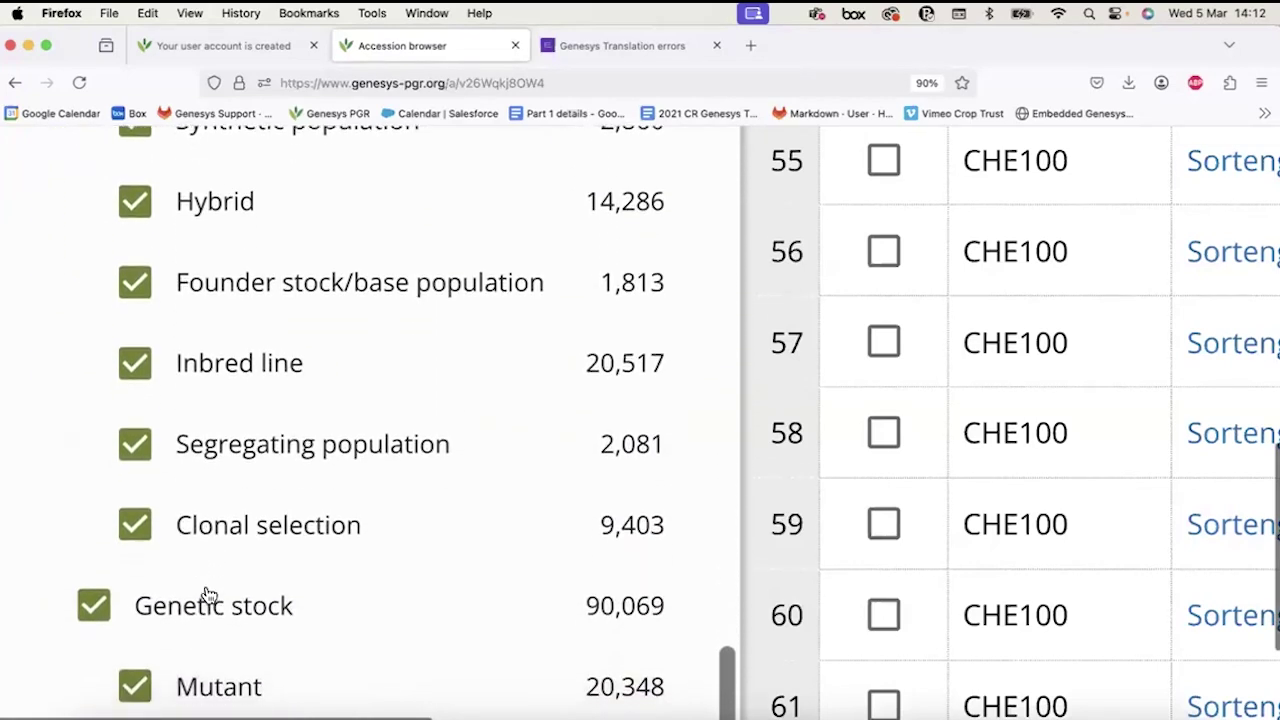
pyautogui.scroll(-1, 194, 529)
pyautogui.scroll(-3, 195, 458)
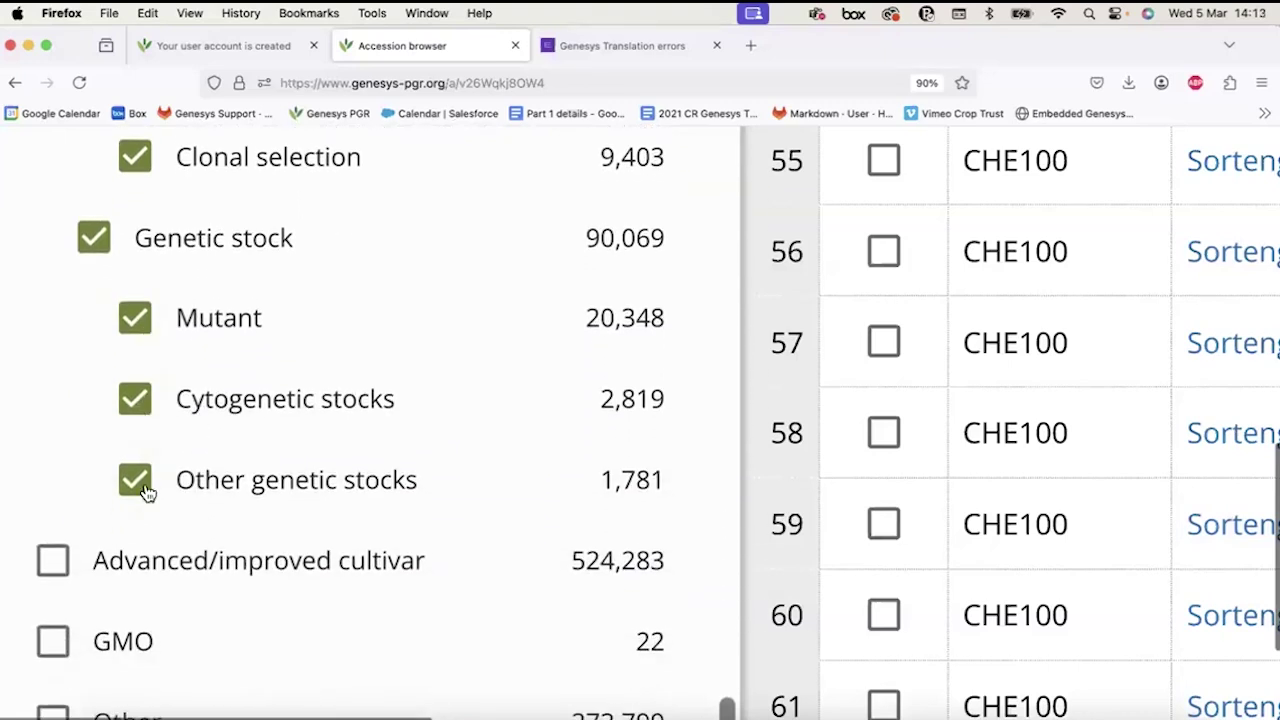
pyautogui.scroll(-1, 120, 583)
pyautogui.scroll(-2, 120, 583)
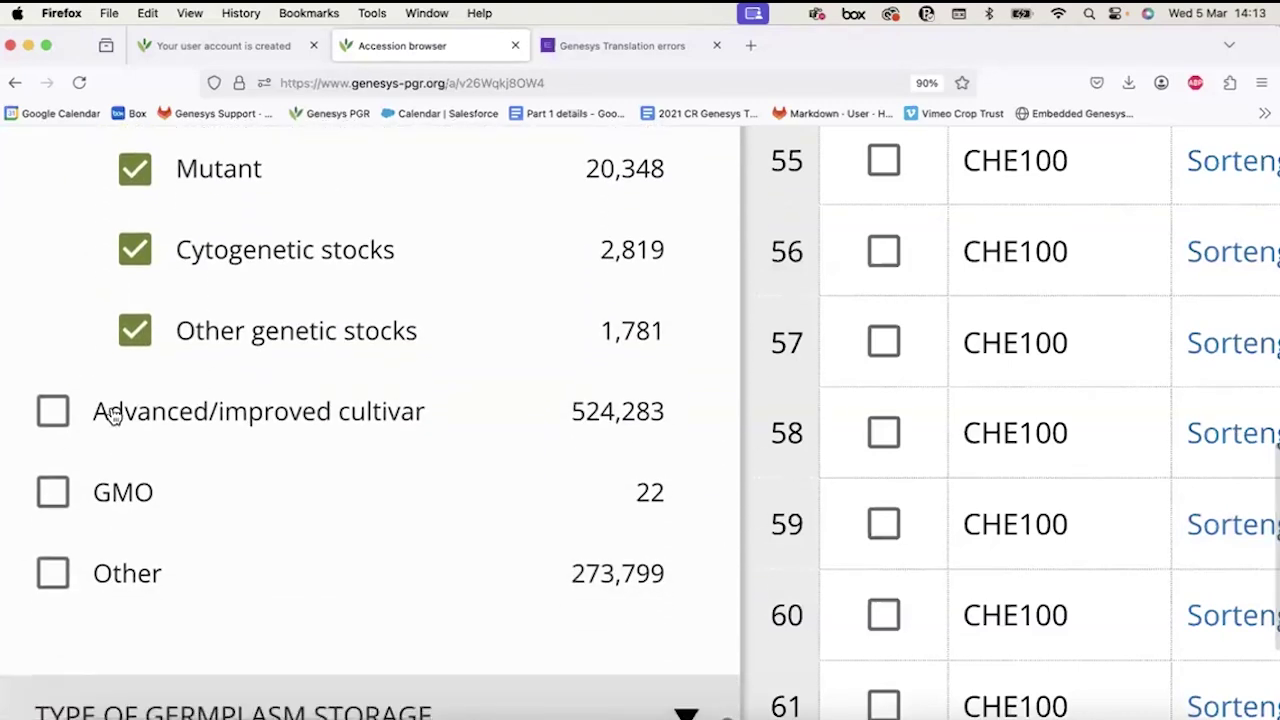
pyautogui.scroll(3, 89, 466)
pyautogui.scroll(15, 91, 466)
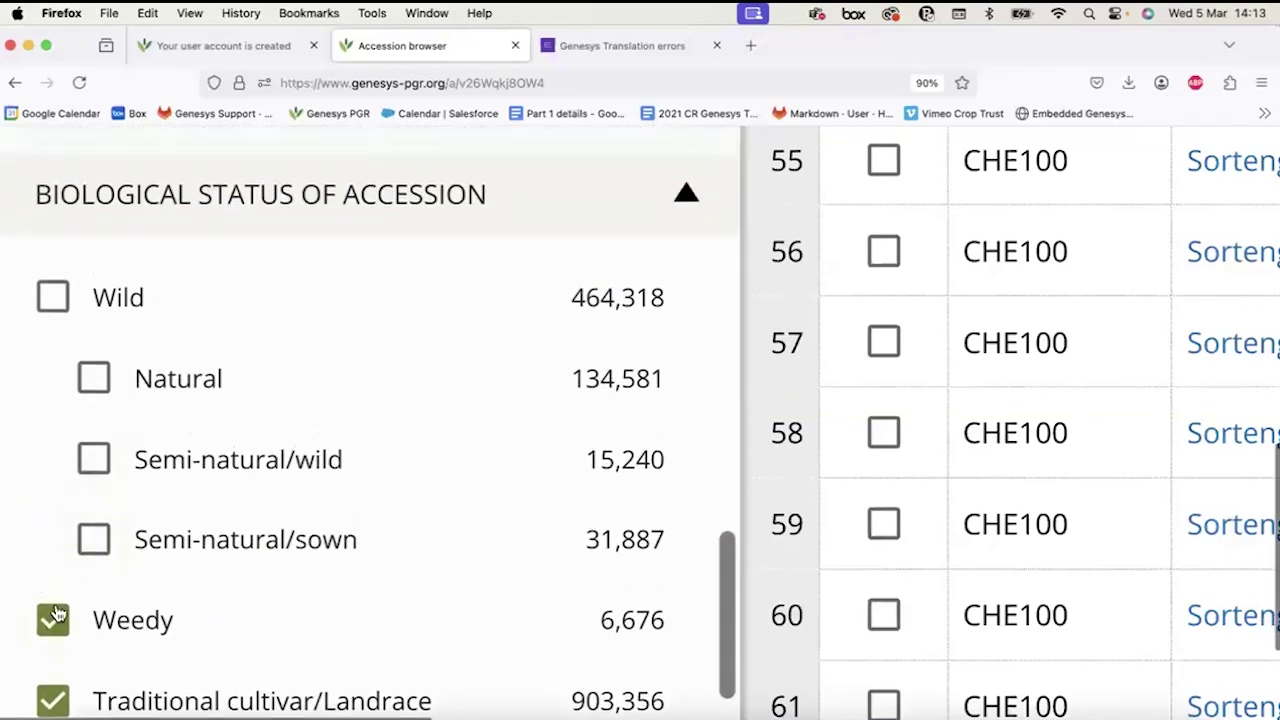
pyautogui.click(95, 462)
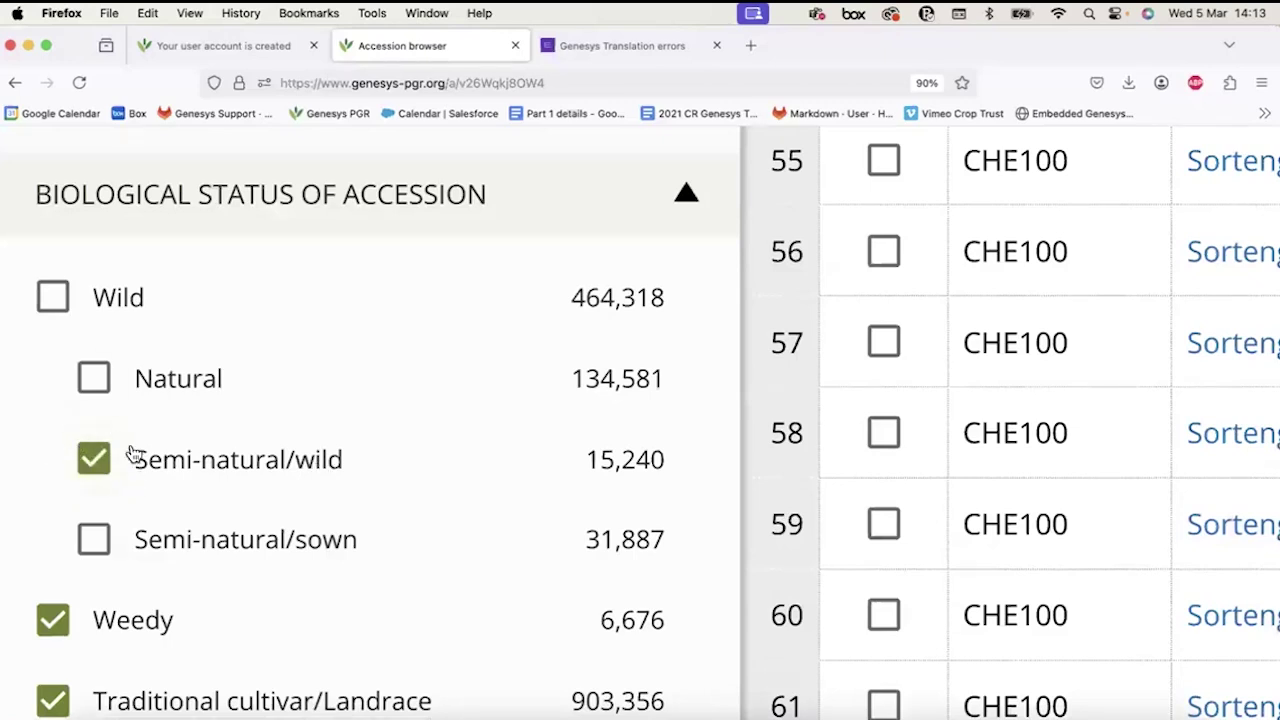
pyautogui.click(52, 298)
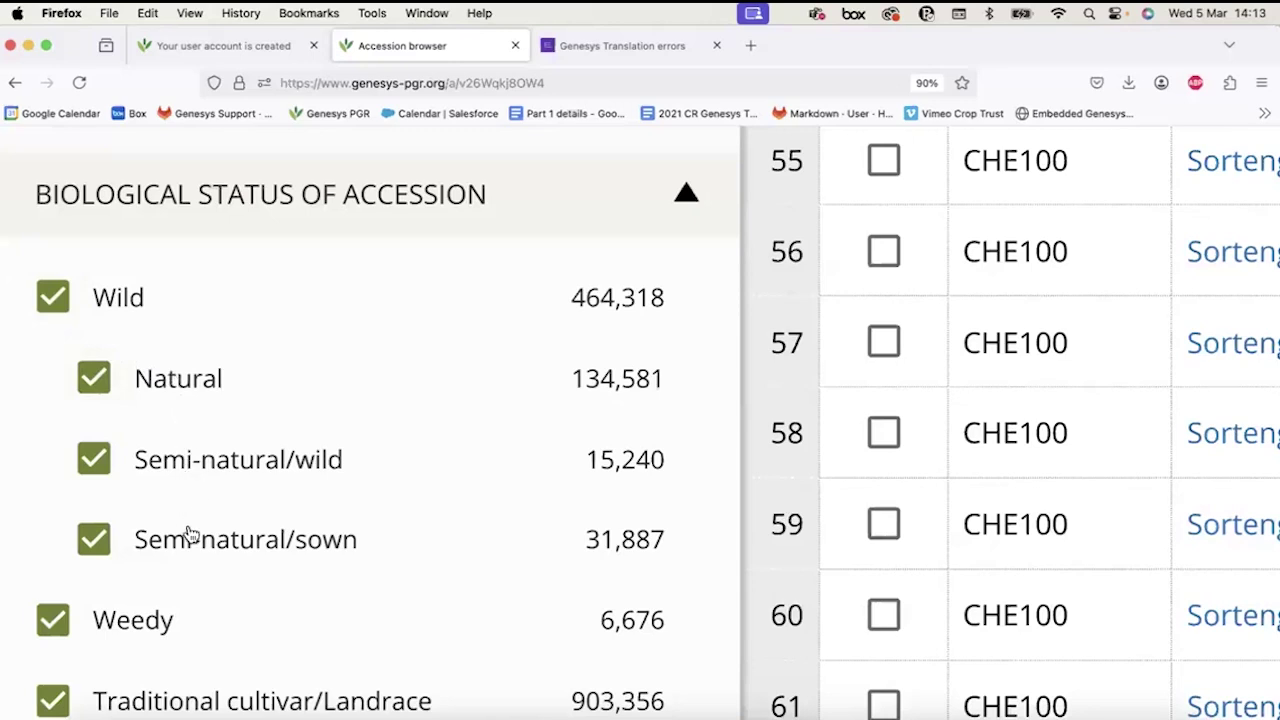
pyautogui.click(53, 293)
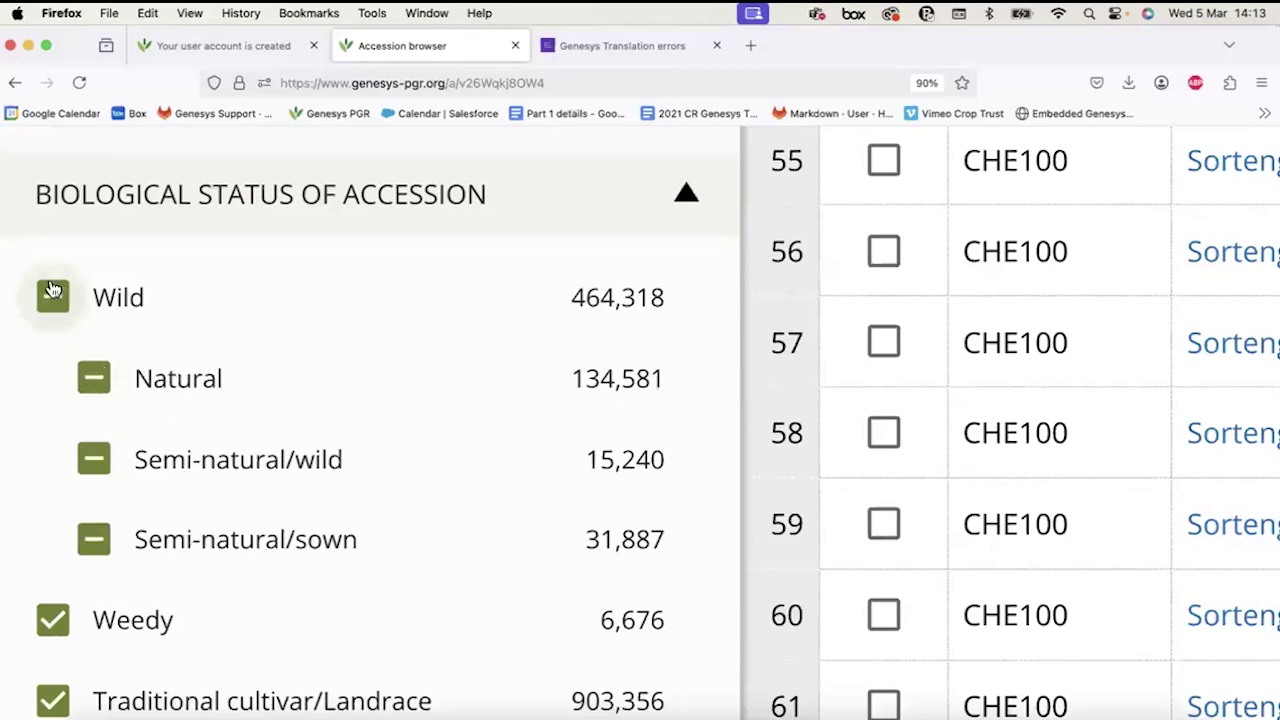
pyautogui.click(93, 372)
pyautogui.click(93, 459)
pyautogui.click(90, 539)
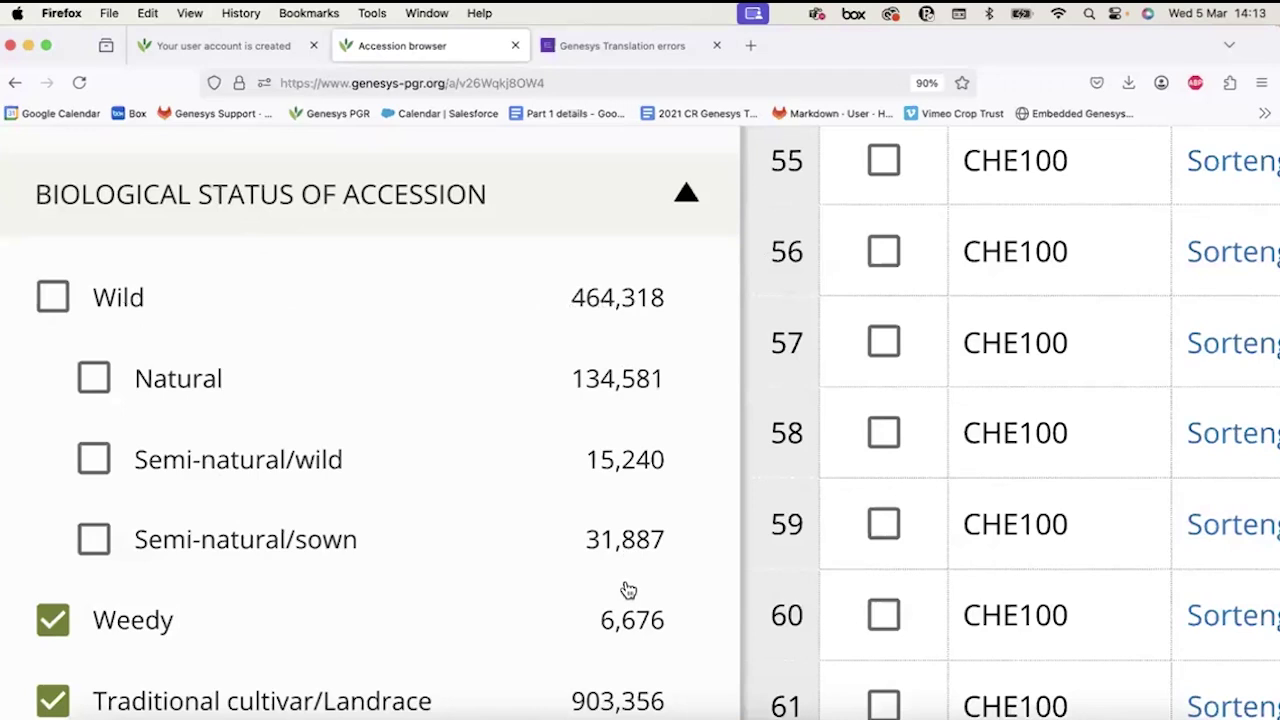
pyautogui.scroll(-5, 518, 583)
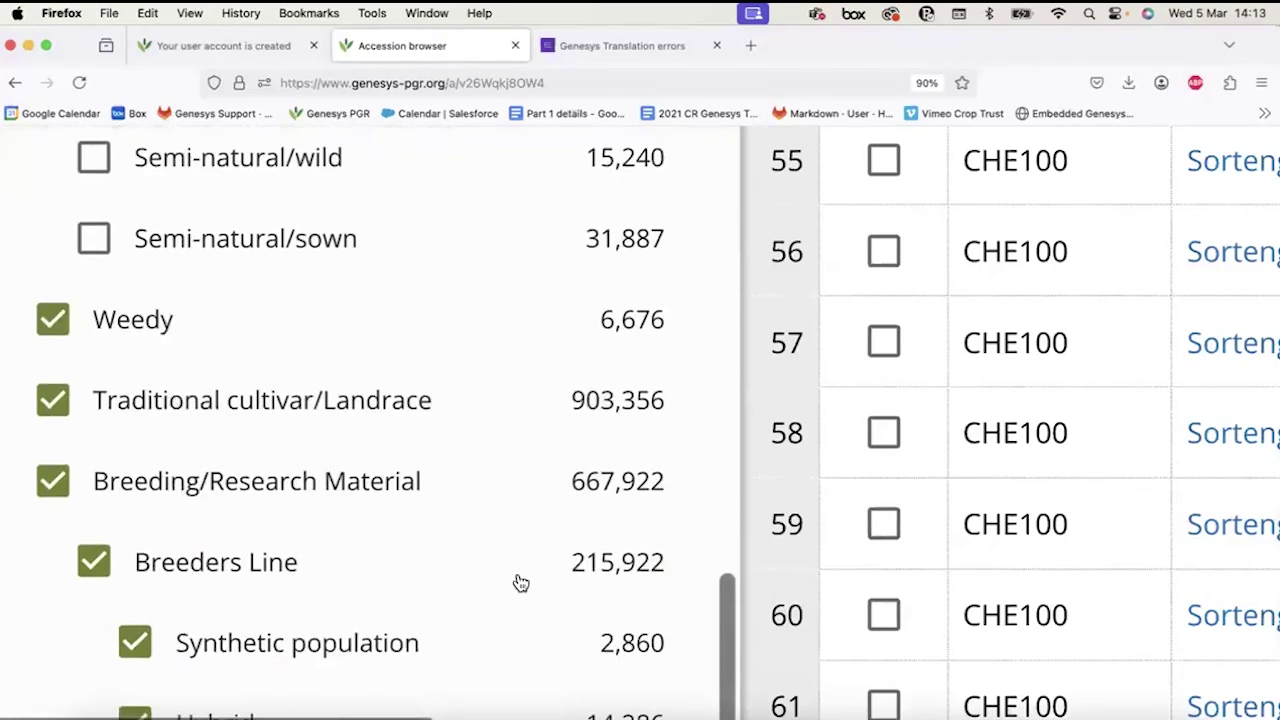
pyautogui.scroll(-8, 520, 583)
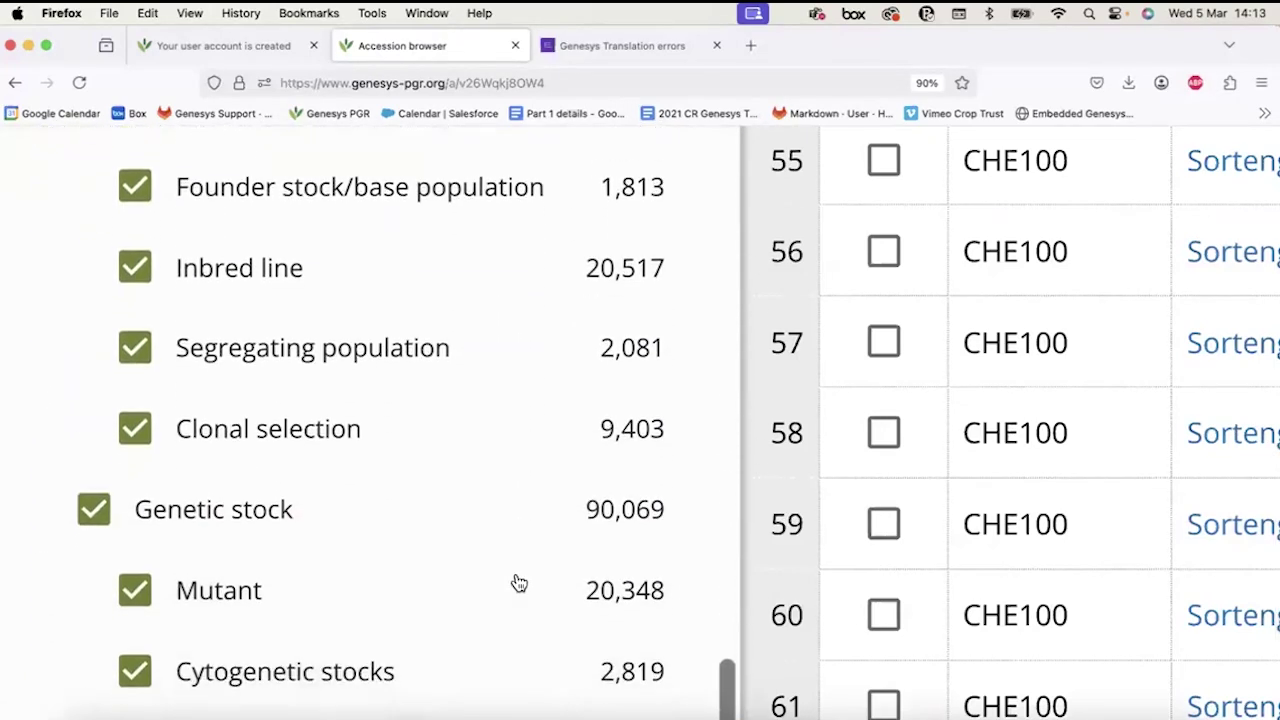
# Expand the Type of germplasm storage filter options.
pyautogui.scroll(-6, 518, 583)
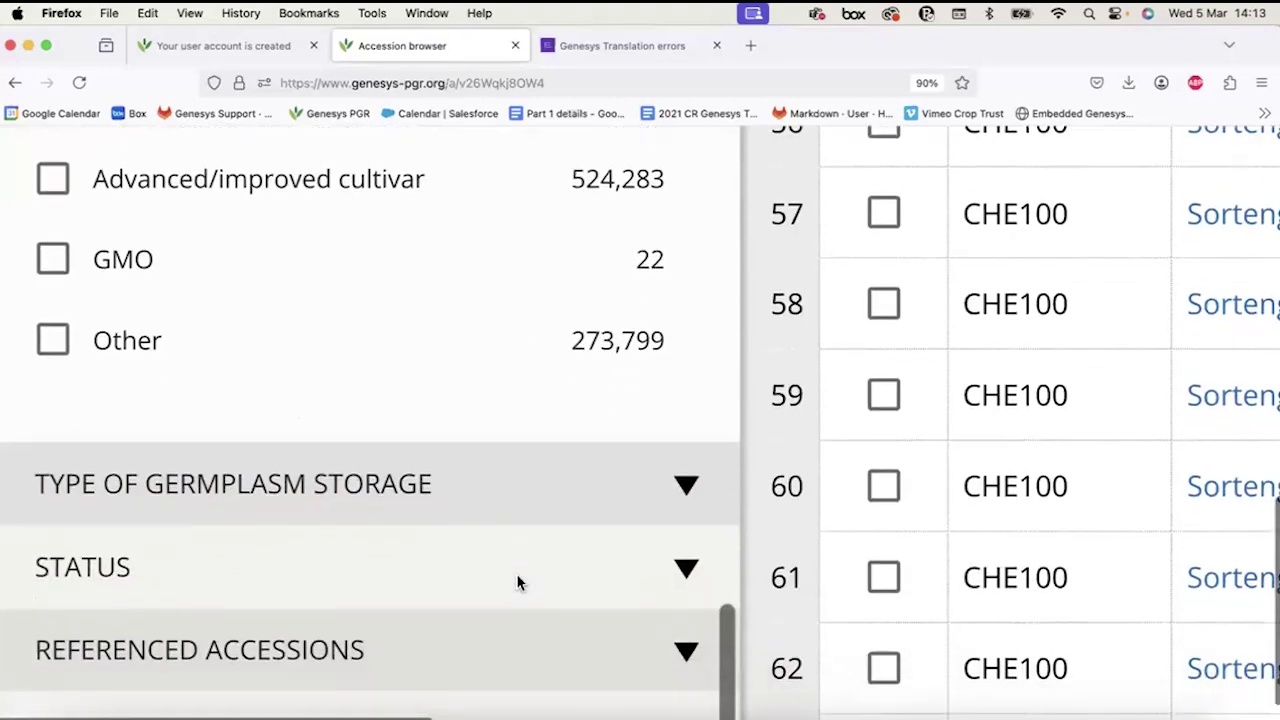
pyautogui.click(456, 418)
pyautogui.scroll(-3, 456, 418)
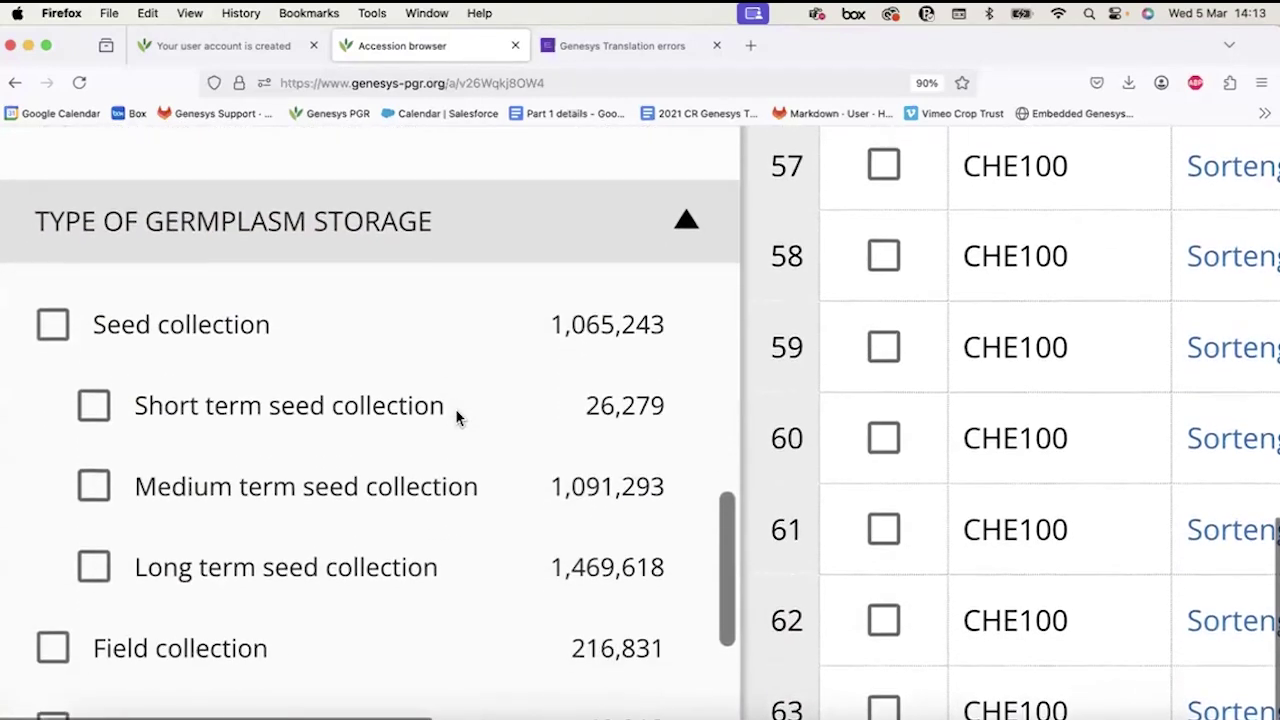
pyautogui.scroll(-1, 458, 420)
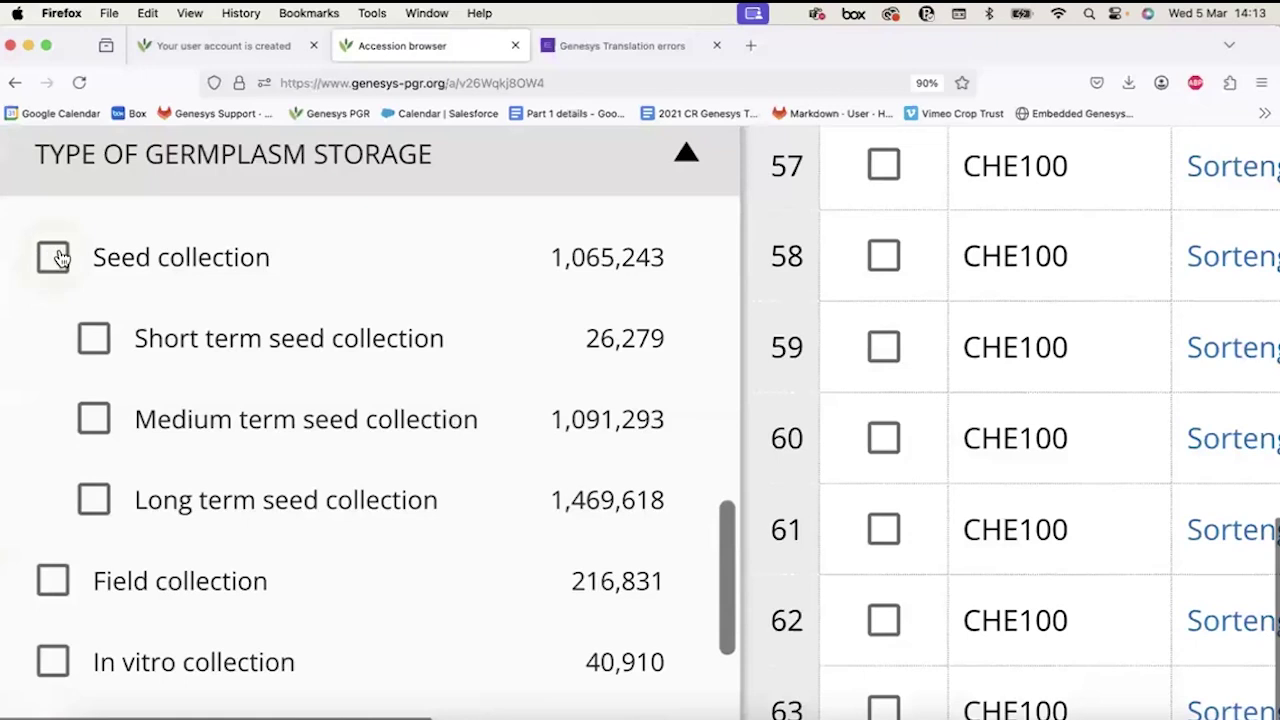
pyautogui.scroll(-3, 52, 580)
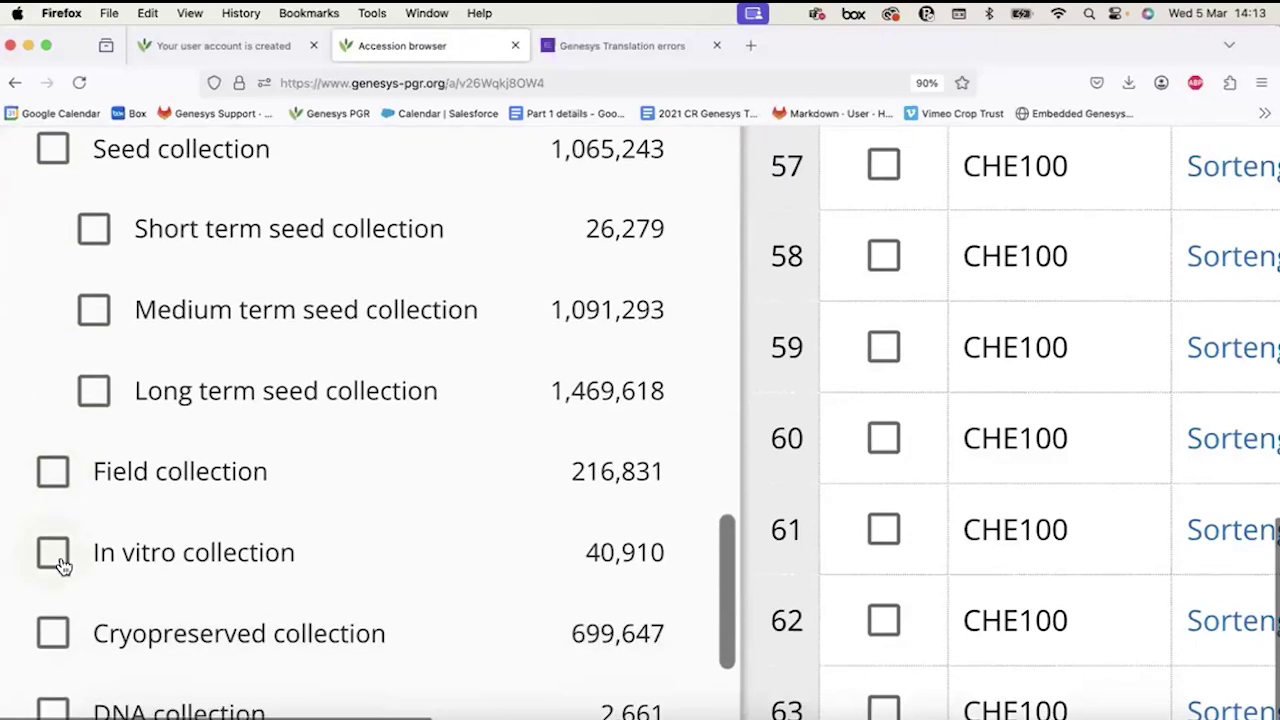
# Toggle Cryopreserved and DNA collection on and off, then expand Status.
pyautogui.click(58, 562)
pyautogui.click(56, 624)
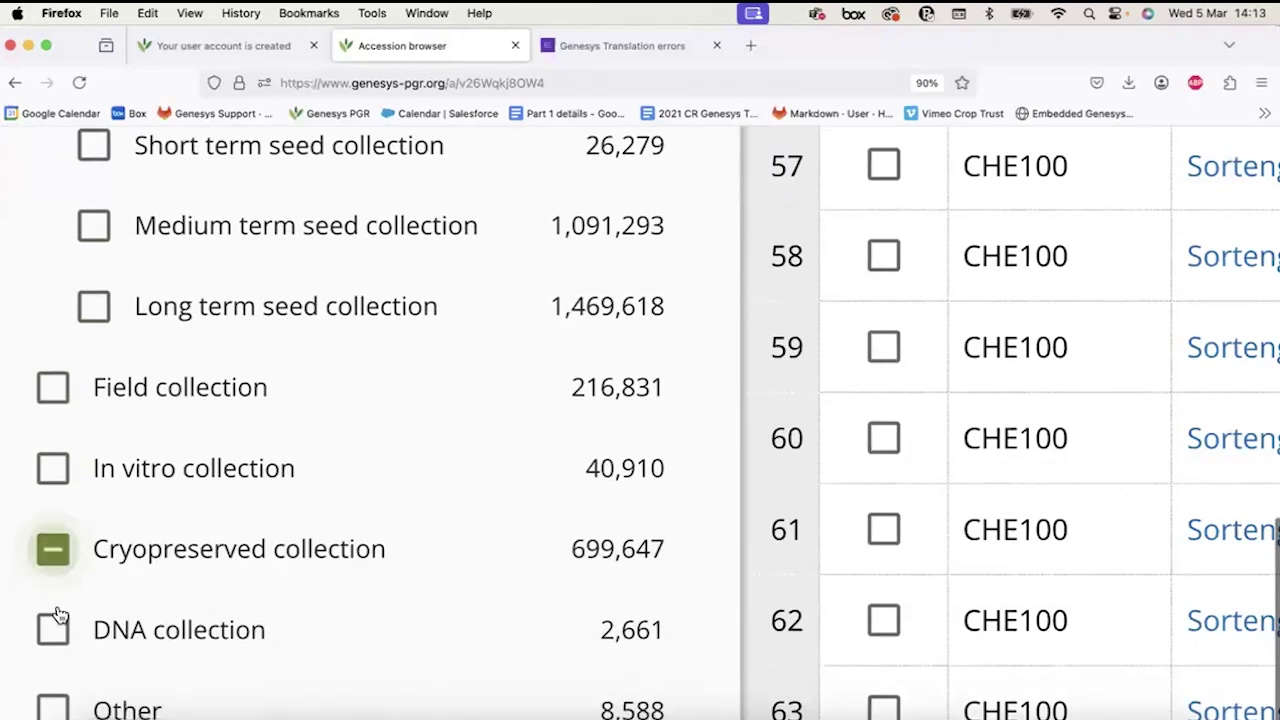
pyautogui.click(57, 551)
pyautogui.click(62, 638)
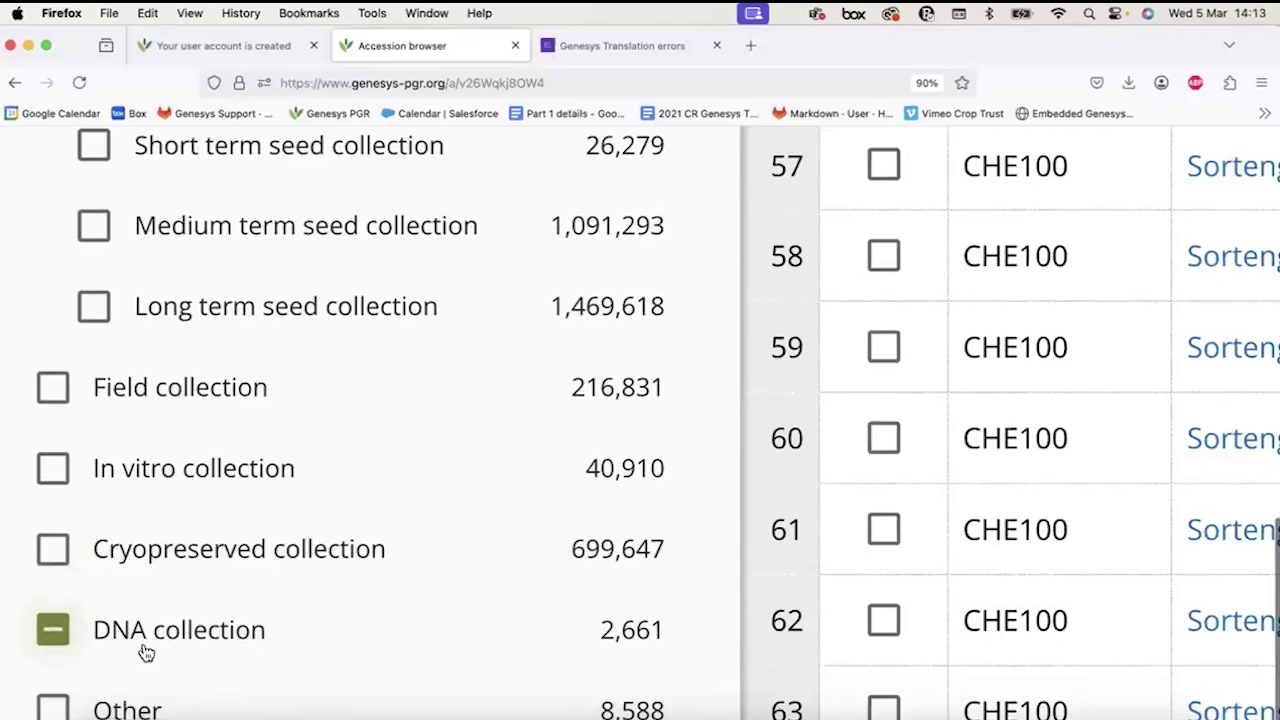
pyautogui.scroll(-2, 63, 535)
pyautogui.click(63, 535)
pyautogui.scroll(-3, 123, 563)
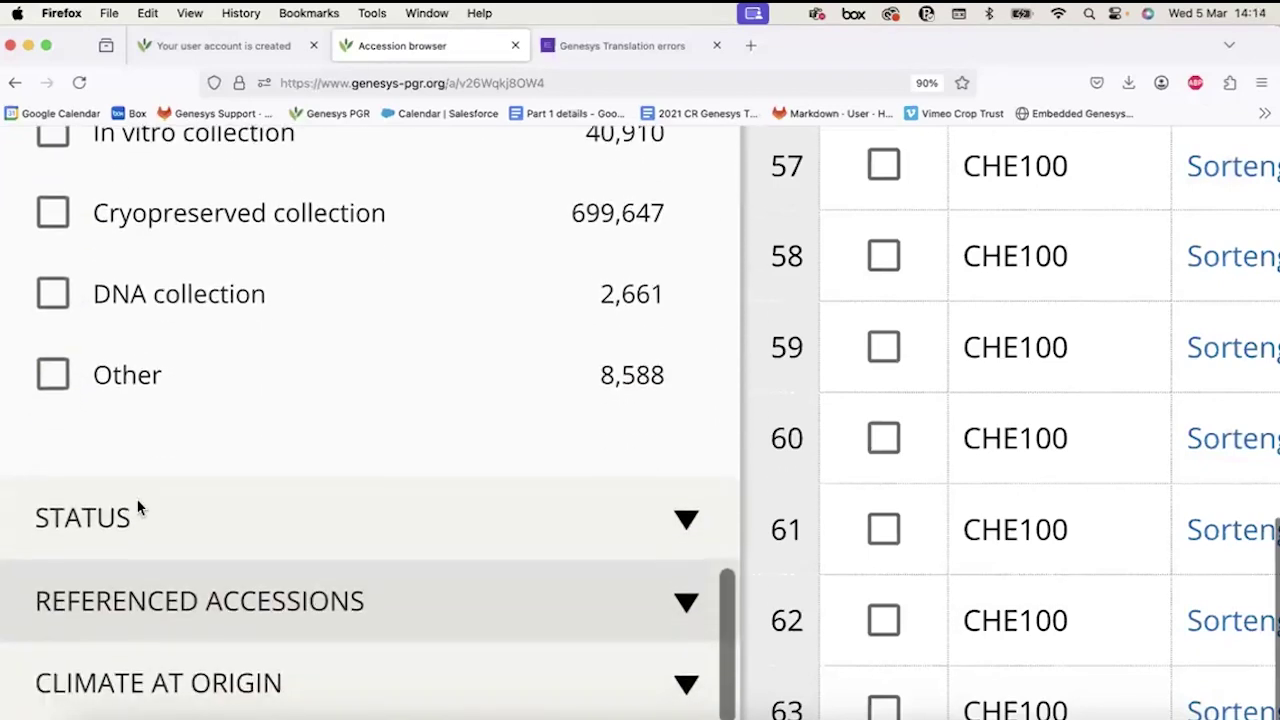
pyautogui.click(138, 509)
pyautogui.scroll(-2, 138, 509)
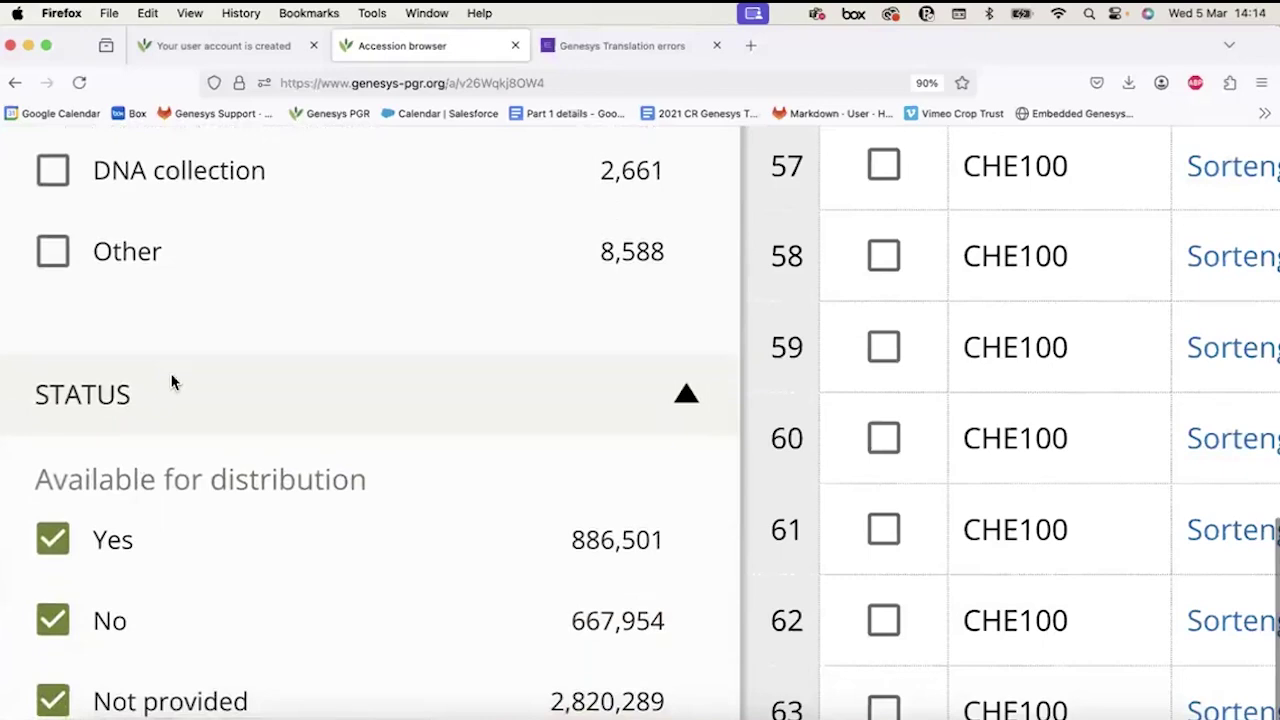
# Adjust the Available for distribution choices and exclude accessions without coordinates.
pyautogui.scroll(-2, 171, 381)
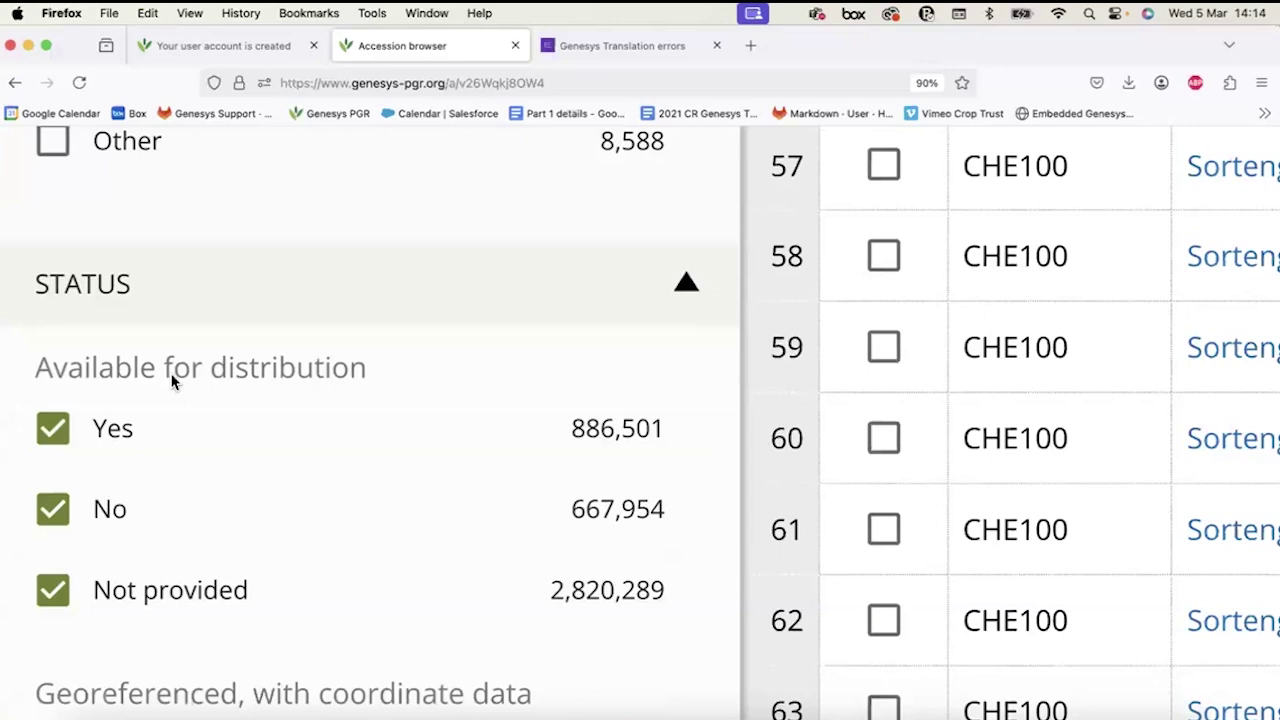
pyautogui.click(59, 511)
pyautogui.click(57, 510)
pyautogui.click(52, 431)
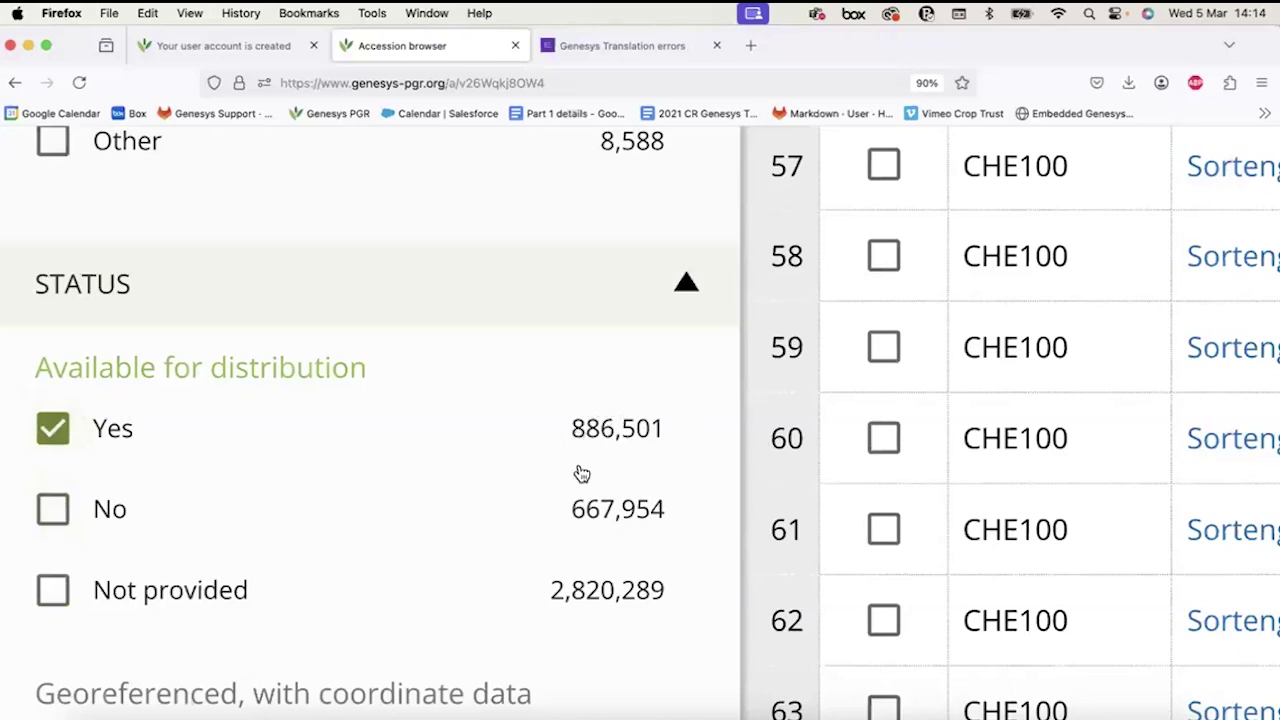
pyautogui.scroll(-5, 291, 448)
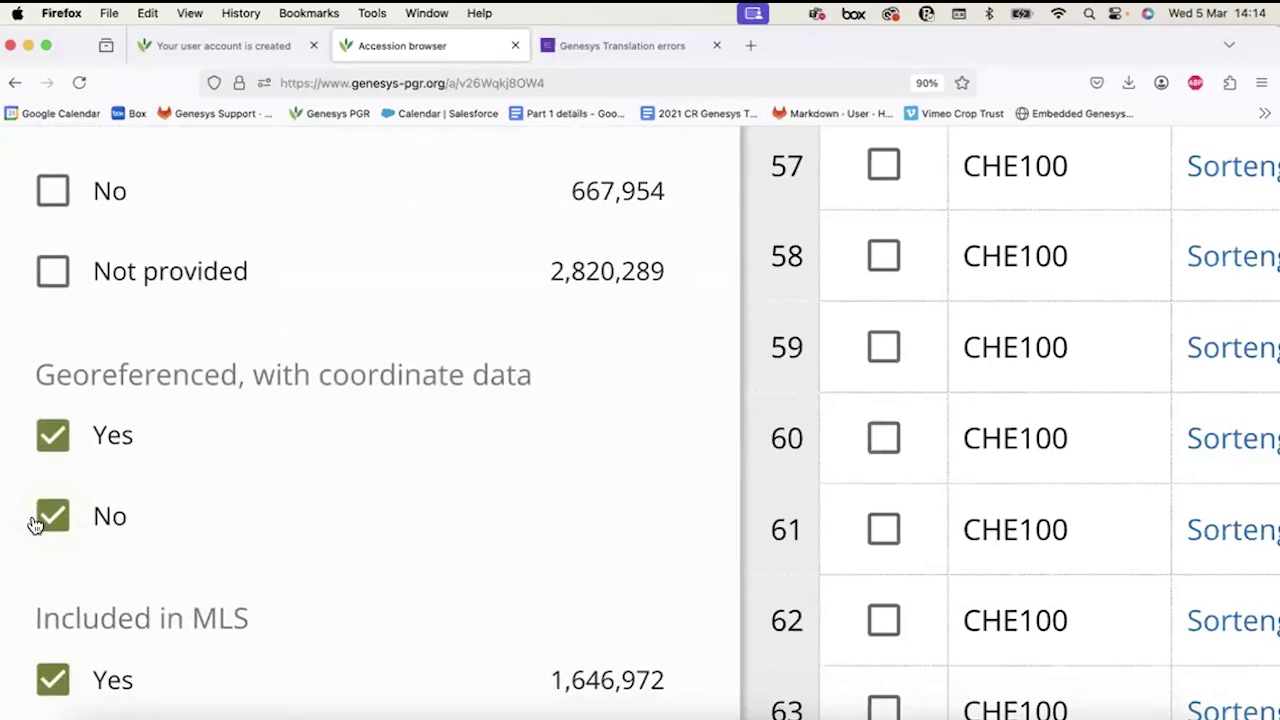
pyautogui.click(52, 516)
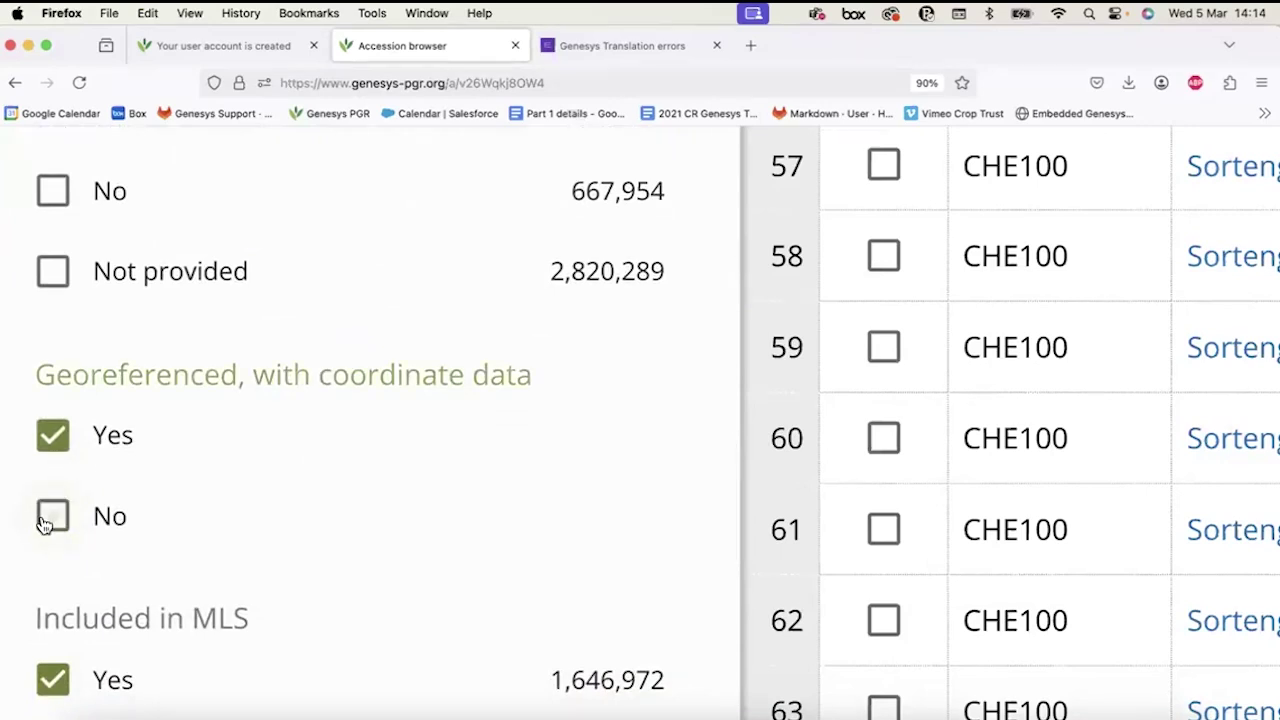
# Uncheck MLS 'No' and 'Not provided', SGSV 'No', and Accessions with images 'No'.
pyautogui.scroll(-3, 157, 610)
pyautogui.click(52, 677)
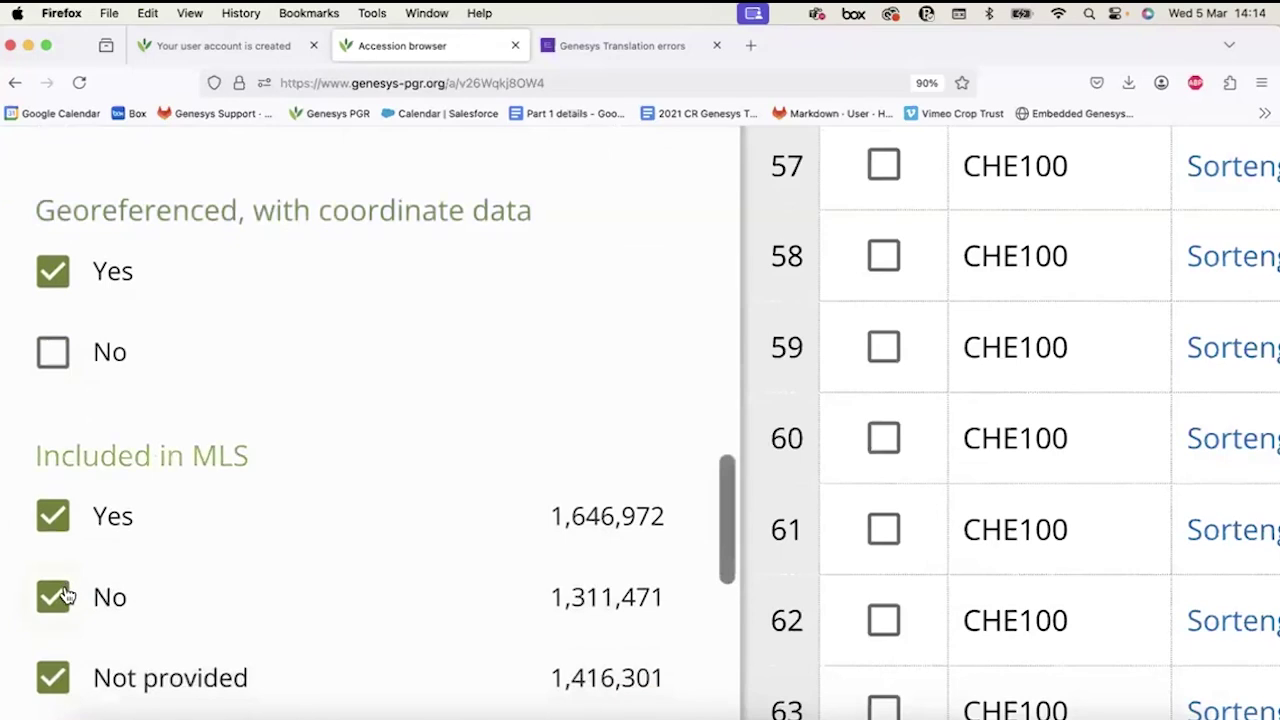
pyautogui.click(55, 517)
pyautogui.click(58, 520)
pyautogui.click(55, 595)
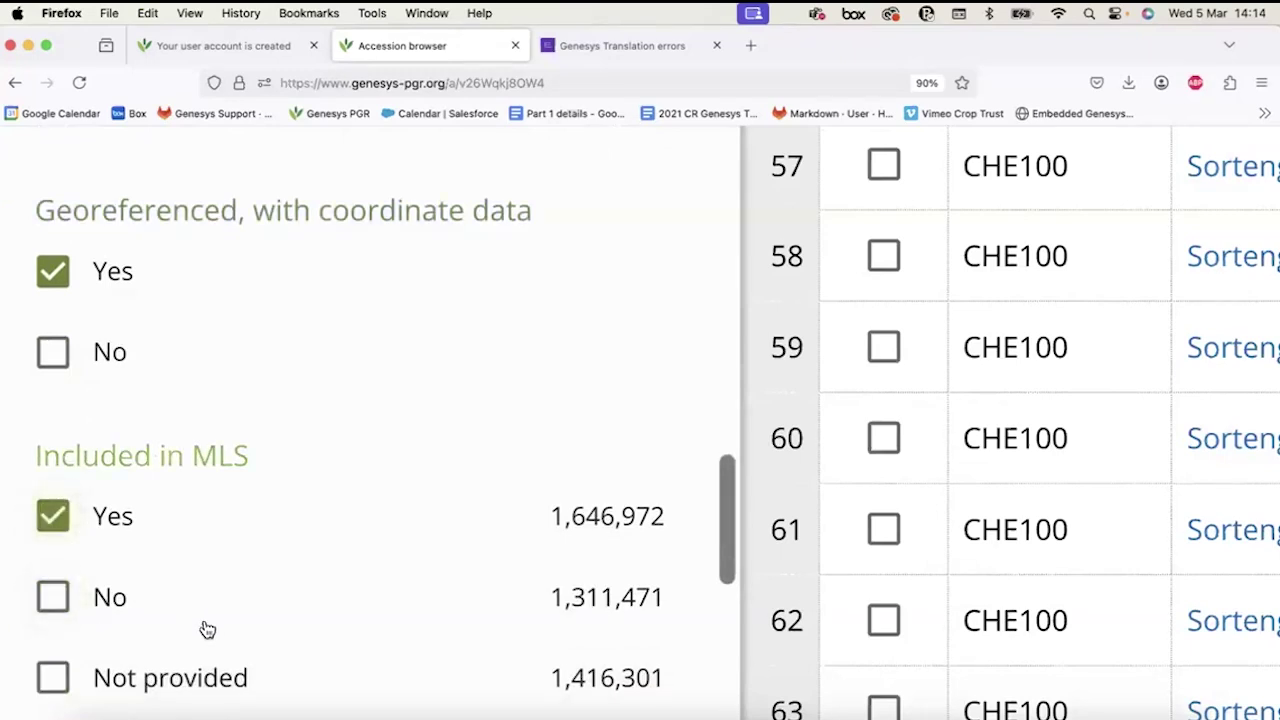
pyautogui.scroll(-6, 206, 629)
pyautogui.click(54, 561)
pyautogui.scroll(-4, 270, 498)
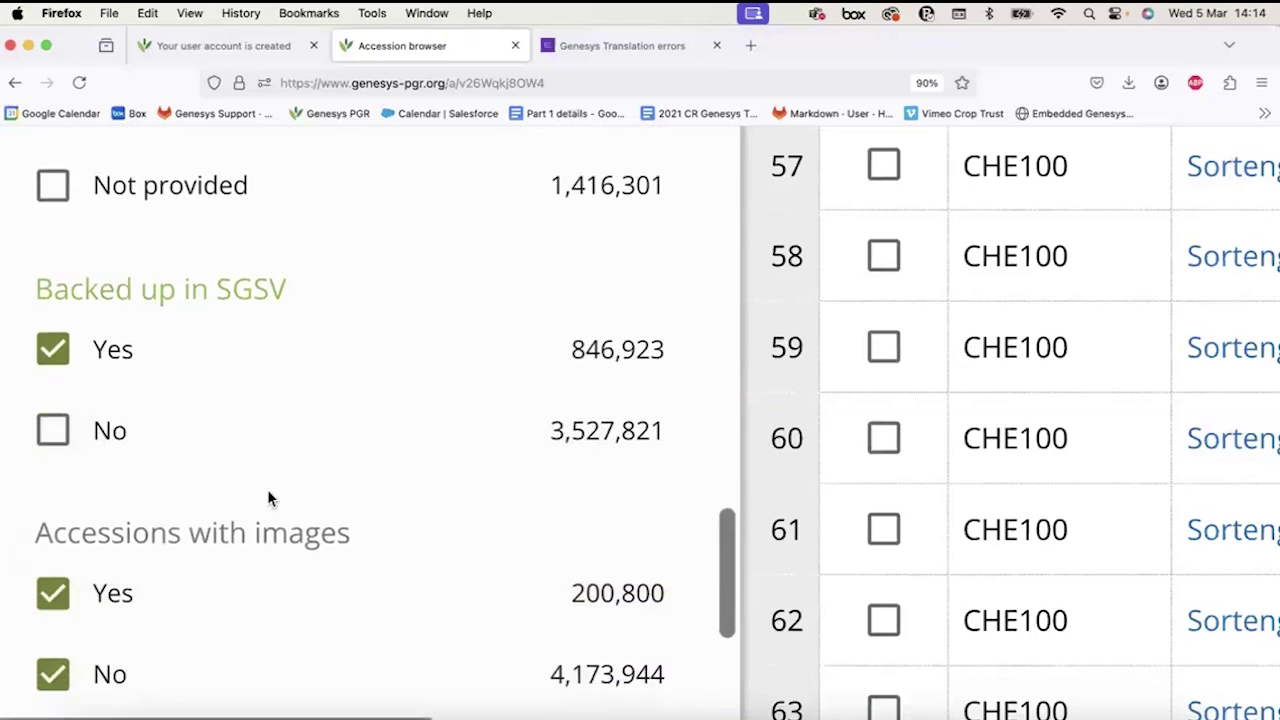
pyautogui.click(55, 597)
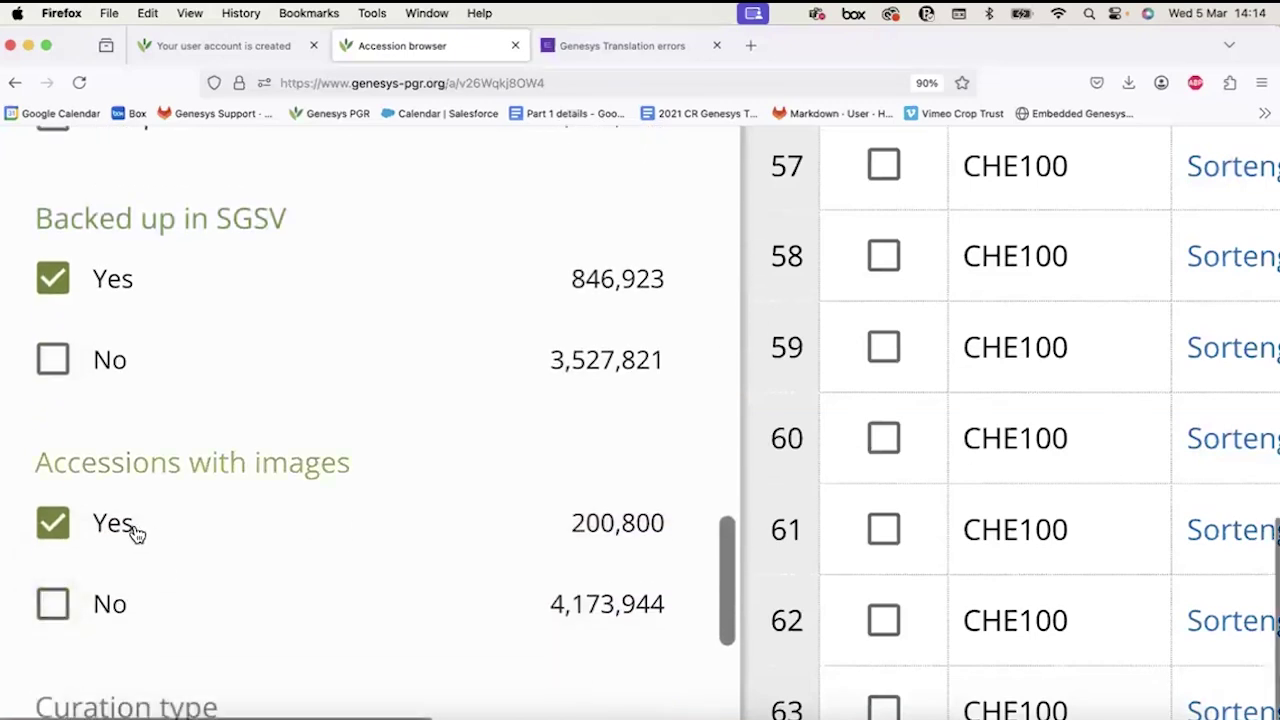
pyautogui.scroll(-6, 131, 531)
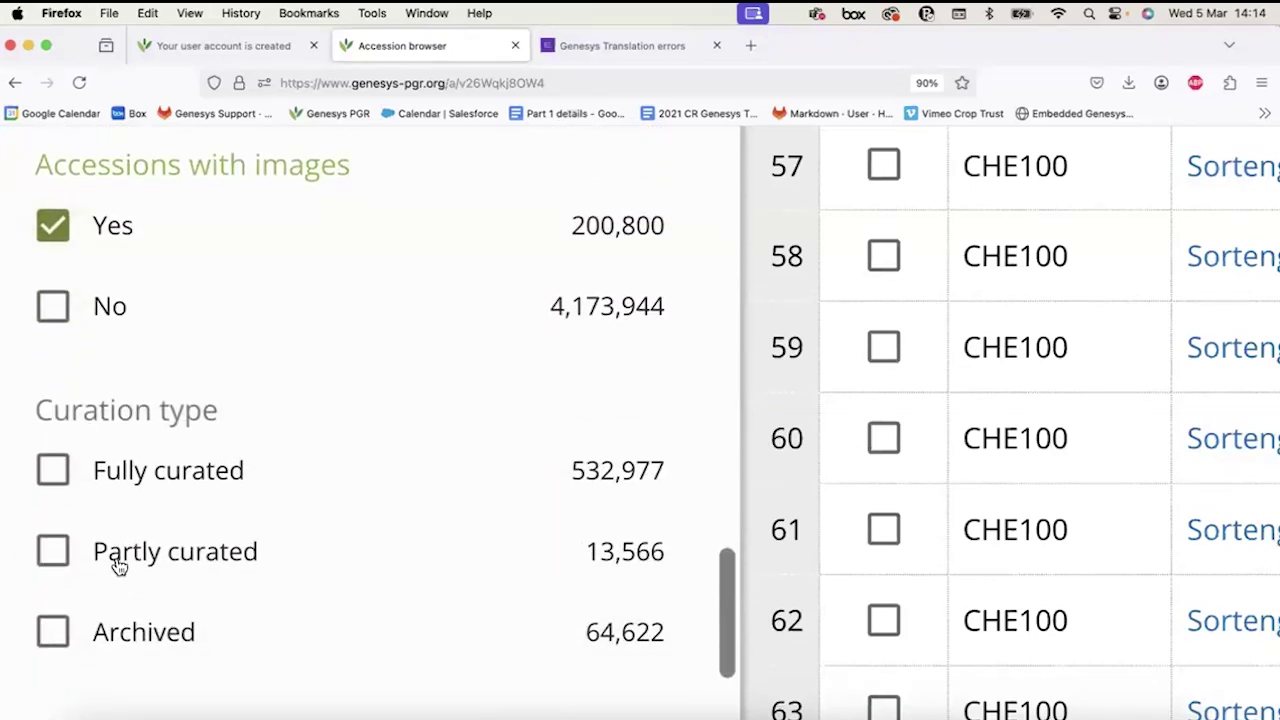
pyautogui.scroll(-4, 117, 563)
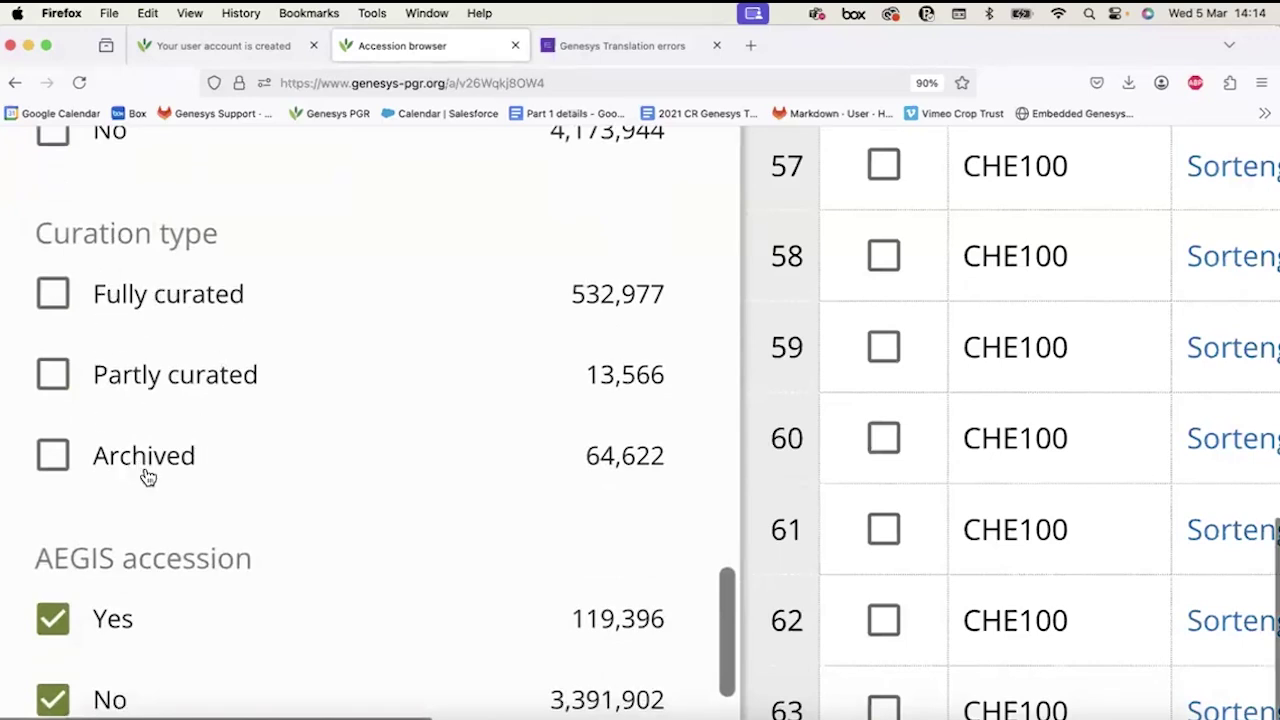
pyautogui.scroll(-3, 148, 477)
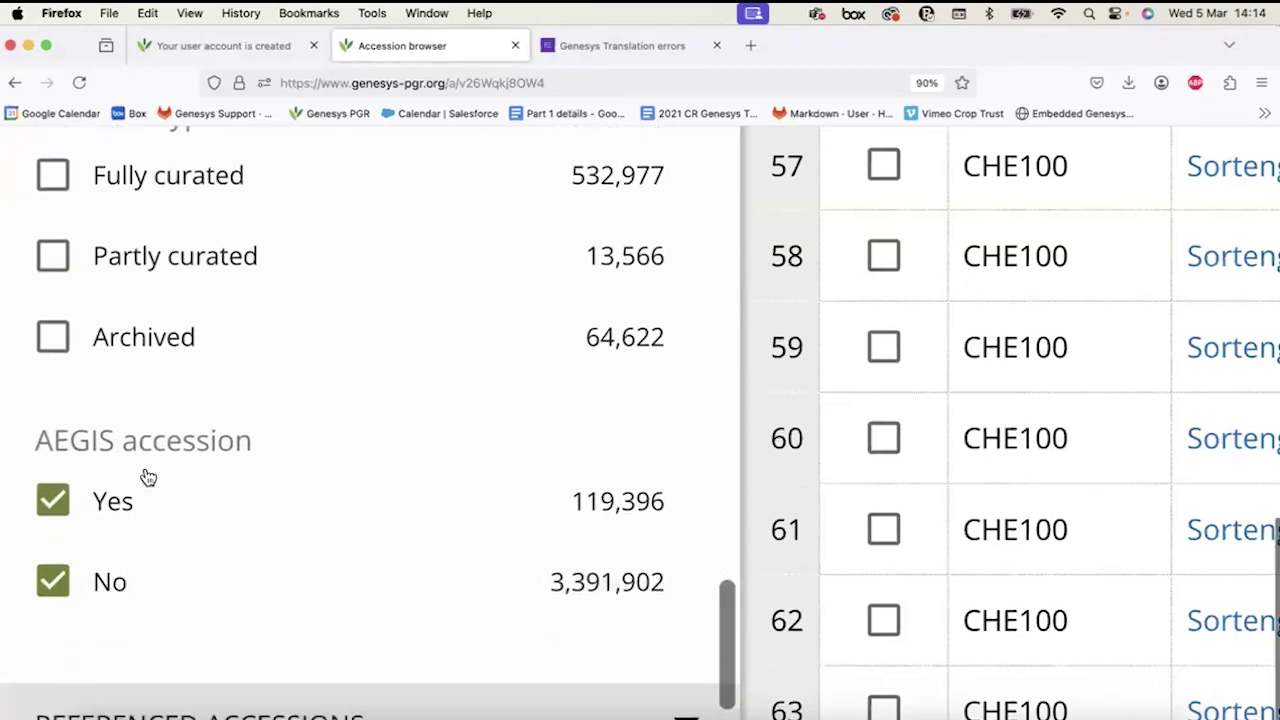
pyautogui.scroll(-1, 146, 477)
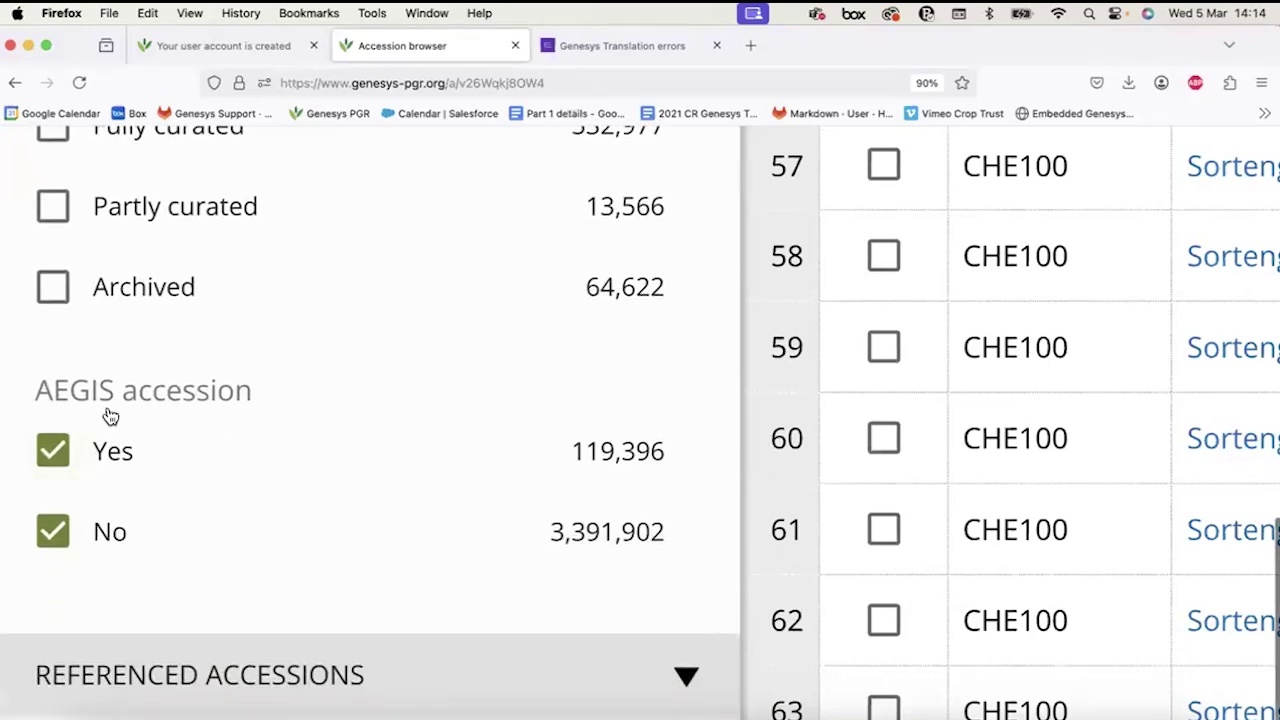
pyautogui.scroll(-1, 109, 414)
# Expand Referenced accessions and Climate at origin, then collapse Referenced accessions.
pyautogui.click(234, 597)
pyautogui.scroll(-4, 233, 595)
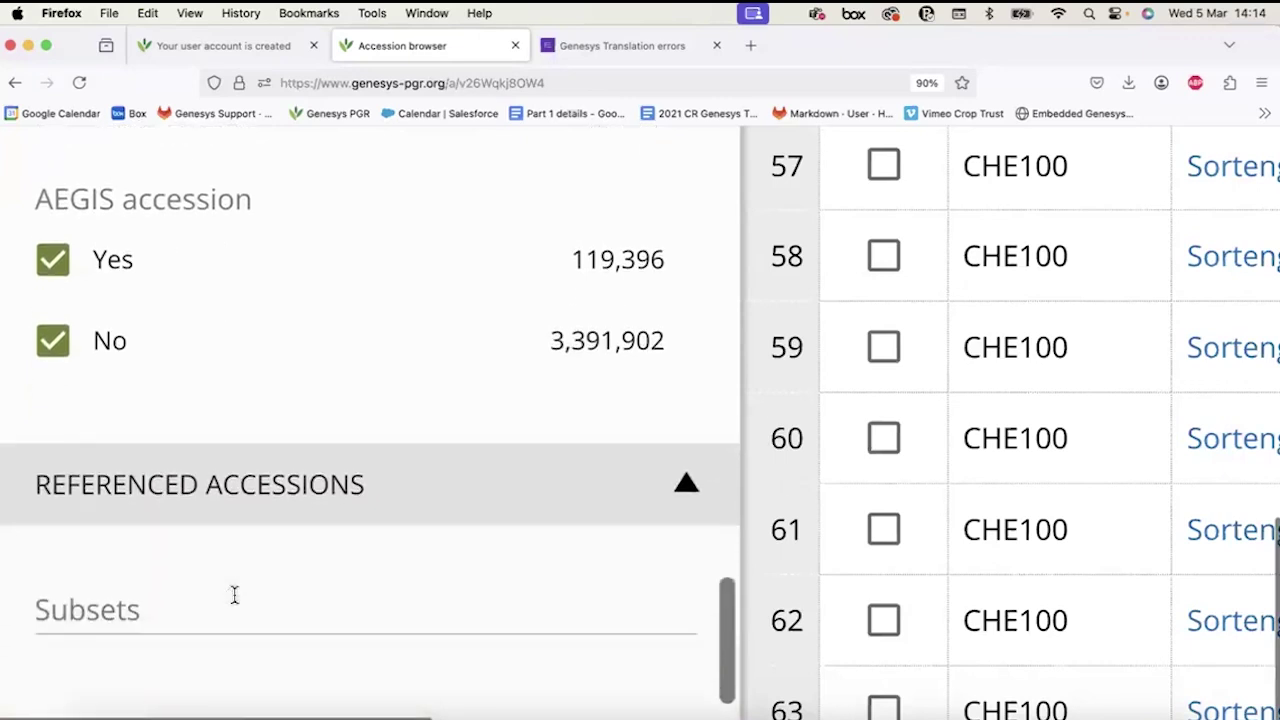
pyautogui.click(228, 642)
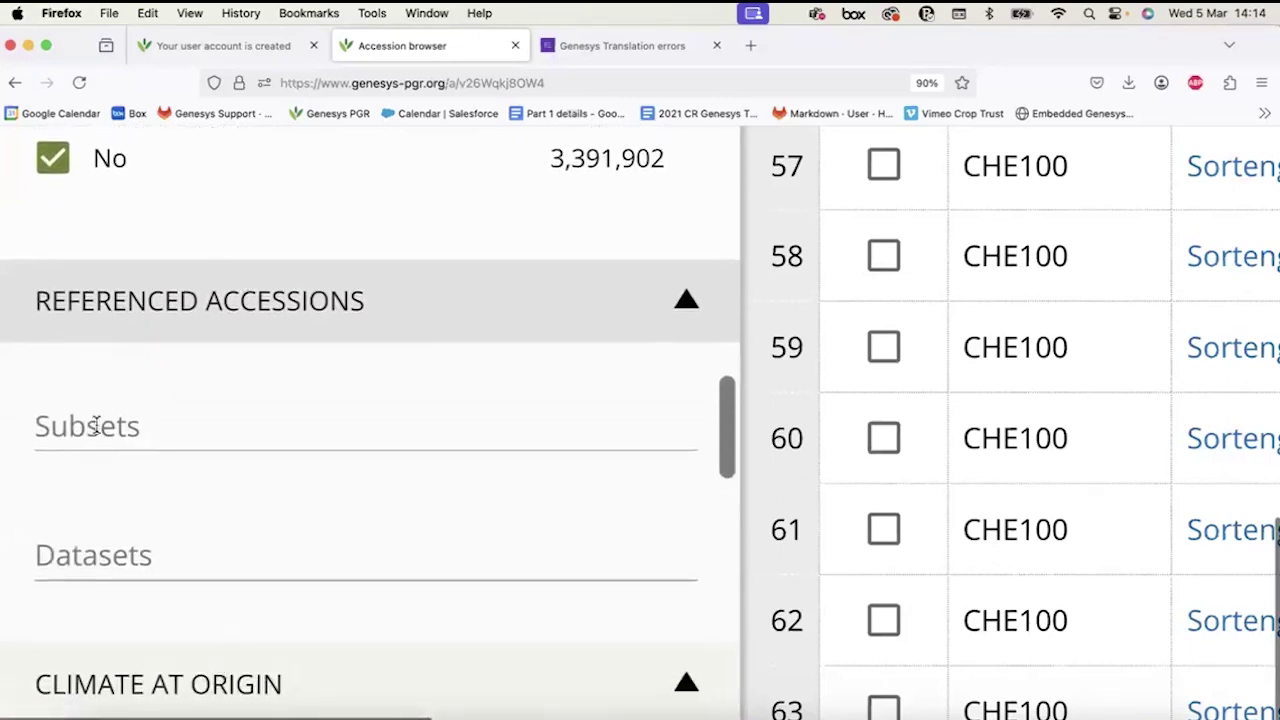
pyautogui.click(266, 303)
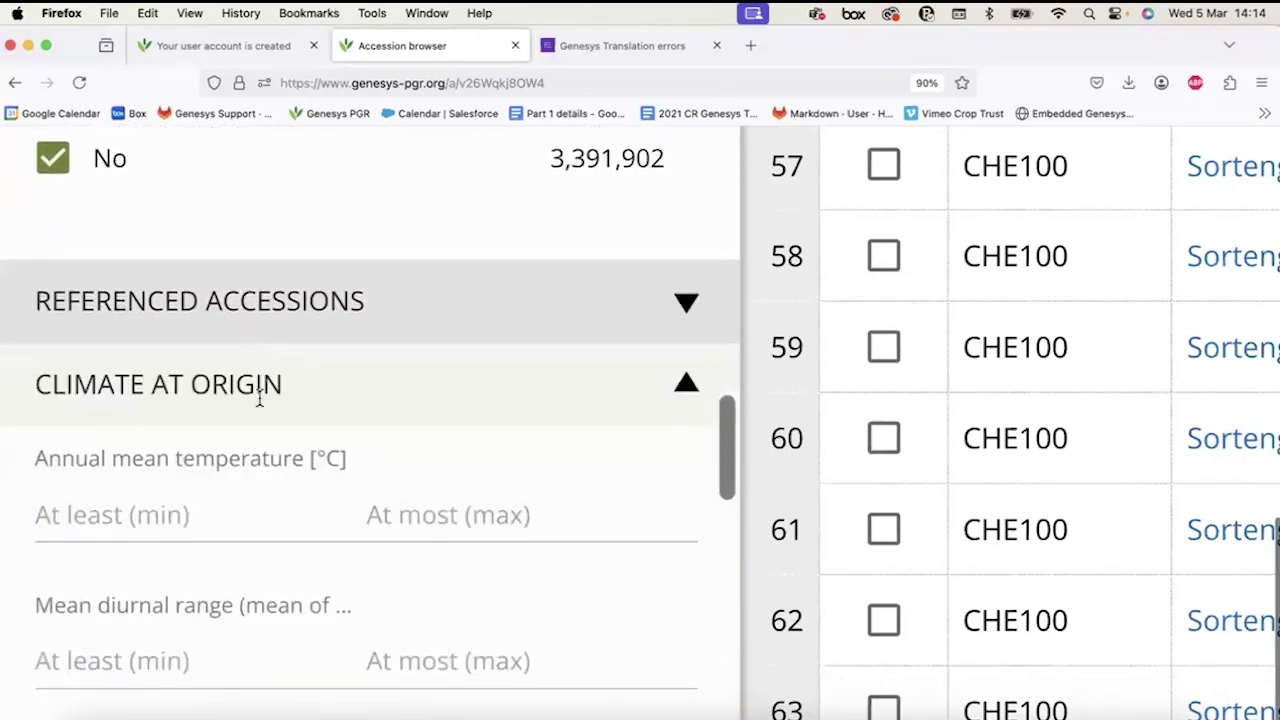
pyautogui.scroll(-2, 259, 398)
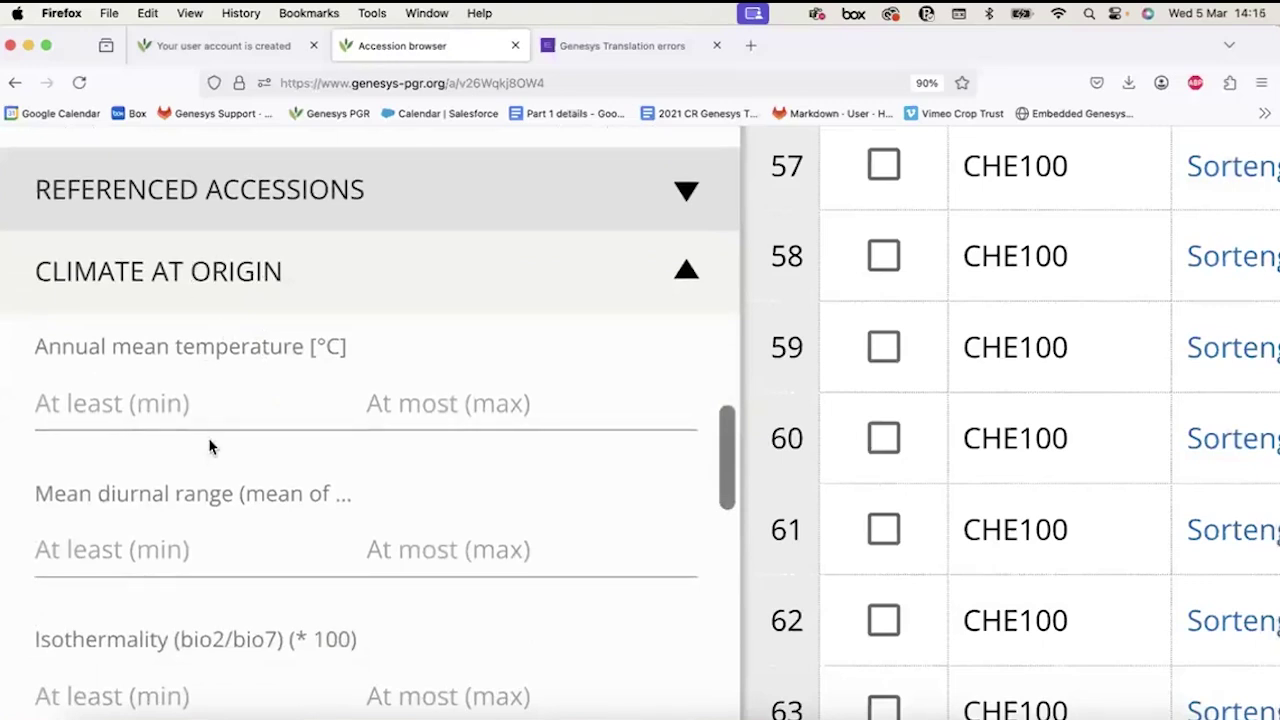
pyautogui.scroll(-1, 210, 443)
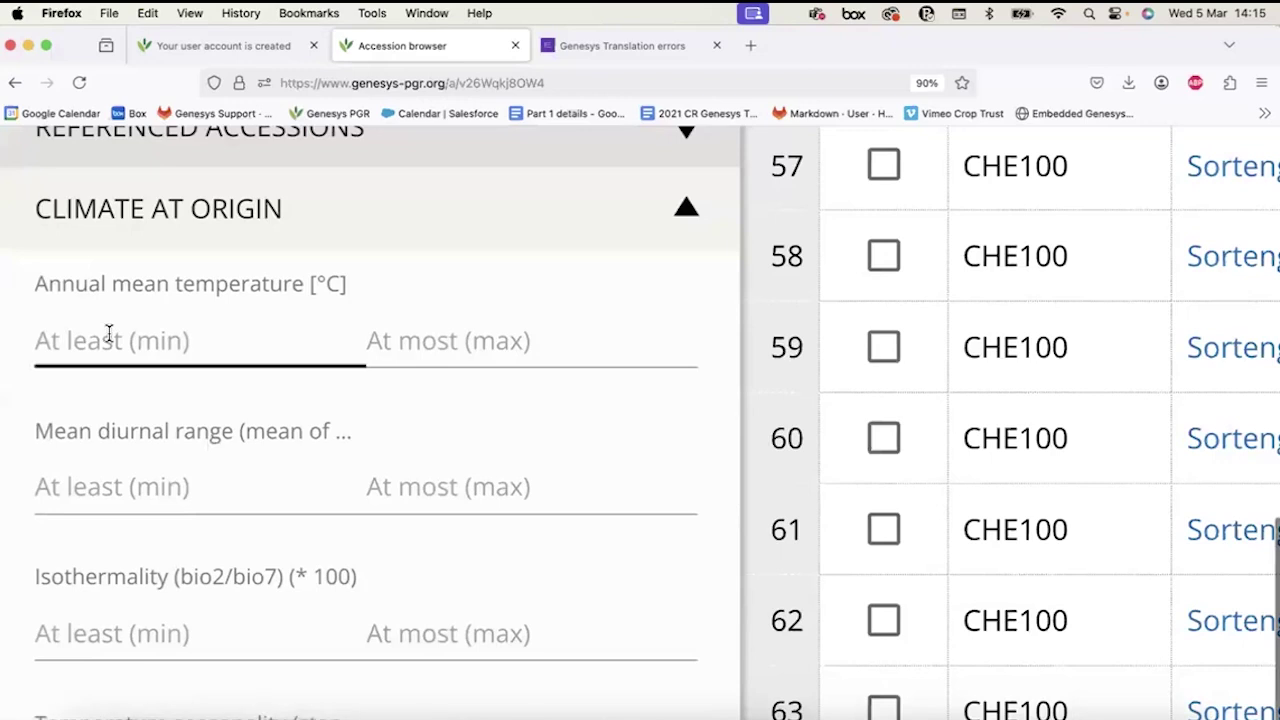
pyautogui.scroll(10, 110, 335)
pyautogui.scroll(-10, 110, 342)
pyautogui.scroll(-3, 110, 342)
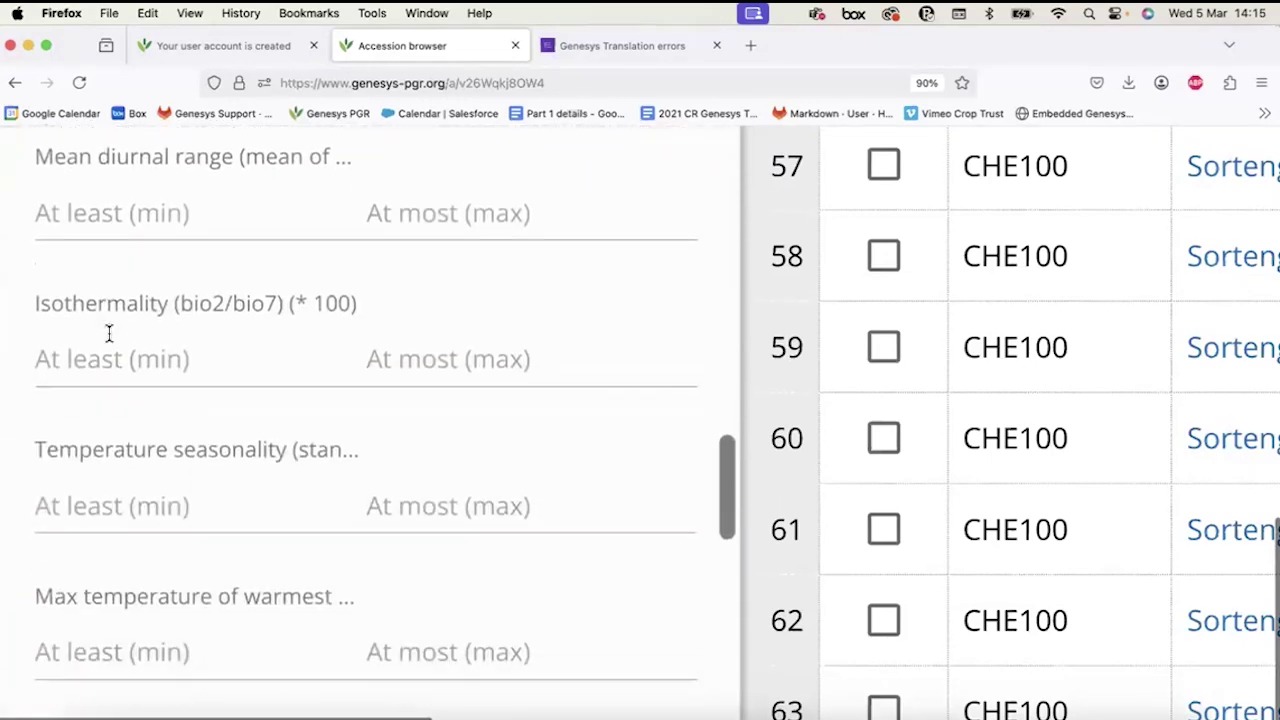
pyautogui.scroll(5, 110, 342)
pyautogui.scroll(1, 109, 338)
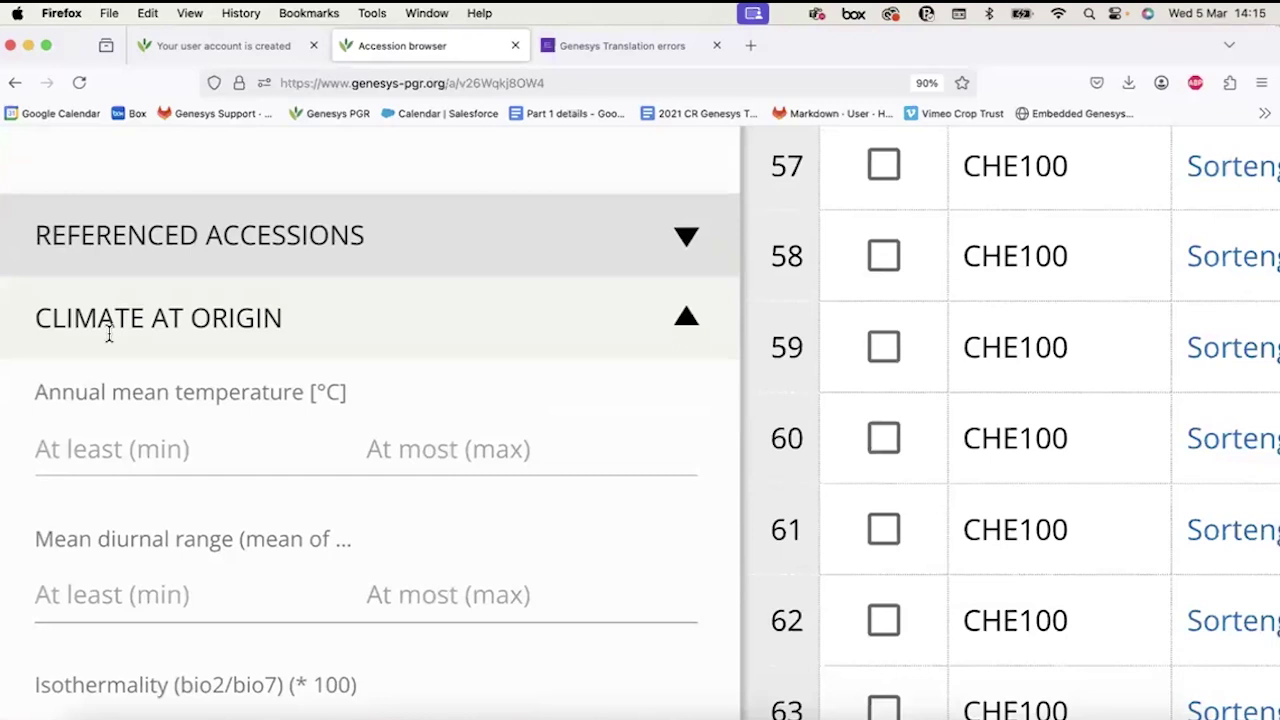
# Collapse and reopen Climate at origin to reveal the annual mean temperature fields.
pyautogui.moveTo(38, 318); pyautogui.dragTo(307, 333)
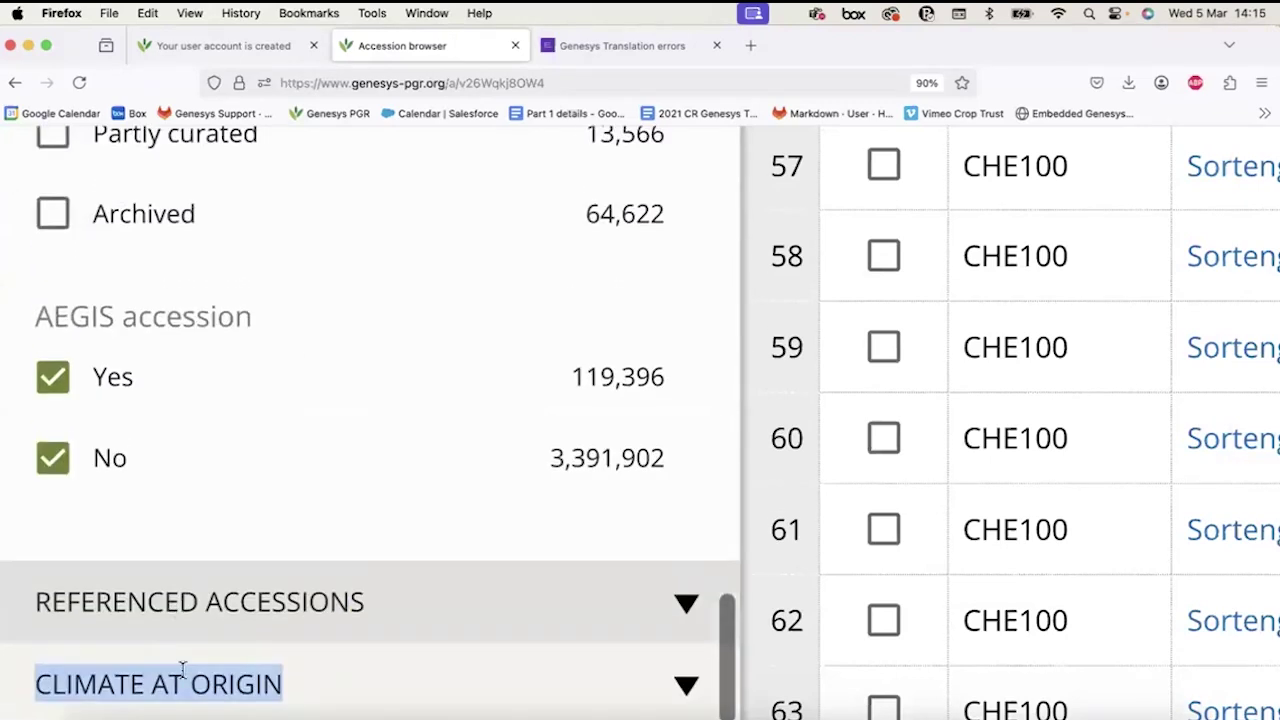
pyautogui.click(183, 672)
pyautogui.scroll(-5, 271, 600)
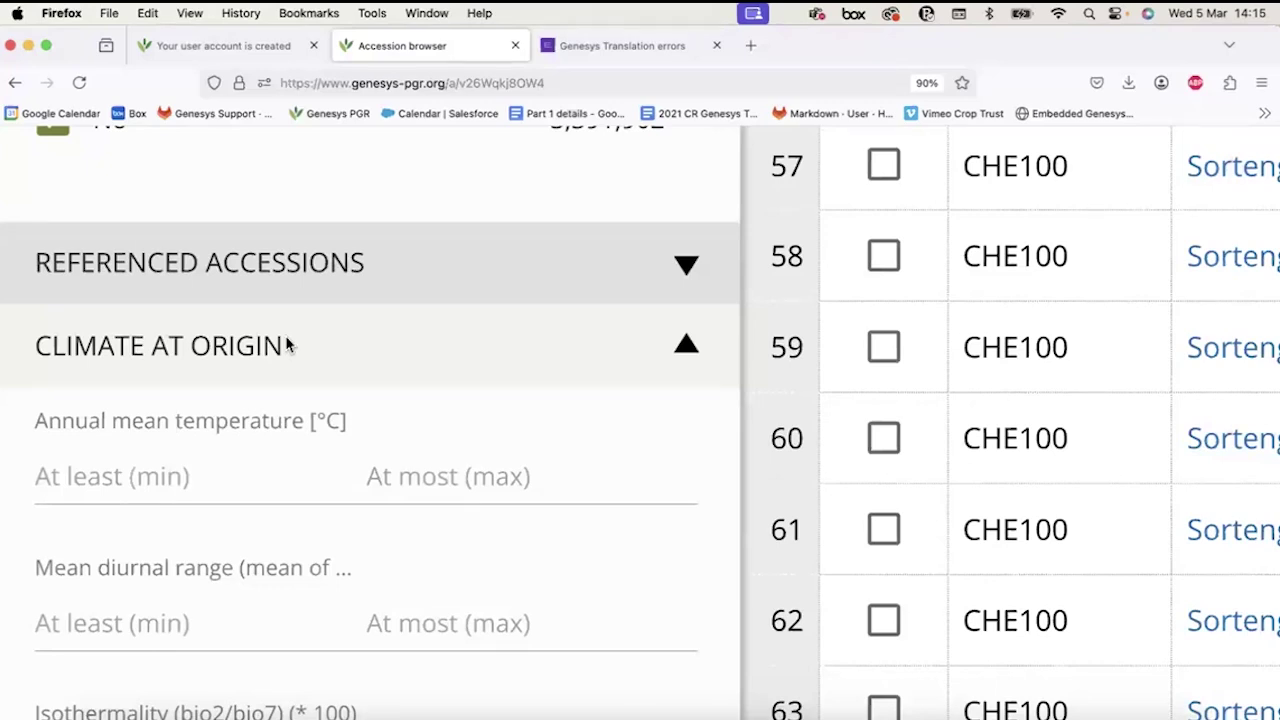
pyautogui.scroll(-3, 285, 345)
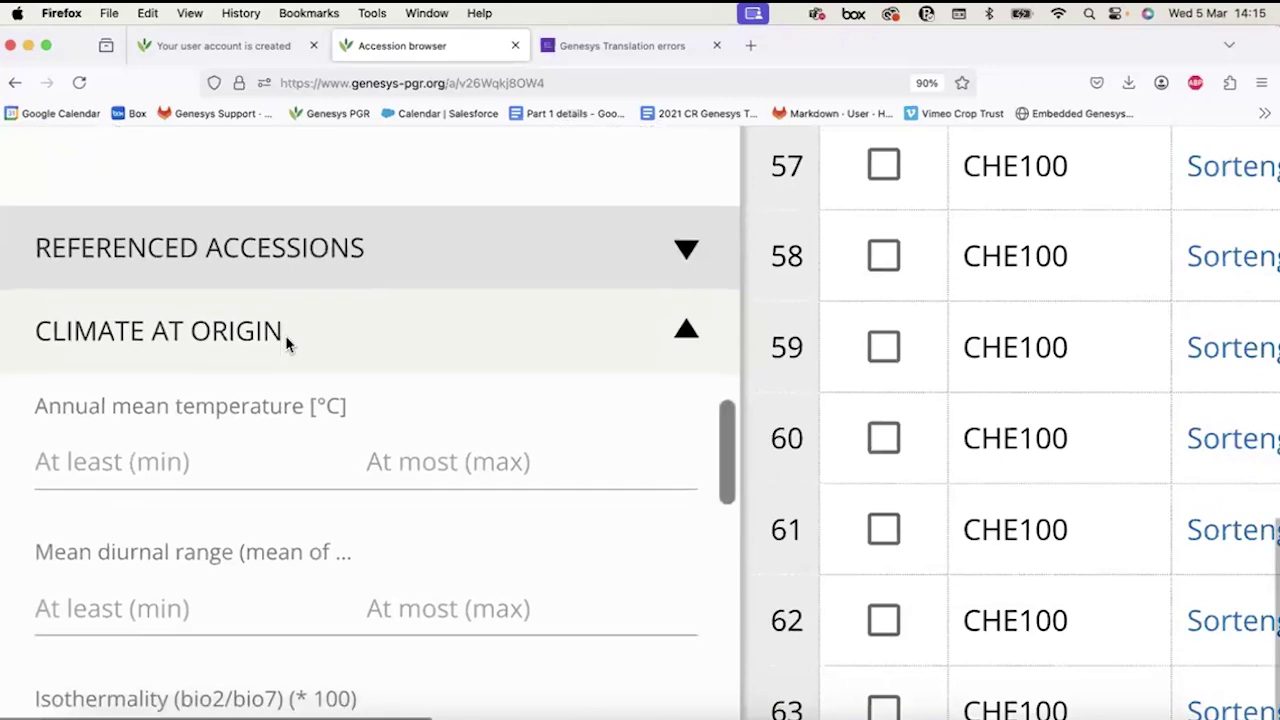
# Find the annual mean temperature fields, try a minimum of 15, then remove it.
pyautogui.click(121, 343)
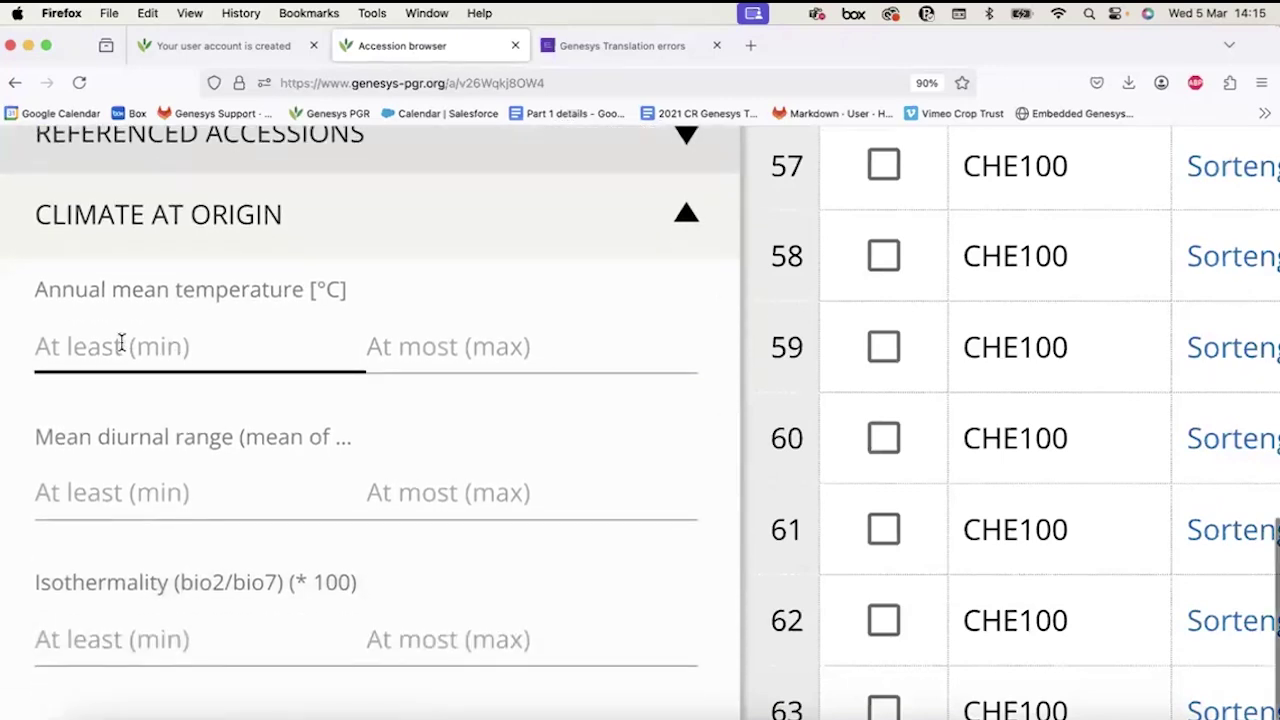
pyautogui.scroll(-2, 120, 343)
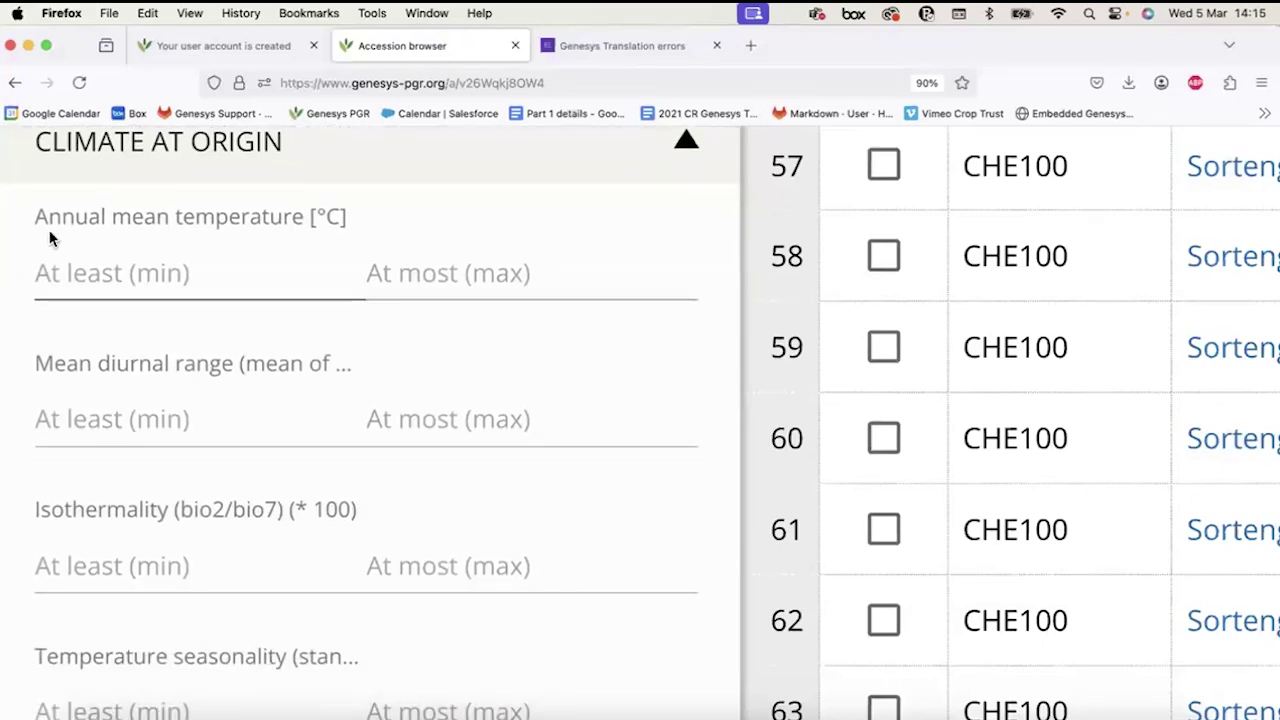
pyautogui.scroll(-1, 139, 227)
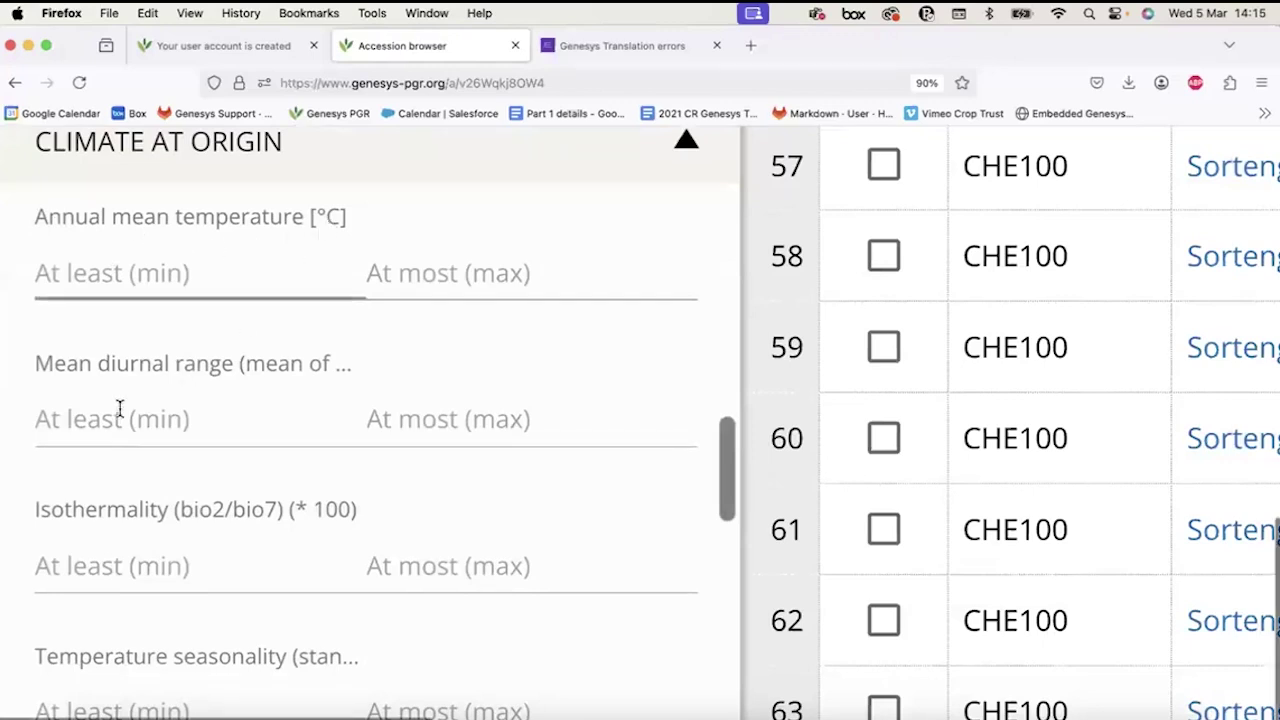
pyautogui.scroll(-5, 81, 500)
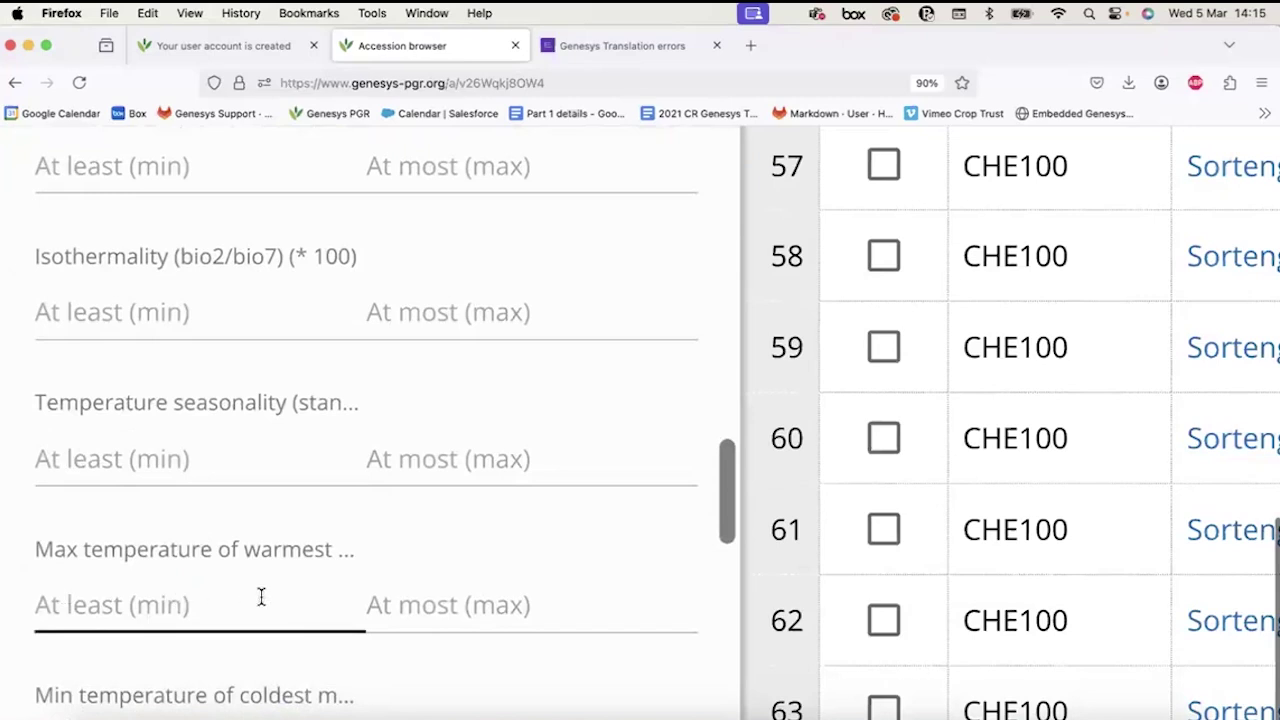
pyautogui.scroll(-2, 261, 597)
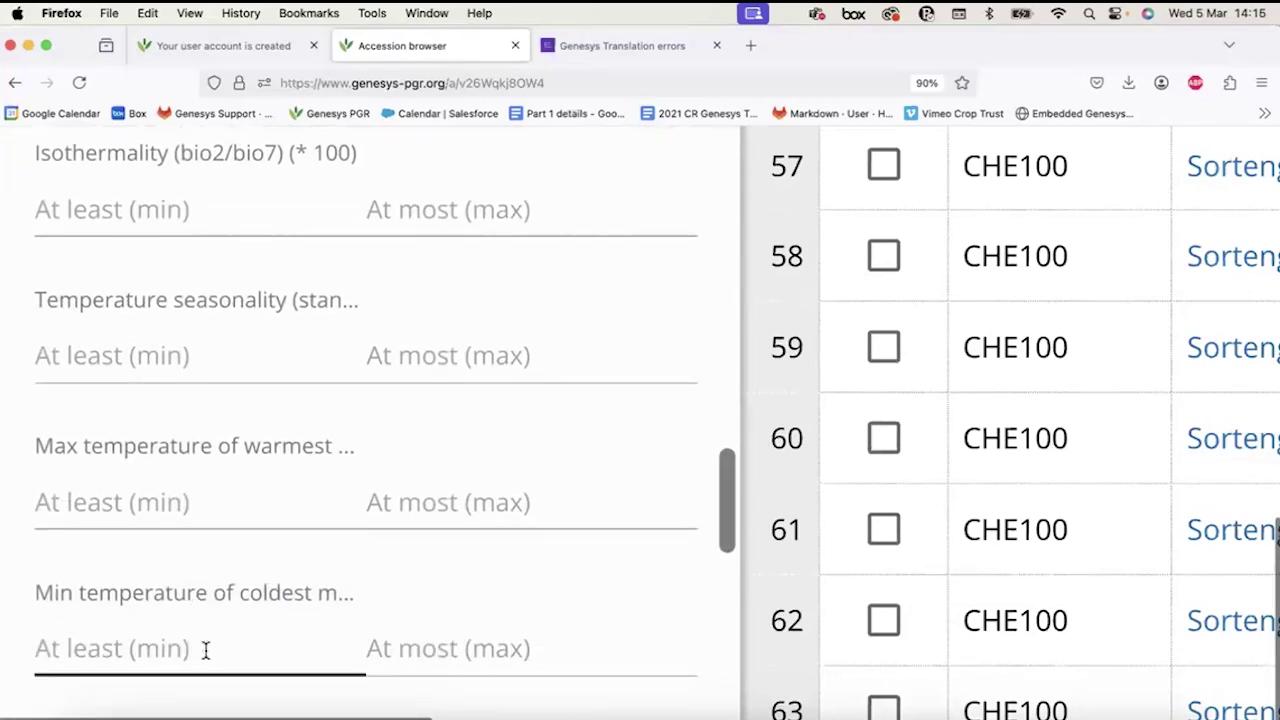
pyautogui.scroll(10, 203, 649)
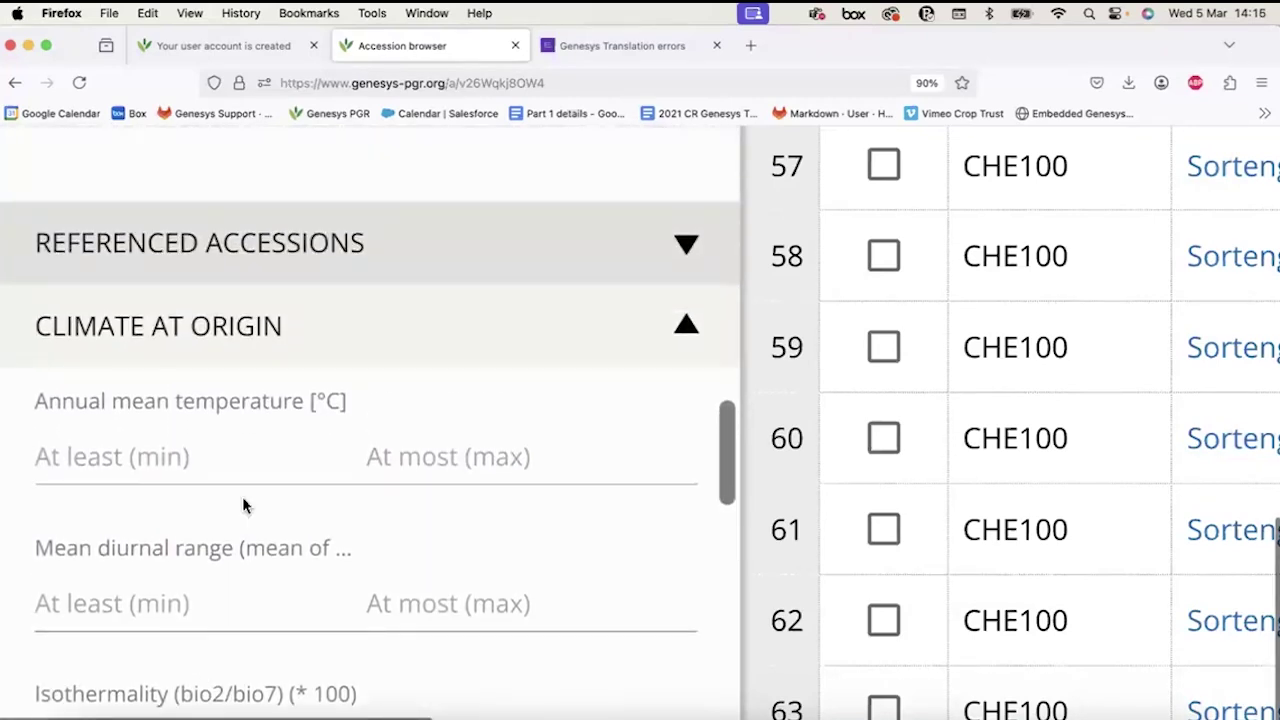
pyautogui.scroll(-1, 242, 505)
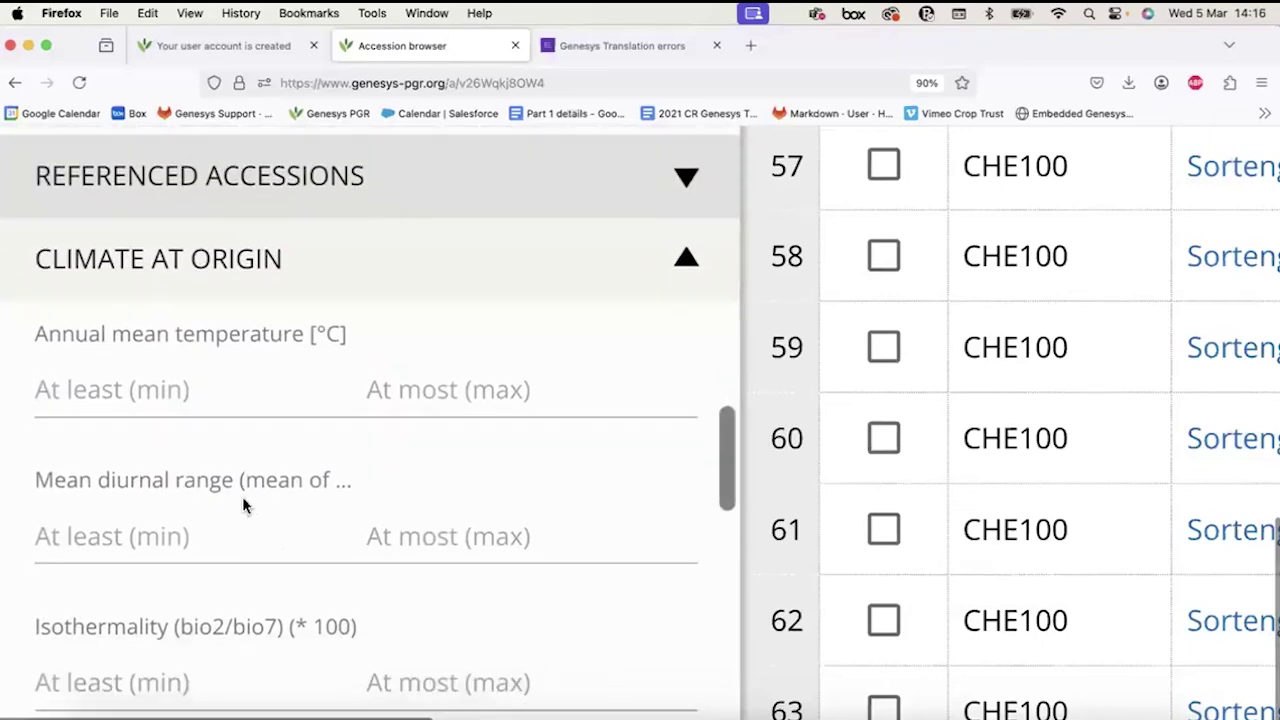
pyautogui.click(157, 389)
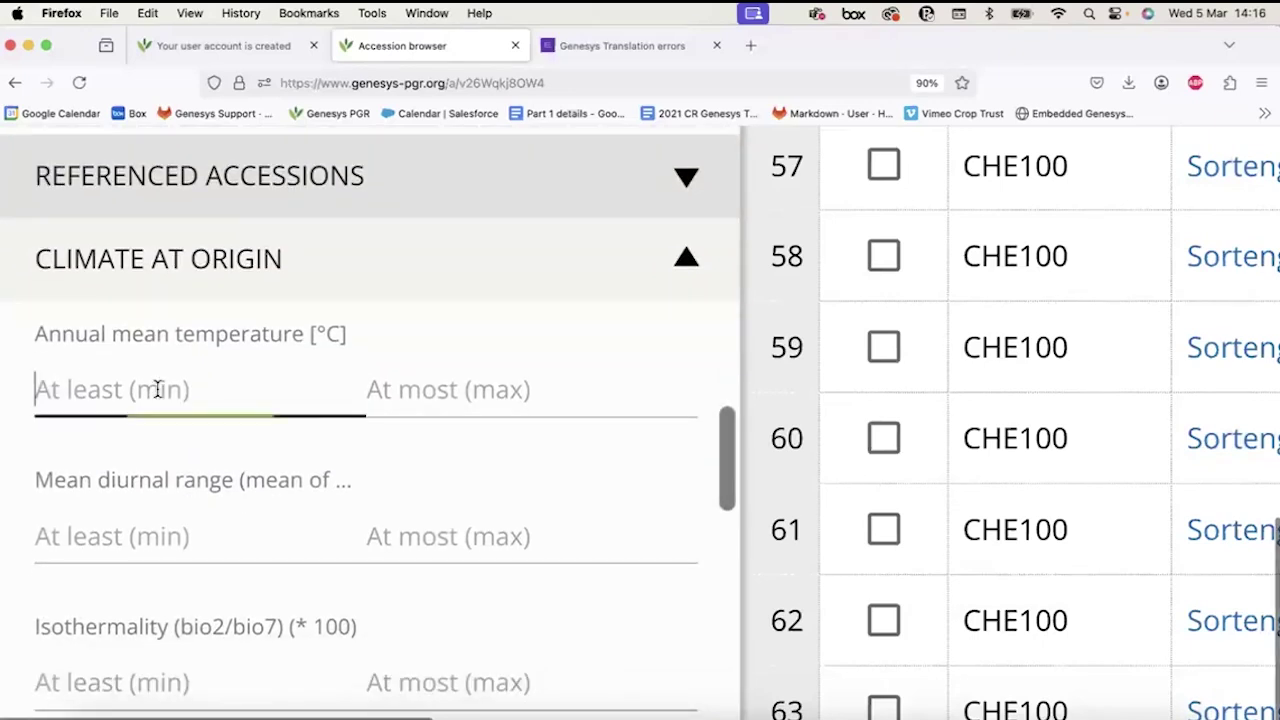
pyautogui.click(414, 389)
pyautogui.click(298, 389)
pyautogui.click(466, 389)
pyautogui.click(168, 378)
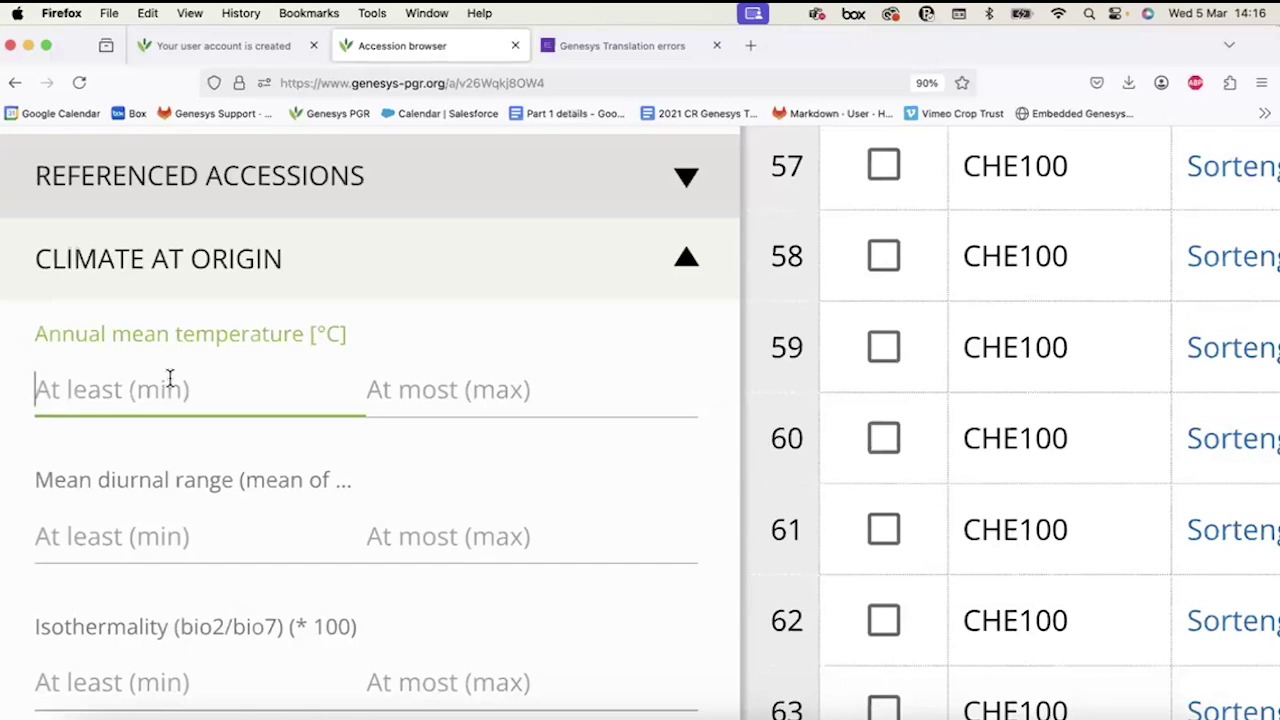
pyautogui.write('15')
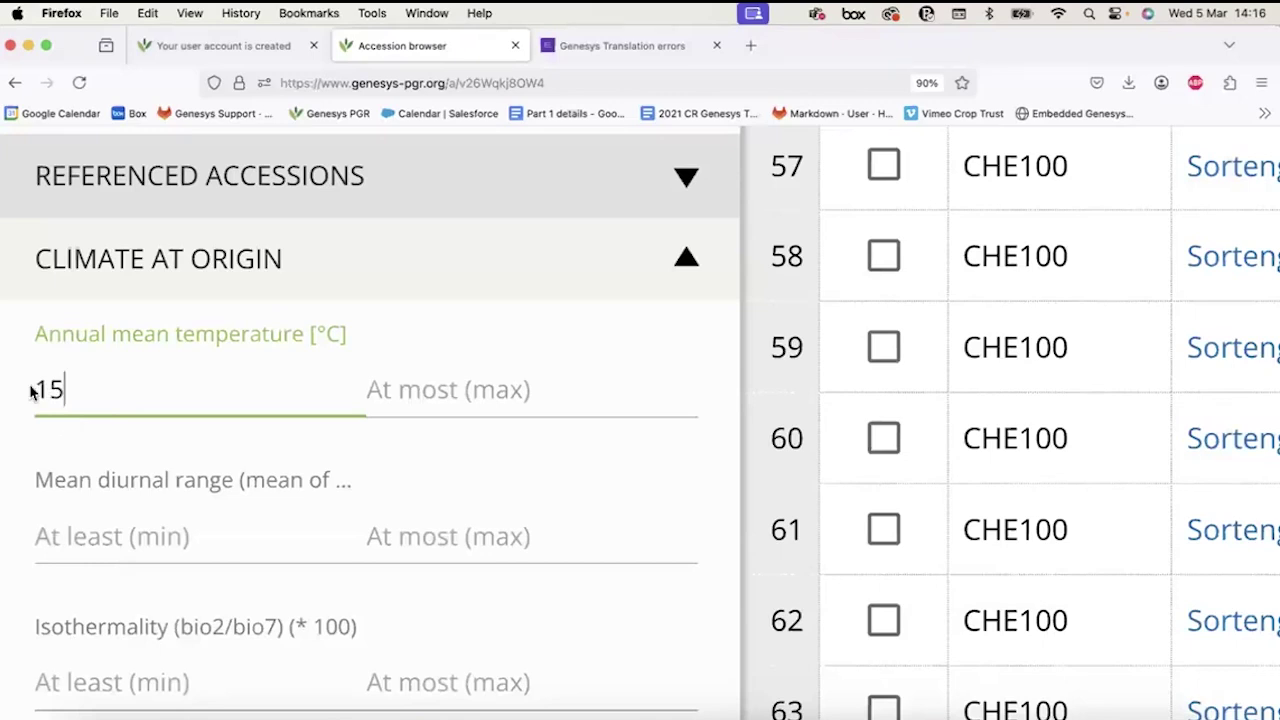
pyautogui.moveTo(3, 388); pyautogui.dragTo(56, 395)
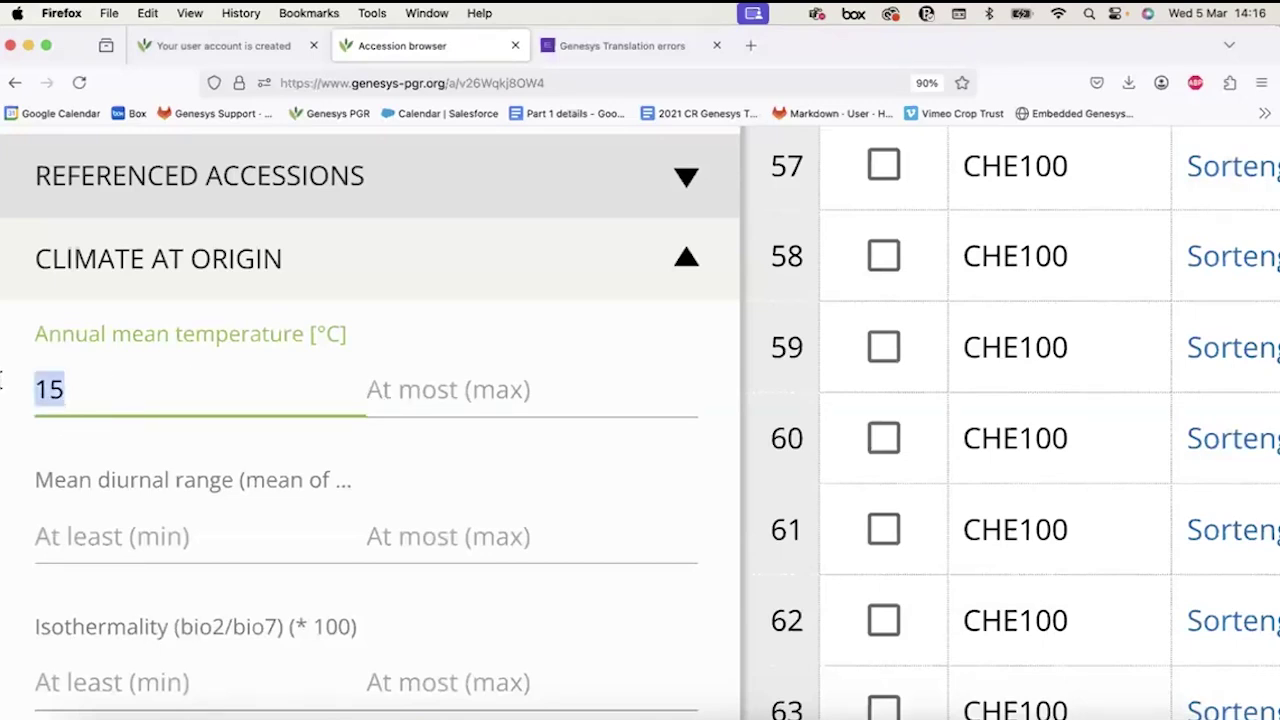
pyautogui.press('BackSpace')
# Enter 15 as both the maximum and minimum annual mean temperature.
pyautogui.click(446, 378)
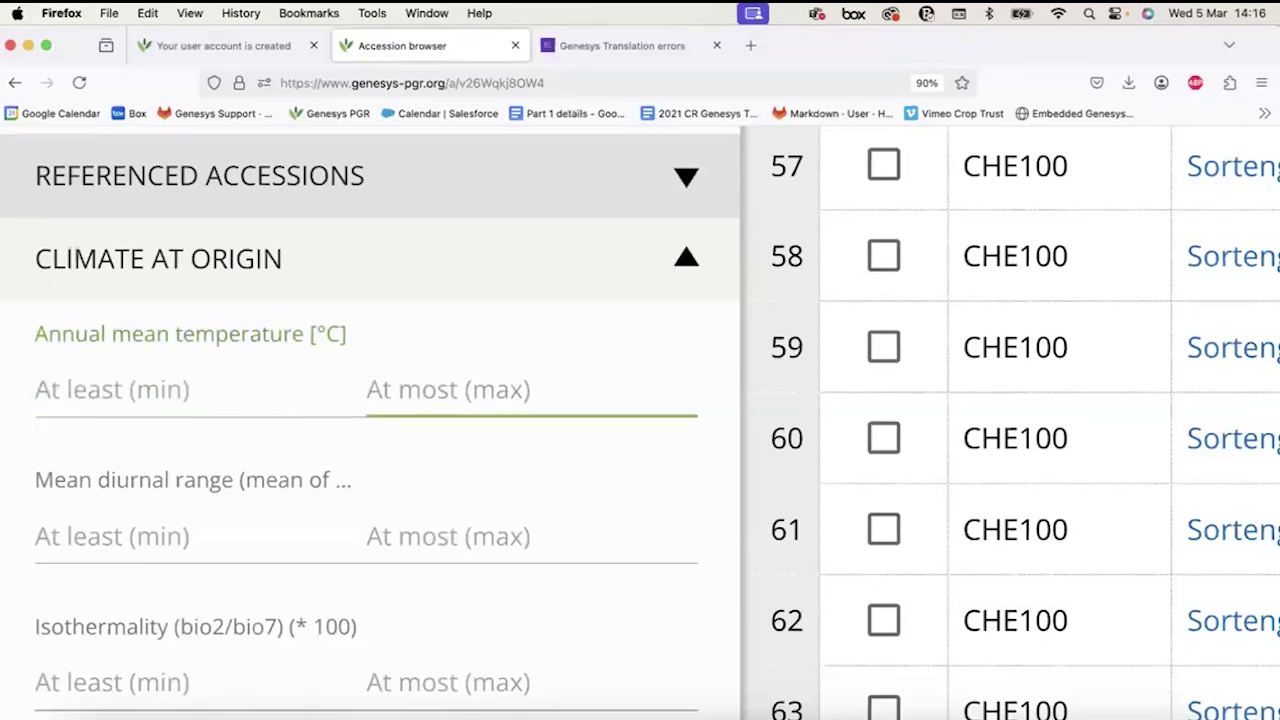
pyautogui.write('15')
pyautogui.click(292, 384)
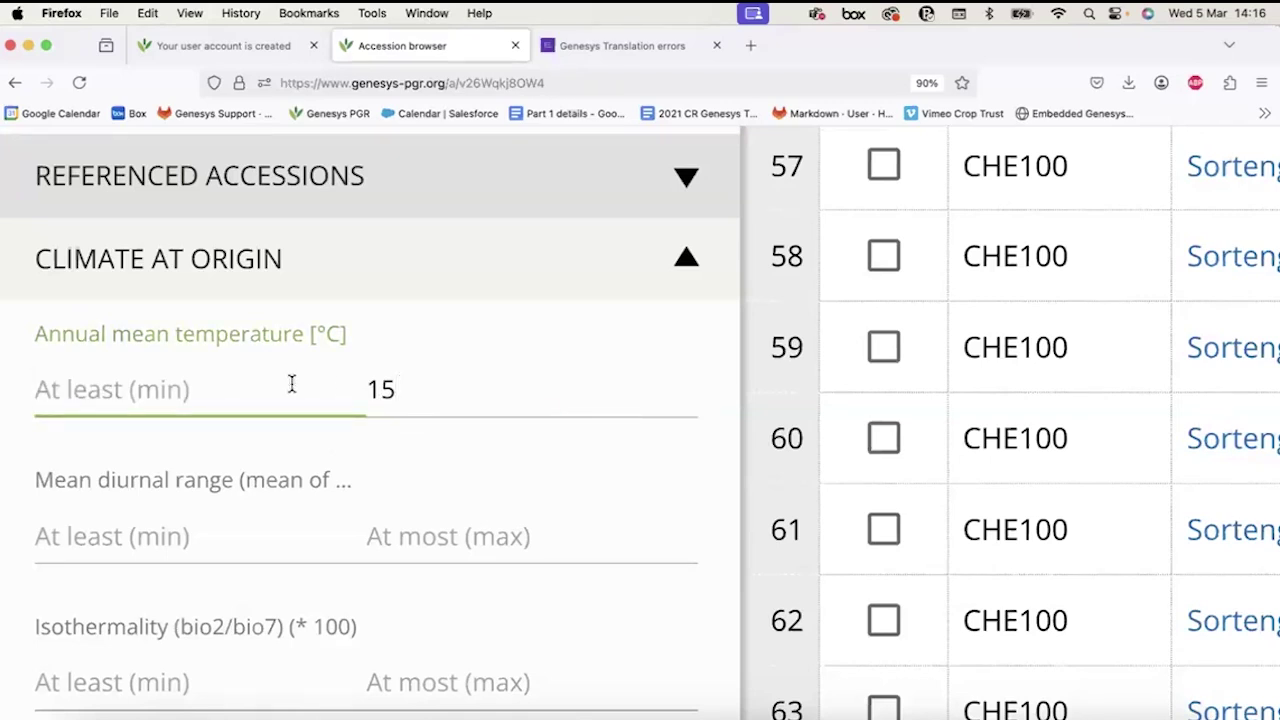
pyautogui.write('15')
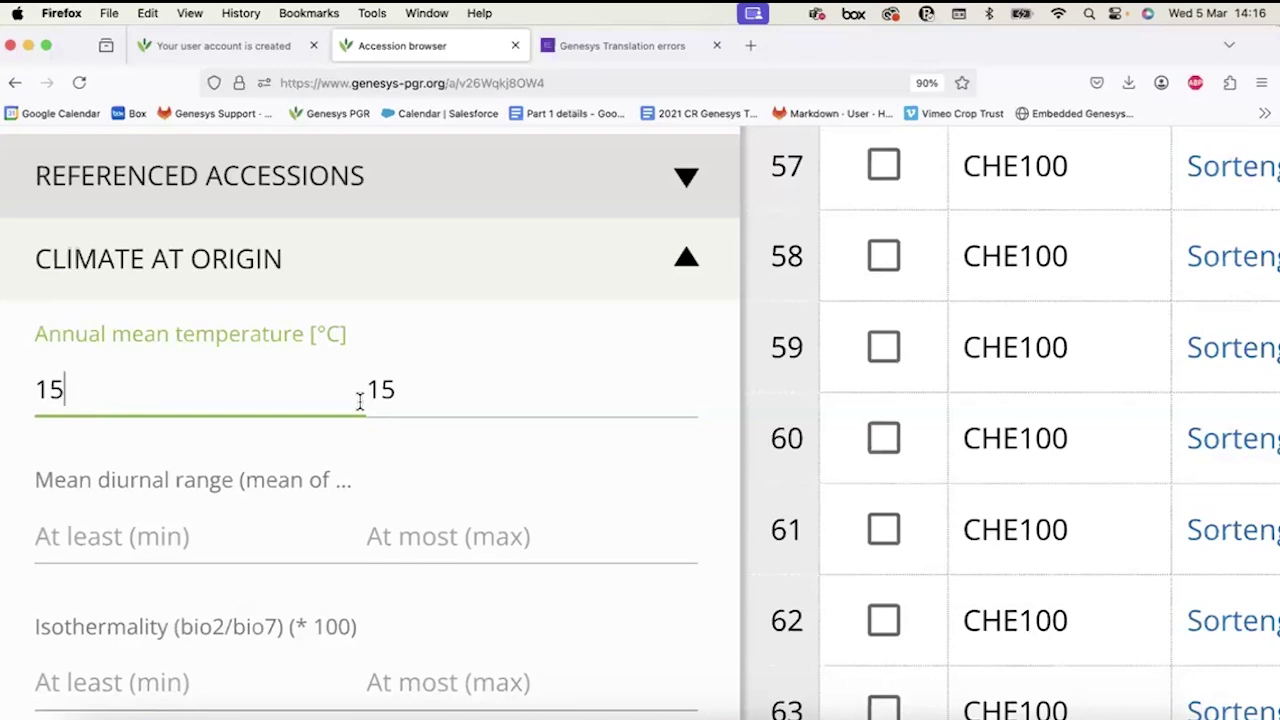
# Delete the 15 from both the minimum and maximum temperature fields.
pyautogui.doubleClick(297, 397)
pyautogui.press('BackSpace')
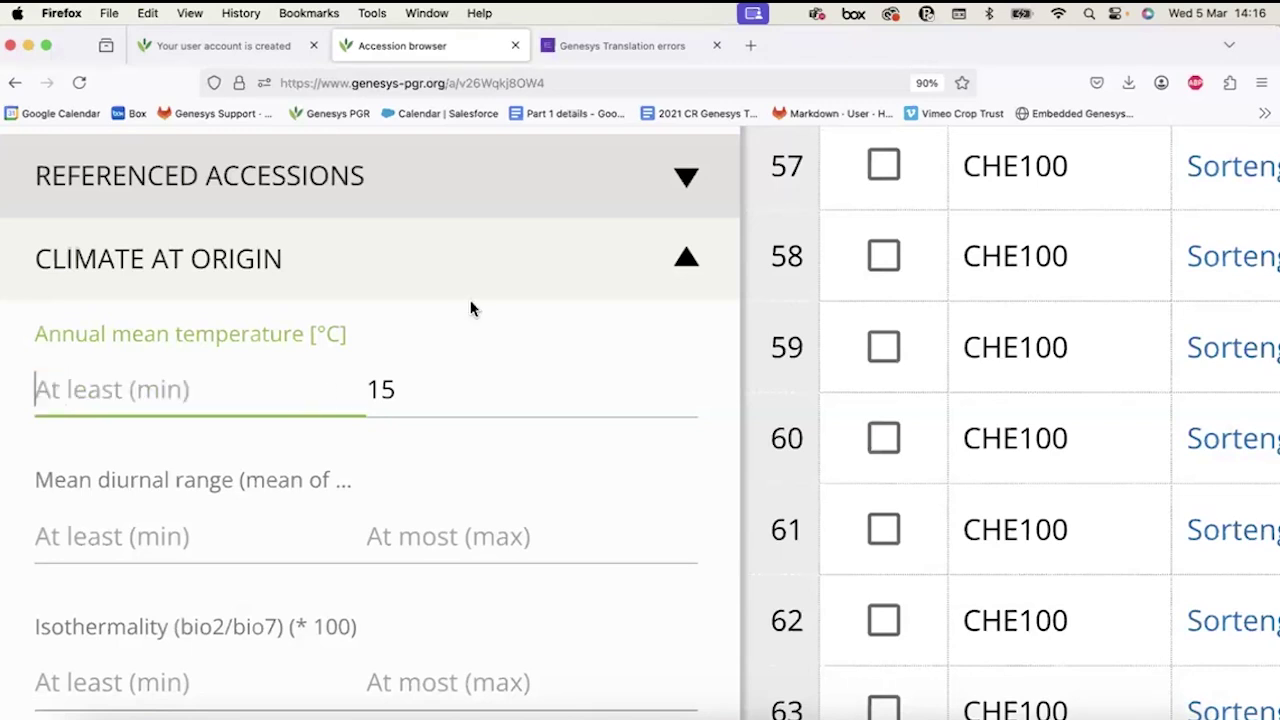
pyautogui.doubleClick(447, 392)
pyautogui.press('BackSpace')
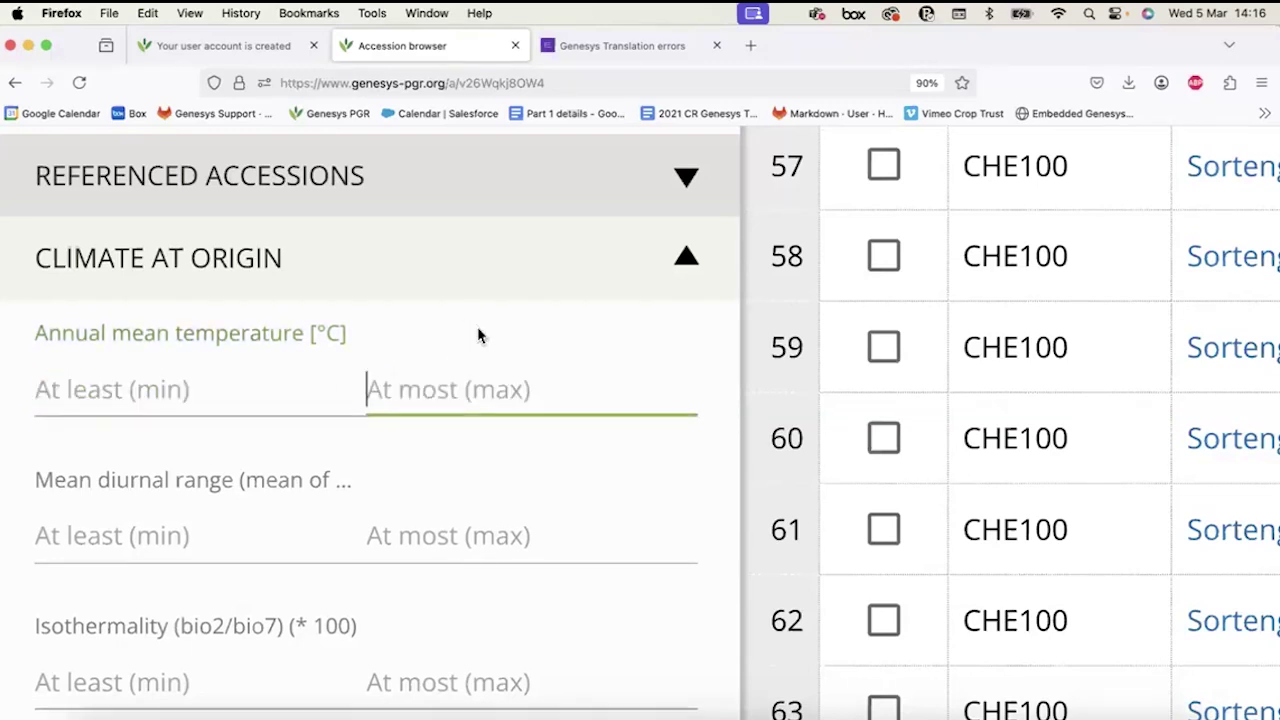
# Collapse the CLIMATE AT ORIGIN header, leaving about 4,374,744 accessions in table view.
pyautogui.scroll(-3, 477, 334)
pyautogui.scroll(-12, 477, 334)
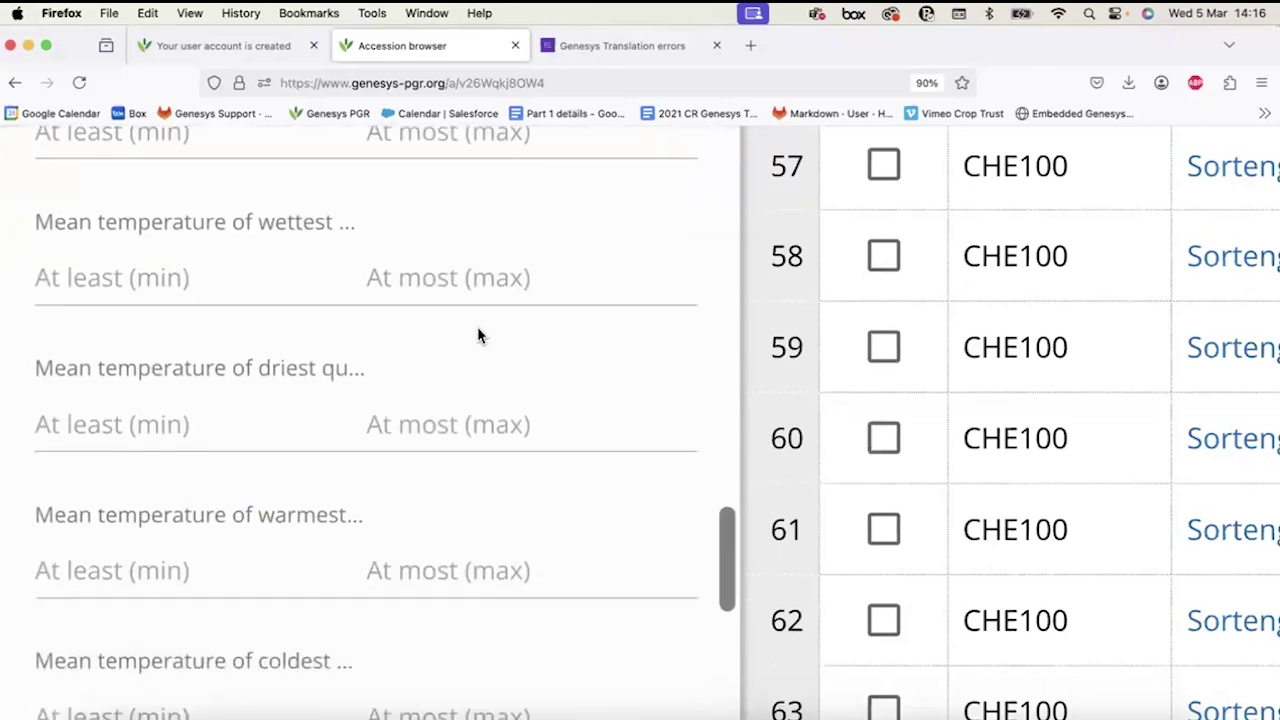
pyautogui.scroll(-3, 477, 334)
pyautogui.scroll(-5, 478, 335)
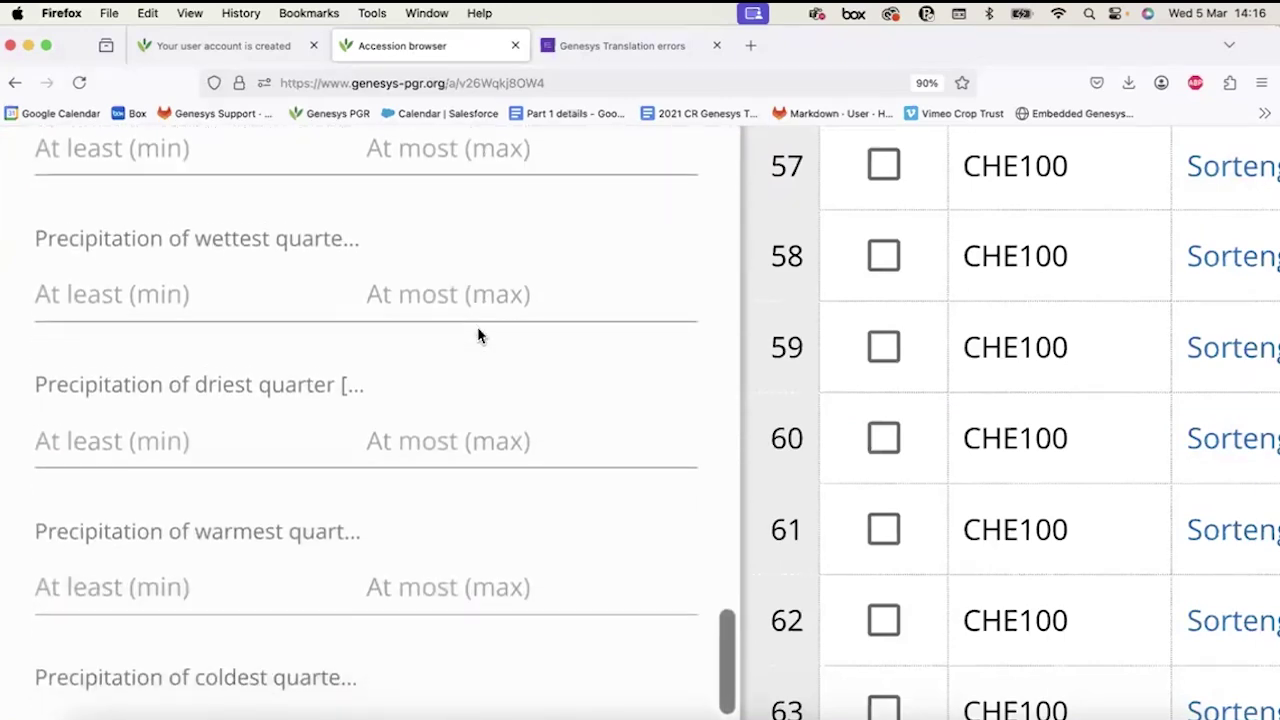
pyautogui.scroll(12, 108, 441)
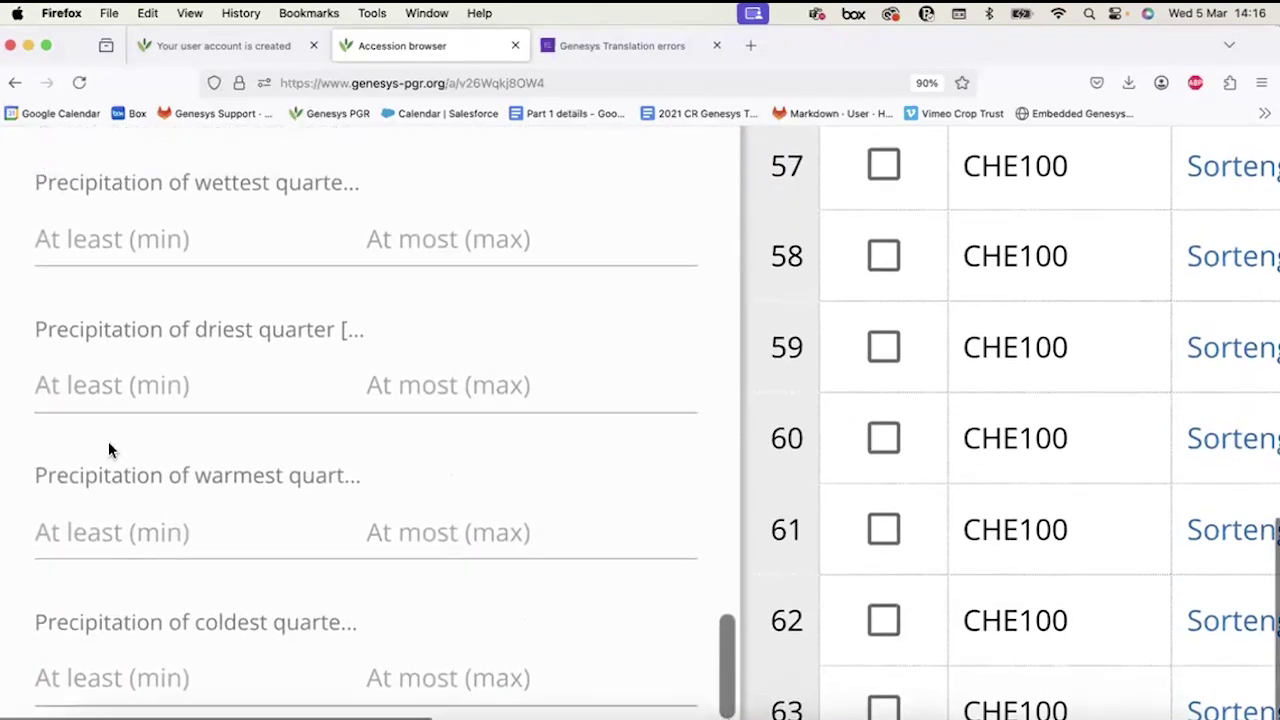
pyautogui.scroll(10, 109, 443)
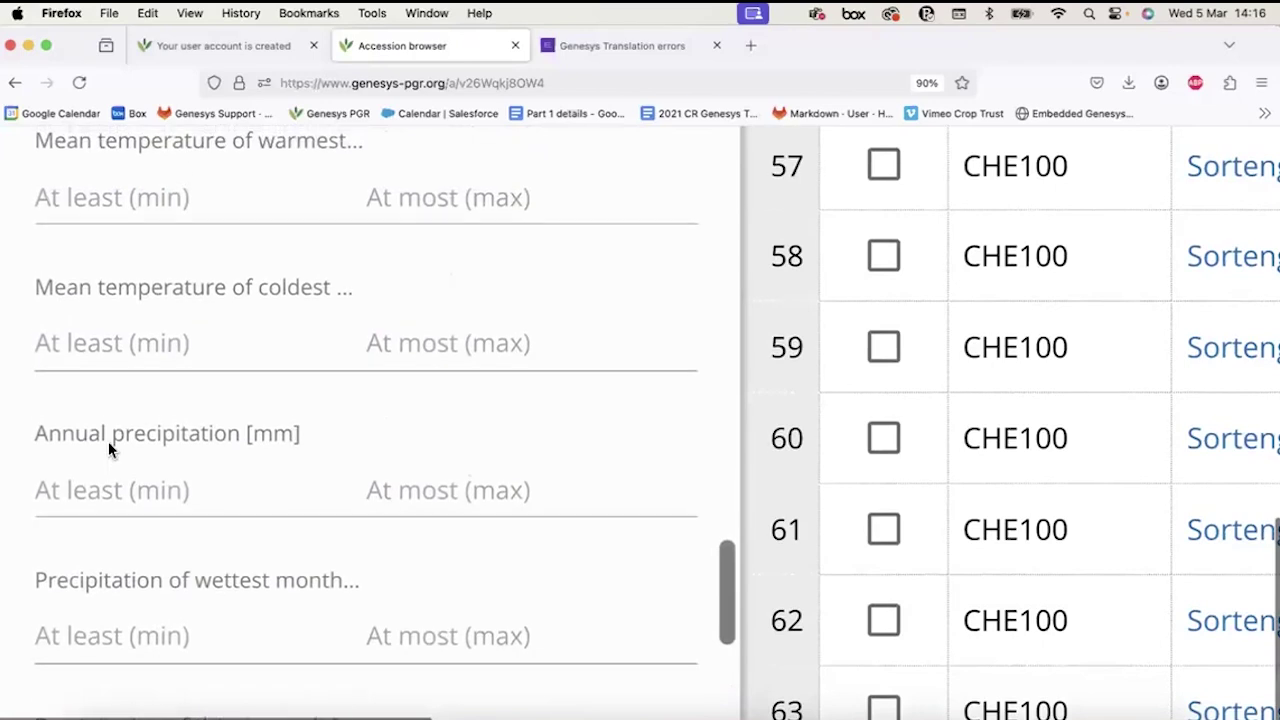
pyautogui.scroll(14, 108, 448)
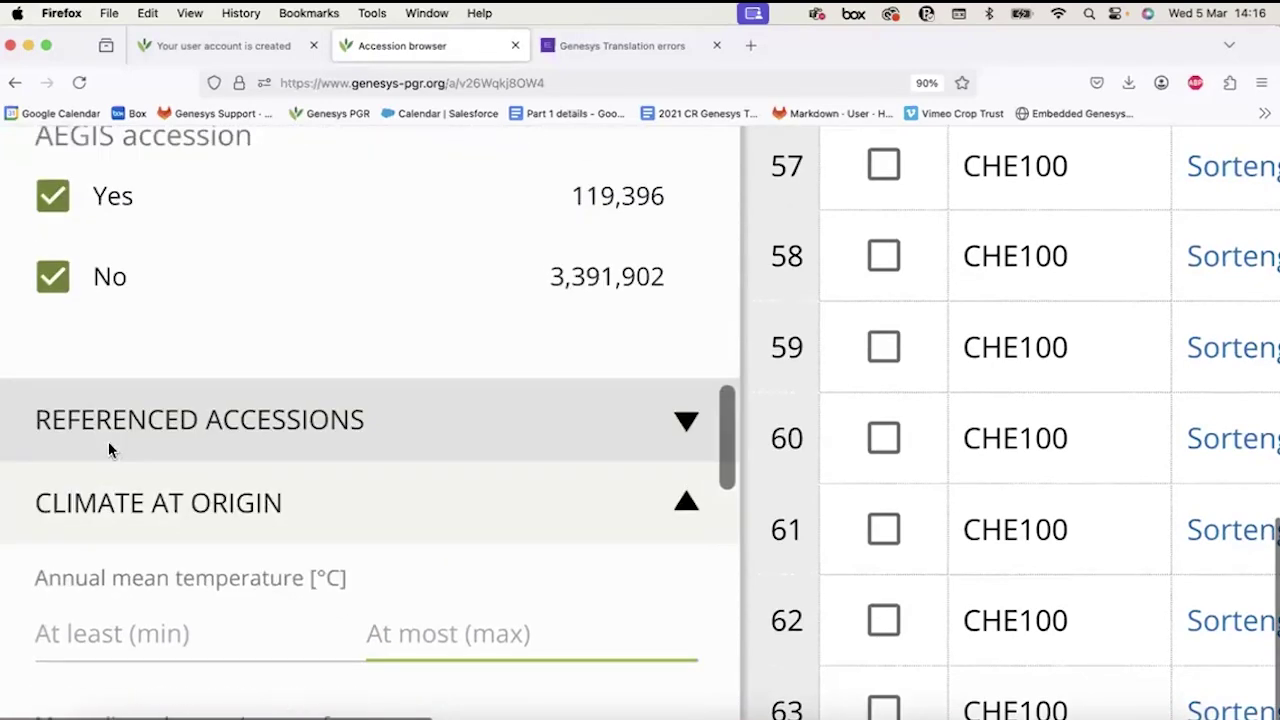
pyautogui.click(138, 573)
pyautogui.scroll(-5, 138, 573)
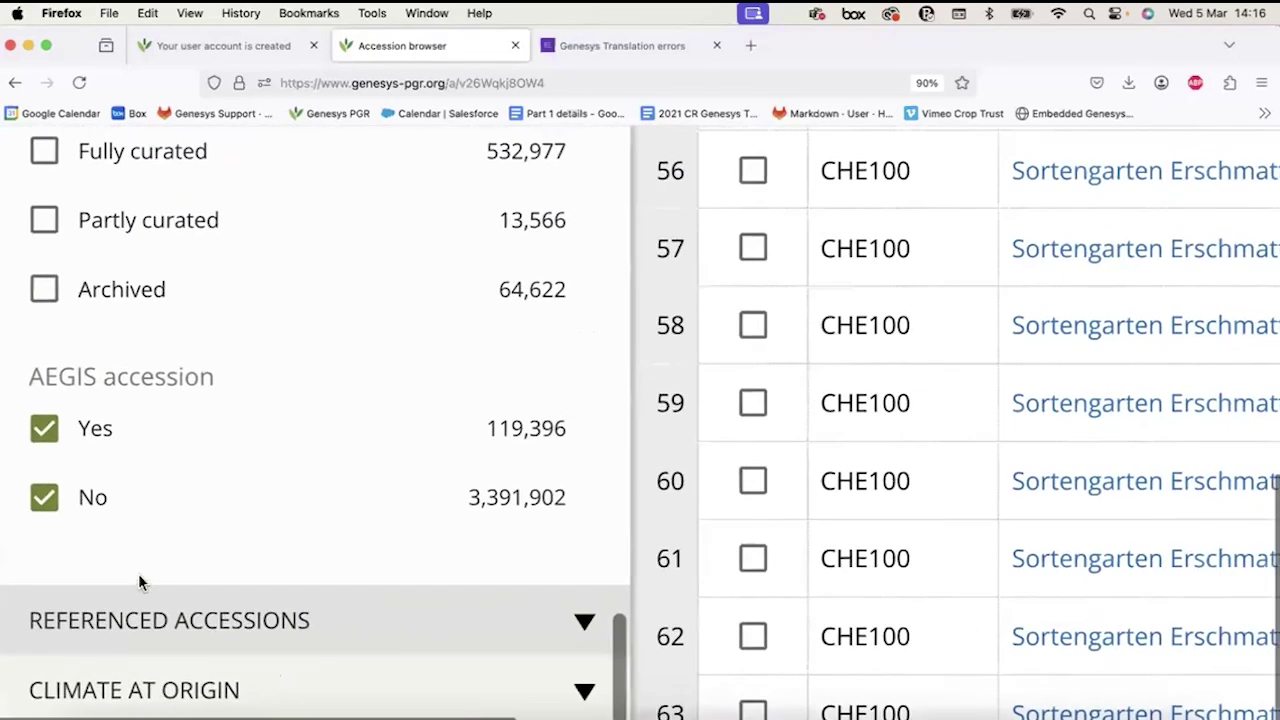
pyautogui.scroll(-5, 140, 584)
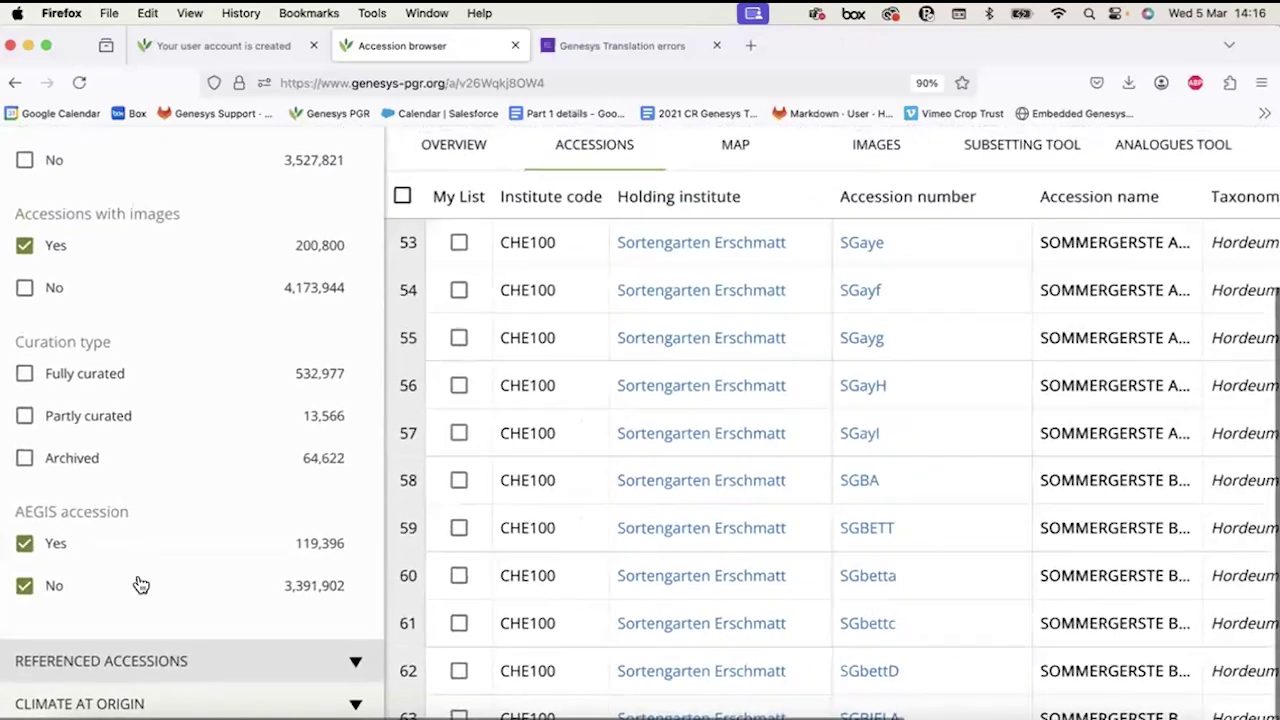
pyautogui.scroll(3, 372, 337)
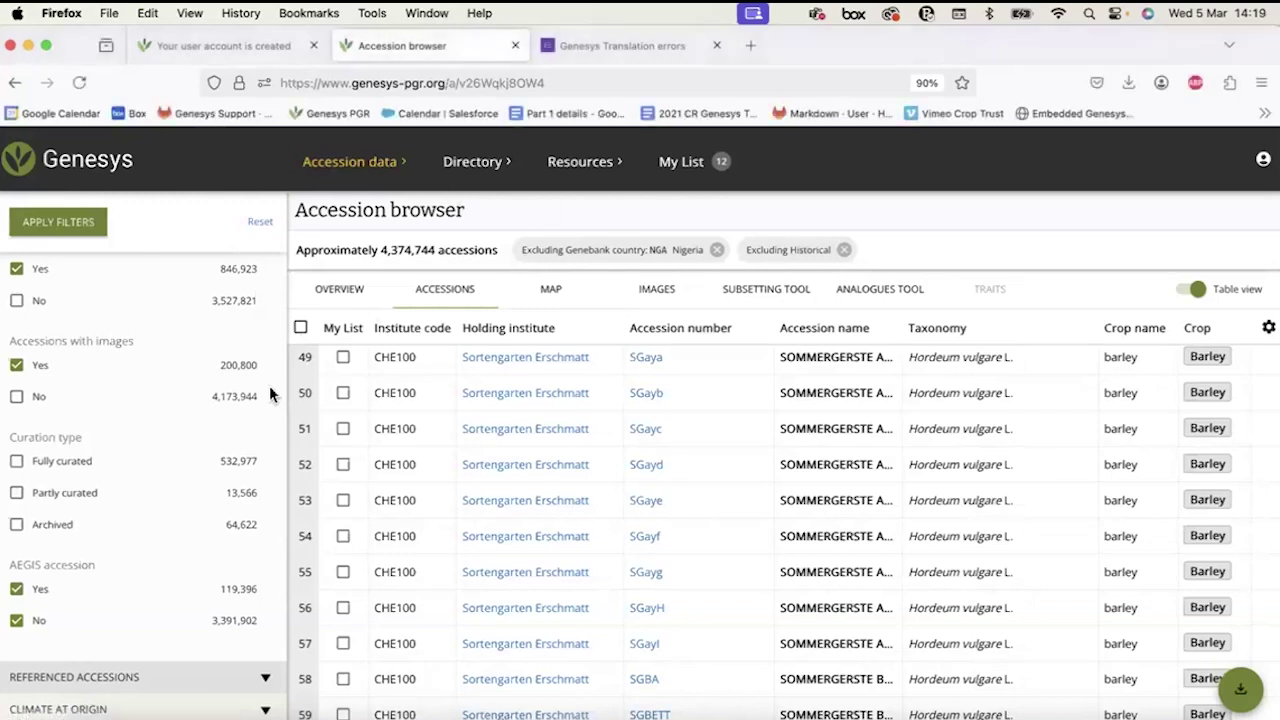
# Show the passport data overview charts for the roughly 4,374,744 filtered accessions.
pyautogui.scroll(-15, 224, 397)
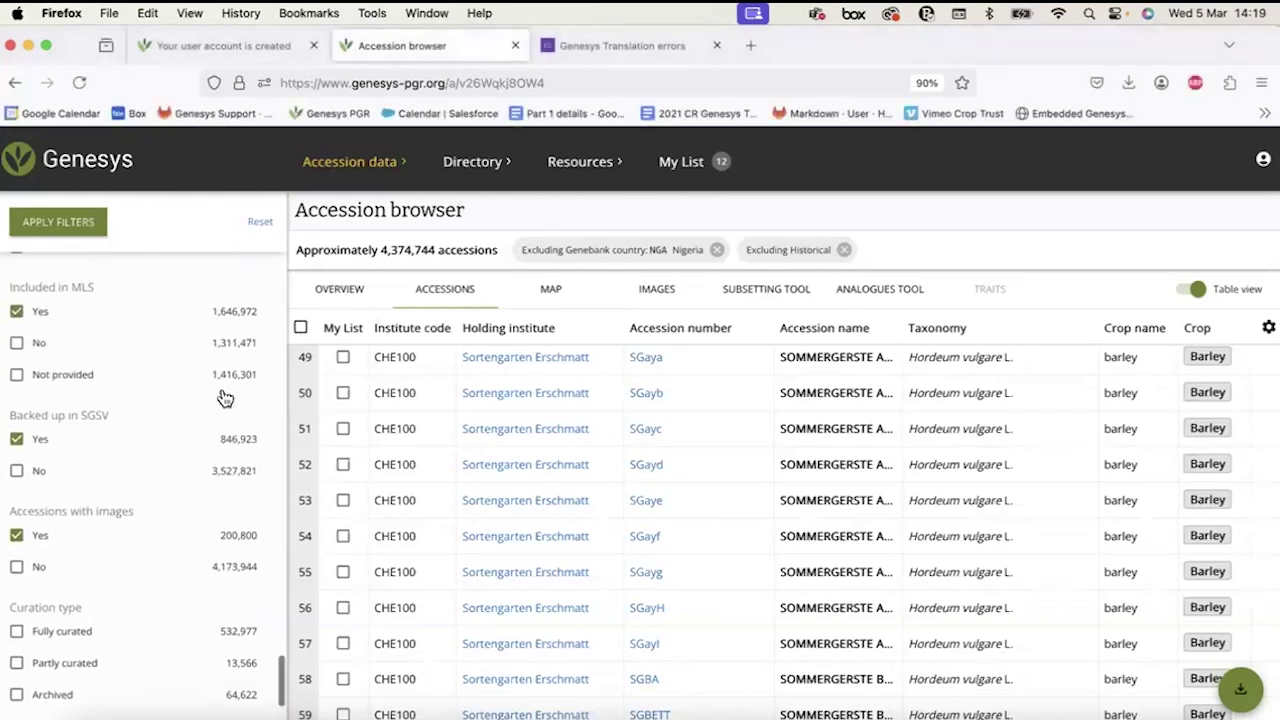
pyautogui.scroll(-15, 224, 397)
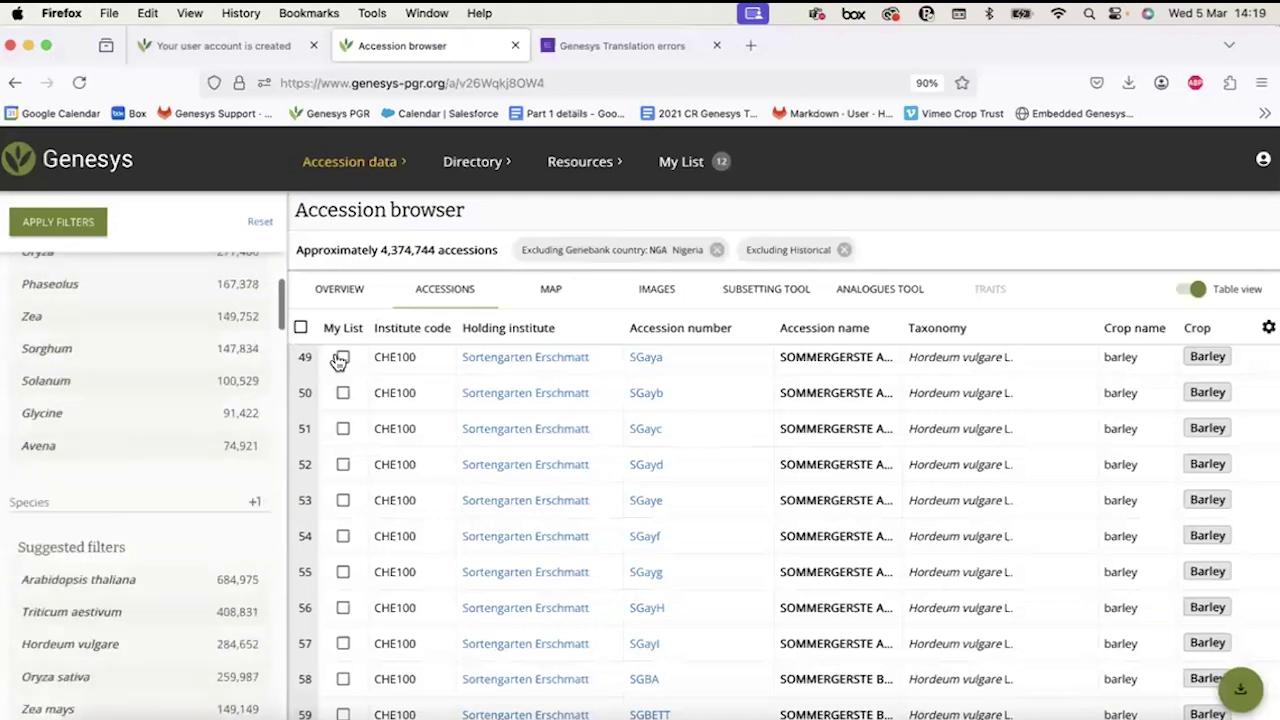
pyautogui.scroll(20, 255, 290)
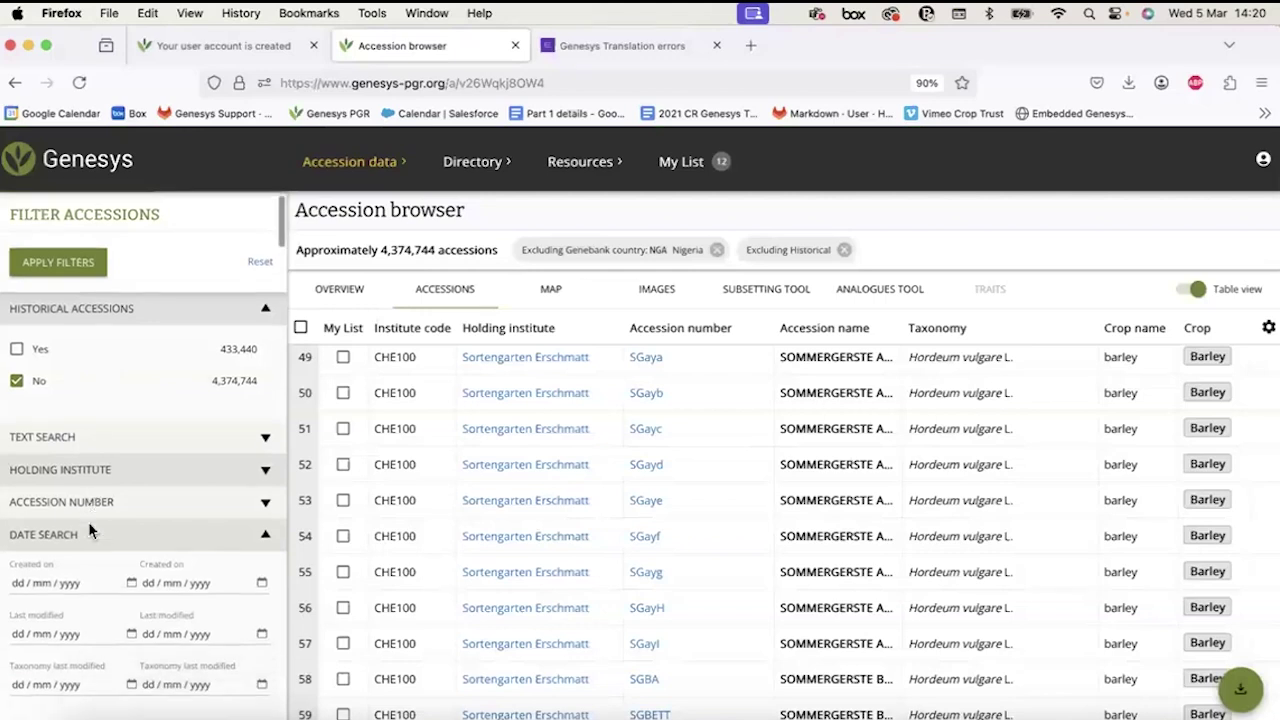
pyautogui.scroll(-3, 91, 526)
pyautogui.click(343, 296)
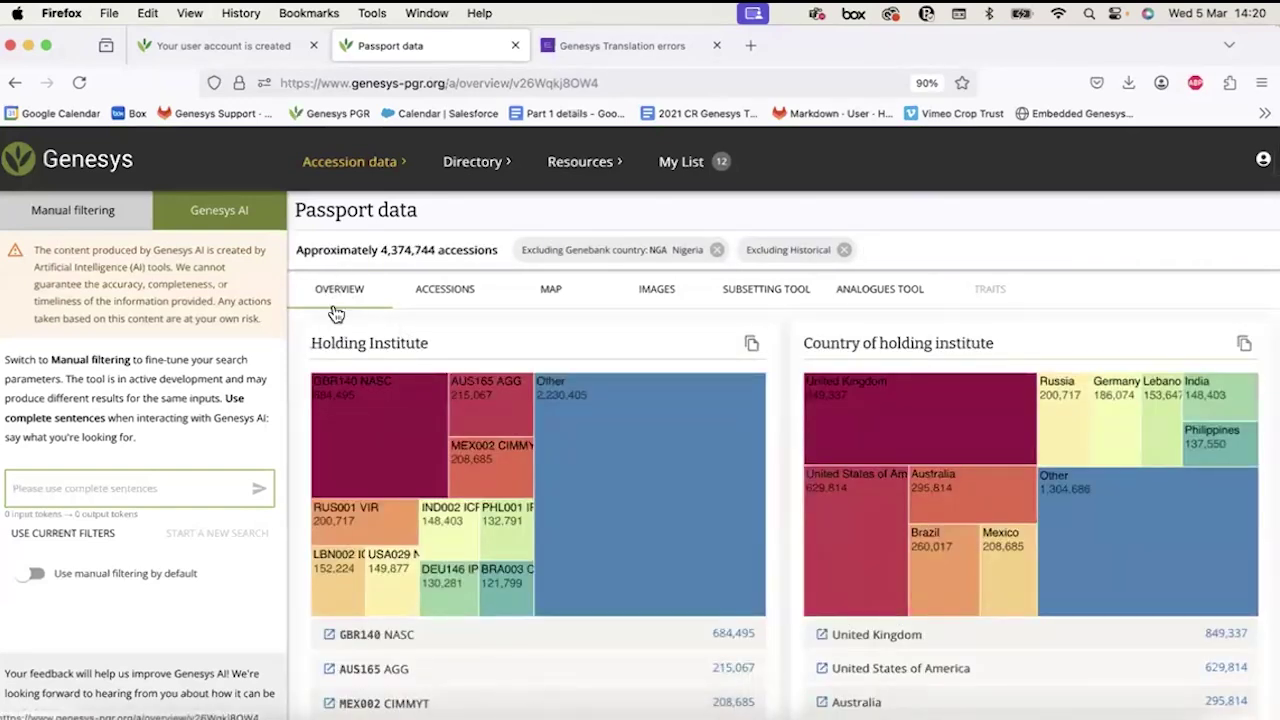
# Review the Holding Institute and country charts and switch the side panel to manual filtering.
pyautogui.scroll(5, 380, 305)
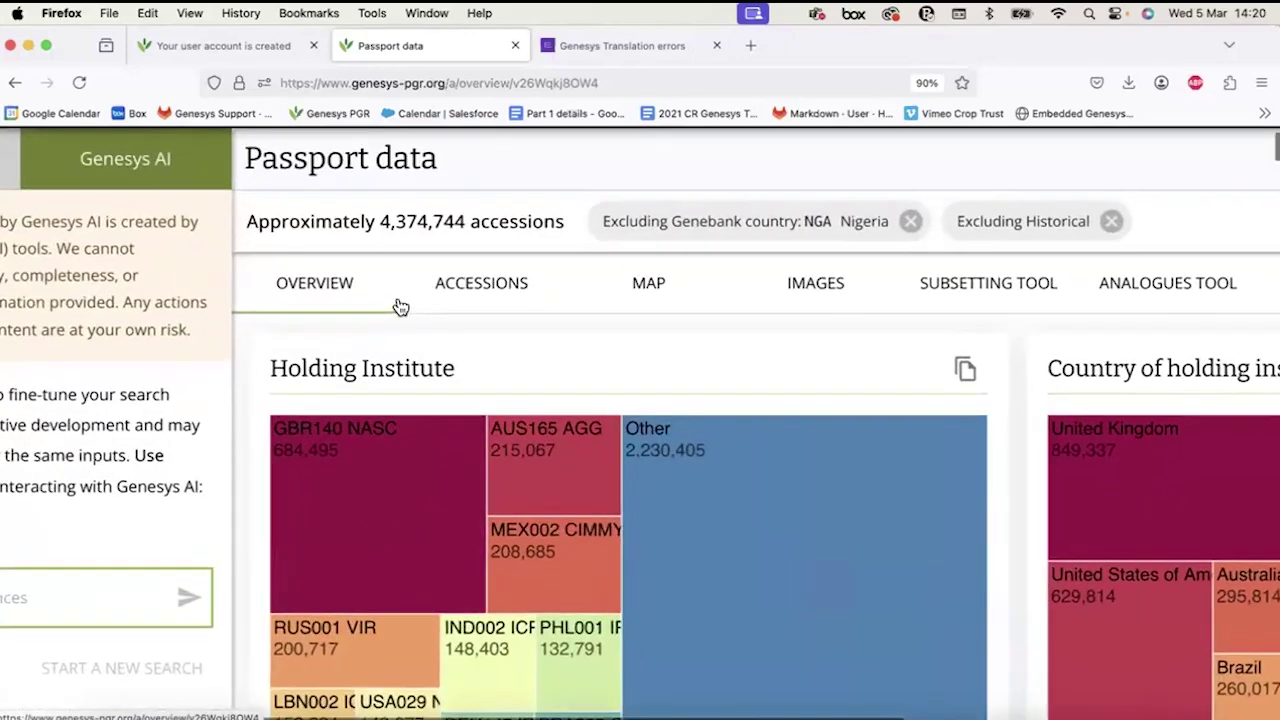
pyautogui.scroll(3, 400, 307)
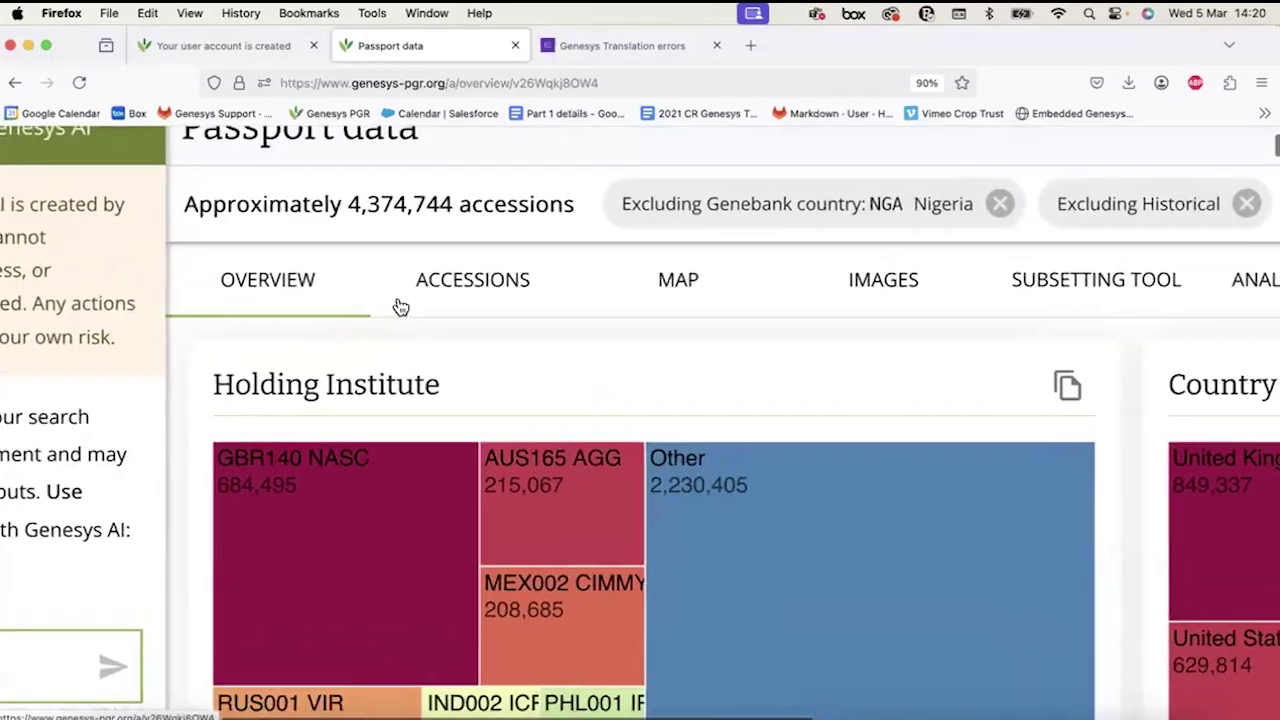
pyautogui.scroll(-2, 400, 307)
pyautogui.hscroll(2, 420, 459)
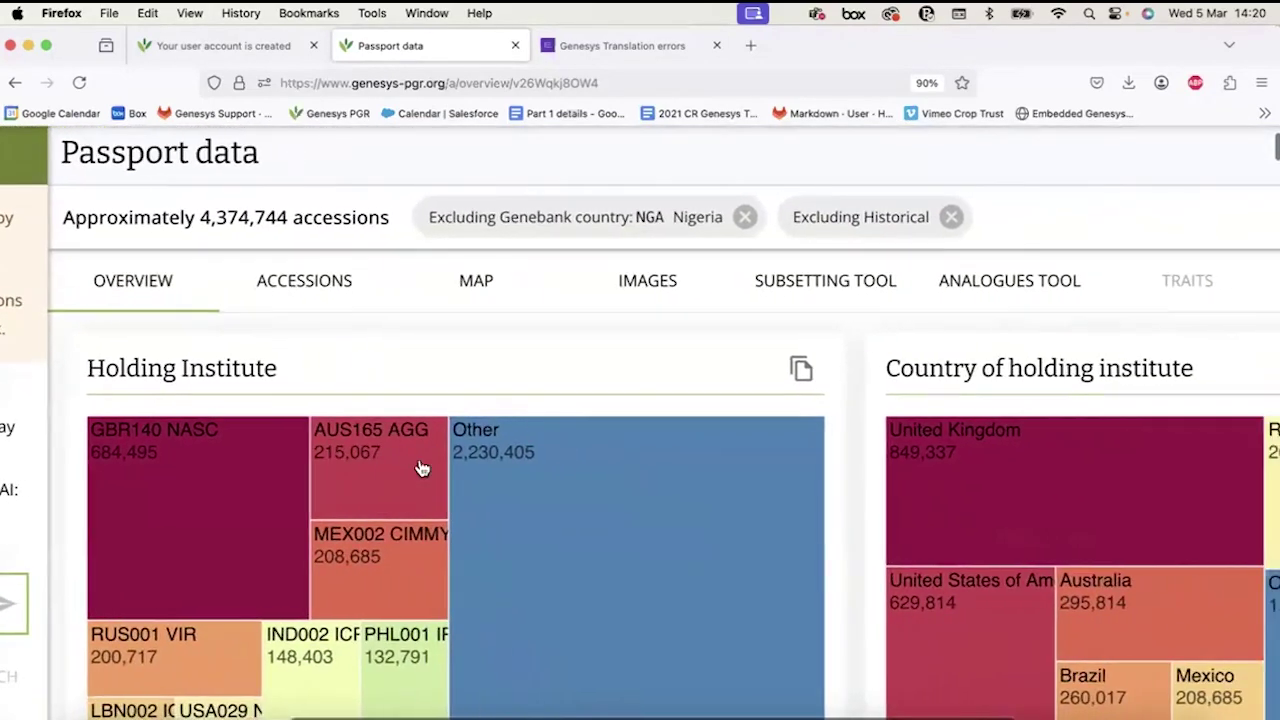
pyautogui.scroll(-1, 420, 461)
pyautogui.scroll(-2, 420, 461)
pyautogui.scroll(-10, 420, 467)
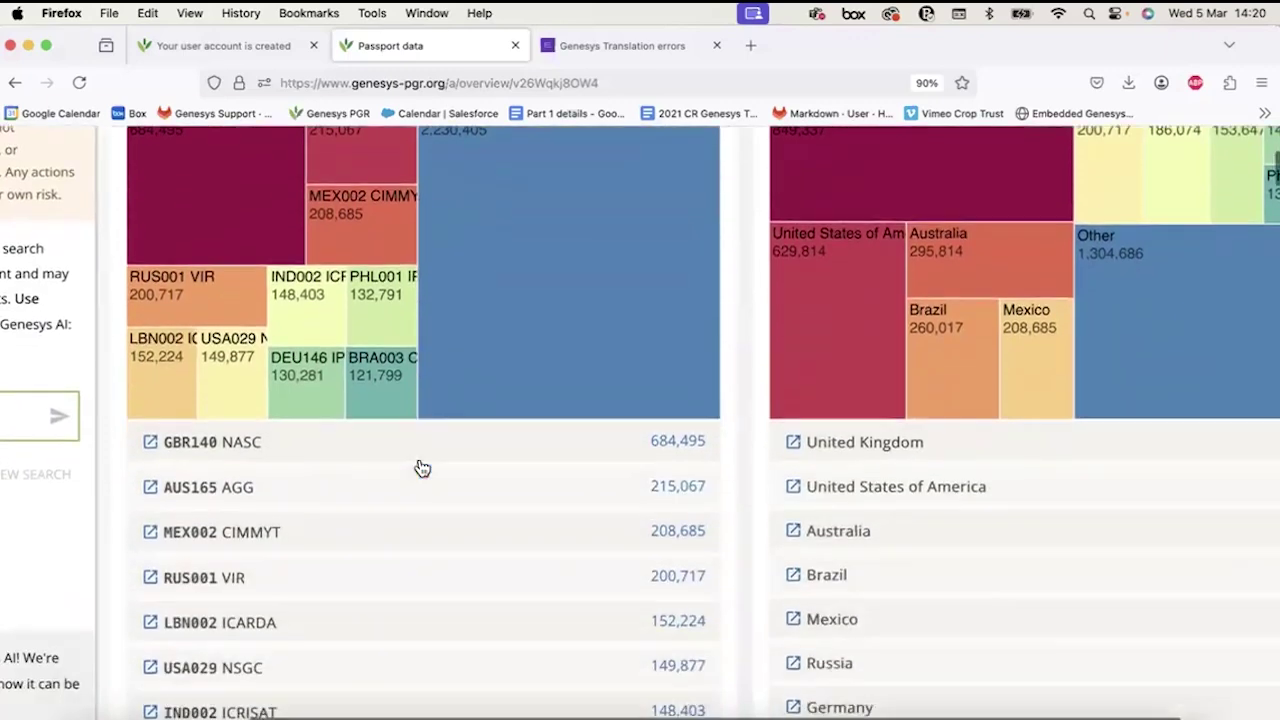
pyautogui.scroll(-3, 420, 467)
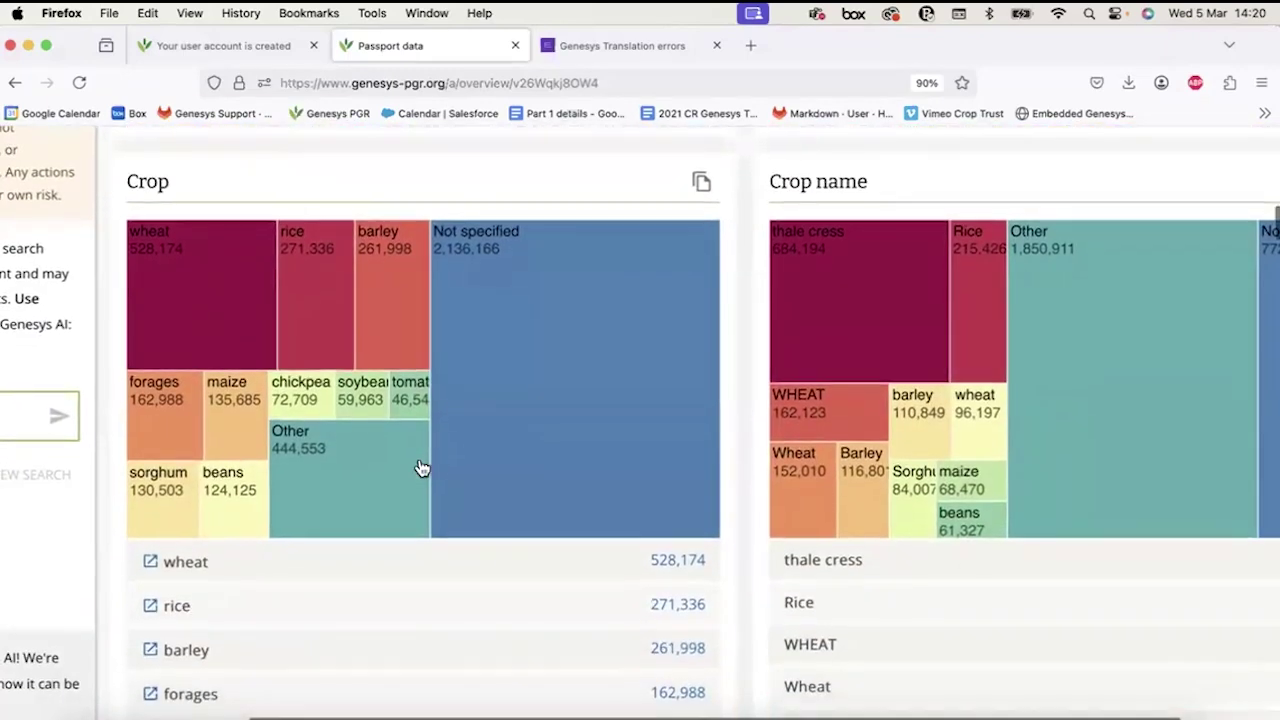
pyautogui.scroll(5, 420, 466)
pyautogui.scroll(12, 418, 457)
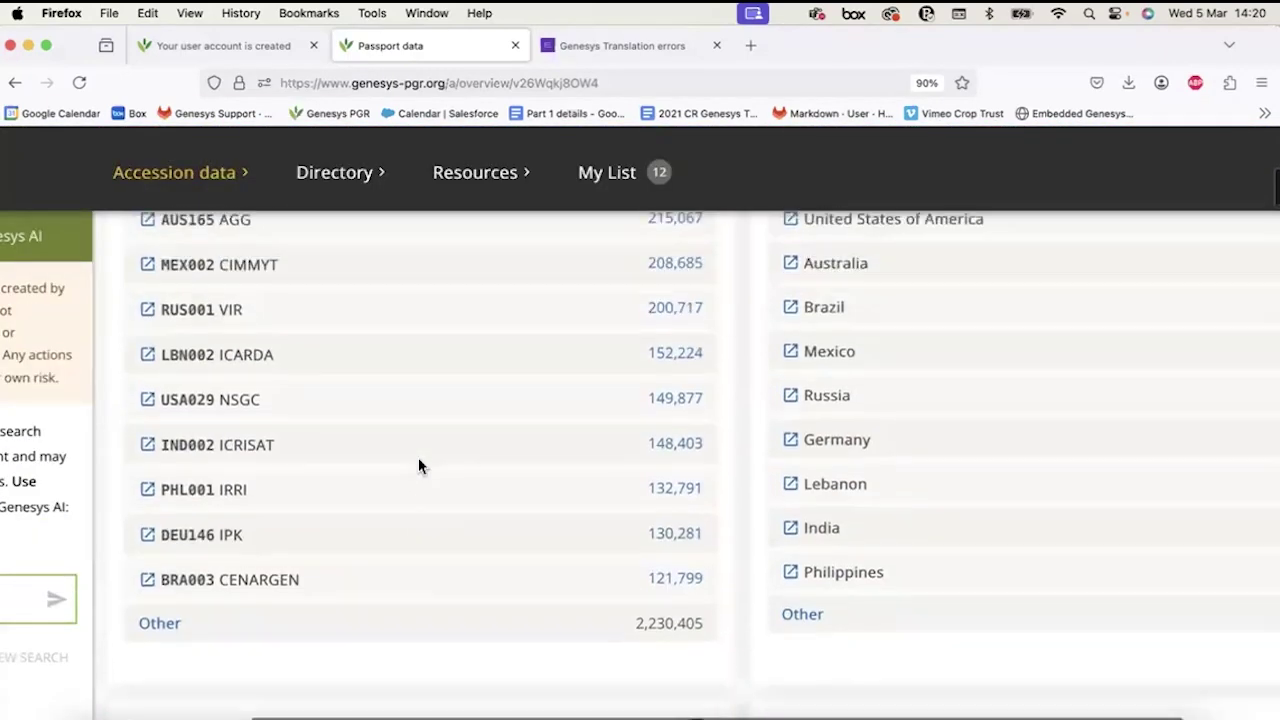
pyautogui.hscroll(2, 418, 457)
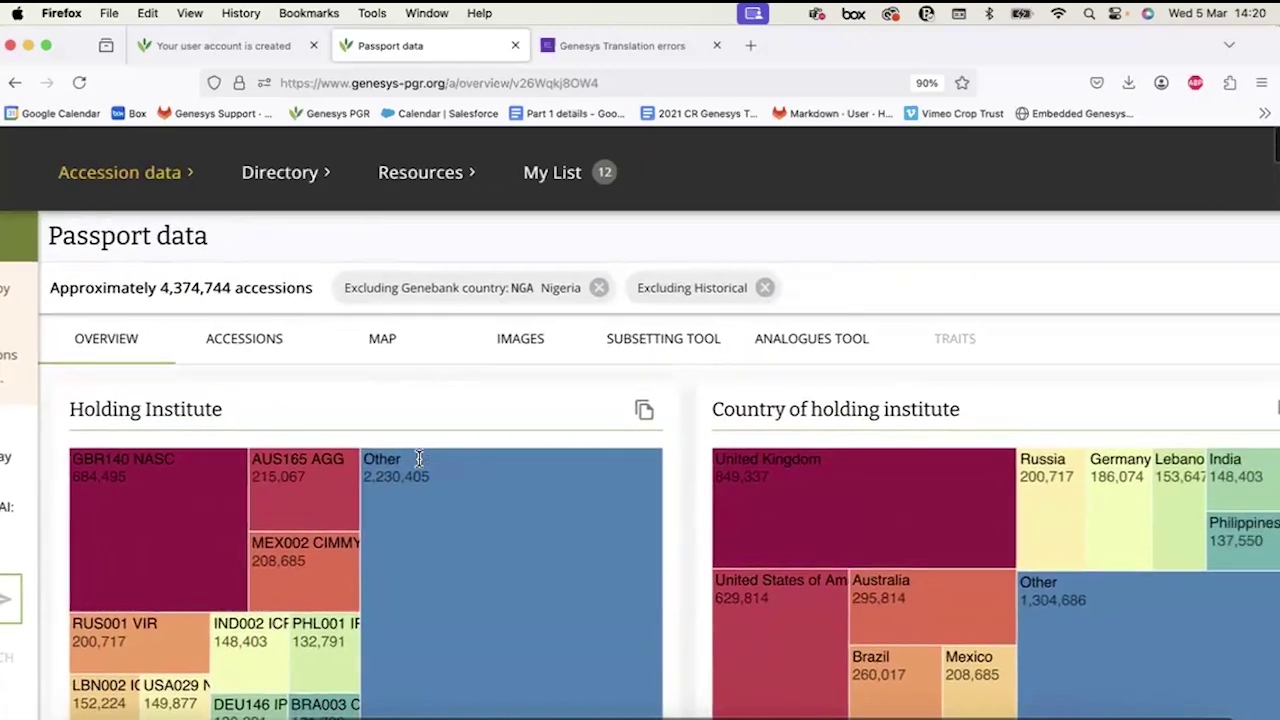
pyautogui.scroll(-3, 418, 457)
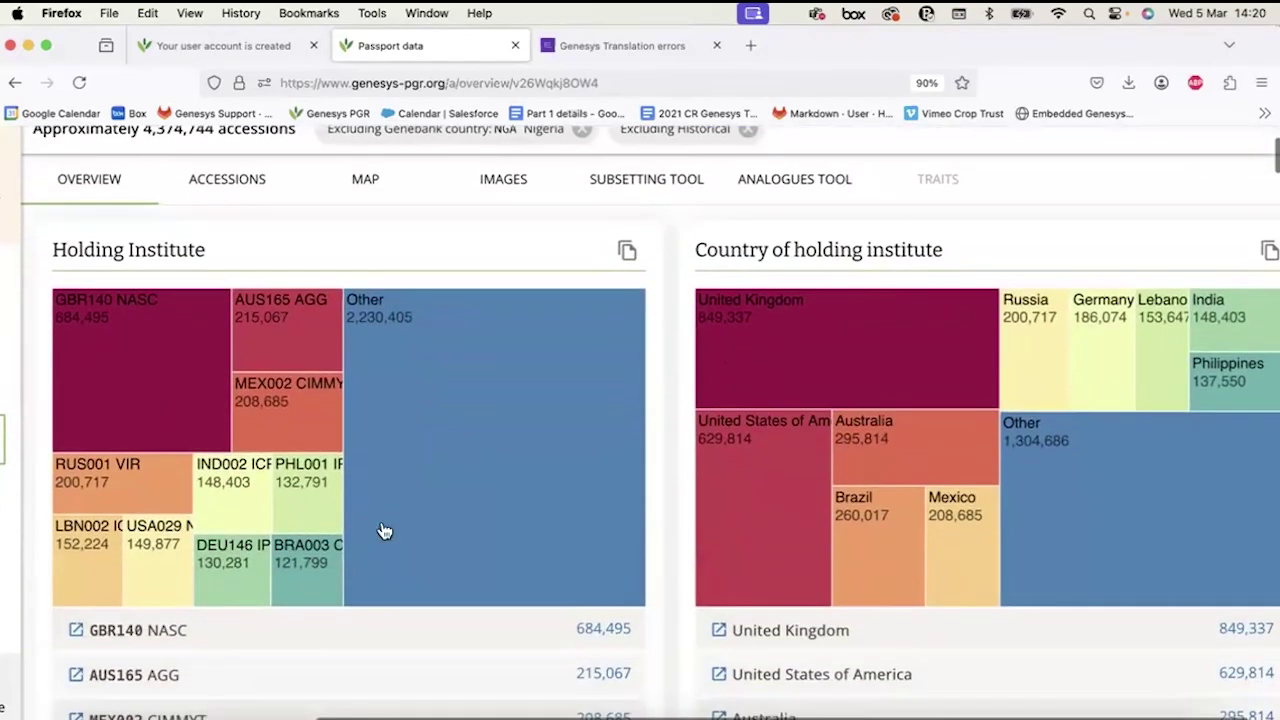
pyautogui.scroll(-2, 383, 530)
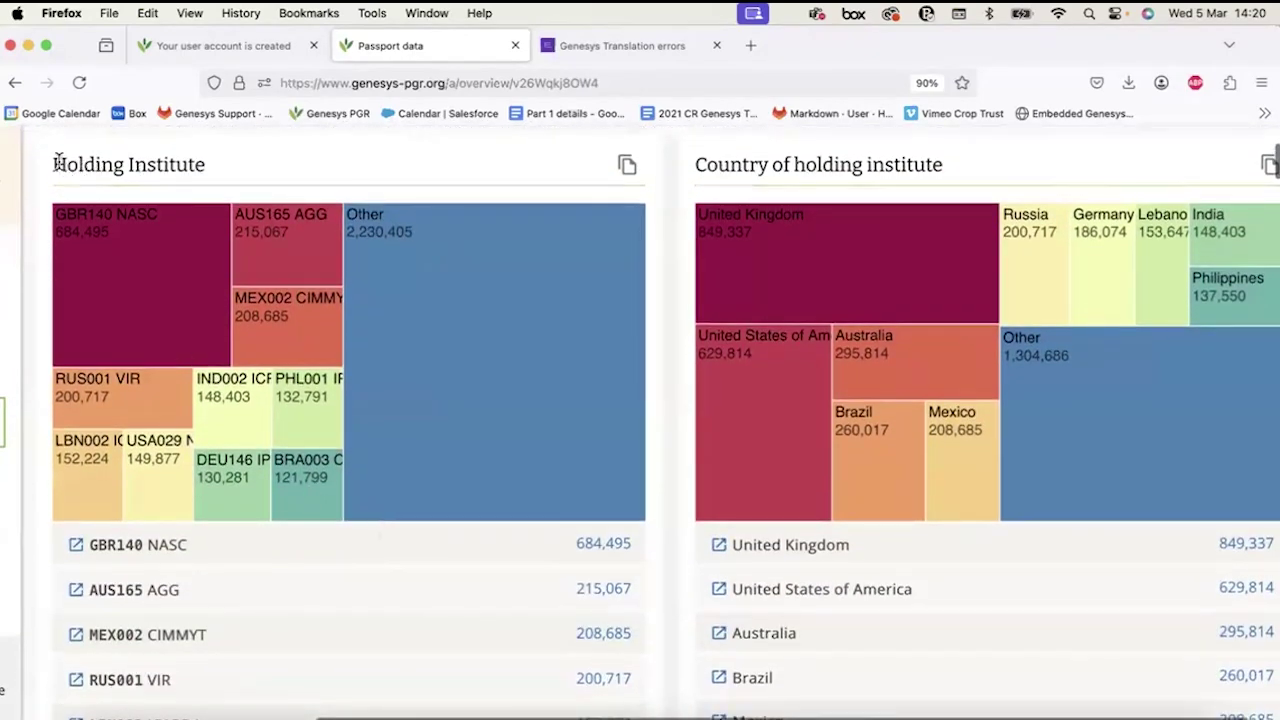
pyautogui.moveTo(56, 163); pyautogui.dragTo(223, 171)
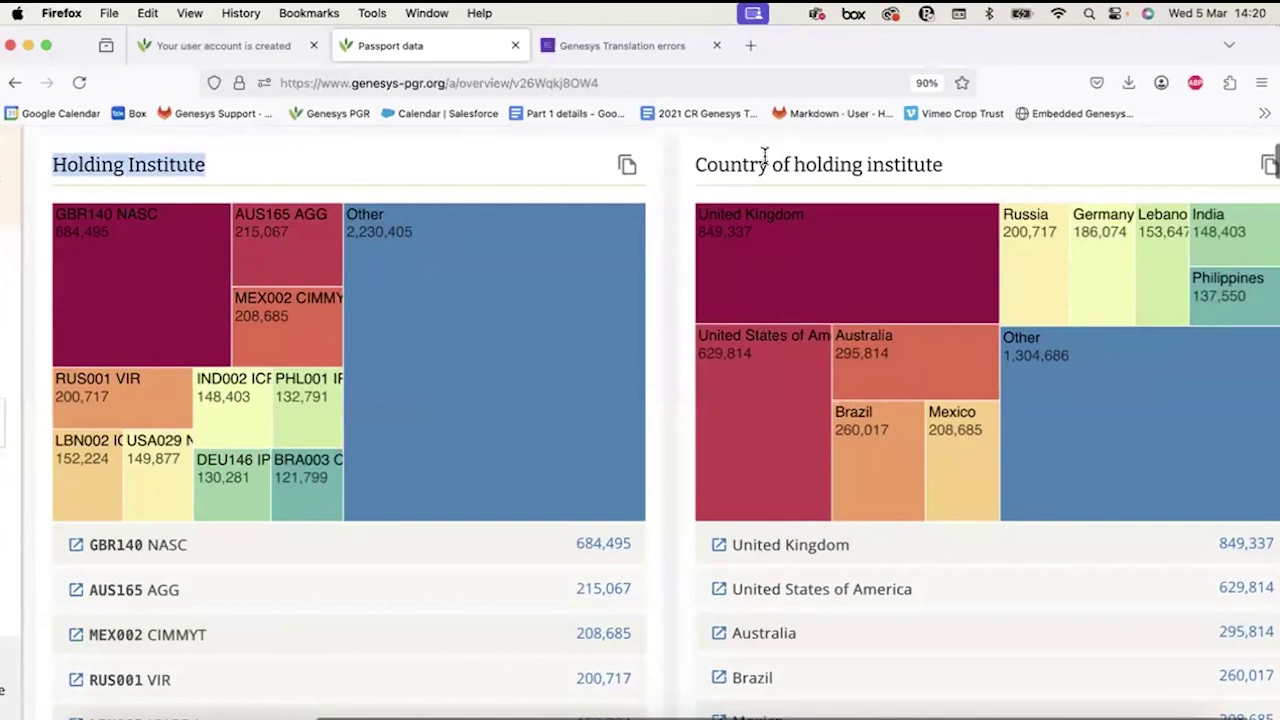
pyautogui.hscroll(-5, 296, 251)
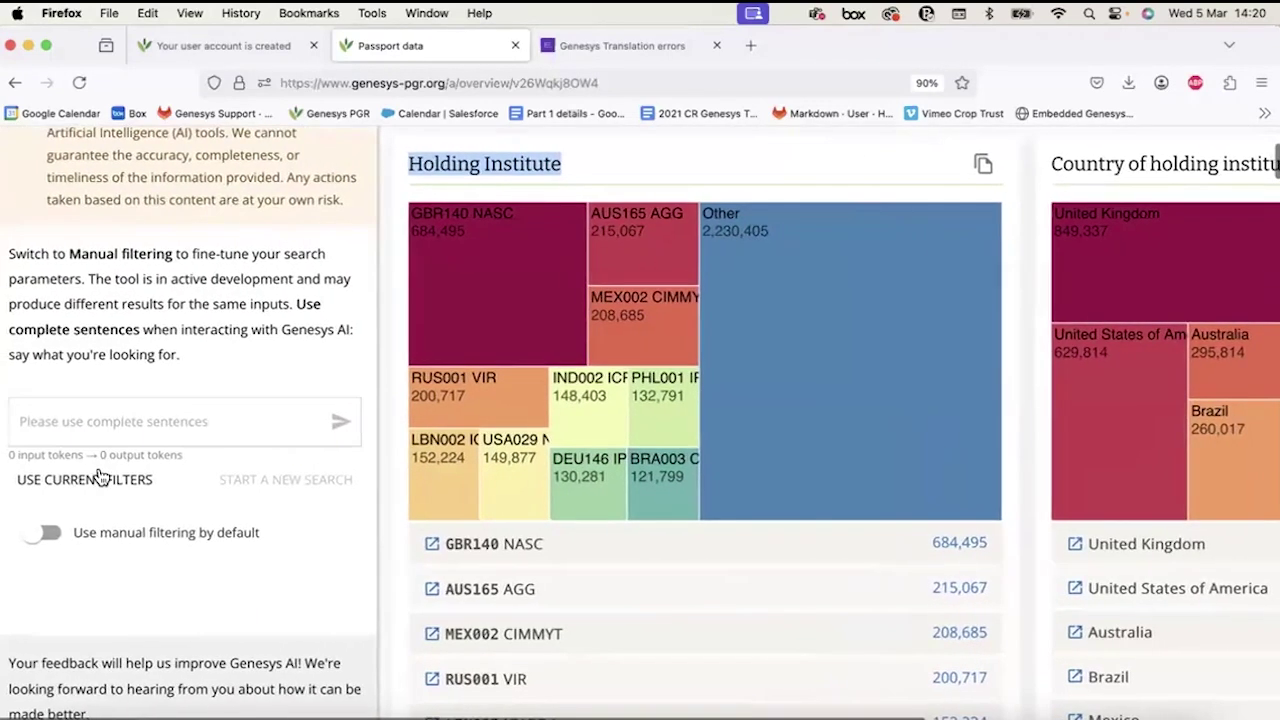
pyautogui.scroll(1, 98, 466)
pyautogui.click(140, 320)
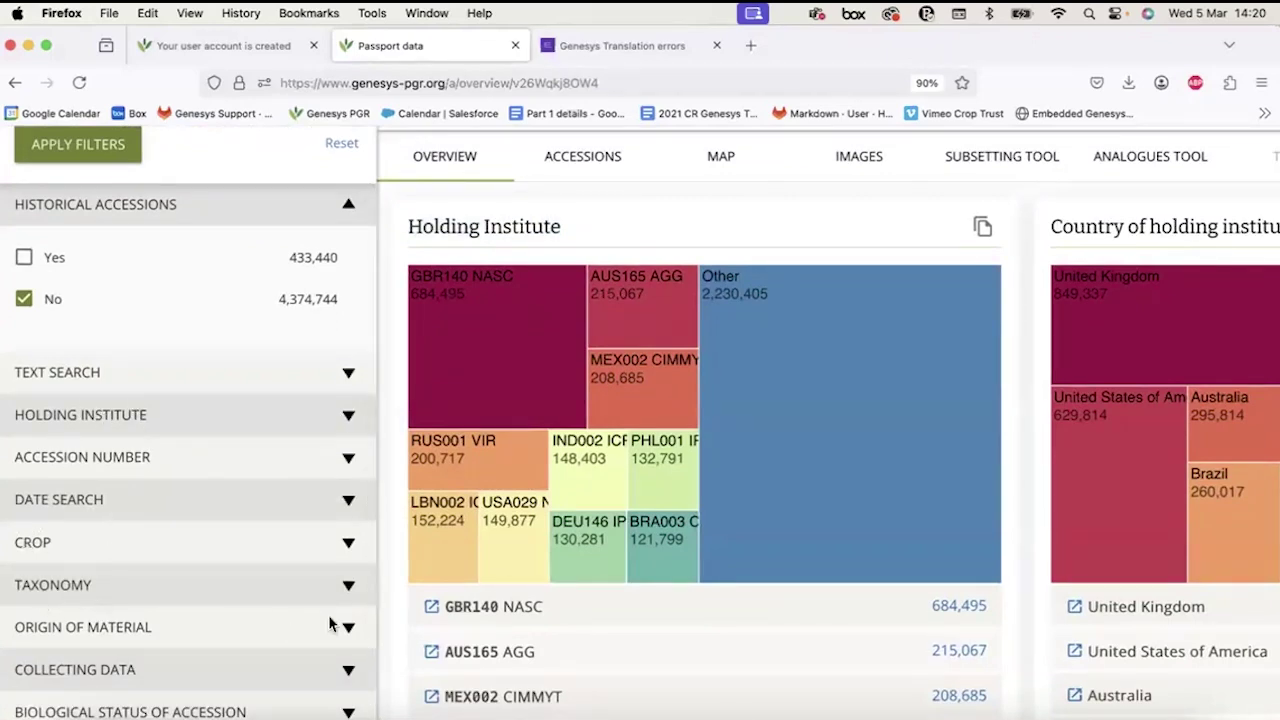
# Scroll down to the Crop and Crop name treemaps, led by wheat and thale cress.
pyautogui.hscroll(5, 634, 500)
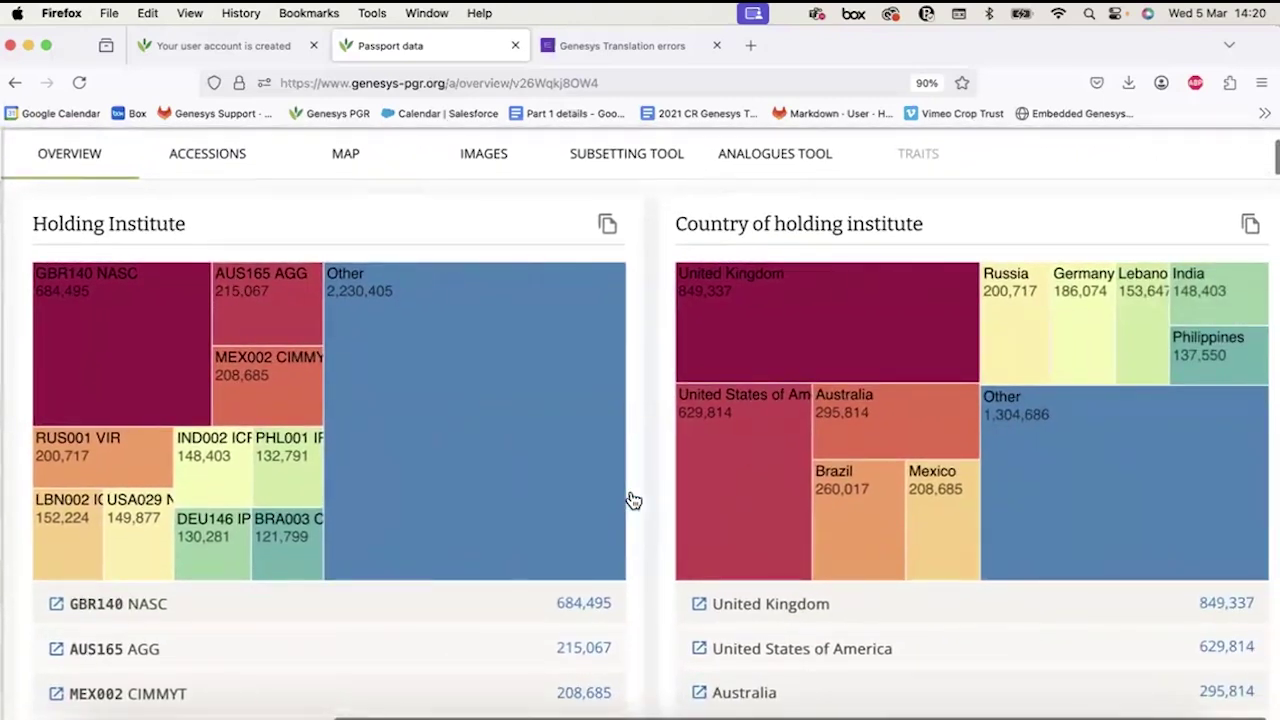
pyautogui.scroll(-2, 631, 499)
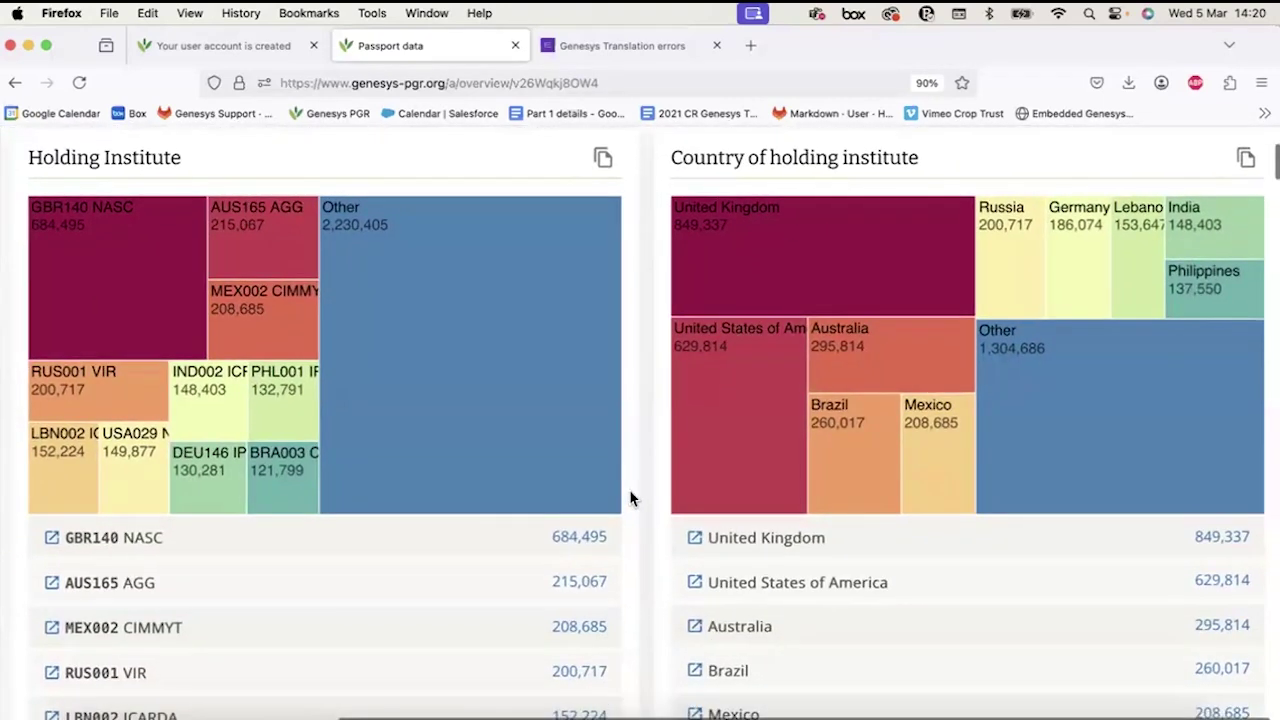
pyautogui.hscroll(1, 630, 497)
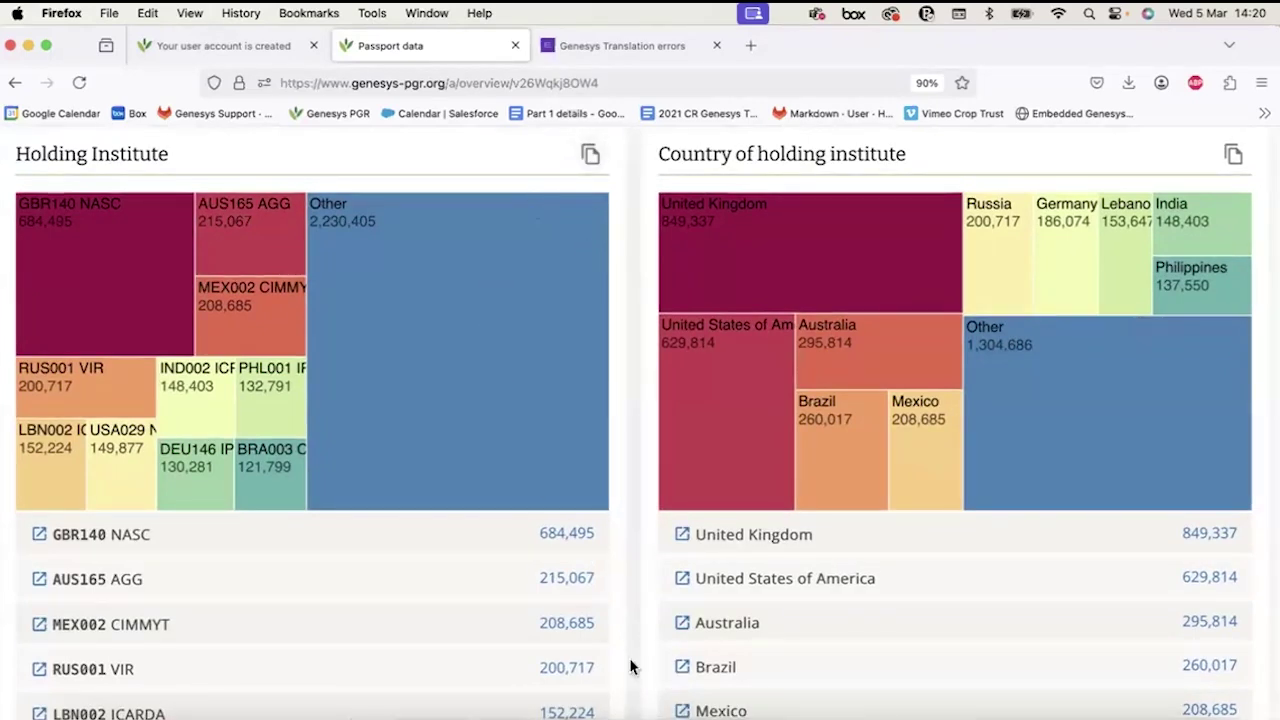
pyautogui.scroll(-2, 195, 475)
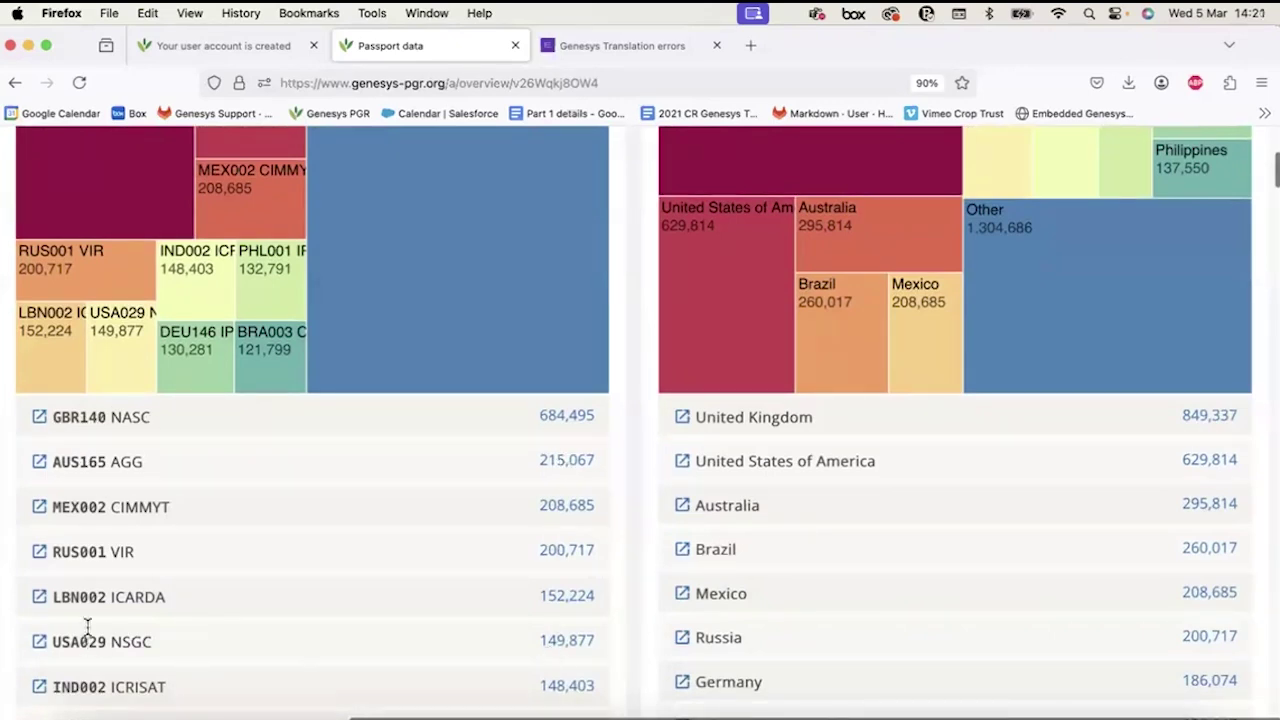
pyautogui.scroll(3, 462, 437)
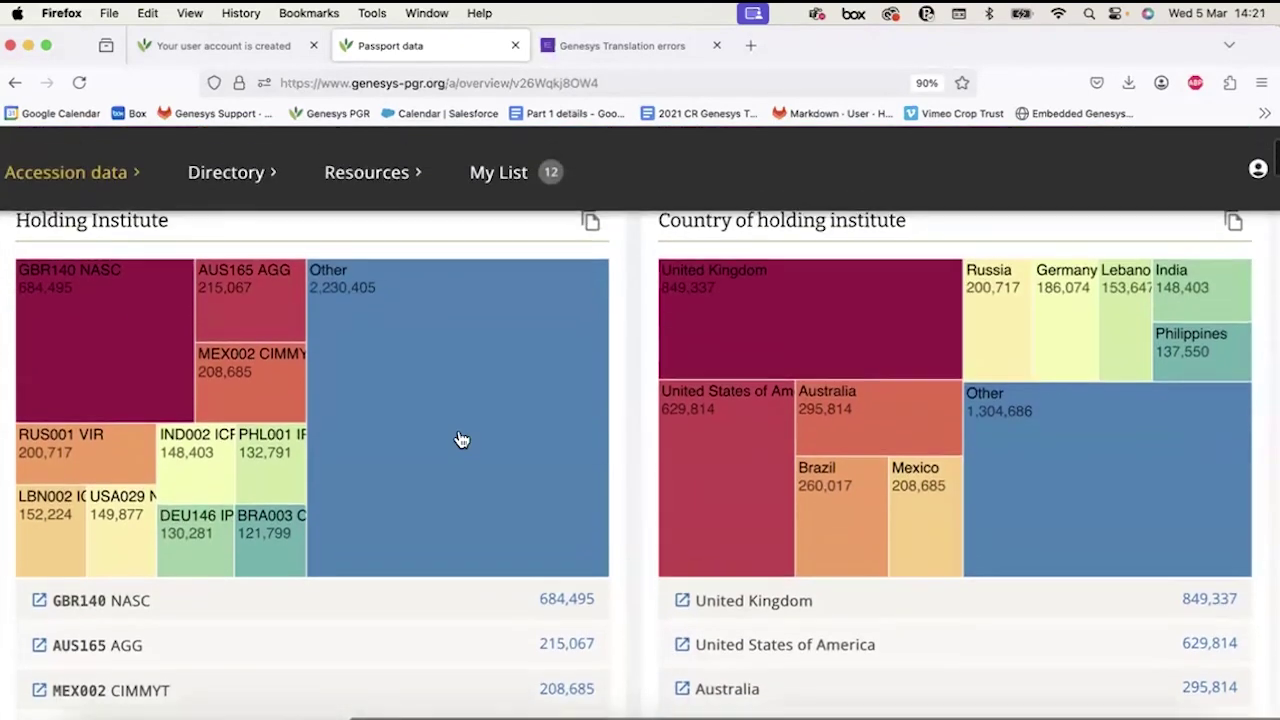
pyautogui.scroll(-1, 462, 437)
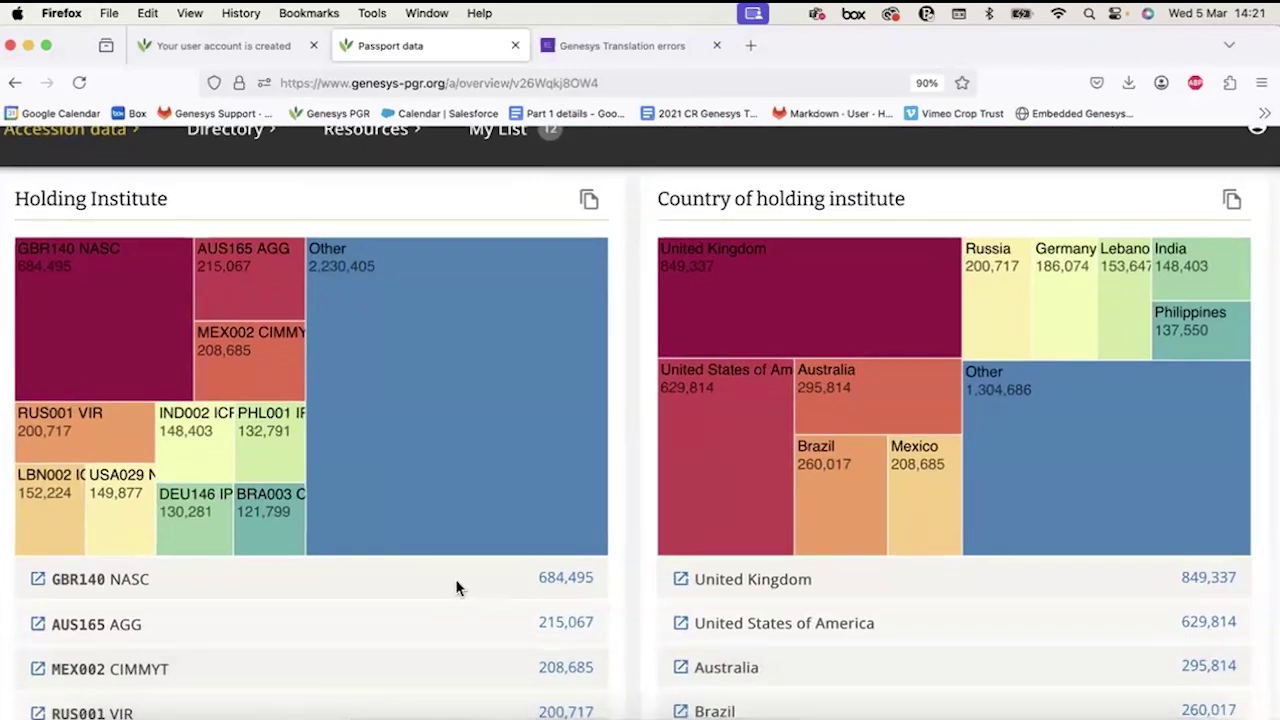
pyautogui.scroll(-2, 456, 588)
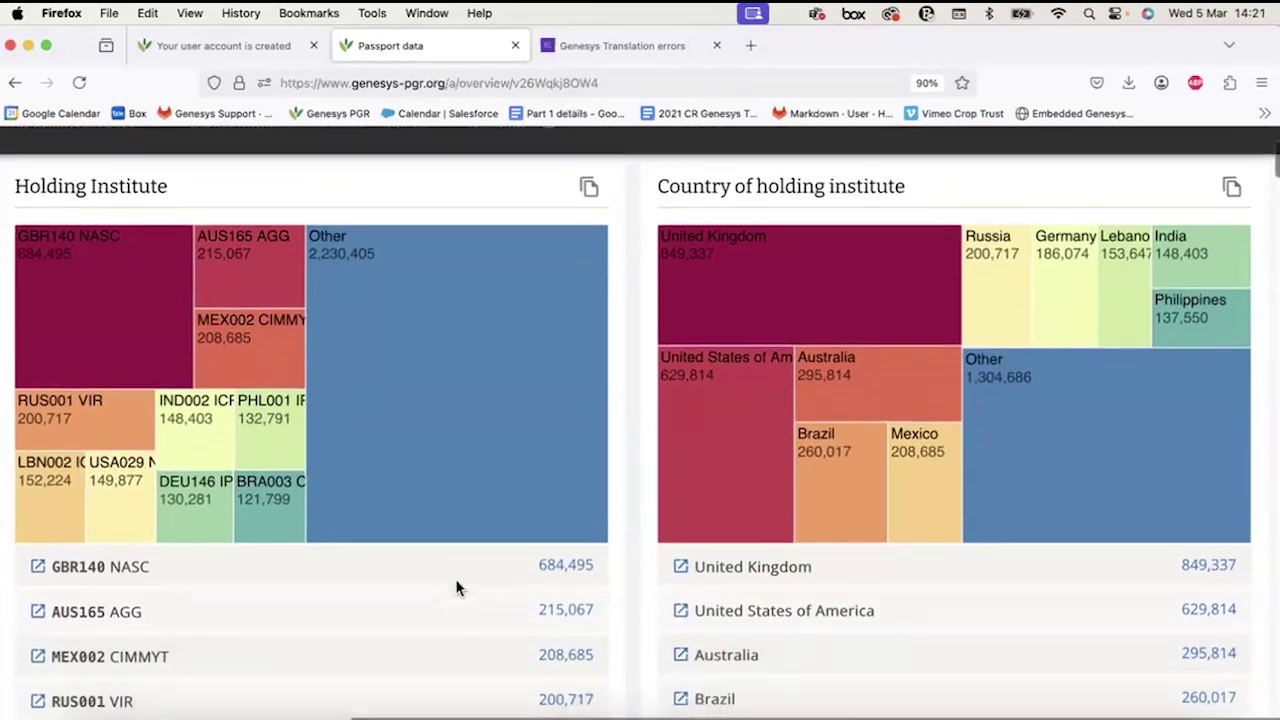
pyautogui.scroll(1, 395, 469)
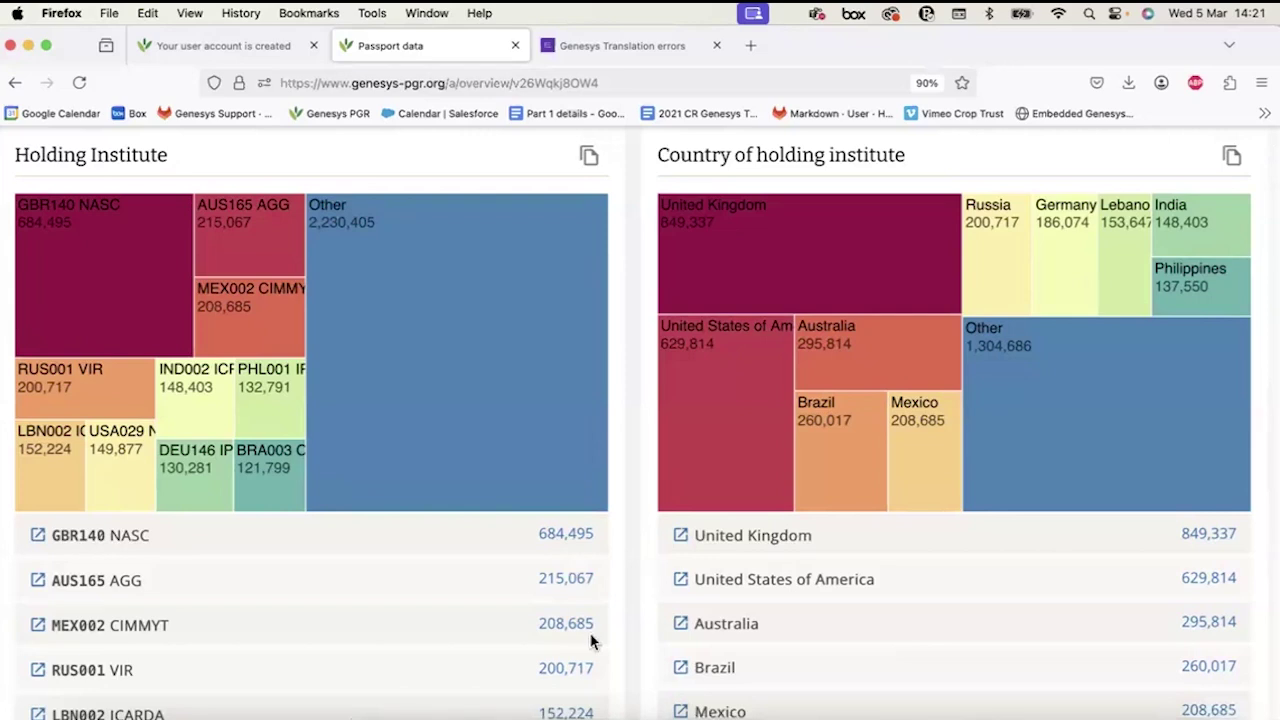
pyautogui.scroll(1, 590, 640)
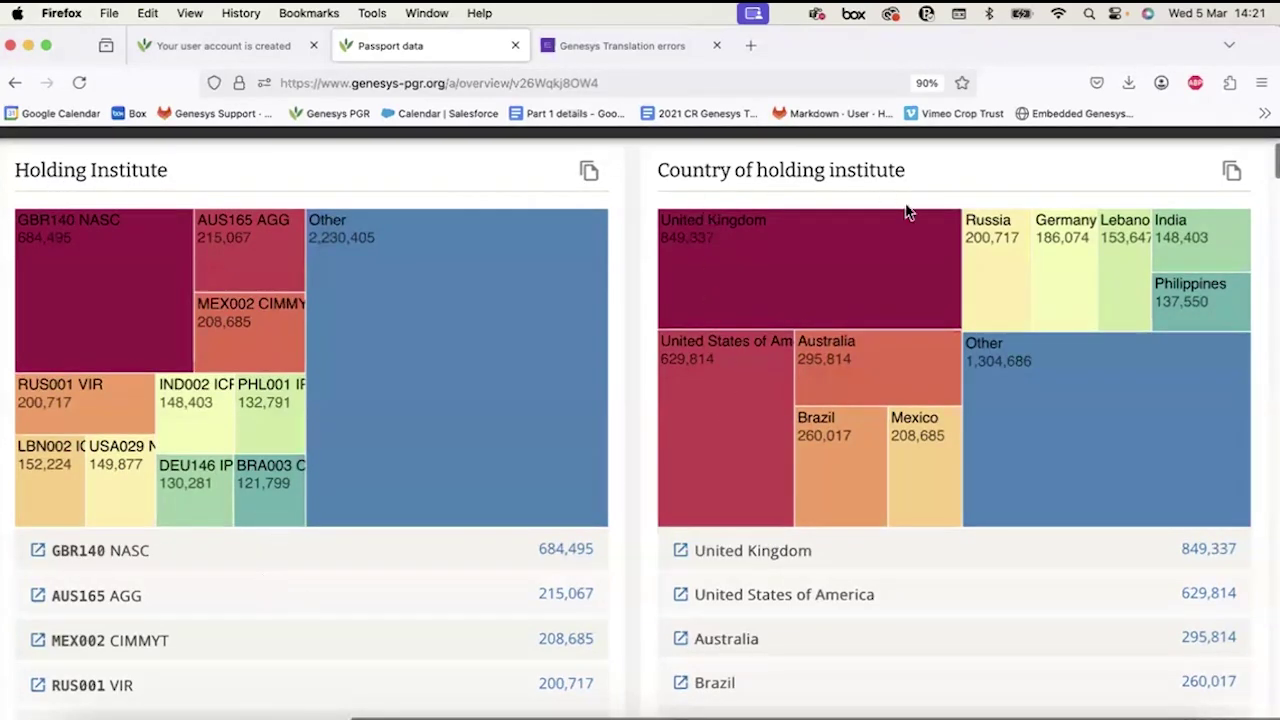
pyautogui.scroll(-10, 810, 373)
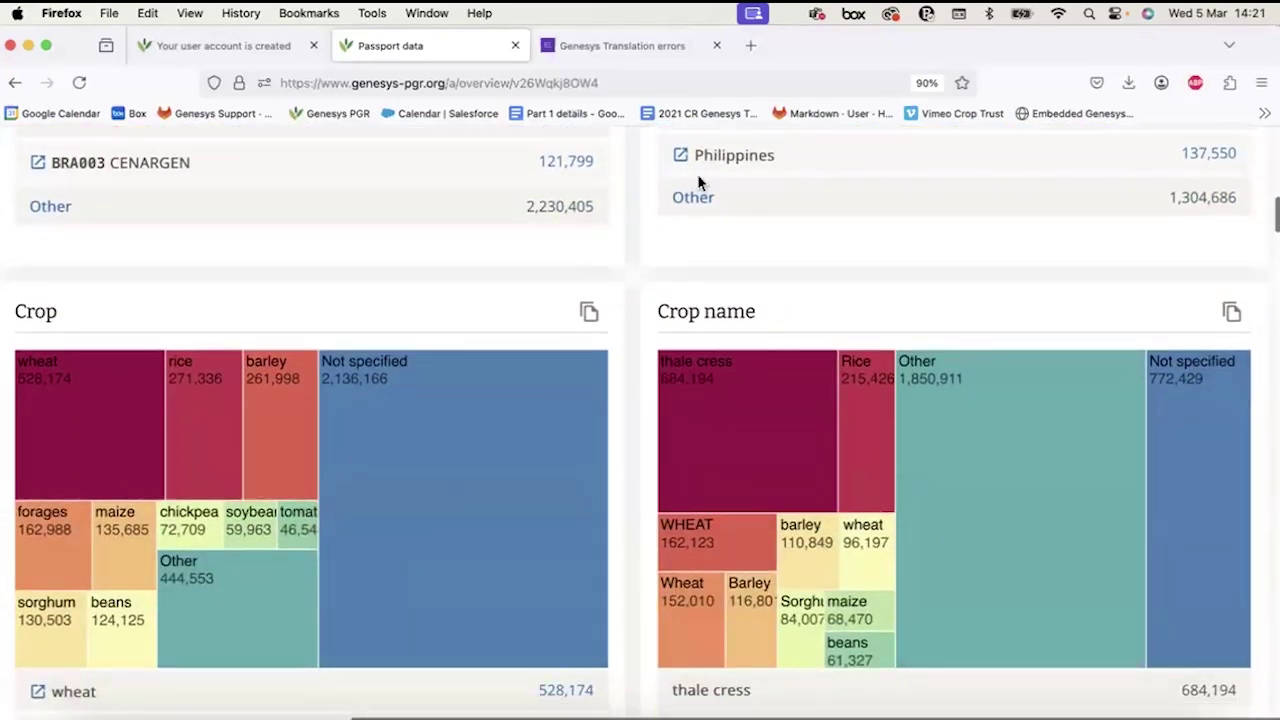
# Scroll past the genus, species and GRIN taxon charts to the Biological status and storage treemaps.
pyautogui.scroll(-15, 546, 549)
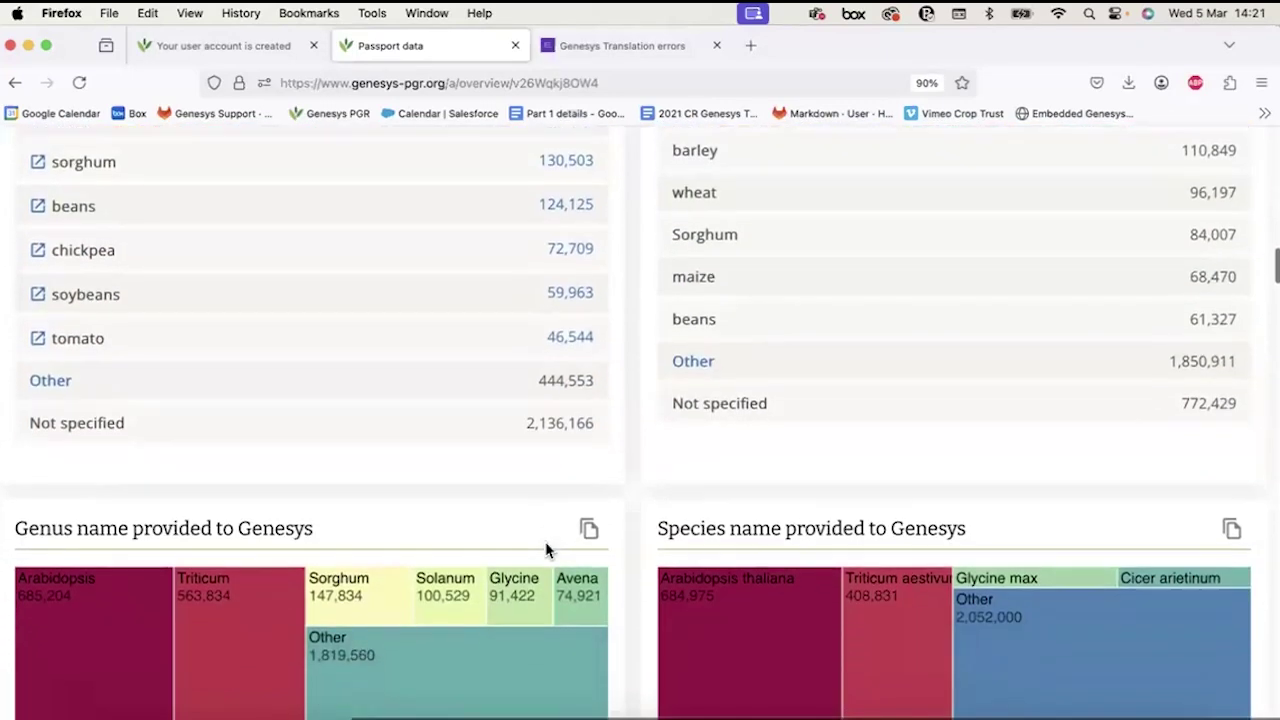
pyautogui.scroll(-10, 348, 548)
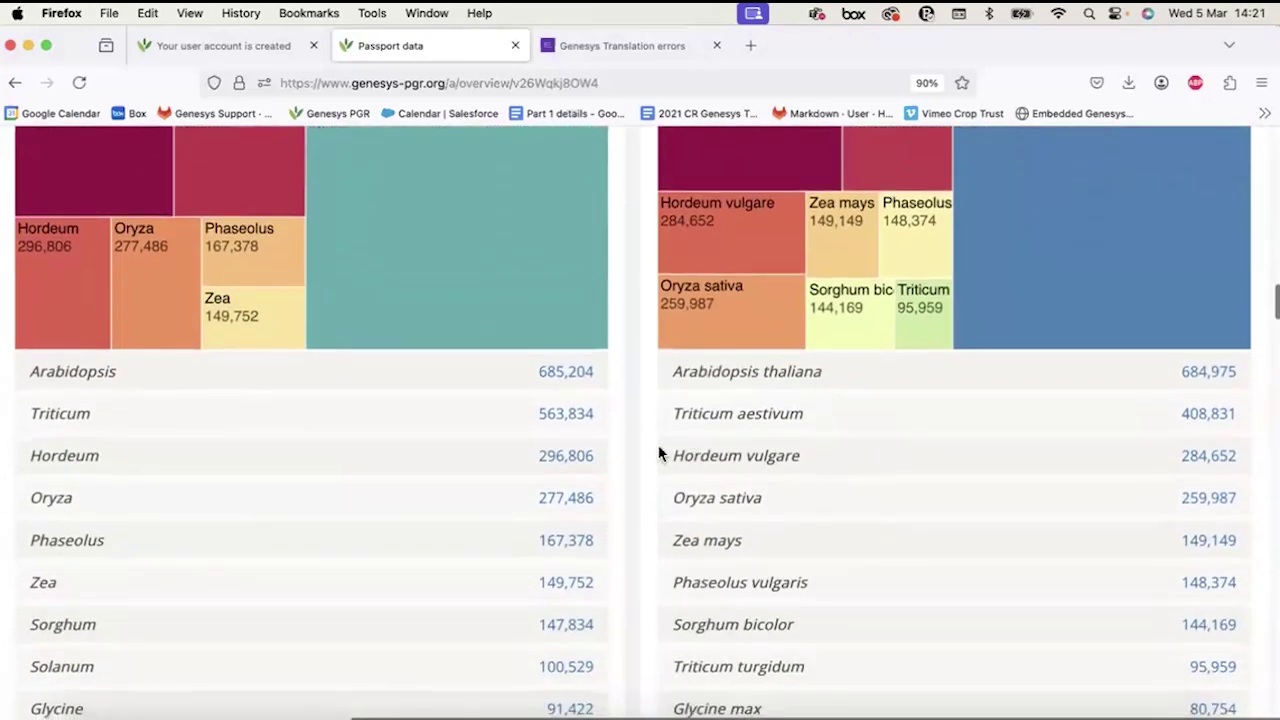
pyautogui.scroll(-10, 660, 453)
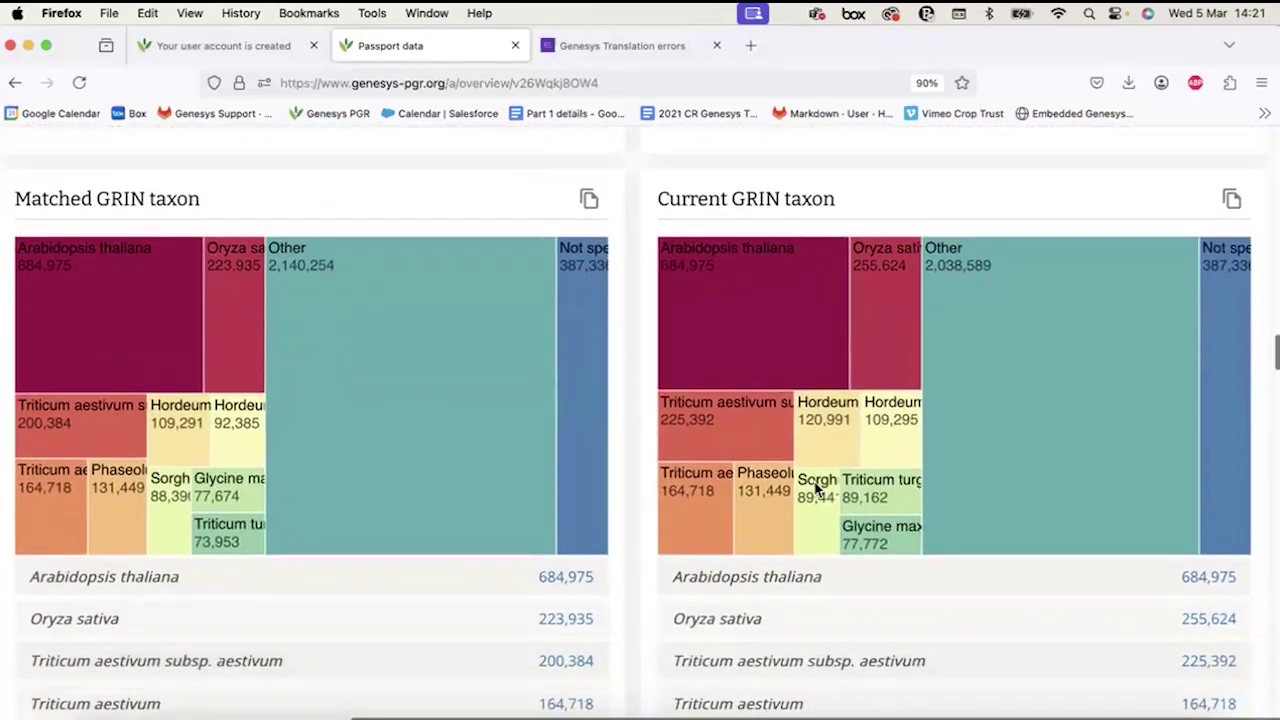
pyautogui.scroll(-10, 818, 488)
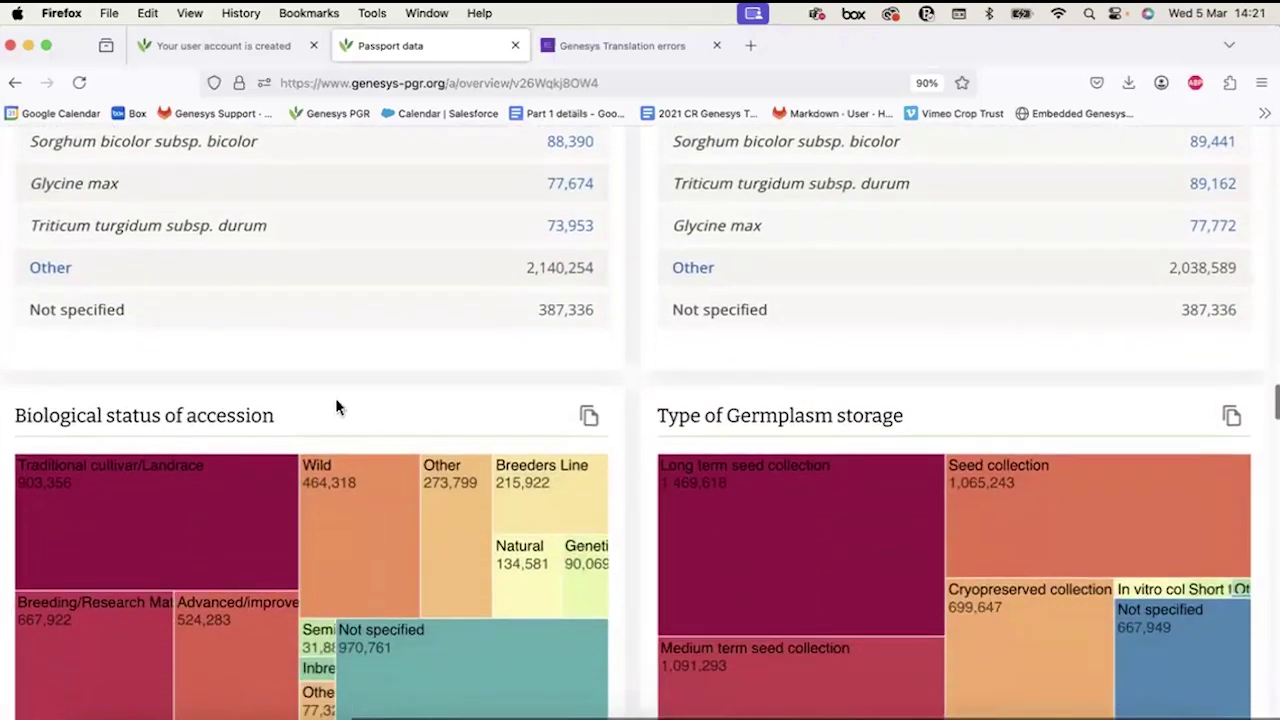
pyautogui.scroll(-5, 738, 420)
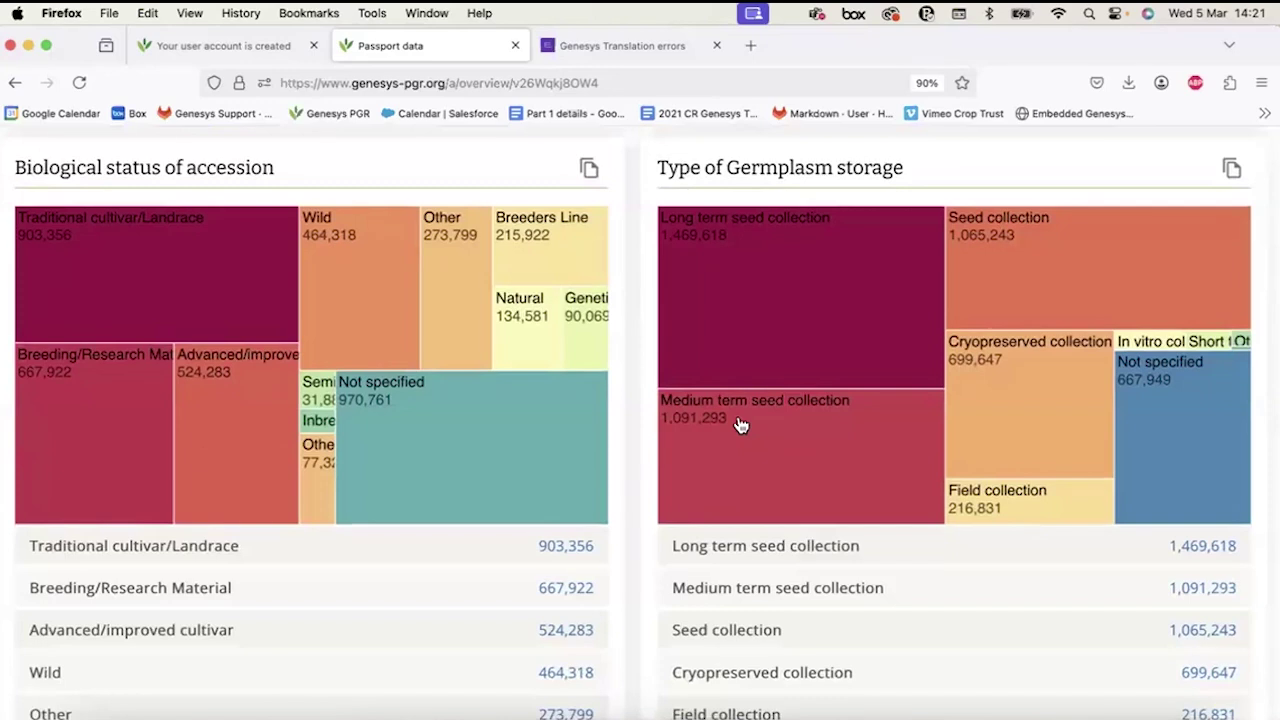
pyautogui.scroll(-3, 740, 425)
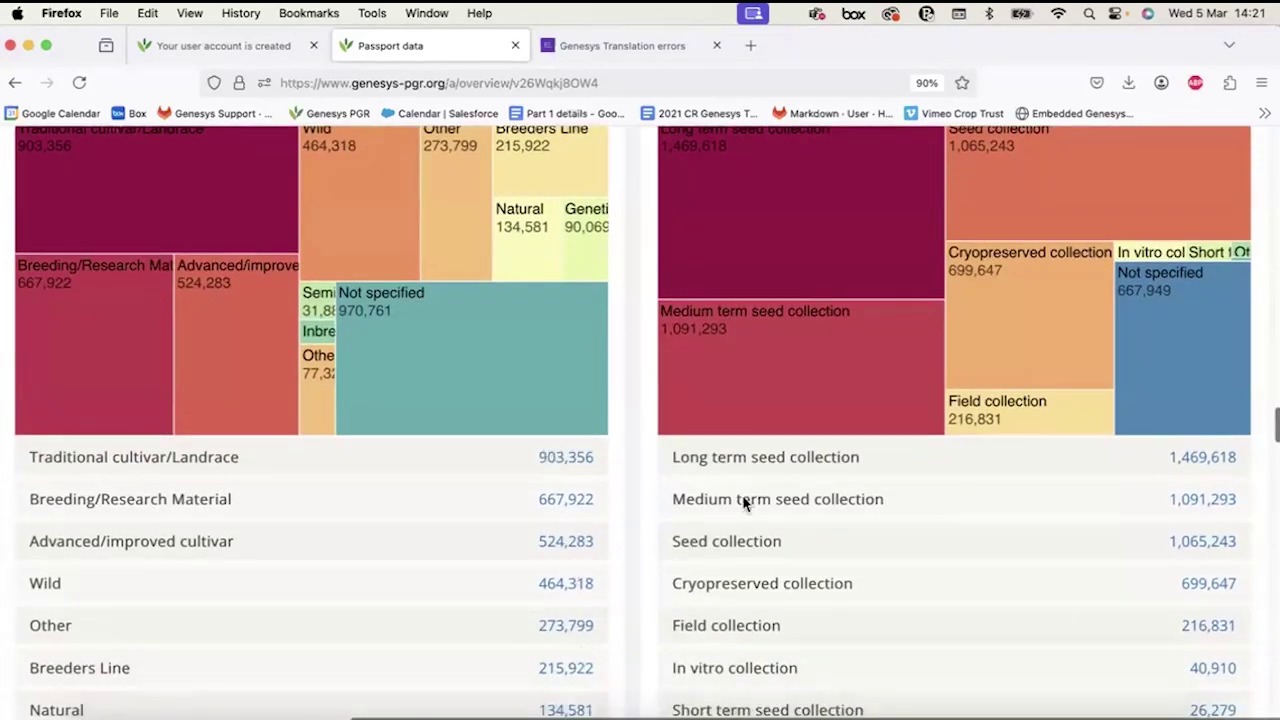
pyautogui.scroll(3, 1108, 443)
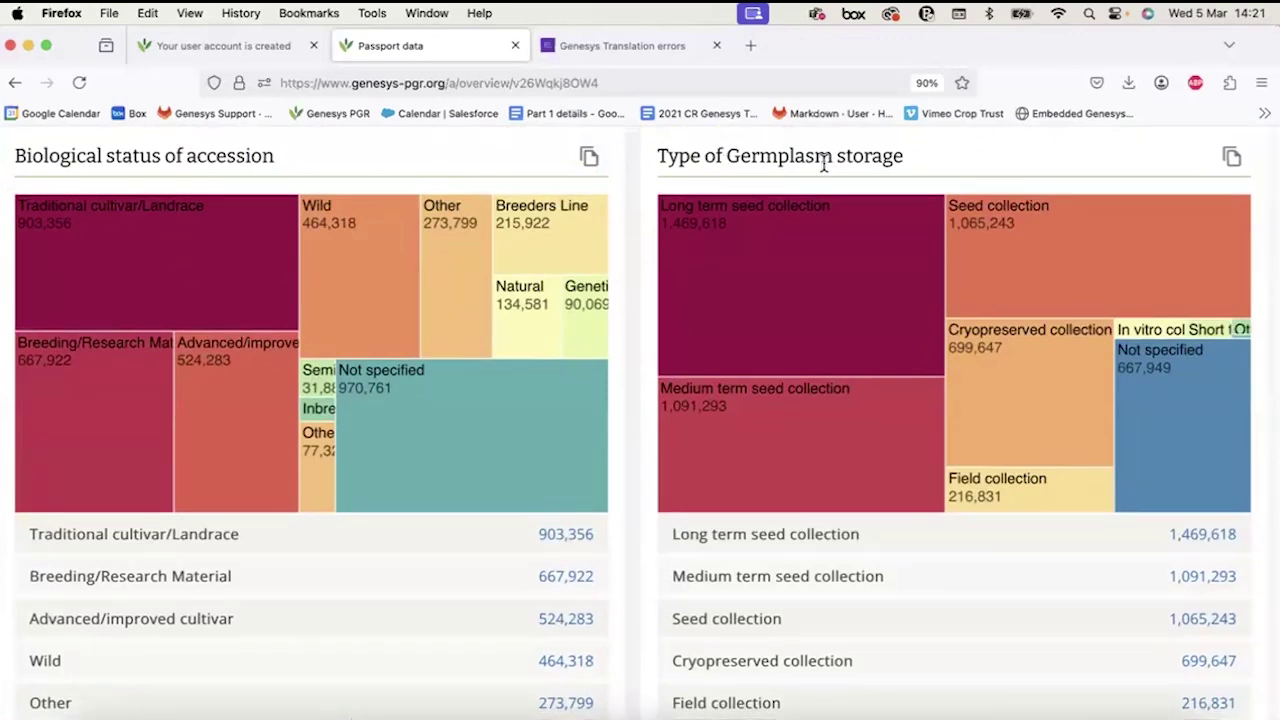
pyautogui.scroll(-5, 963, 566)
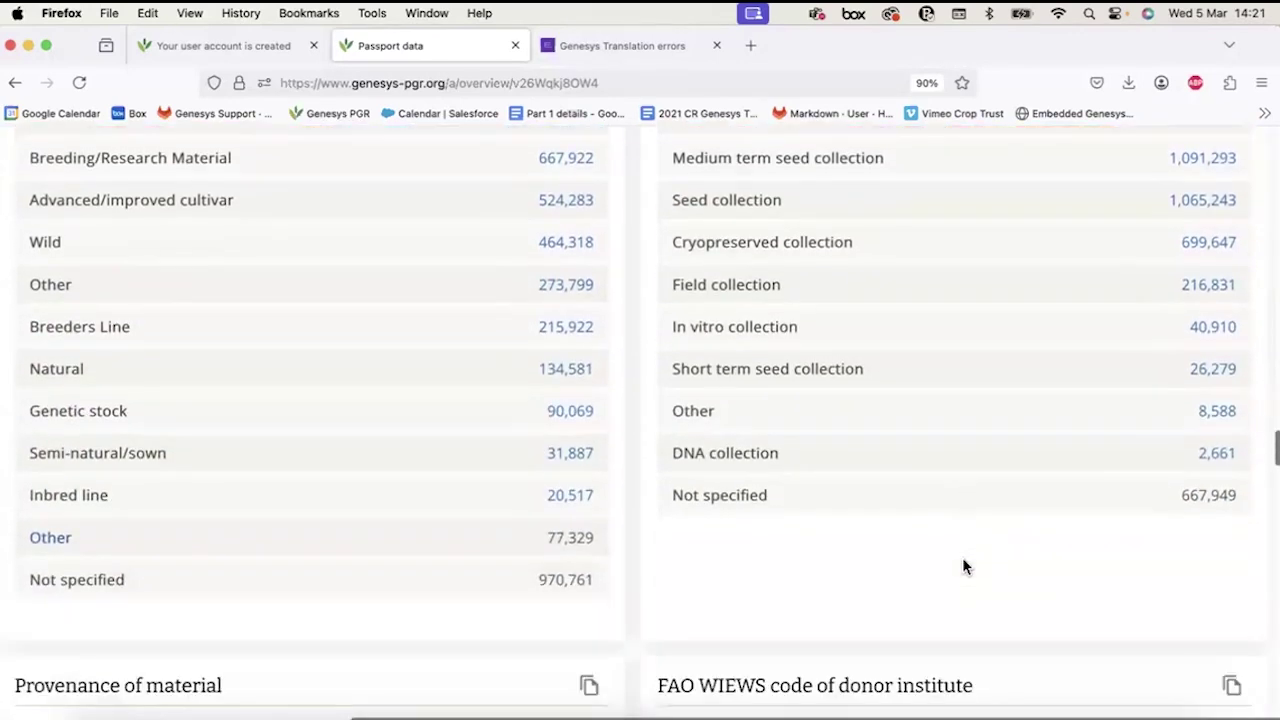
pyautogui.scroll(7, 963, 566)
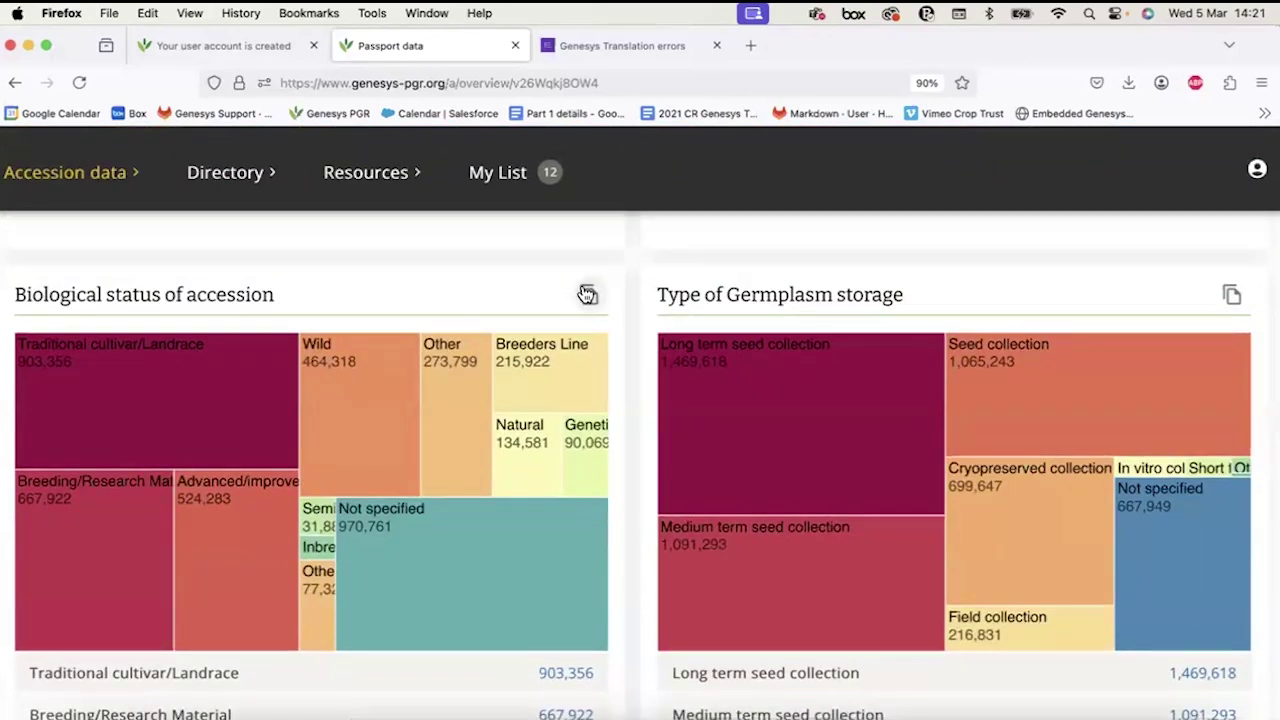
pyautogui.scroll(-1, 651, 266)
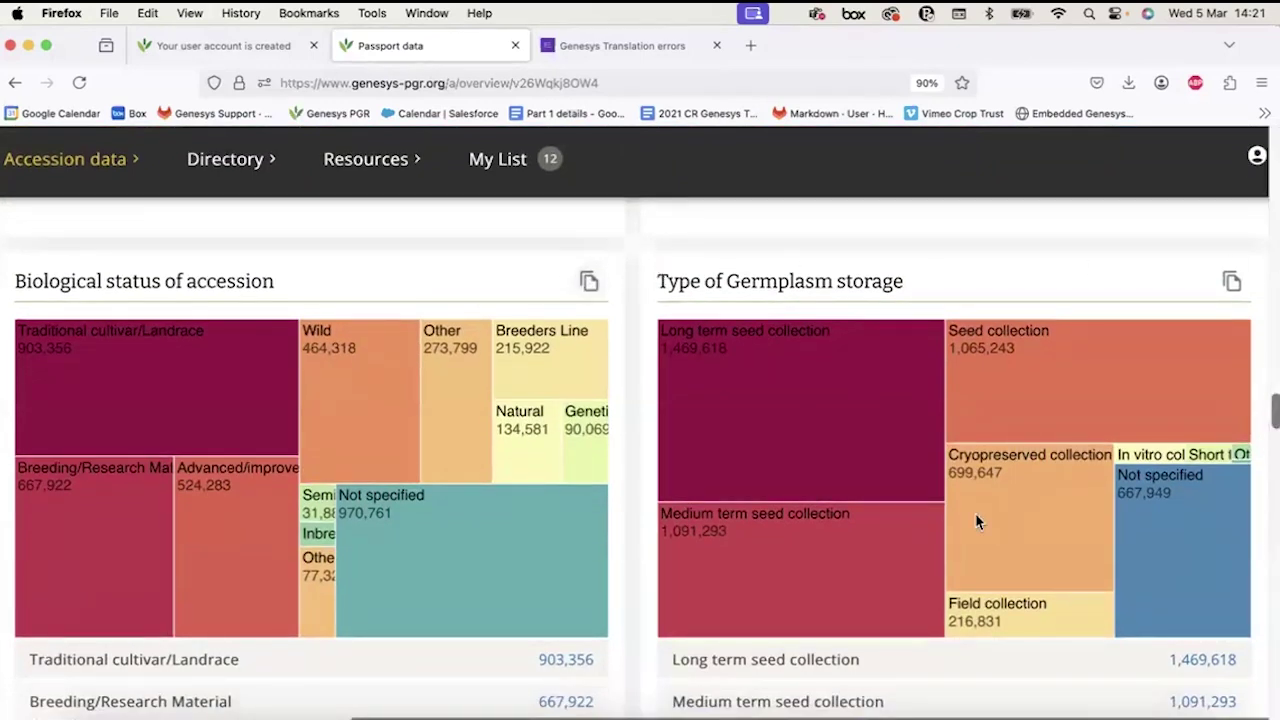
pyautogui.scroll(-5, 493, 410)
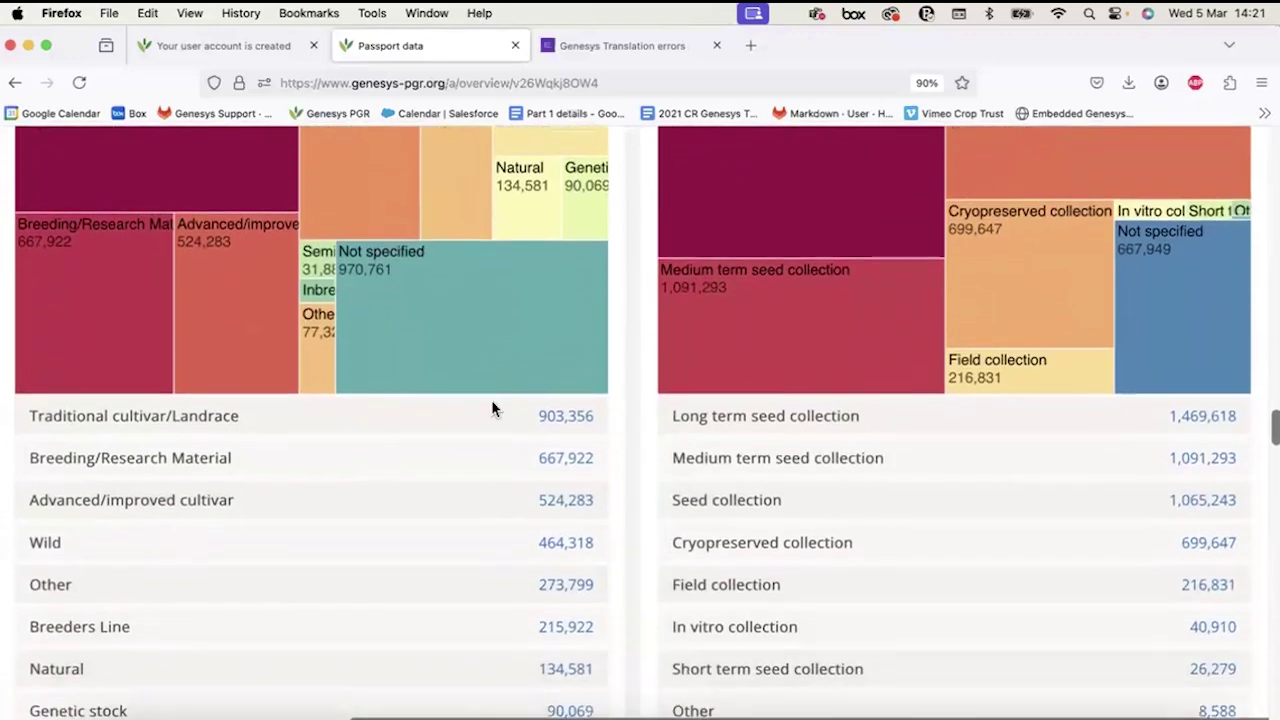
pyautogui.scroll(-1, 336, 433)
pyautogui.scroll(2, 336, 433)
pyautogui.scroll(-2, 336, 433)
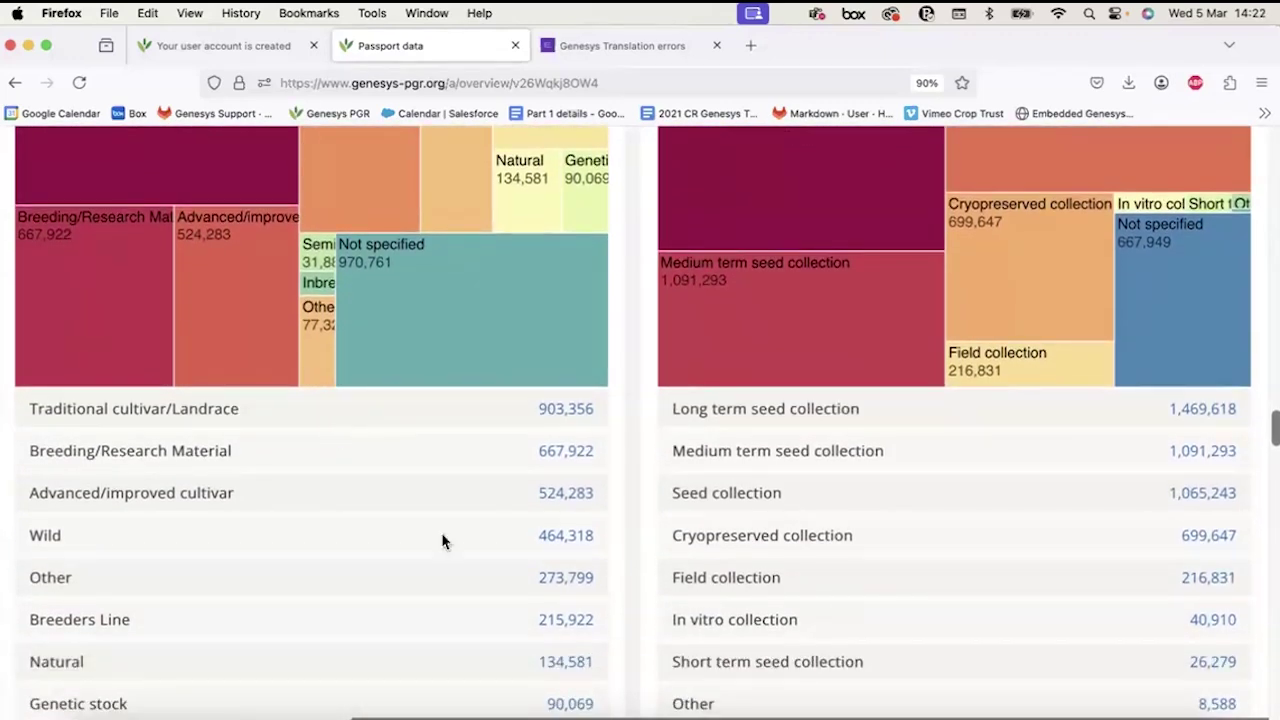
# Paste the biological status counts into a new blank Excel workbook and widen column A.
pyautogui.click(537, 708)
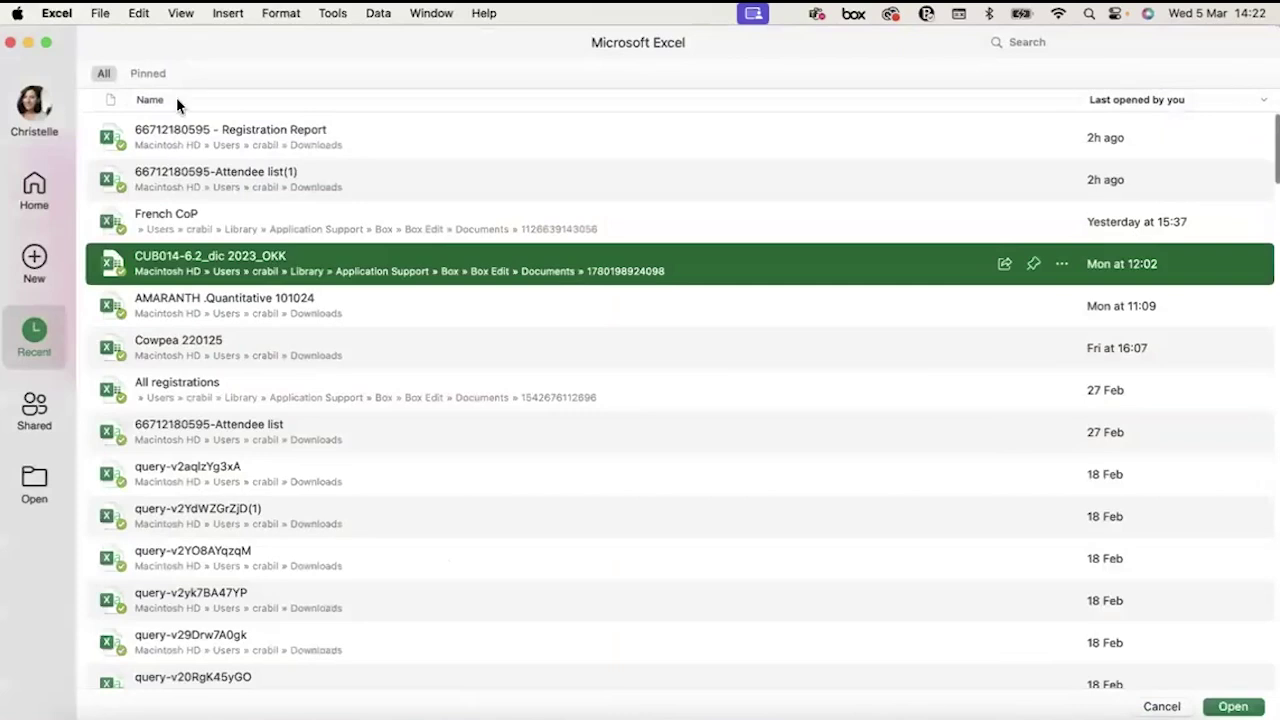
pyautogui.click(30, 195)
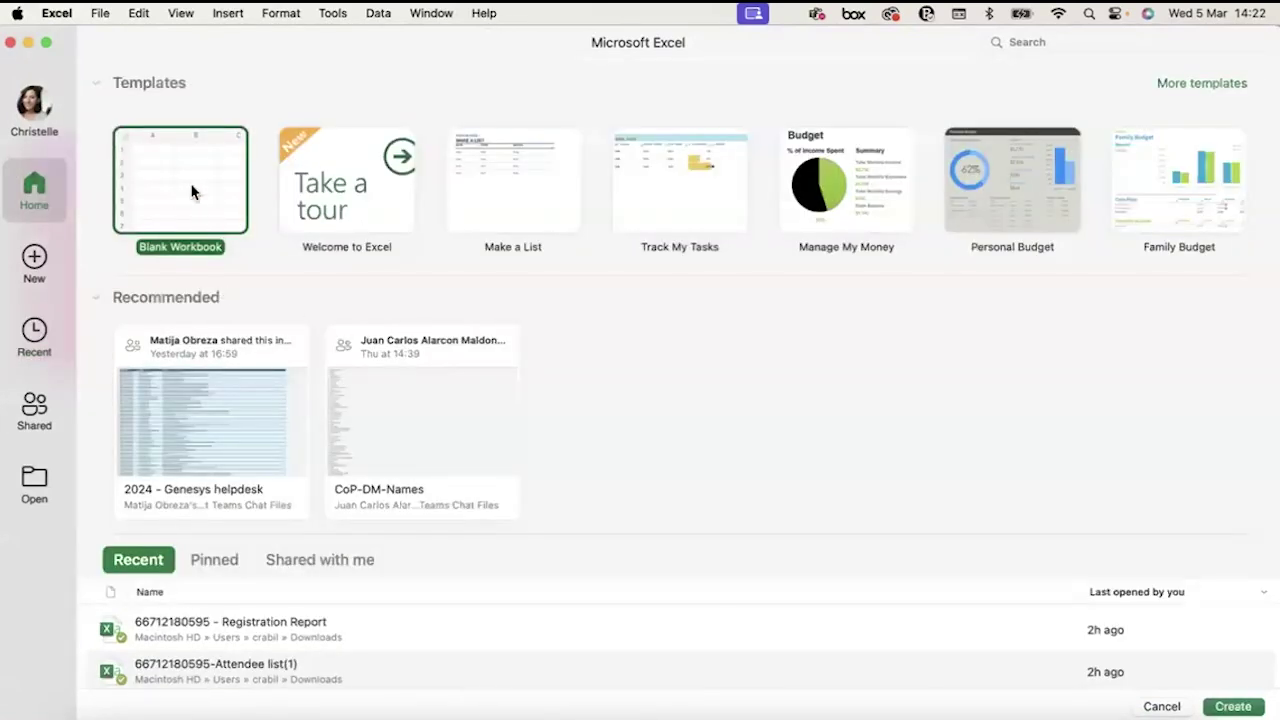
pyautogui.doubleClick(193, 192)
pyautogui.press('super+v')
pyautogui.click(129, 247)
pyautogui.moveTo(89, 183); pyautogui.dragTo(277, 177)
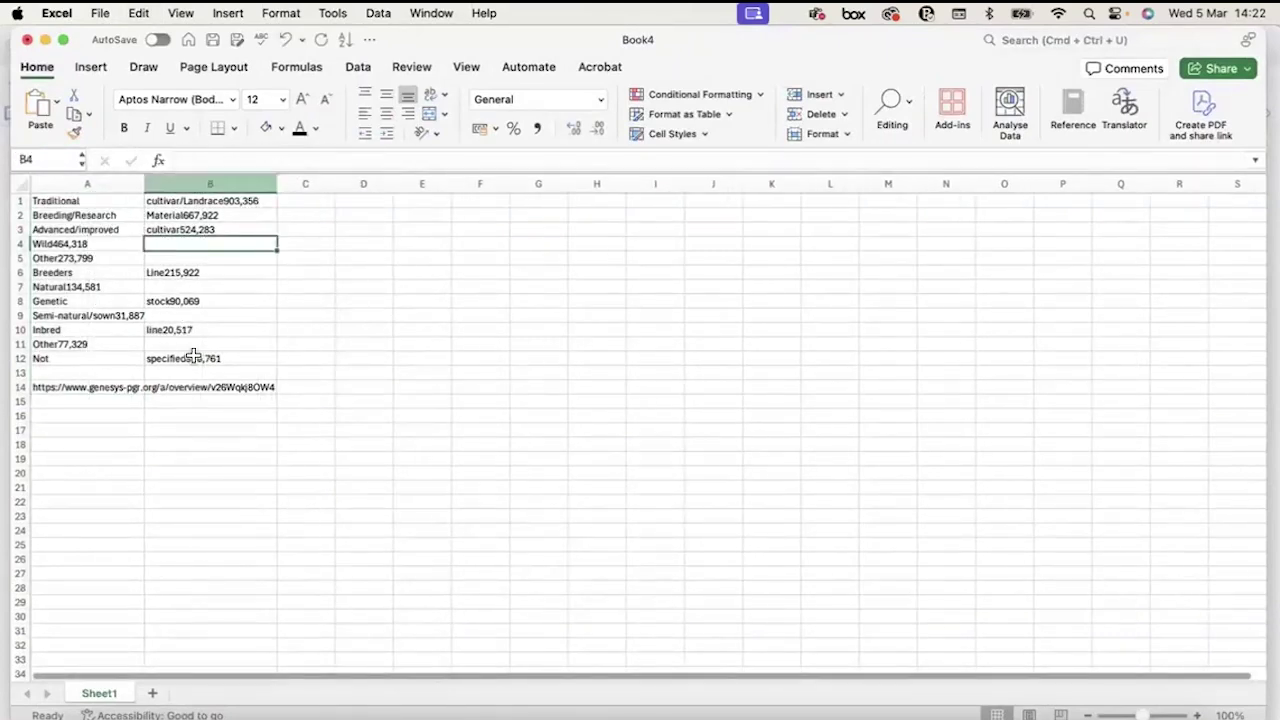
pyautogui.click(100, 386)
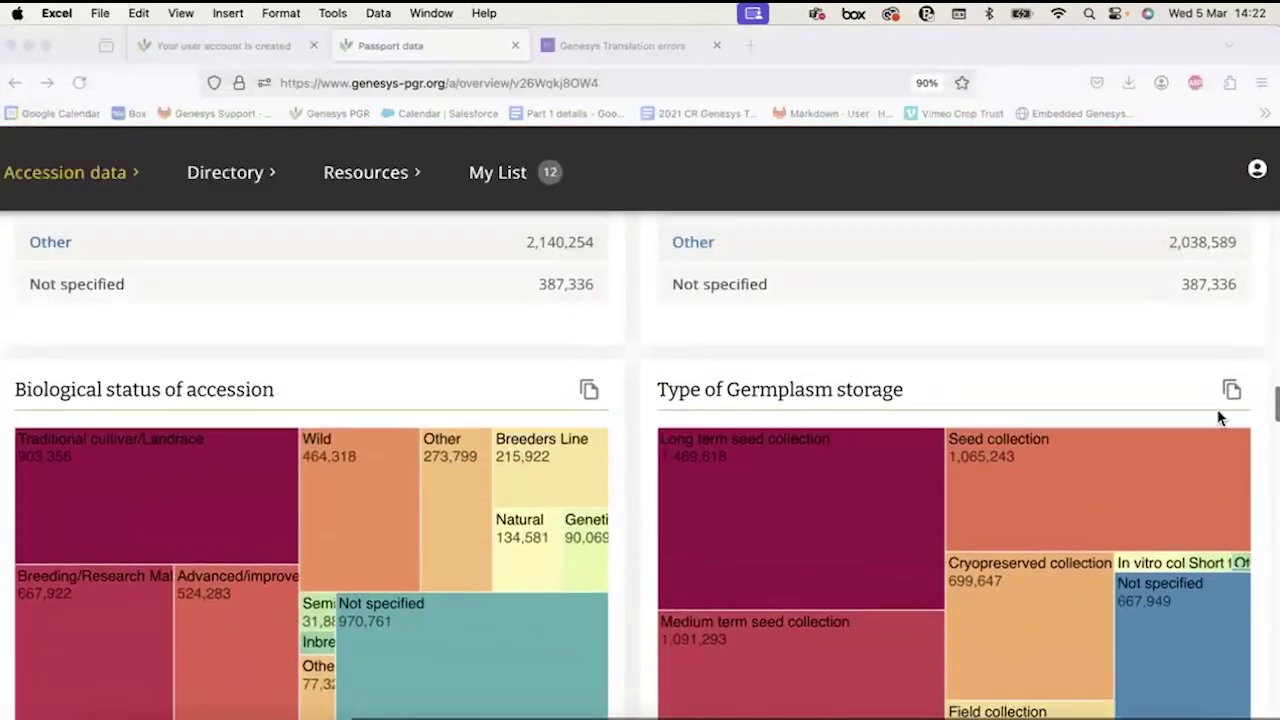
pyautogui.scroll(15, 1222, 390)
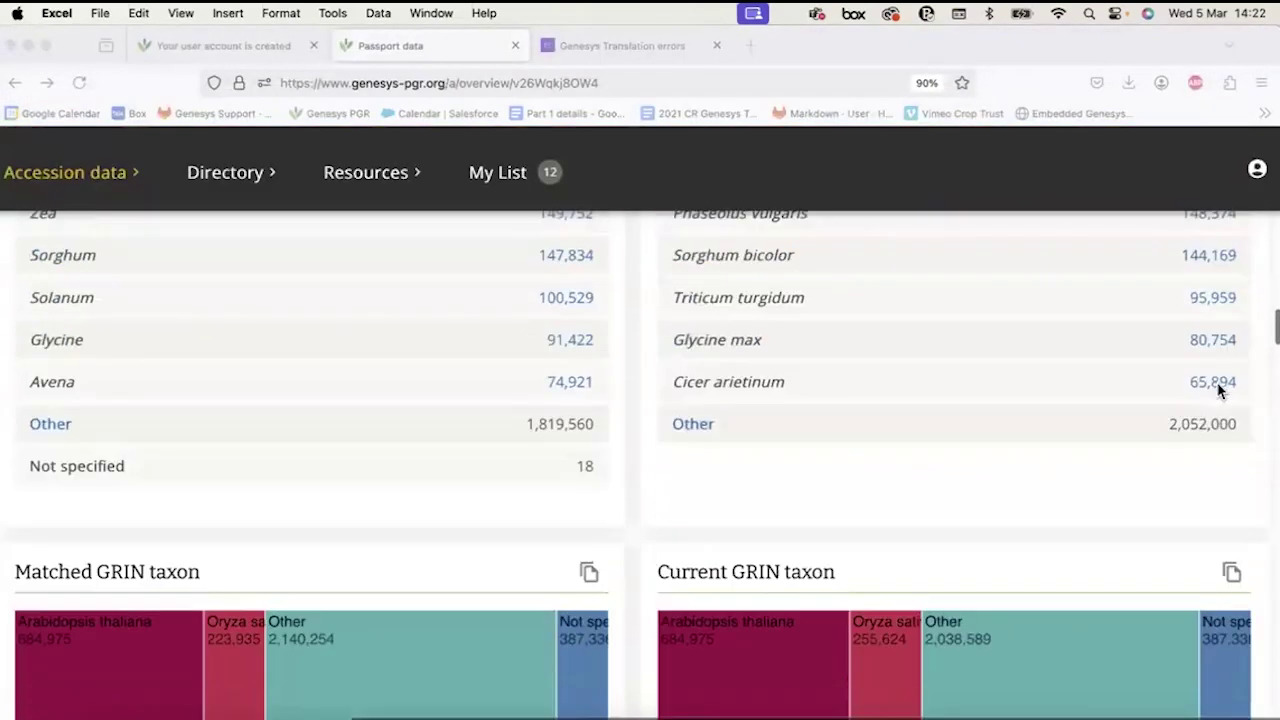
pyautogui.scroll(5, 586, 323)
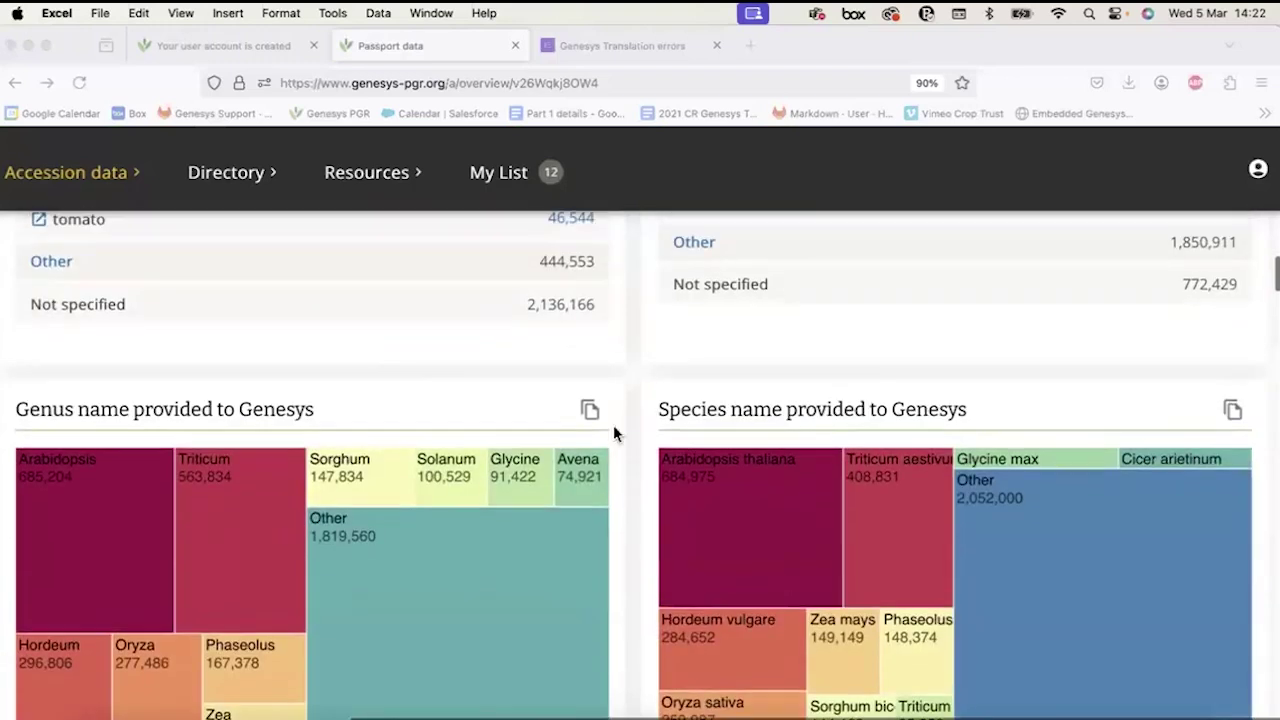
# Paste the genus counts into a new Sheet2, autofit column A, and minimize Excel.
pyautogui.click(588, 410)
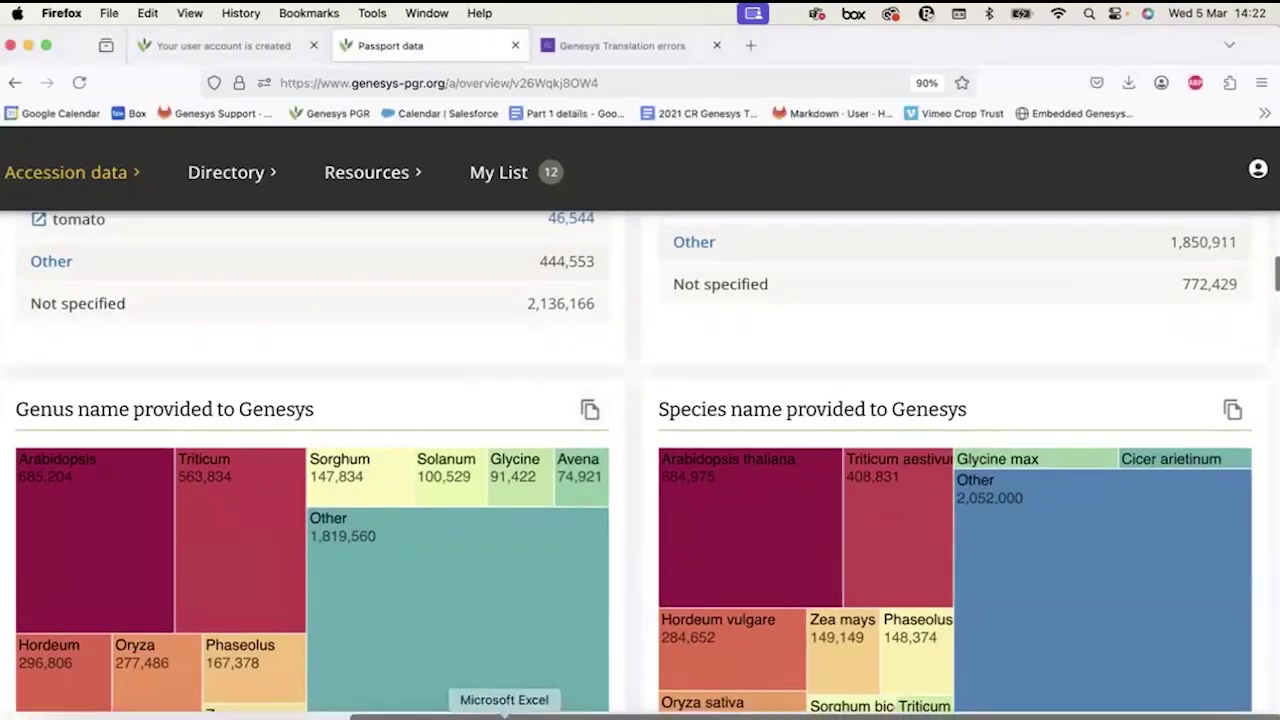
pyautogui.click(503, 708)
pyautogui.click(152, 694)
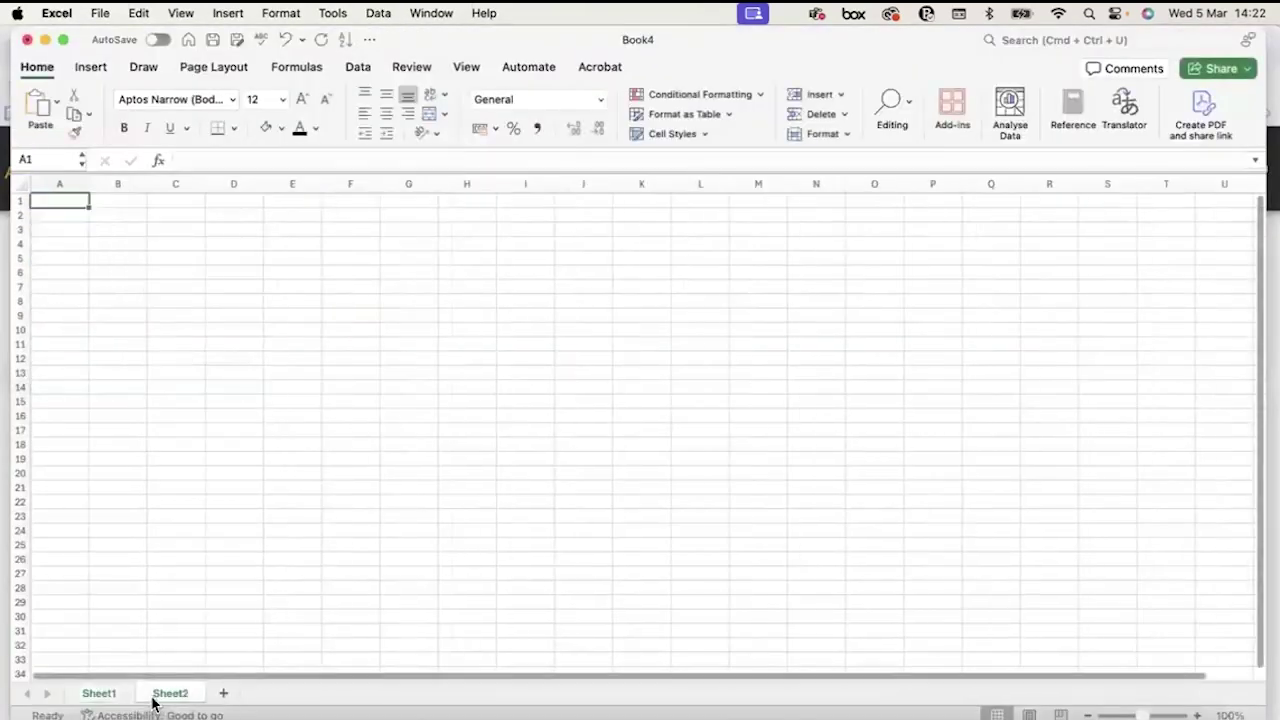
pyautogui.write('Arabidopsis685,204 Triticum563,834 Hordeum296,806 Oryza277,486 Phaseolus167,378 Zea149,752 Sorghum147,834 Solanum100,529 Glycine91,422 Avena74,921 Other1,819,560 Not\tspecified18  https://www.genesys-pgr.org/a/overview/v26Wqkj8OW4')
pyautogui.doubleClick(94, 181)
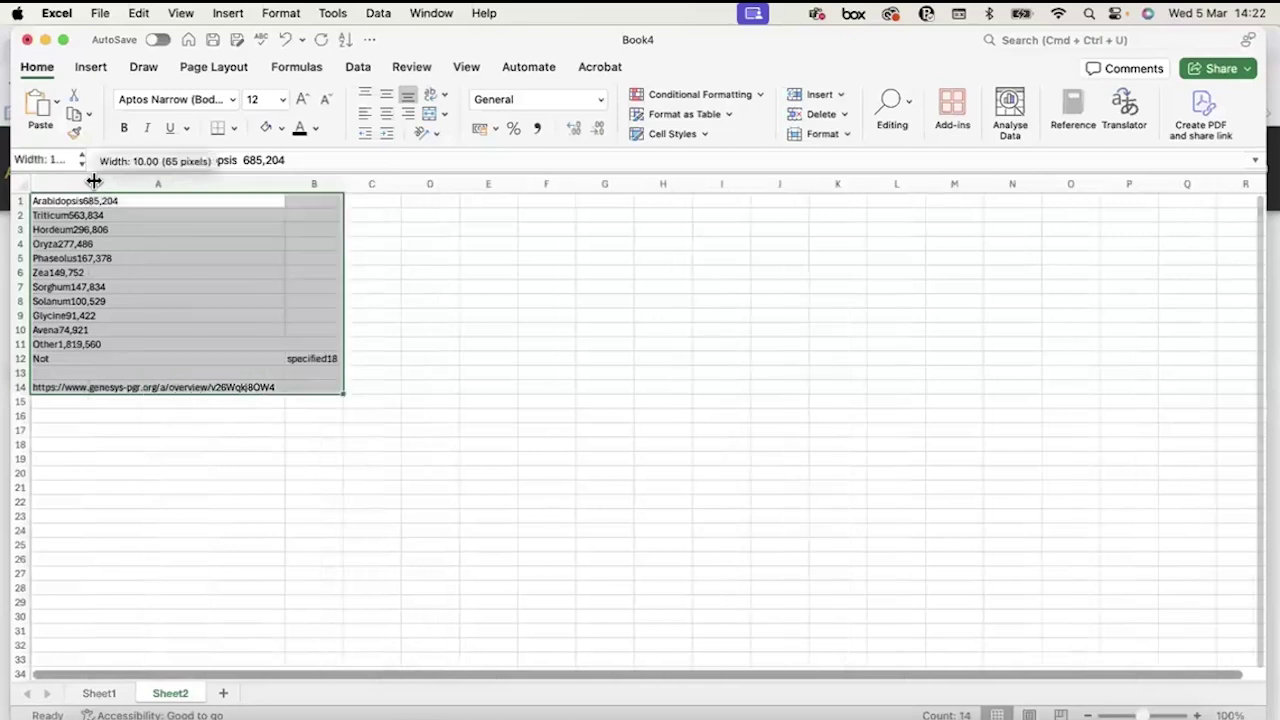
pyautogui.click(177, 257)
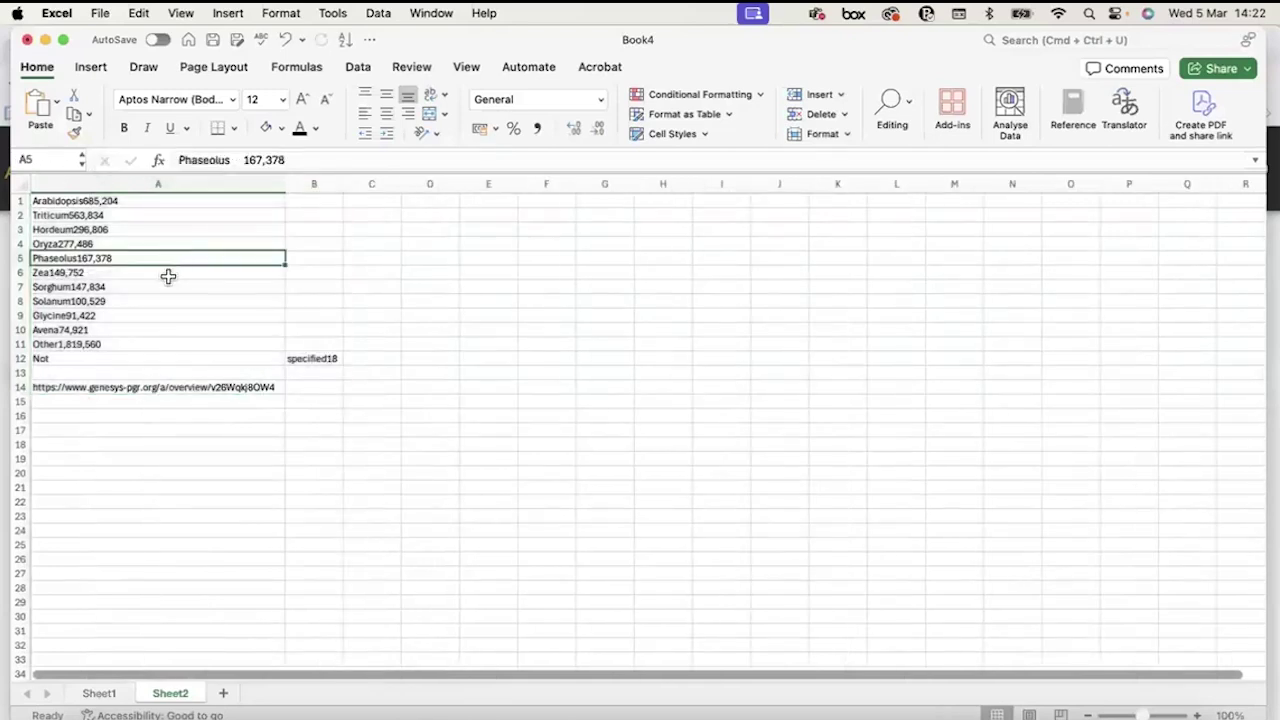
pyautogui.click(123, 387)
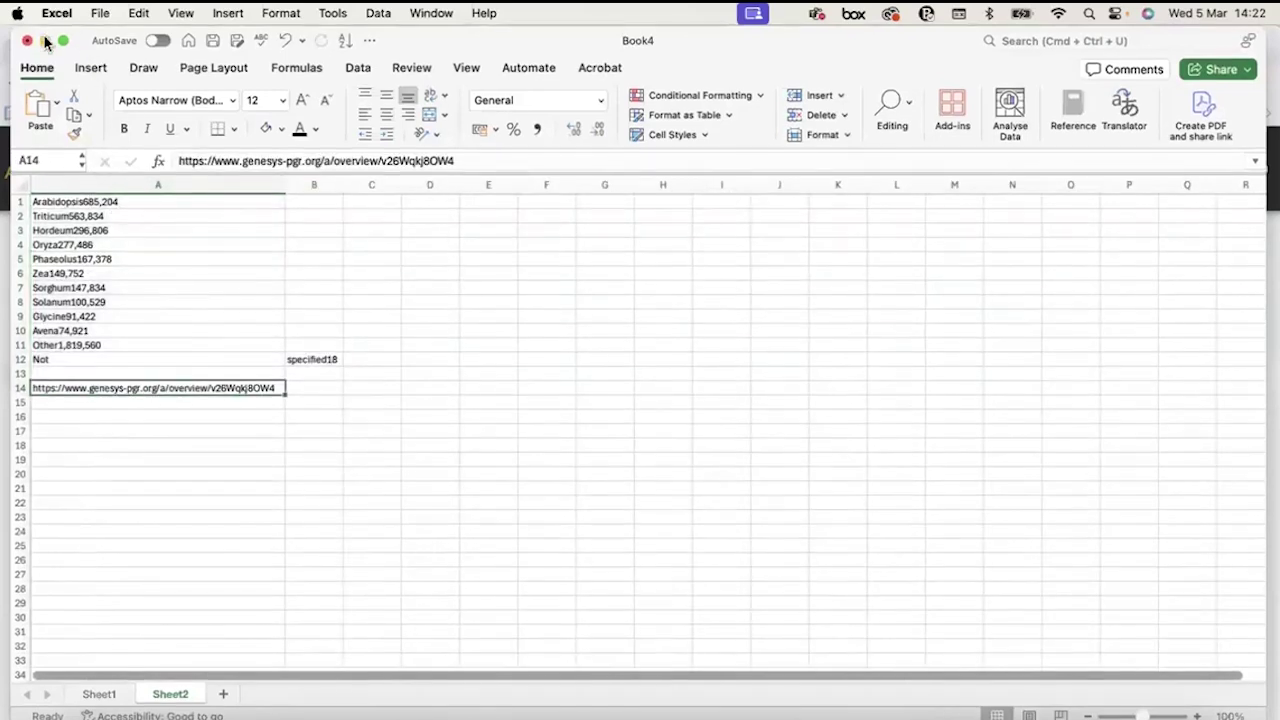
pyautogui.click(44, 39)
pyautogui.scroll(-15, 494, 513)
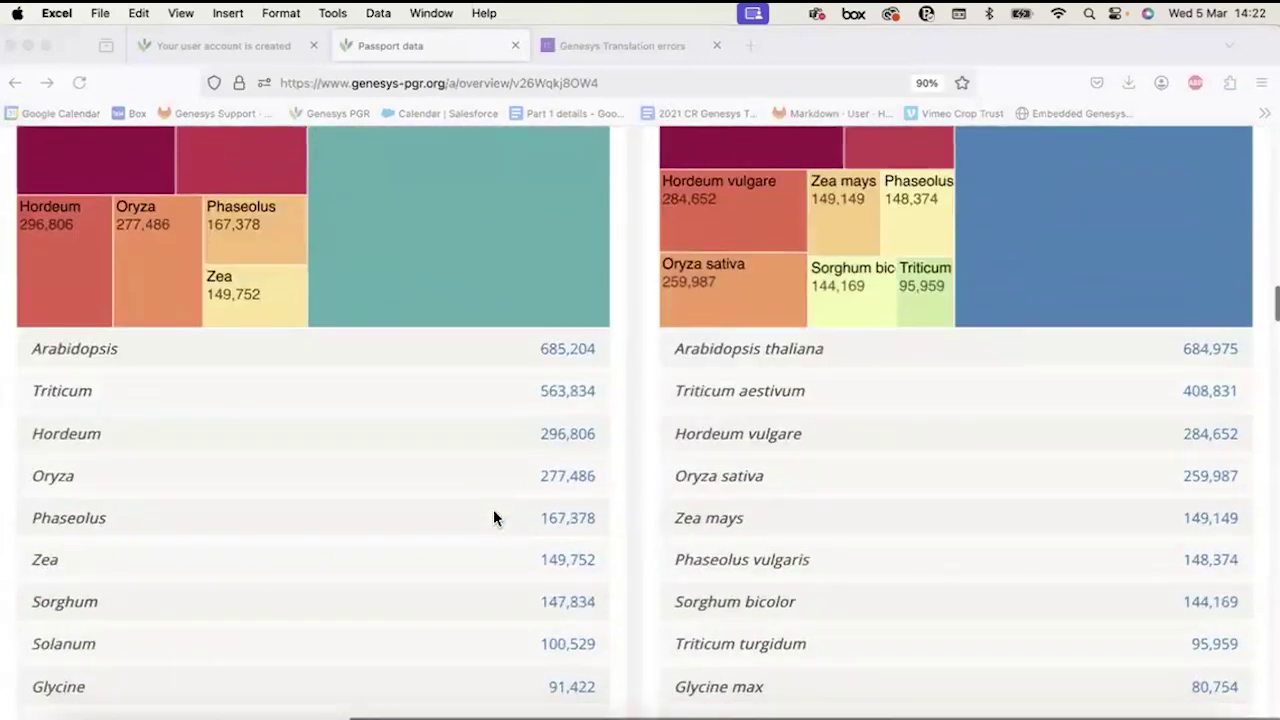
pyautogui.scroll(-20, 494, 517)
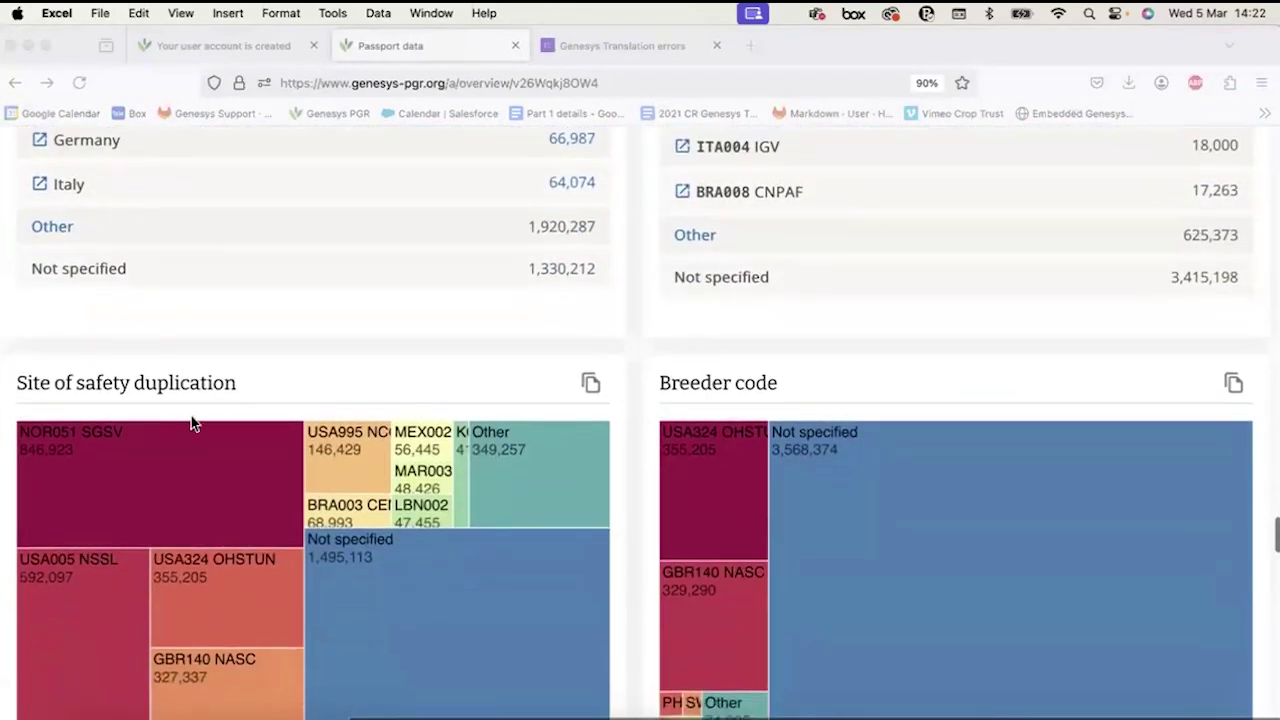
pyautogui.scroll(5, 190, 416)
pyautogui.scroll(5, 191, 420)
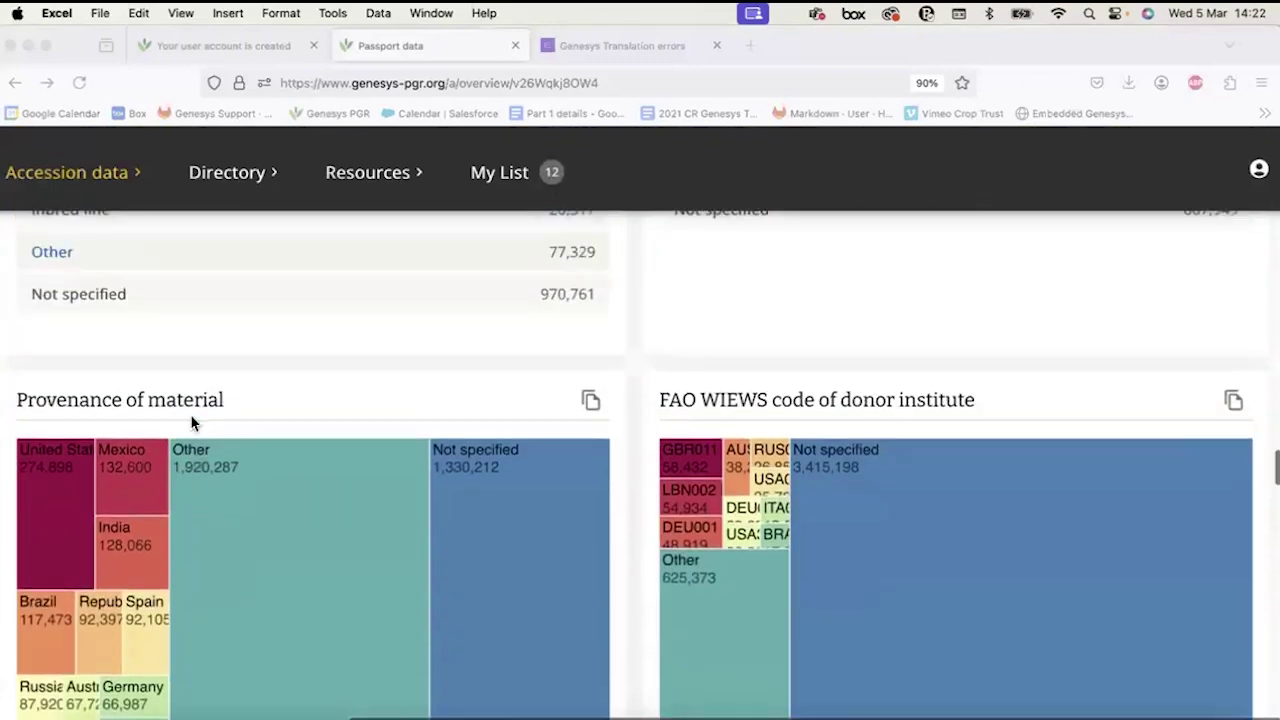
pyautogui.scroll(-2, 232, 432)
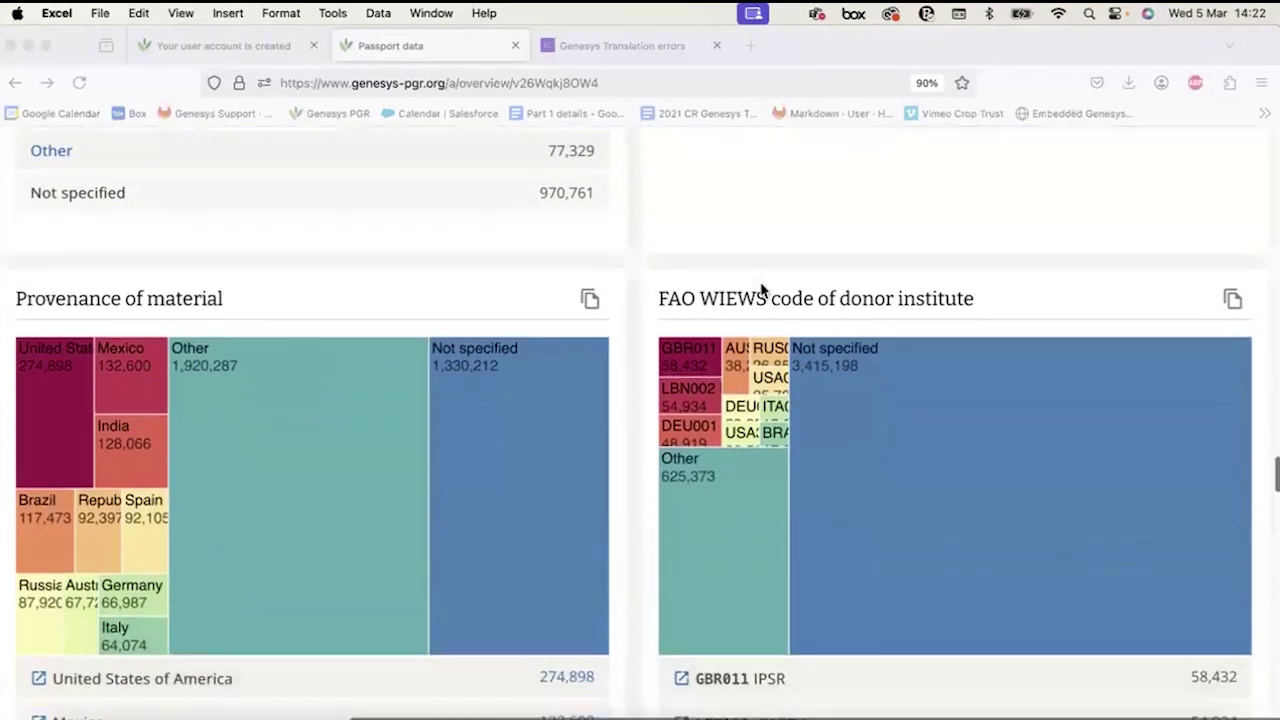
pyautogui.scroll(-7, 636, 457)
pyautogui.scroll(-3, 638, 461)
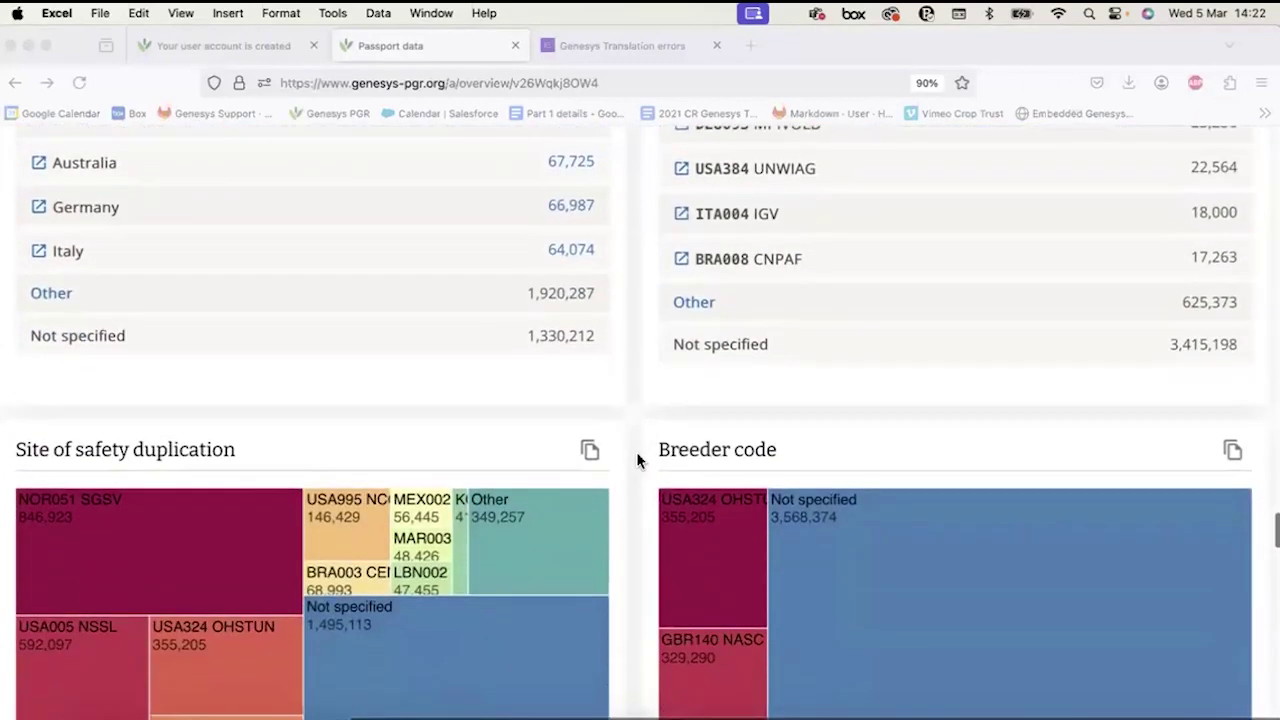
pyautogui.scroll(-3, 277, 443)
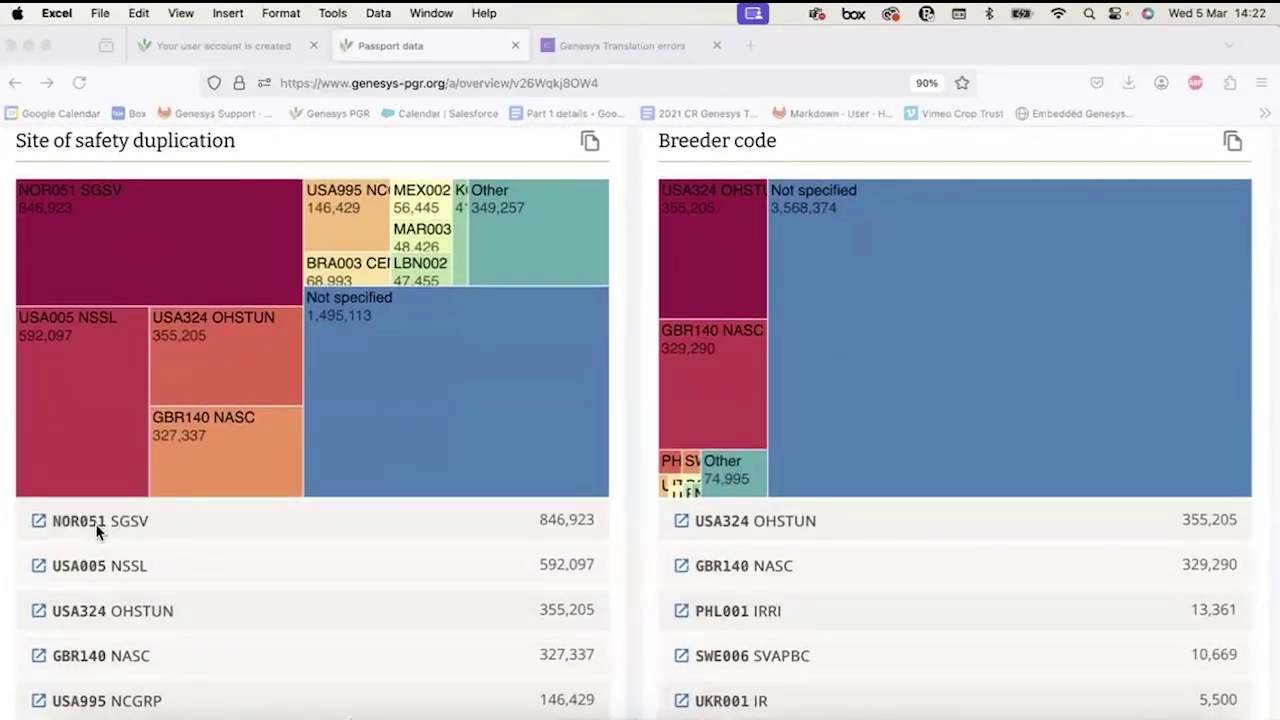
pyautogui.scroll(-1, 104, 530)
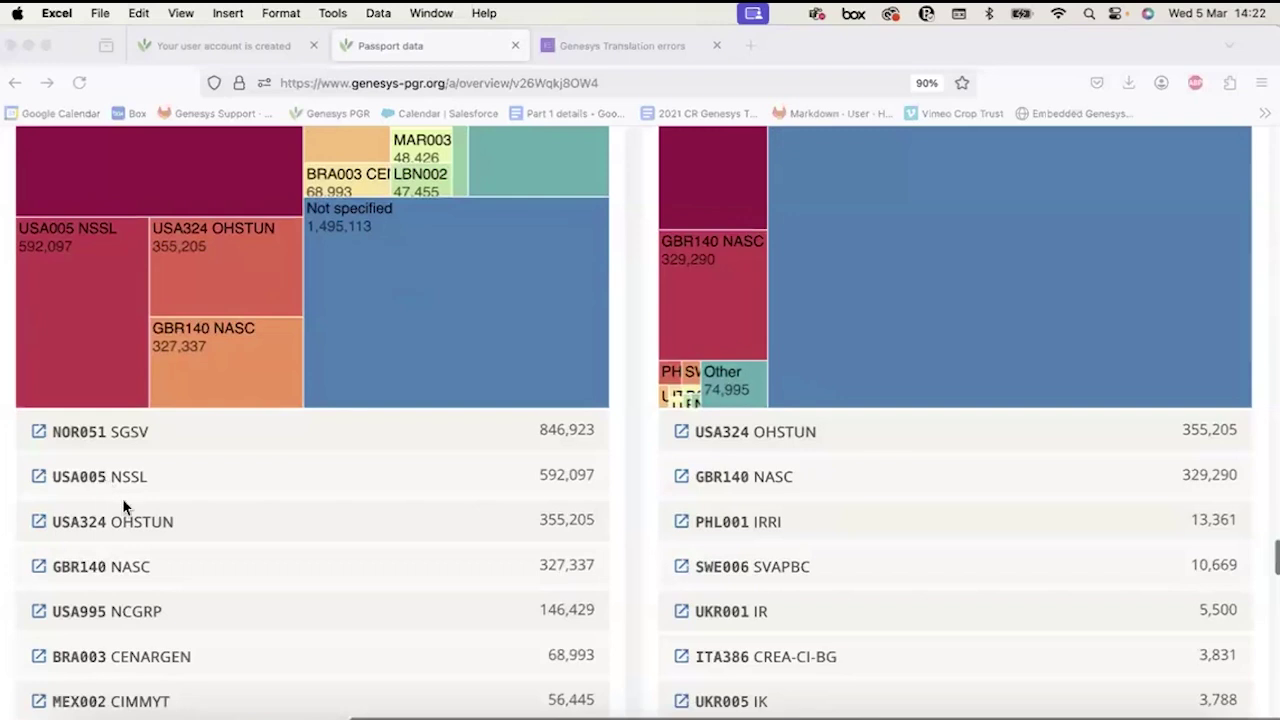
pyautogui.scroll(2, 545, 553)
pyautogui.scroll(-3, 545, 553)
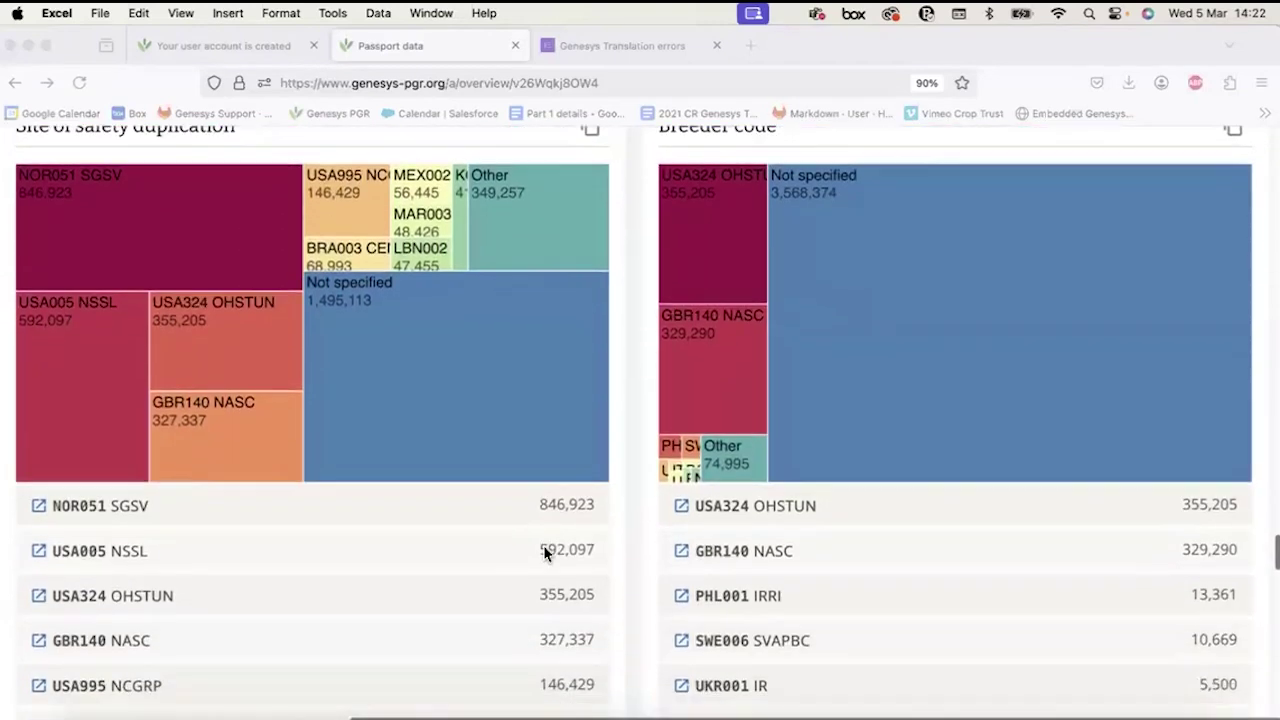
pyautogui.scroll(-7, 545, 553)
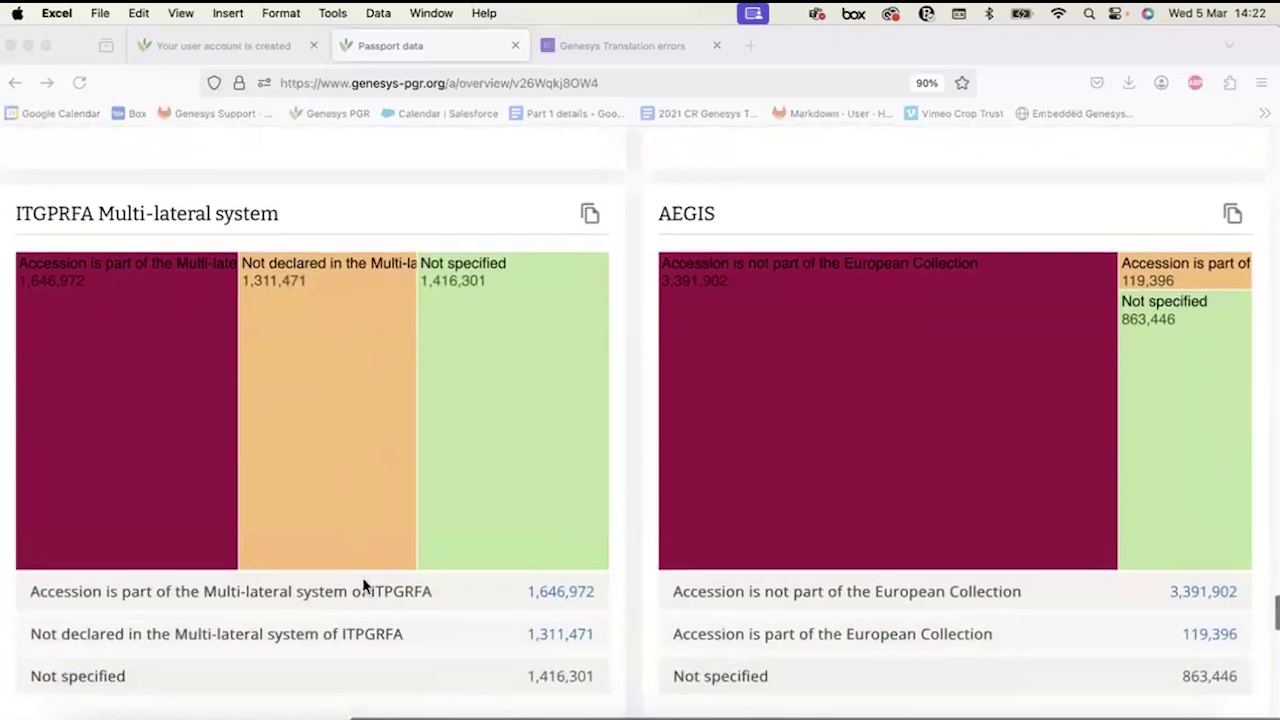
pyautogui.scroll(-6, 364, 586)
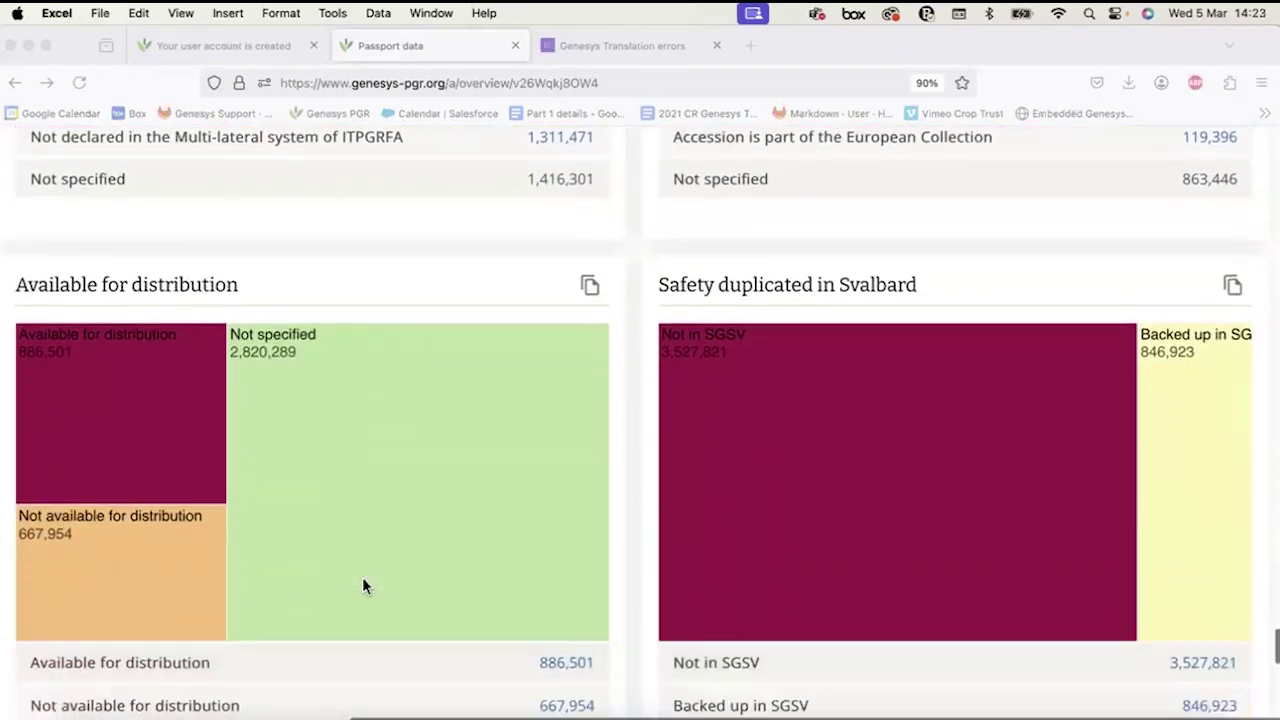
pyautogui.scroll(-1, 362, 587)
pyautogui.scroll(-7, 205, 528)
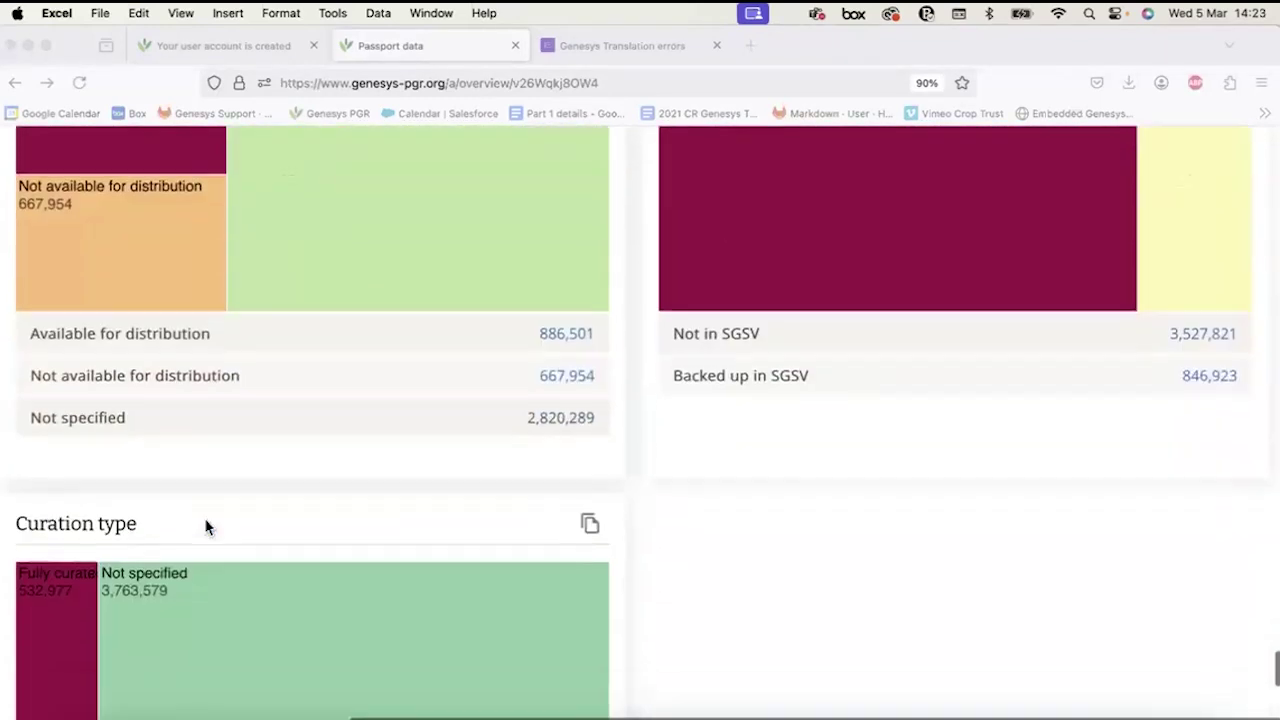
pyautogui.scroll(12, 205, 528)
pyautogui.scroll(15, 205, 528)
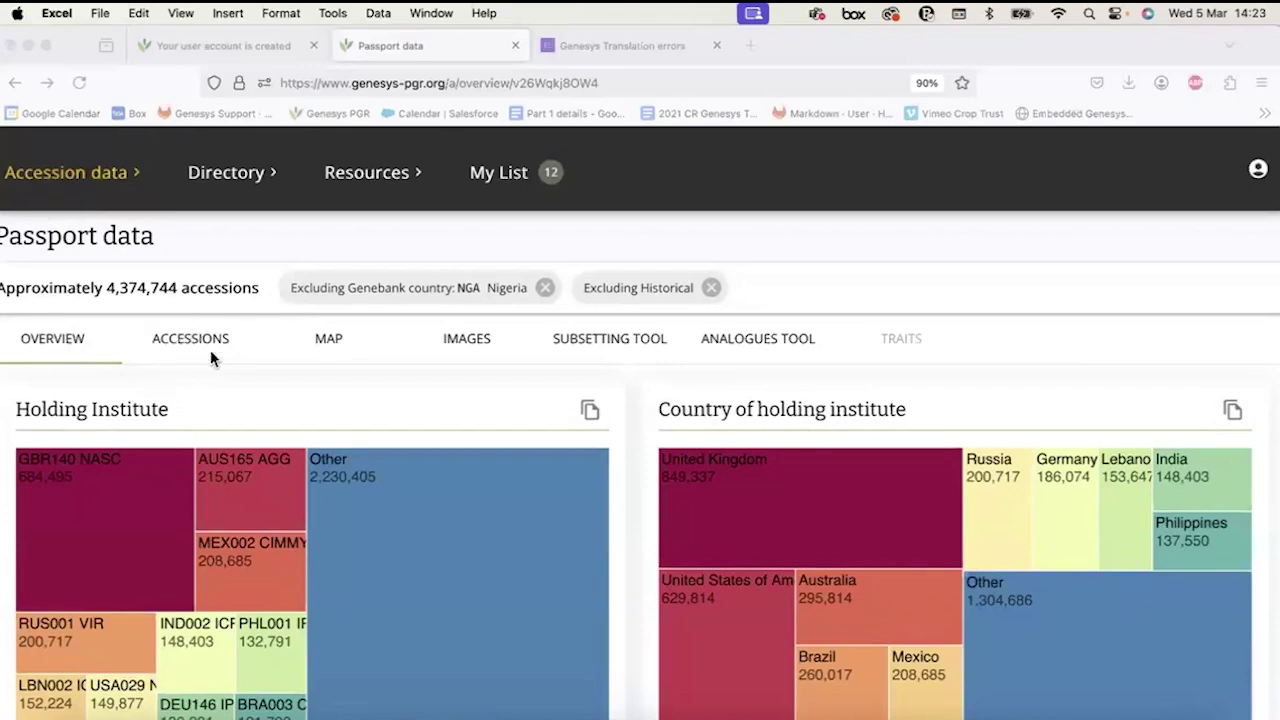
# Open the ACCESSIONS tab with manual filtering in the side panel and page zoom reset.
pyautogui.click(173, 355)
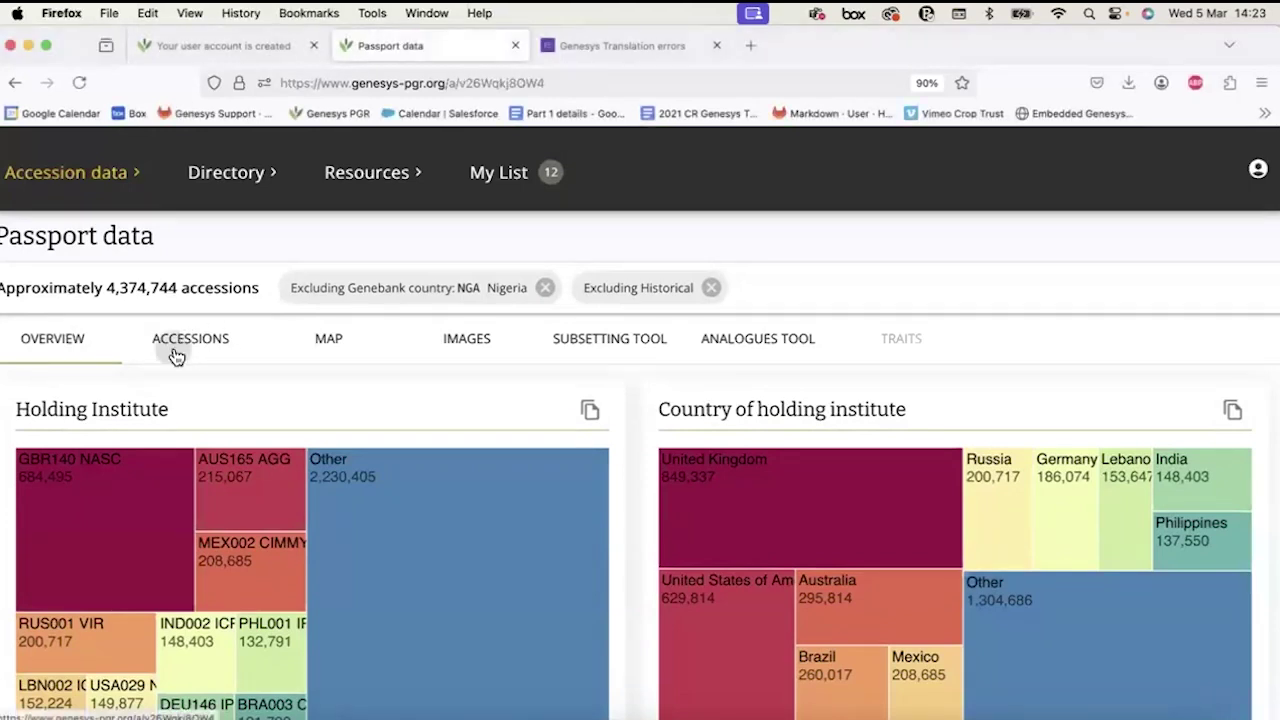
pyautogui.click(172, 350)
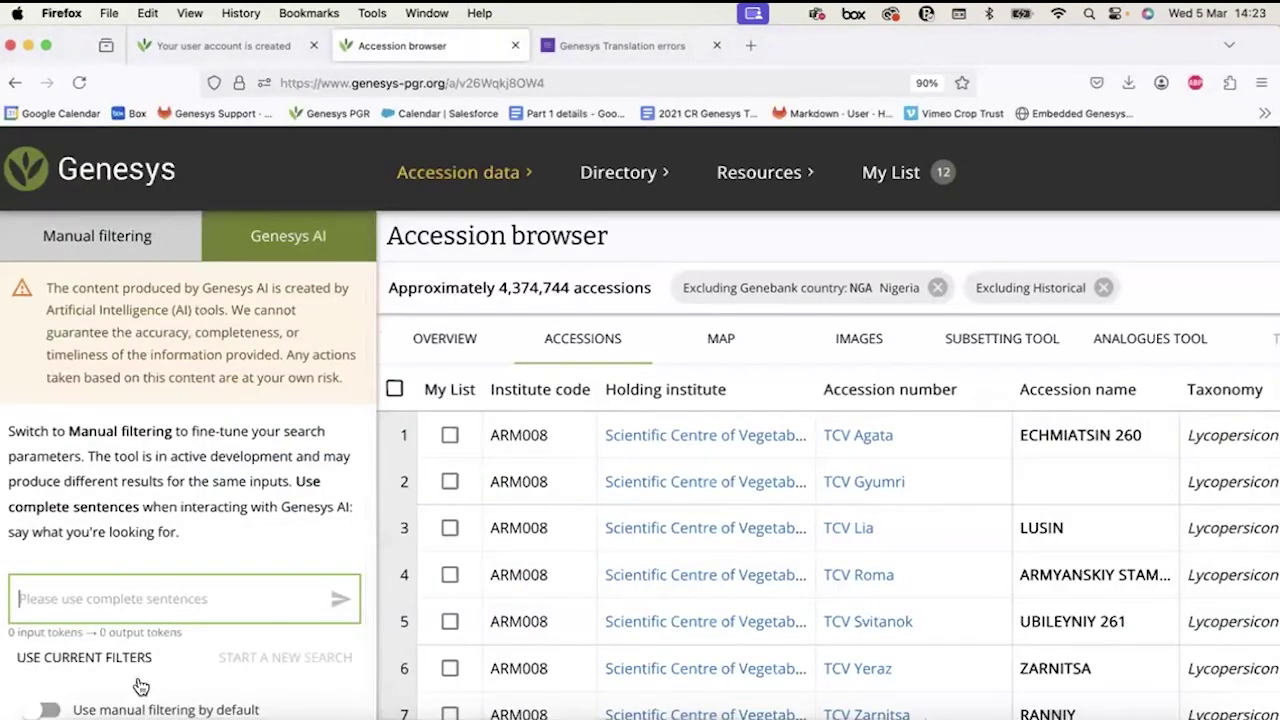
pyautogui.click(55, 709)
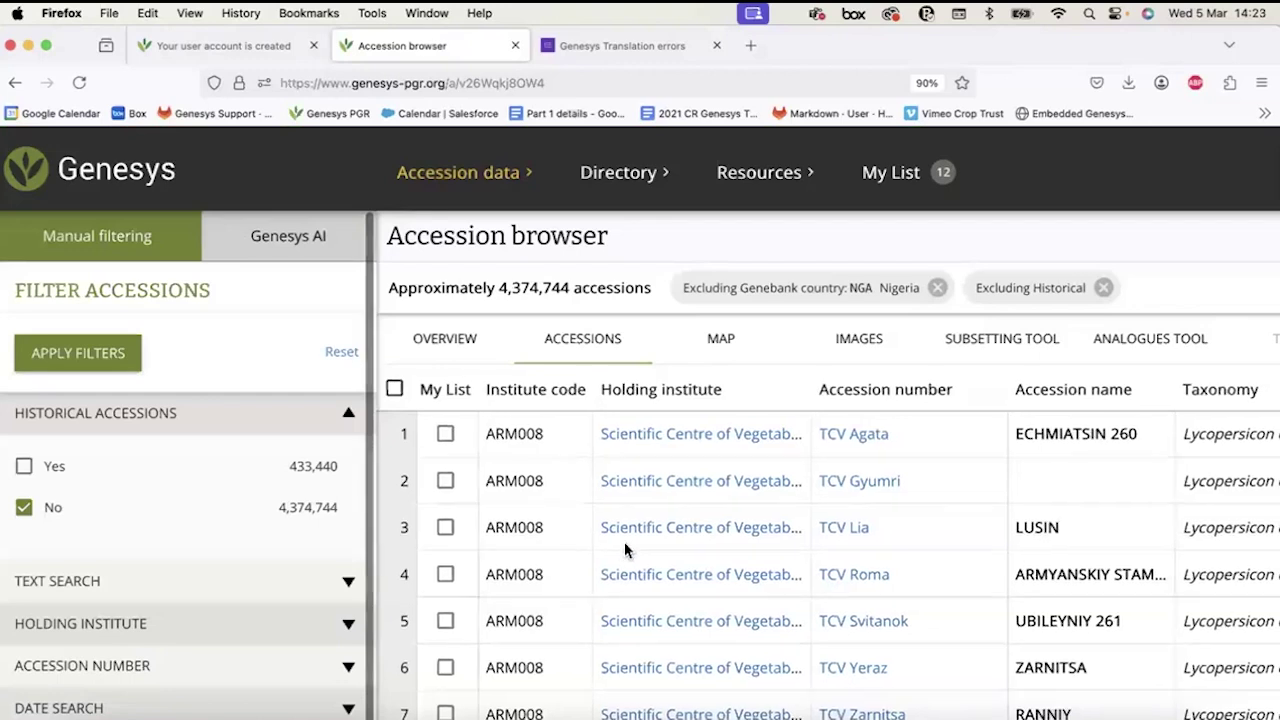
pyautogui.hscroll(5, 992, 481)
pyautogui.hscroll(10, 992, 481)
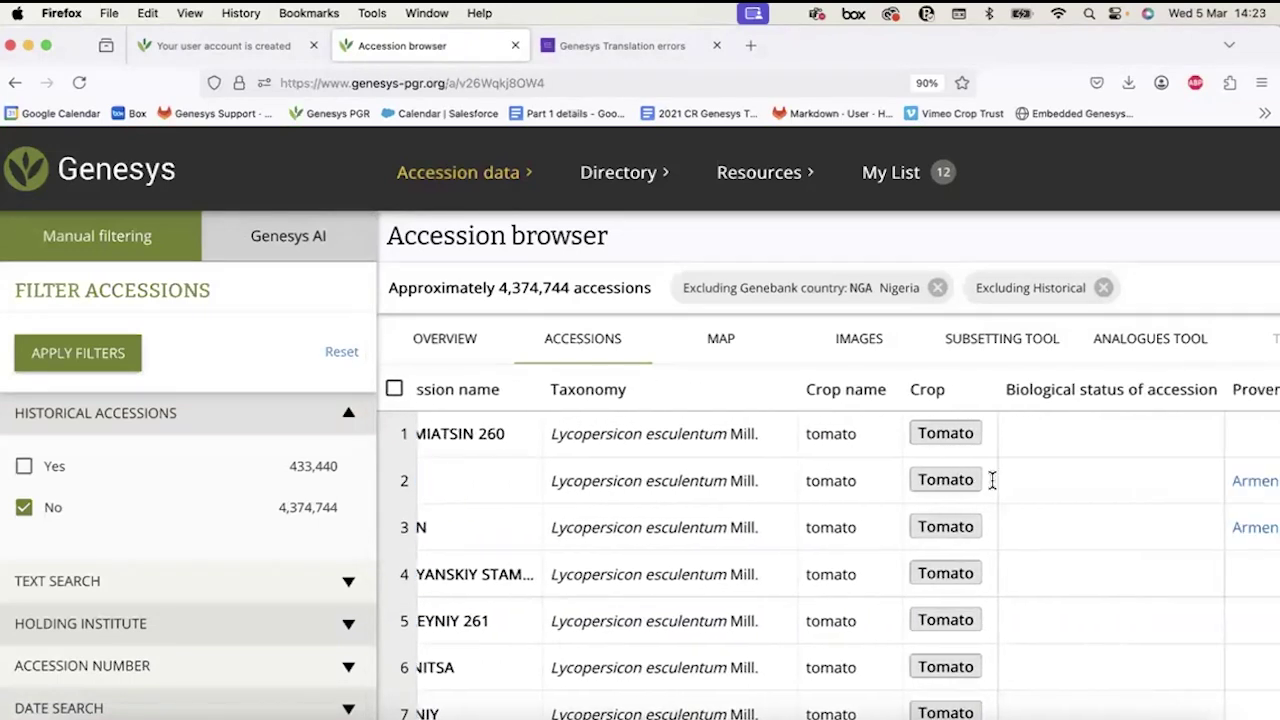
pyautogui.hscroll(1, 992, 481)
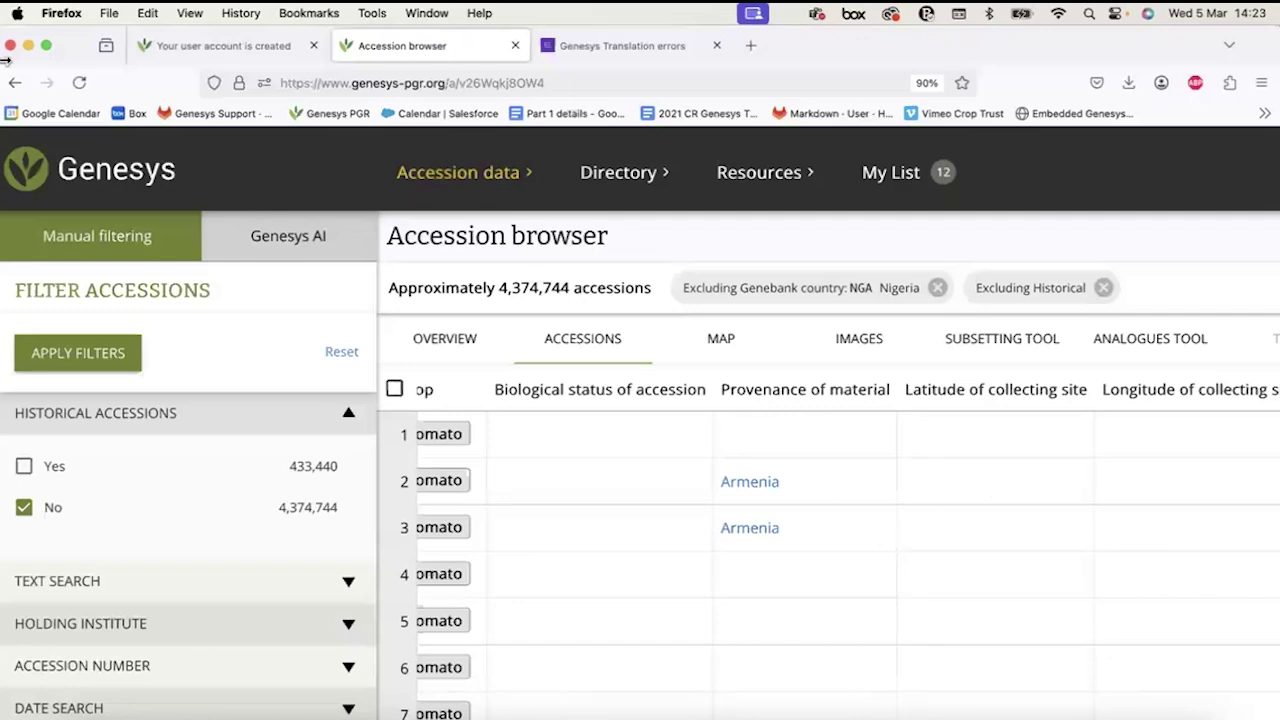
pyautogui.hscroll(-5, 737, 443)
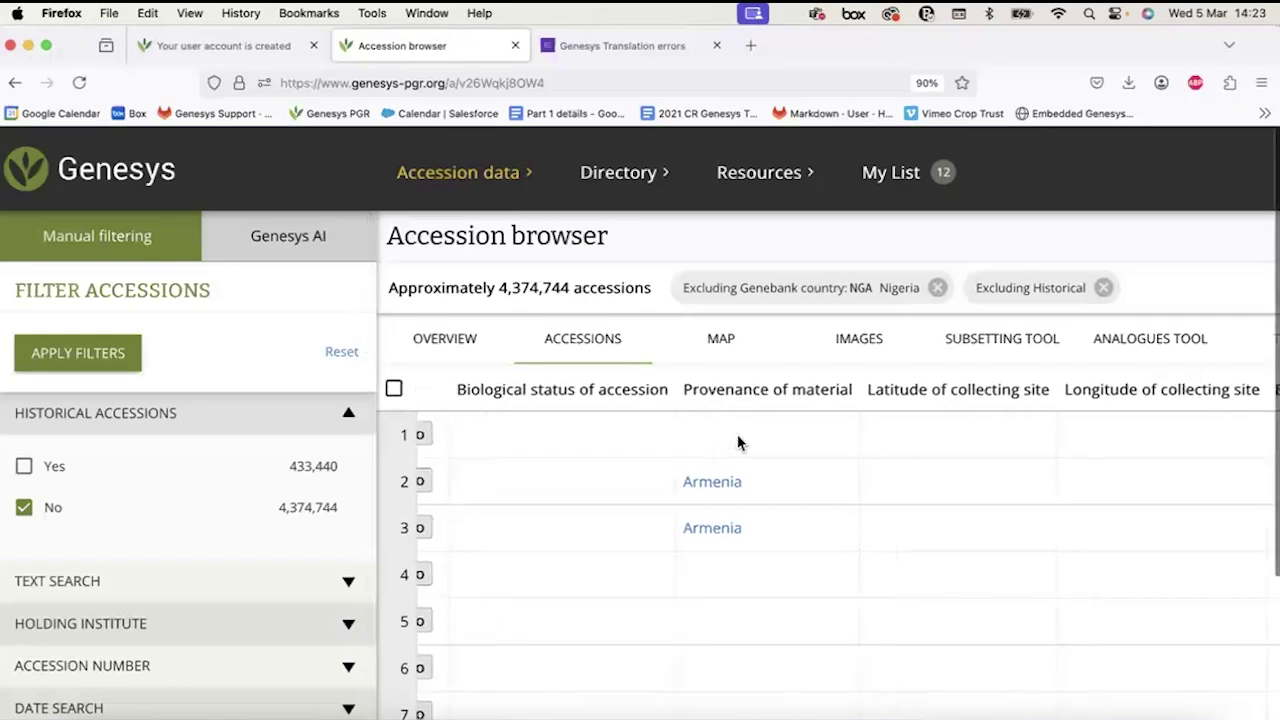
pyautogui.hscroll(-10, 737, 443)
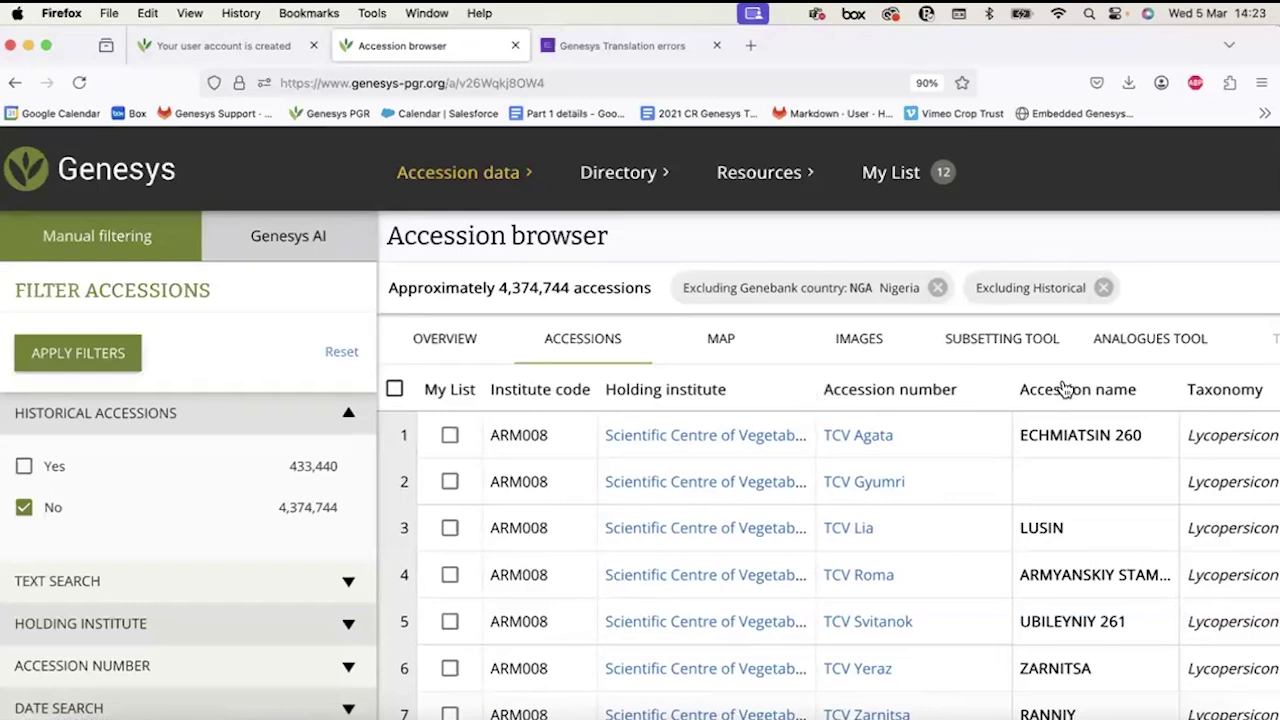
pyautogui.hscroll(2, 1063, 389)
pyautogui.moveTo(1271, 141)
pyautogui.mouseDown()
pyautogui.moveTo(1210, 144)
pyautogui.moveTo(1270, 146)
pyautogui.mouseUp()
pyautogui.click(926, 83)
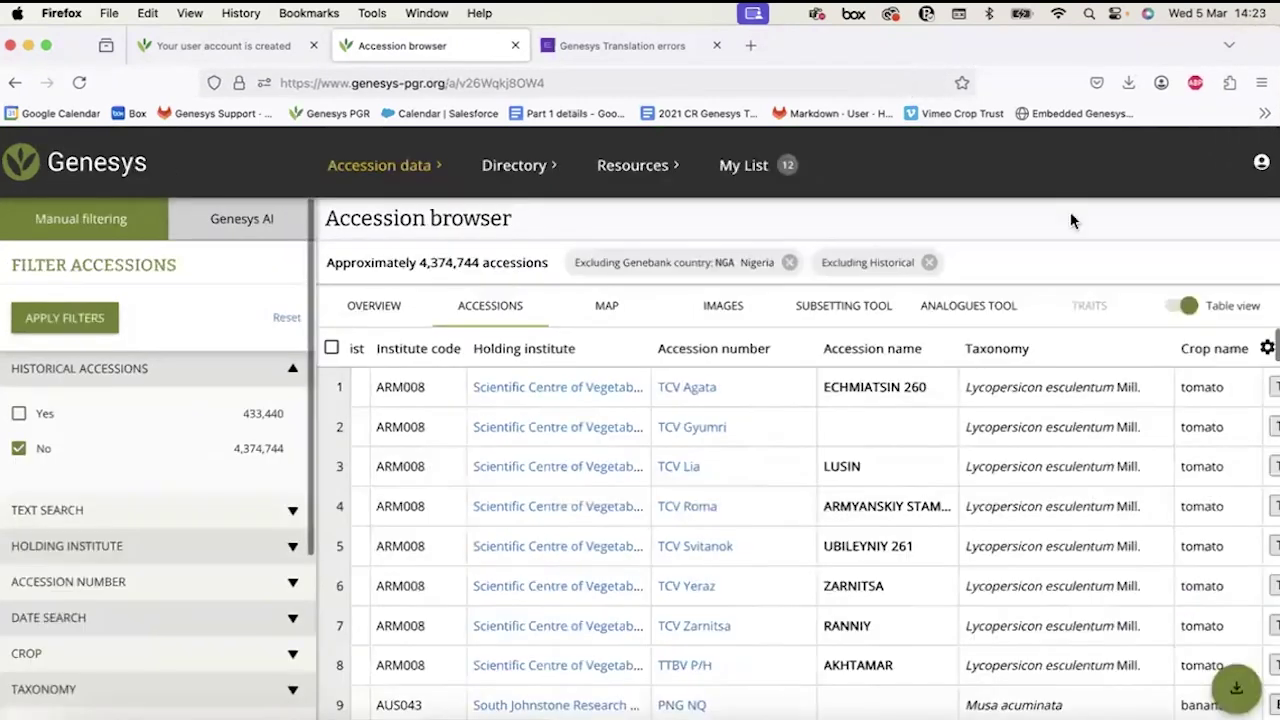
# Toggle the accessions between table view and the card list.
pyautogui.click(1235, 688)
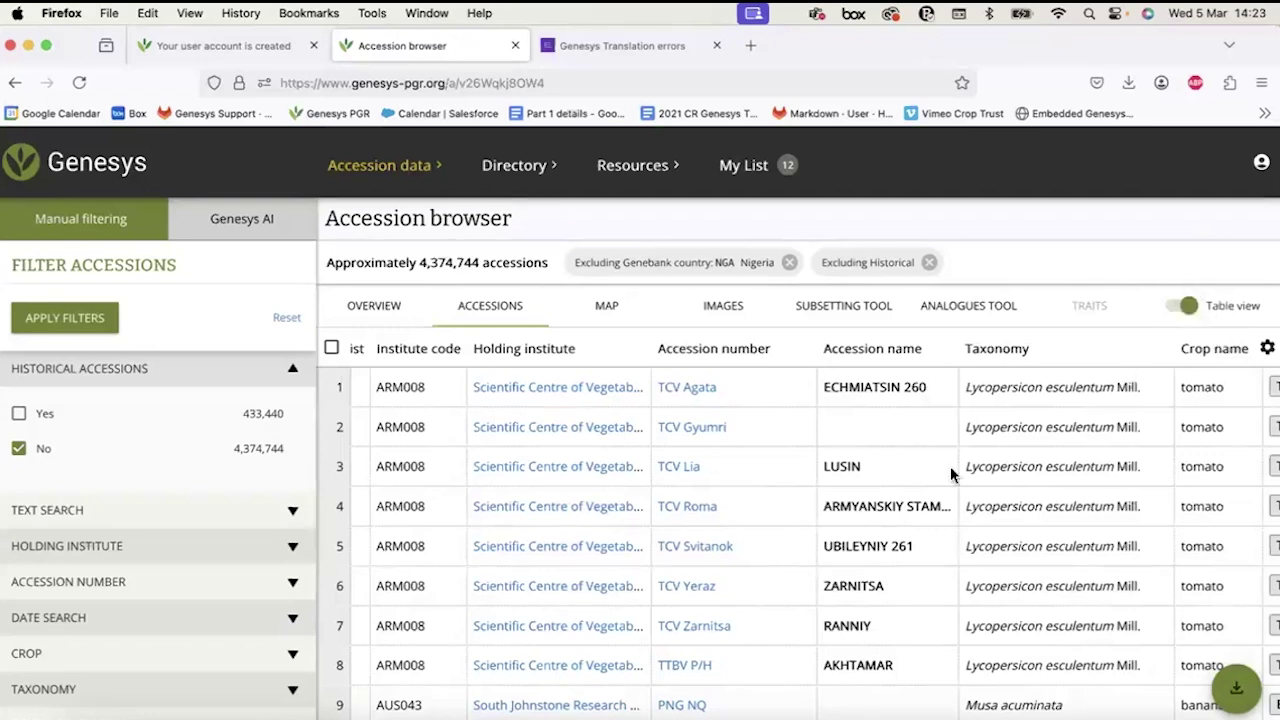
pyautogui.click(1185, 306)
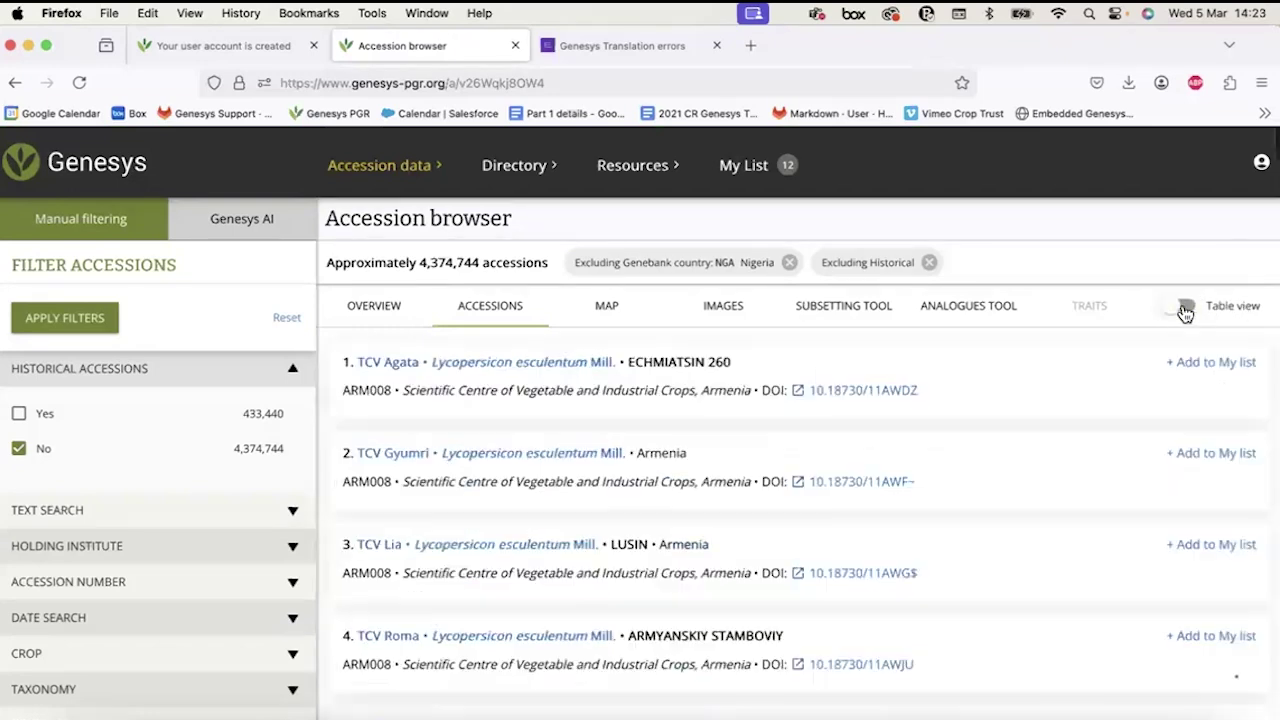
pyautogui.scroll(-5, 500, 530)
pyautogui.scroll(4, 515, 545)
pyautogui.scroll(2, 517, 552)
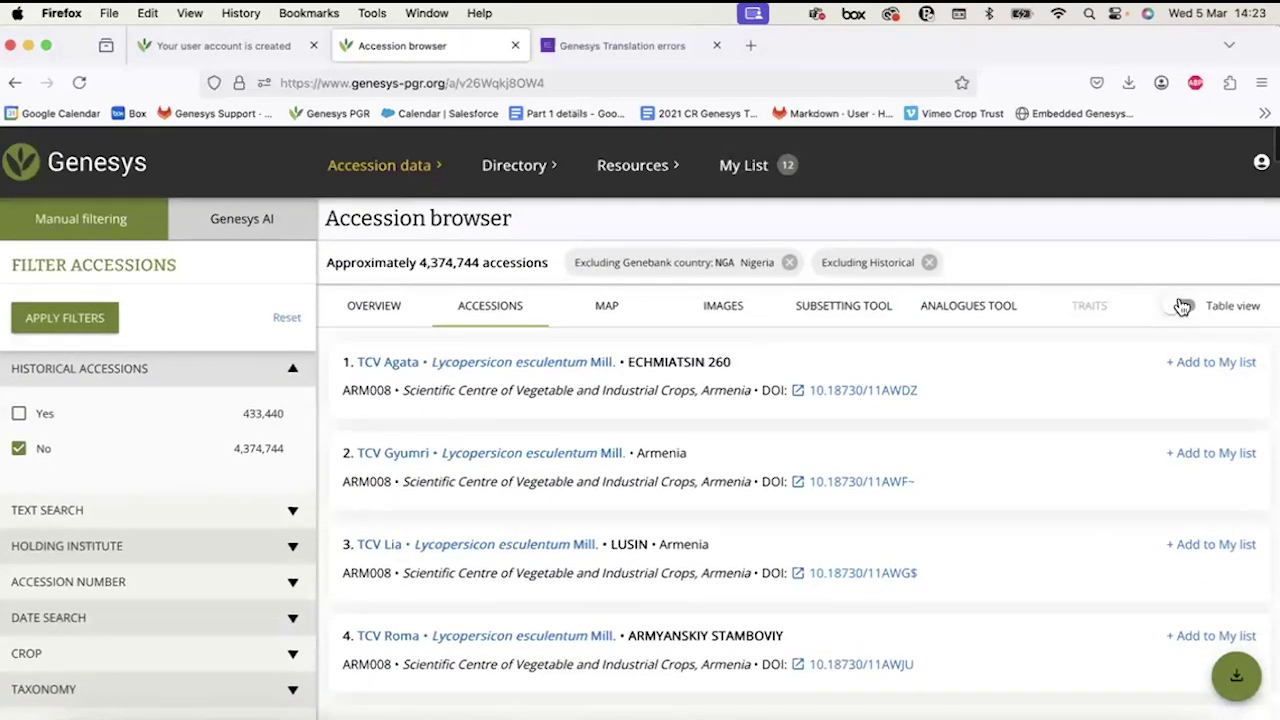
pyautogui.click(1183, 306)
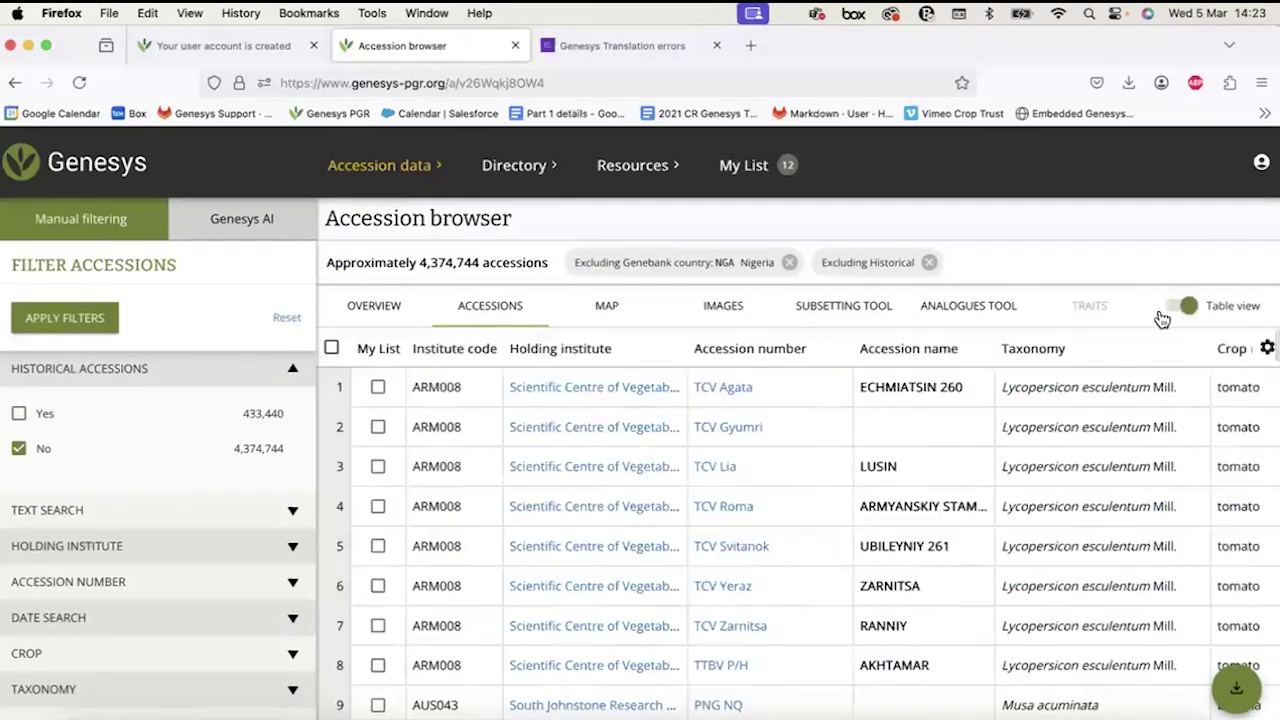
# Plot the roughly 1,117,302 accessions on the MAP tab, checking layers and zooming in and out.
pyautogui.click(612, 310)
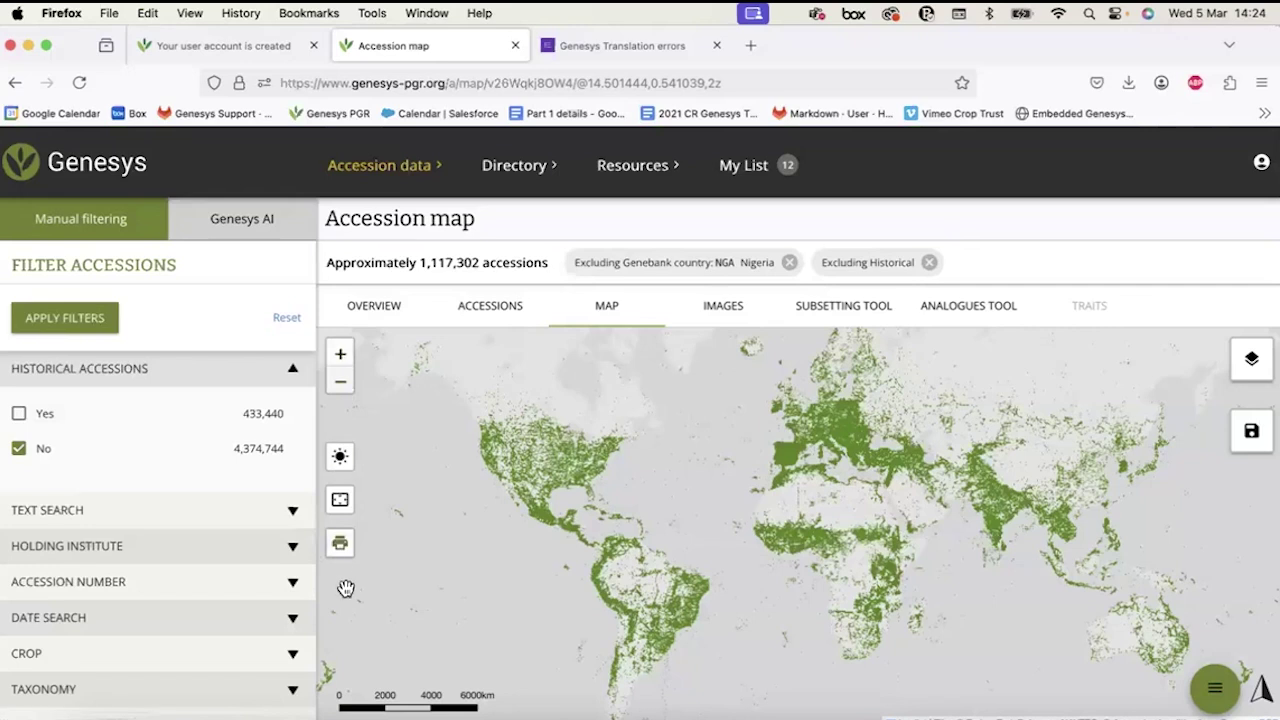
pyautogui.click(1251, 360)
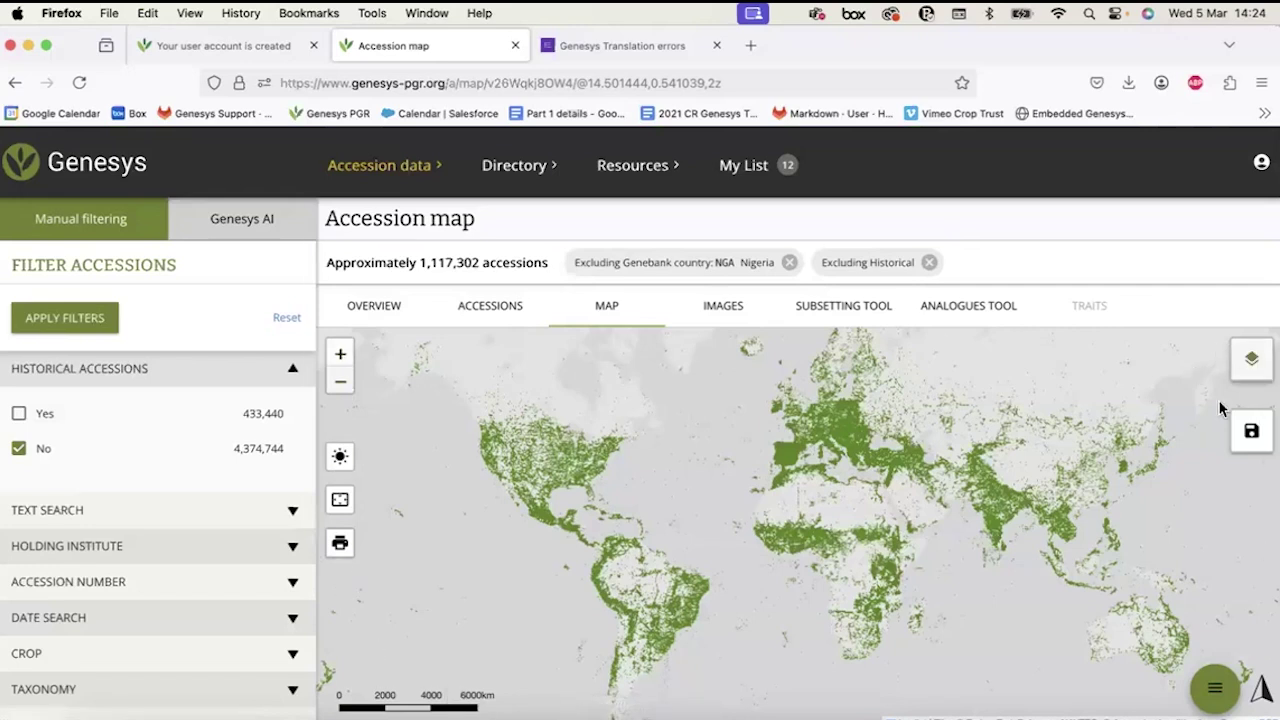
pyautogui.click(708, 488)
pyautogui.click(340, 356)
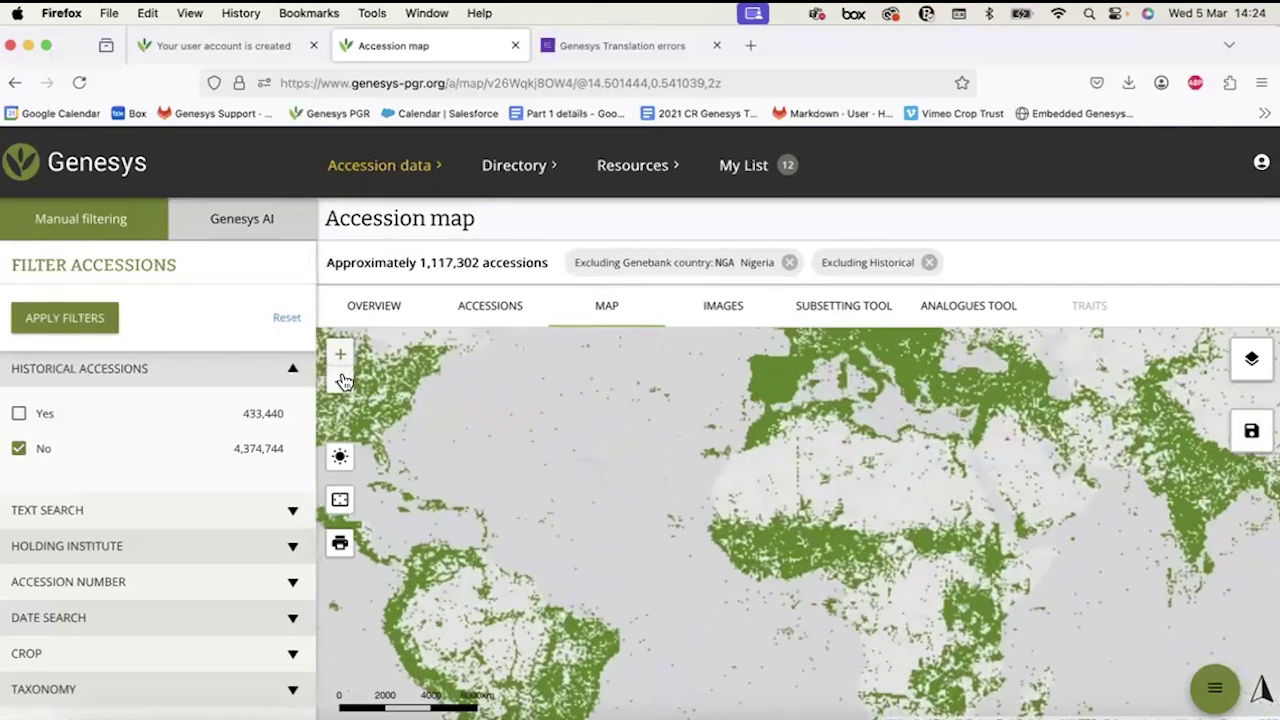
pyautogui.click(340, 381)
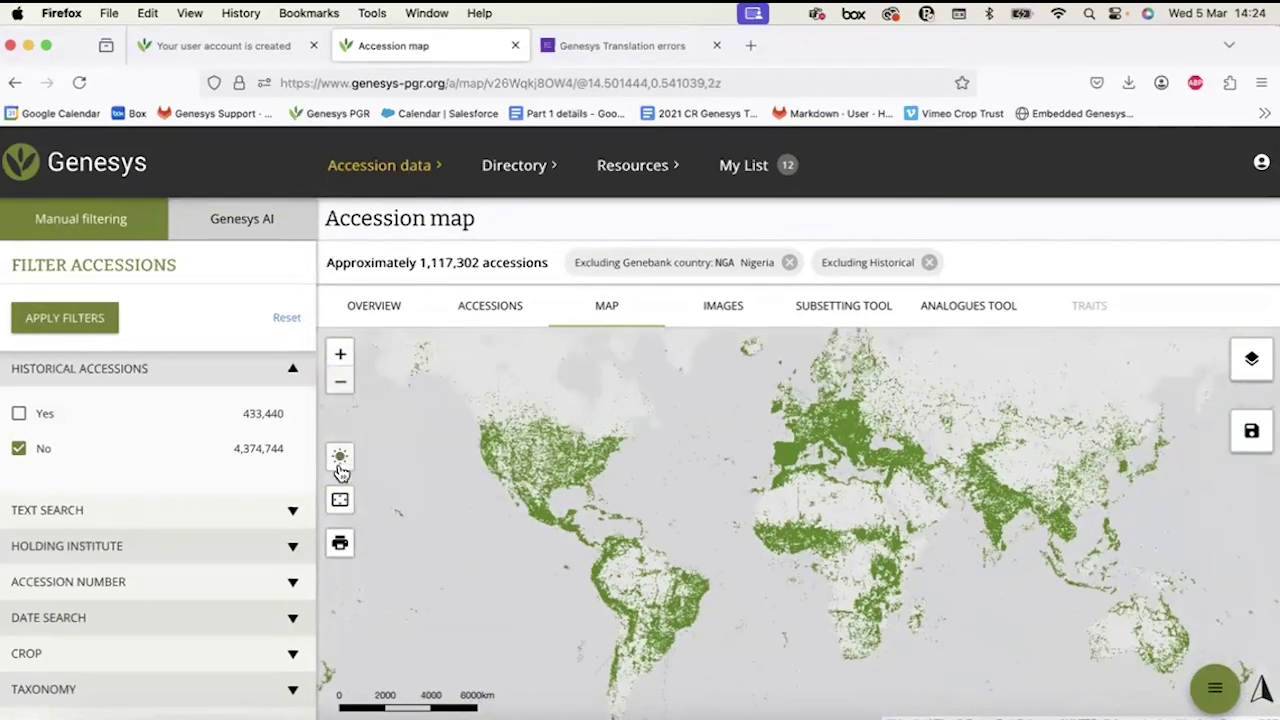
# Look up the climate at a map location (annual mean -9.6 °C, 293 mm precipitation).
pyautogui.click(340, 461)
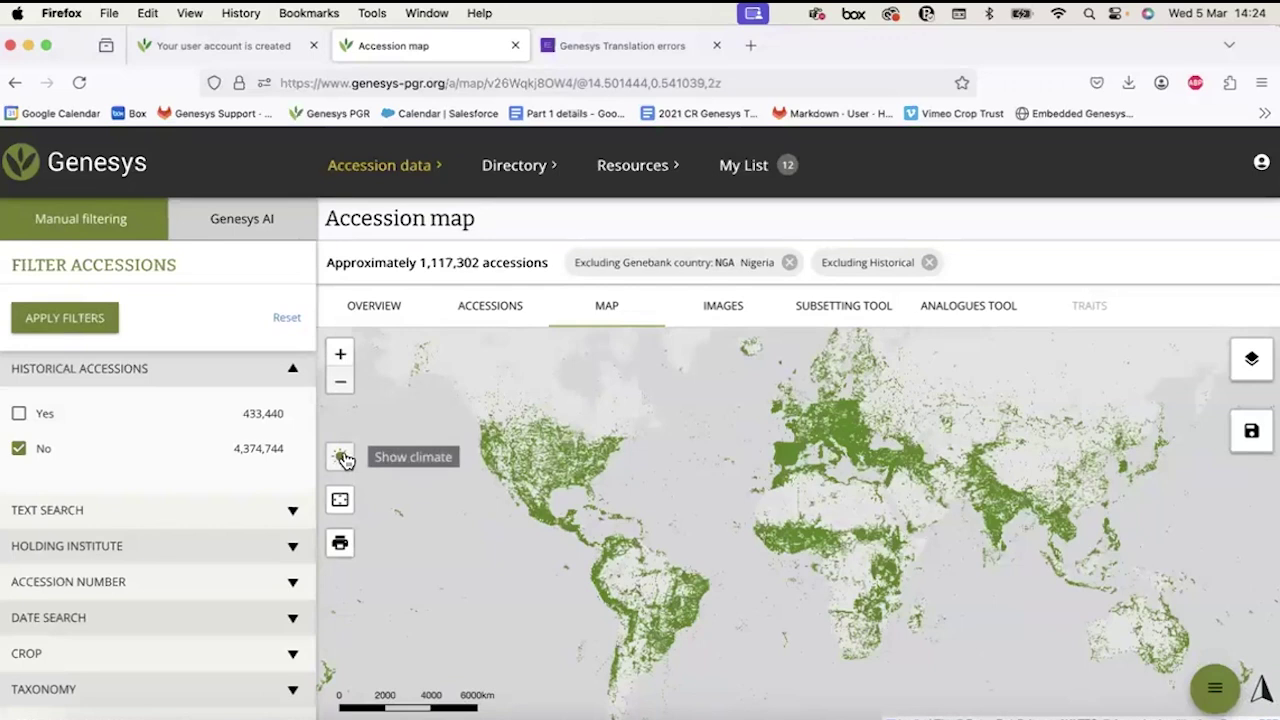
pyautogui.click(342, 457)
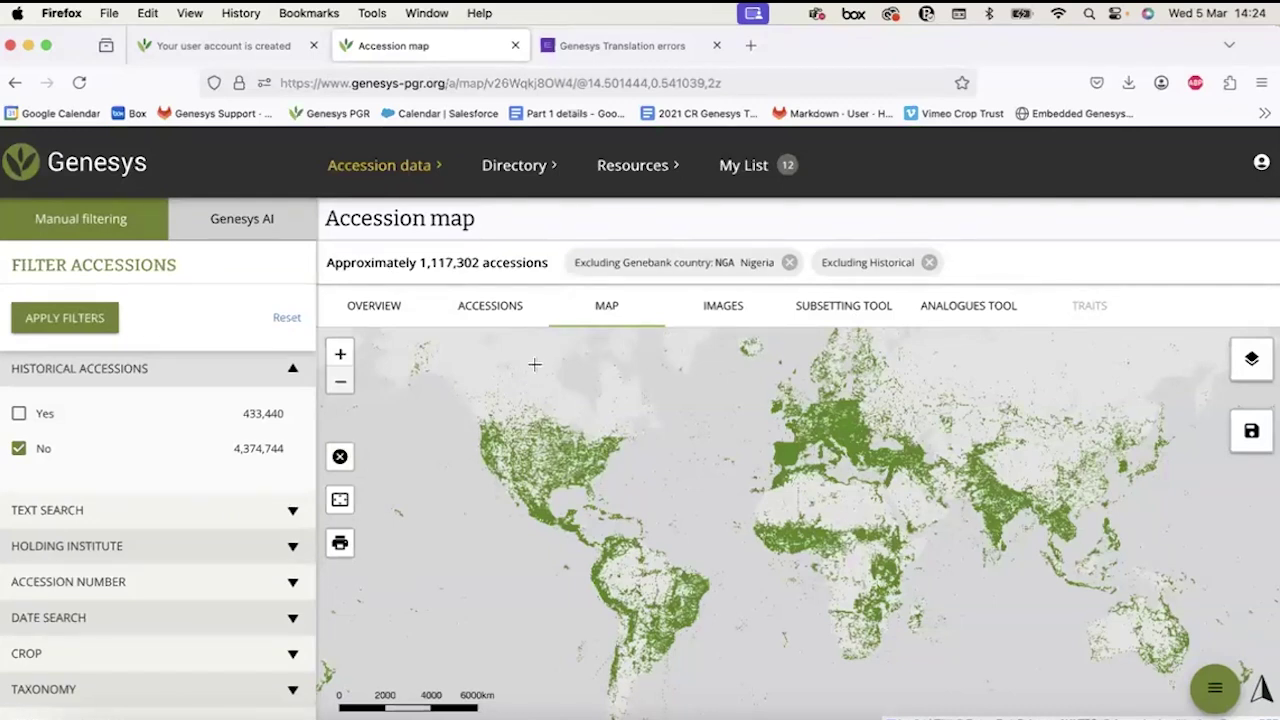
pyautogui.click(536, 370)
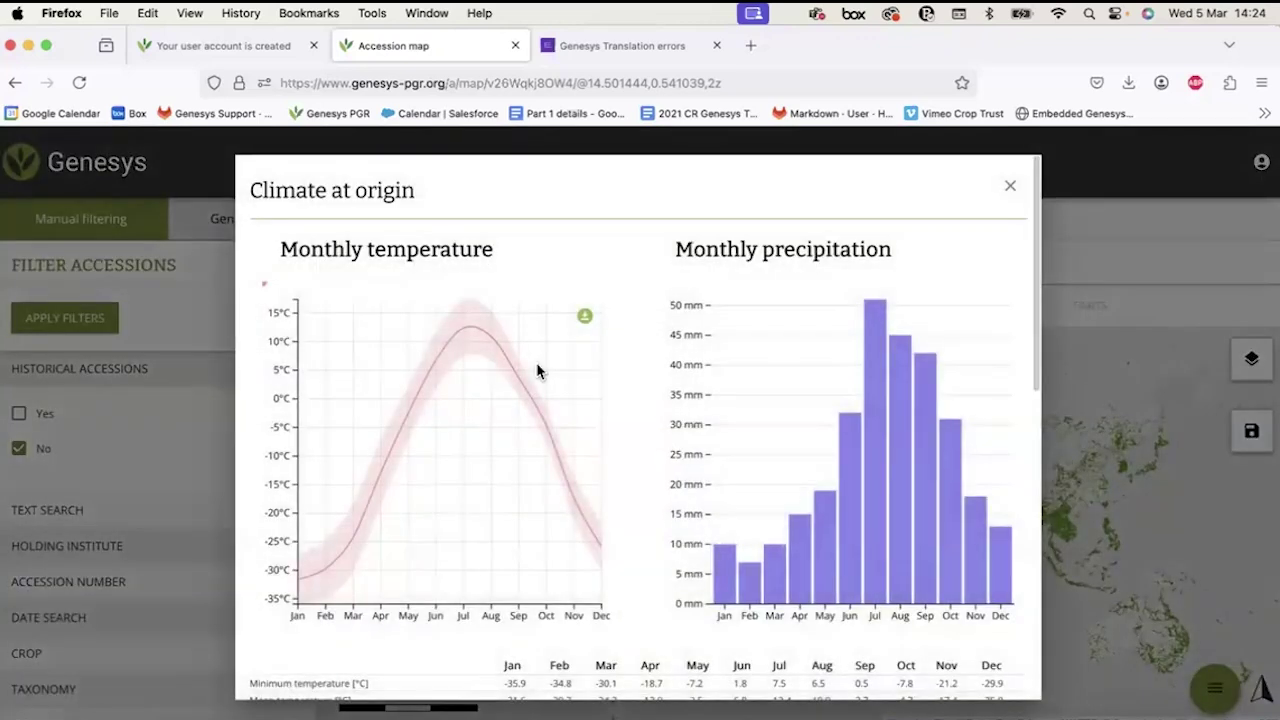
pyautogui.moveTo(376, 340)
pyautogui.scroll(-3, 376, 340)
pyautogui.scroll(-8, 376, 340)
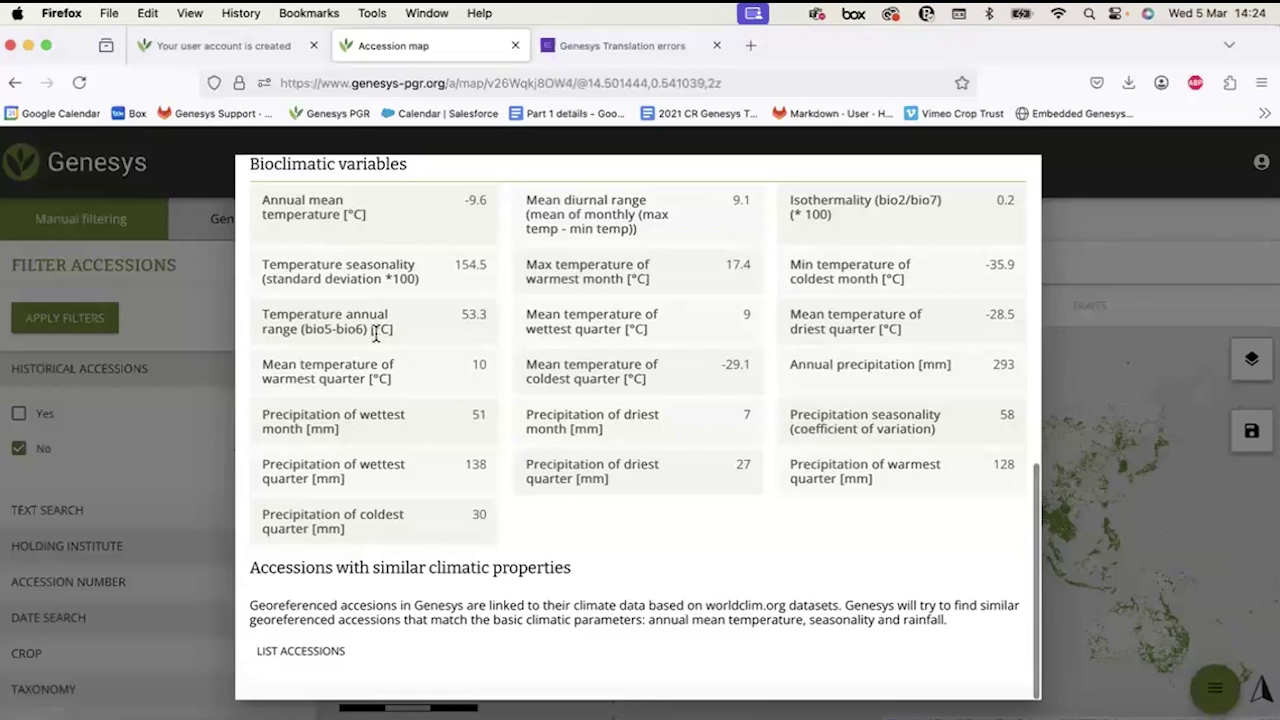
pyautogui.scroll(10, 376, 335)
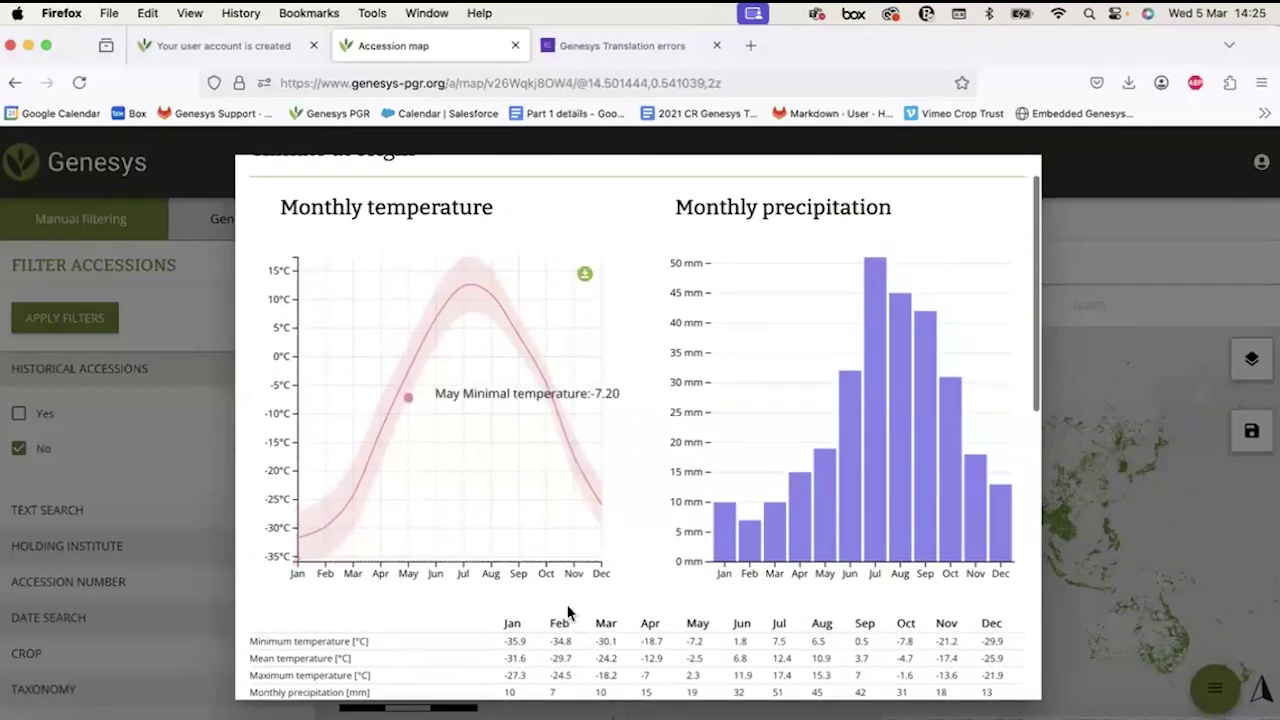
pyautogui.scroll(-3, 989, 590)
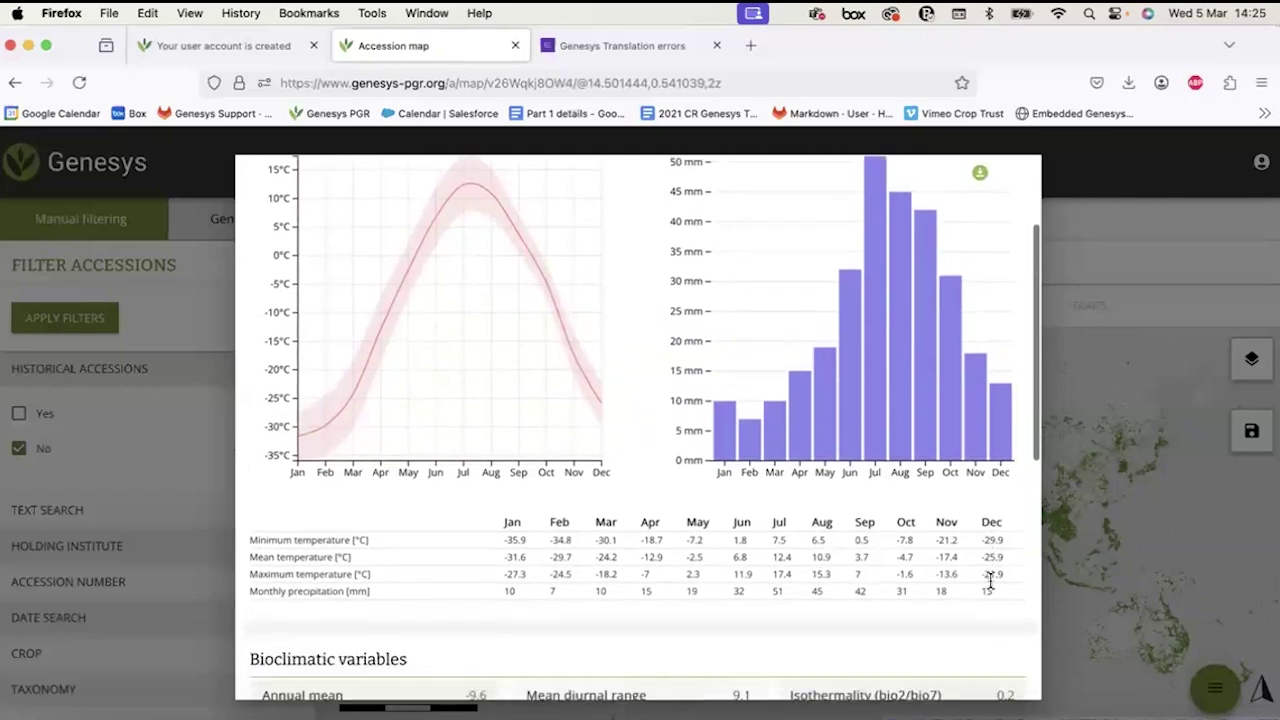
pyautogui.scroll(5, 989, 590)
# Close the climate details and cancel climate point-picking to return to the map.
pyautogui.click(1012, 190)
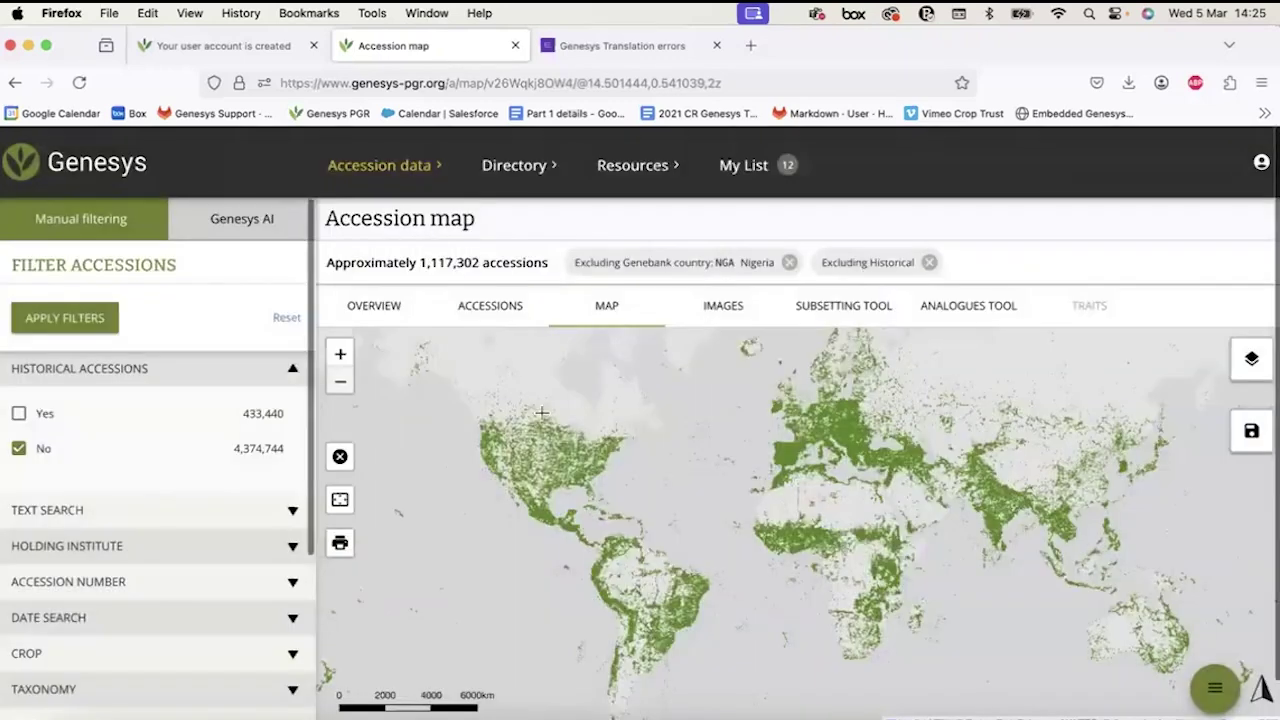
pyautogui.click(338, 455)
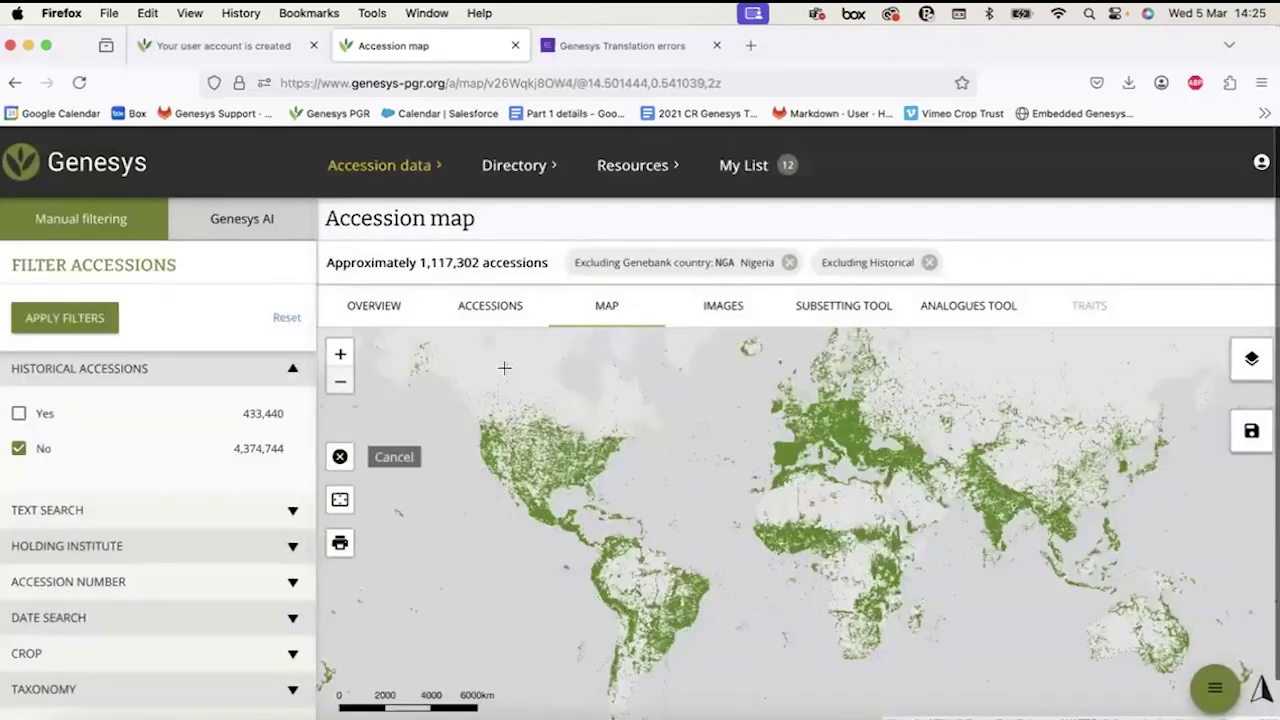
pyautogui.click(339, 462)
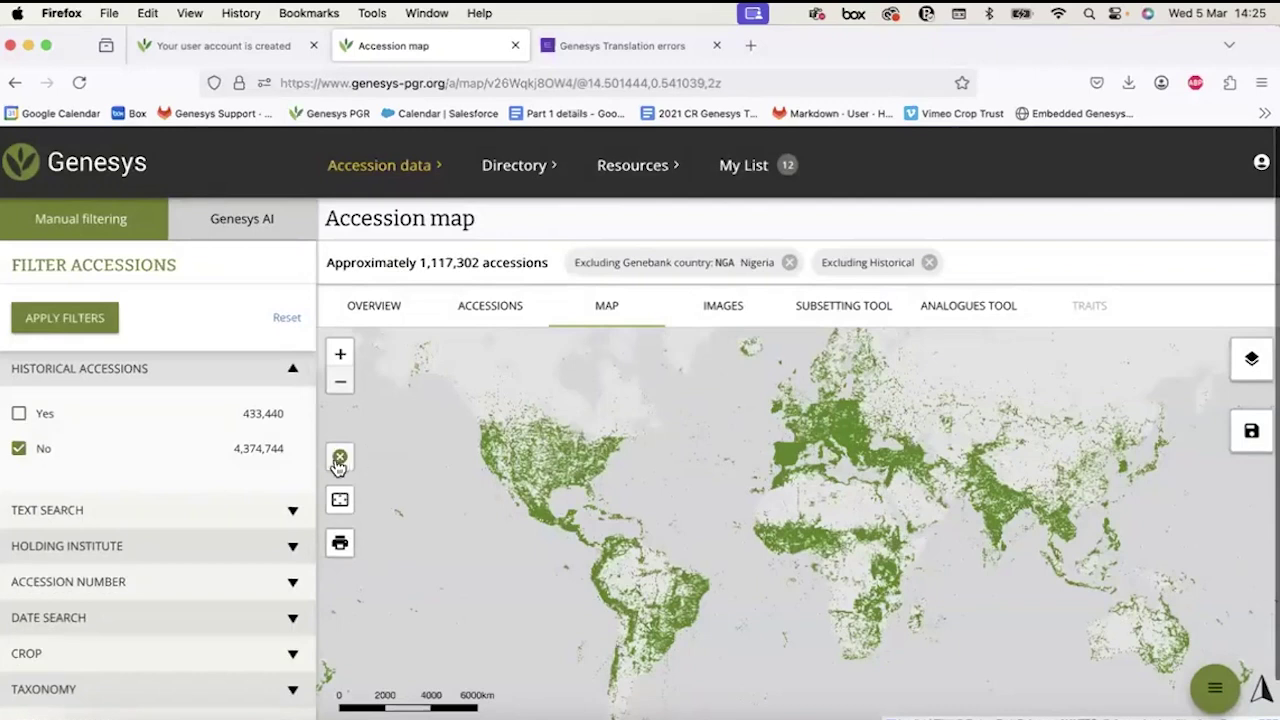
pyautogui.click(339, 460)
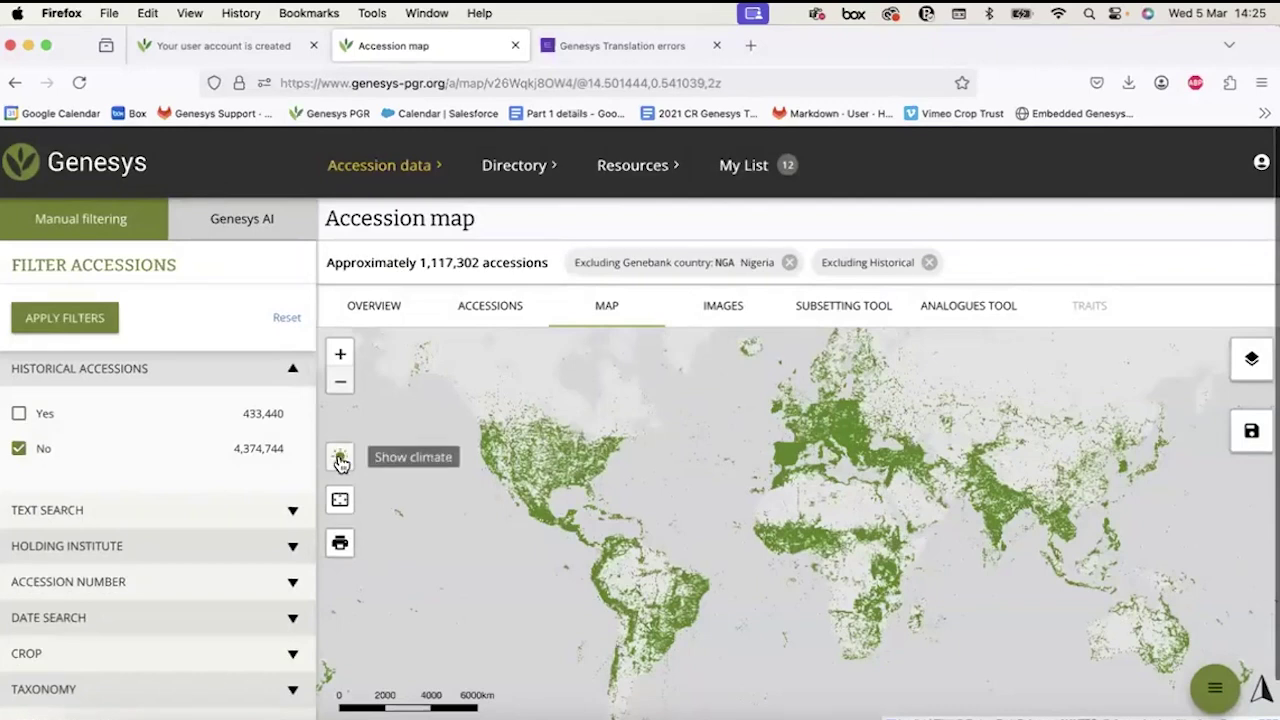
pyautogui.moveTo(462, 486); pyautogui.dragTo(460, 437)
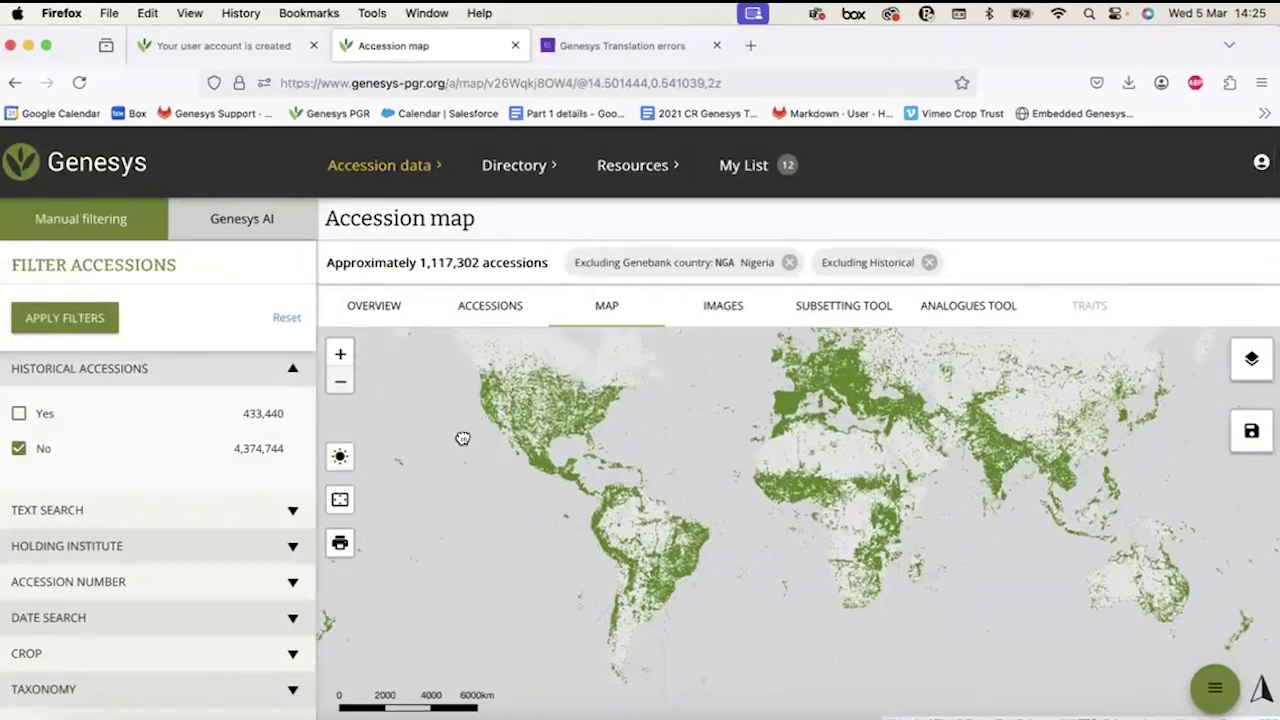
pyautogui.click(340, 505)
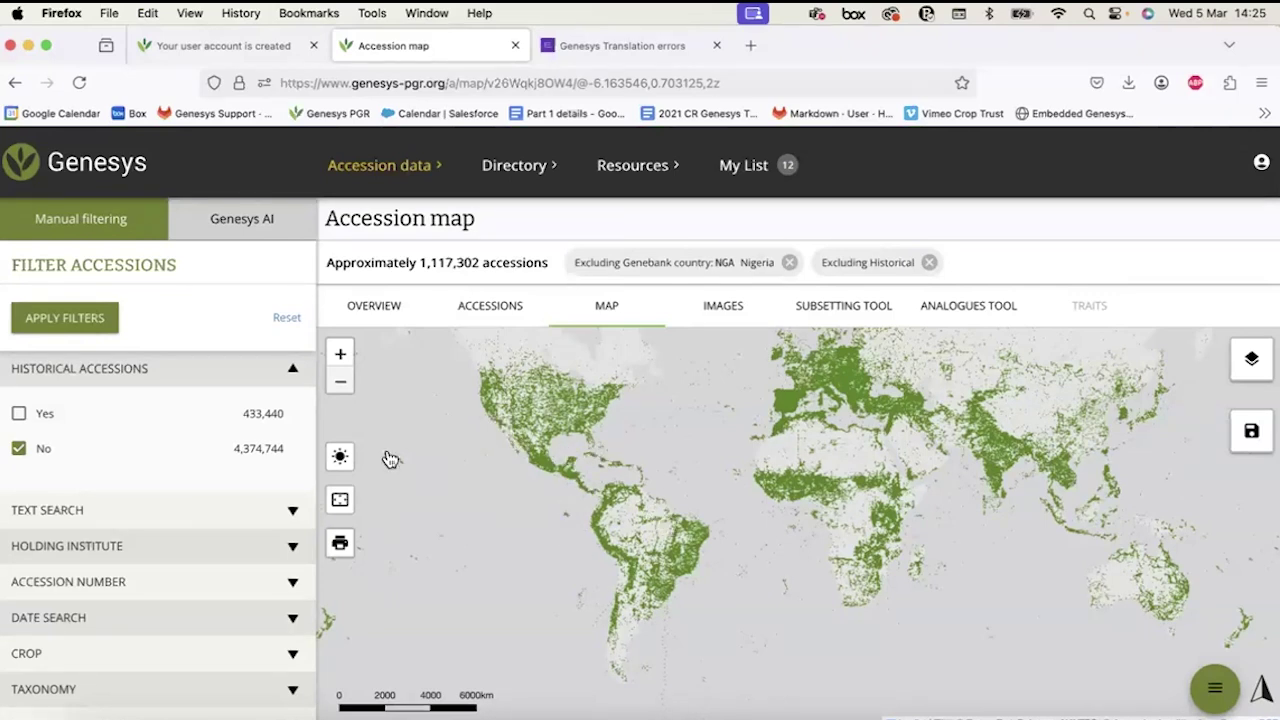
pyautogui.click(340, 502)
pyautogui.moveTo(724, 457); pyautogui.dragTo(941, 520)
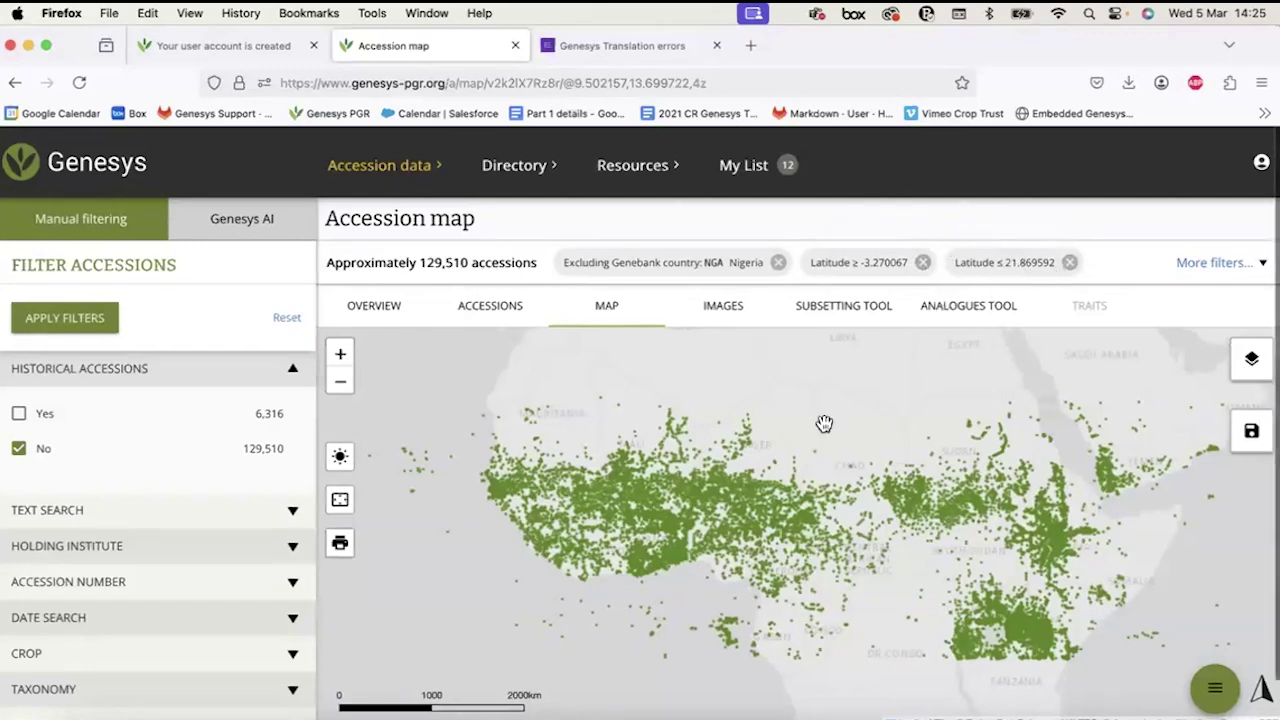
pyautogui.click(1199, 266)
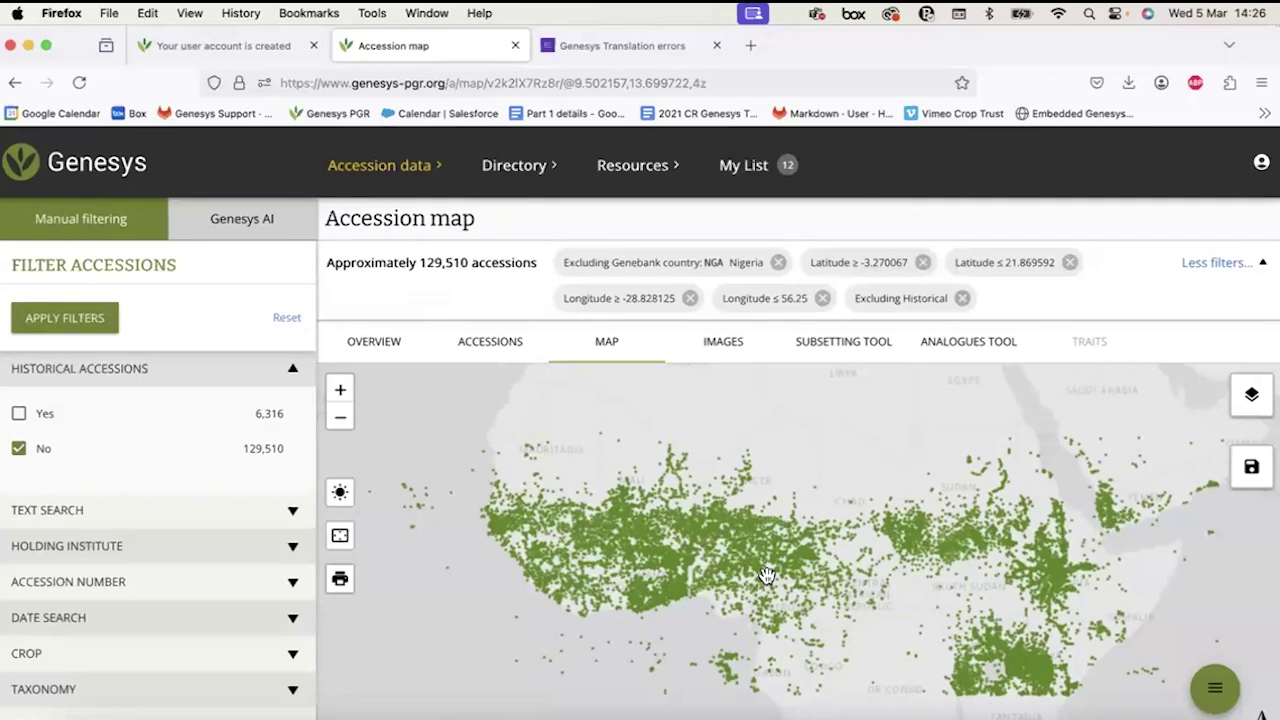
pyautogui.click(923, 268)
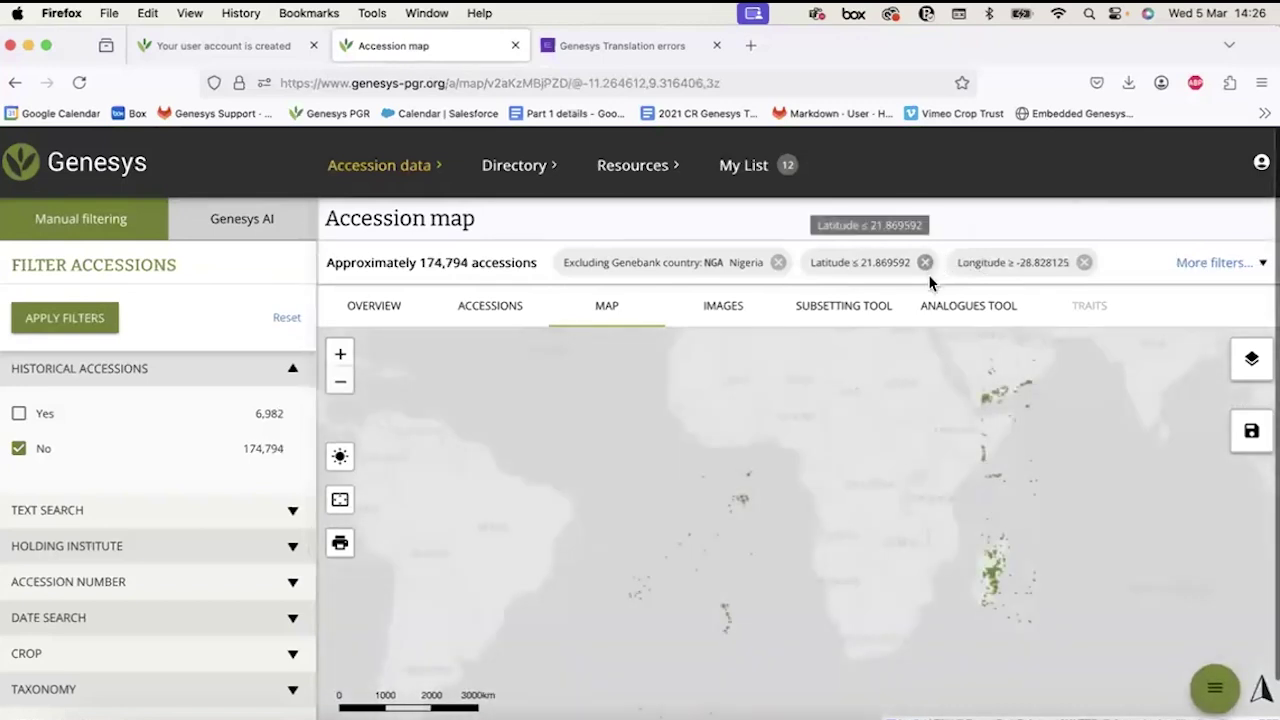
pyautogui.click(925, 264)
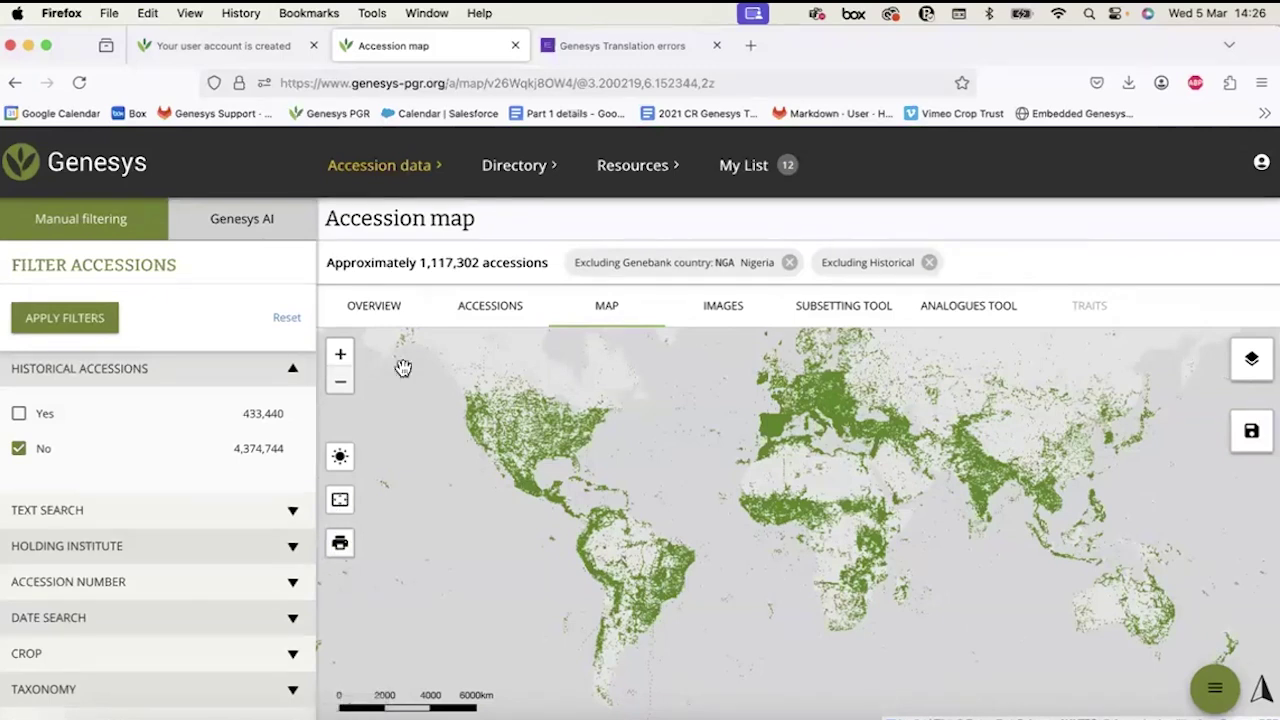
# Zoom in two levels and pan the map until Europe and the Mediterranean fill the view.
pyautogui.click(339, 354)
pyautogui.click(339, 354)
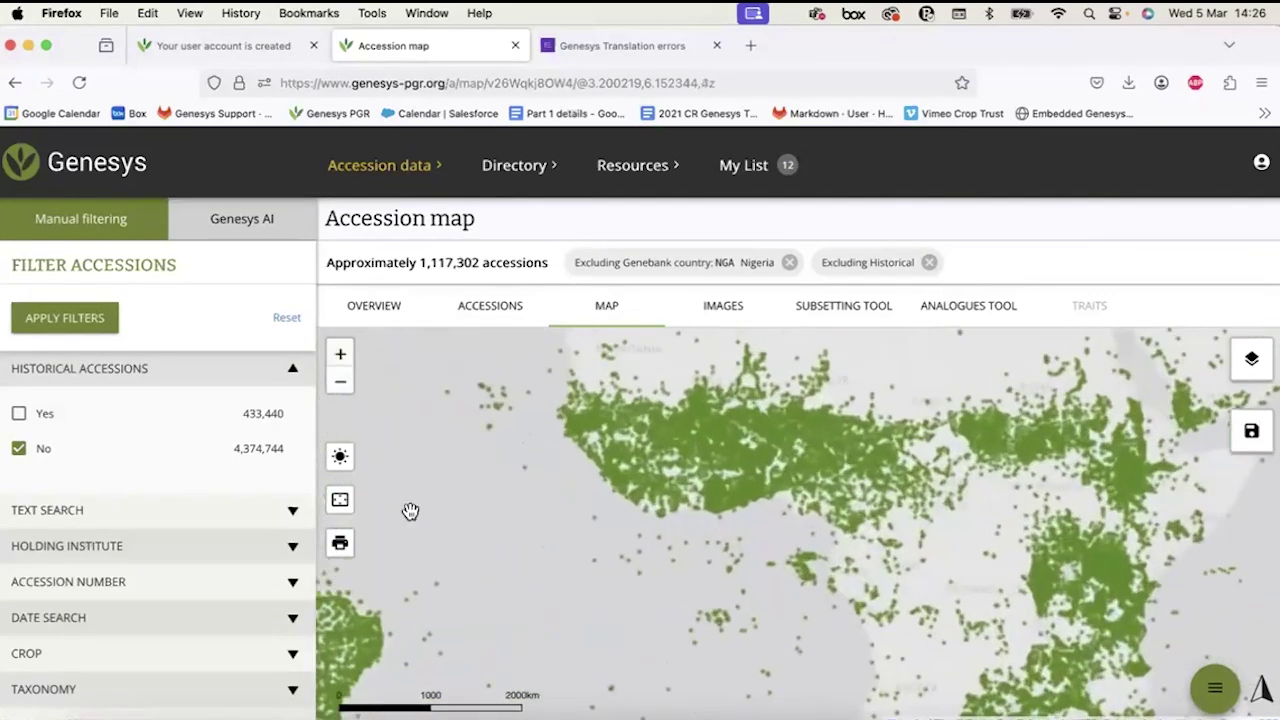
pyautogui.moveTo(345, 560); pyautogui.dragTo(580, 597)
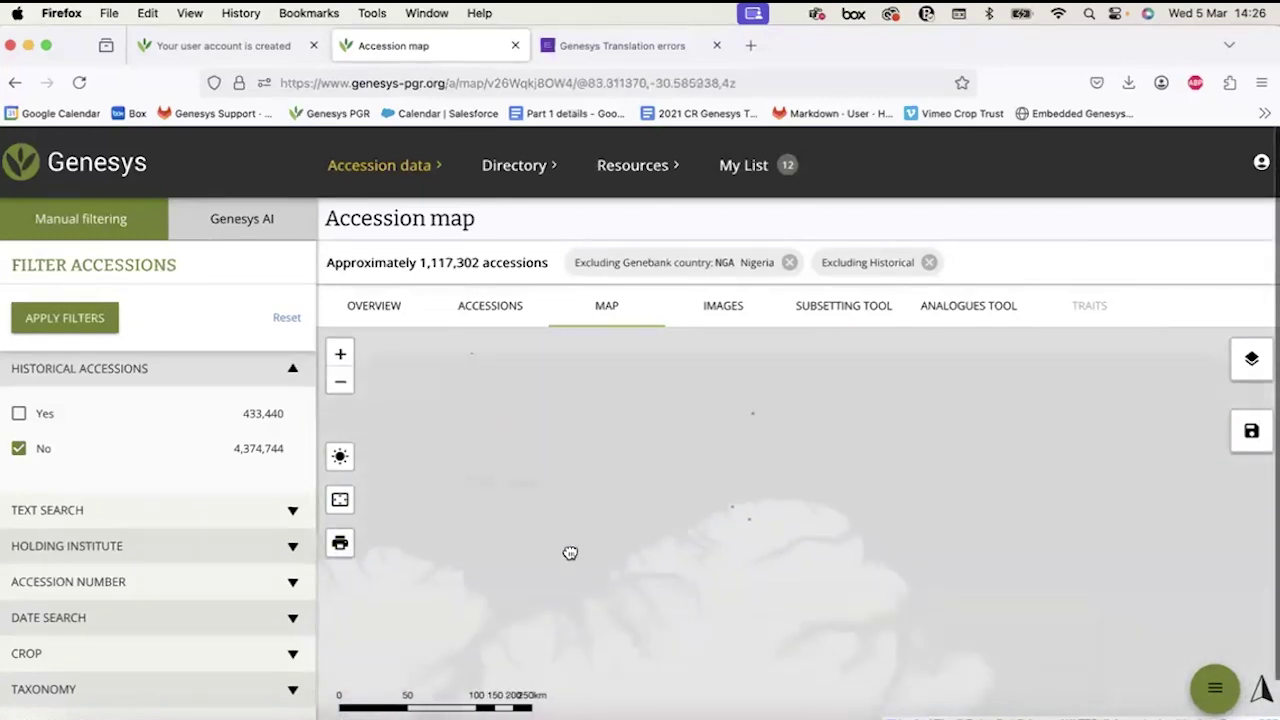
pyautogui.moveTo(570, 553); pyautogui.dragTo(671, 323)
pyautogui.moveTo(643, 571); pyautogui.dragTo(667, 325)
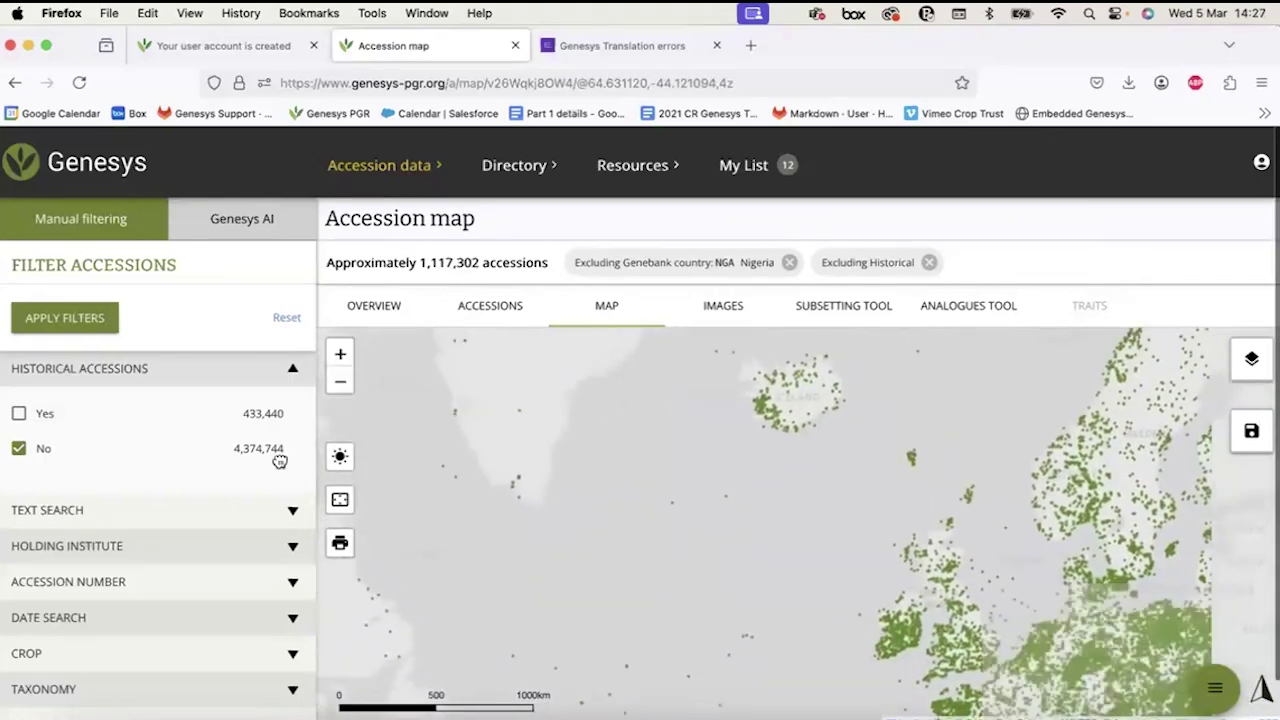
pyautogui.moveTo(649, 517); pyautogui.dragTo(394, 589)
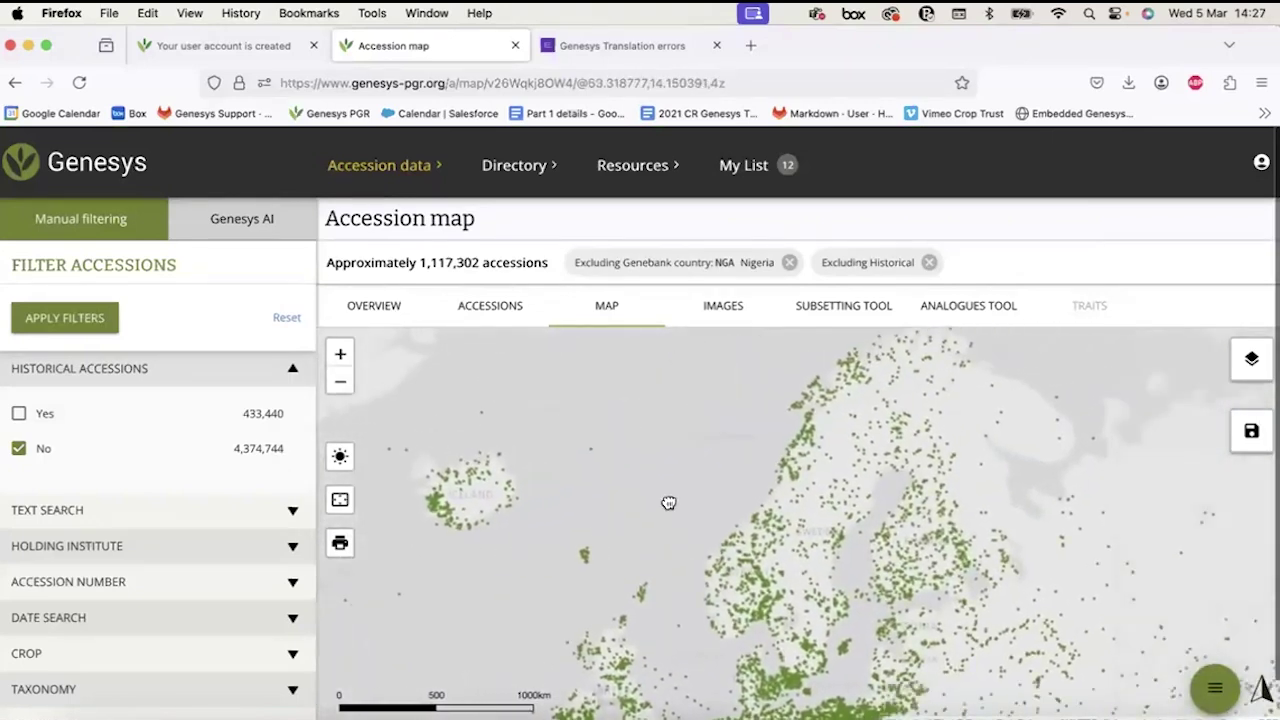
pyautogui.moveTo(669, 503); pyautogui.dragTo(666, 454)
pyautogui.moveTo(674, 546); pyautogui.dragTo(640, 348)
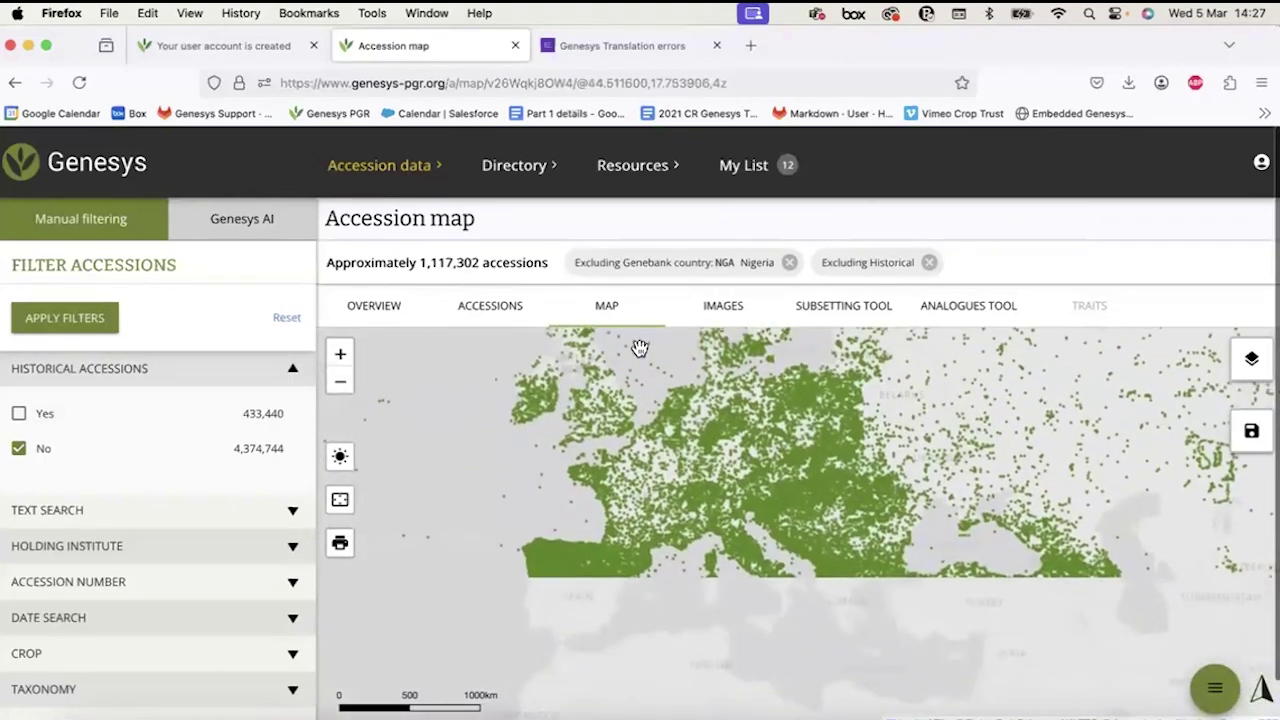
# Download the Europe accession map as an image at a 4x scale factor.
pyautogui.click(339, 547)
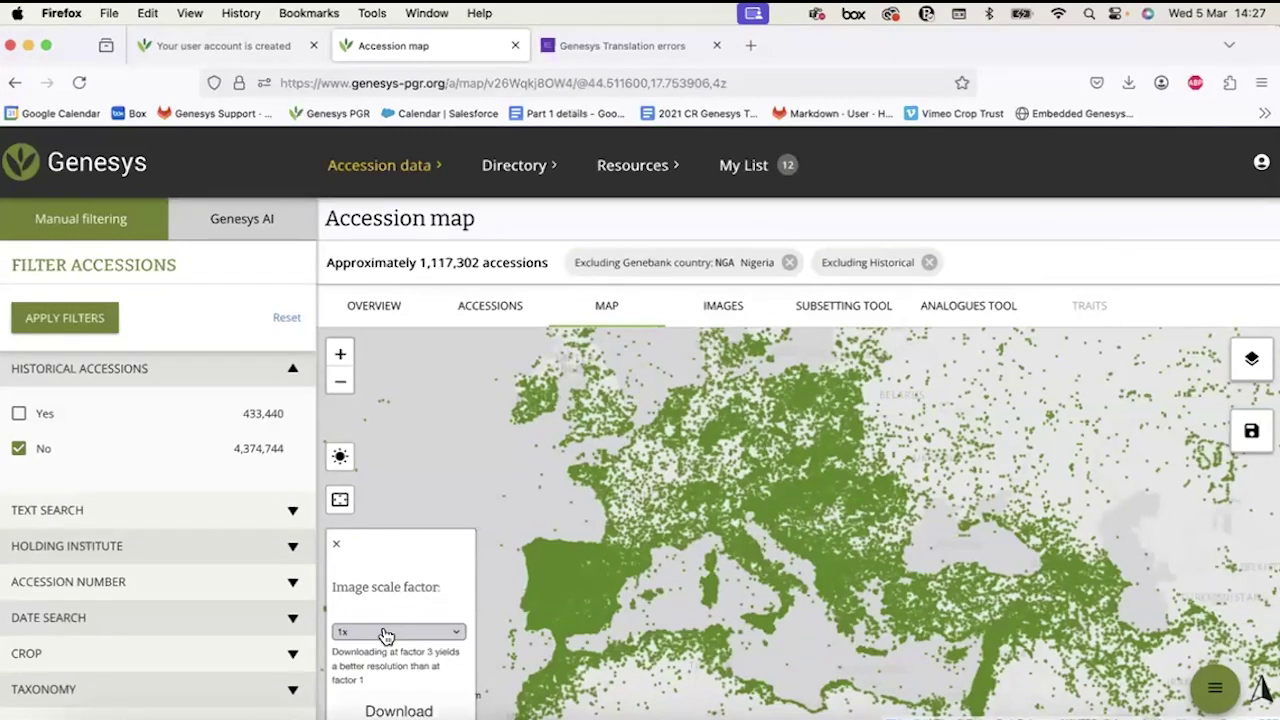
pyautogui.click(386, 633)
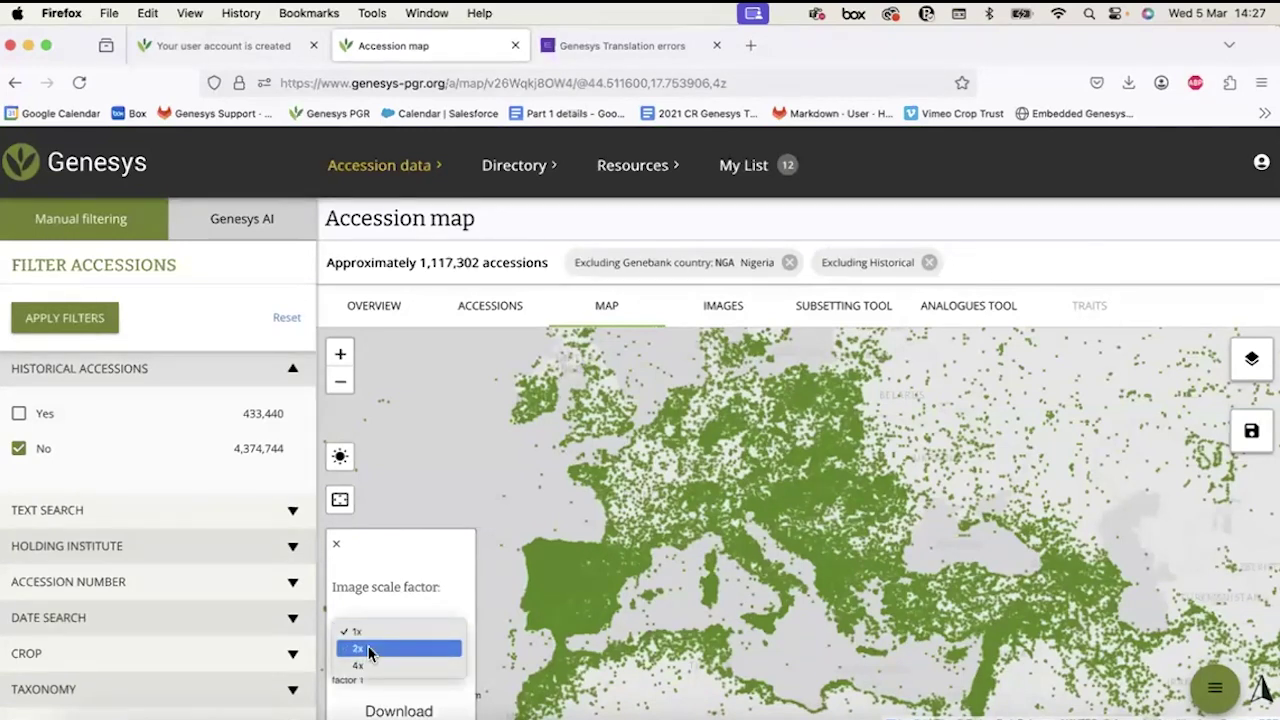
pyautogui.click(386, 667)
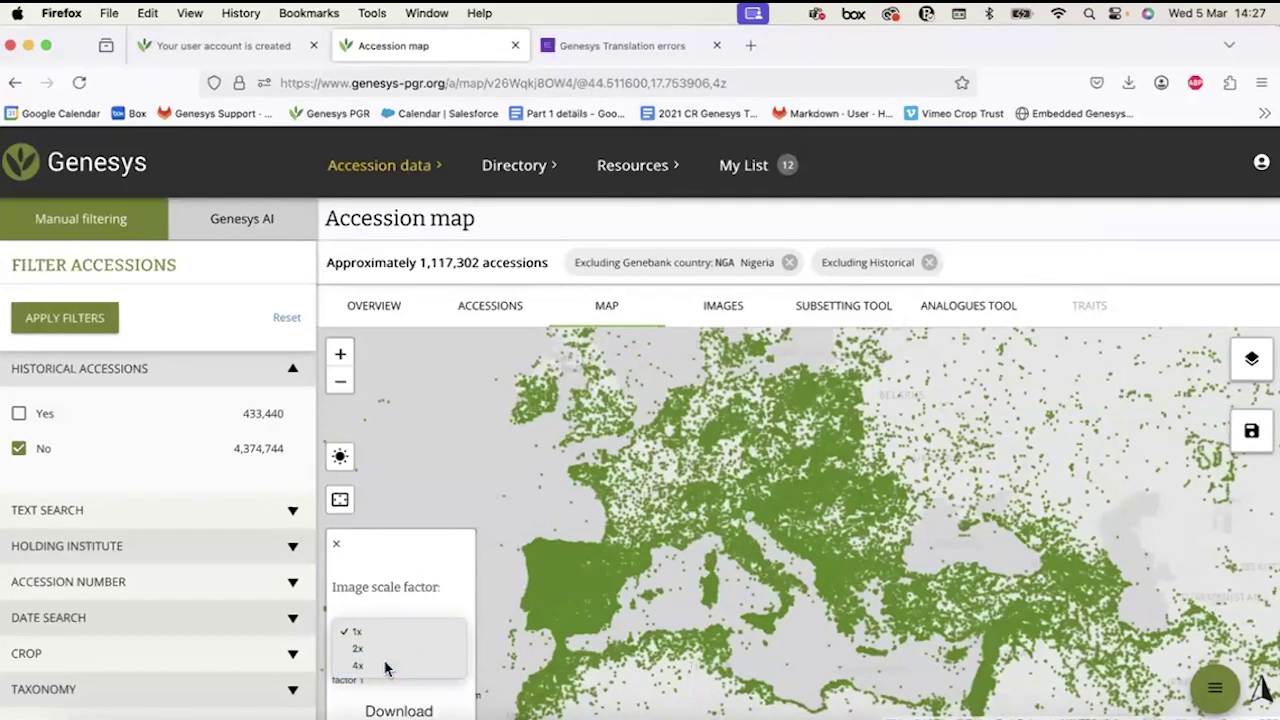
pyautogui.click(377, 628)
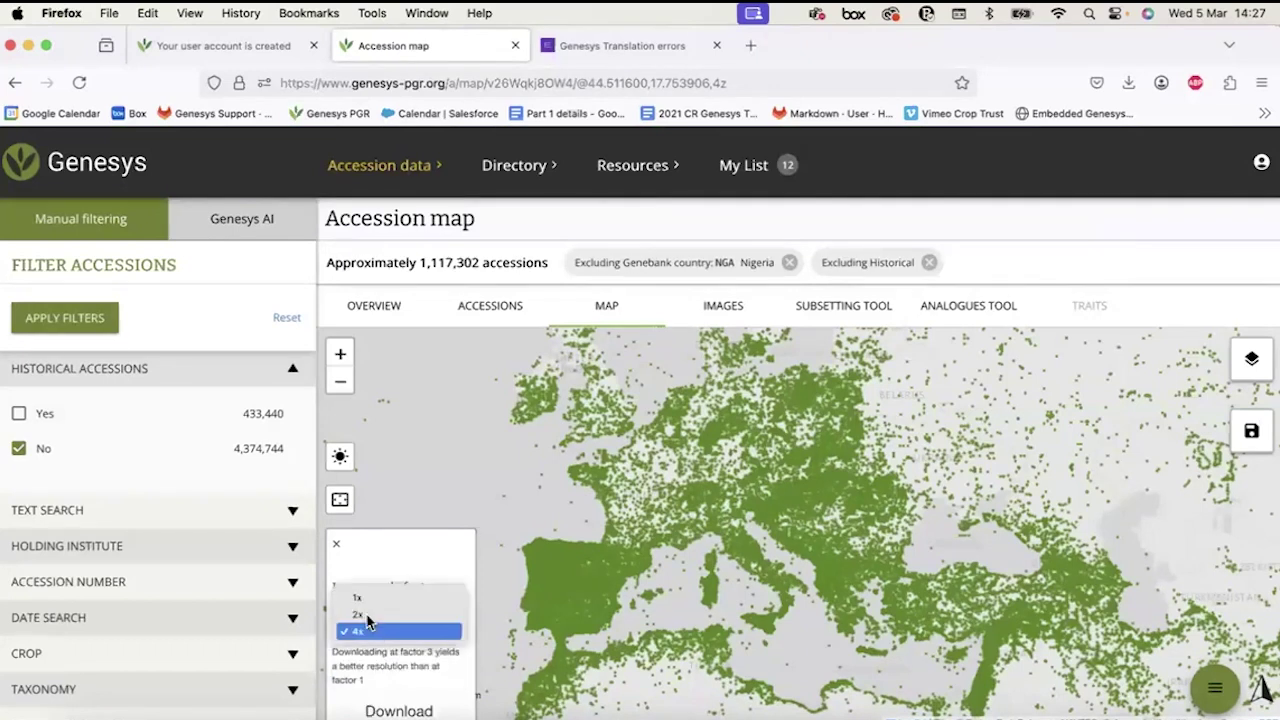
pyautogui.click(361, 634)
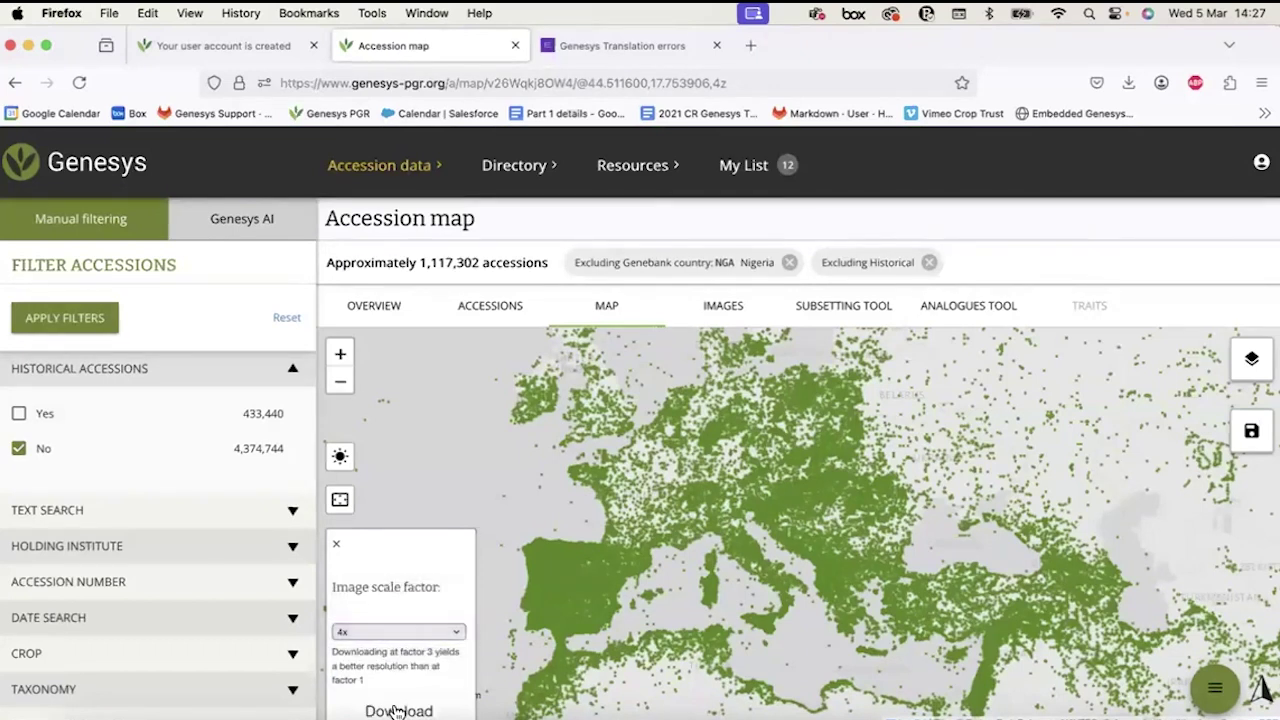
pyautogui.click(398, 711)
# Close the accession ID list and the image download panel.
pyautogui.click(1006, 491)
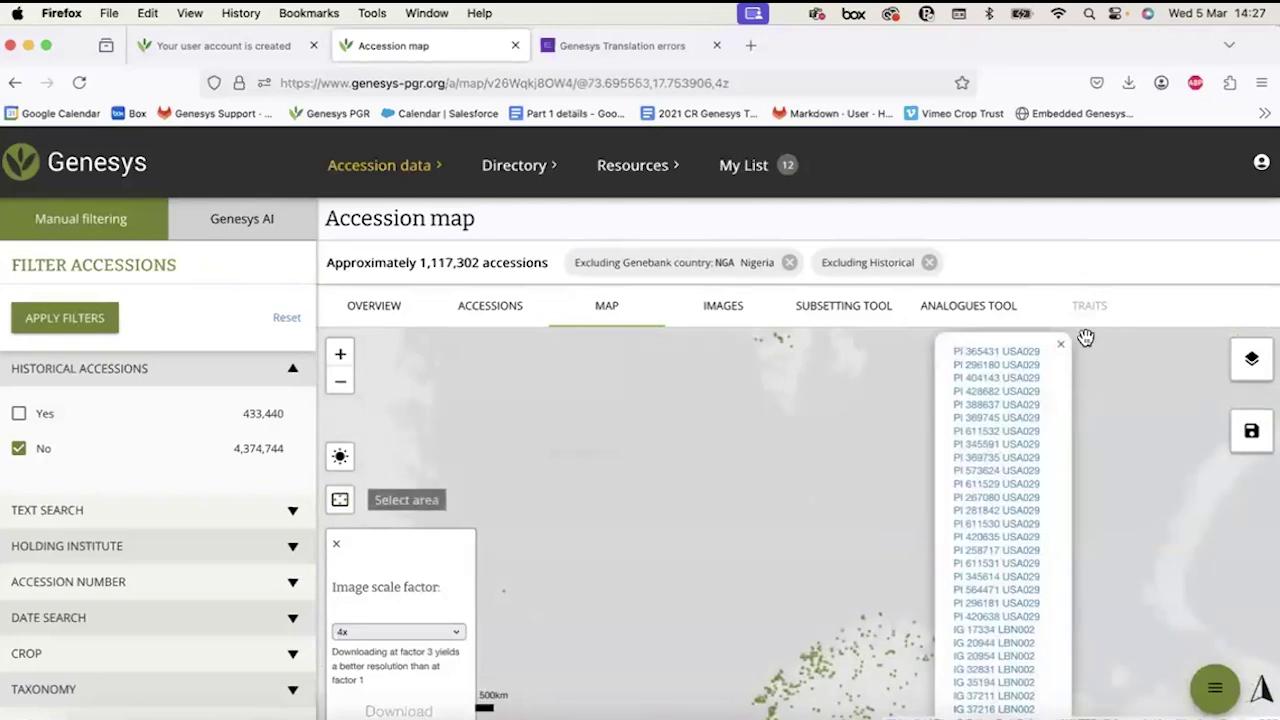
pyautogui.click(1063, 348)
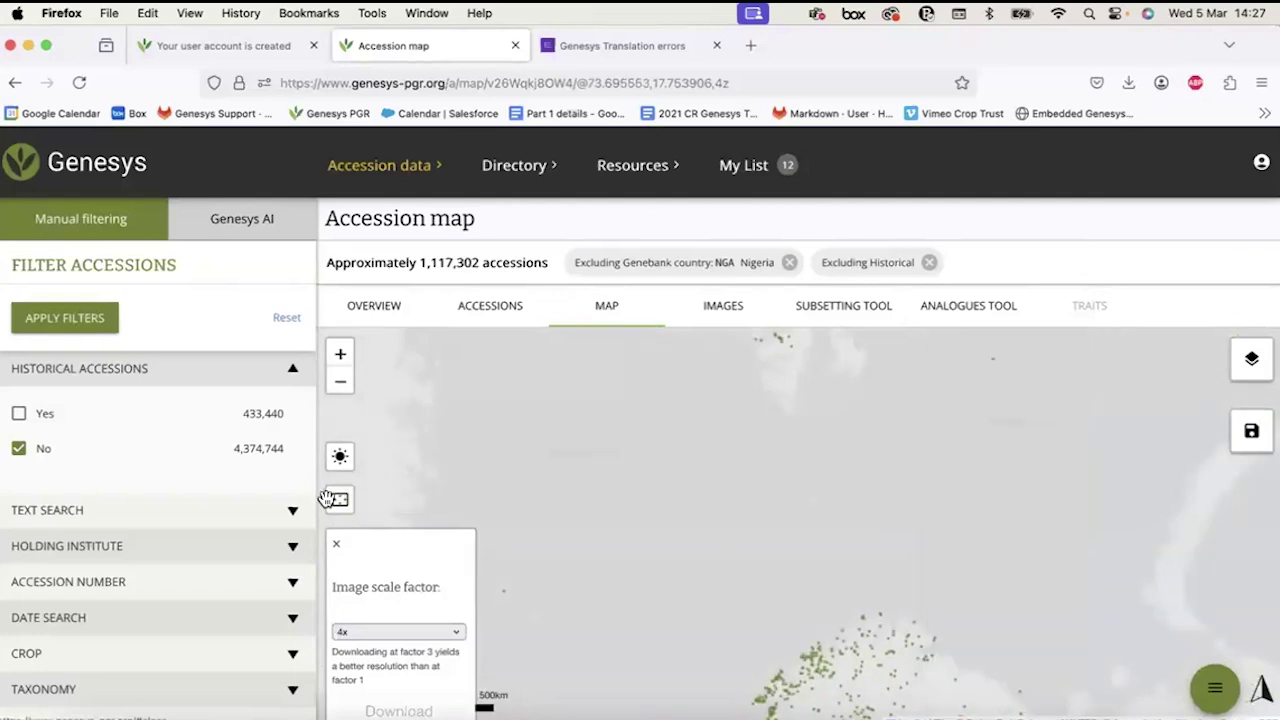
pyautogui.click(338, 547)
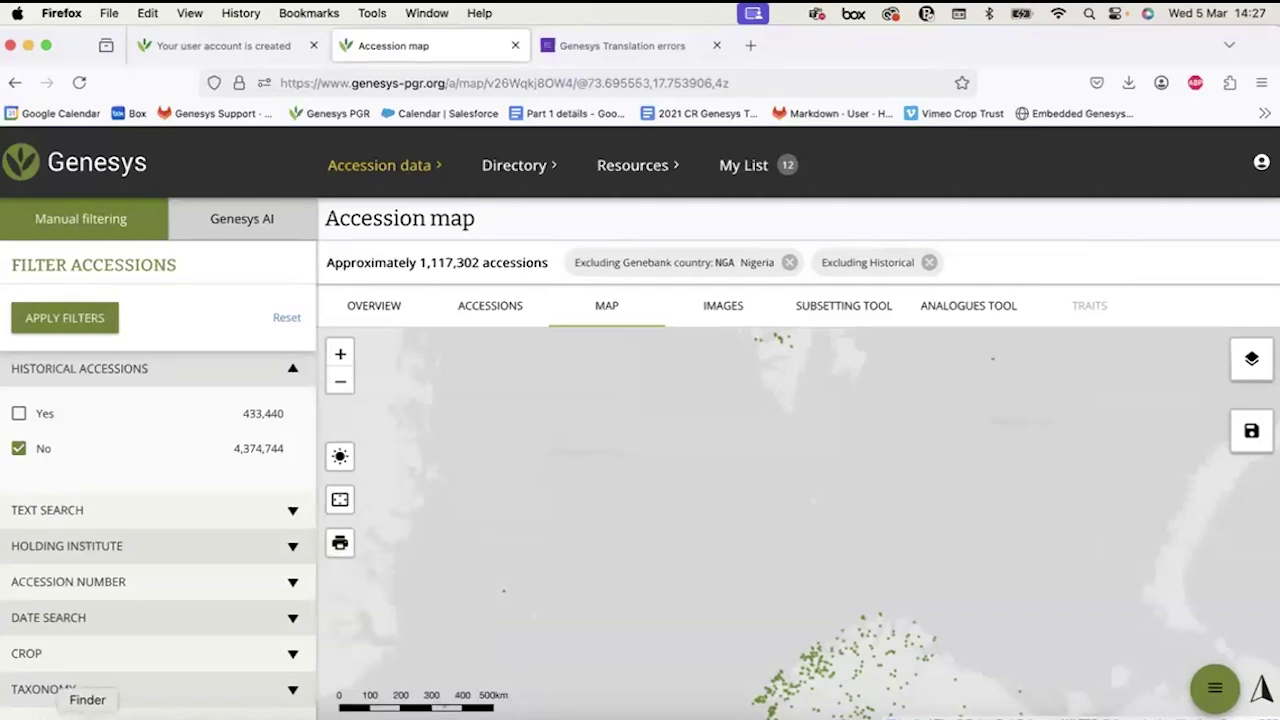
pyautogui.click(103, 710)
# View genesys-map(17).png from Downloads in Preview, then close Preview and the Finder window.
pyautogui.click(59, 510)
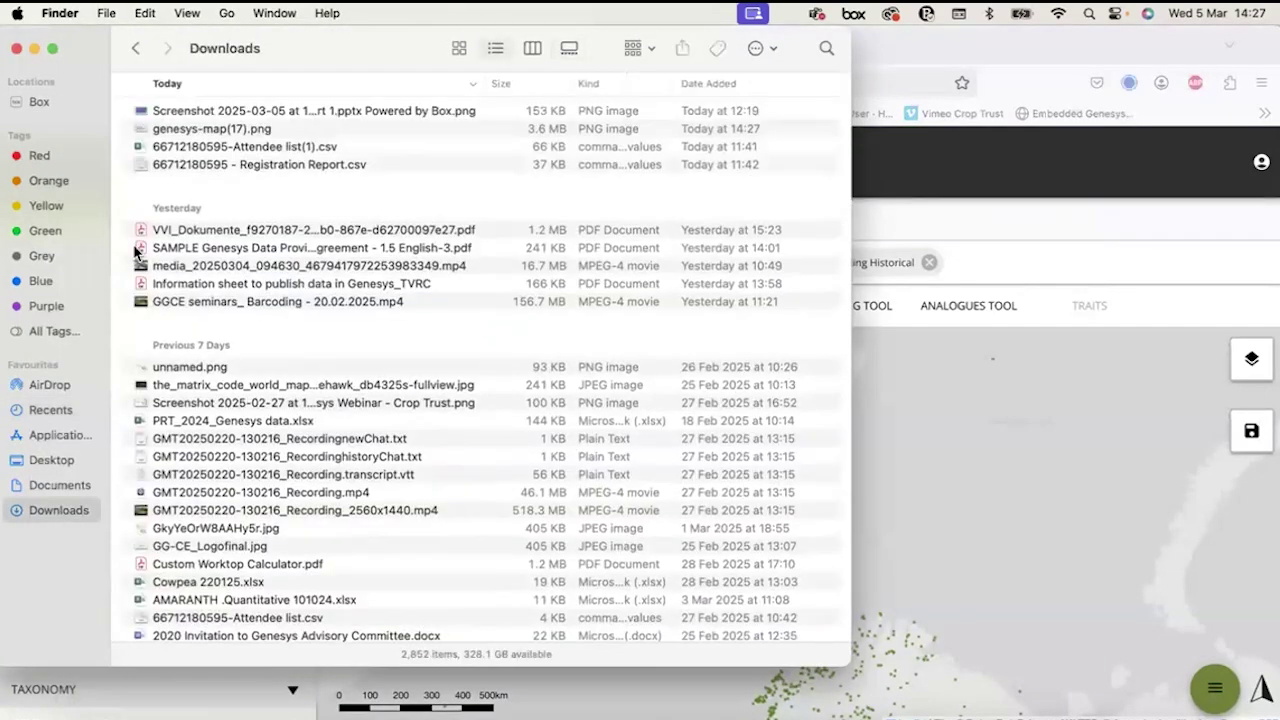
pyautogui.click(190, 130)
pyautogui.doubleClick(190, 130)
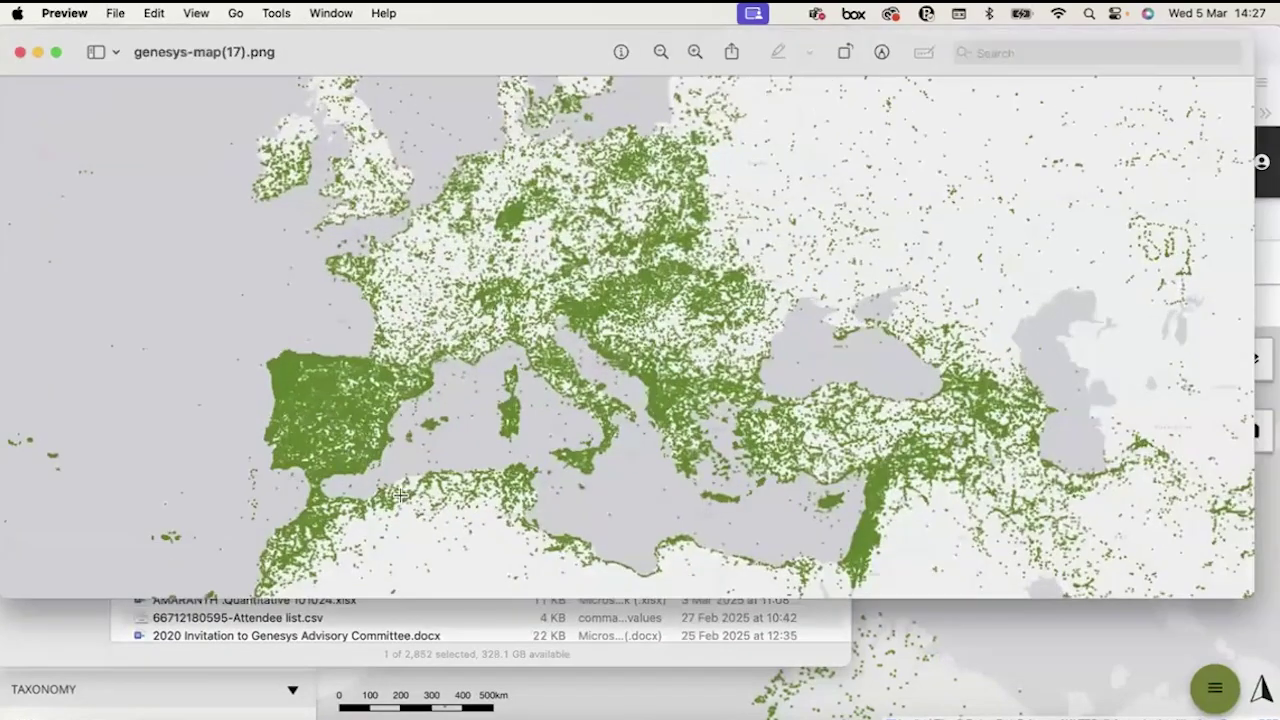
pyautogui.scroll(5, 448, 338)
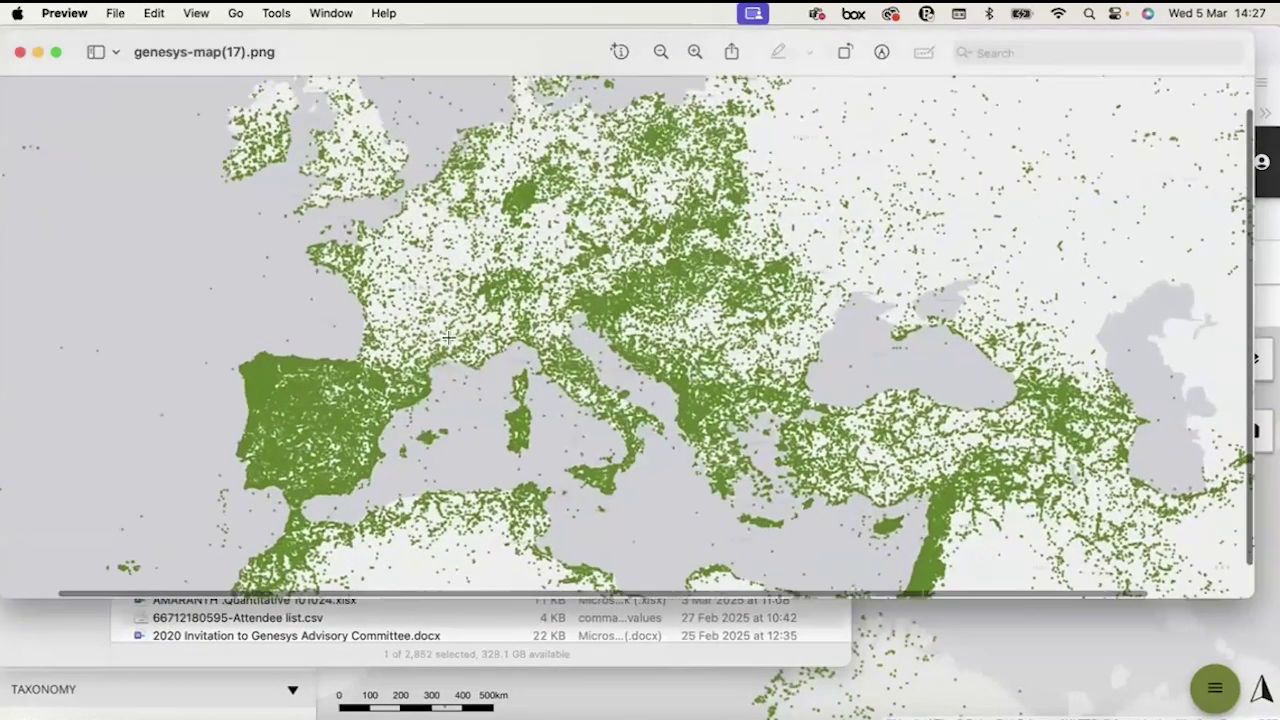
pyautogui.scroll(-5, 448, 338)
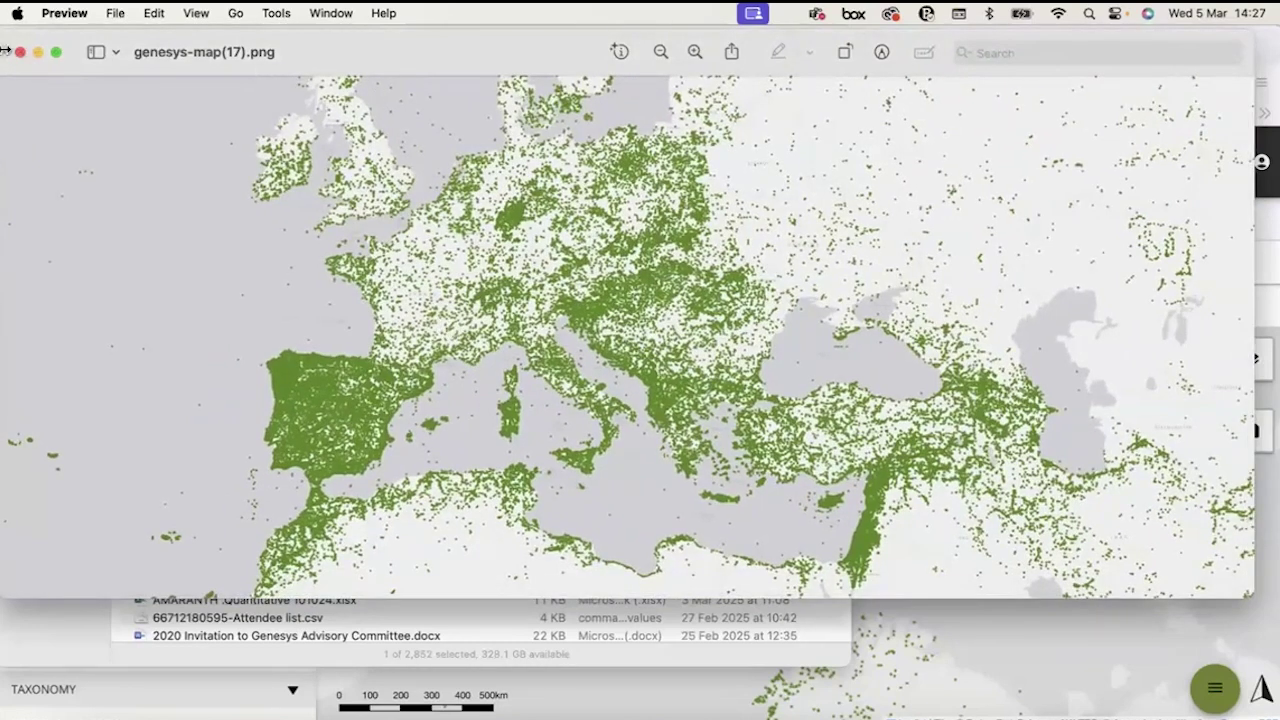
pyautogui.click(19, 52)
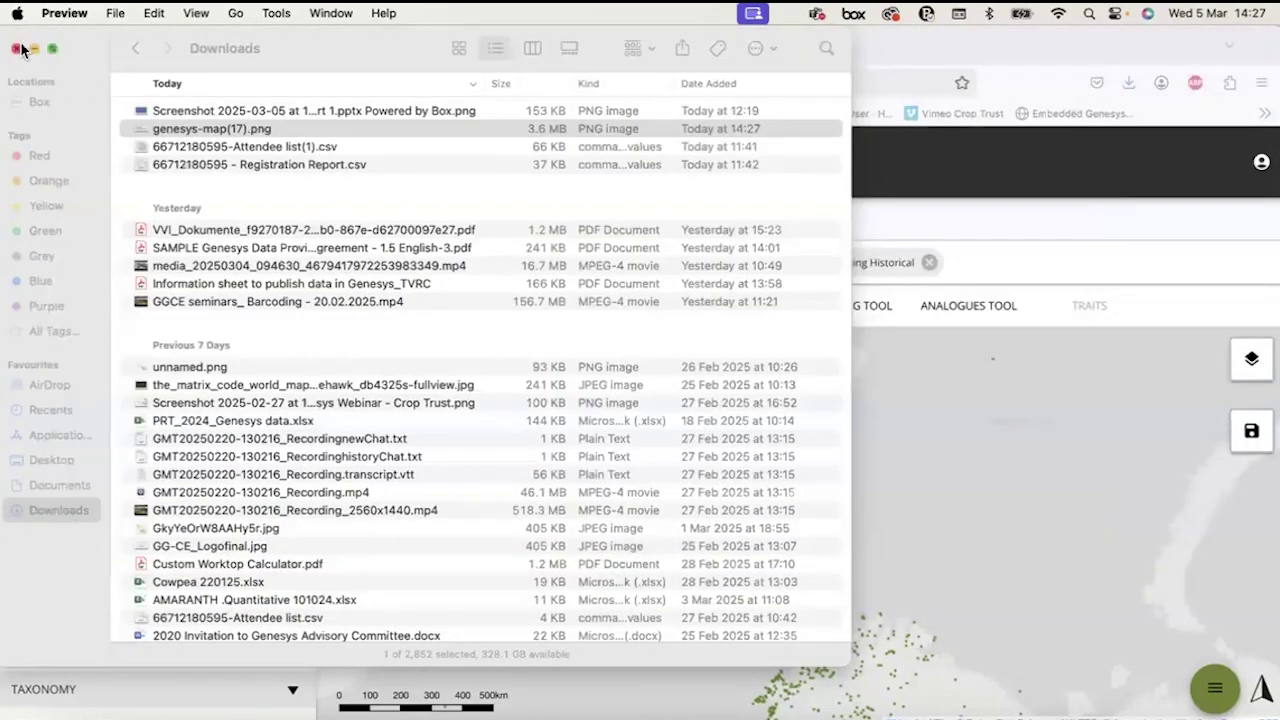
pyautogui.click(21, 50)
pyautogui.click(585, 522)
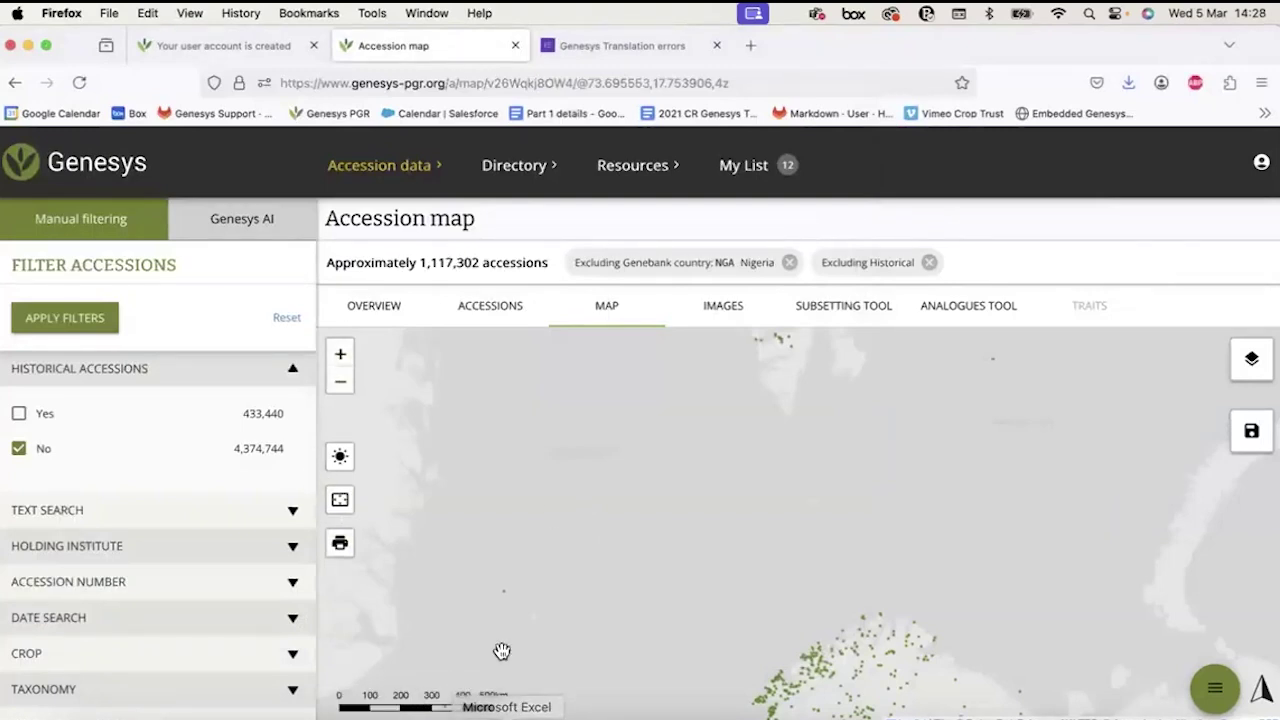
# Pan the world accession map so North America sits on the left and Europe is centred.
pyautogui.scroll(-2, 501, 651)
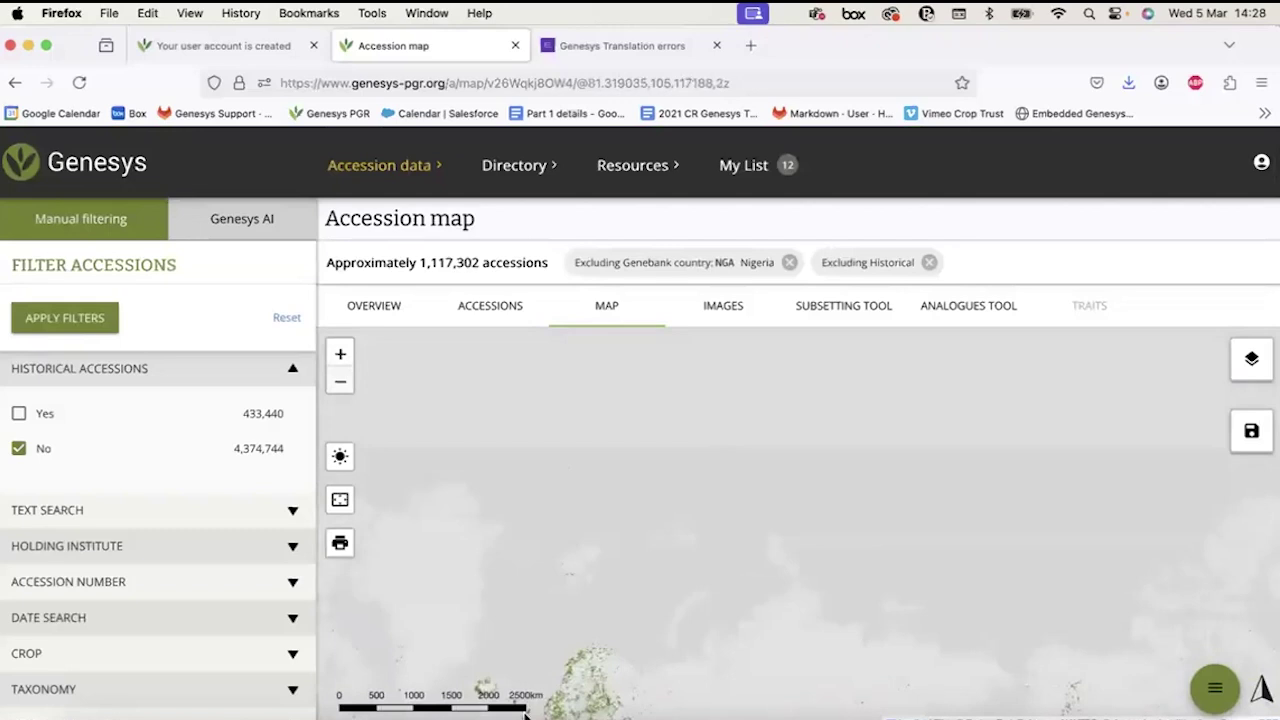
pyautogui.moveTo(610, 670); pyautogui.dragTo(608, 486)
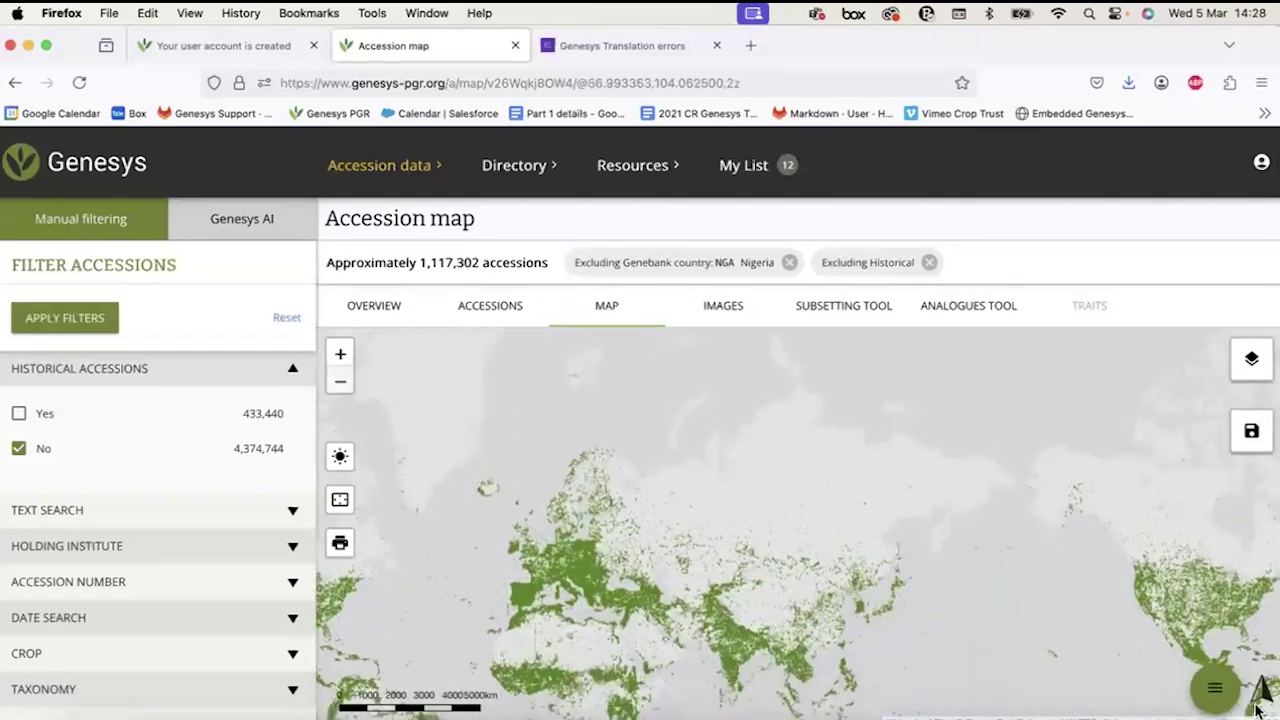
pyautogui.moveTo(922, 665); pyautogui.dragTo(954, 543)
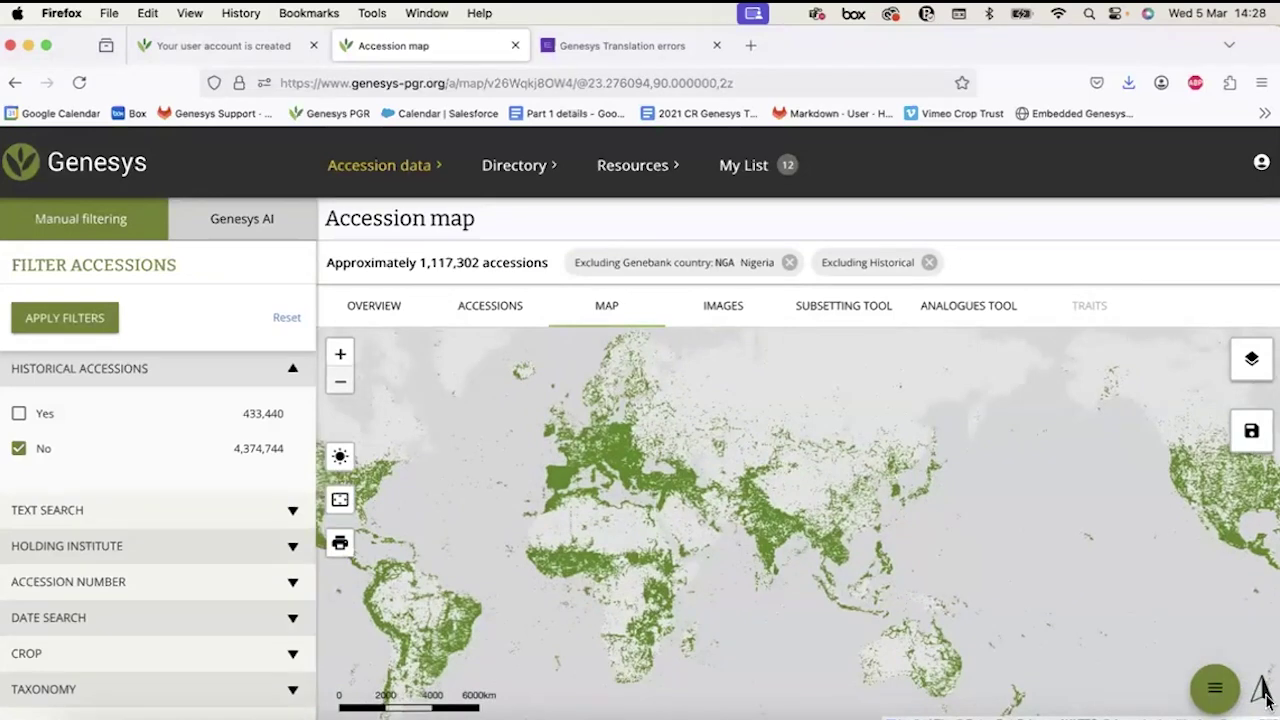
pyautogui.moveTo(1114, 646); pyautogui.dragTo(958, 686)
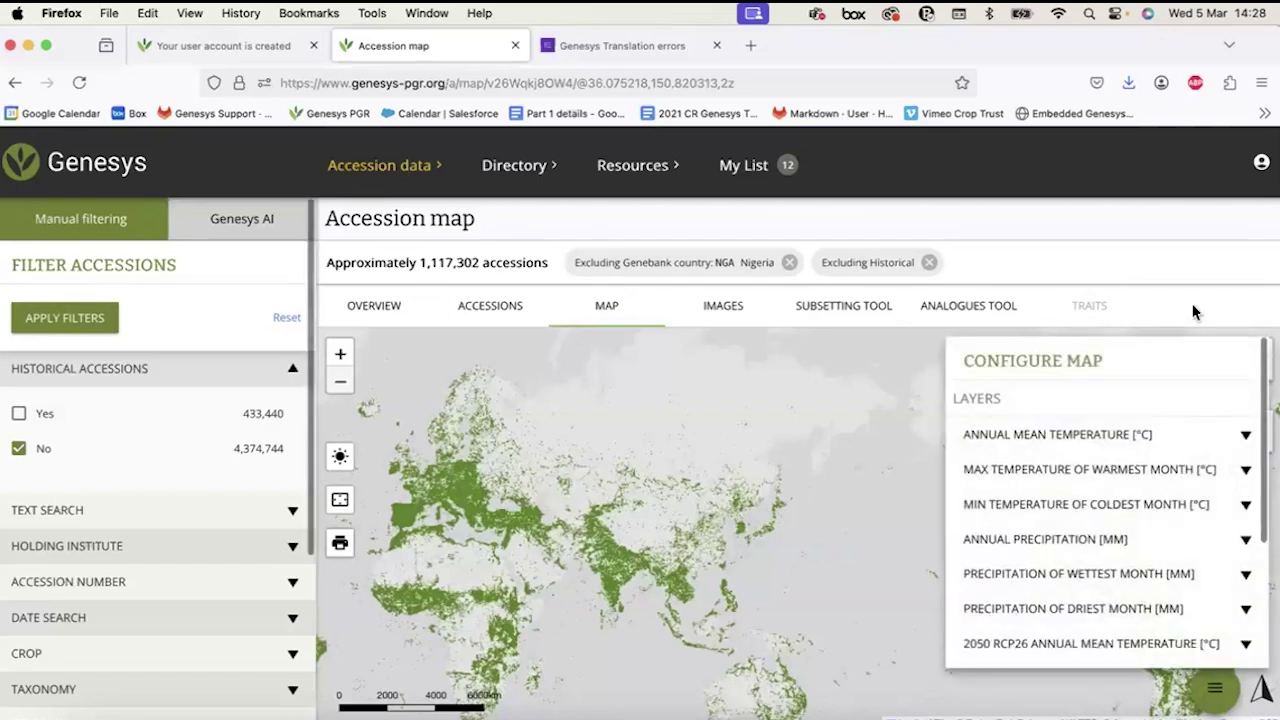
pyautogui.moveTo(1249, 434)
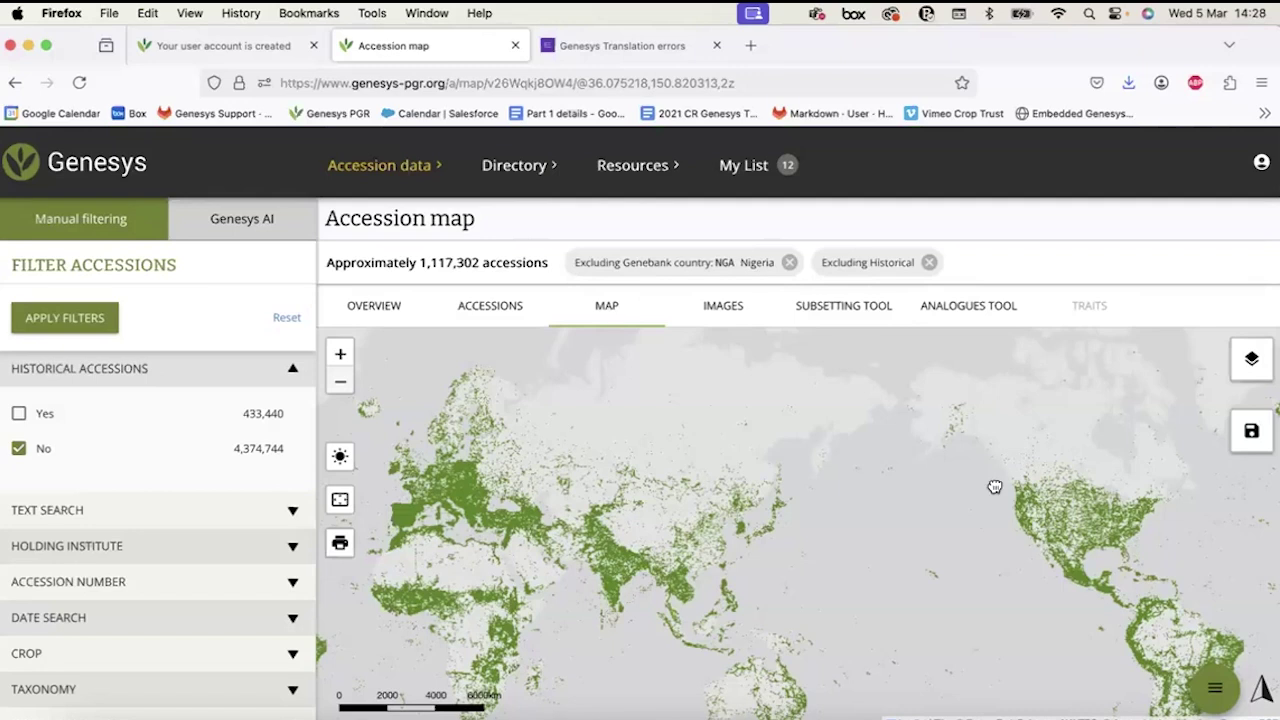
pyautogui.moveTo(994, 486); pyautogui.dragTo(1071, 423)
pyautogui.moveTo(1014, 460); pyautogui.dragTo(1126, 480)
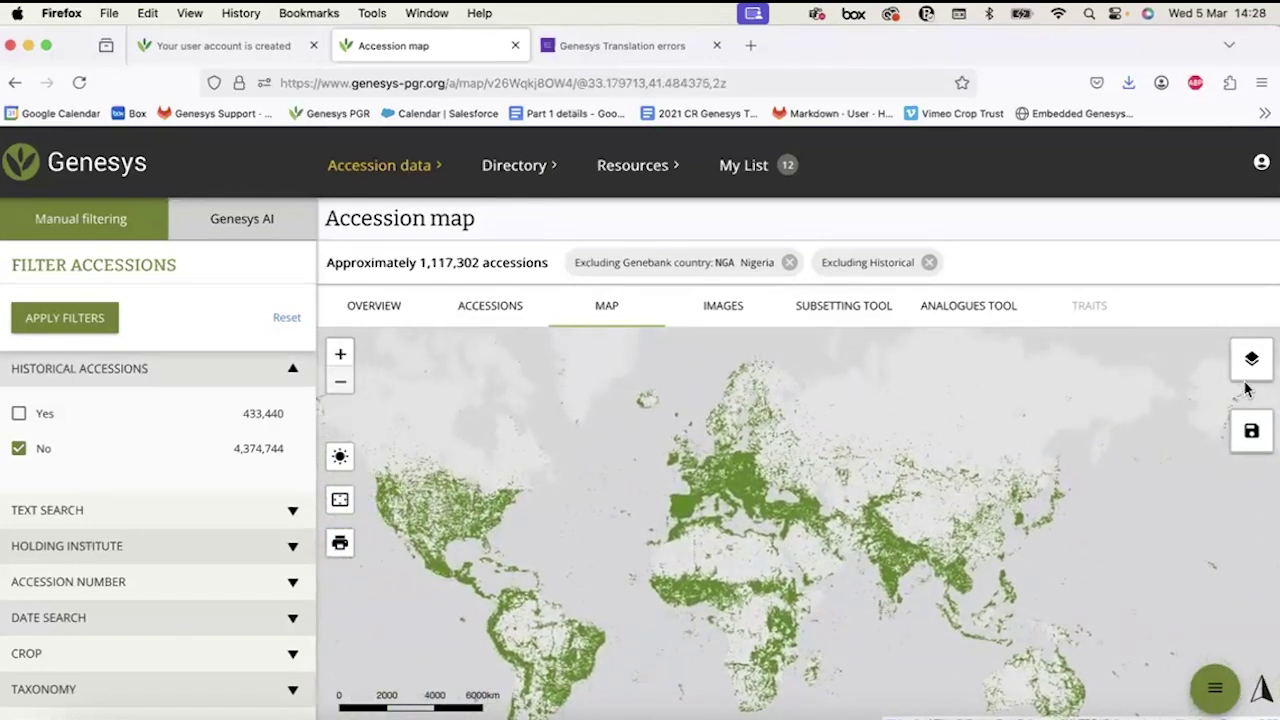
# Expand Annual Mean Temperature [°C] in the map layer settings and set its opacity to 0.60.
pyautogui.click(1248, 372)
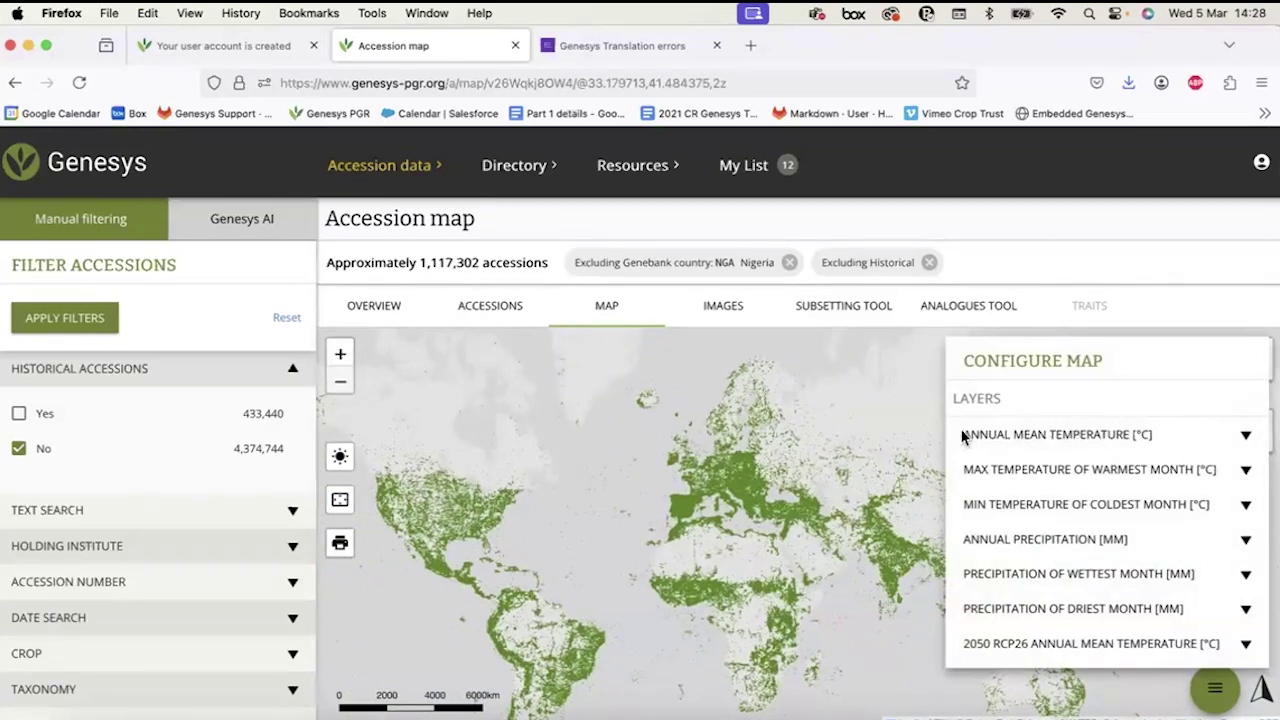
pyautogui.scroll(-5, 1005, 460)
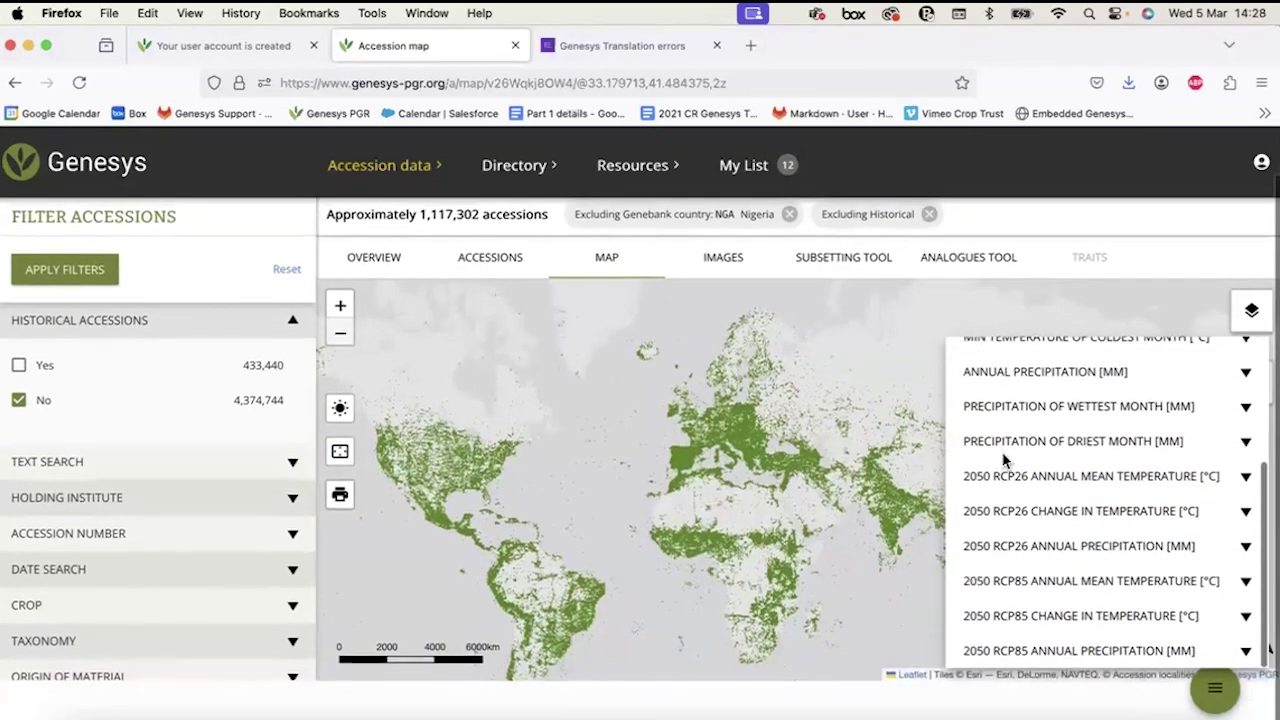
pyautogui.scroll(5, 1005, 460)
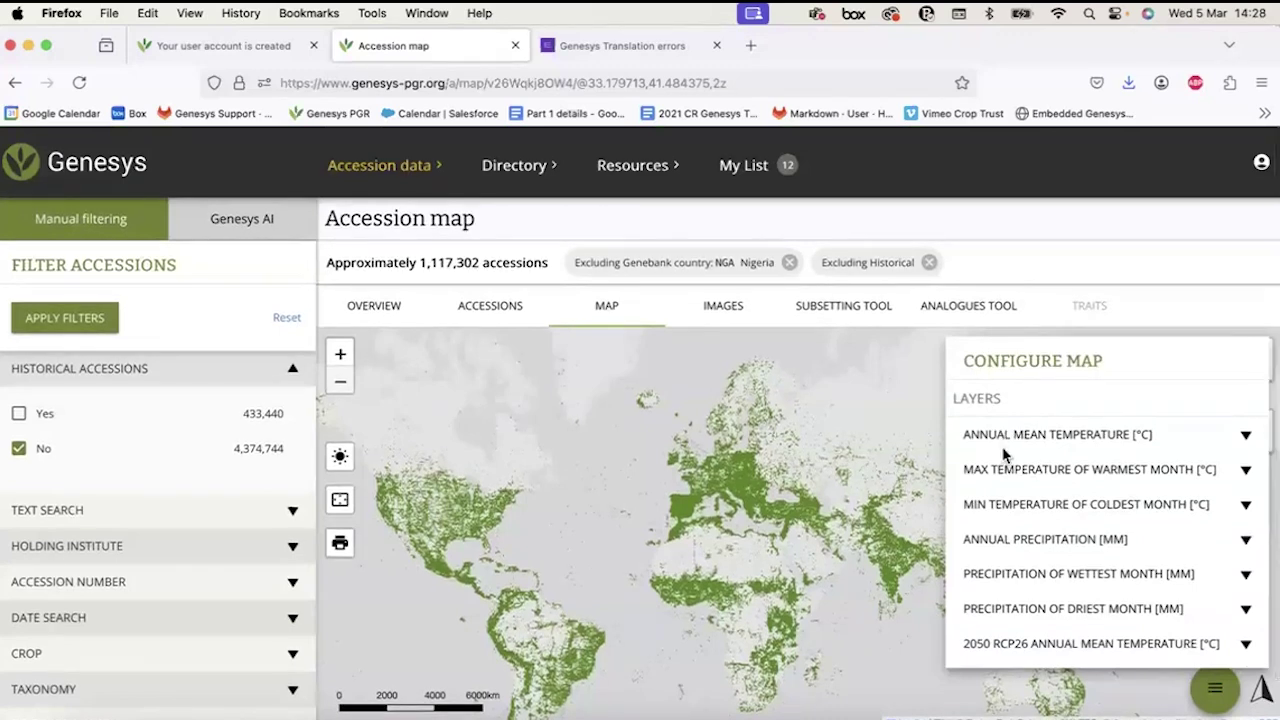
pyautogui.scroll(-5, 1052, 490)
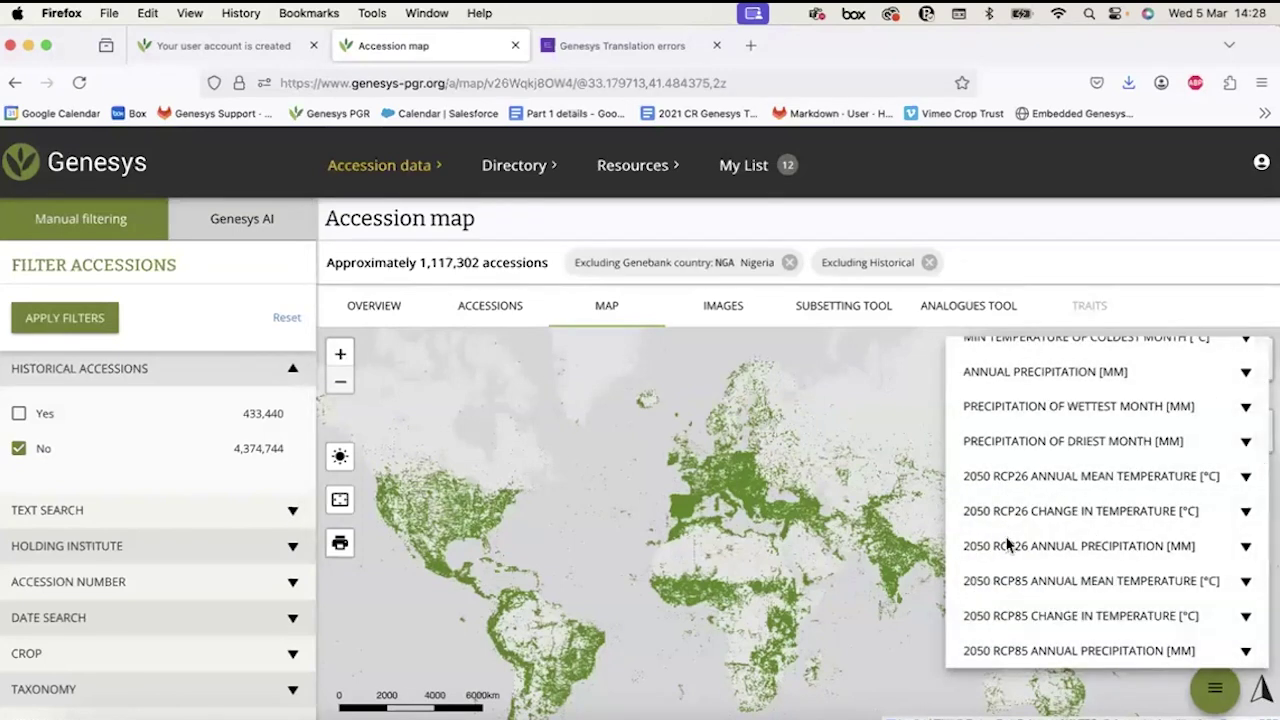
pyautogui.scroll(3, 1006, 543)
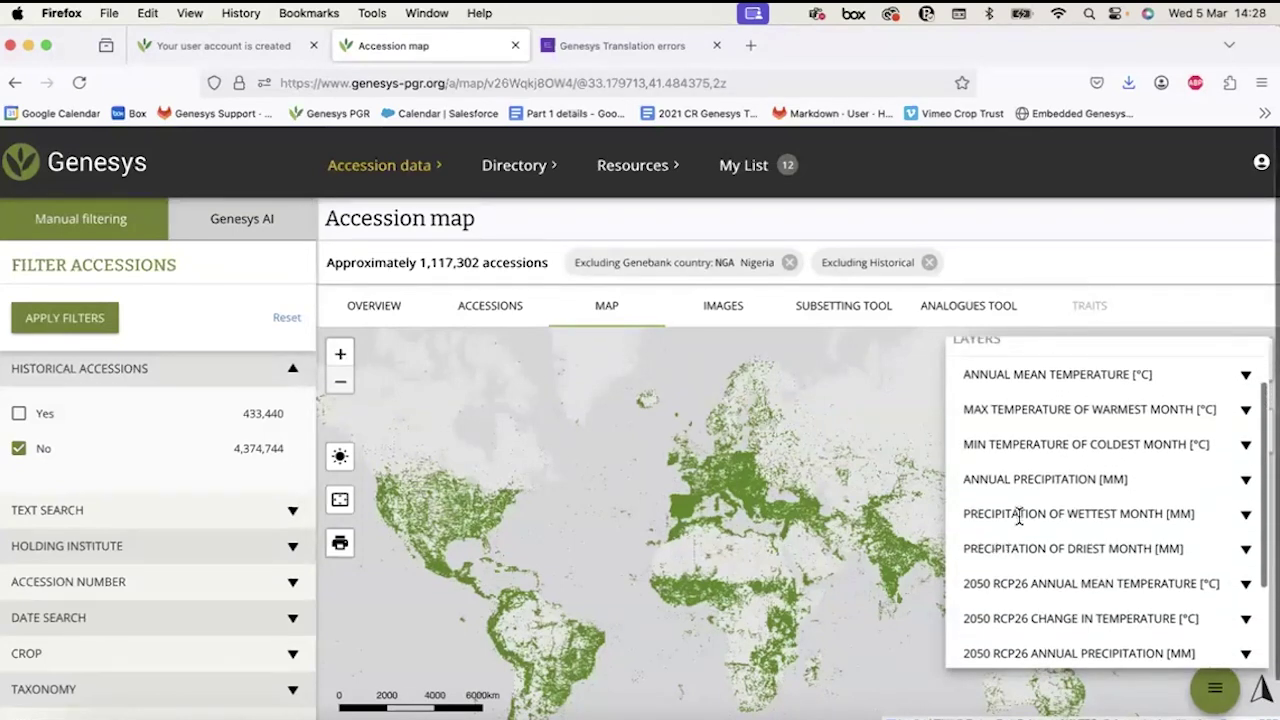
pyautogui.scroll(2, 1020, 515)
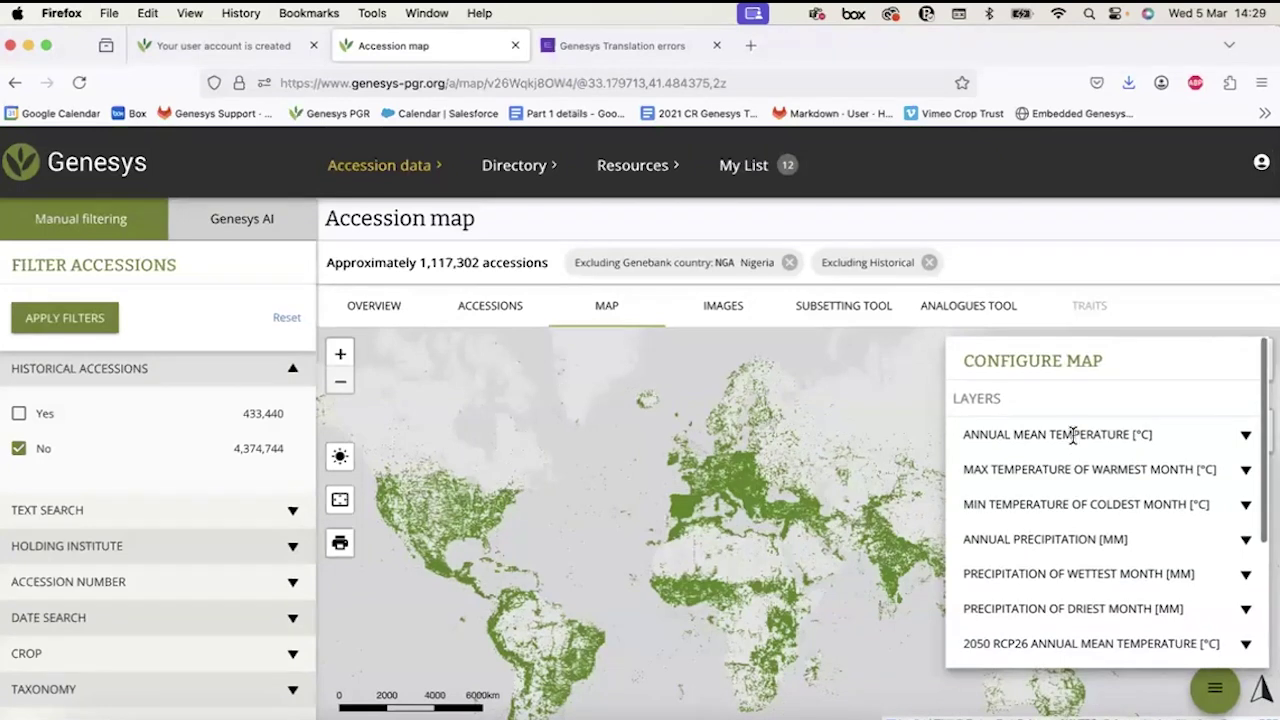
pyautogui.click(1246, 437)
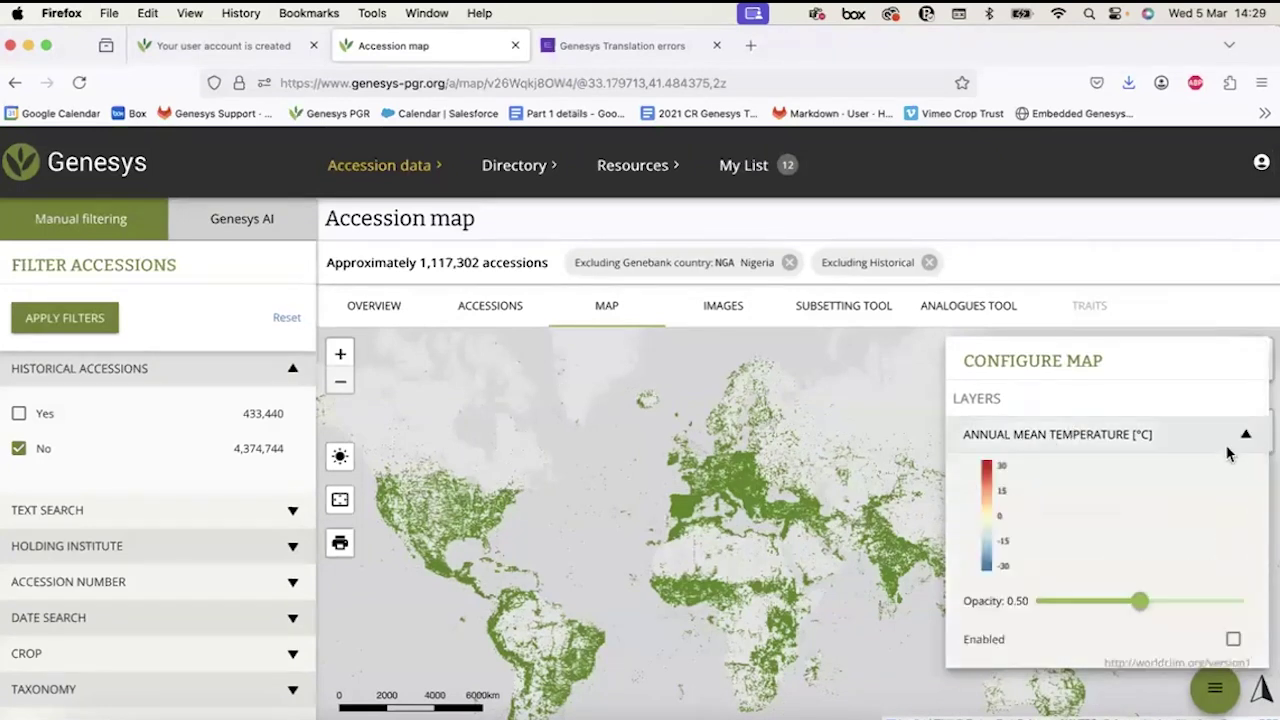
pyautogui.scroll(-2, 1213, 483)
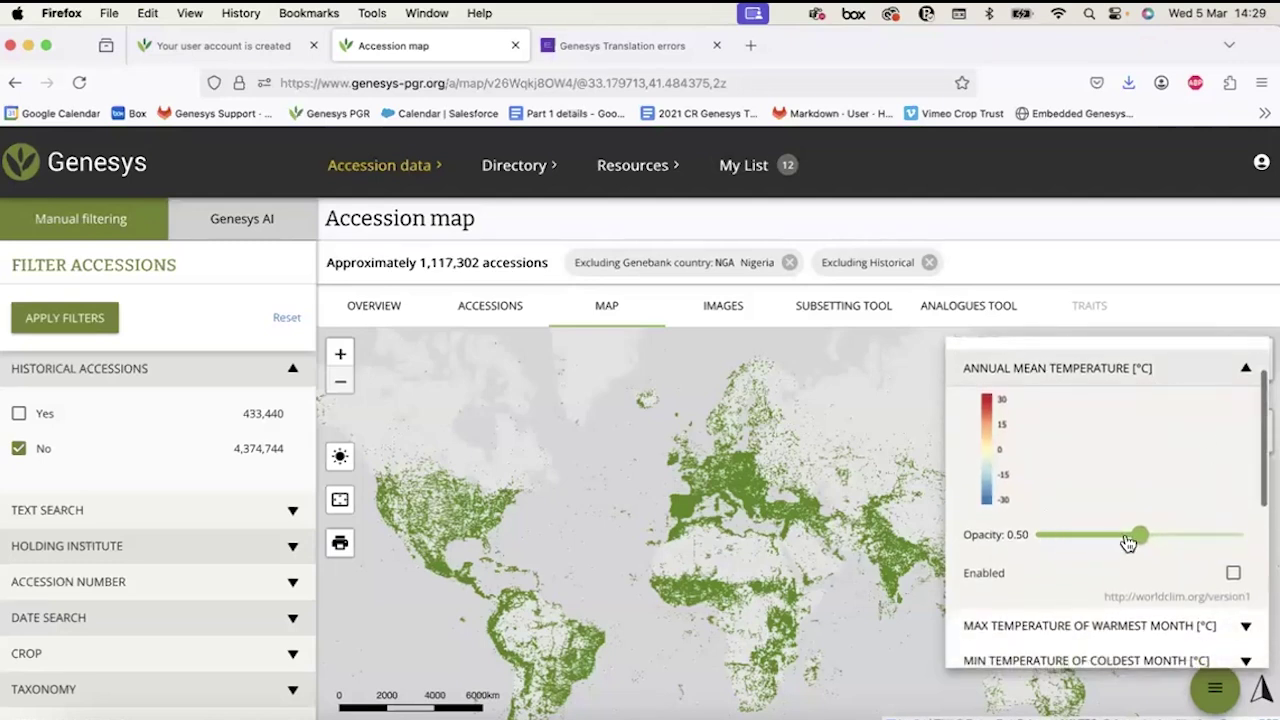
pyautogui.scroll(1, 995, 432)
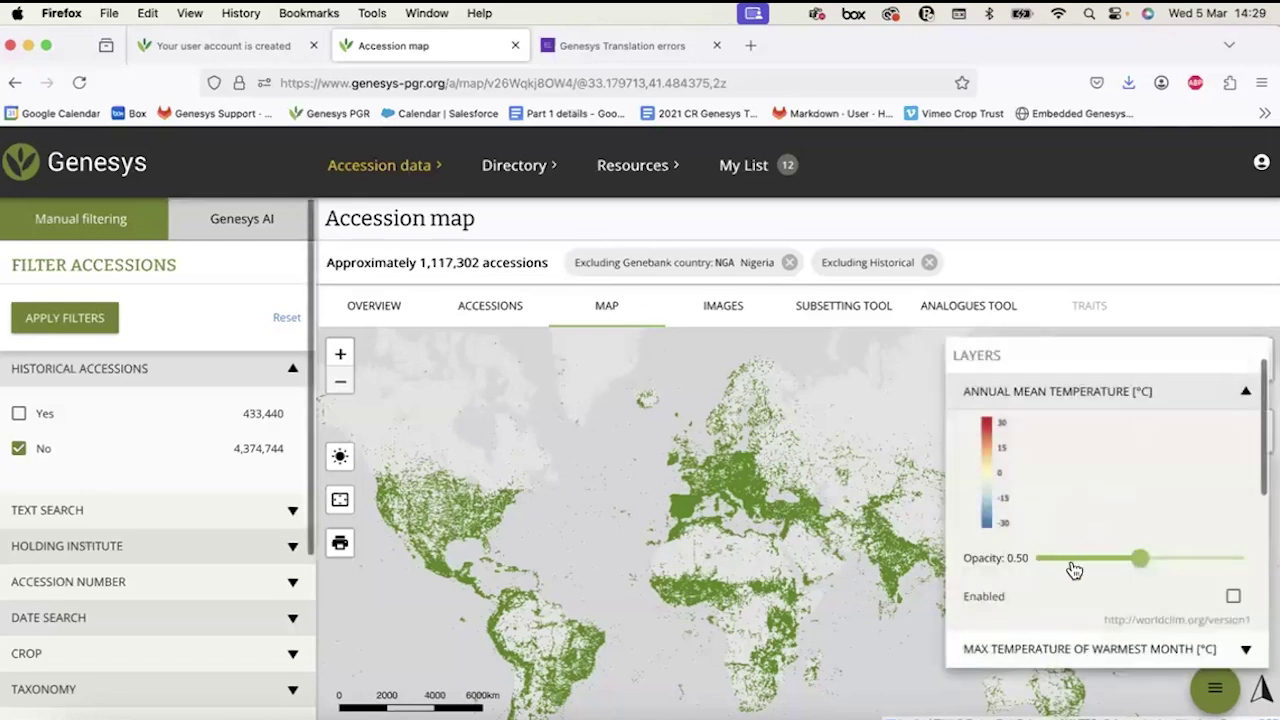
pyautogui.moveTo(1143, 558); pyautogui.dragTo(1244, 557)
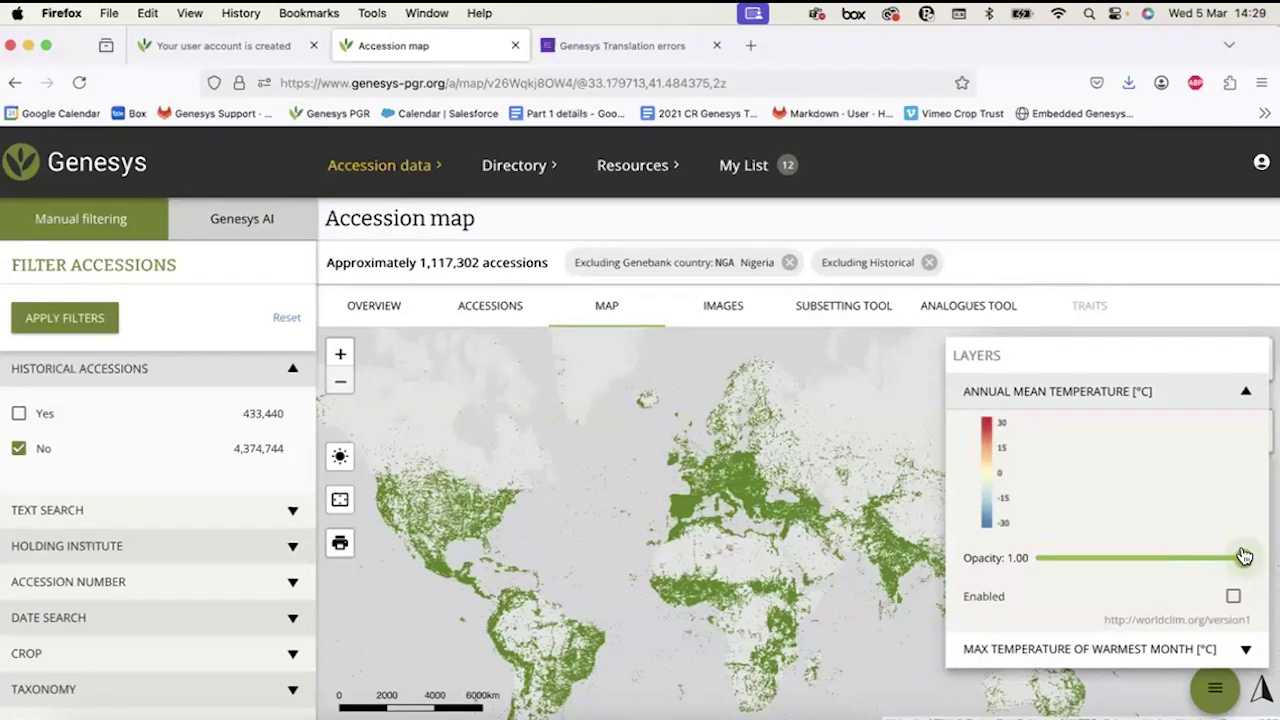
pyautogui.moveTo(1244, 557); pyautogui.dragTo(1158, 560)
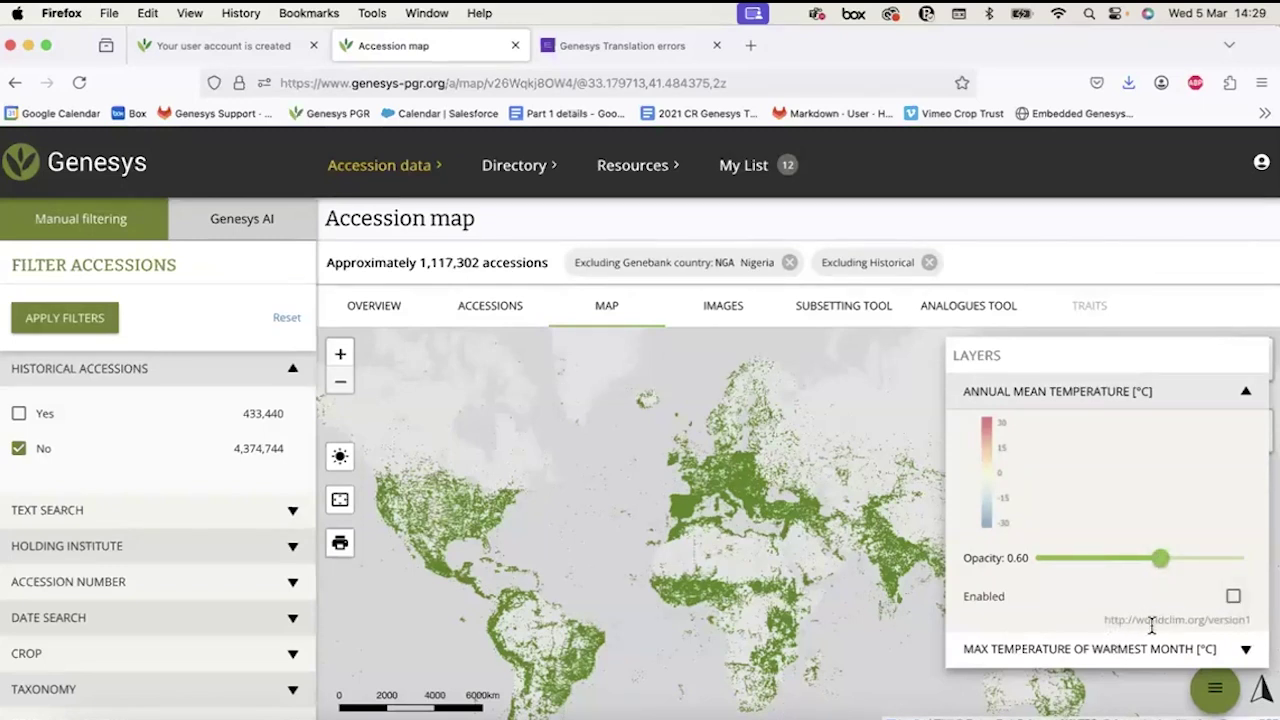
# Enable the Annual Mean Temperature overlay and fine-tune its opacity on the accession map.
pyautogui.click(1235, 597)
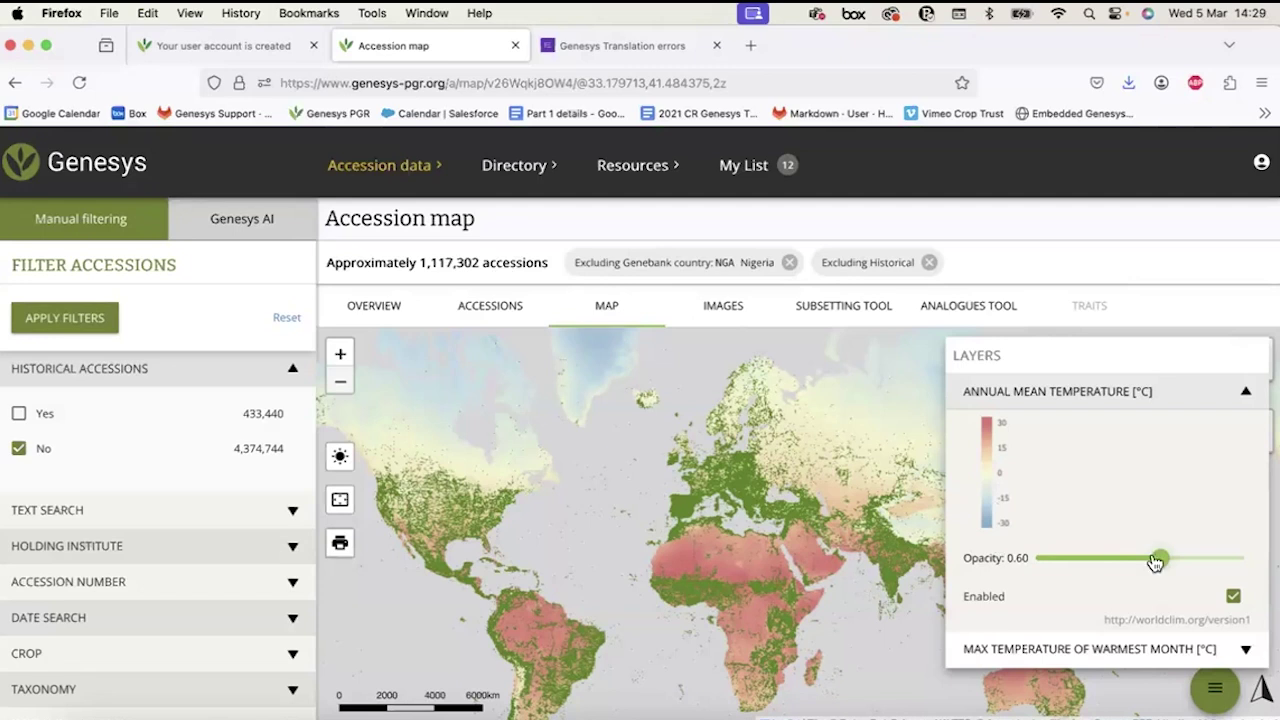
pyautogui.moveTo(1157, 563); pyautogui.dragTo(1125, 560)
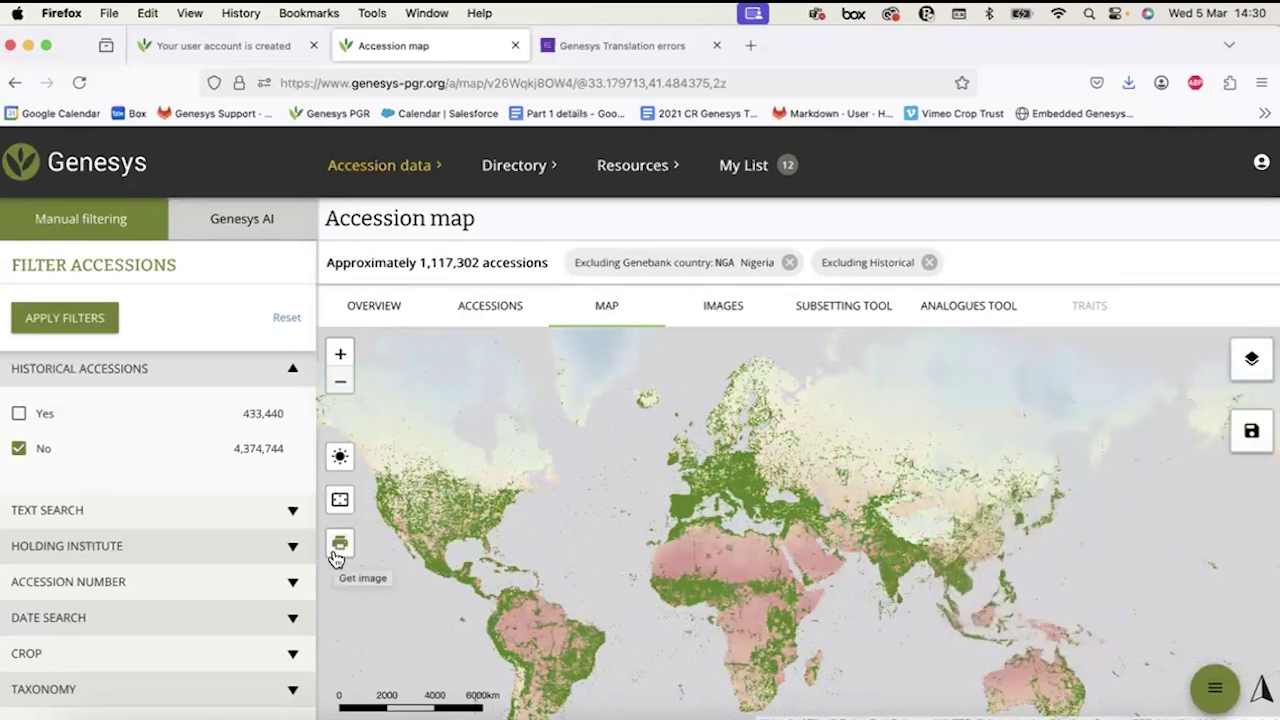
pyautogui.click(339, 548)
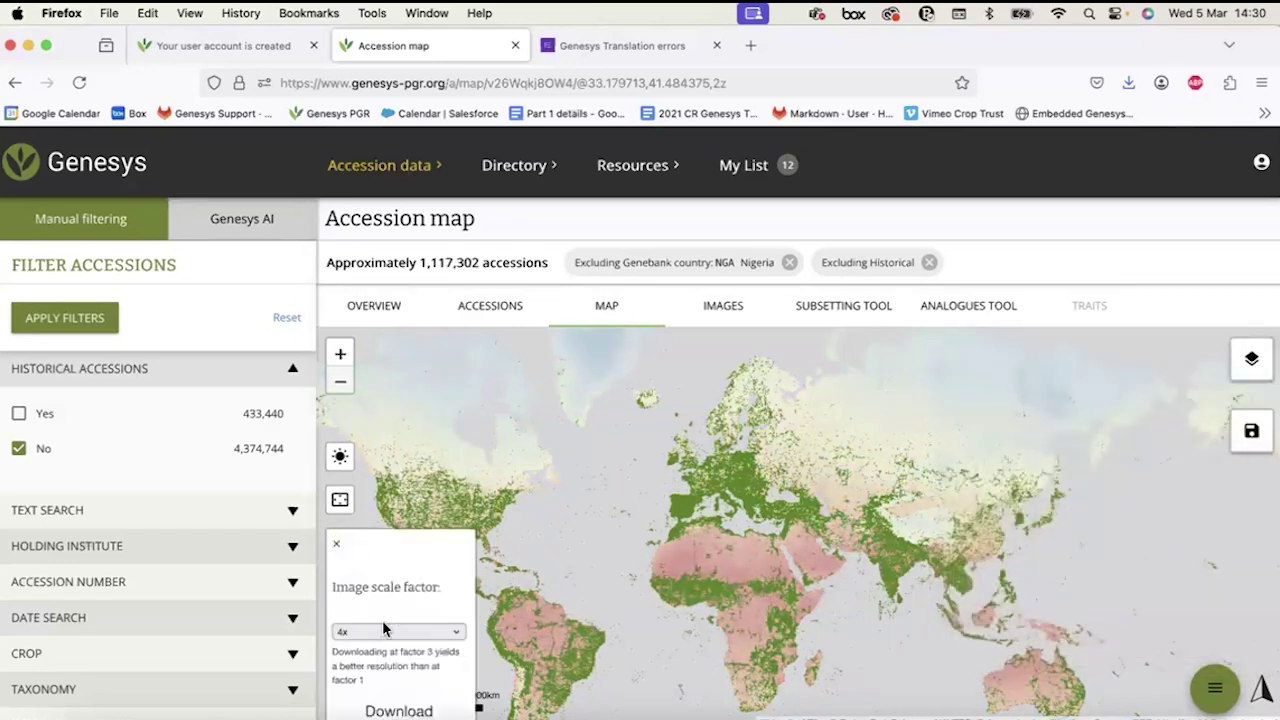
pyautogui.click(336, 543)
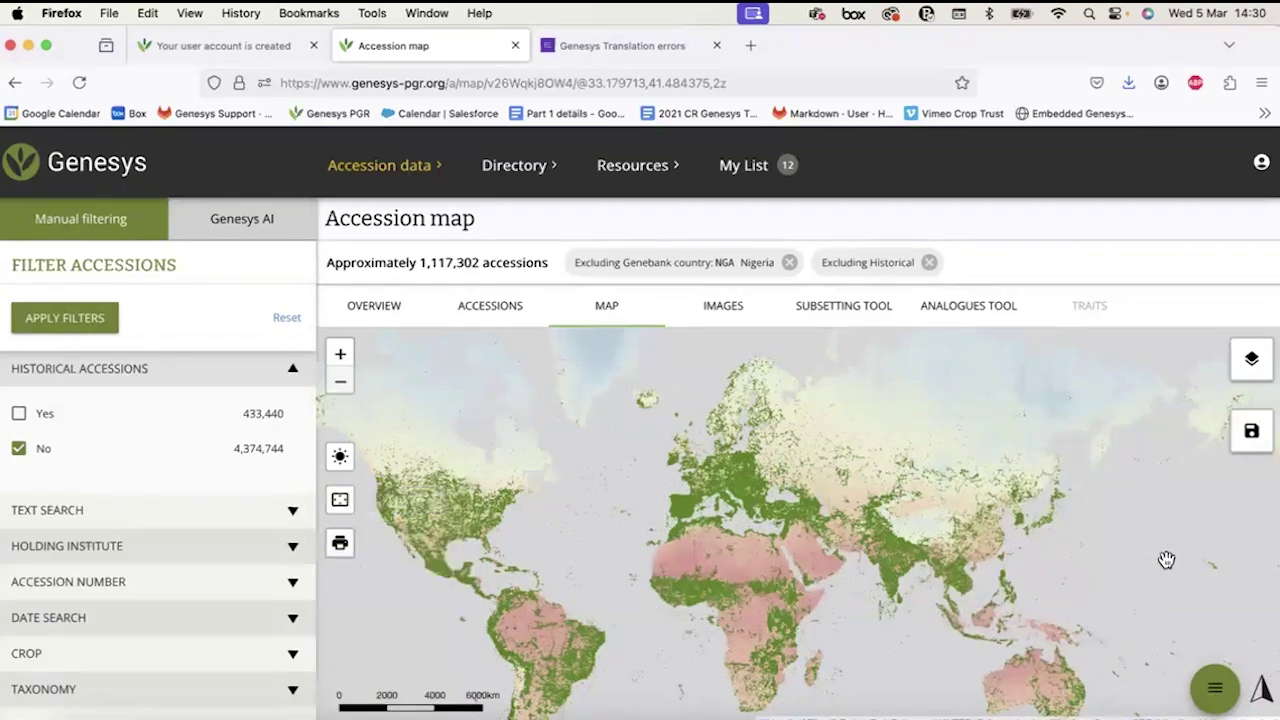
pyautogui.moveTo(1251, 432)
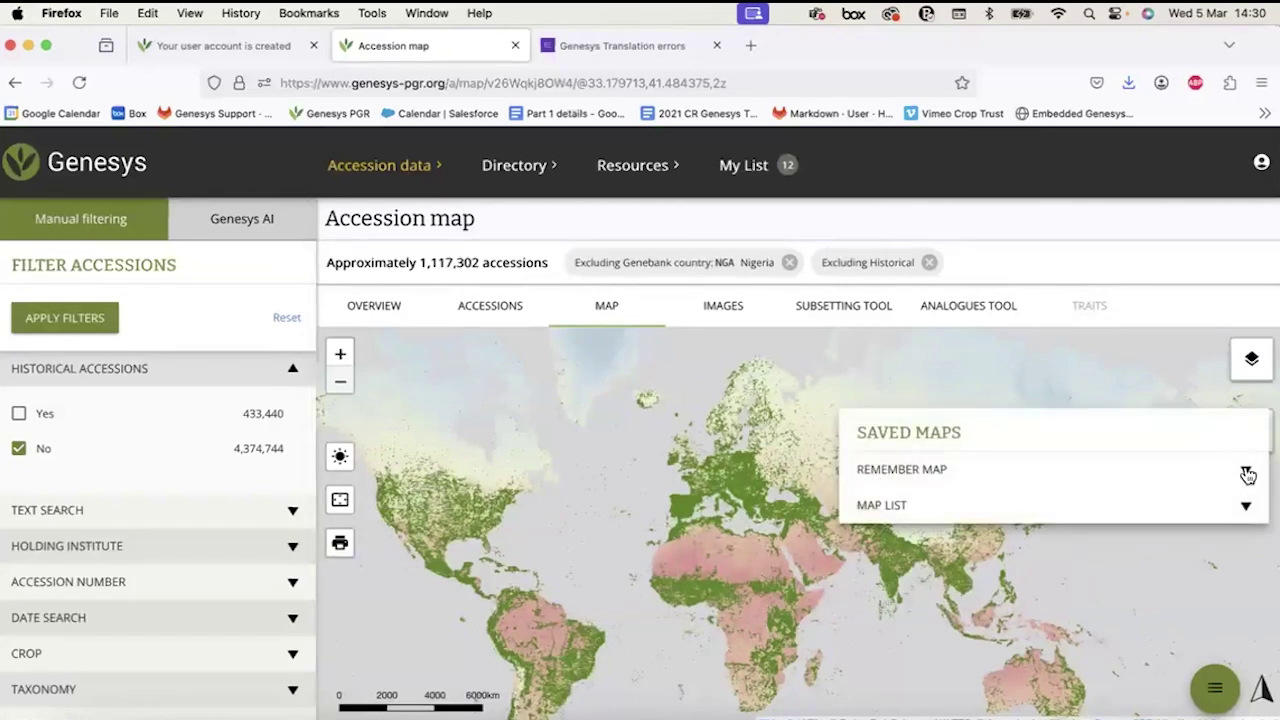
# Save the map under Remember Map as 'Map13 with mean temp' in red.
pyautogui.click(1247, 475)
pyautogui.click(974, 528)
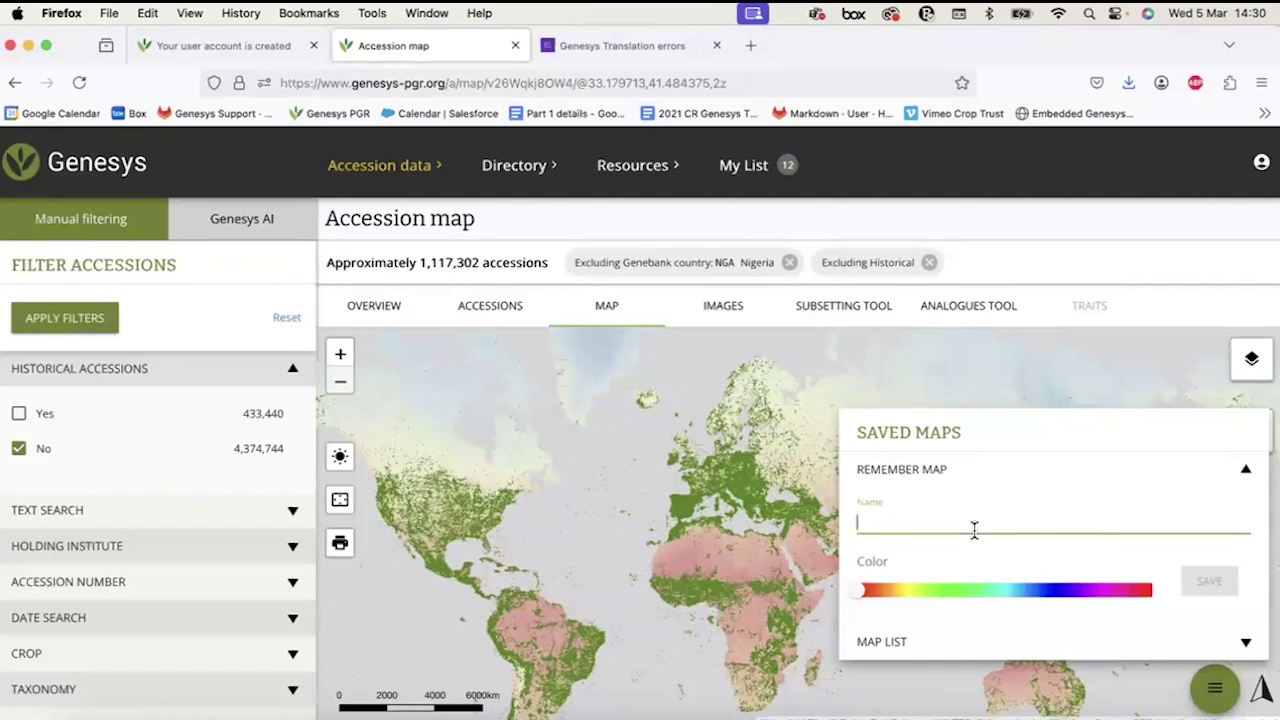
pyautogui.write('Map13 with mean temp')
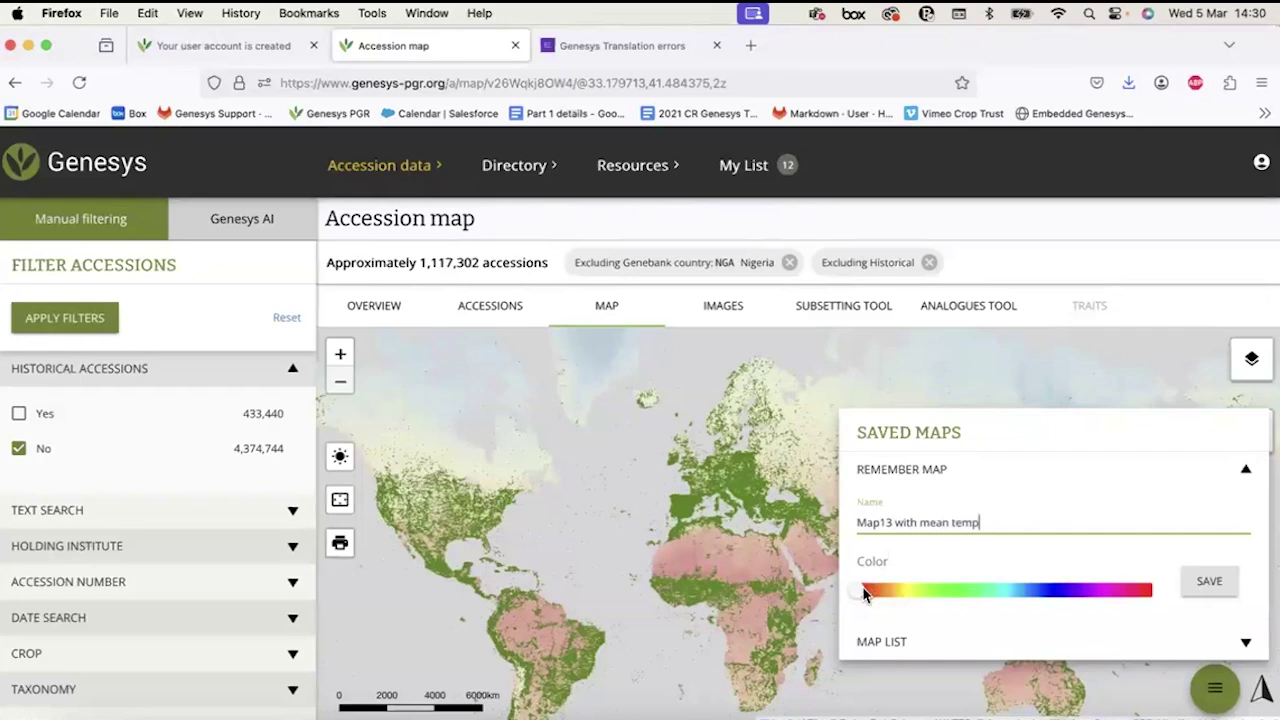
pyautogui.click(1209, 581)
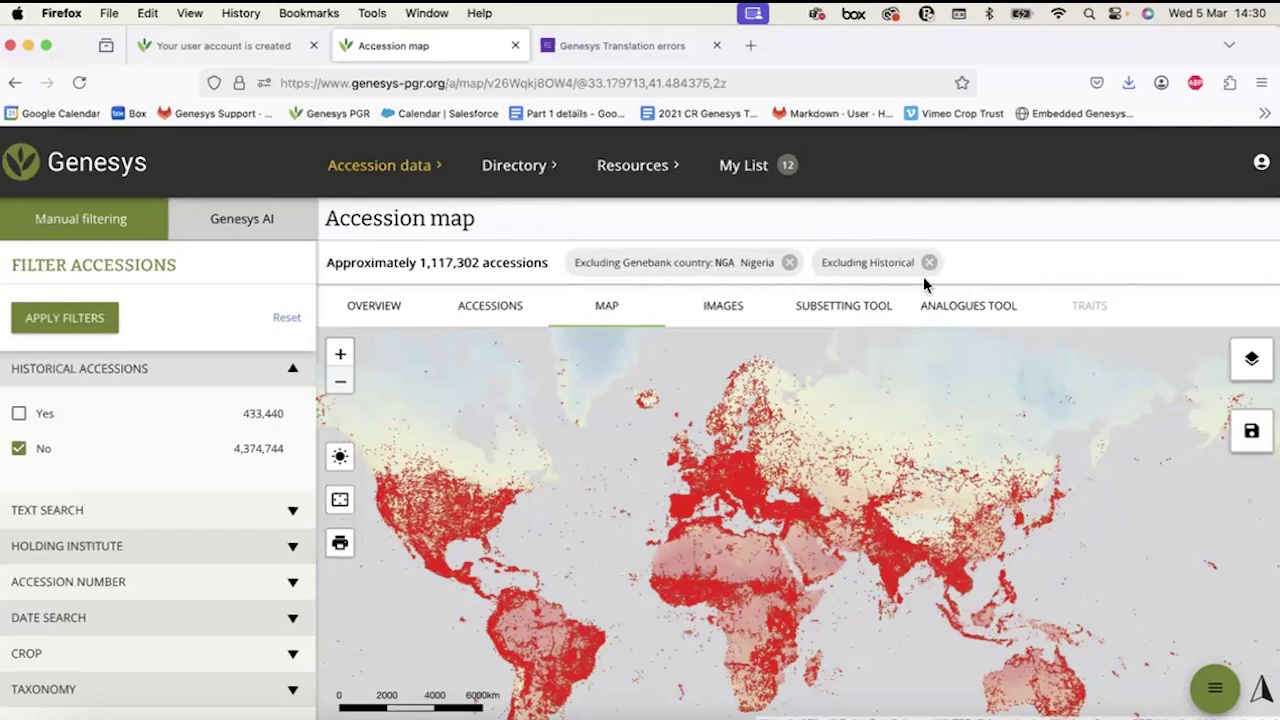
pyautogui.click(1248, 372)
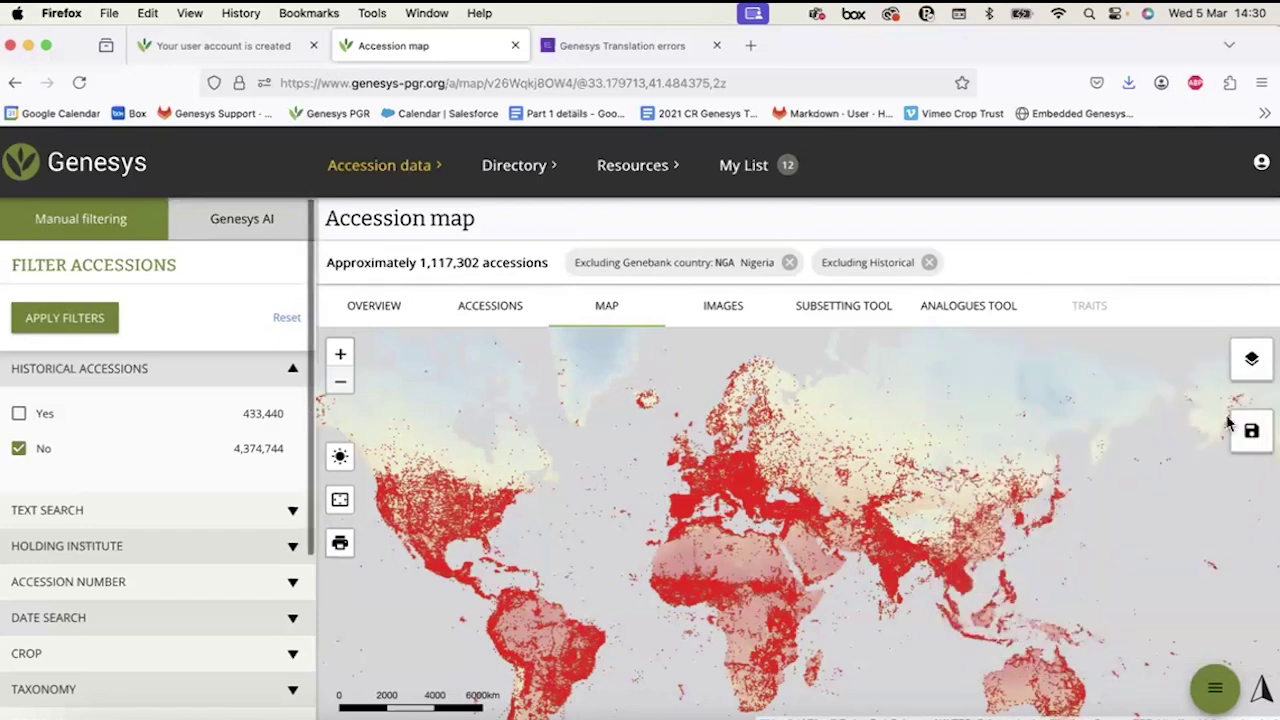
# Toggle saved Map13 off and on in Map List, set its opacity to 0.45, and close the panel.
pyautogui.click(1249, 429)
pyautogui.scroll(-1, 1110, 600)
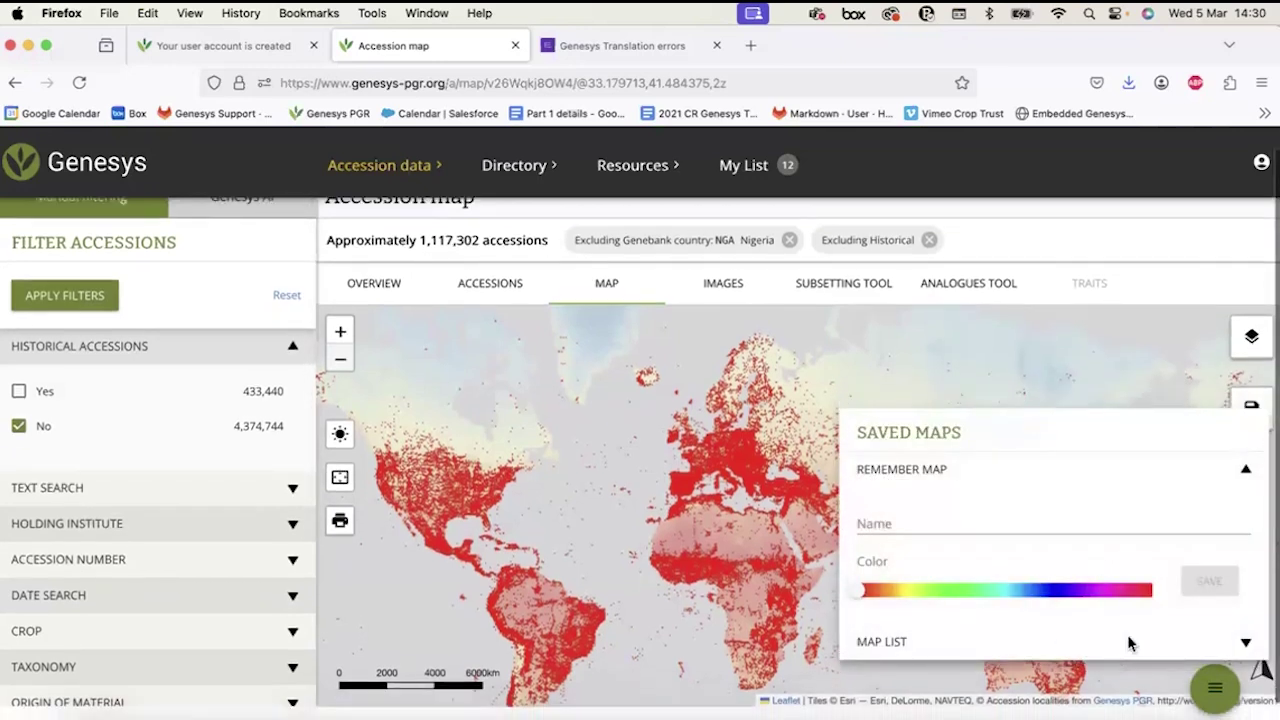
pyautogui.click(1244, 643)
pyautogui.scroll(-1, 1151, 643)
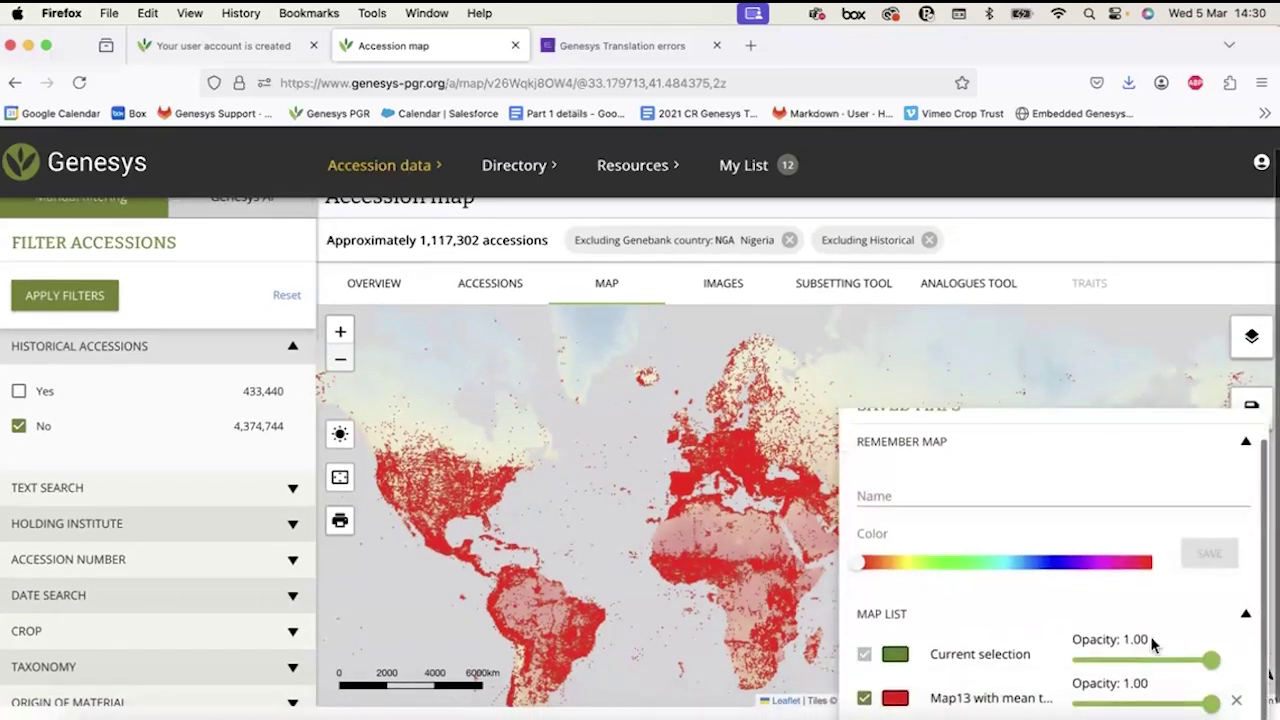
pyautogui.scroll(-1, 866, 698)
pyautogui.click(866, 676)
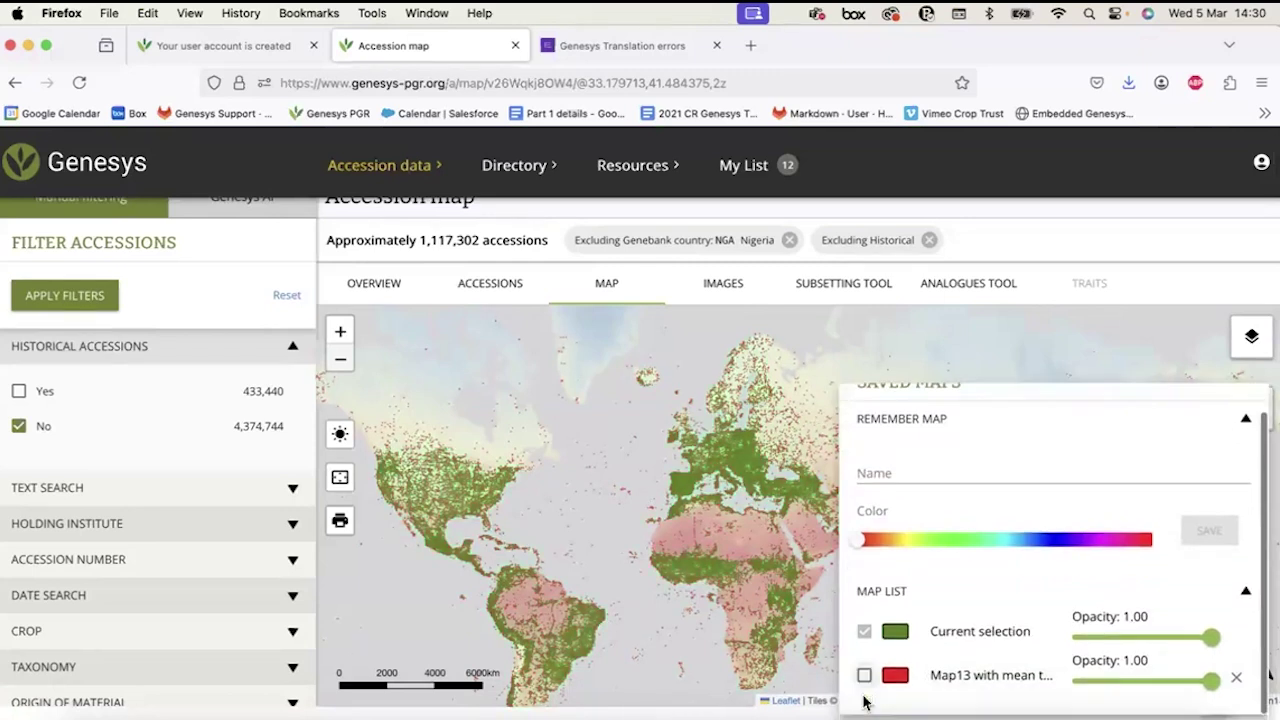
pyautogui.click(866, 676)
pyautogui.moveTo(1150, 688); pyautogui.dragTo(1116, 688)
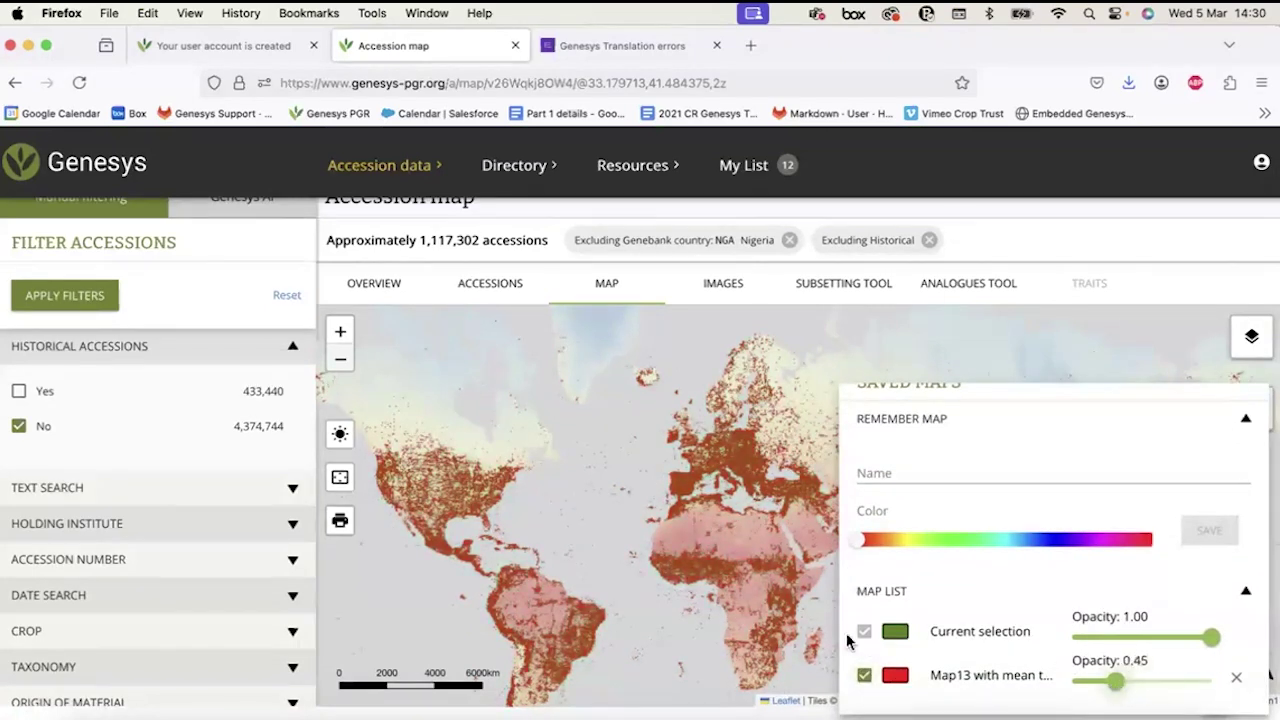
pyautogui.click(1246, 420)
pyautogui.click(1262, 380)
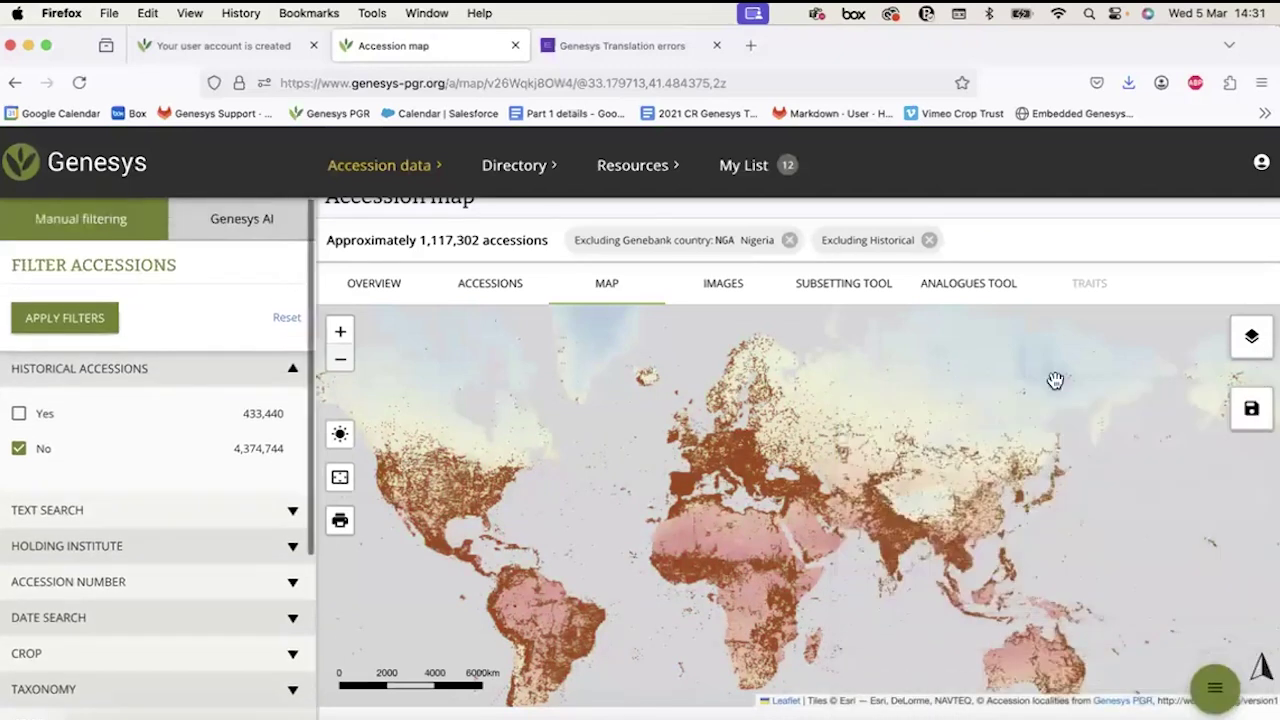
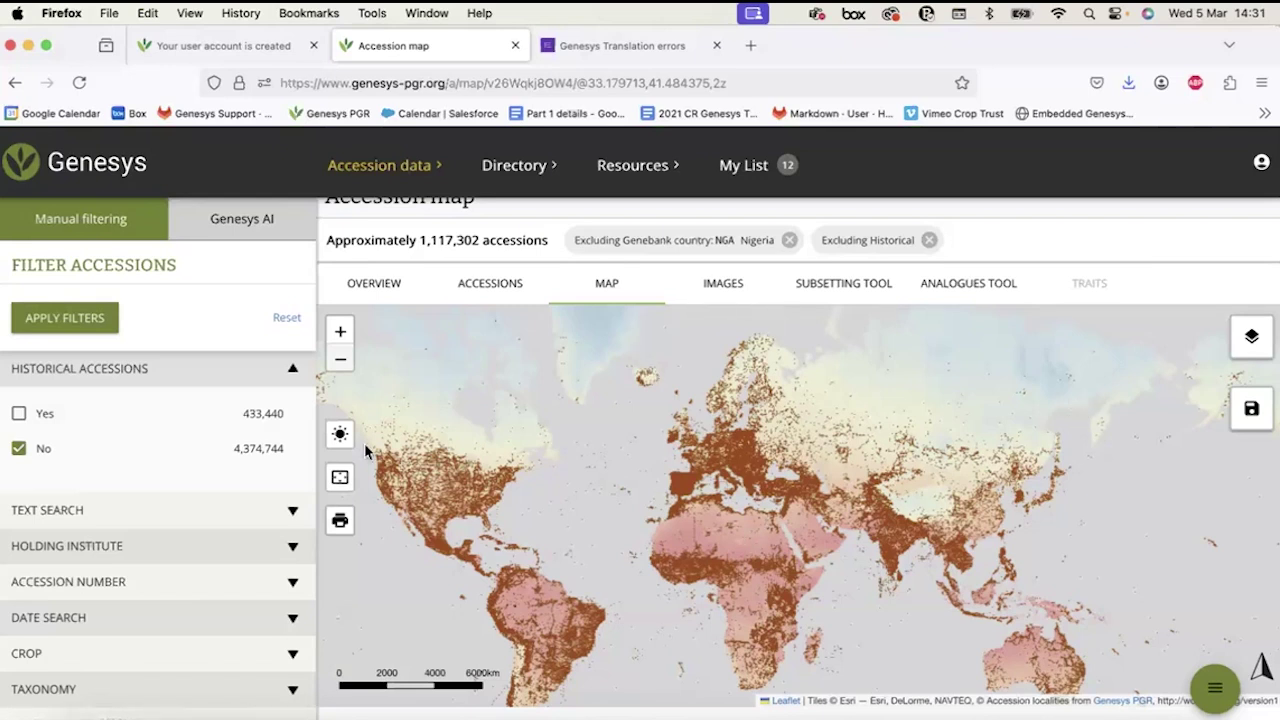
# Delete the saved Map13 layer and switch off the Annual mean temperature overlay.
pyautogui.click(1251, 408)
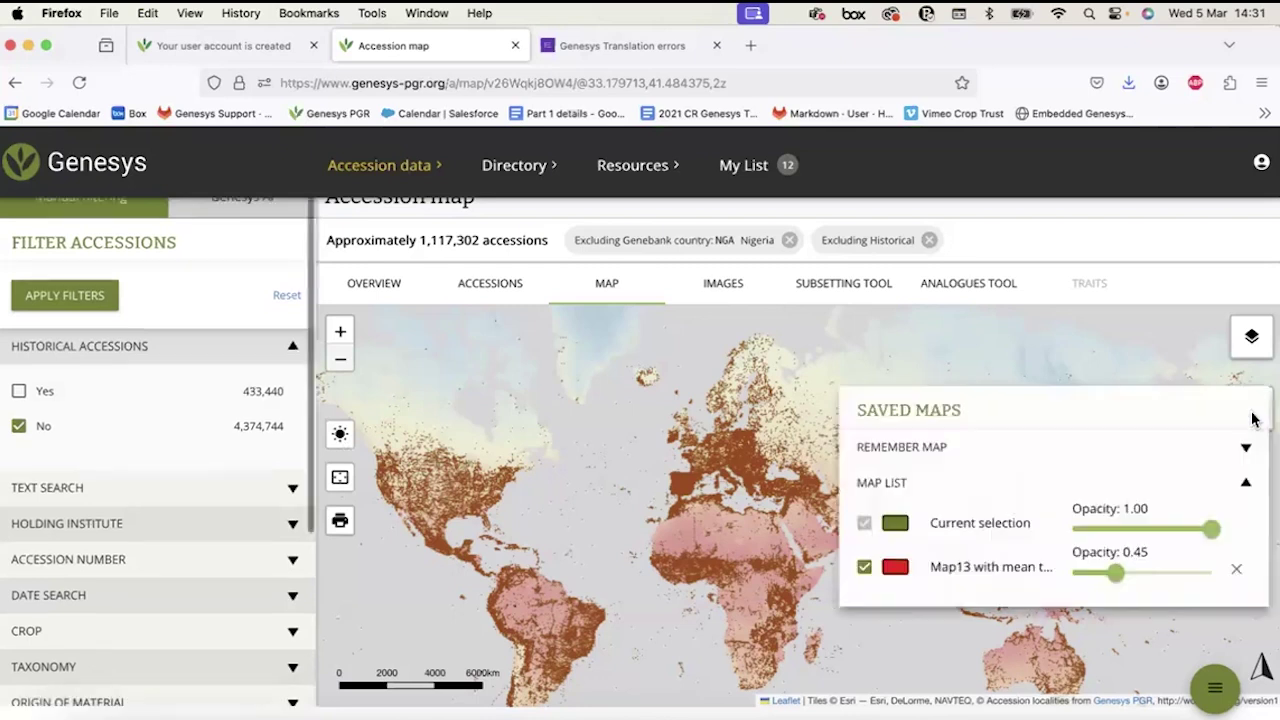
pyautogui.click(1237, 572)
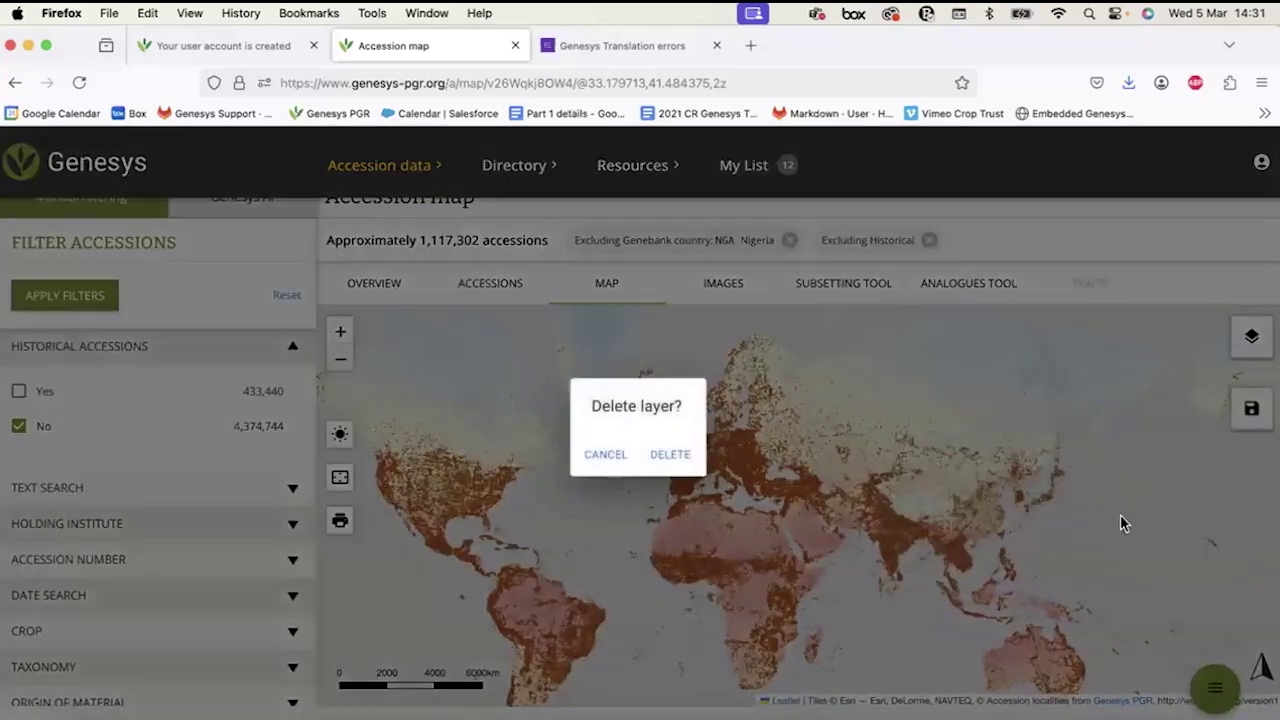
pyautogui.click(675, 455)
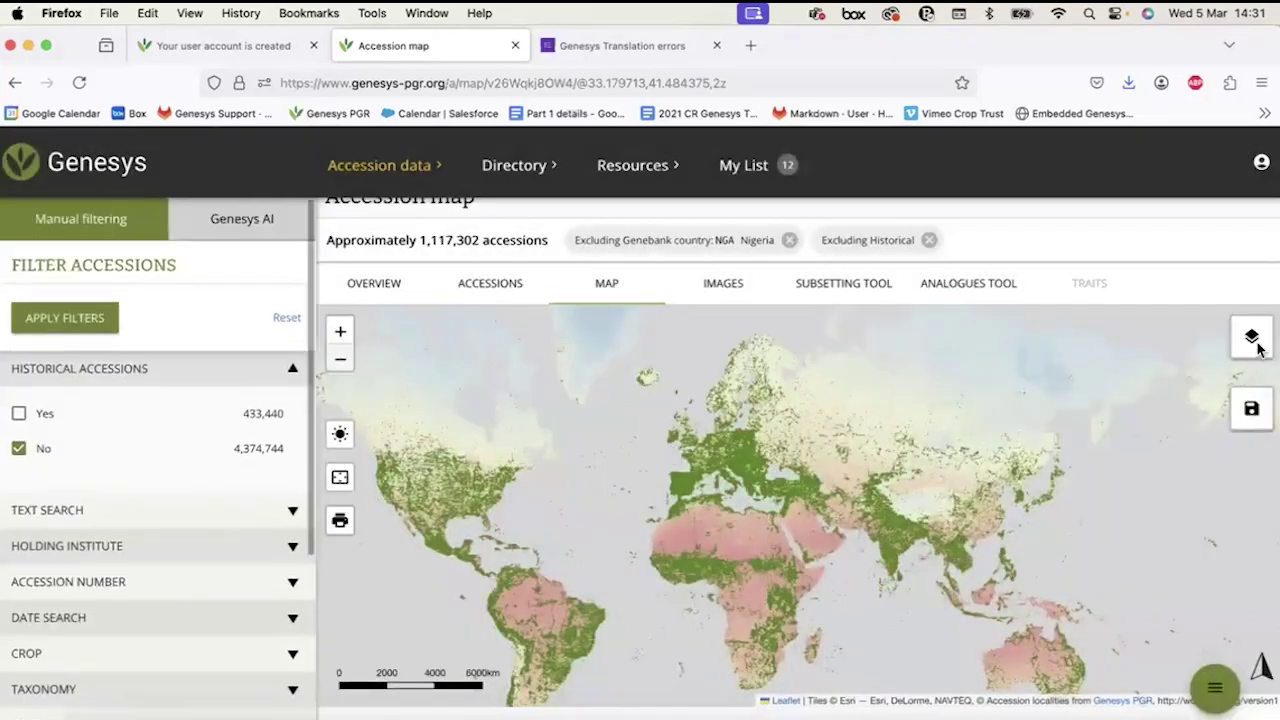
pyautogui.click(1251, 336)
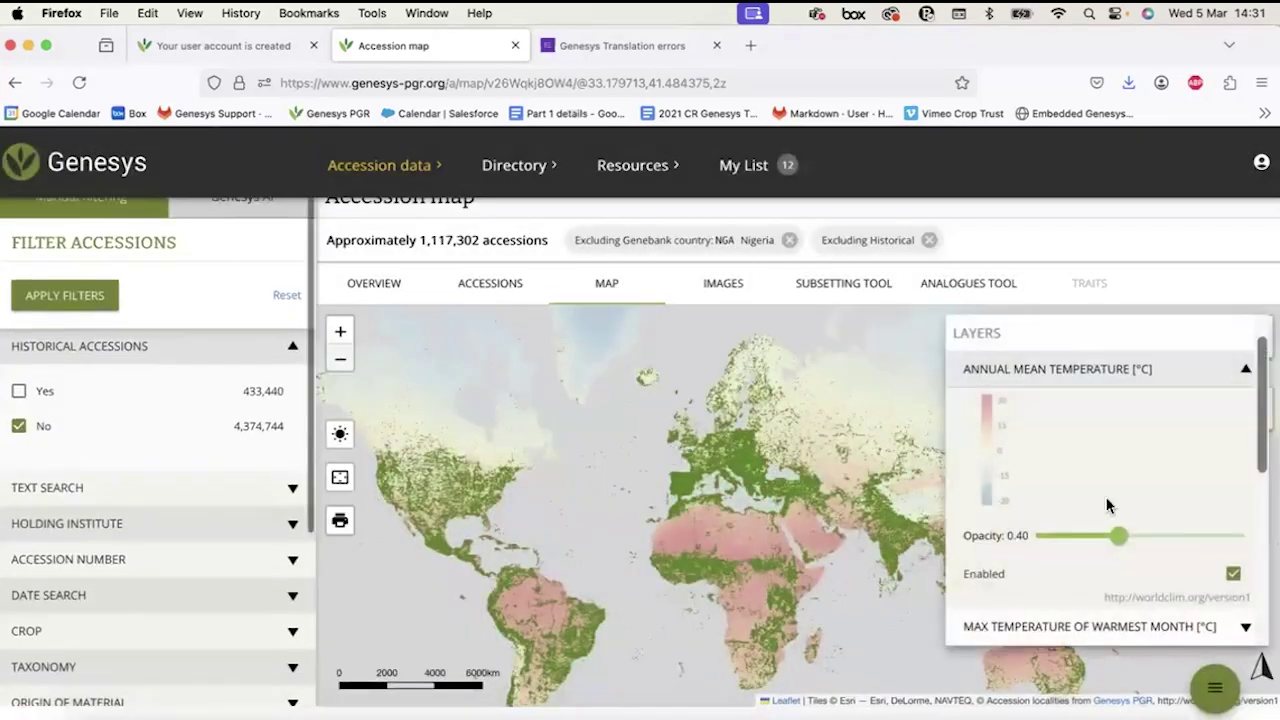
pyautogui.click(1236, 578)
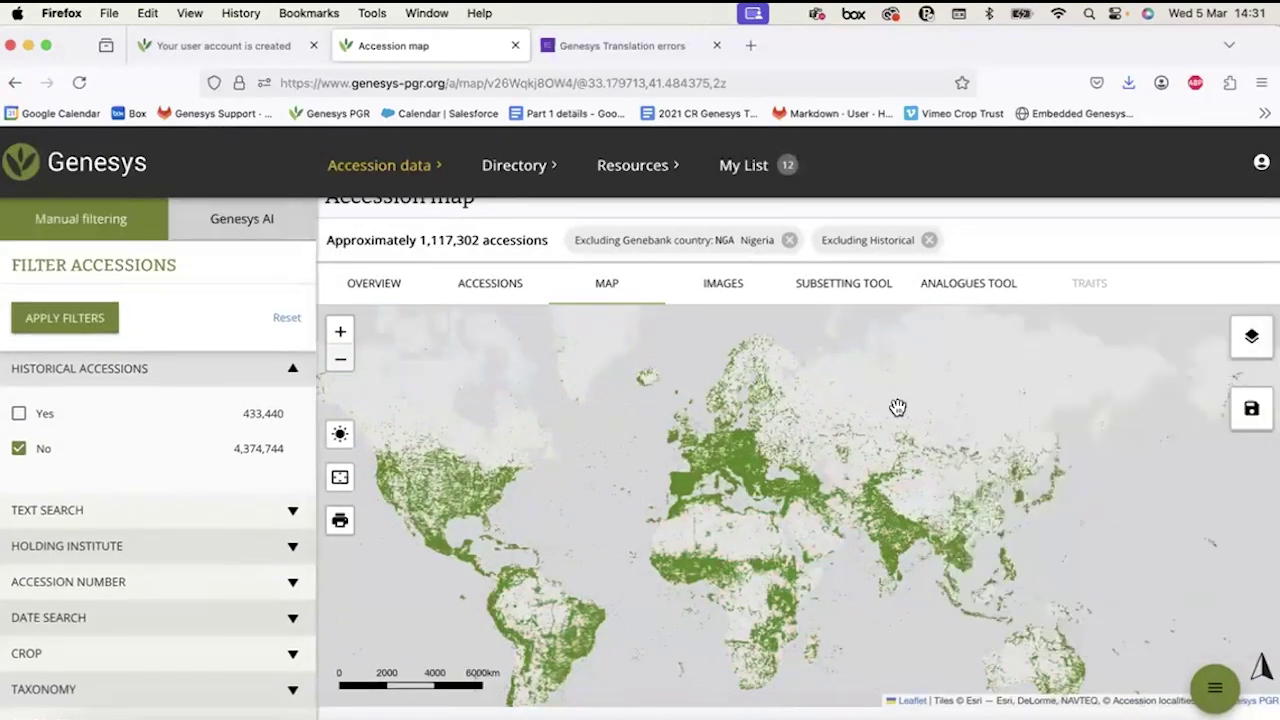
# Zoom toward North Africa and inspect the accession at a spot in Libya.
pyautogui.moveTo(611, 502); pyautogui.dragTo(666, 427)
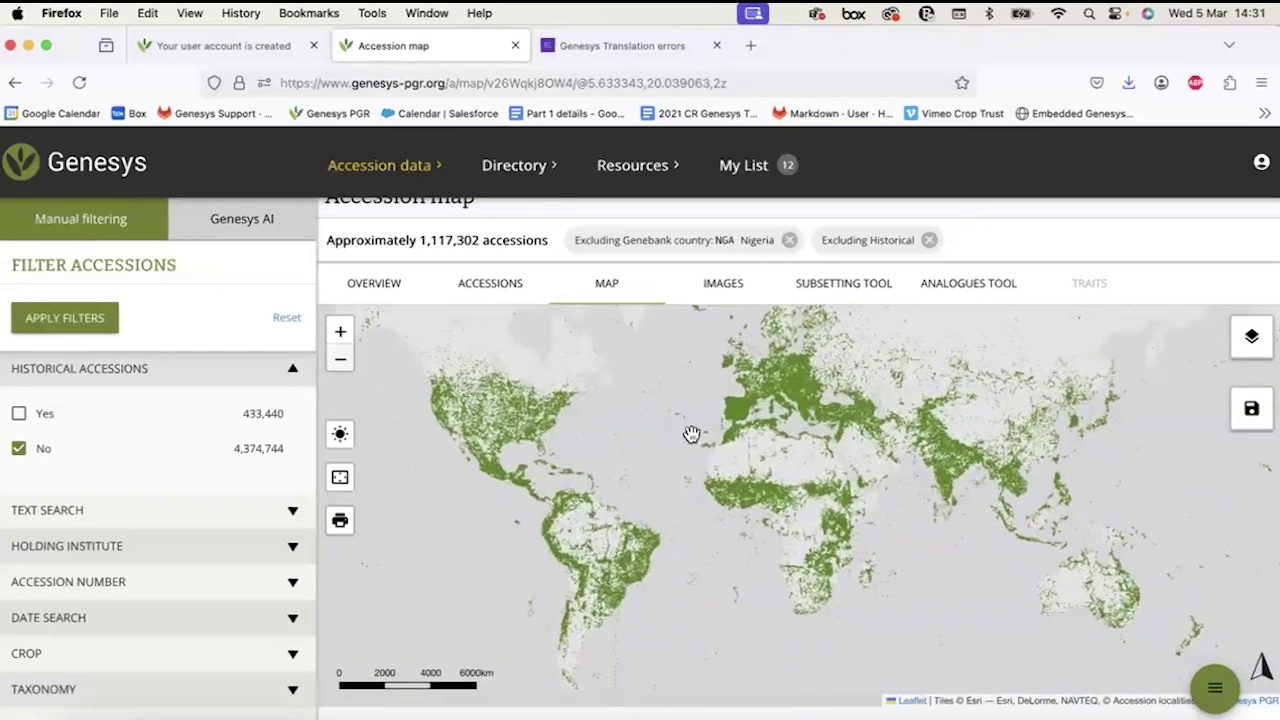
pyautogui.scroll(2, 763, 458)
pyautogui.scroll(2, 906, 463)
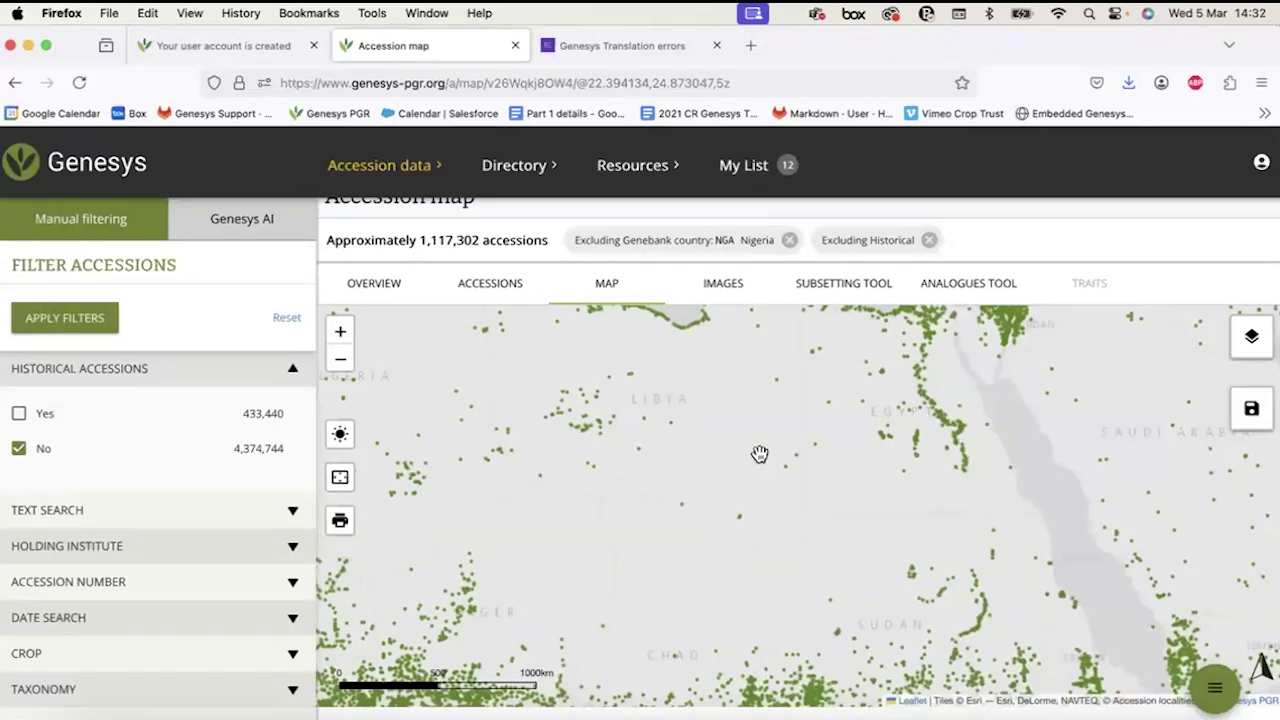
pyautogui.click(758, 454)
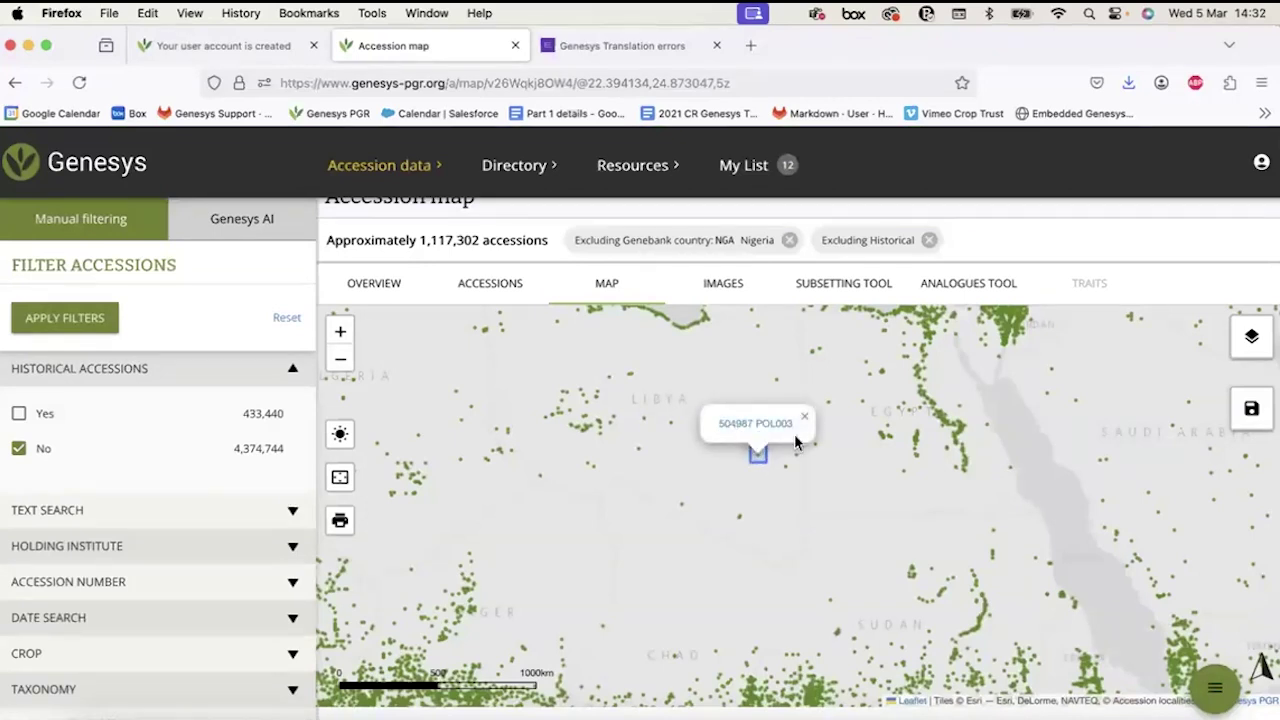
pyautogui.click(769, 531)
# Zoom the map in on Italy and the Balkans.
pyautogui.scroll(-3, 769, 531)
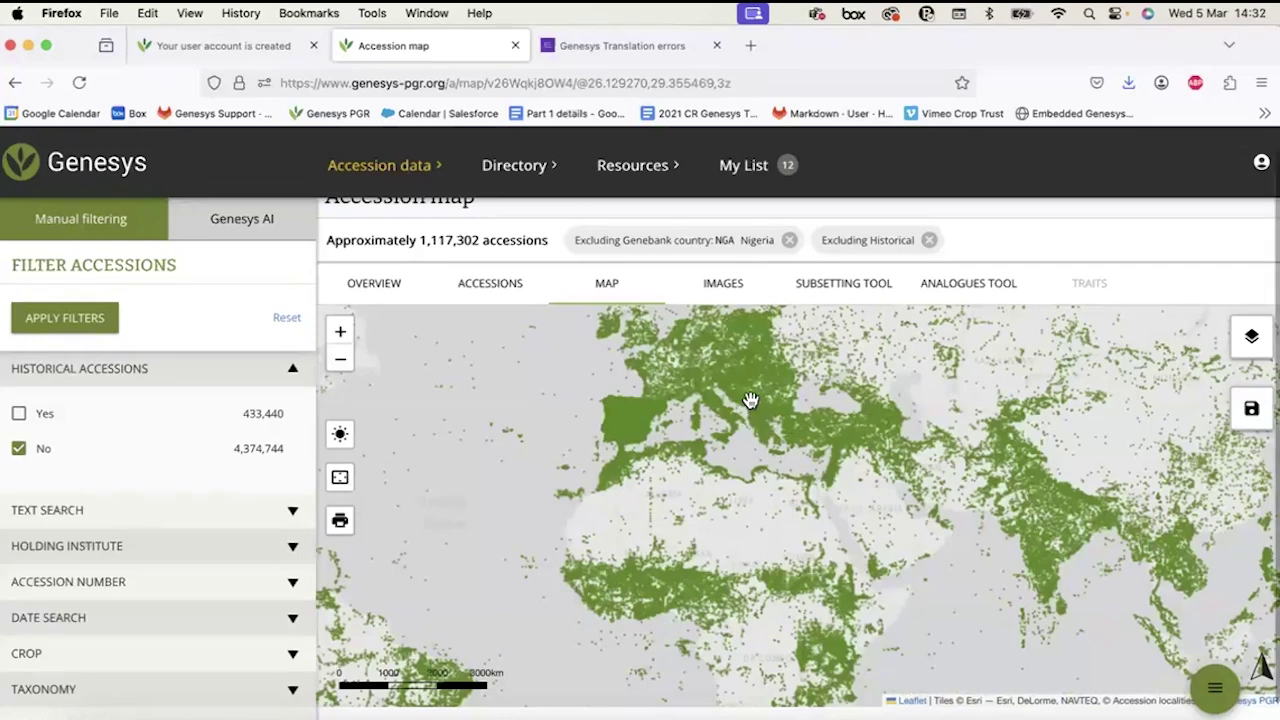
pyautogui.scroll(2, 750, 405)
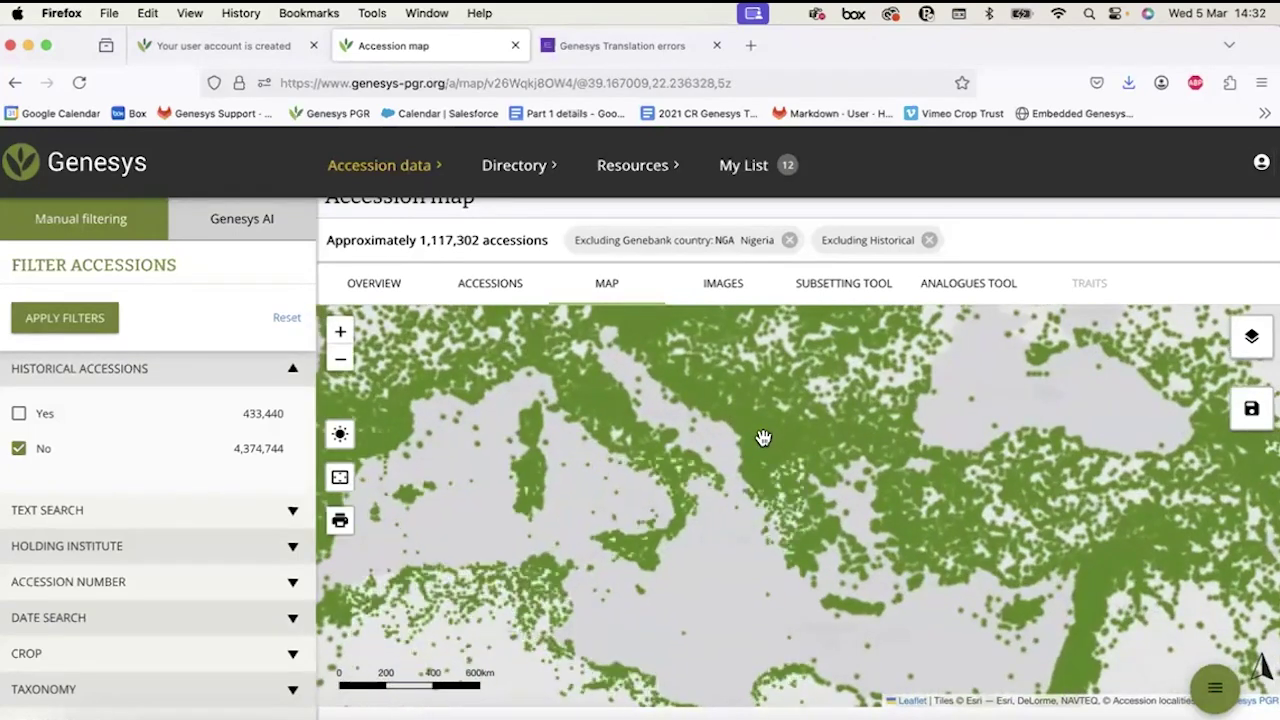
pyautogui.scroll(3, 763, 438)
# List the accessions at a point in the Balkans, then close the list.
pyautogui.click(766, 446)
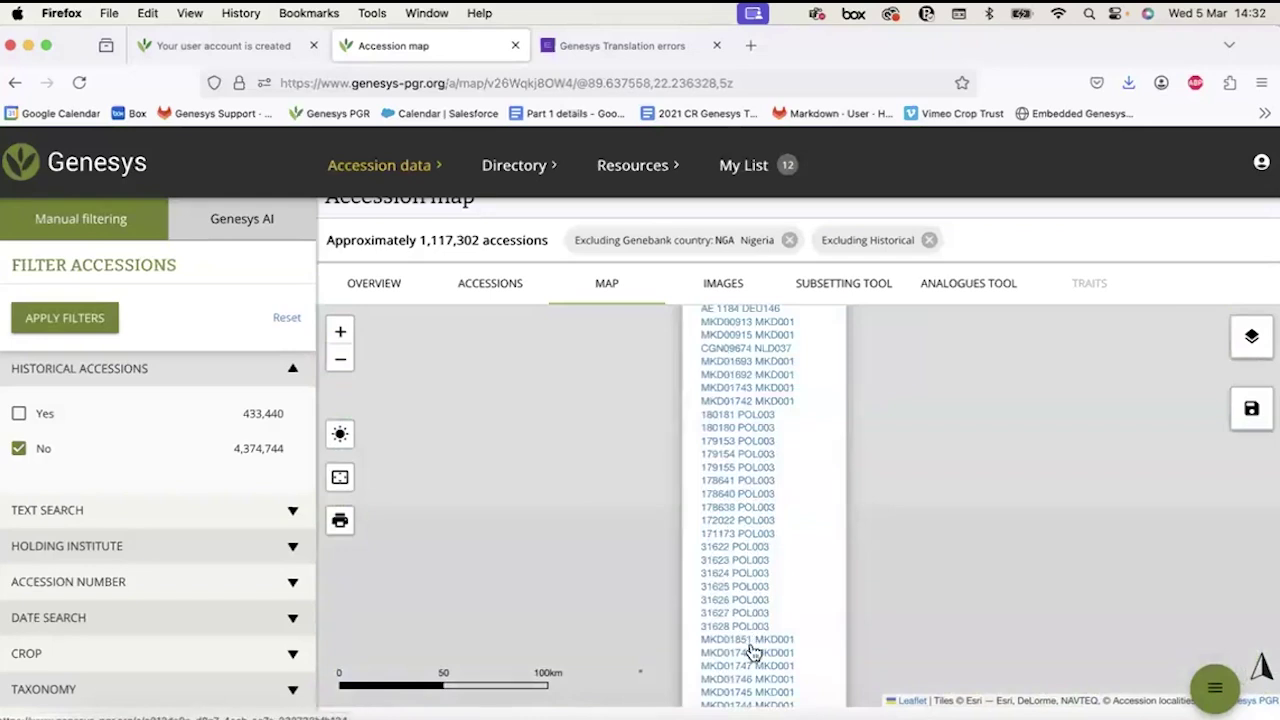
pyautogui.scroll(1, 750, 656)
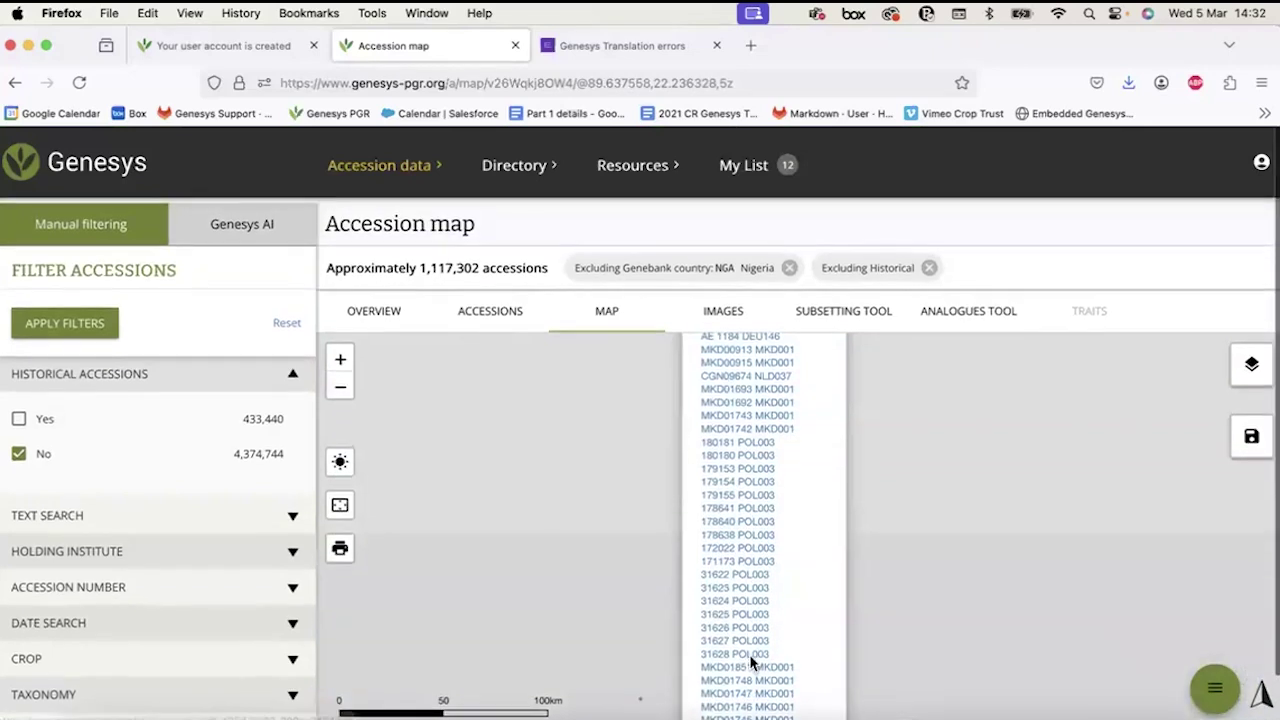
pyautogui.scroll(-2, 750, 654)
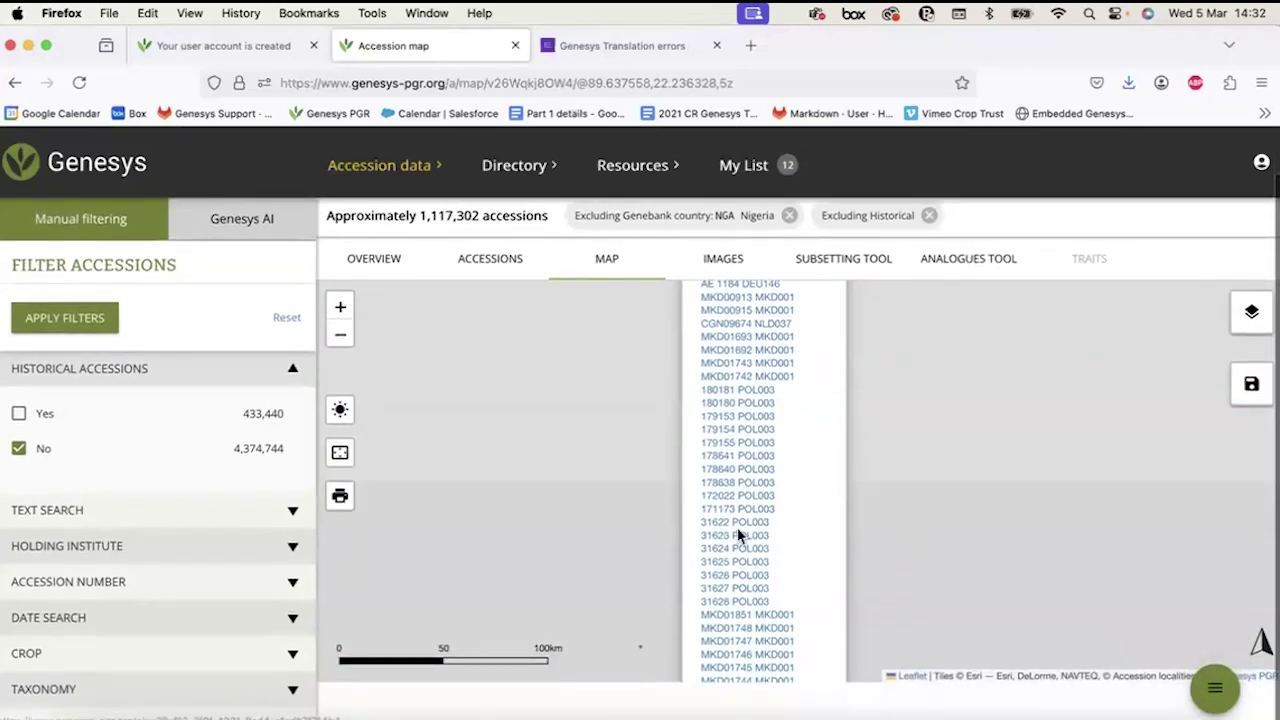
pyautogui.click(911, 491)
# Move the map to Saudi Arabia, list a spot's accessions and open IG 20036.
pyautogui.scroll(-3, 911, 491)
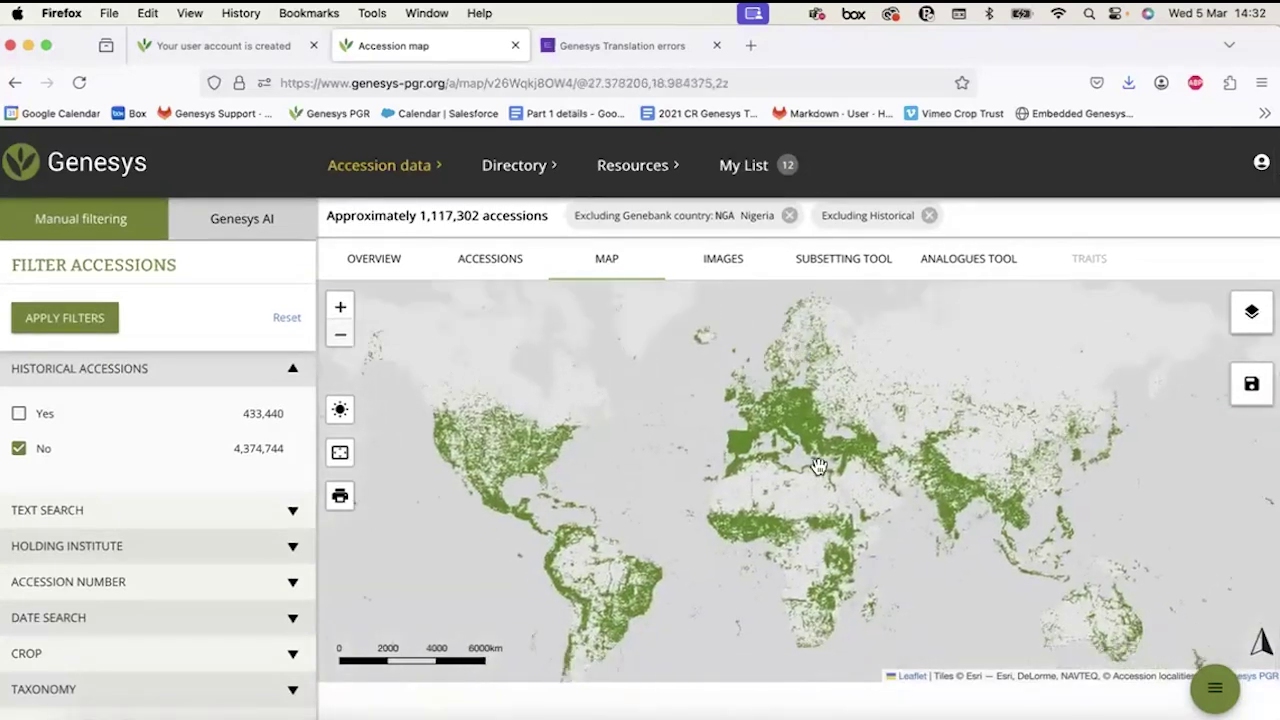
pyautogui.scroll(1, 818, 466)
pyautogui.scroll(1, 818, 466)
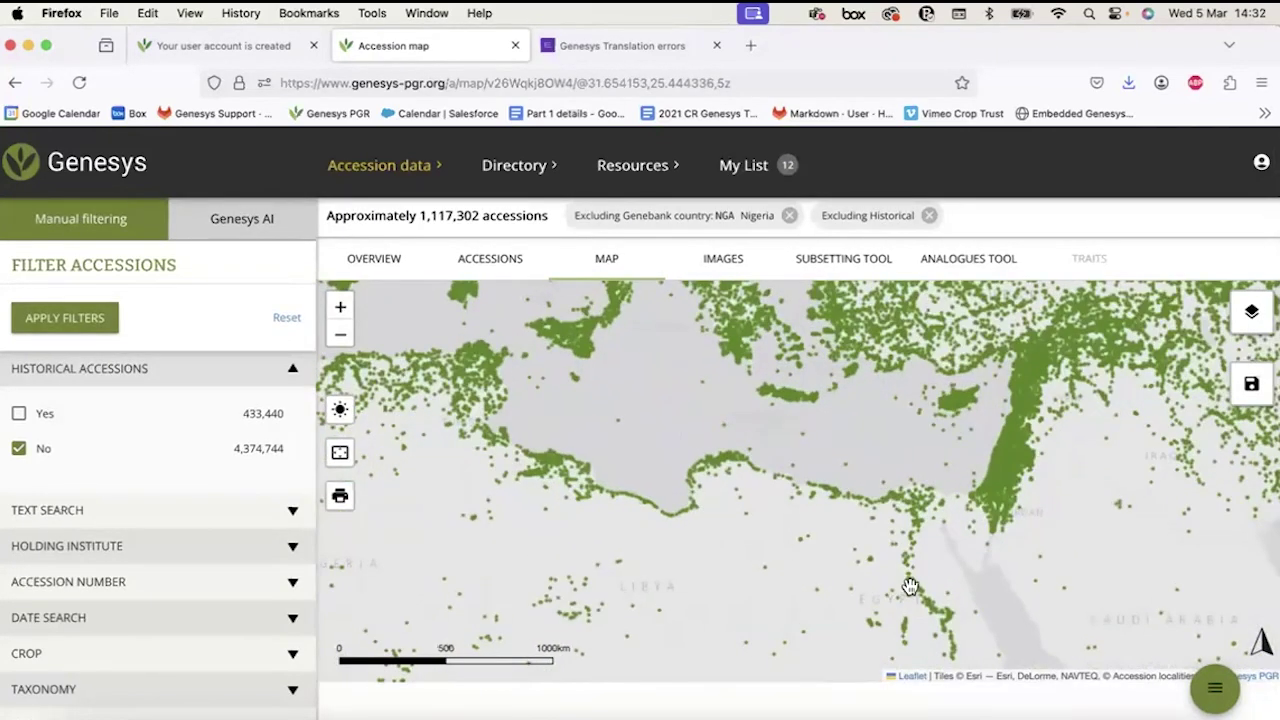
pyautogui.moveTo(895, 602); pyautogui.dragTo(889, 603)
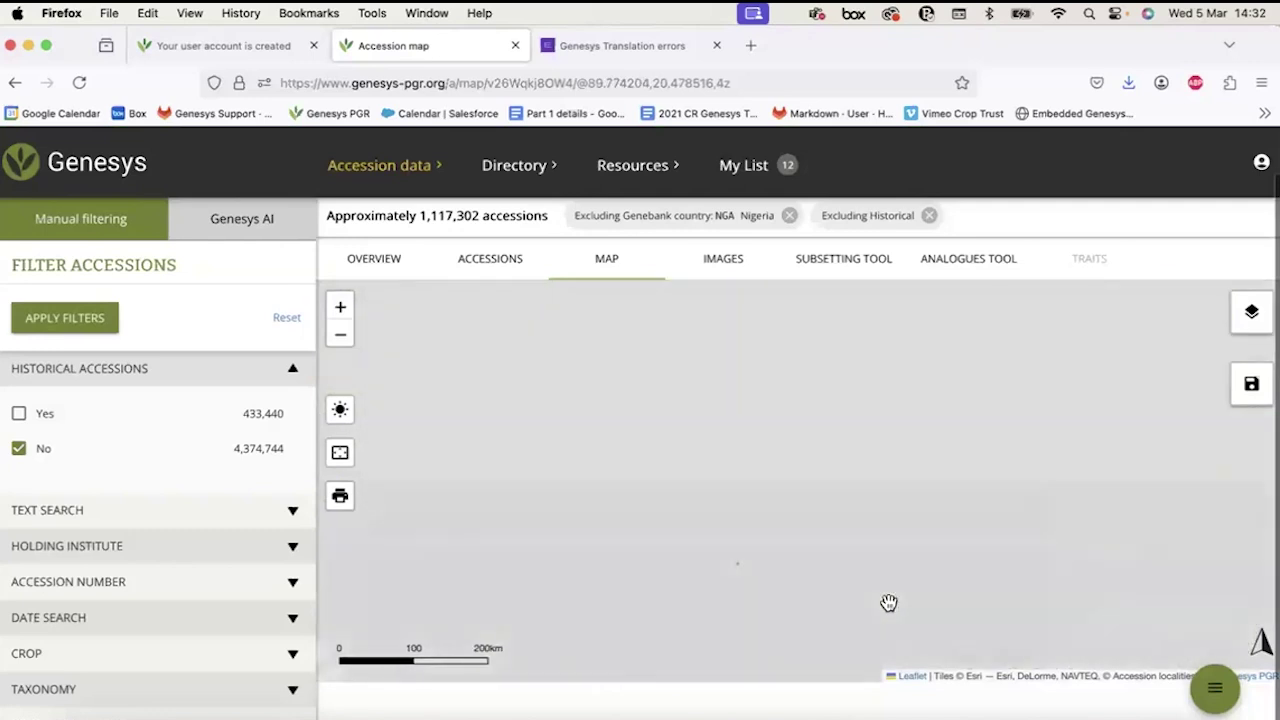
pyautogui.scroll(-2, 832, 553)
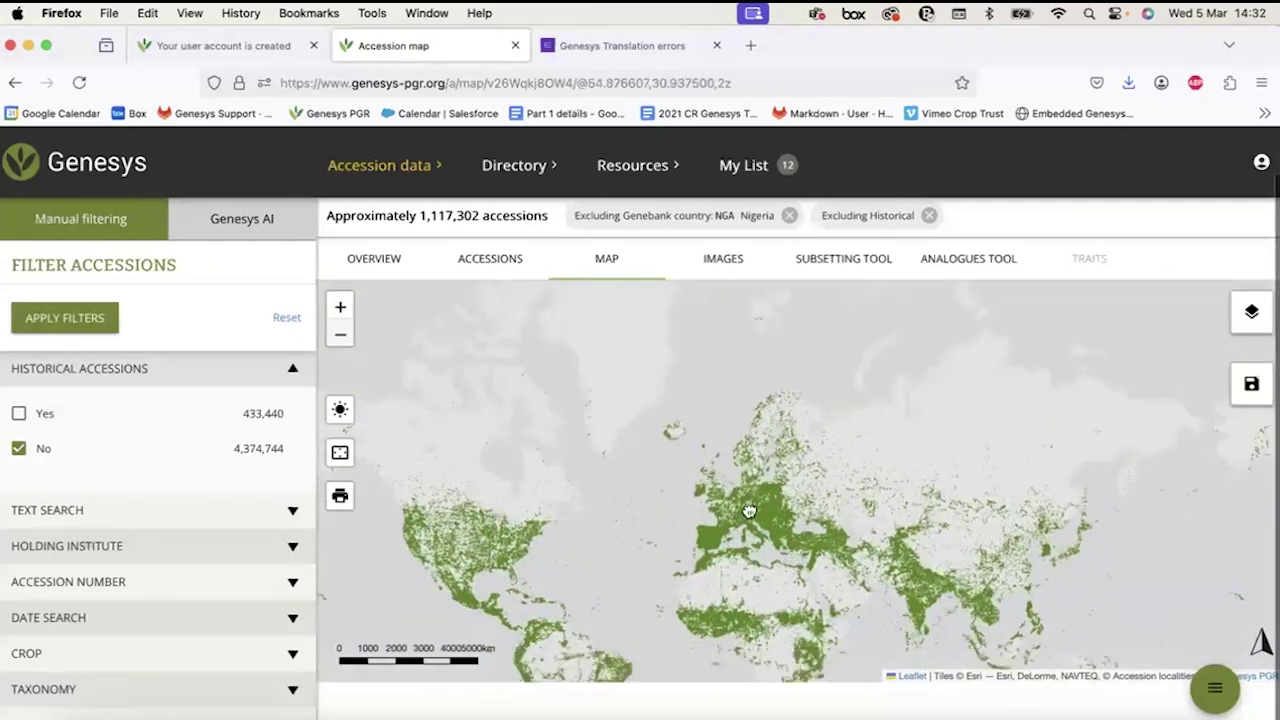
pyautogui.moveTo(808, 549); pyautogui.dragTo(759, 521)
pyautogui.scroll(2, 759, 521)
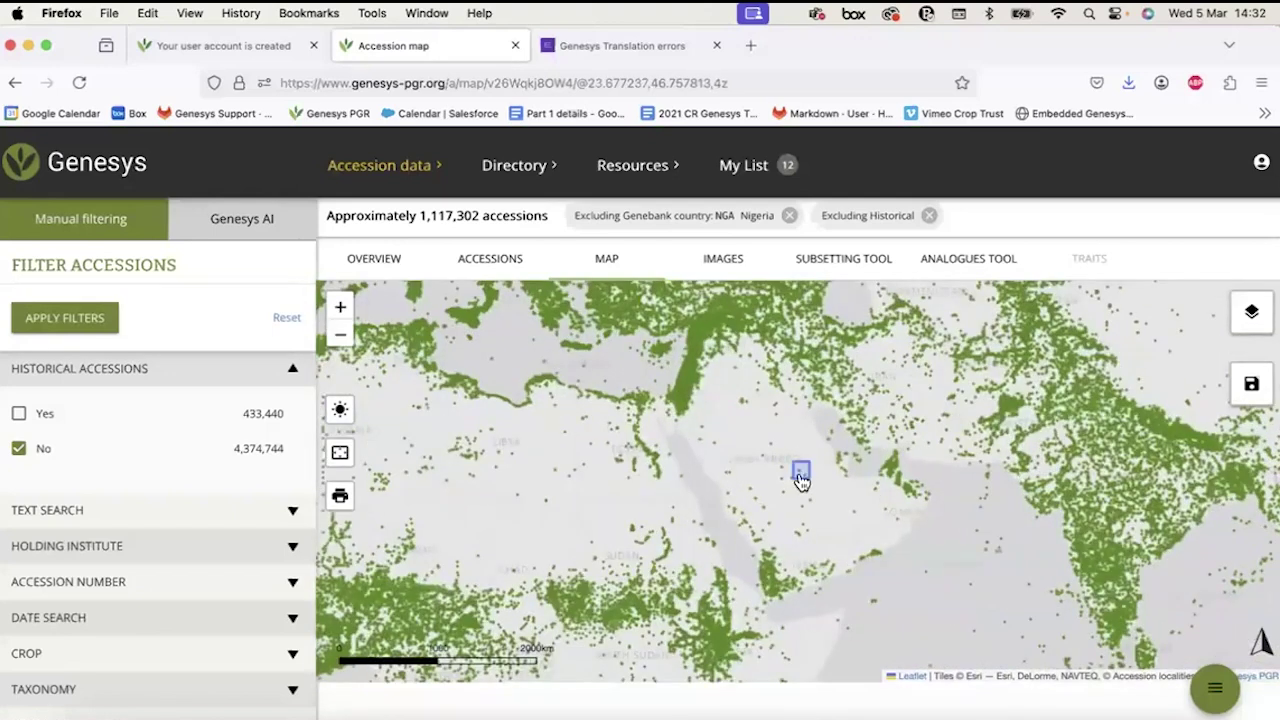
pyautogui.click(801, 470)
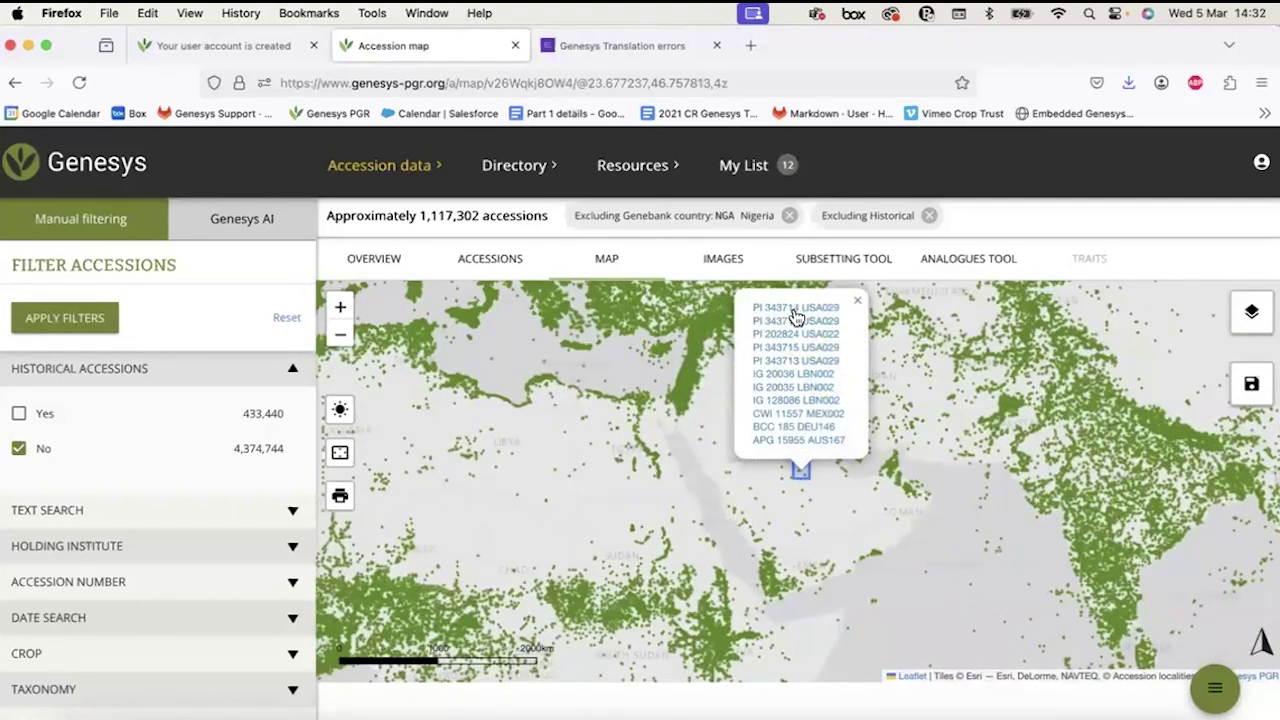
pyautogui.click(792, 374)
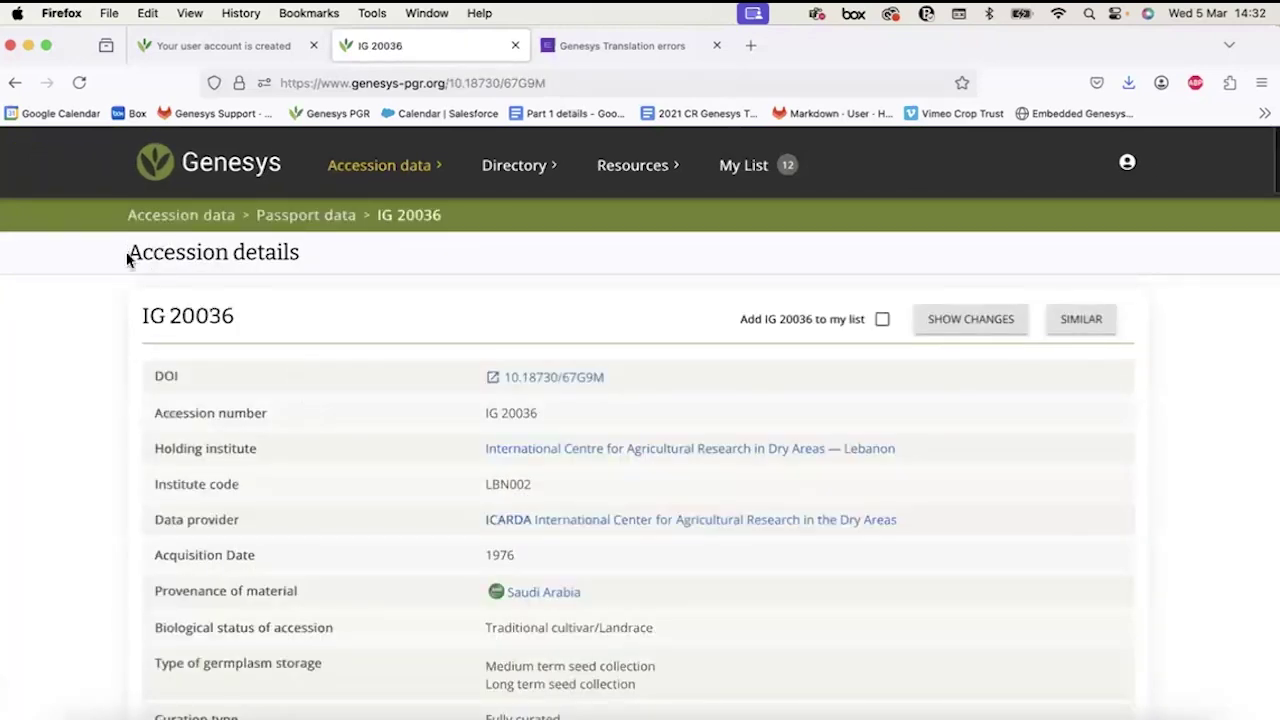
# Highlight text in the IG 20036 Accession details heading, then clear the selection.
pyautogui.moveTo(128, 252); pyautogui.dragTo(320, 258)
pyautogui.moveTo(142, 317); pyautogui.dragTo(163, 320)
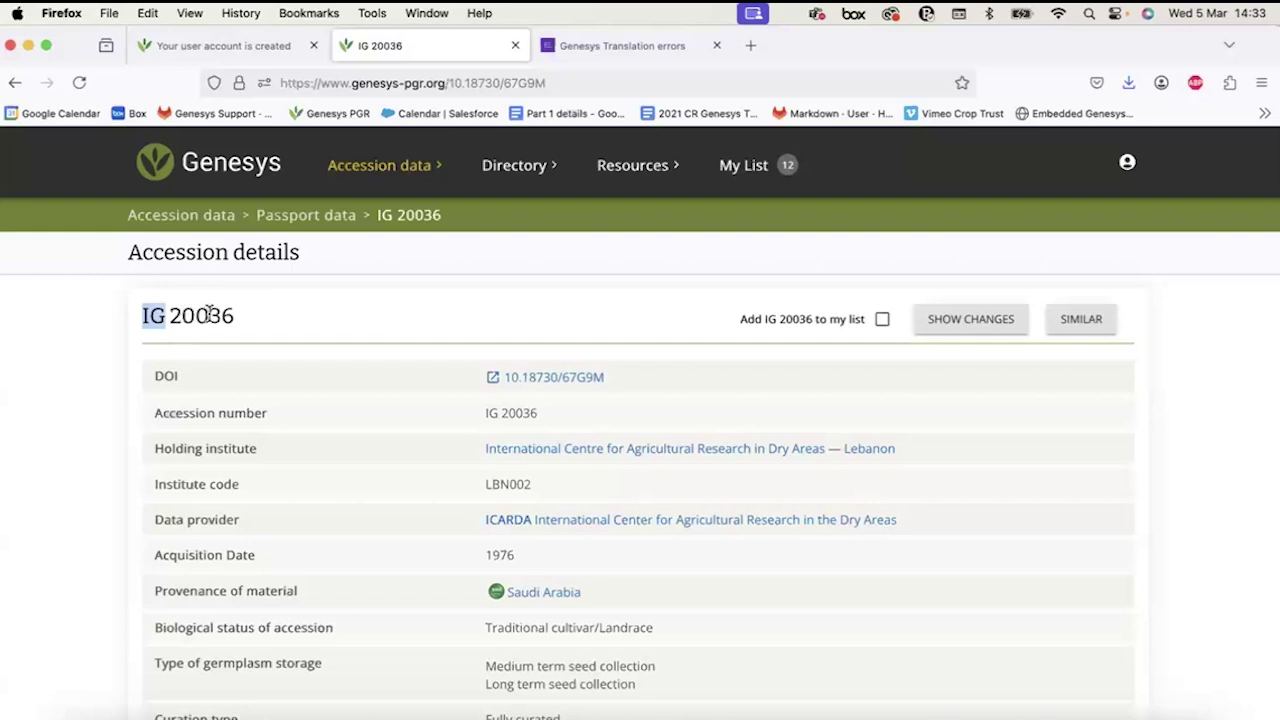
pyautogui.click(250, 332)
# Scroll through the Barley taxonomy to five associated datasets, including CE9415 - Barley BCC-Bulk.
pyautogui.scroll(-2, 612, 478)
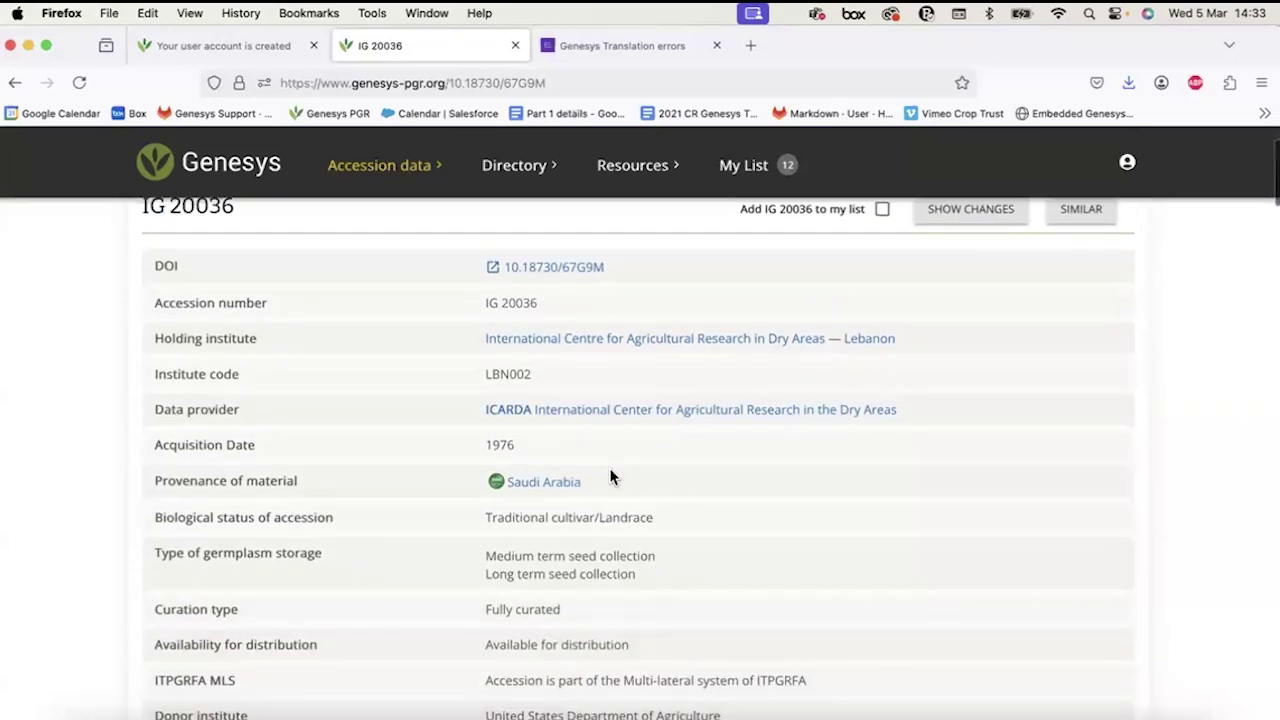
pyautogui.scroll(-1, 612, 478)
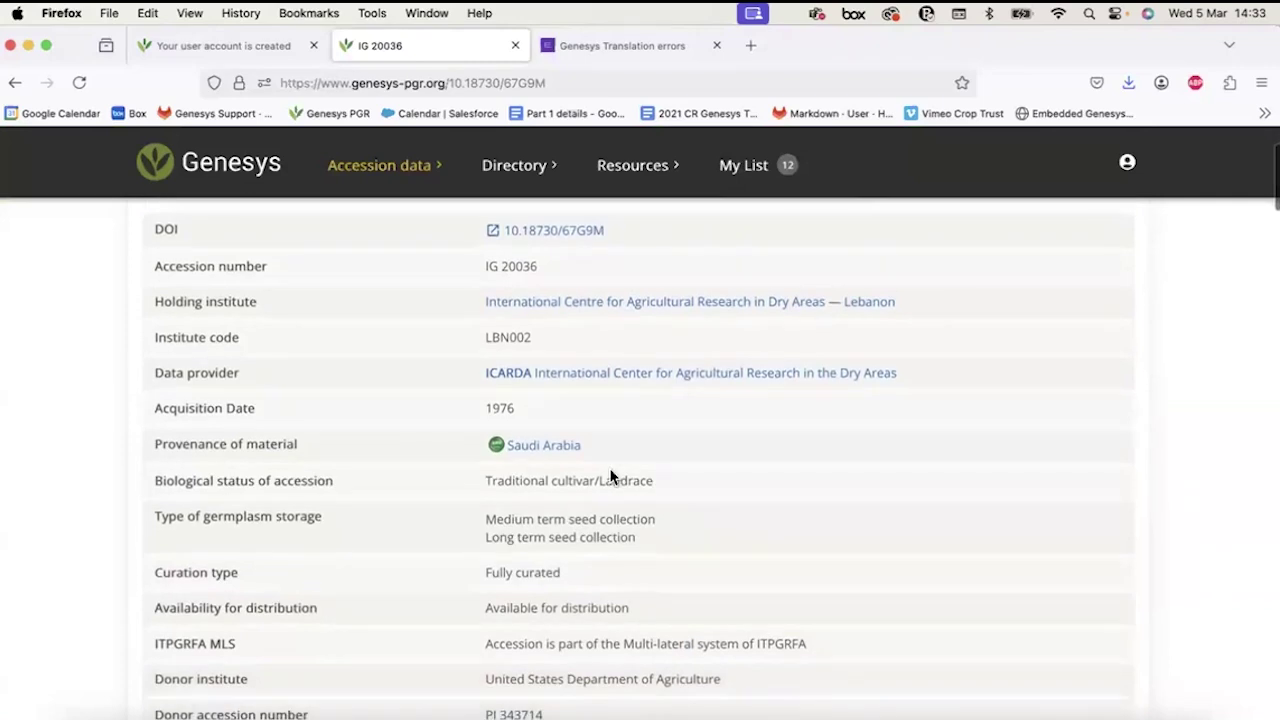
pyautogui.scroll(-1, 612, 478)
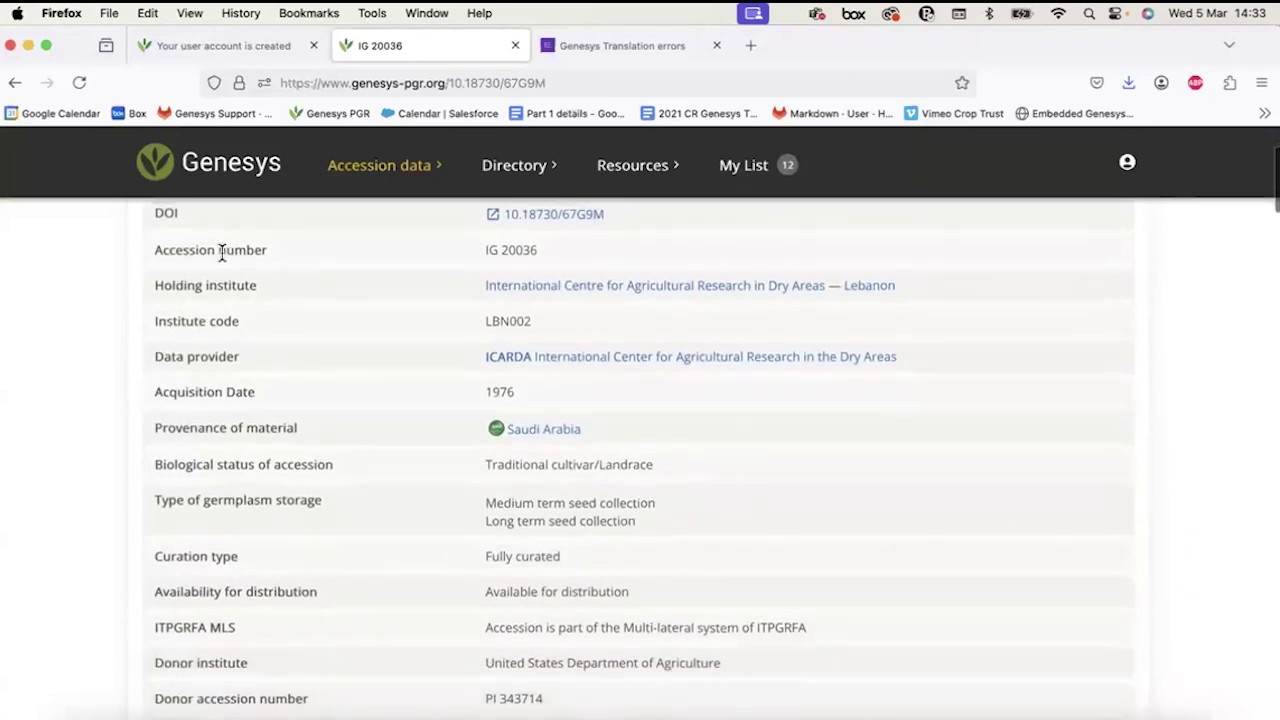
pyautogui.scroll(-5, 221, 252)
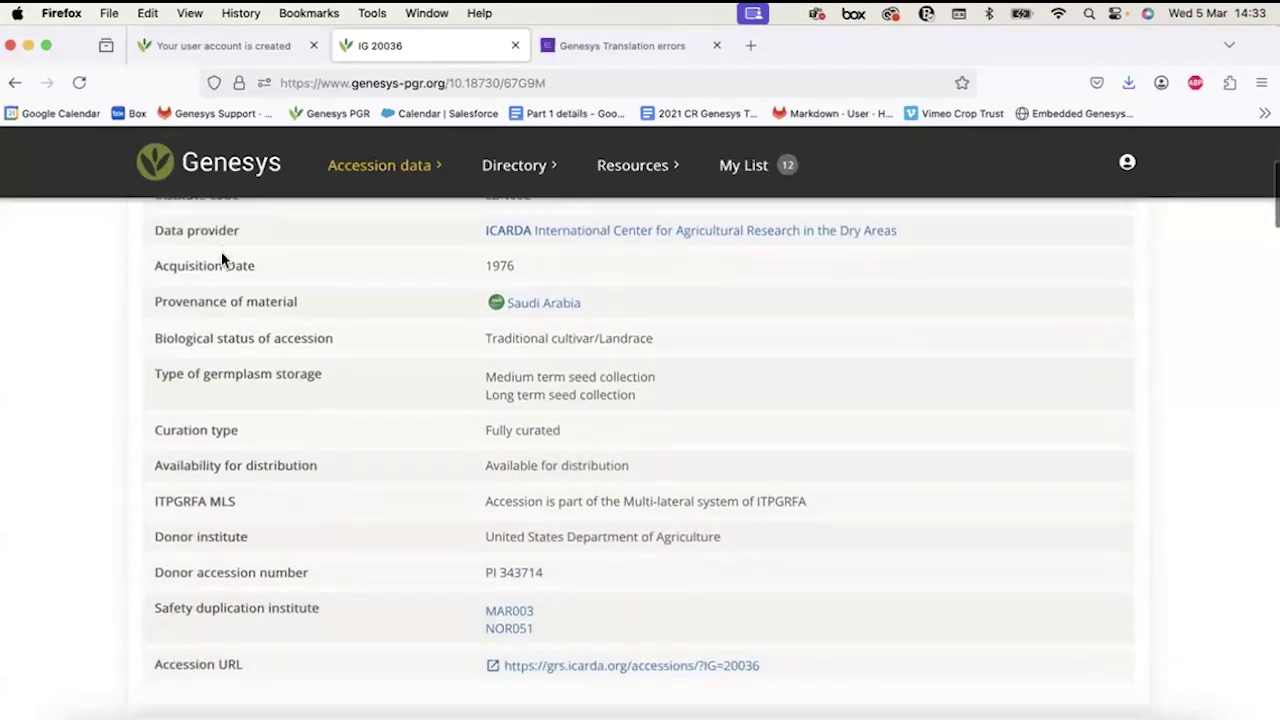
pyautogui.scroll(6, 221, 258)
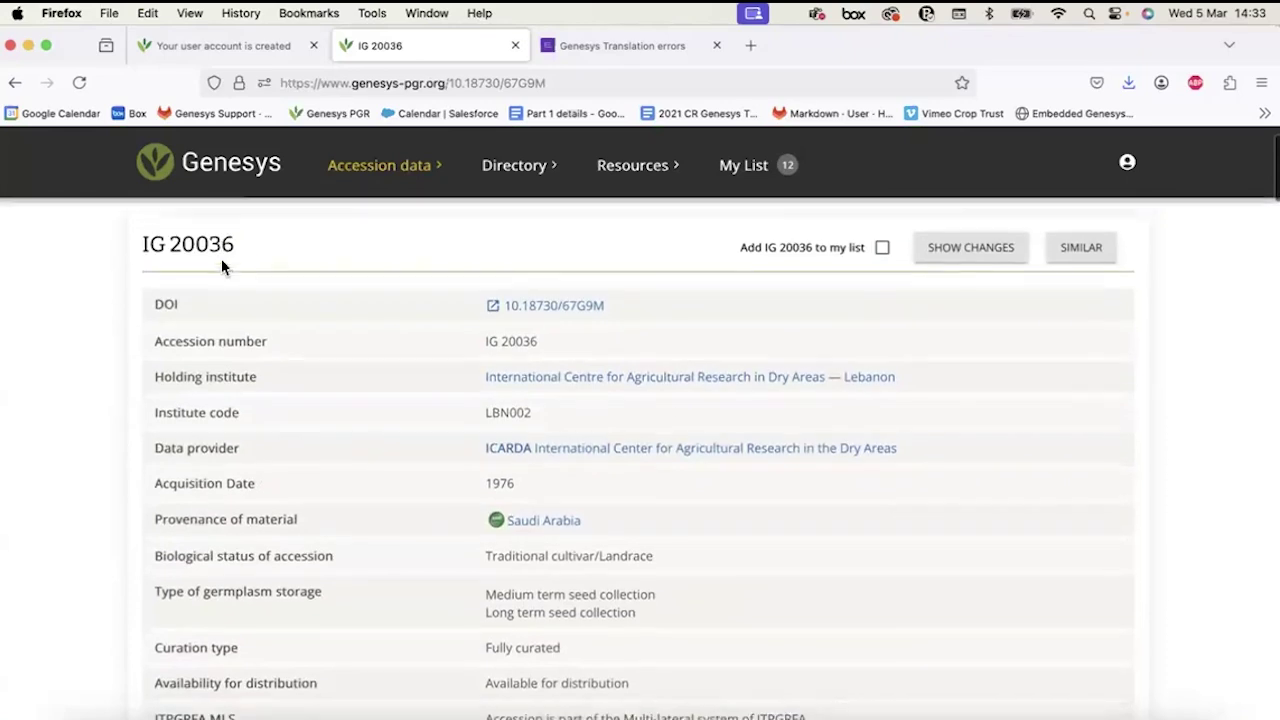
pyautogui.scroll(-4, 250, 520)
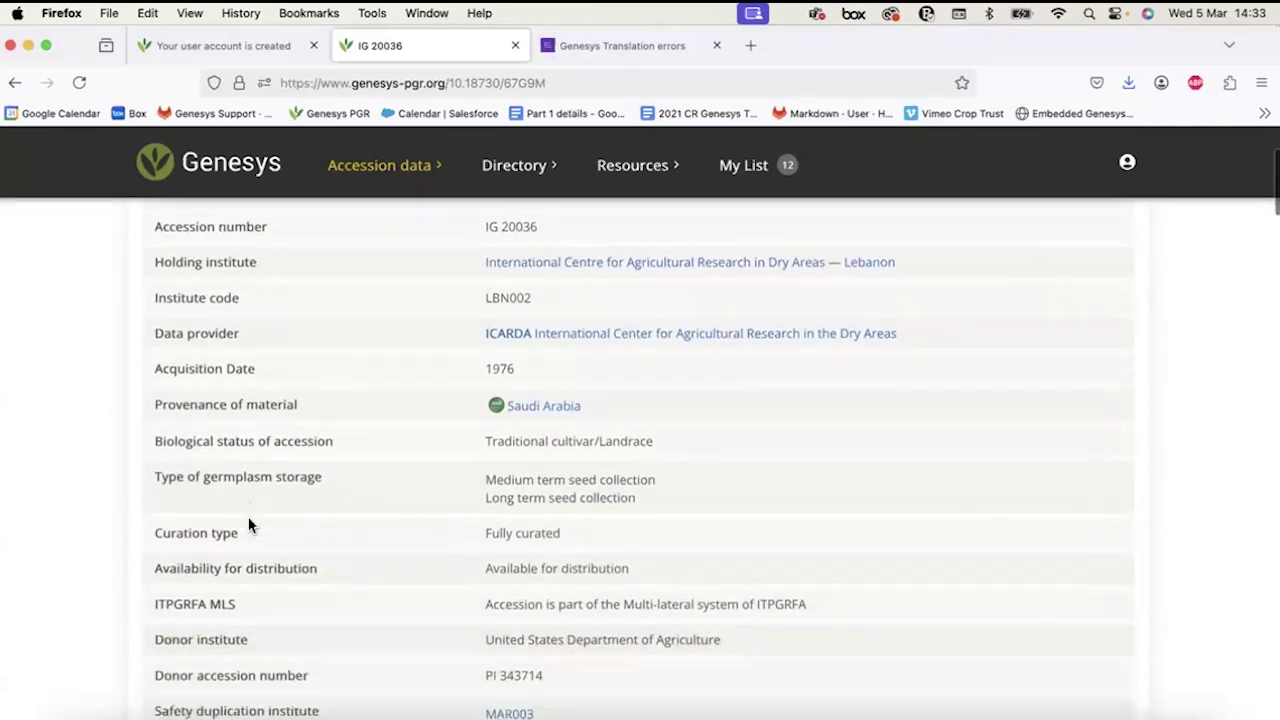
pyautogui.scroll(-6, 250, 524)
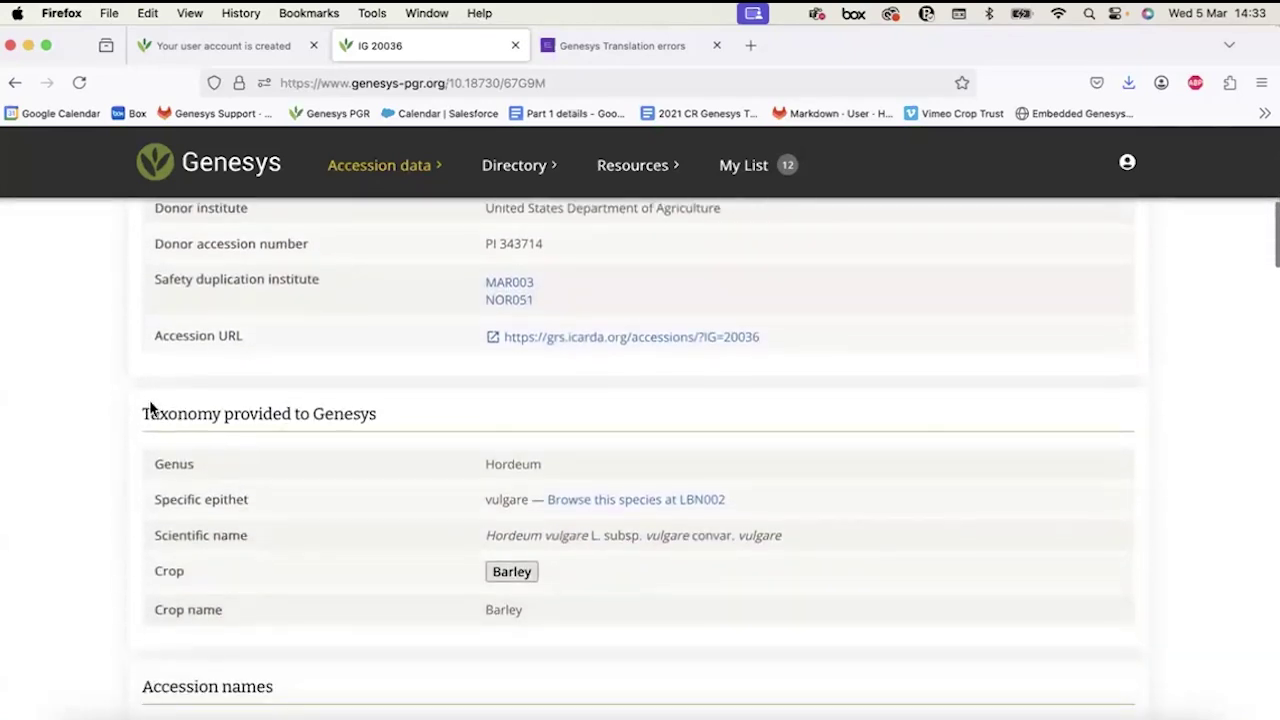
pyautogui.scroll(-9, 276, 562)
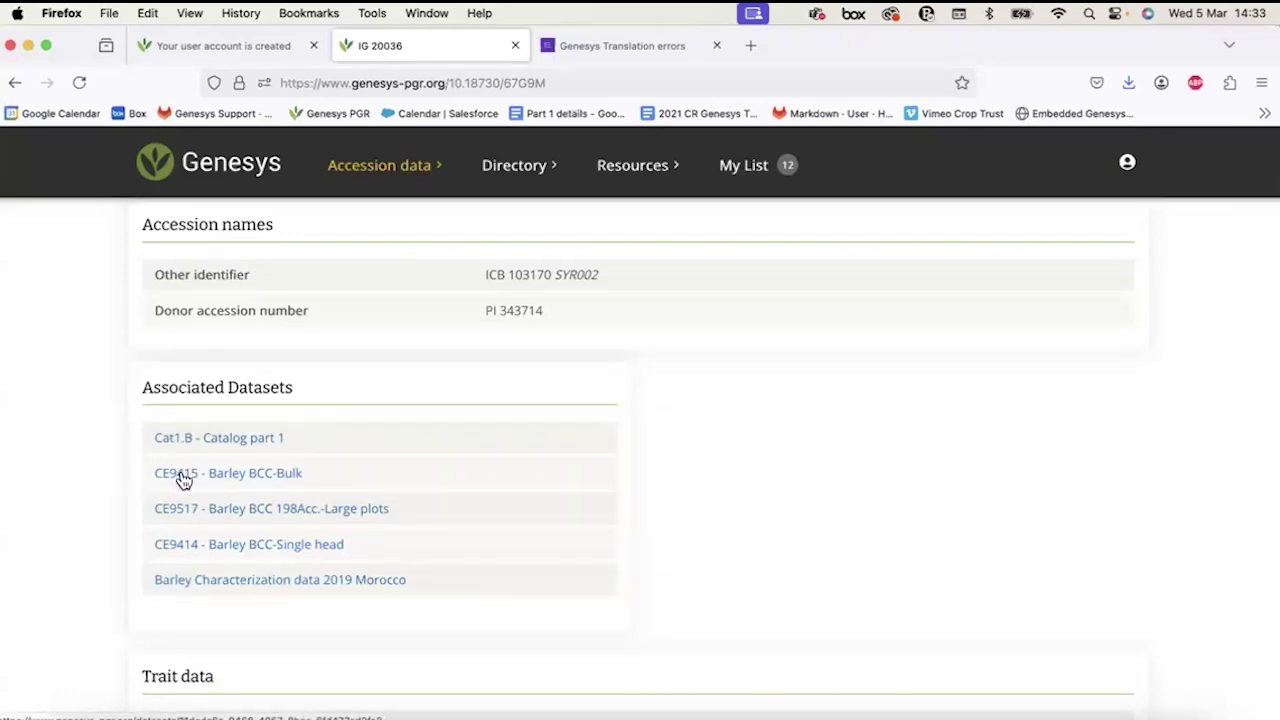
# Scroll through trait data, the Riyadh collecting site (24.6333, 46.7167) and the climate-at-origin charts.
pyautogui.scroll(-5, 195, 436)
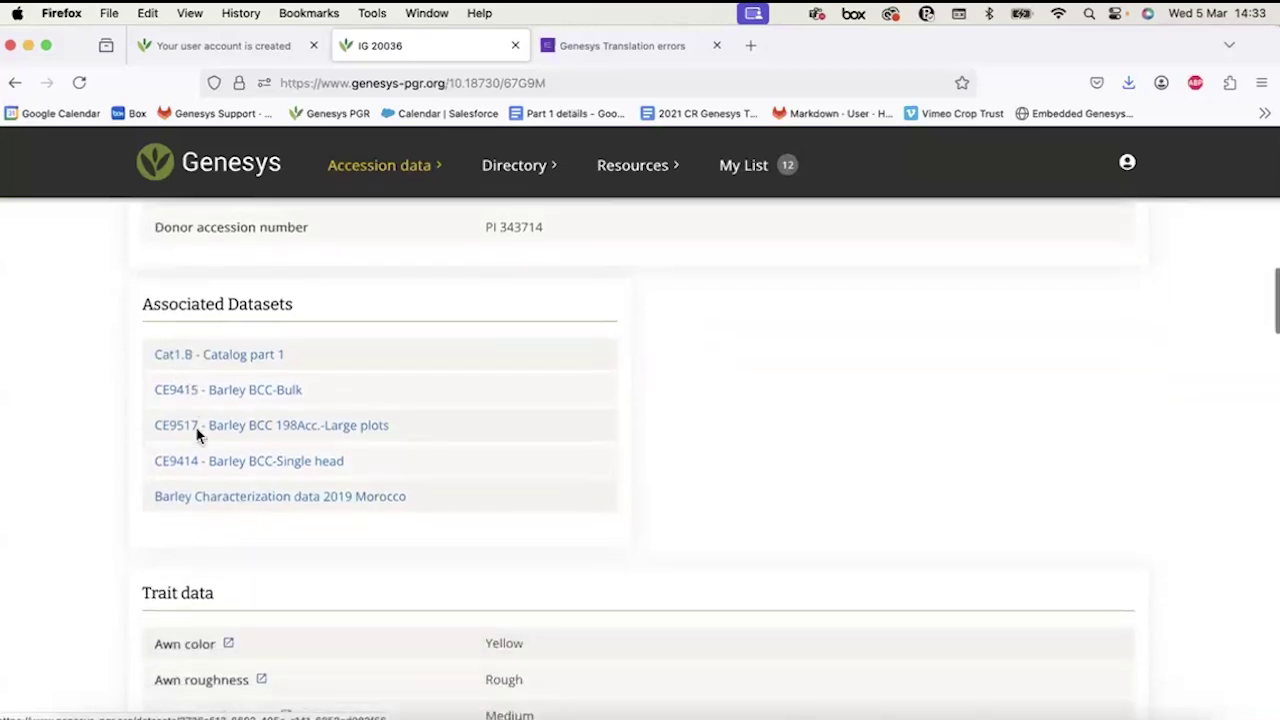
pyautogui.scroll(-1, 197, 437)
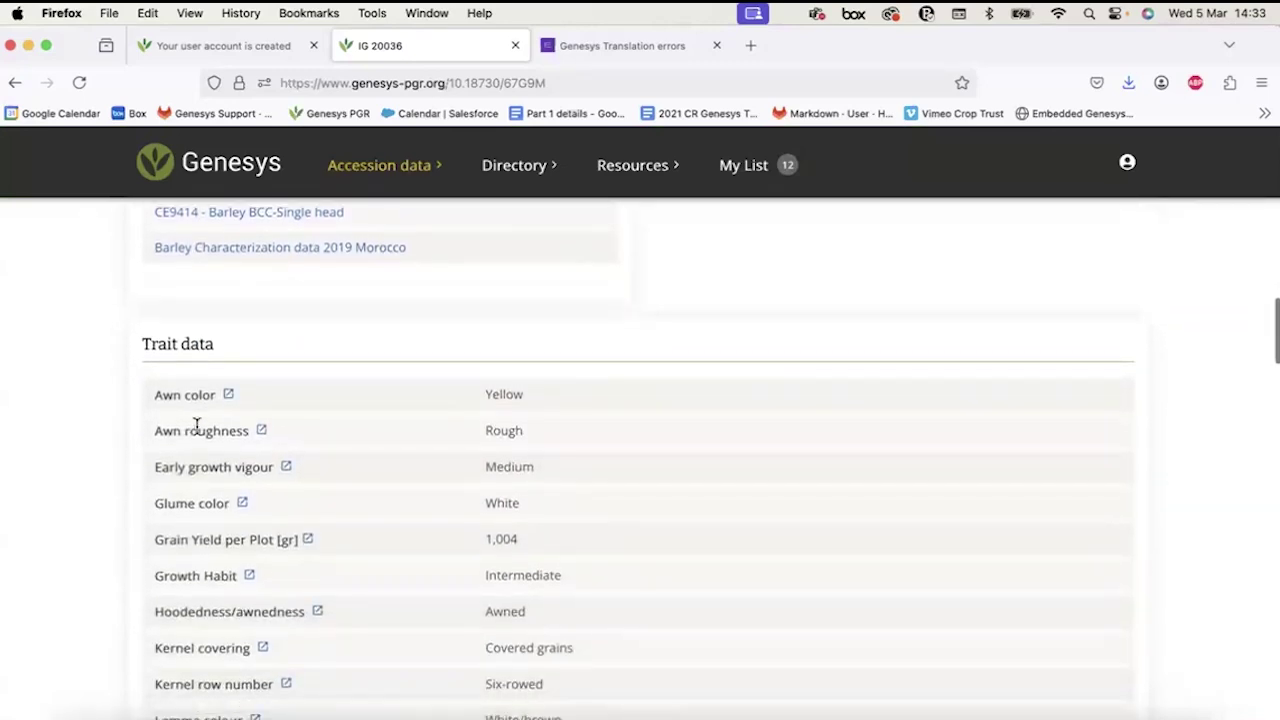
pyautogui.scroll(-2, 197, 430)
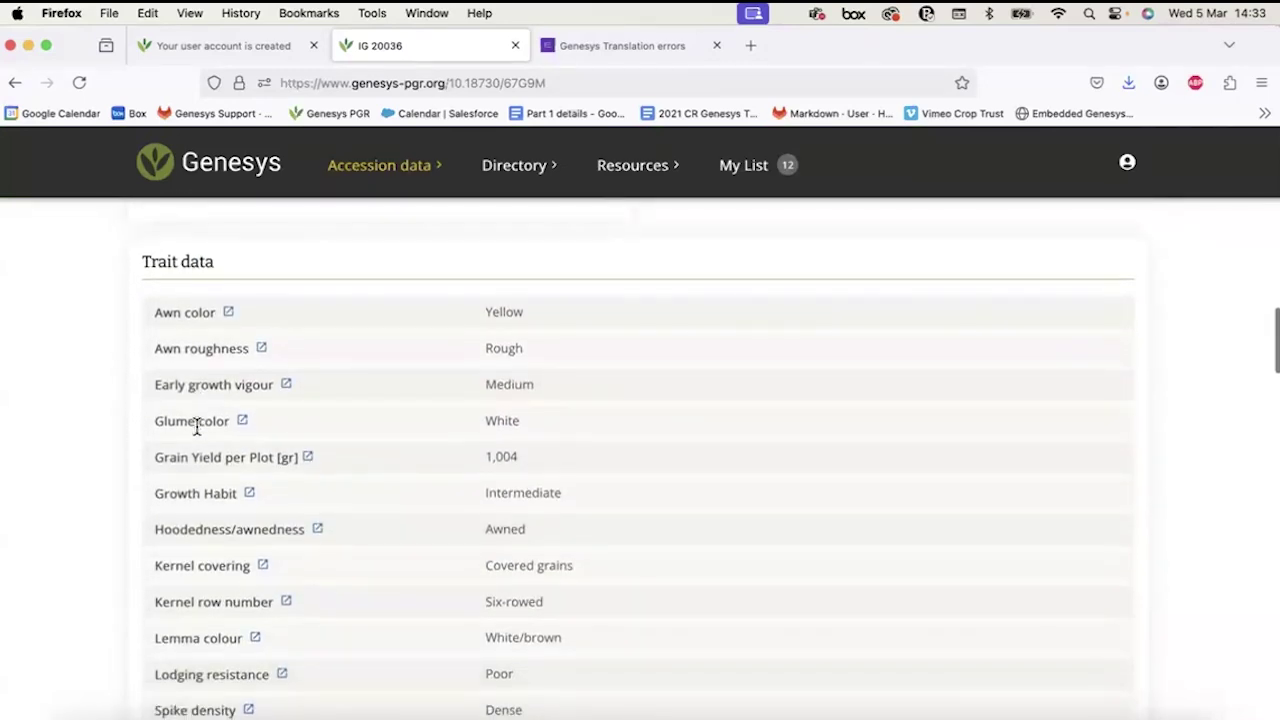
pyautogui.scroll(-1, 195, 428)
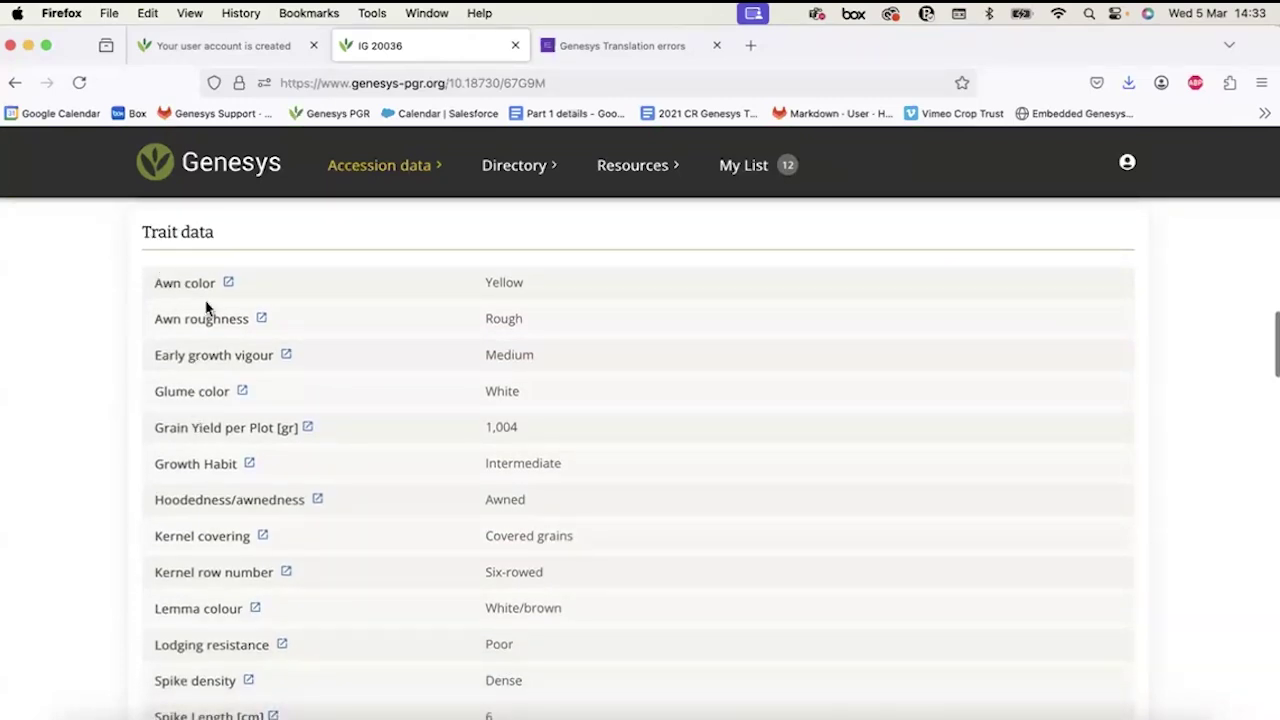
pyautogui.scroll(-2, 207, 307)
pyautogui.scroll(1, 185, 276)
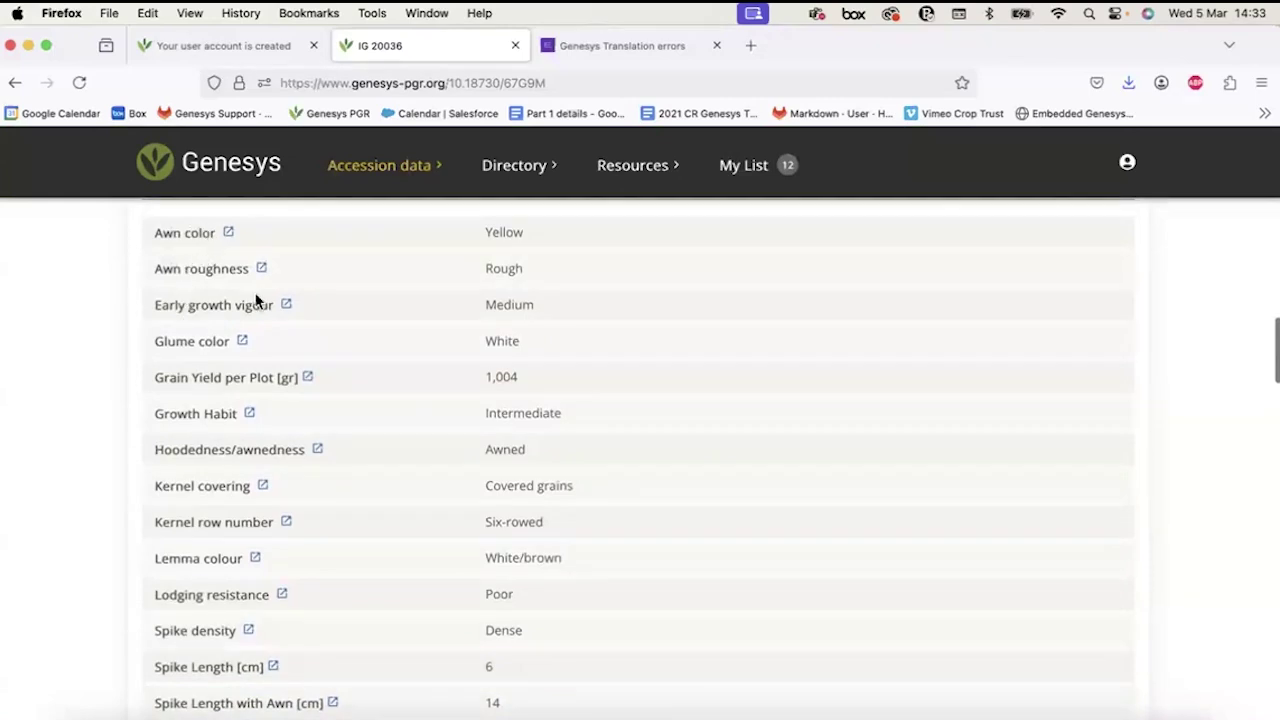
pyautogui.scroll(-10, 207, 415)
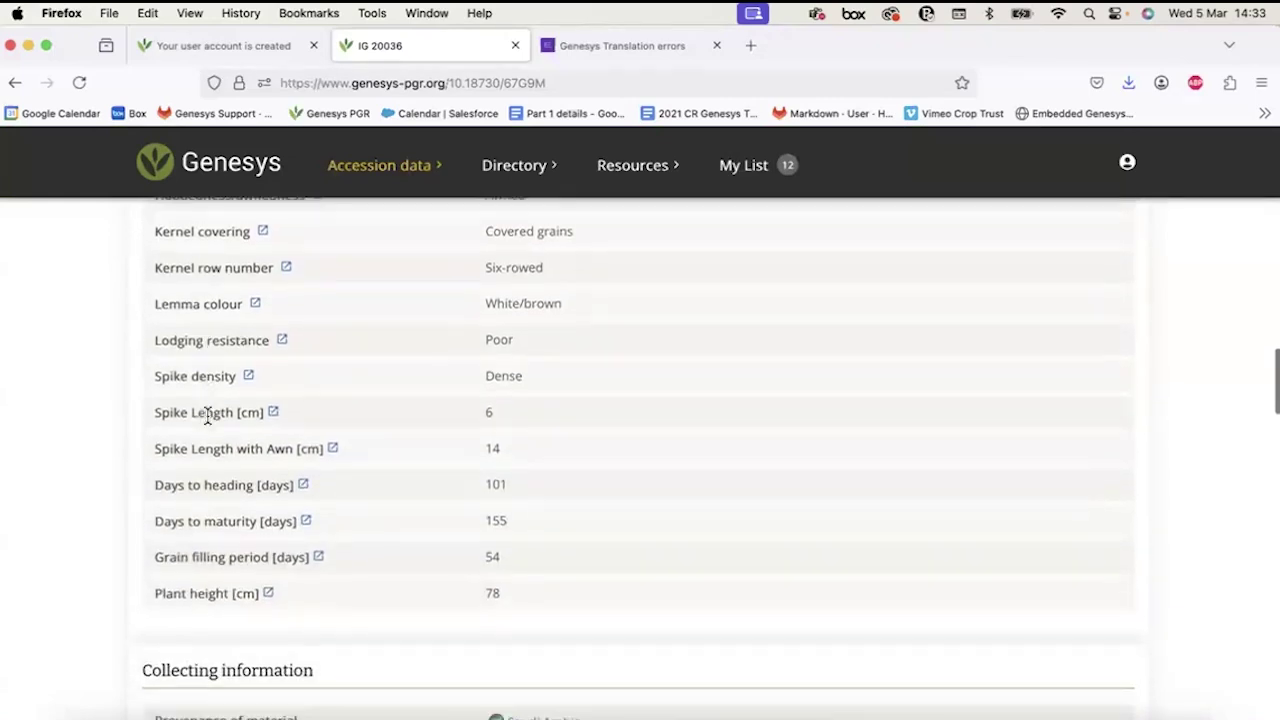
pyautogui.scroll(-4, 207, 415)
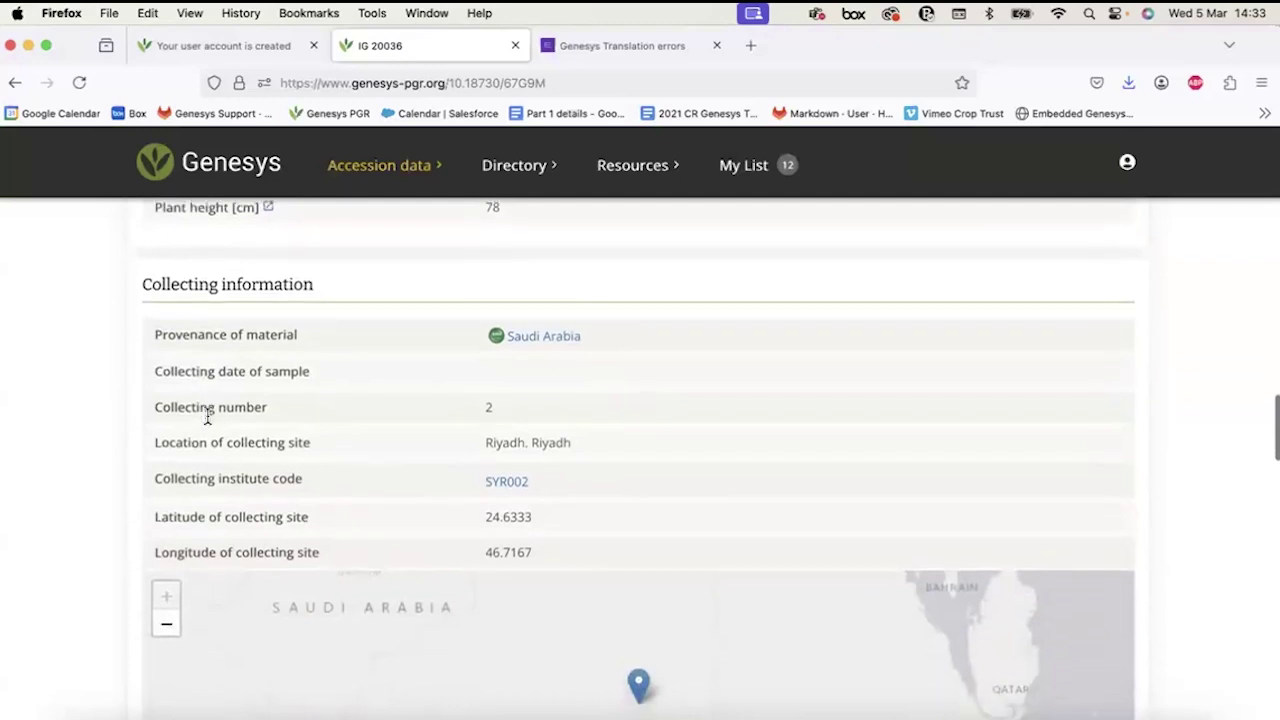
pyautogui.scroll(-7, 398, 447)
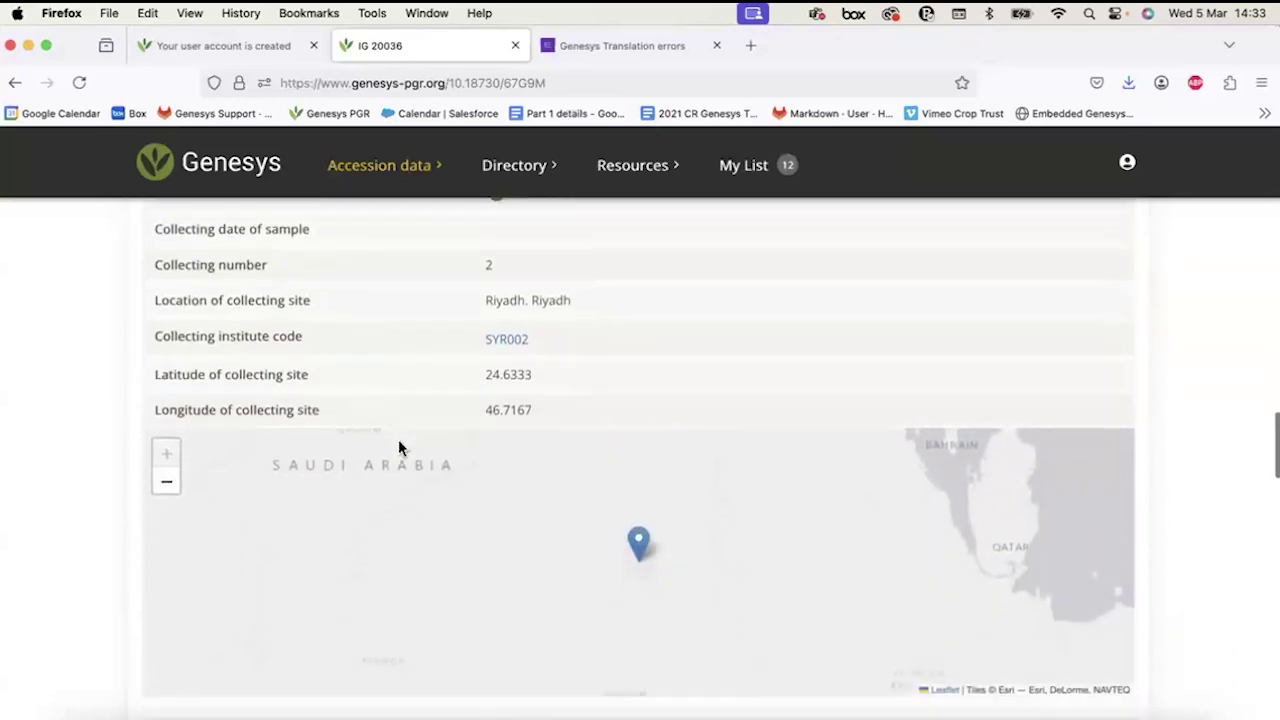
pyautogui.scroll(-6, 398, 447)
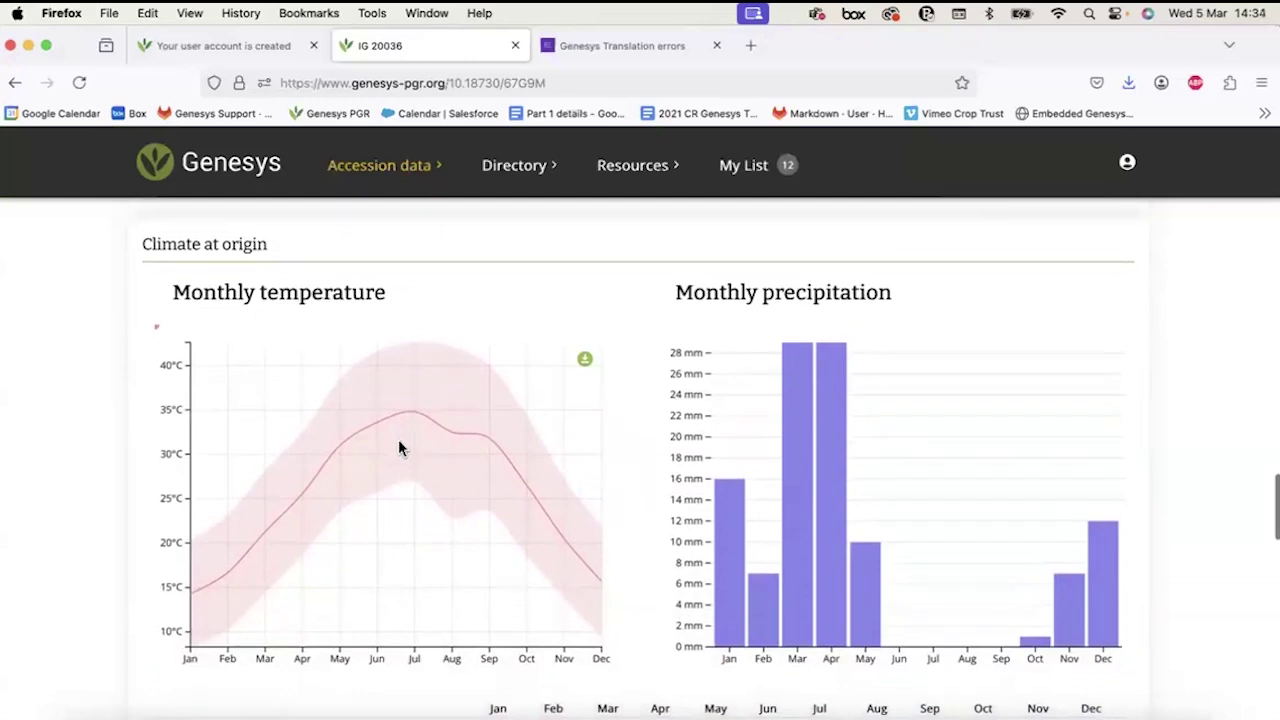
# Scroll to the PDCI score of 8.35 of 10.0, then back up toward the top.
pyautogui.scroll(-6, 398, 447)
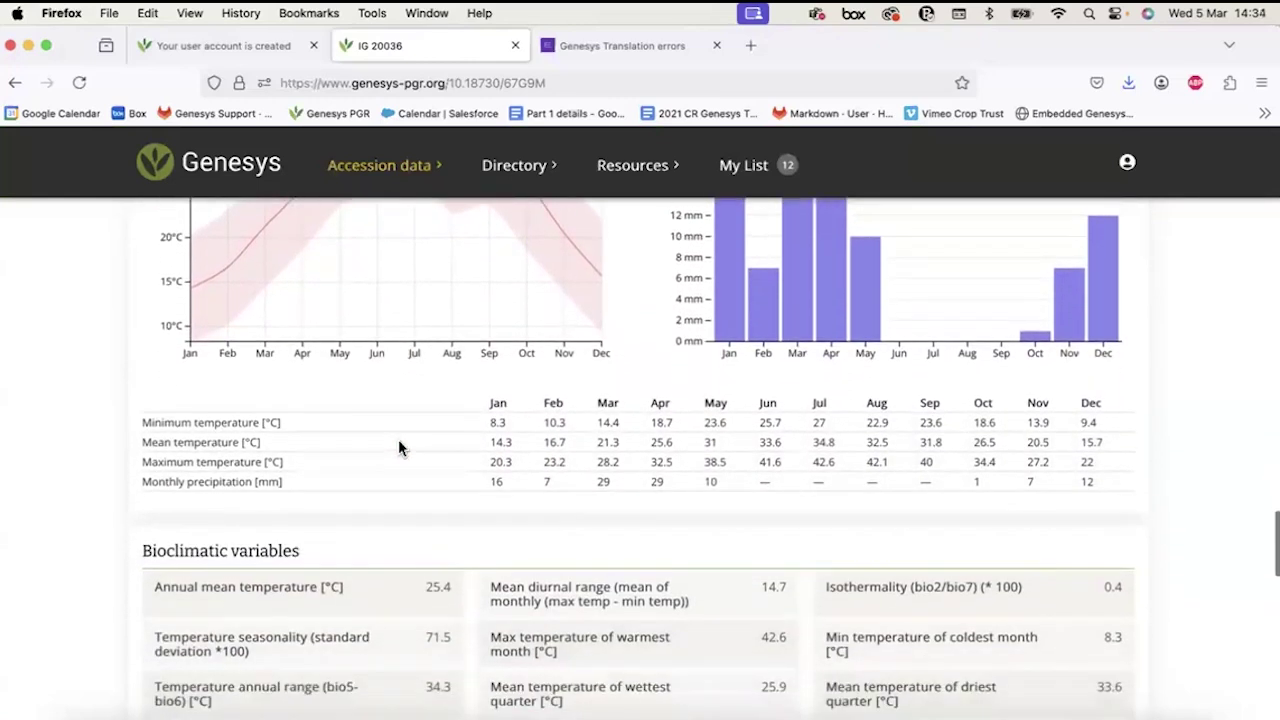
pyautogui.scroll(-15, 398, 447)
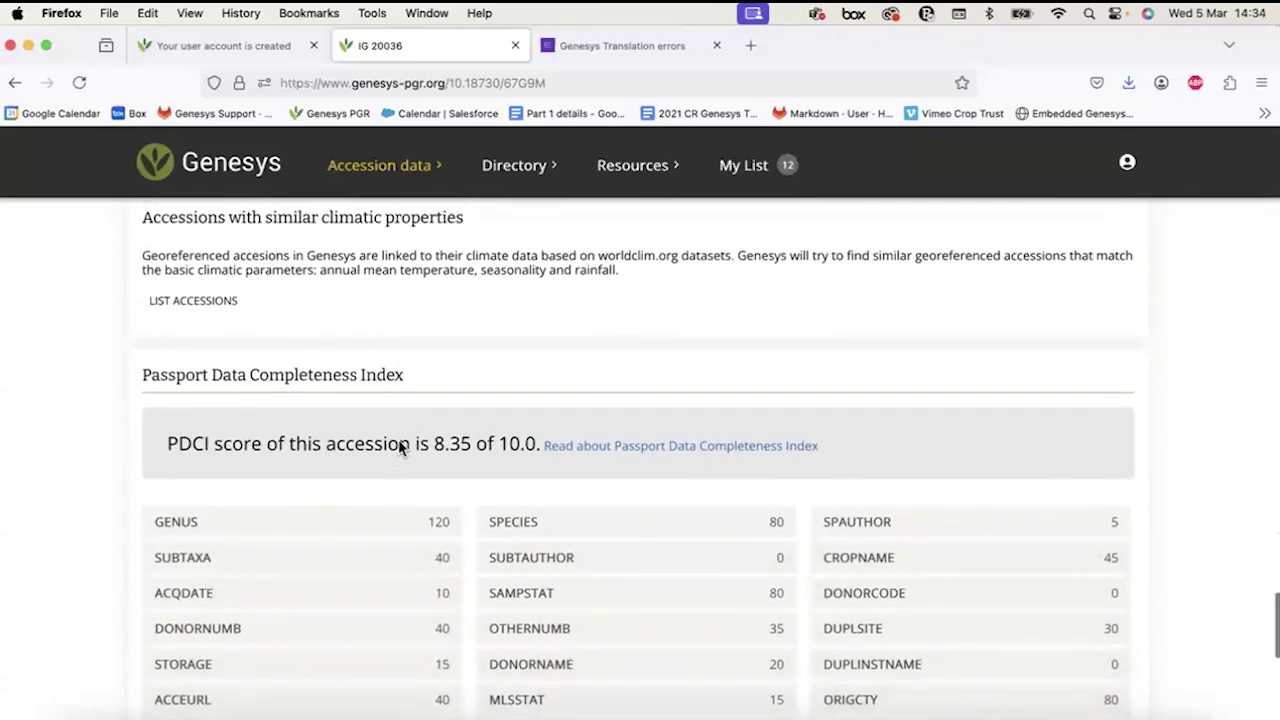
pyautogui.scroll(-3, 398, 447)
pyautogui.scroll(1, 398, 440)
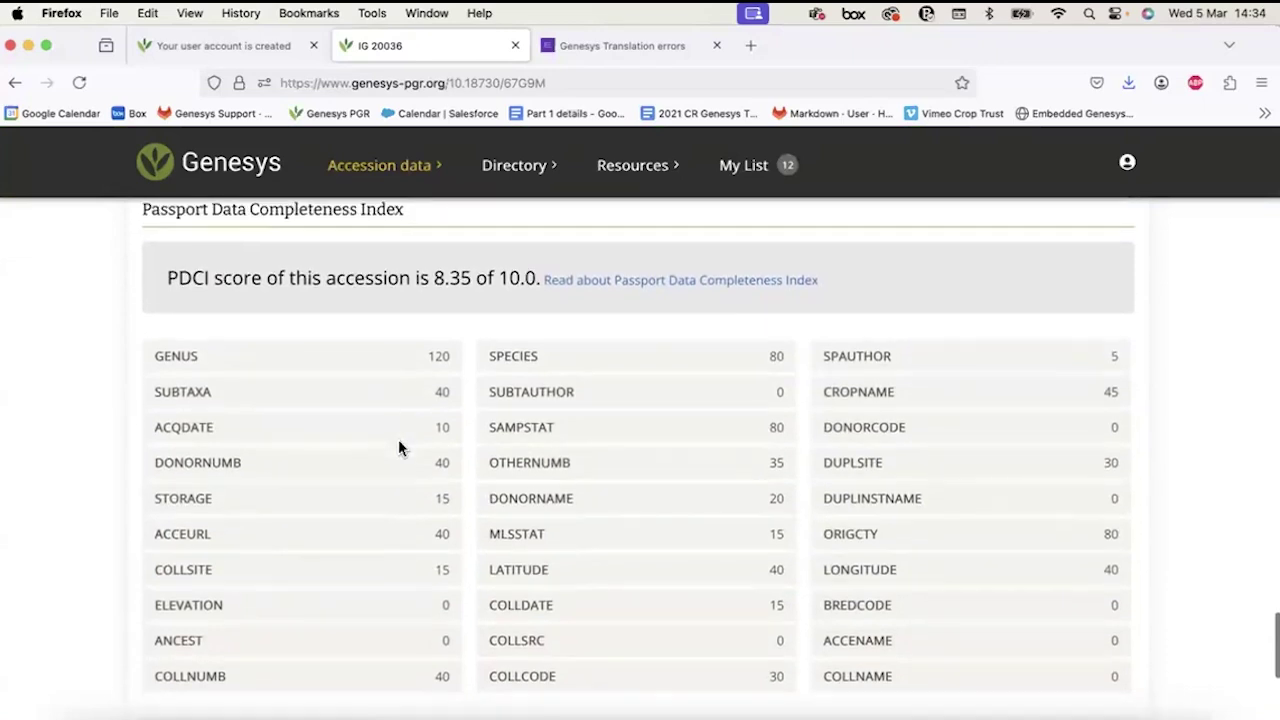
pyautogui.scroll(-5, 398, 440)
pyautogui.scroll(20, 398, 448)
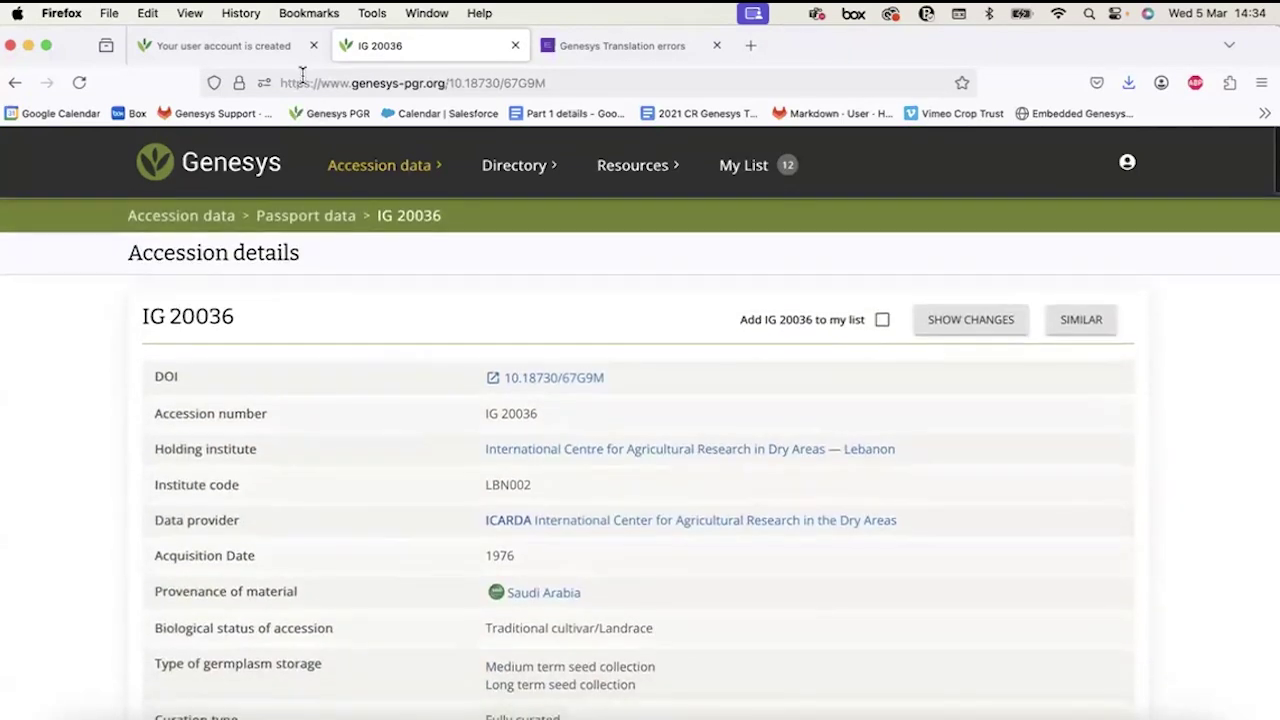
# Go back to the accession map, zoom out to the world, and open the IMAGES tab.
pyautogui.click(16, 85)
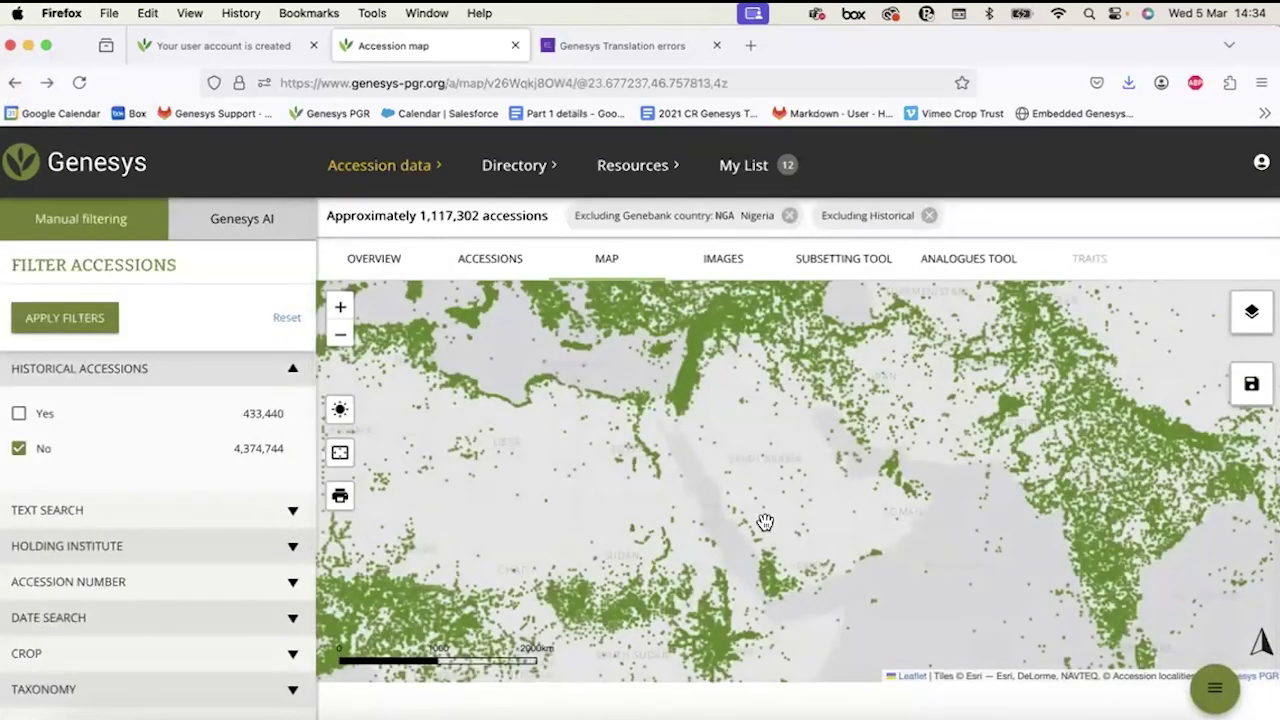
pyautogui.scroll(-2, 765, 522)
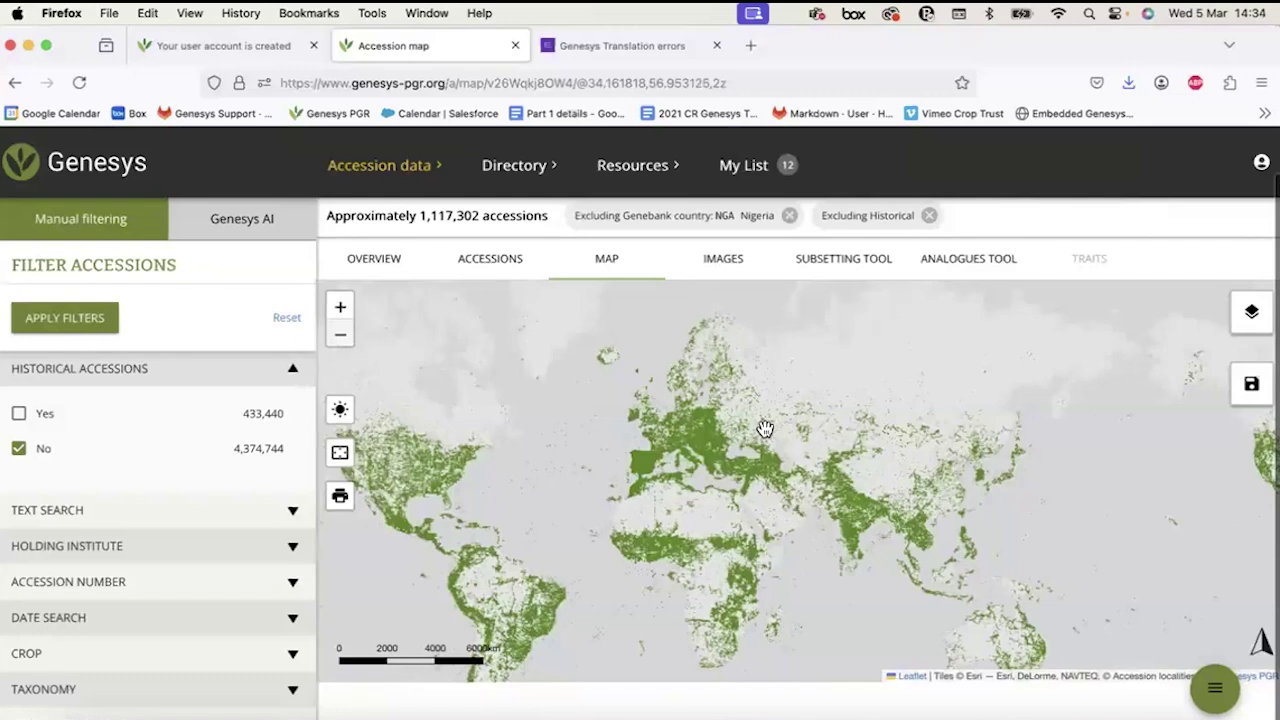
pyautogui.click(722, 259)
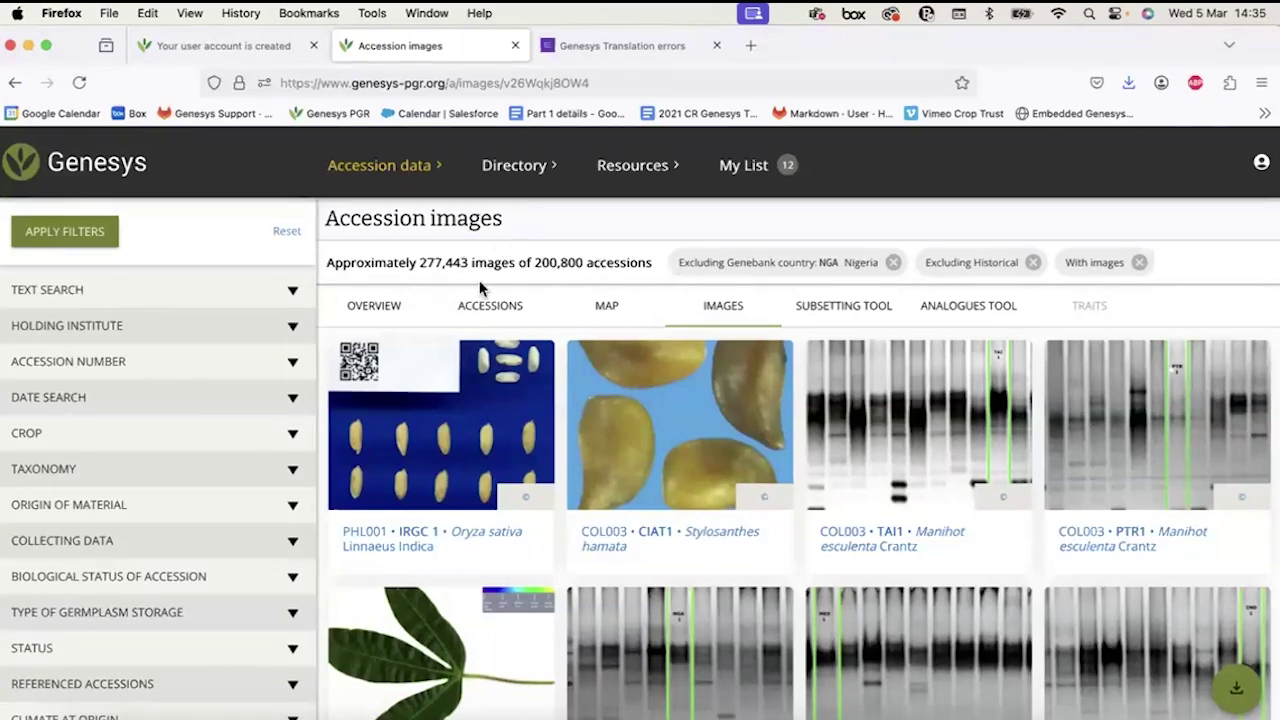
# Open CIAT1 Stylosanthes hamata, view its seed photo, then go back to the images page.
pyautogui.click(613, 546)
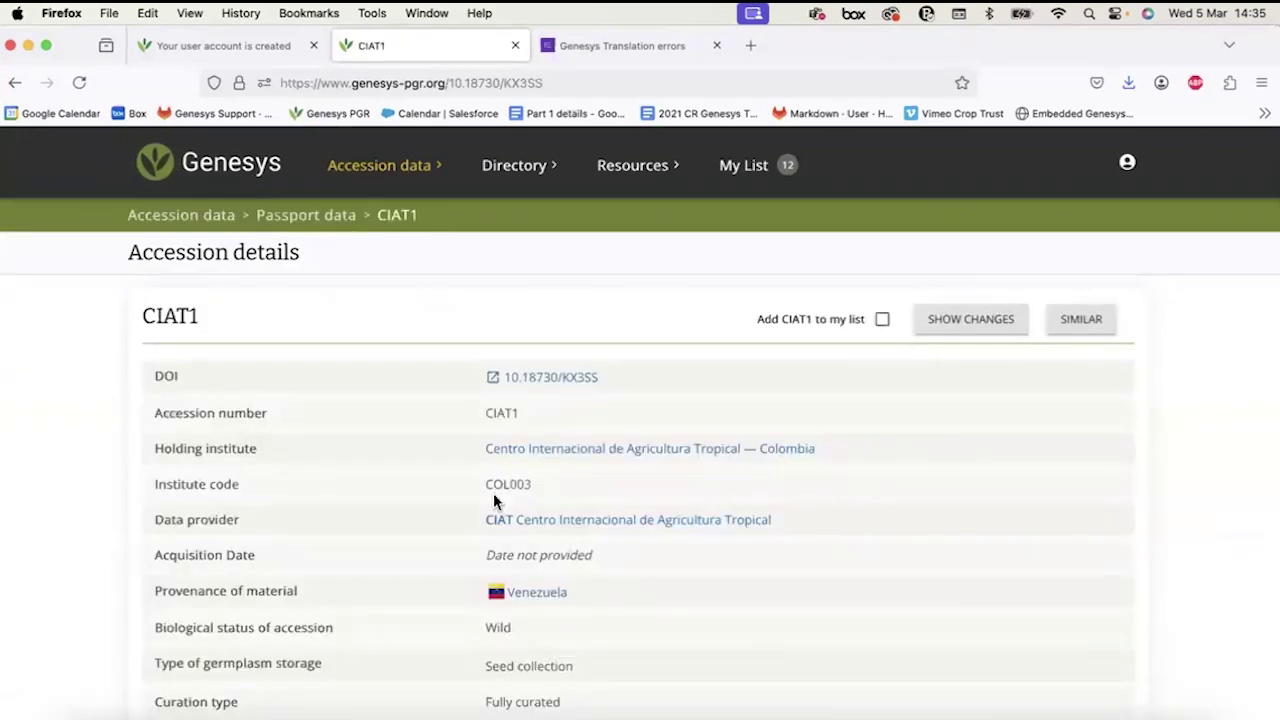
pyautogui.scroll(-1, 495, 501)
pyautogui.scroll(-6, 497, 500)
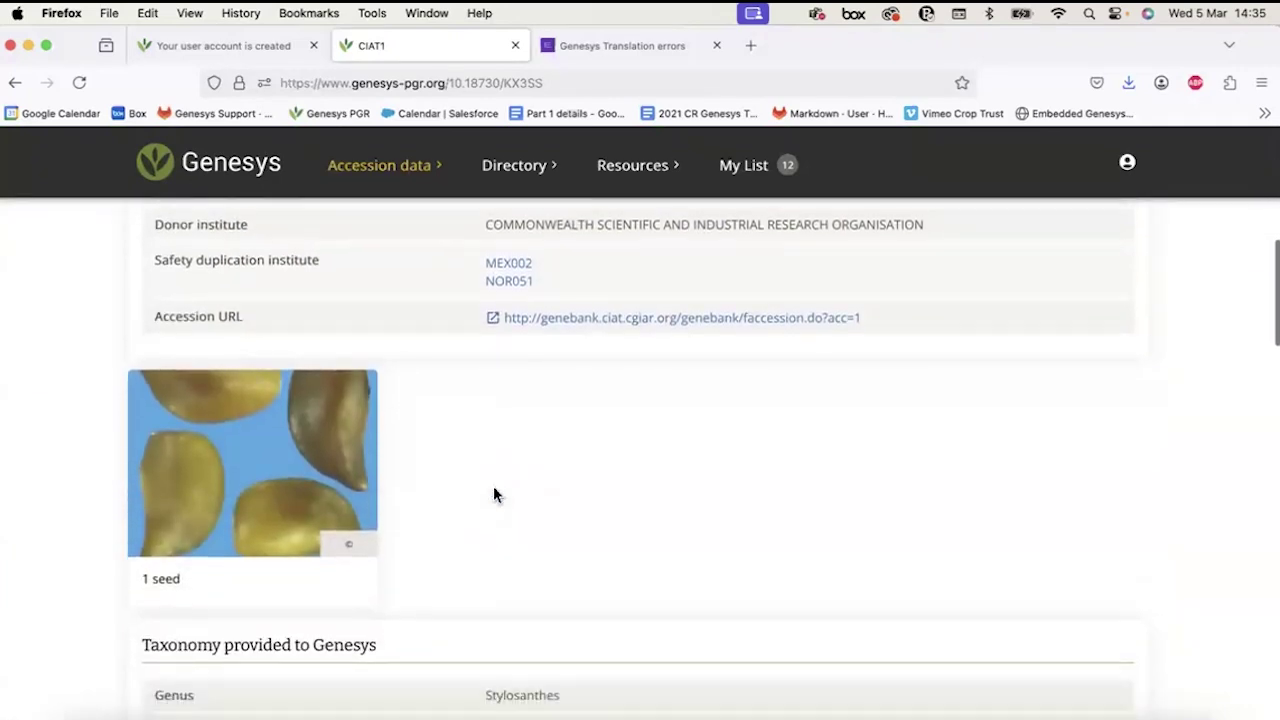
pyautogui.scroll(-1, 493, 486)
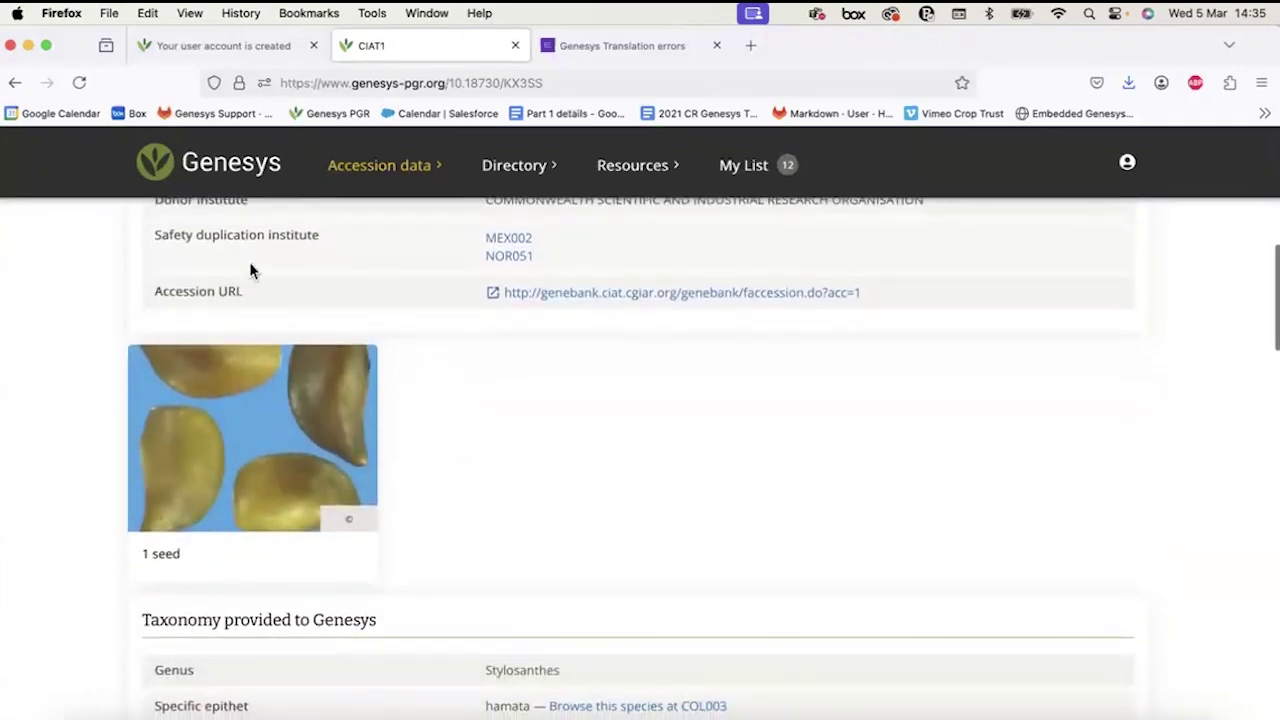
pyautogui.scroll(6, 436, 538)
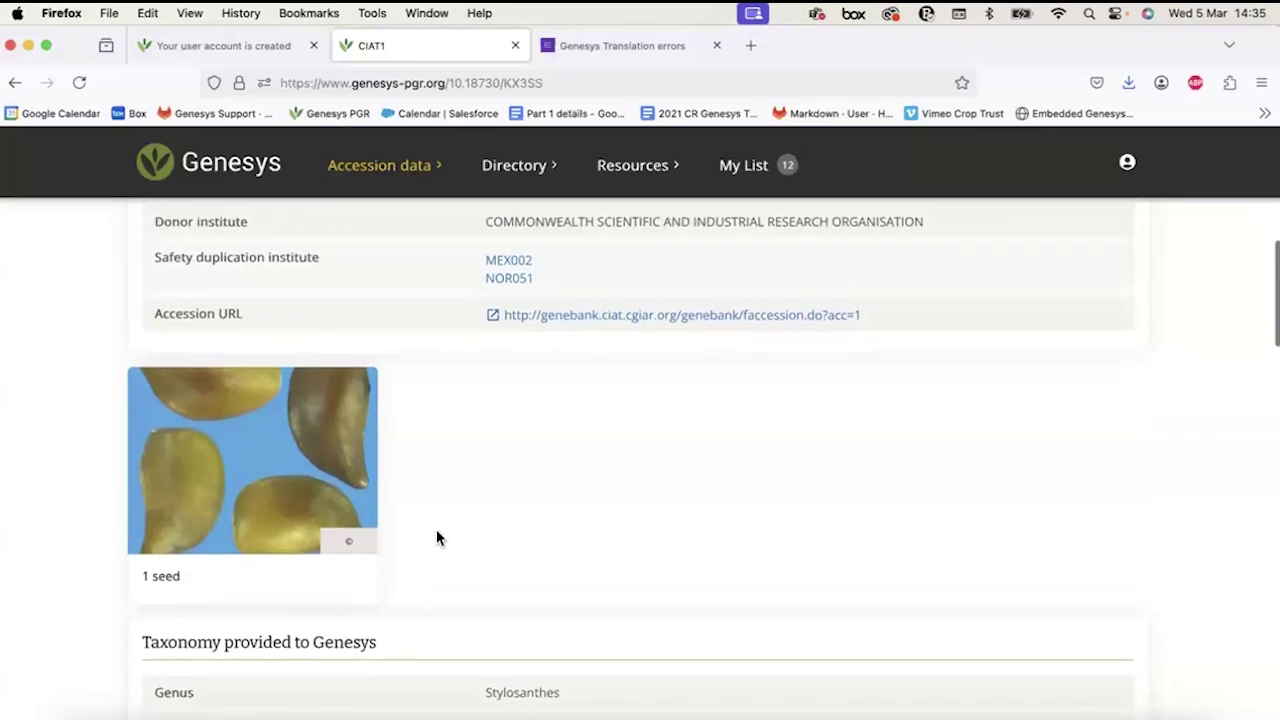
pyautogui.scroll(1, 436, 536)
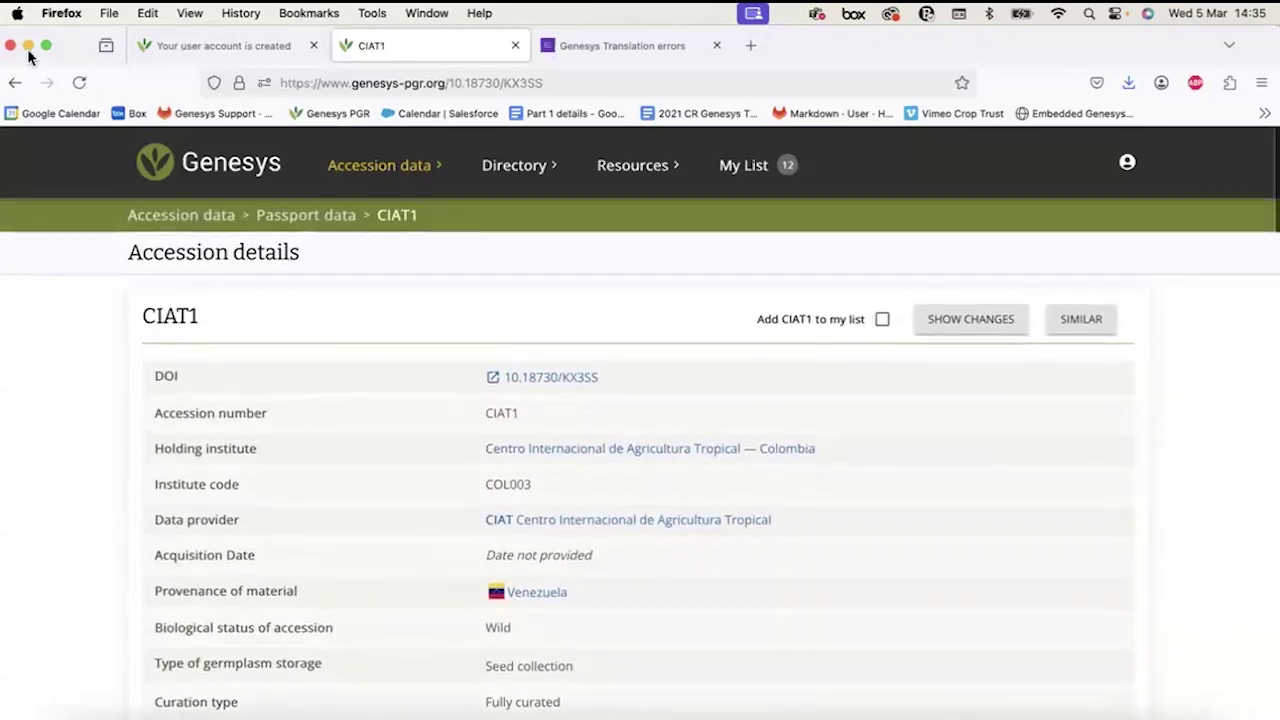
pyautogui.click(12, 80)
# Go back to the accession map of about 1,117,302 filtered accessions.
pyautogui.click(12, 80)
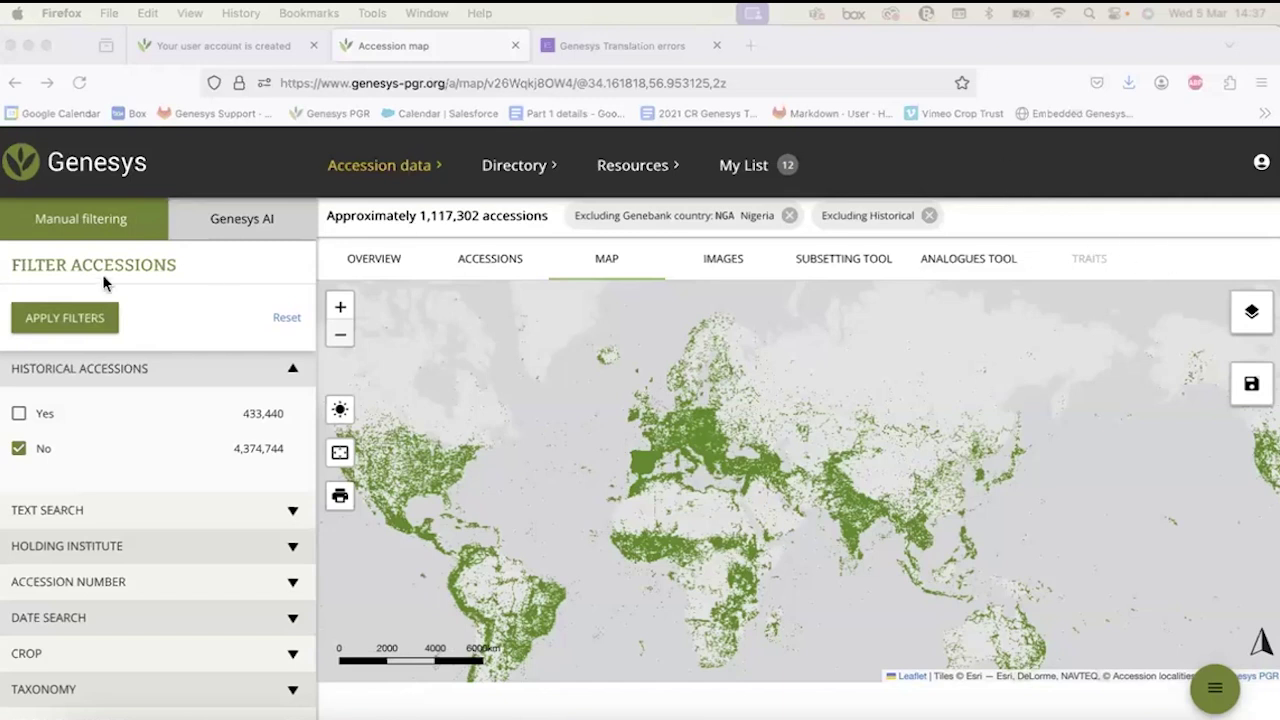
# Refocus the browser and view the Genesys AI filter panel beside the map.
pyautogui.click(237, 229)
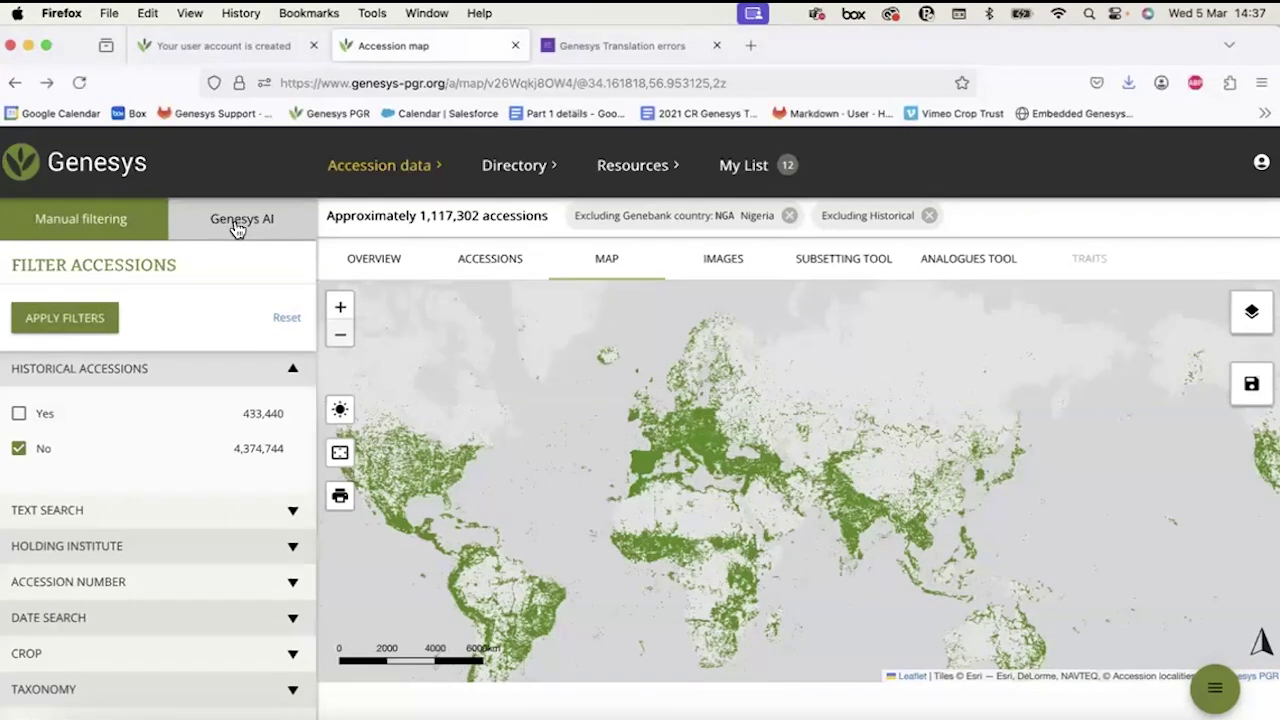
pyautogui.click(237, 229)
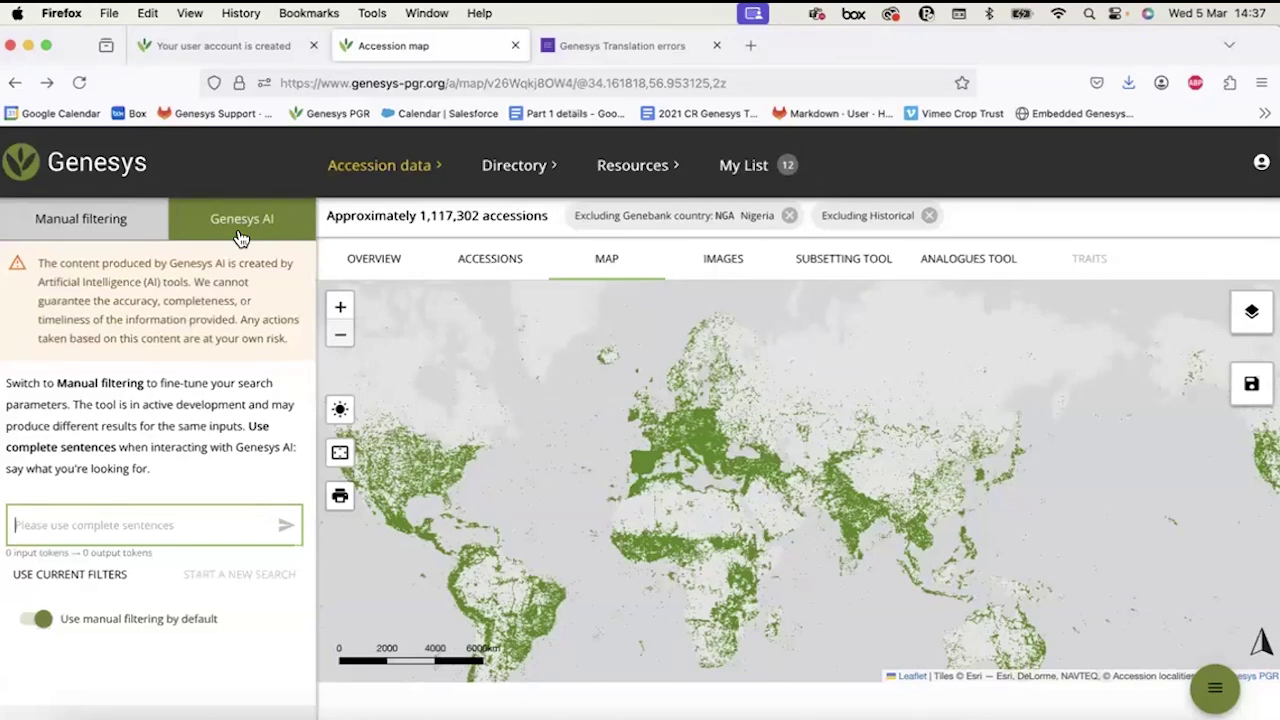
pyautogui.scroll(5, 168, 275)
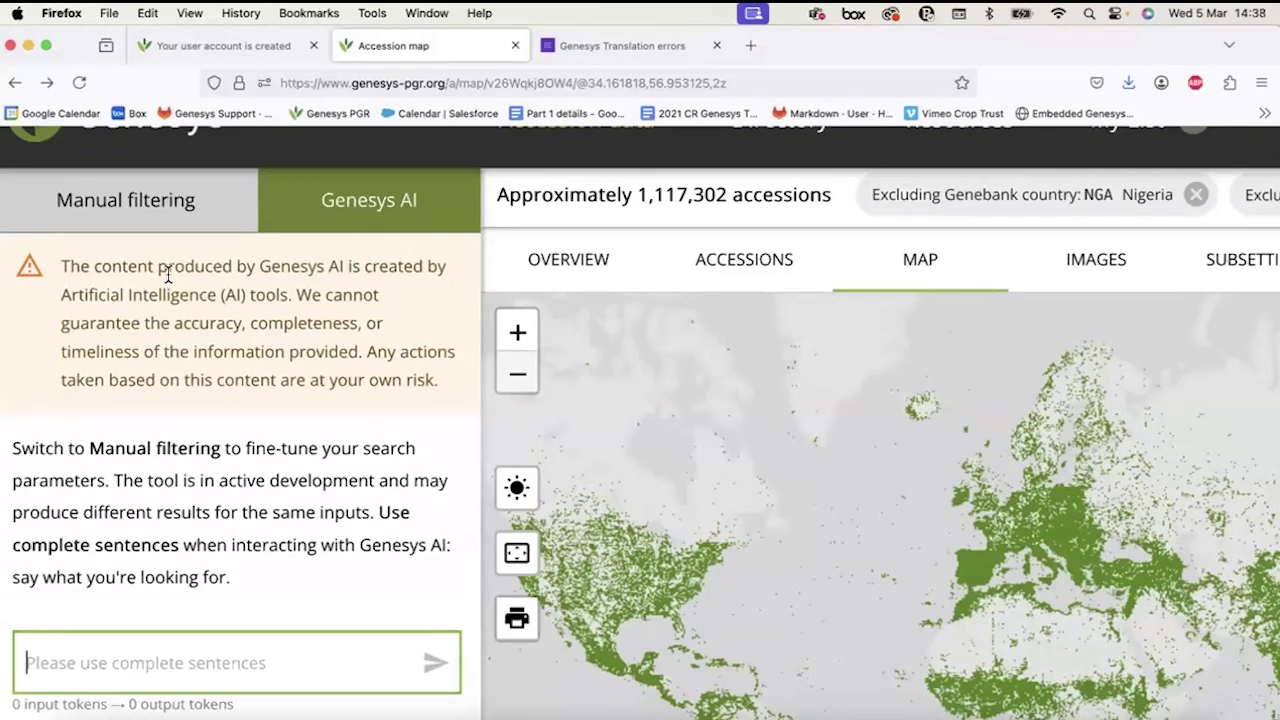
pyautogui.scroll(-3, 168, 274)
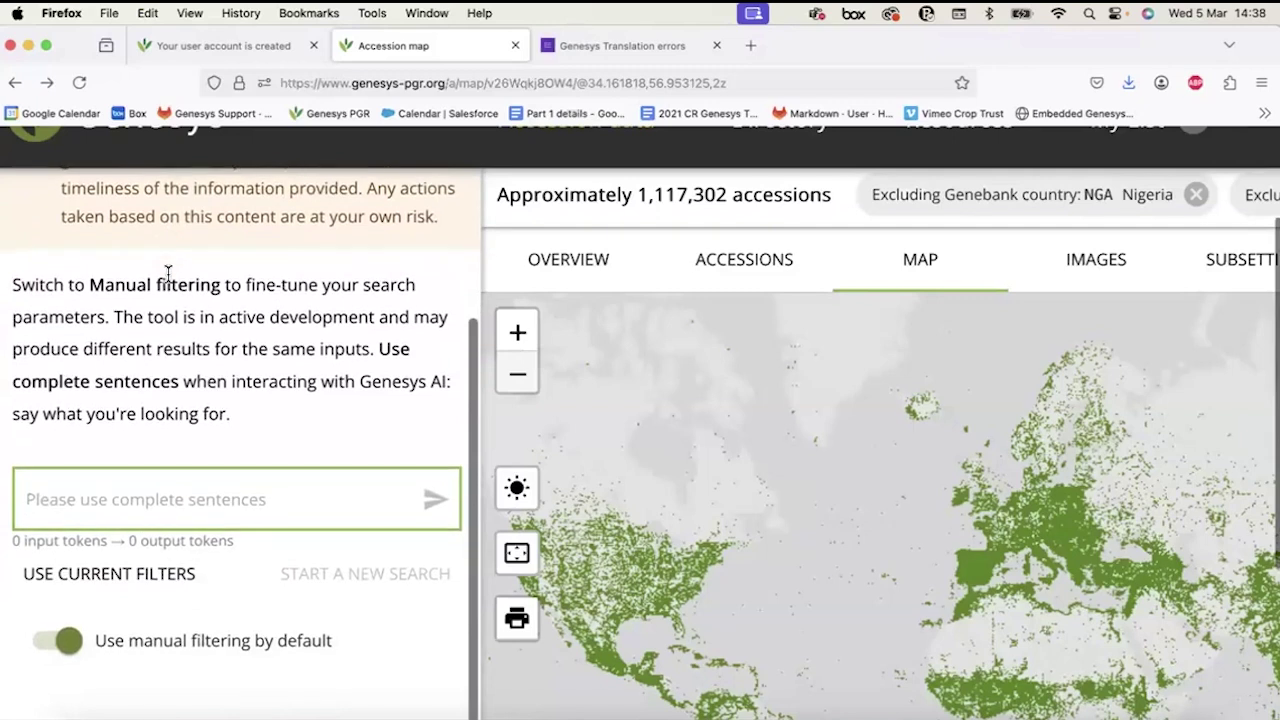
pyautogui.scroll(-1, 168, 274)
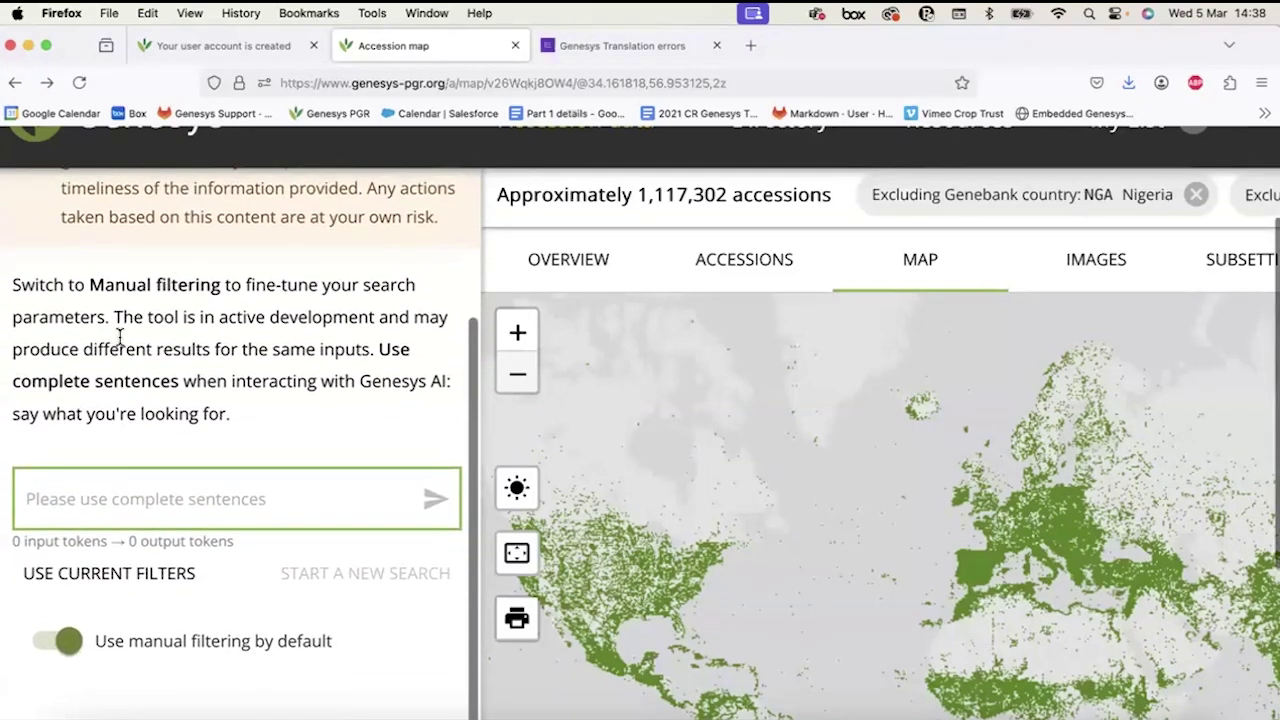
pyautogui.scroll(4, 119, 337)
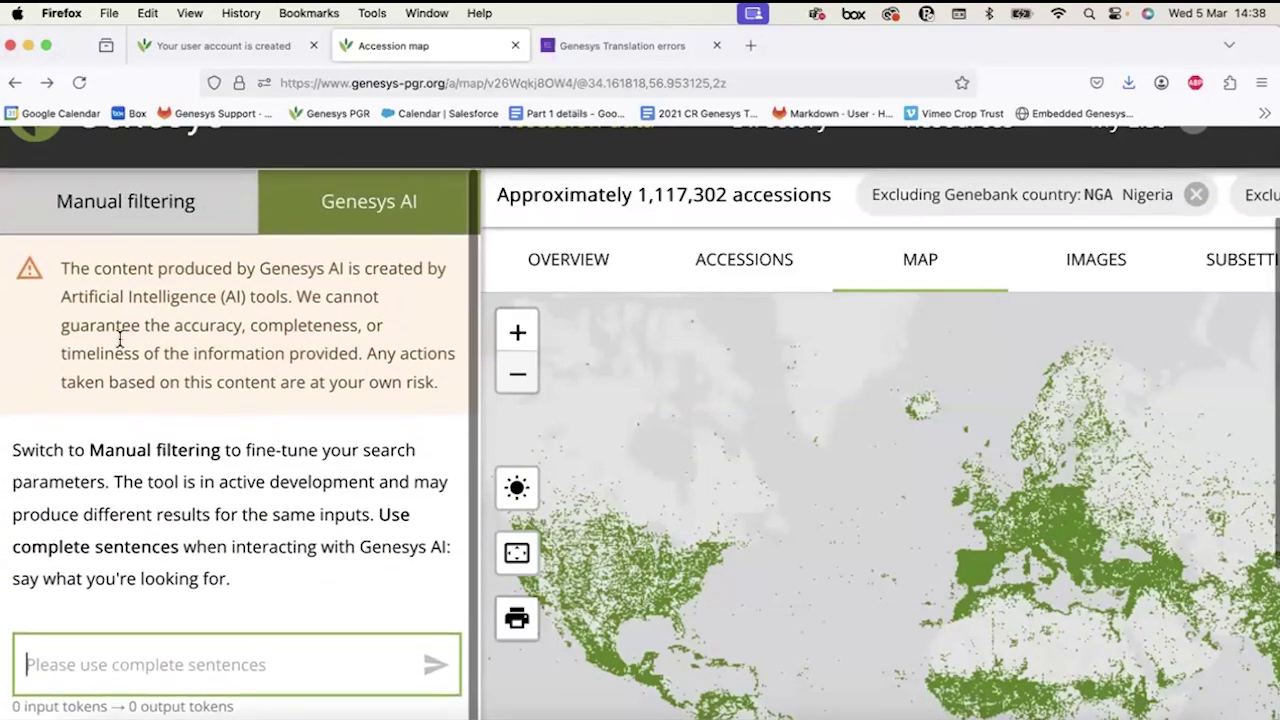
# Check the Manual filtering tab, historical accessions still No, and return to the Genesys AI prompt.
pyautogui.click(182, 218)
pyautogui.click(182, 218)
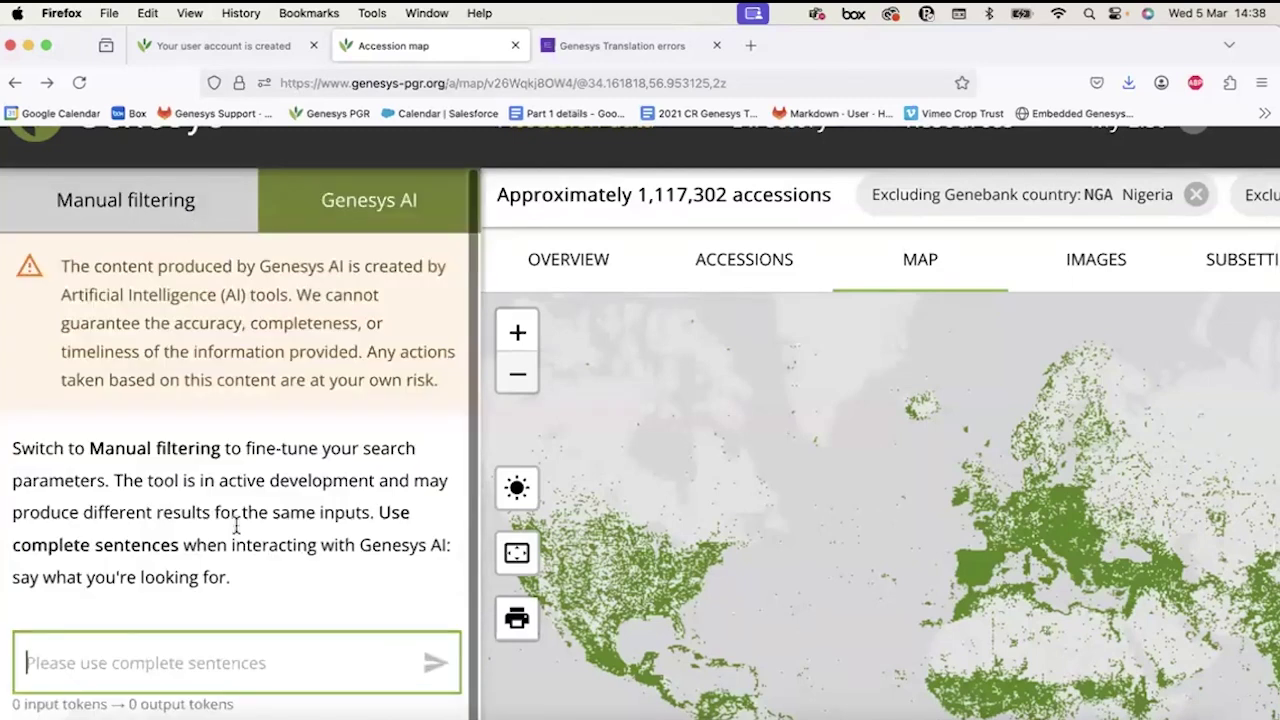
pyautogui.scroll(-4, 240, 557)
pyautogui.click(172, 566)
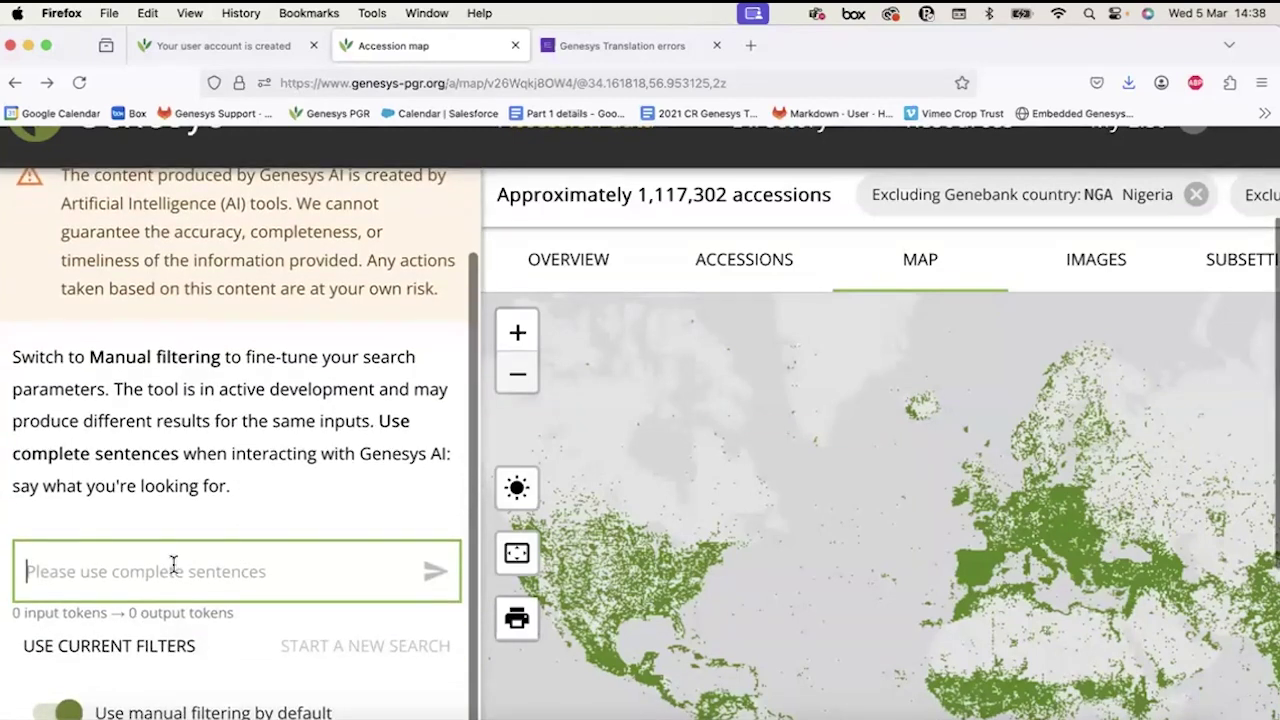
pyautogui.scroll(-3, 172, 566)
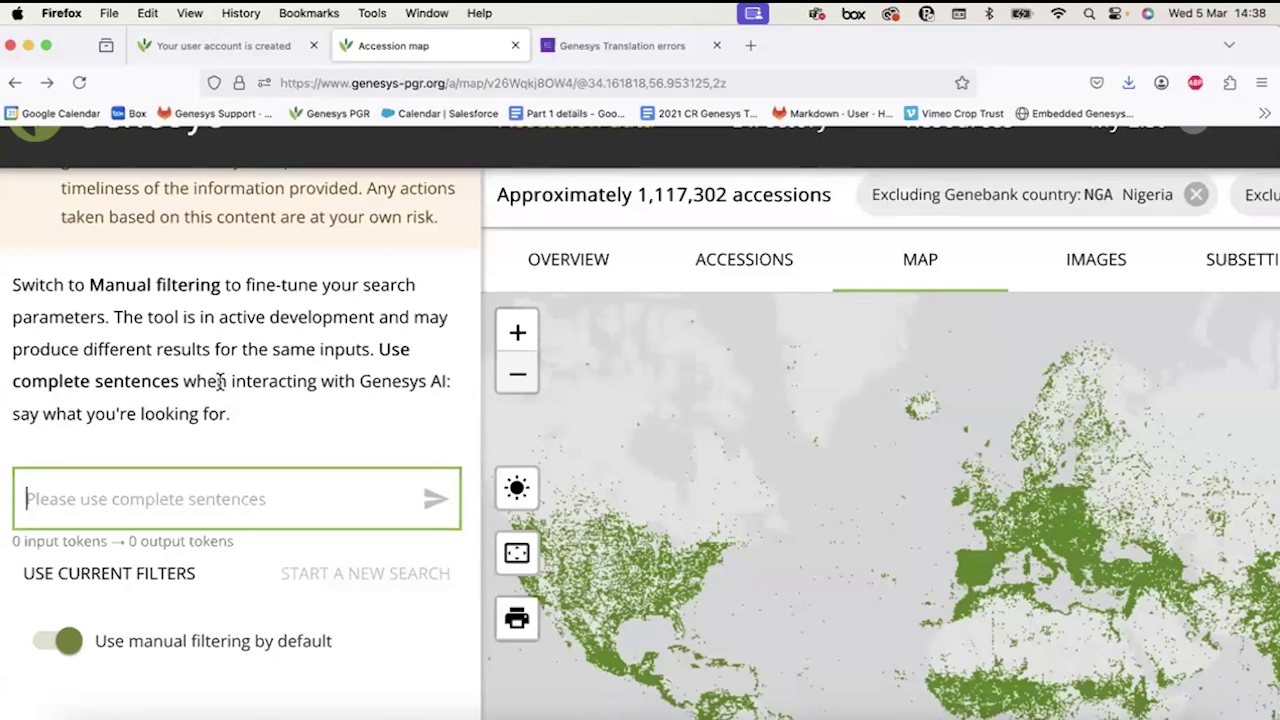
pyautogui.scroll(3, 114, 371)
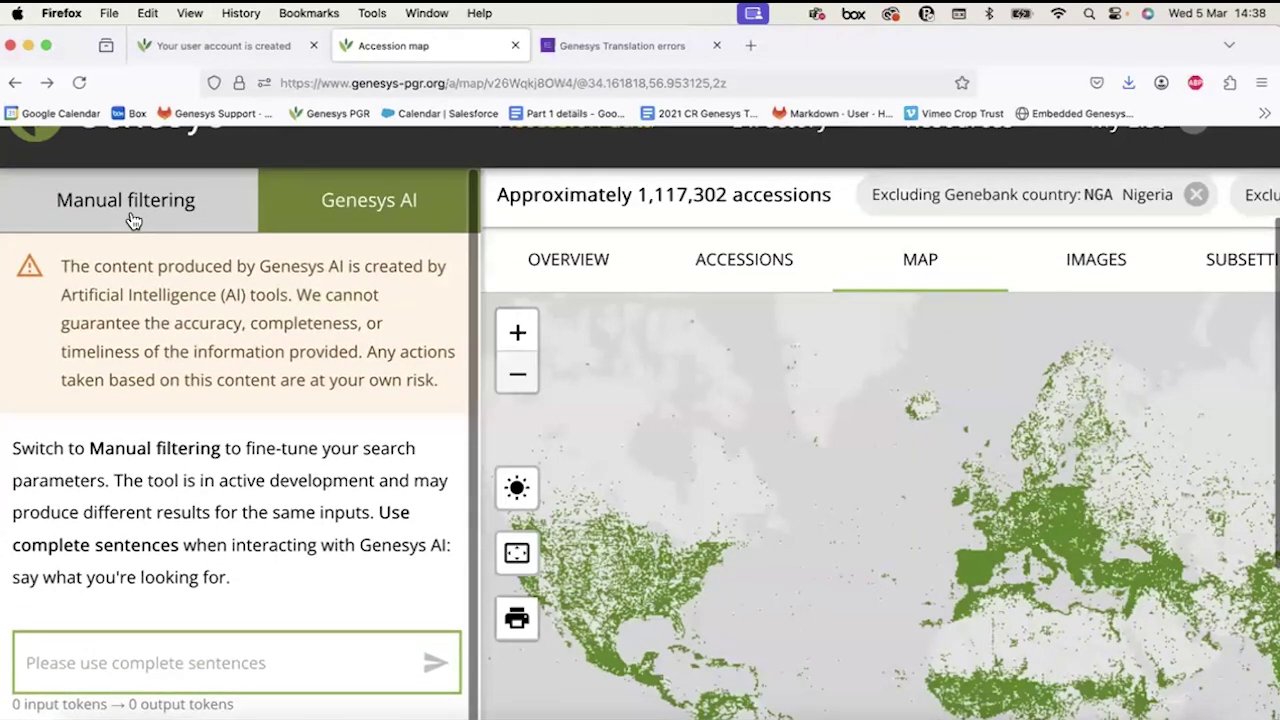
pyautogui.click(130, 219)
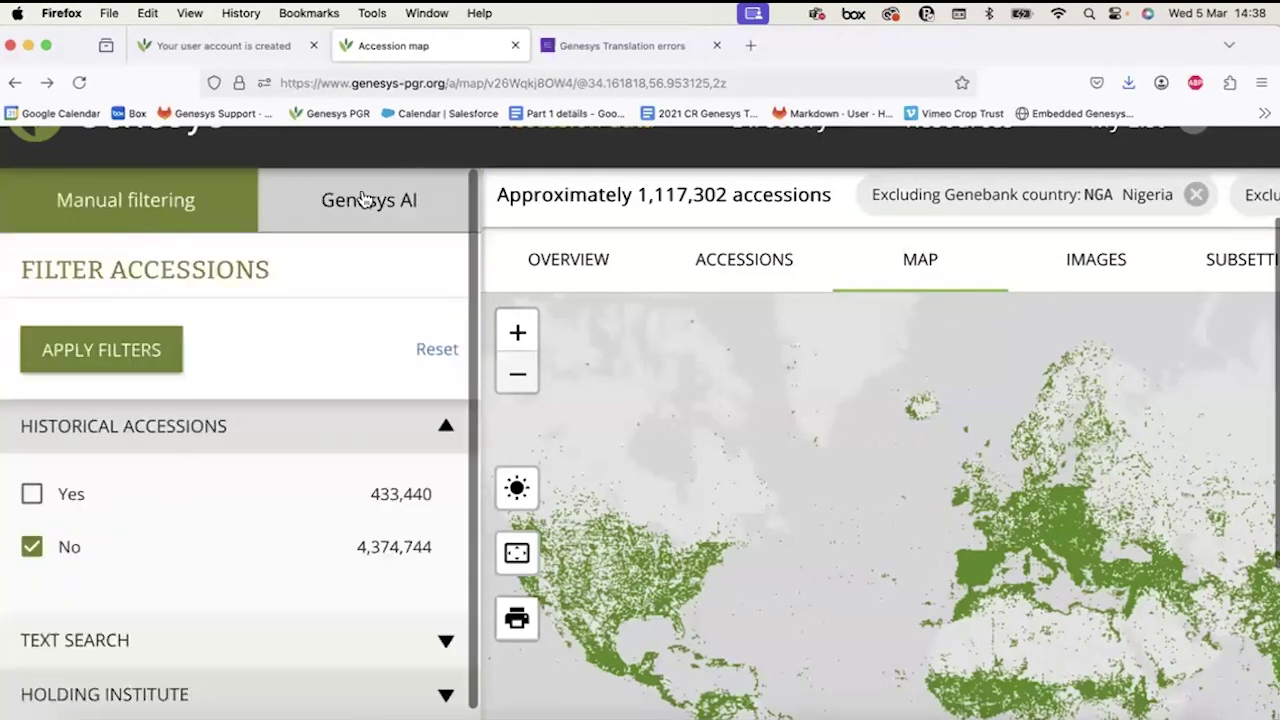
pyautogui.click(366, 199)
# Ask Genesys AI for rice accessions conserved in IRRI that were collected in 2000.
pyautogui.scroll(-3, 194, 566)
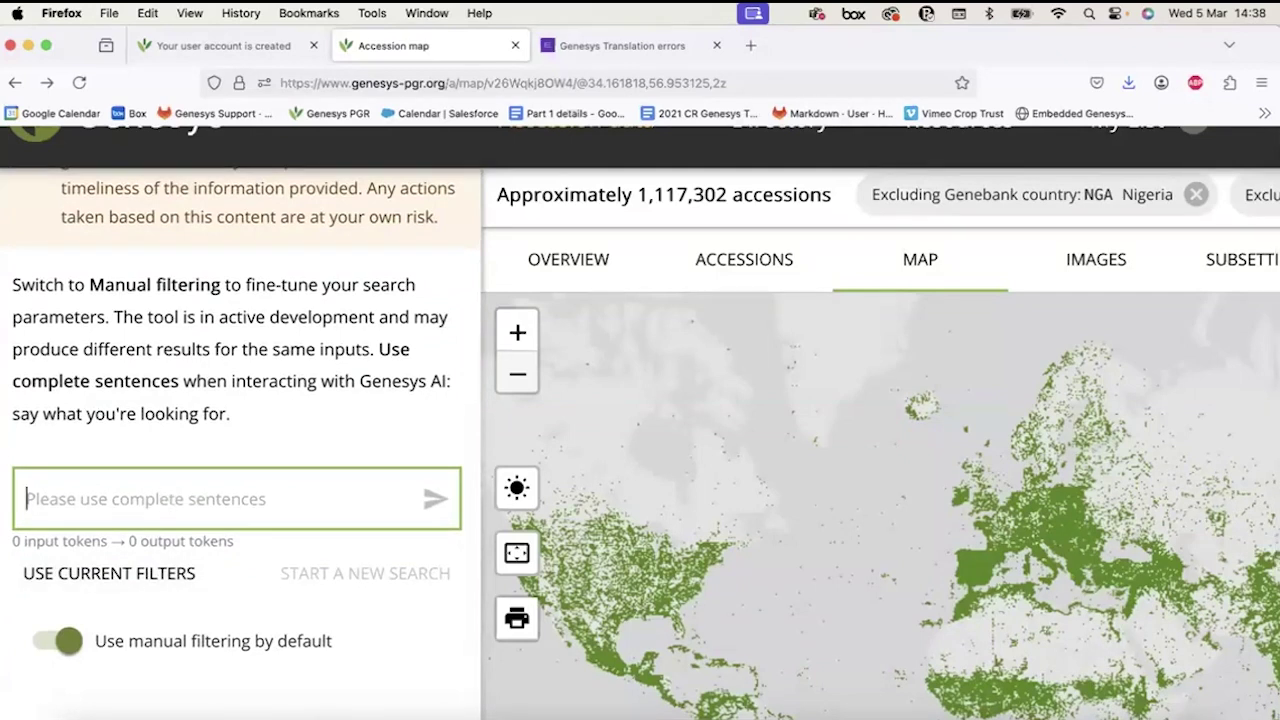
pyautogui.write('I am looking ')
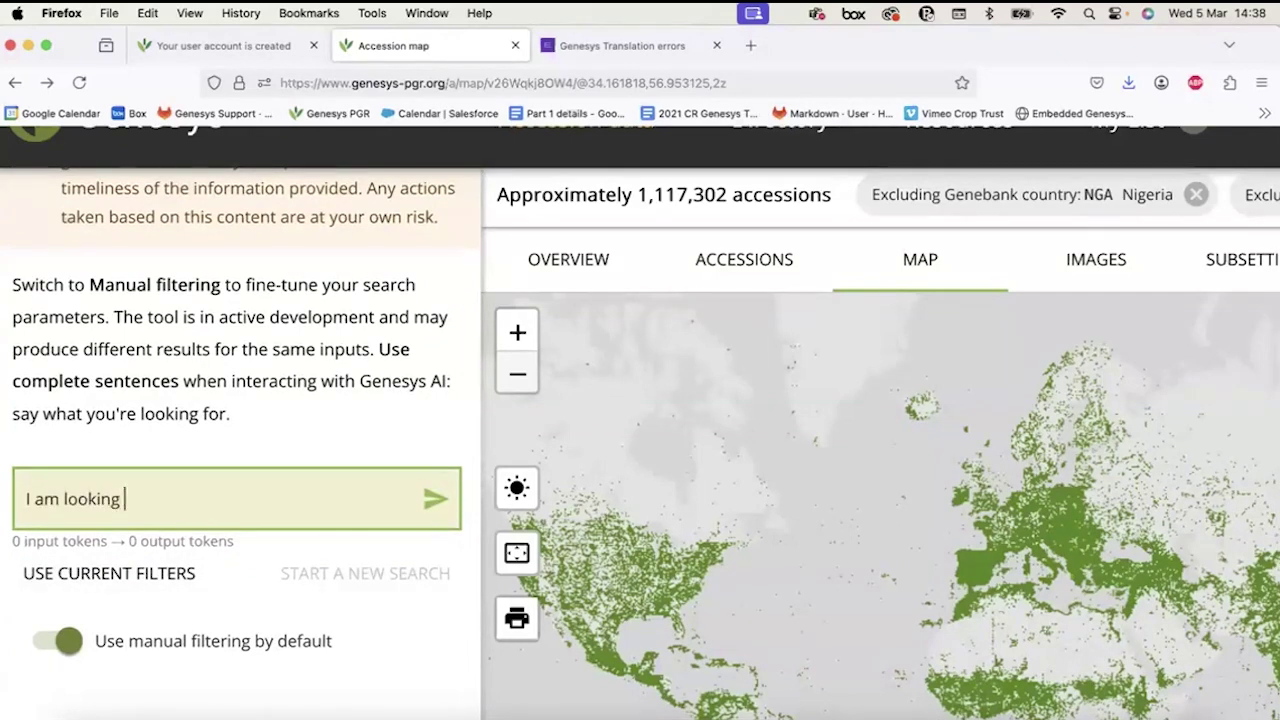
pyautogui.write('for rice acc')
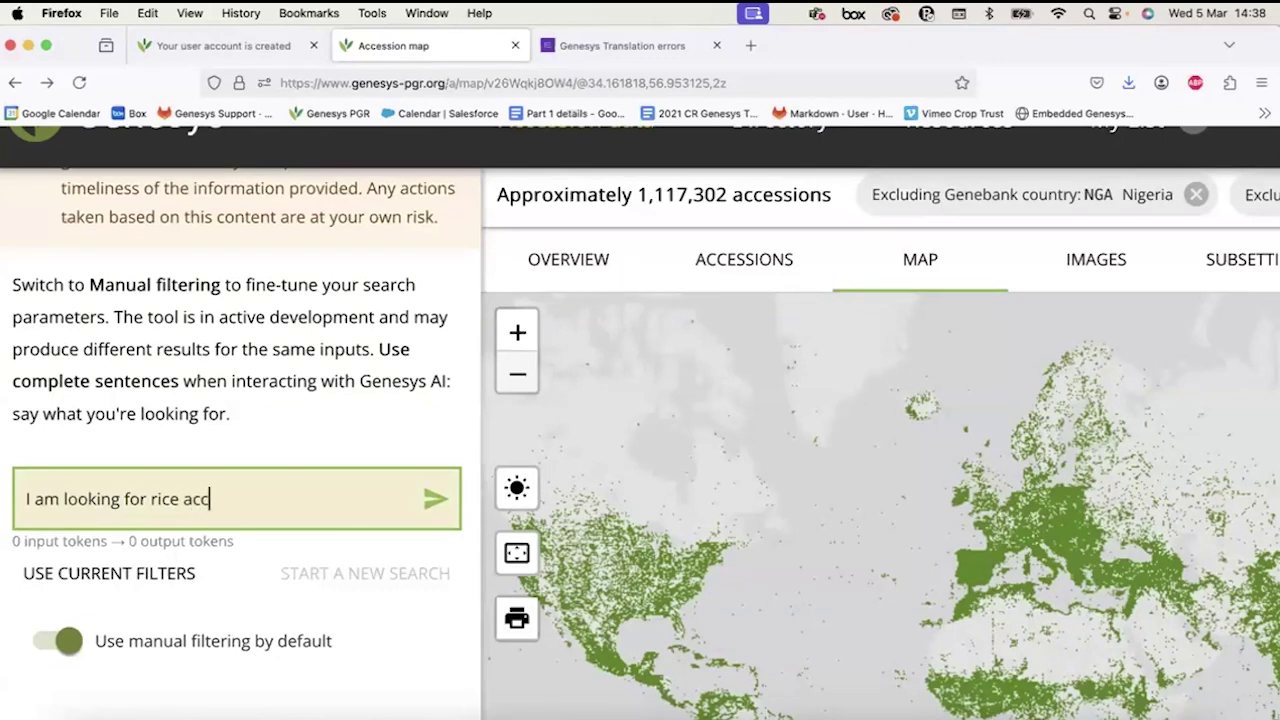
pyautogui.write('essions conserve')
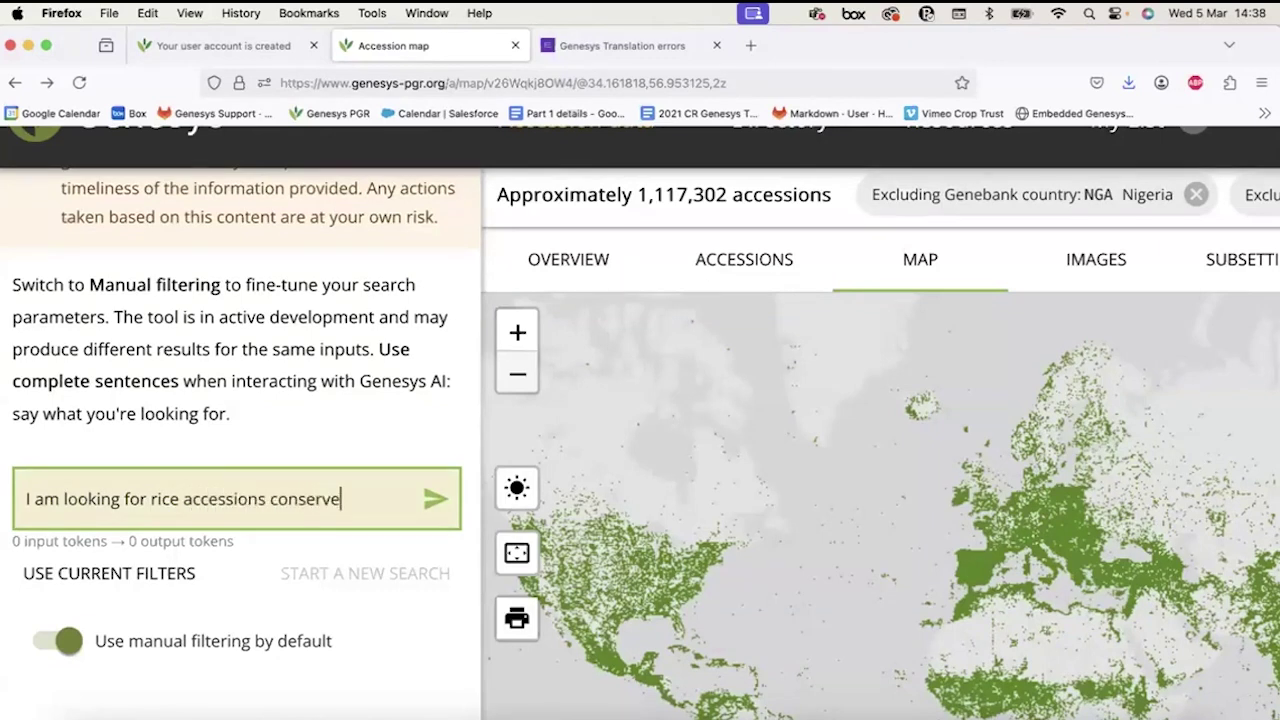
pyautogui.write('d in IRRI tht')
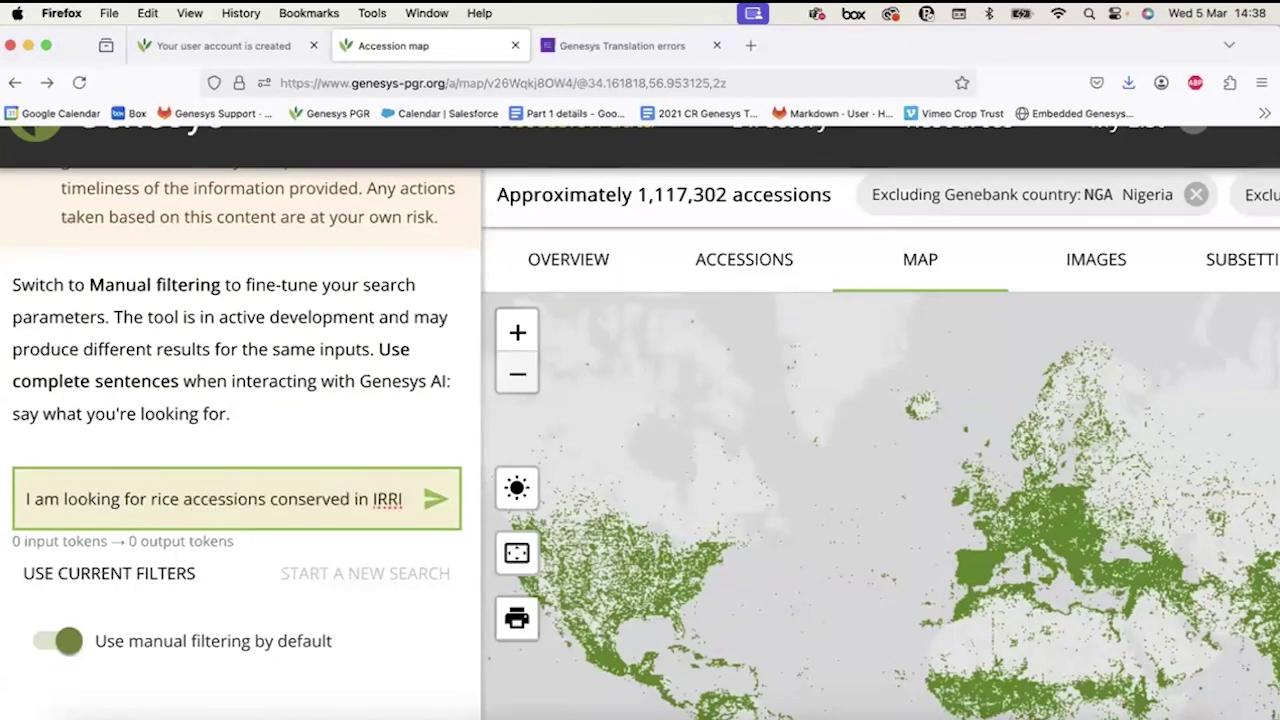
pyautogui.press('BackSpace')
pyautogui.press('BackSpace')
pyautogui.write('hat ha')
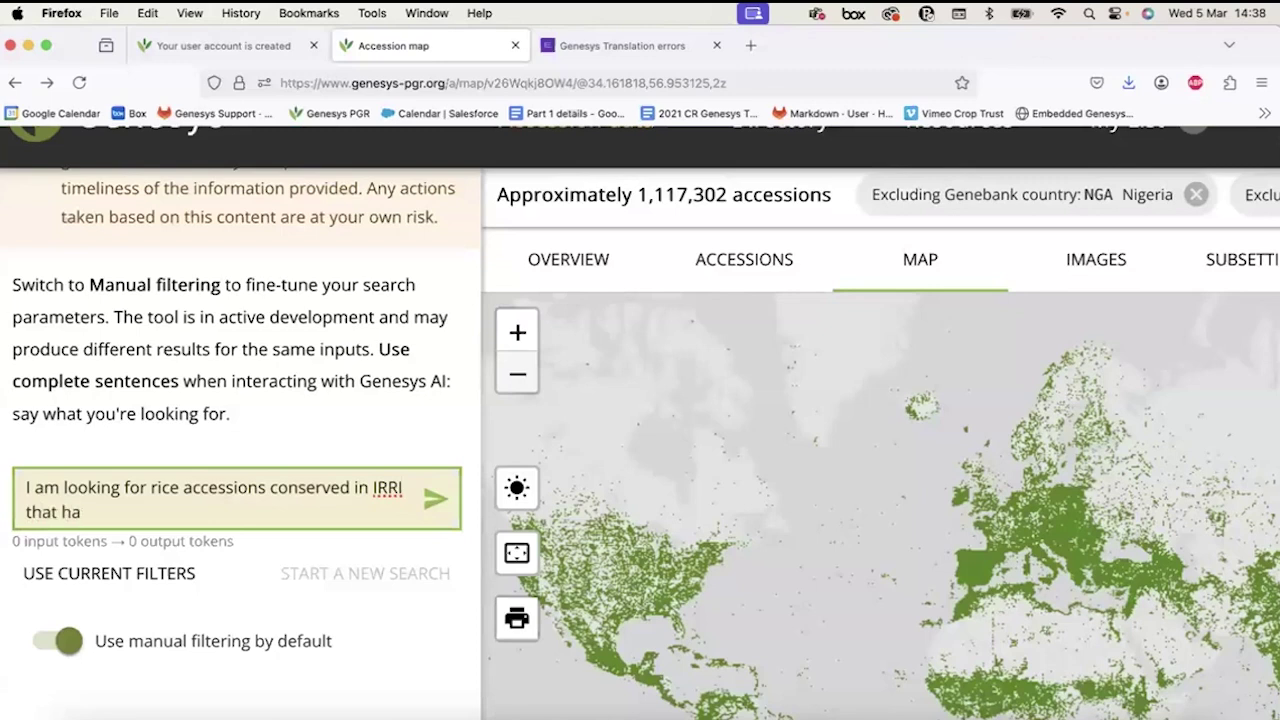
pyautogui.write('ve been collecte')
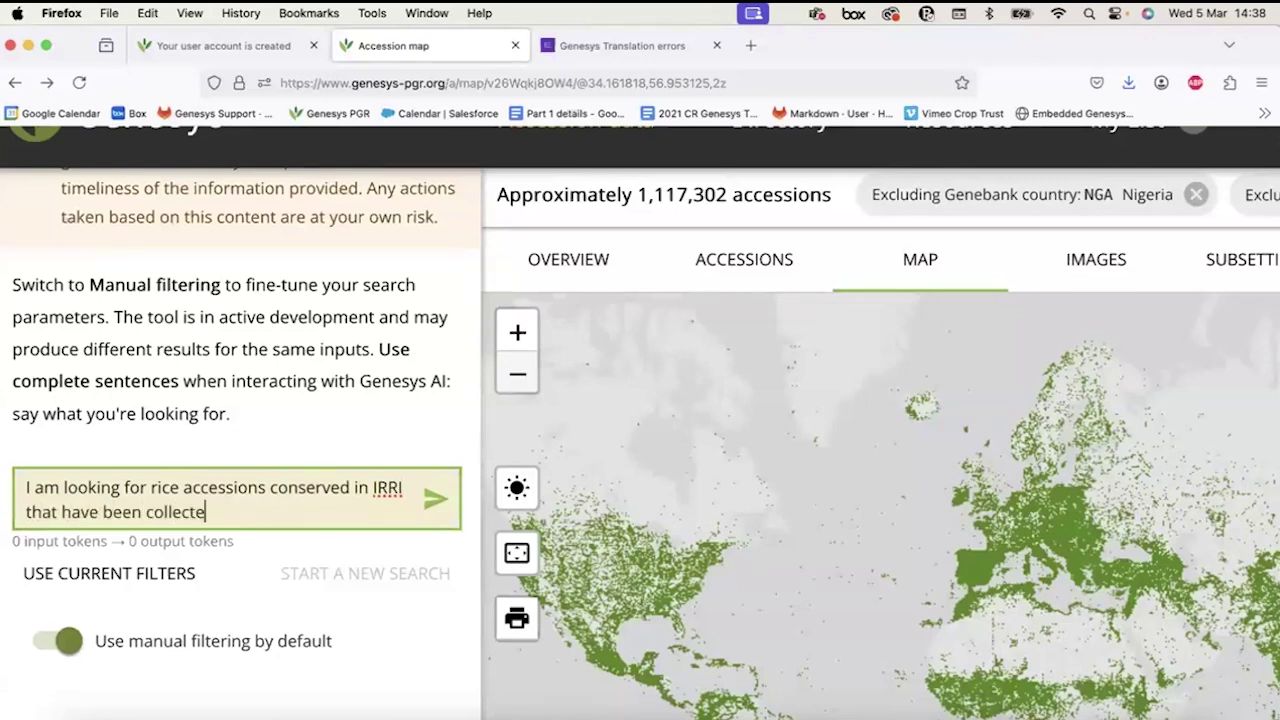
pyautogui.write('d in 2000')
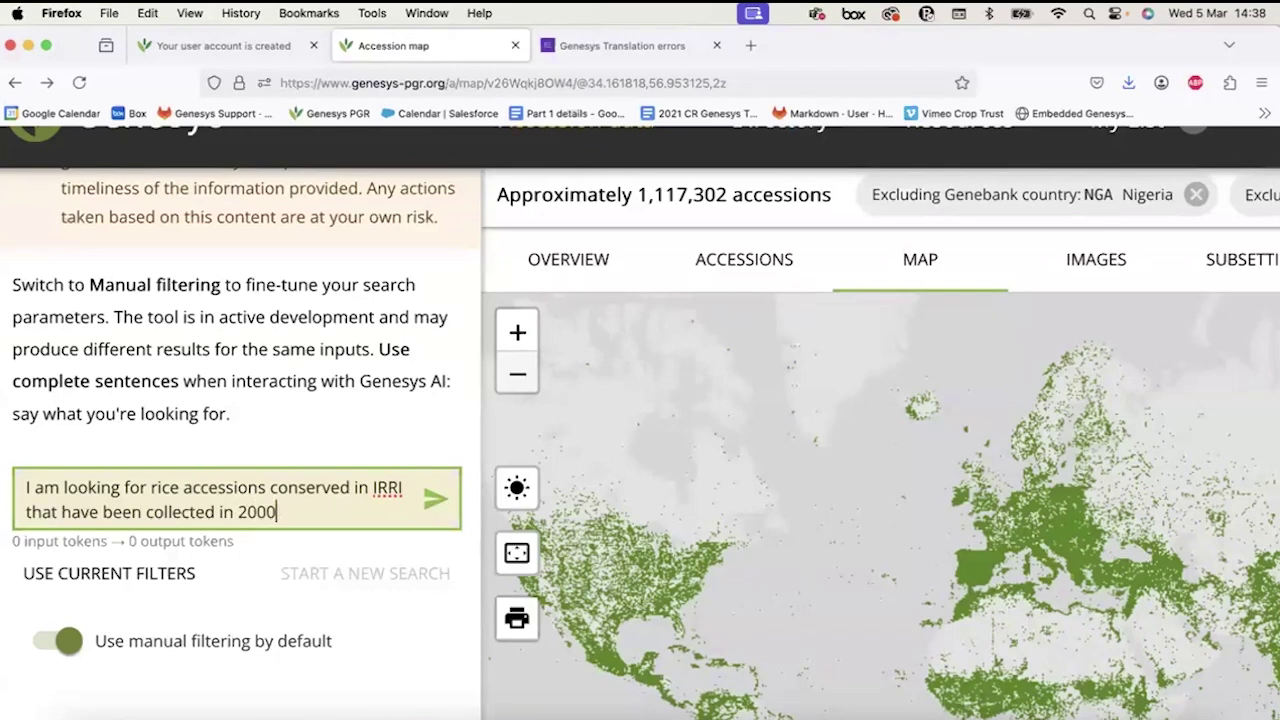
pyautogui.press('Return')
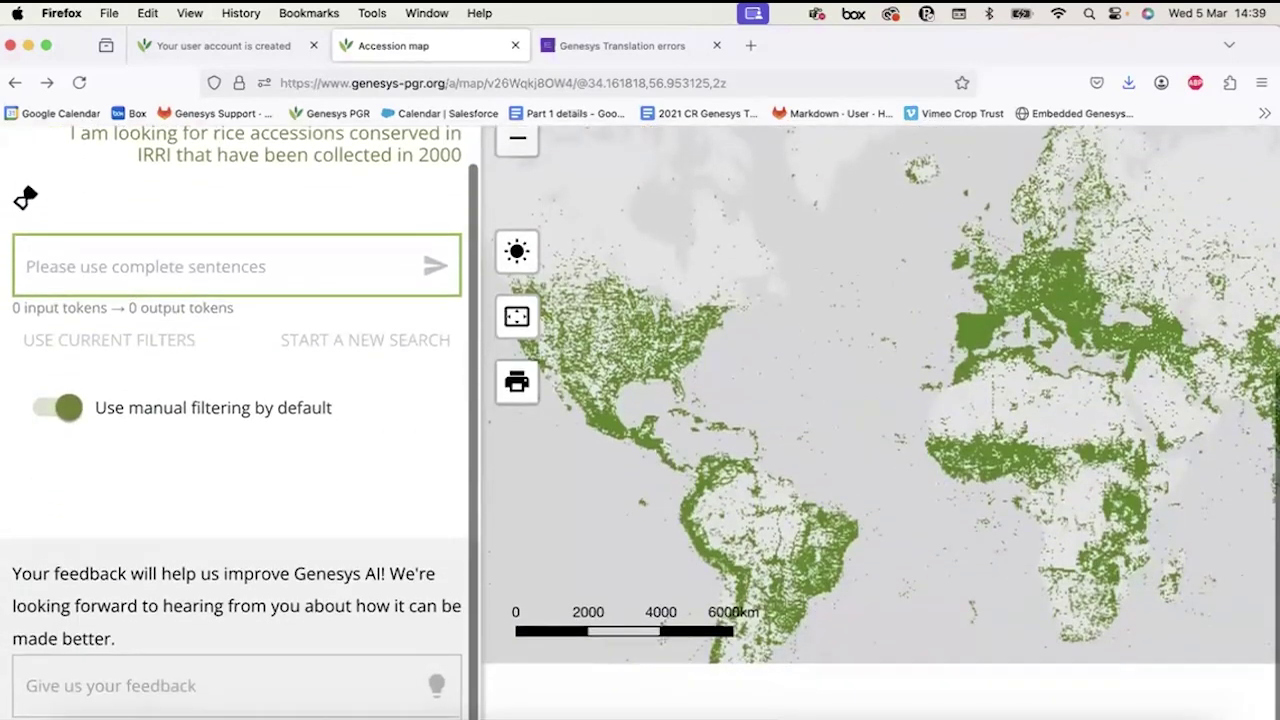
# View the 0 resulting accessions as a table, zoom the page out, and reopen the AI query panel.
pyautogui.scroll(1, 209, 320)
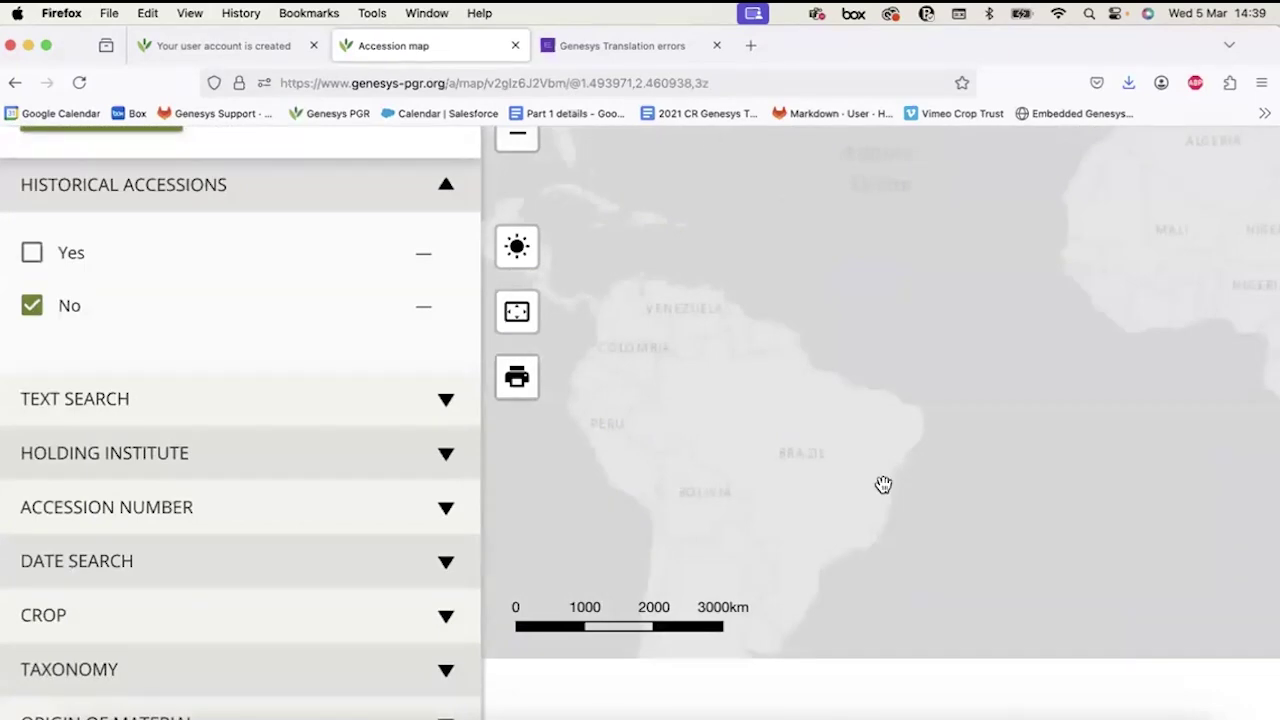
pyautogui.scroll(-2, 883, 485)
pyautogui.scroll(5, 471, 400)
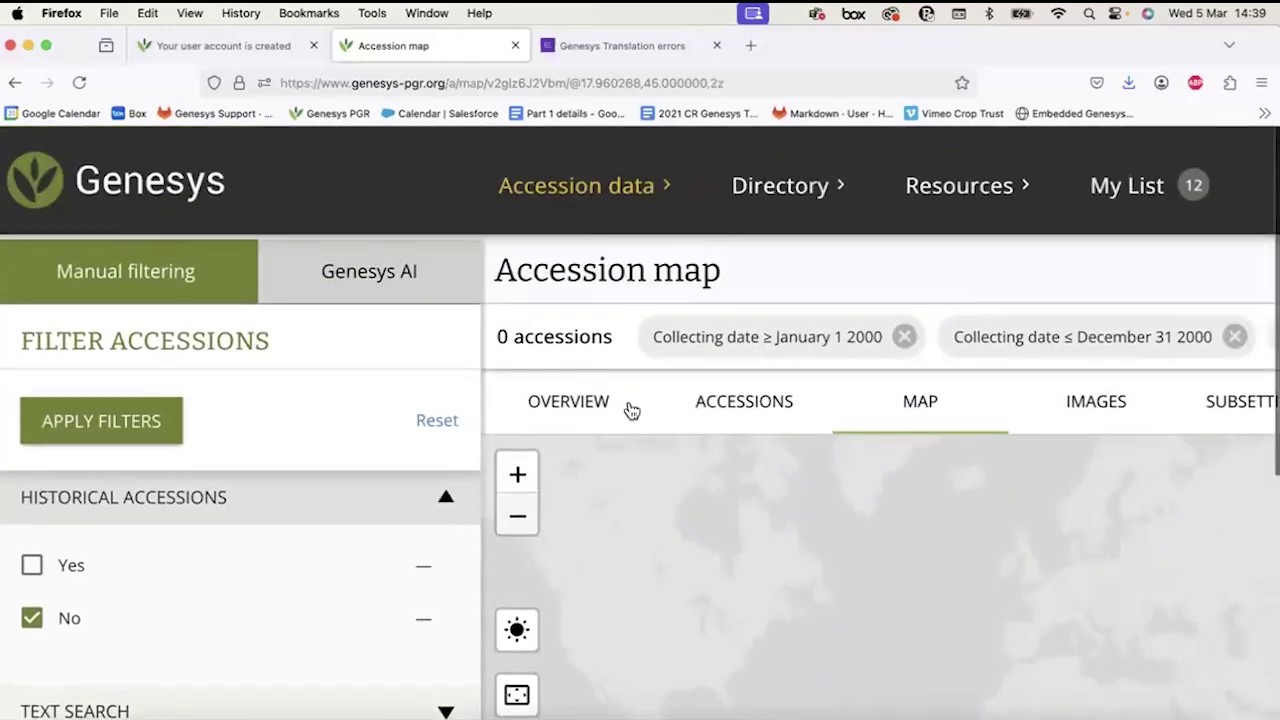
pyautogui.click(731, 405)
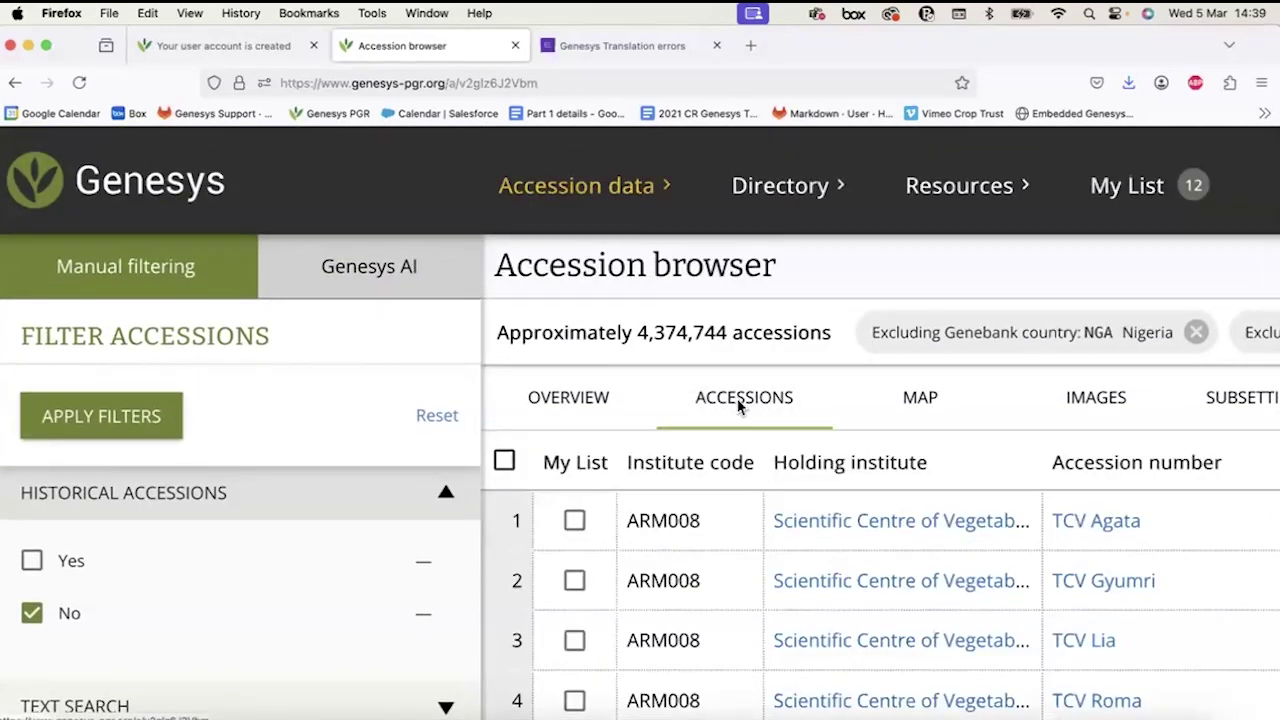
pyautogui.press('super+minus')
pyautogui.press('super+minus')
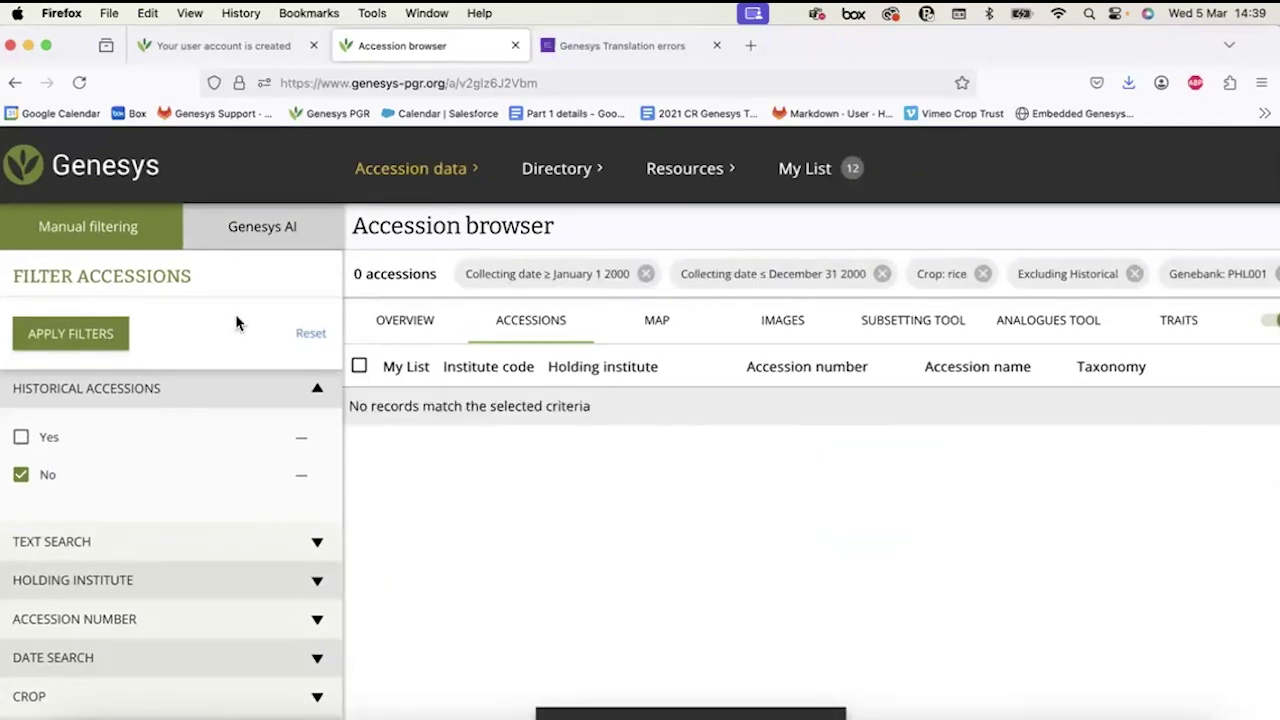
pyautogui.click(240, 231)
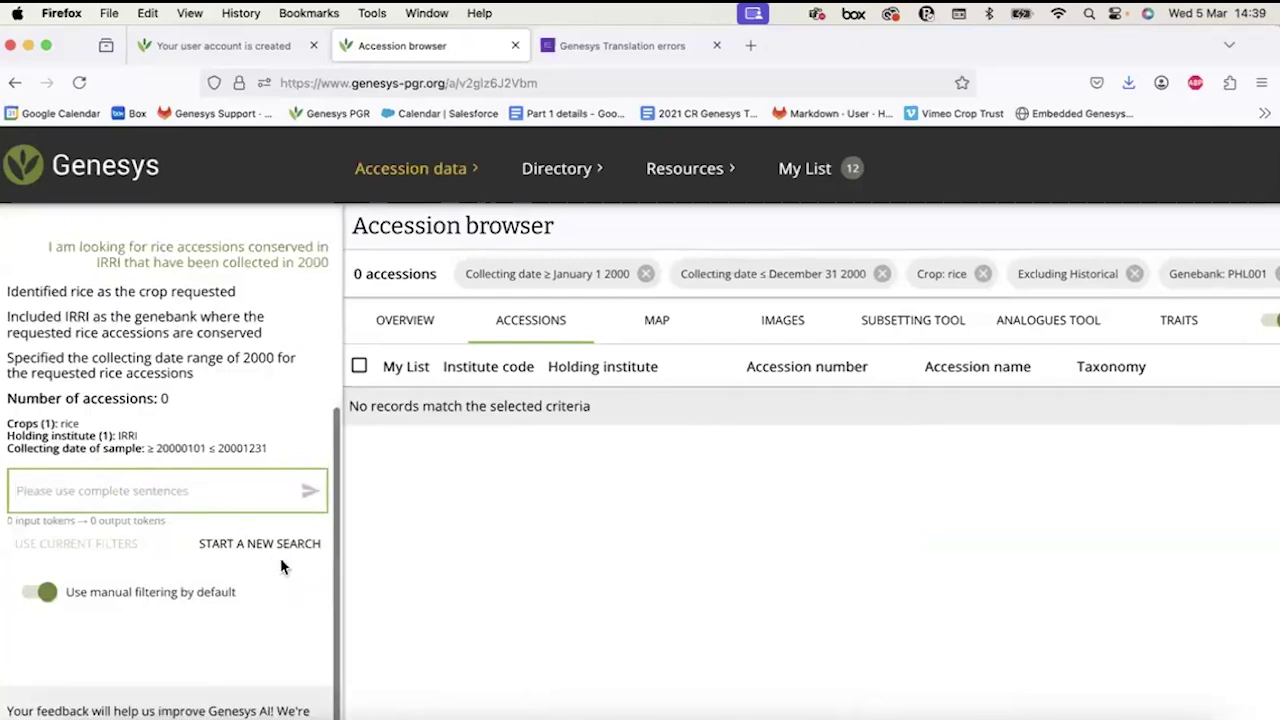
# Start a new Genesys AI search with 'I am looking for accessions from IRRI', listing about 132,791 accessions.
pyautogui.click(212, 546)
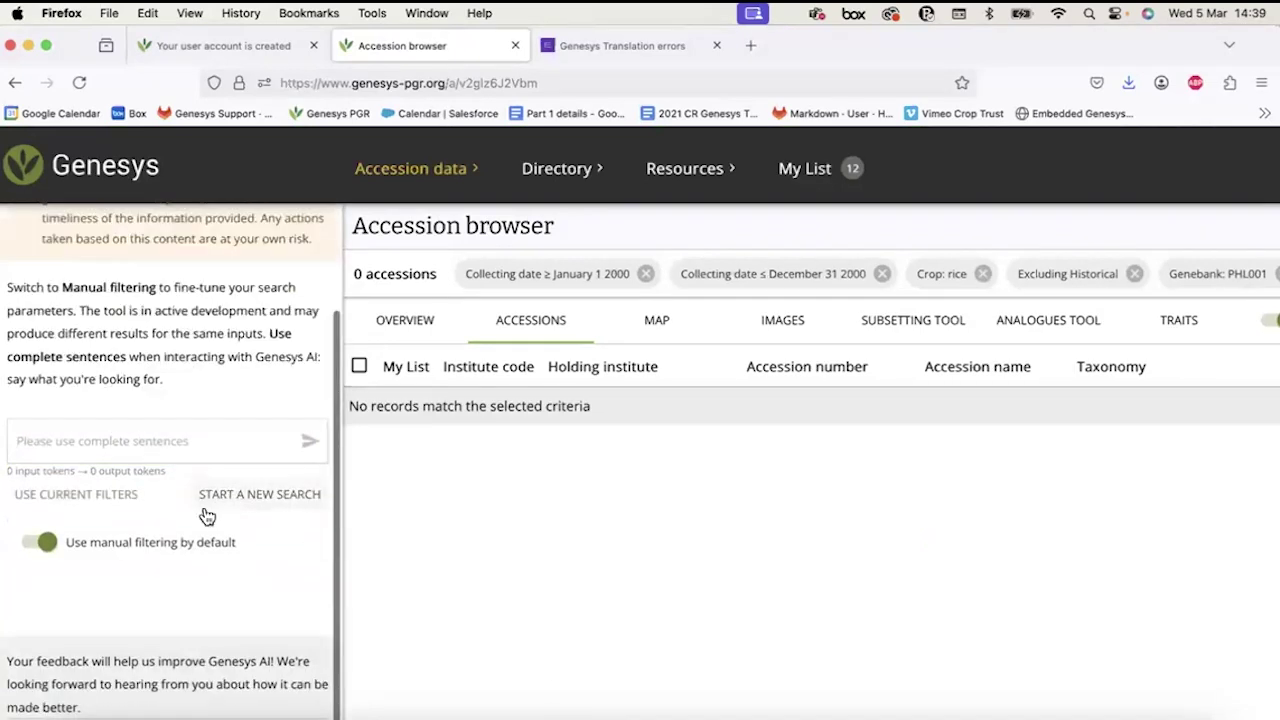
pyautogui.write('I am look')
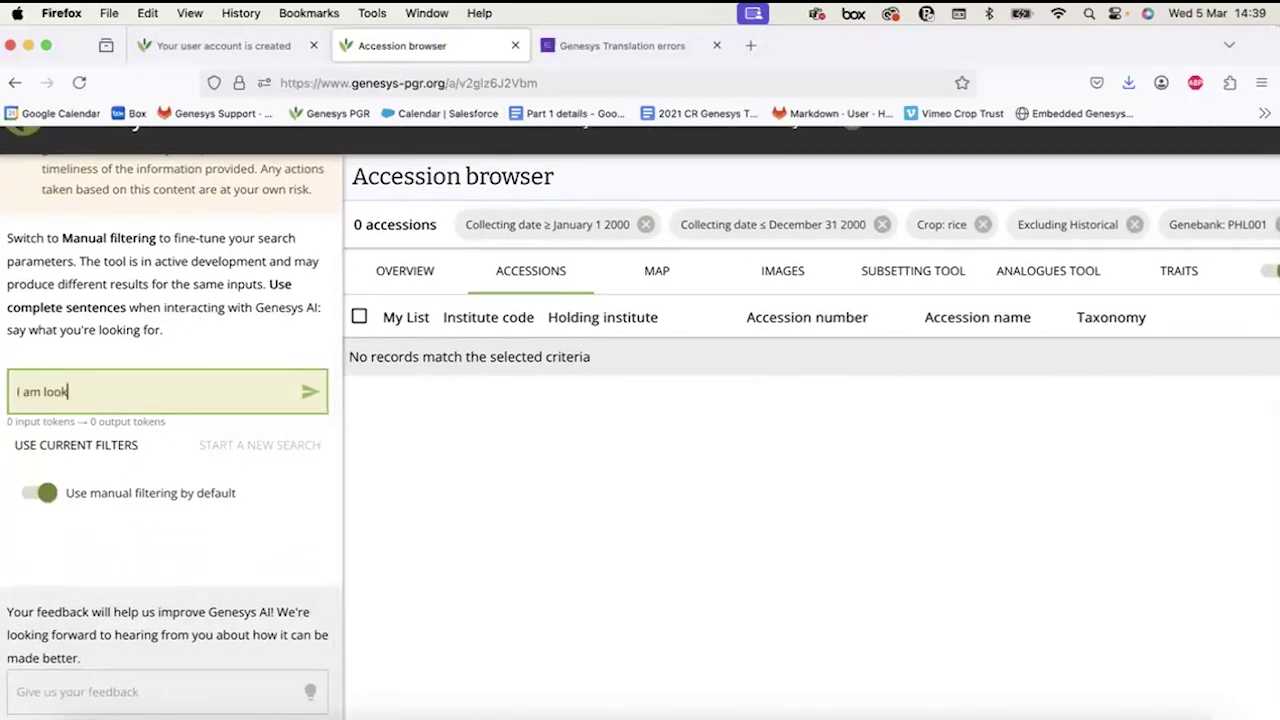
pyautogui.write('ing for accessions from IRRI')
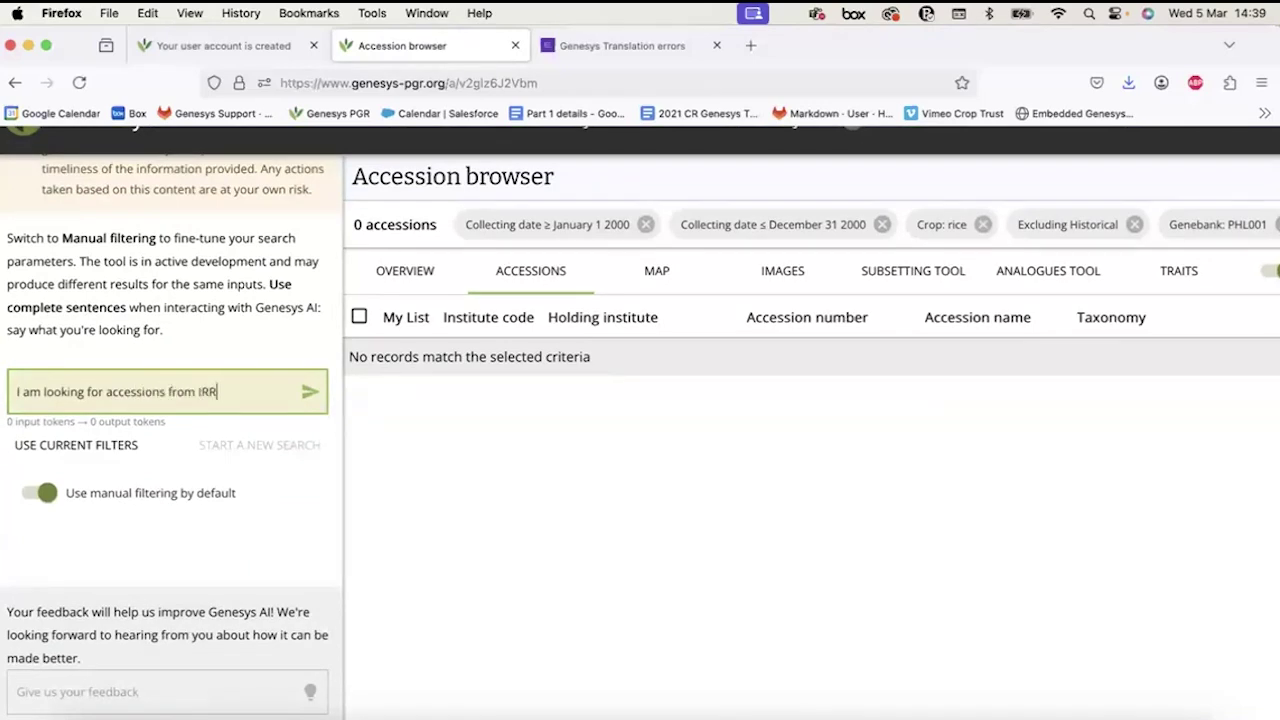
pyautogui.press('Return')
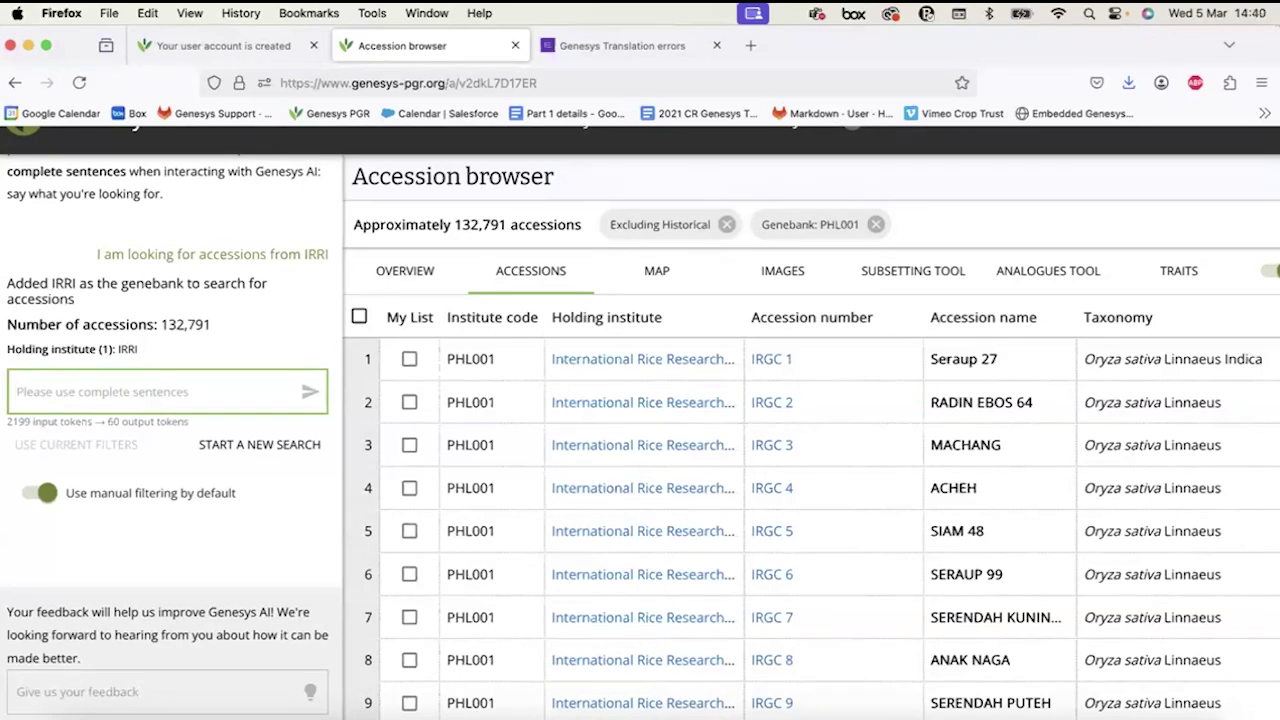
# Ask Genesys AI for Philippines-only accessions (4,589), then follow up with 'and Africa'.
pyautogui.write('acces')
pyautogui.press('super+a')
pyautogui.write('I w')
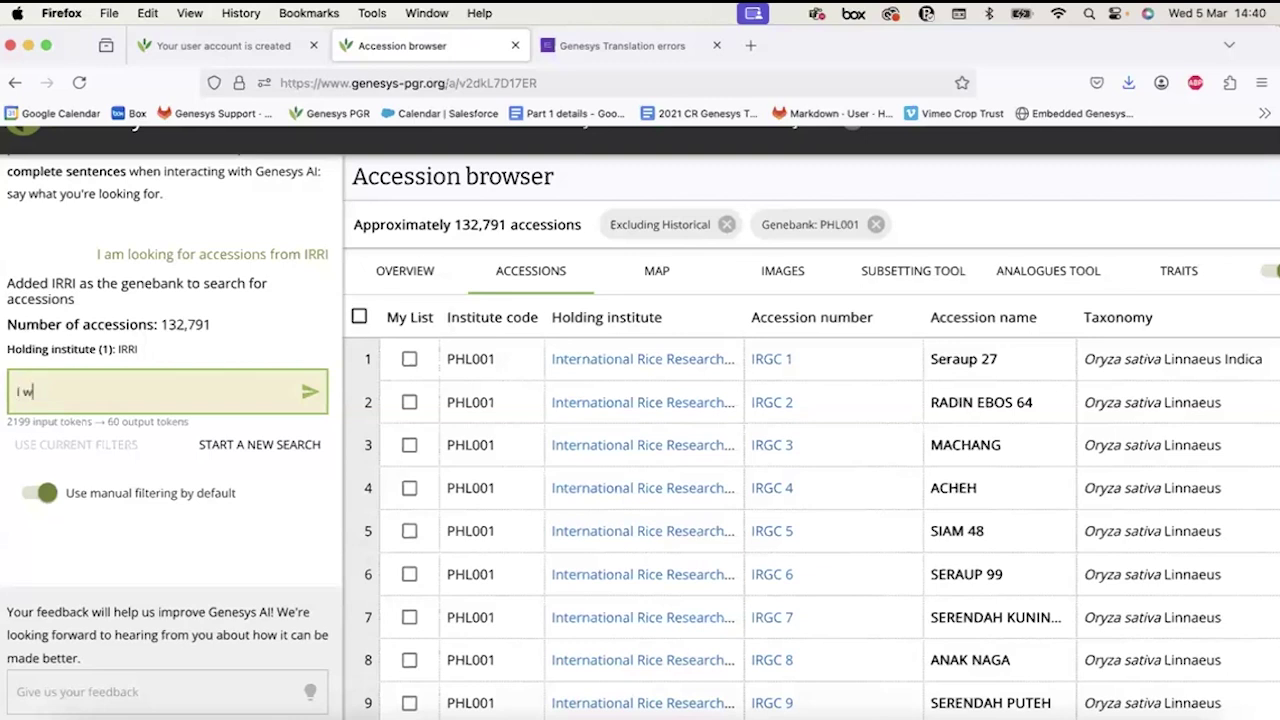
pyautogui.write('ant accessions')
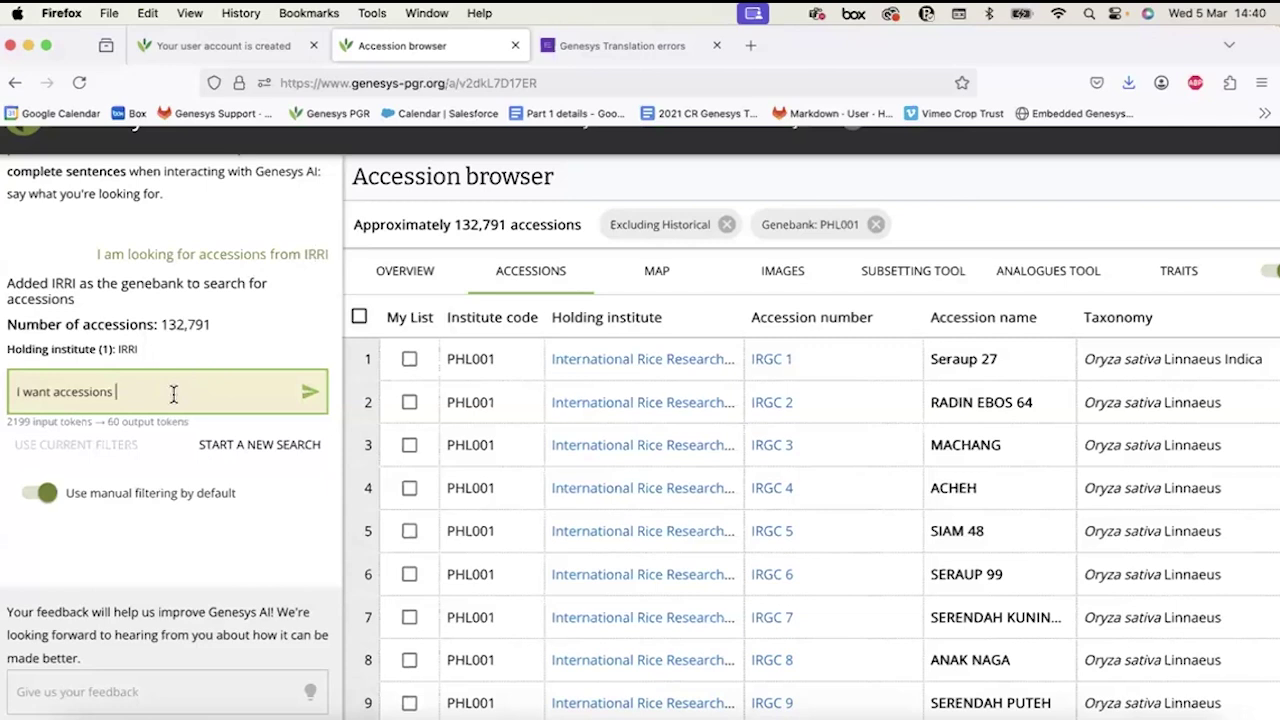
pyautogui.write('accessions from the Philippines only')
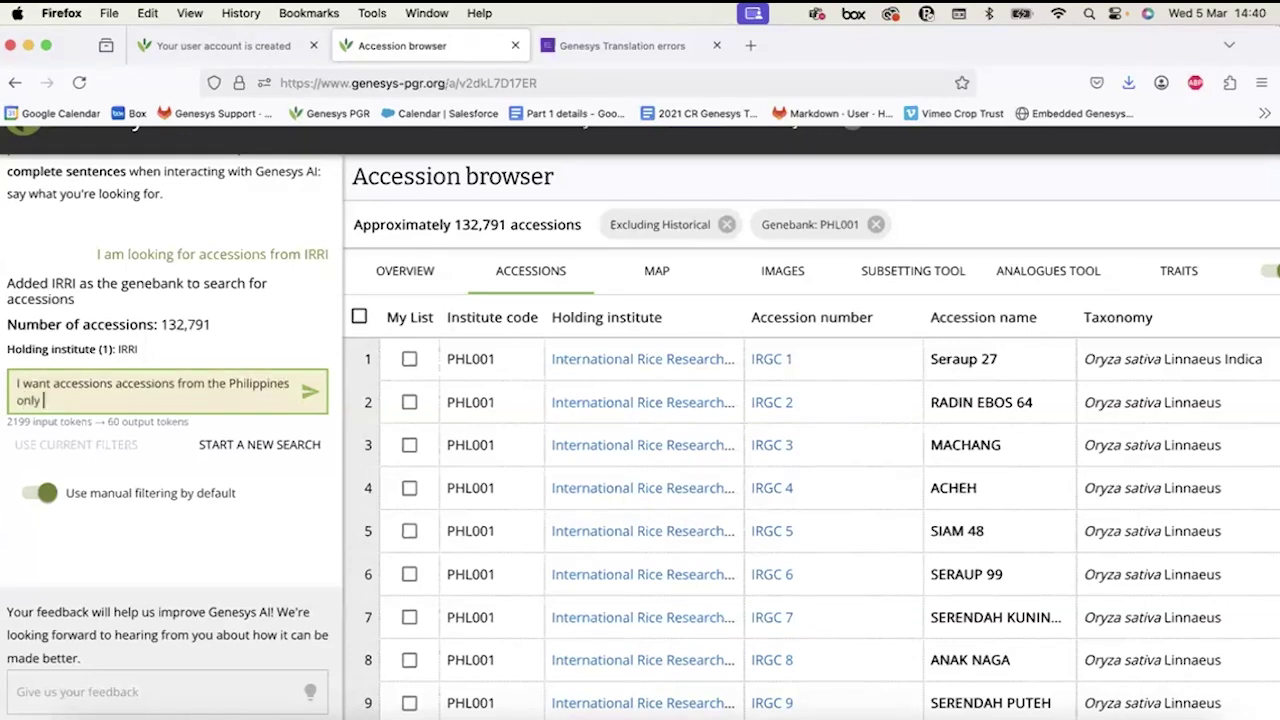
pyautogui.press('Return')
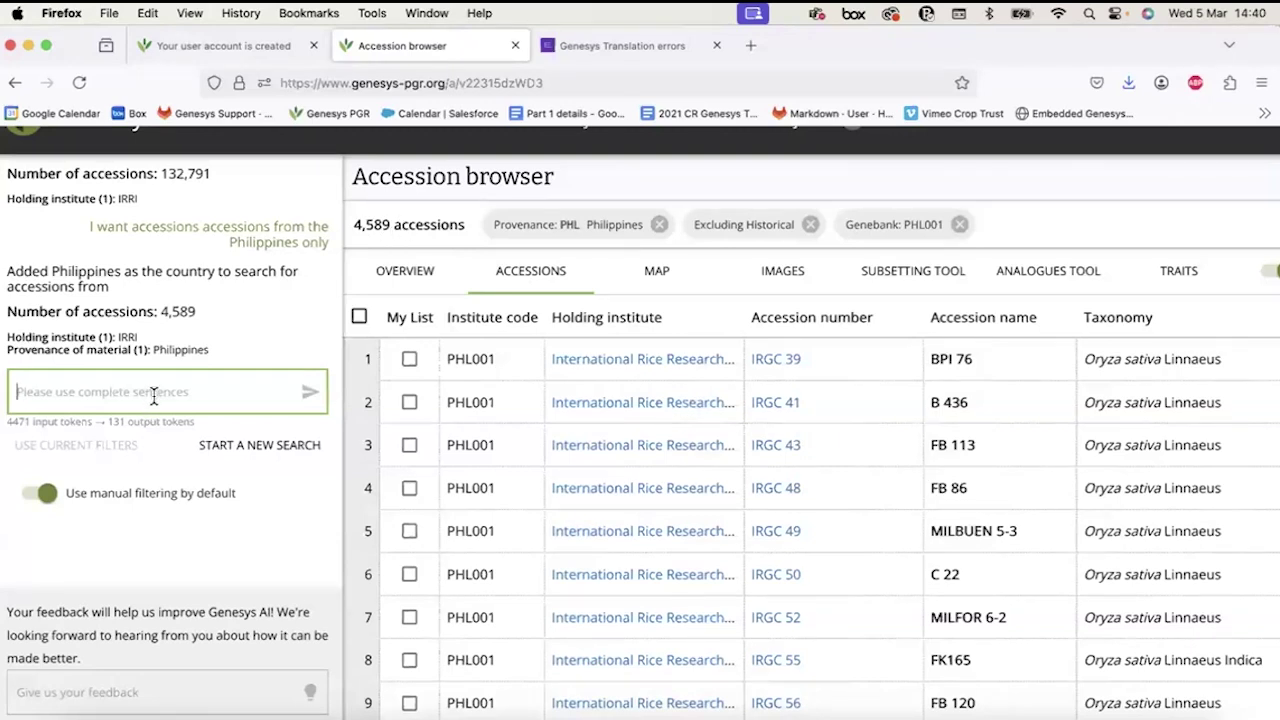
pyautogui.write('and Africa')
pyautogui.press('Return')
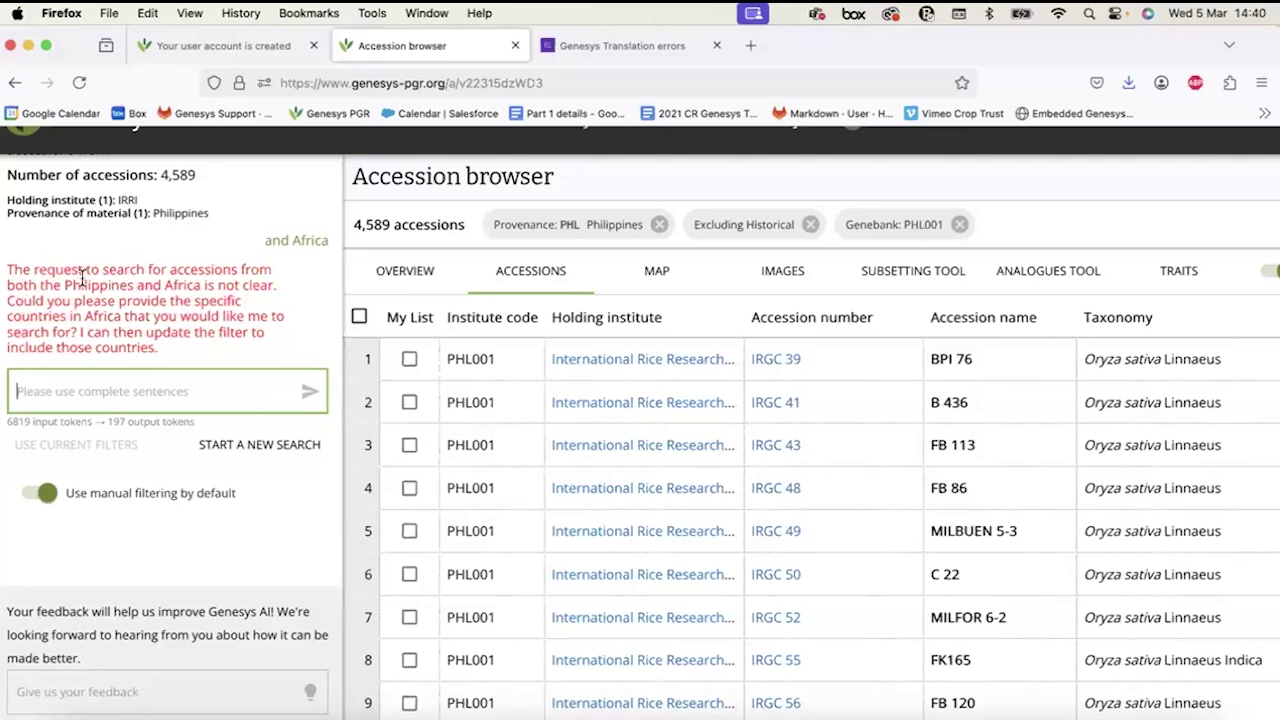
# Ask Genesys AI to also include accessions from Nigeria.
pyautogui.scroll(2, 80, 285)
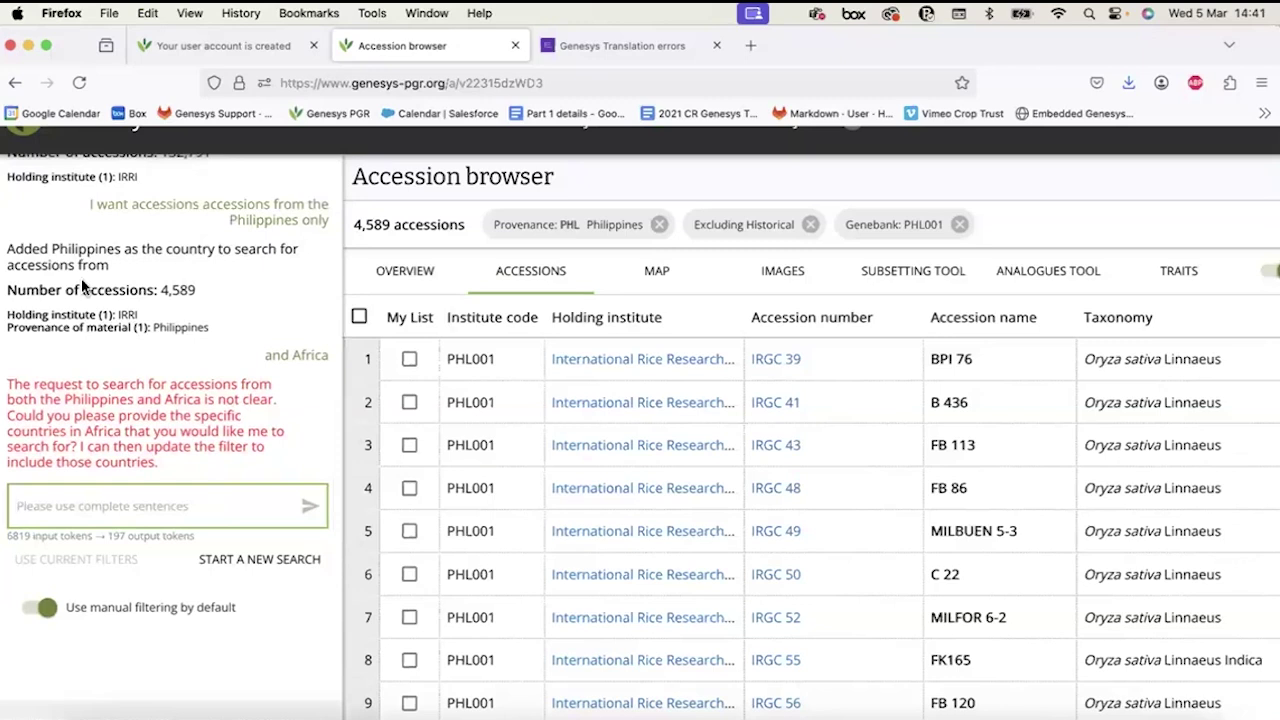
pyautogui.scroll(1, 81, 280)
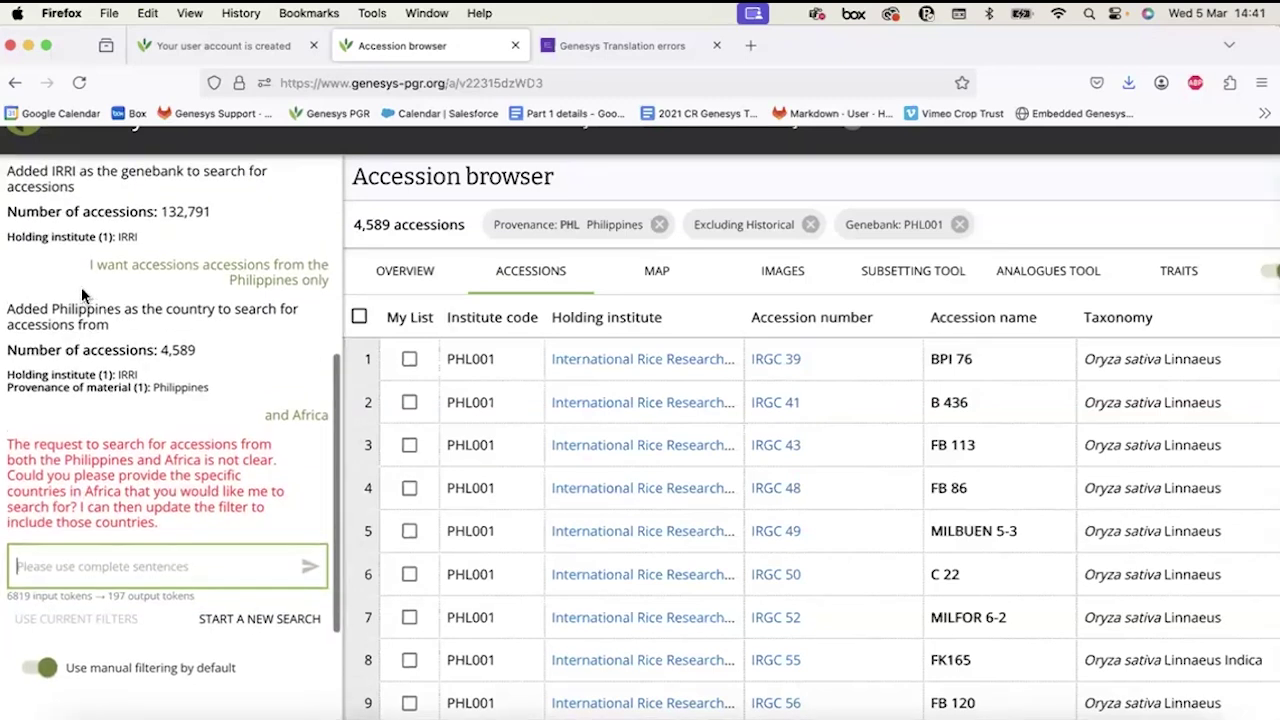
pyautogui.scroll(1, 81, 287)
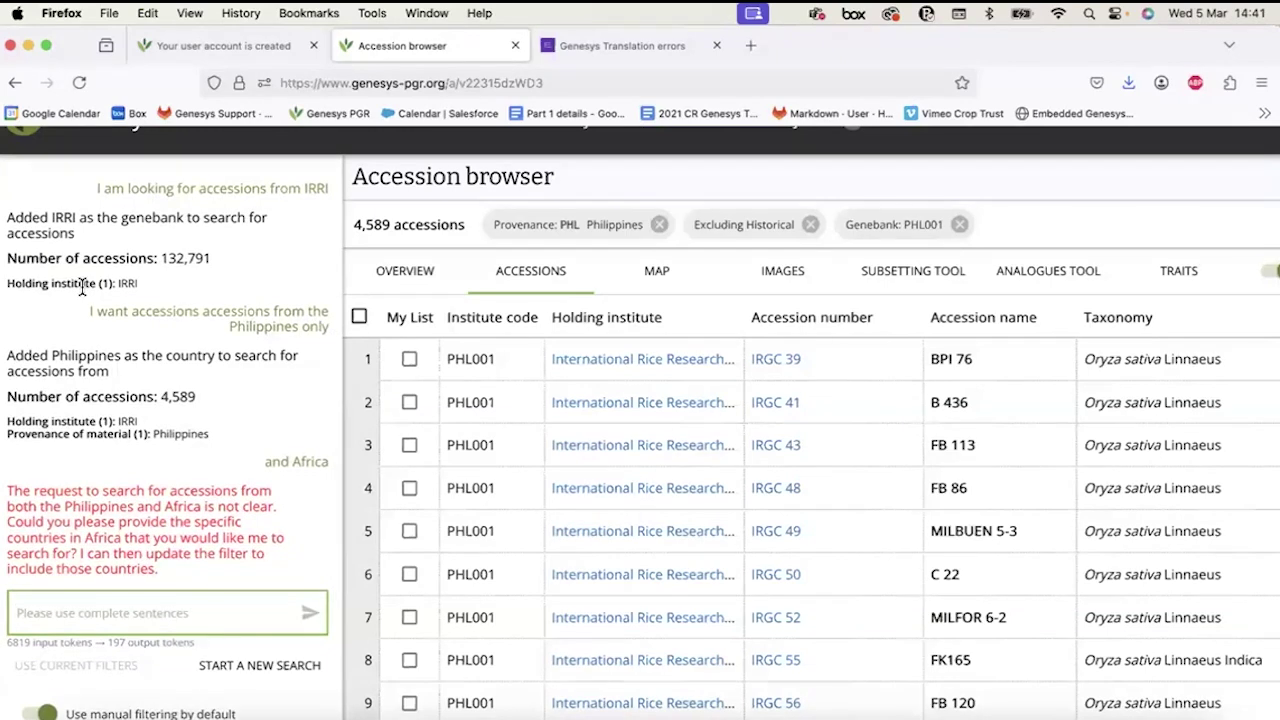
pyautogui.write('I want accessions also from Nigeria')
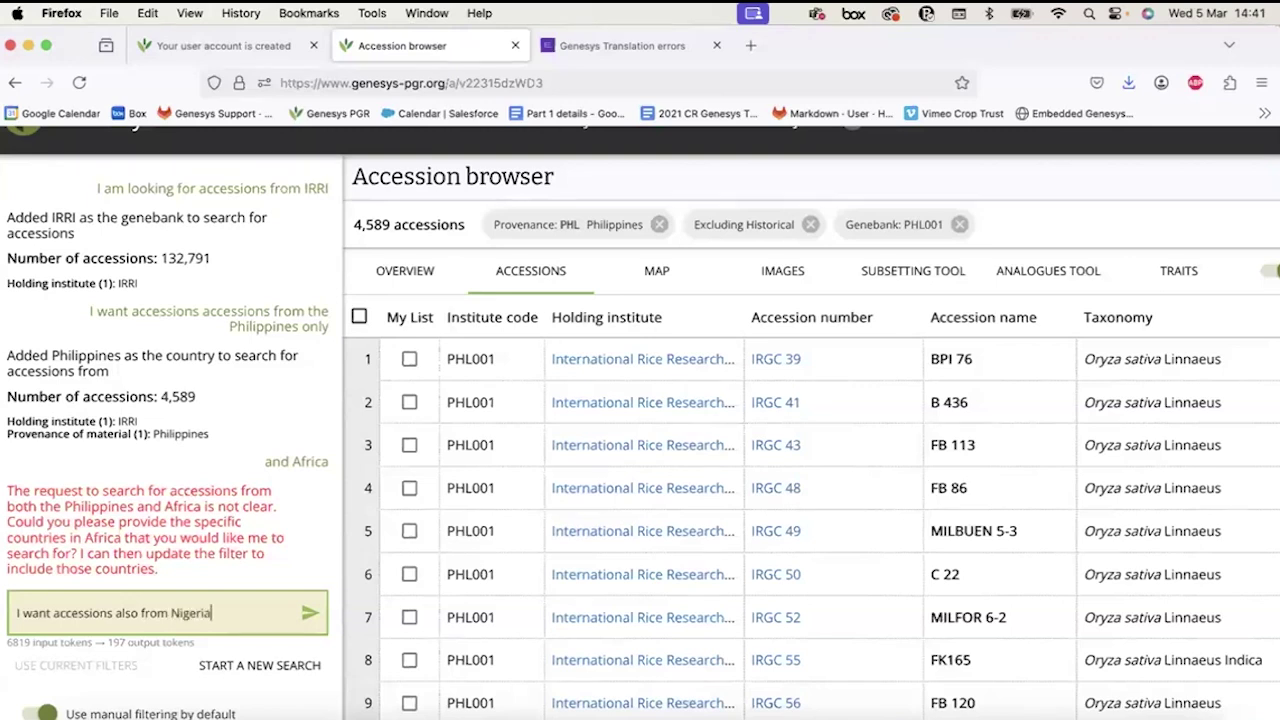
pyautogui.press('Return')
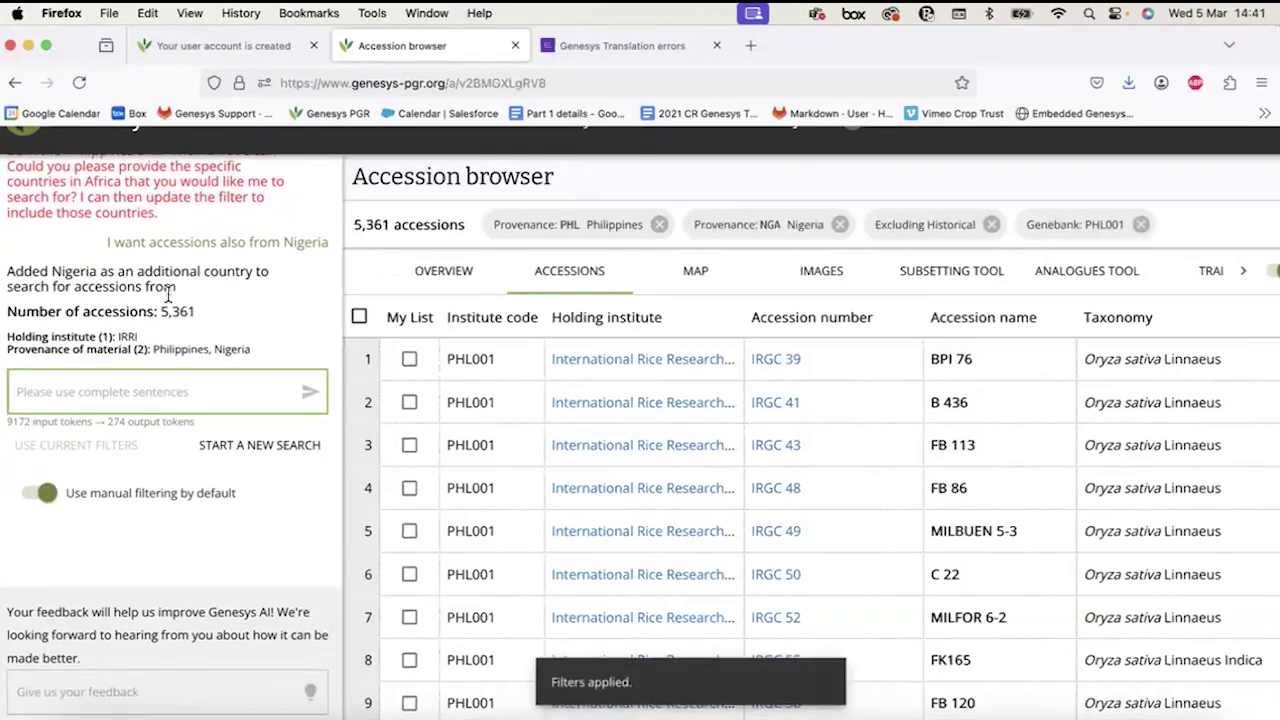
# Zoom the page out to view the full table of 5,361 Philippines and Nigeria accessions.
pyautogui.scroll(5, 170, 300)
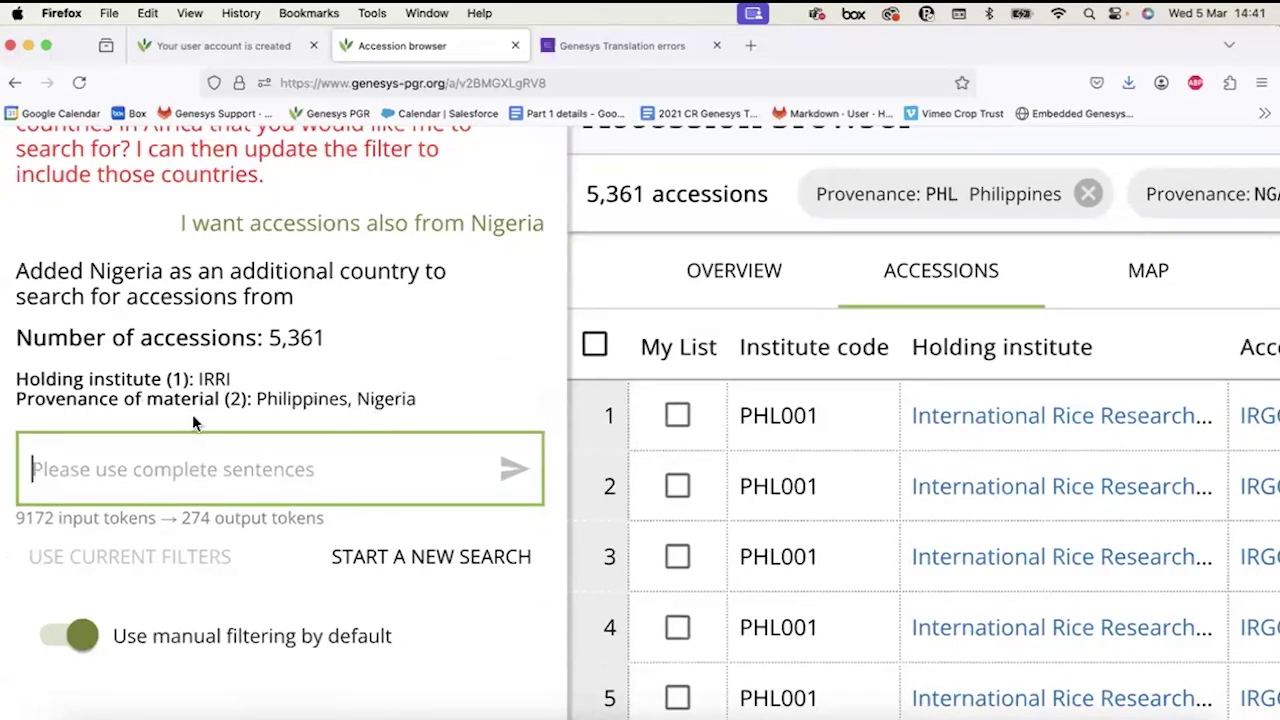
pyautogui.scroll(-3, 200, 423)
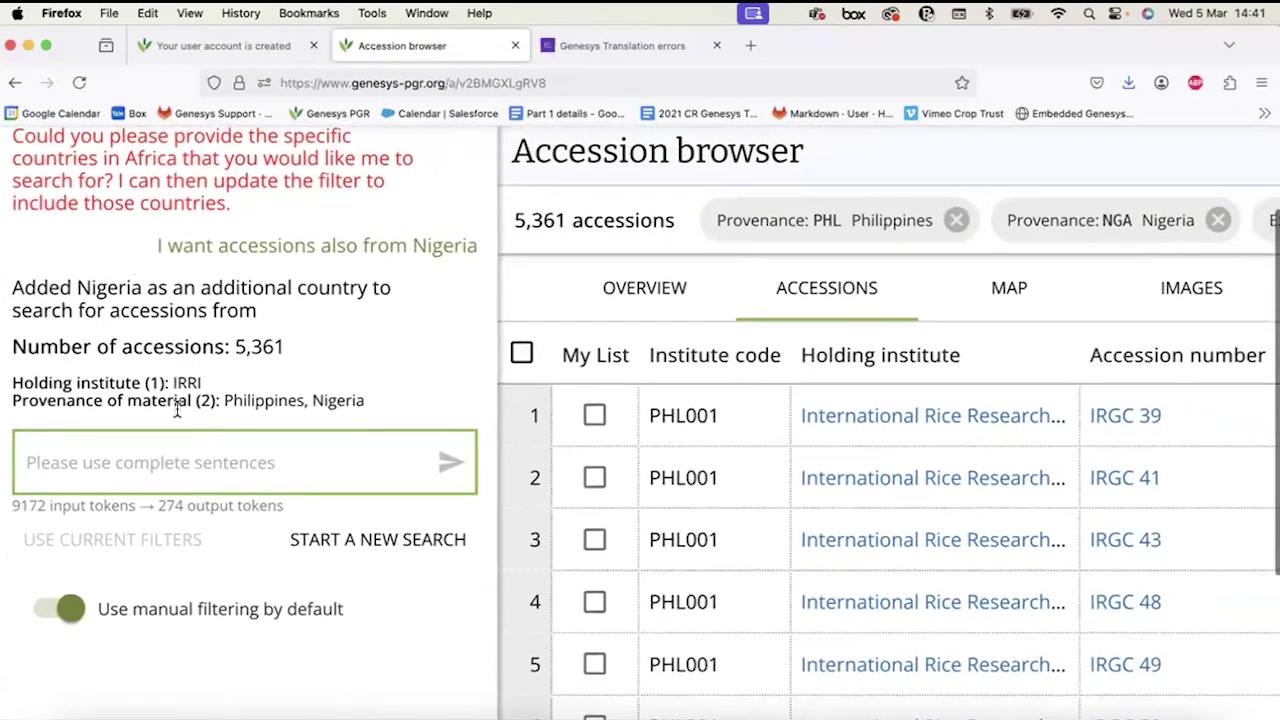
pyautogui.press('super+minus')
pyautogui.press('super+minus')
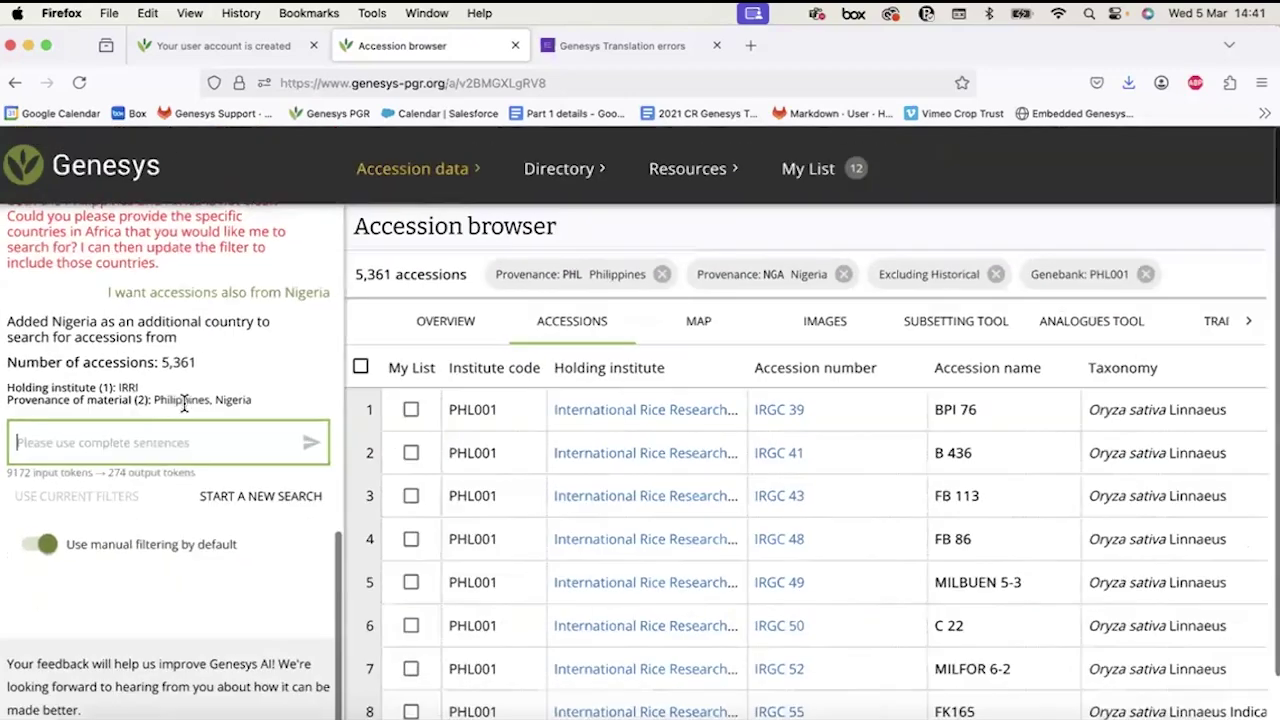
pyautogui.scroll(5, 232, 368)
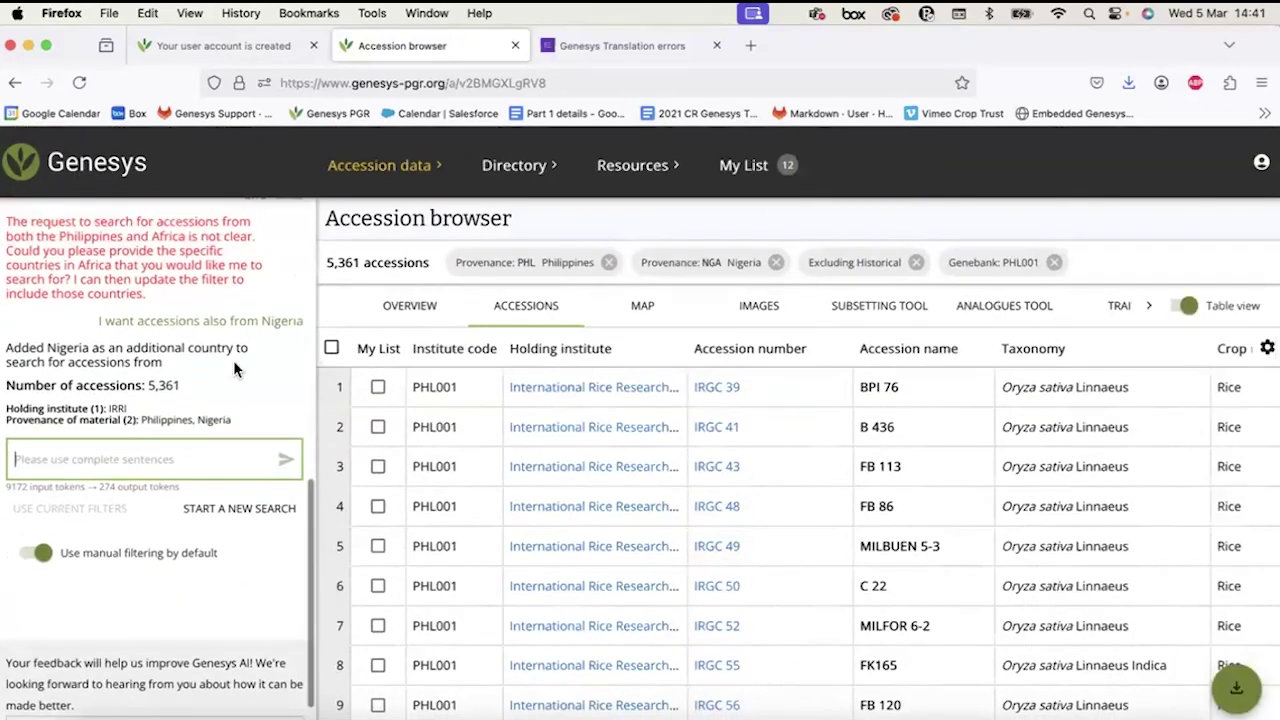
pyautogui.scroll(-2, 233, 365)
pyautogui.scroll(-2, 234, 369)
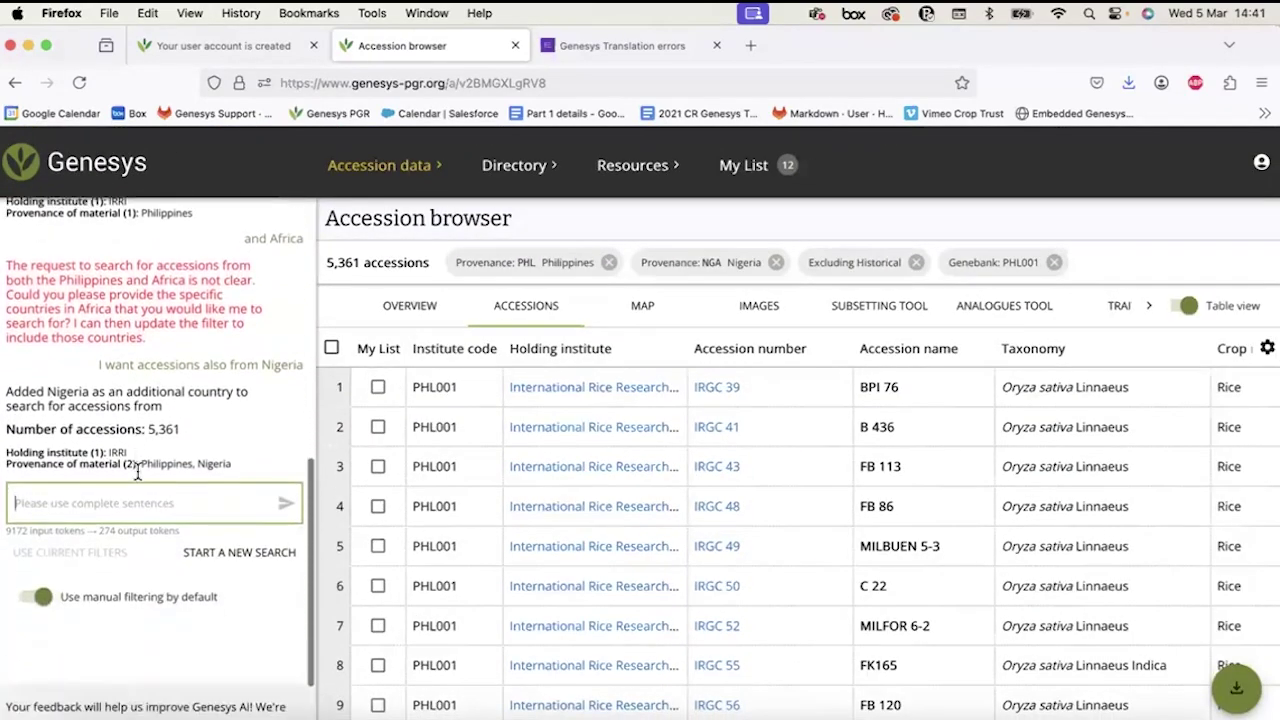
pyautogui.scroll(5, 138, 470)
pyautogui.hscroll(-2, 138, 471)
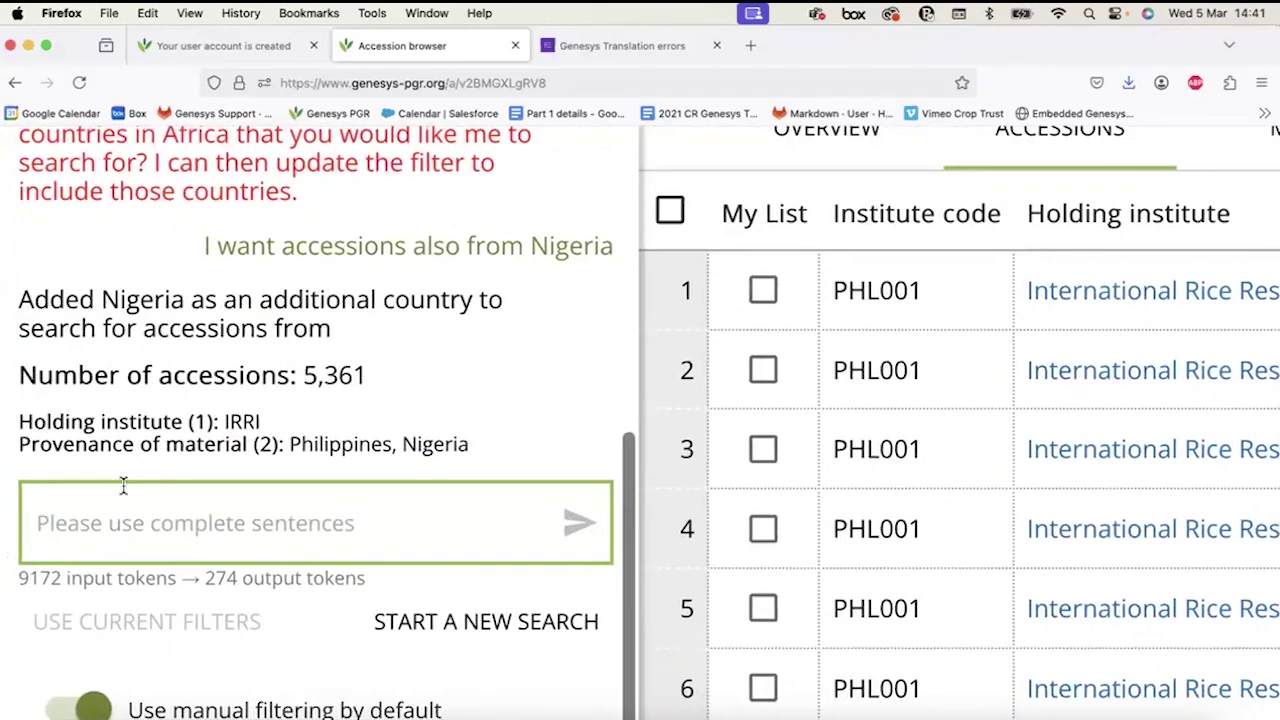
# Send 'and available for distribution' to Genesys AI, leaving 5,036 accessions with Available: Yes.
pyautogui.write('and')
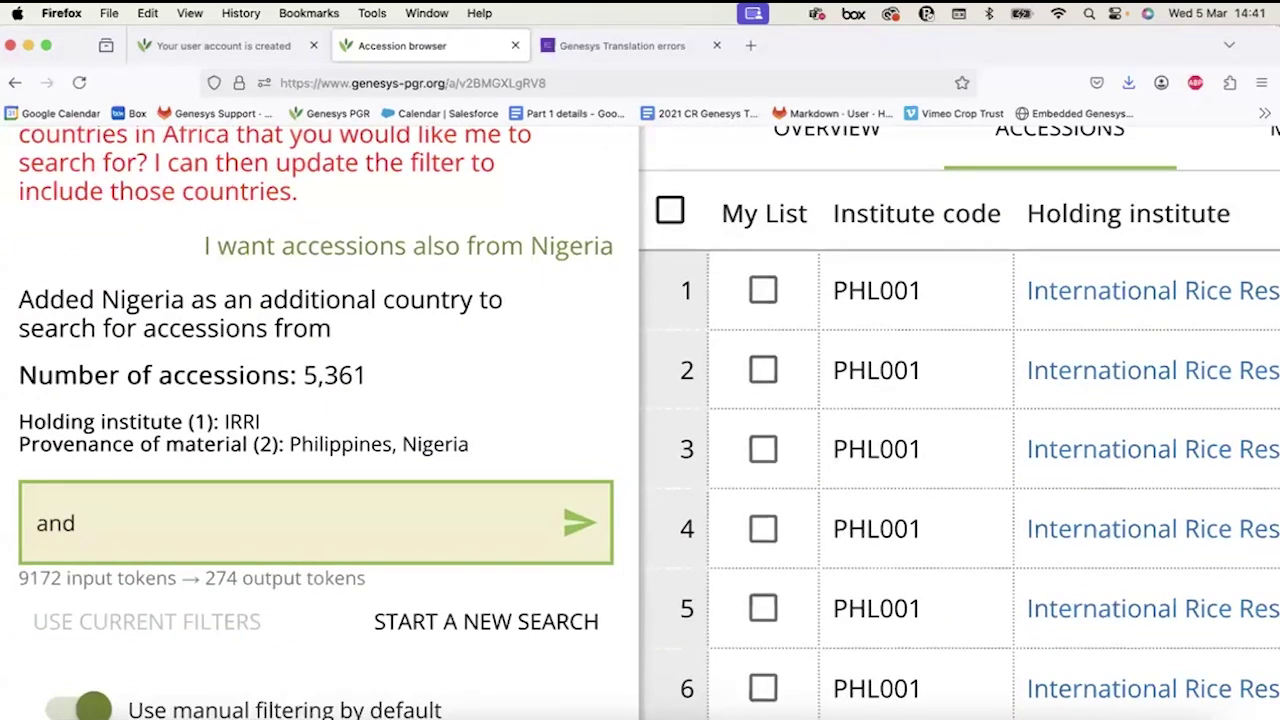
pyautogui.write(' available for')
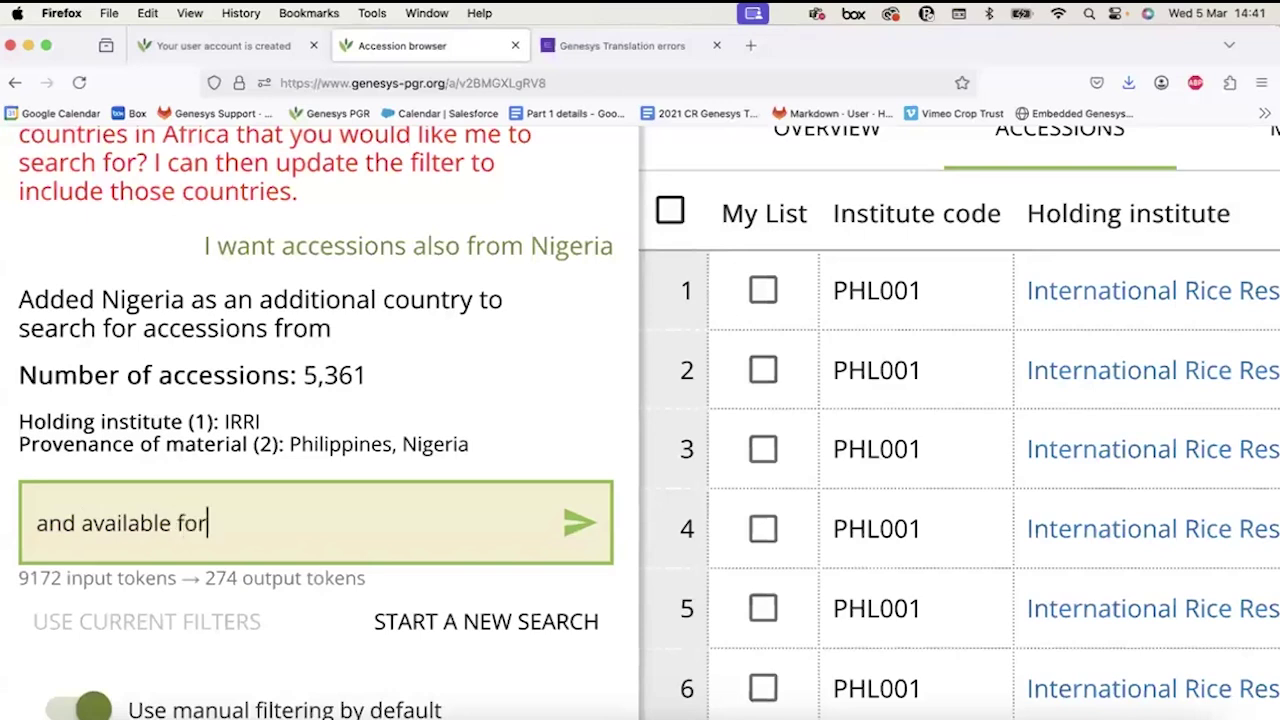
pyautogui.write(' distribution')
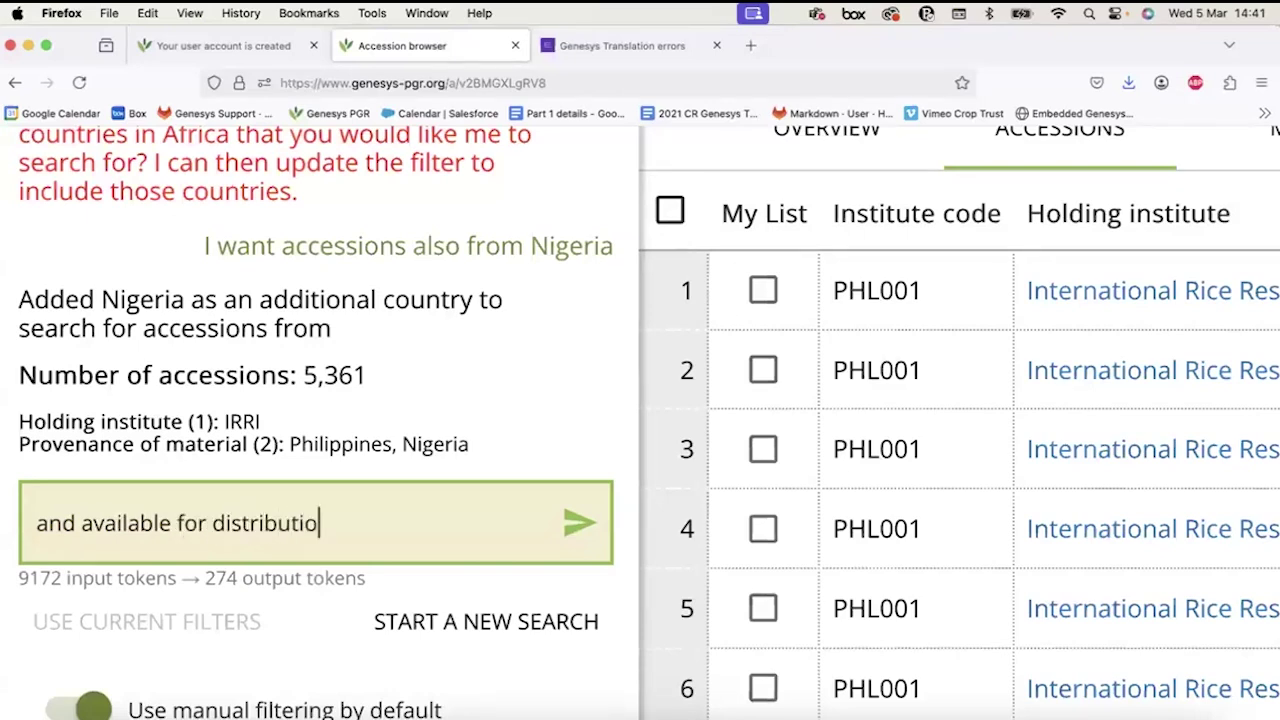
pyautogui.press('Return')
pyautogui.scroll(-5, 163, 334)
pyautogui.scroll(2, 163, 330)
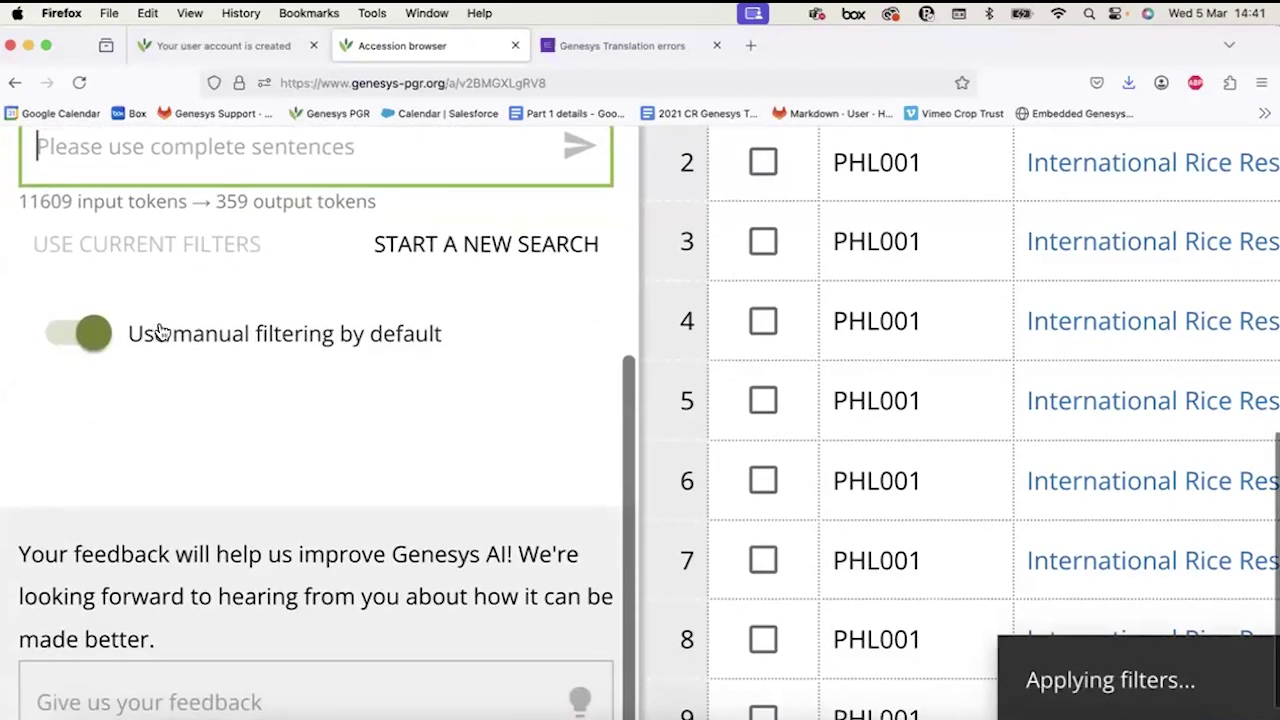
pyautogui.scroll(2, 158, 330)
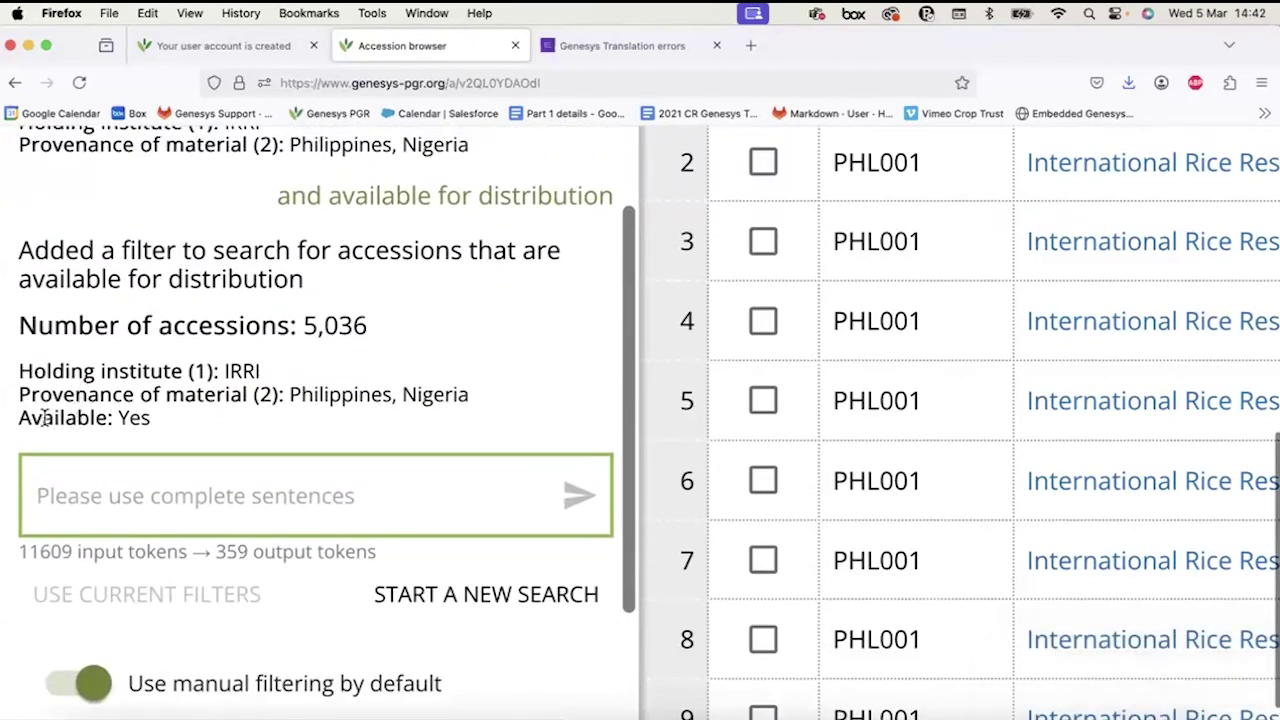
pyautogui.moveTo(119, 417); pyautogui.dragTo(150, 417)
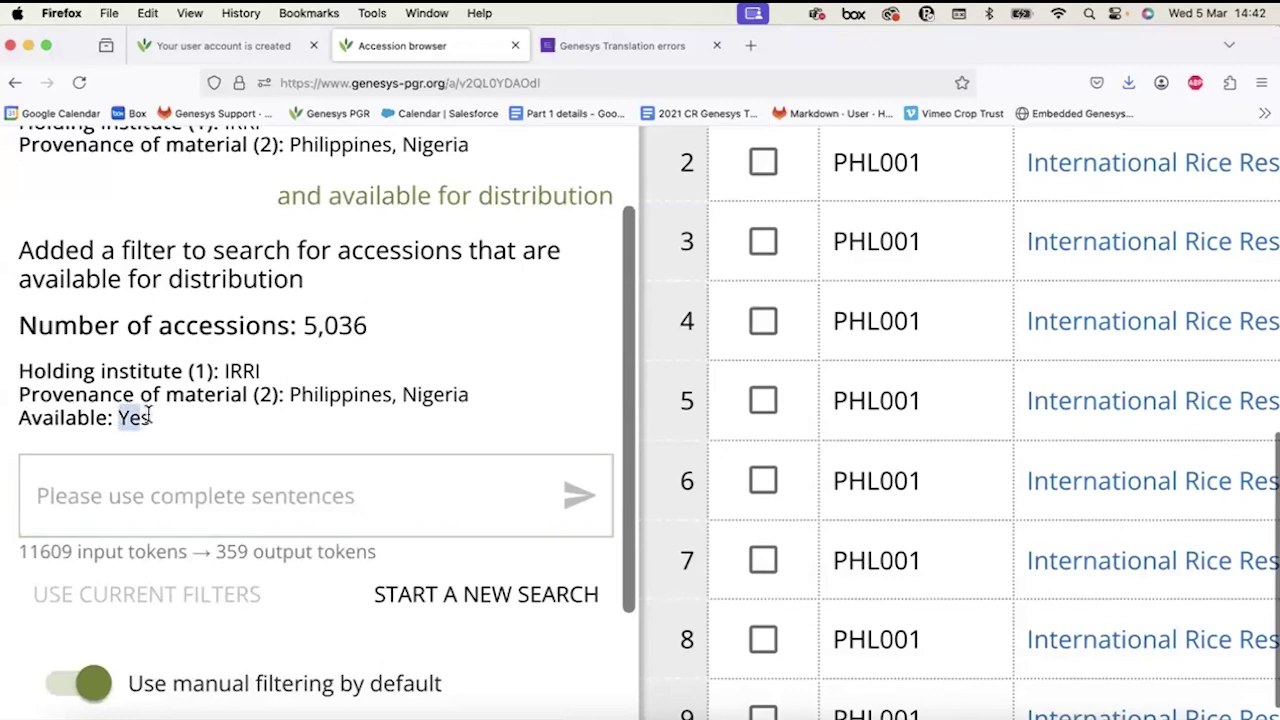
pyautogui.scroll(-5, 150, 417)
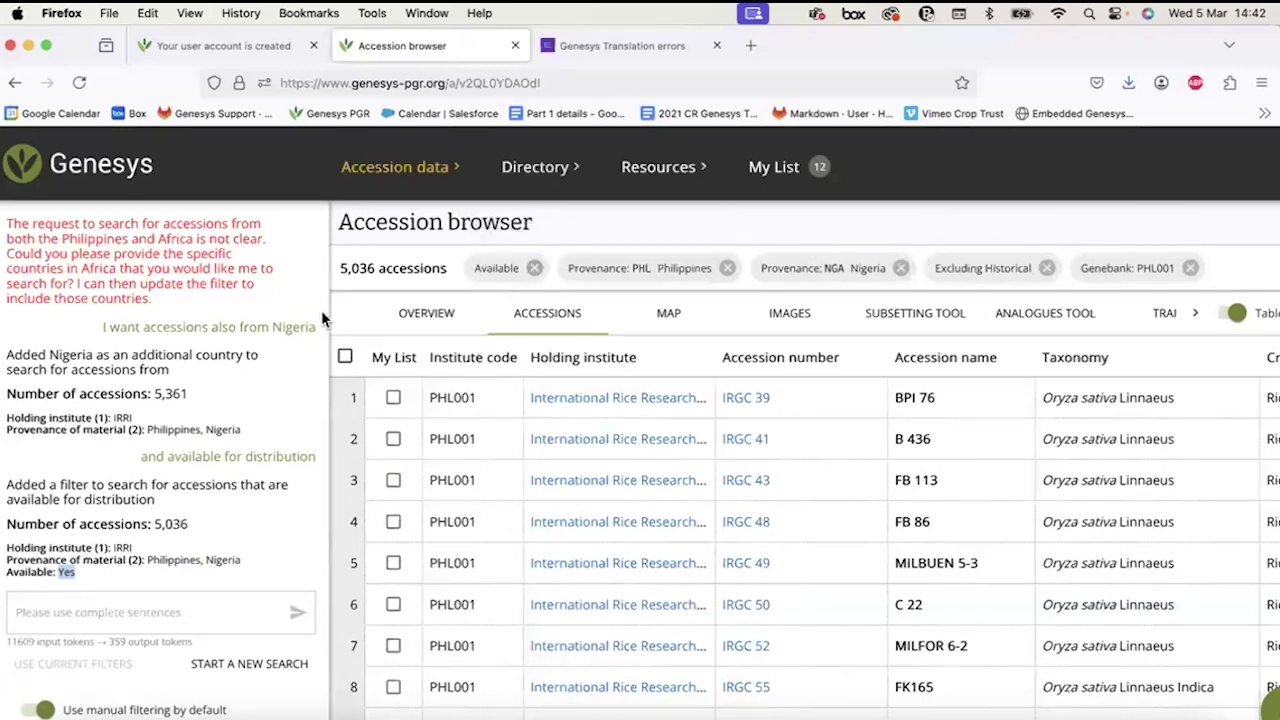
# Switch the side panel to Manual filtering.
pyautogui.scroll(10, 321, 310)
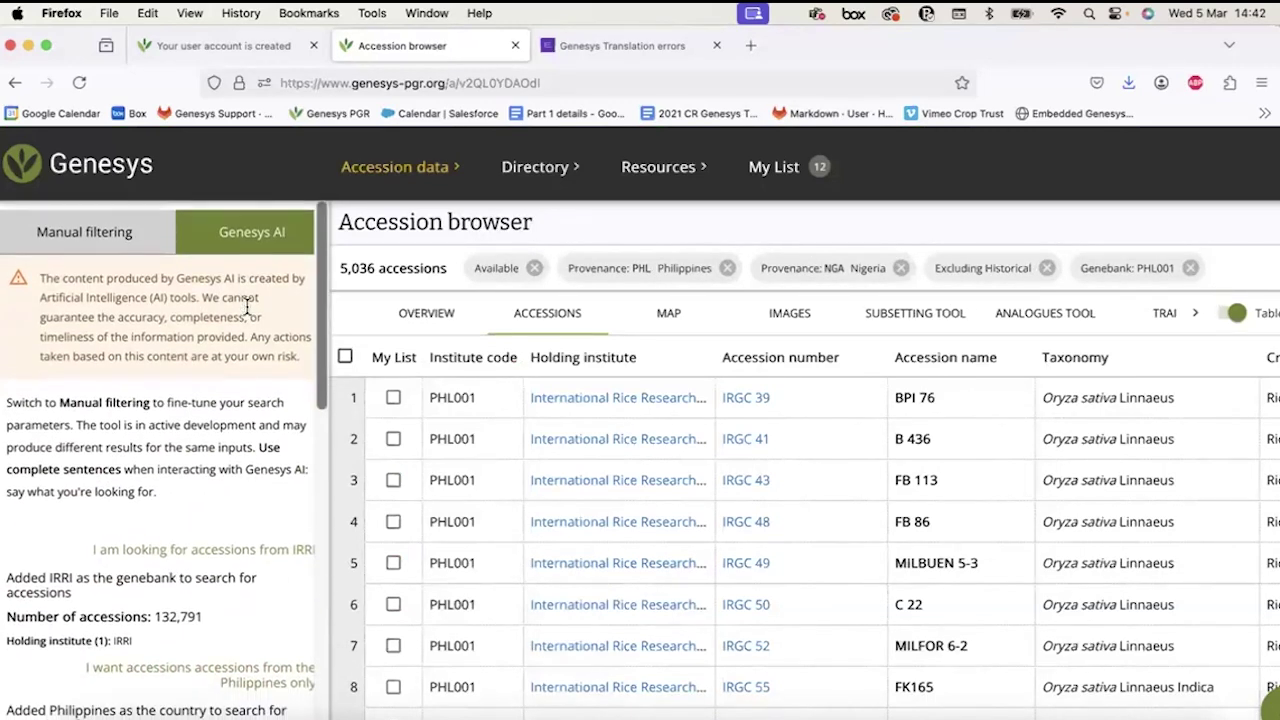
pyautogui.click(57, 230)
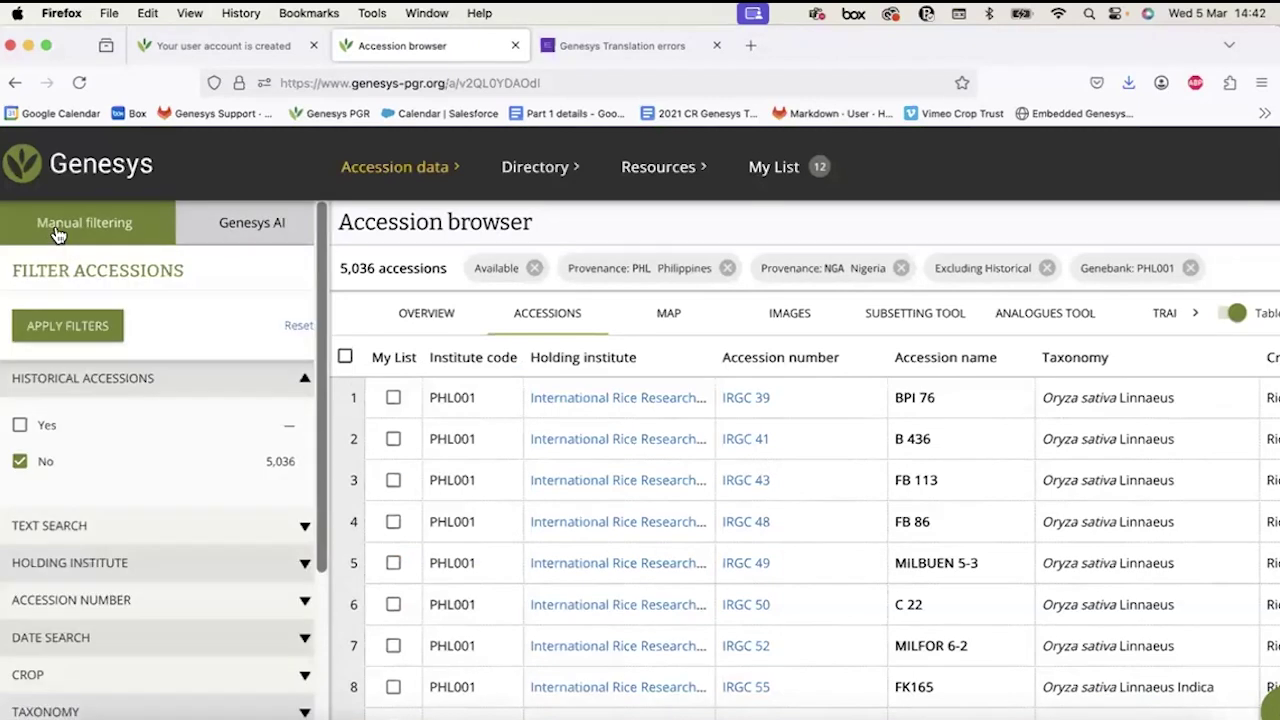
pyautogui.scroll(-5, 78, 533)
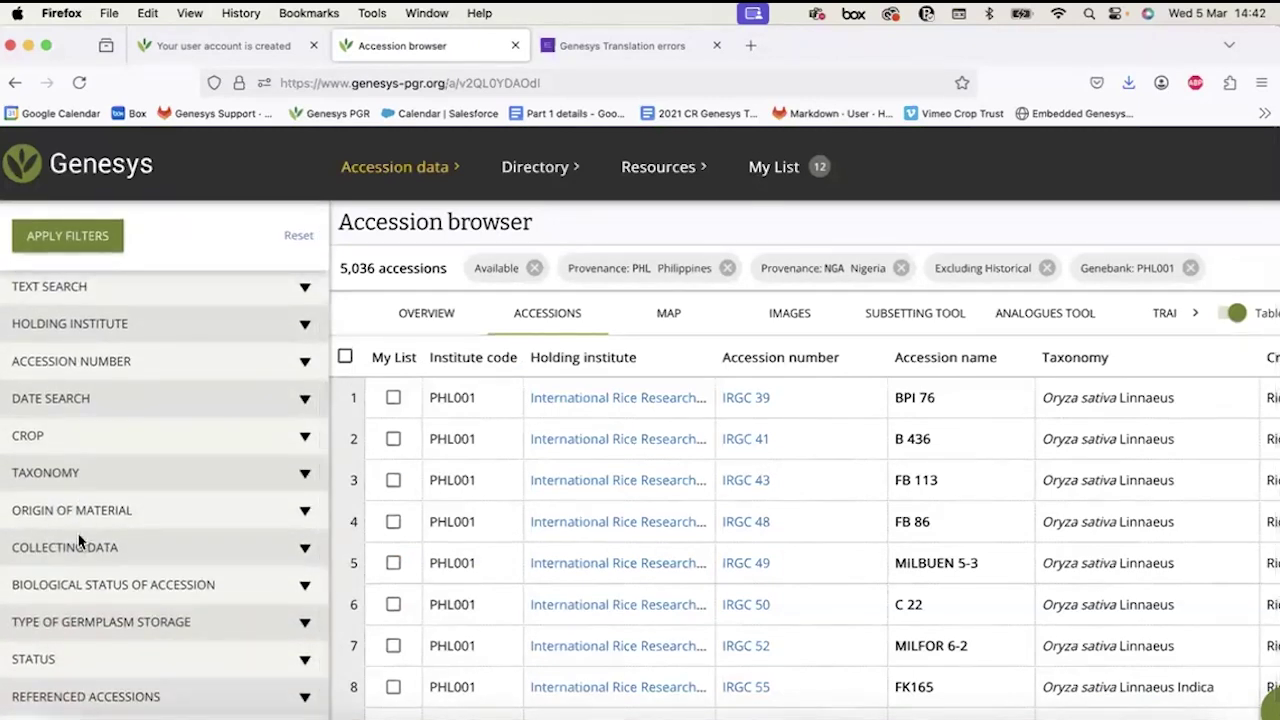
pyautogui.scroll(5, 78, 541)
pyautogui.click(233, 232)
pyautogui.scroll(5, 130, 233)
pyautogui.scroll(5, 117, 233)
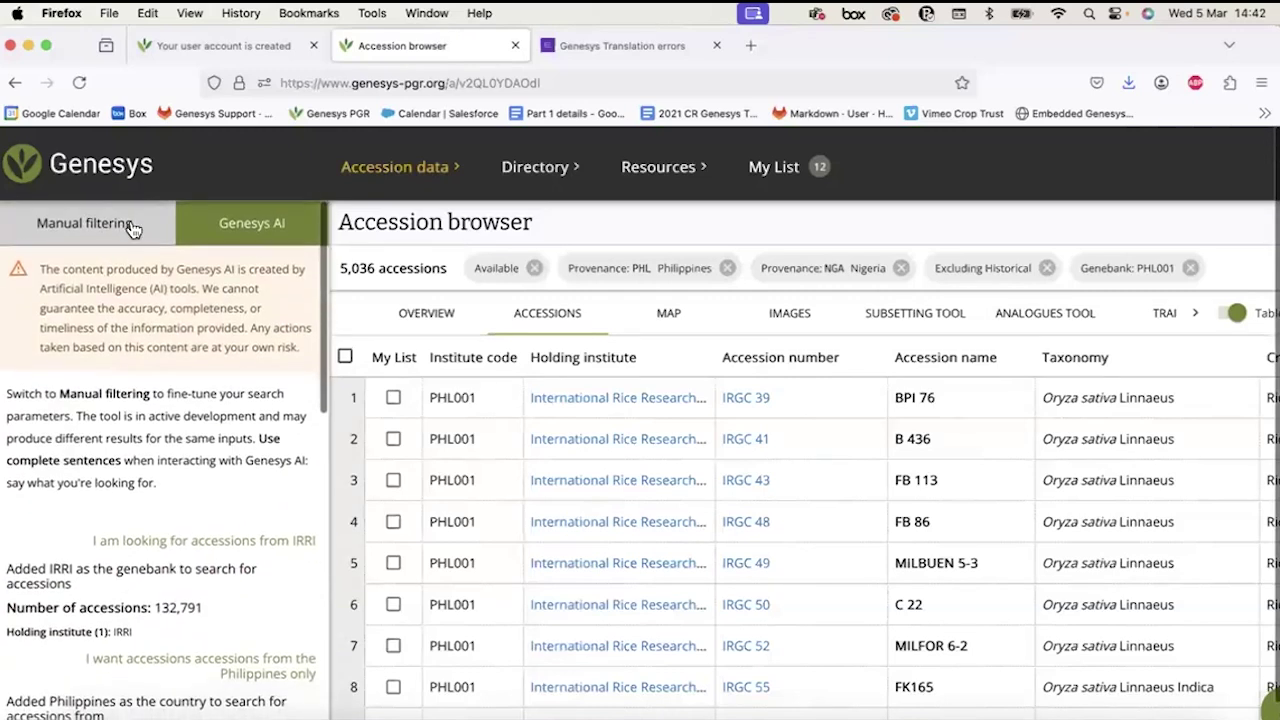
pyautogui.click(133, 229)
# Under STATUS, exclude non-georeferenced accessions and apply, leaving 4,686, then return to Genesys AI.
pyautogui.scroll(-5, 210, 705)
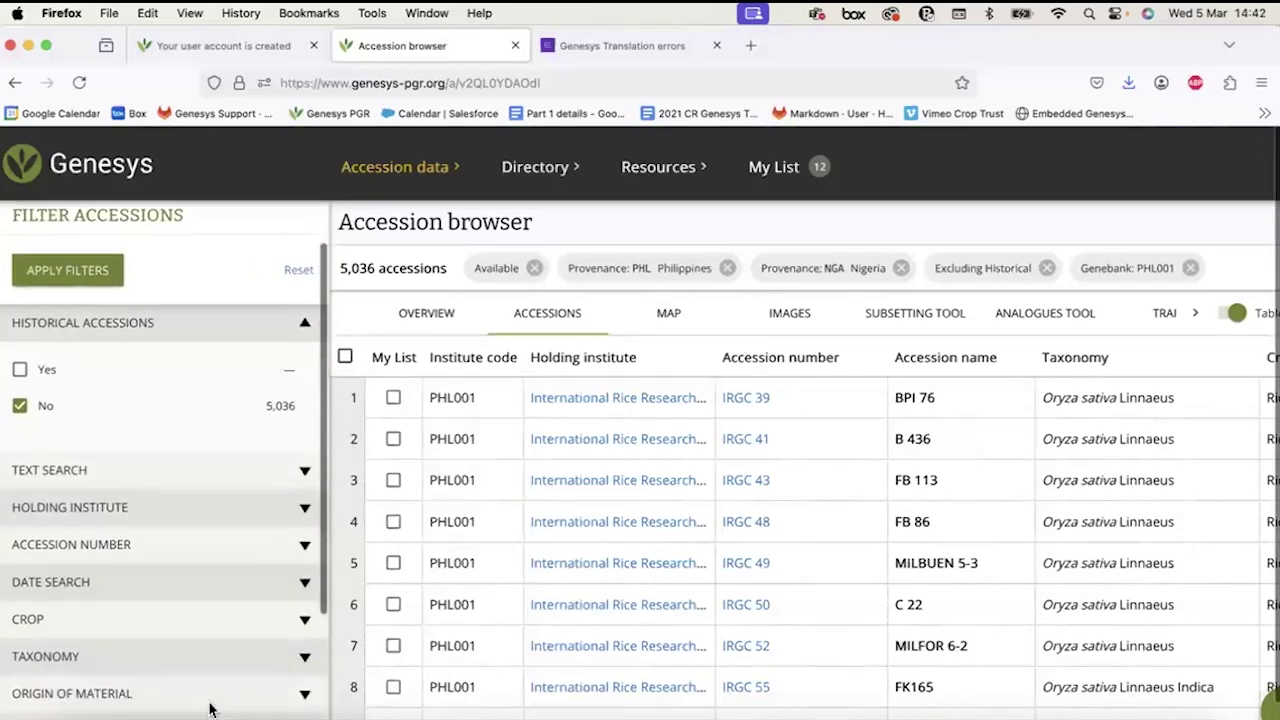
pyautogui.scroll(-2, 210, 708)
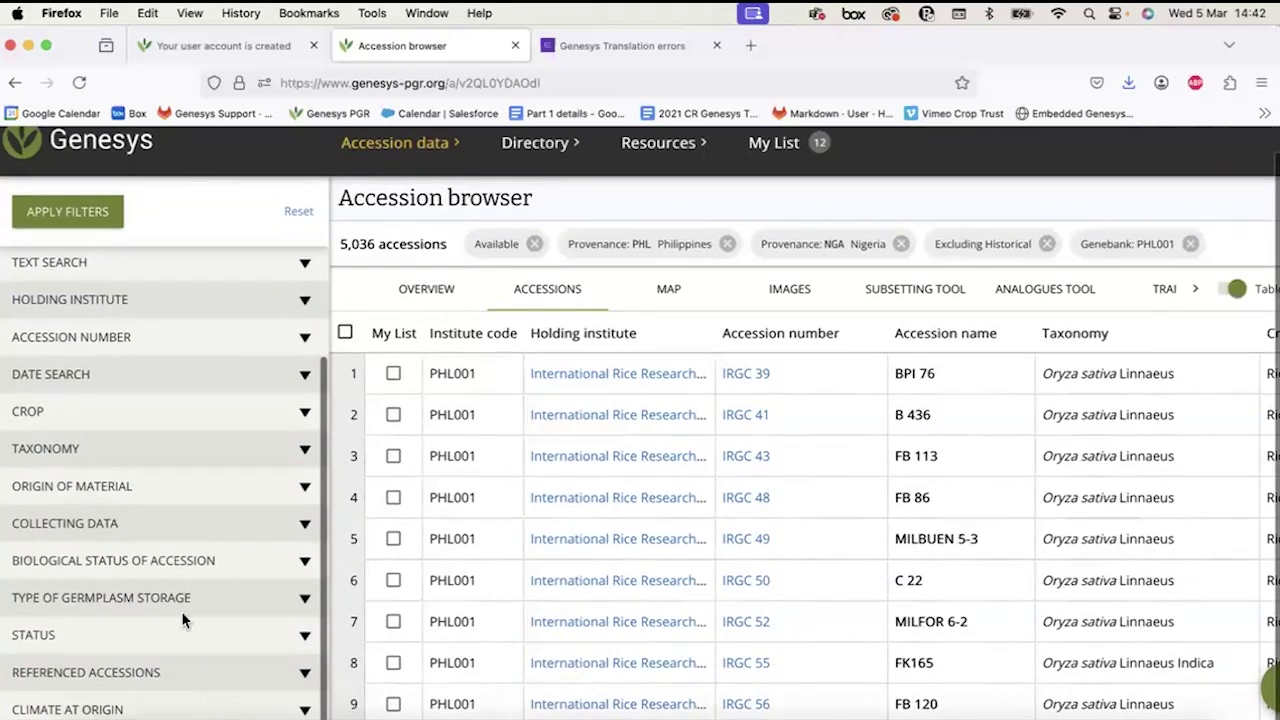
pyautogui.click(122, 636)
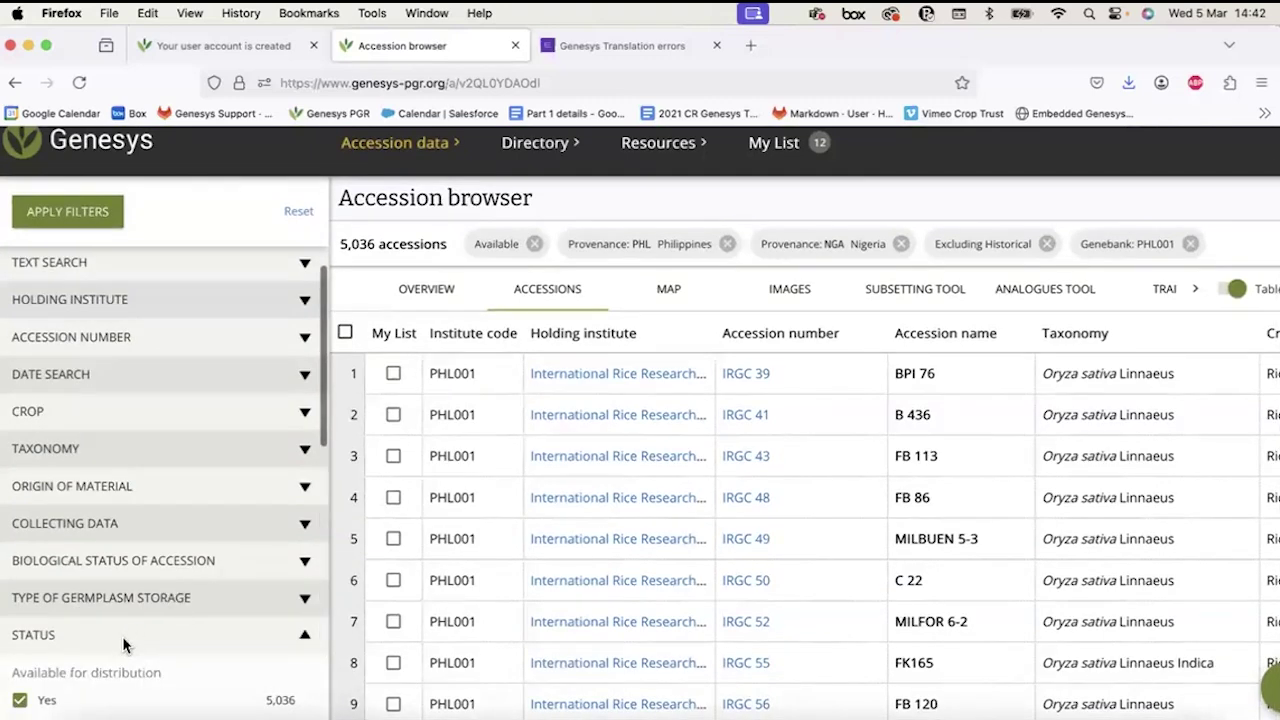
pyautogui.scroll(-5, 122, 640)
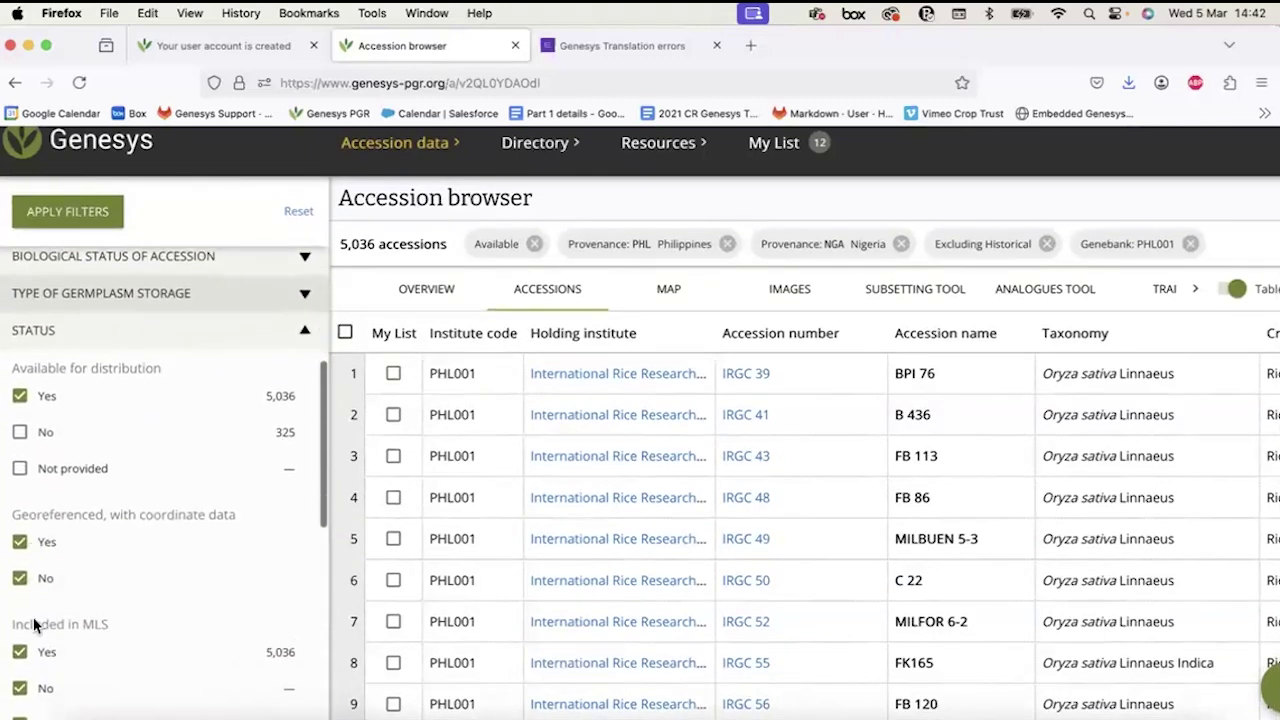
pyautogui.scroll(-1, 29, 610)
pyautogui.click(20, 555)
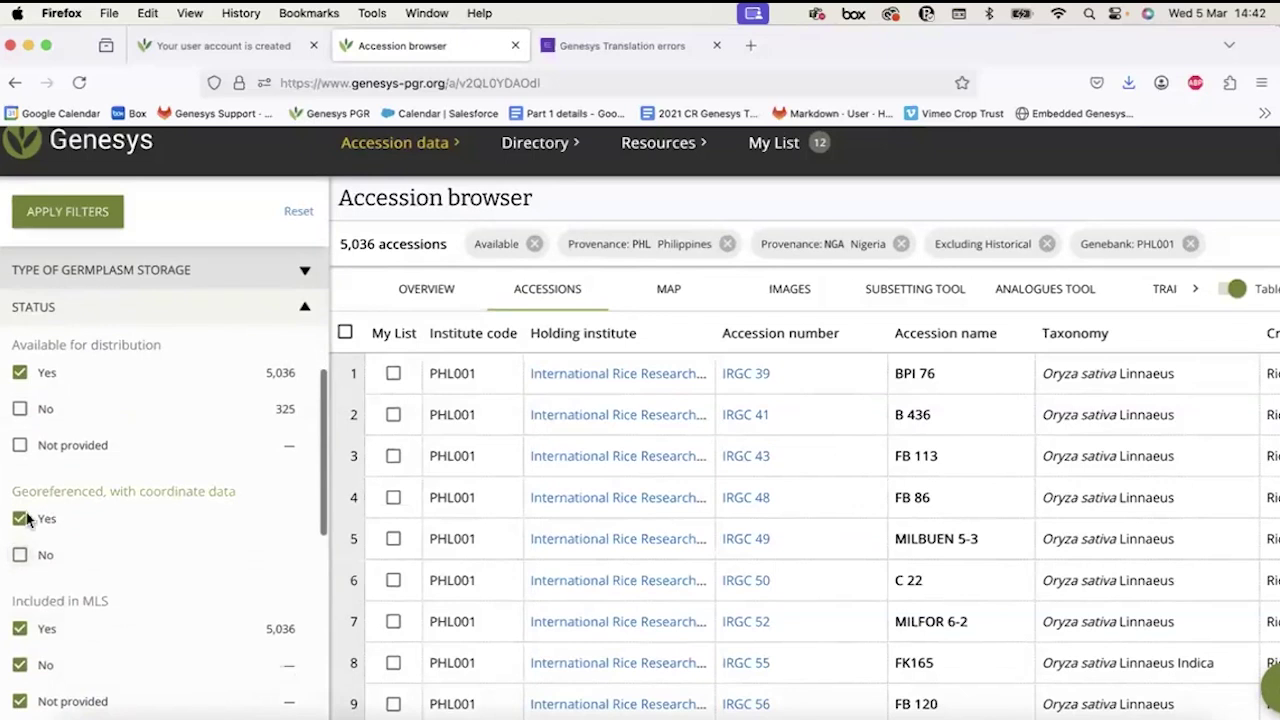
pyautogui.click(66, 216)
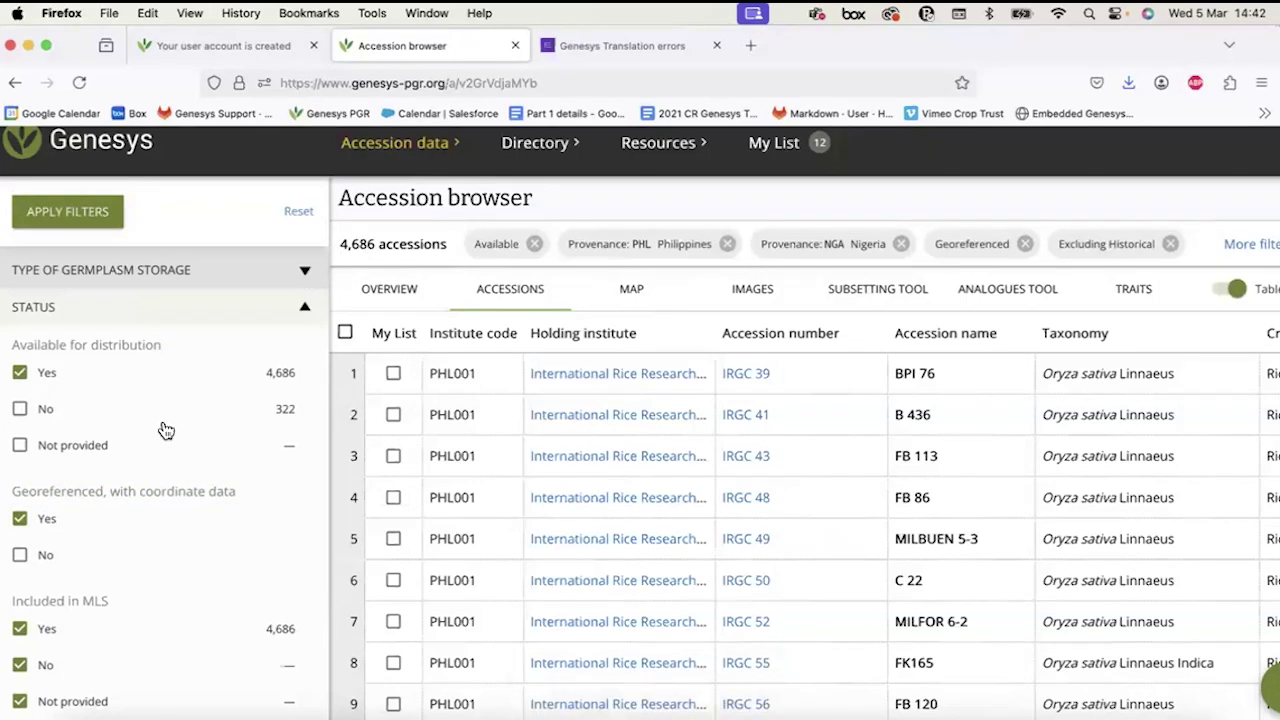
pyautogui.scroll(5, 166, 429)
pyautogui.click(216, 203)
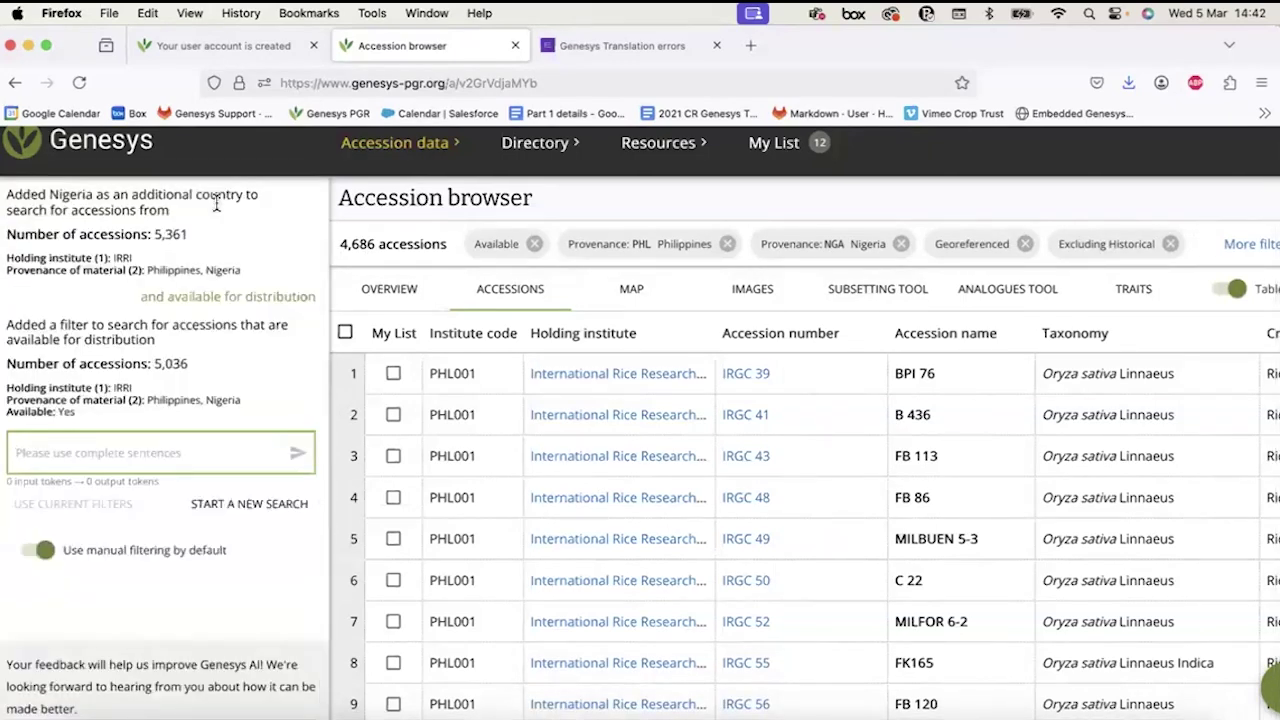
pyautogui.scroll(10, 250, 398)
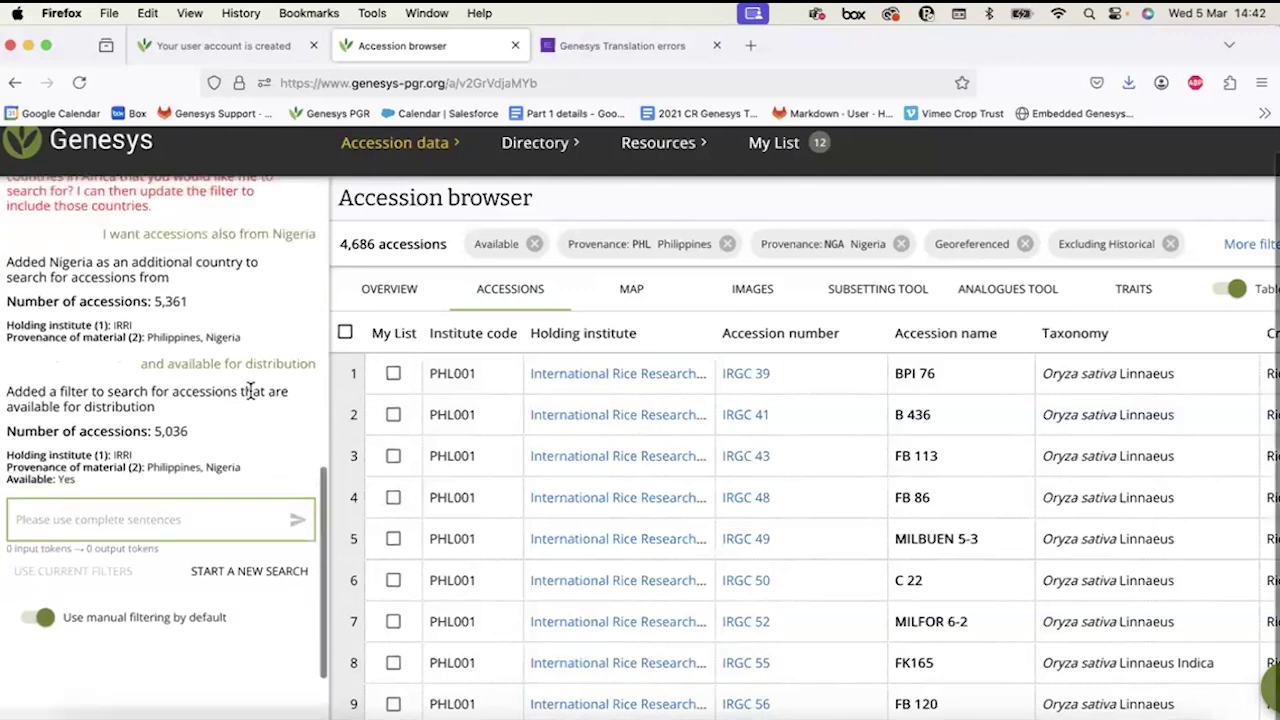
pyautogui.scroll(-10, 250, 398)
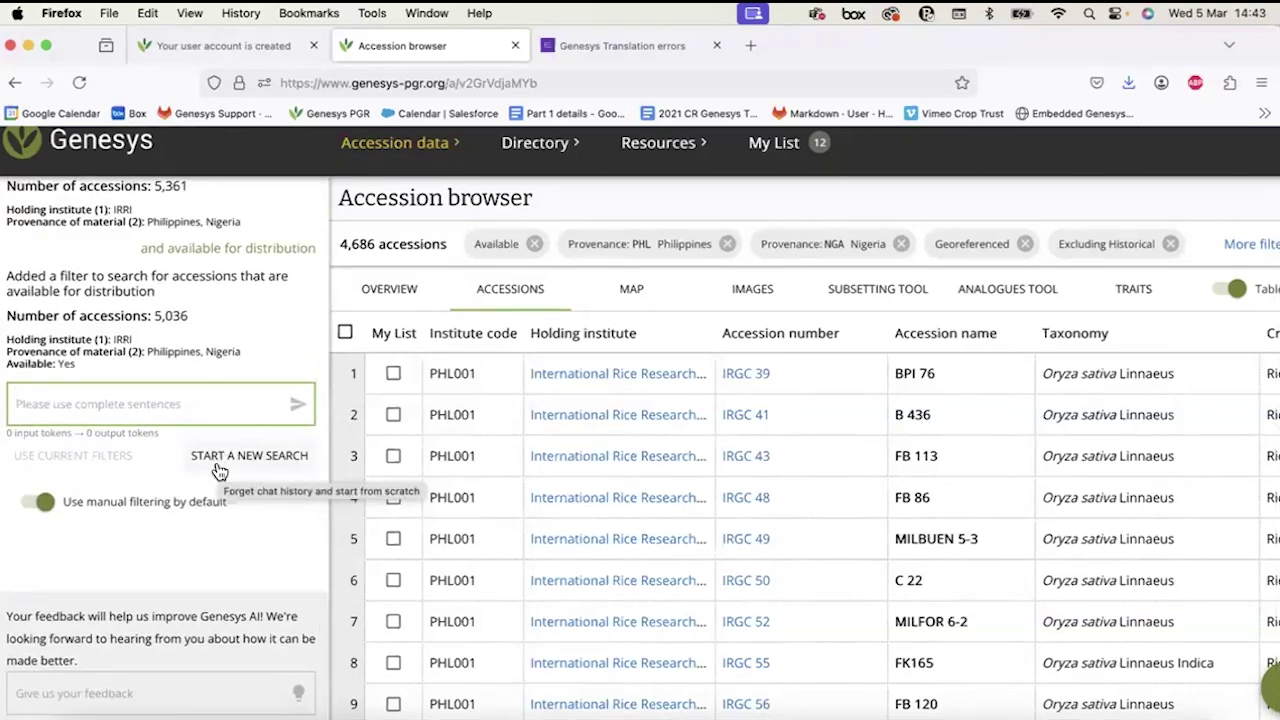
pyautogui.click(116, 680)
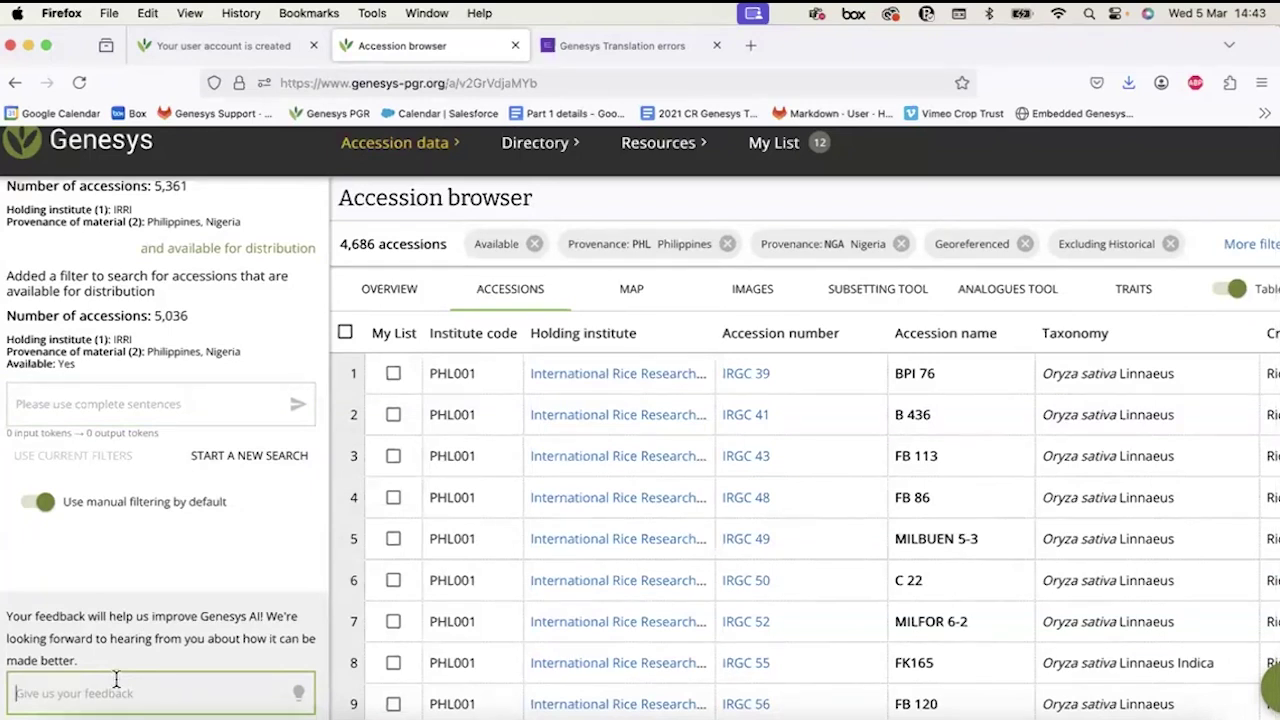
pyautogui.scroll(5, 116, 680)
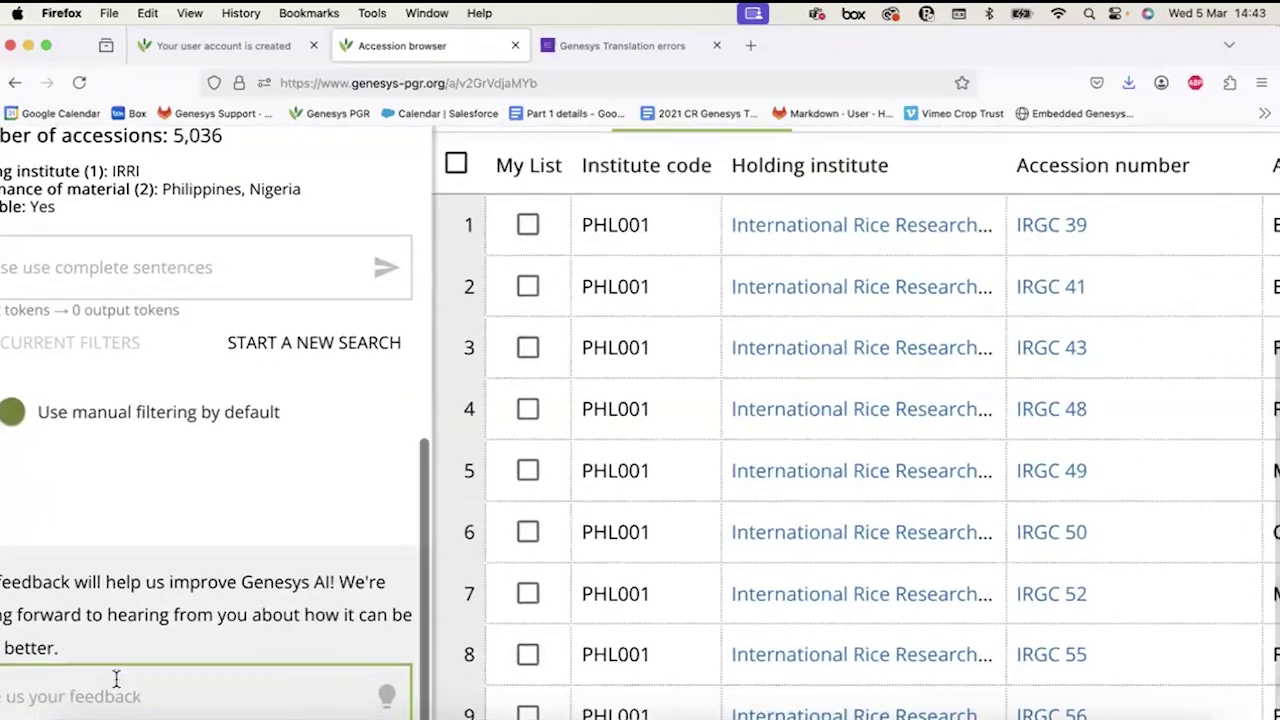
pyautogui.scroll(-5, 116, 679)
pyautogui.scroll(-1, 116, 679)
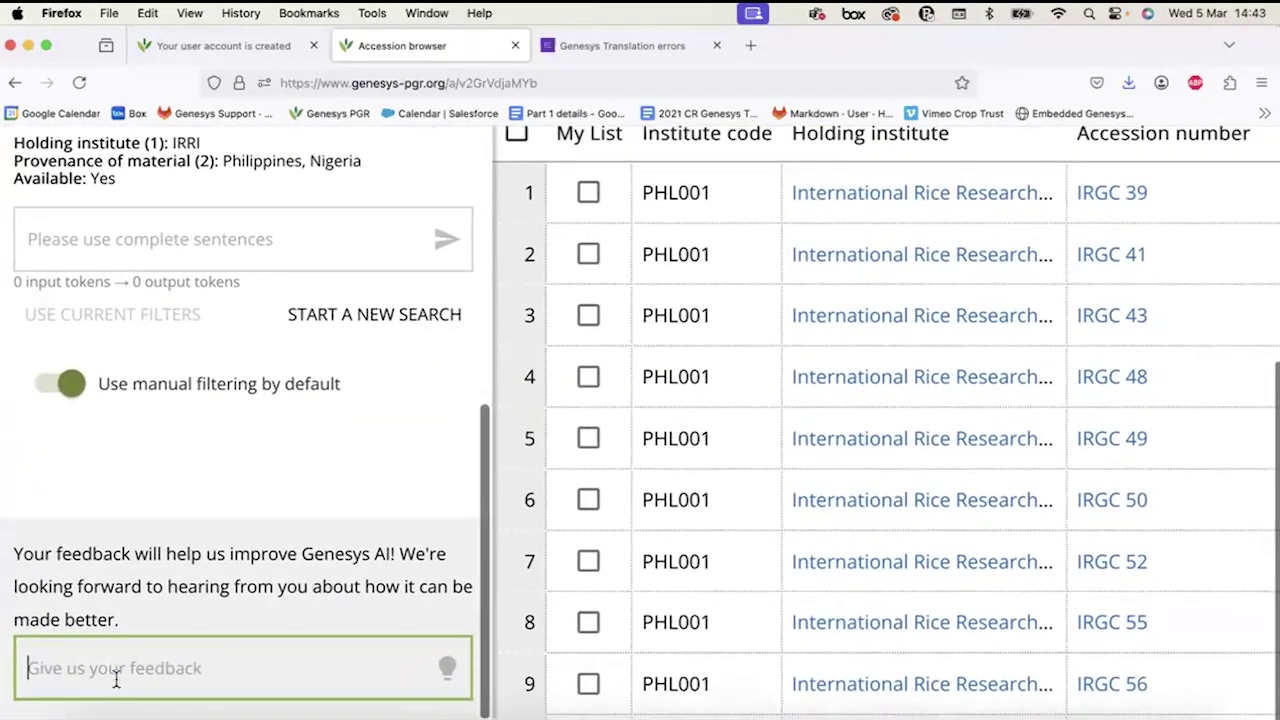
pyautogui.scroll(6, 116, 678)
pyautogui.scroll(-2, 114, 677)
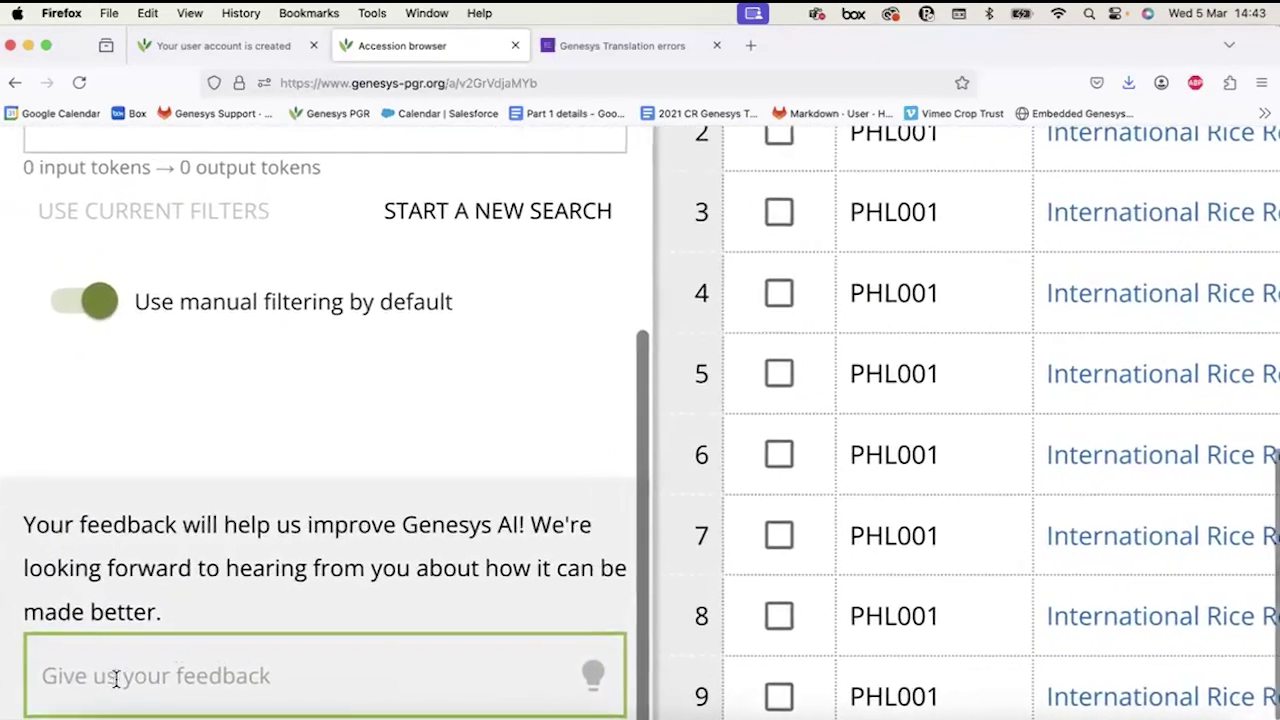
pyautogui.scroll(2, 16, 527)
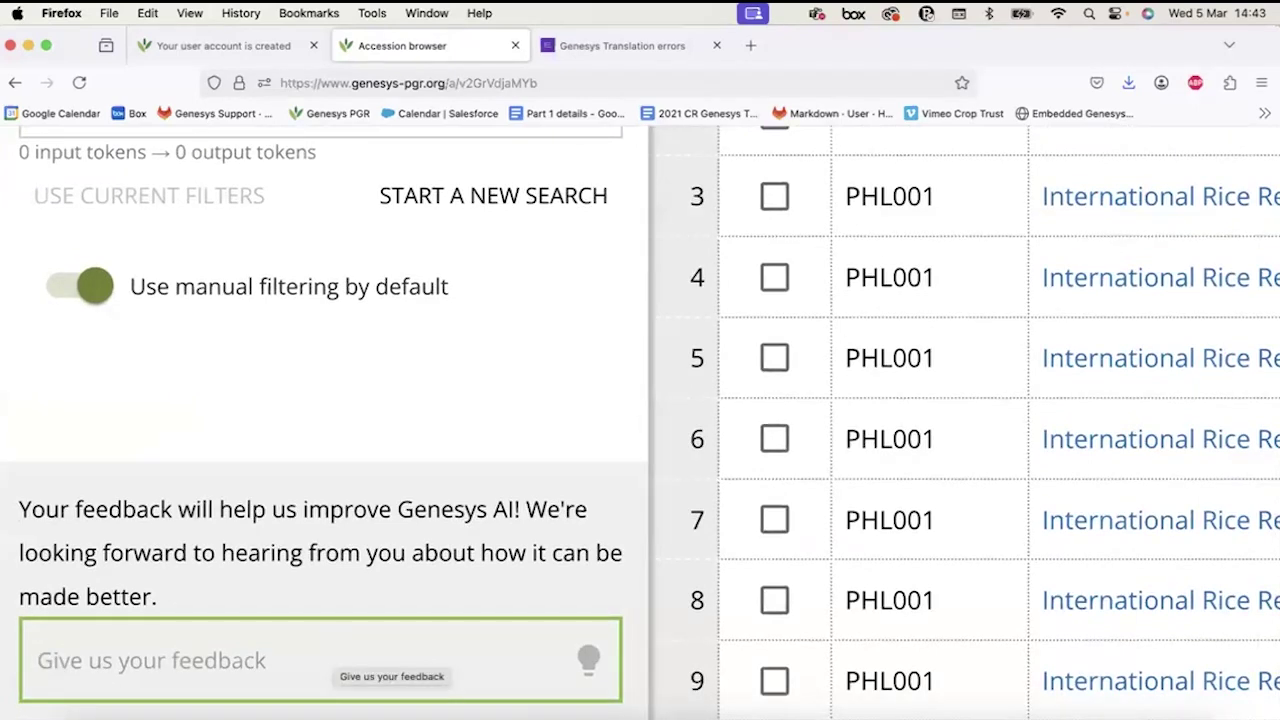
# Submit feedback: 'This is not working well when I ask for accessions in Africa, can you make AI do this.'.
pyautogui.write('haakjs')
pyautogui.press('BackSpace')
pyautogui.press('BackSpace')
pyautogui.press('BackSpace')
pyautogui.press('BackSpace')
pyautogui.press('BackSpace')
pyautogui.press('BackSpace')
pyautogui.write('This is not working well')
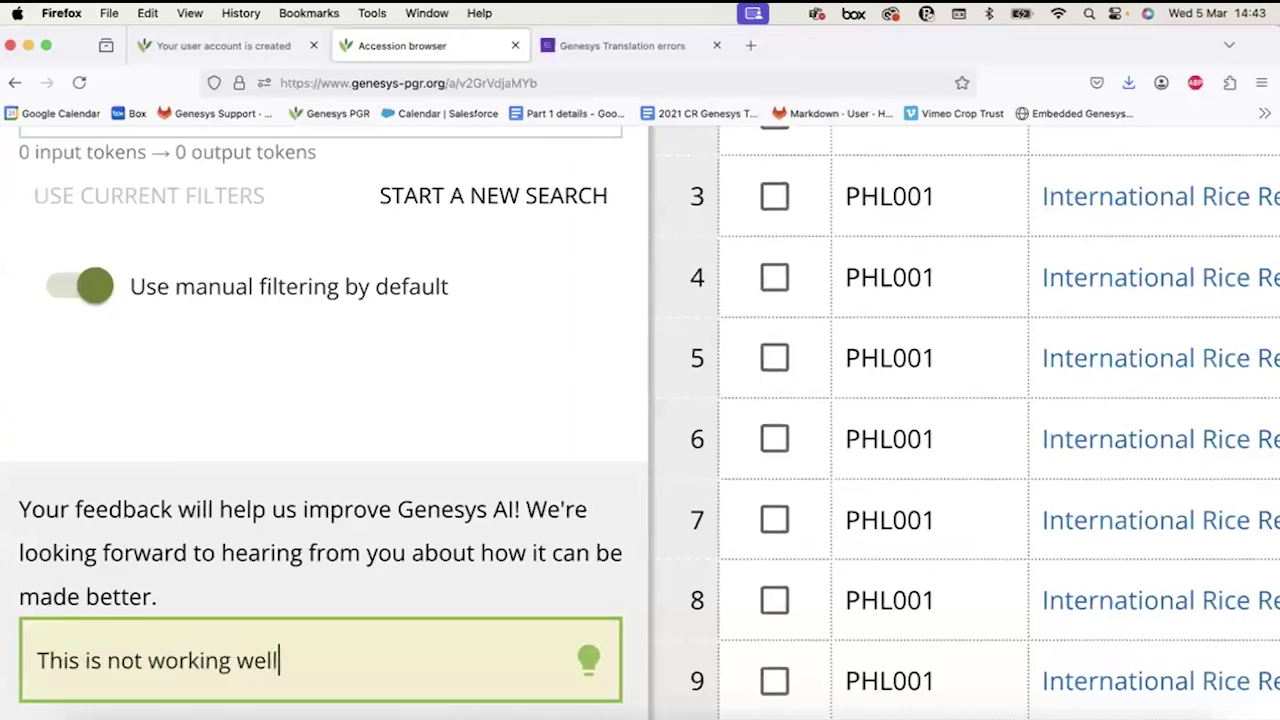
pyautogui.write(' when I promo')
pyautogui.press('BackSpace')
pyautogui.press('BackSpace')
pyautogui.press('BackSpace')
pyautogui.press('BackSpace')
pyautogui.press('BackSpace')
pyautogui.write('ask for accessions')
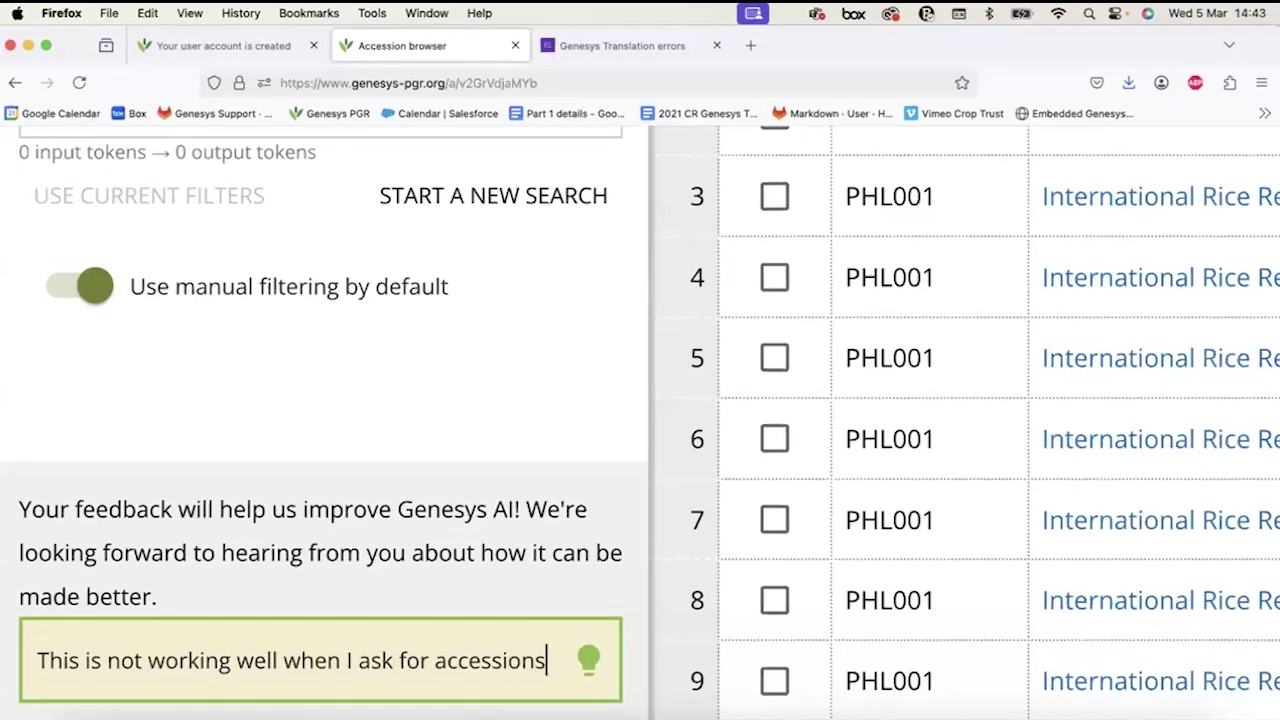
pyautogui.write(' in A')
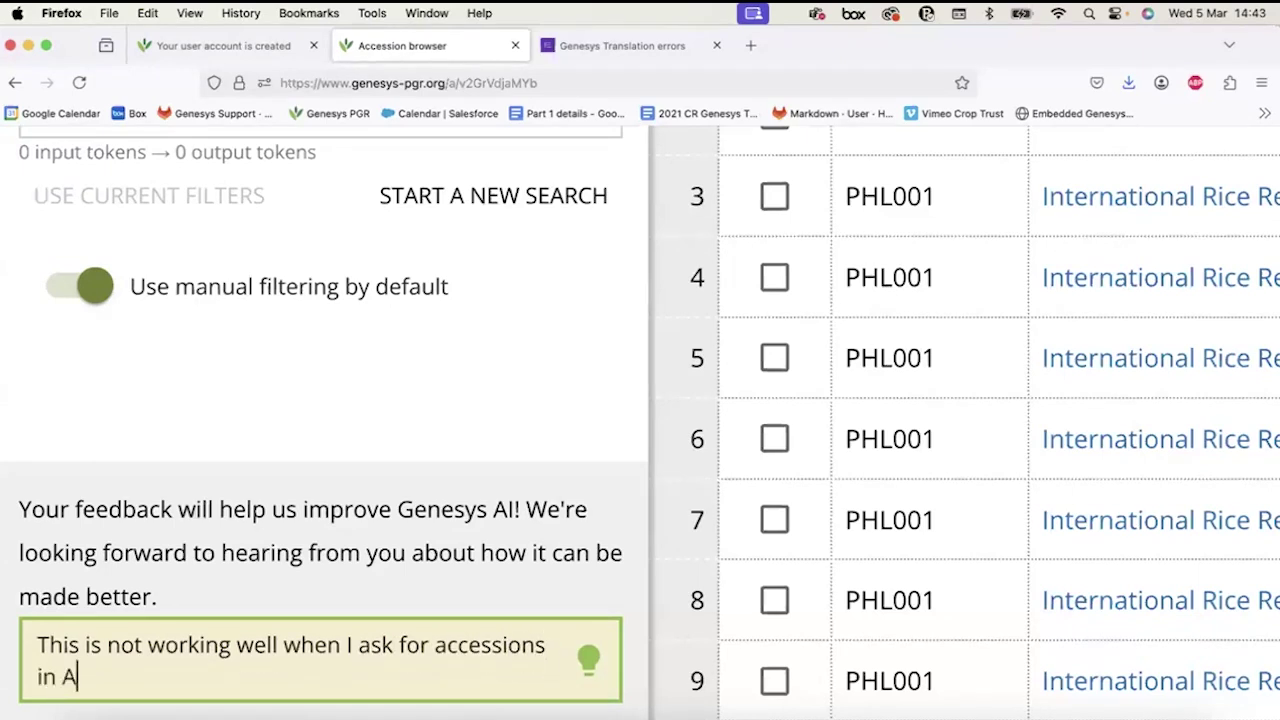
pyautogui.write('frica, can you add')
pyautogui.press('BackSpace')
pyautogui.write('make AI do this')
pyautogui.press('BackSpace')
pyautogui.press('BackSpace')
pyautogui.press('BackSpace')
pyautogui.press('BackSpace')
pyautogui.press('BackSpace')
pyautogui.press('BackSpace')
pyautogui.write('o')
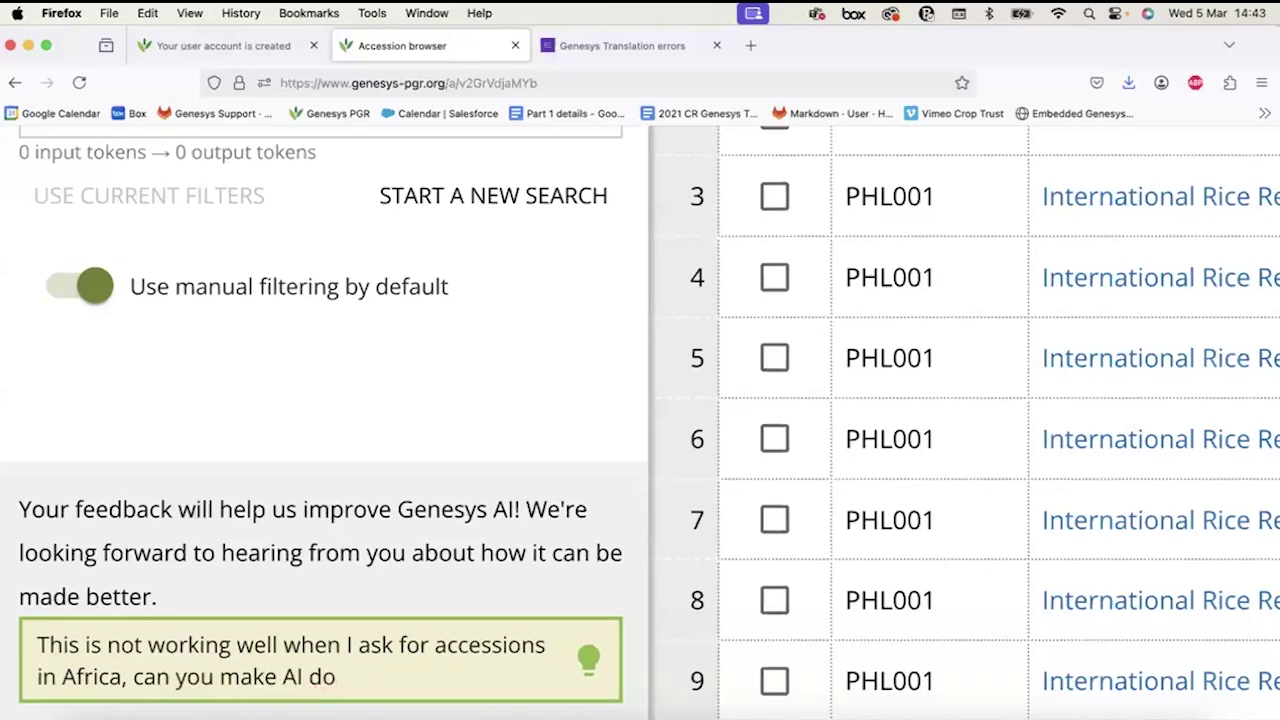
pyautogui.write(' this.')
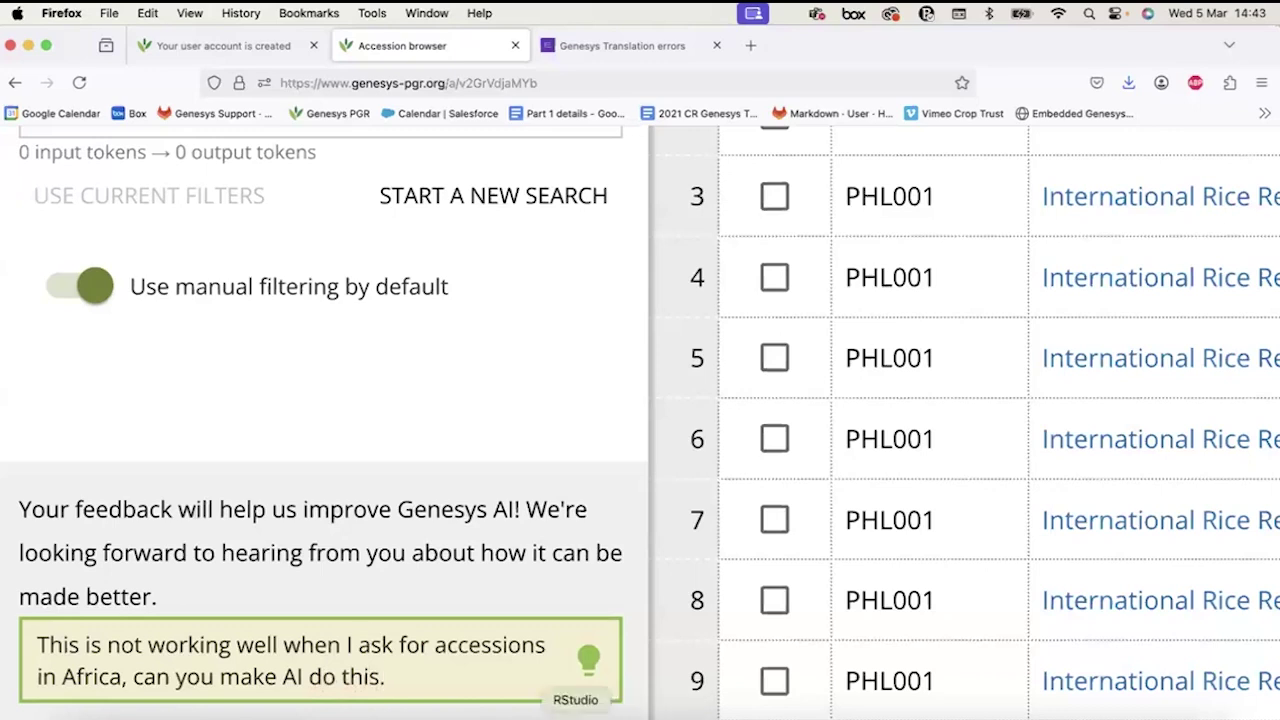
pyautogui.click(590, 660)
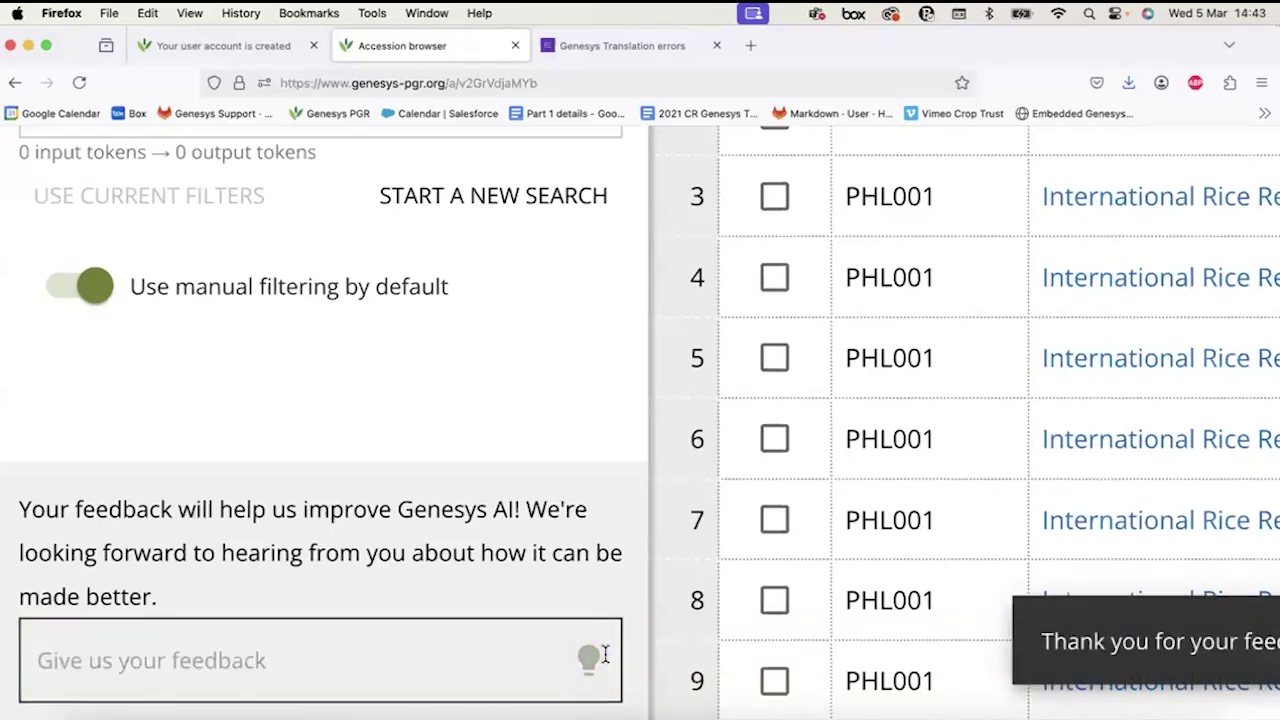
pyautogui.scroll(-5, 1022, 637)
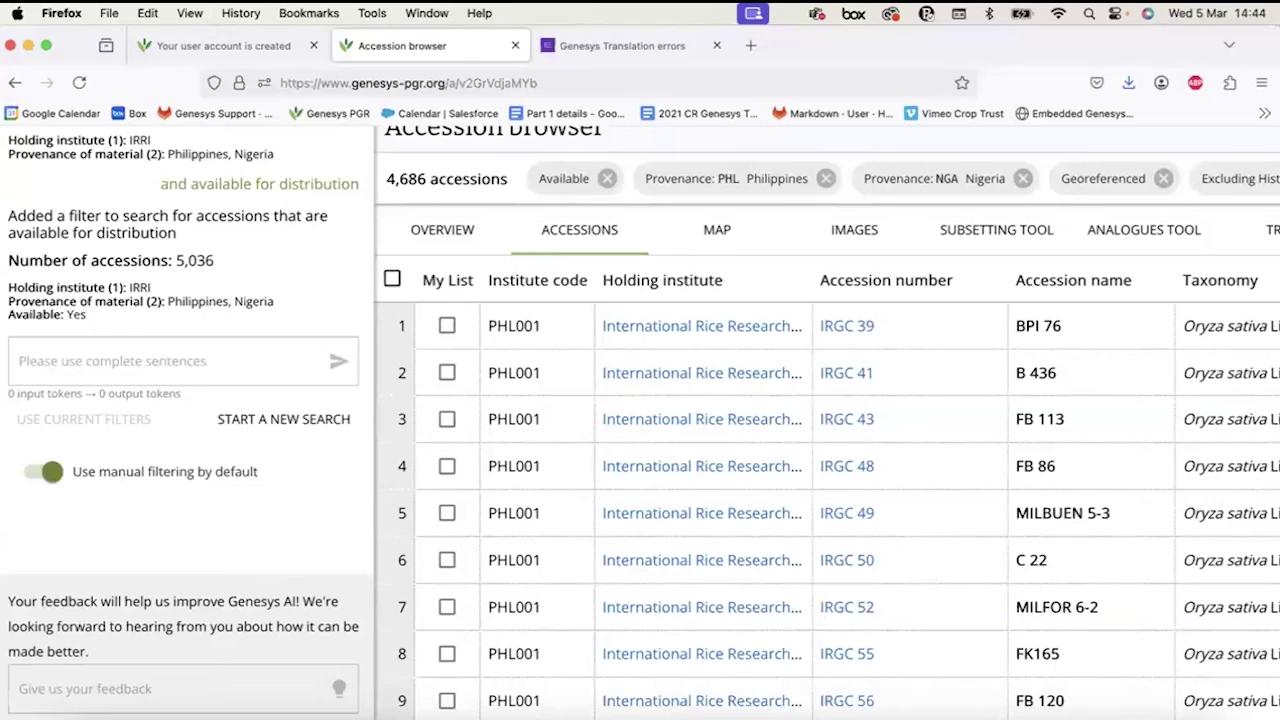
pyautogui.scroll(-5, 876, 396)
pyautogui.scroll(5, 876, 396)
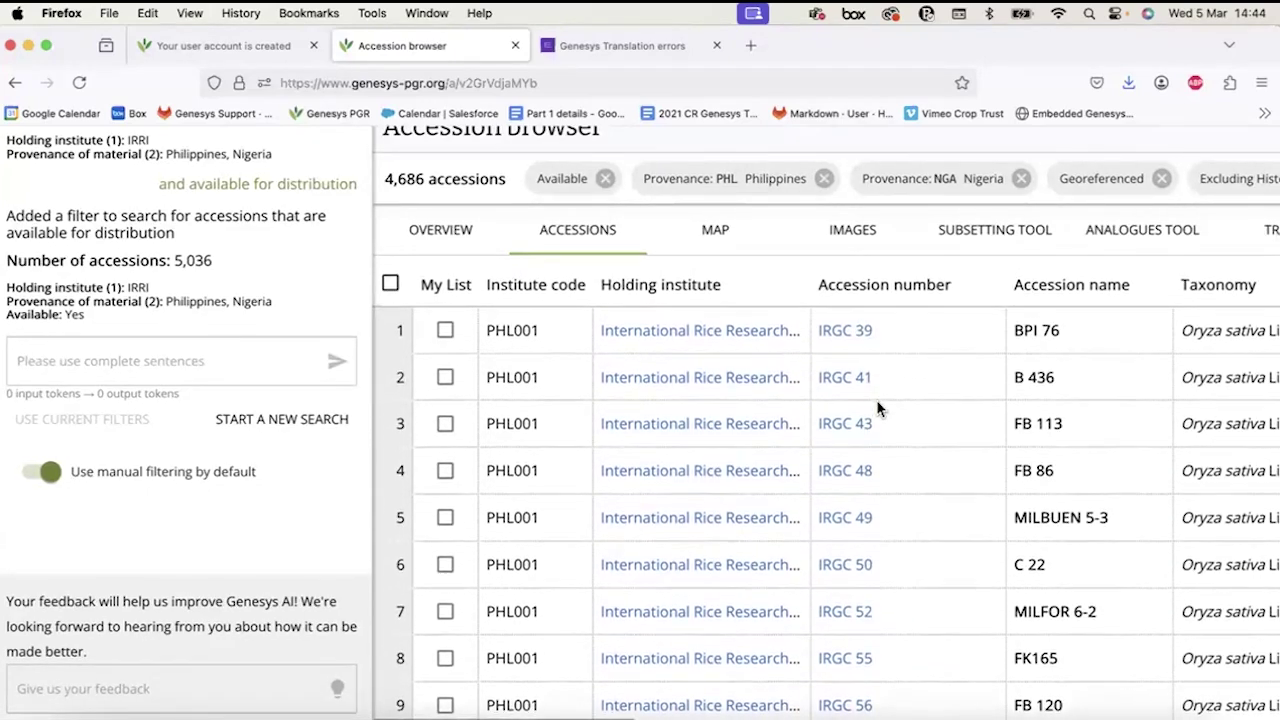
pyautogui.hscroll(3, 737, 374)
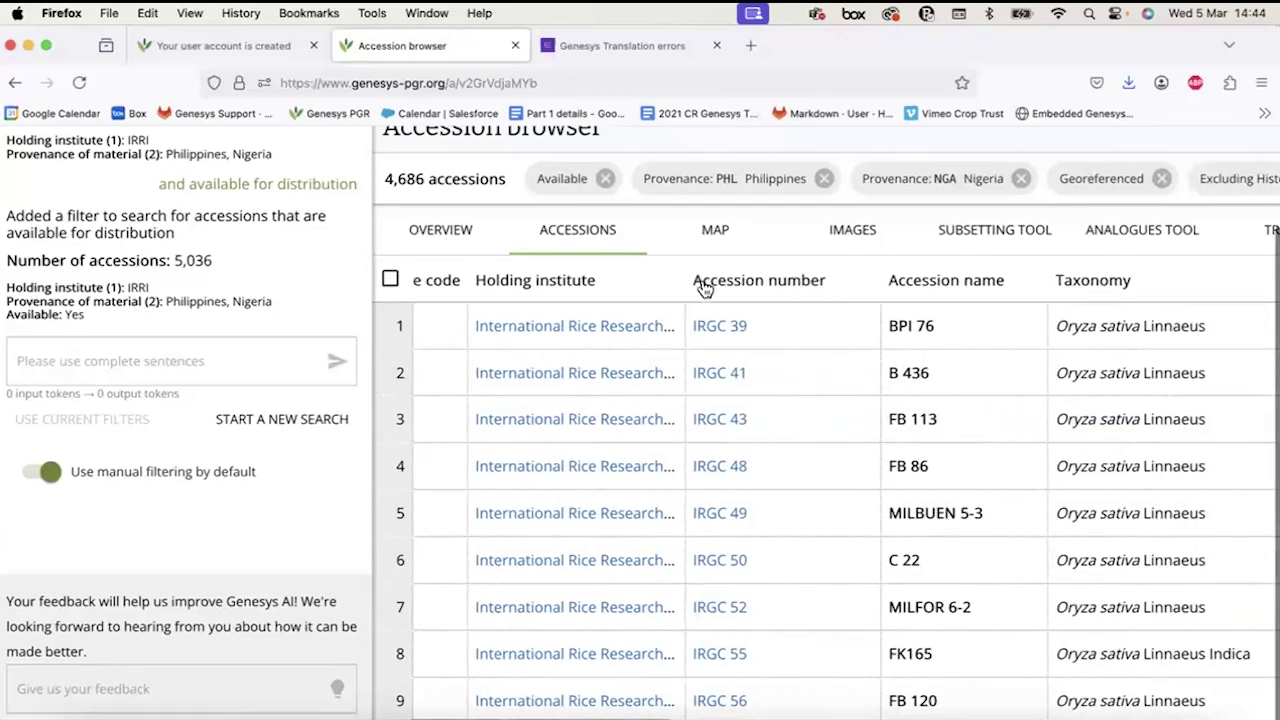
# Open IRGC 41's details page, review its information, and list accessions similar to it.
pyautogui.click(714, 377)
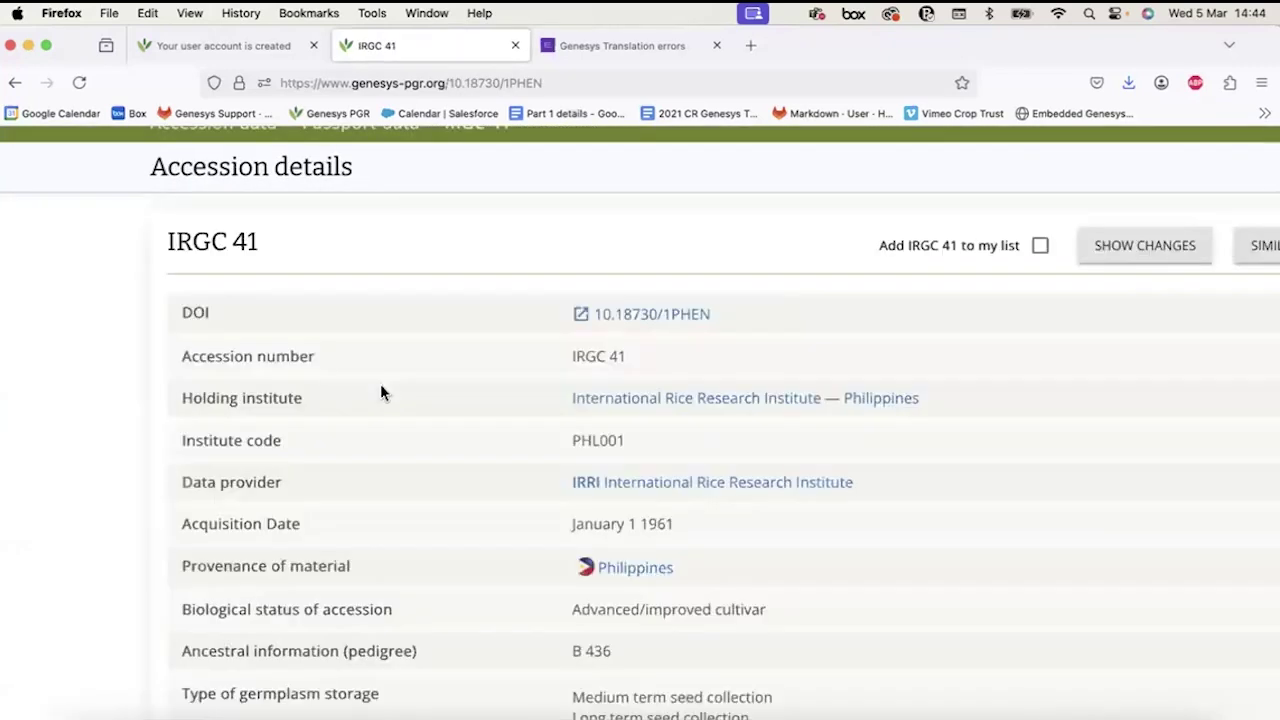
pyautogui.scroll(-2, 380, 392)
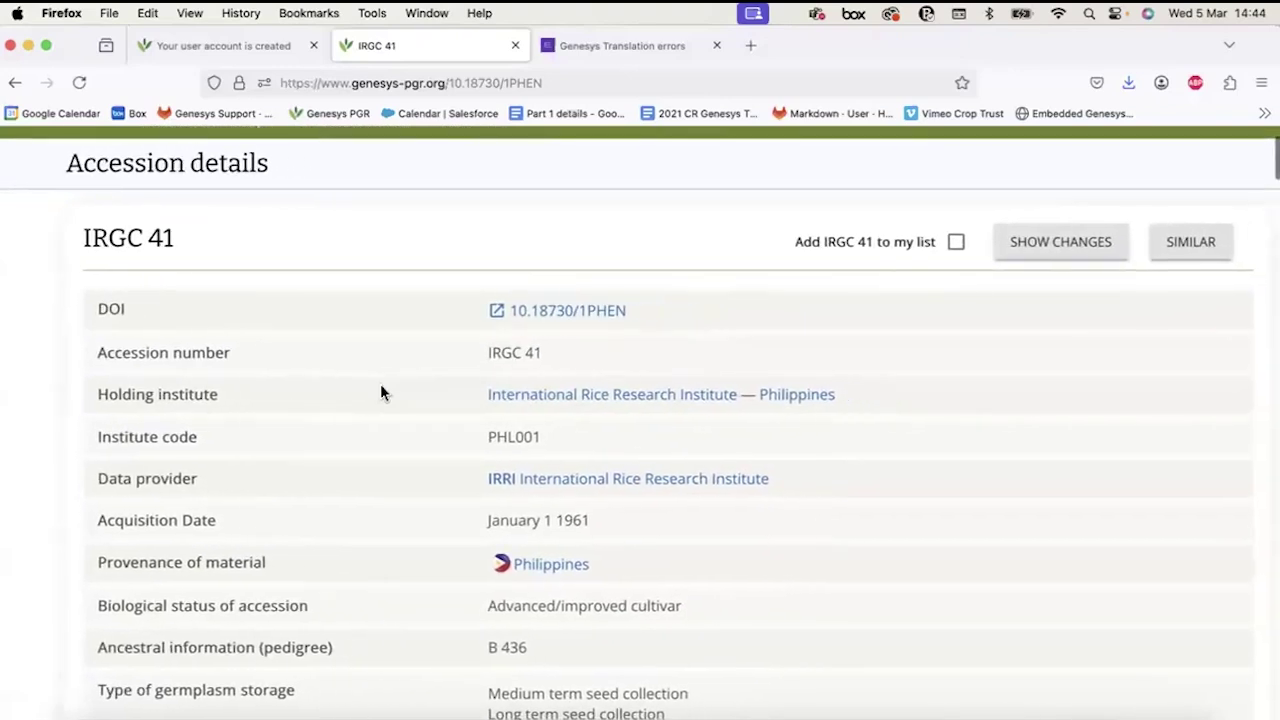
pyautogui.scroll(-5, 381, 386)
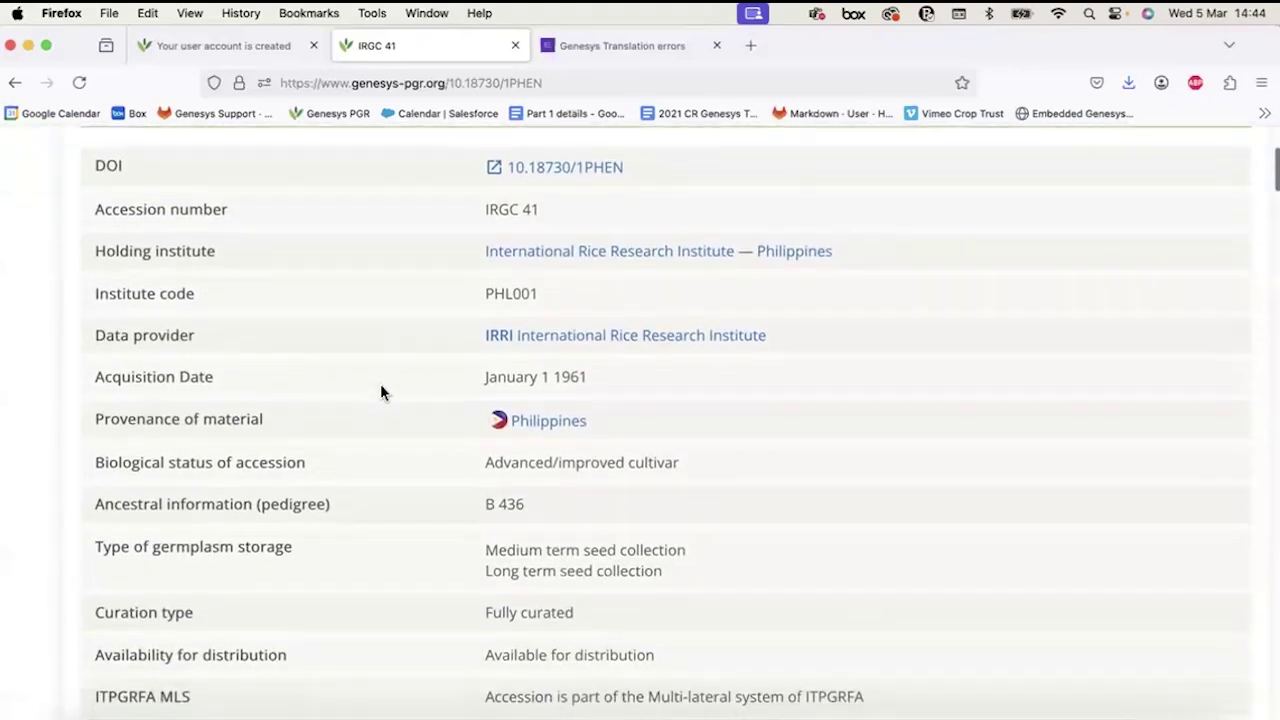
pyautogui.scroll(8, 381, 386)
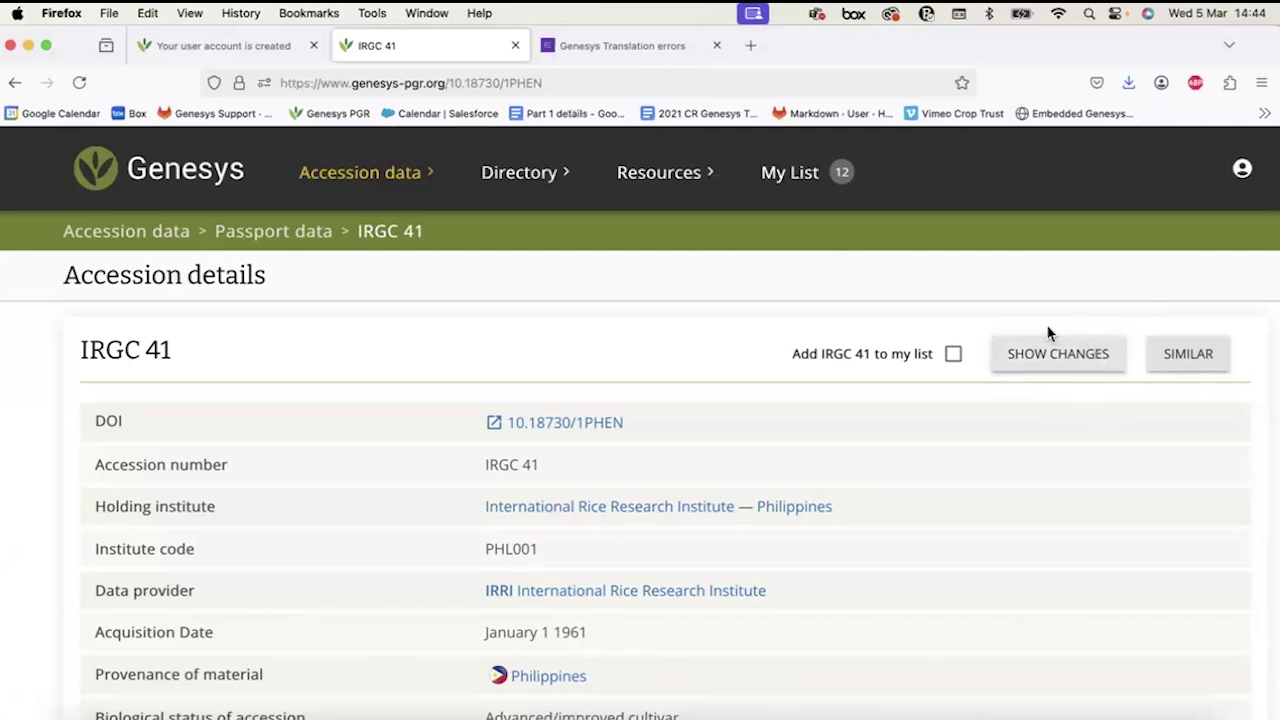
pyautogui.scroll(-5, 578, 686)
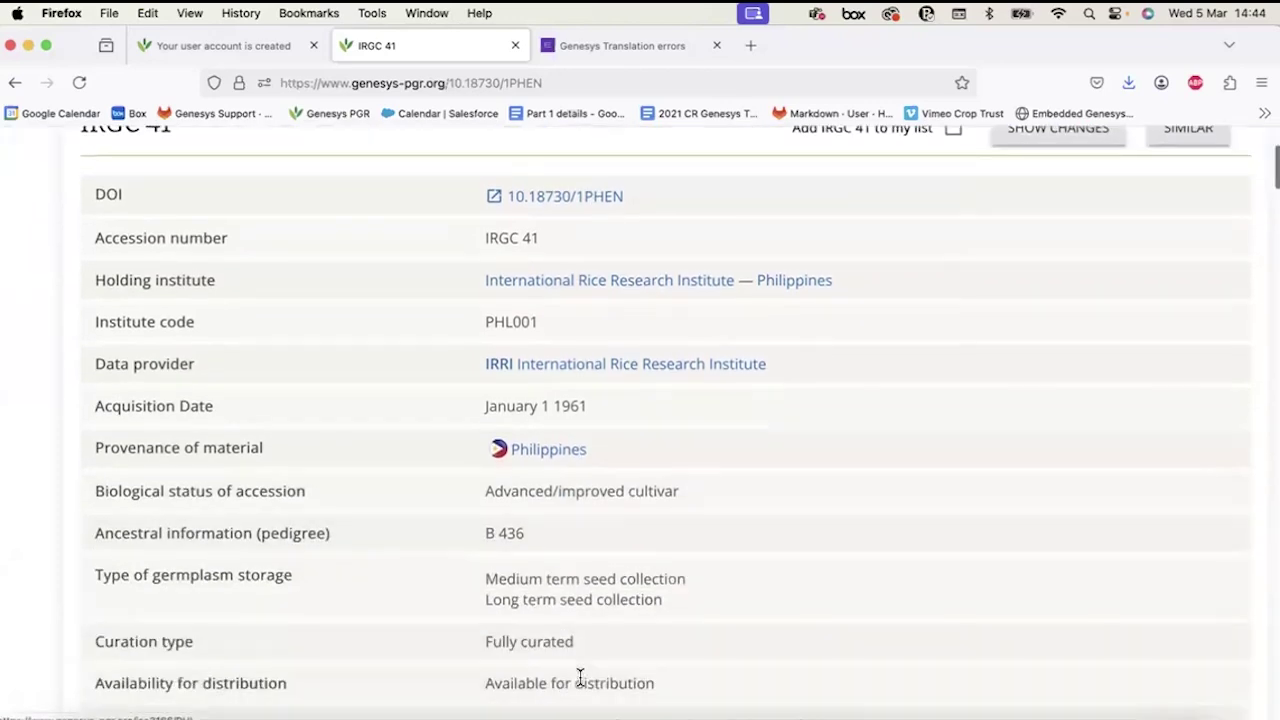
pyautogui.scroll(6, 580, 686)
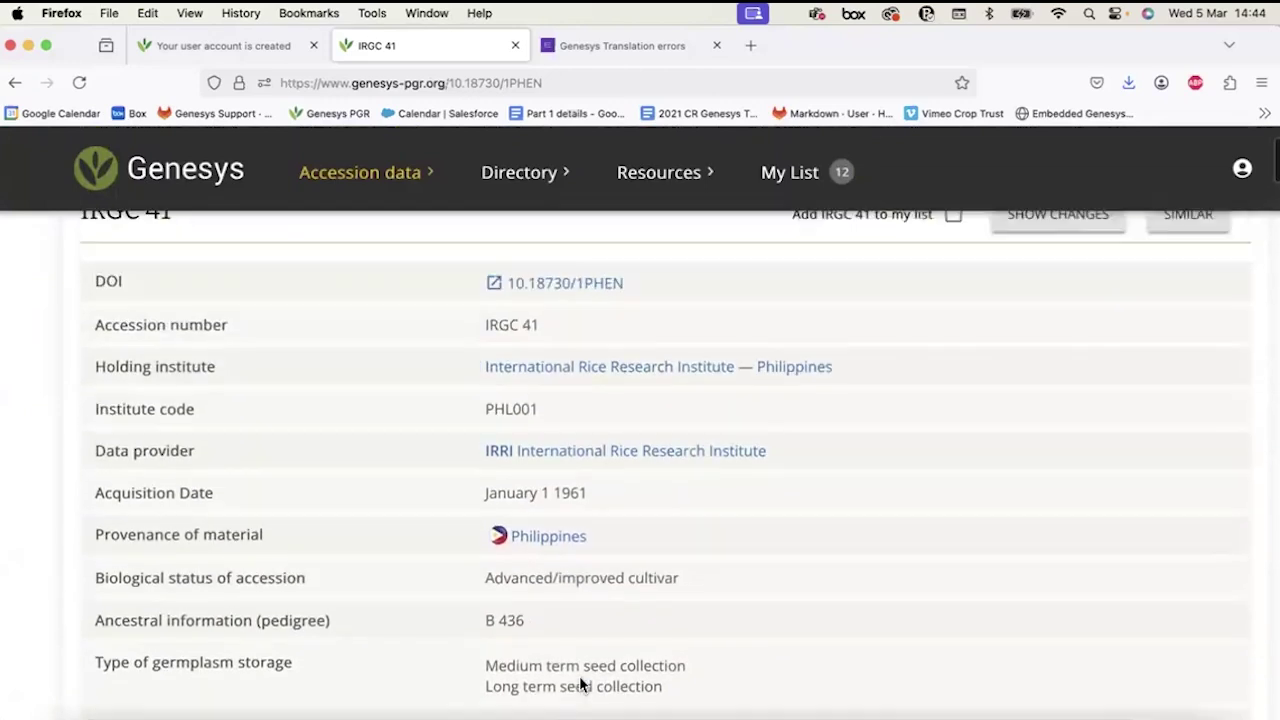
pyautogui.scroll(1, 615, 475)
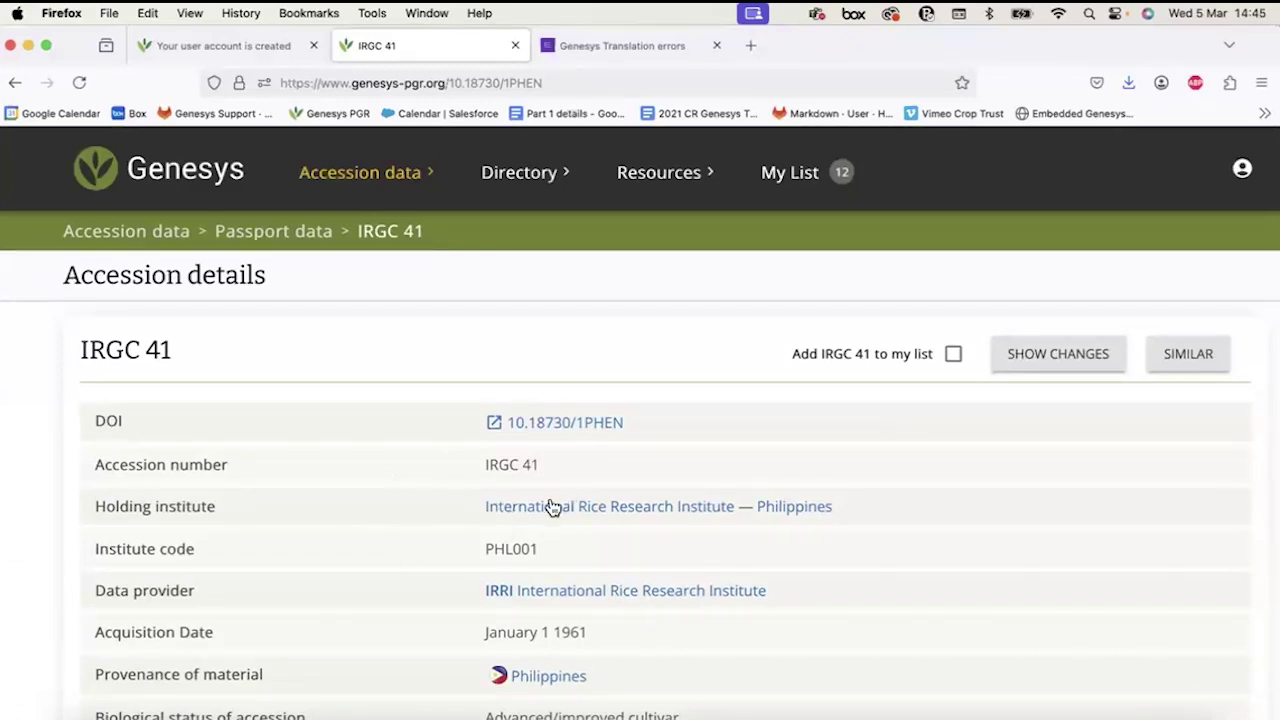
pyautogui.scroll(-3, 344, 554)
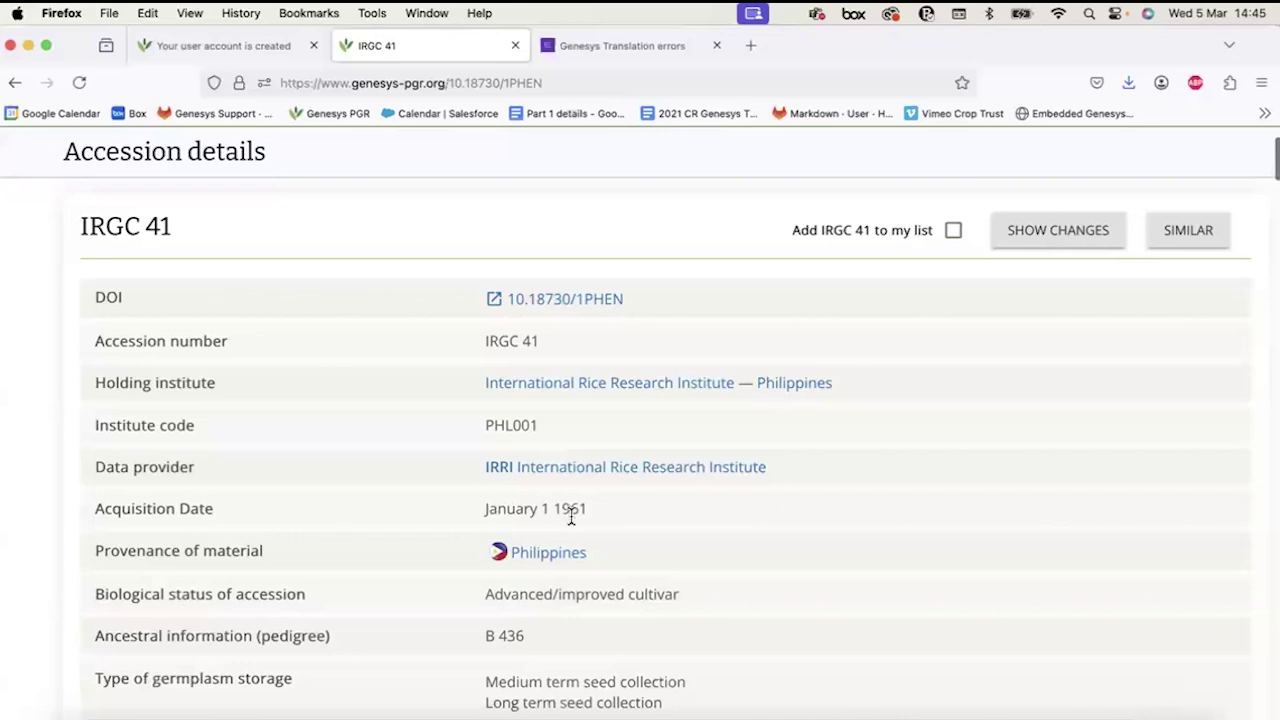
pyautogui.scroll(-2, 571, 514)
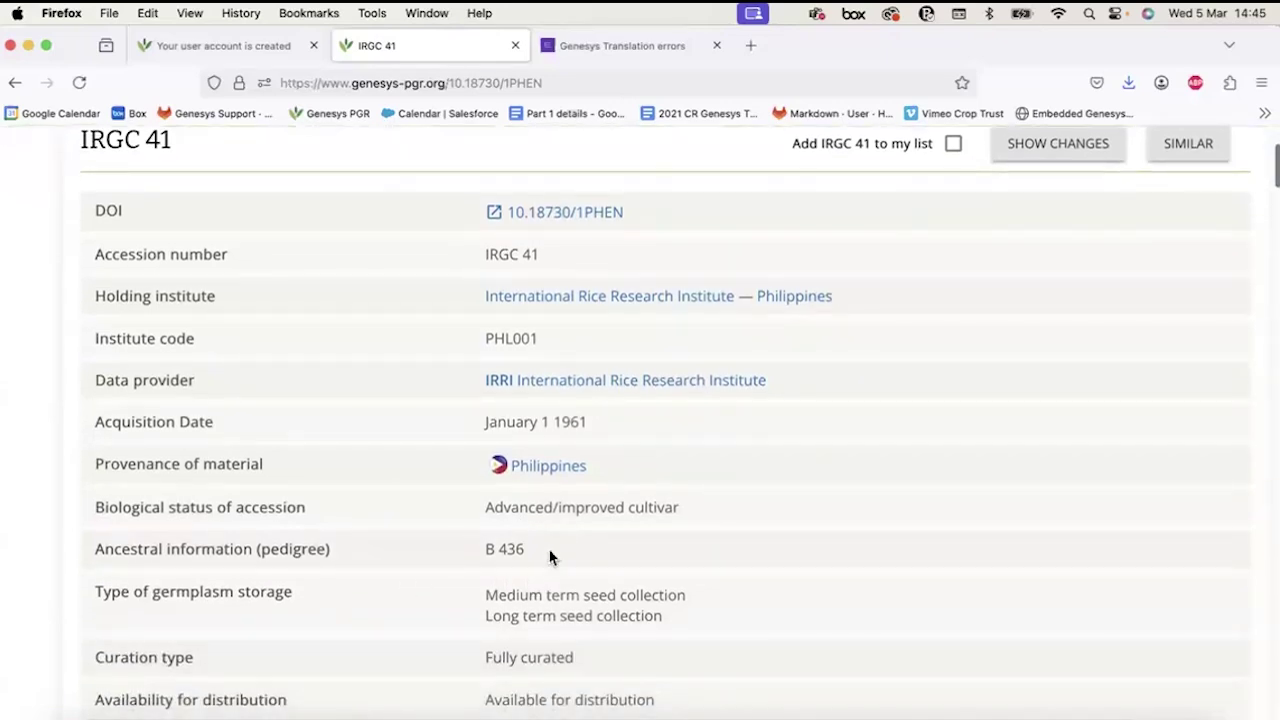
pyautogui.scroll(5, 550, 557)
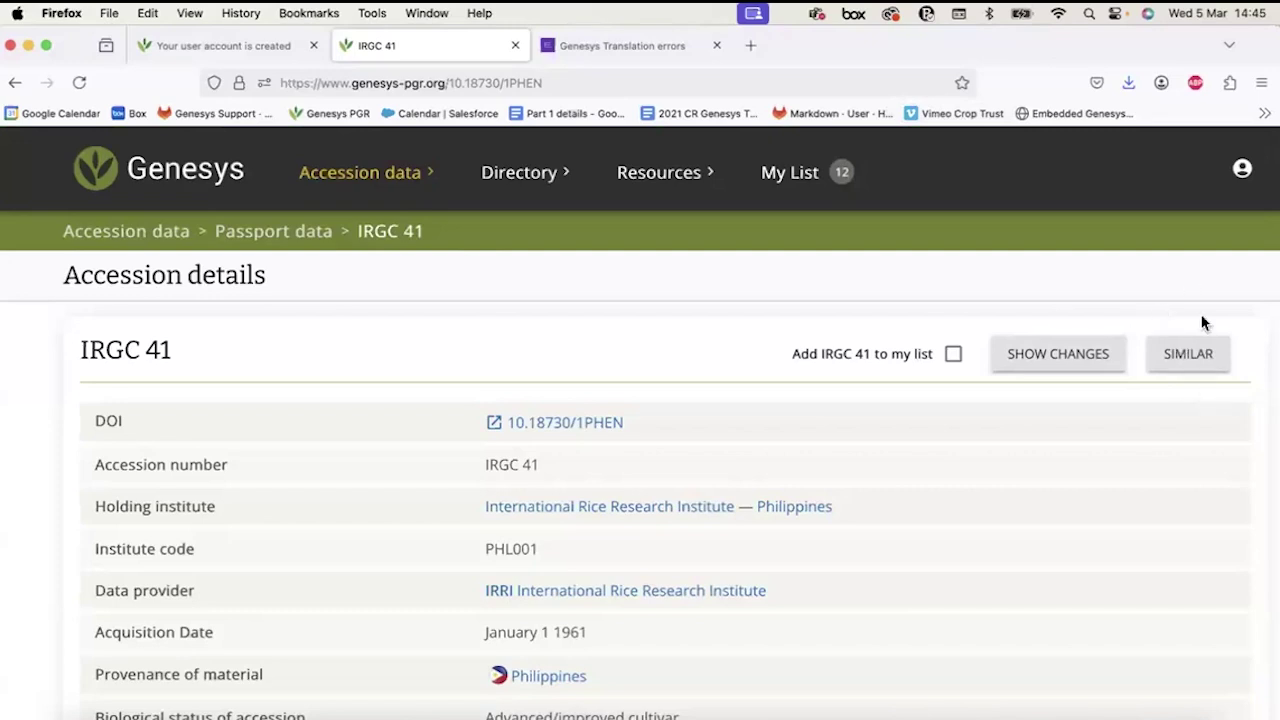
pyautogui.click(1182, 378)
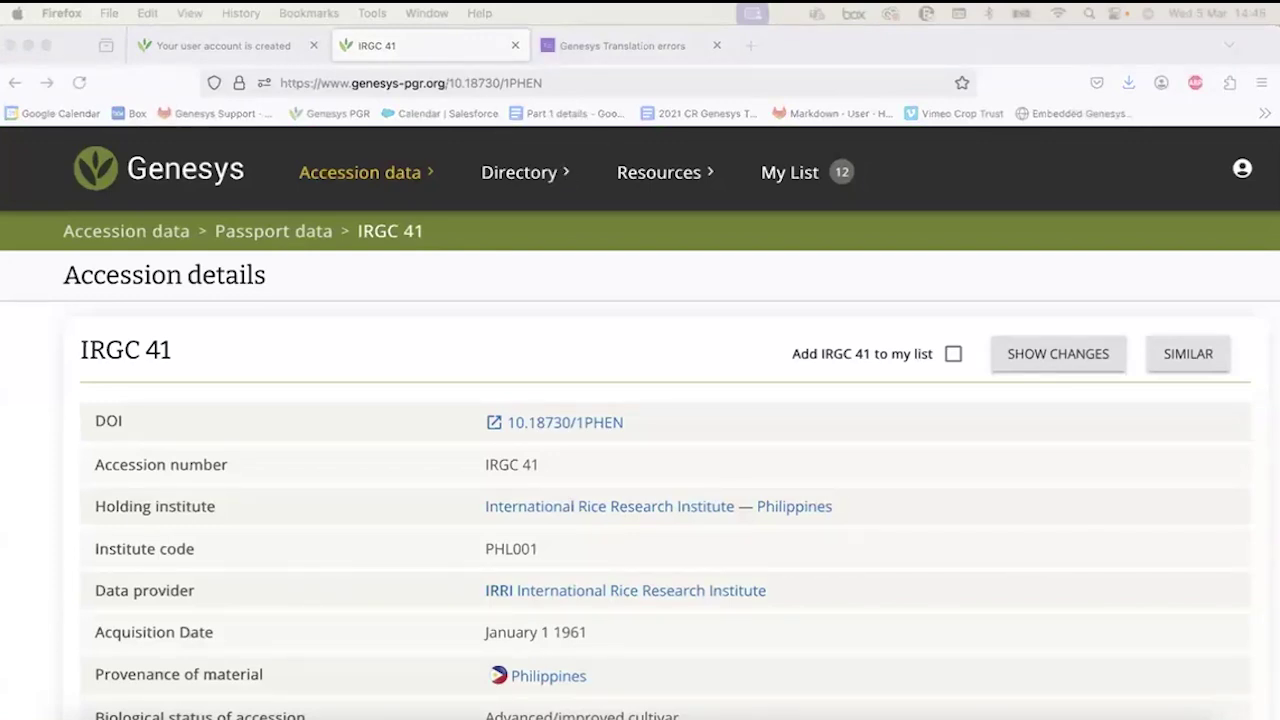
pyautogui.click(596, 80)
pyautogui.write('https://www.genesys-pgr.org/10.18730/G8DYF')
pyautogui.press('Return')
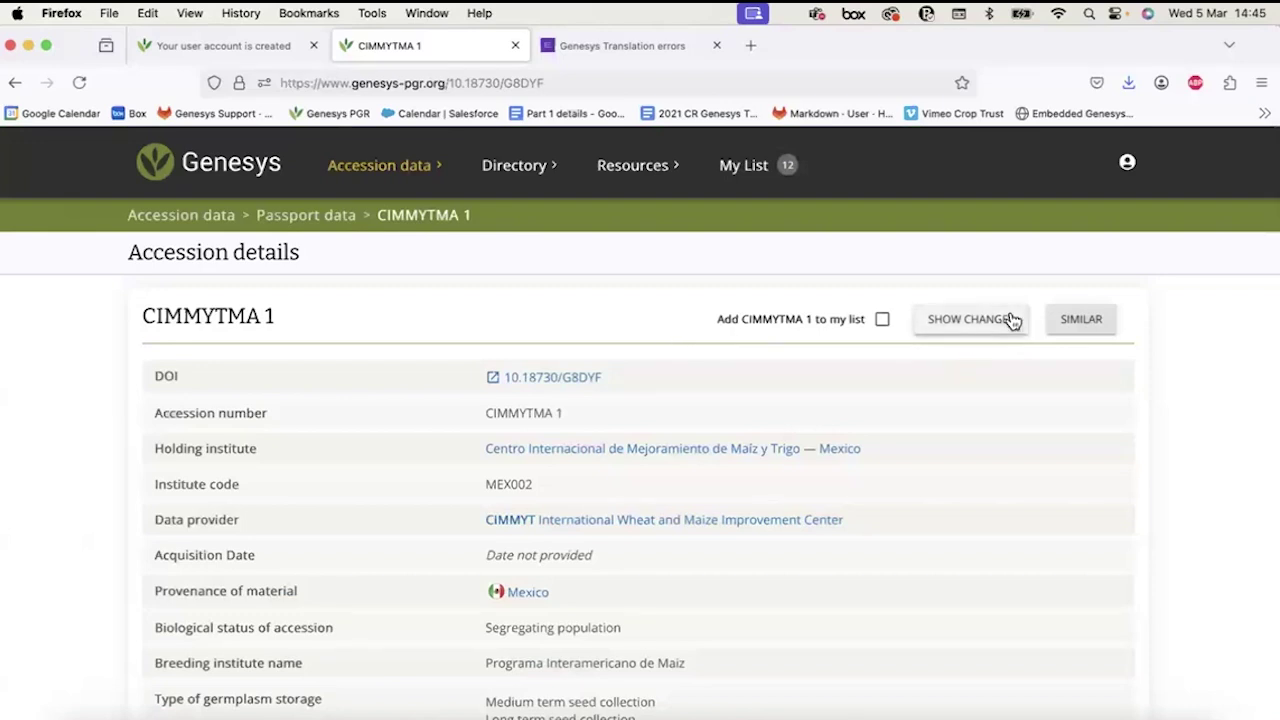
pyautogui.click(966, 328)
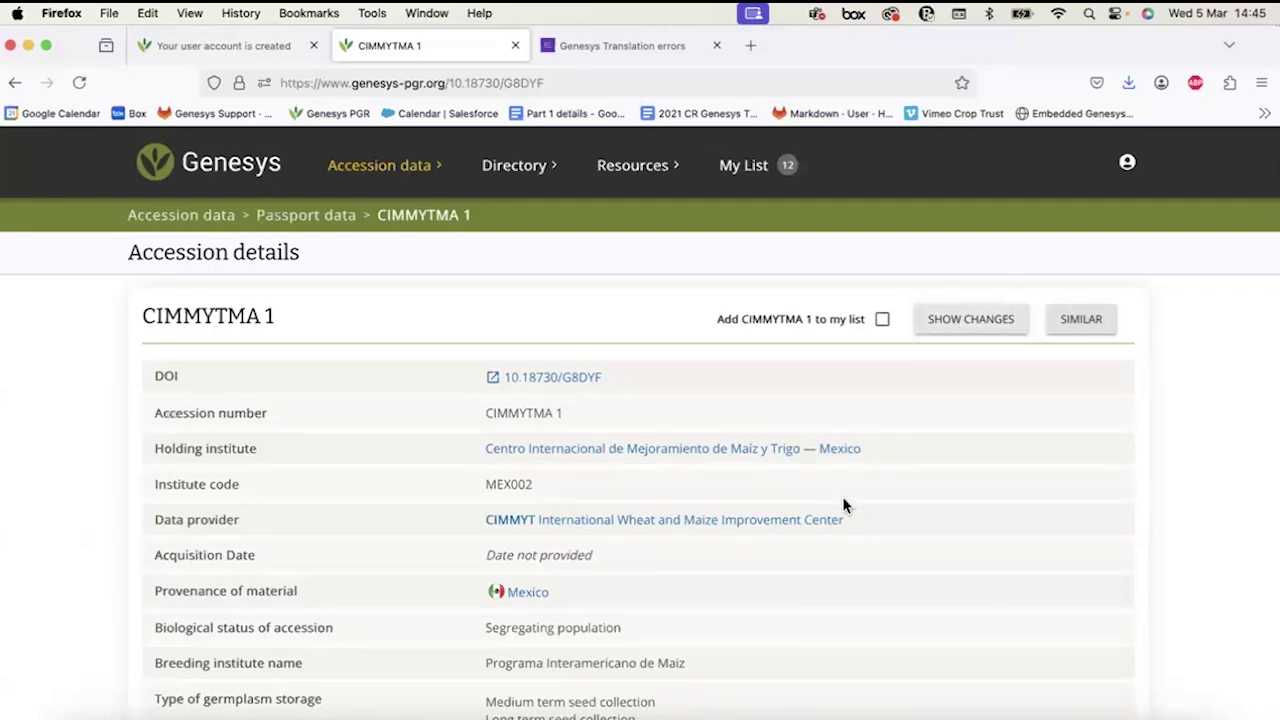
pyautogui.scroll(-3, 842, 505)
pyautogui.scroll(-4, 842, 505)
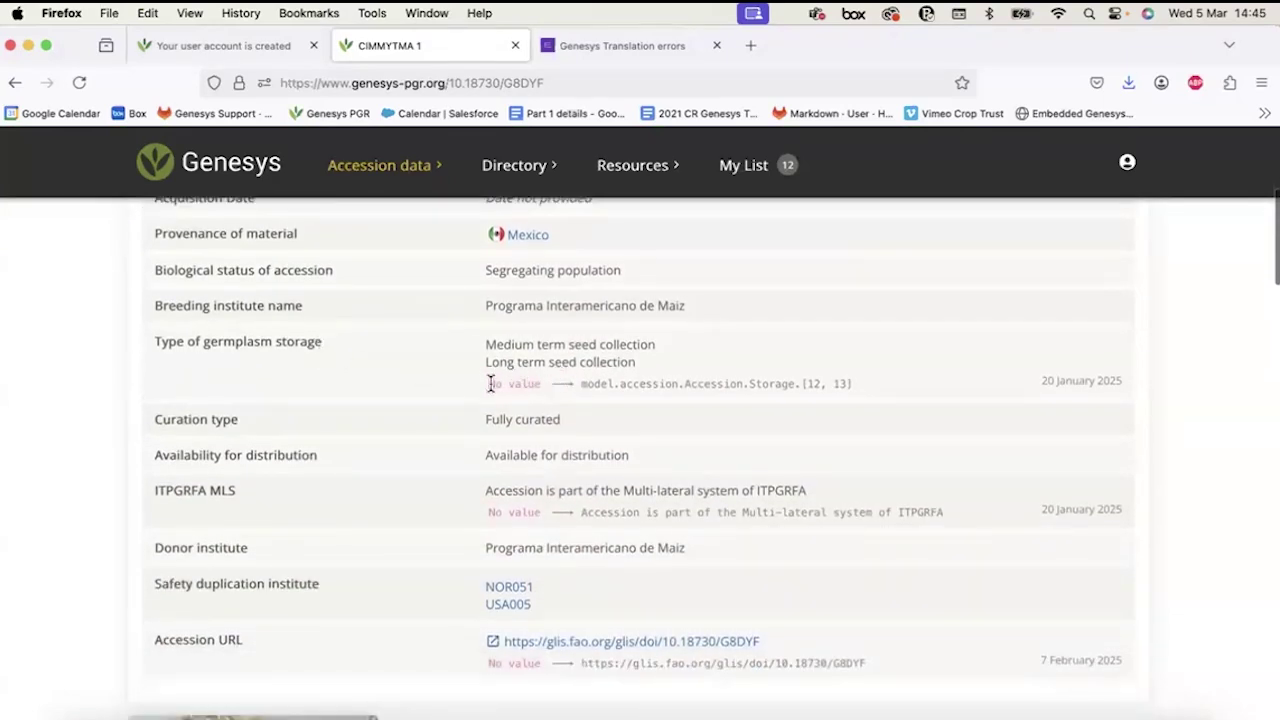
pyautogui.moveTo(487, 383); pyautogui.dragTo(530, 384)
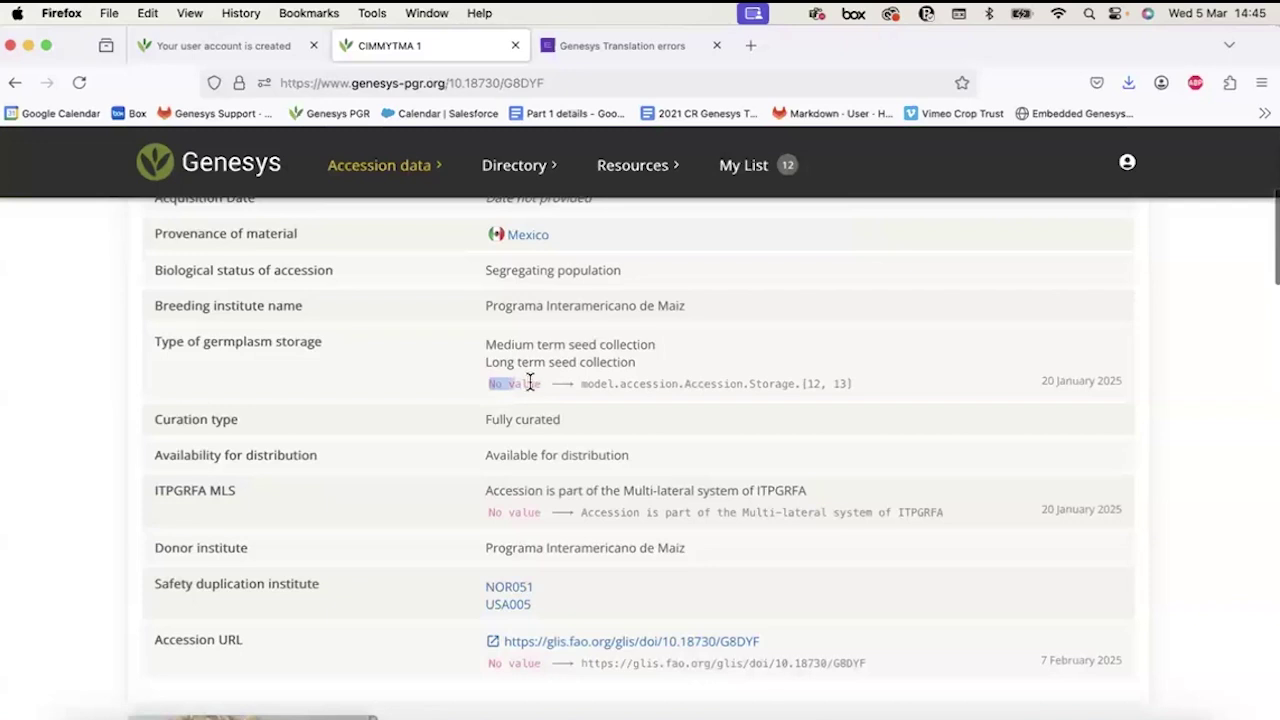
pyautogui.click(580, 384)
pyautogui.scroll(5, 1113, 389)
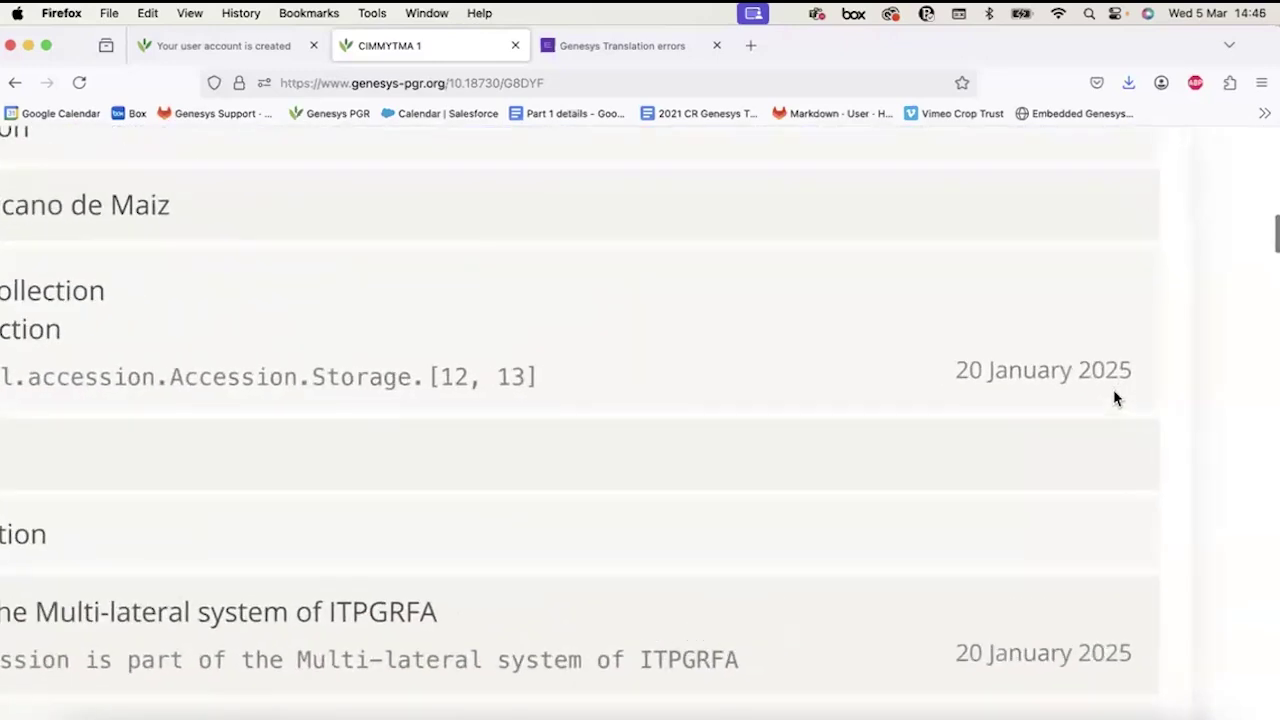
pyautogui.scroll(1, 1113, 399)
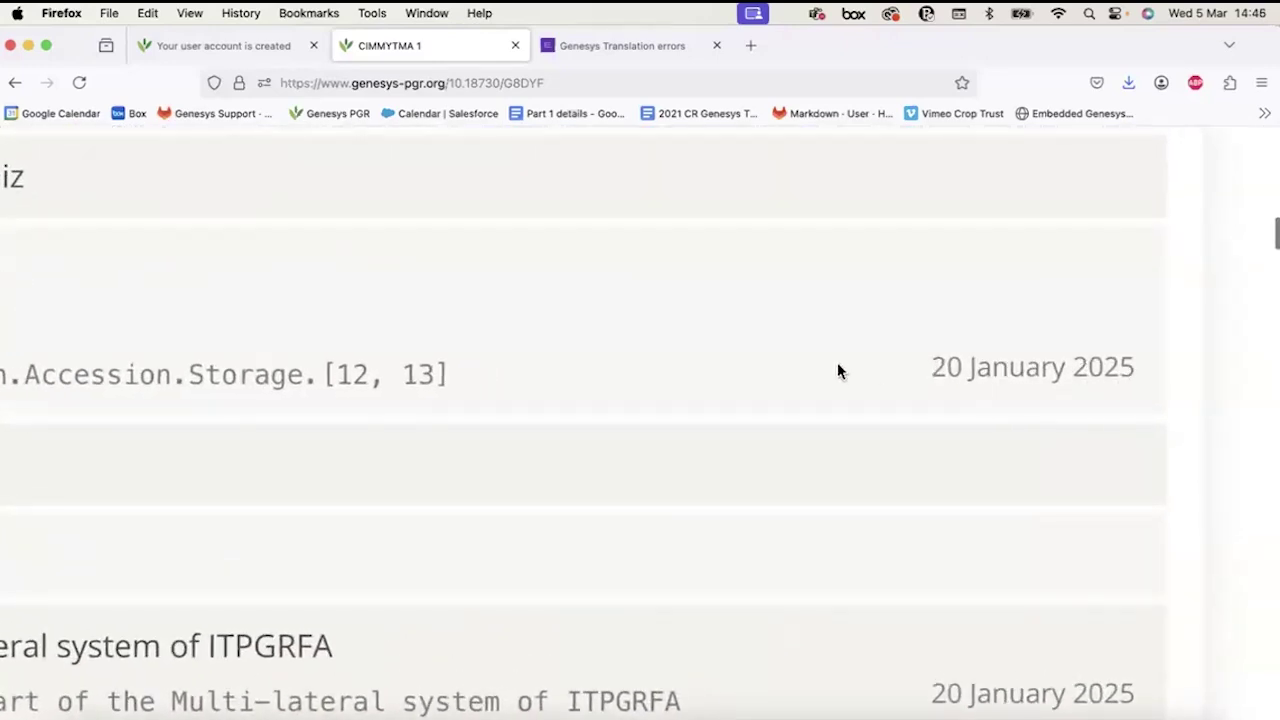
pyautogui.hscroll(-10, 838, 371)
pyautogui.hscroll(-3, 837, 371)
pyautogui.scroll(-2, 837, 371)
pyautogui.scroll(-5, 838, 362)
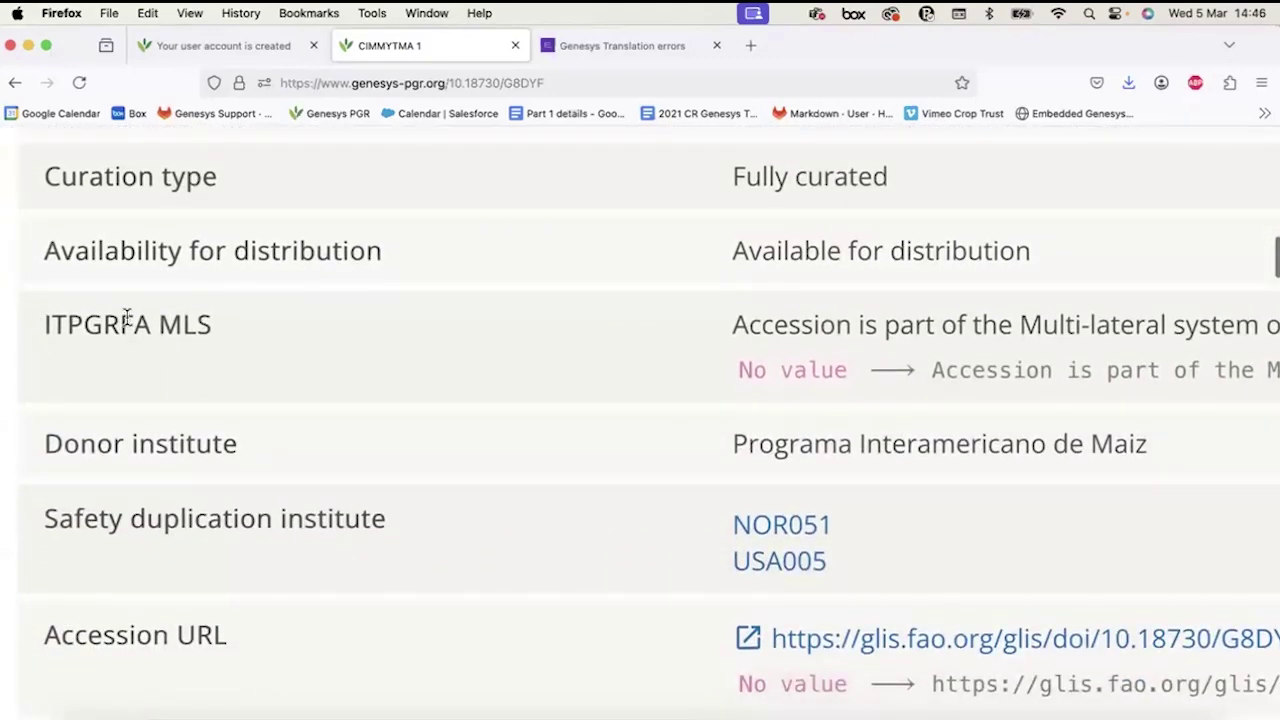
pyautogui.hscroll(5, 323, 344)
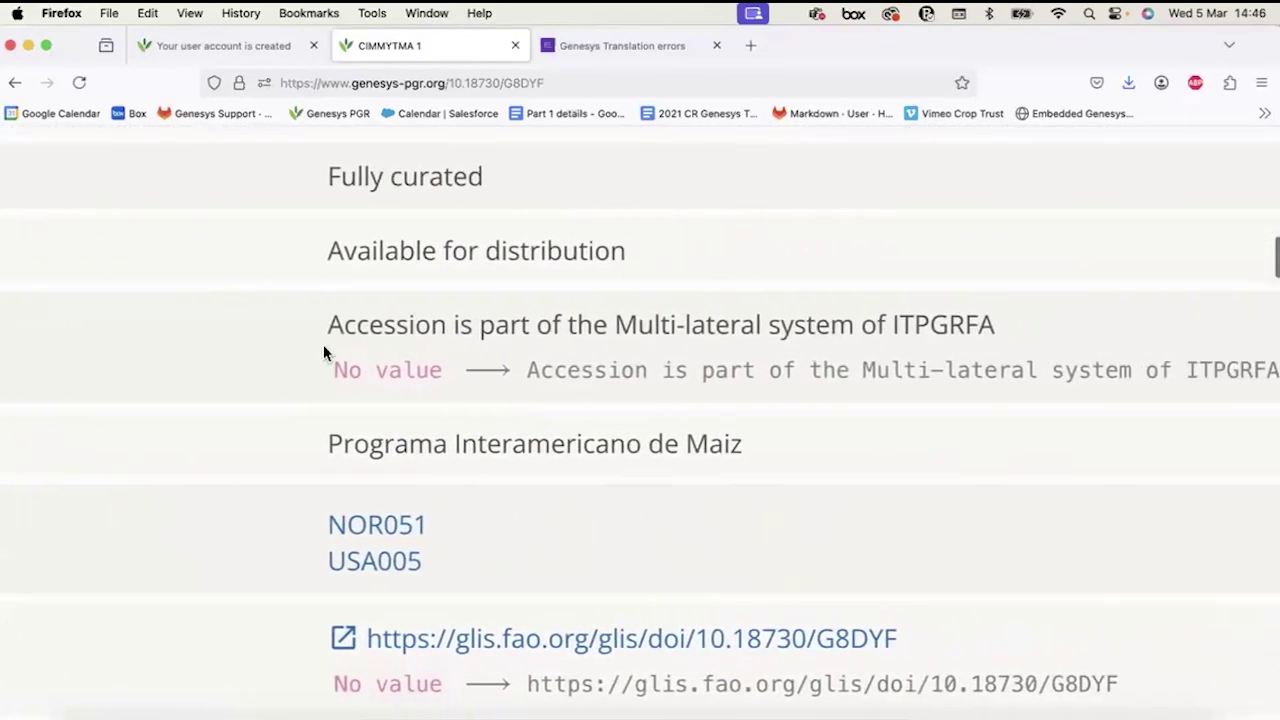
pyautogui.hscroll(2, 323, 344)
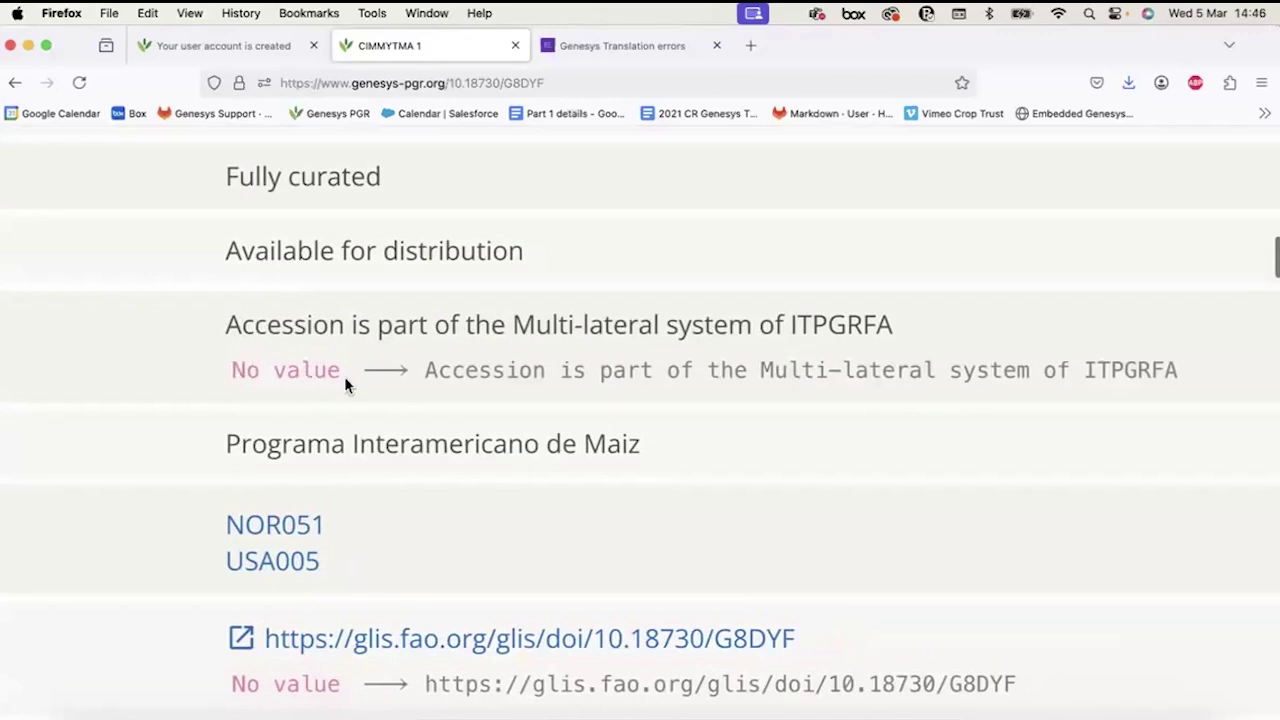
pyautogui.hscroll(4, 344, 376)
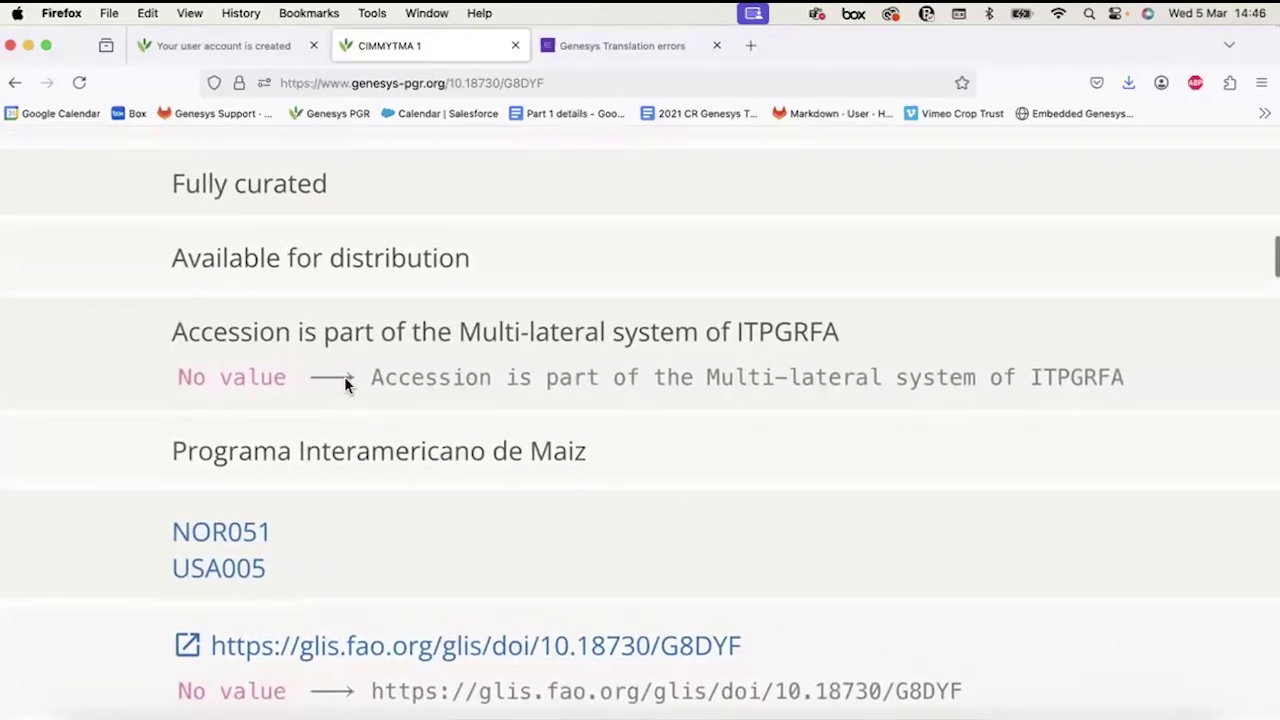
pyautogui.hscroll(4, 640, 374)
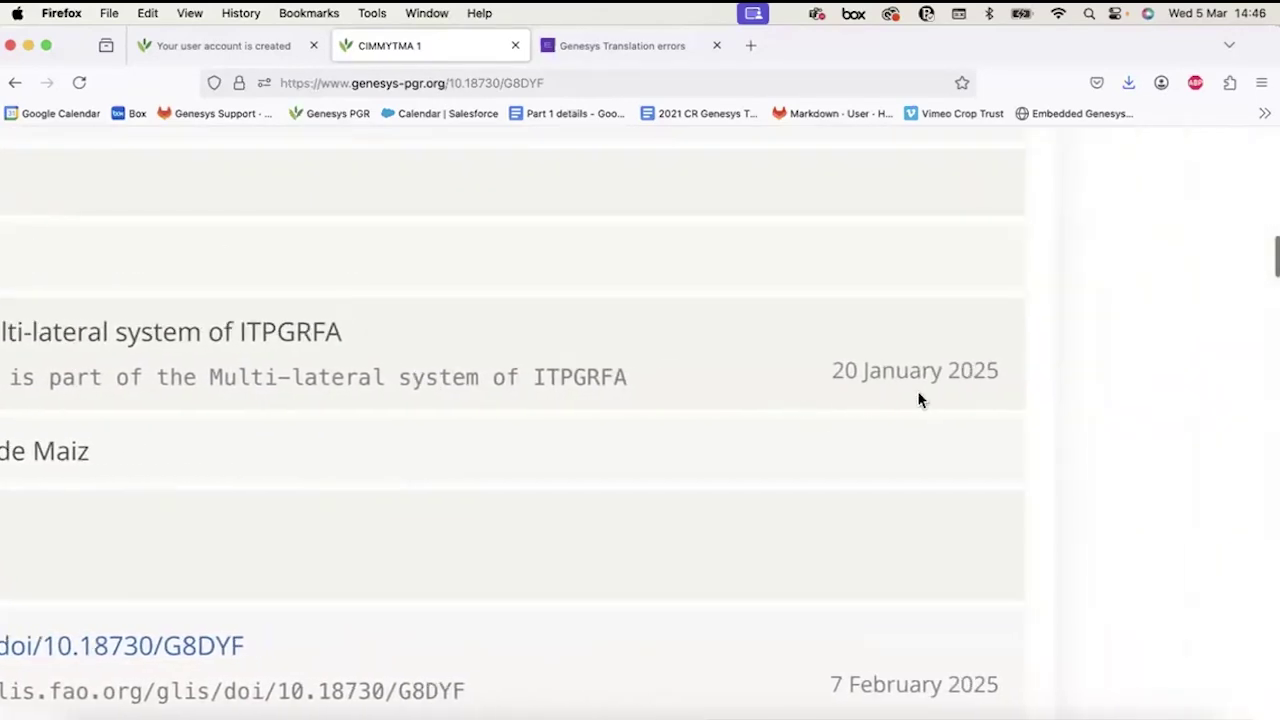
pyautogui.scroll(-2, 920, 400)
pyautogui.scroll(-2, 920, 400)
pyautogui.hscroll(-7, 920, 400)
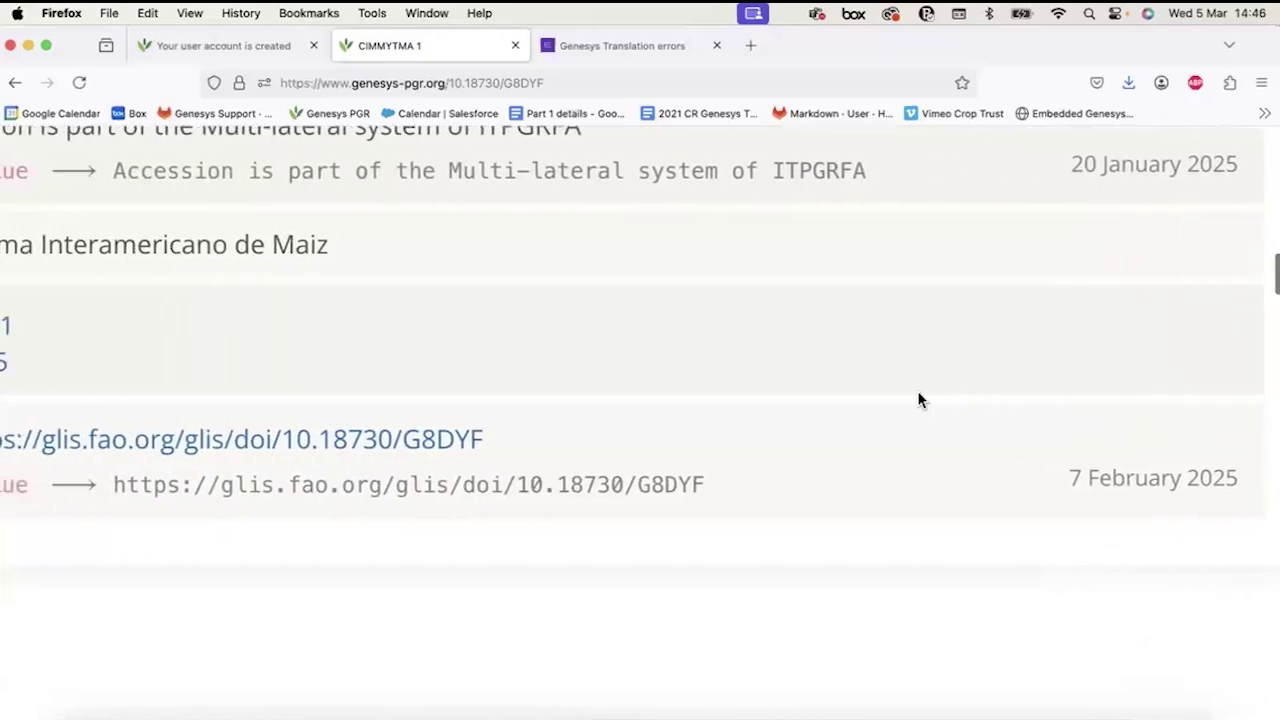
pyautogui.hscroll(-1, 920, 400)
pyautogui.hscroll(-8, 920, 400)
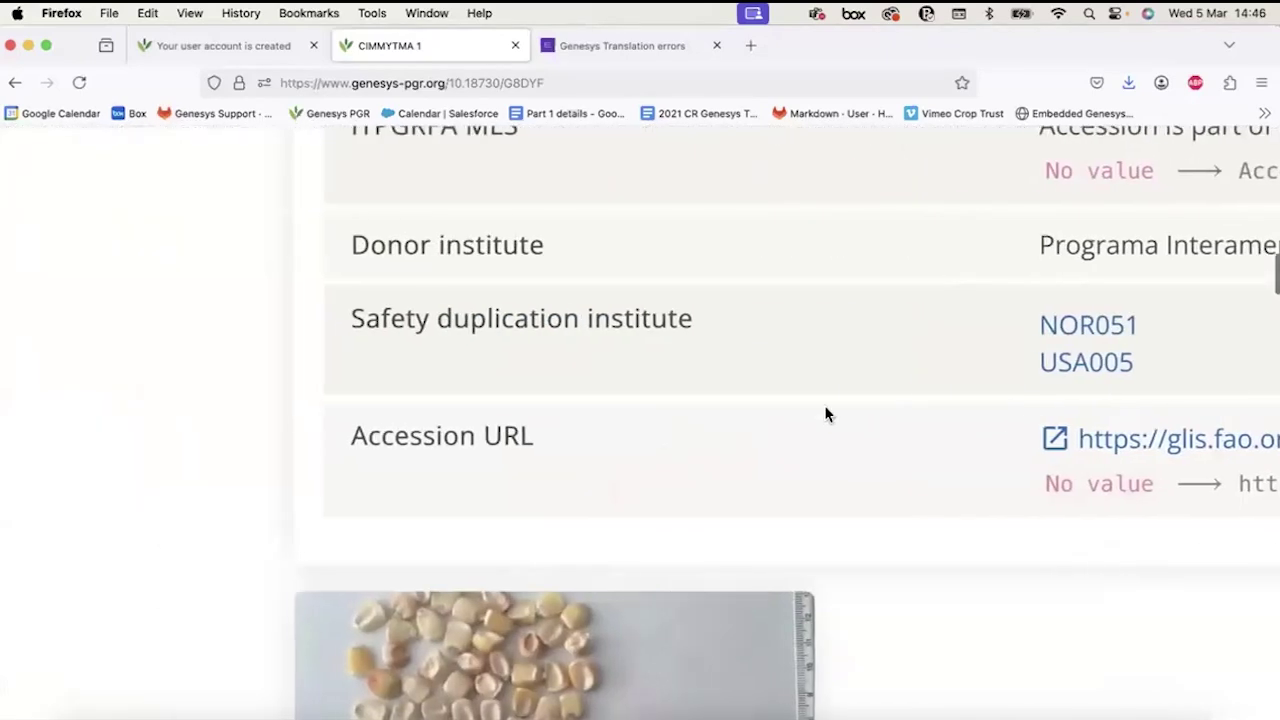
pyautogui.hscroll(6, 487, 464)
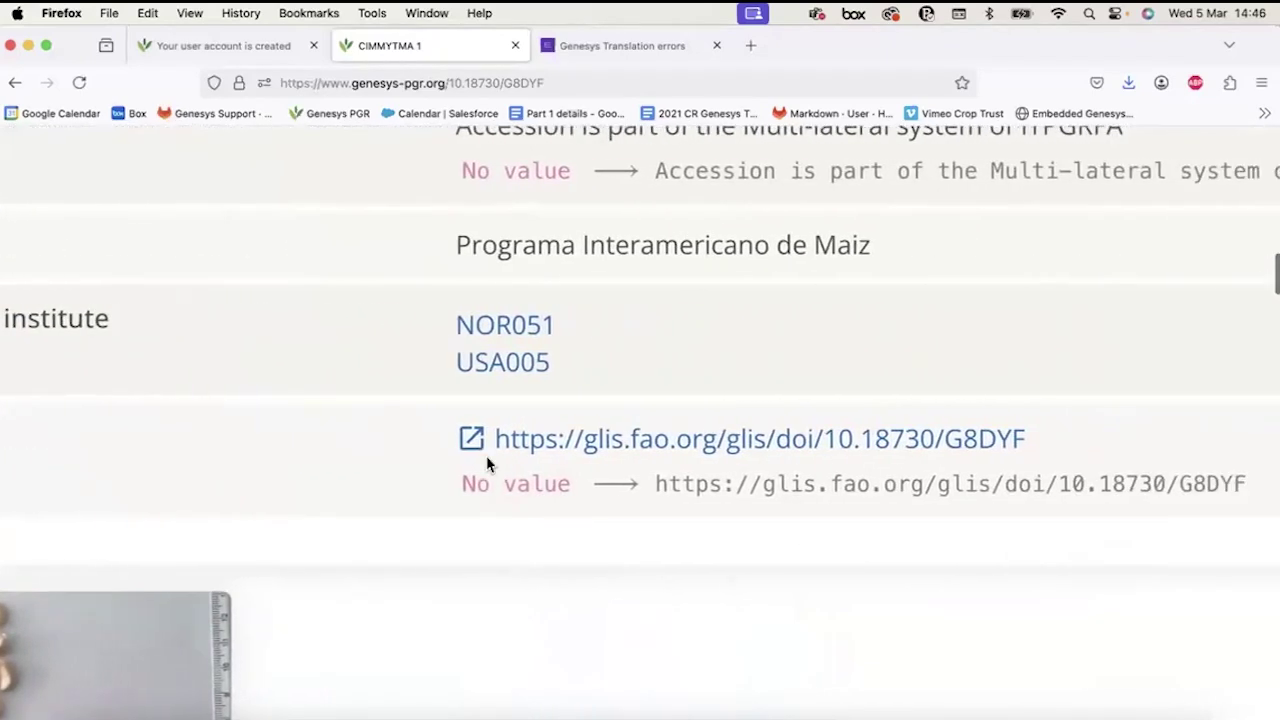
pyautogui.scroll(-3, 487, 464)
pyautogui.scroll(10, 487, 462)
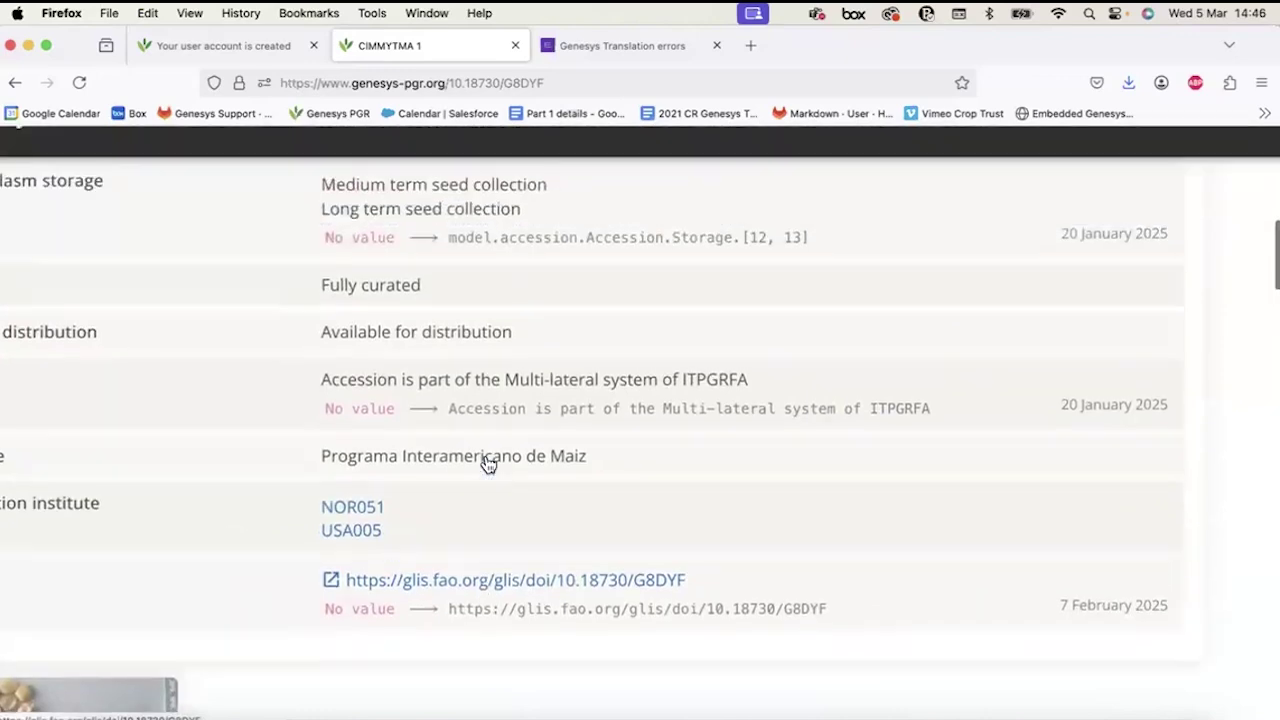
pyautogui.scroll(-3, 480, 470)
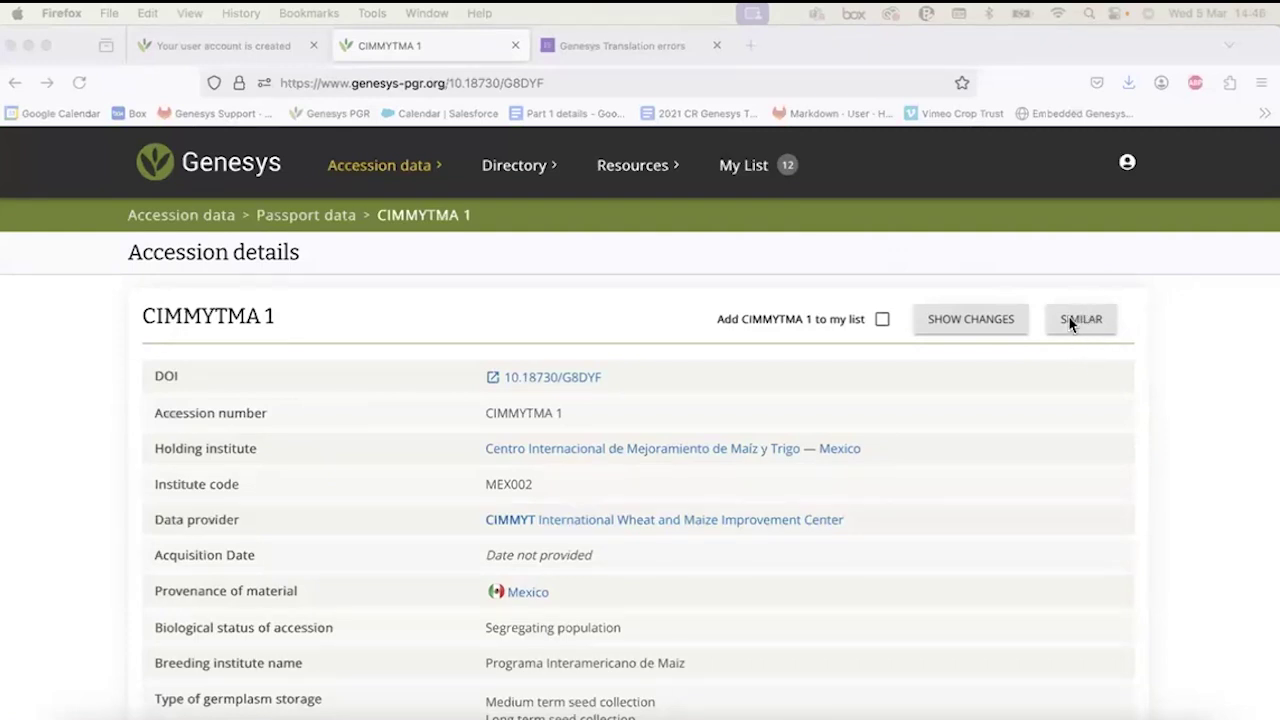
pyautogui.click(629, 83)
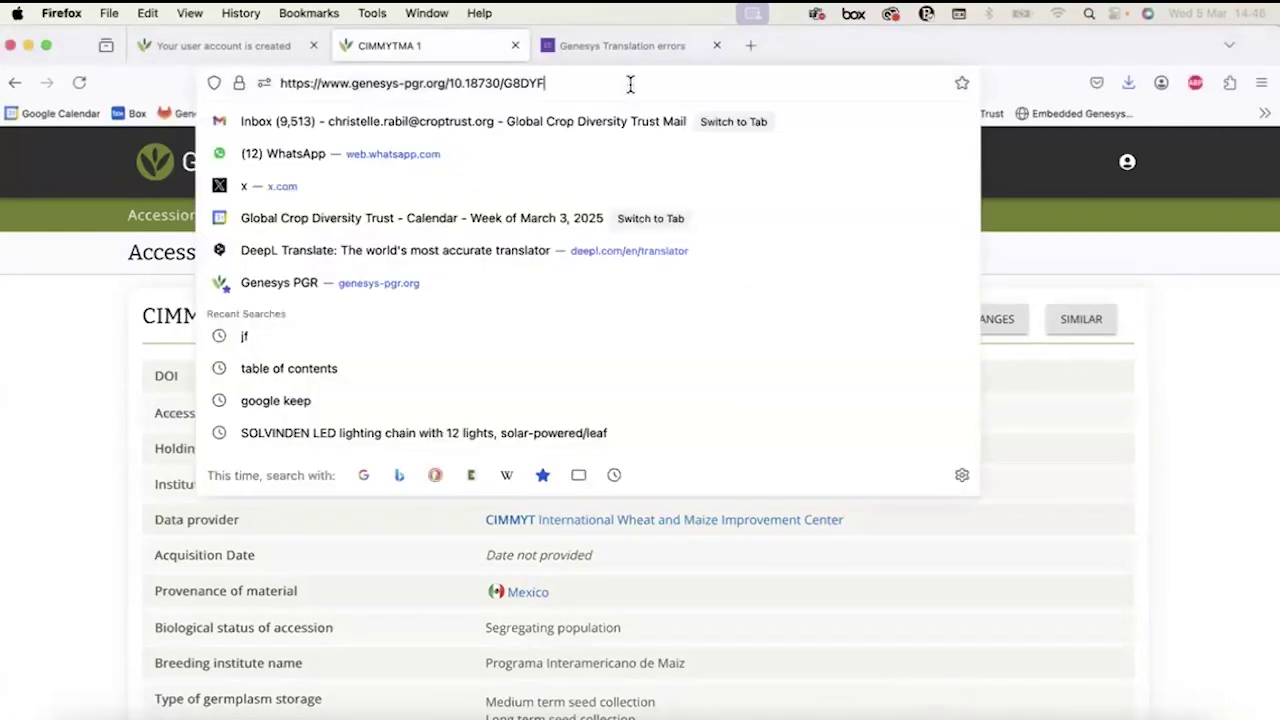
pyautogui.write('https://www.genesys-pgr.org/10.18730/1SBTV')
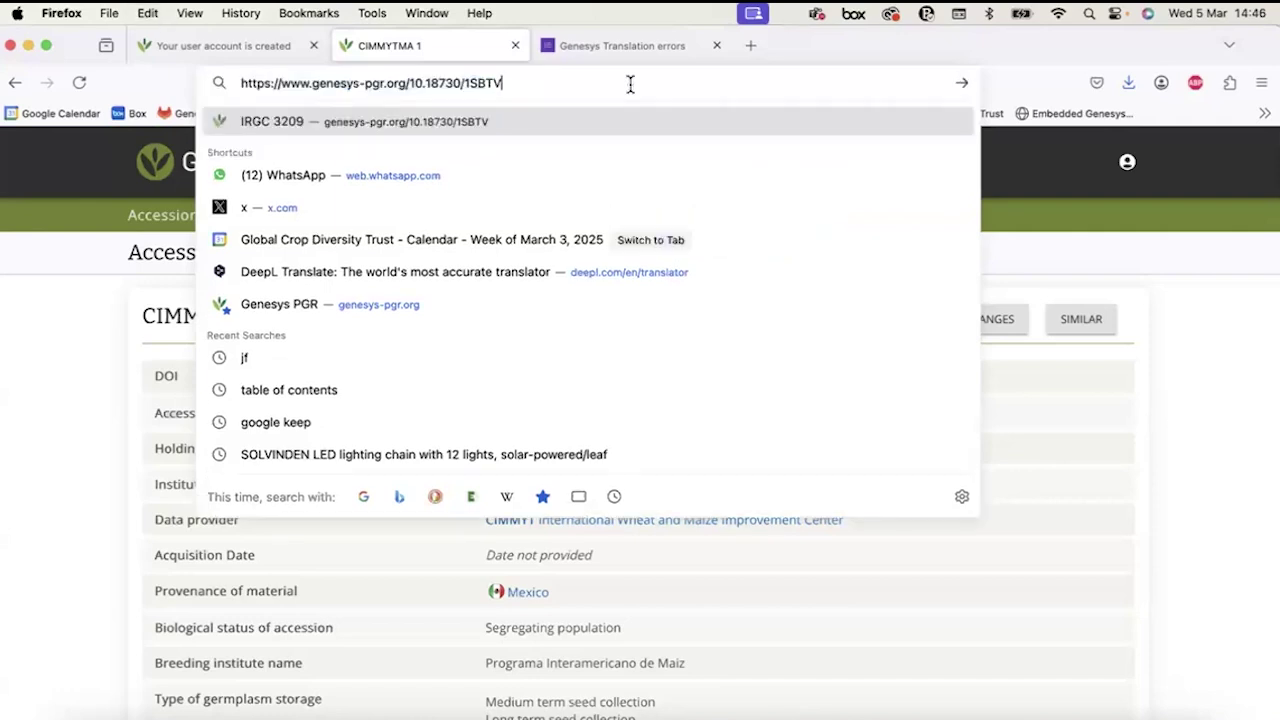
pyautogui.press('Return')
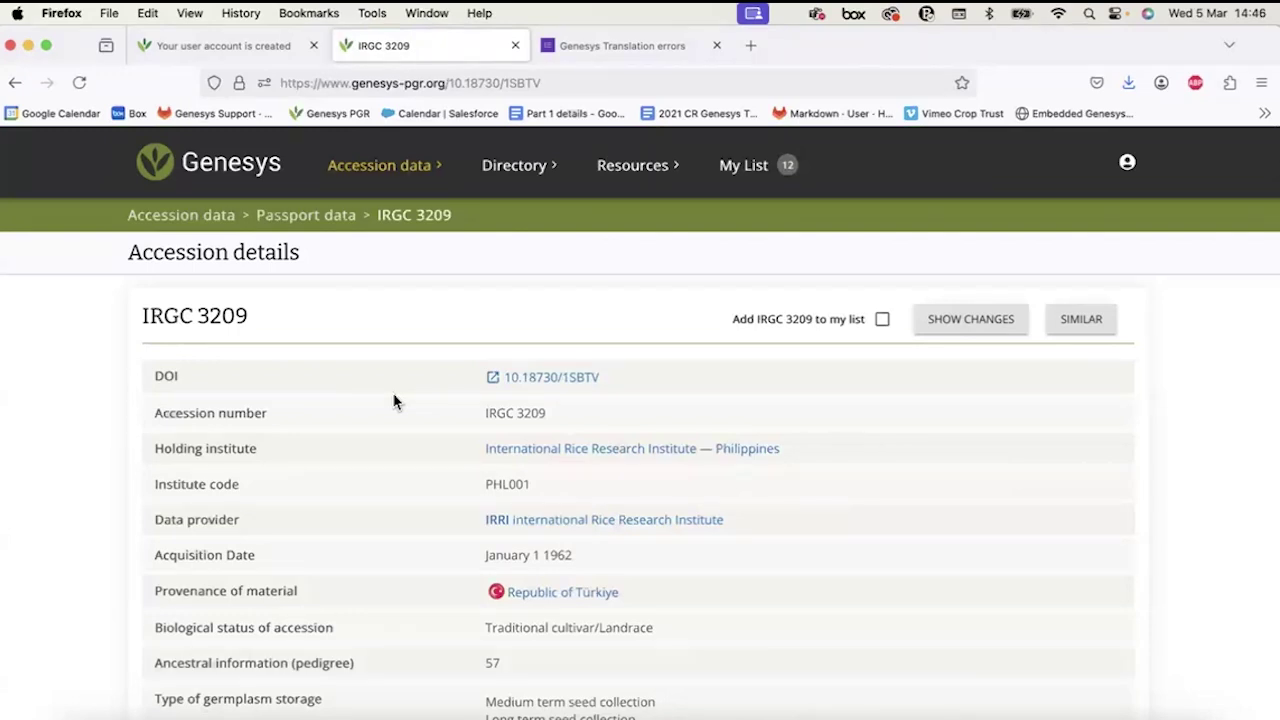
# Show accessions similar to IRGC 3209 and highlight the Match rating and Comparing labels.
pyautogui.click(1080, 320)
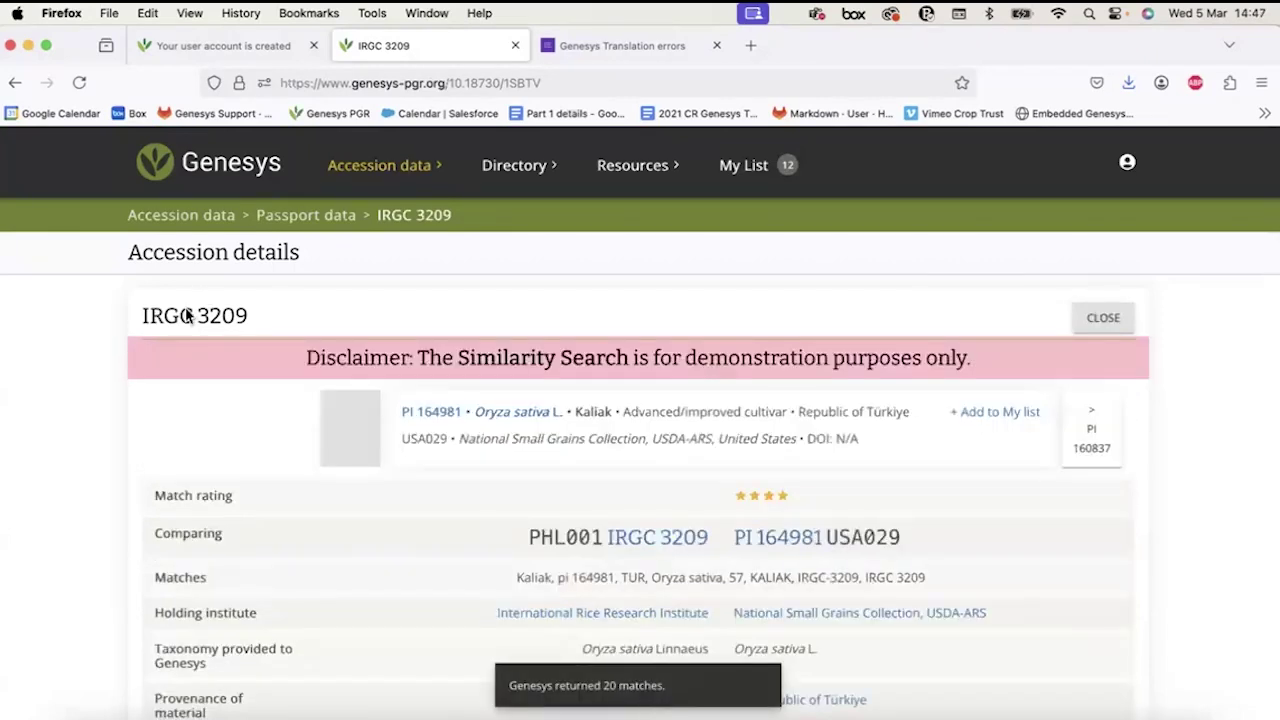
pyautogui.scroll(-2, 346, 491)
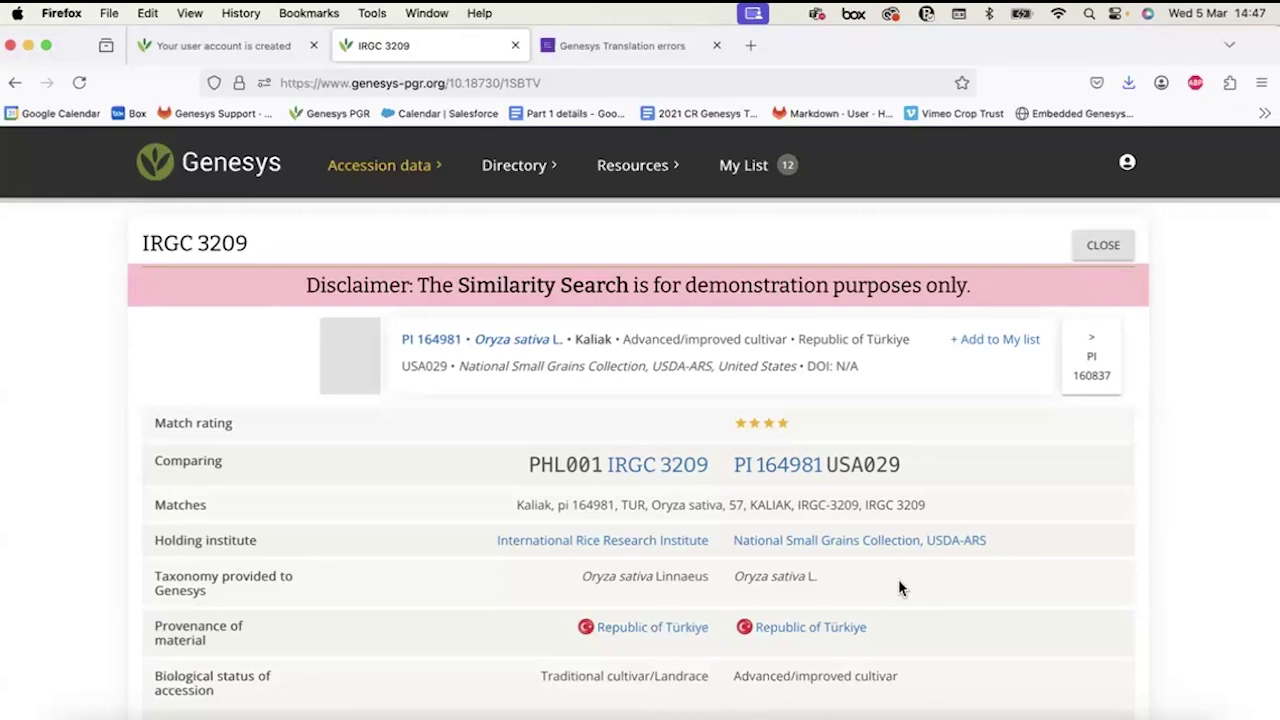
pyautogui.scroll(-1, 898, 588)
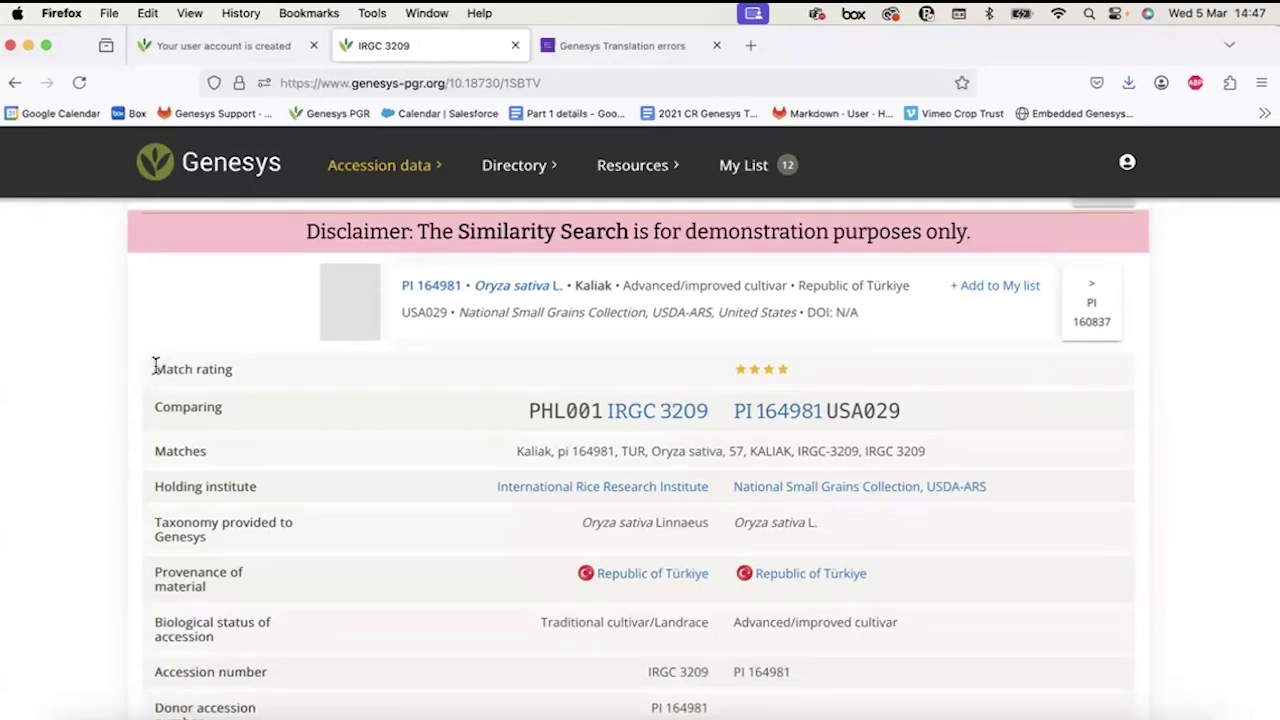
pyautogui.moveTo(153, 371); pyautogui.dragTo(241, 379)
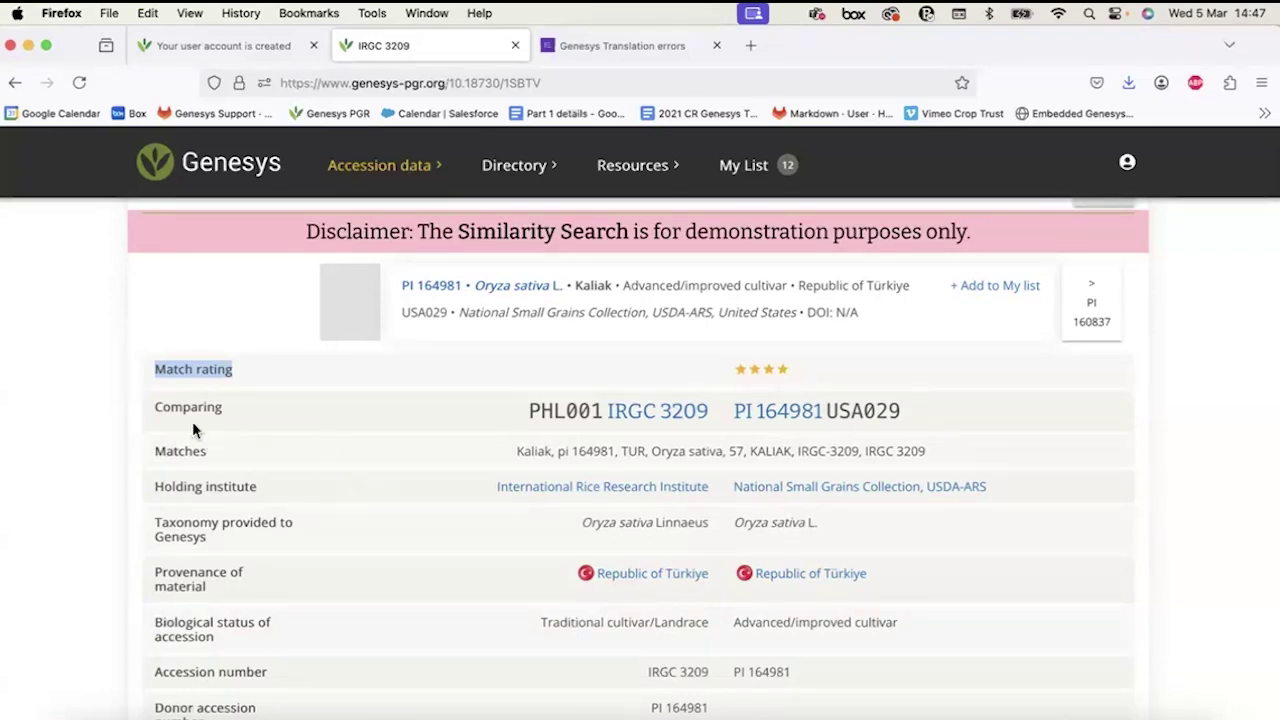
pyautogui.moveTo(162, 407); pyautogui.dragTo(224, 412)
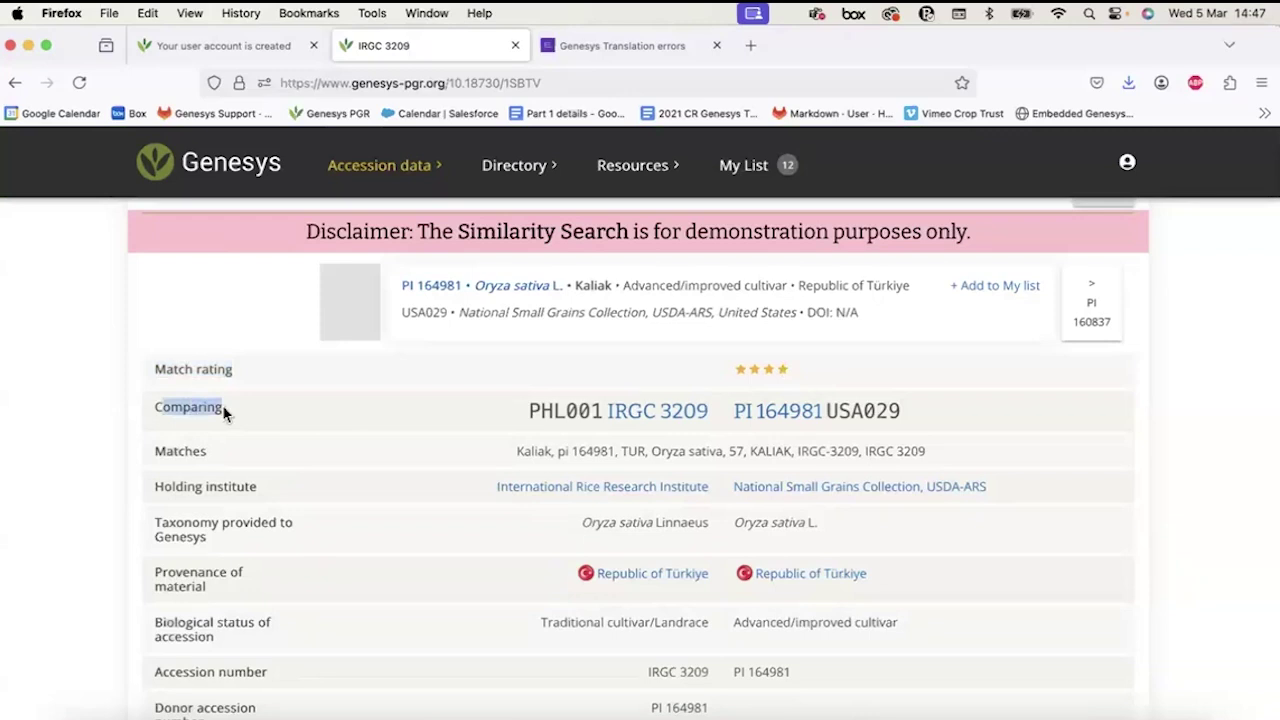
pyautogui.scroll(5, 222, 405)
# Highlight the values shared with PI 164981 in the Matches row, including TUR and Oryza sativa.
pyautogui.hscroll(2, 491, 413)
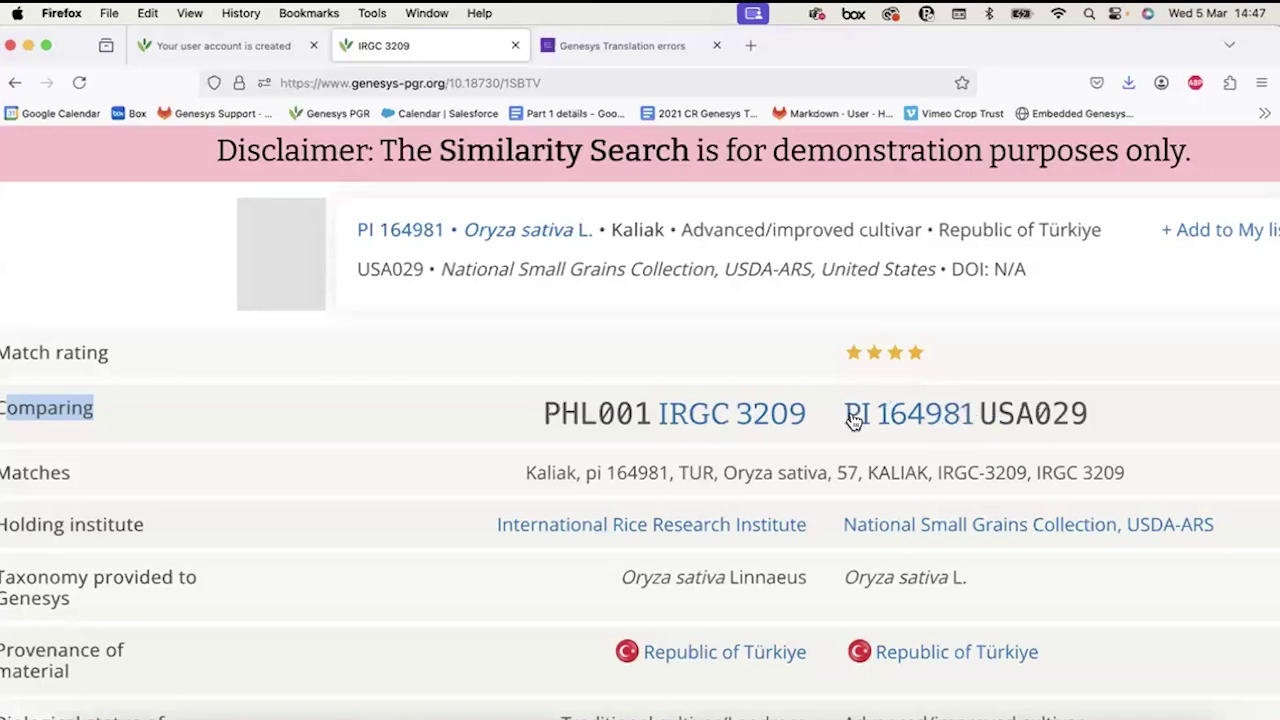
pyautogui.scroll(-2, 726, 488)
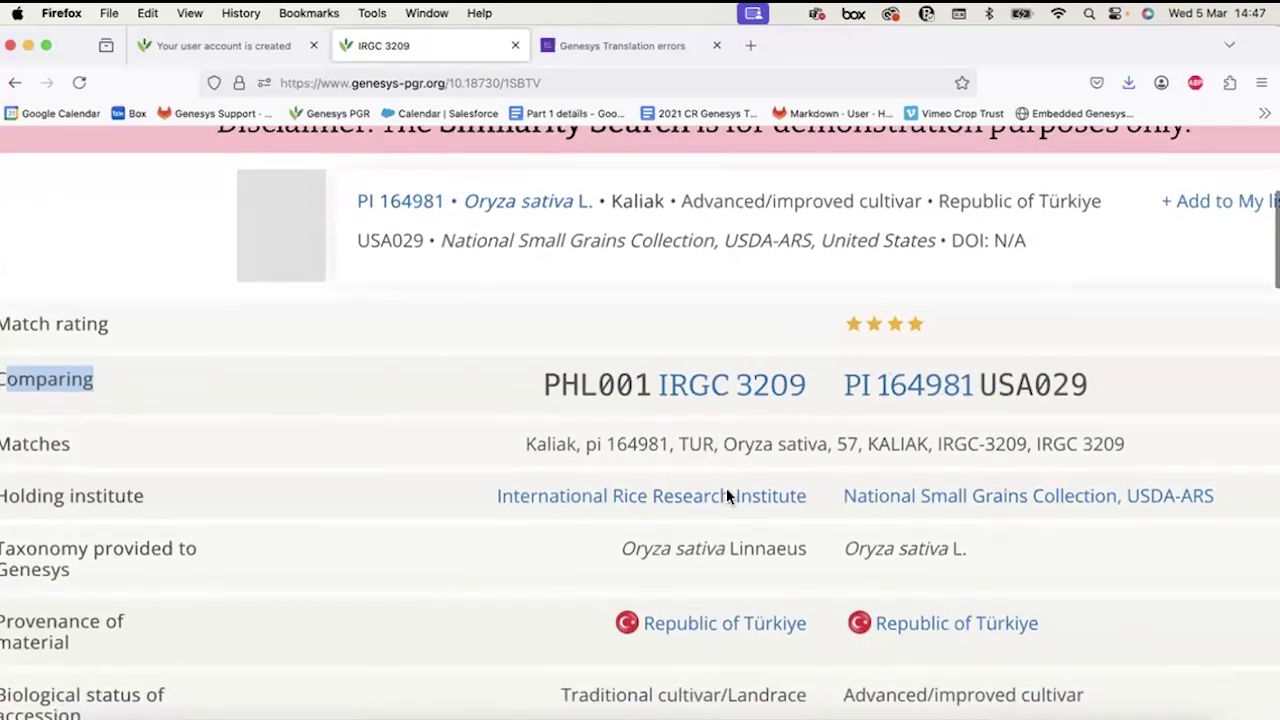
pyautogui.hscroll(-1, 113, 437)
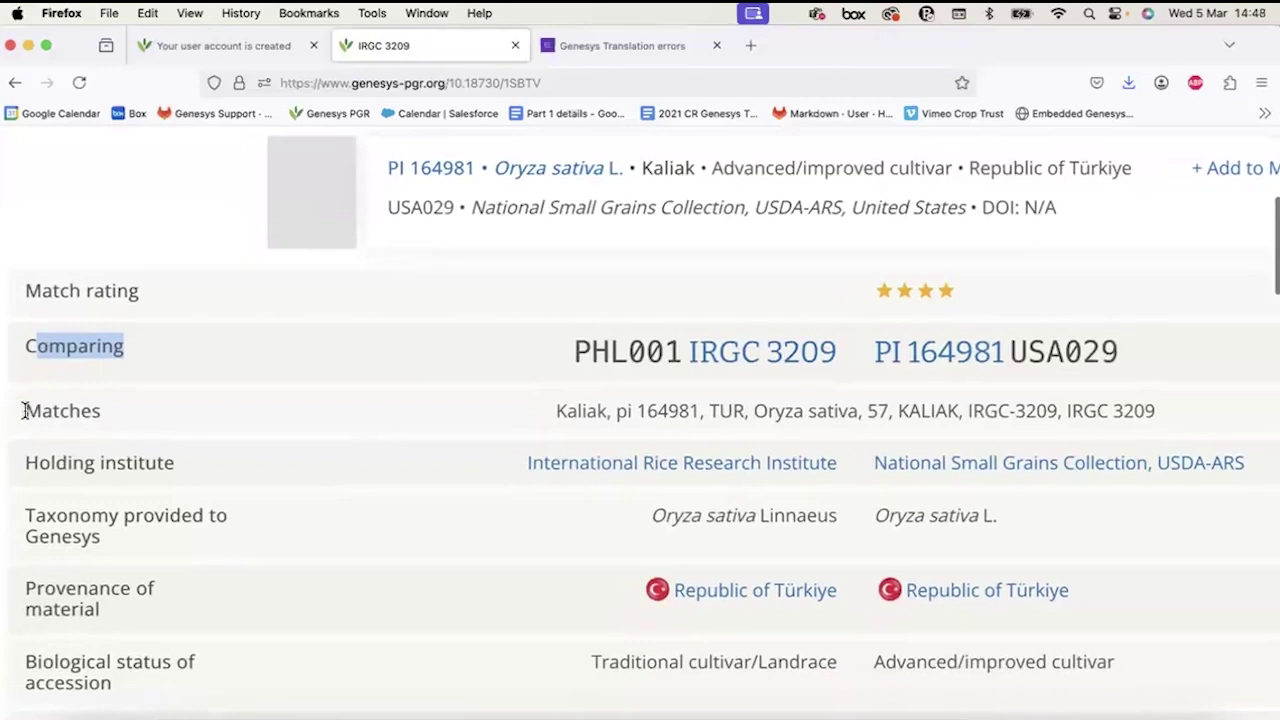
pyautogui.moveTo(23, 410); pyautogui.dragTo(237, 418)
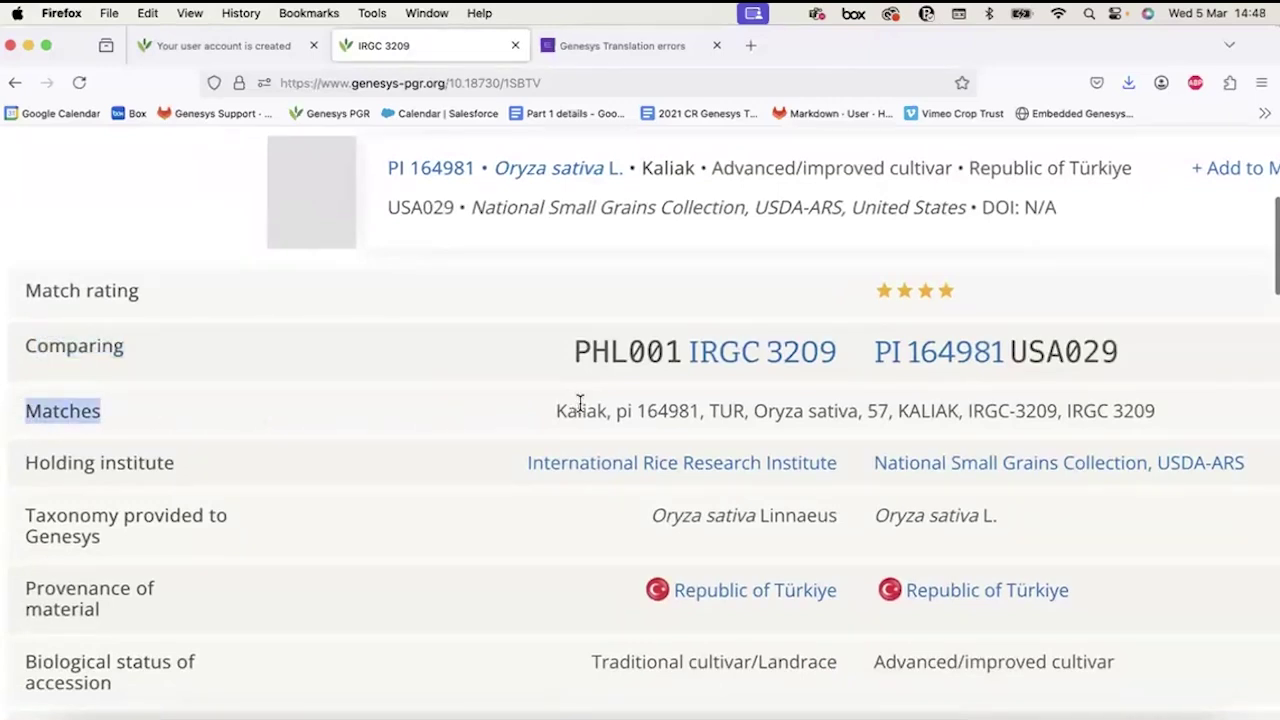
pyautogui.moveTo(557, 411); pyautogui.dragTo(1150, 412)
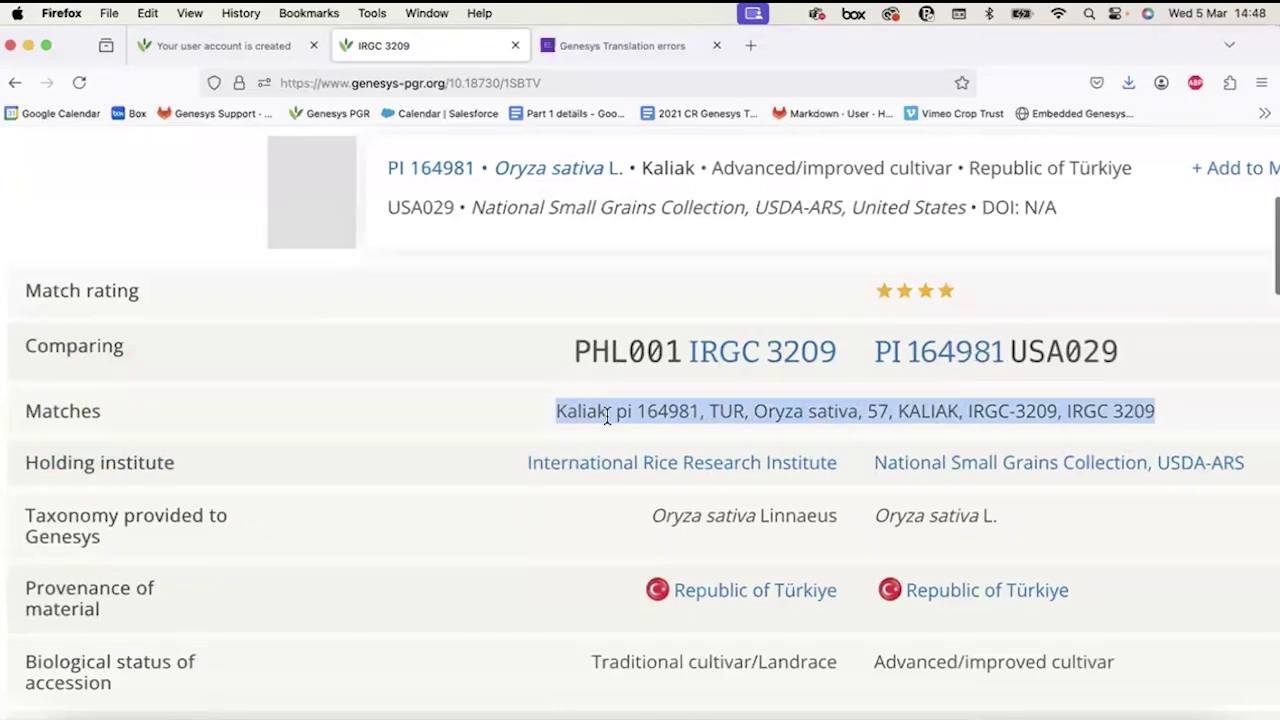
pyautogui.doubleClick(722, 411)
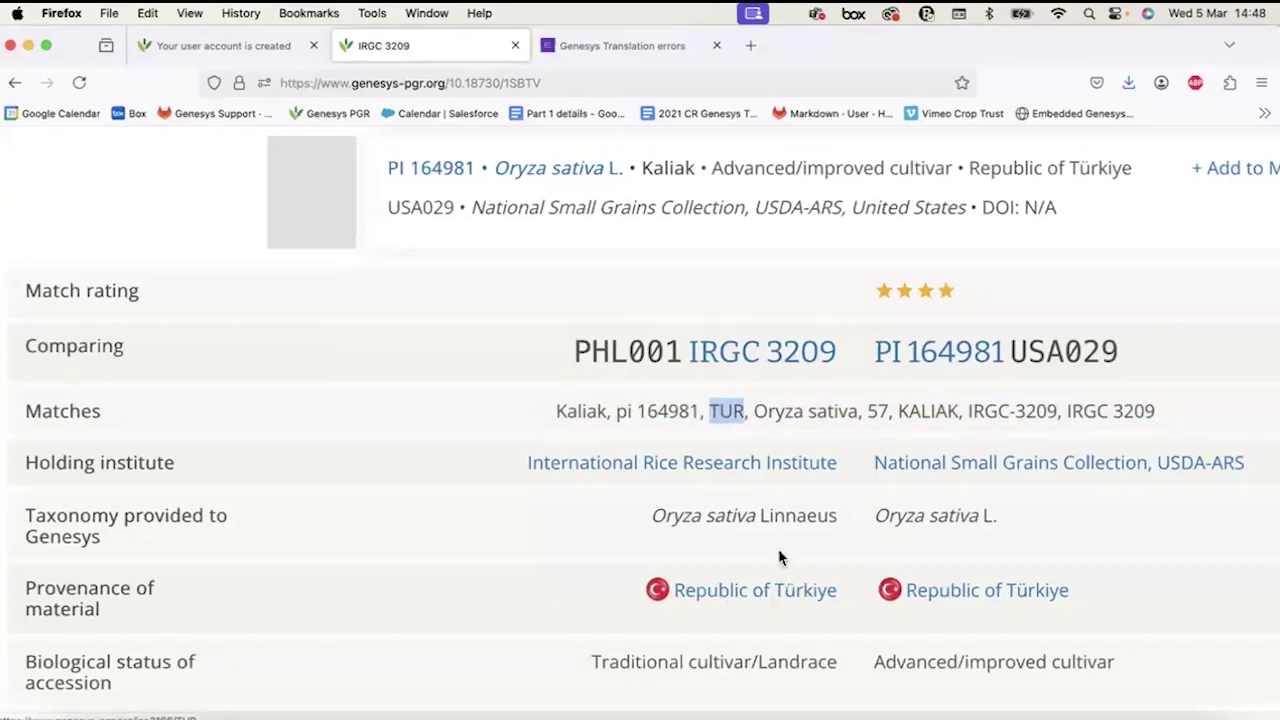
pyautogui.moveTo(754, 410); pyautogui.dragTo(857, 408)
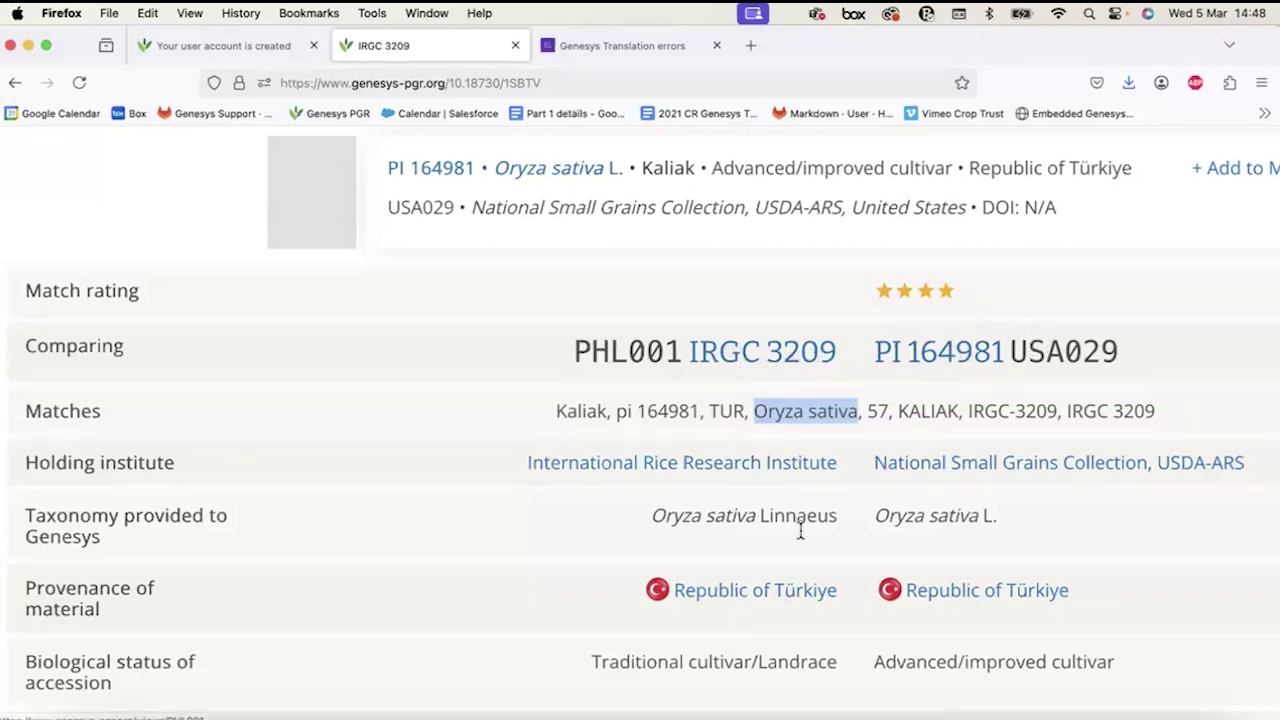
pyautogui.scroll(-3, 801, 536)
pyautogui.scroll(-5, 801, 536)
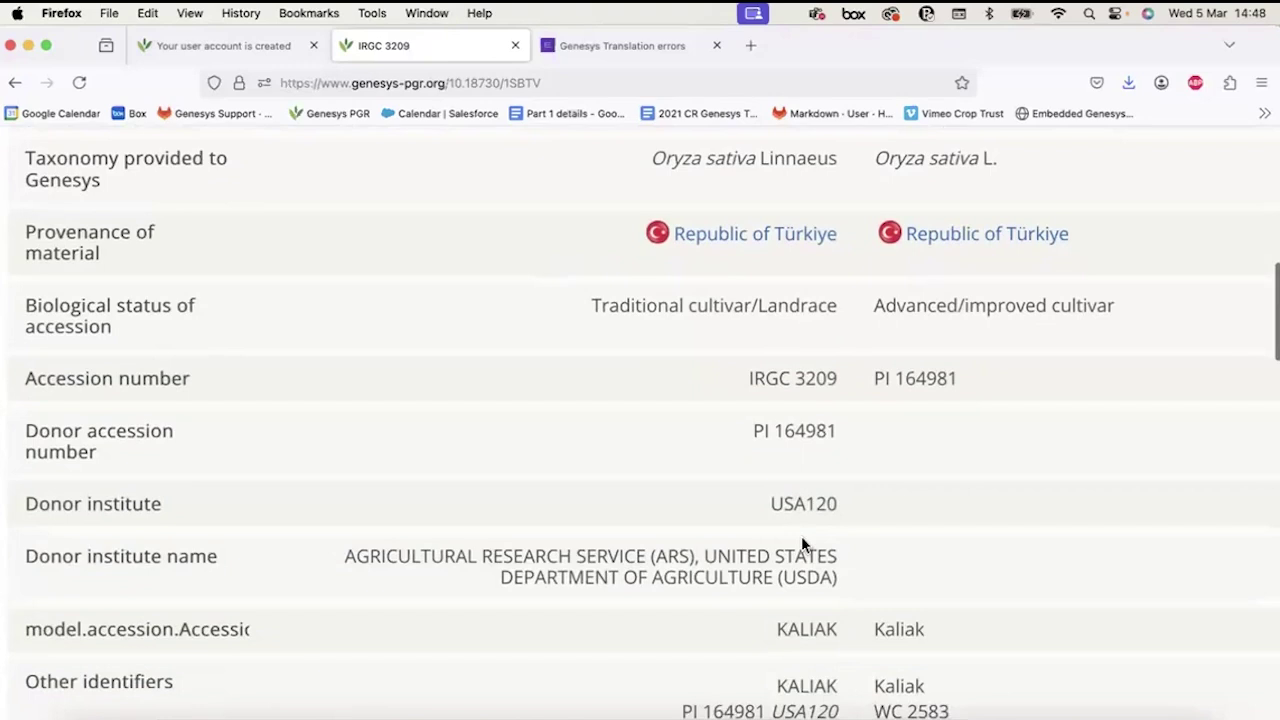
pyautogui.scroll(-3, 801, 536)
pyautogui.scroll(-3, 801, 536)
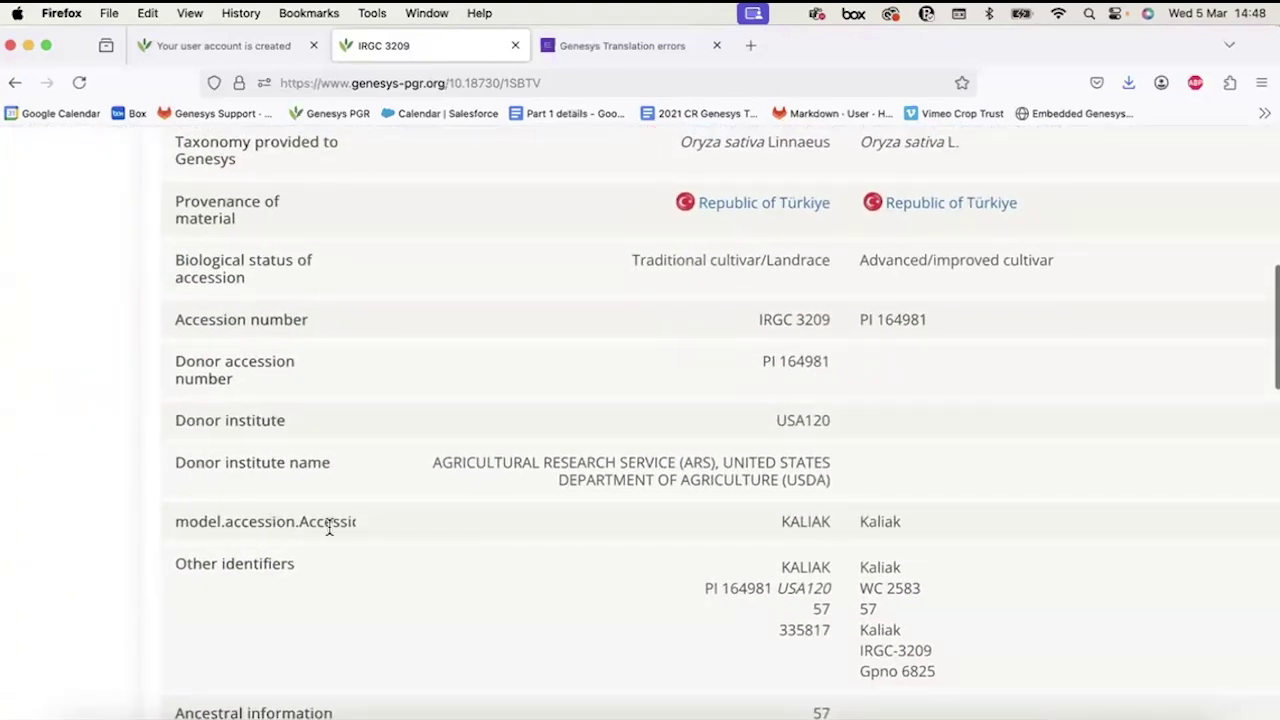
pyautogui.doubleClick(797, 521)
pyautogui.doubleClick(882, 521)
pyautogui.scroll(-3, 845, 640)
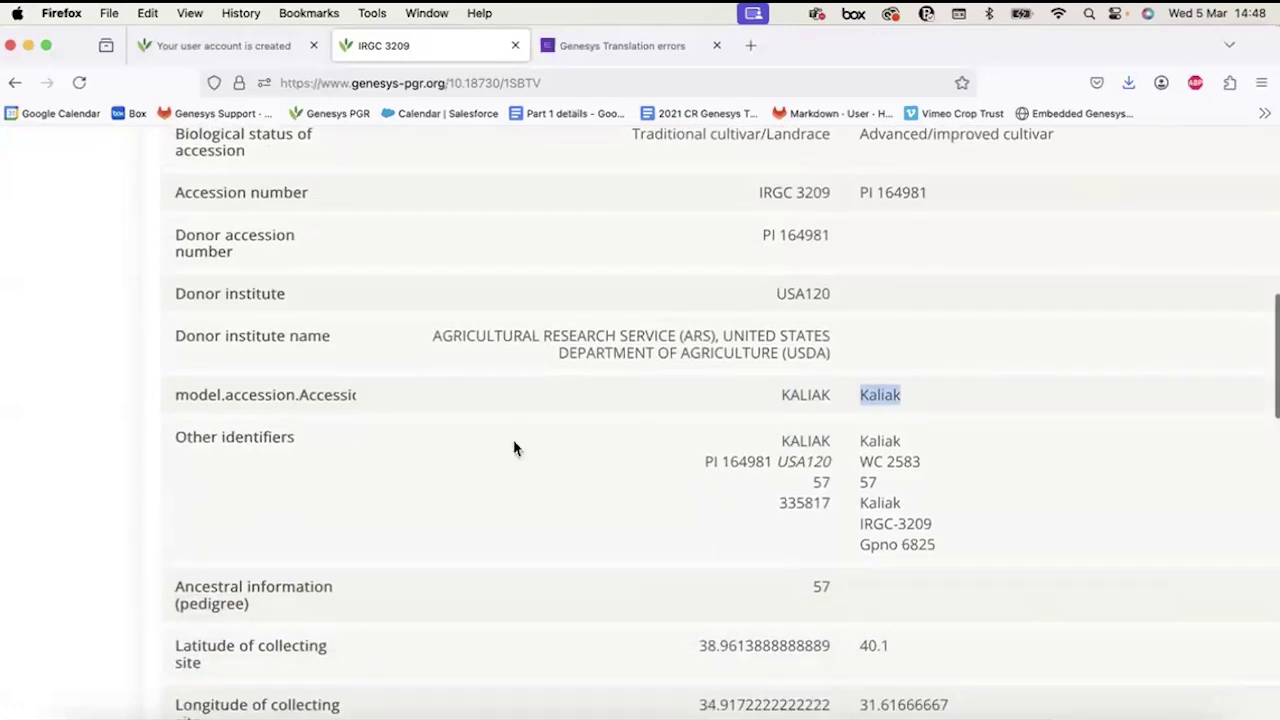
pyautogui.moveTo(177, 437); pyautogui.dragTo(314, 455)
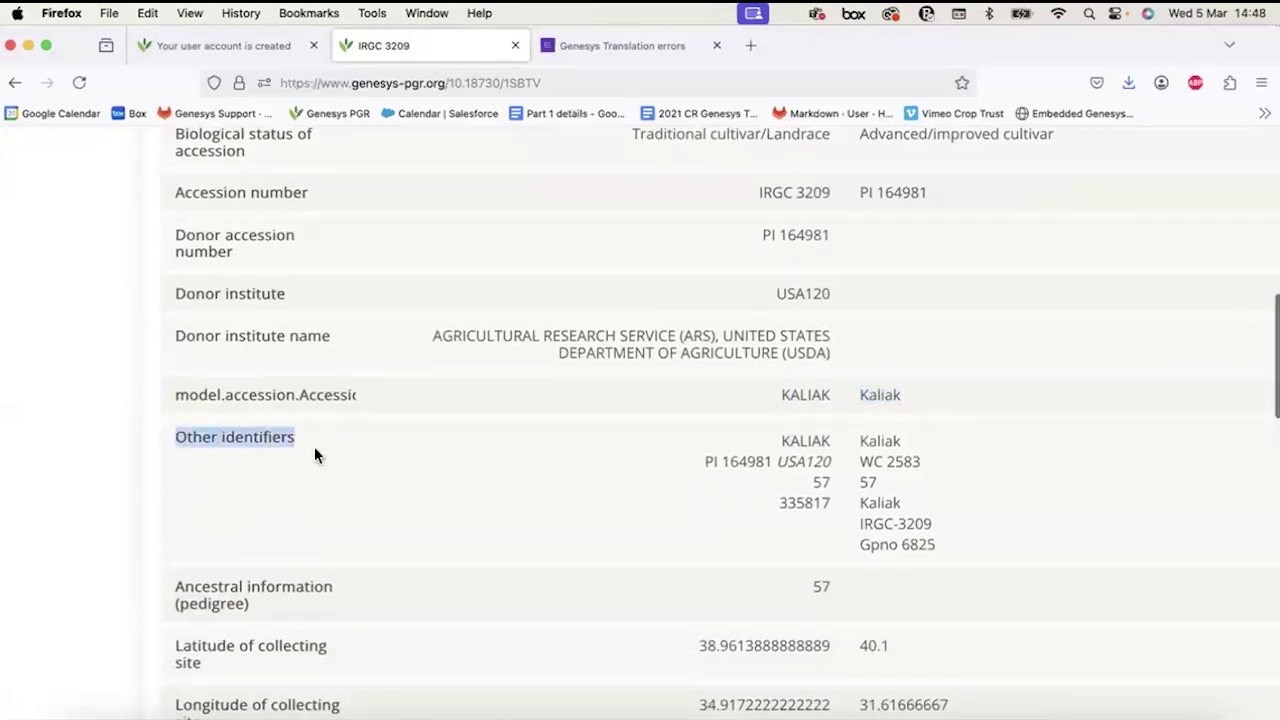
pyautogui.doubleClick(812, 440)
pyautogui.doubleClick(820, 482)
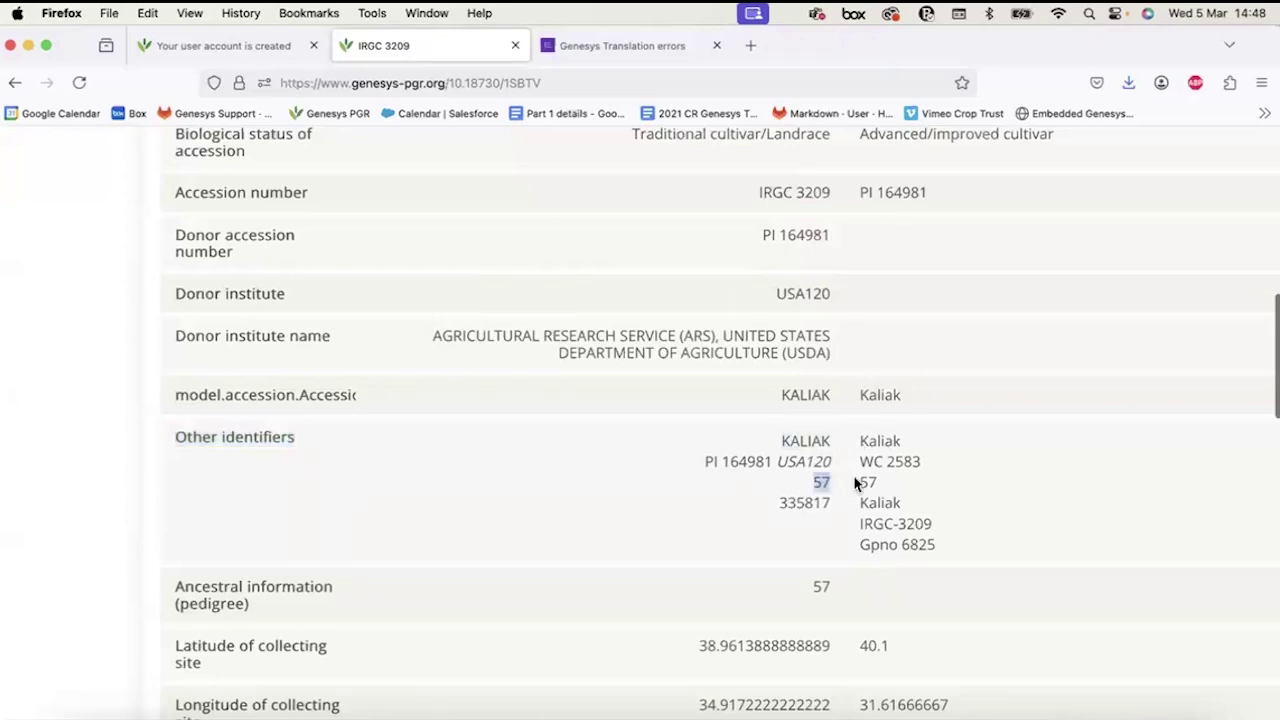
pyautogui.doubleClick(867, 482)
pyautogui.scroll(-3, 825, 520)
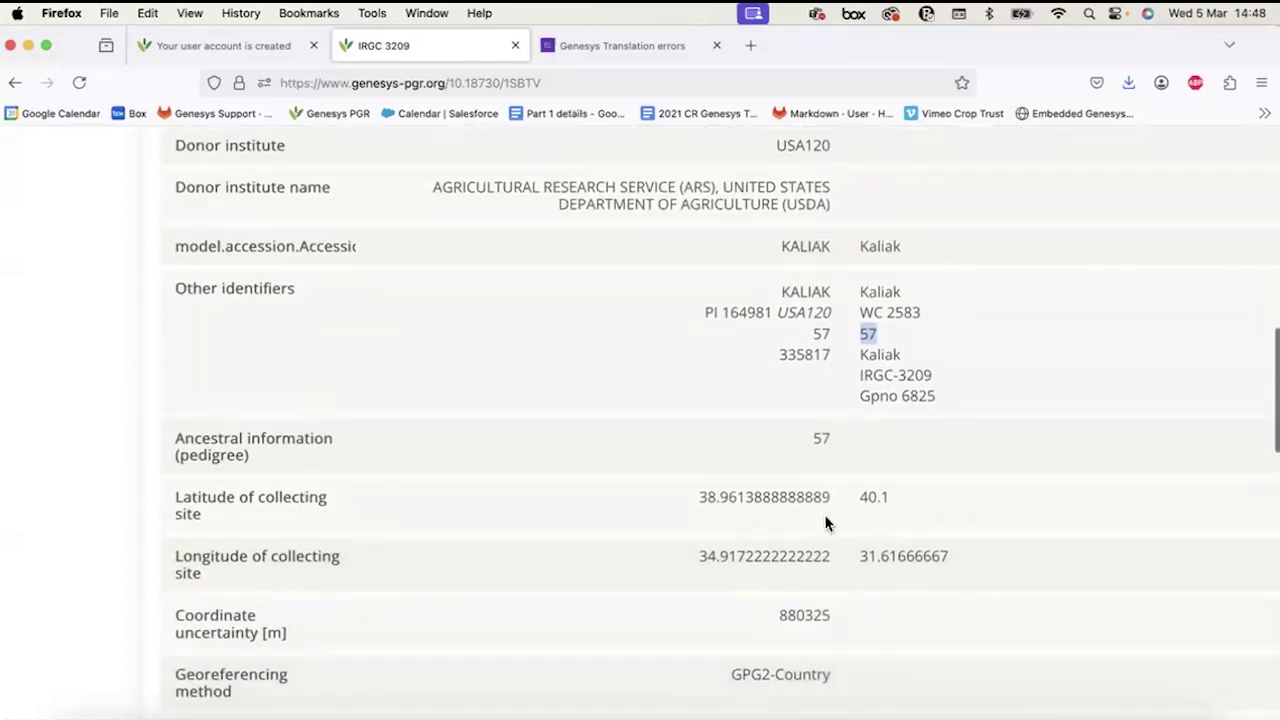
pyautogui.press('super+minus')
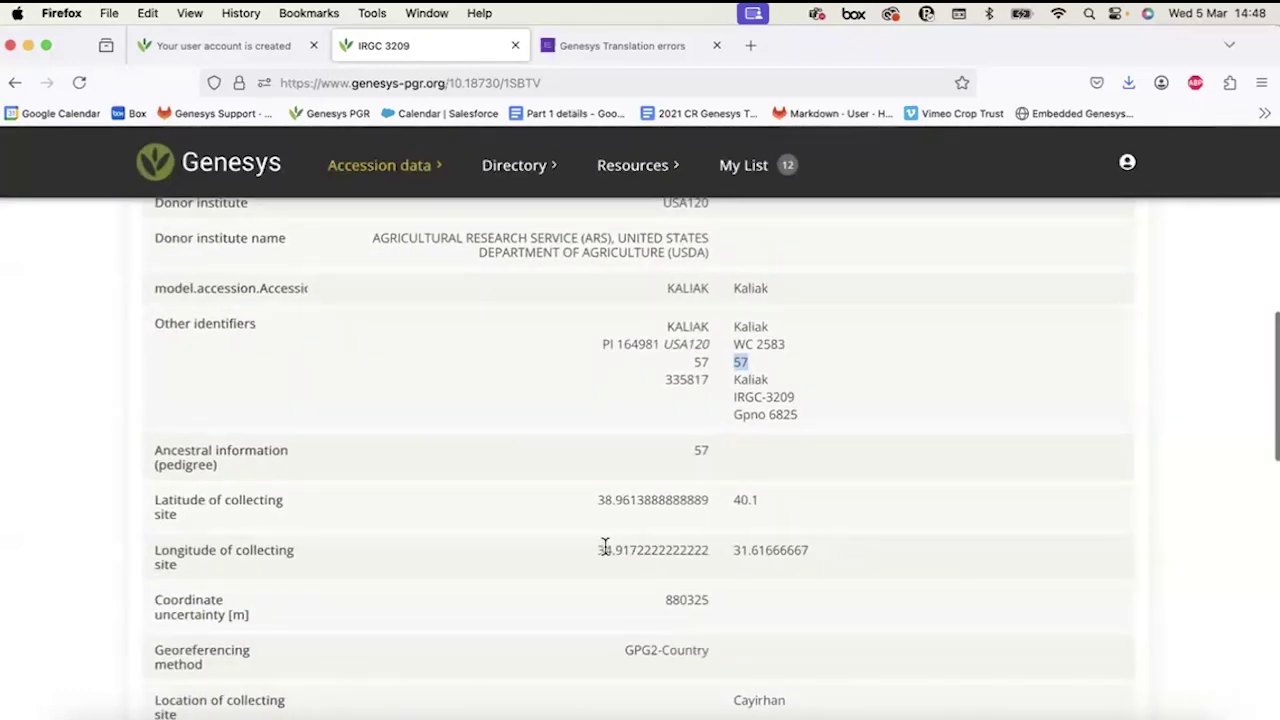
pyautogui.click(738, 528)
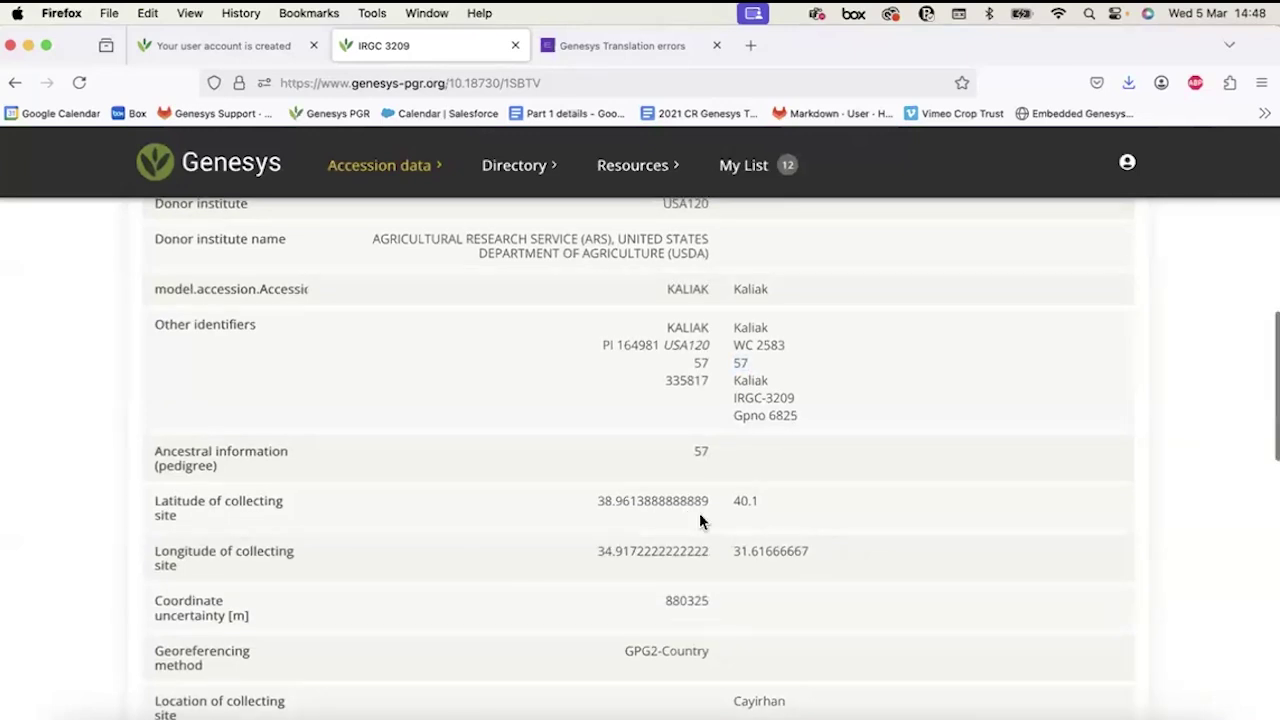
pyautogui.scroll(10, 699, 513)
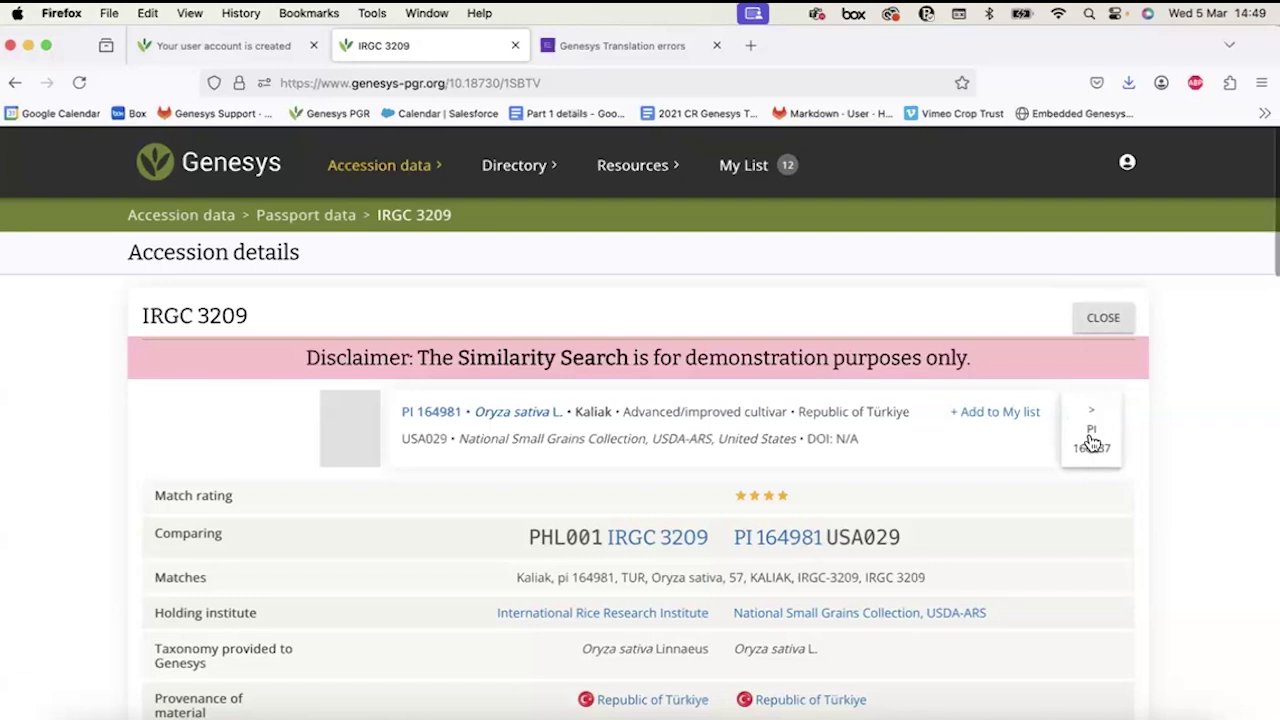
# Step through the similar accessions PI 160837 and BRA 00071323-0 in the comparison.
pyautogui.click(1092, 443)
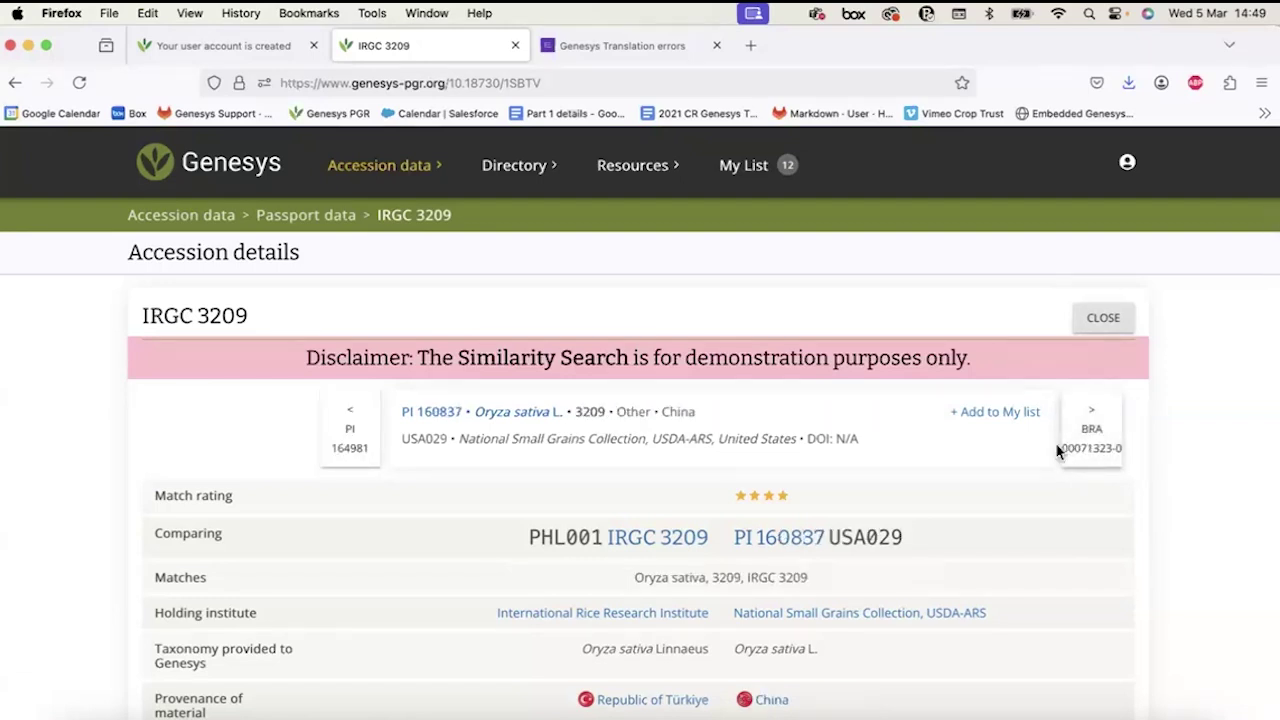
pyautogui.scroll(-2, 695, 550)
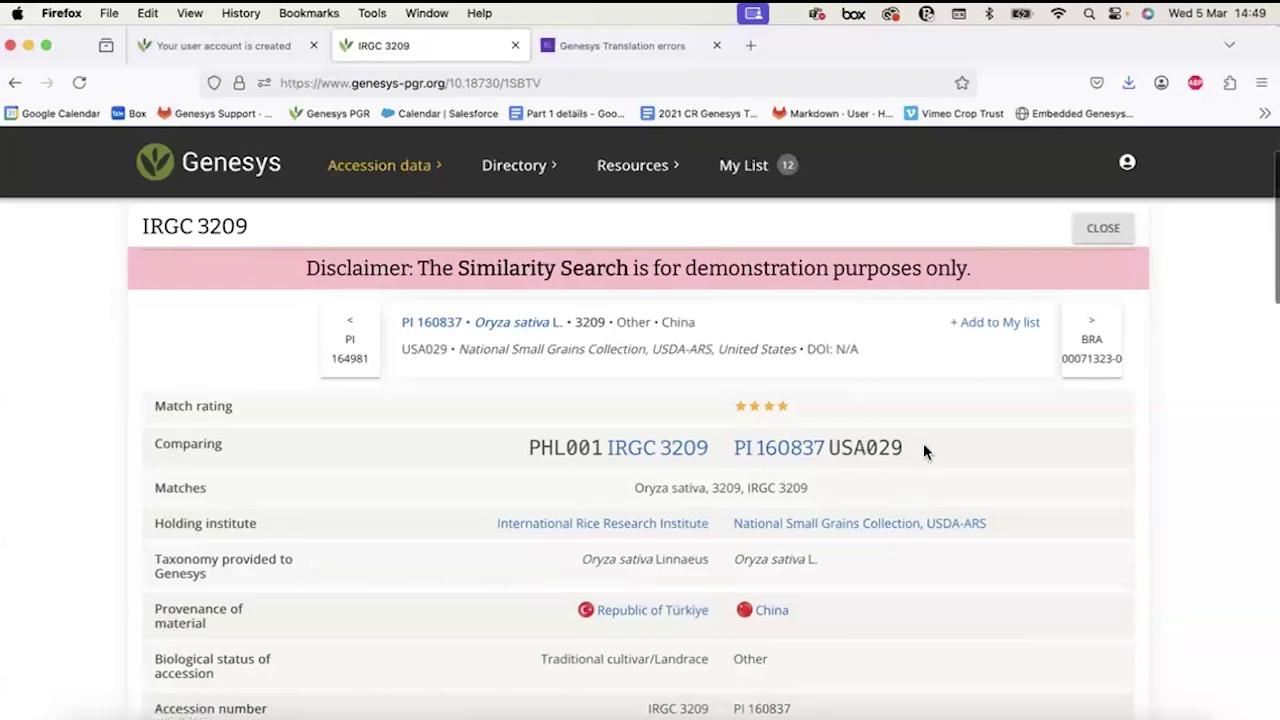
pyautogui.click(1092, 360)
pyautogui.click(1088, 345)
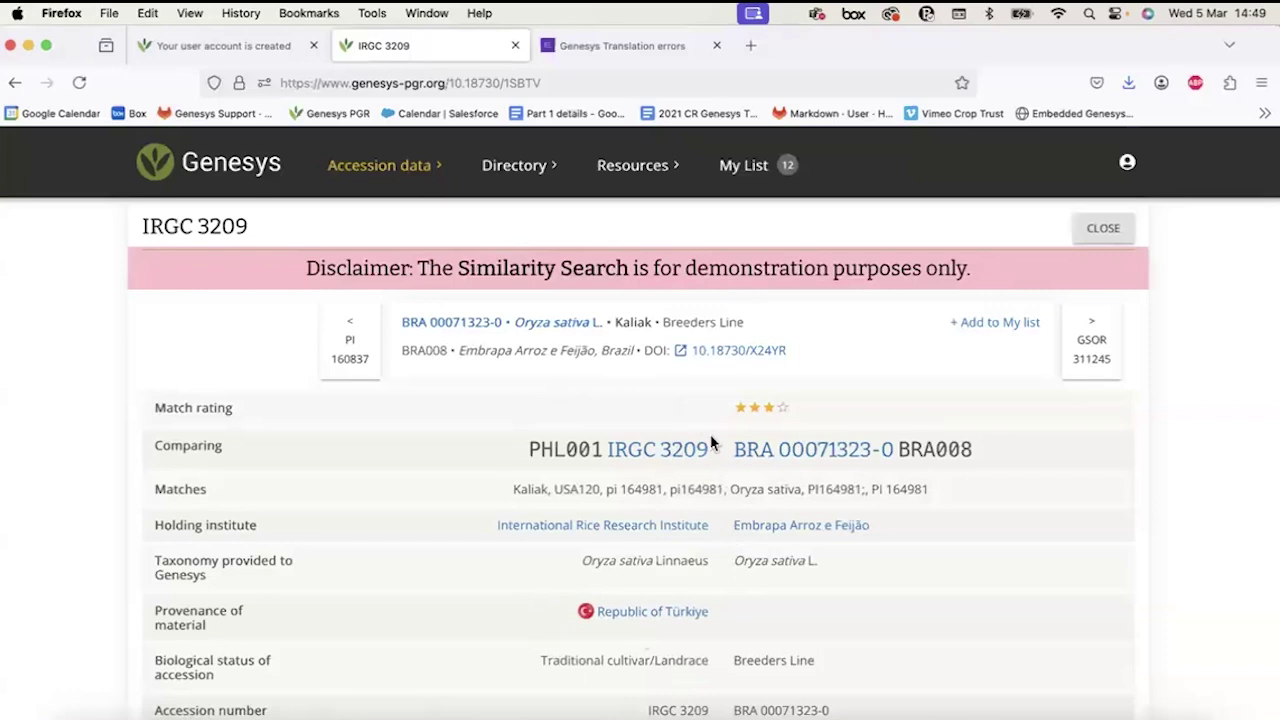
pyautogui.scroll(1, 712, 443)
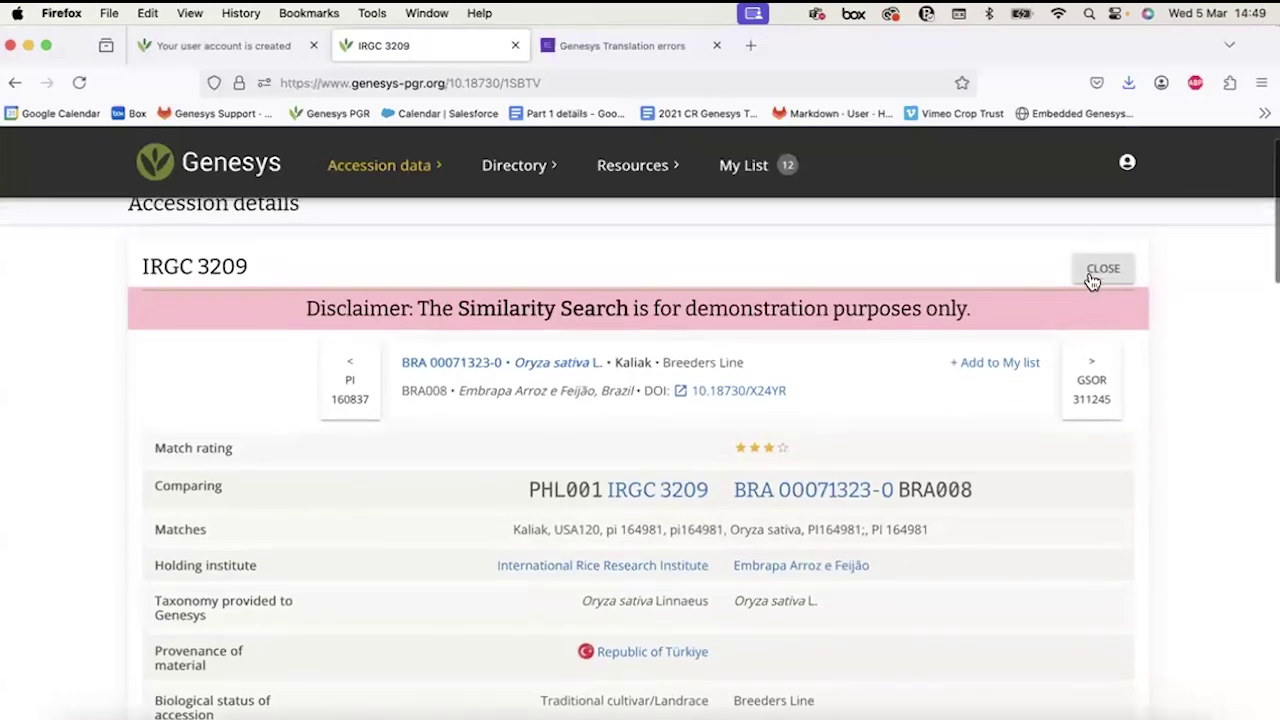
# Close the similarity comparison and tick IRGC 3209's My List box, bringing the list to 13.
pyautogui.click(1094, 272)
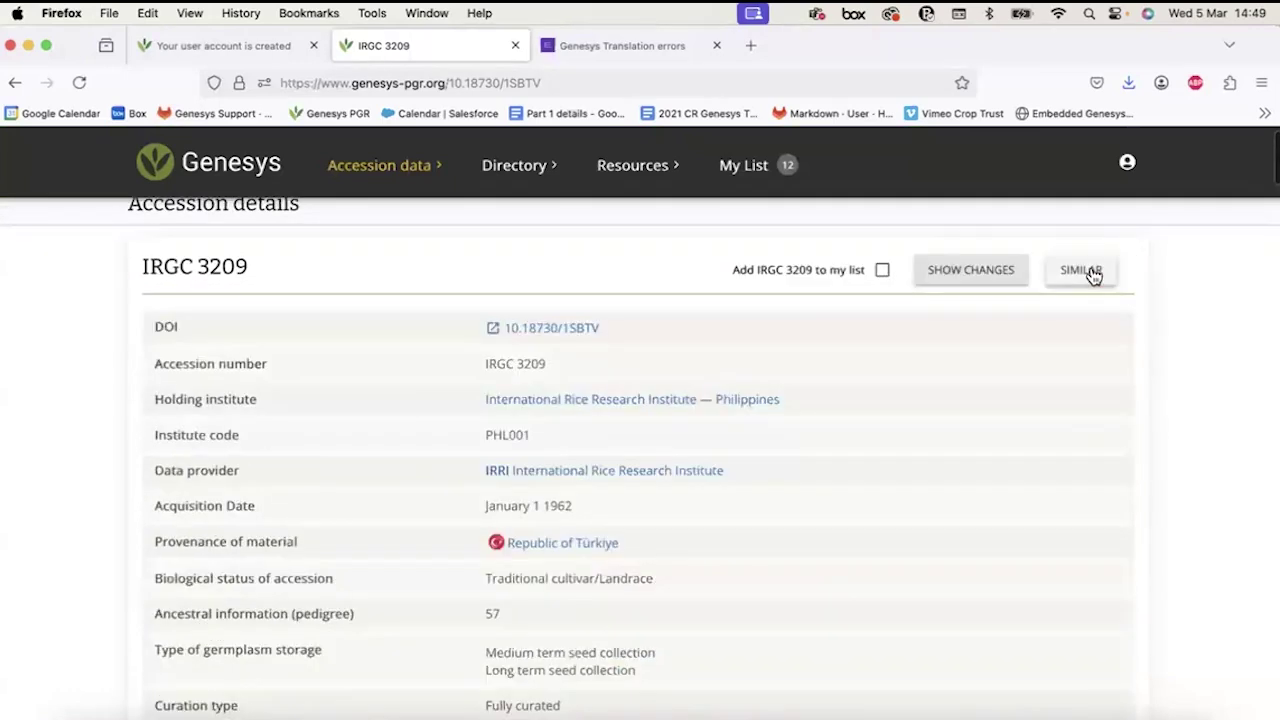
pyautogui.scroll(1, 715, 420)
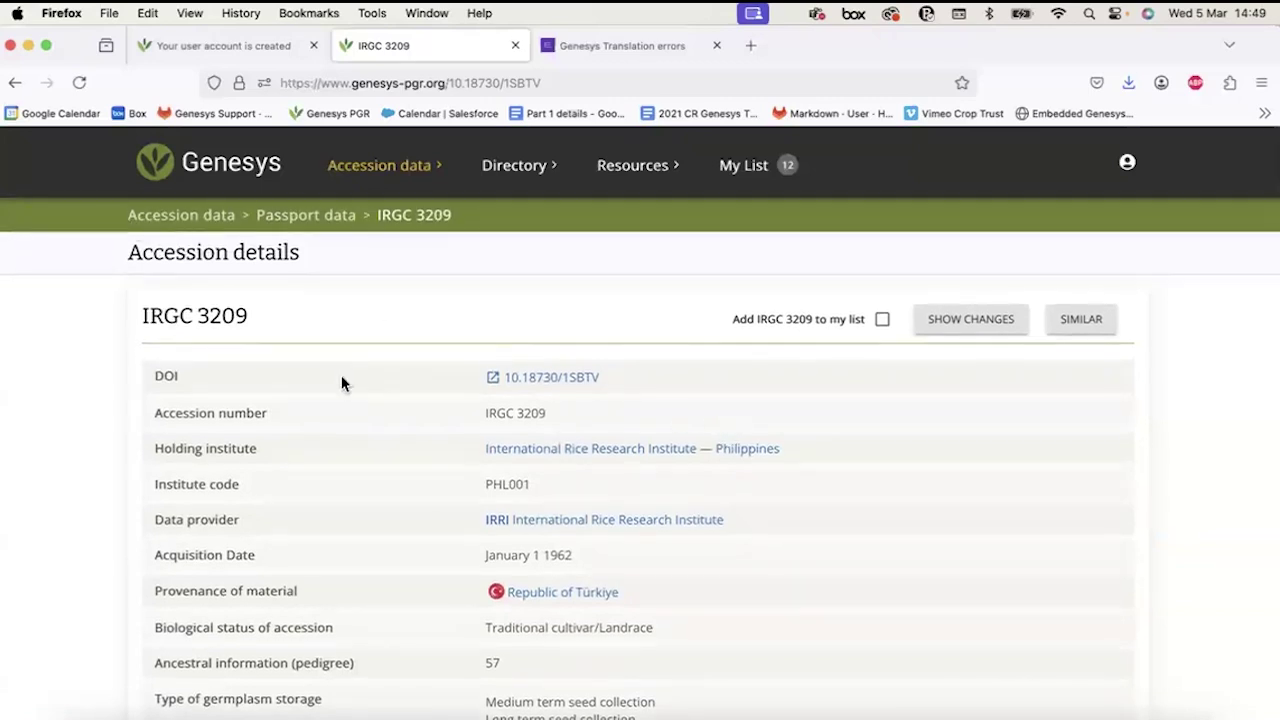
pyautogui.scroll(-1, 341, 375)
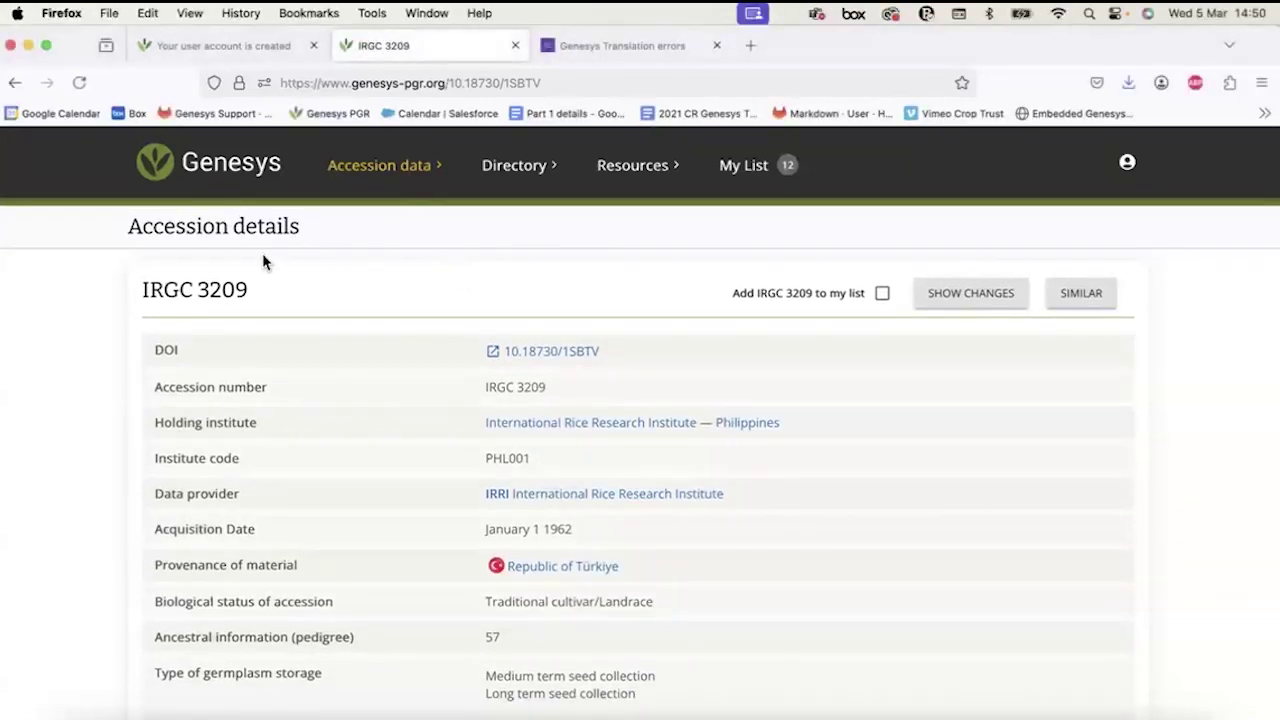
pyautogui.click(882, 293)
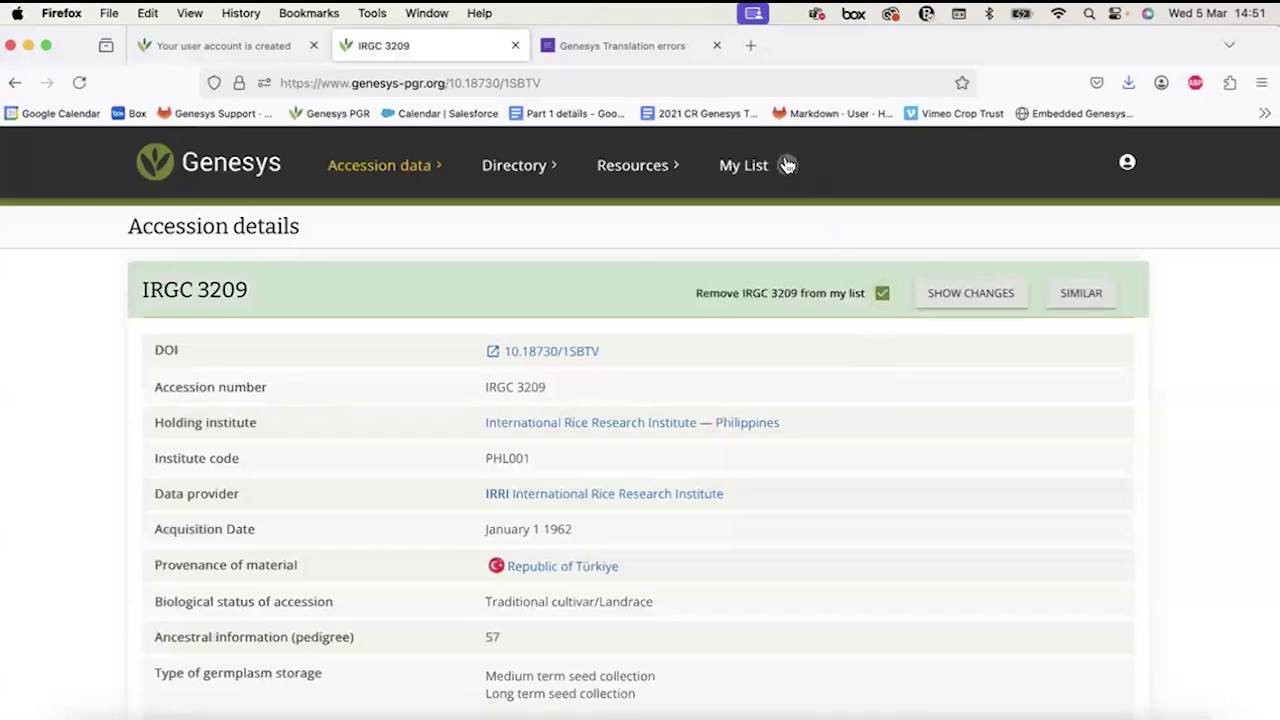
pyautogui.click(882, 293)
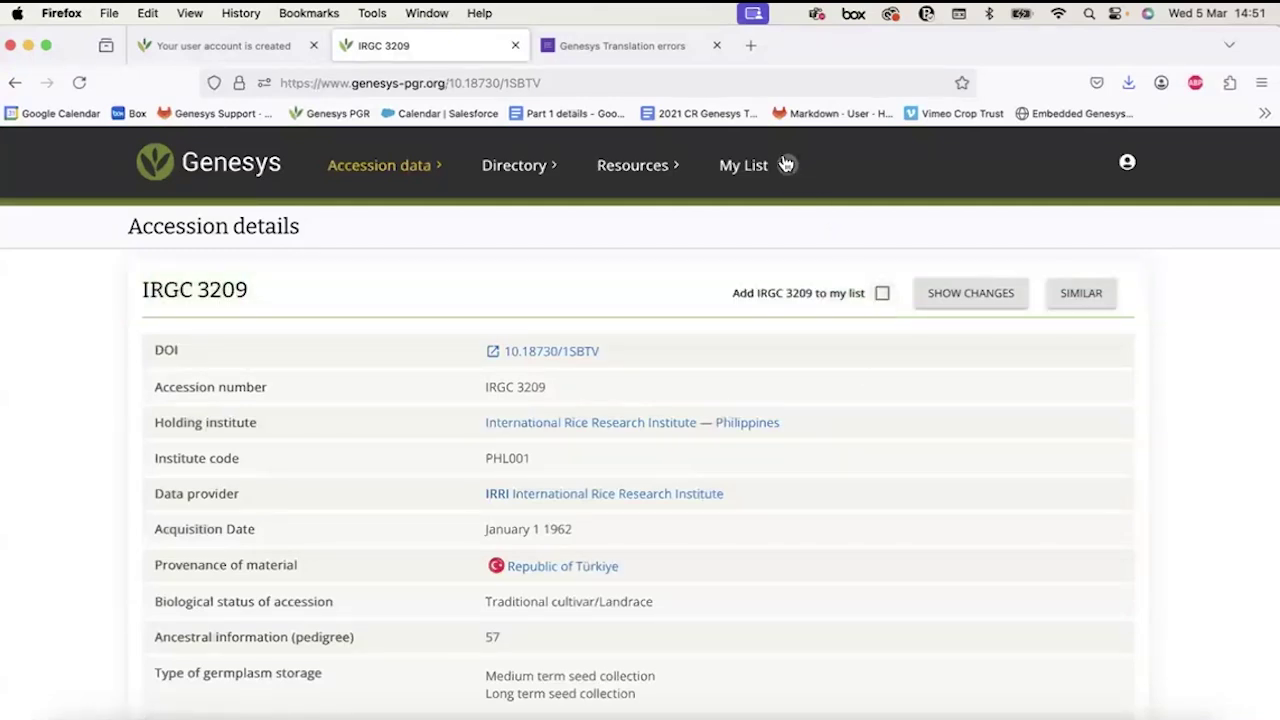
pyautogui.click(882, 293)
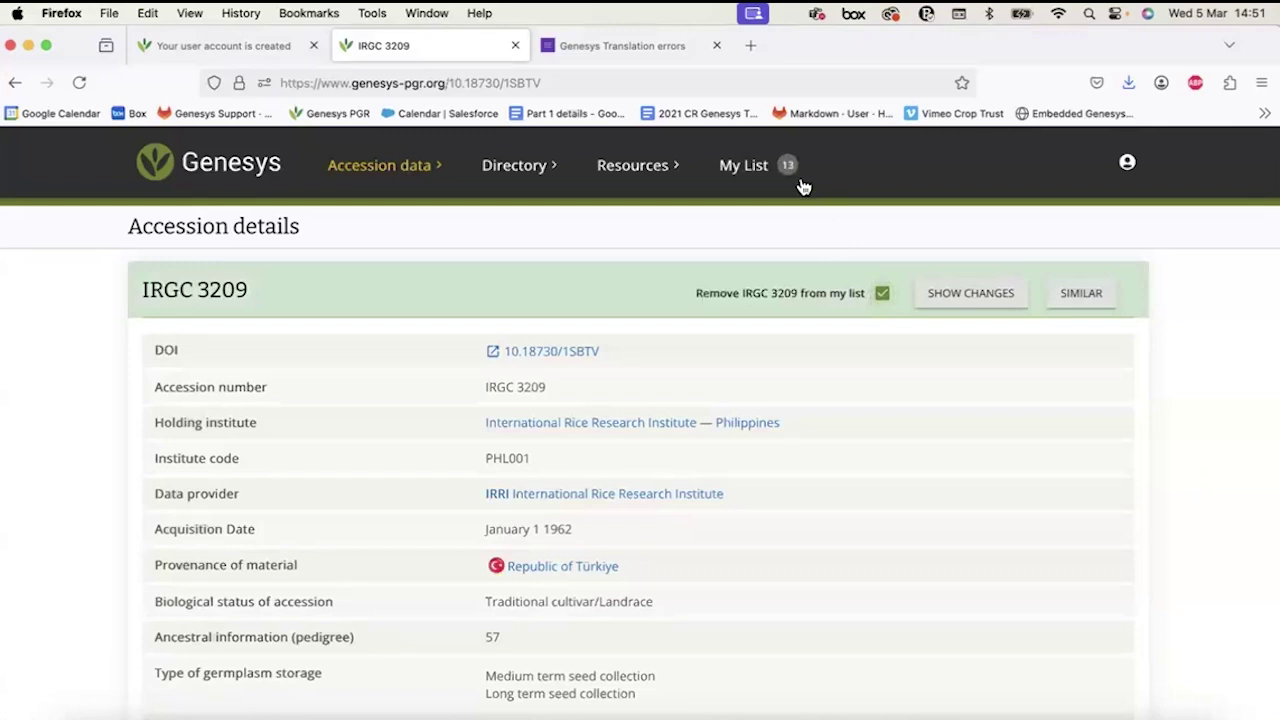
# Filter the passport data to genus Vigna and list the matching accessions as a table.
pyautogui.click(368, 166)
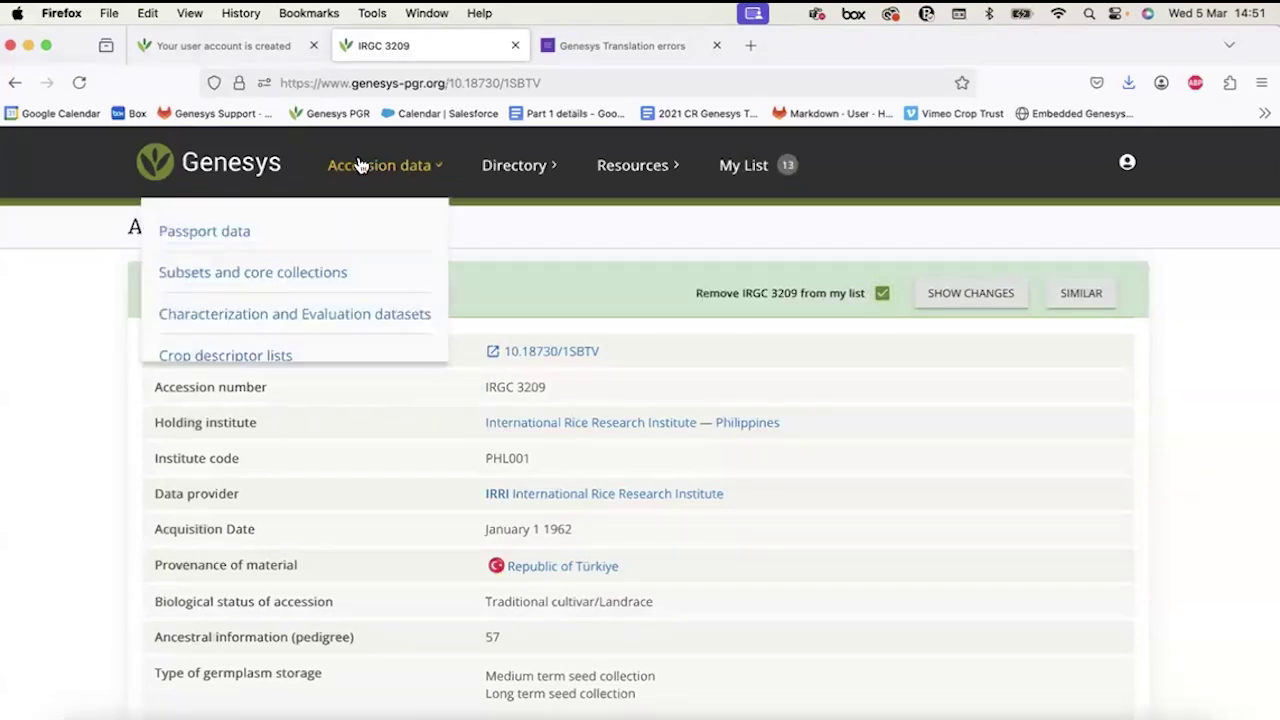
pyautogui.click(216, 232)
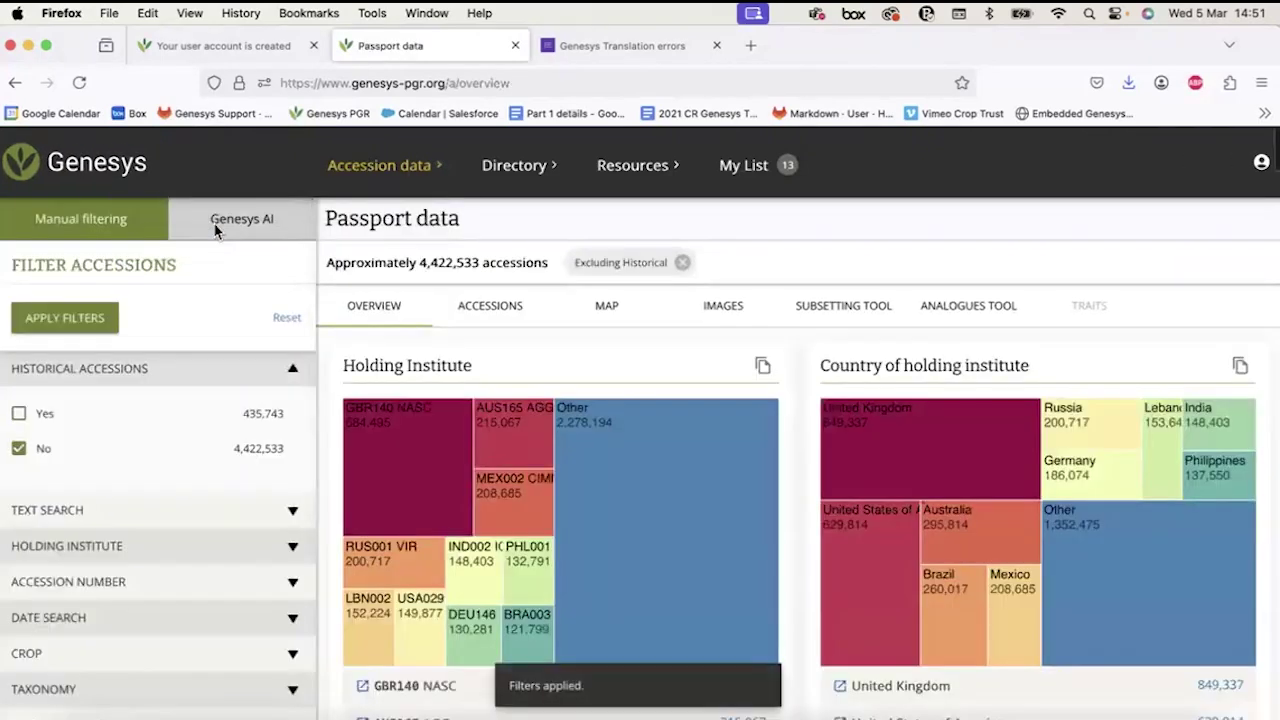
pyautogui.scroll(-5, 57, 510)
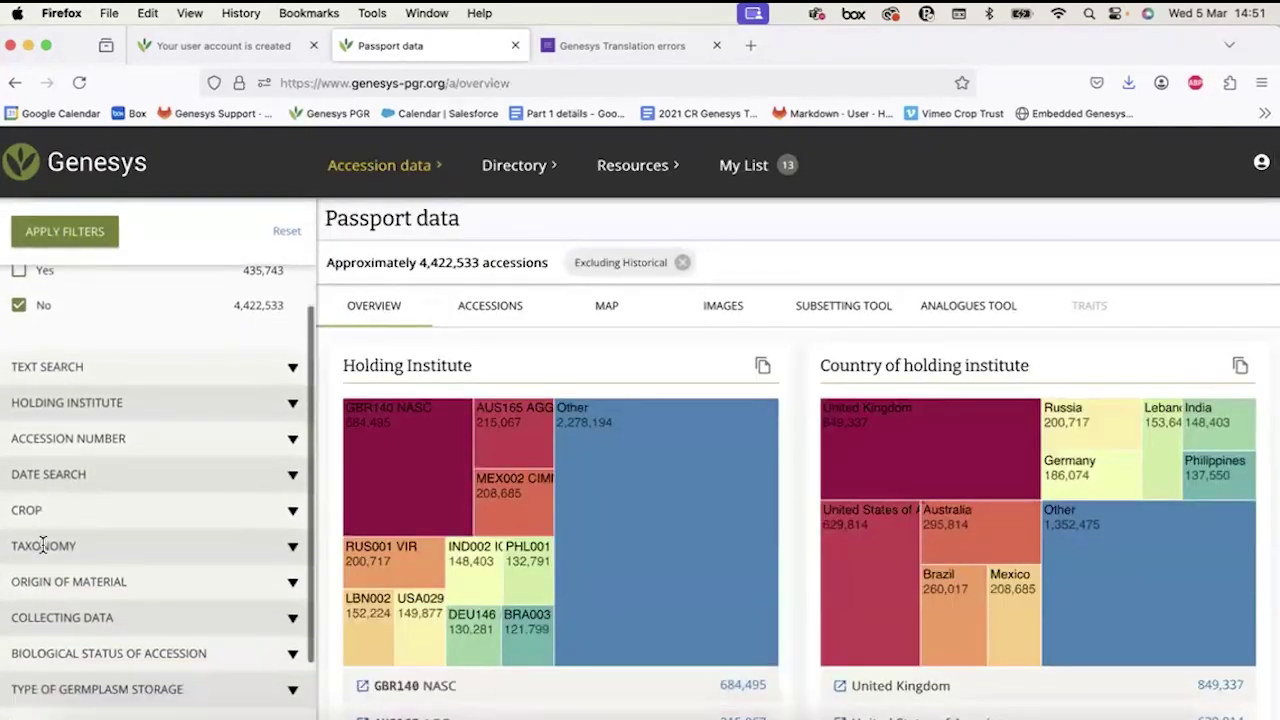
pyautogui.moveTo(76, 485); pyautogui.dragTo(52, 497)
pyautogui.scroll(-10, 50, 500)
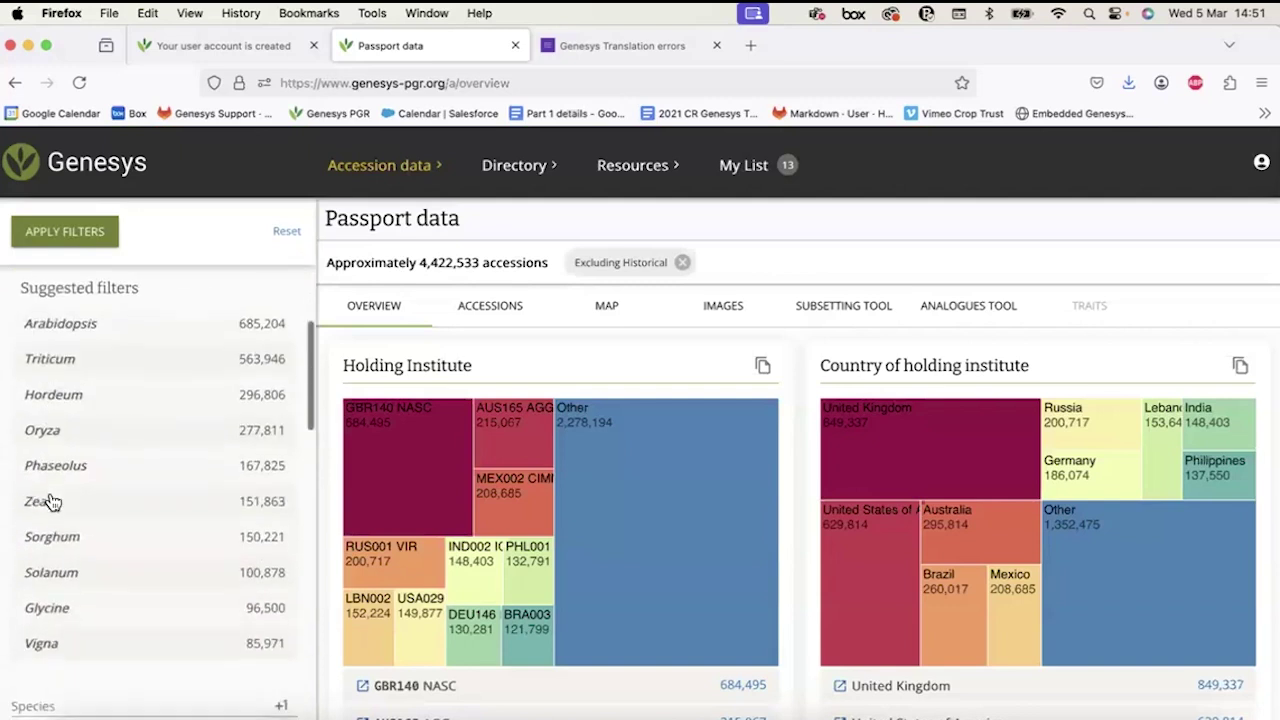
pyautogui.click(78, 246)
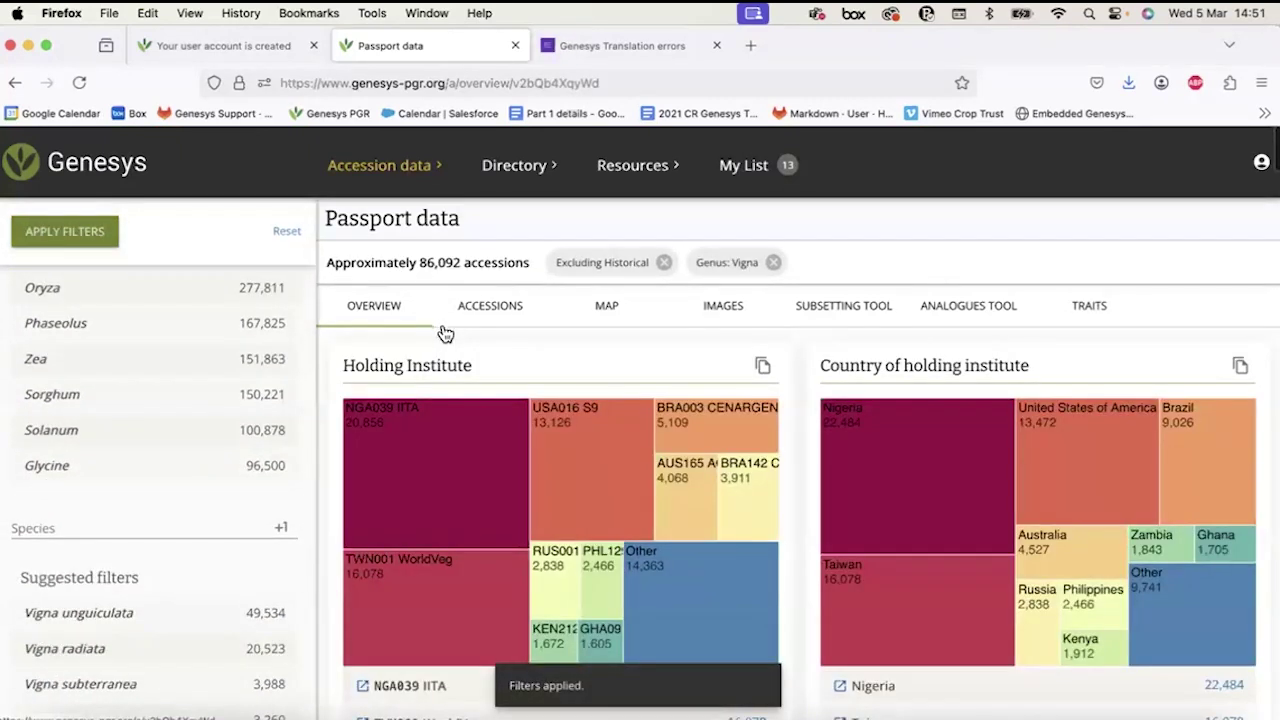
pyautogui.click(507, 319)
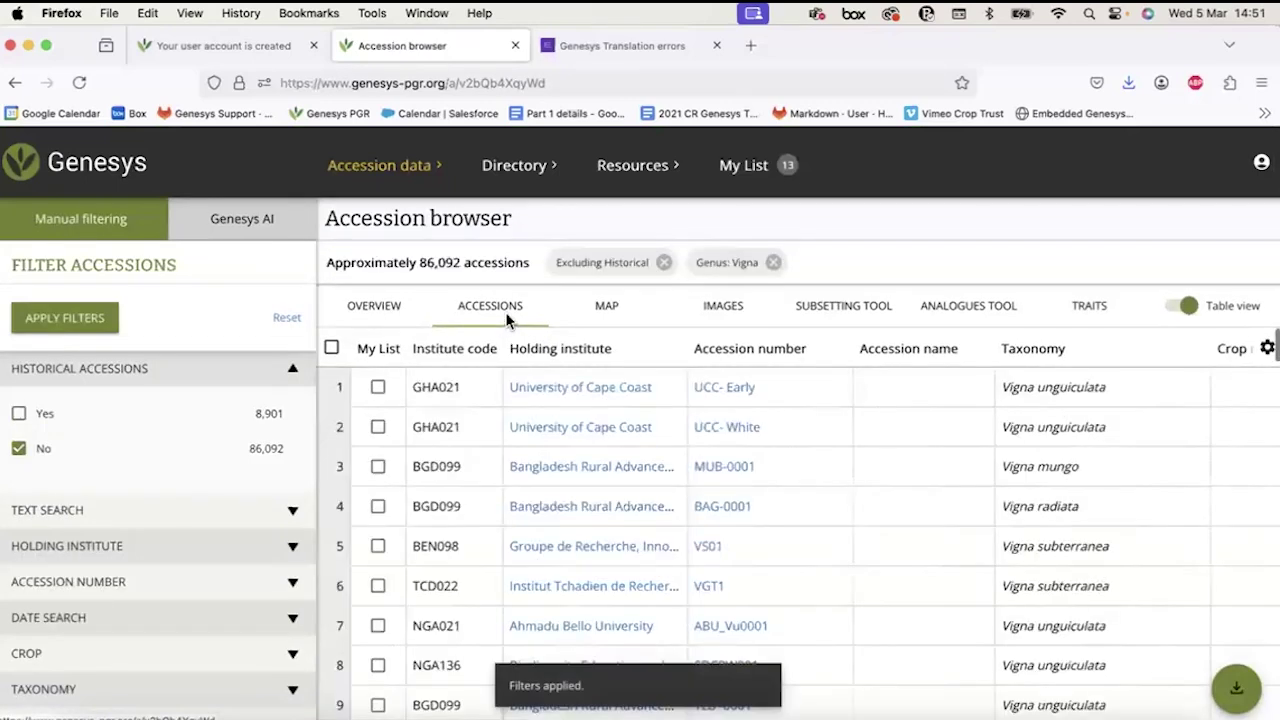
# Add Vigna accessions UCC- Early, MUB-0001, BAG-0001, VS01 and VGT1 to My List and review it.
pyautogui.click(378, 388)
pyautogui.click(378, 467)
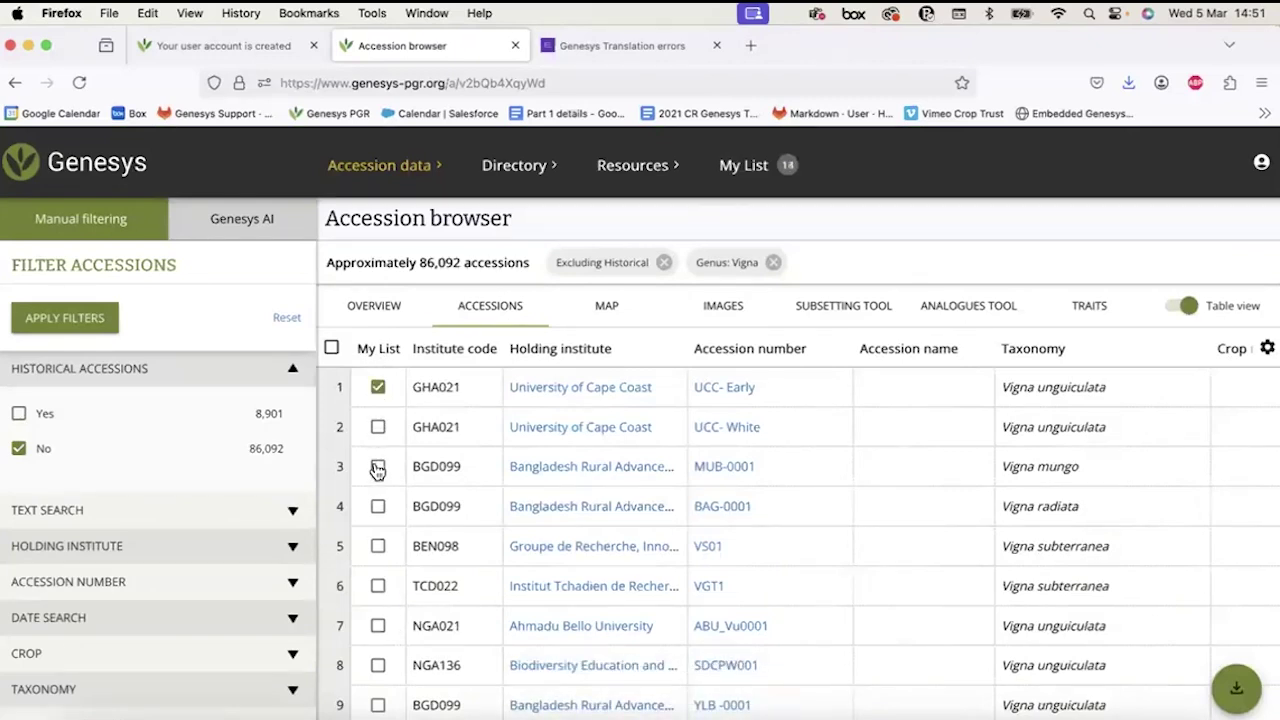
pyautogui.click(378, 507)
pyautogui.click(378, 547)
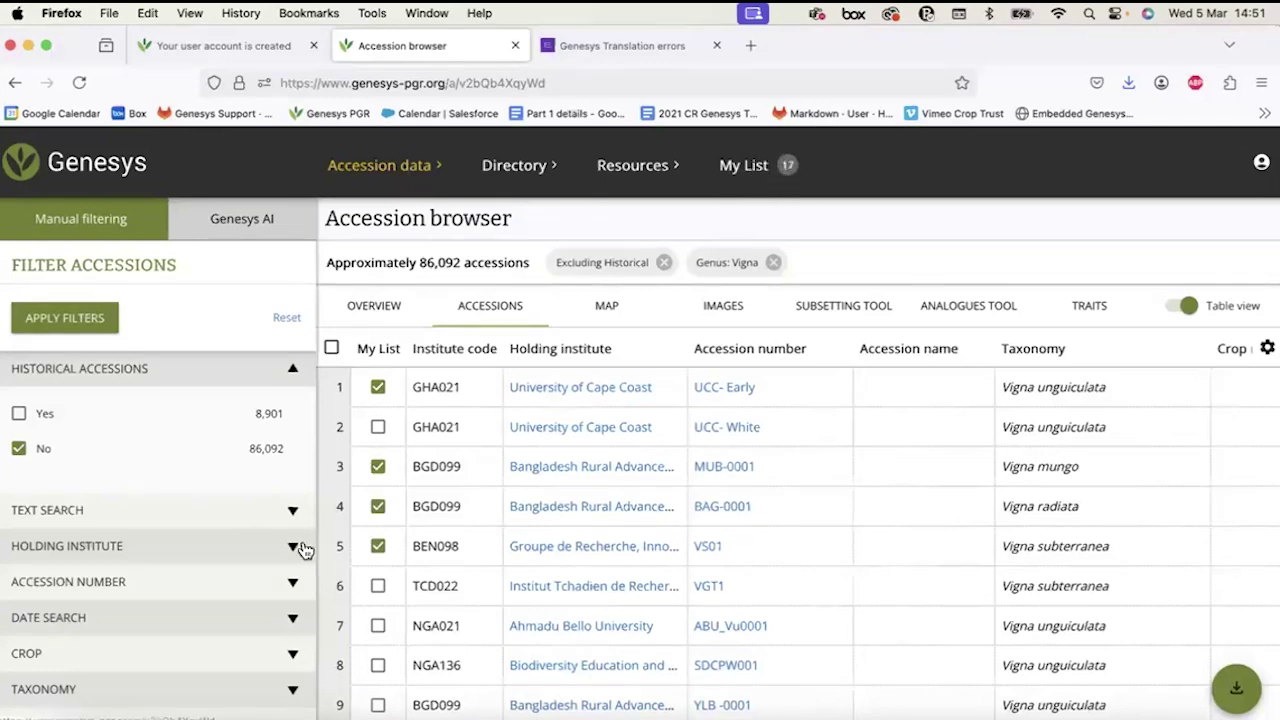
pyautogui.click(377, 588)
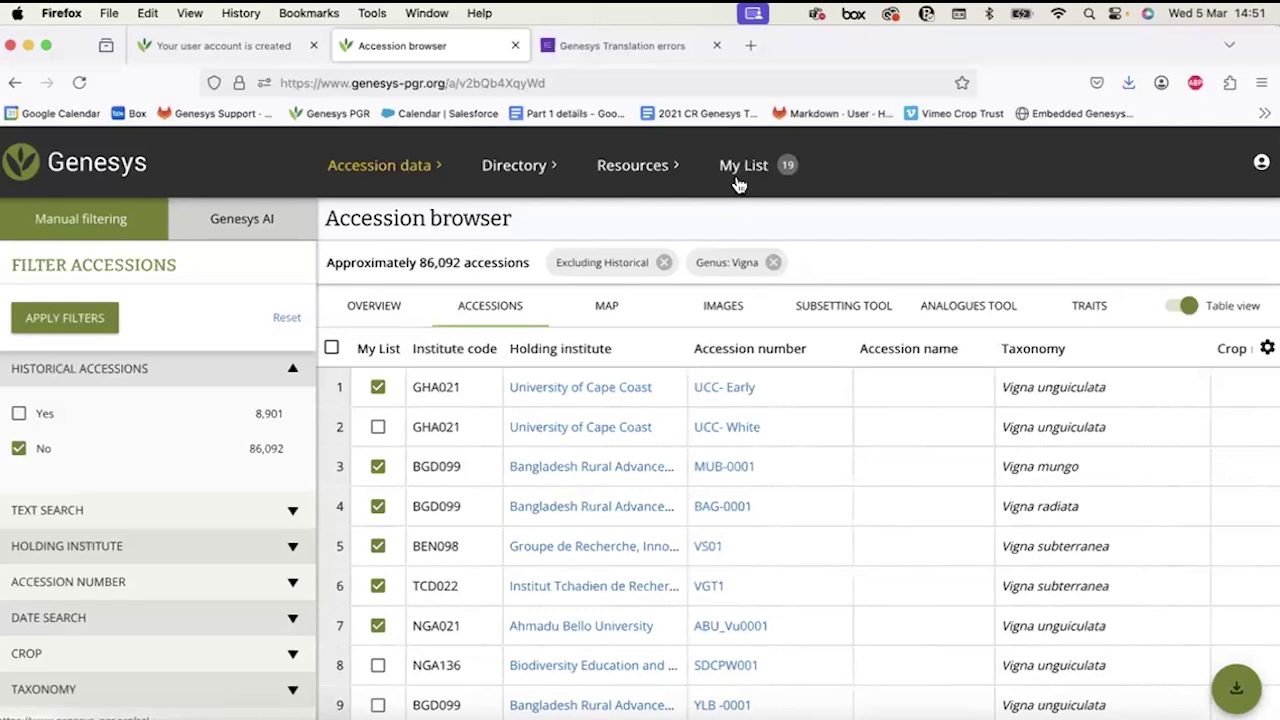
pyautogui.click(740, 172)
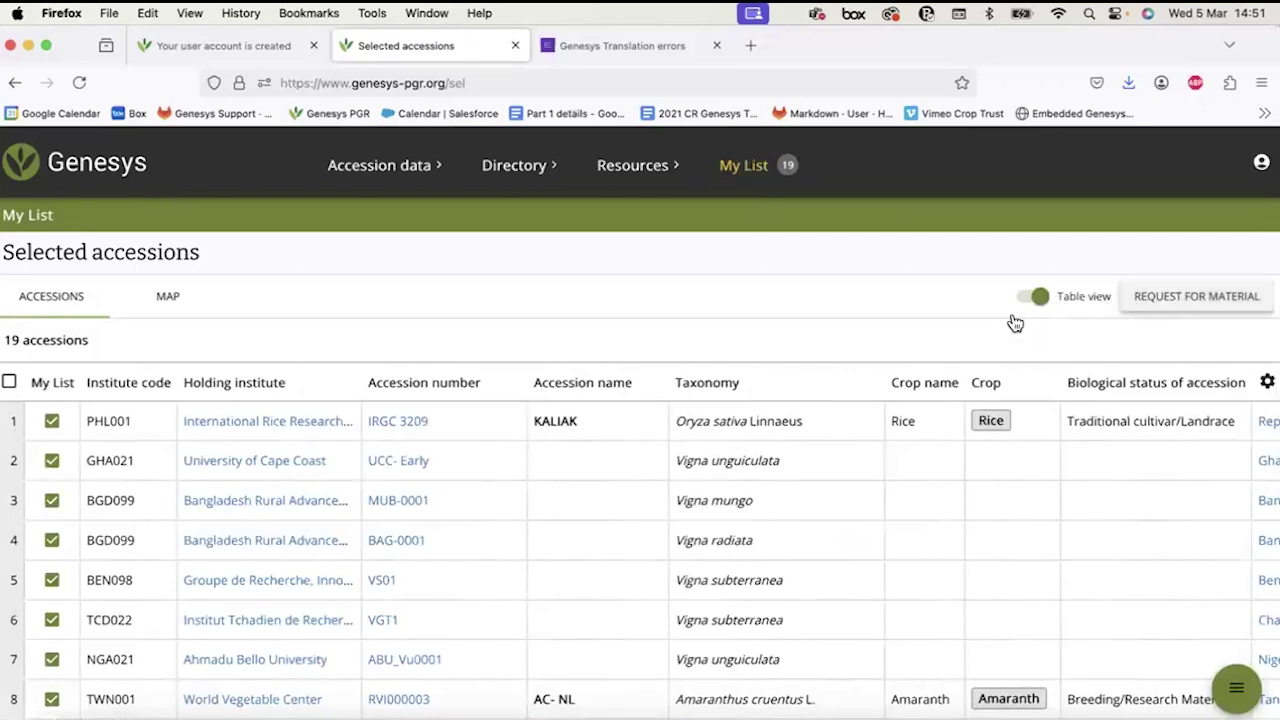
# View the 19 My List accessions on the map, then return to the accessions table.
pyautogui.scroll(-5, 535, 467)
pyautogui.scroll(5, 535, 467)
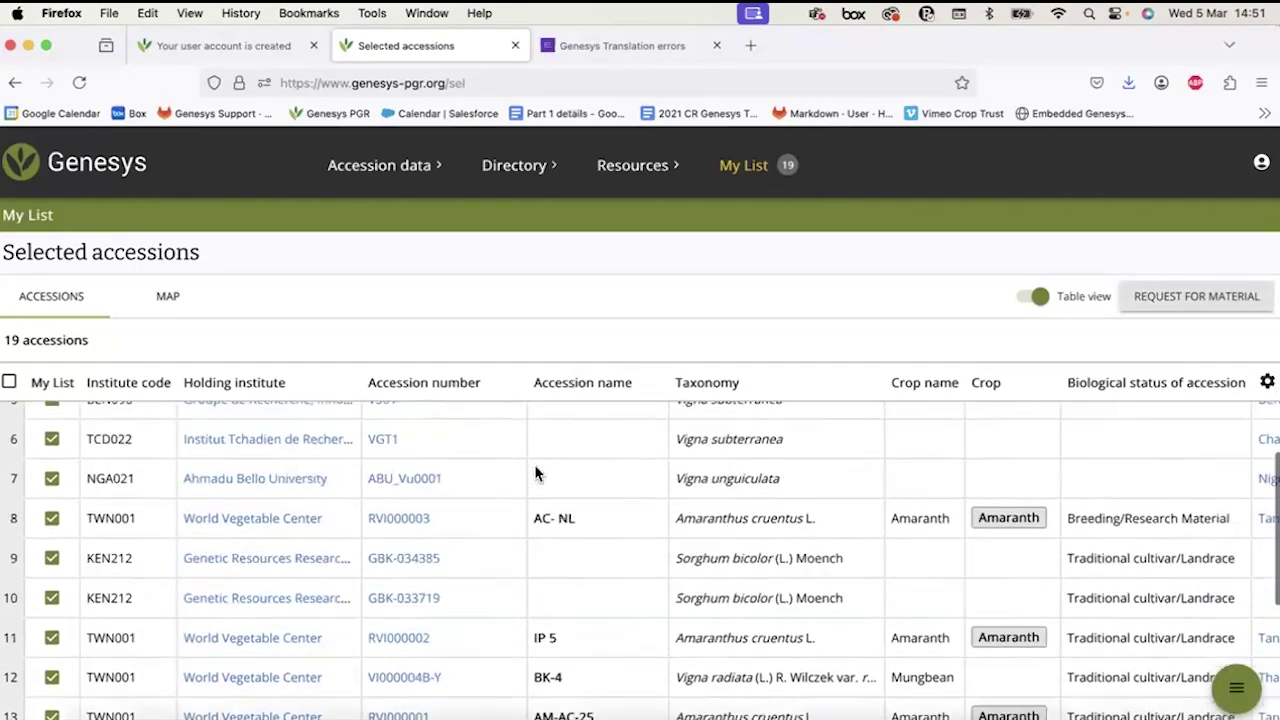
pyautogui.click(168, 298)
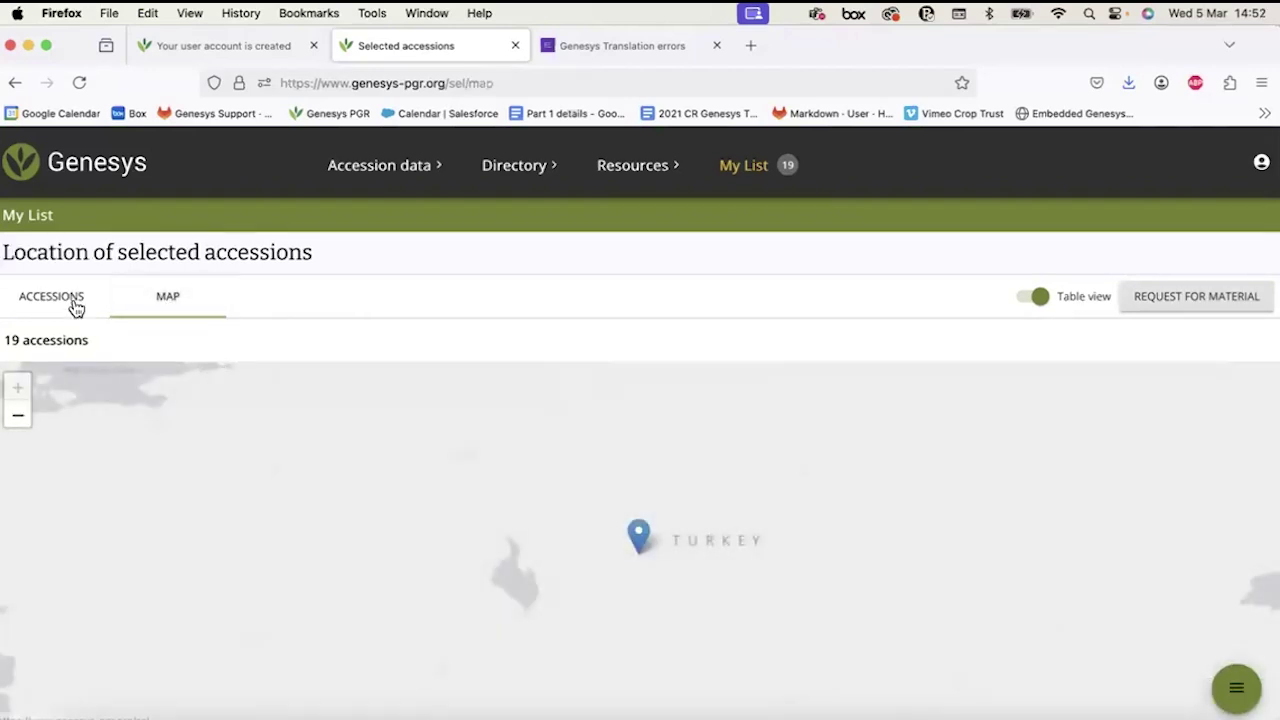
pyautogui.click(74, 306)
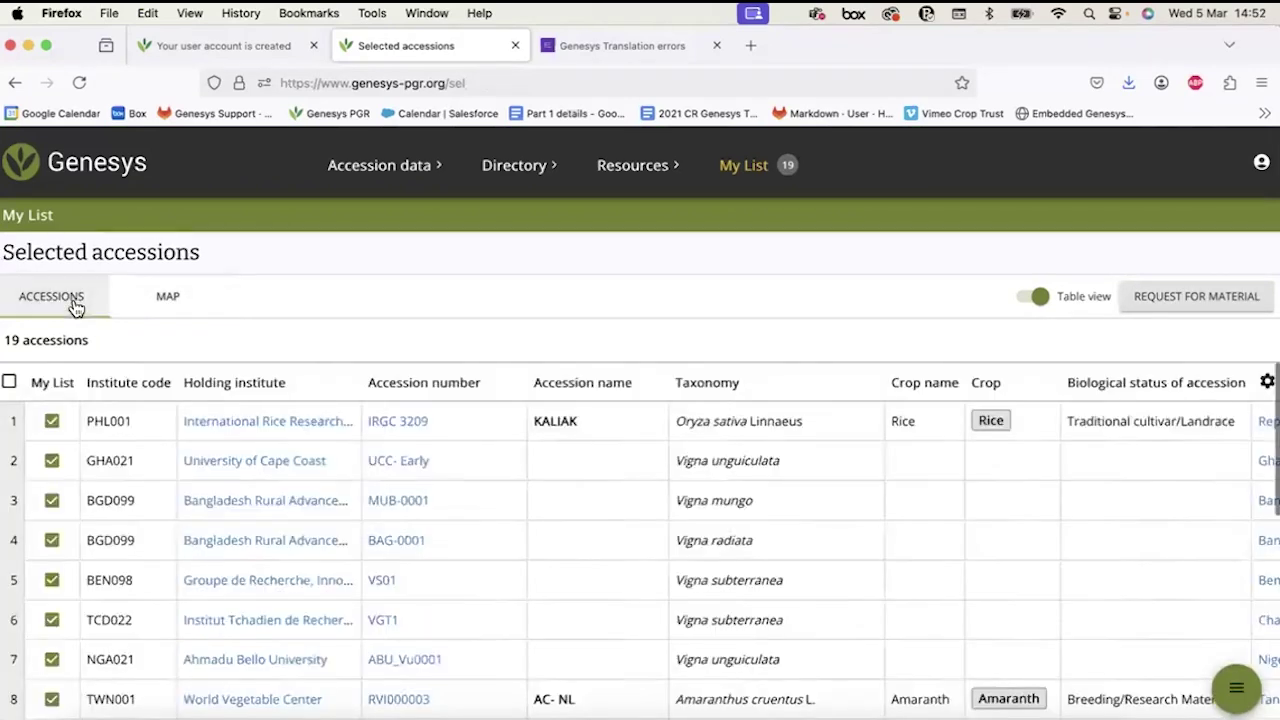
pyautogui.click(1160, 303)
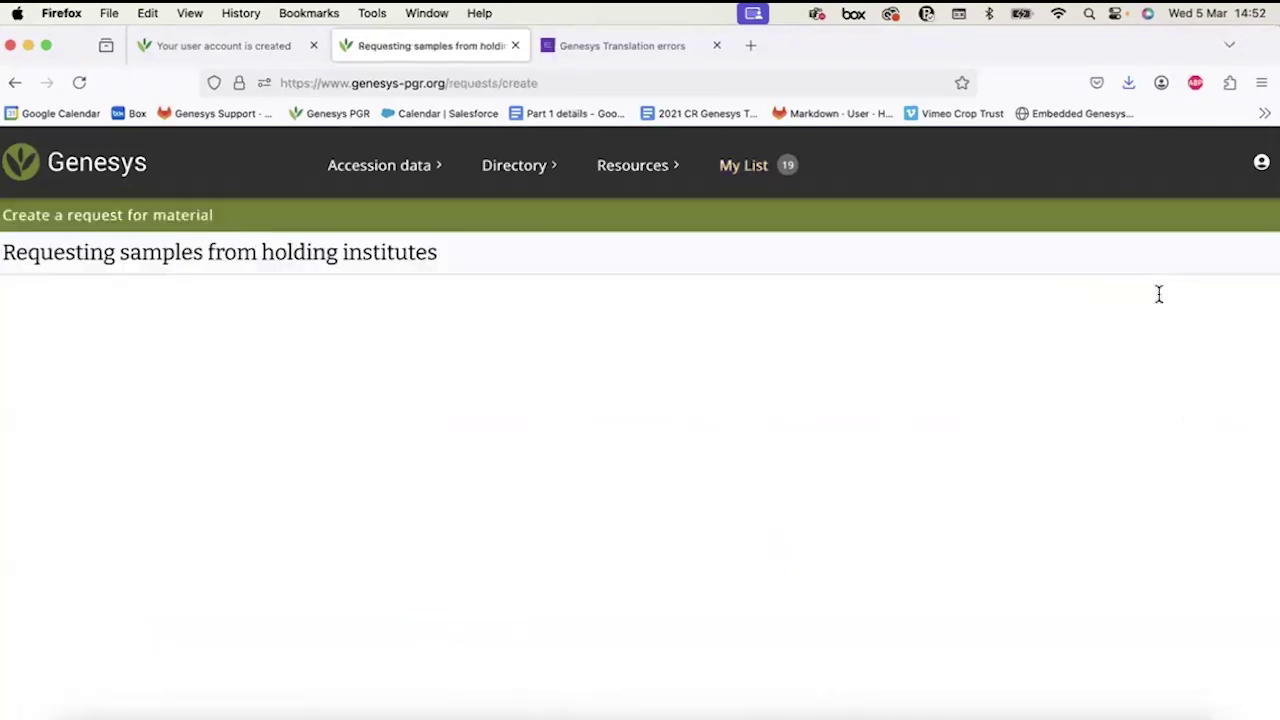
pyautogui.scroll(-1, 812, 418)
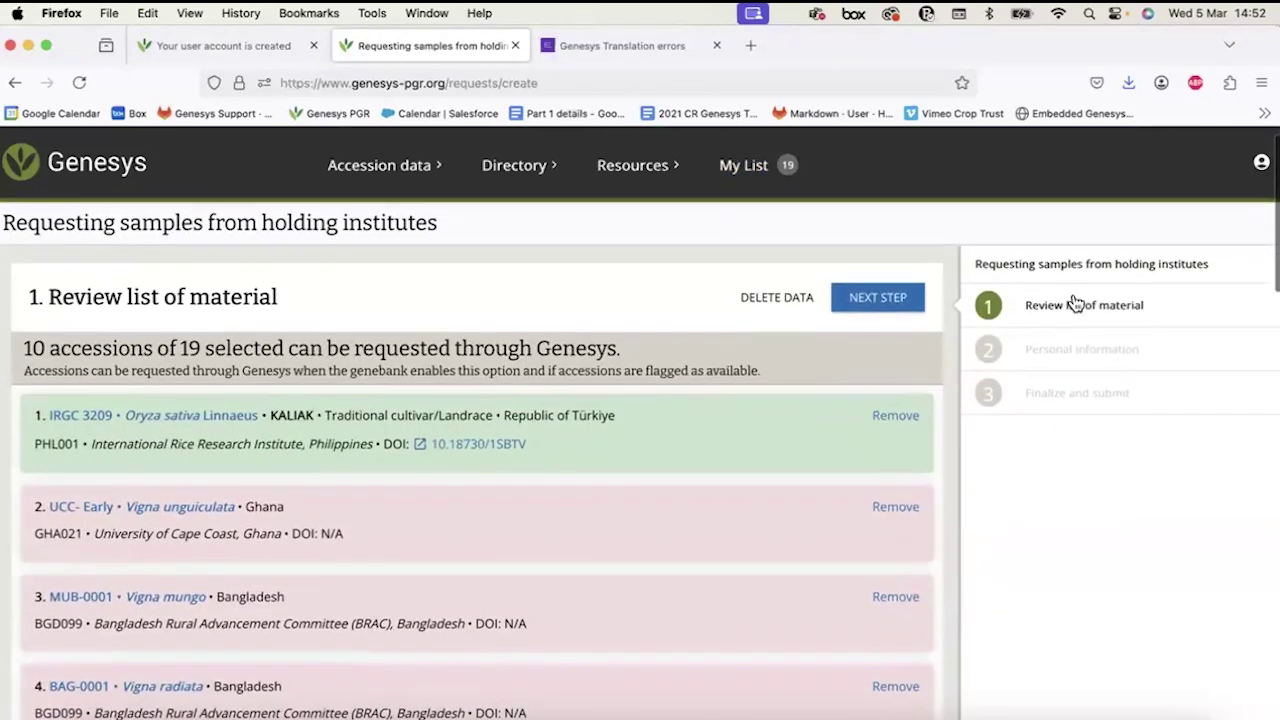
pyautogui.scroll(1, 760, 394)
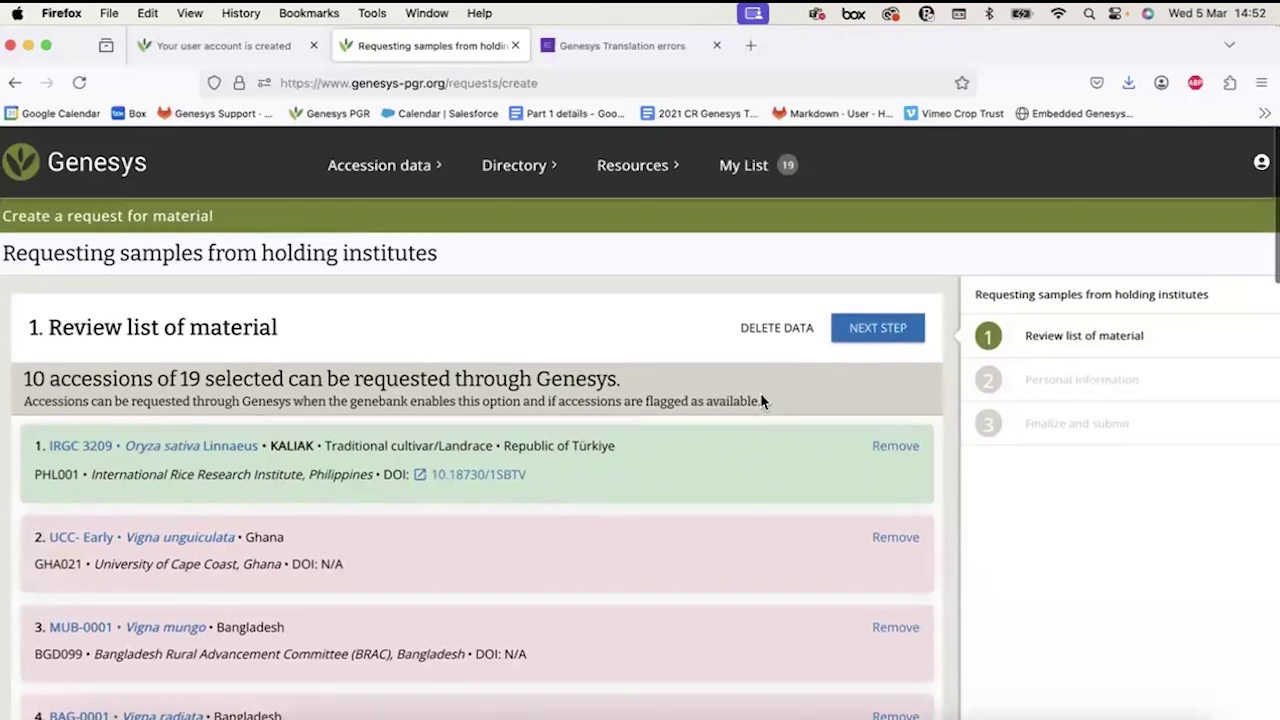
pyautogui.scroll(-2, 760, 398)
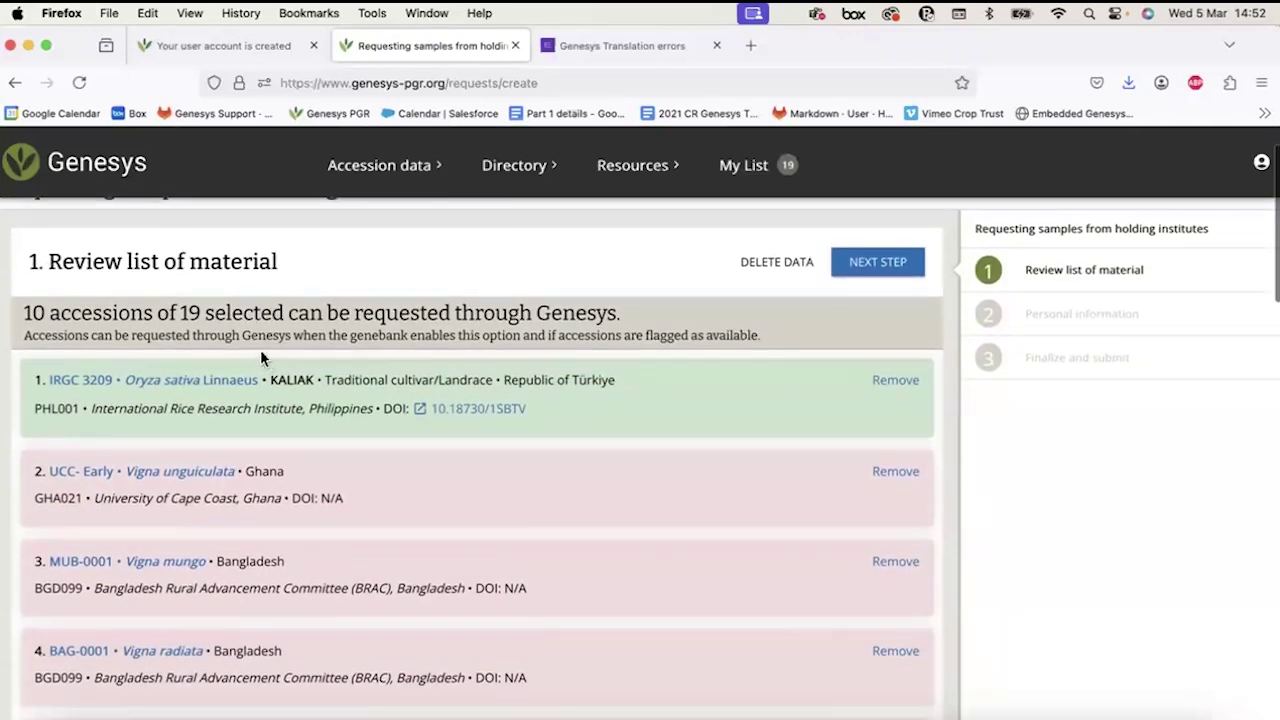
pyautogui.scroll(-1, 260, 355)
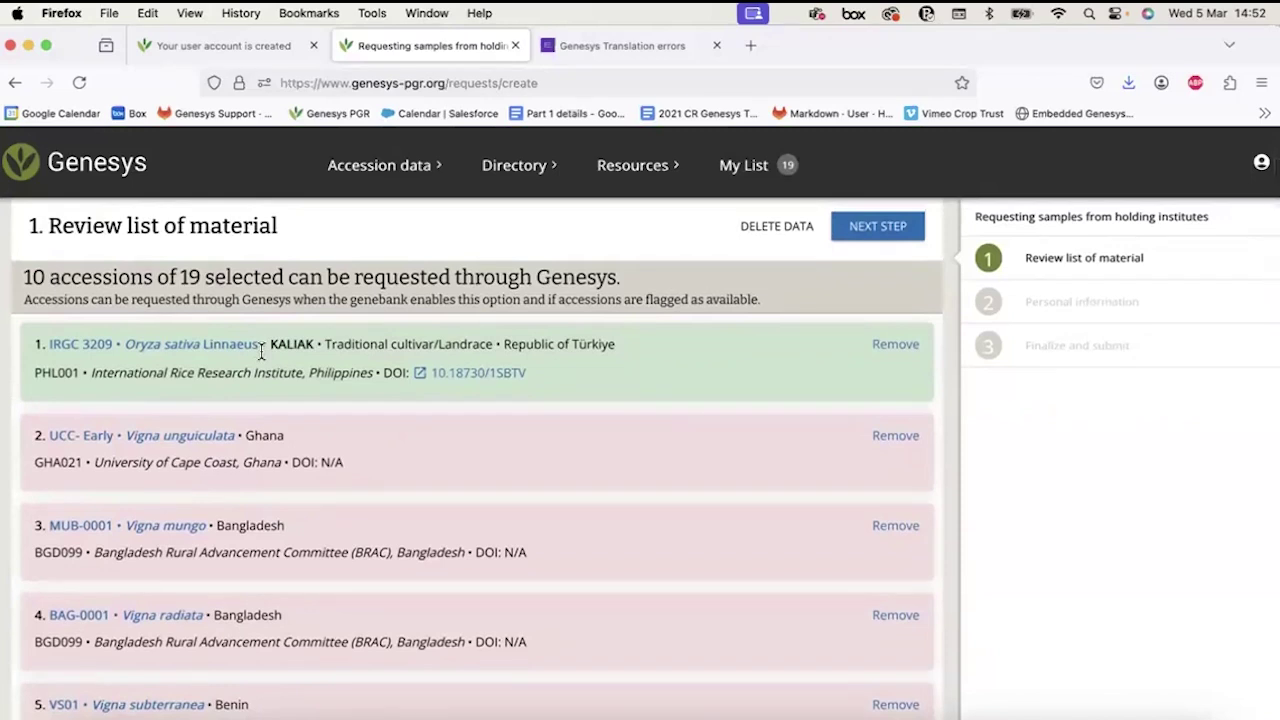
pyautogui.scroll(-3, 262, 350)
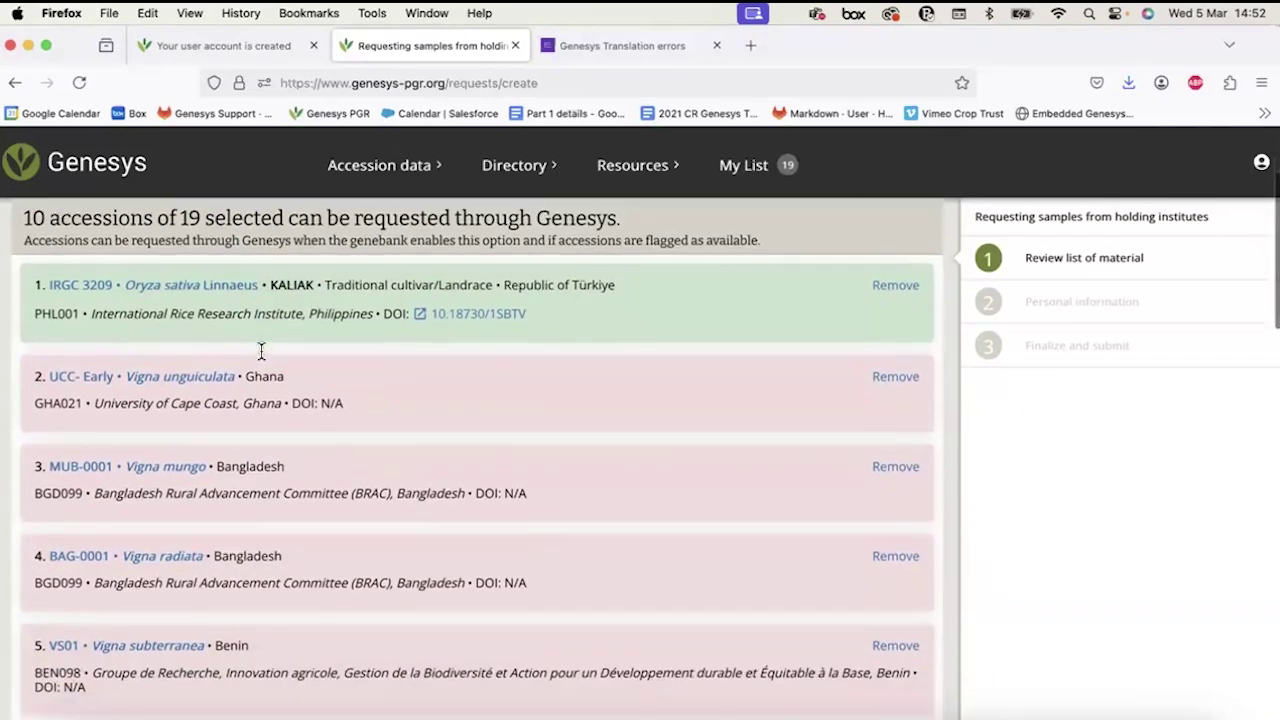
pyautogui.scroll(2, 260, 348)
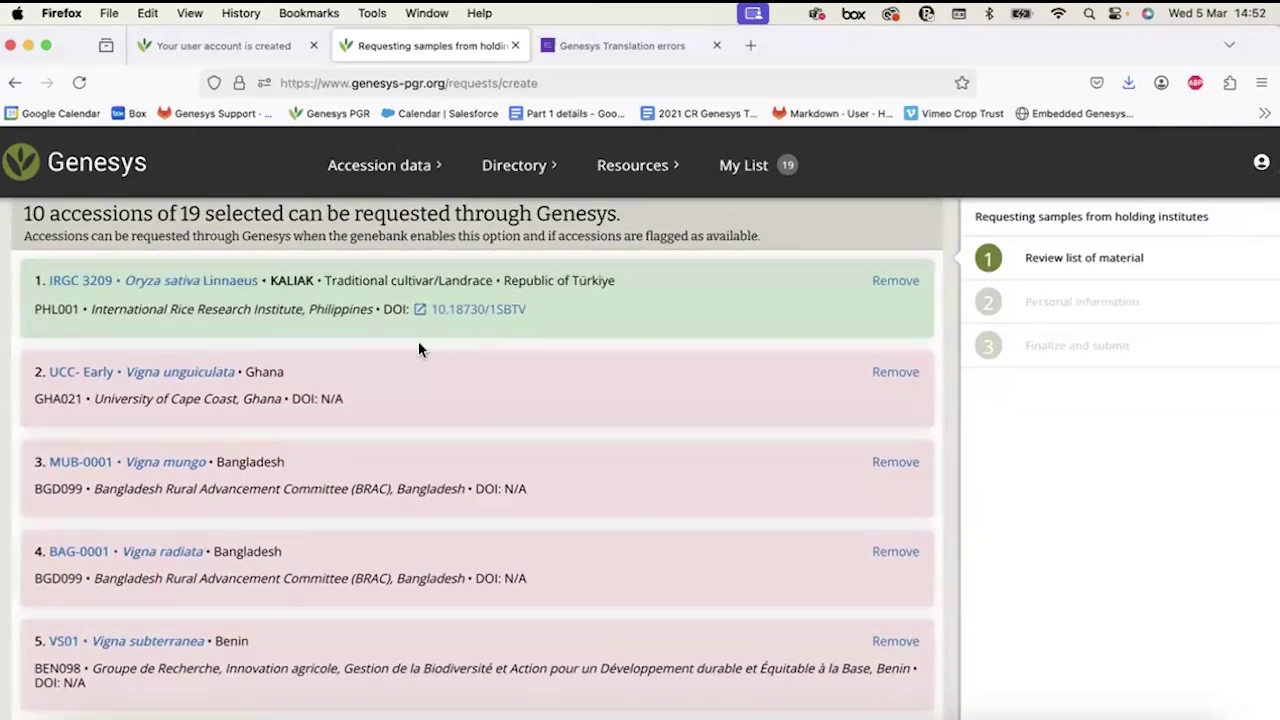
pyautogui.scroll(-5, 375, 427)
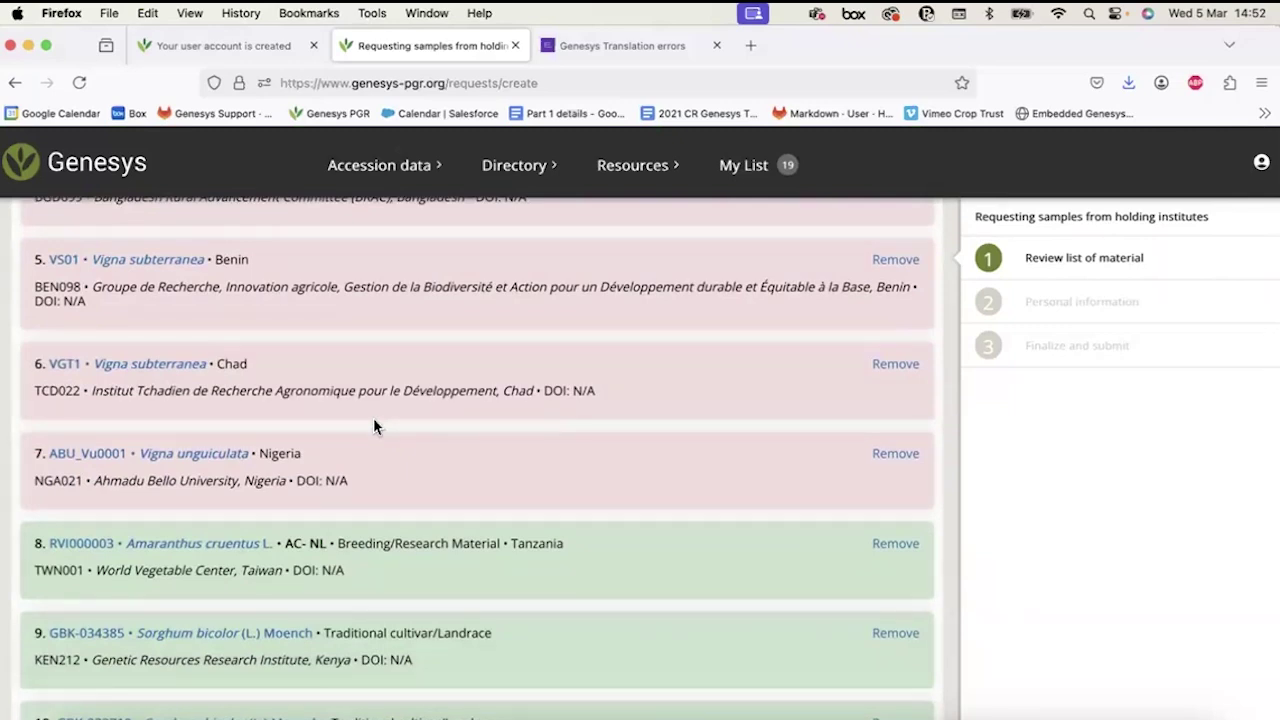
pyautogui.scroll(4, 373, 427)
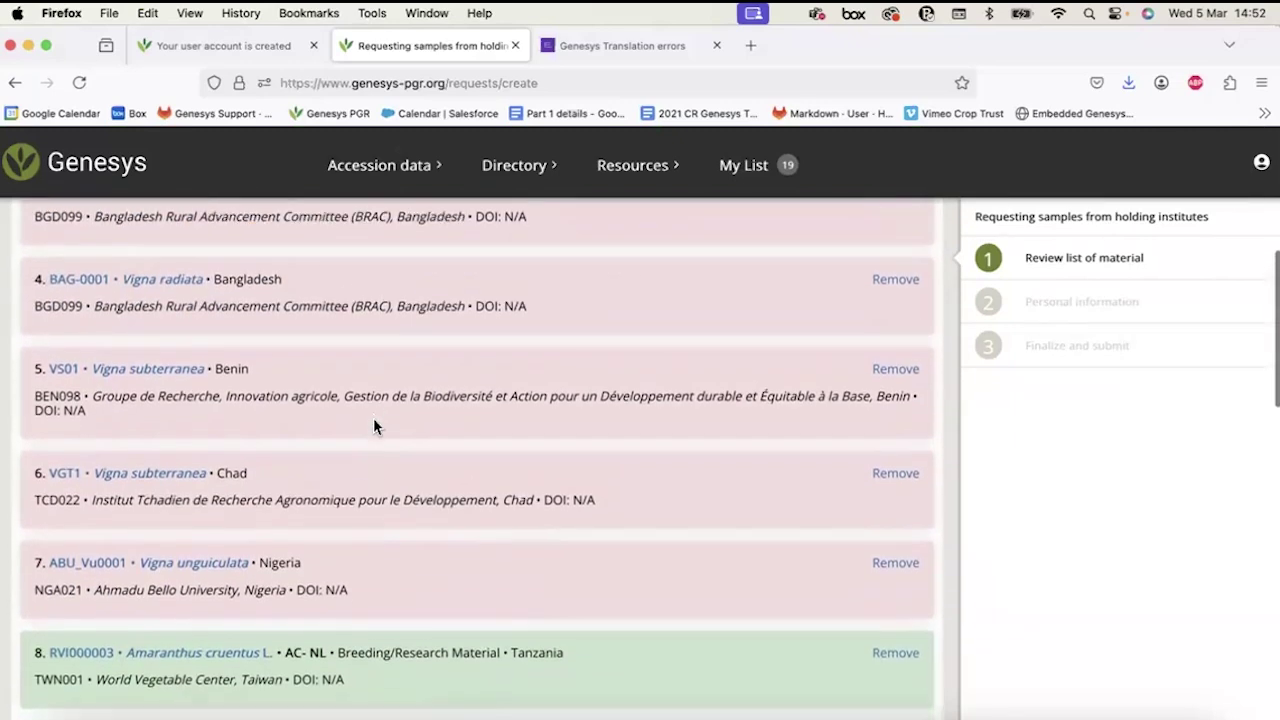
pyautogui.scroll(2, 374, 417)
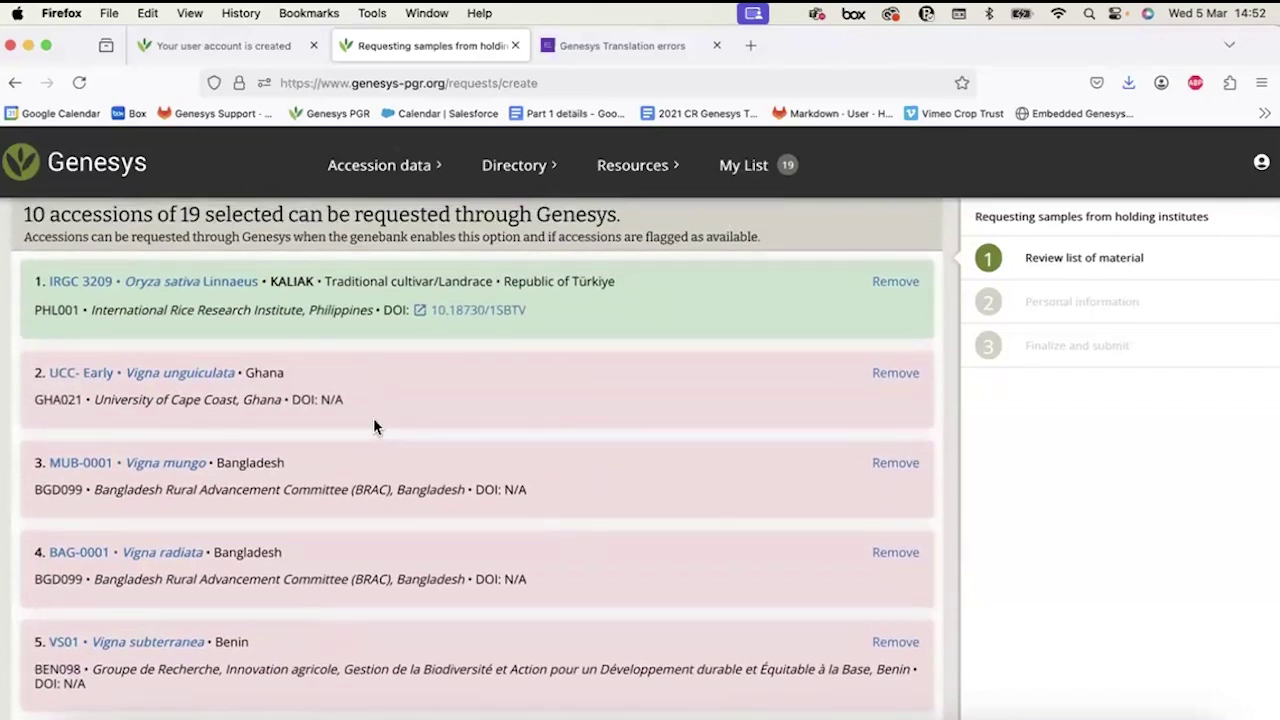
pyautogui.scroll(-8, 374, 426)
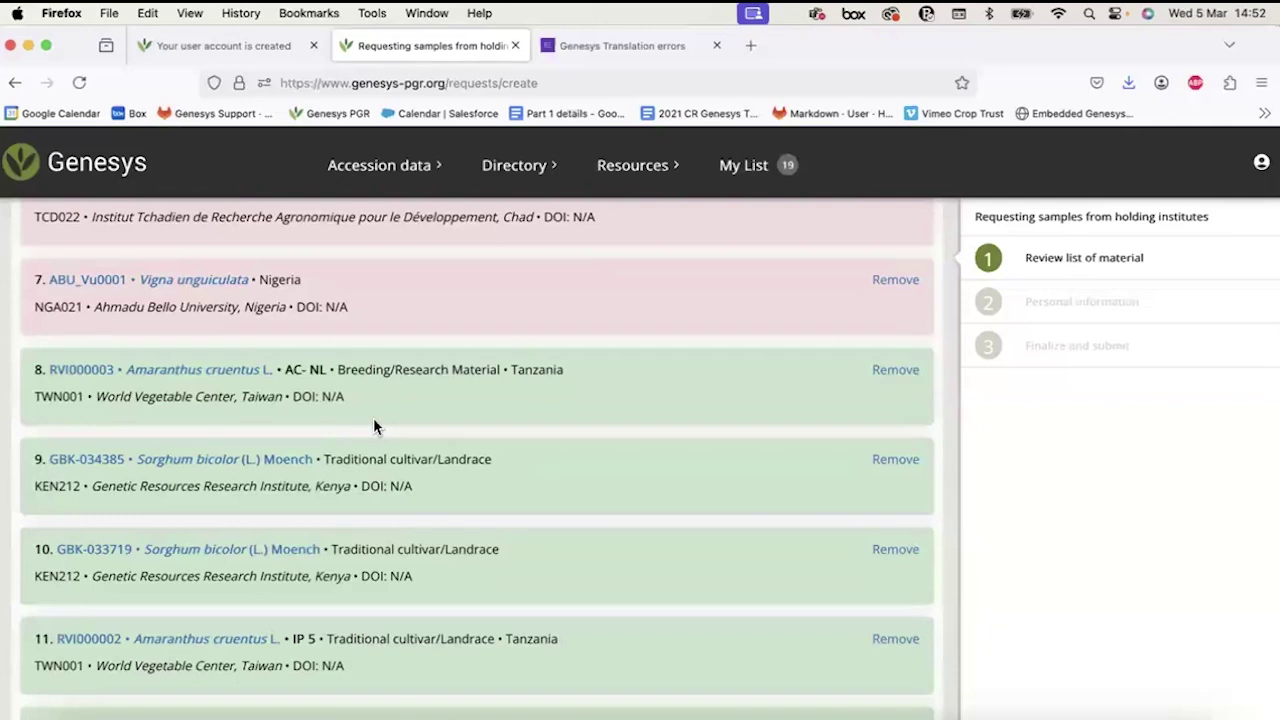
pyautogui.scroll(4, 373, 425)
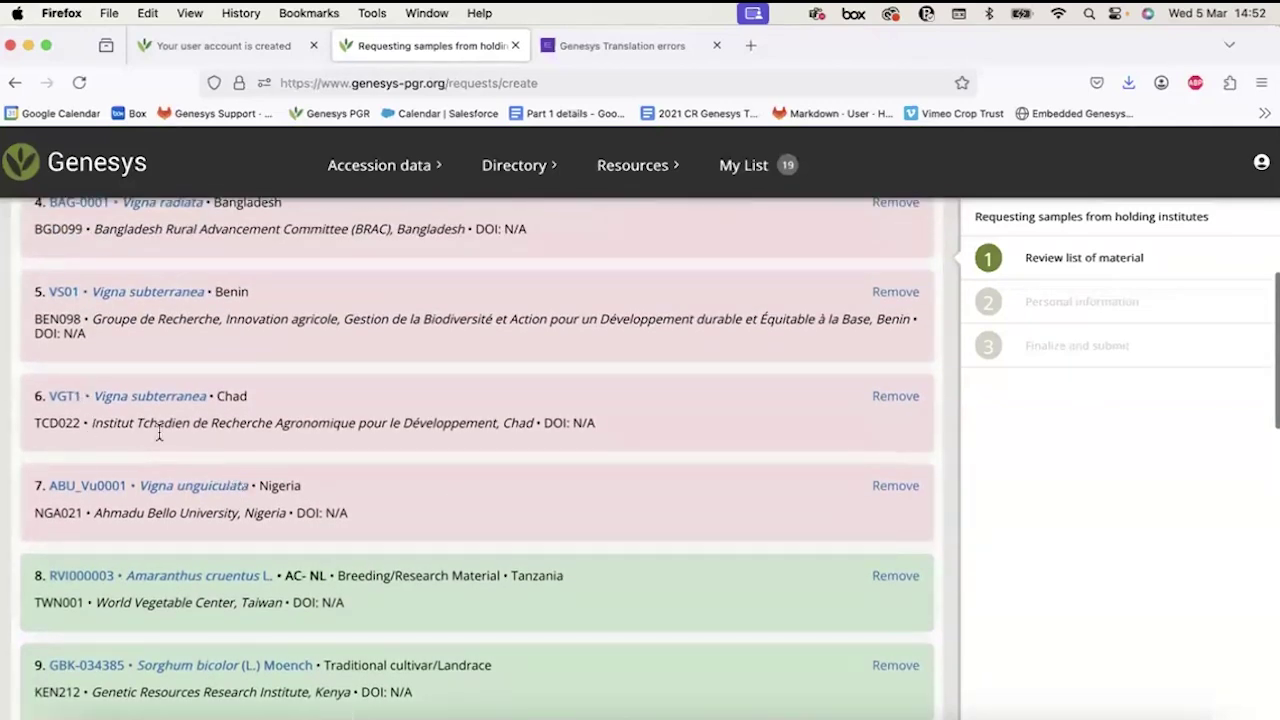
pyautogui.scroll(-9, 448, 501)
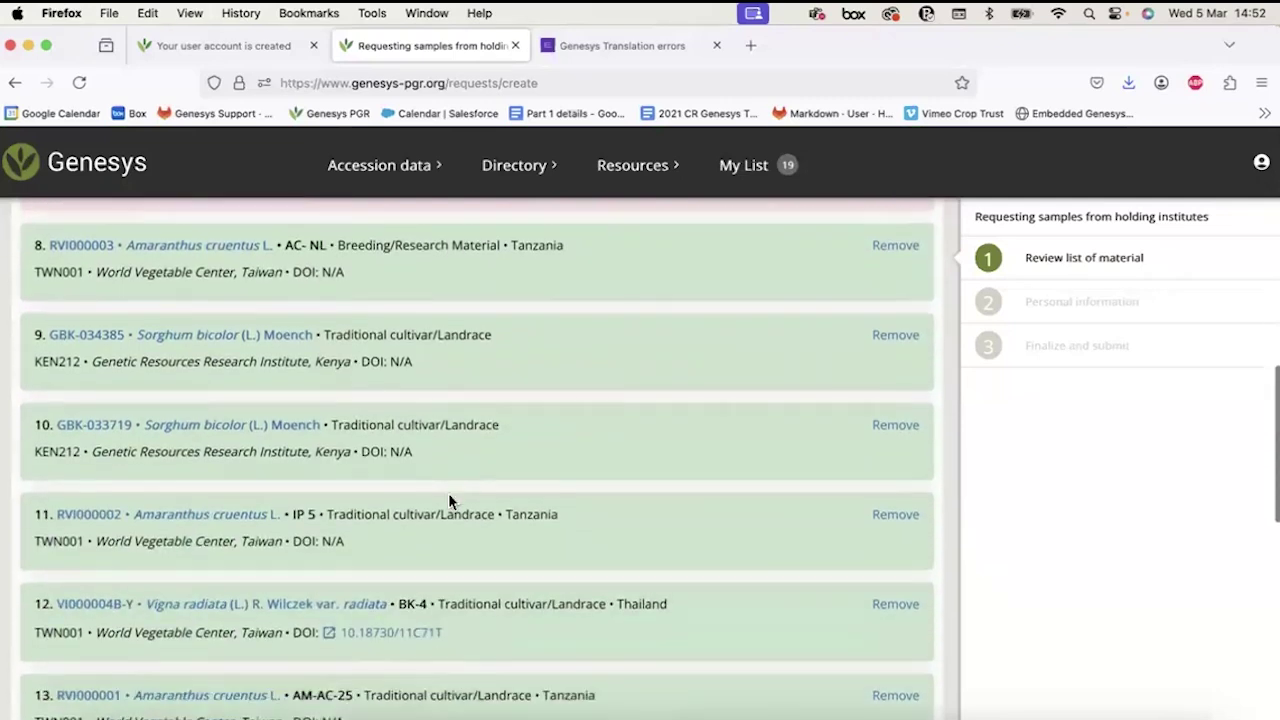
pyautogui.scroll(-12, 448, 493)
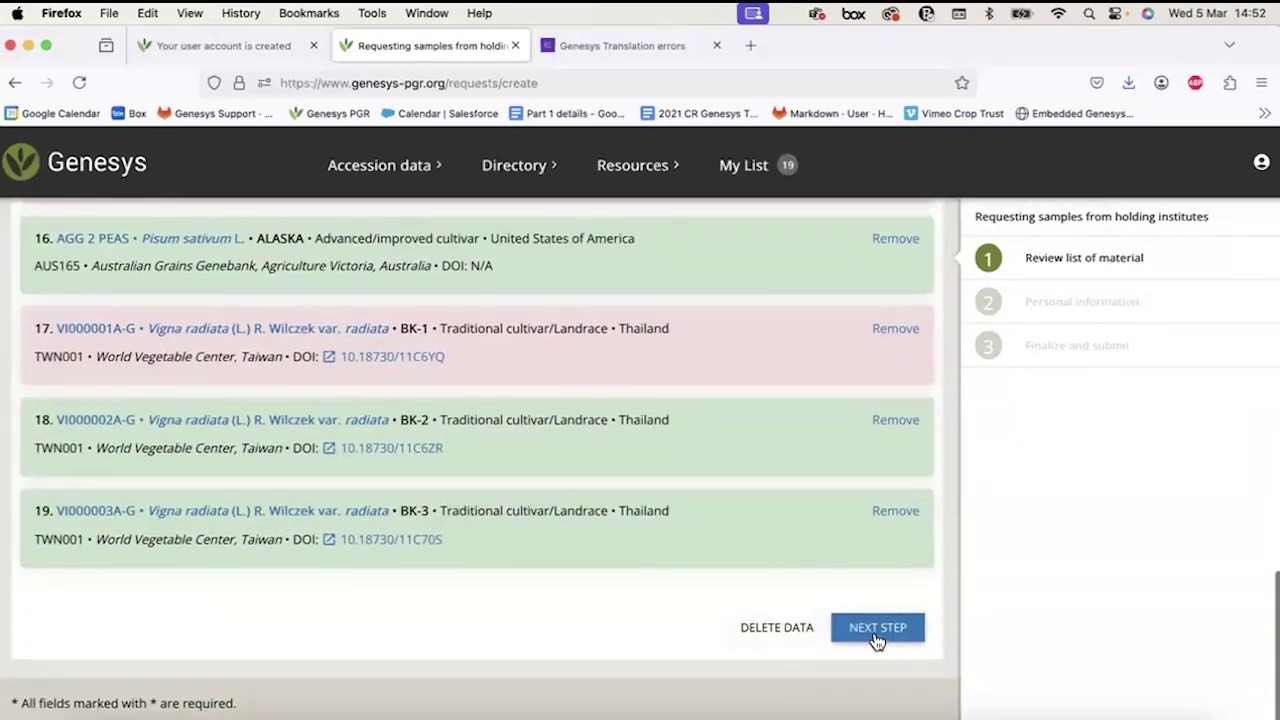
# Advance to the personal information step and paste the requester's e-mail address.
pyautogui.click(877, 630)
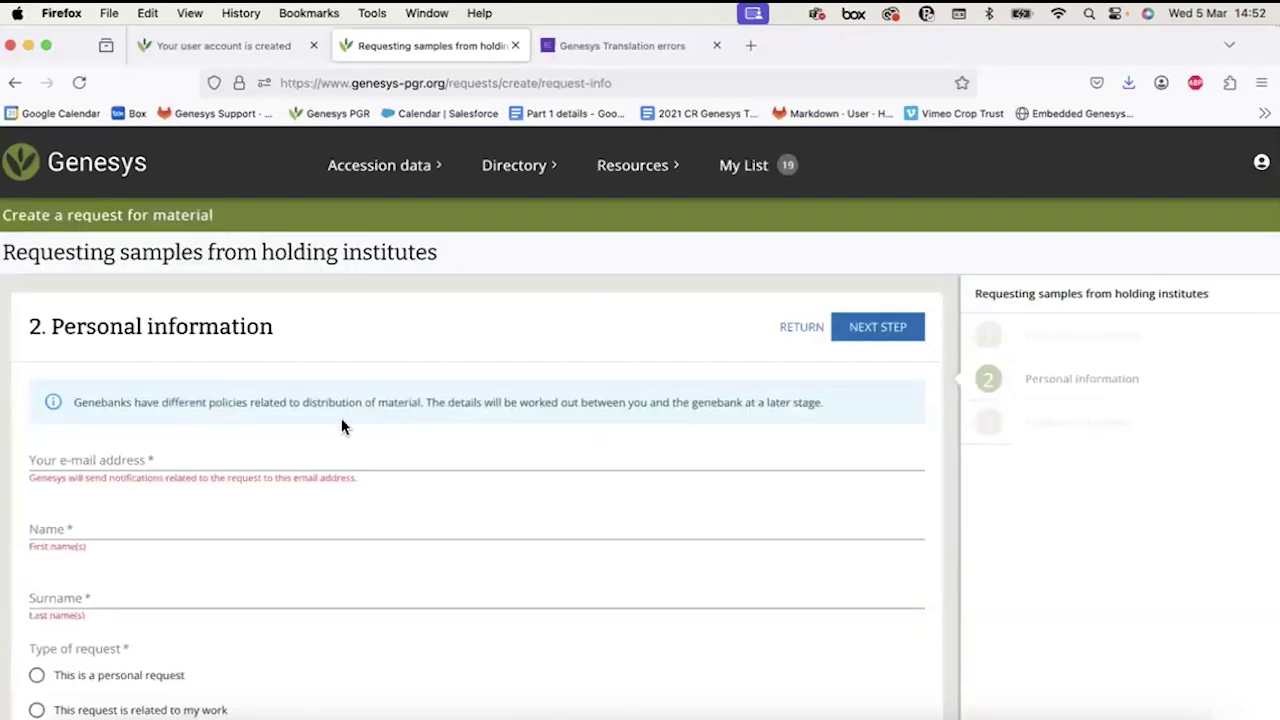
pyautogui.click(220, 450)
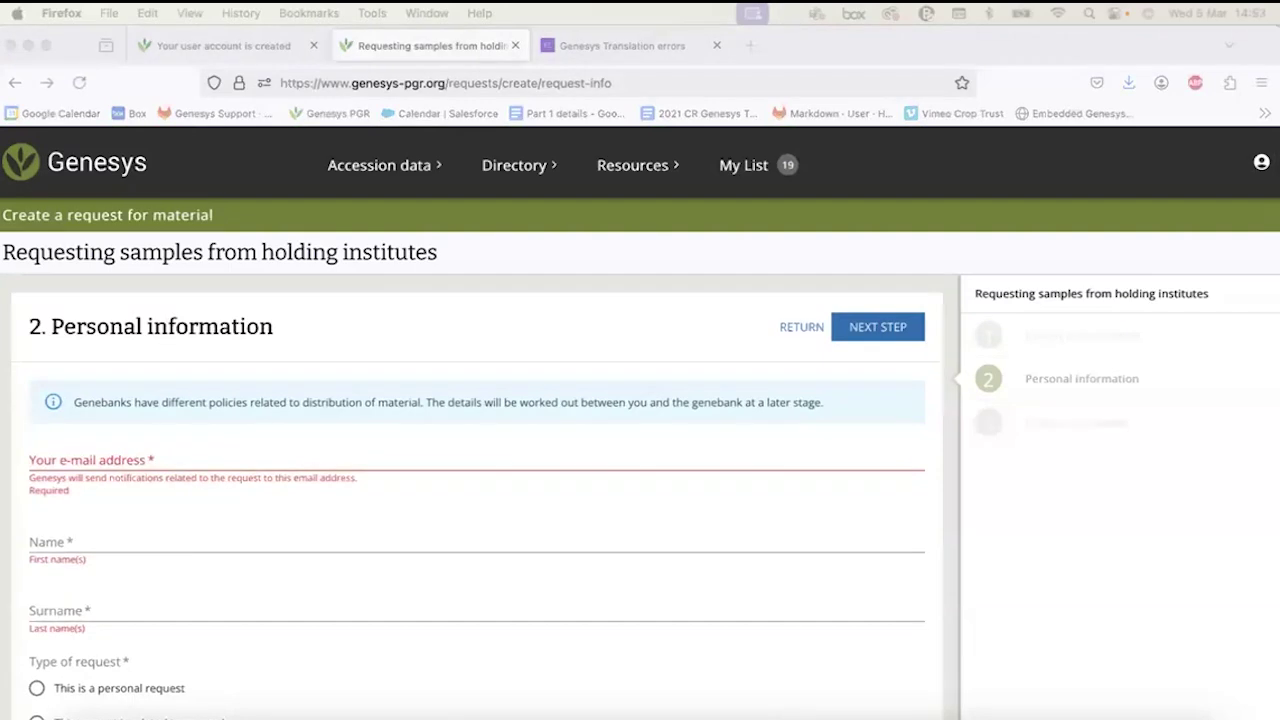
pyautogui.click(220, 450)
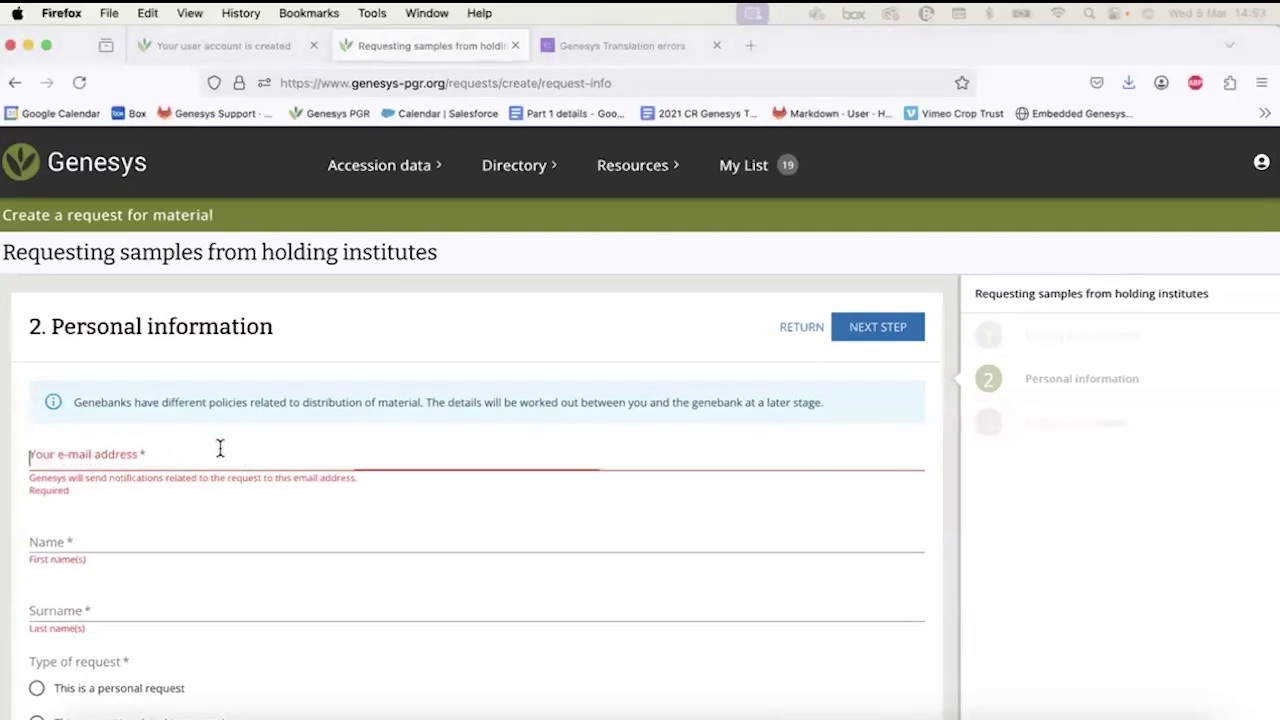
pyautogui.press('super+v')
# Enter the requester's first name and surname in their separate fields.
pyautogui.click(123, 527)
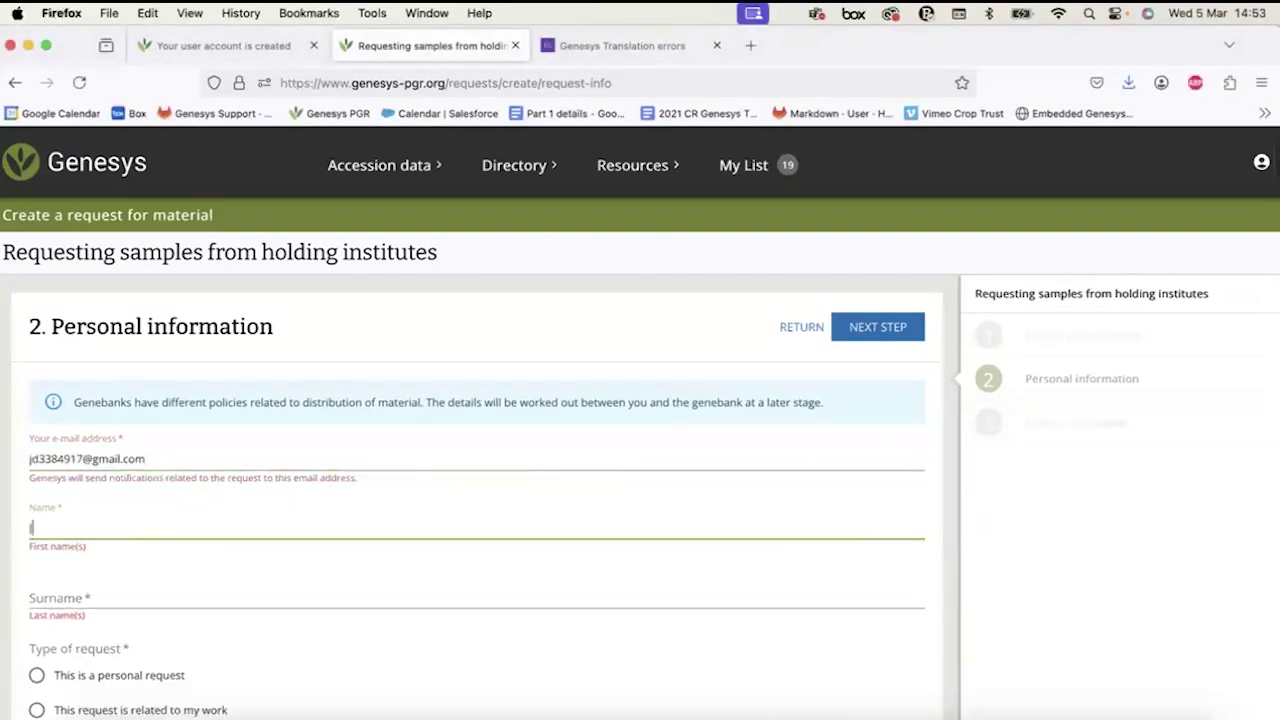
pyautogui.write('Jenny Doe')
pyautogui.doubleClick(230, 523)
pyautogui.press('BackSpace')
pyautogui.click(200, 590)
pyautogui.write('Doe')
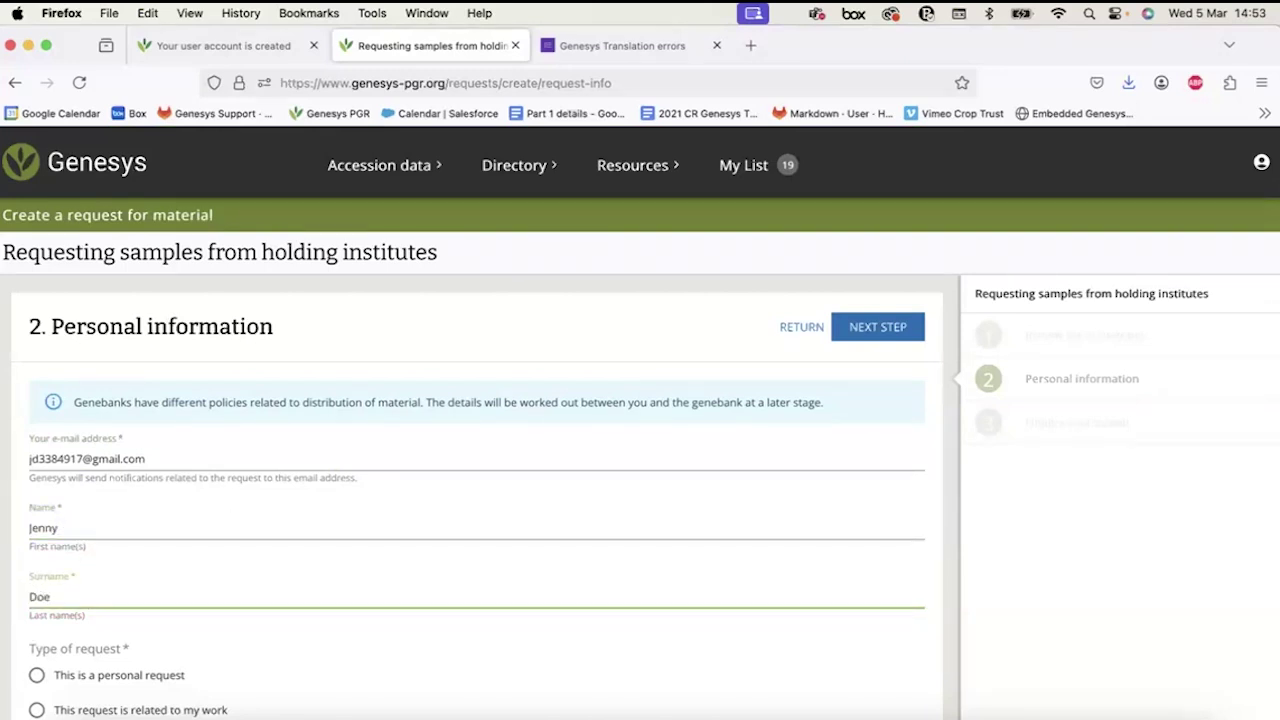
# Mark the request as related to the requester's work.
pyautogui.scroll(-4, 37, 575)
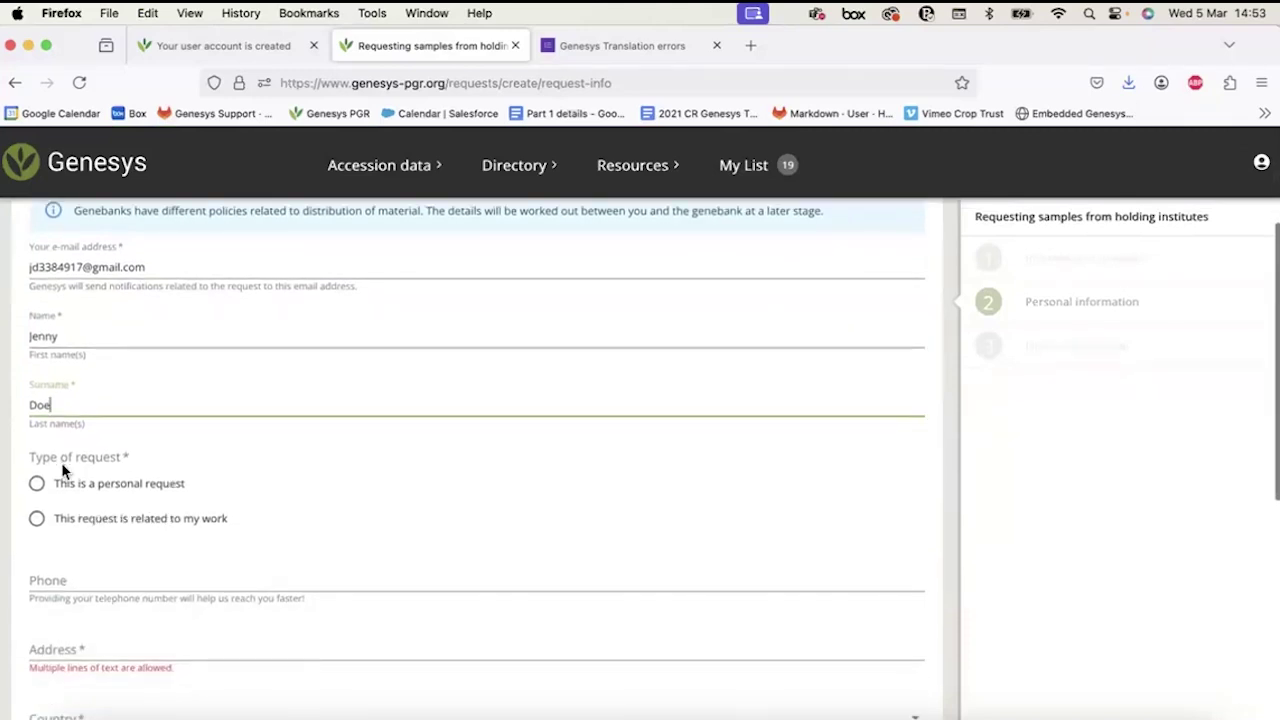
pyautogui.keyDown('ctrl'); pyautogui.scroll(3, 130, 401); pyautogui.keyUp('ctrl')
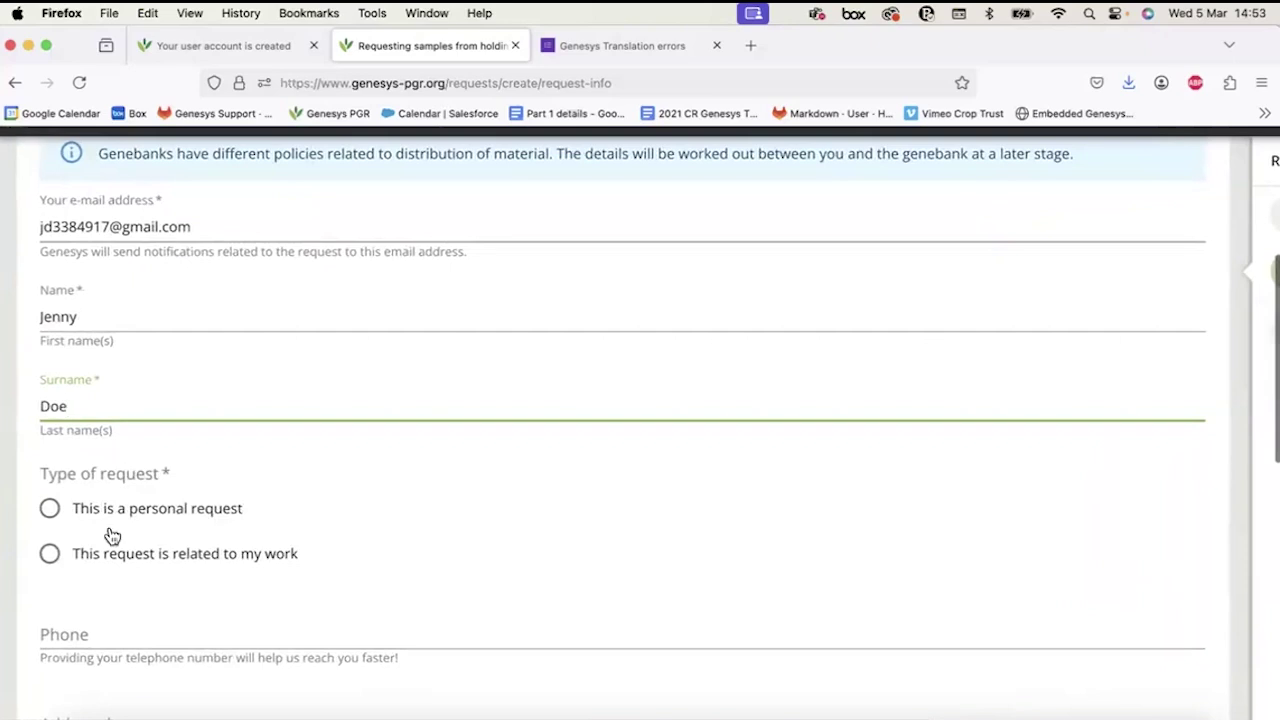
pyautogui.scroll(-2, 114, 614)
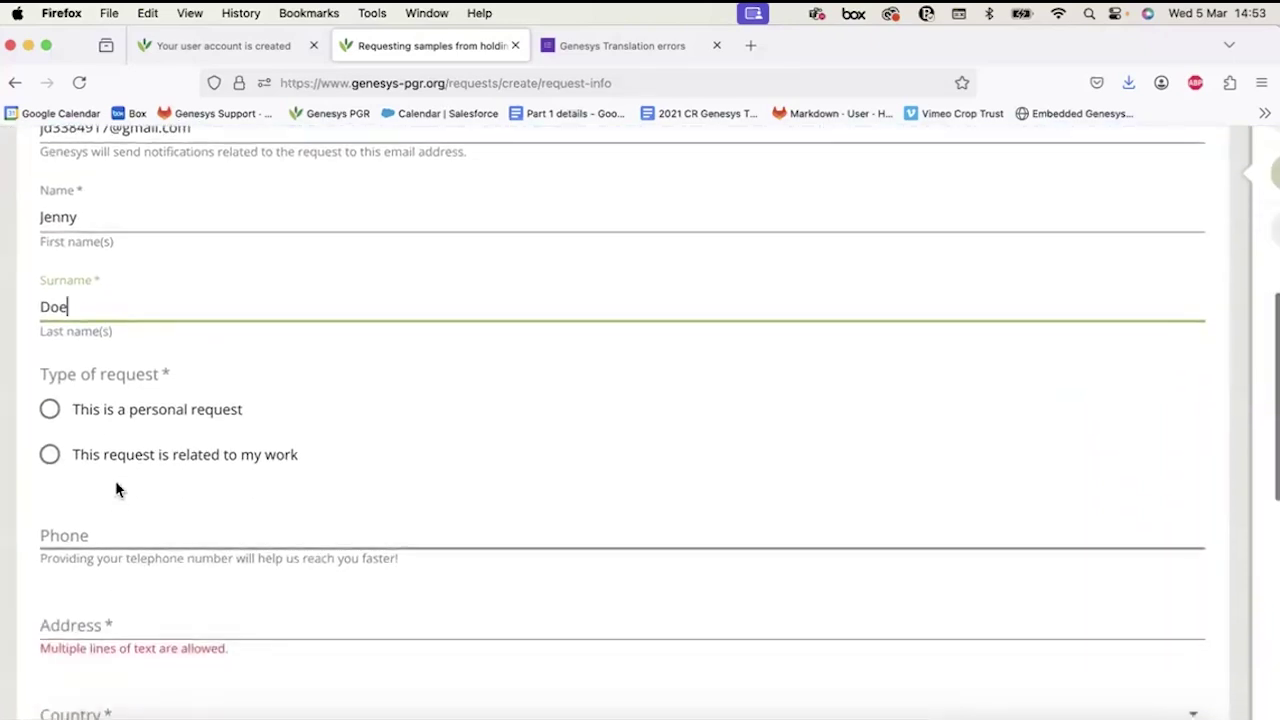
pyautogui.click(70, 457)
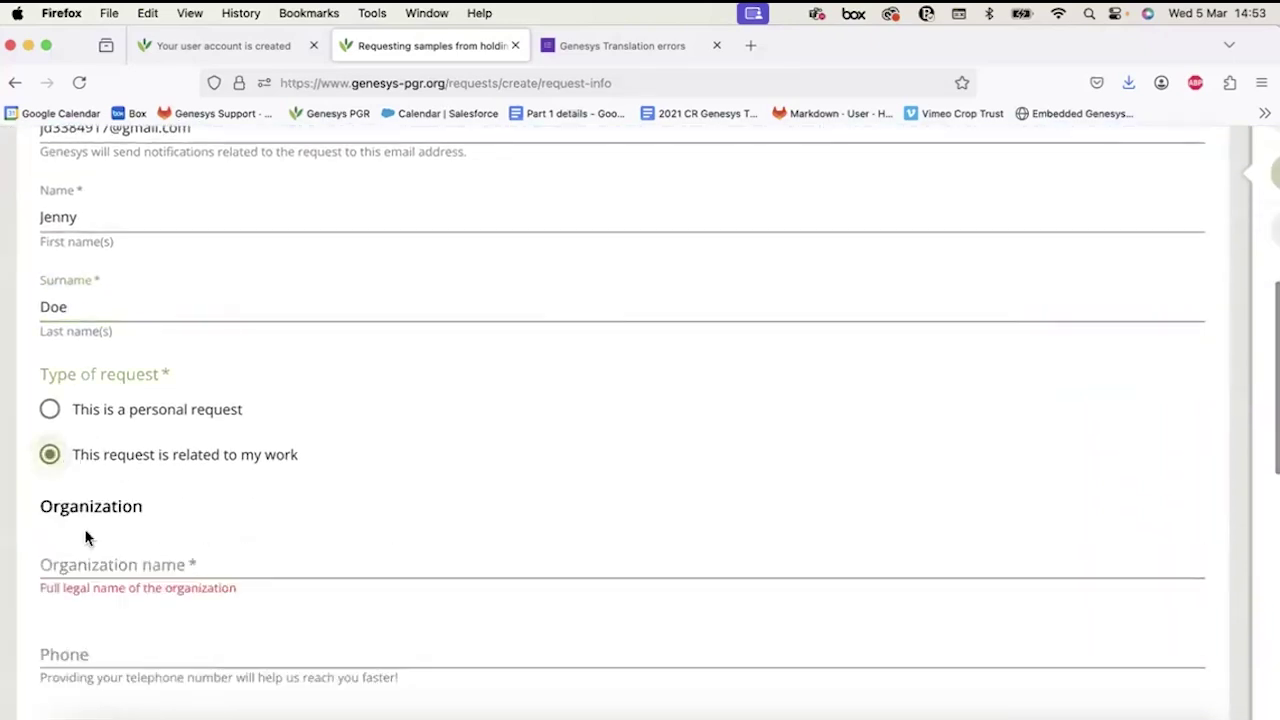
# Enter 'Crop Trust' as the organization name.
pyautogui.scroll(-5, 85, 538)
pyautogui.click(69, 311)
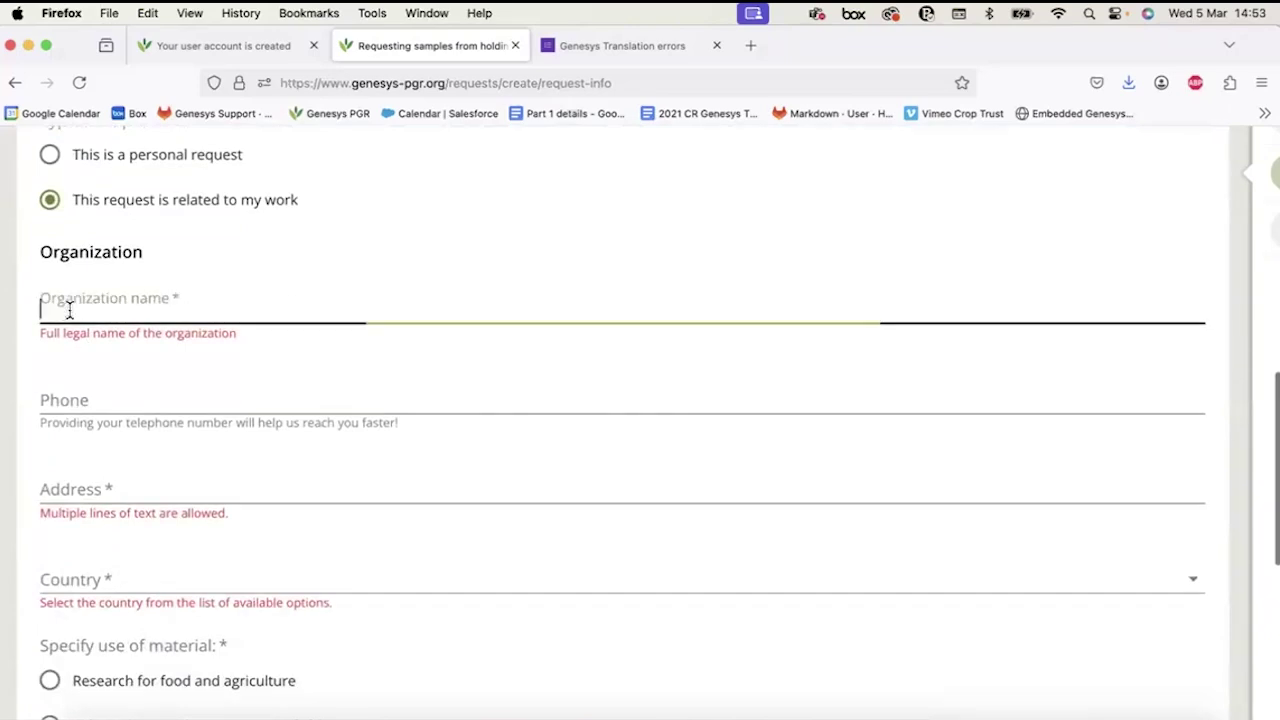
pyautogui.click(54, 393)
pyautogui.click(58, 499)
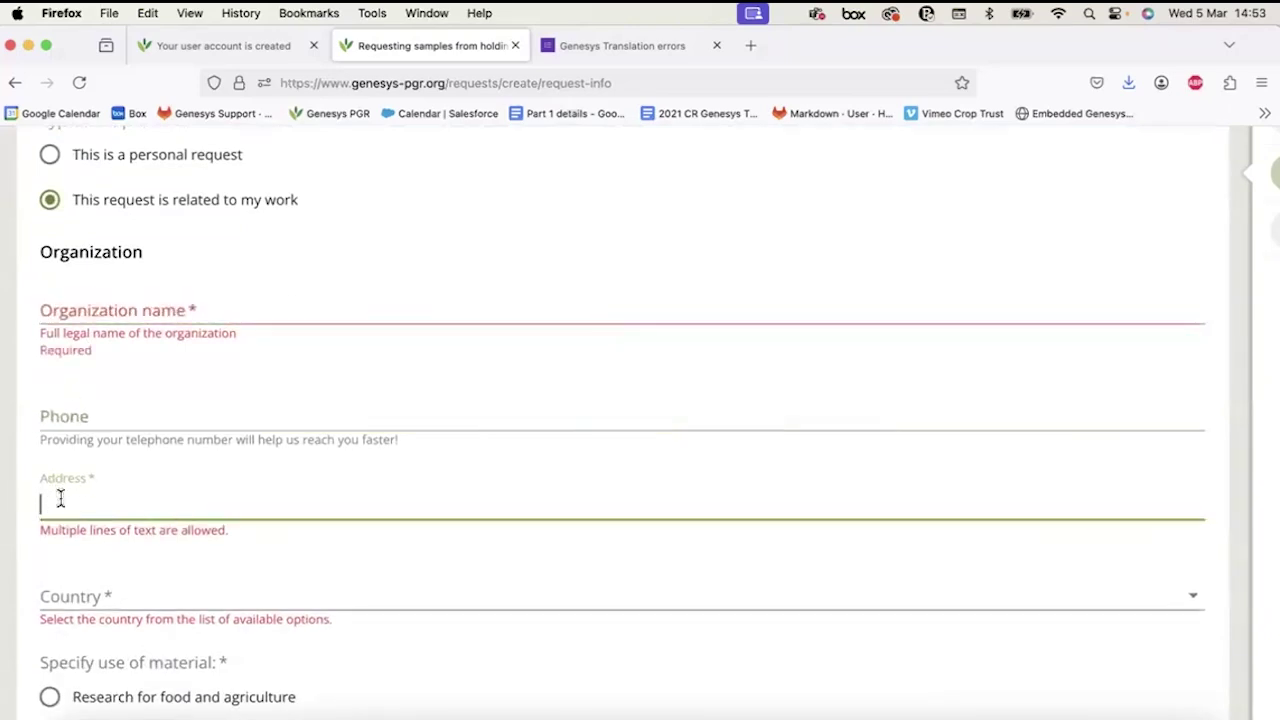
pyautogui.scroll(-3, 62, 520)
pyautogui.click(65, 443)
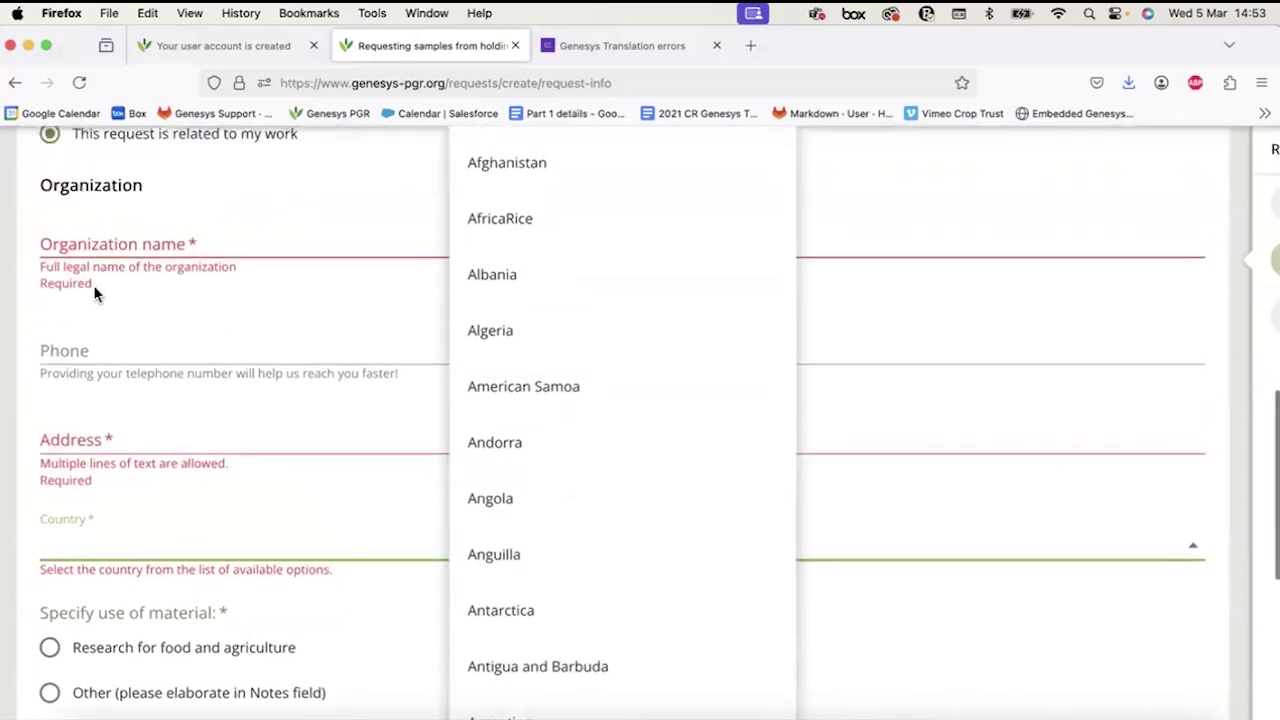
pyautogui.scroll(2, 93, 285)
pyautogui.click(80, 337)
pyautogui.click(57, 337)
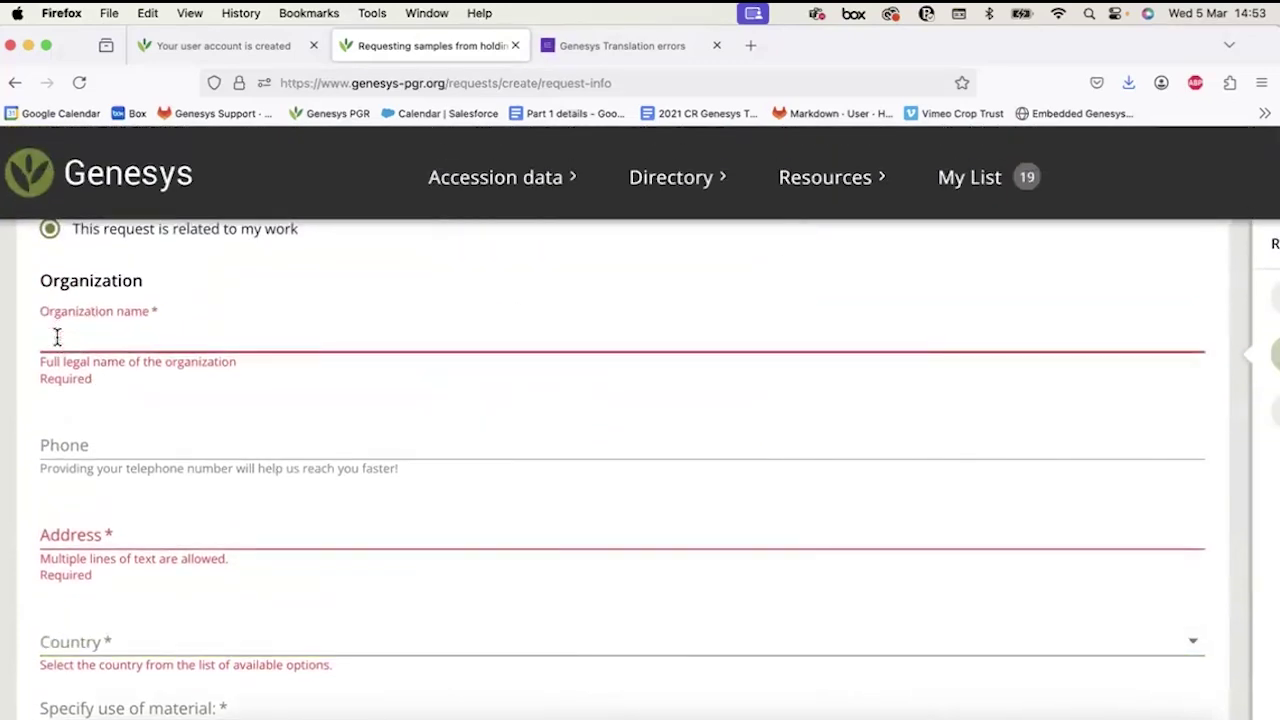
pyautogui.write('Crop Trust')
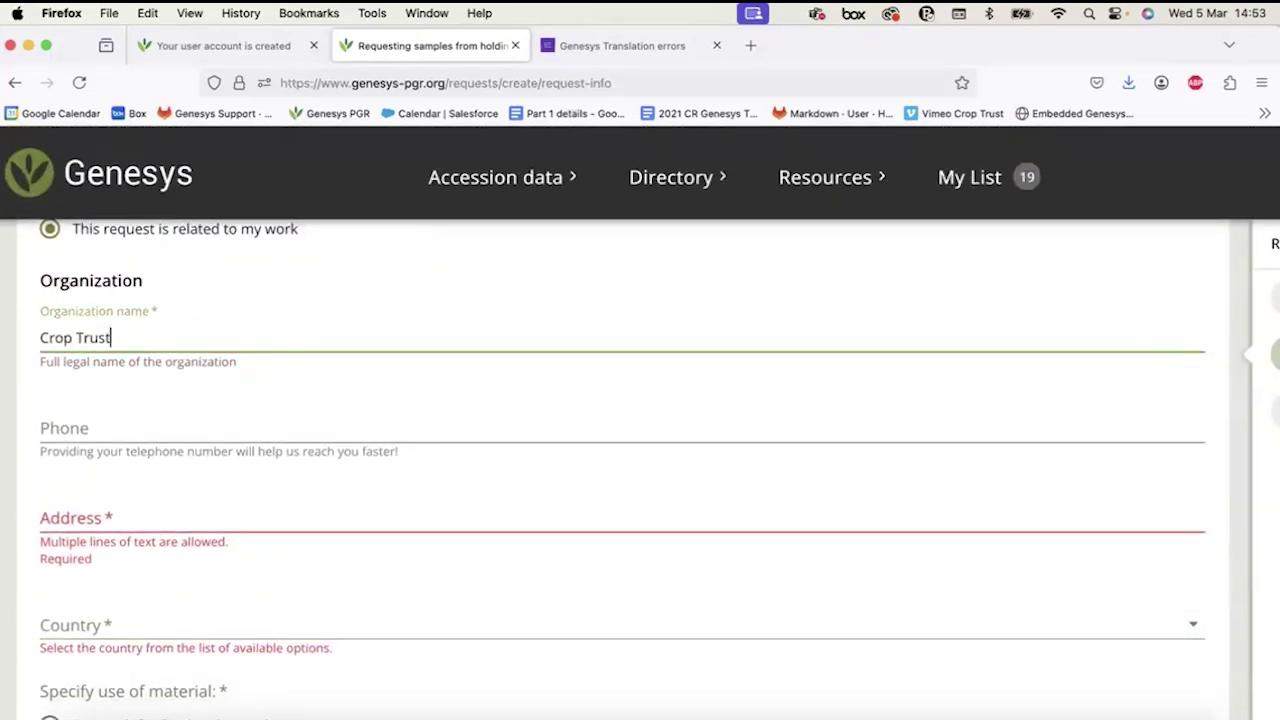
pyautogui.click(75, 475)
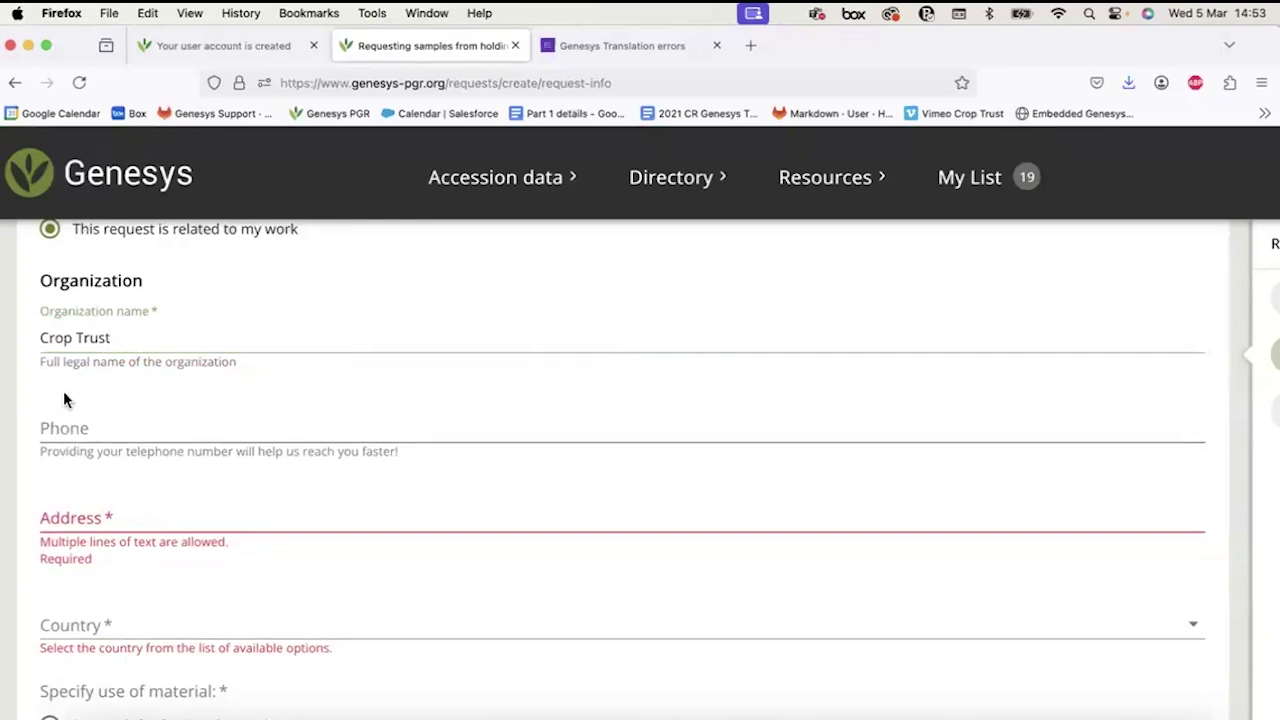
# Fill in the requester's address.
pyautogui.click(63, 421)
pyautogui.click(71, 520)
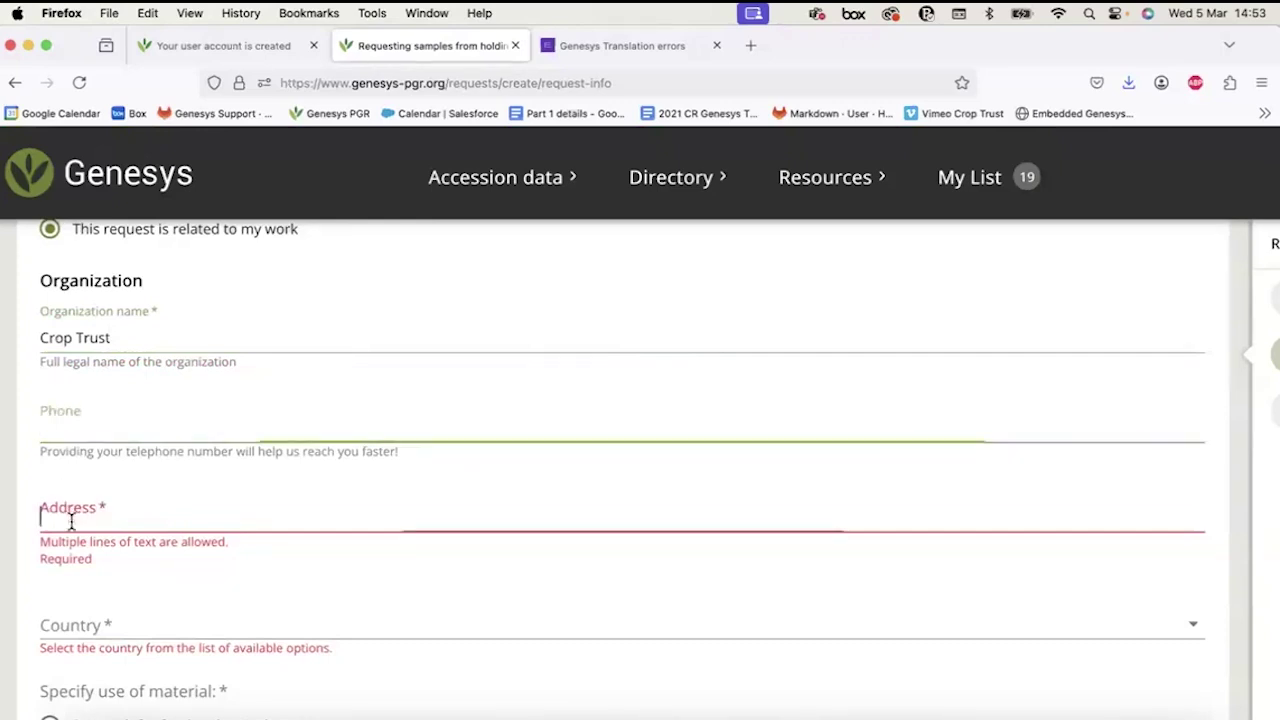
pyautogui.write('Germany')
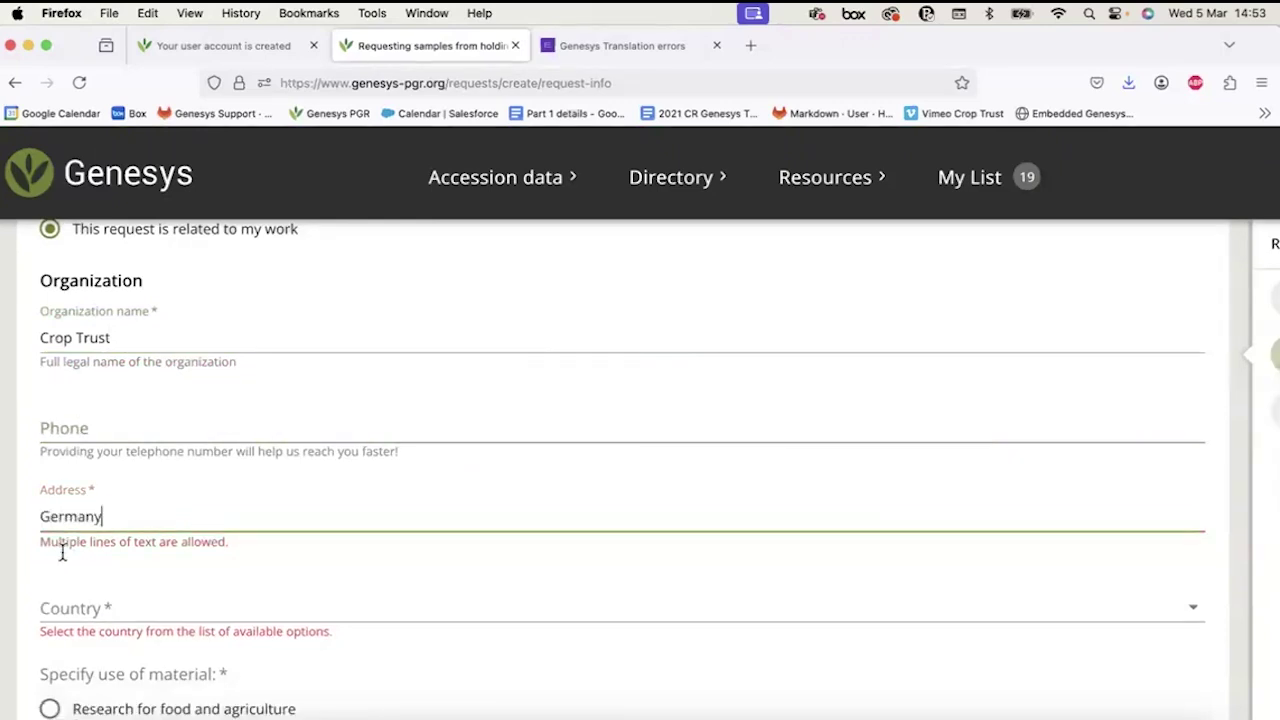
pyautogui.doubleClick(108, 517)
pyautogui.write('Bonn')
# Choose Germany as the country.
pyautogui.click(107, 607)
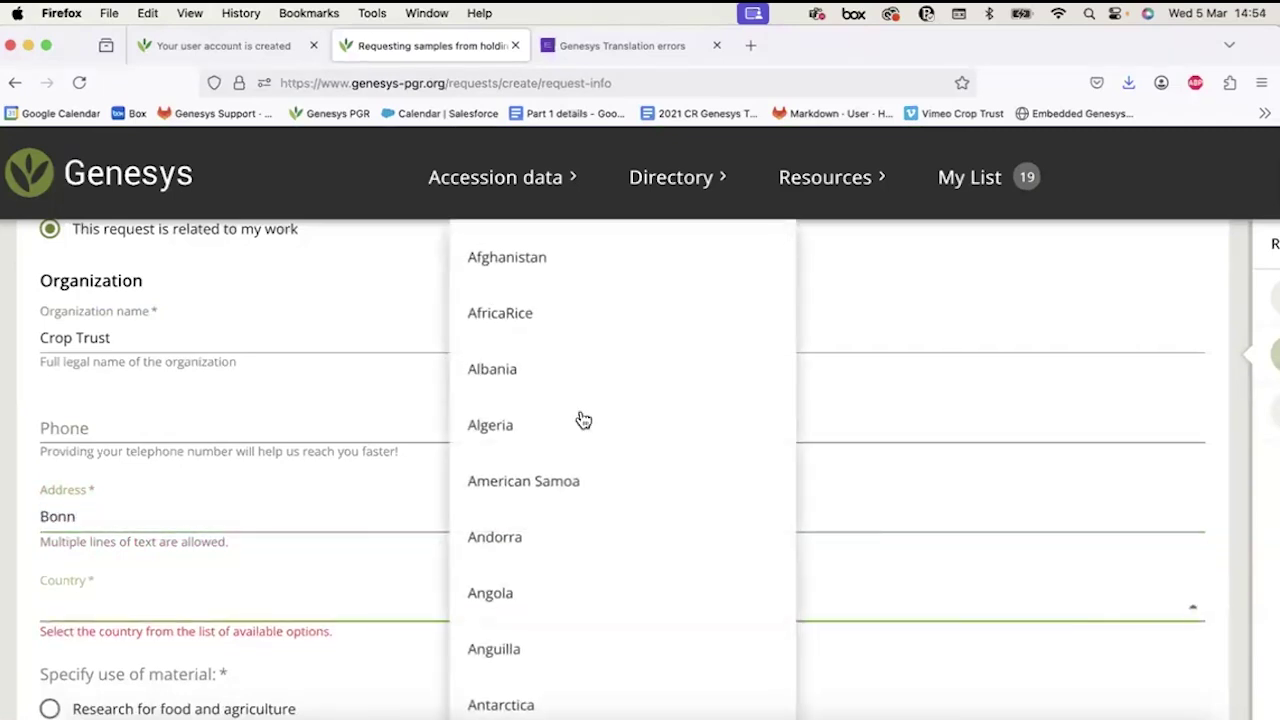
pyautogui.press('g')
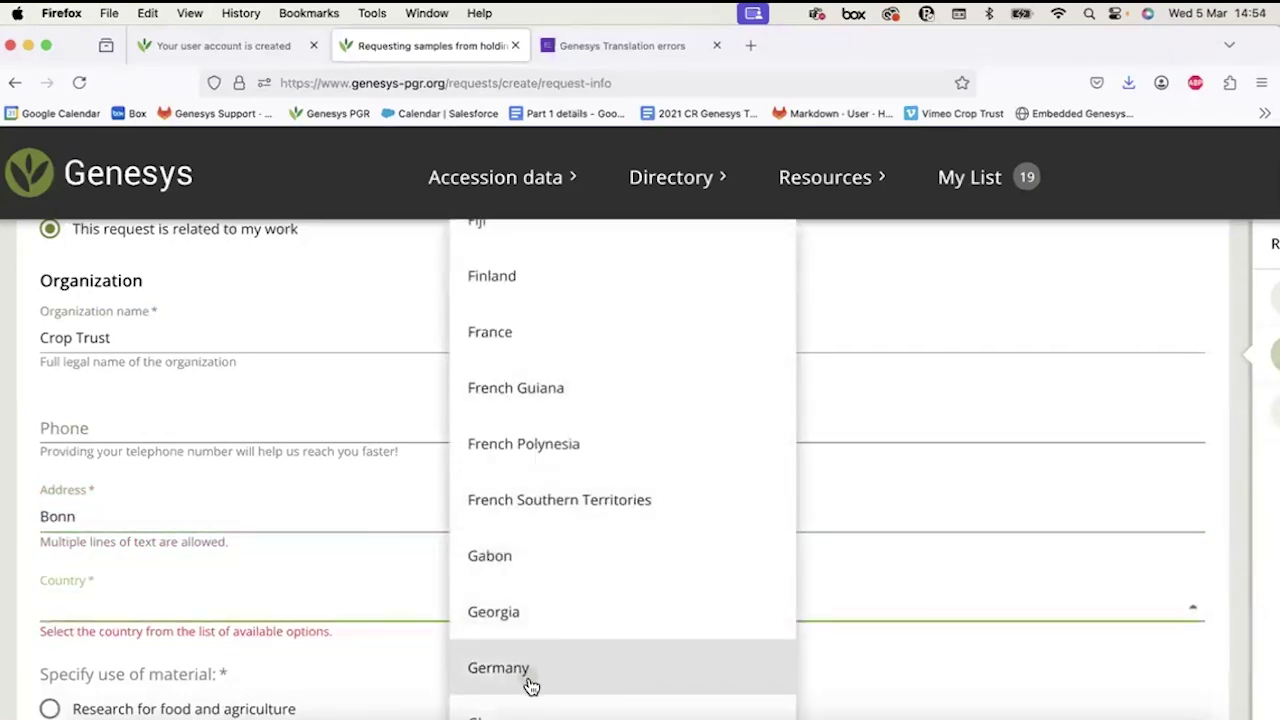
pyautogui.click(526, 672)
pyautogui.scroll(-3, 266, 606)
pyautogui.scroll(-2, 266, 606)
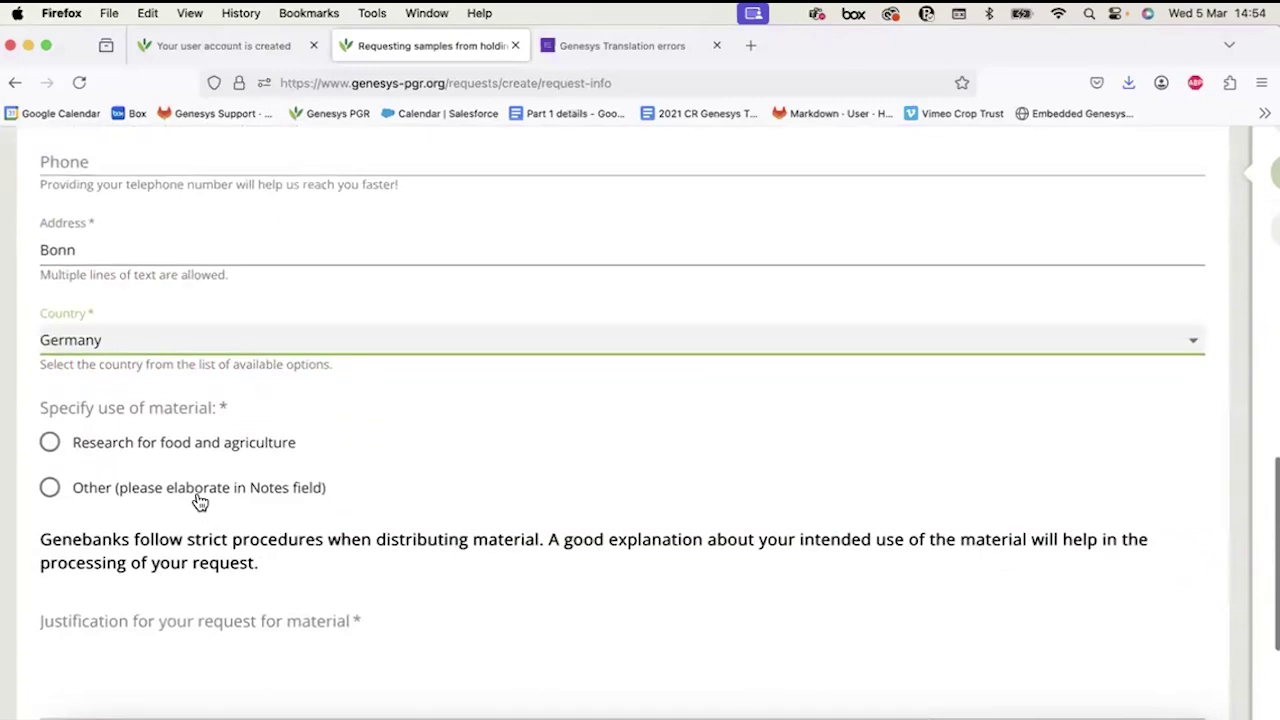
# Set the intended use of the material to Research for food and agriculture.
pyautogui.scroll(-1, 200, 500)
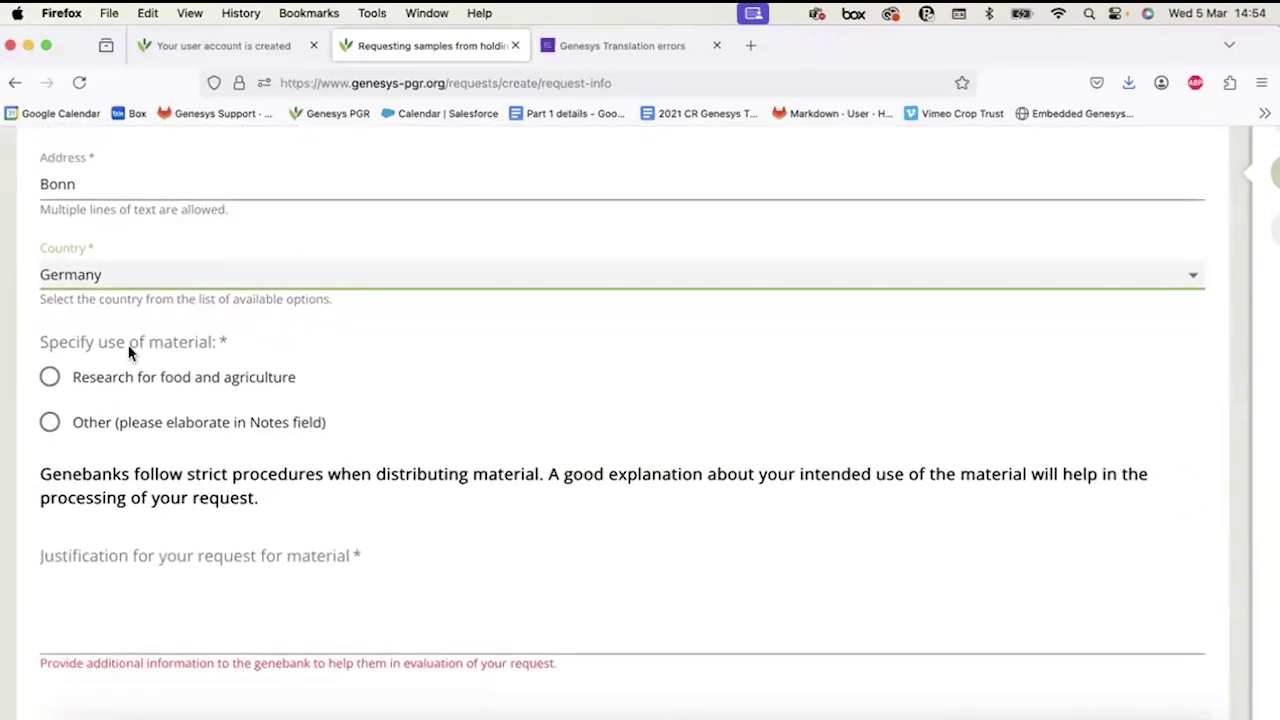
pyautogui.click(94, 380)
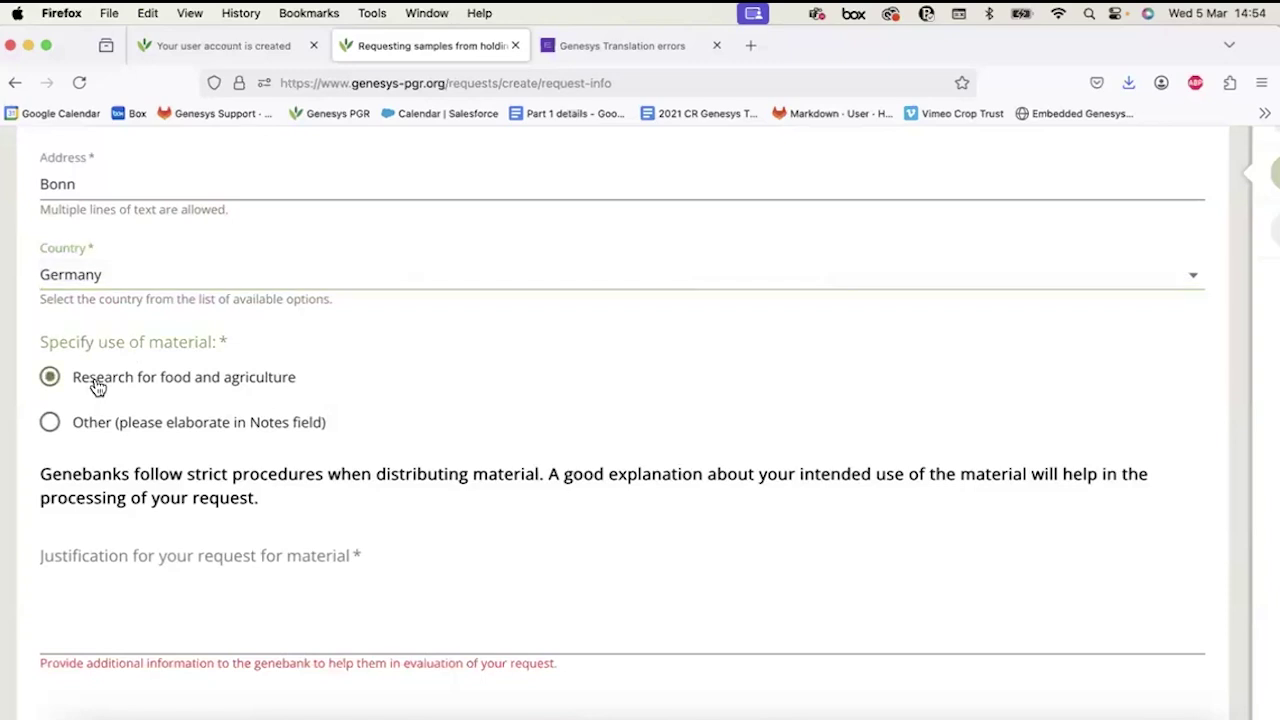
pyautogui.click(86, 424)
pyautogui.click(109, 630)
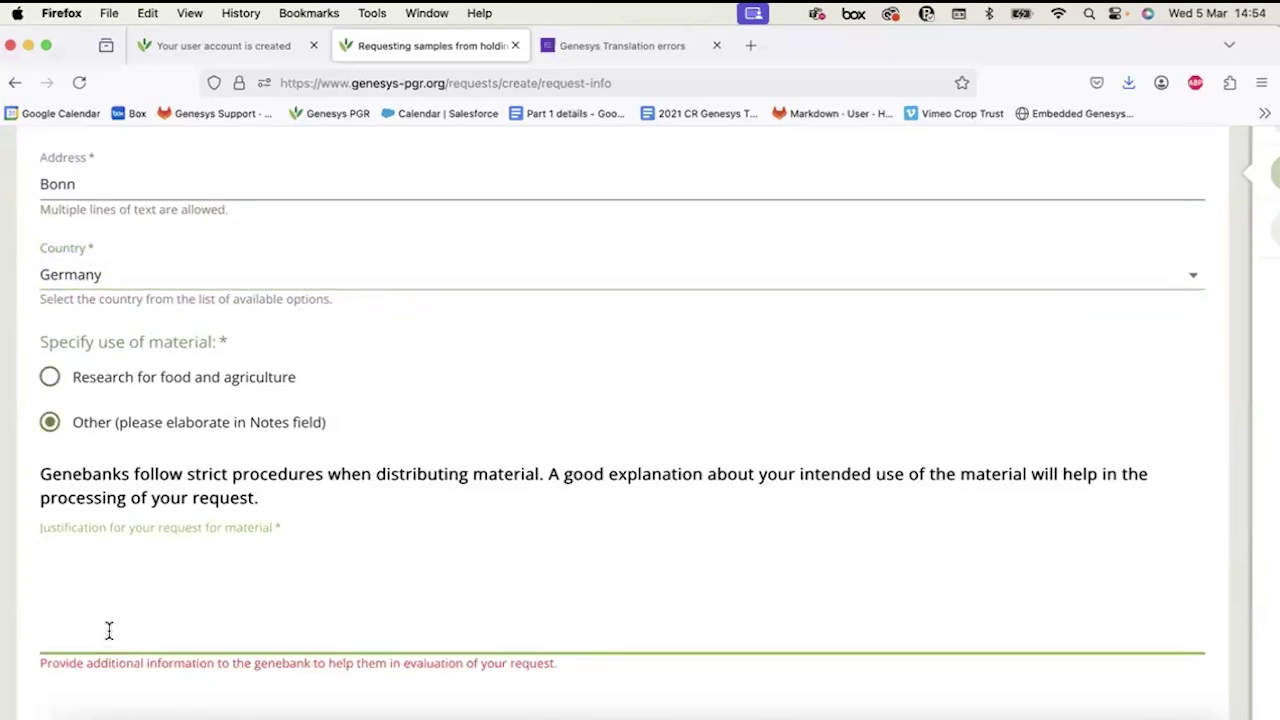
pyautogui.scroll(-2, 109, 630)
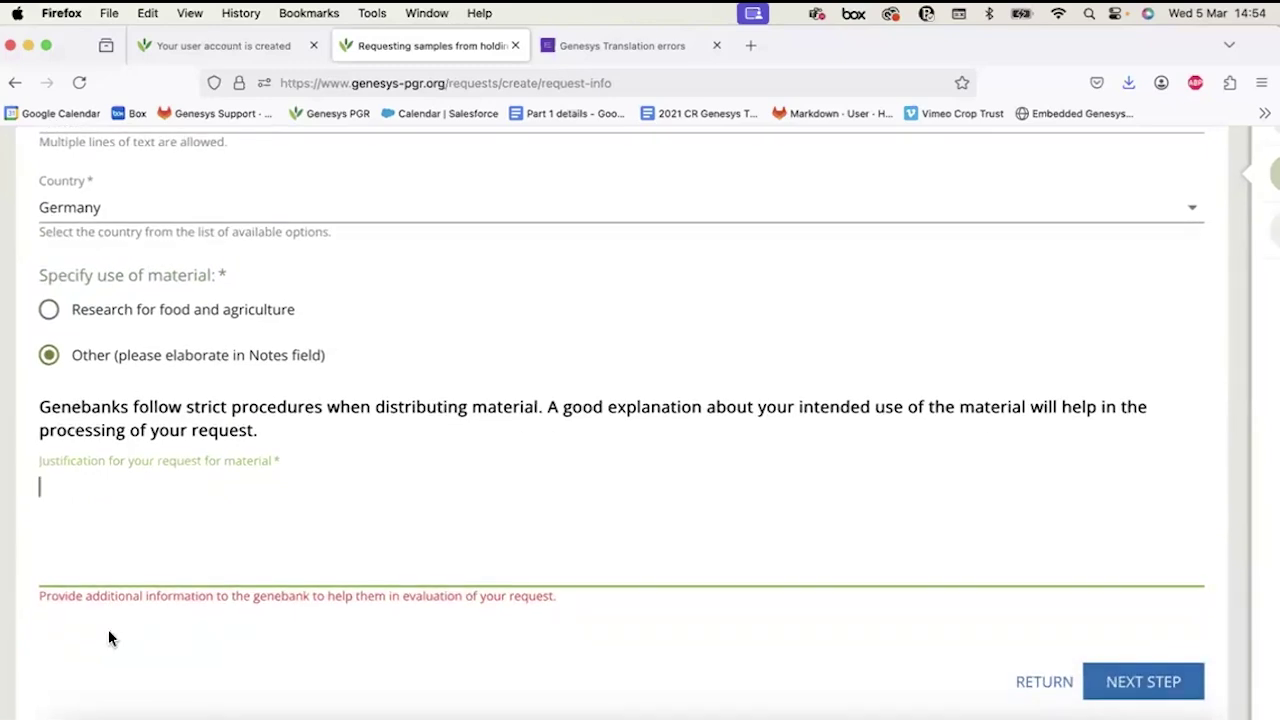
pyautogui.click(50, 309)
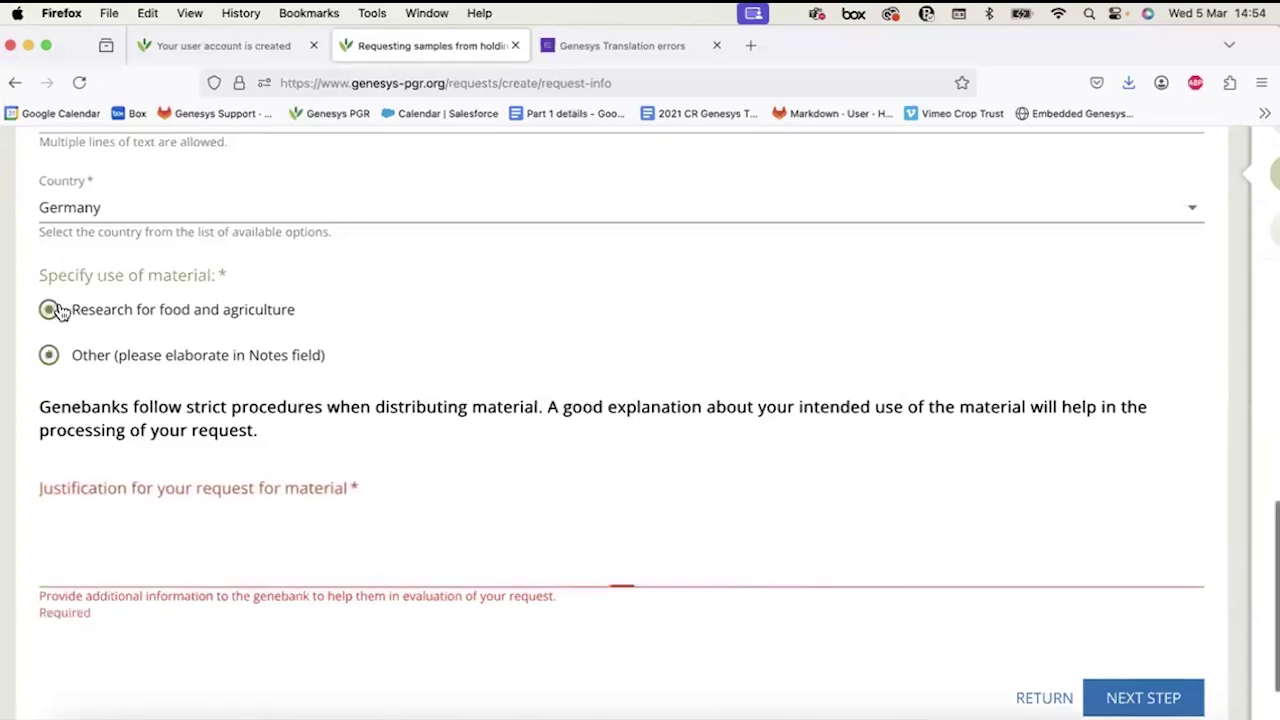
# Write a justification about studying rice varieties grown in the Philippines and Nigeria.
pyautogui.click(89, 580)
pyautogui.write('We are conducting a stud')
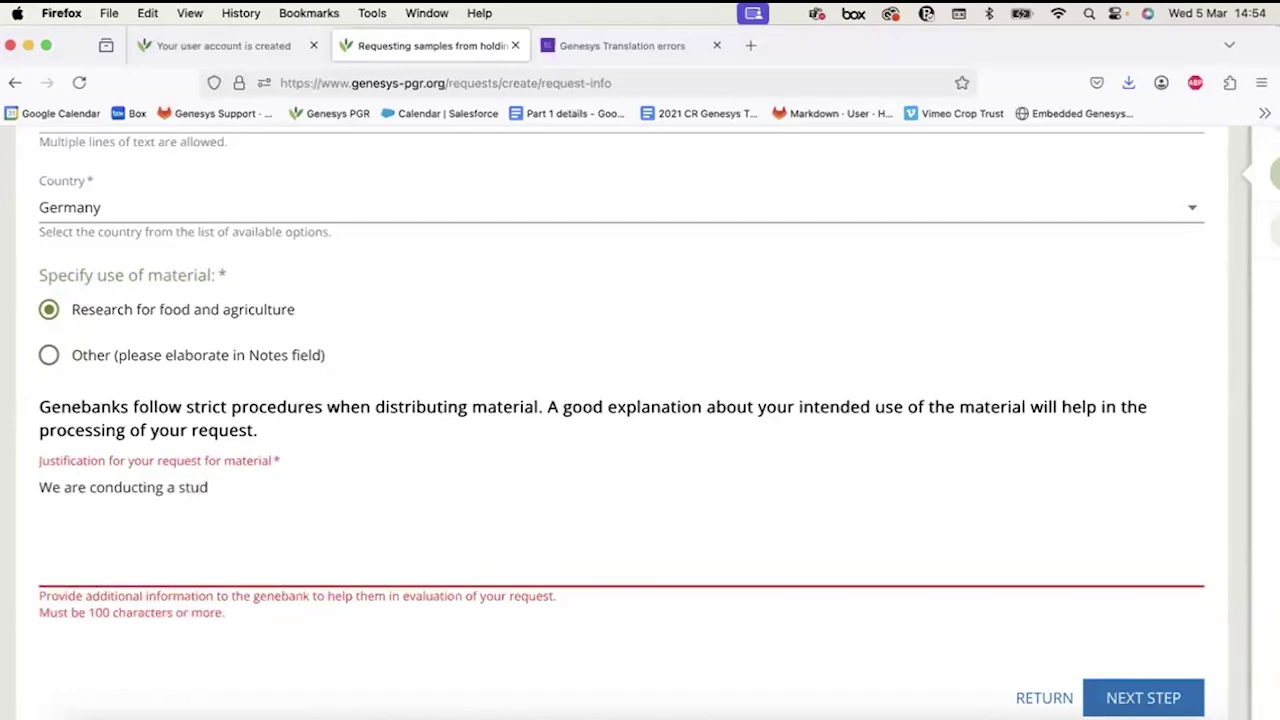
pyautogui.write('y on rice varieties grown in the Philippines atand in Nigeri')
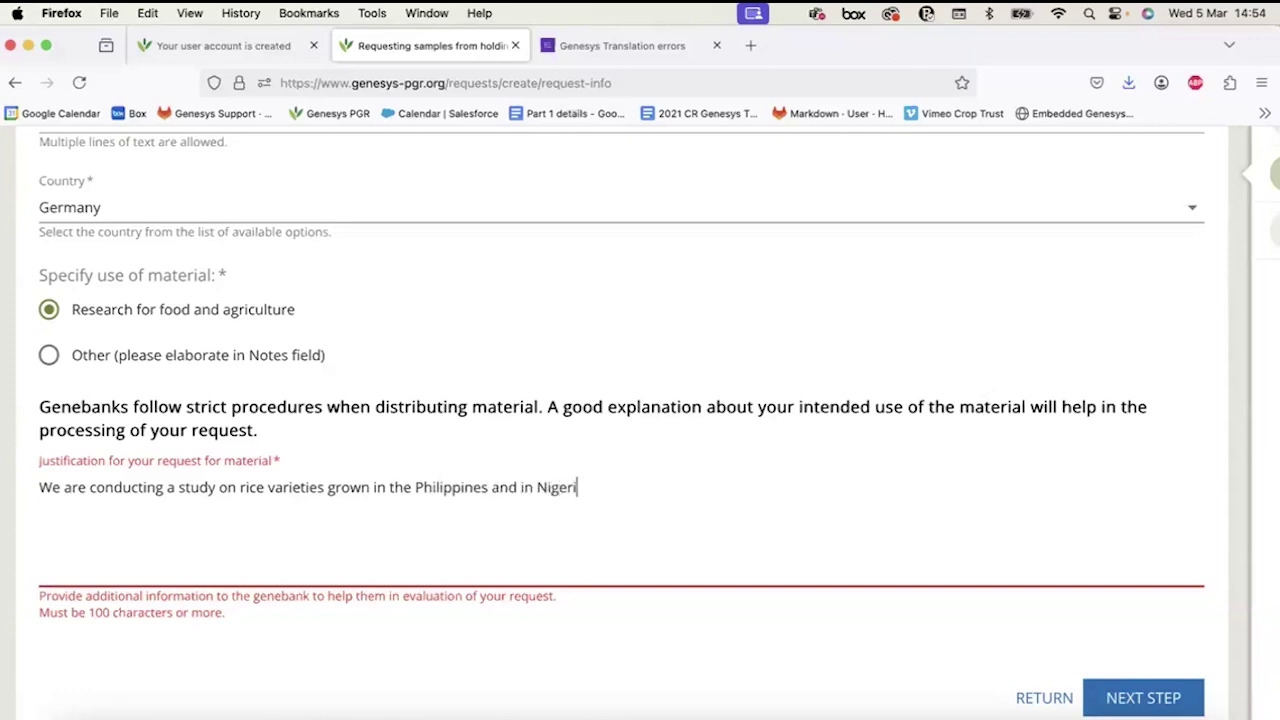
pyautogui.write('a and wknkenre kekwer kwe kwenkwern')
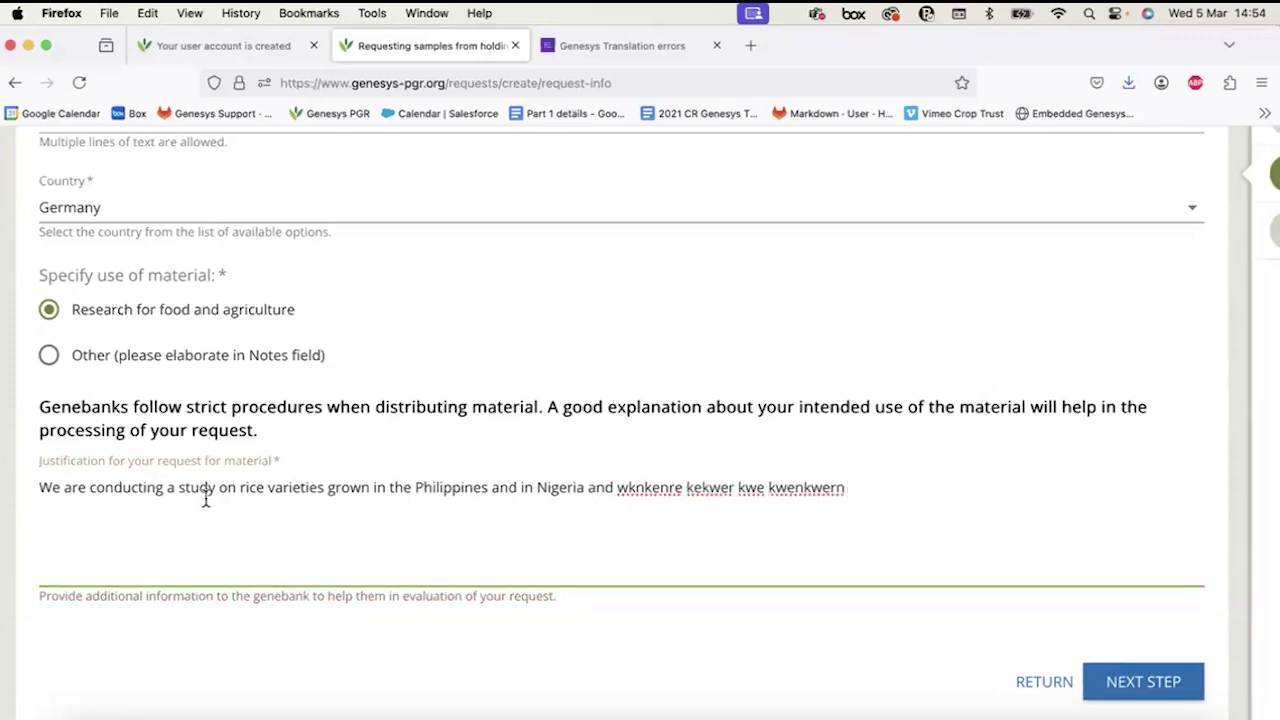
pyautogui.tripleClick(840, 495)
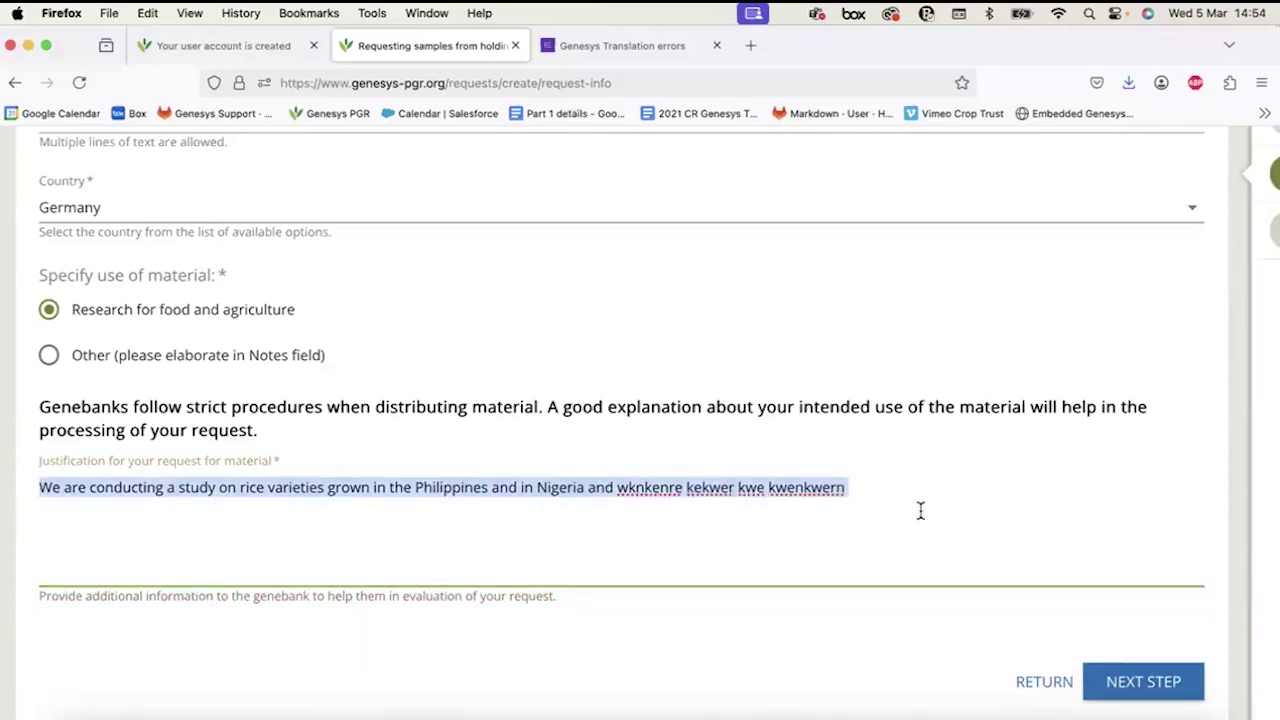
pyautogui.click(921, 510)
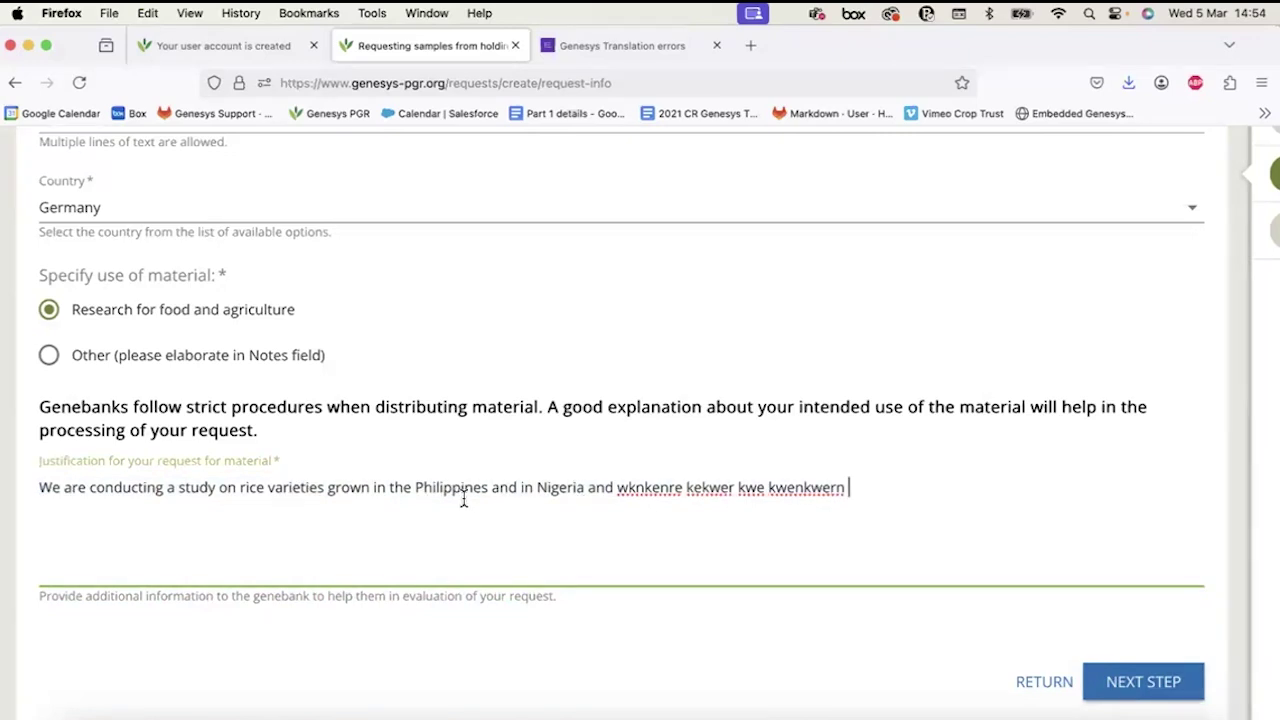
# Move to the finalize step, review the request summary and continue.
pyautogui.click(1120, 687)
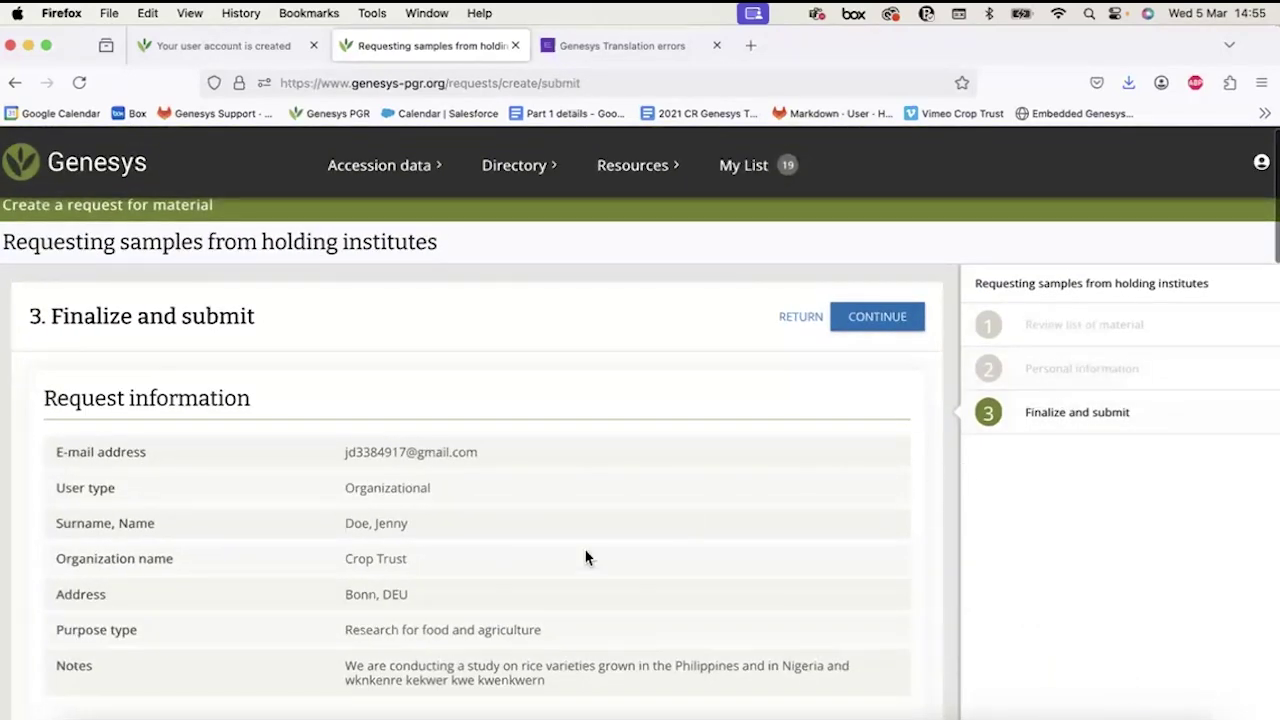
pyautogui.scroll(-1, 586, 557)
pyautogui.scroll(-15, 586, 557)
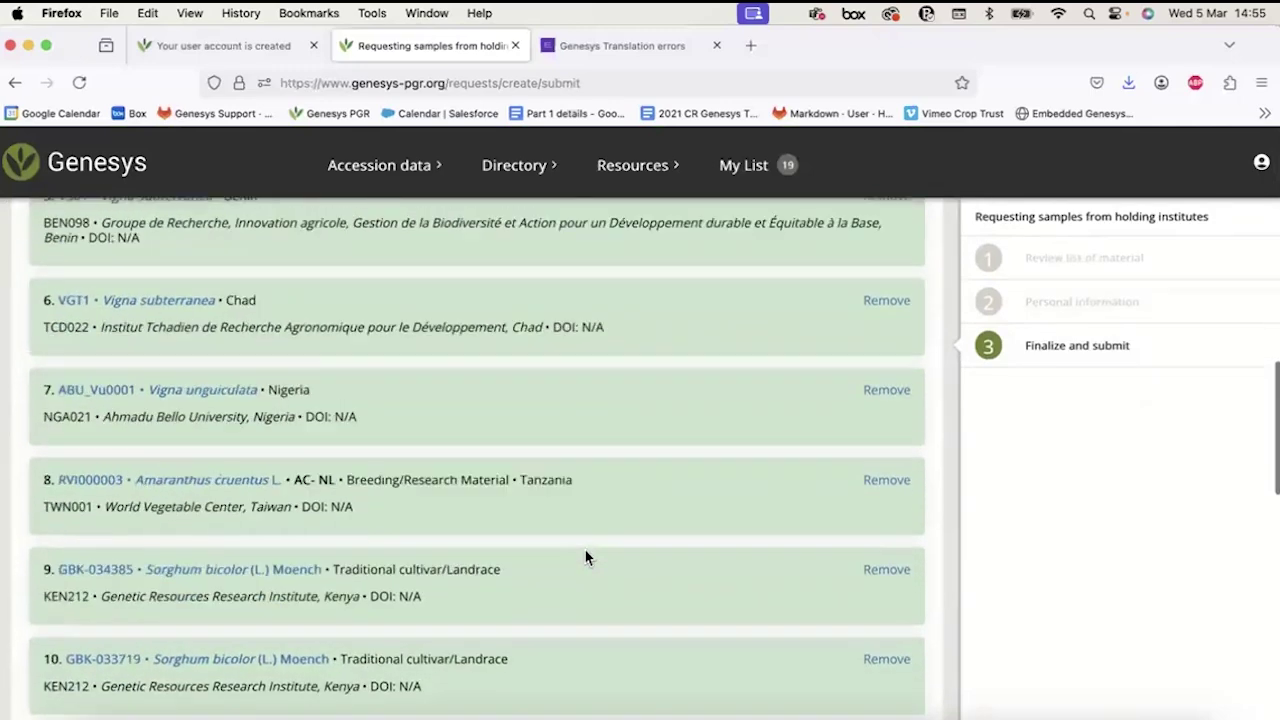
pyautogui.scroll(-3, 586, 557)
pyautogui.scroll(20, 586, 557)
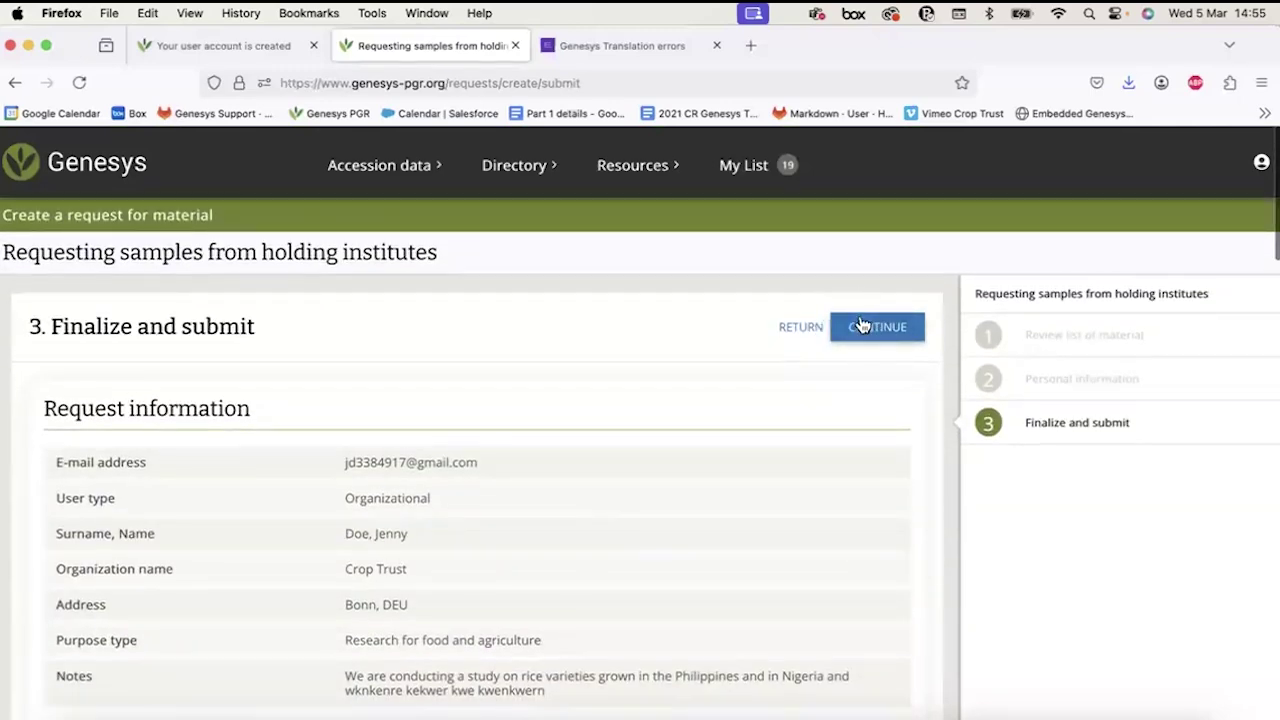
pyautogui.click(860, 328)
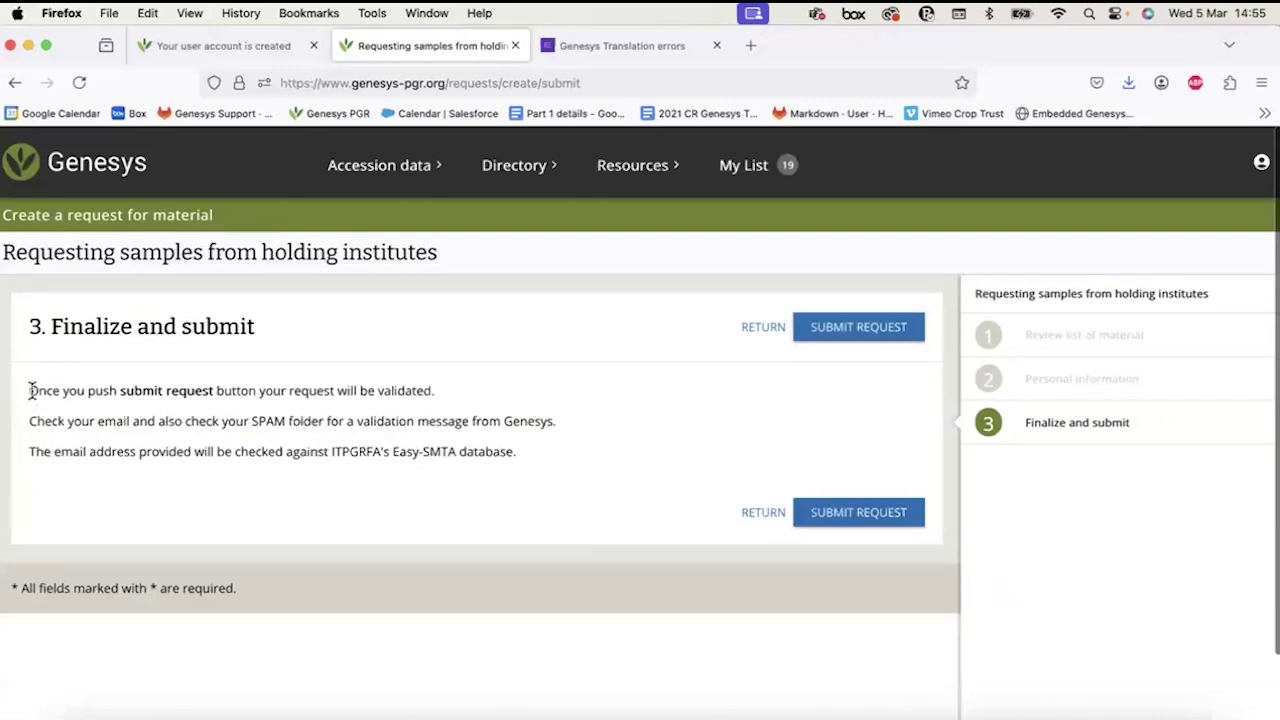
# Read the submission and e-mail-checking notes, then submit the material request.
pyautogui.moveTo(35, 391); pyautogui.dragTo(179, 445)
pyautogui.click(179, 445)
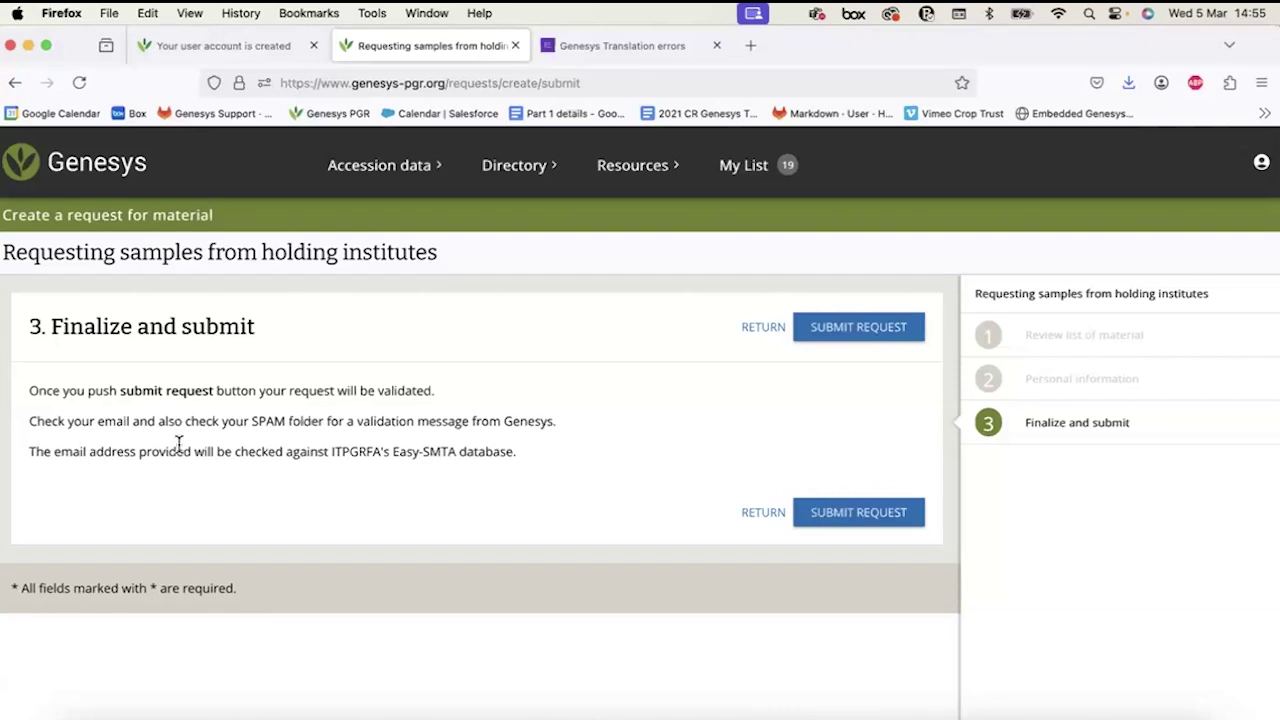
pyautogui.moveTo(194, 451); pyautogui.dragTo(343, 451)
pyautogui.click(388, 453)
pyautogui.click(840, 336)
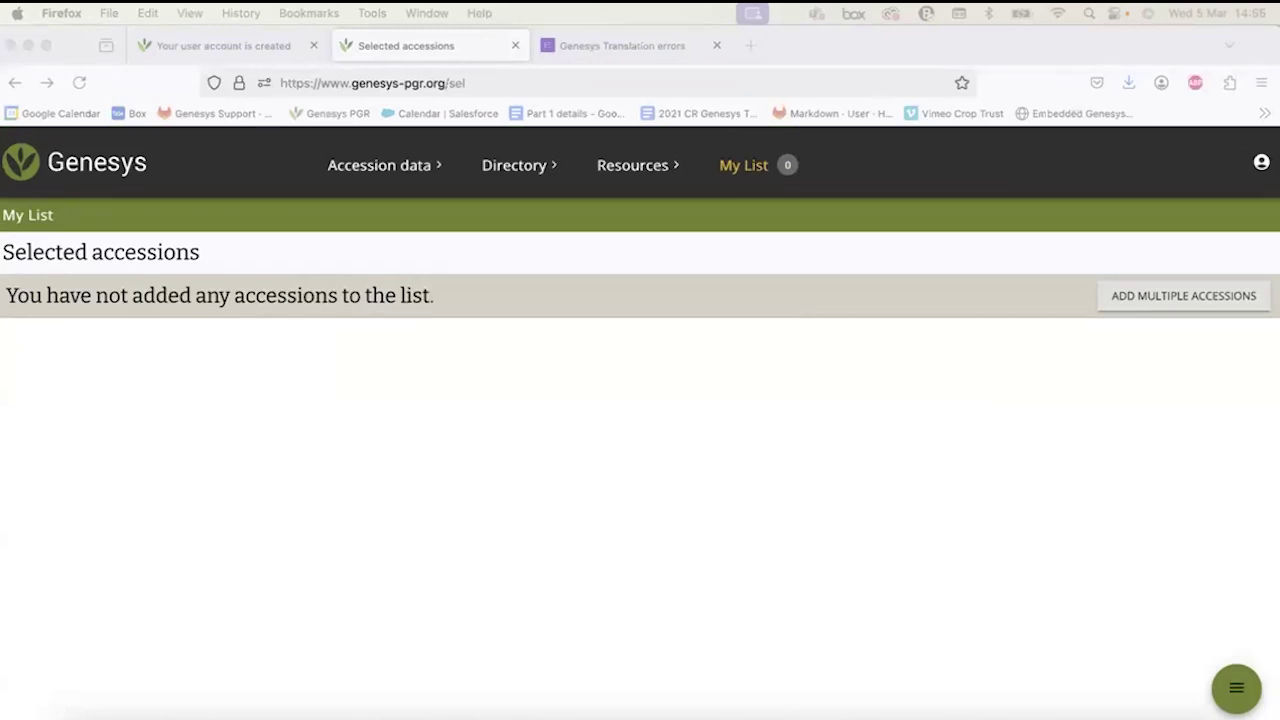
# Open My dashboard from the account menu and view my requests for material.
pyautogui.click(1260, 170)
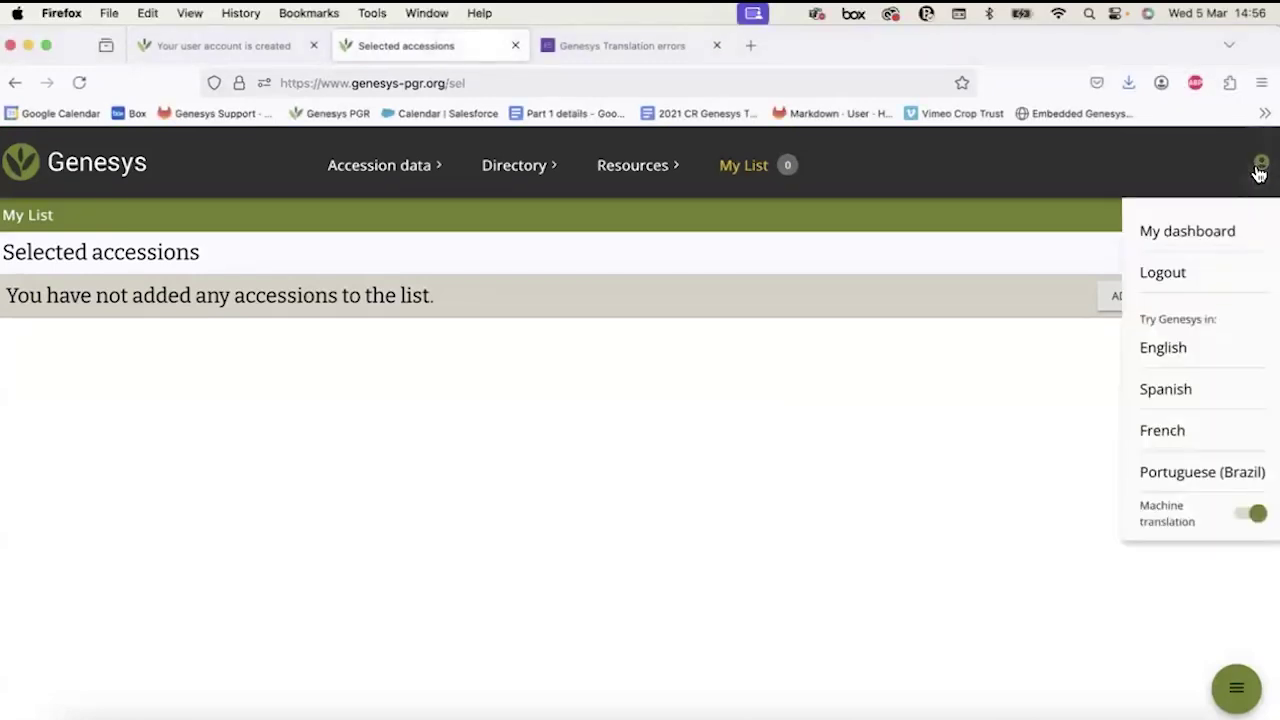
pyautogui.click(1260, 172)
pyautogui.click(1257, 162)
pyautogui.click(1199, 234)
pyautogui.moveTo(423, 186)
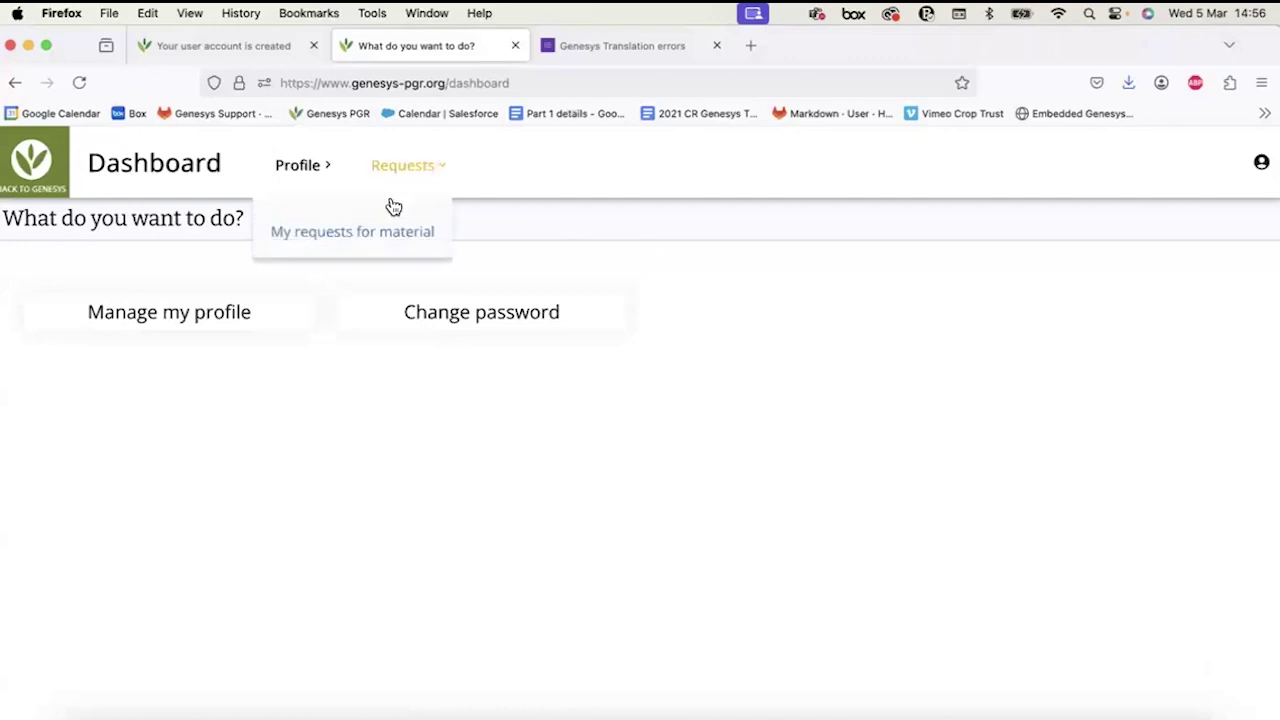
pyautogui.click(380, 228)
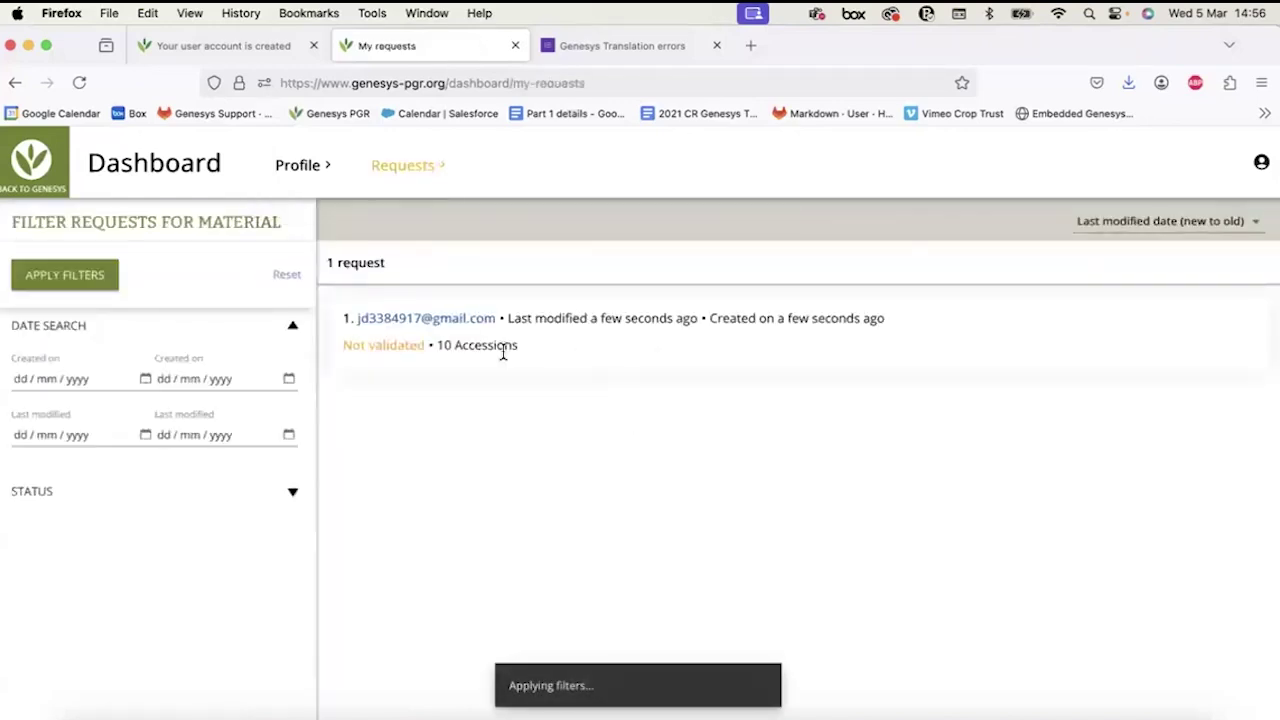
pyautogui.click(33, 158)
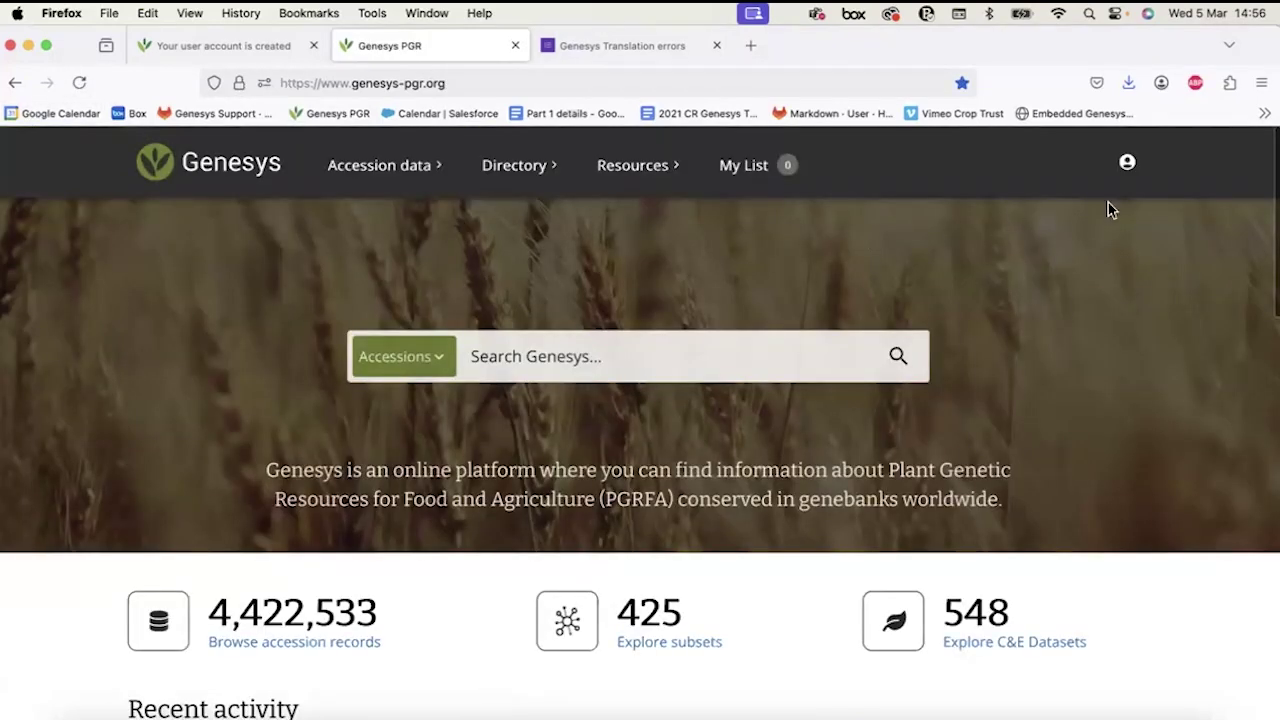
# Return to Dashboard > Requests > My requests for material and check the Not validated status.
pyautogui.click(1127, 162)
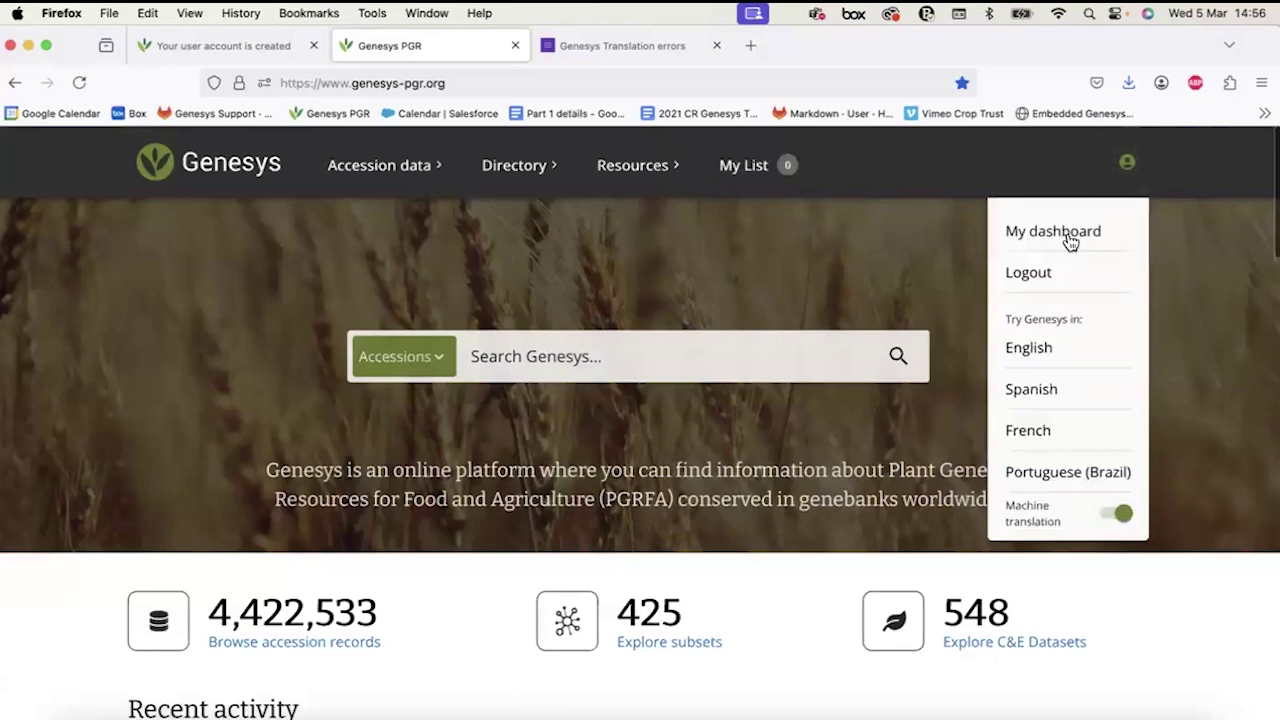
pyautogui.click(1070, 241)
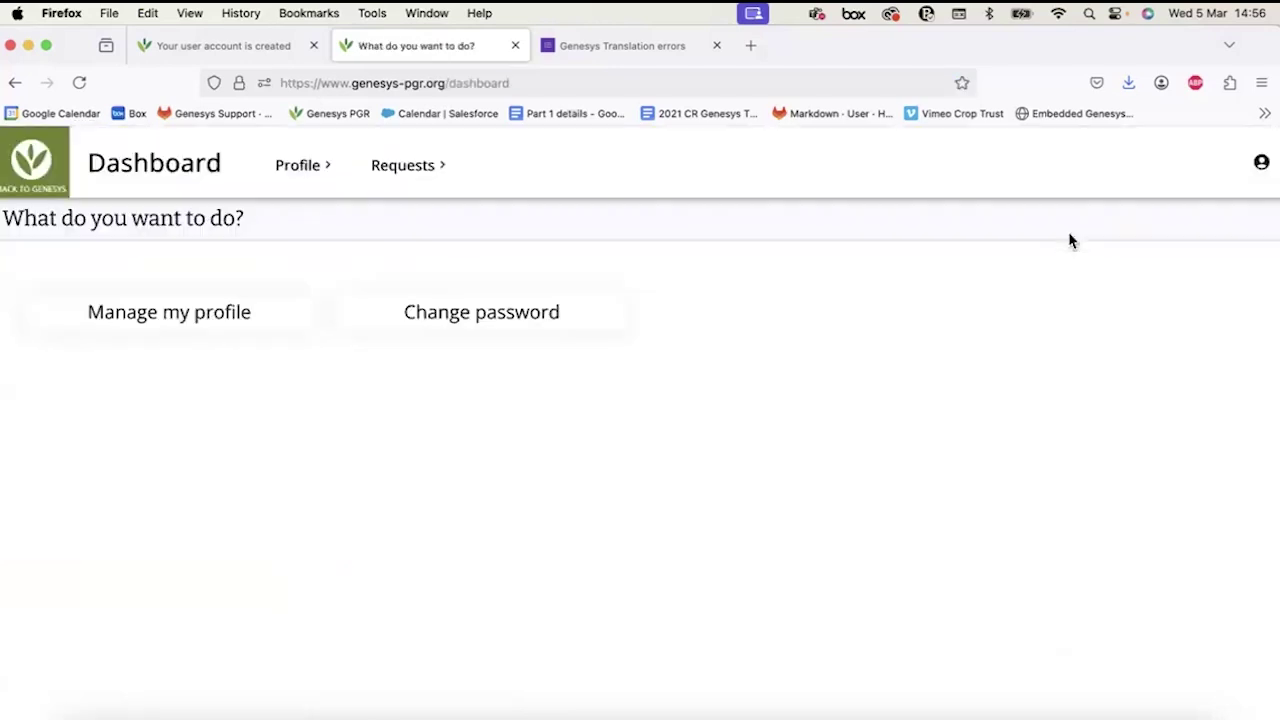
pyautogui.click(1261, 163)
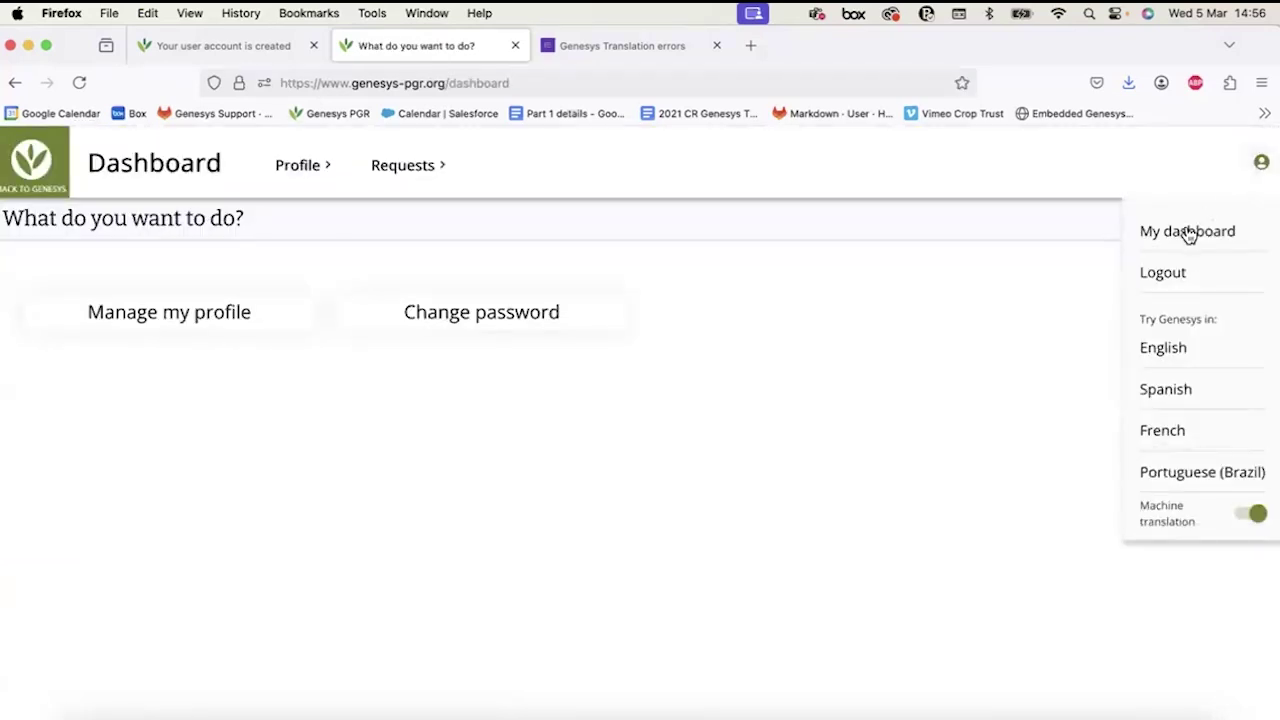
pyautogui.click(404, 178)
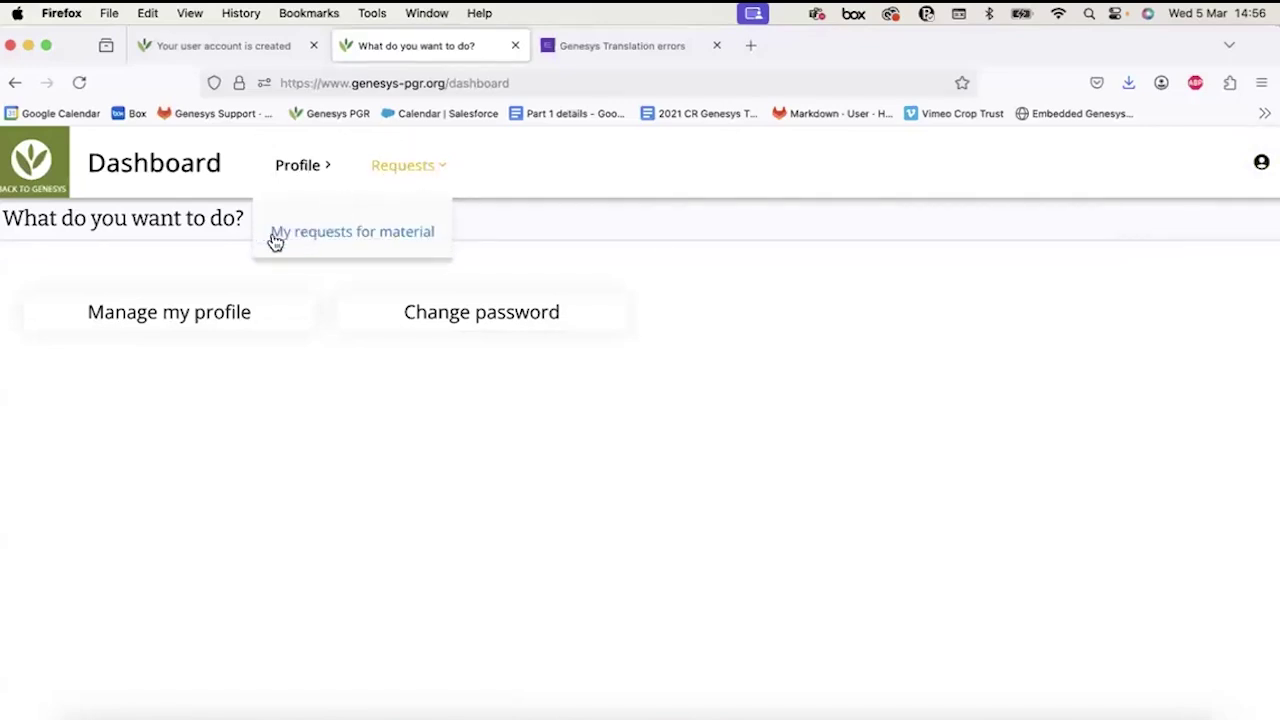
pyautogui.click(348, 238)
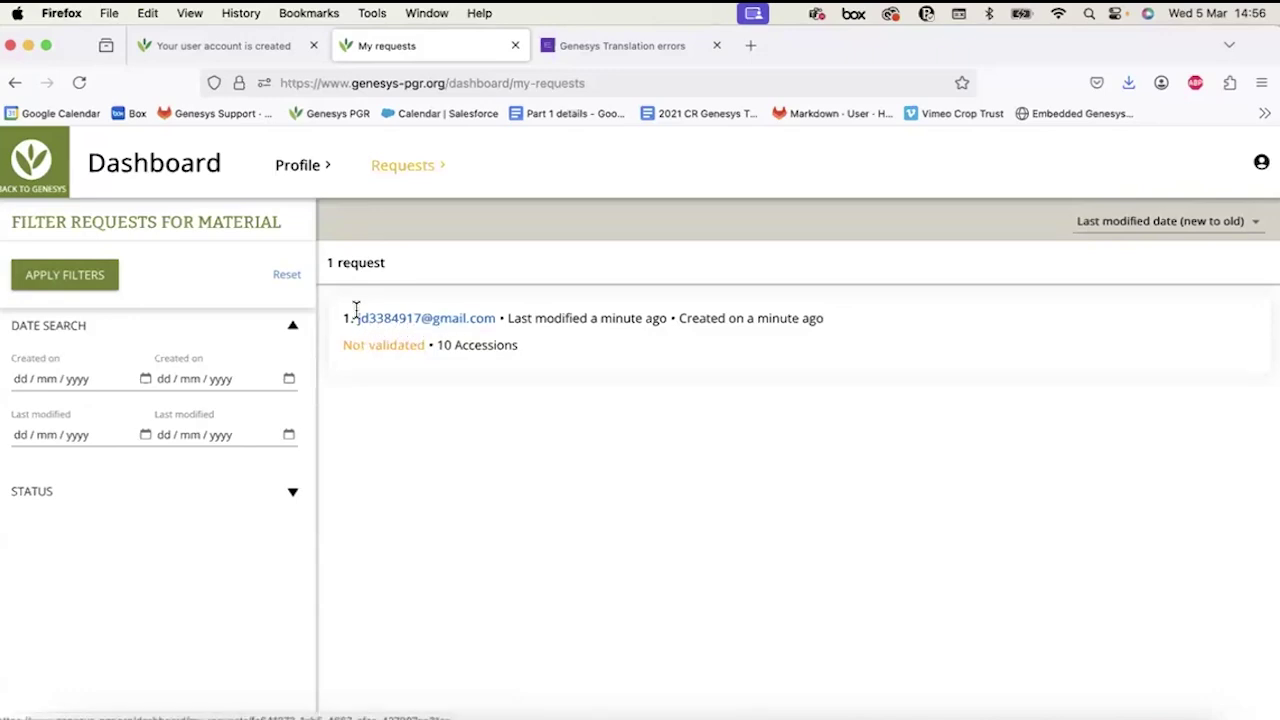
pyautogui.moveTo(338, 345); pyautogui.dragTo(425, 344)
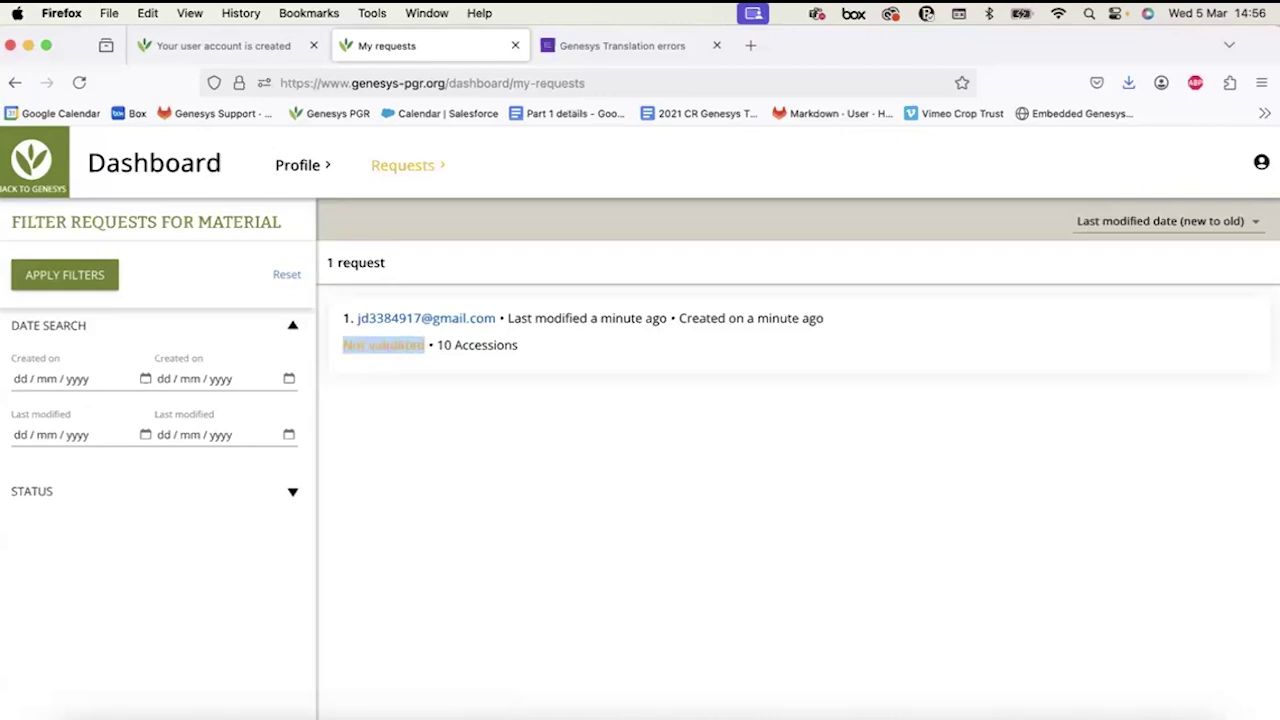
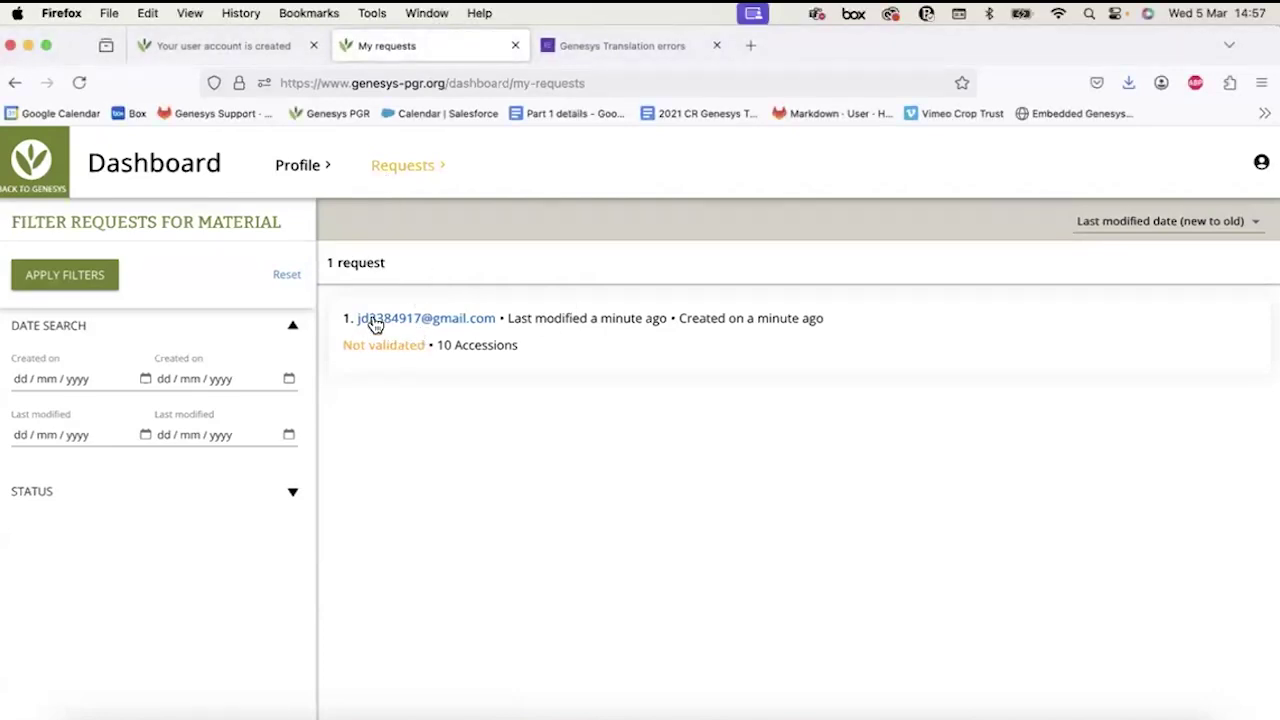
# Bring Firefox forward and go from My requests for material back to the Genesys home page.
pyautogui.moveTo(260, 58)
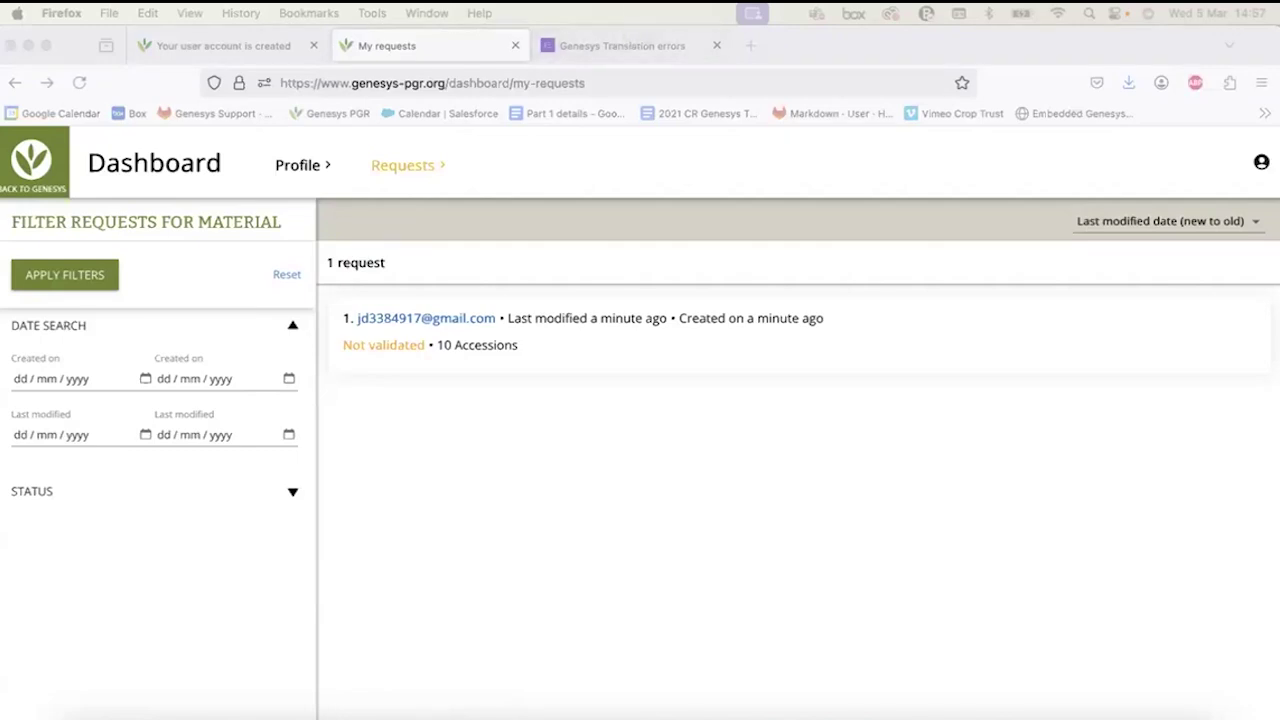
pyautogui.click(36, 160)
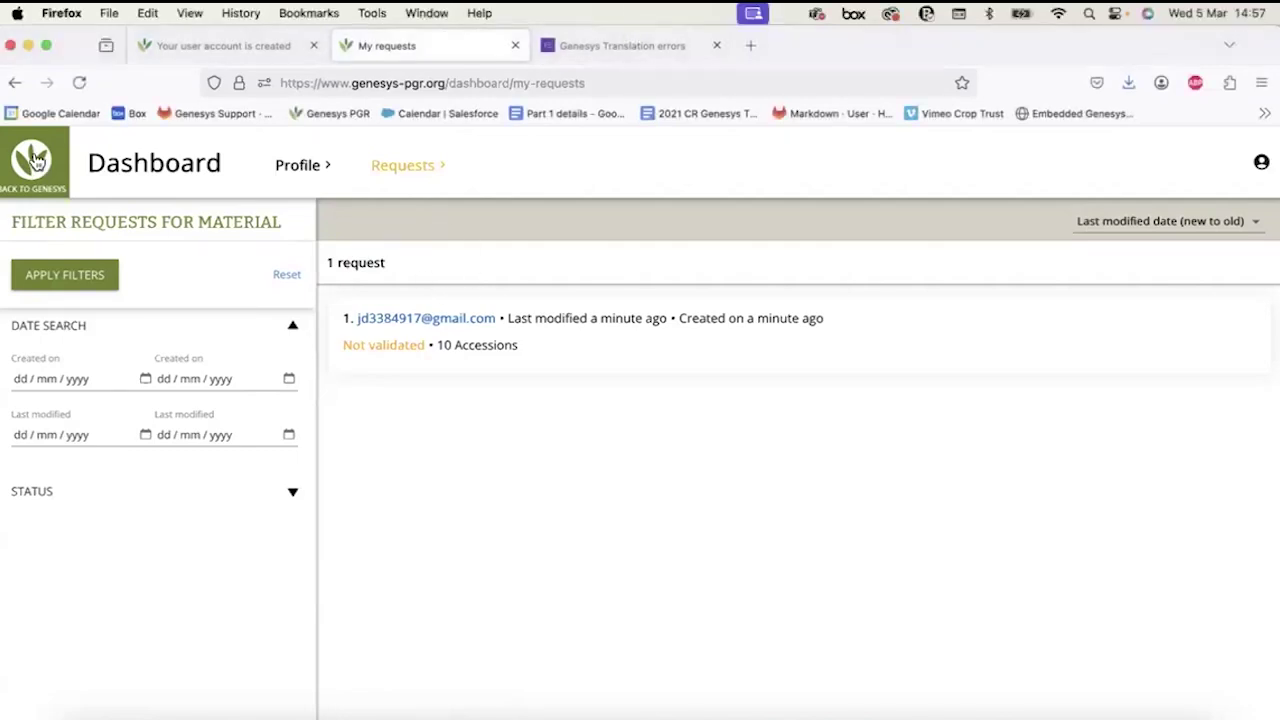
pyautogui.click(36, 160)
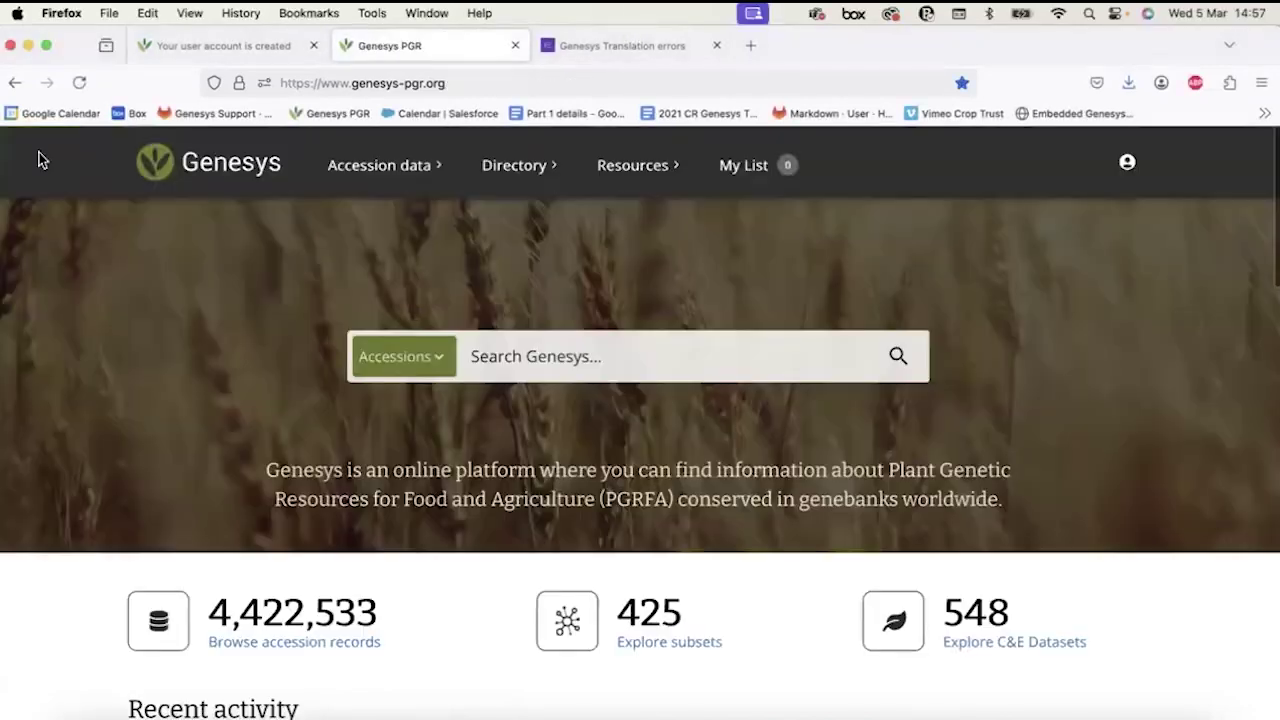
# Open the Passport data overview of accessions from Accession data.
pyautogui.click(375, 168)
pyautogui.click(229, 229)
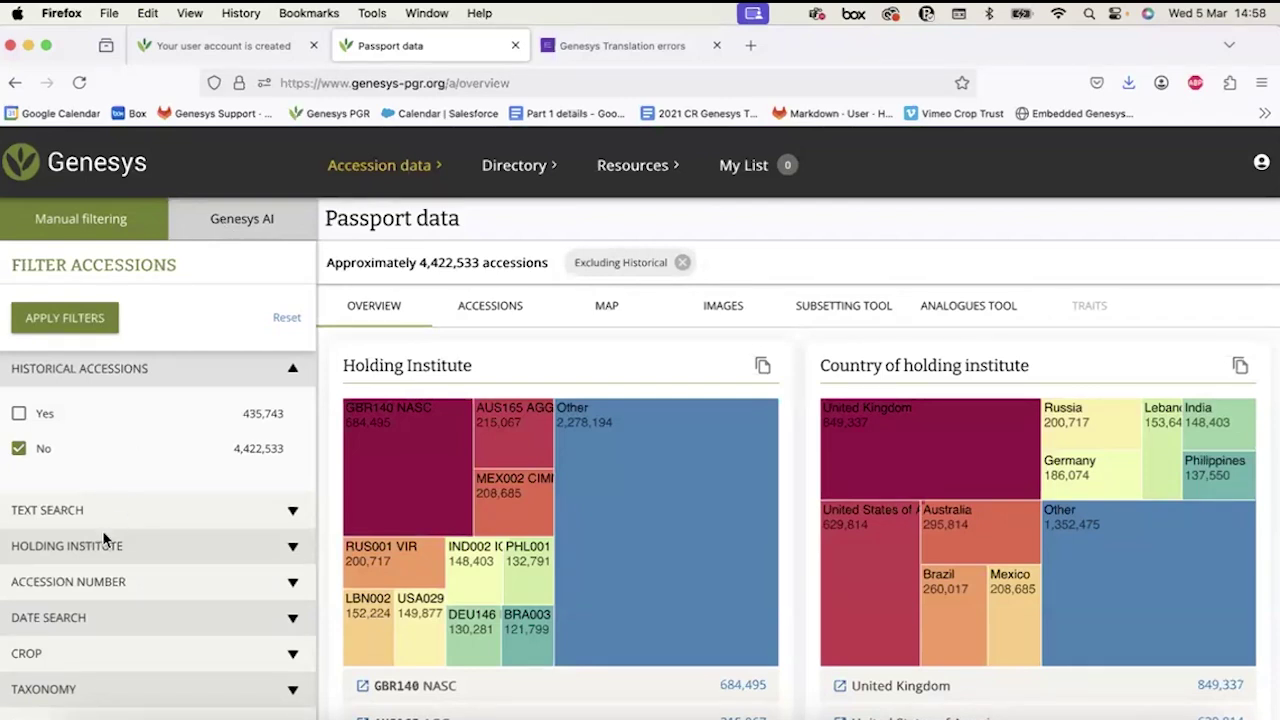
pyautogui.scroll(-4, 102, 530)
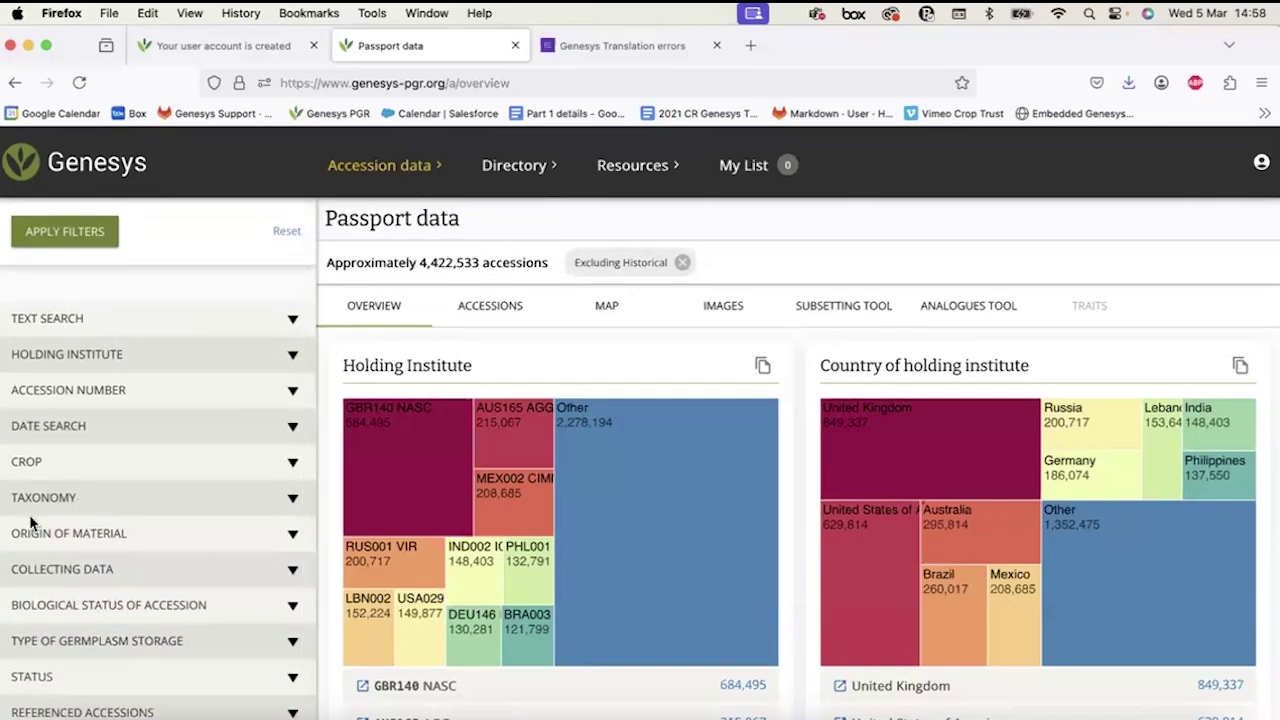
# Filter the accessions by holding institute code GHA091, leaving about 15,072 results.
pyautogui.click(76, 389)
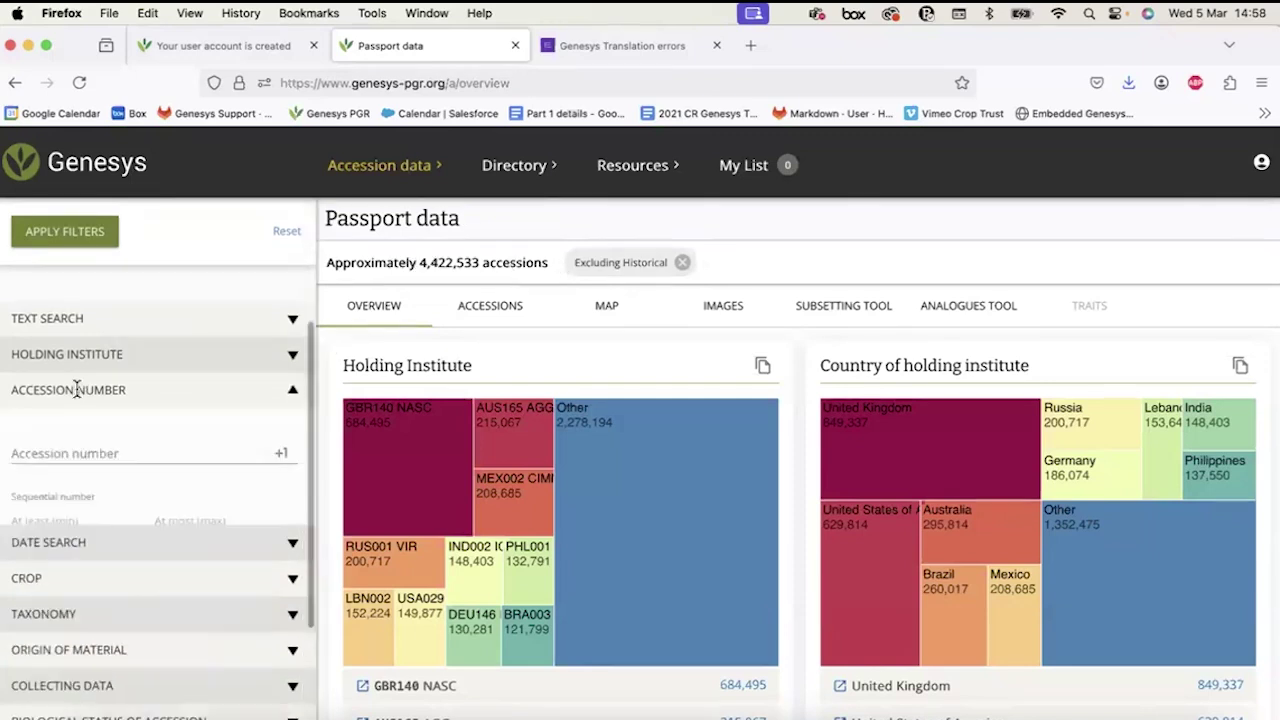
pyautogui.click(67, 354)
pyautogui.click(38, 400)
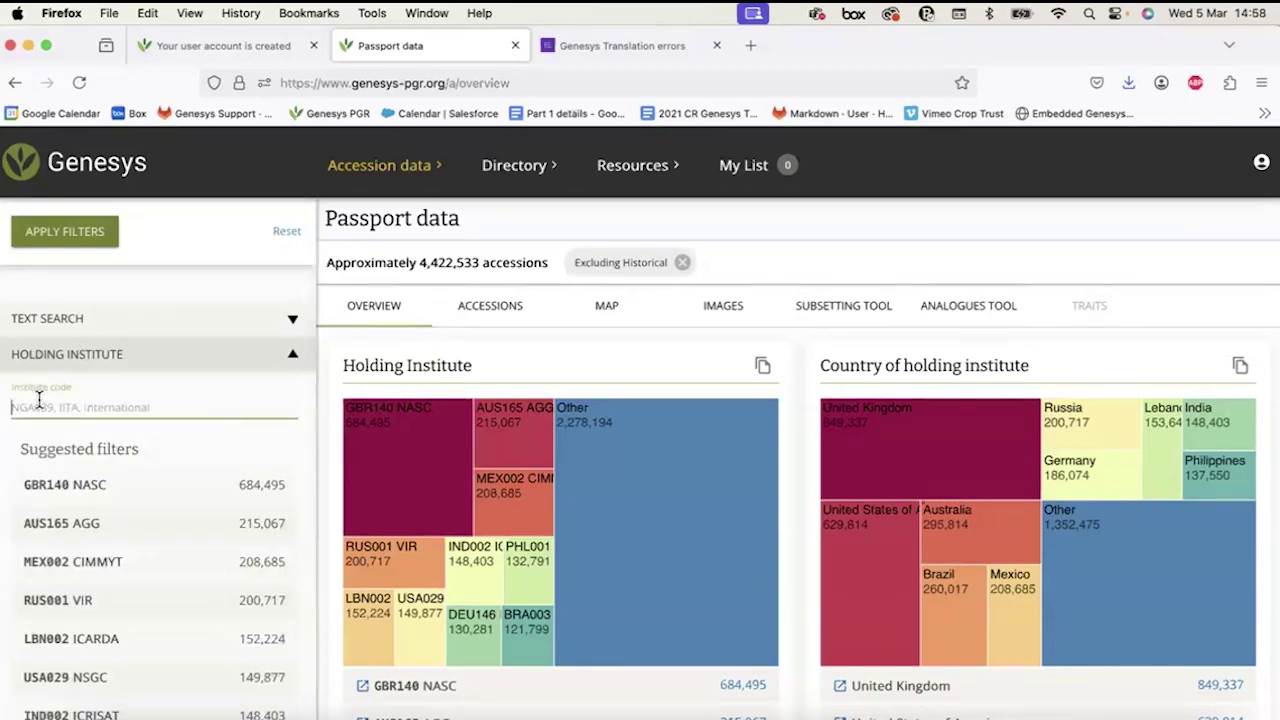
pyautogui.write('GHA091')
pyautogui.press('Return')
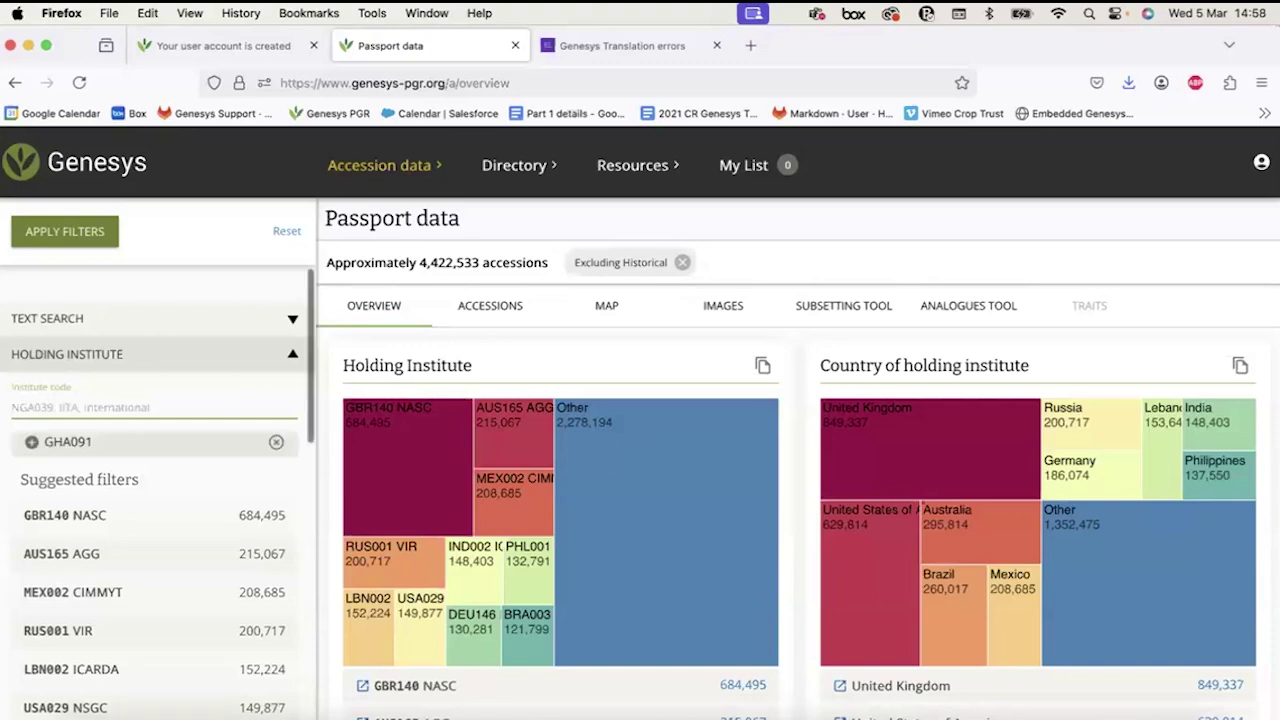
pyautogui.click(79, 238)
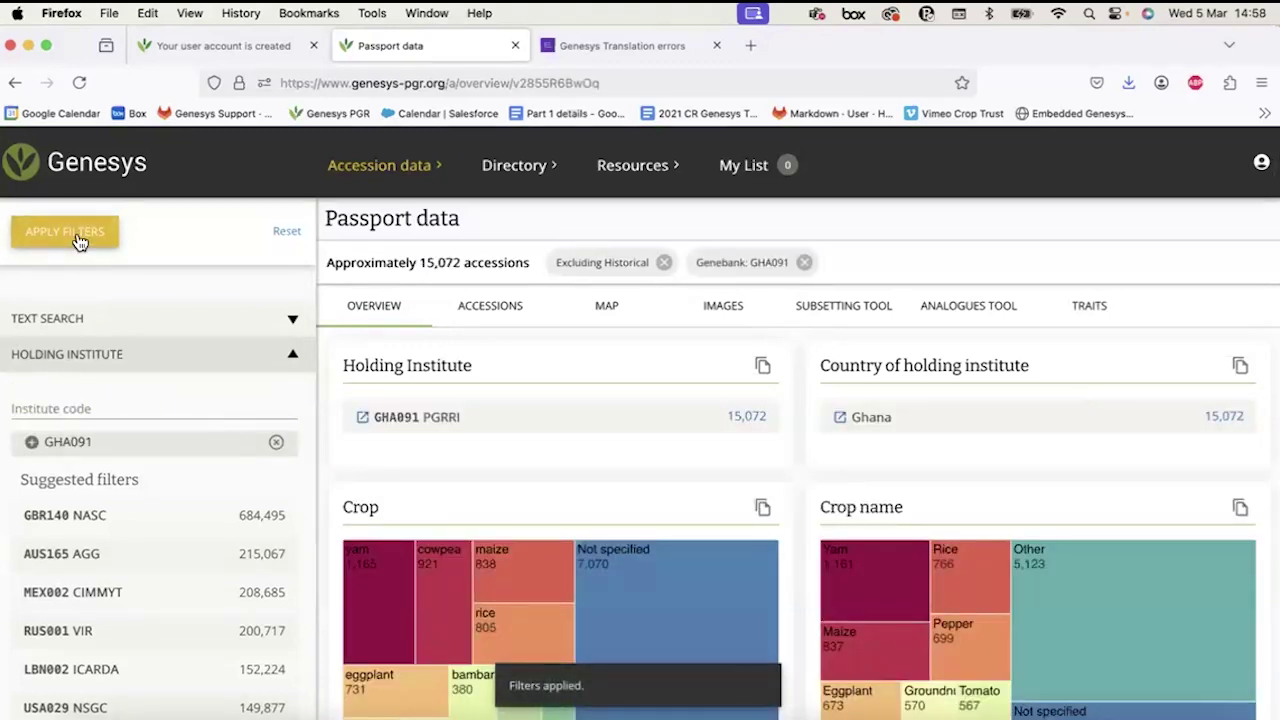
# Quick-download the GHA091 accessions' passport CSV with GENUS, SPECIES, SPAUTHOR, SUBTAXA and SUBTAUTHOR added.
pyautogui.click(476, 308)
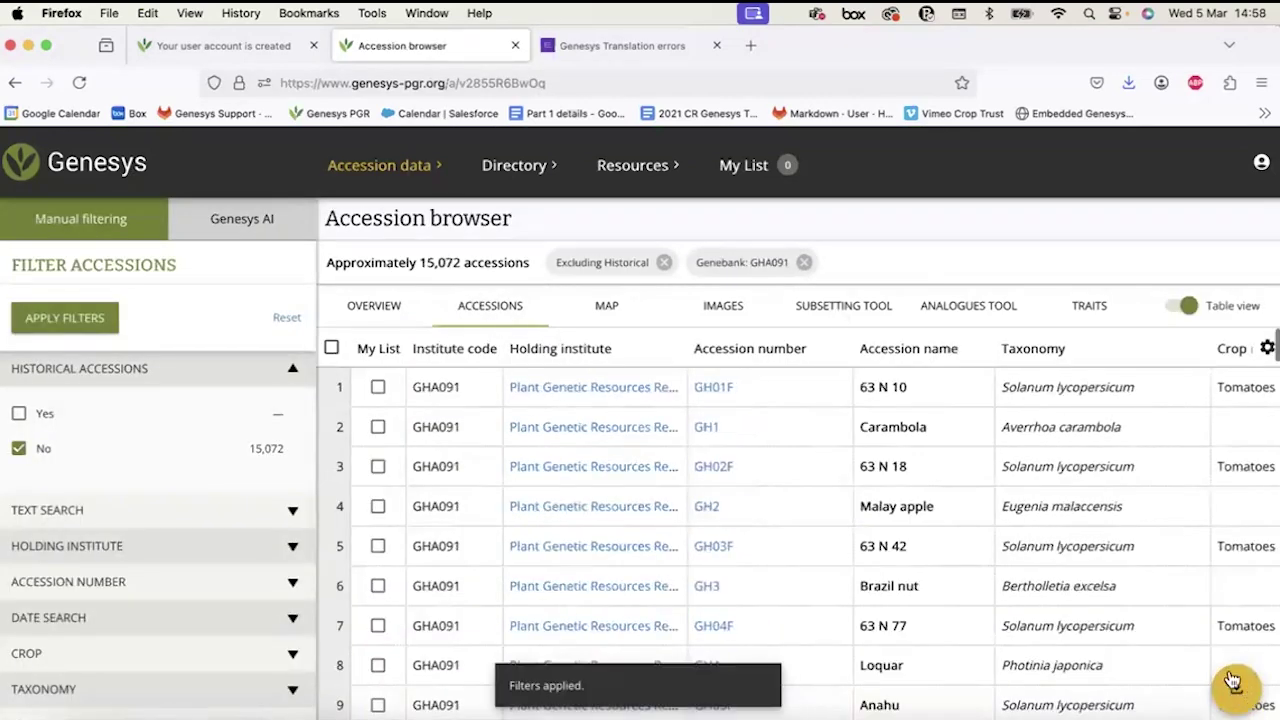
pyautogui.click(1234, 682)
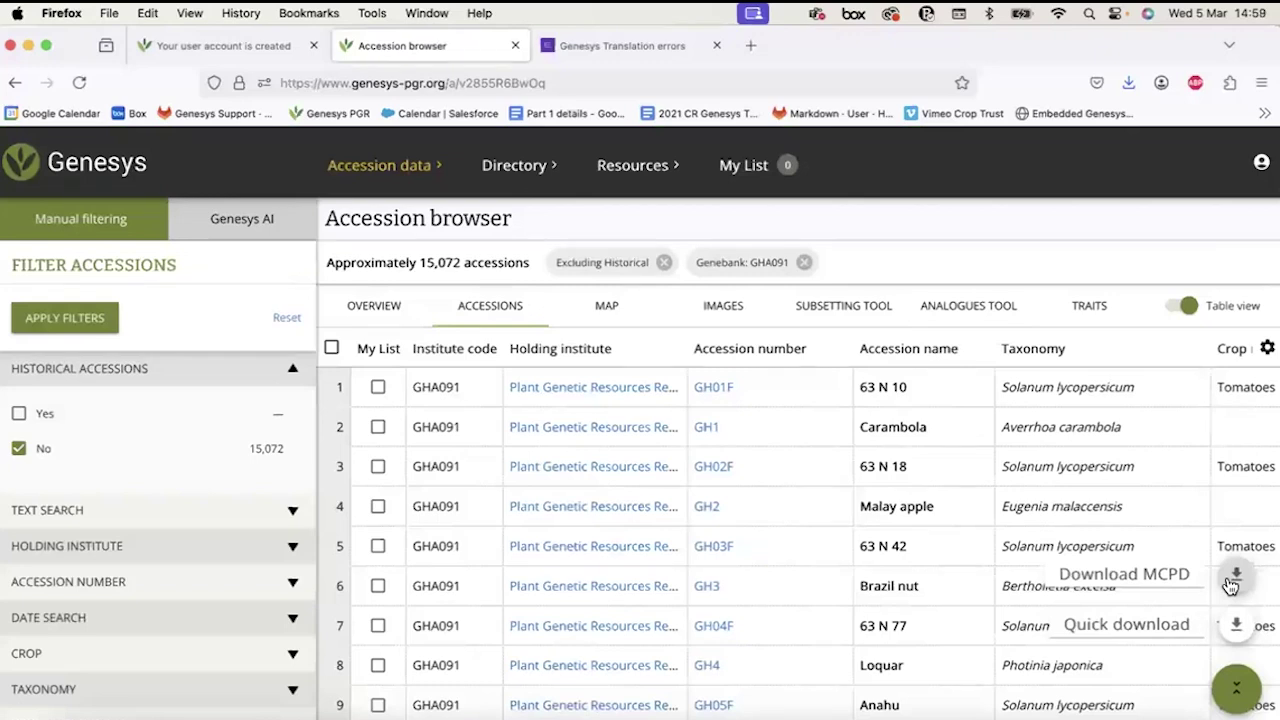
pyautogui.click(1237, 626)
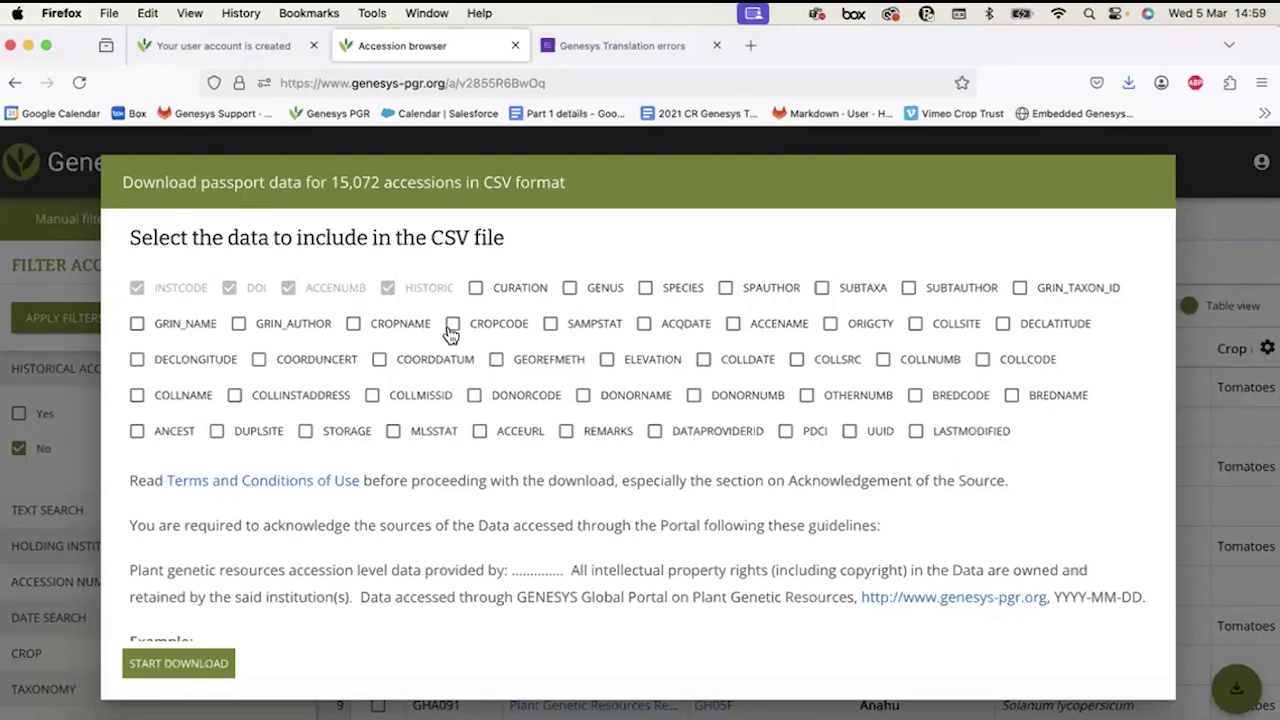
pyautogui.click(572, 289)
pyautogui.click(725, 288)
pyautogui.click(821, 288)
pyautogui.click(908, 288)
pyautogui.click(170, 666)
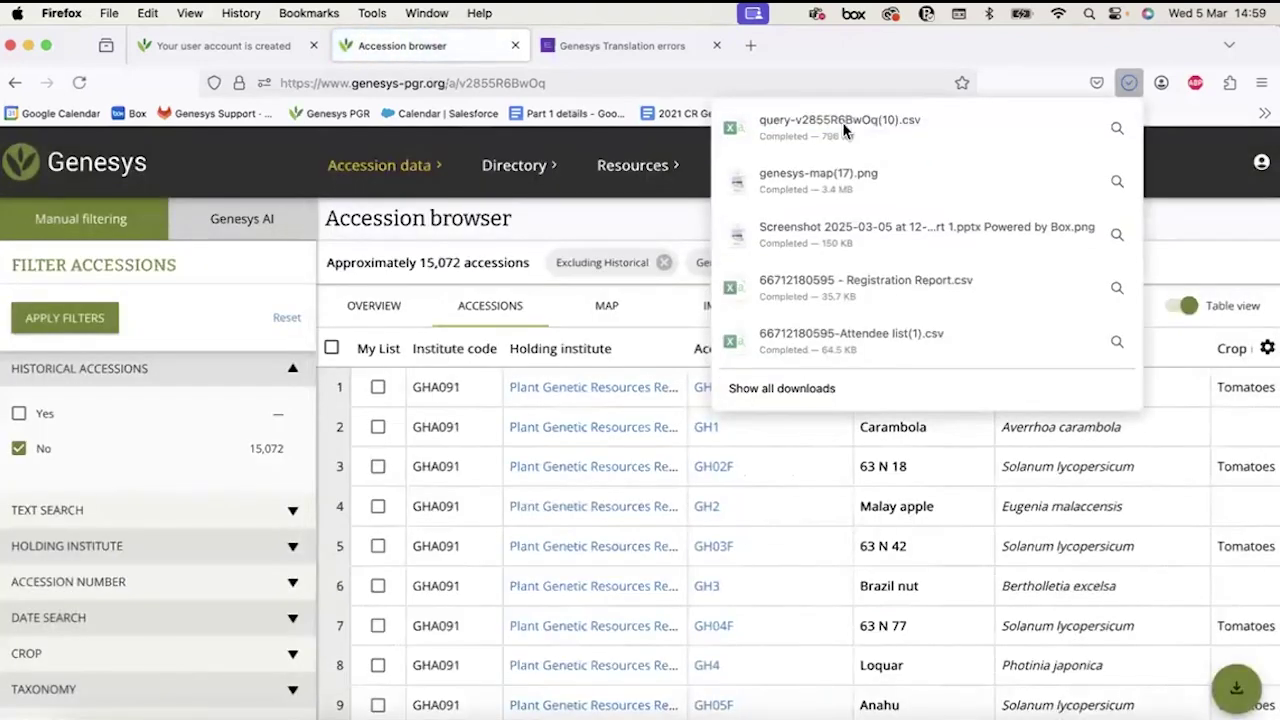
# Open the GHA091 CSV in Excel and split column A into tab-delimited columns INSTCODE through SUBTAUTHOR.
pyautogui.click(773, 136)
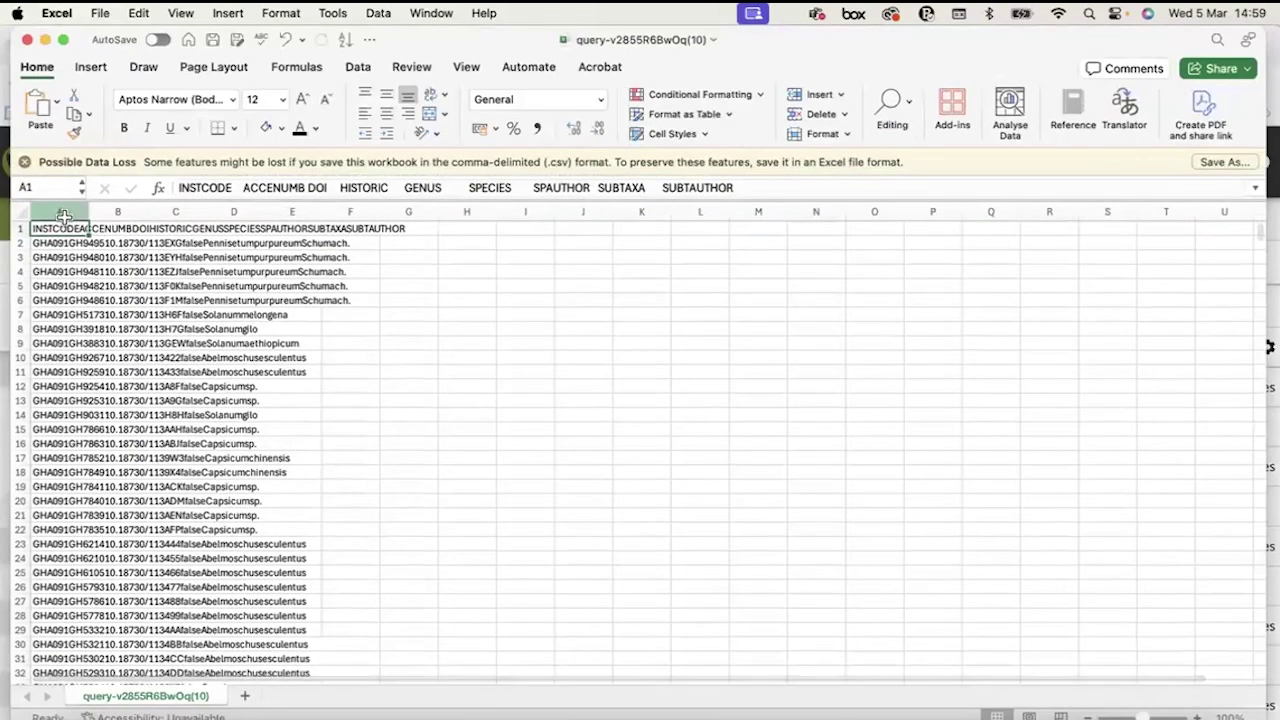
pyautogui.click(63, 212)
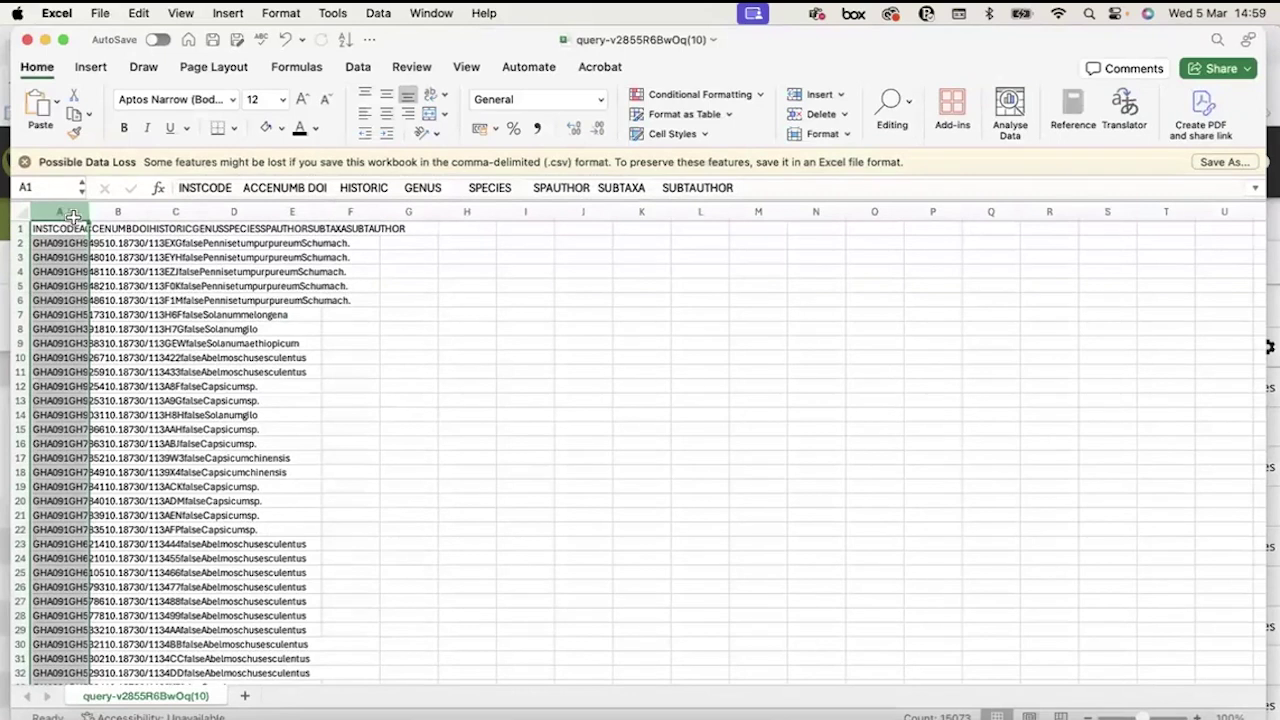
pyautogui.click(356, 67)
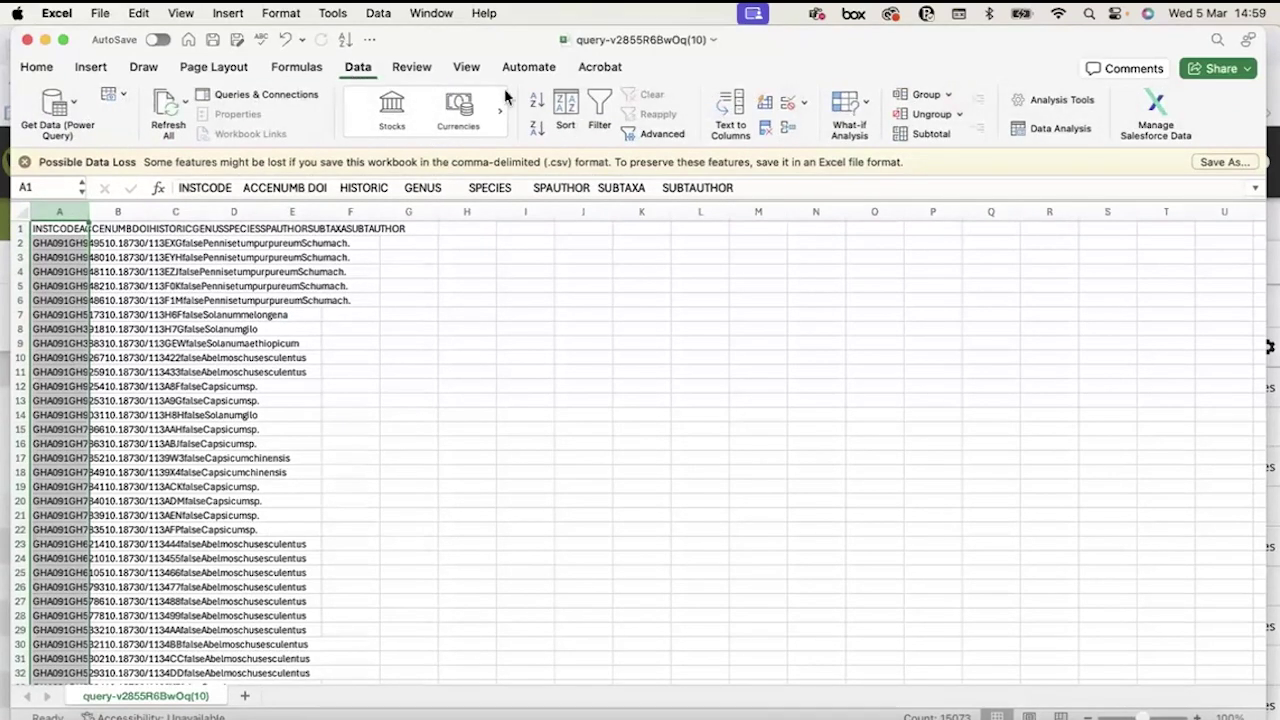
pyautogui.click(727, 99)
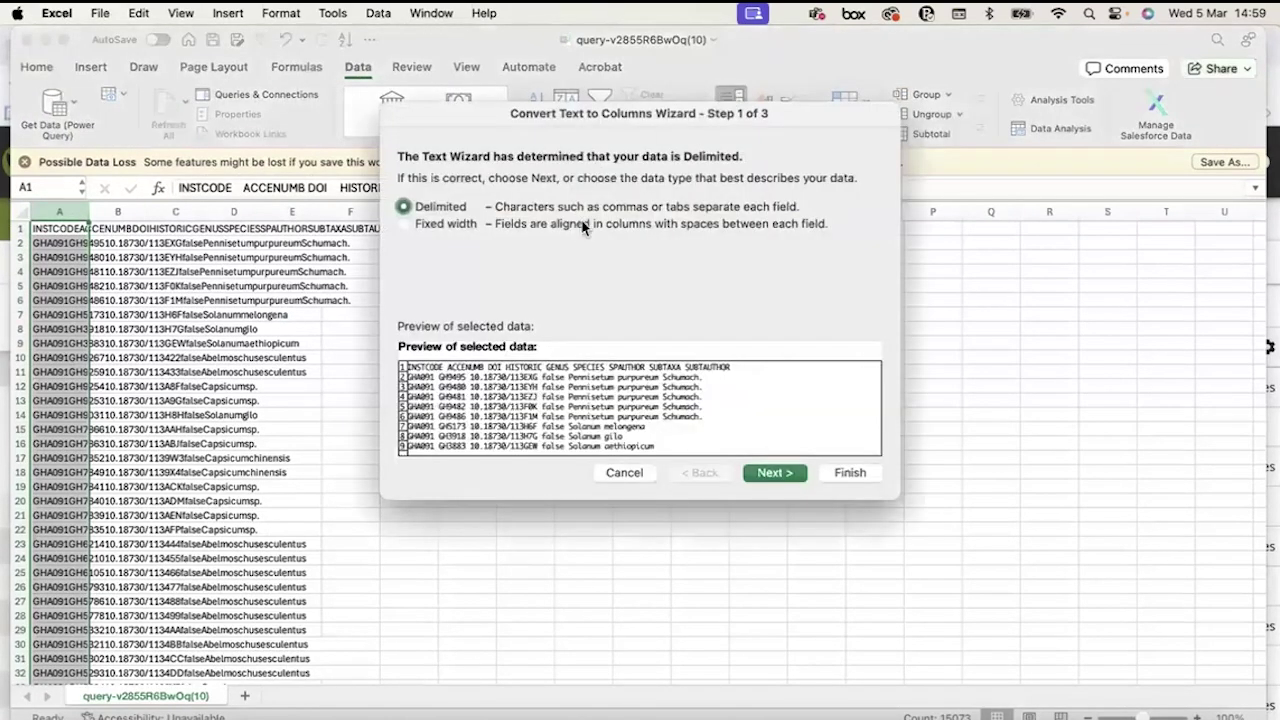
pyautogui.click(772, 475)
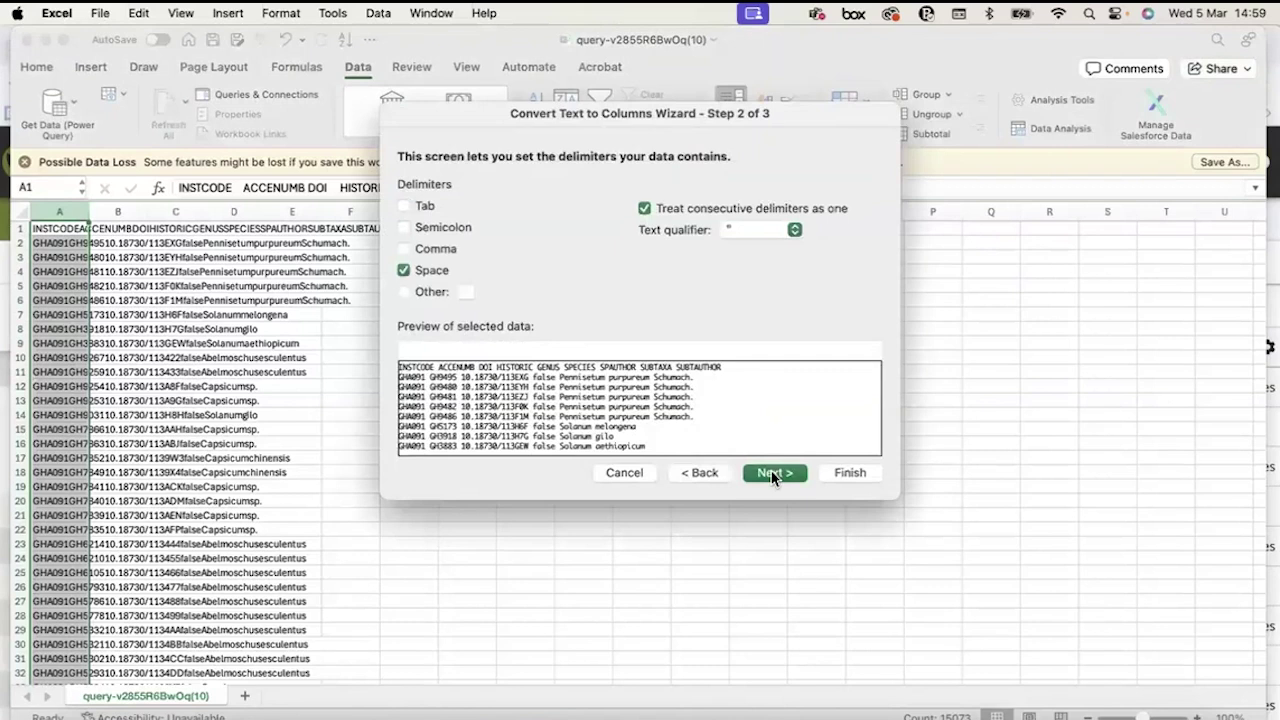
pyautogui.click(404, 270)
pyautogui.click(404, 205)
pyautogui.click(776, 472)
pyautogui.click(849, 473)
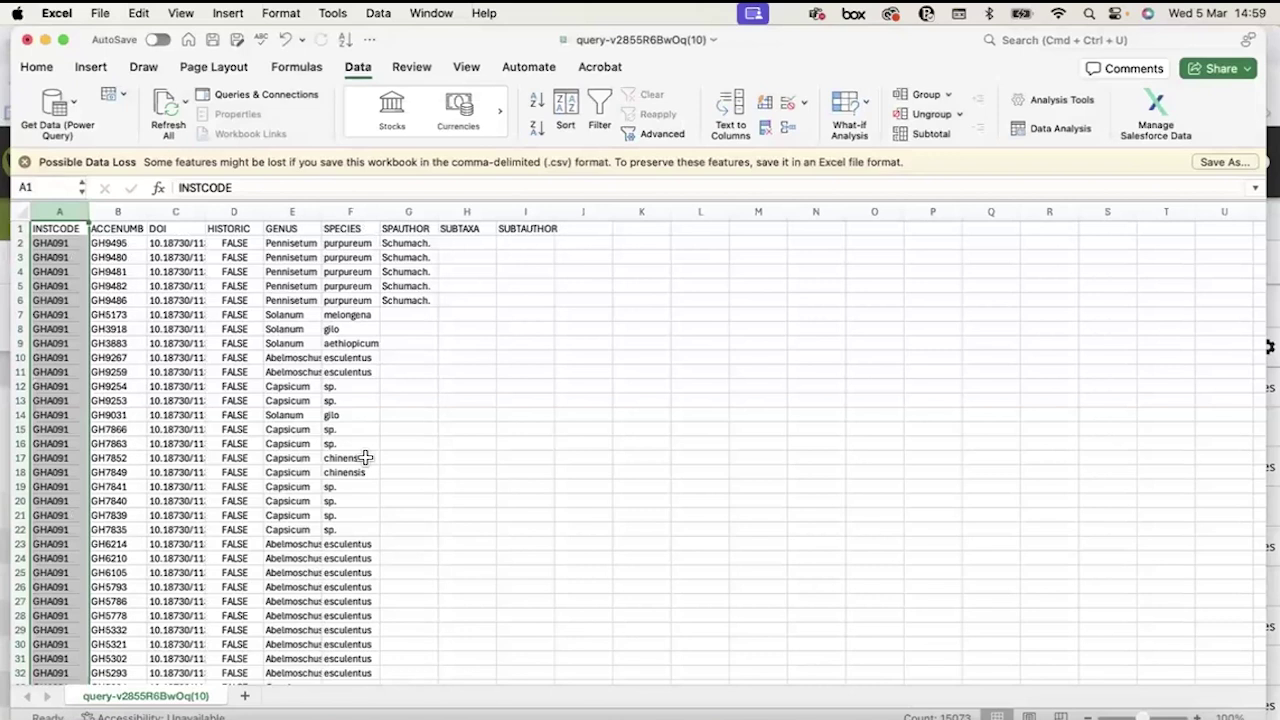
pyautogui.click(234, 414)
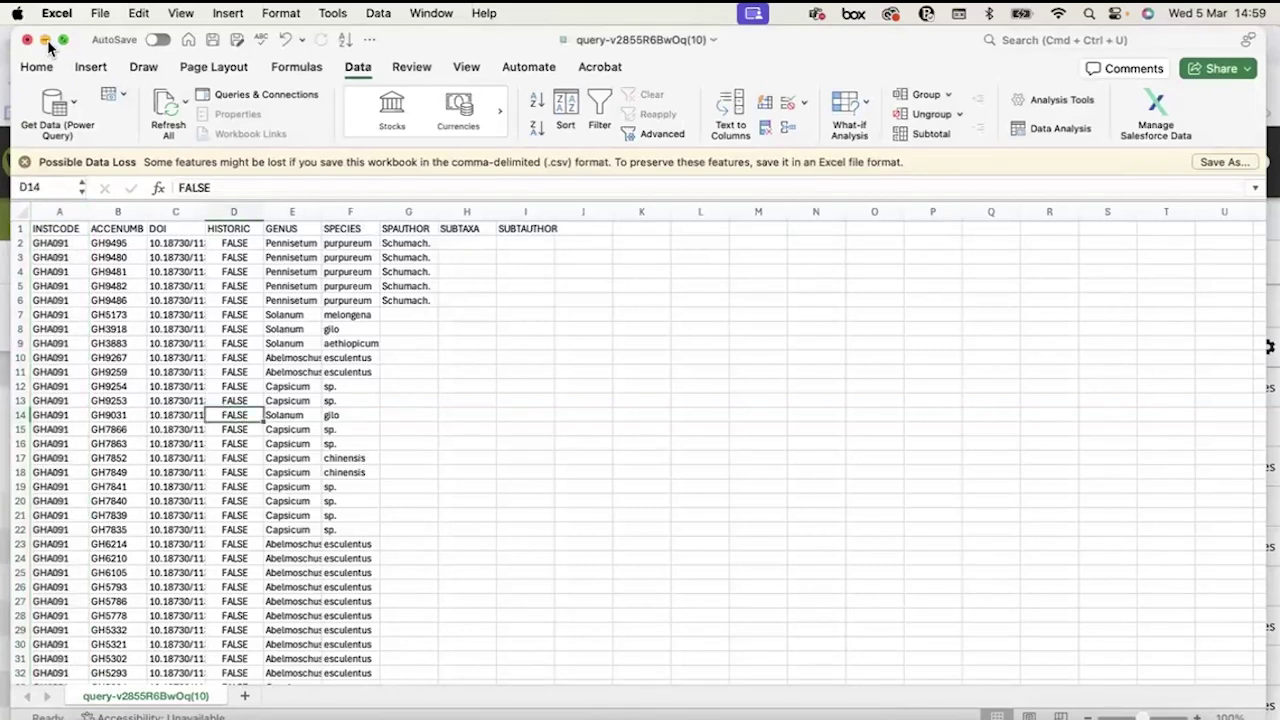
pyautogui.click(45, 40)
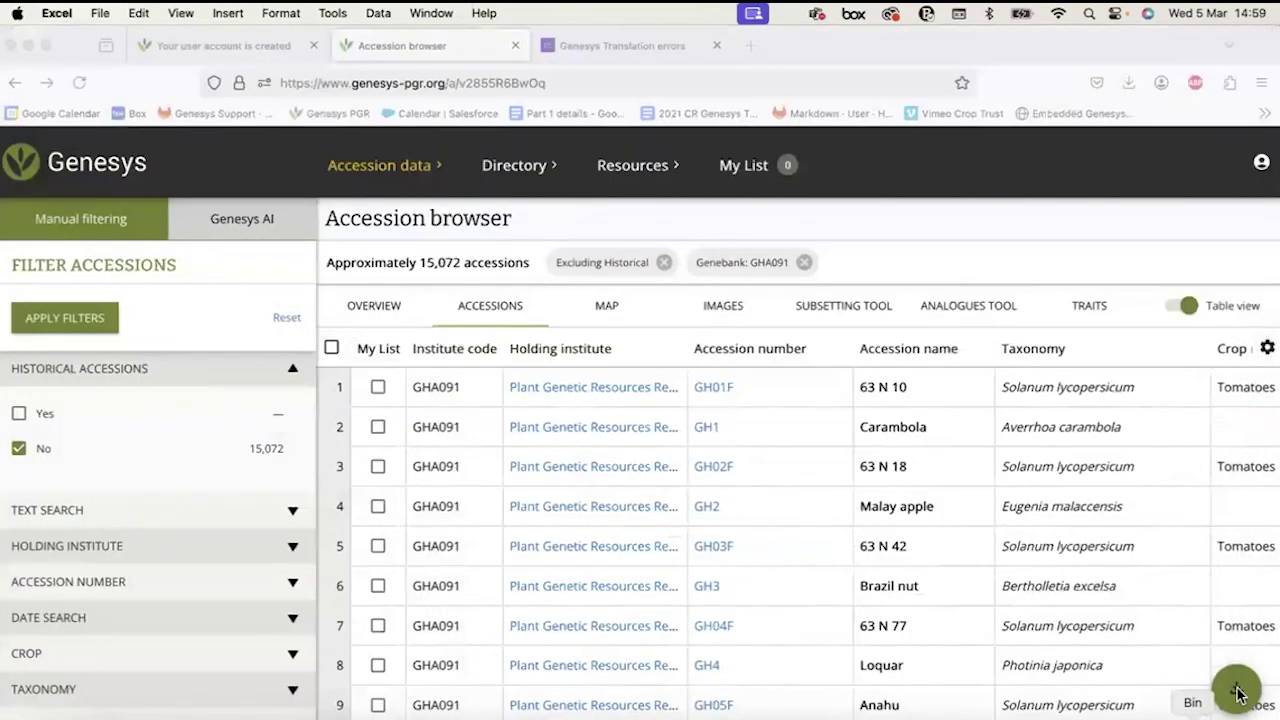
# Download the full MCPD passport data of the GHA091 accessions as an XLSX file.
pyautogui.moveTo(1236, 688)
pyautogui.click(1237, 576)
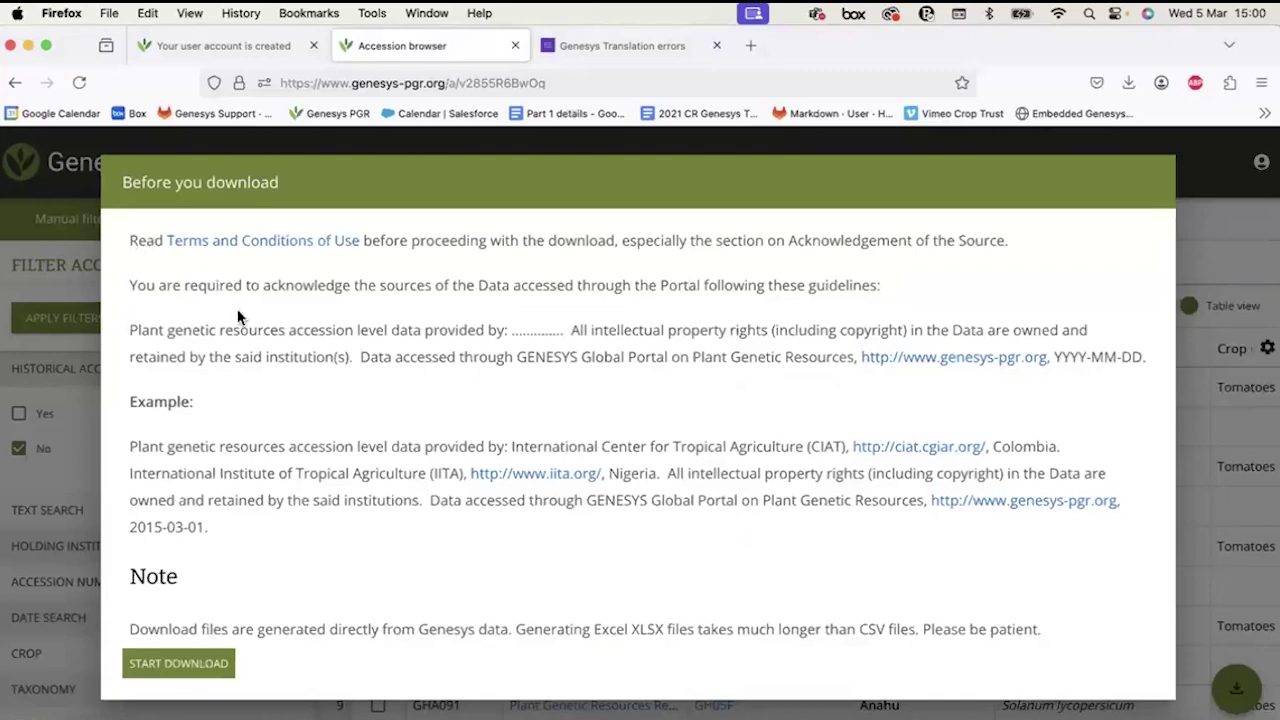
pyautogui.scroll(-1, 180, 575)
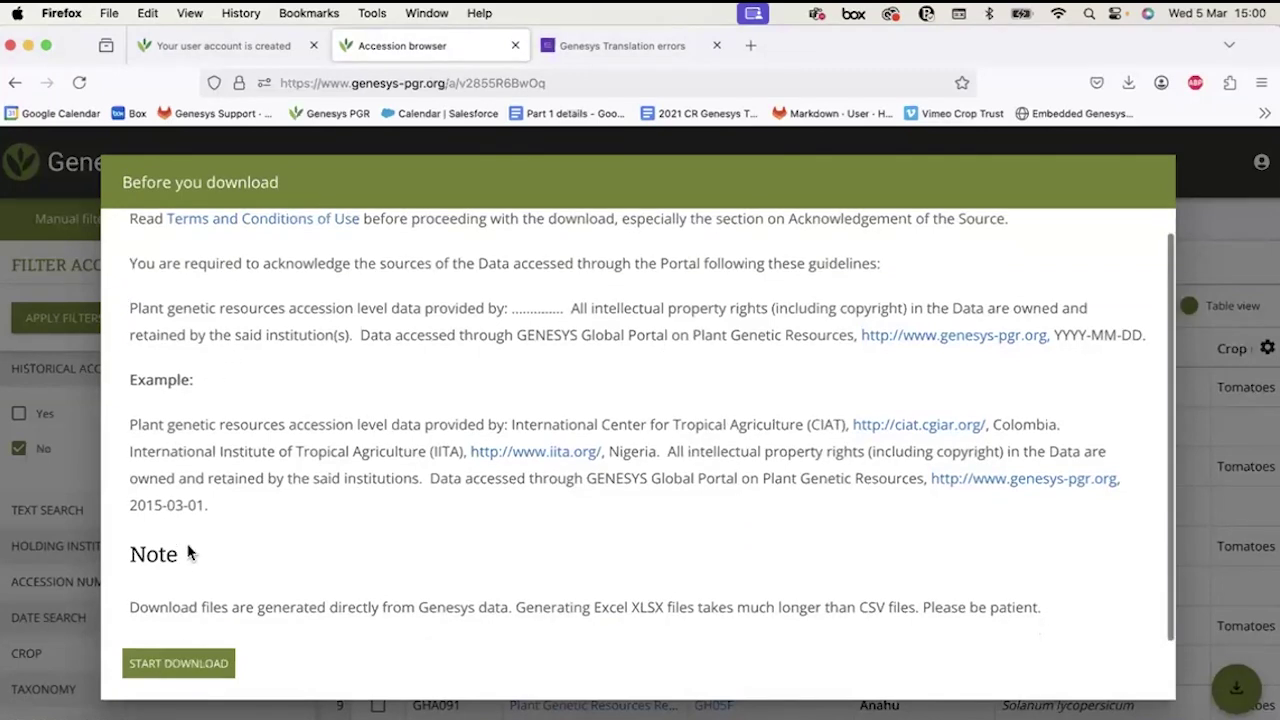
pyautogui.scroll(1, 178, 570)
pyautogui.scroll(-1, 177, 569)
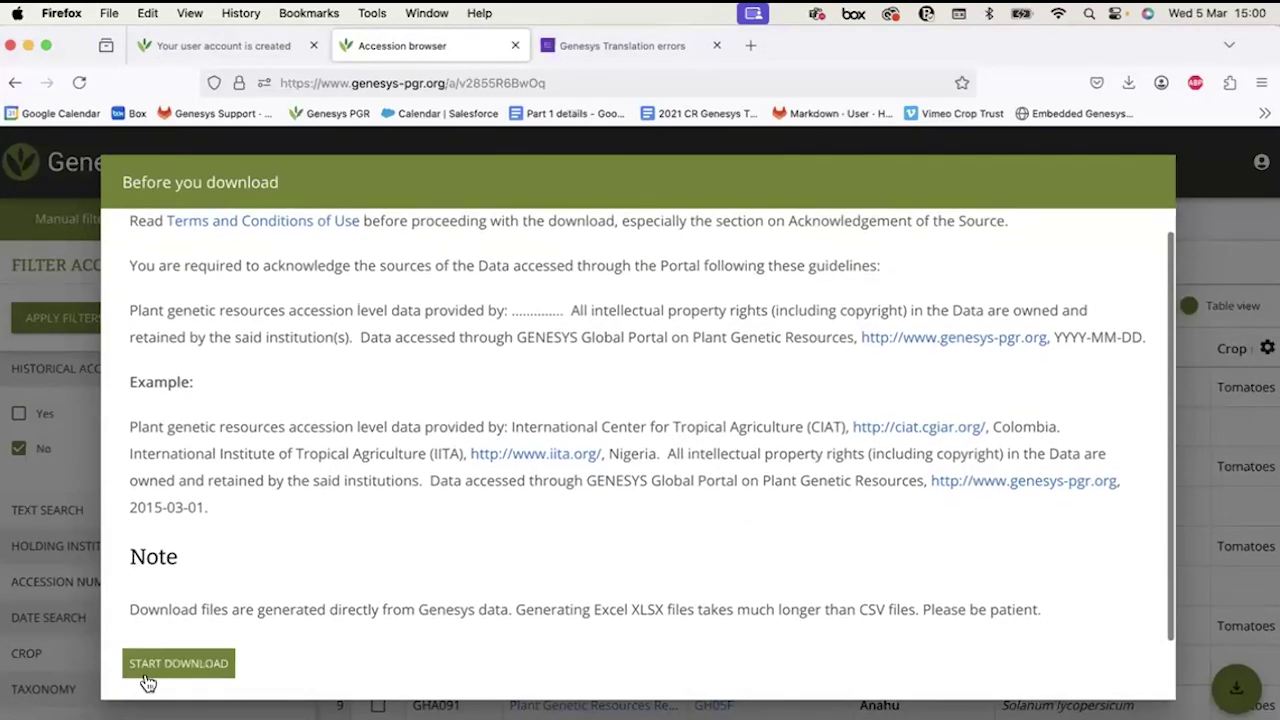
pyautogui.click(152, 672)
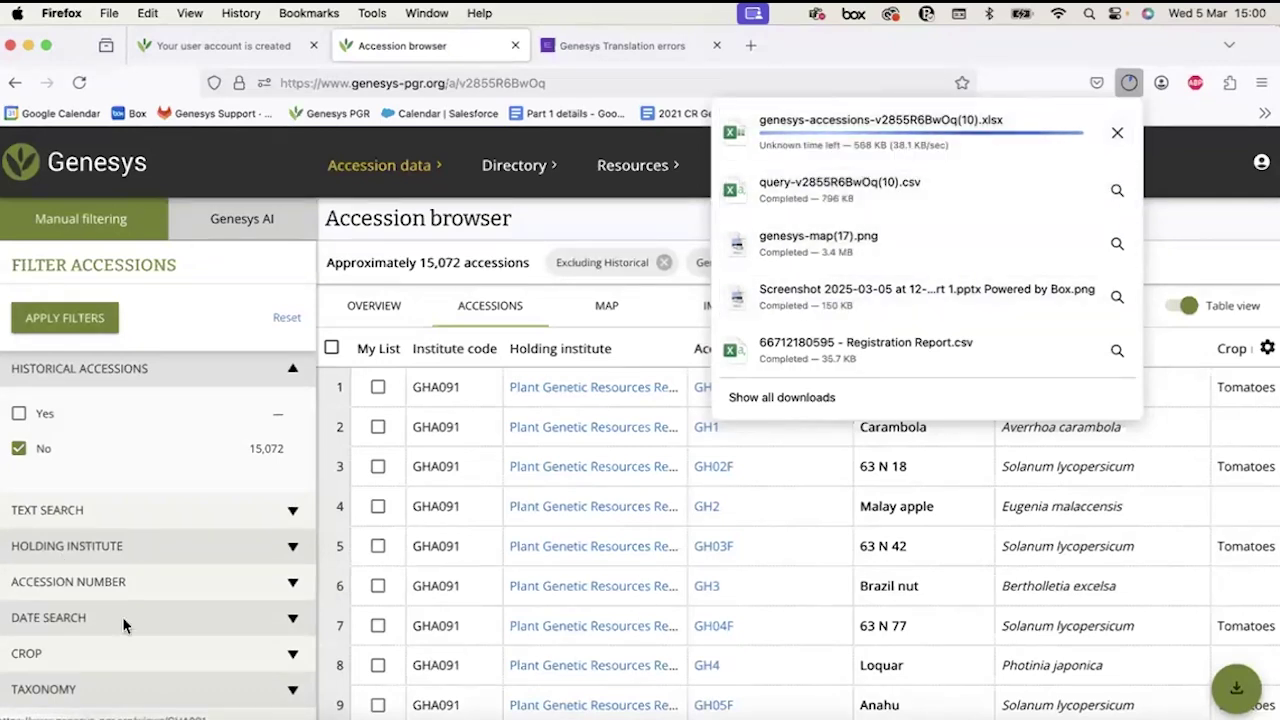
pyautogui.scroll(-2, 124, 624)
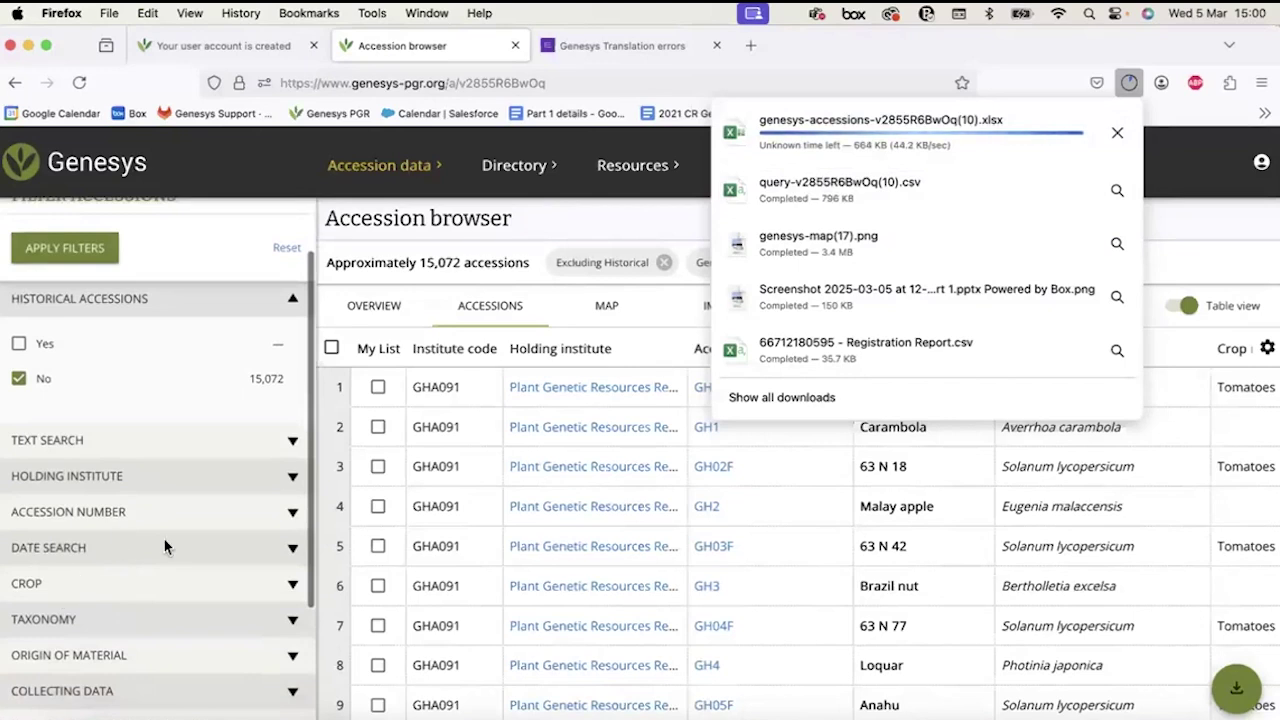
pyautogui.scroll(-3, 108, 579)
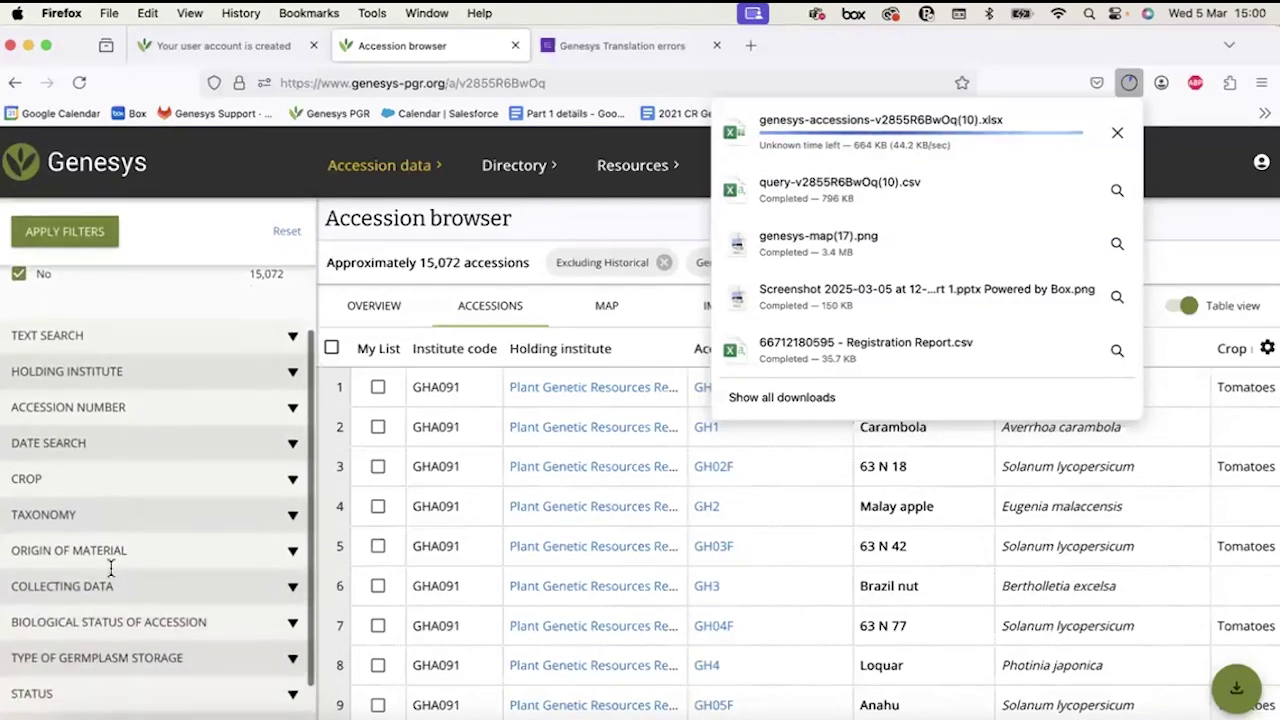
pyautogui.scroll(1, 115, 438)
# Close the downloads list and clear an accidental text selection on the page.
pyautogui.click(94, 432)
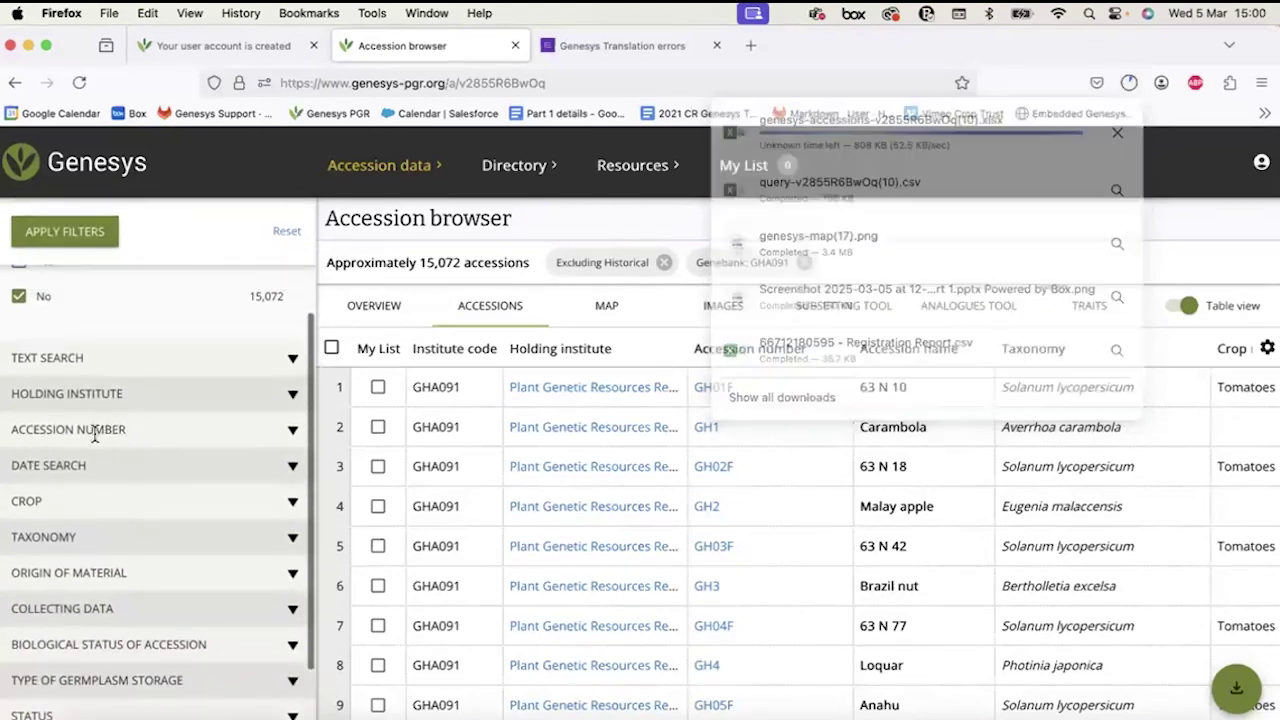
pyautogui.click(94, 430)
pyautogui.click(94, 430)
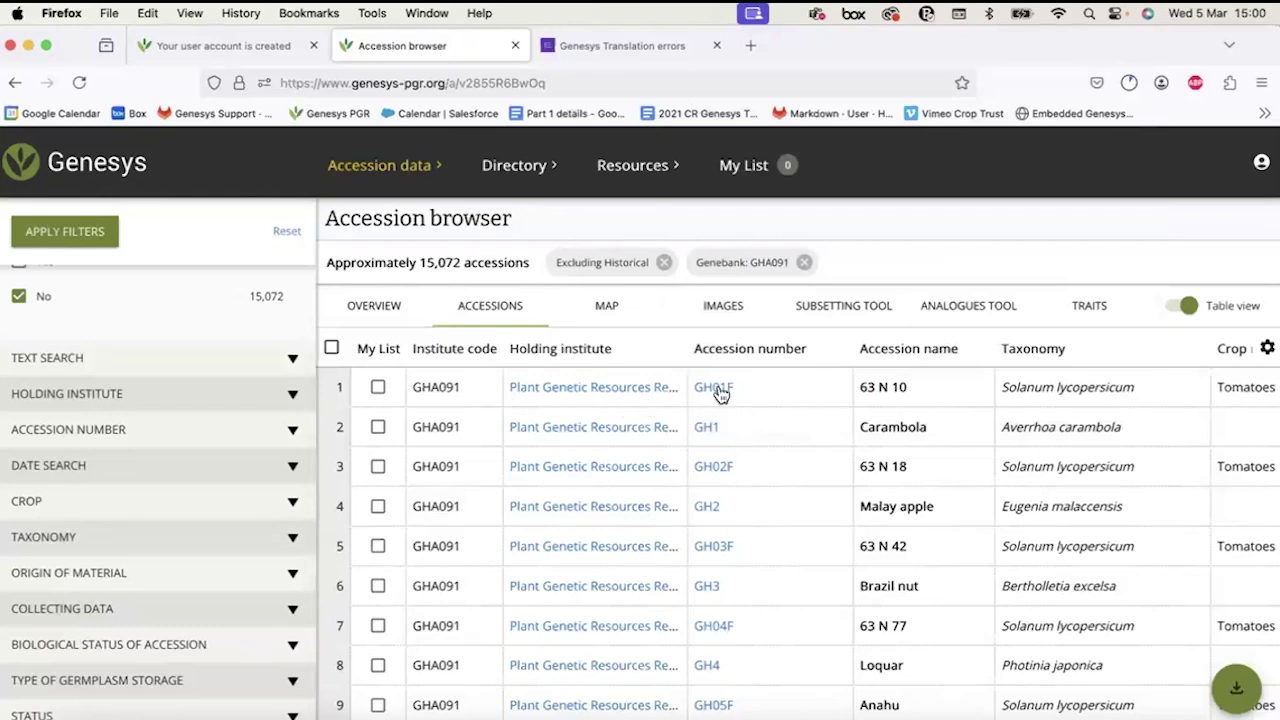
pyautogui.moveTo(700, 381); pyautogui.dragTo(749, 431)
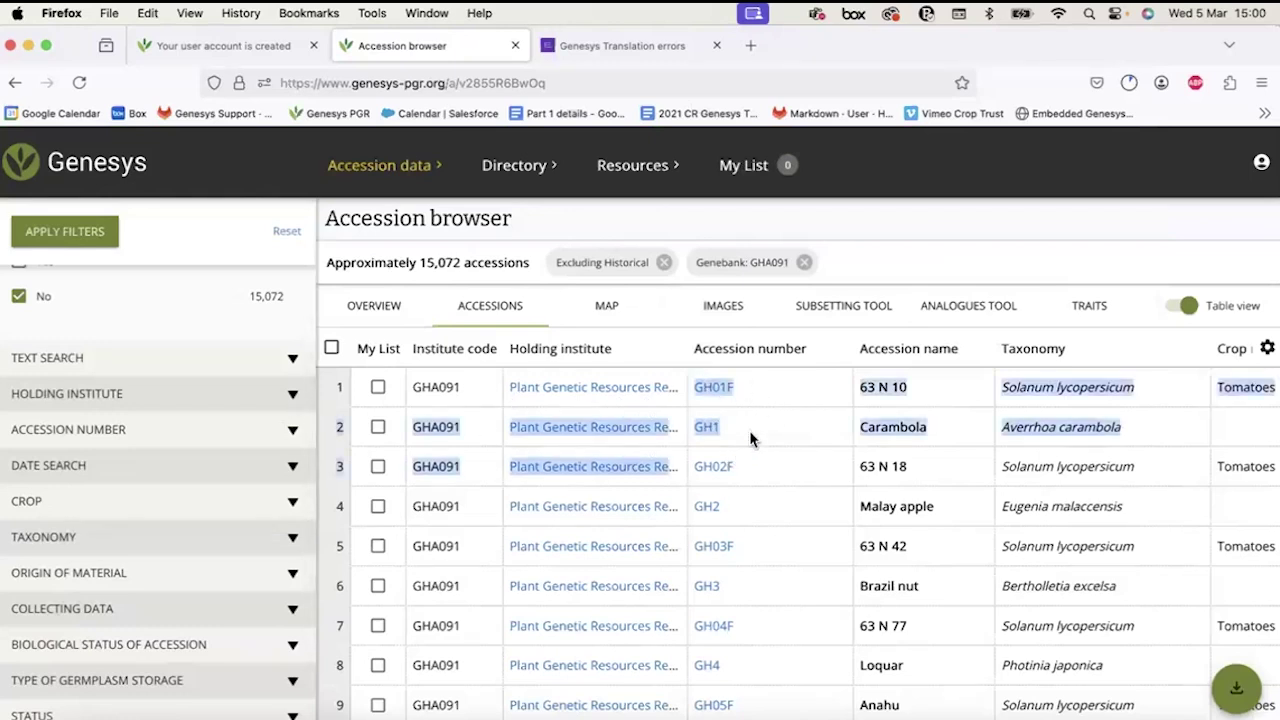
pyautogui.click(749, 430)
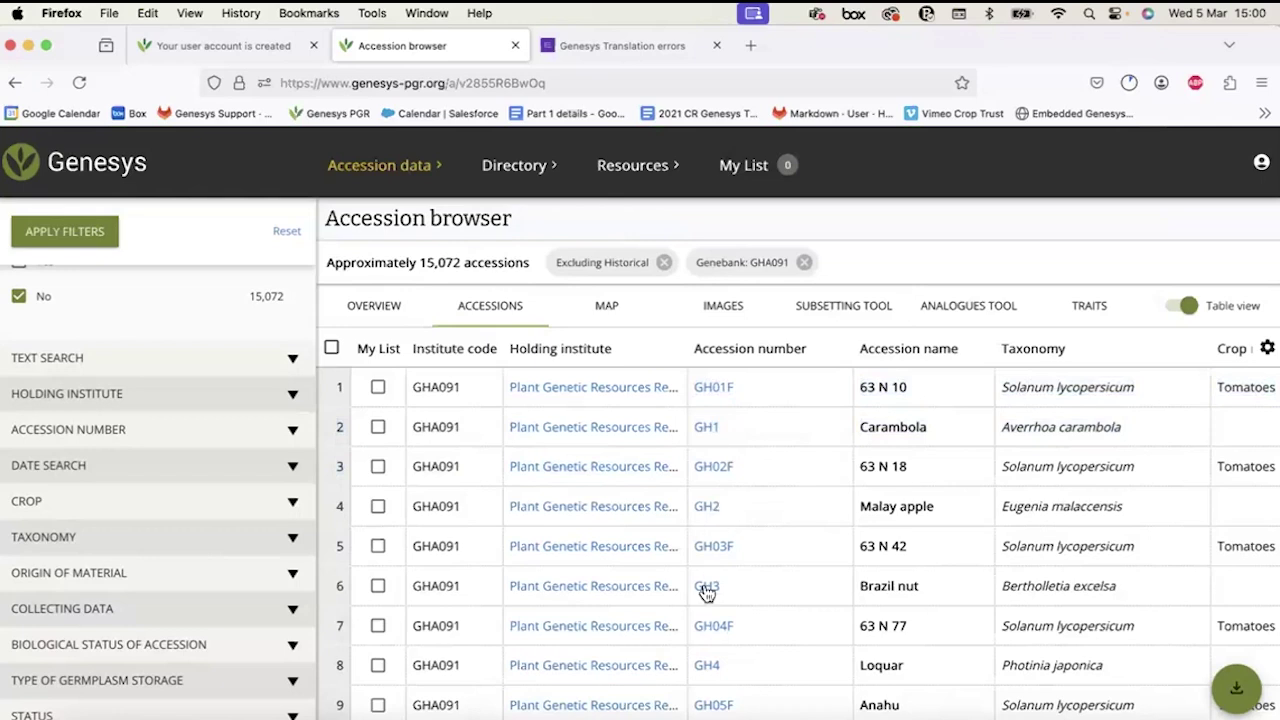
# Filter by accession numbers GH1, GH2 and GH3, showing Carambola, Malay apple and Brazil nut.
pyautogui.click(151, 432)
pyautogui.click(55, 490)
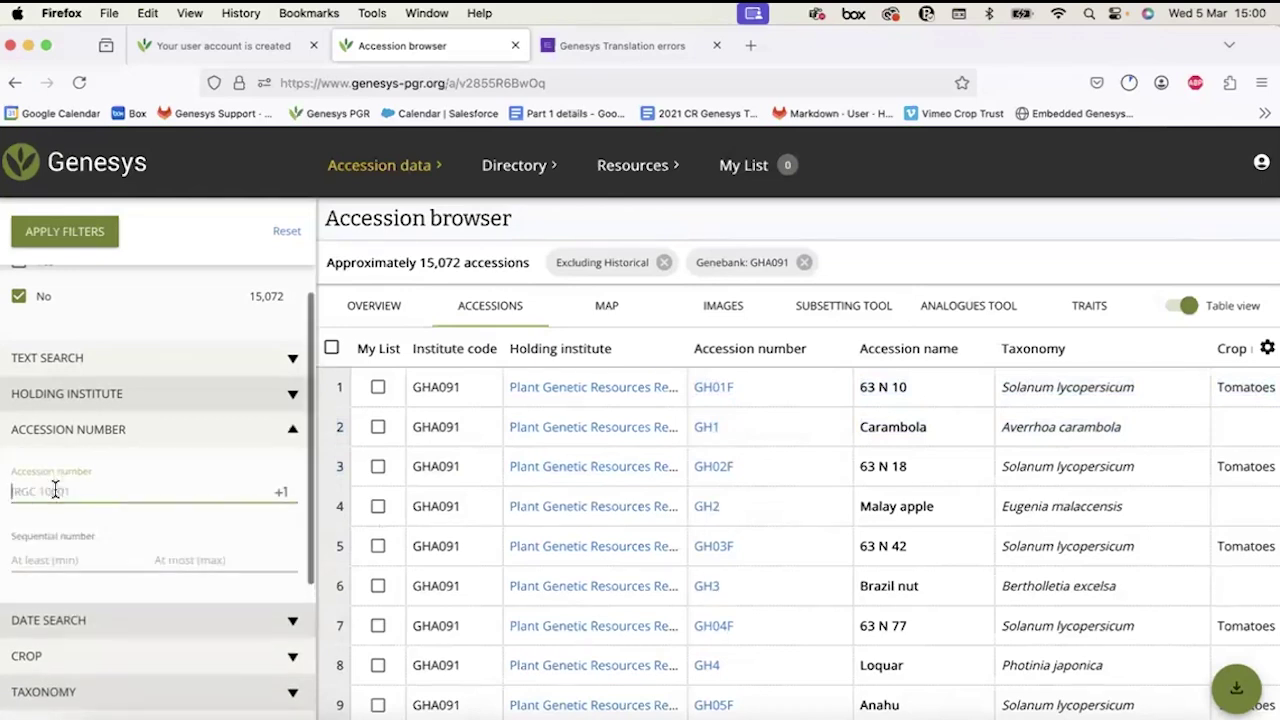
pyautogui.write('GH')
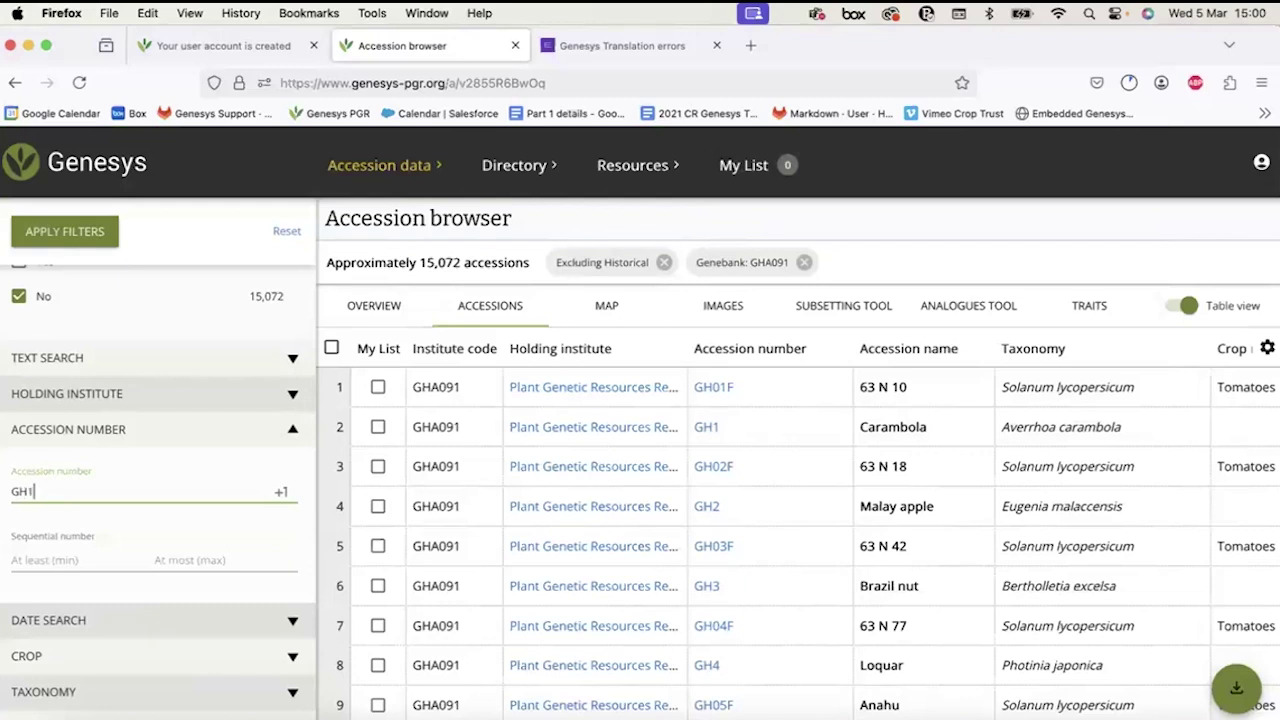
pyautogui.write('1')
pyautogui.press('Return')
pyautogui.write('GH2')
pyautogui.press('Return')
pyautogui.write('GH')
pyautogui.press('Return')
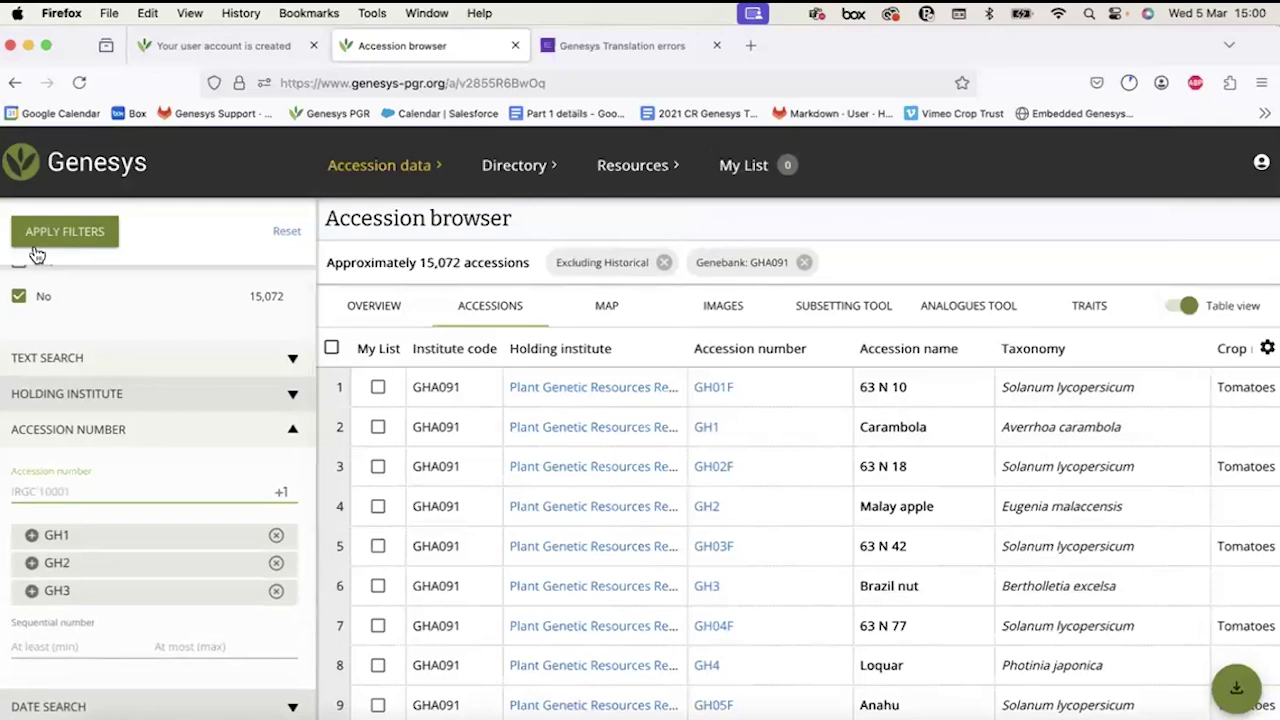
pyautogui.click(45, 236)
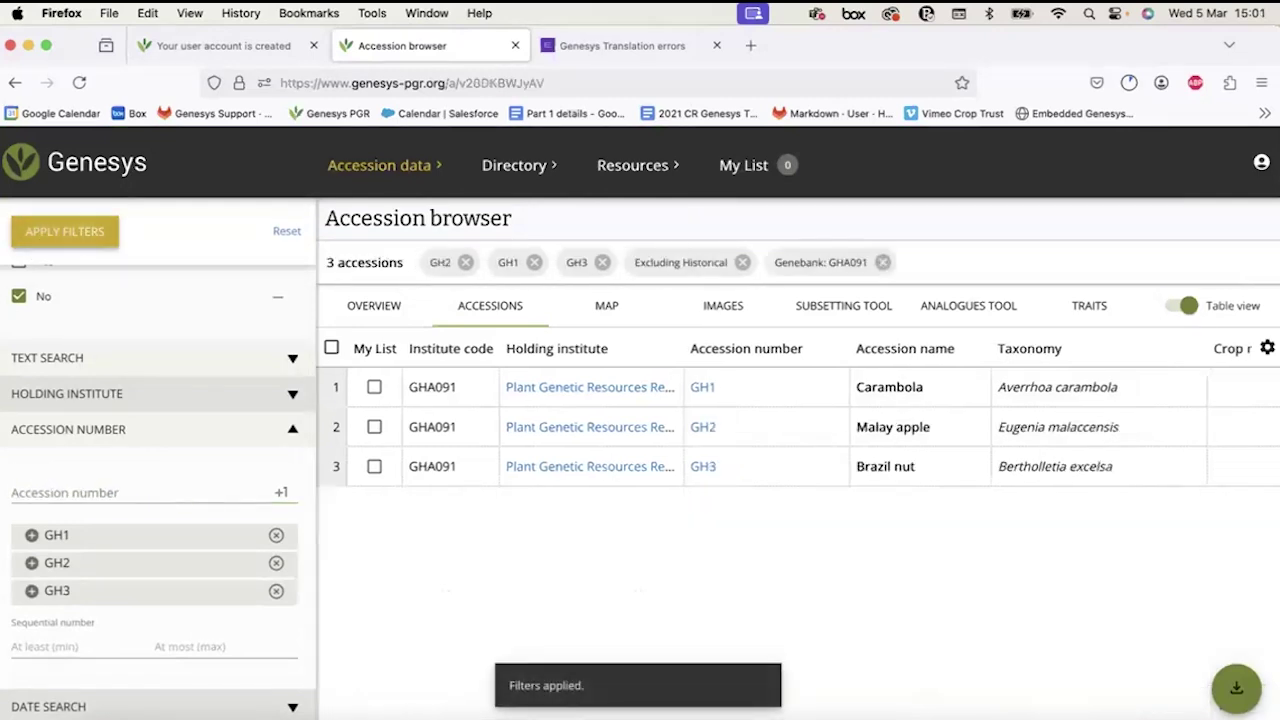
# Download the three accessions as MCPD and open genesys-accessions-v20DKBWJyAV.xlsx from Downloads.
pyautogui.moveTo(1240, 690)
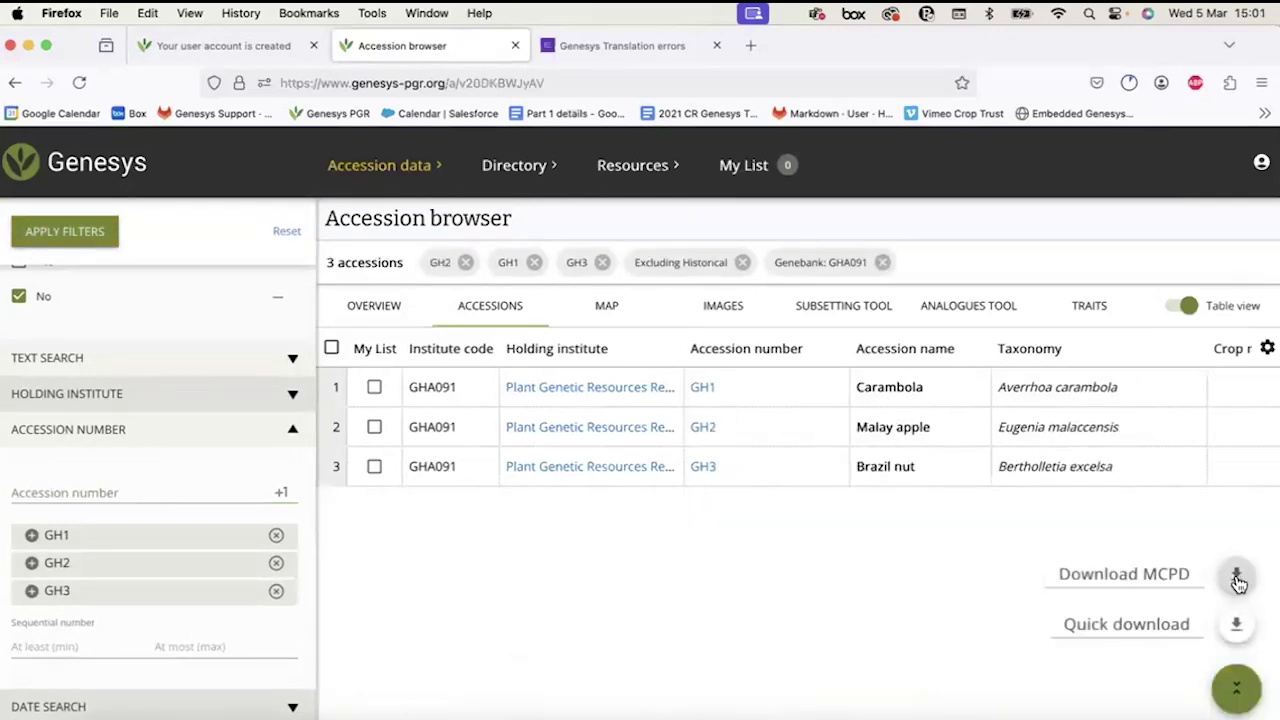
pyautogui.click(1236, 577)
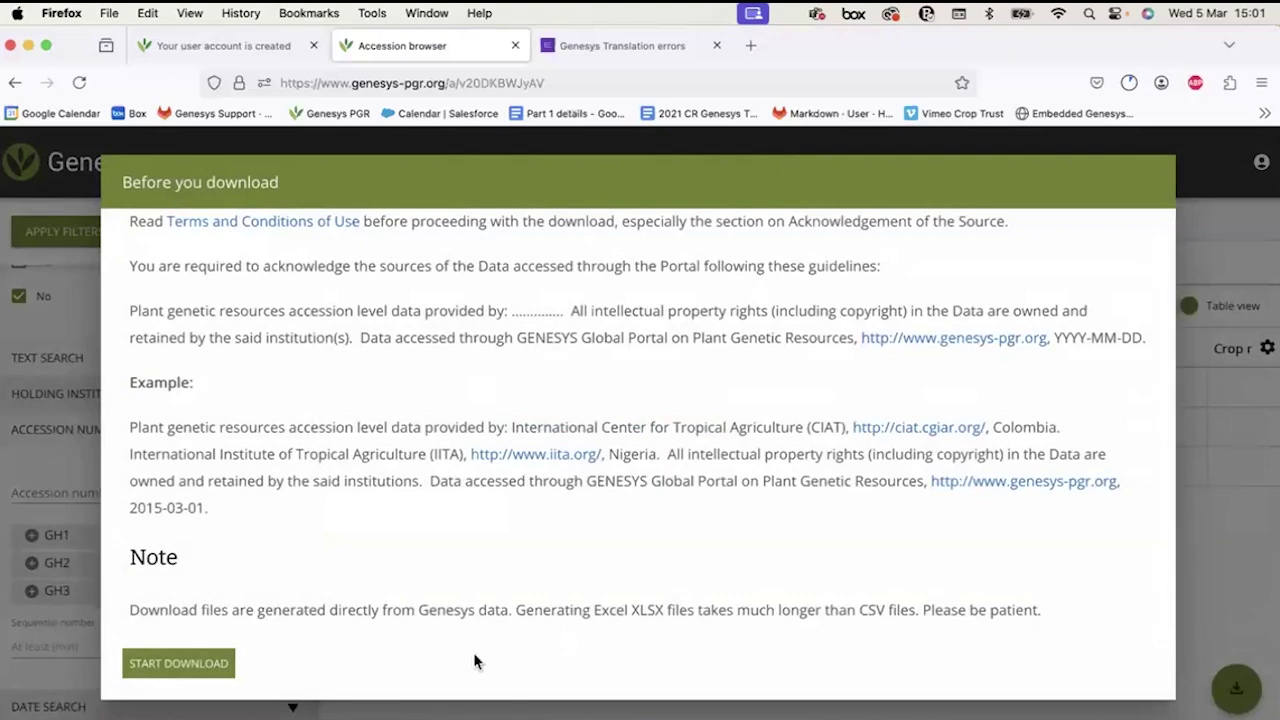
pyautogui.click(163, 665)
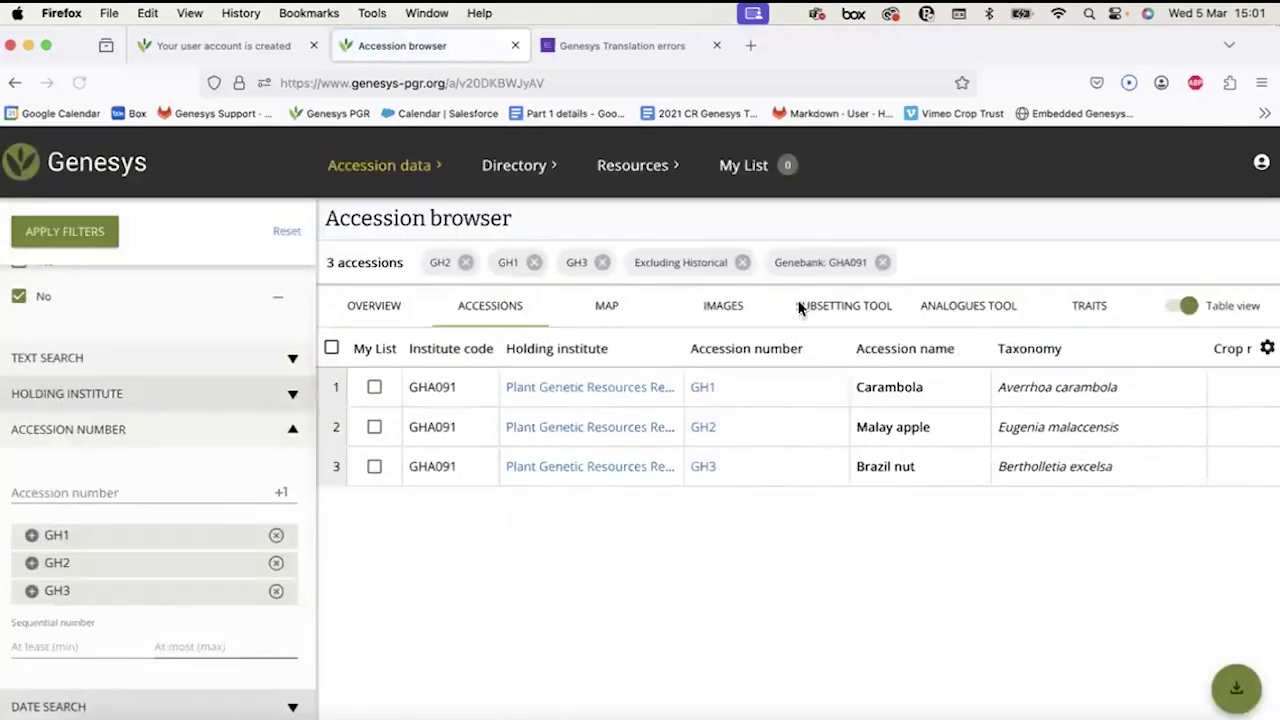
pyautogui.click(1127, 86)
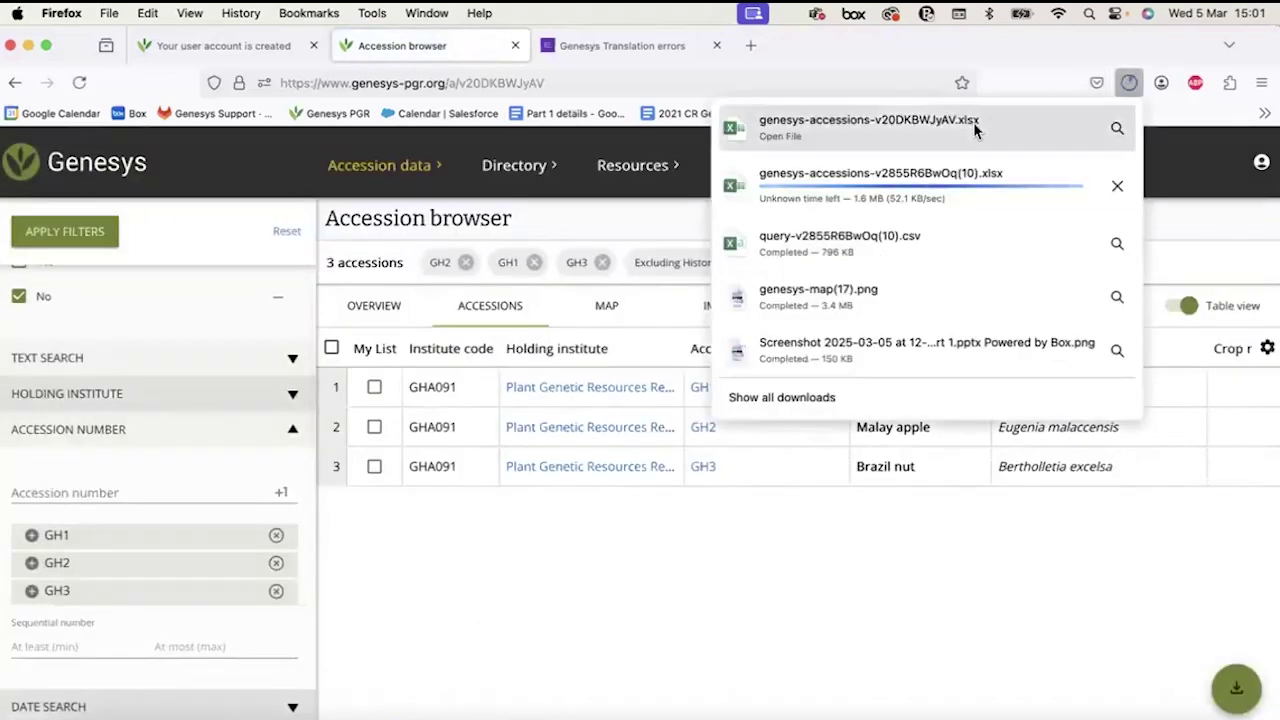
pyautogui.click(973, 122)
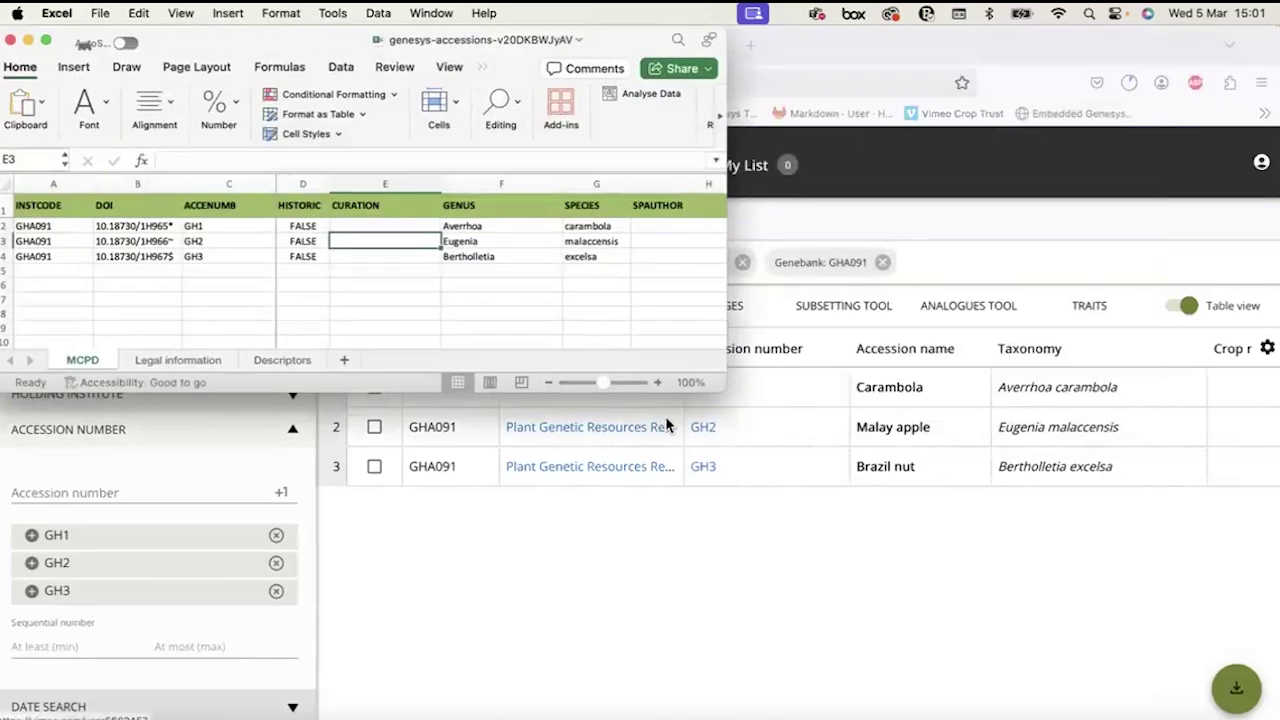
# Maximize the genesys-accessions-v20DKBWJyAV.xlsx workbook window to fill the screen.
pyautogui.moveTo(722, 386); pyautogui.dragTo(992, 553)
pyautogui.hotkey('ctrl', 'alt', 'Return')
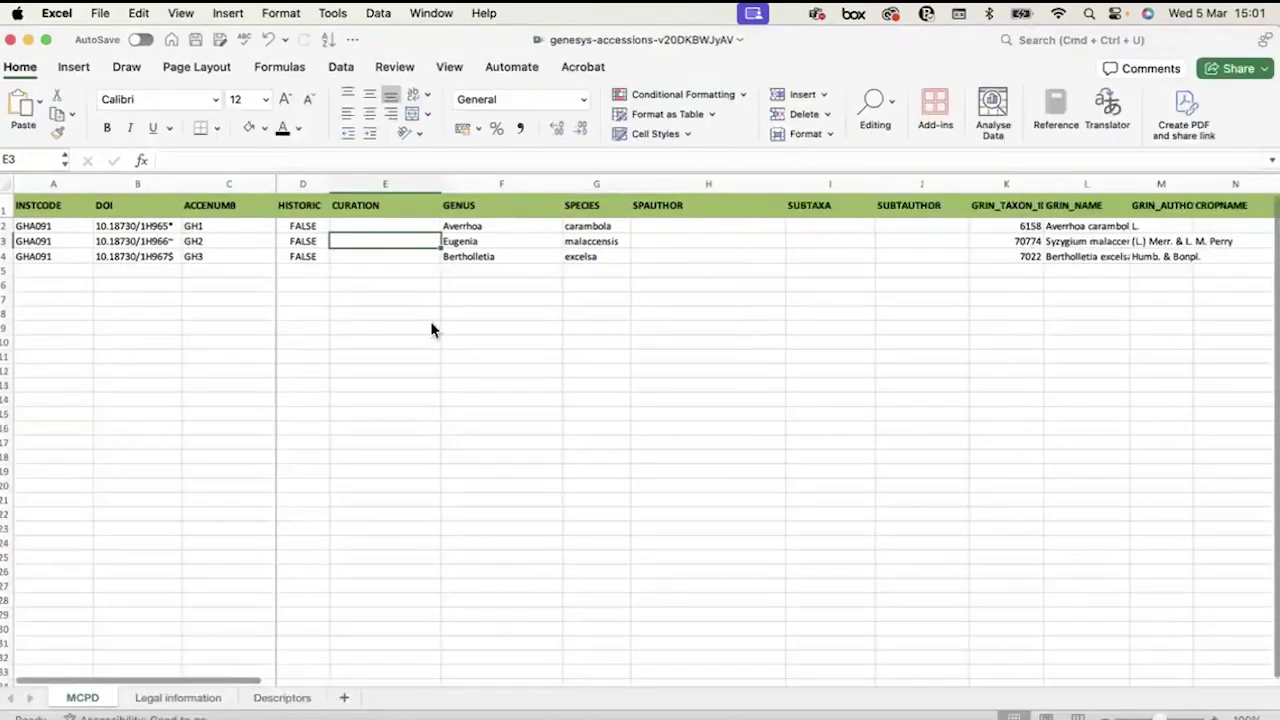
pyautogui.hscroll(2, 338, 325)
pyautogui.hscroll(-1, 338, 325)
pyautogui.scroll(5, 65, 217)
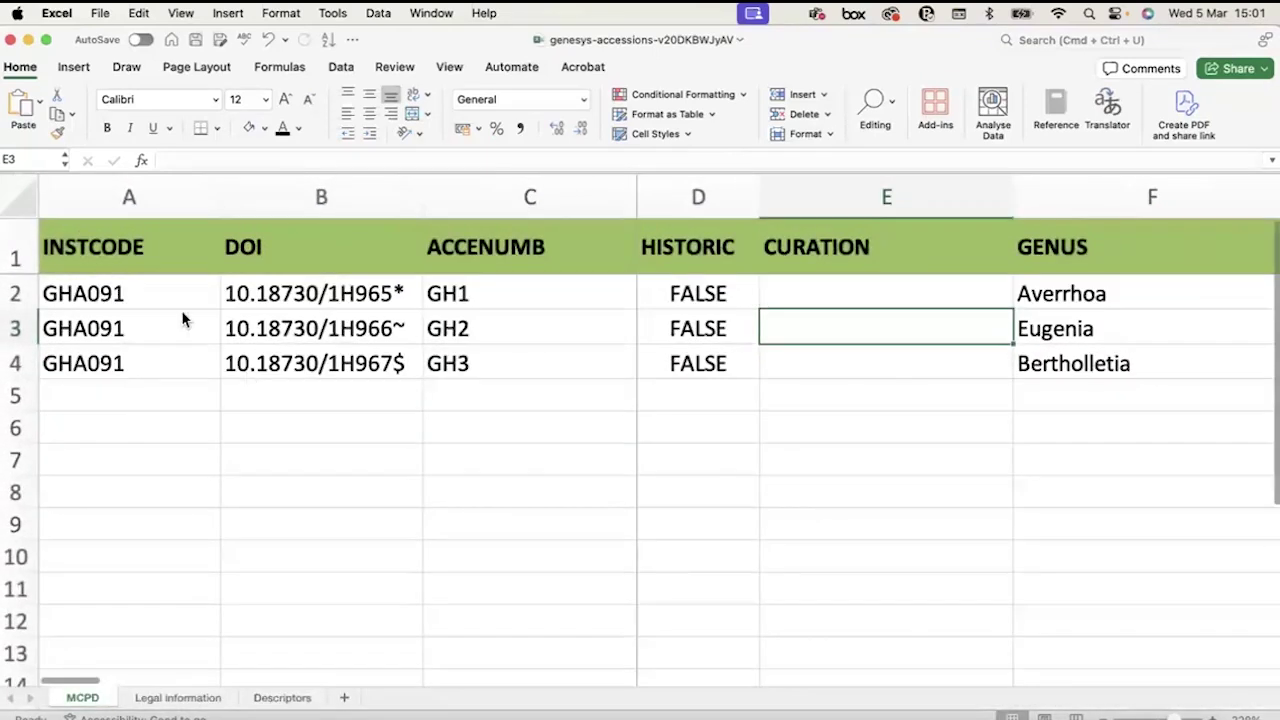
# Highlight the INSTCODE, DOI and ACCENUMB values of accessions GH1–GH3.
pyautogui.click(151, 250)
pyautogui.click(130, 202)
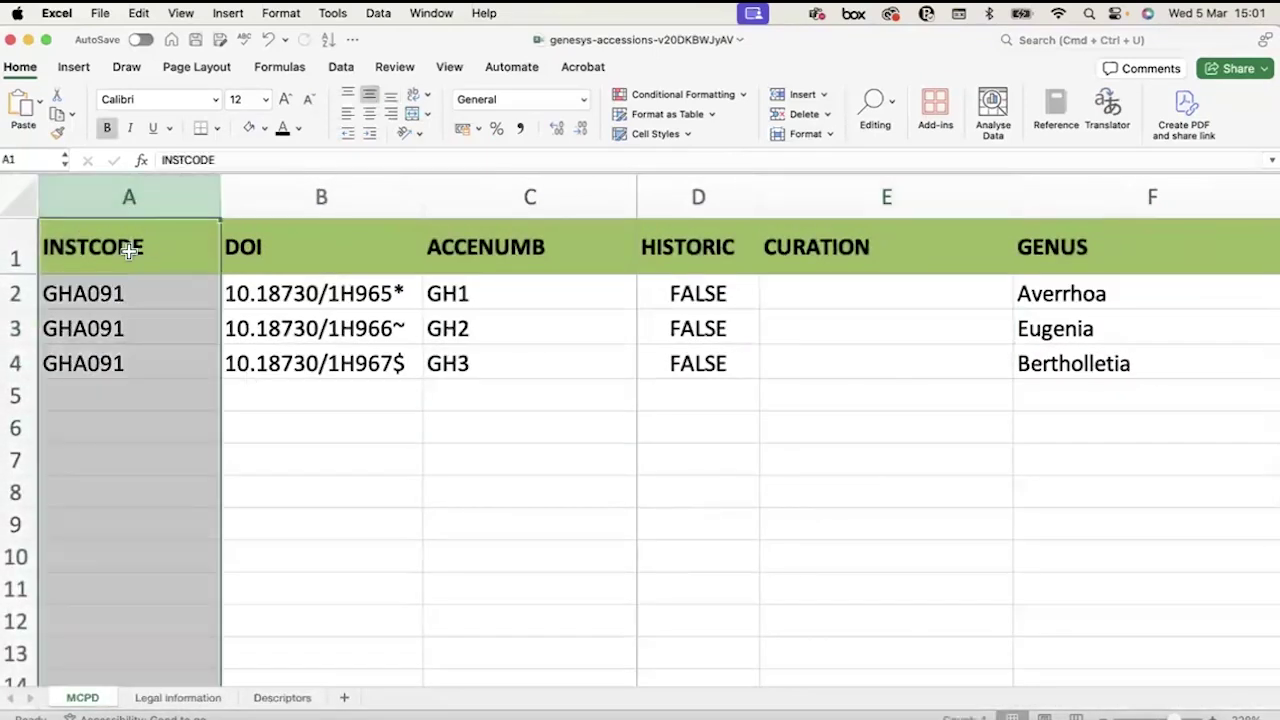
pyautogui.click(126, 246)
pyautogui.moveTo(124, 289); pyautogui.dragTo(128, 368)
pyautogui.click(285, 294)
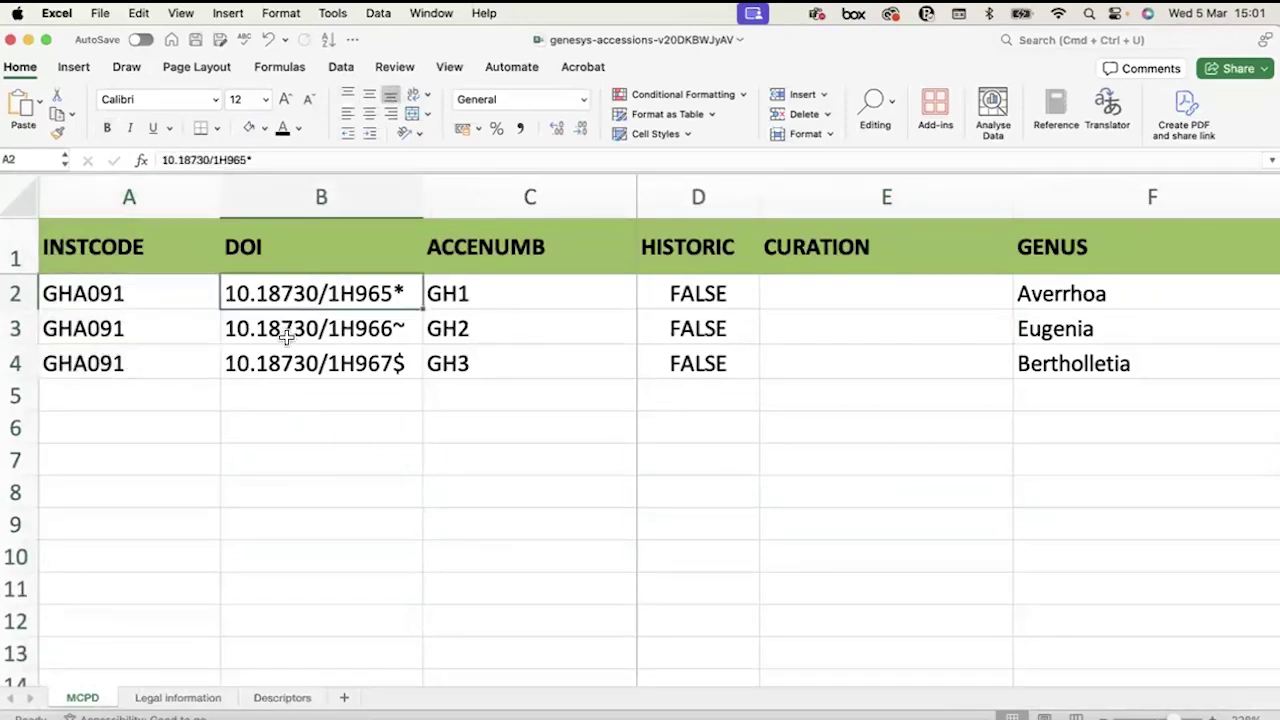
pyautogui.moveTo(285, 338); pyautogui.dragTo(290, 357)
pyautogui.click(478, 294)
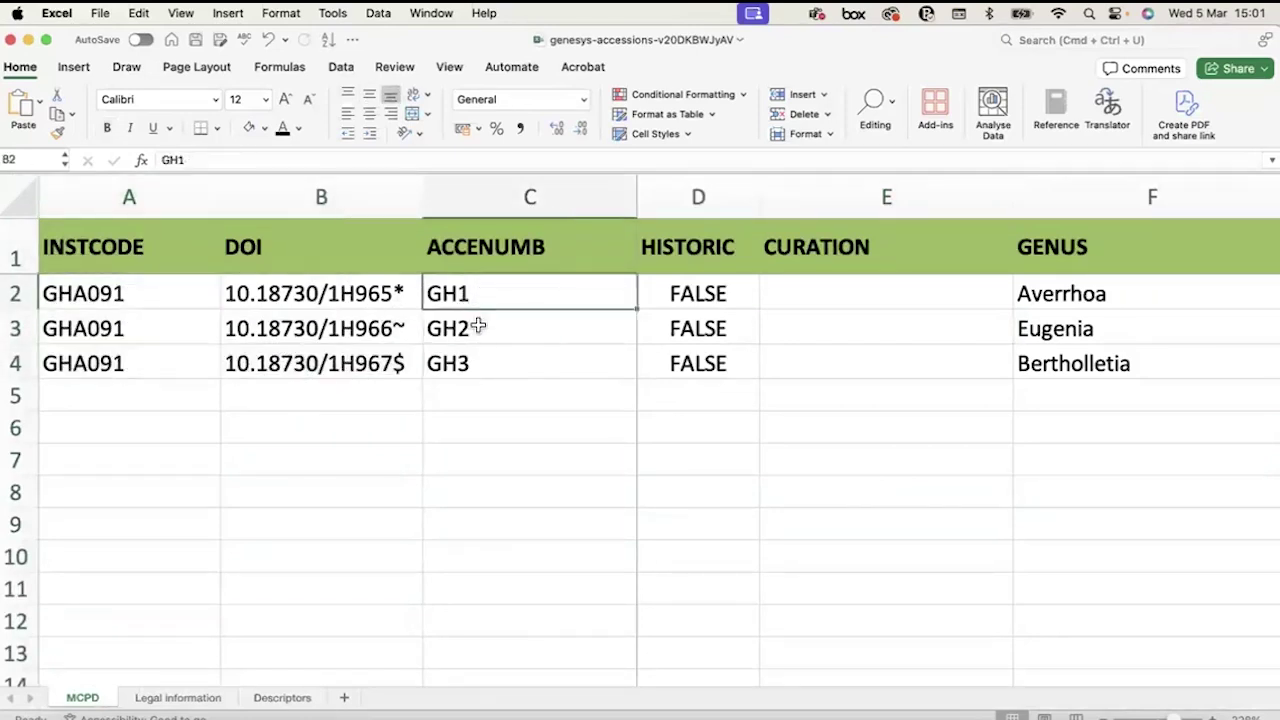
pyautogui.moveTo(478, 326); pyautogui.dragTo(477, 366)
# Scroll across the MCPD columns, highlighting the HISTORIC values and the genus and species names.
pyautogui.hscroll(2, 669, 352)
pyautogui.hscroll(2, 669, 352)
pyautogui.hscroll(-3, 794, 309)
pyautogui.moveTo(719, 258); pyautogui.dragTo(709, 363)
pyautogui.click(709, 366)
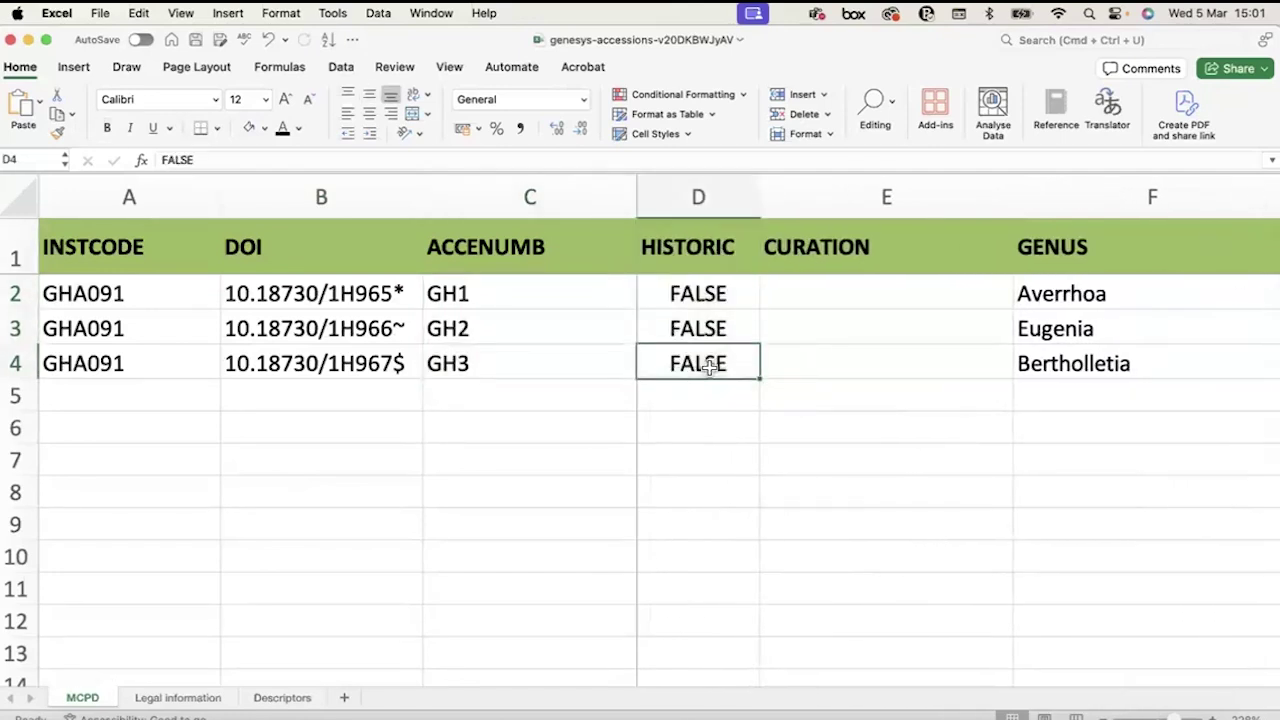
pyautogui.hscroll(5, 709, 366)
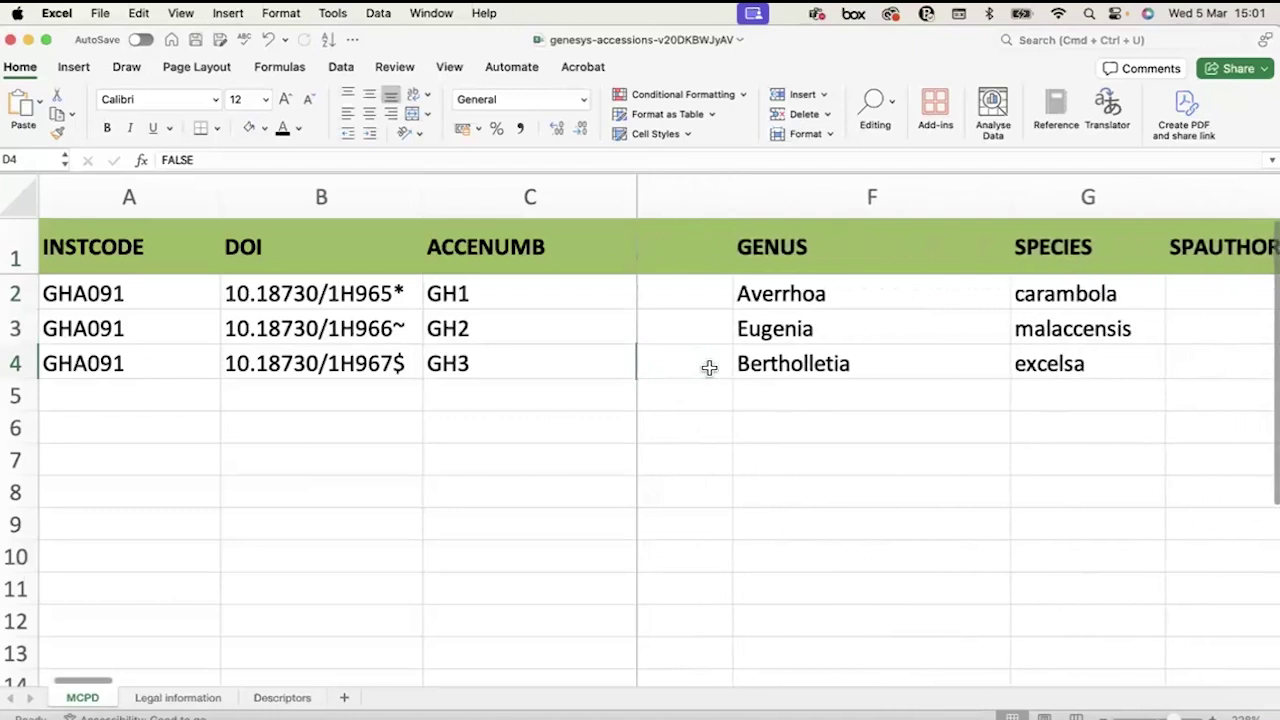
pyautogui.hscroll(1, 709, 368)
pyautogui.moveTo(773, 293); pyautogui.dragTo(955, 370)
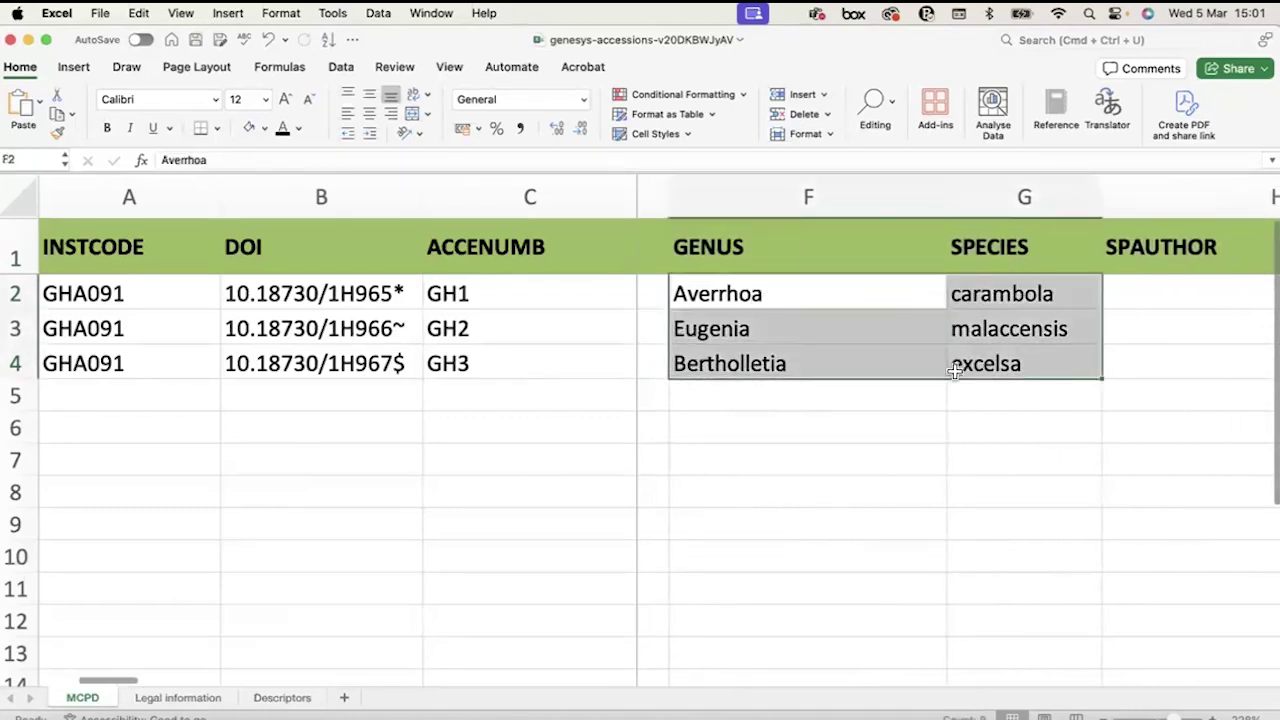
pyautogui.hscroll(5, 955, 370)
pyautogui.hscroll(4, 955, 370)
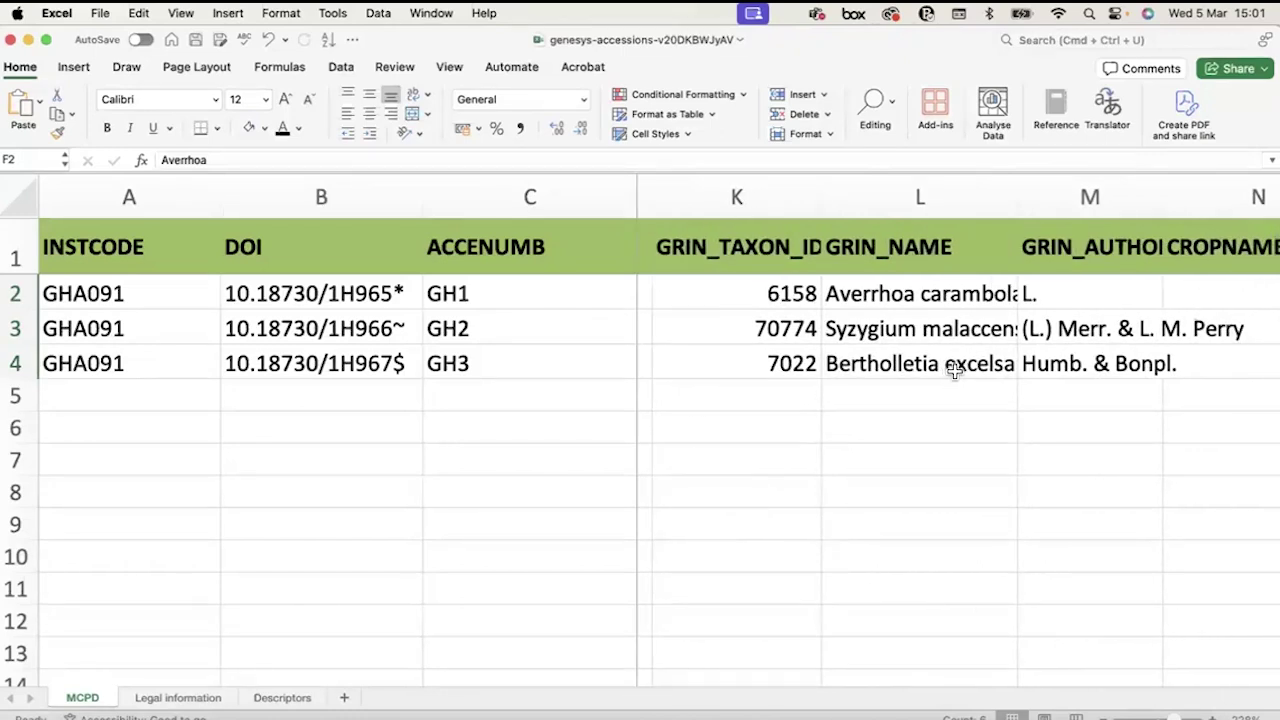
pyautogui.hscroll(2, 955, 370)
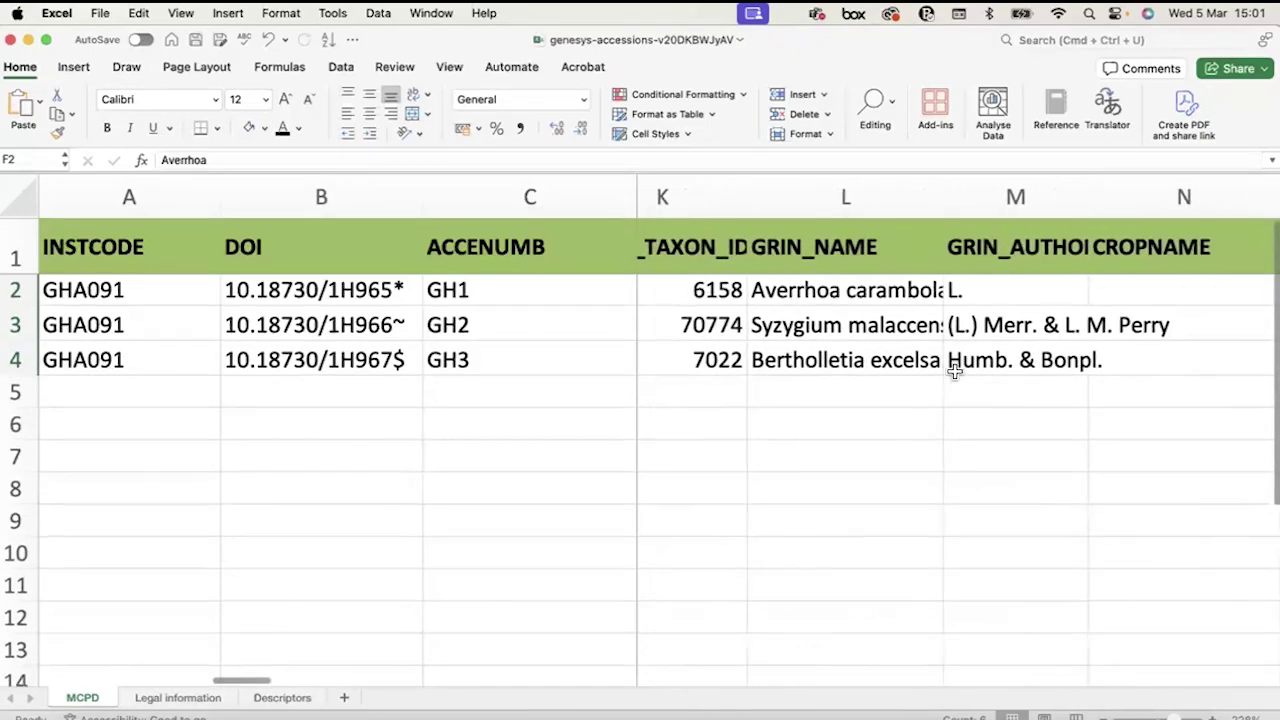
pyautogui.hscroll(5, 955, 370)
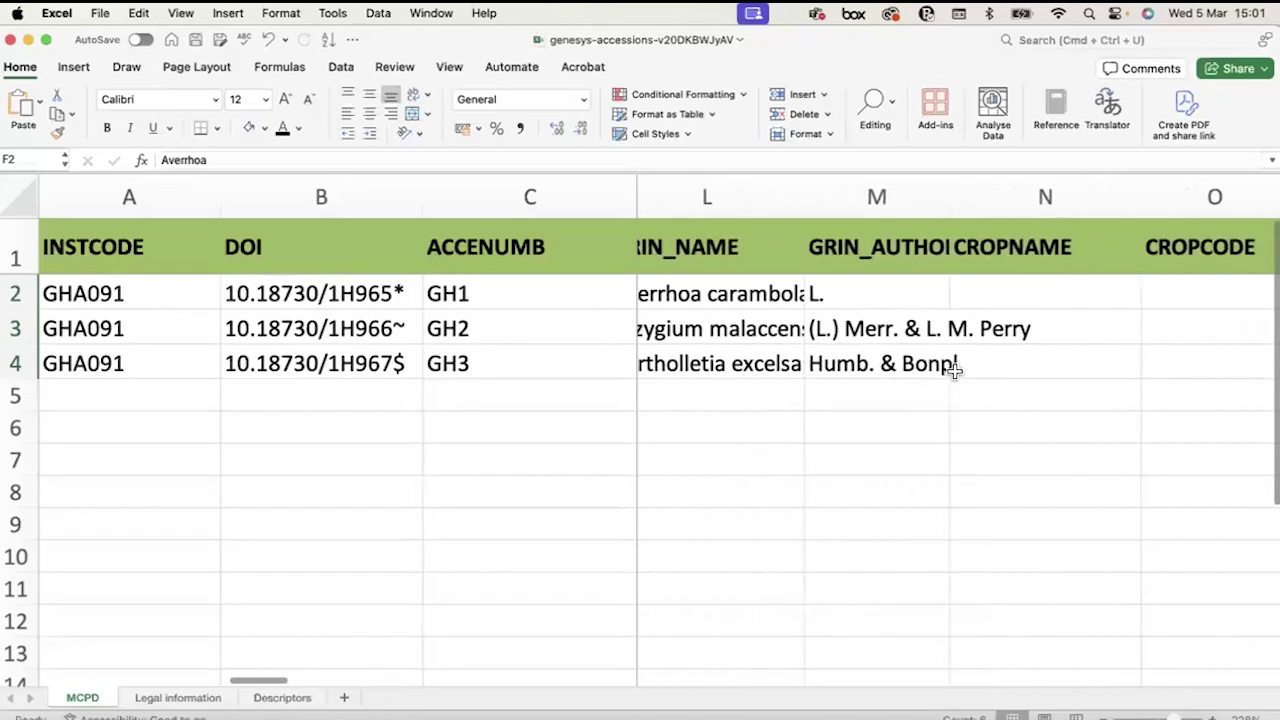
pyautogui.hscroll(5, 955, 371)
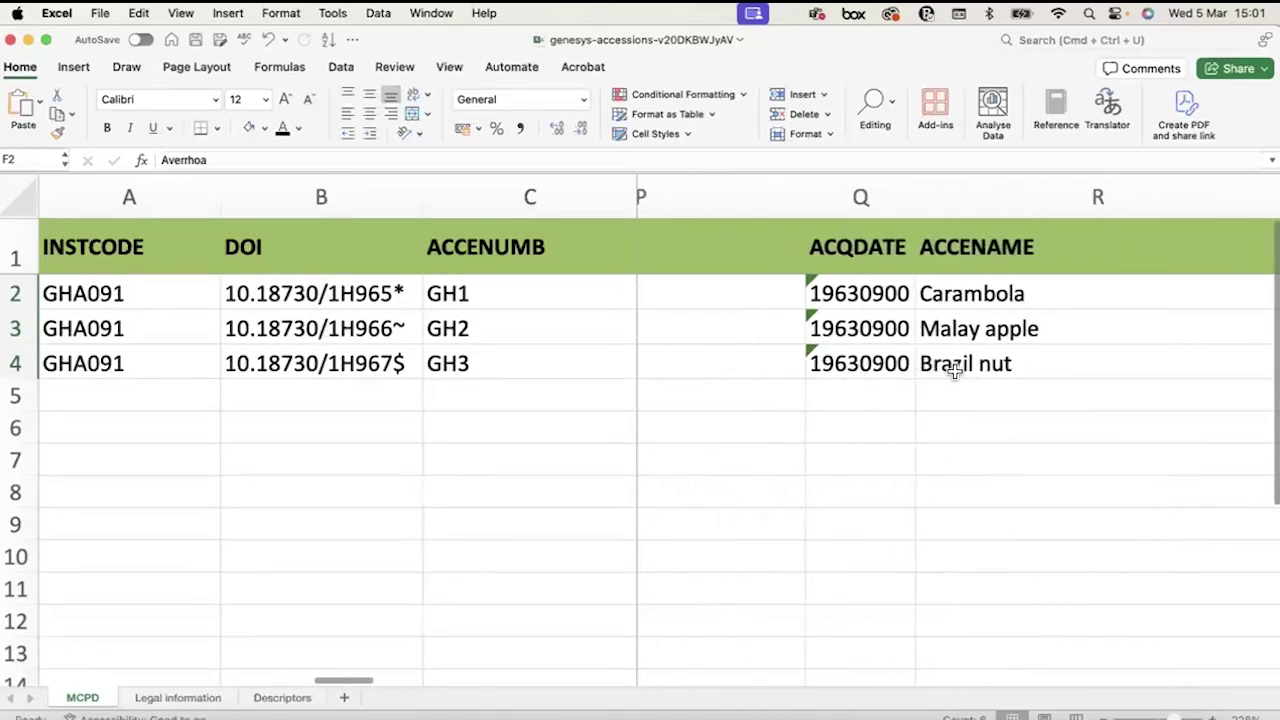
pyautogui.hscroll(2, 886, 291)
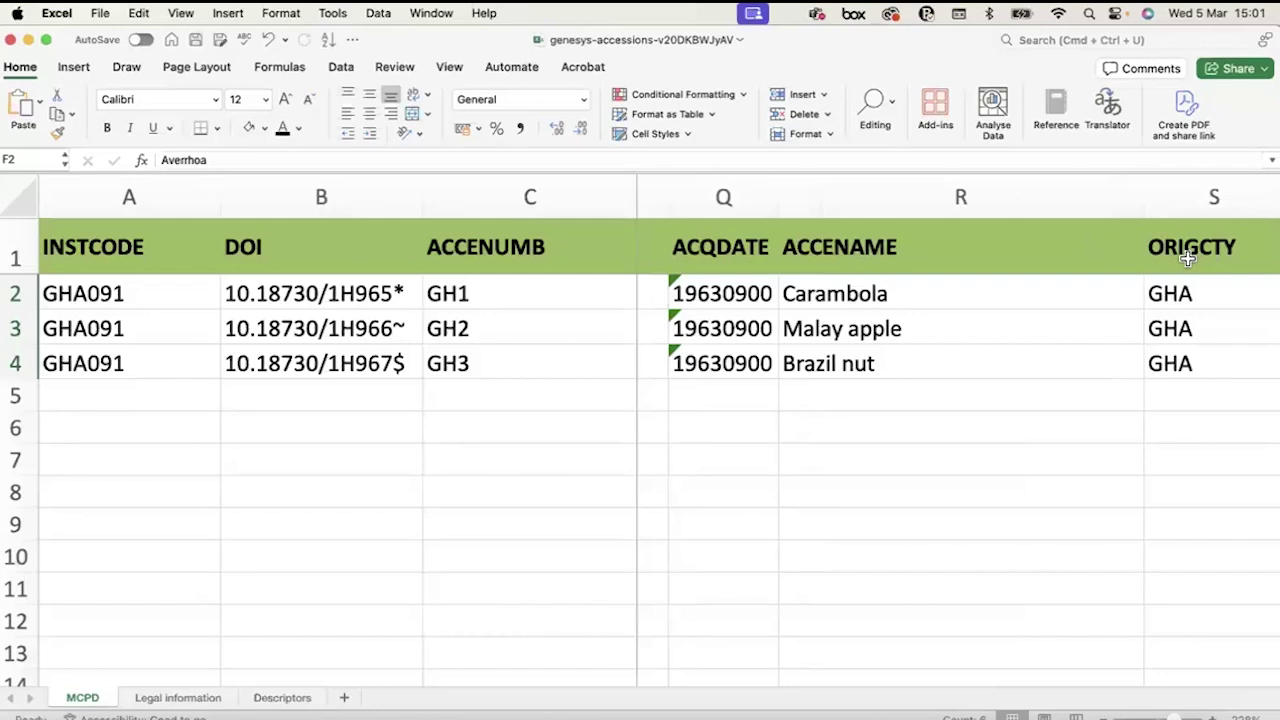
pyautogui.click(279, 698)
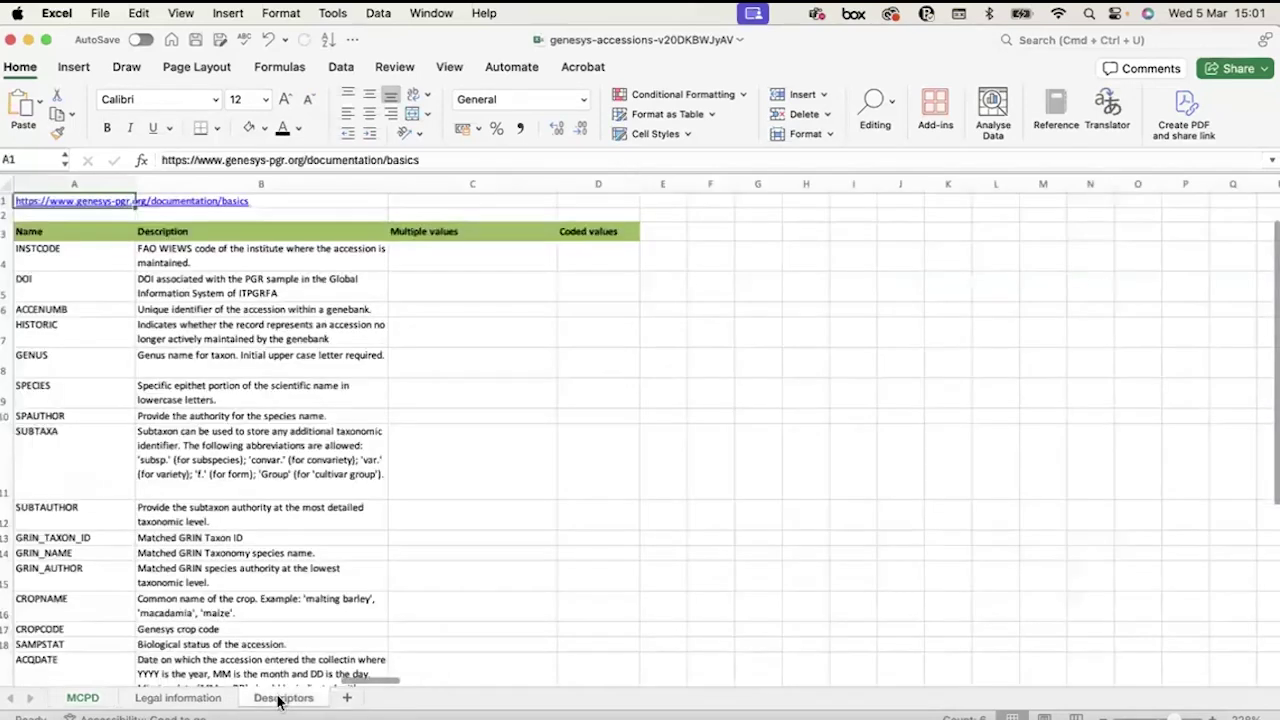
pyautogui.click(80, 697)
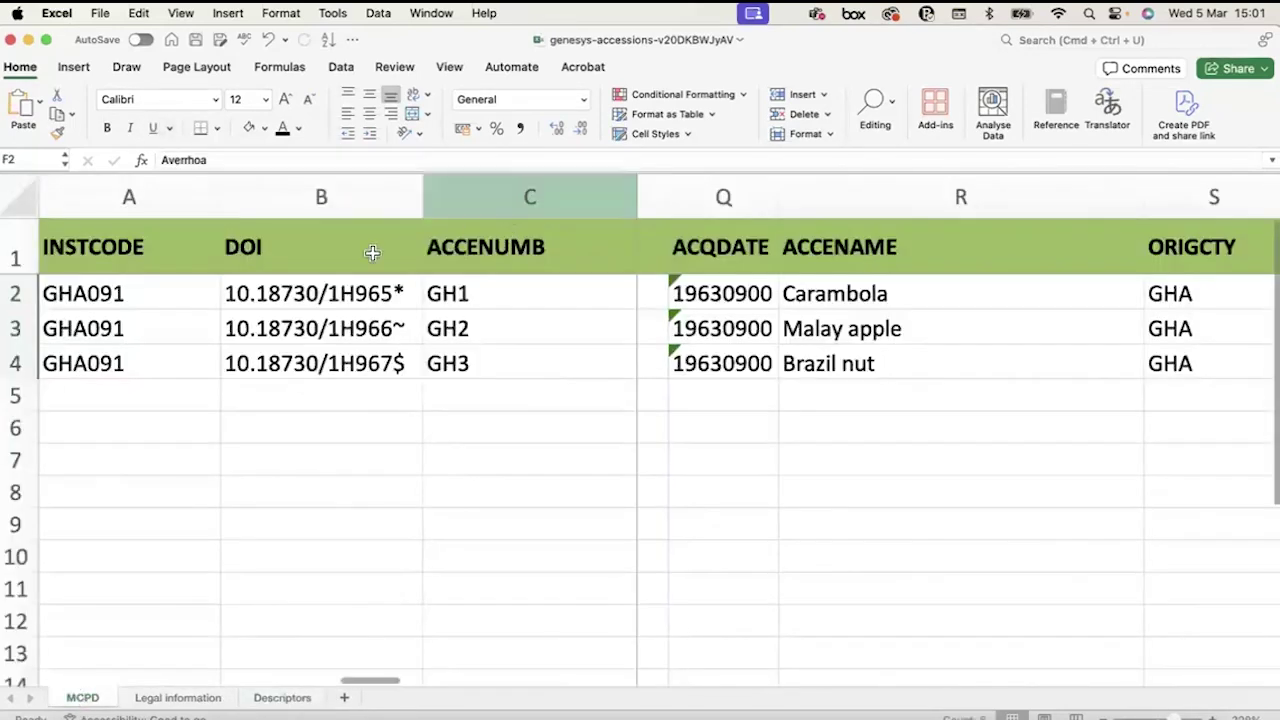
pyautogui.click(293, 252)
pyautogui.click(702, 250)
pyautogui.click(872, 250)
pyautogui.click(1188, 238)
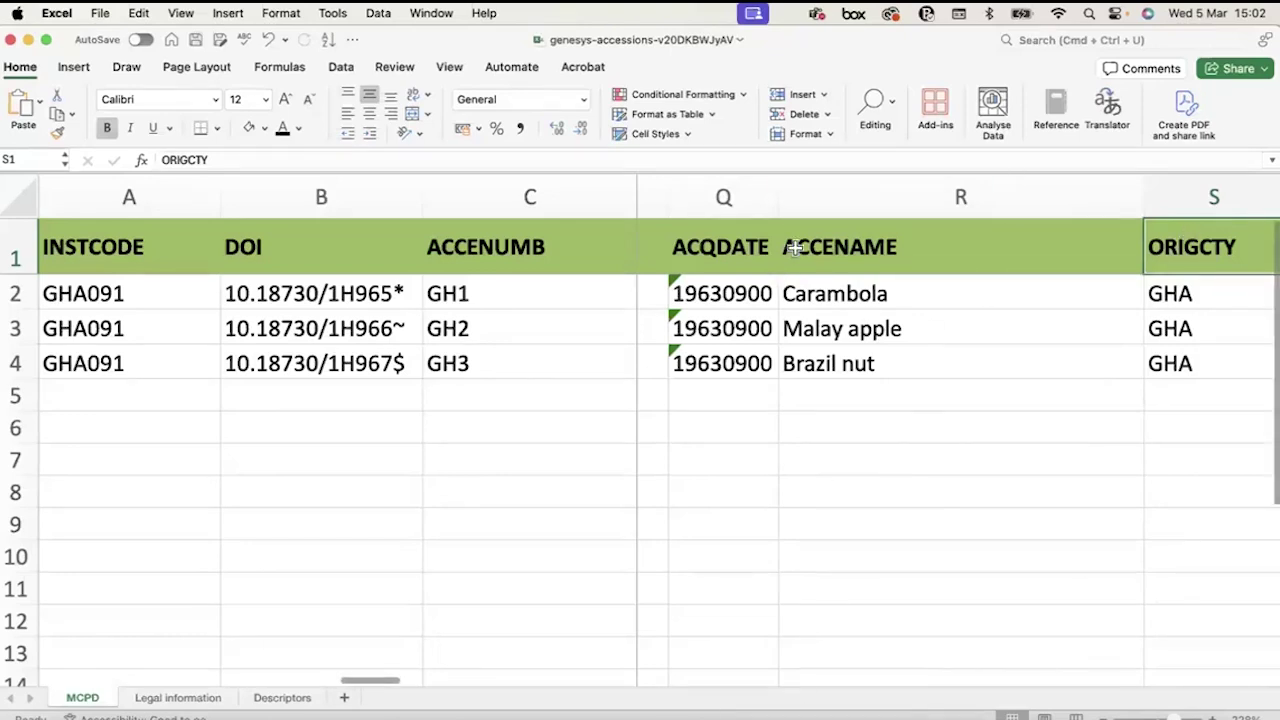
pyautogui.click(723, 250)
pyautogui.click(851, 249)
pyautogui.click(1154, 248)
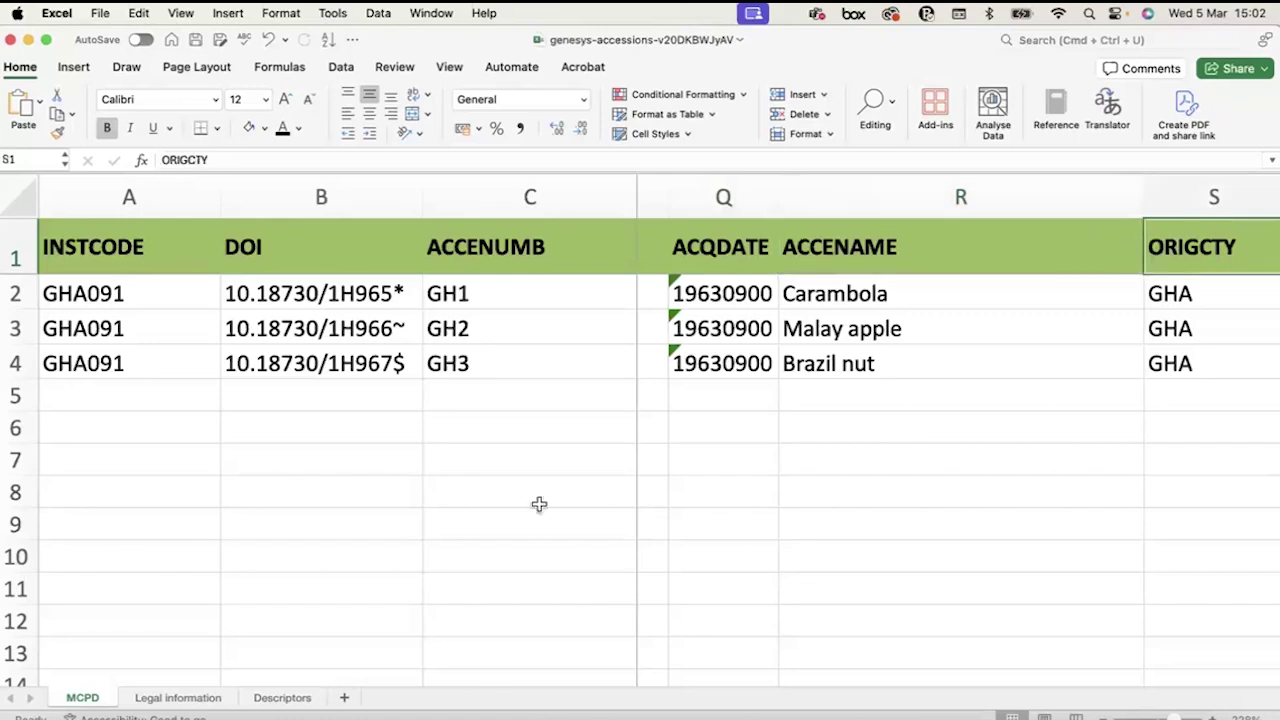
pyautogui.click(279, 698)
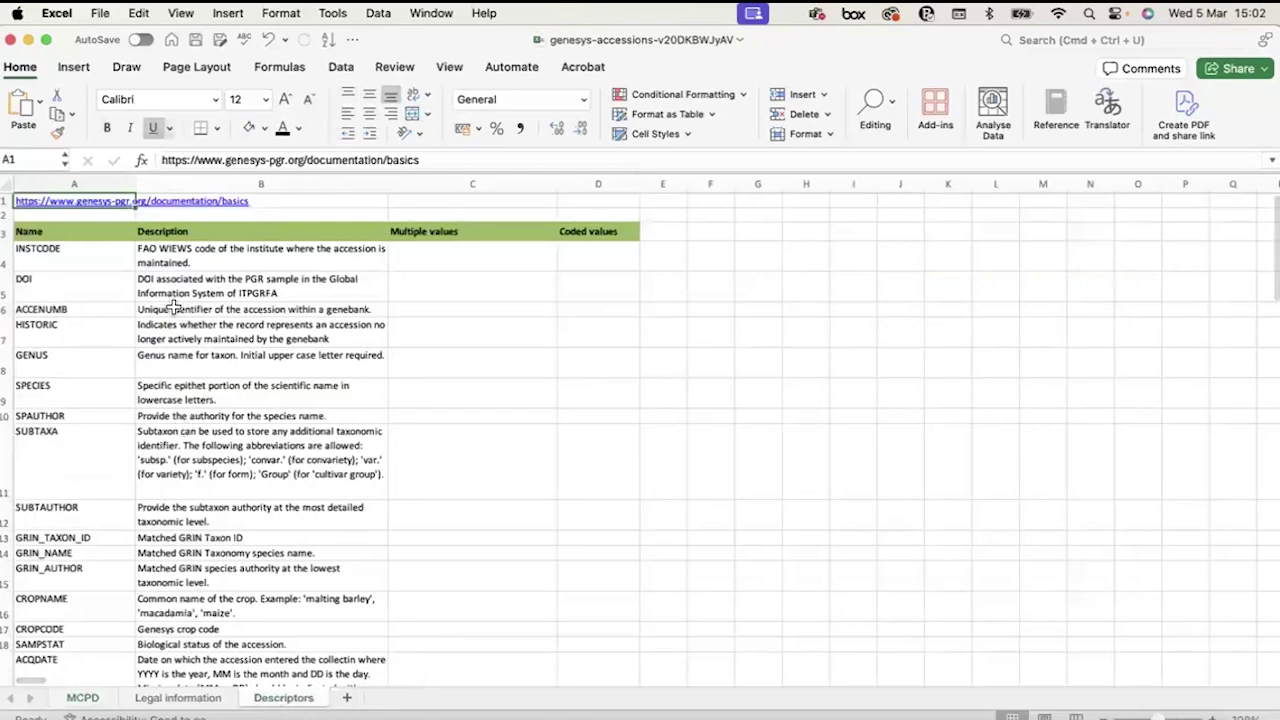
# Scroll back across the columns of the MCPD accession table.
pyautogui.scroll(5, 173, 314)
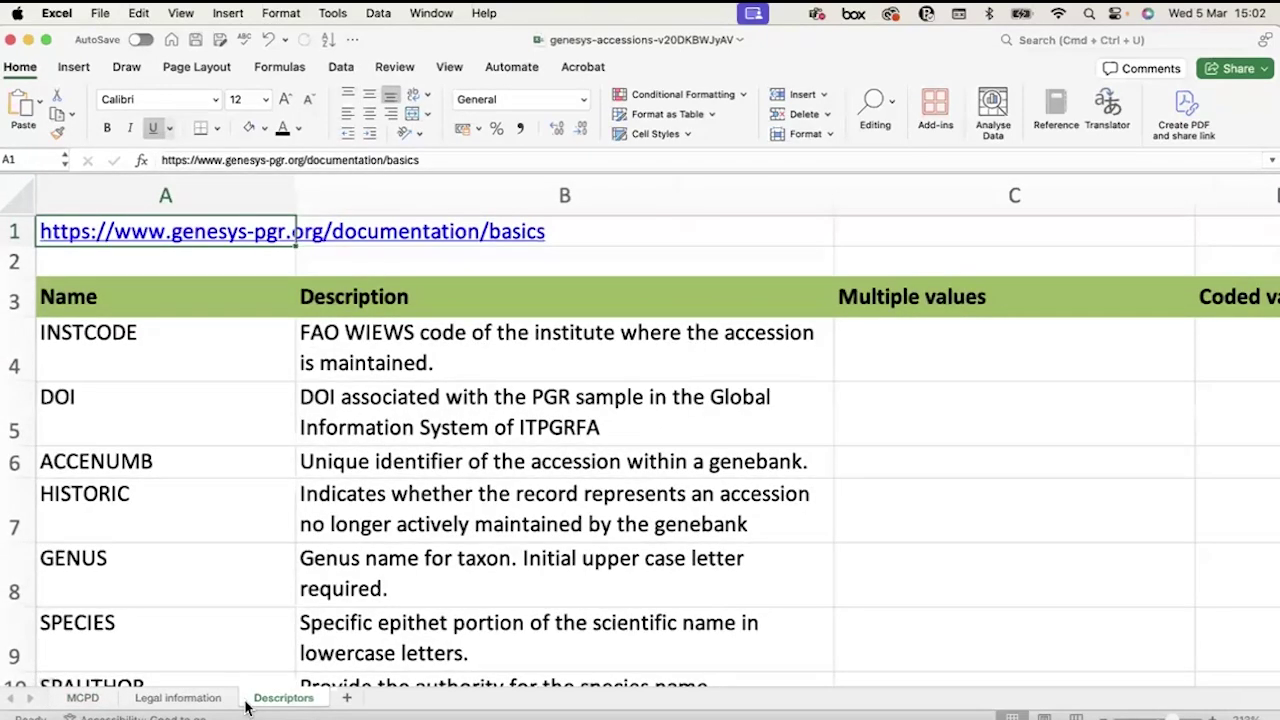
pyautogui.click(84, 697)
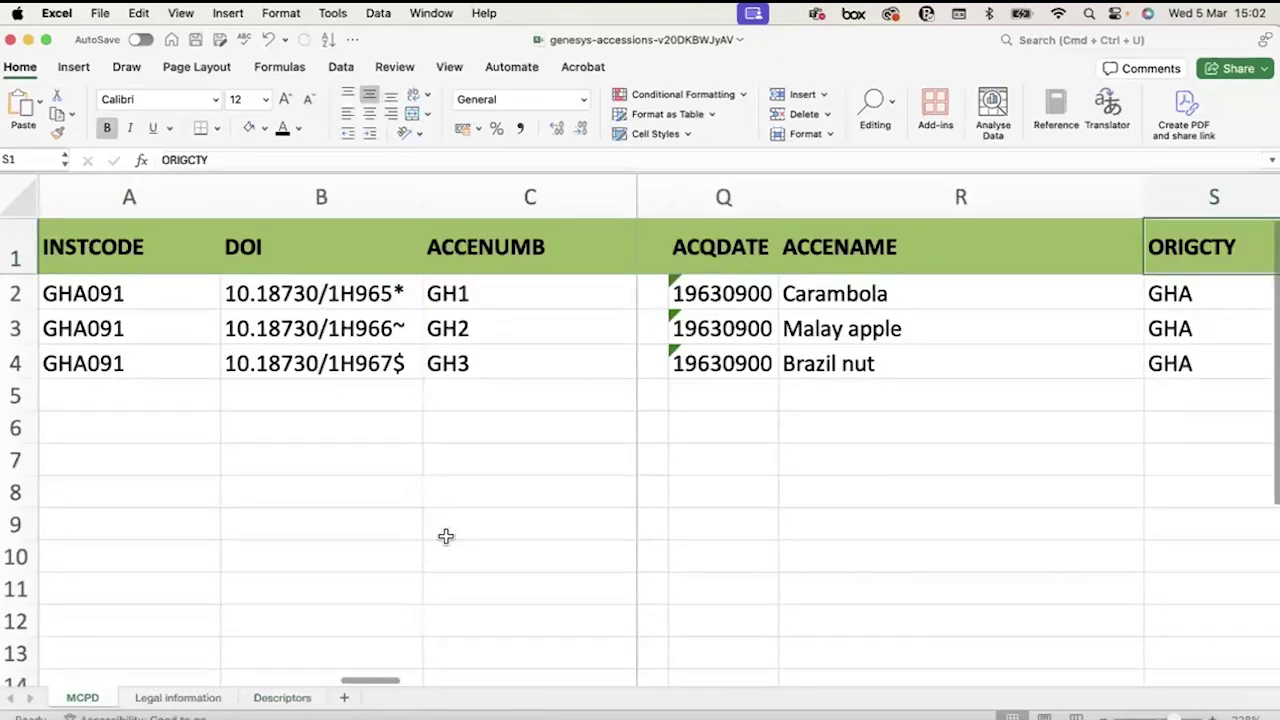
pyautogui.hscroll(5, 981, 393)
pyautogui.hscroll(8, 981, 393)
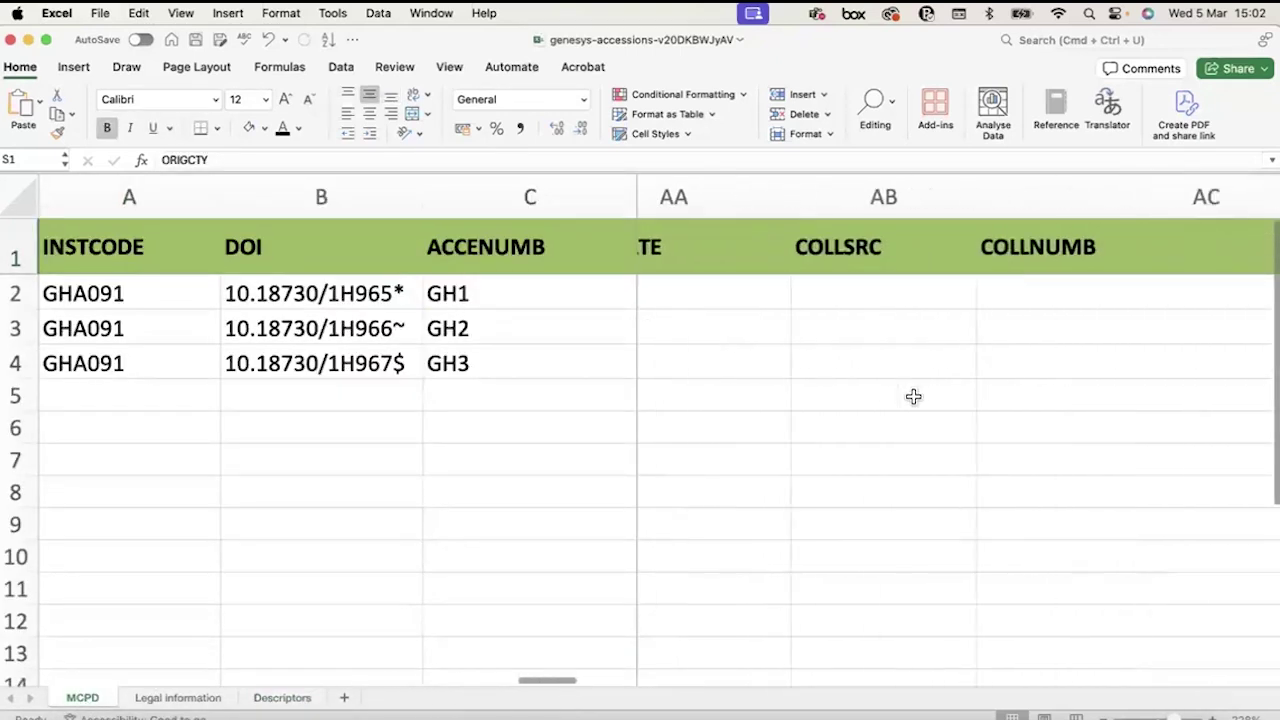
pyautogui.hscroll(1, 913, 397)
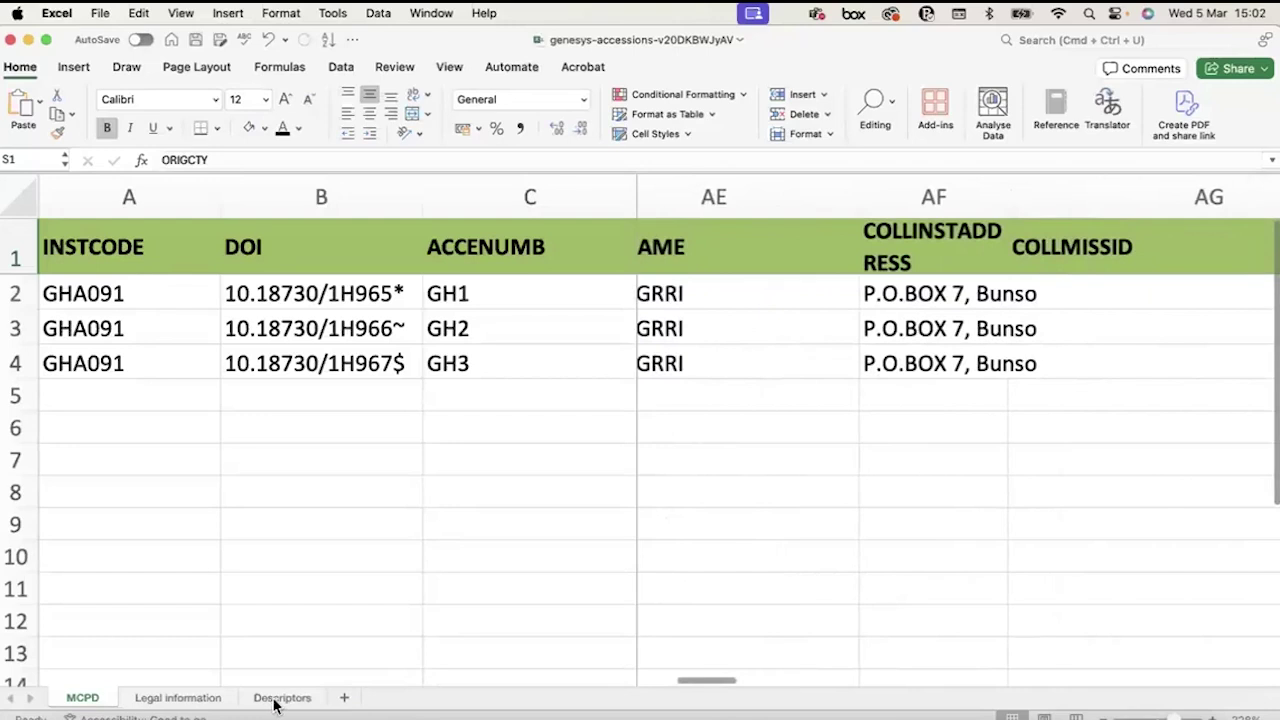
# On the Descriptors sheet, review the field definitions and copy the documentation link from A1.
pyautogui.click(277, 697)
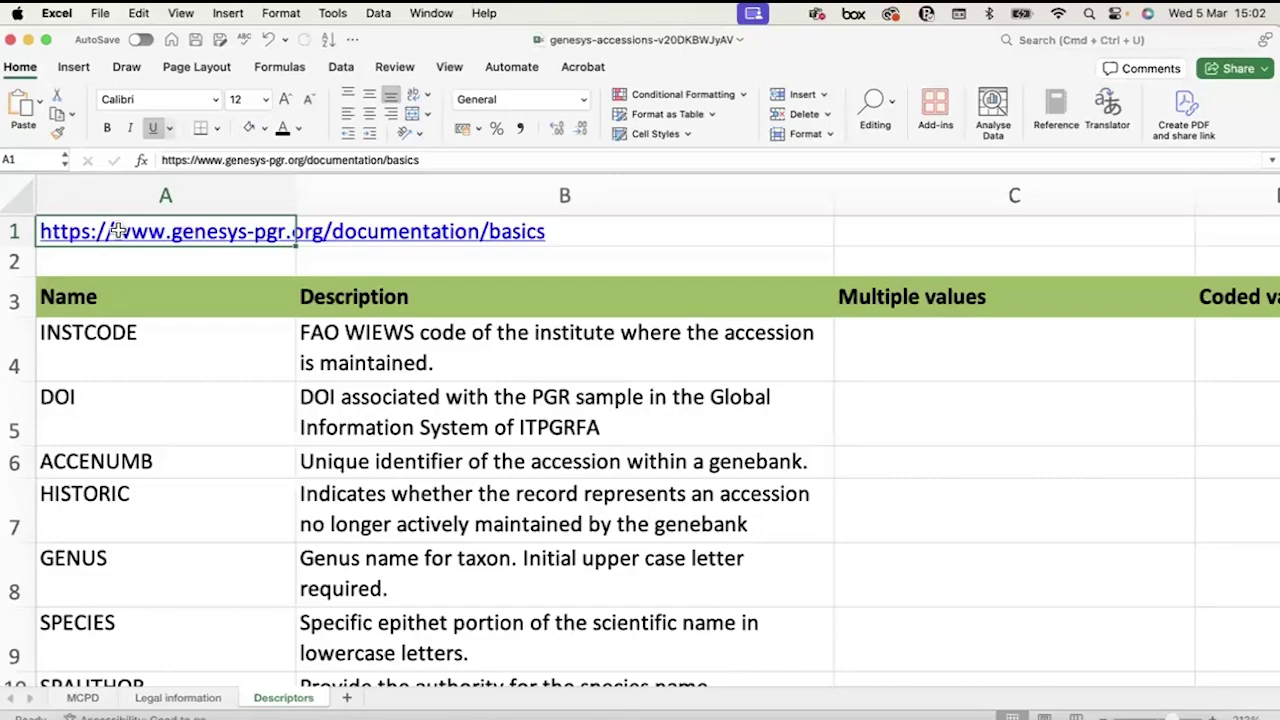
pyautogui.scroll(-6, 316, 470)
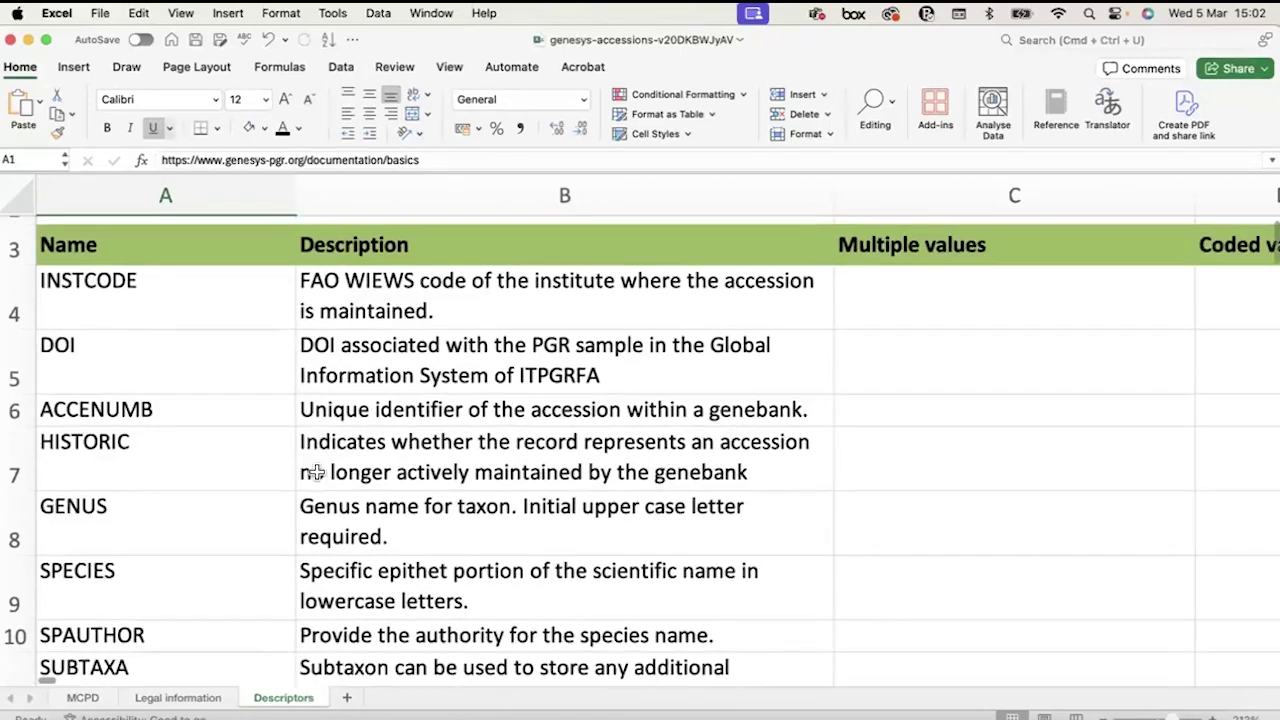
pyautogui.scroll(-5, 316, 470)
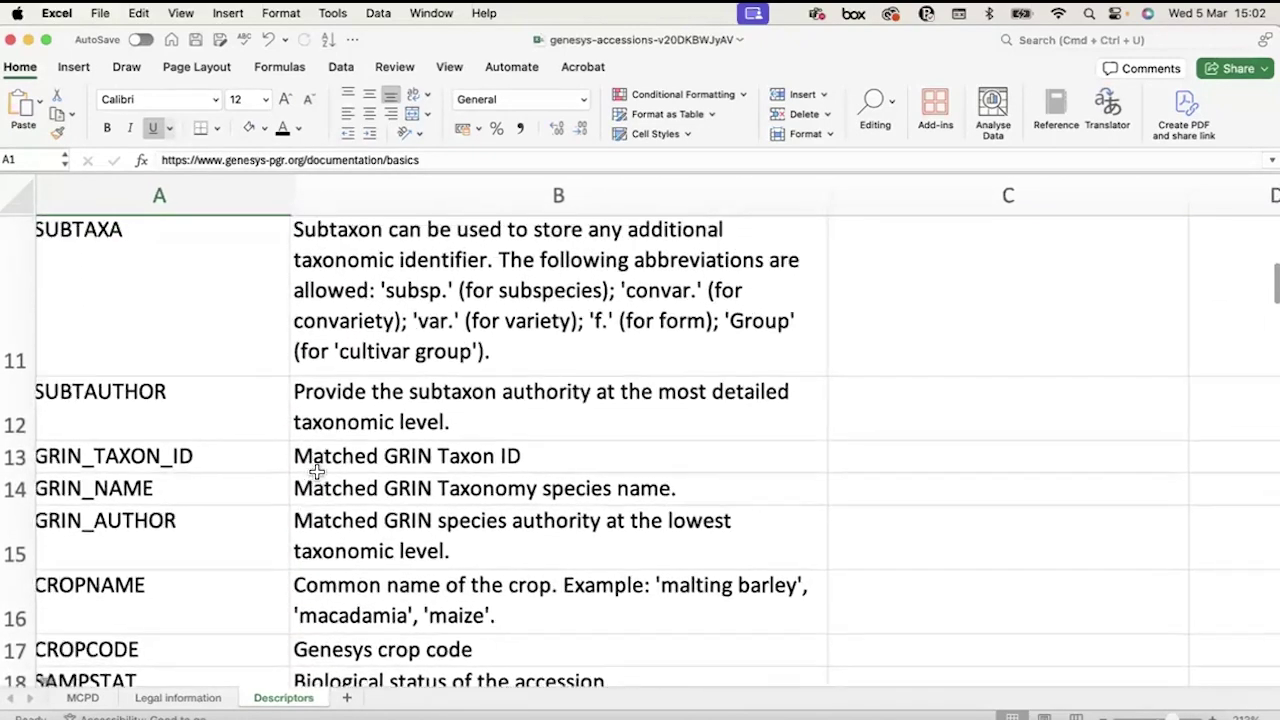
pyautogui.scroll(-4, 316, 470)
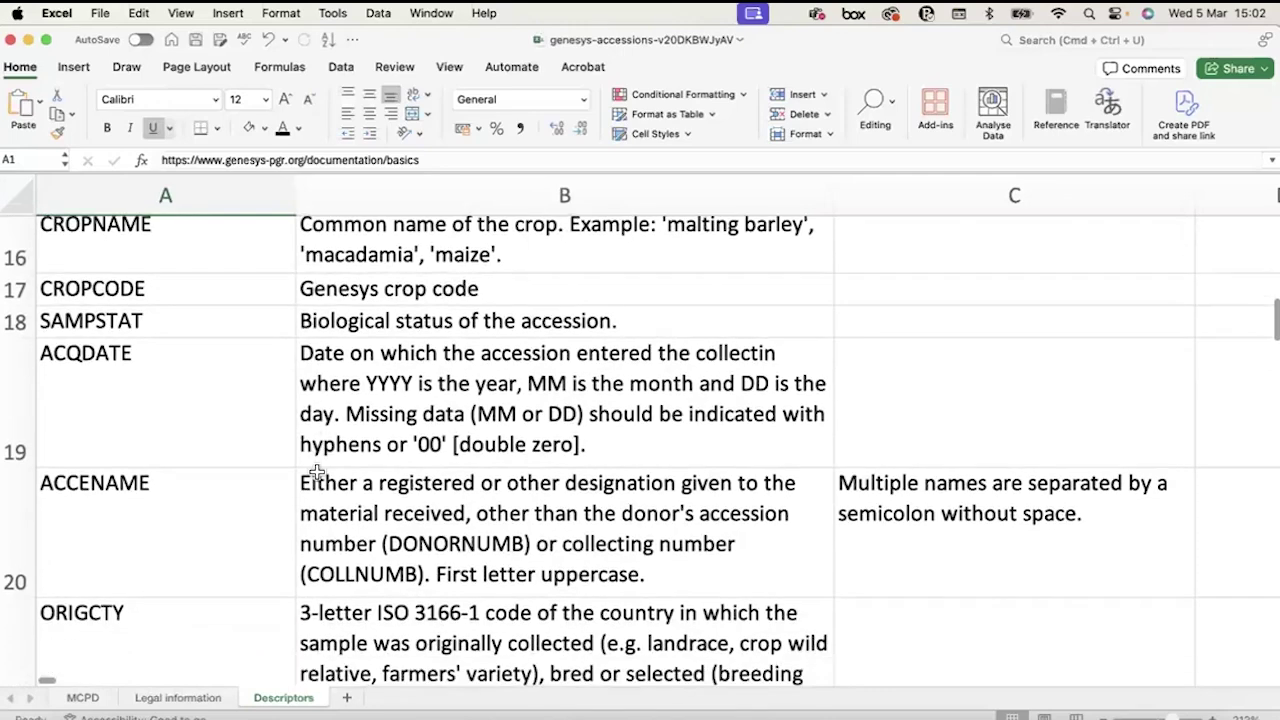
pyautogui.scroll(15, 316, 472)
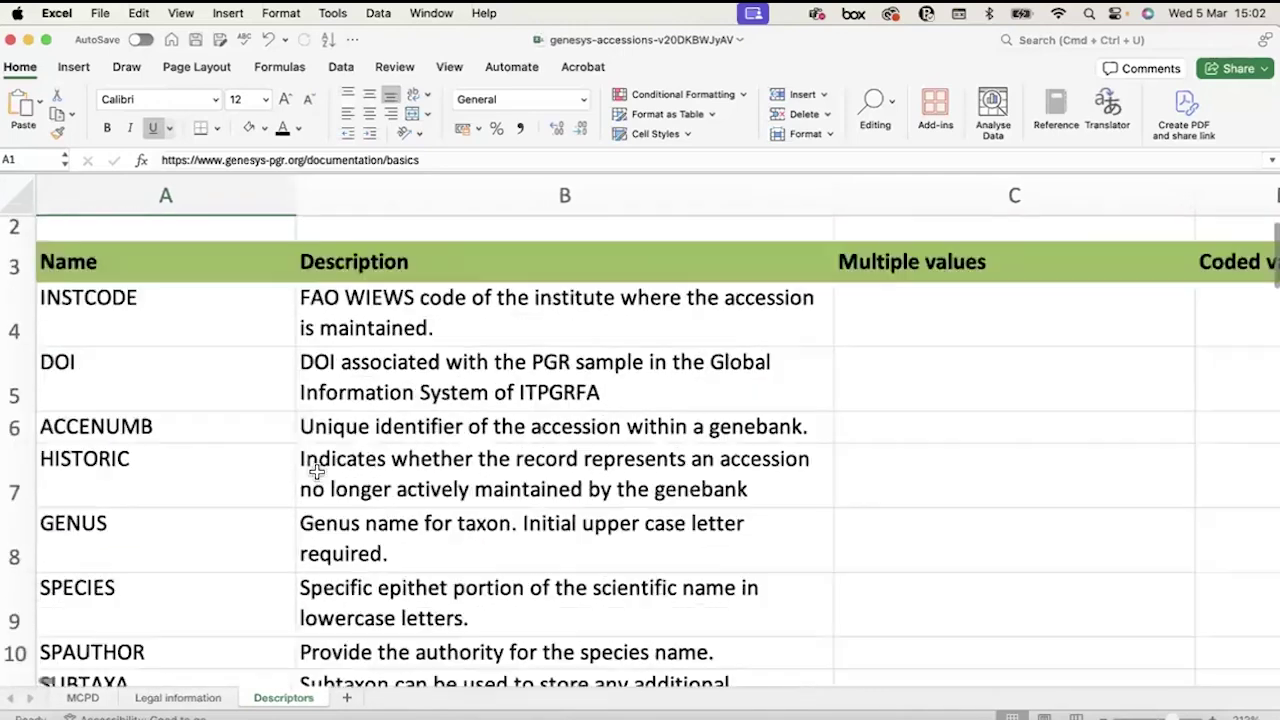
pyautogui.scroll(-1, 200, 230)
pyautogui.scroll(1, 190, 228)
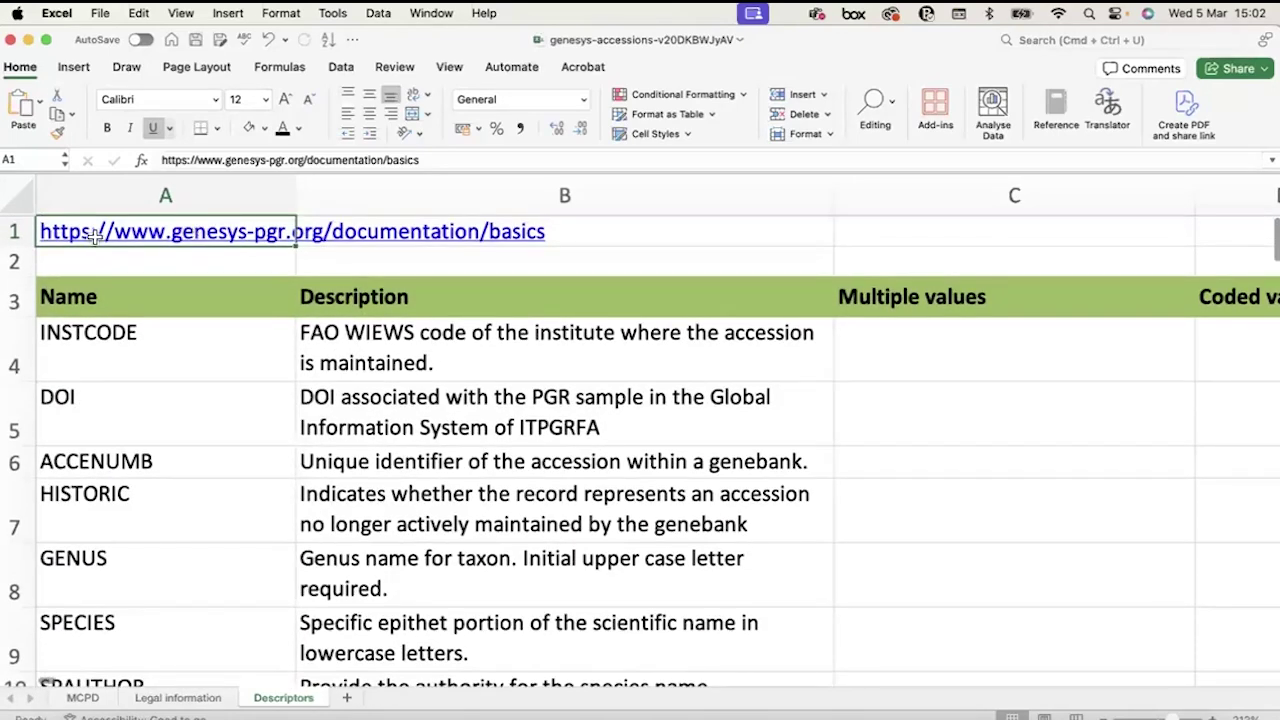
pyautogui.click(418, 231)
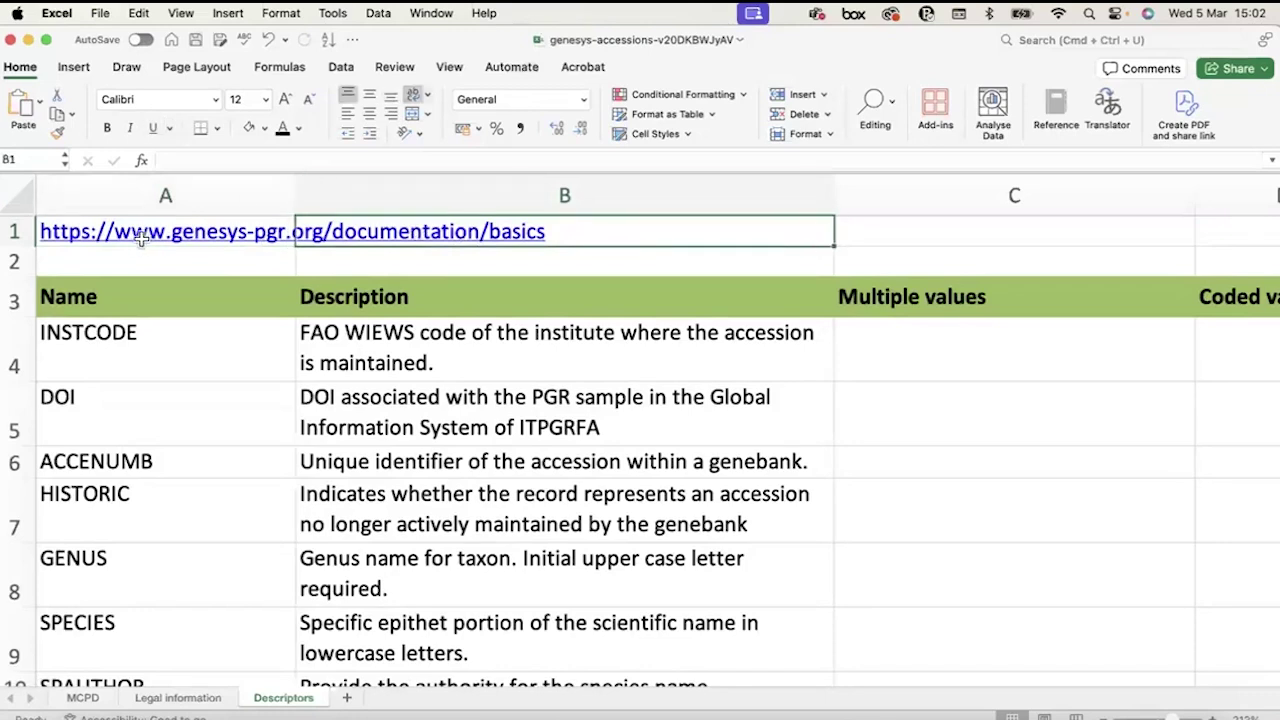
pyautogui.click(145, 229)
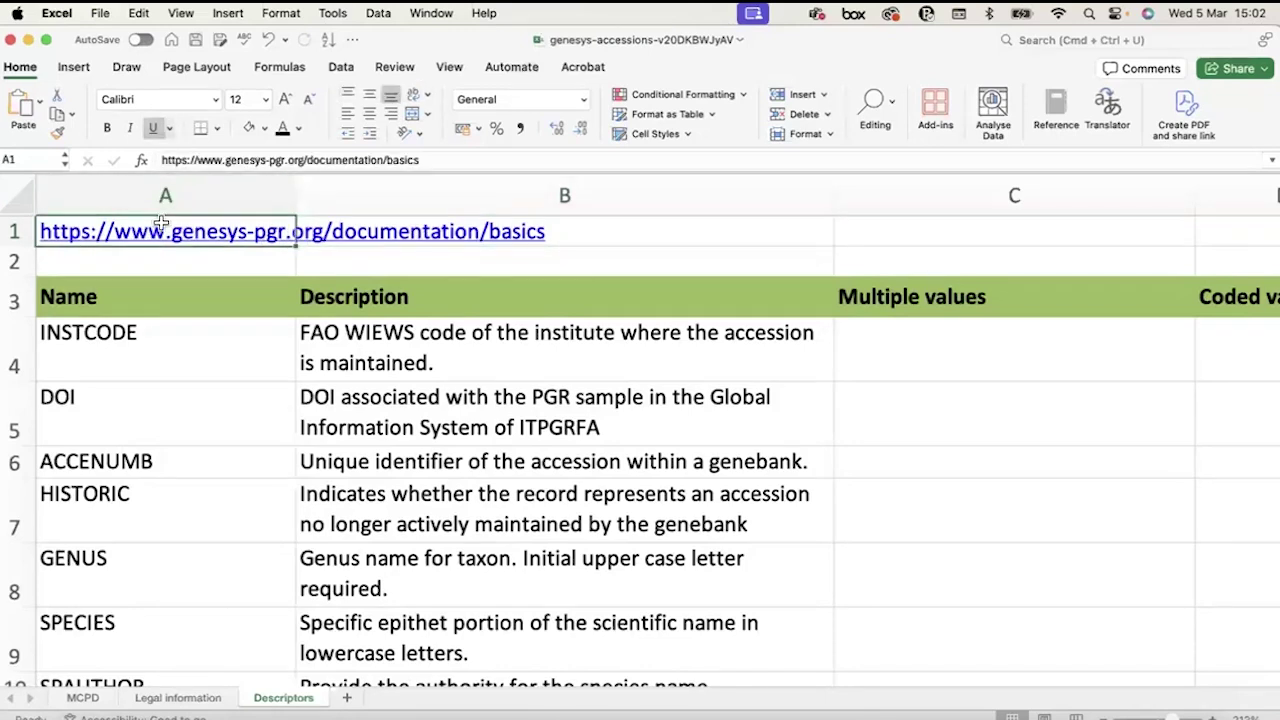
pyautogui.tripleClick(261, 160)
pyautogui.press('super+c')
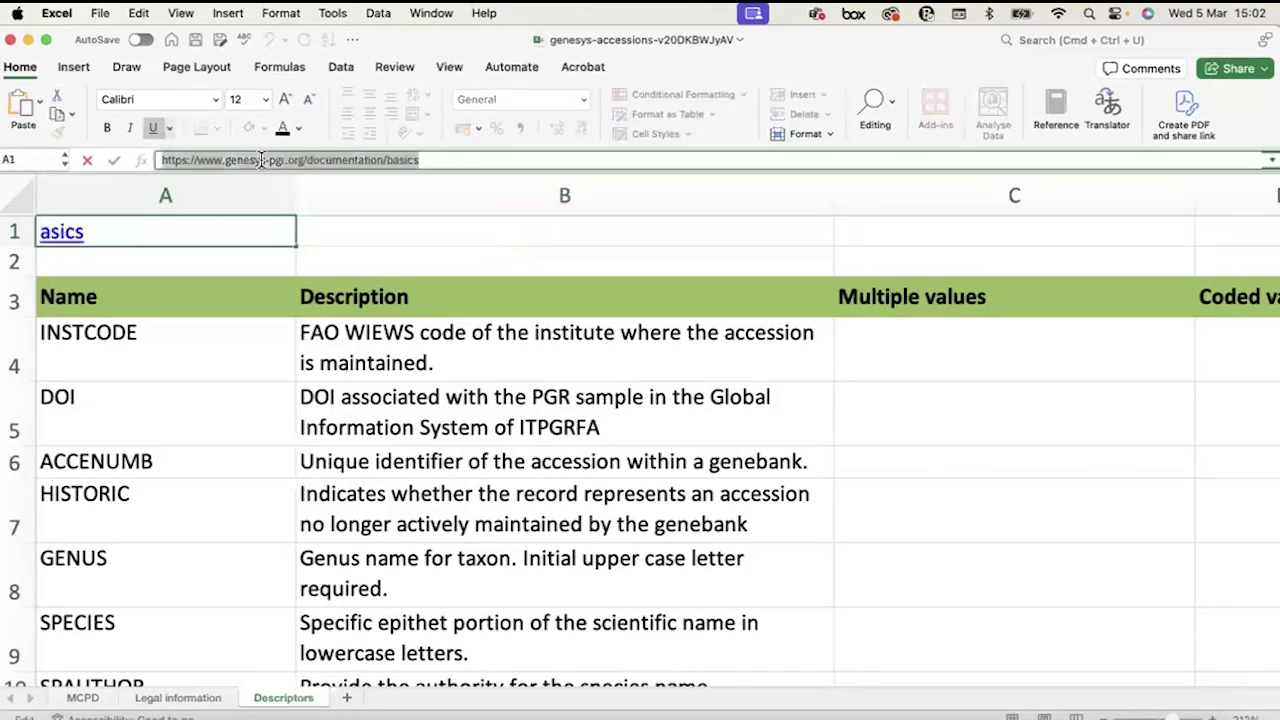
pyautogui.click(371, 366)
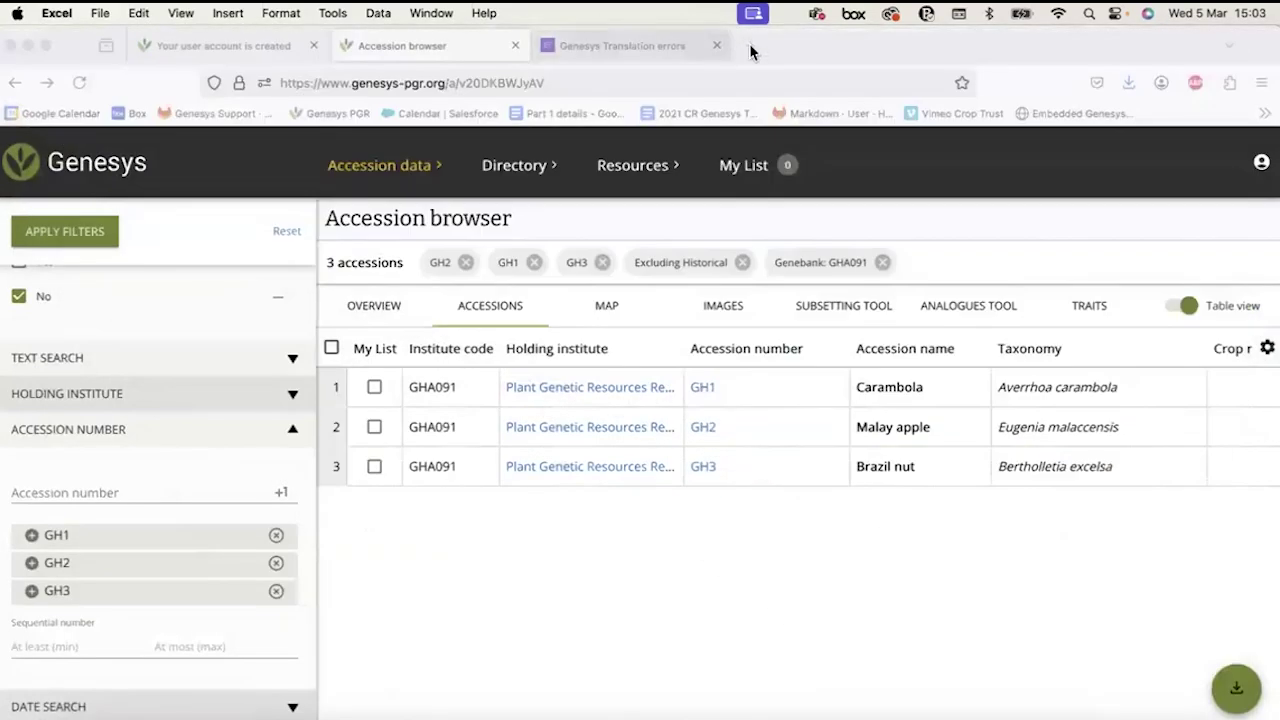
# Load the copied documentation URL in Firefox, skim 'Accession passport data basics', then close it.
pyautogui.click(749, 43)
pyautogui.press('super+v')
pyautogui.press('Return')
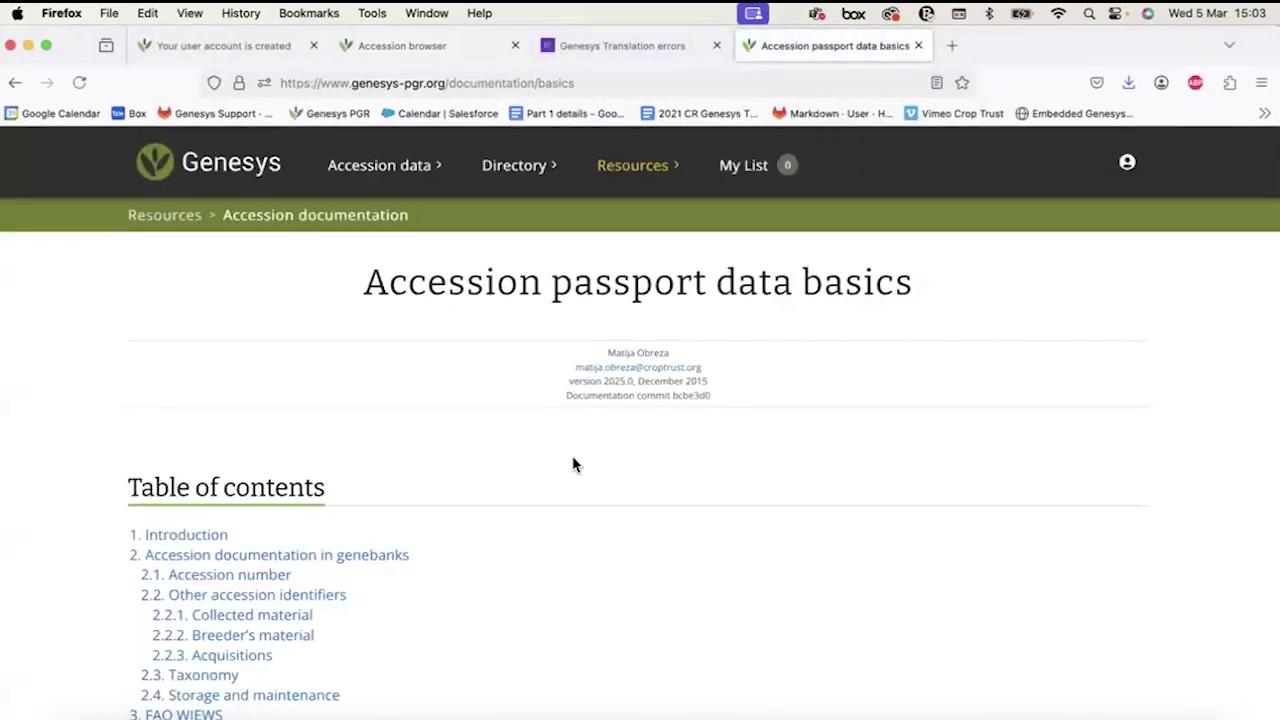
pyautogui.scroll(-10, 574, 463)
pyautogui.scroll(10, 573, 463)
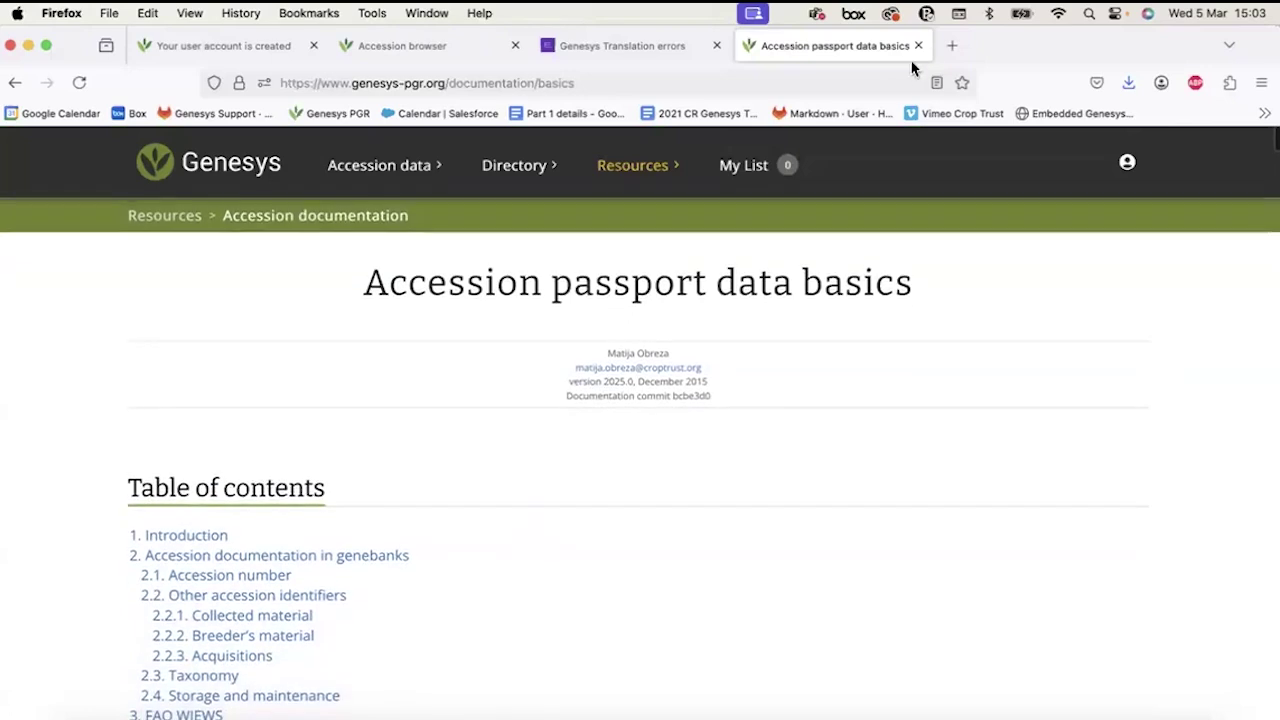
pyautogui.click(918, 45)
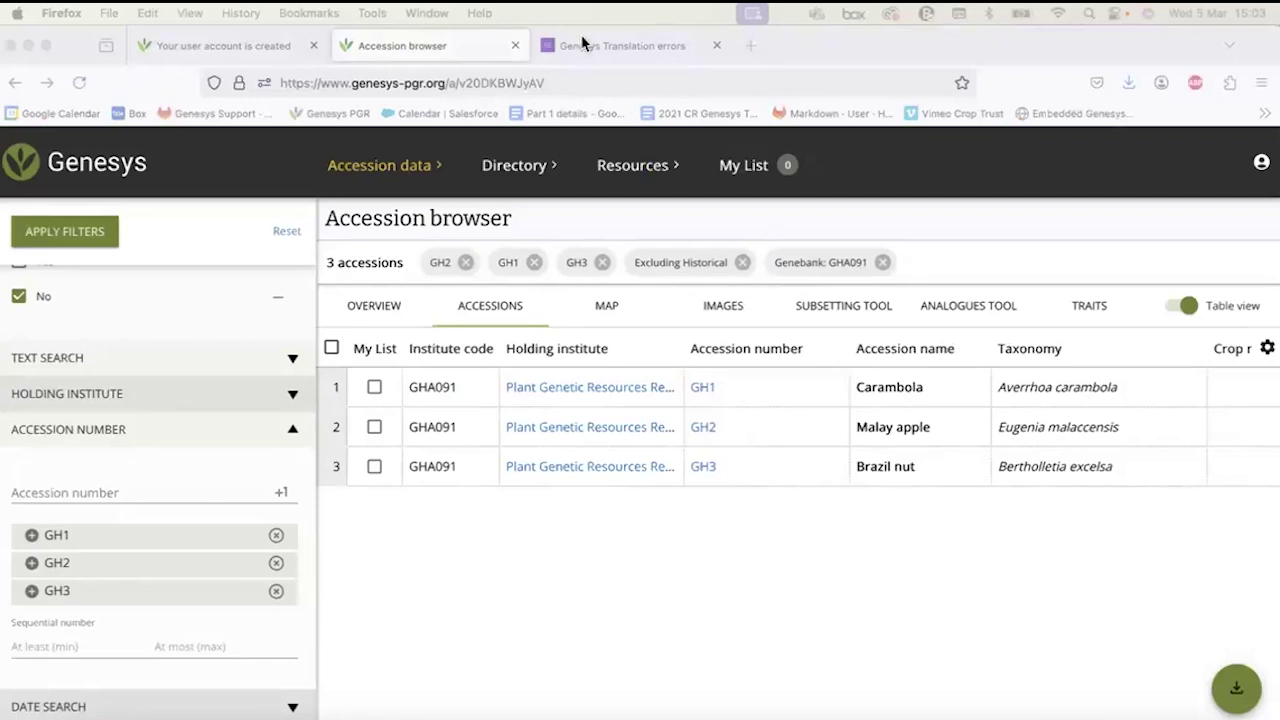
pyautogui.click(753, 15)
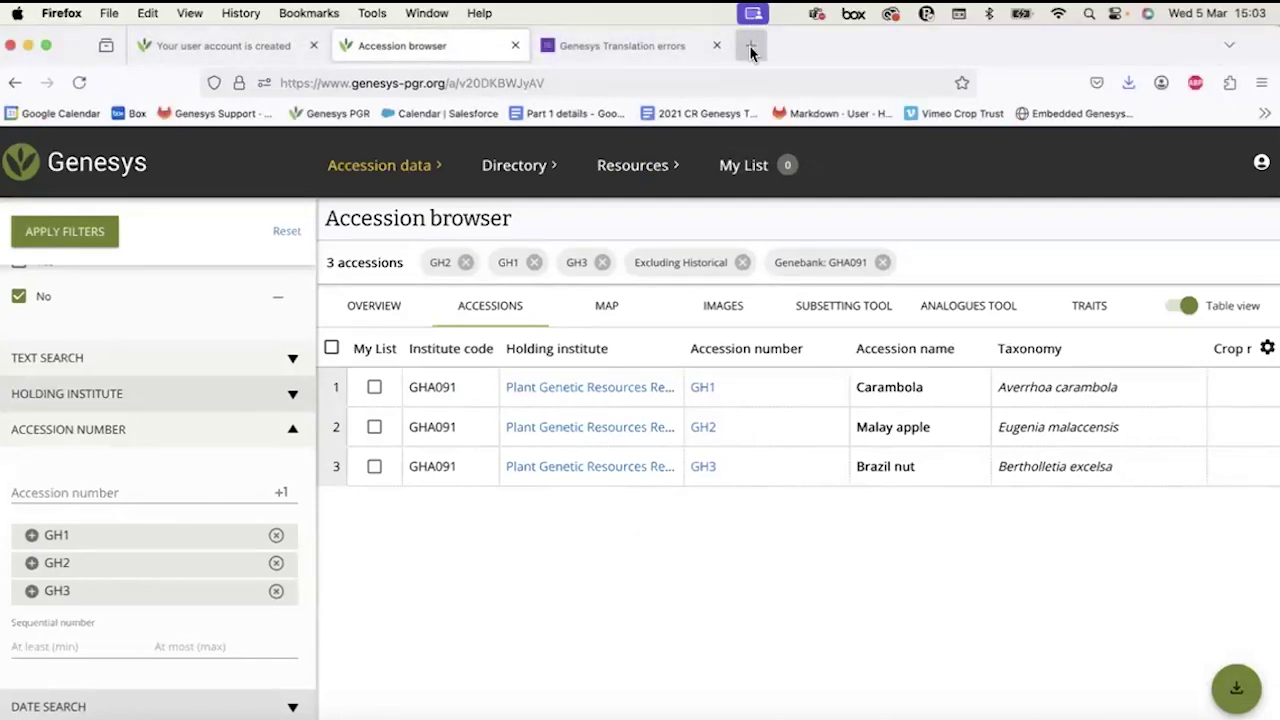
# Search 'MCPD v.2.1' in a new tab, view its fao.org page, then return to the Accession browser.
pyautogui.click(751, 47)
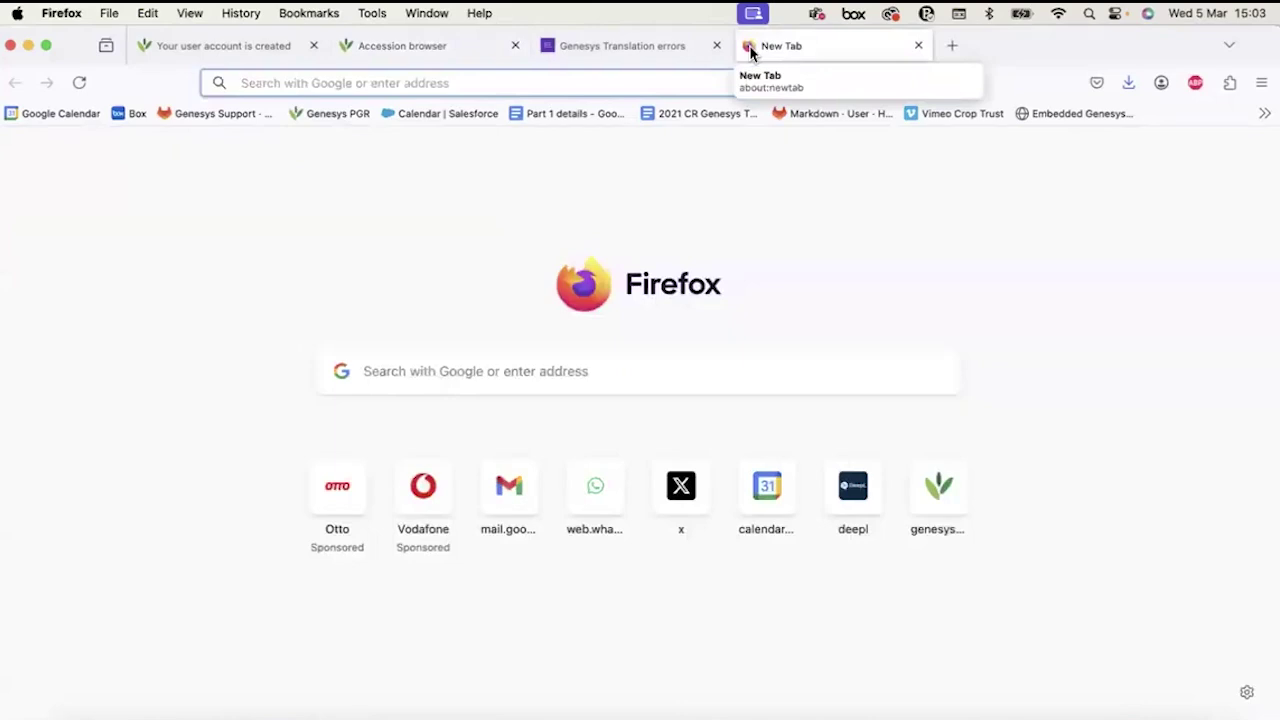
pyautogui.write('MCPD')
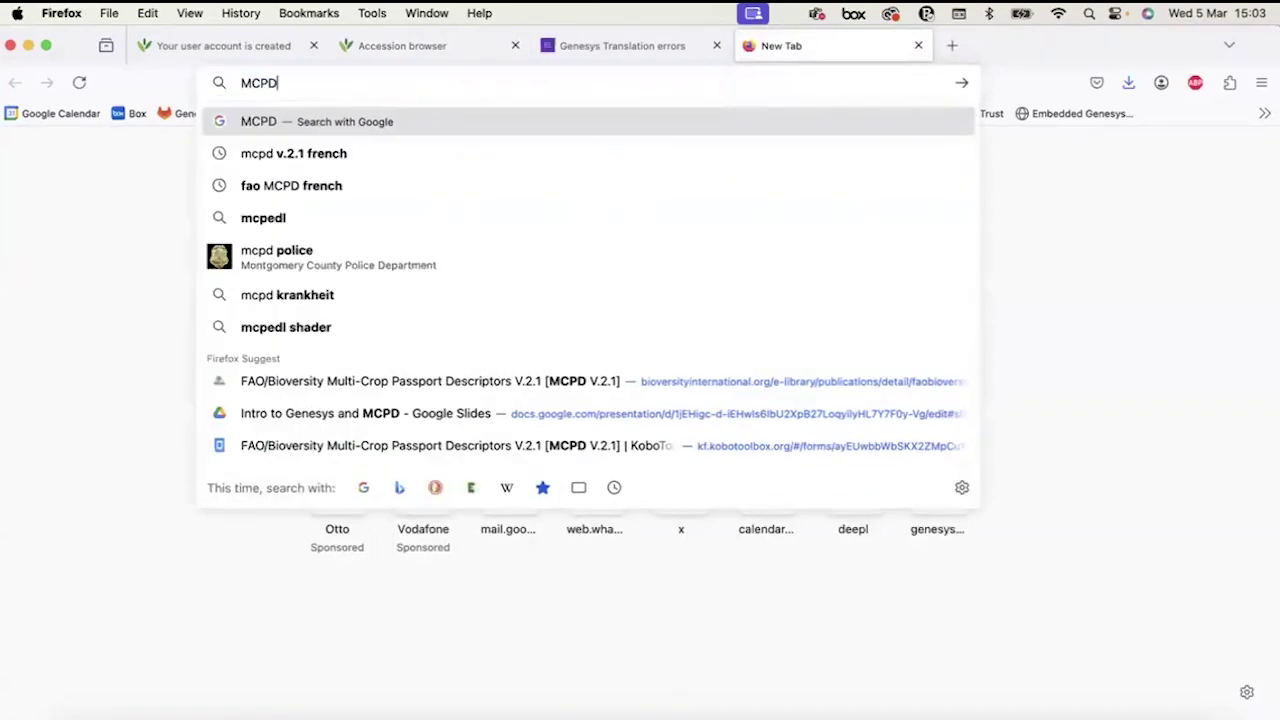
pyautogui.write(' v')
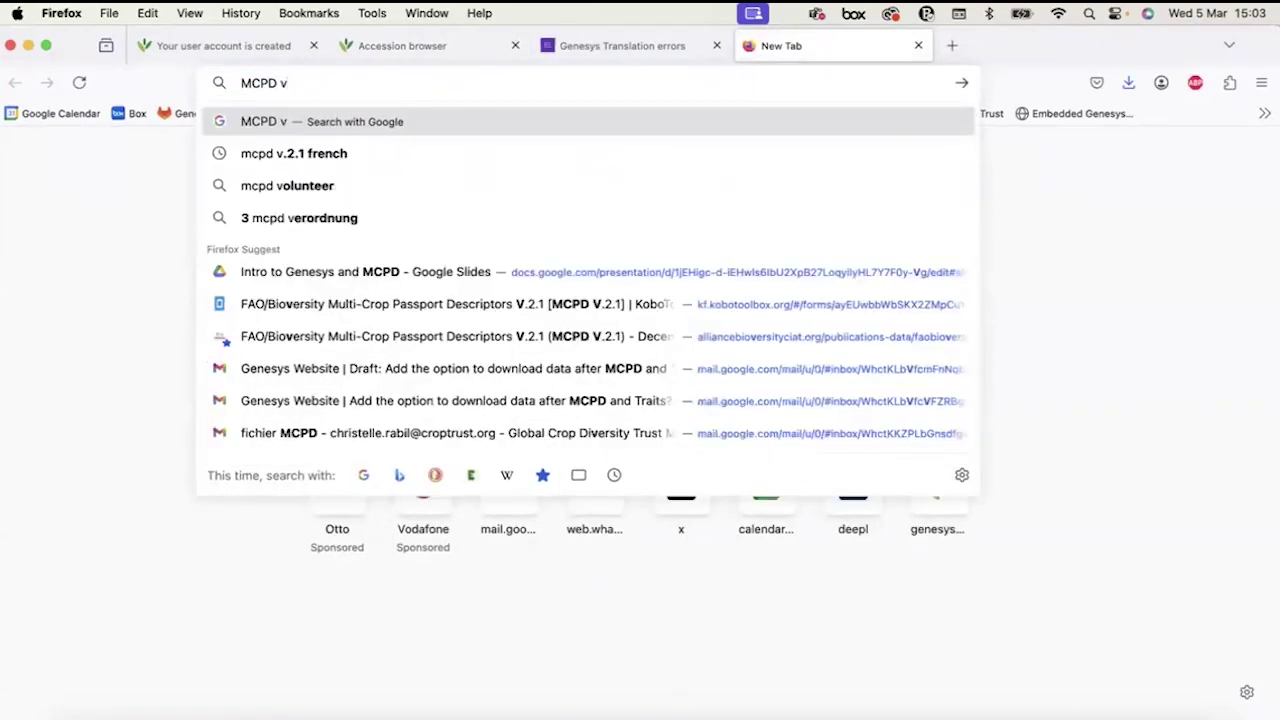
pyautogui.write('.2.1')
pyautogui.press('Return')
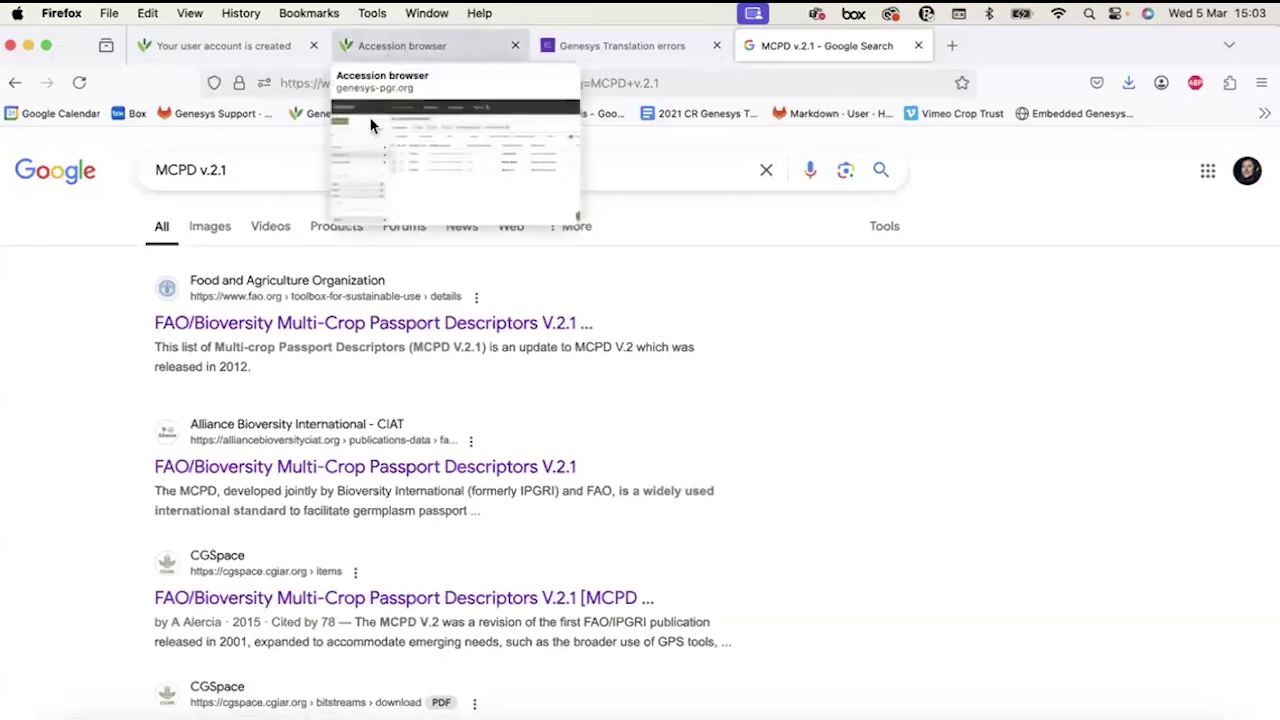
pyautogui.click(340, 333)
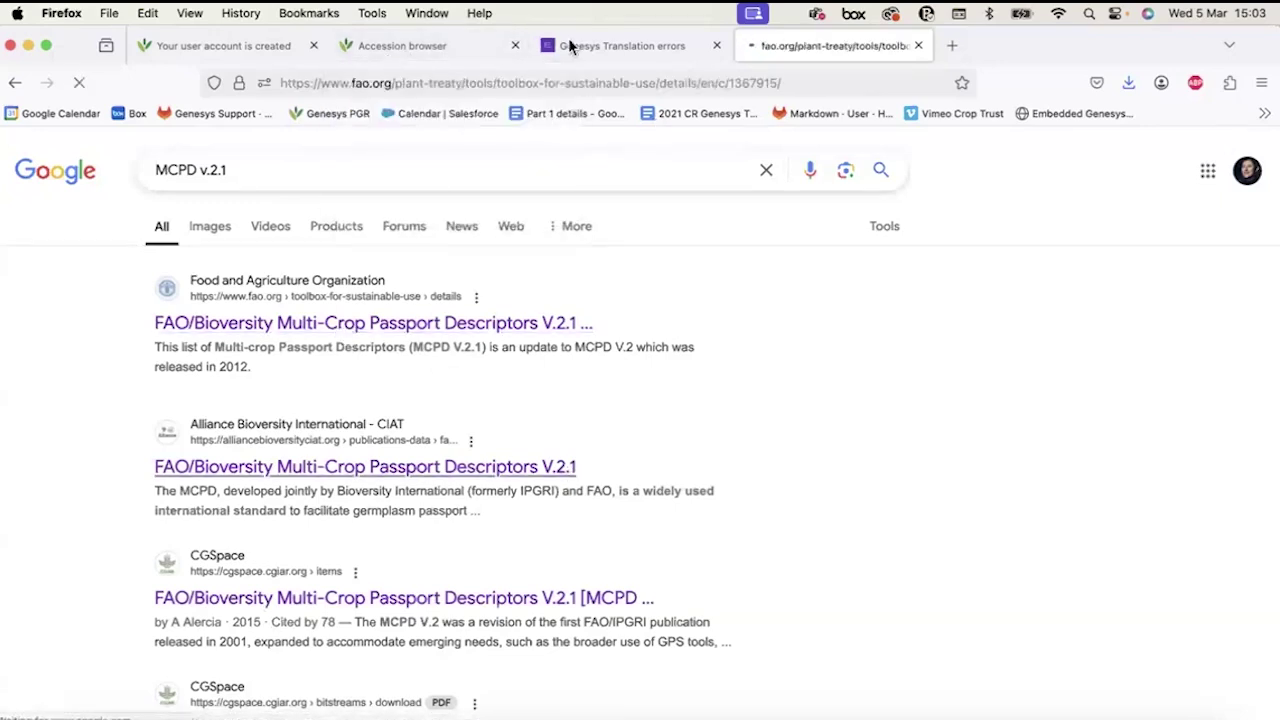
pyautogui.scroll(-4, 503, 470)
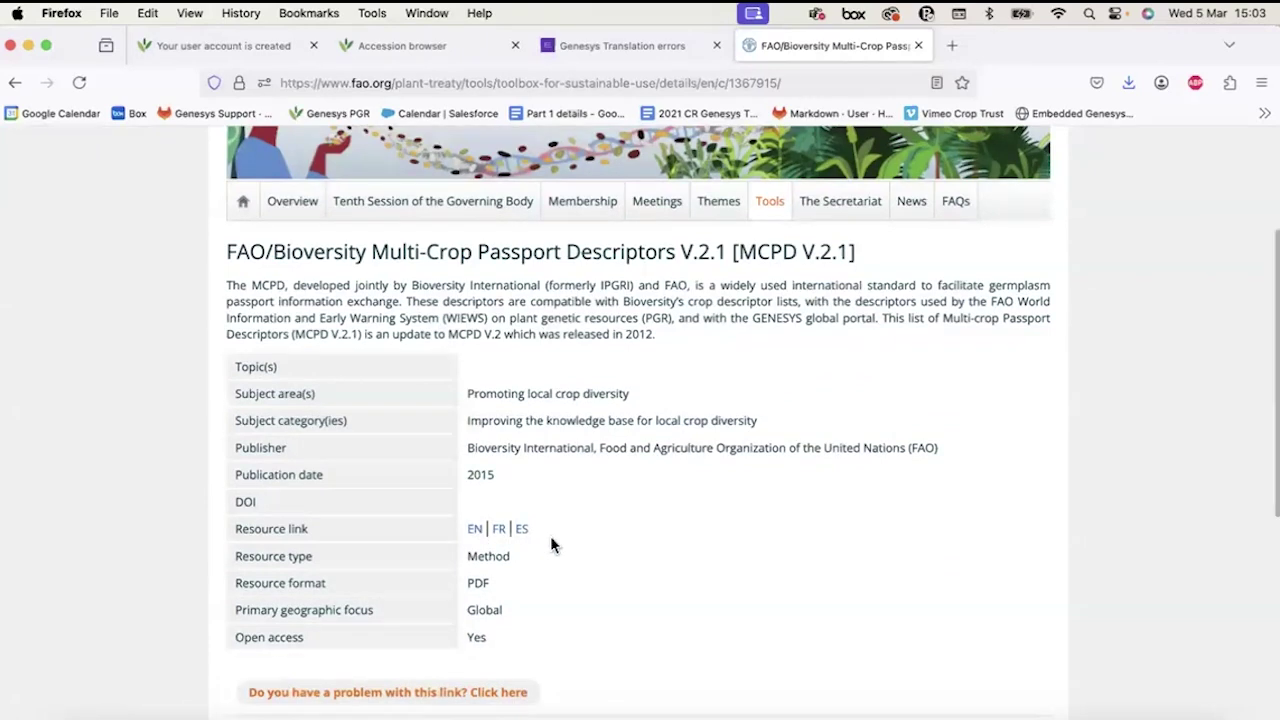
pyautogui.scroll(4, 550, 536)
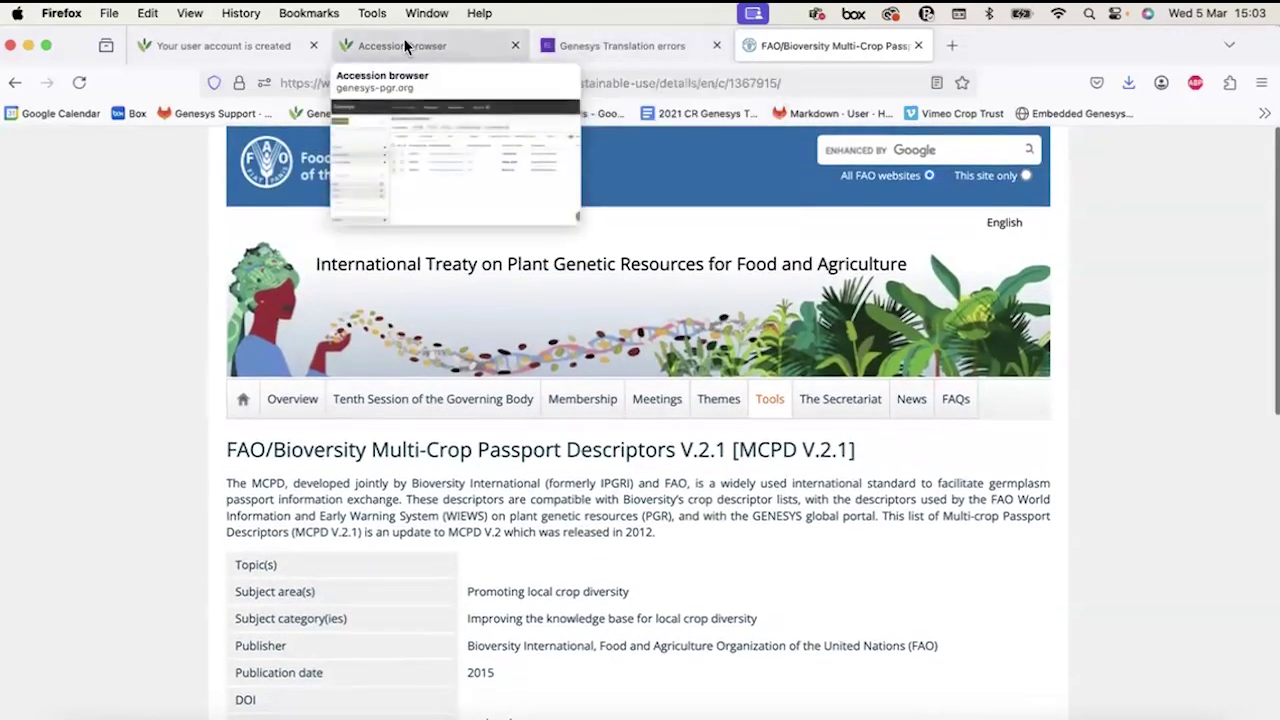
pyautogui.click(397, 42)
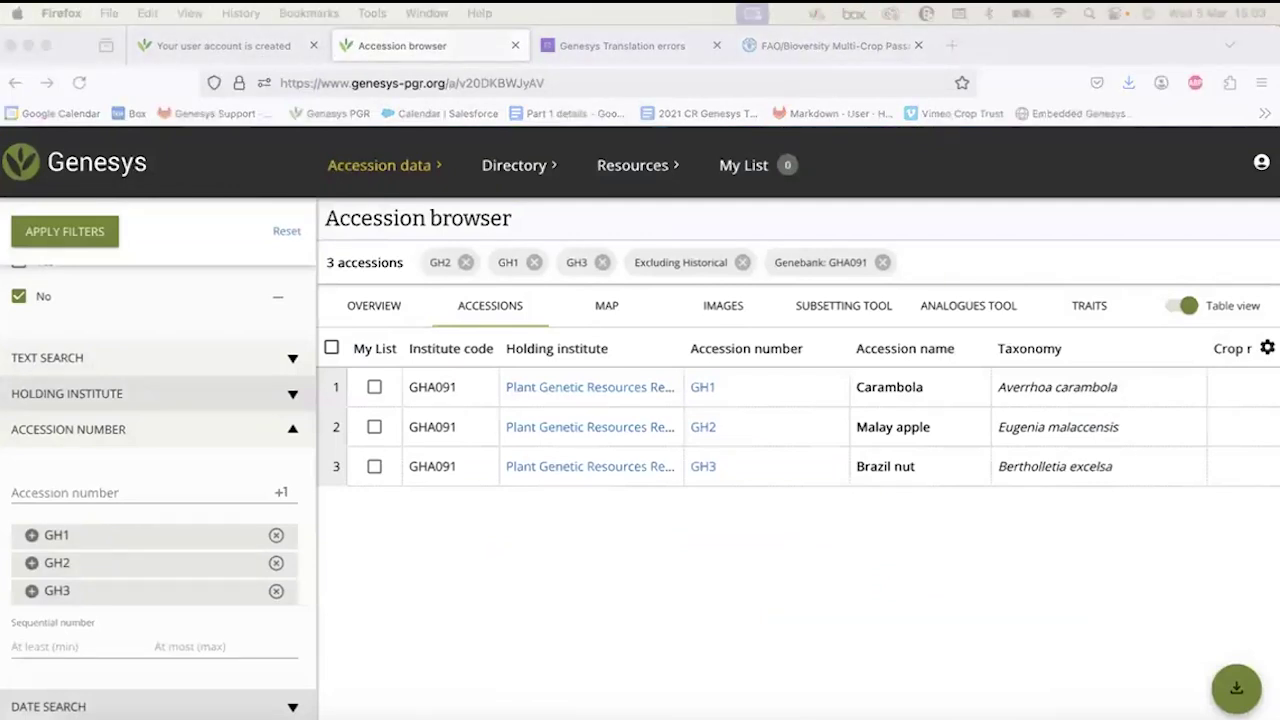
# Head for Characterization and Evaluation datasets via the Accession data menu.
pyautogui.scroll(3, 158, 450)
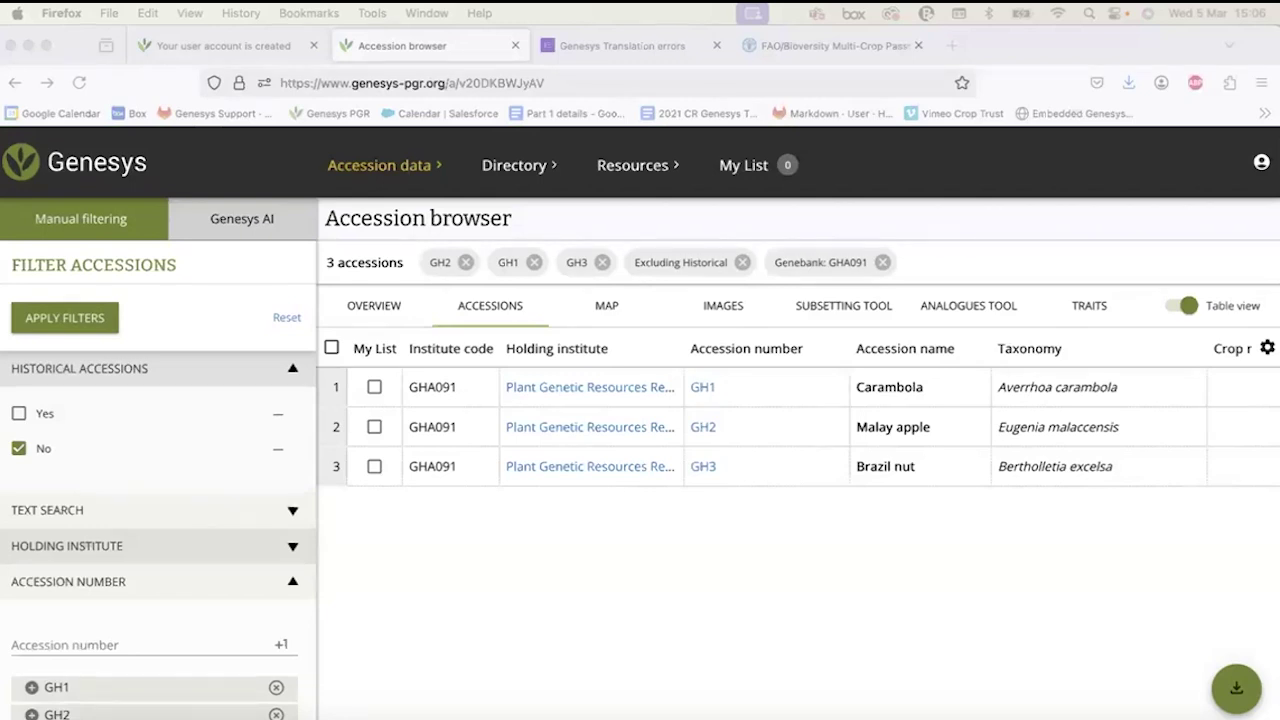
pyautogui.moveTo(385, 165)
pyautogui.click(230, 310)
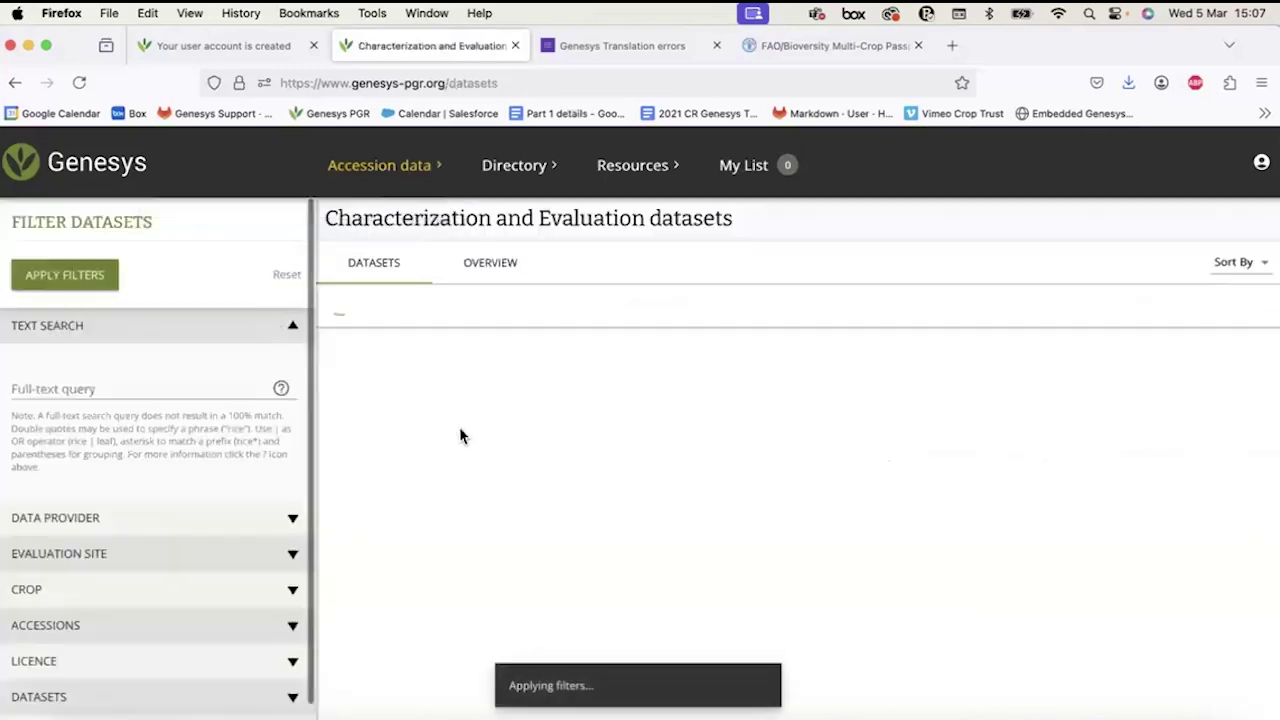
pyautogui.click(96, 182)
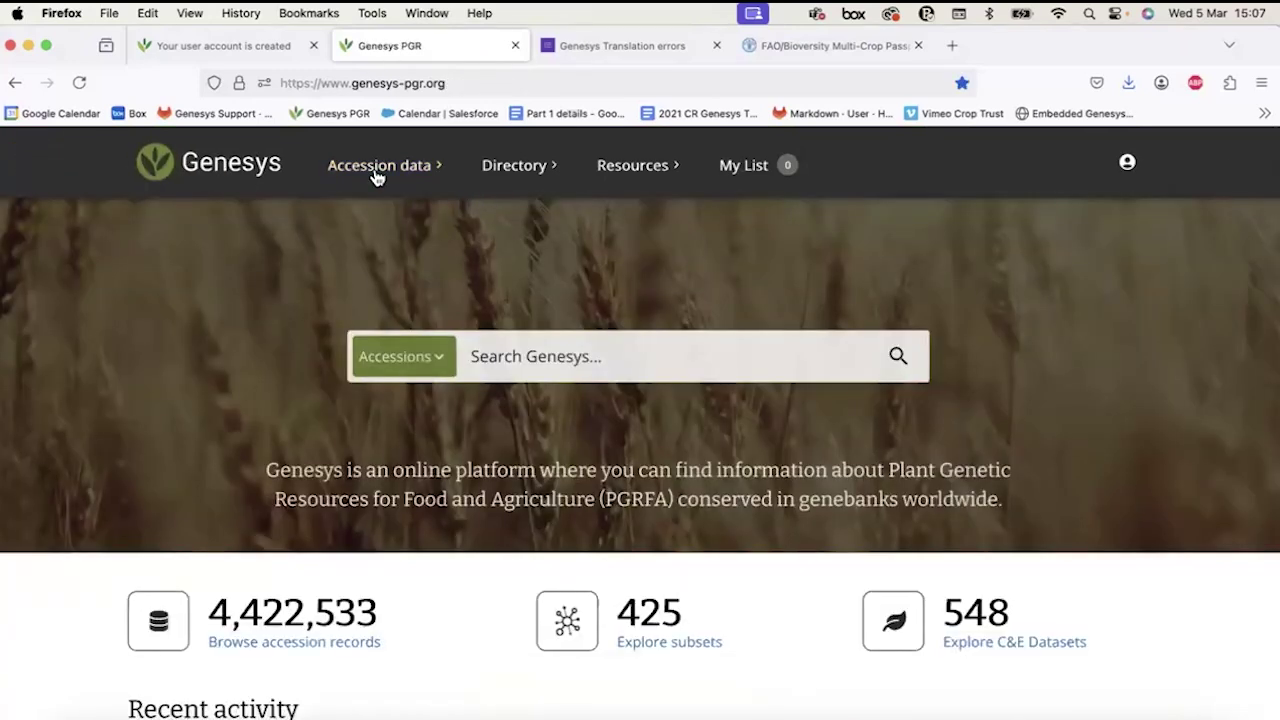
pyautogui.moveTo(377, 172)
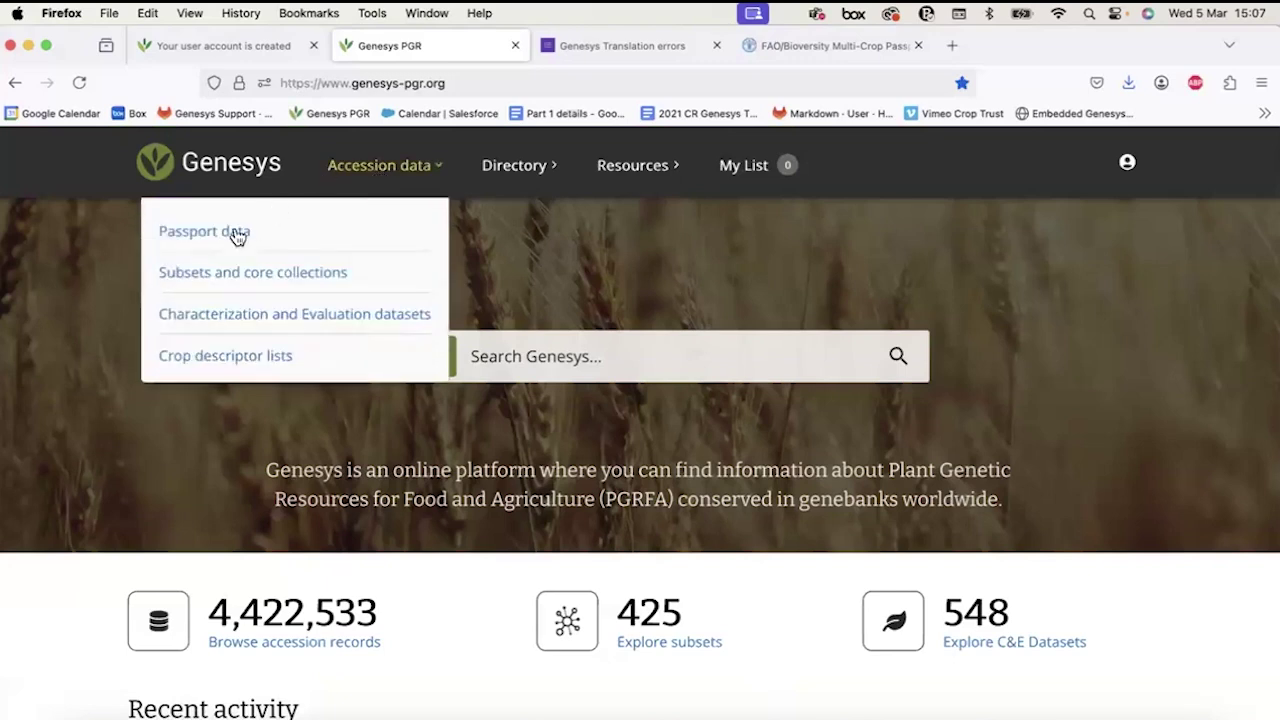
pyautogui.click(217, 320)
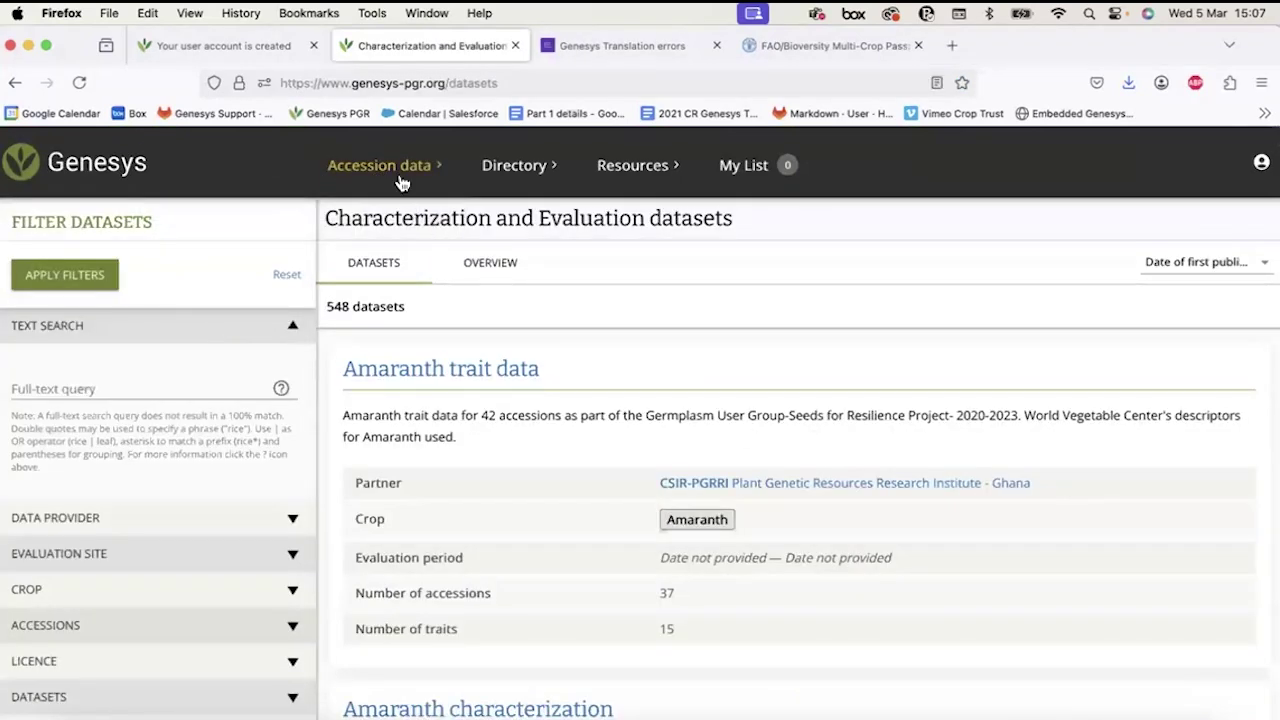
pyautogui.moveTo(366, 175)
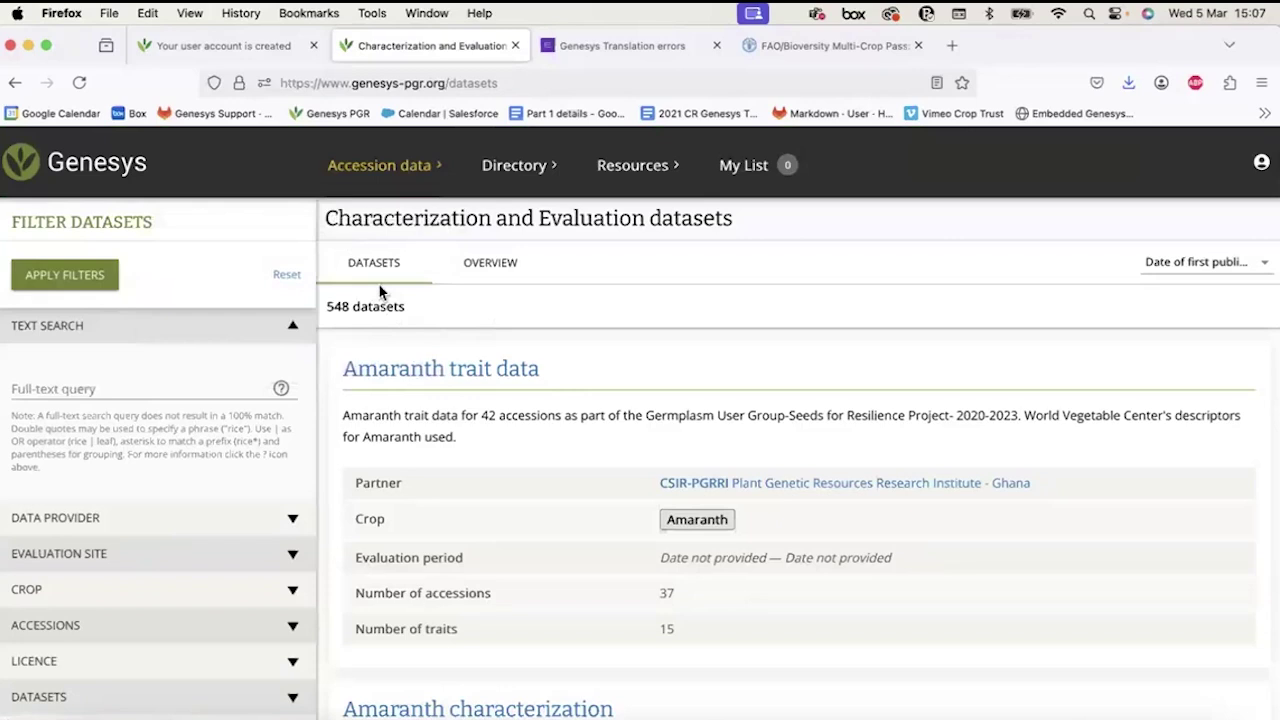
pyautogui.scroll(-5, 372, 290)
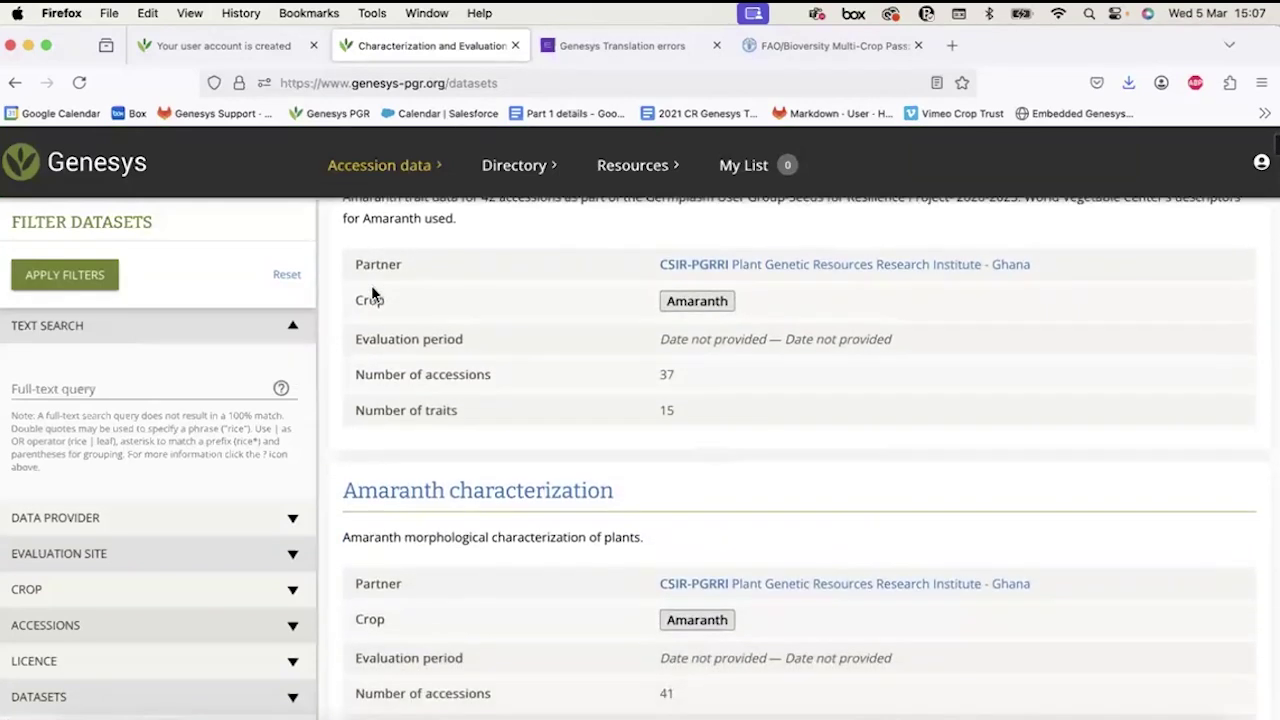
pyautogui.scroll(5, 371, 285)
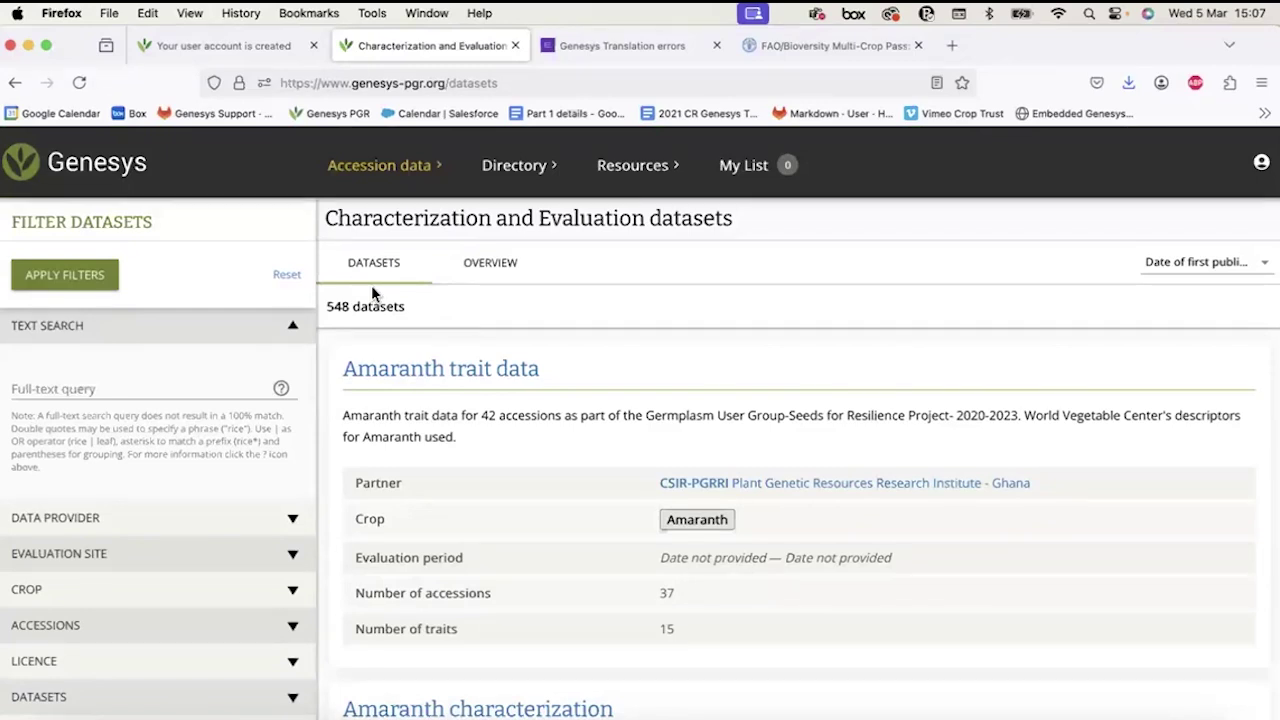
pyautogui.click(97, 597)
pyautogui.scroll(-4, 98, 600)
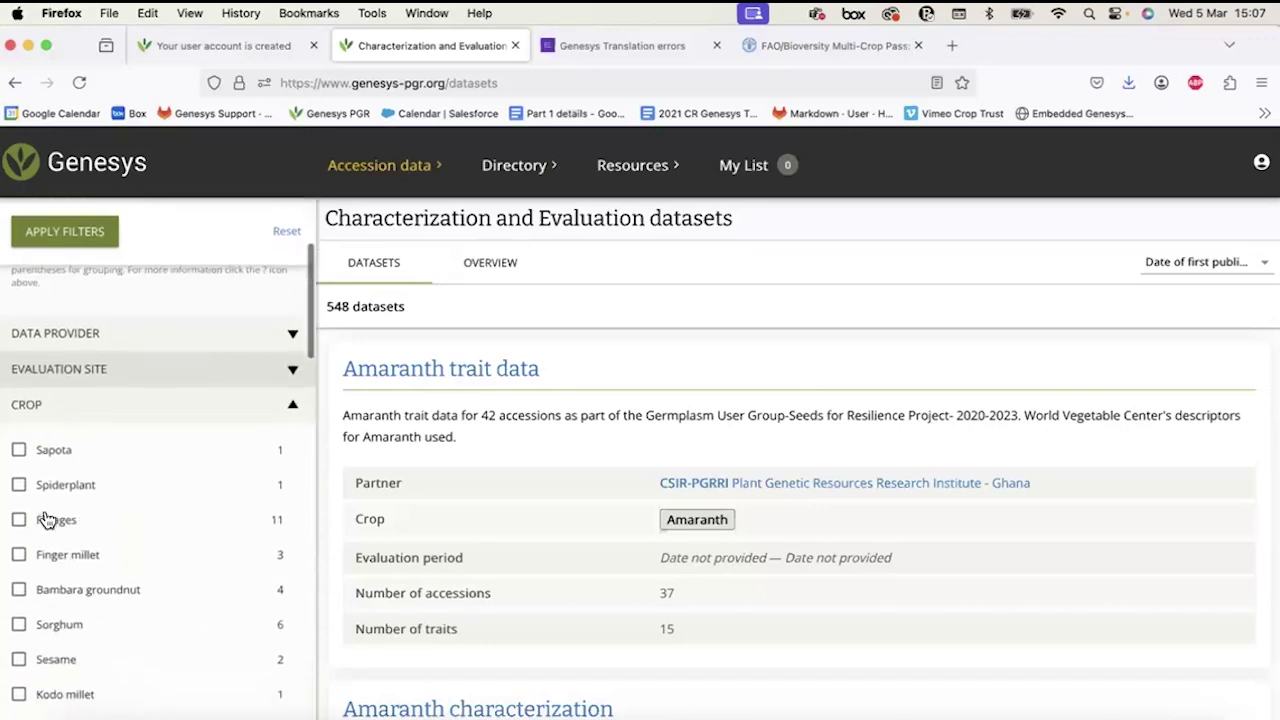
pyautogui.scroll(-1, 47, 528)
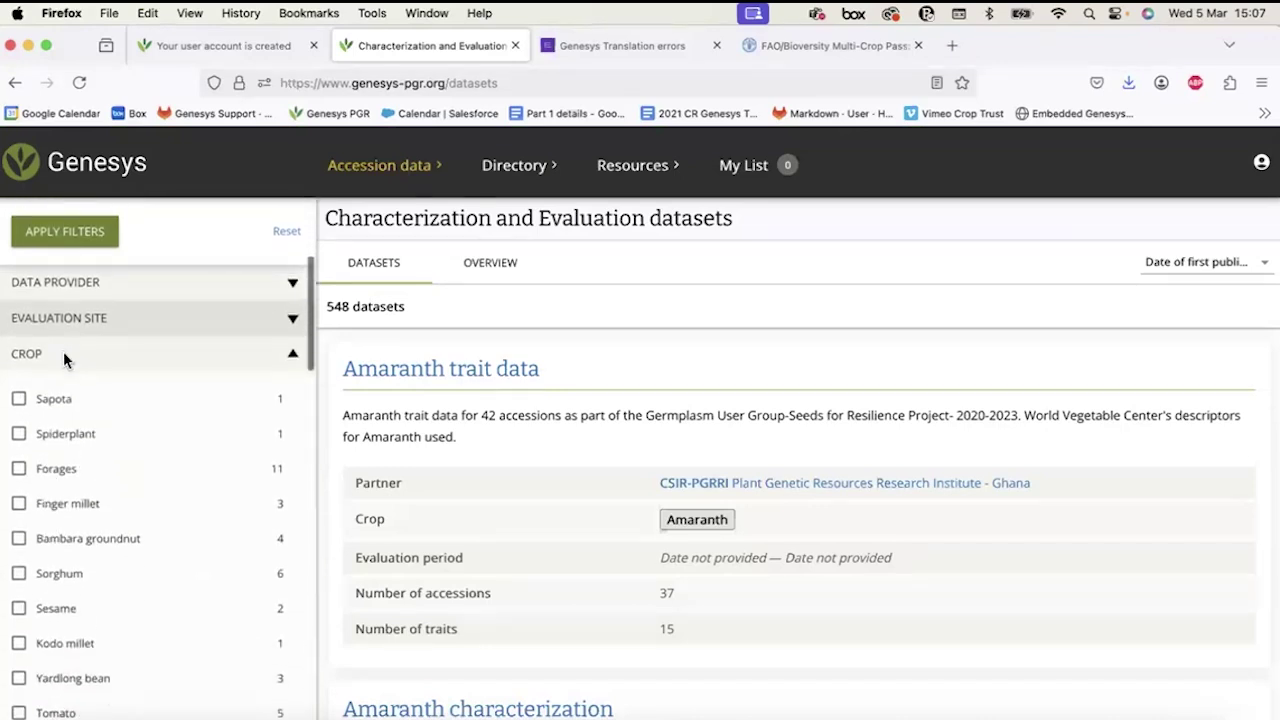
pyautogui.click(63, 354)
pyautogui.scroll(1, 63, 351)
pyautogui.scroll(-1, 466, 541)
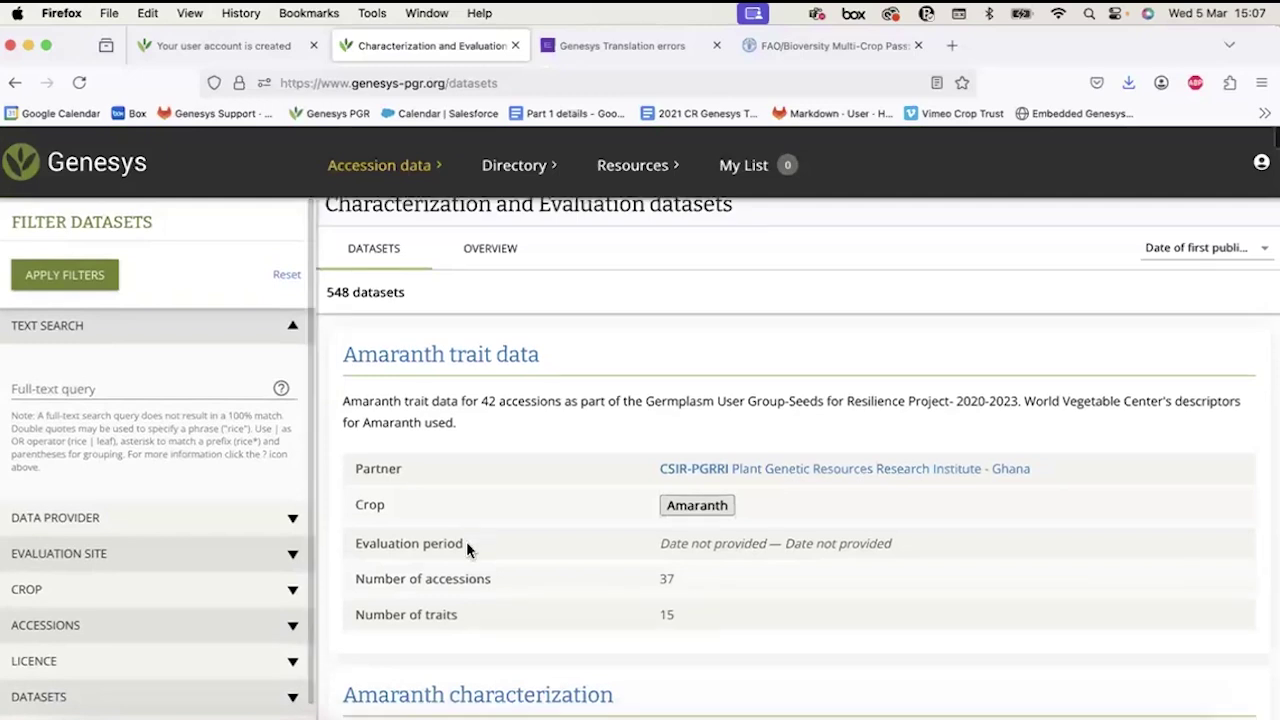
pyautogui.scroll(-10, 466, 548)
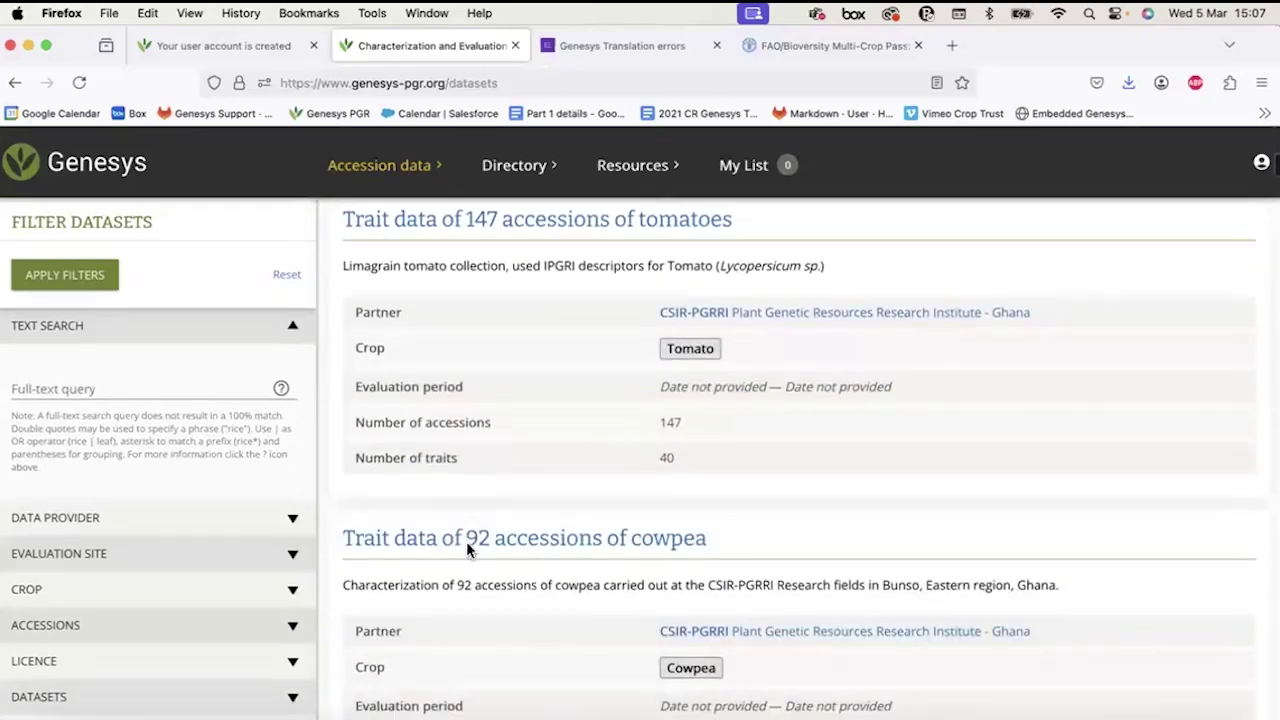
pyautogui.scroll(1, 117, 373)
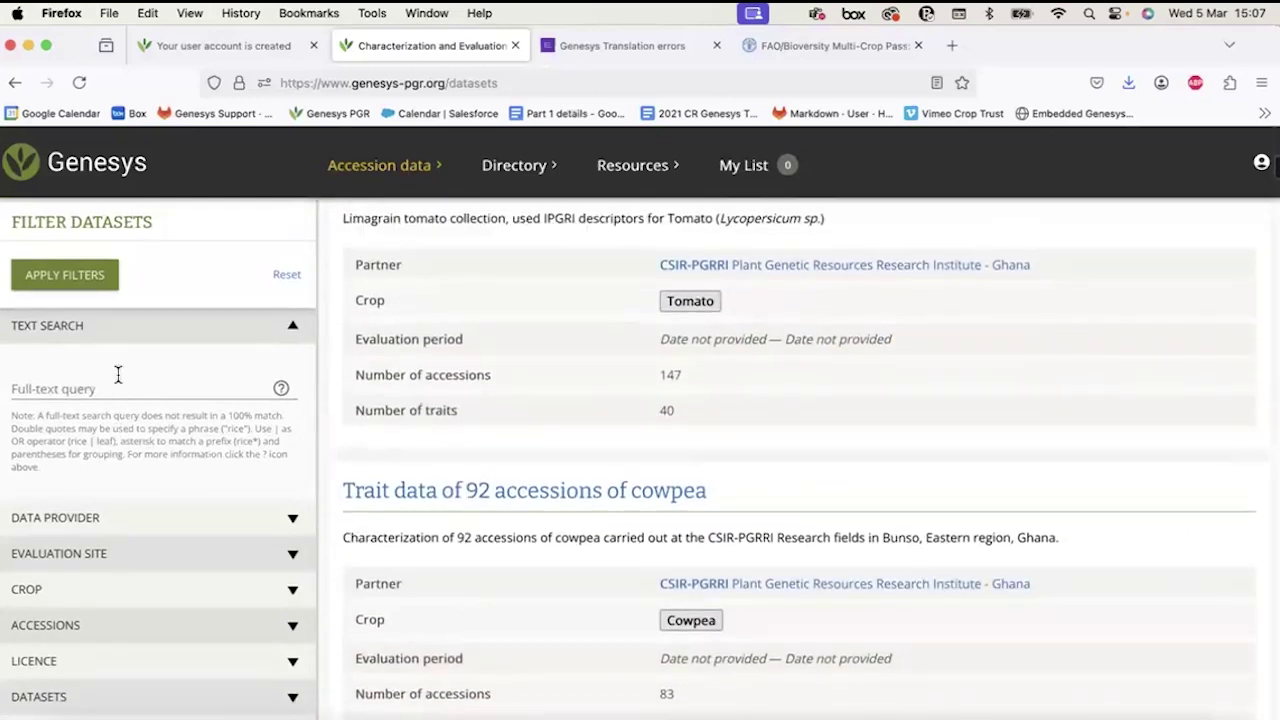
pyautogui.scroll(-1, 117, 373)
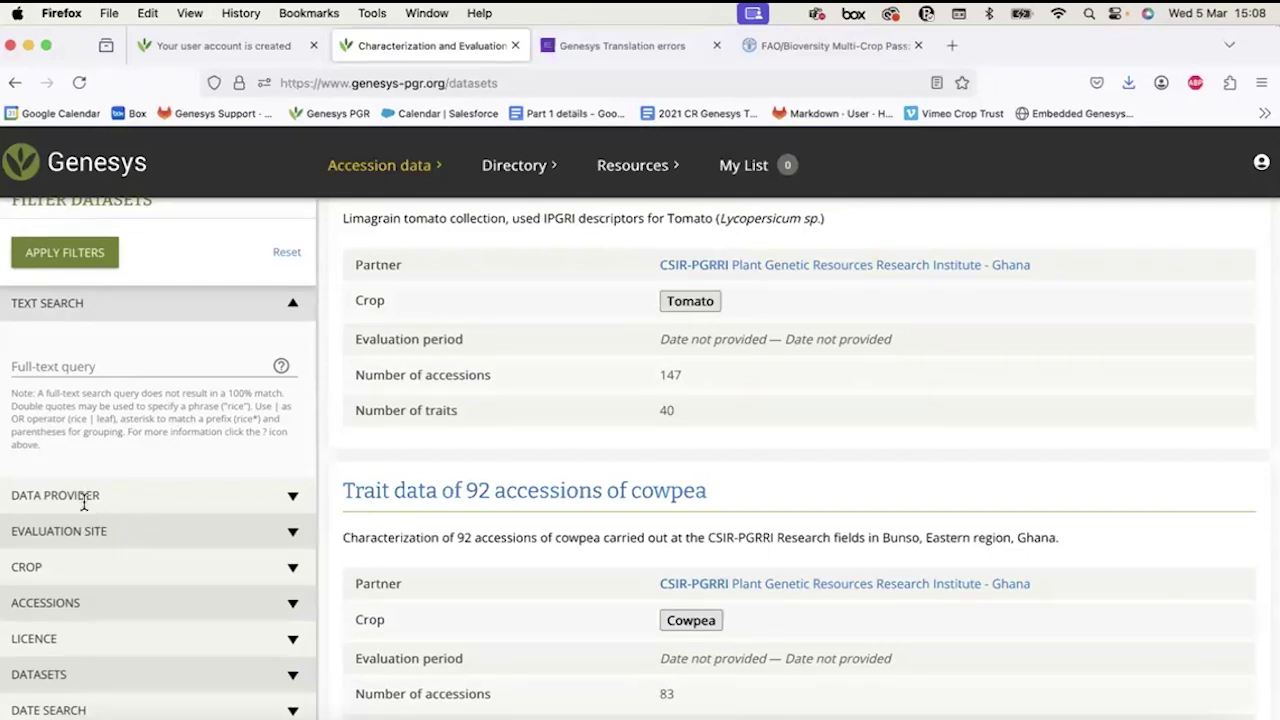
# Expand the Data provider filter section and select the FAO WIEWS Institute code field.
pyautogui.click(84, 497)
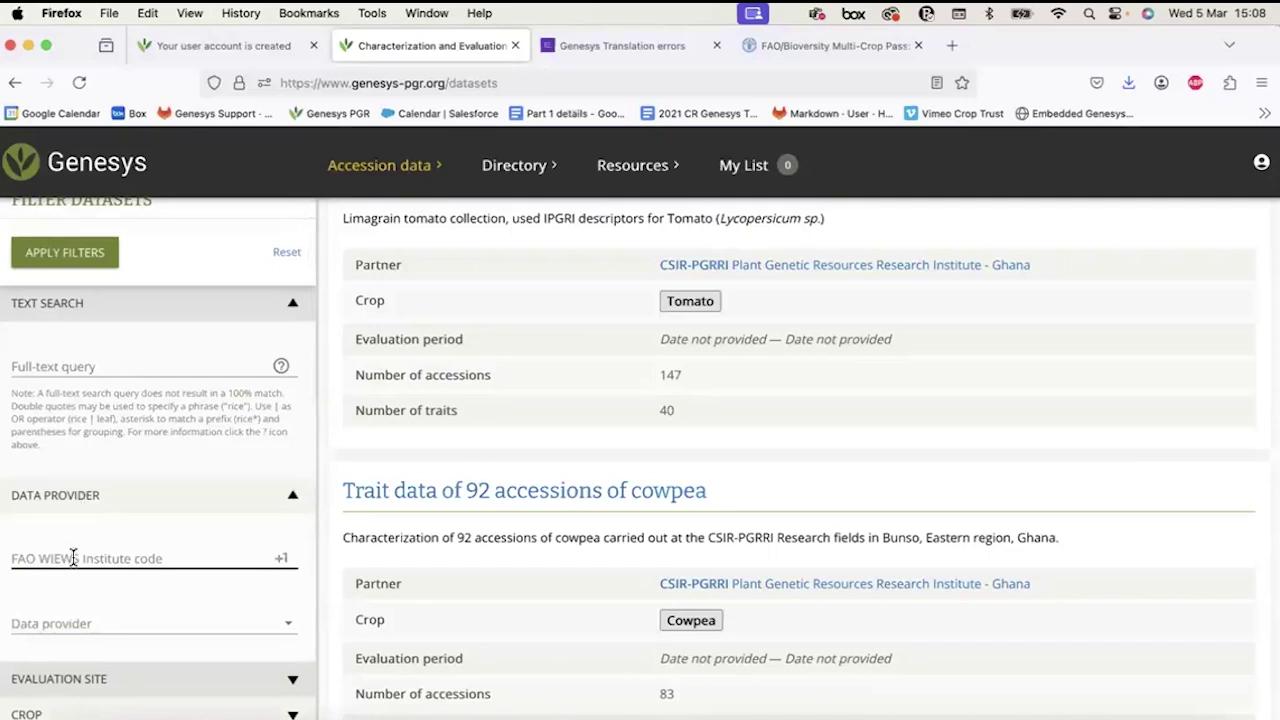
pyautogui.click(73, 558)
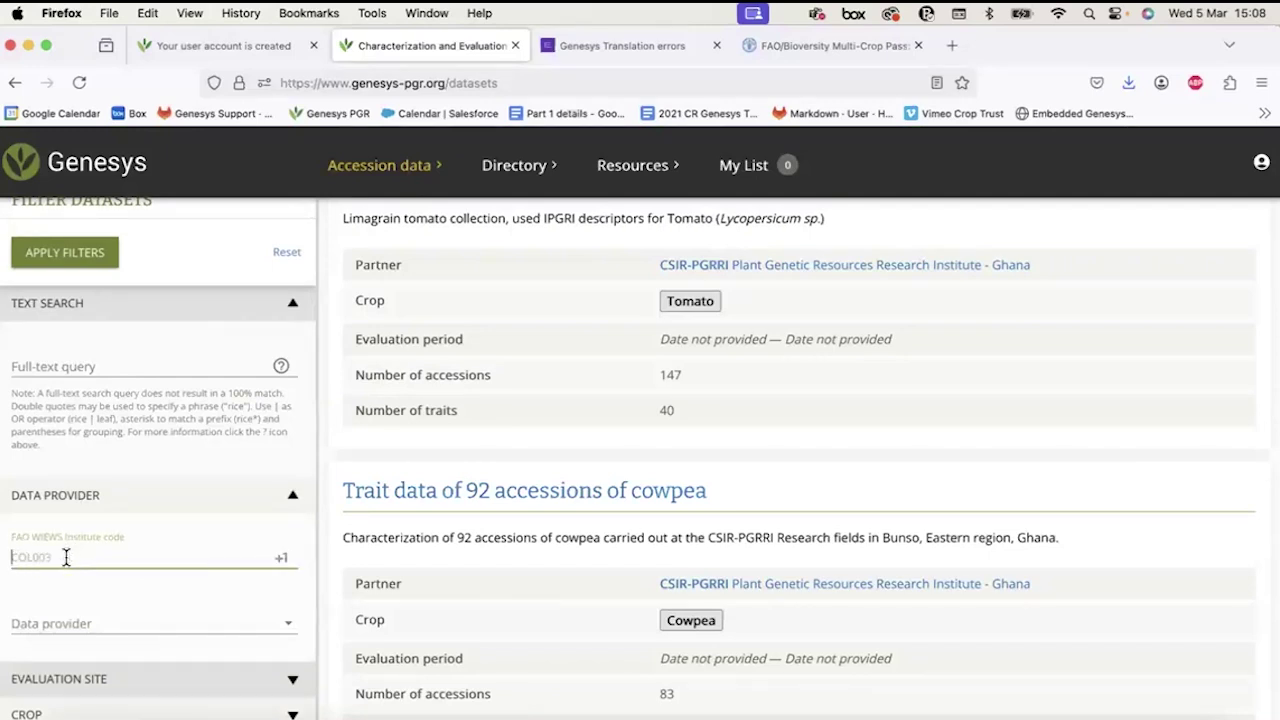
pyautogui.scroll(-1, 64, 565)
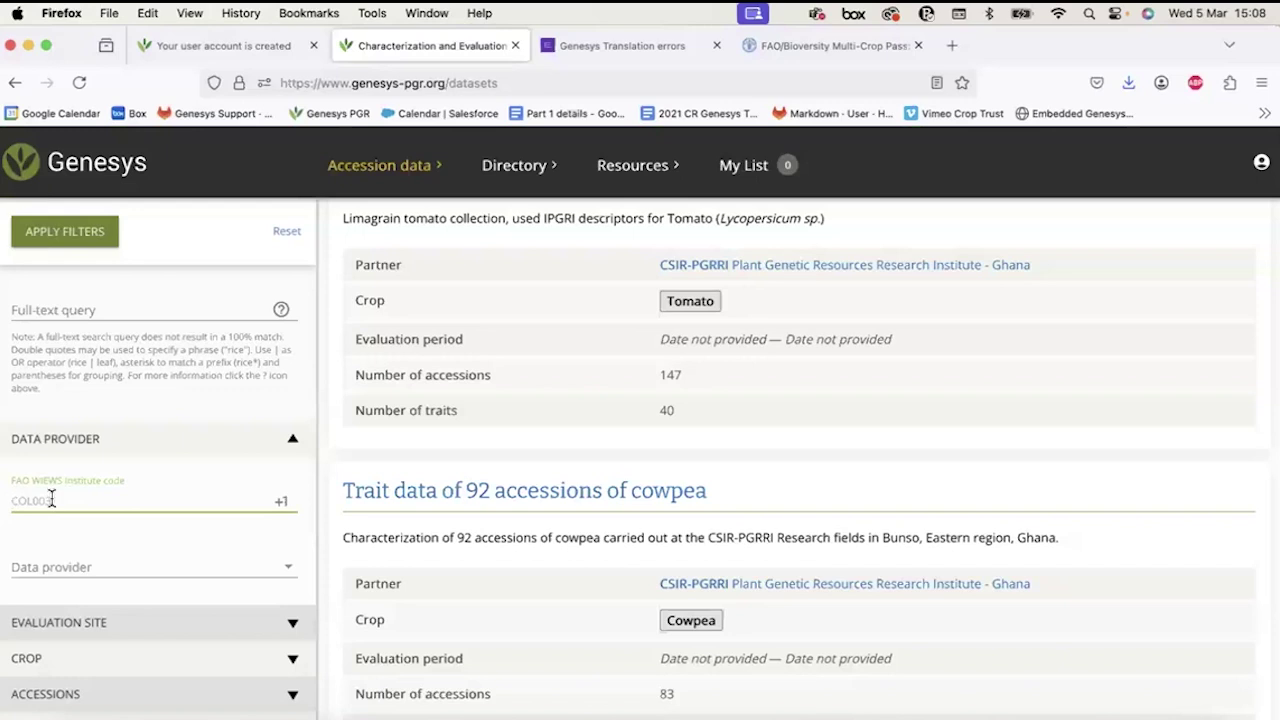
pyautogui.scroll(5, 25, 486)
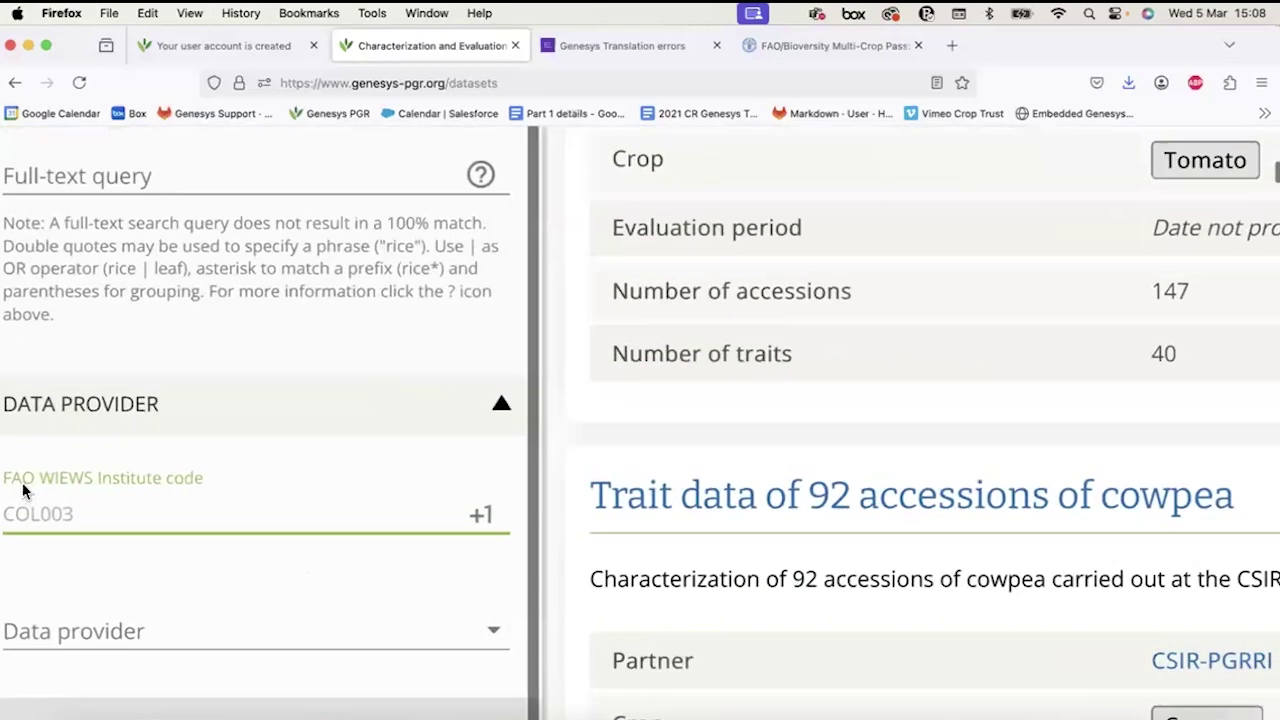
pyautogui.hscroll(-2, 436, 497)
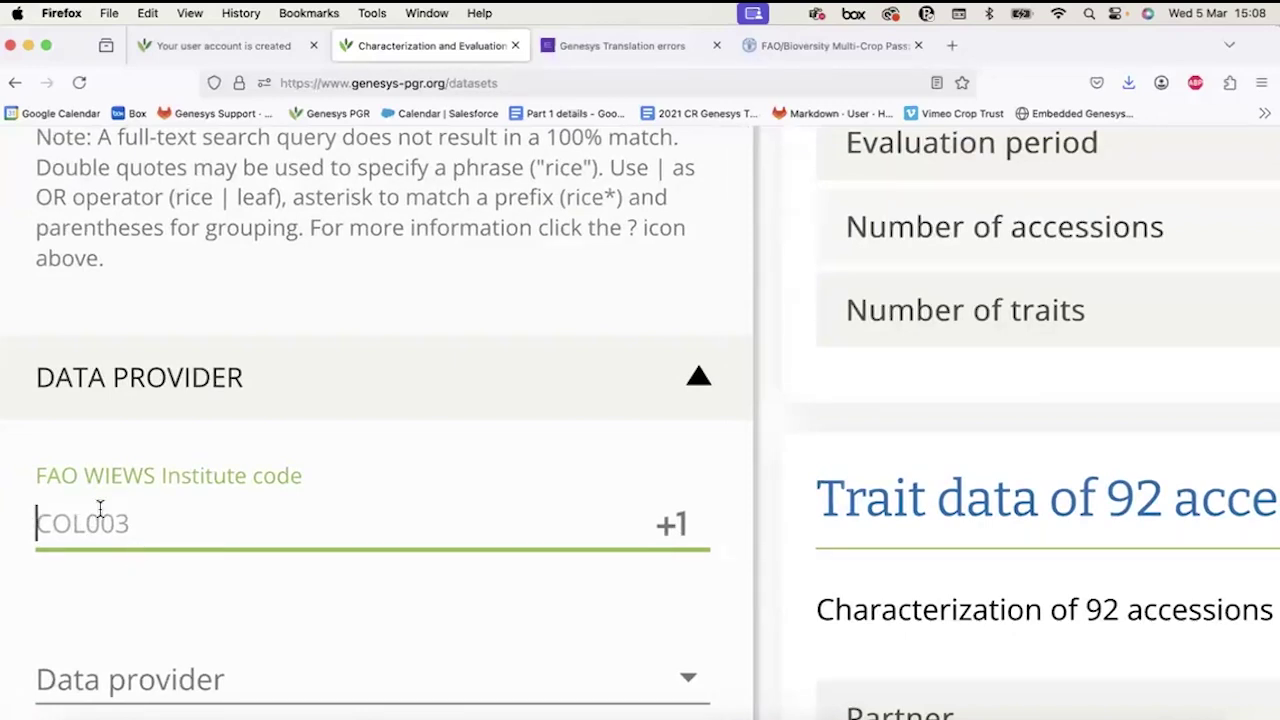
pyautogui.scroll(-2, 100, 510)
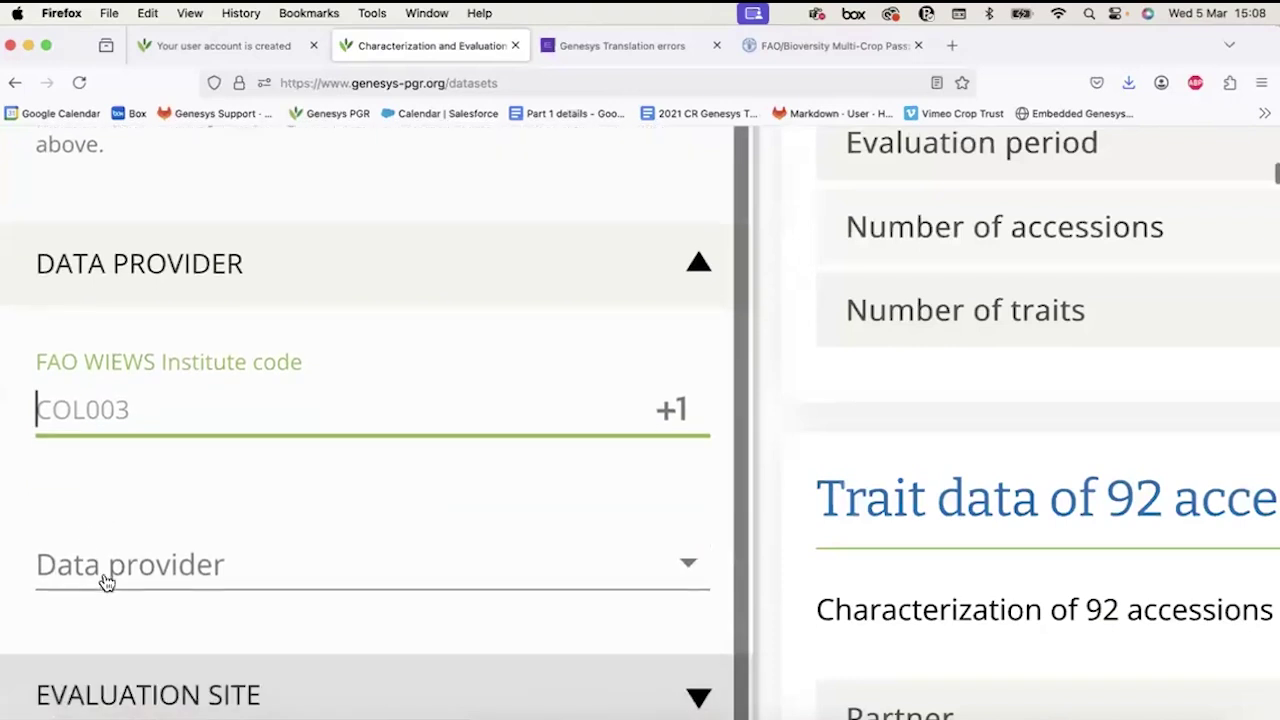
# Choose Africa Rice Center in the Data provider dropdown.
pyautogui.click(106, 577)
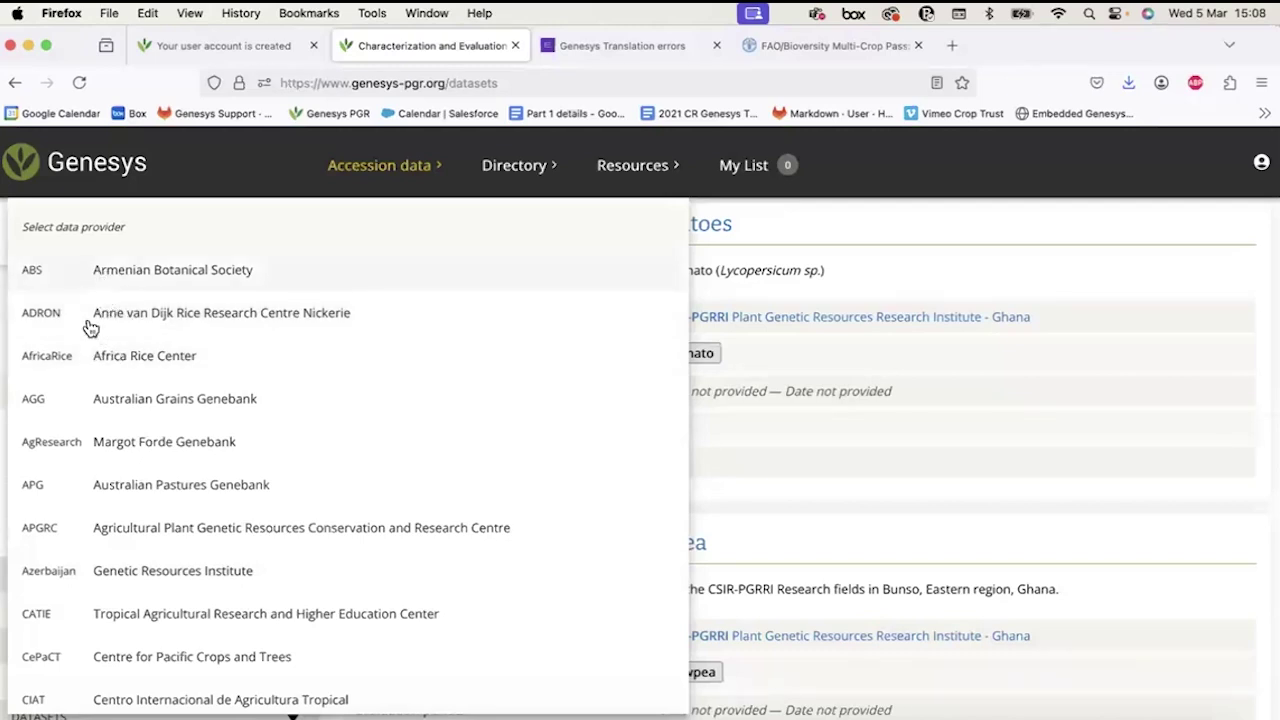
pyautogui.click(72, 360)
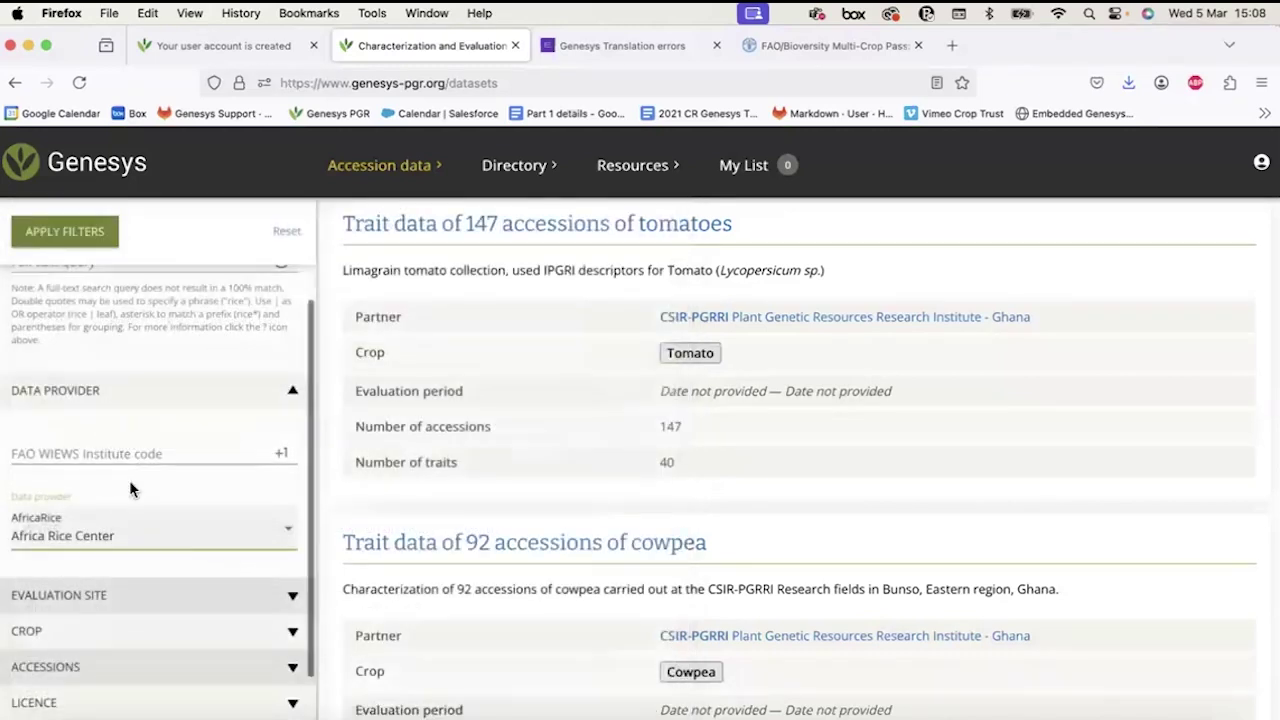
pyautogui.scroll(-1, 98, 537)
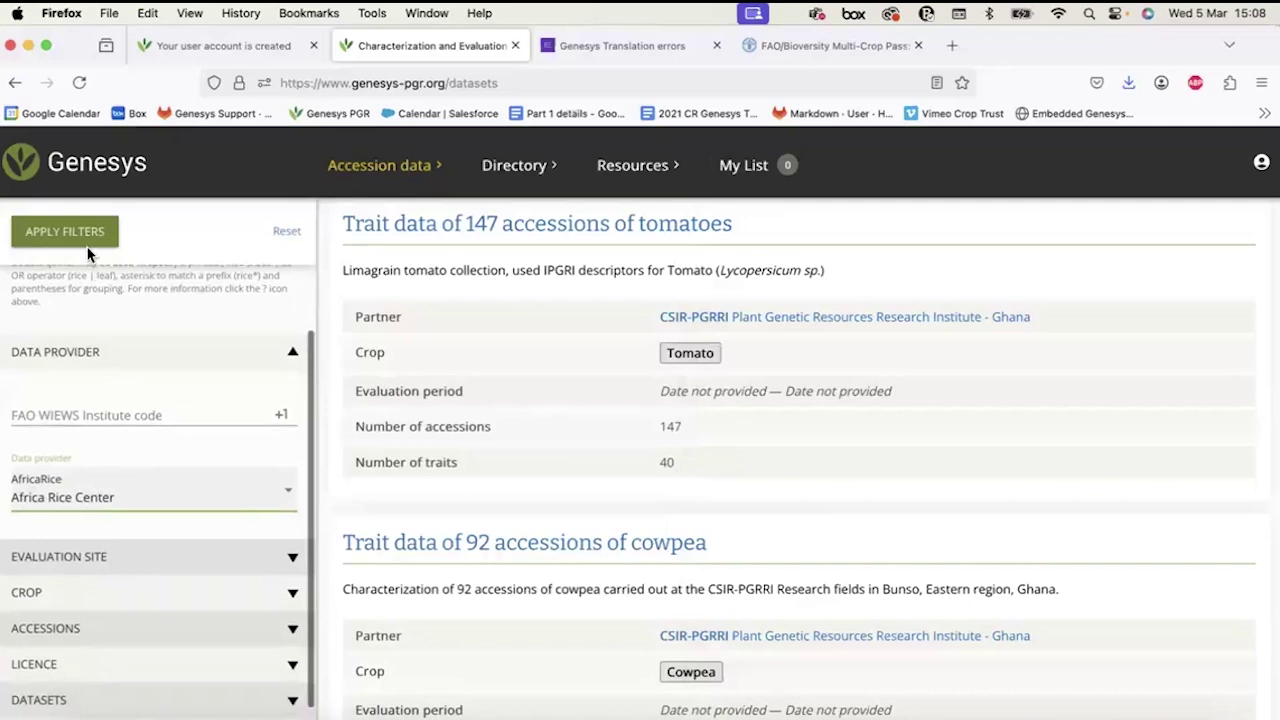
pyautogui.scroll(-1, 50, 572)
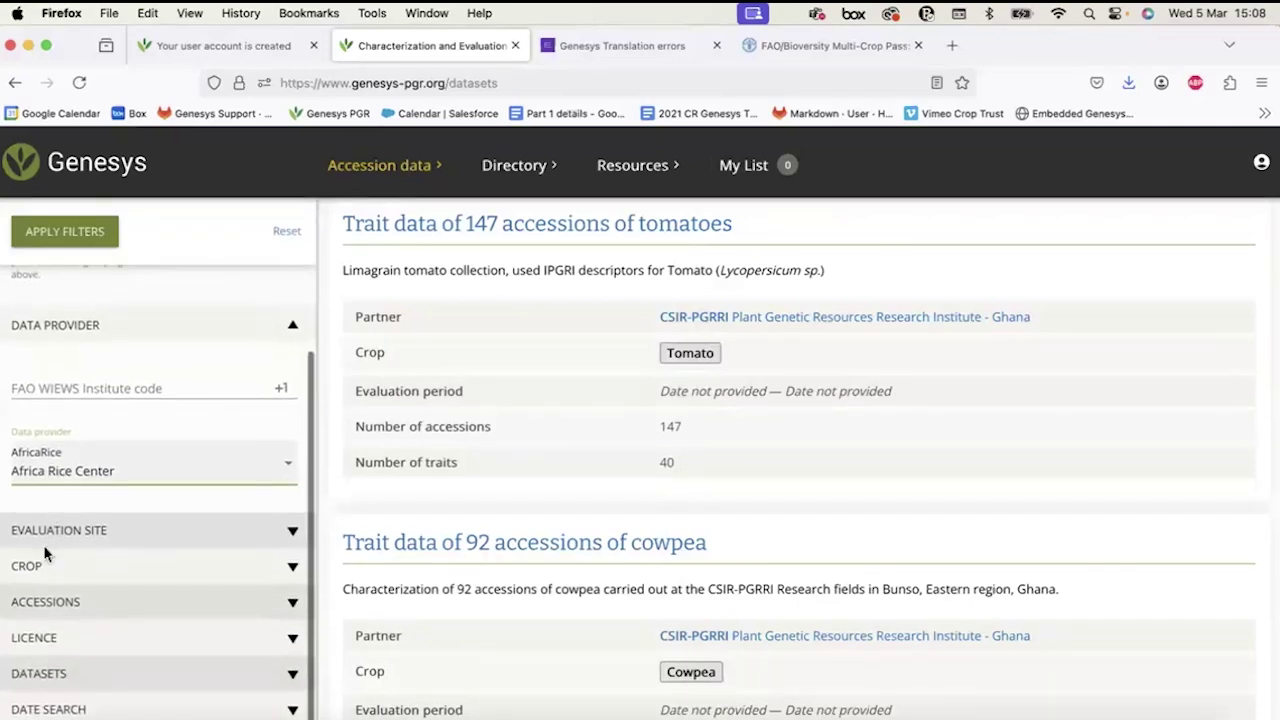
# Look through the Crop and Evaluation site filter options without changing them.
pyautogui.click(50, 568)
pyautogui.scroll(-3, 50, 572)
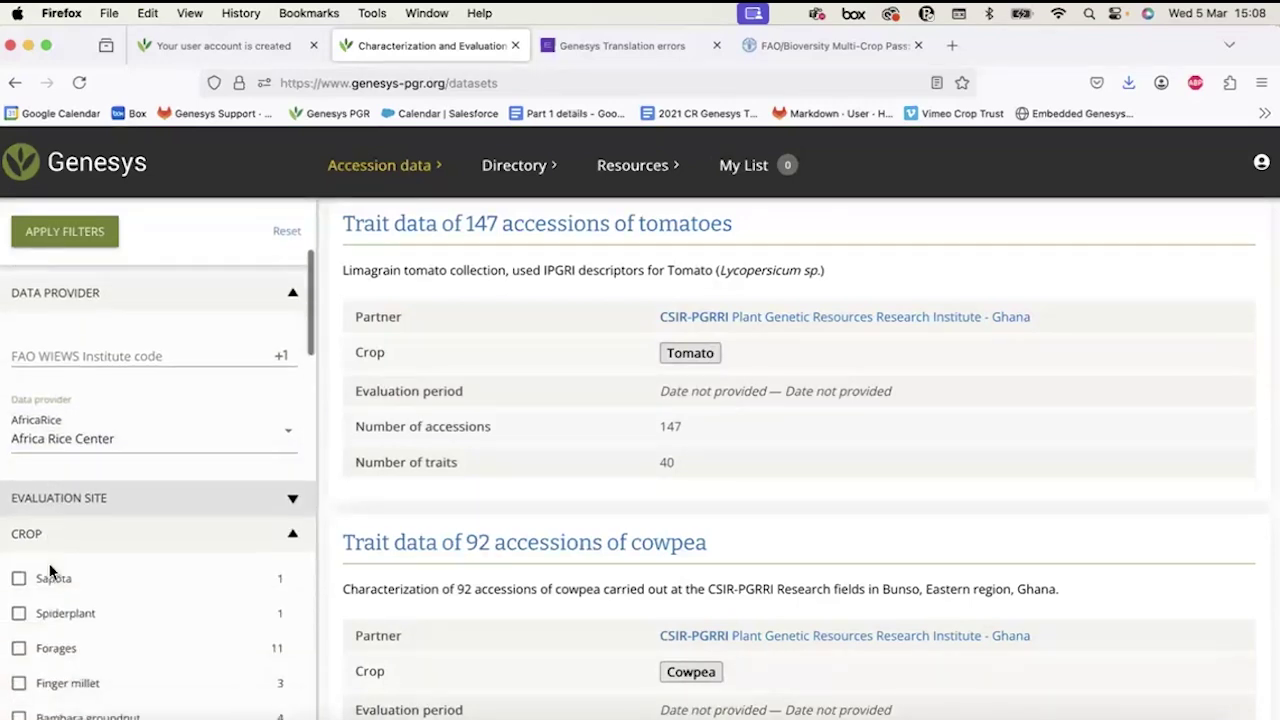
pyautogui.click(71, 419)
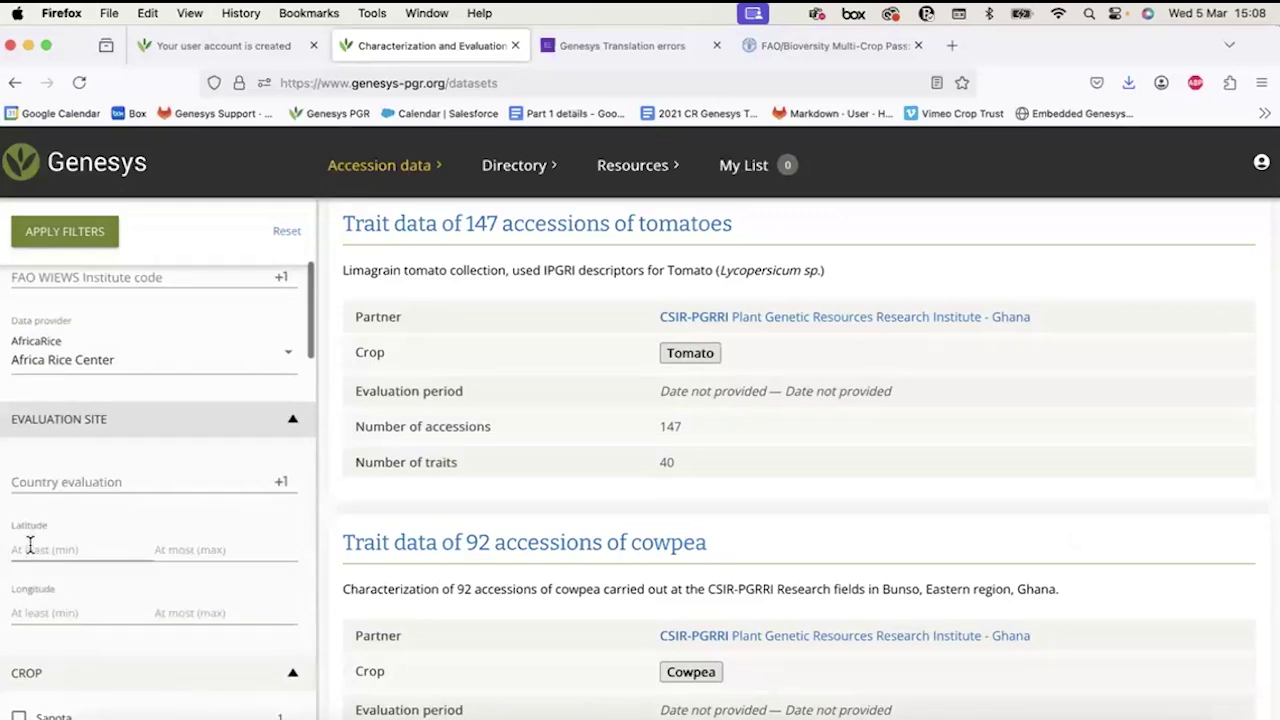
pyautogui.click(30, 606)
pyautogui.scroll(-5, 72, 600)
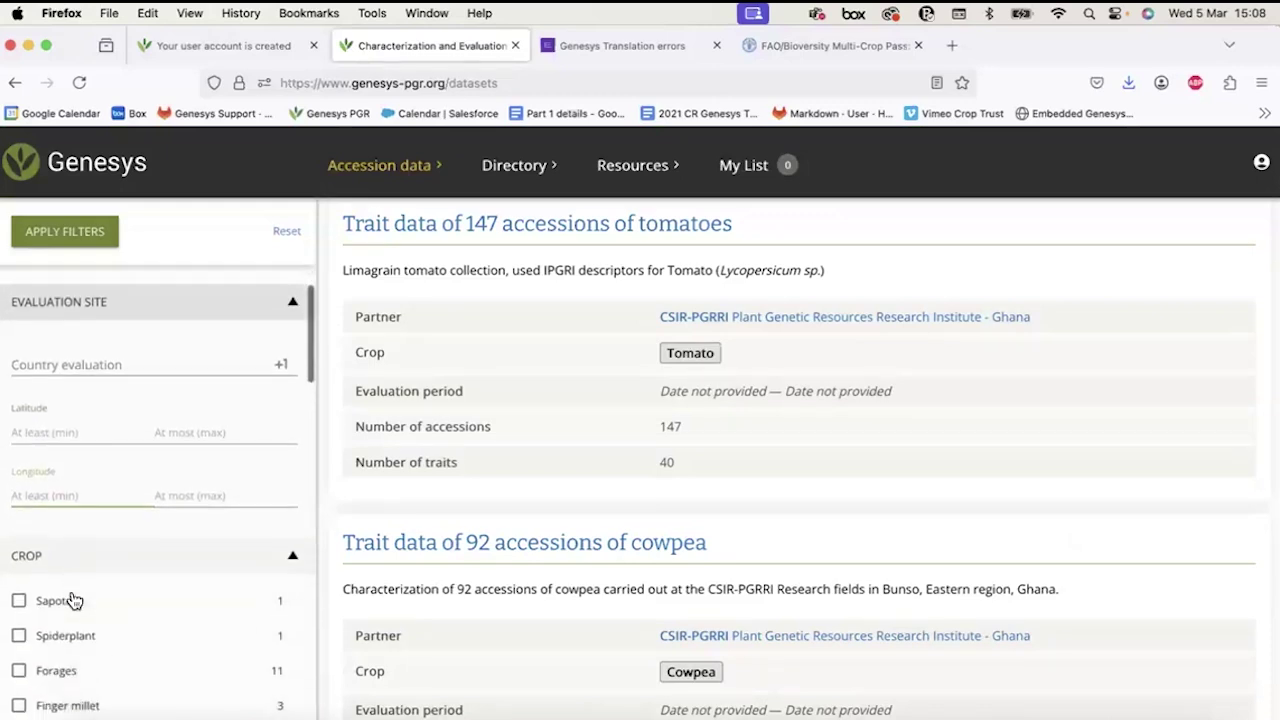
pyautogui.click(90, 423)
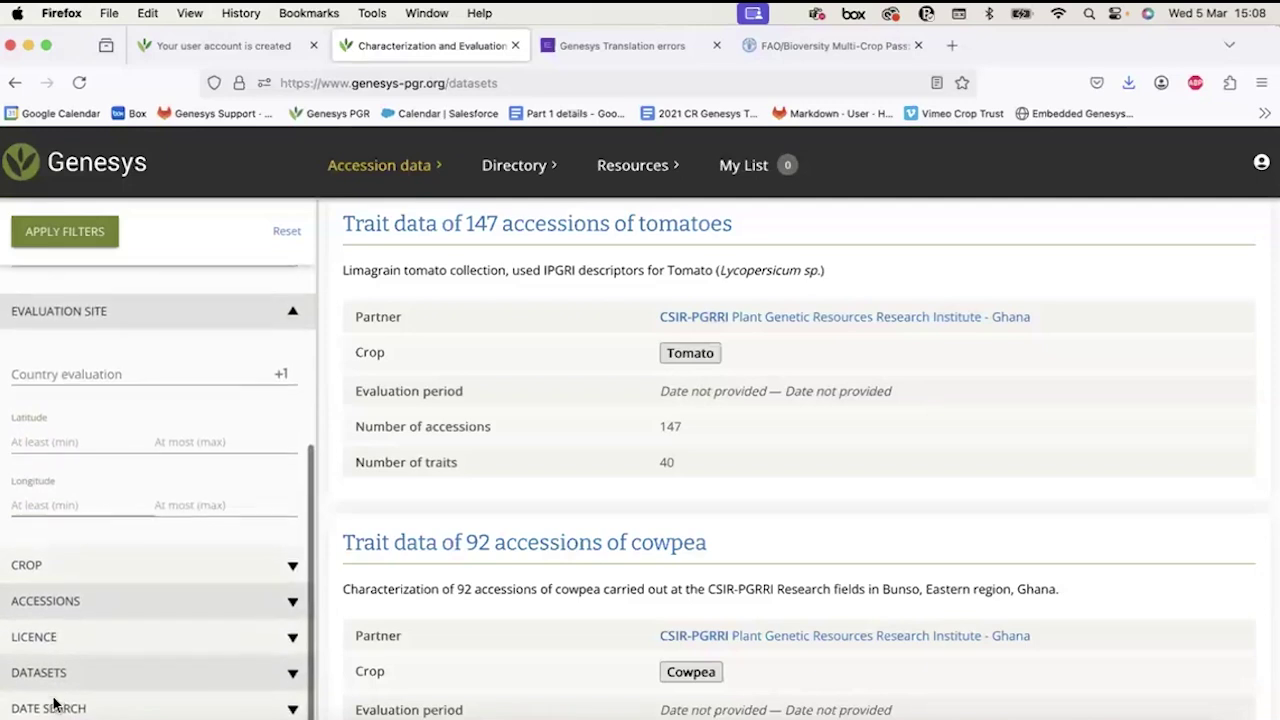
pyautogui.scroll(-1, 57, 634)
pyautogui.scroll(2, 90, 304)
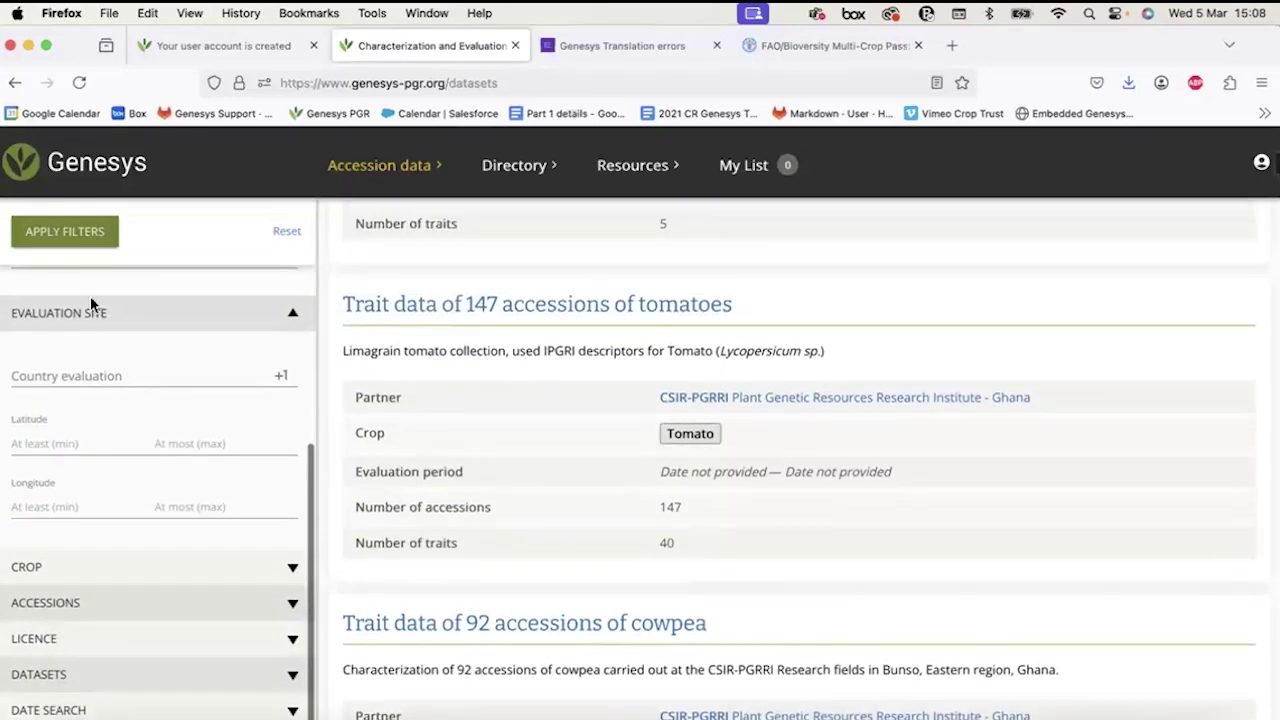
# Apply the provider filter and review the 5 resulting AfricaRice datasets.
pyautogui.click(73, 240)
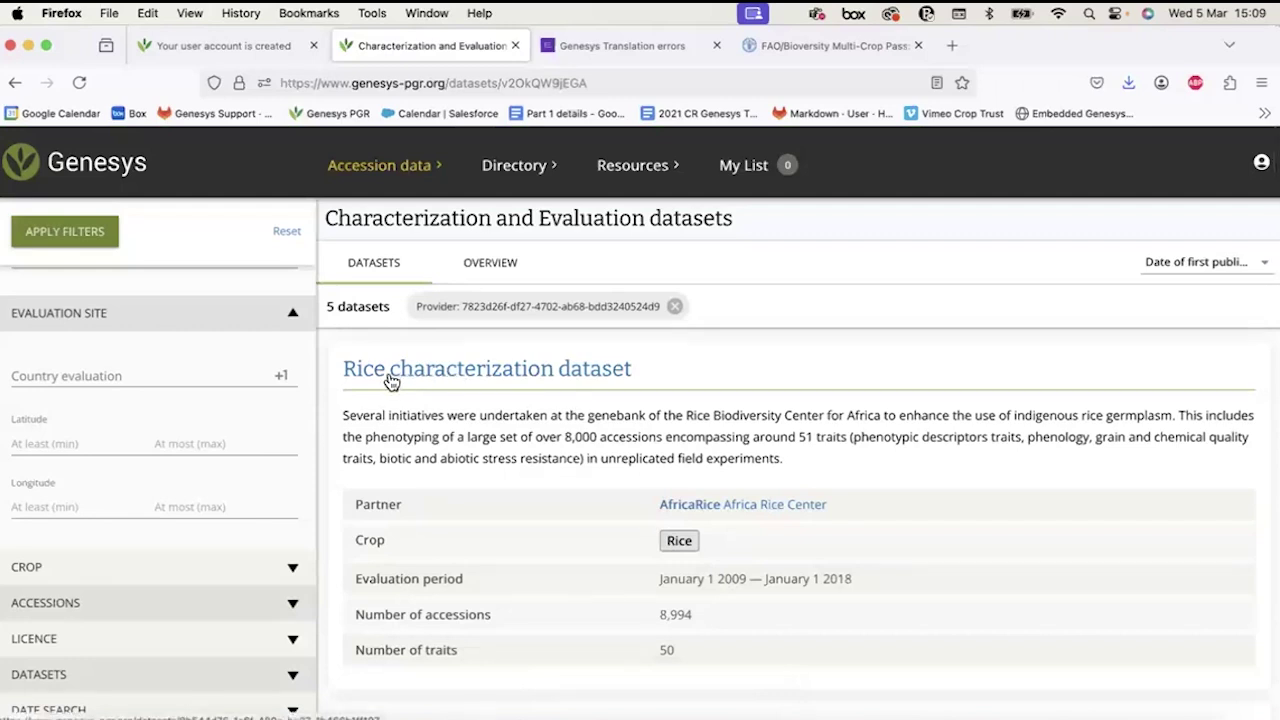
pyautogui.scroll(-5, 412, 382)
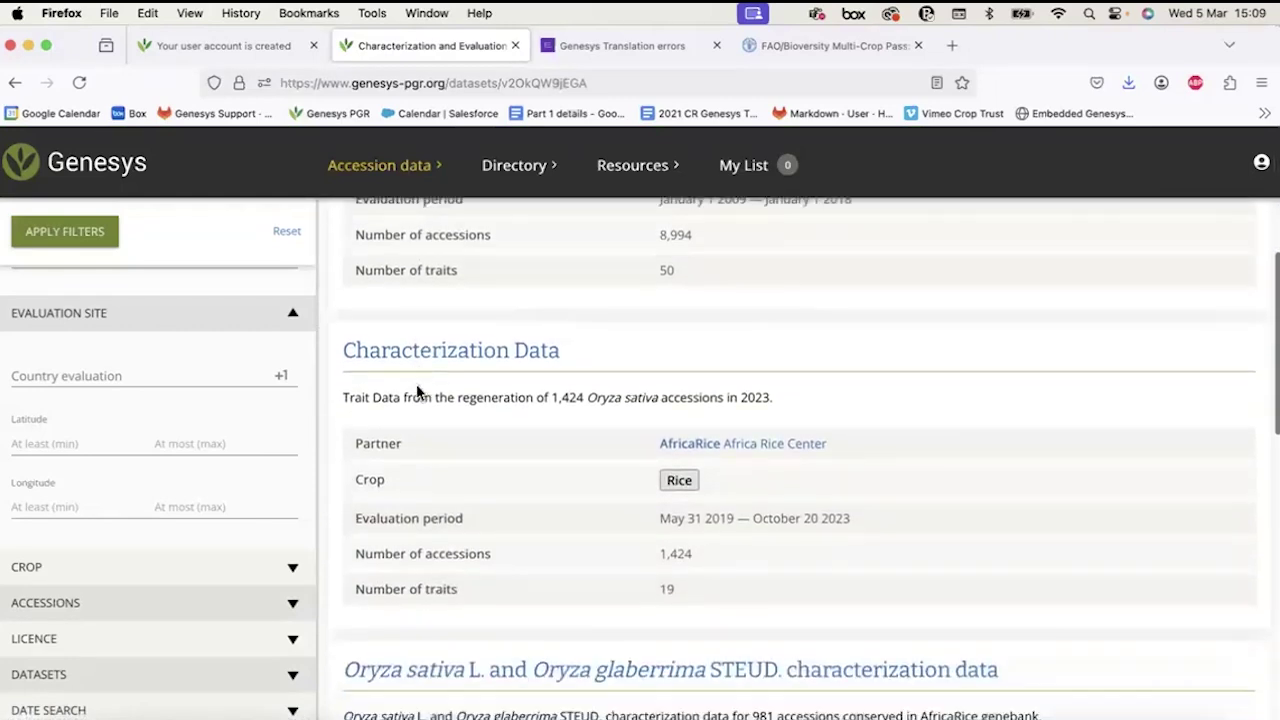
pyautogui.scroll(10, 416, 386)
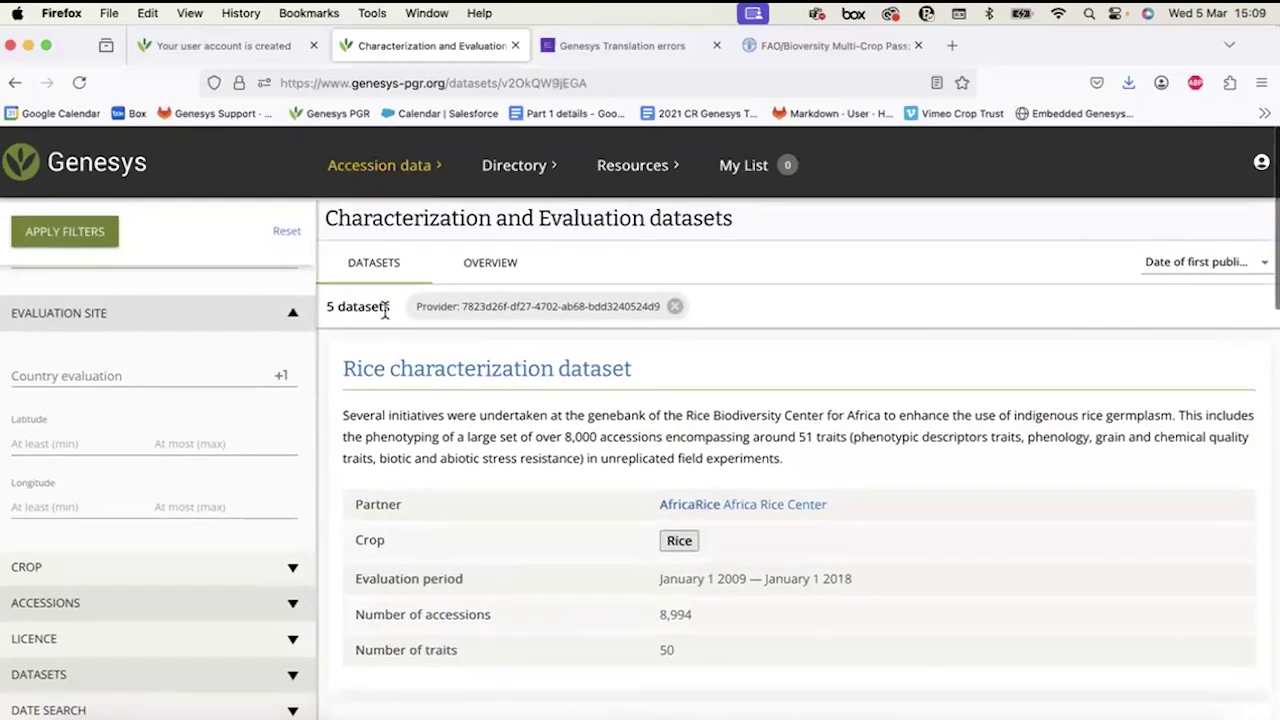
pyautogui.scroll(-8, 396, 403)
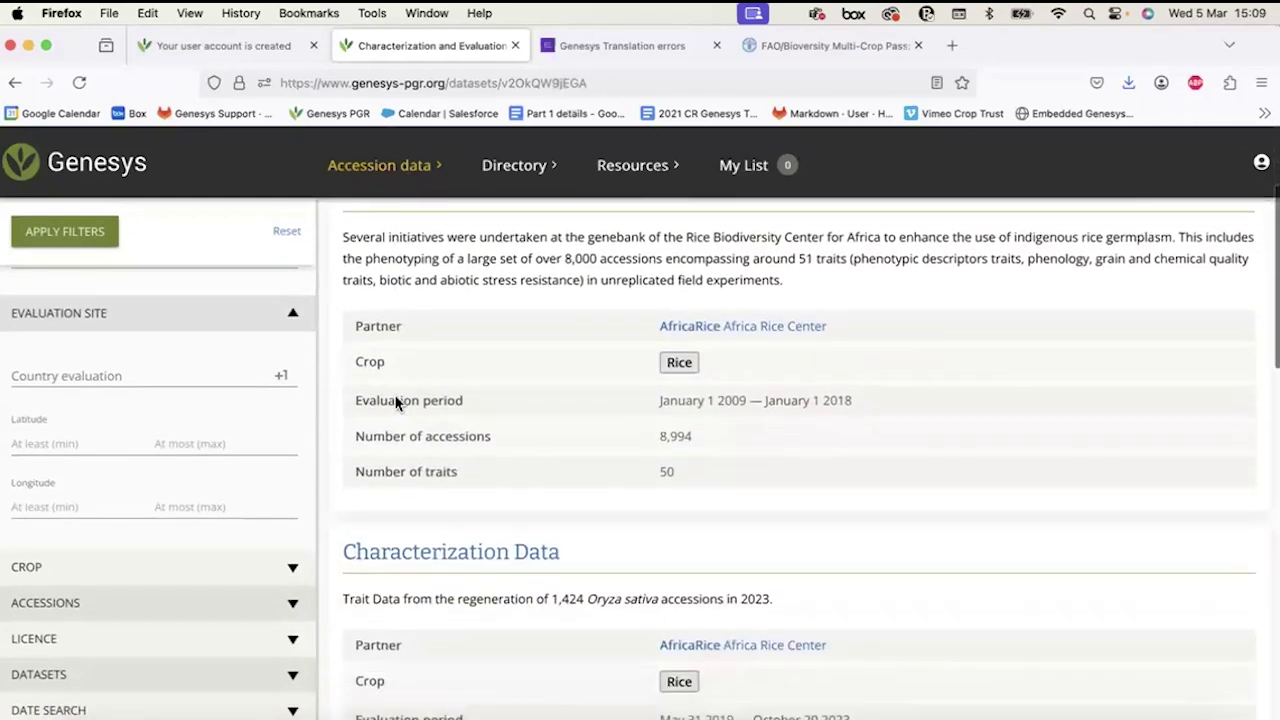
pyautogui.scroll(-6, 396, 403)
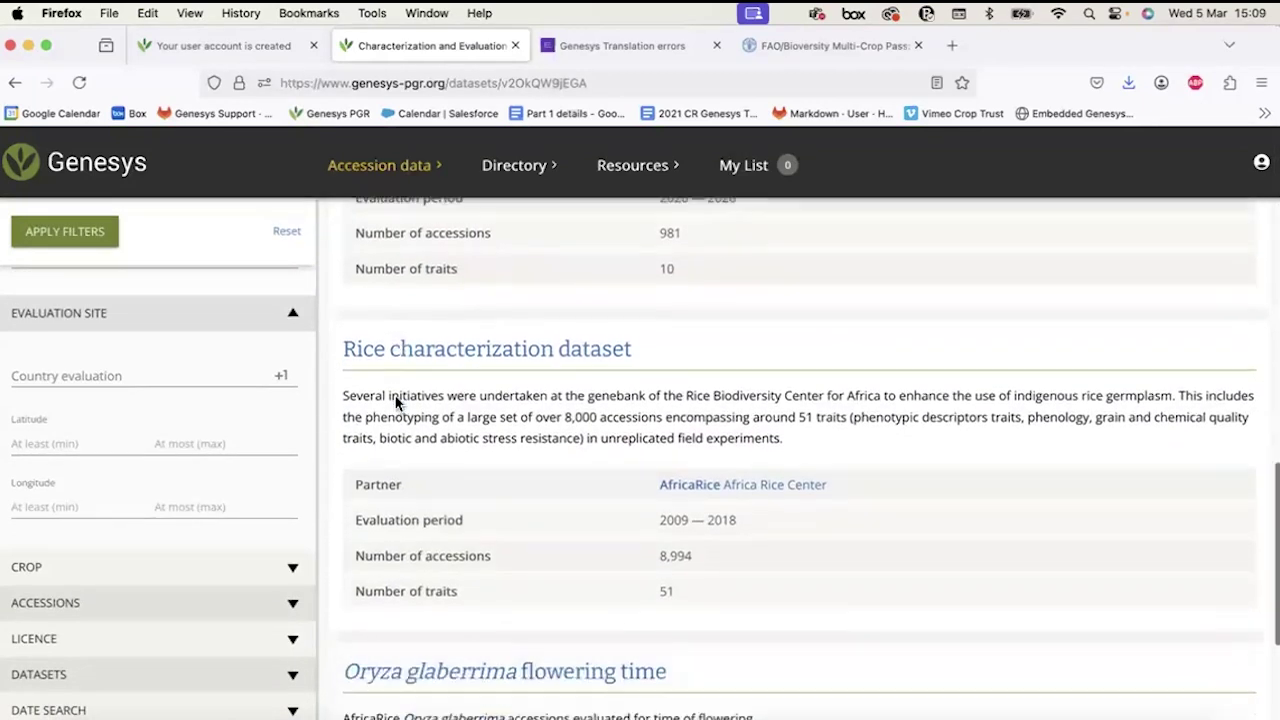
pyautogui.scroll(12, 396, 403)
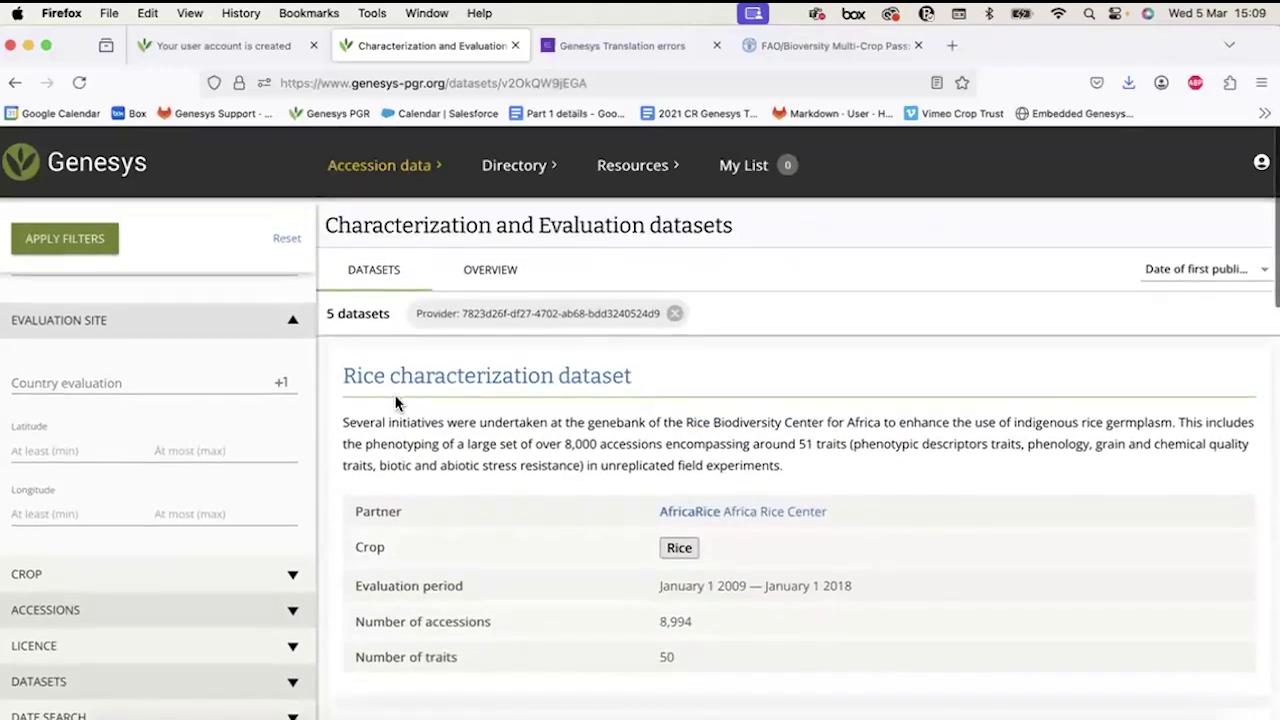
# Open the Rice characterization dataset and preview its first file under Data and resources.
pyautogui.click(450, 379)
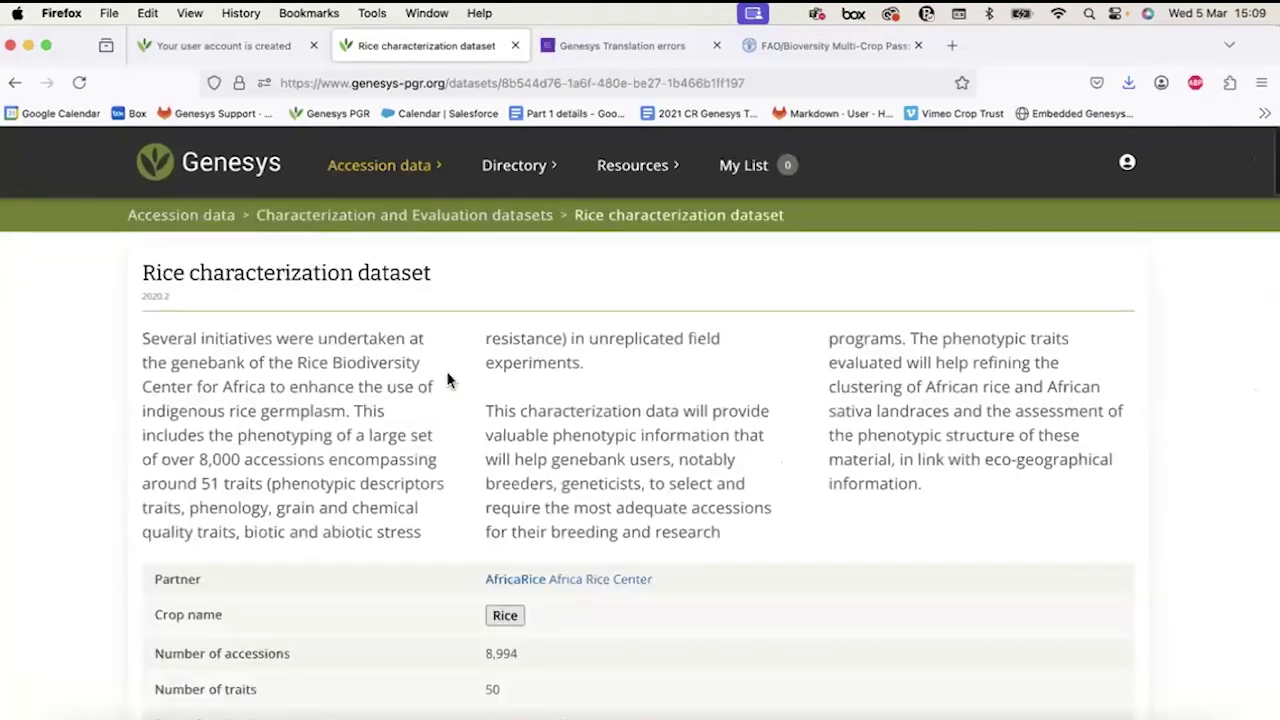
pyautogui.scroll(-4, 425, 528)
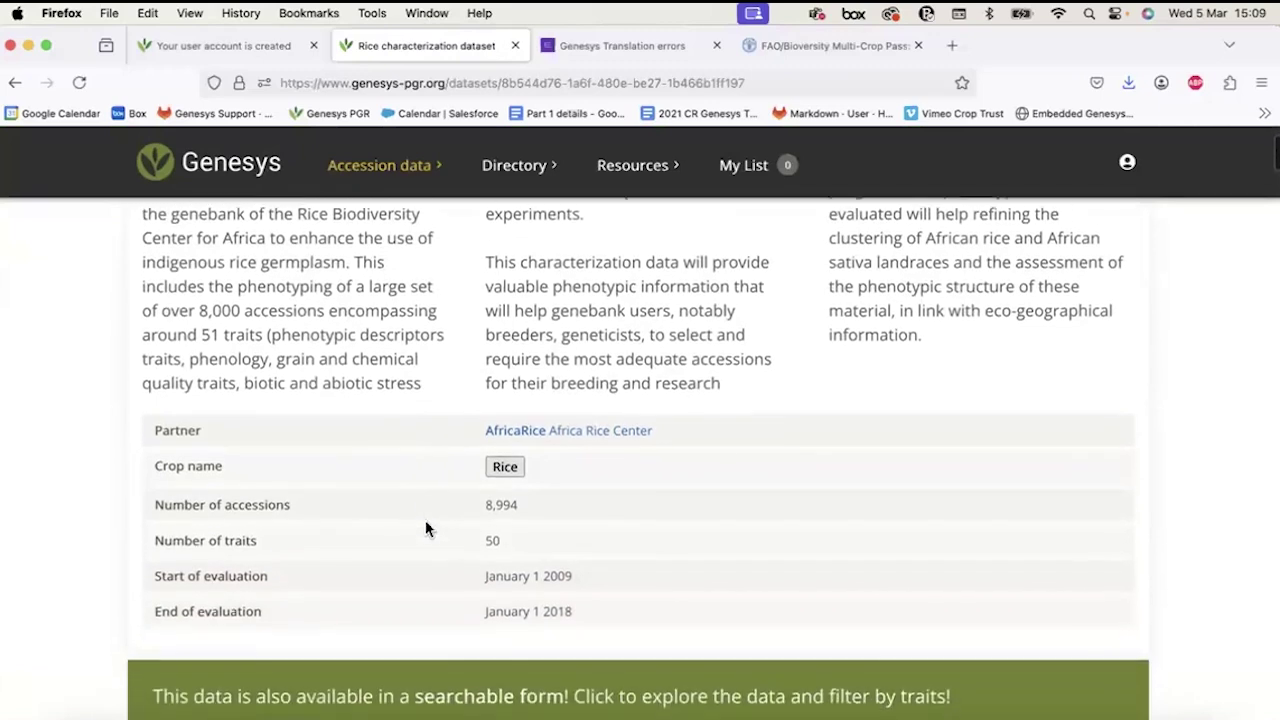
pyautogui.scroll(-2, 425, 527)
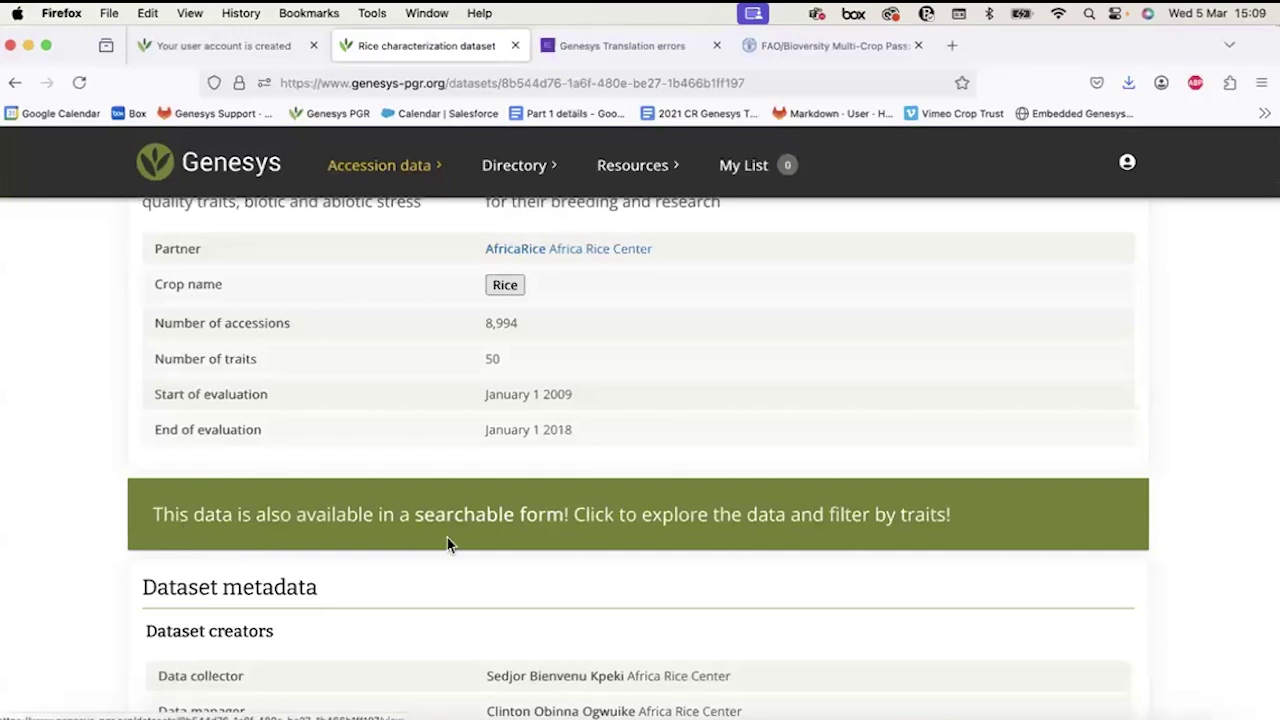
pyautogui.scroll(-5, 447, 543)
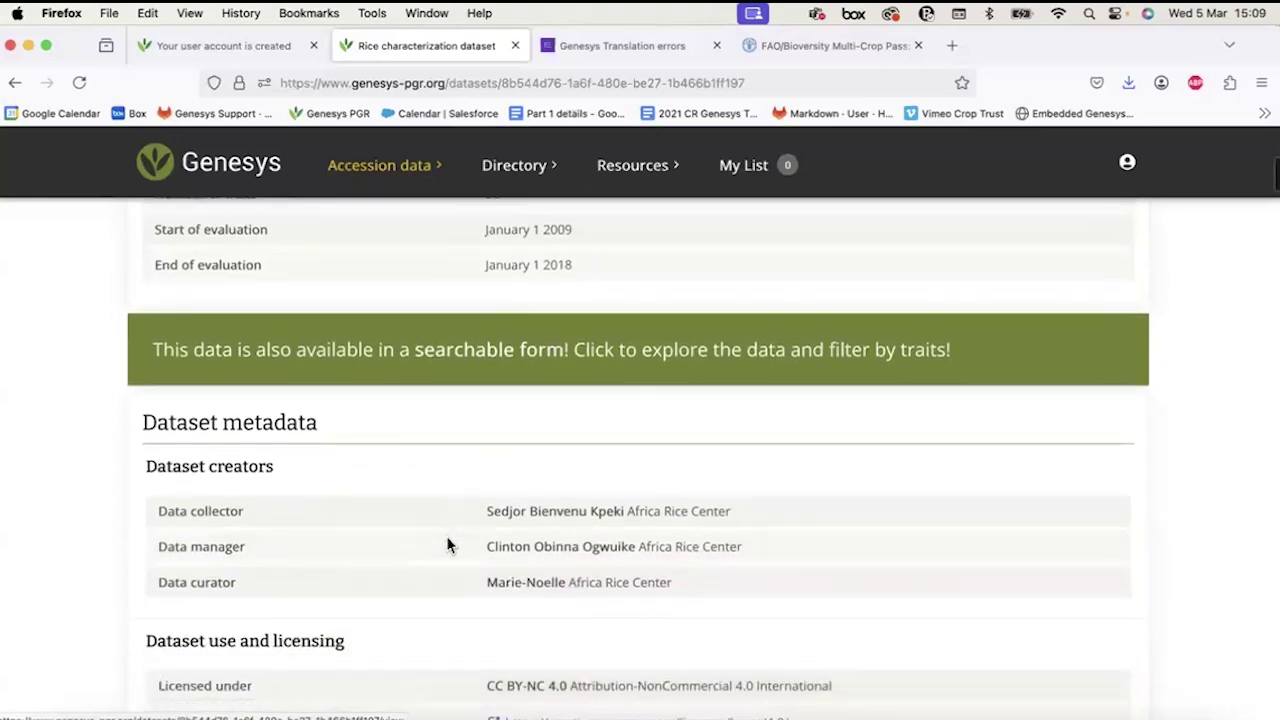
pyautogui.scroll(-3, 447, 543)
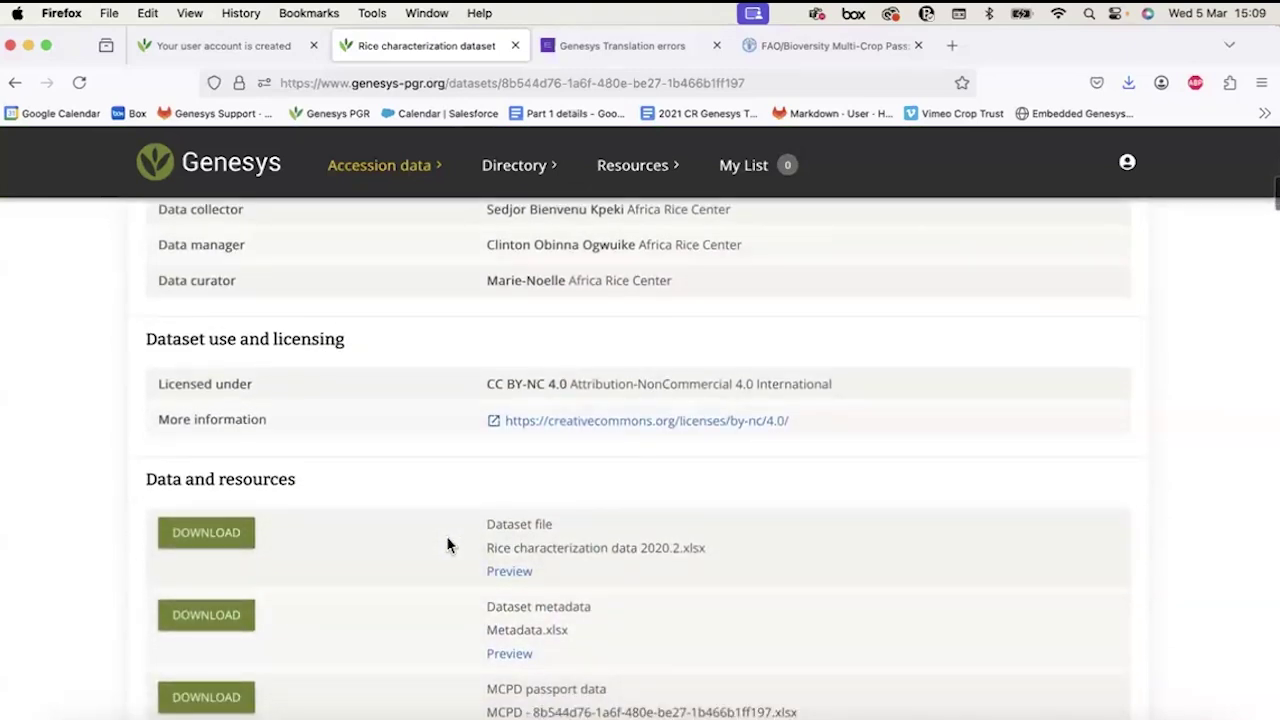
pyautogui.scroll(-2, 447, 543)
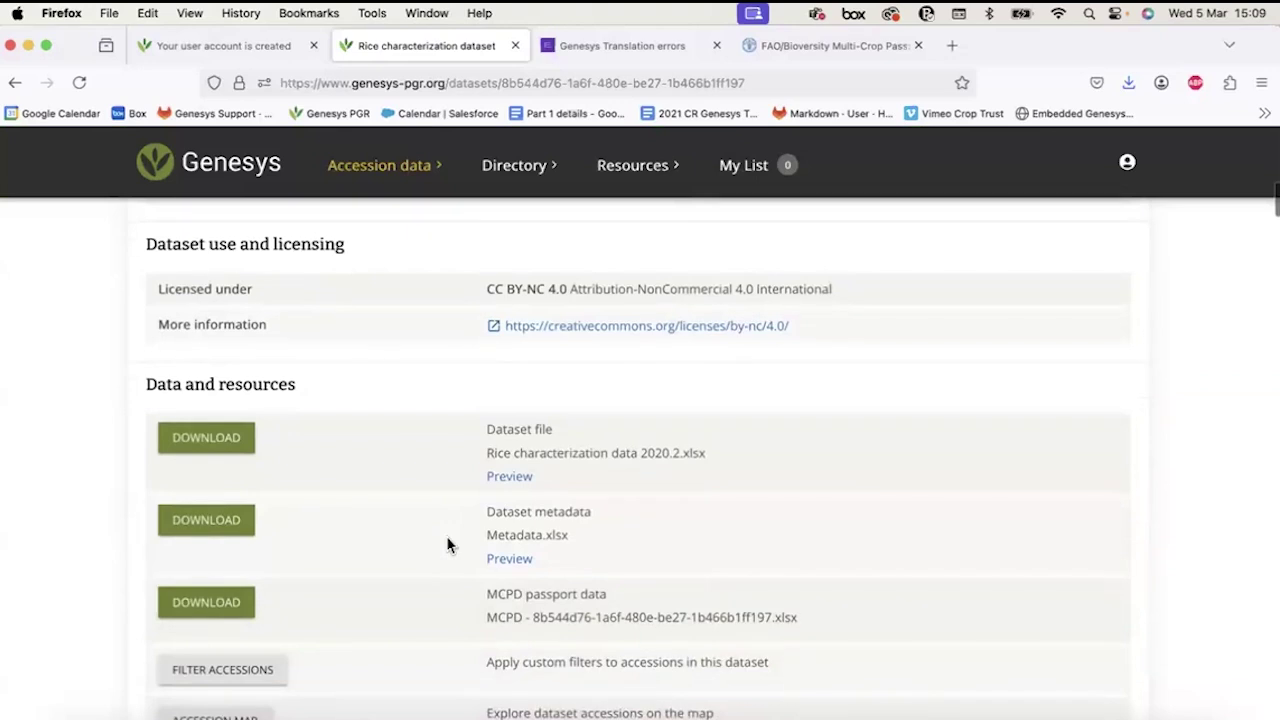
pyautogui.click(509, 478)
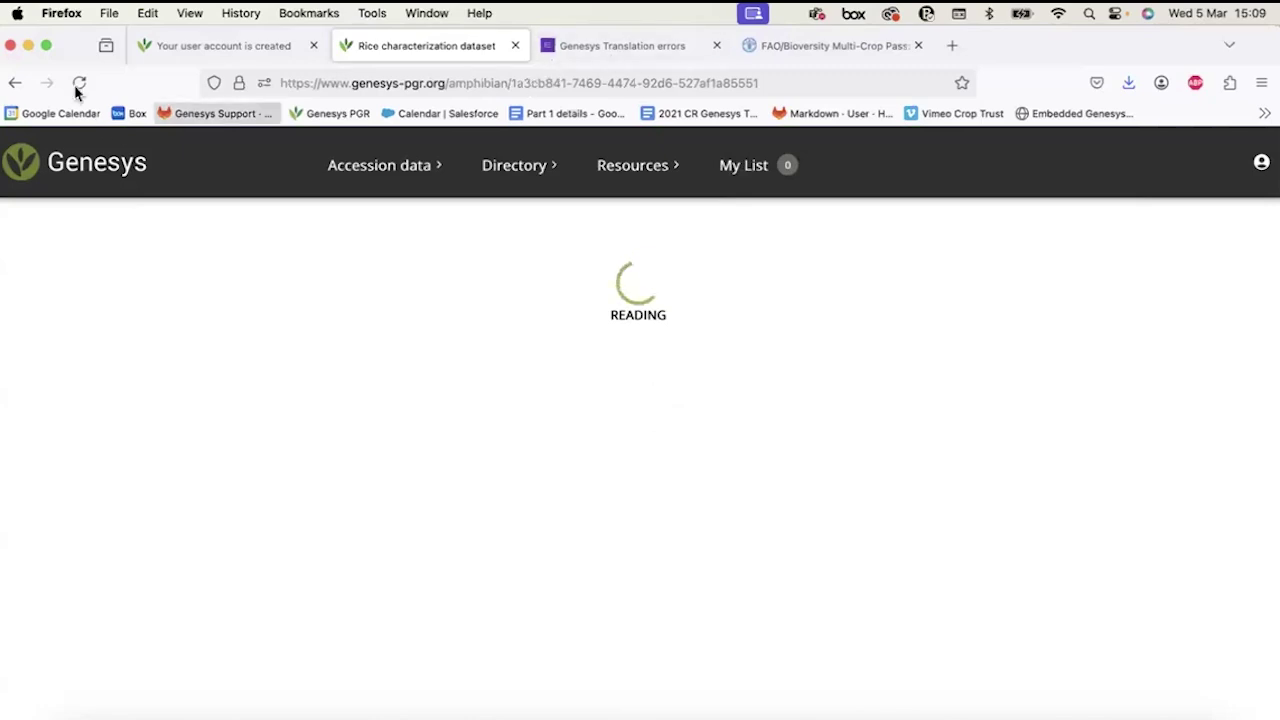
# Download Rice characterization data 2020.2.xlsx, accepting the usage terms, and open it in Excel.
pyautogui.click(15, 88)
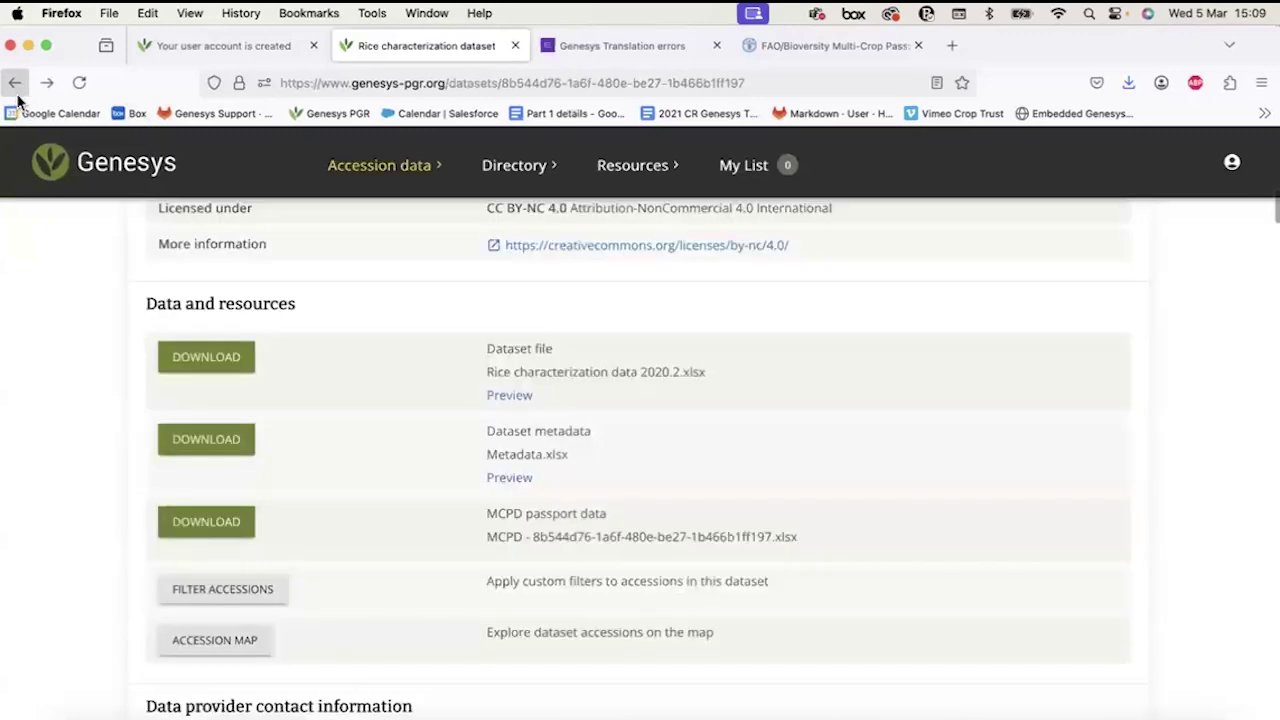
pyautogui.click(190, 358)
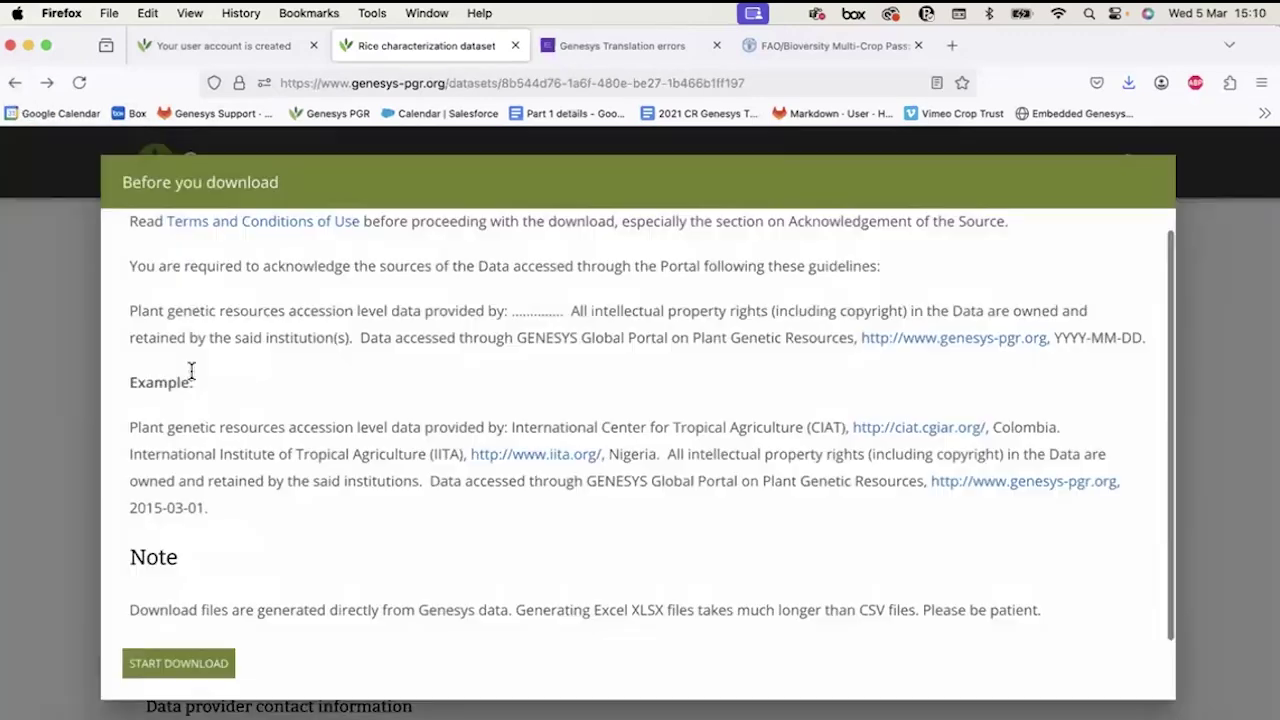
pyautogui.click(183, 666)
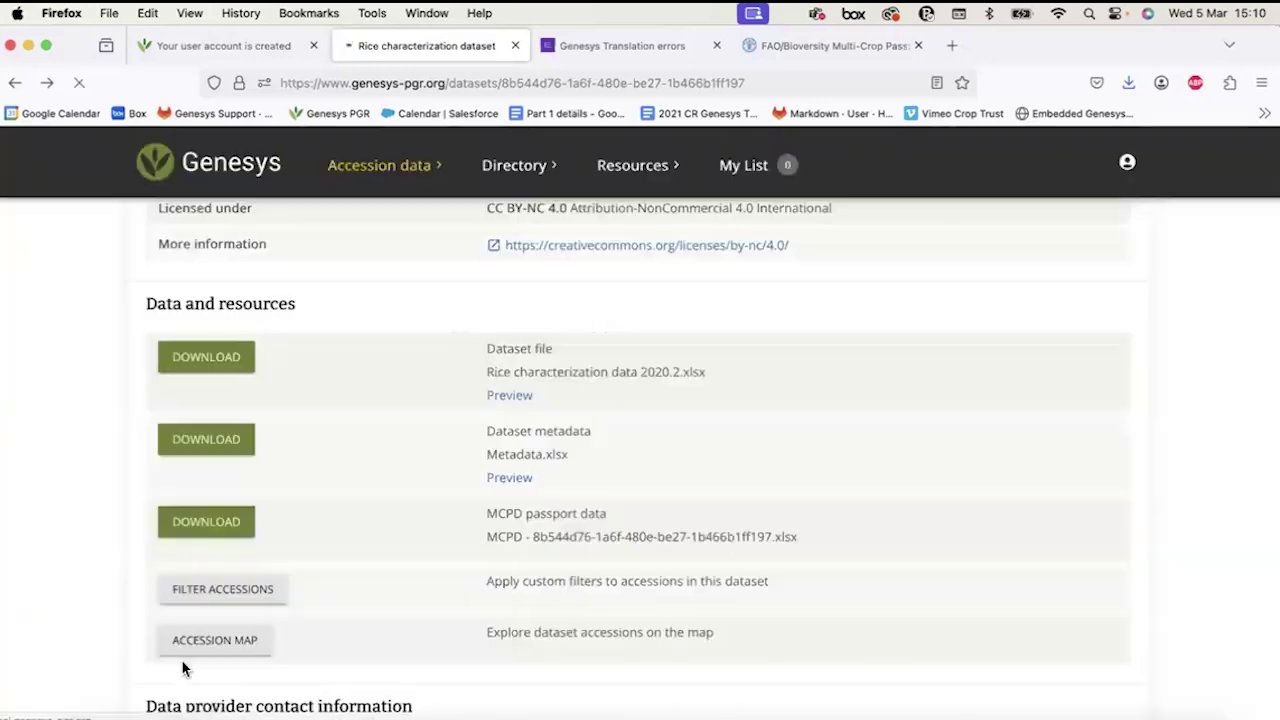
pyautogui.click(803, 131)
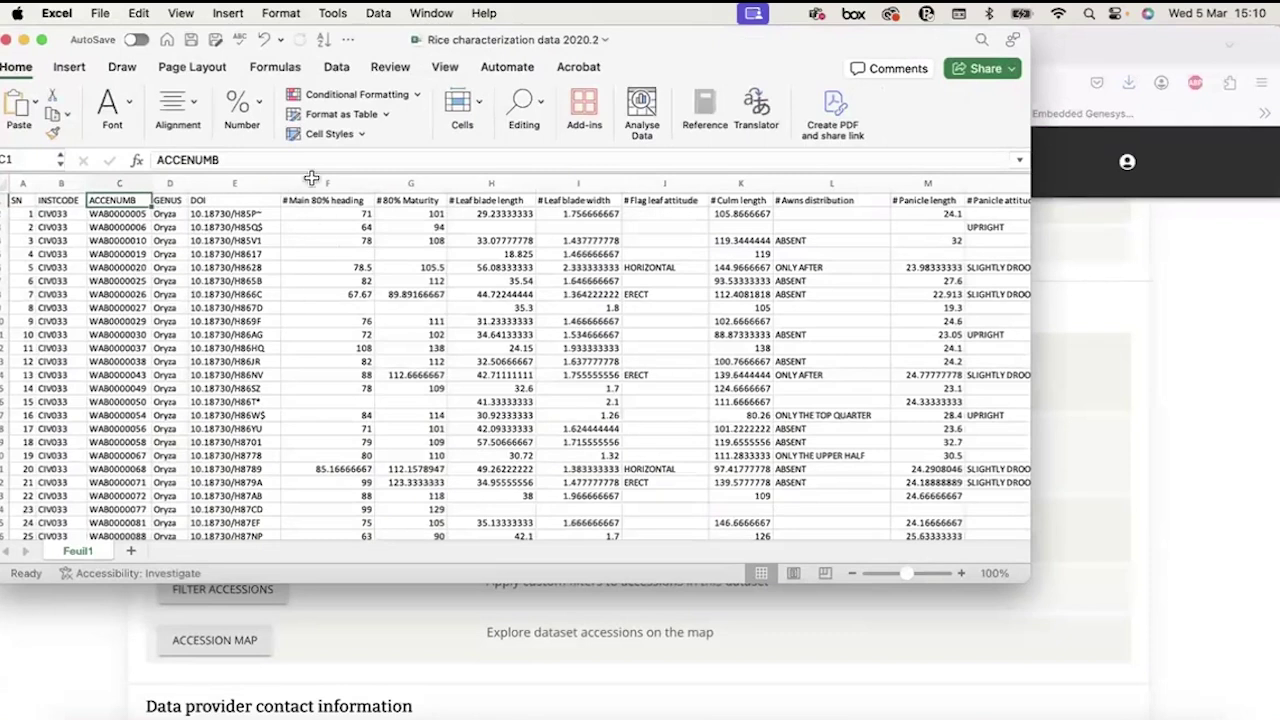
# Check row 6's leaf blade, heading and DOI values and the Main 80% heading column, then minimize Excel.
pyautogui.click(568, 267)
pyautogui.click(490, 280)
pyautogui.click(330, 280)
pyautogui.click(215, 268)
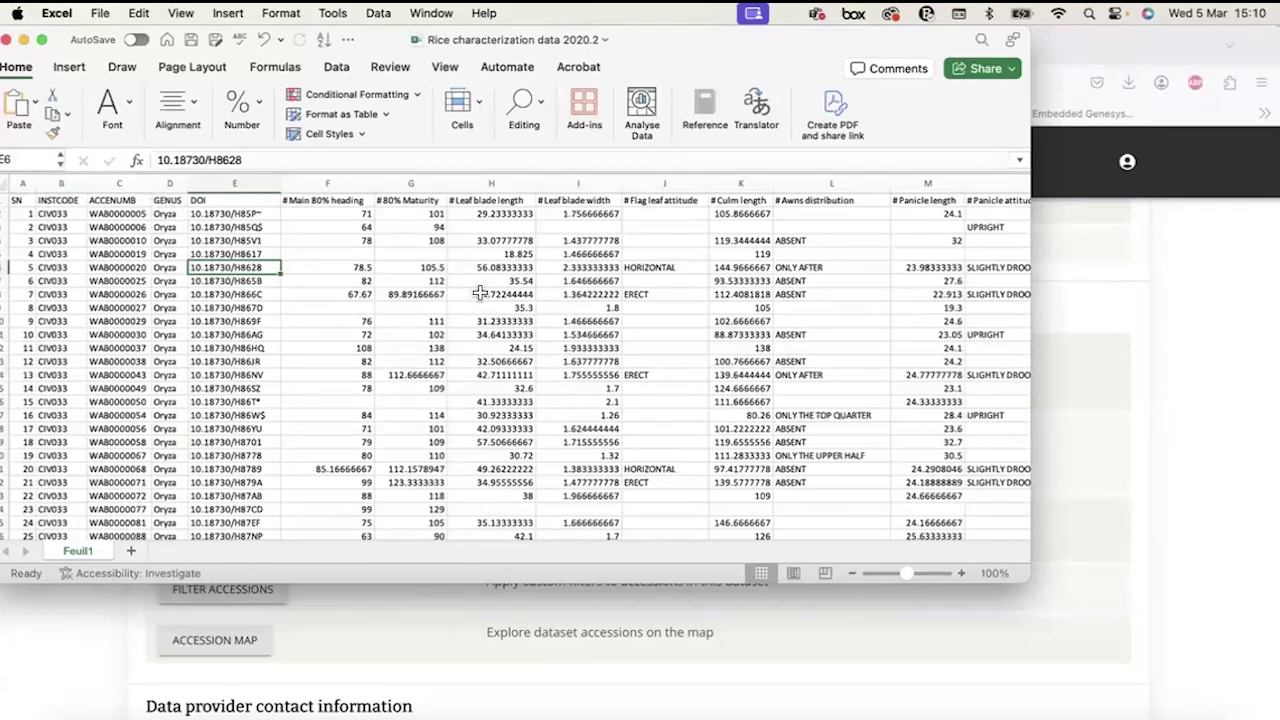
pyautogui.click(362, 242)
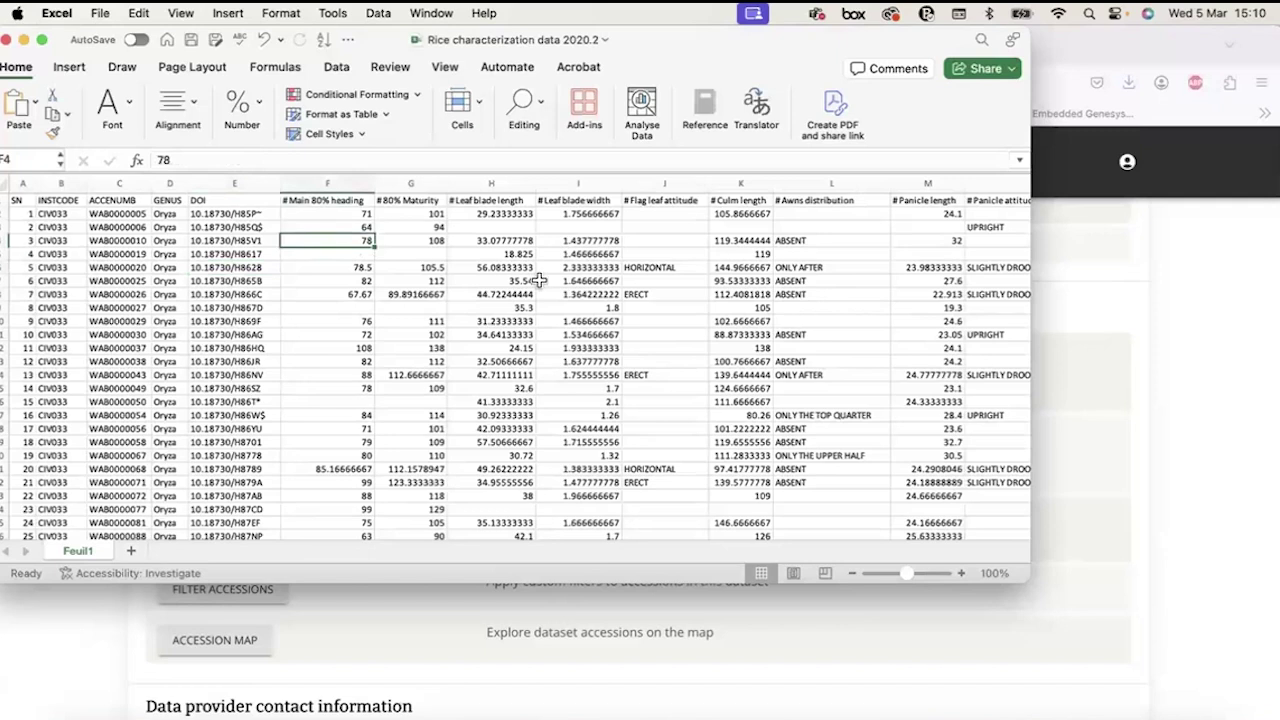
pyautogui.click(298, 200)
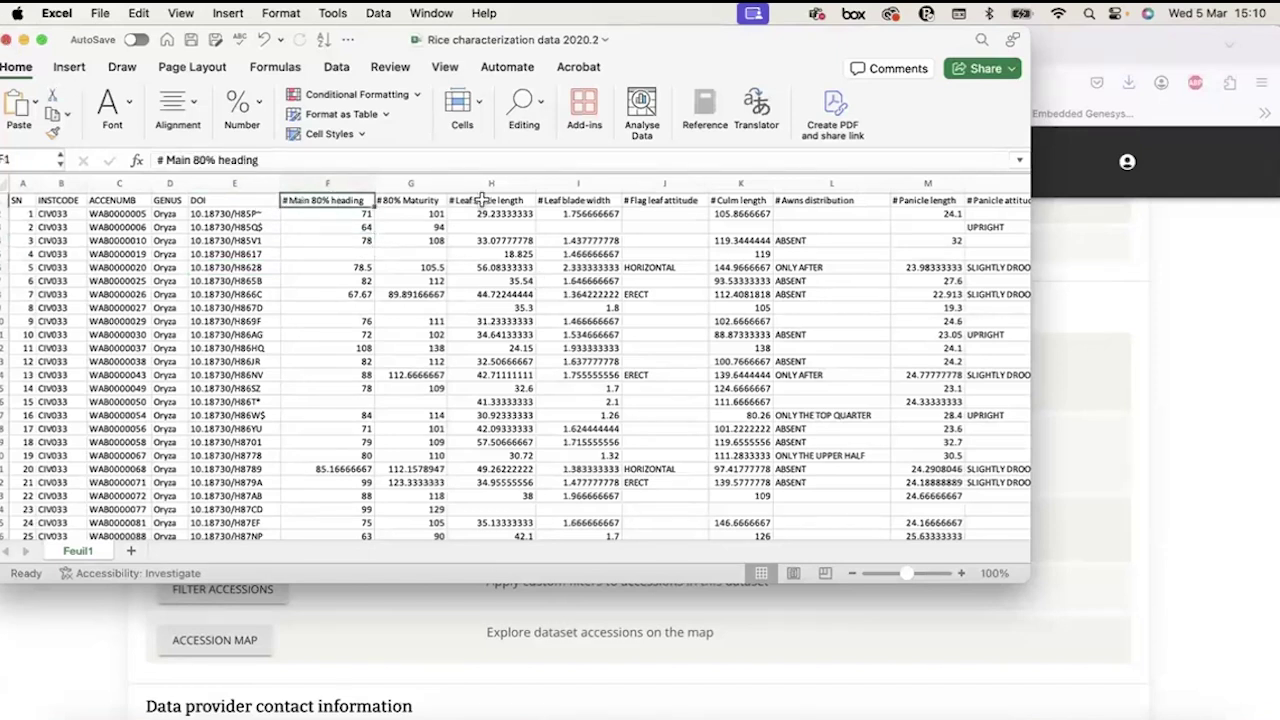
pyautogui.click(23, 40)
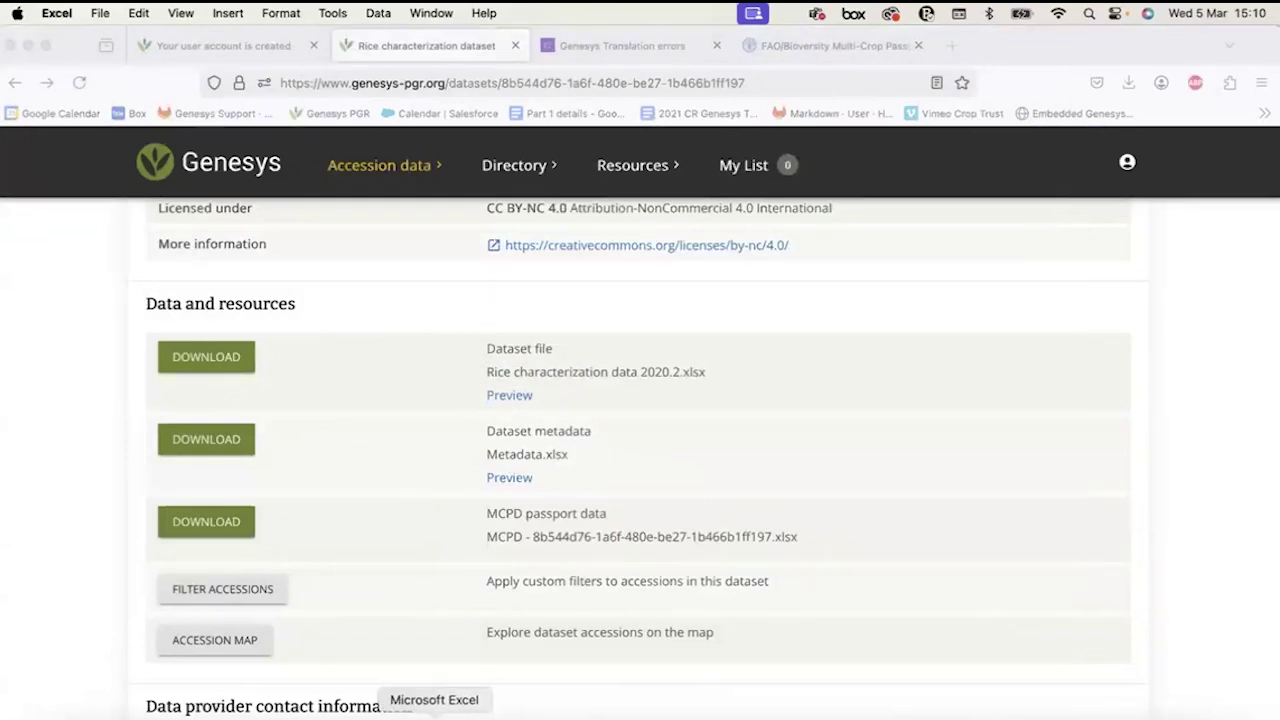
# Return to the dataset page and scroll up to its summary and 'searchable form' banner.
pyautogui.moveTo(488, 508); pyautogui.dragTo(613, 518)
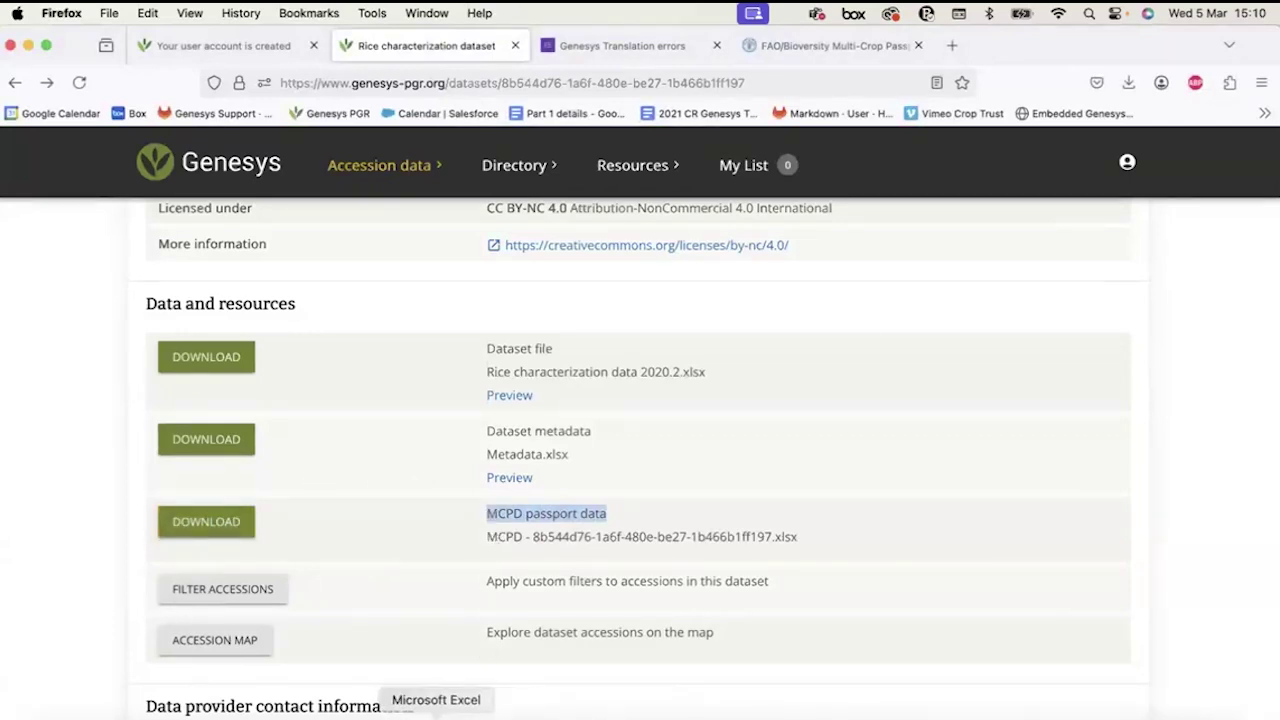
pyautogui.scroll(7, 555, 380)
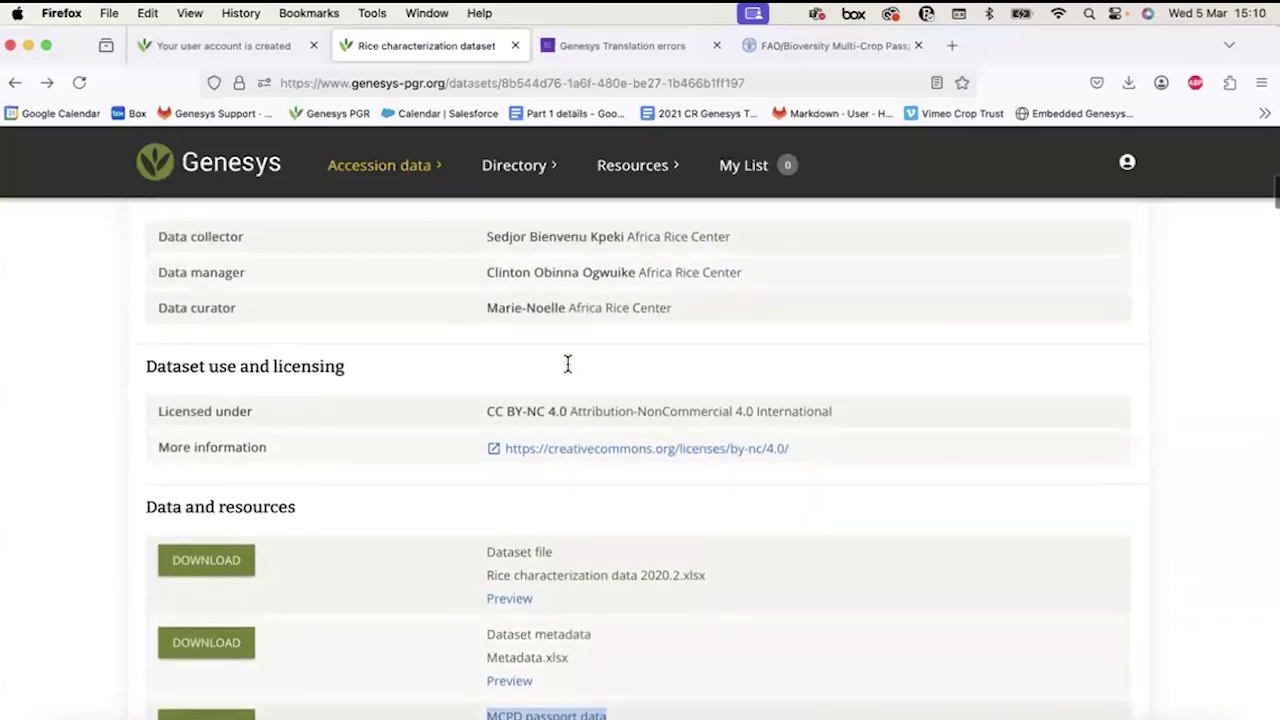
pyautogui.scroll(3, 568, 395)
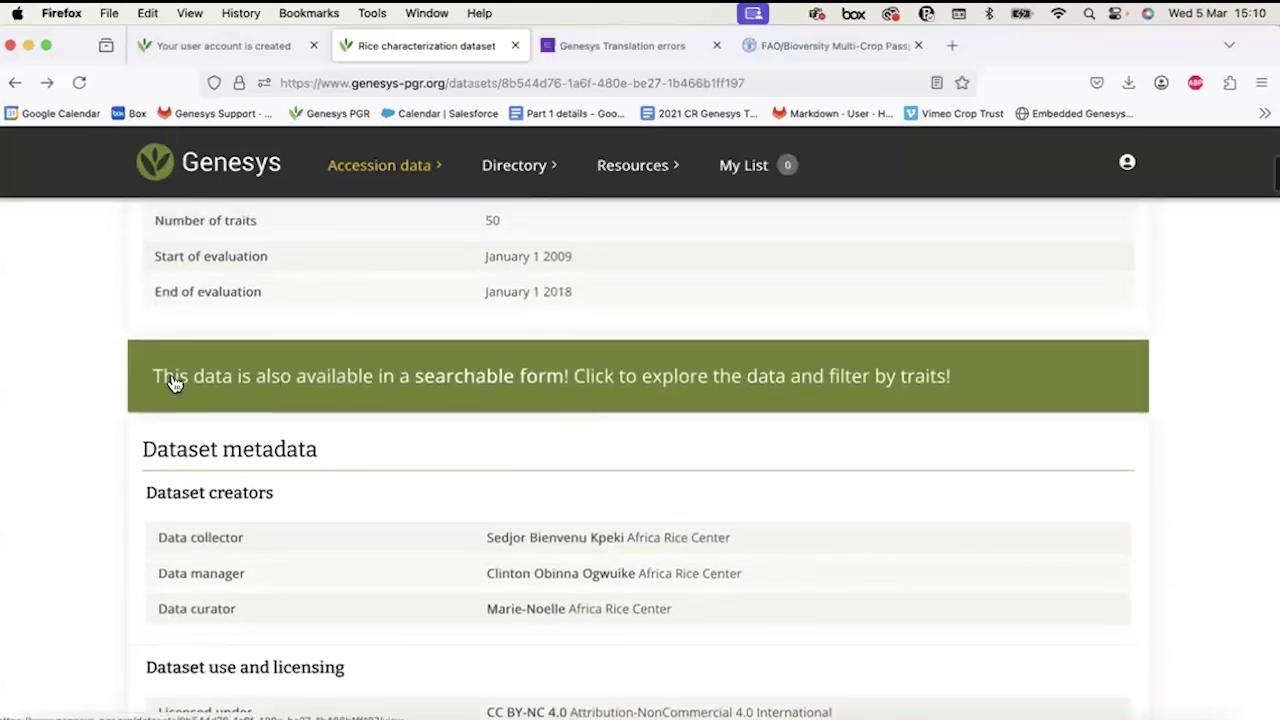
pyautogui.scroll(3, 172, 383)
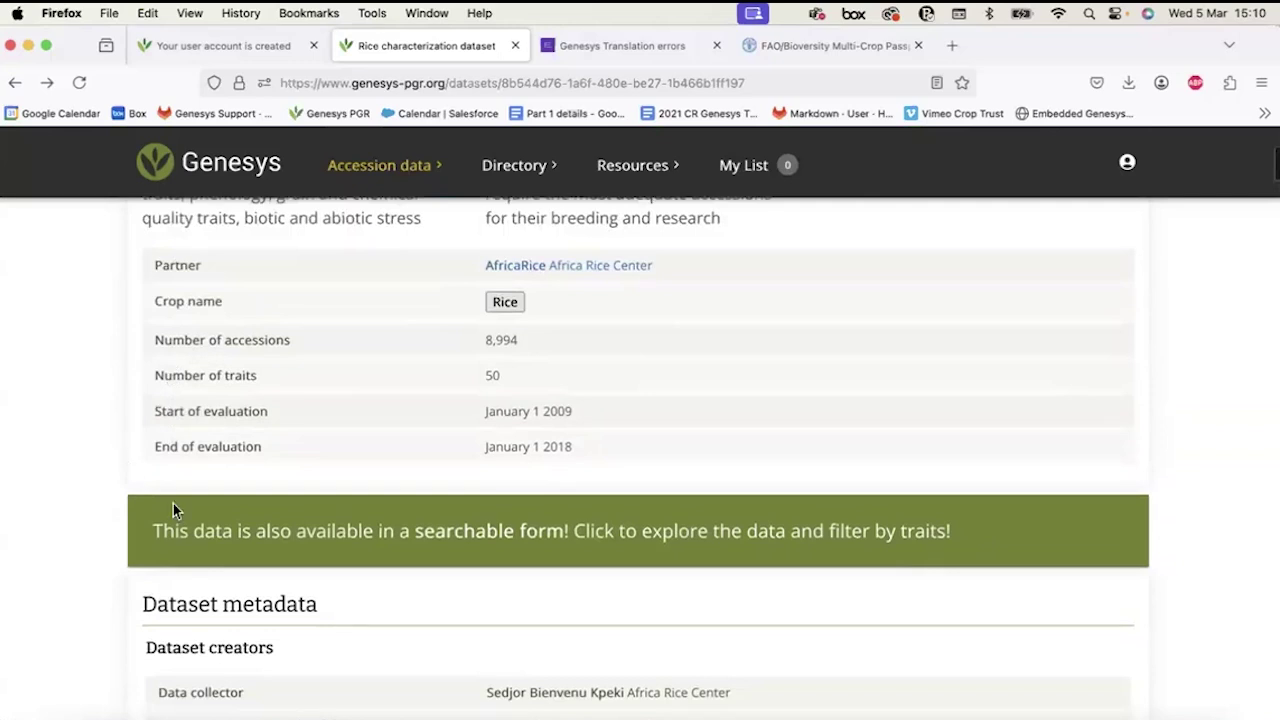
pyautogui.click(288, 525)
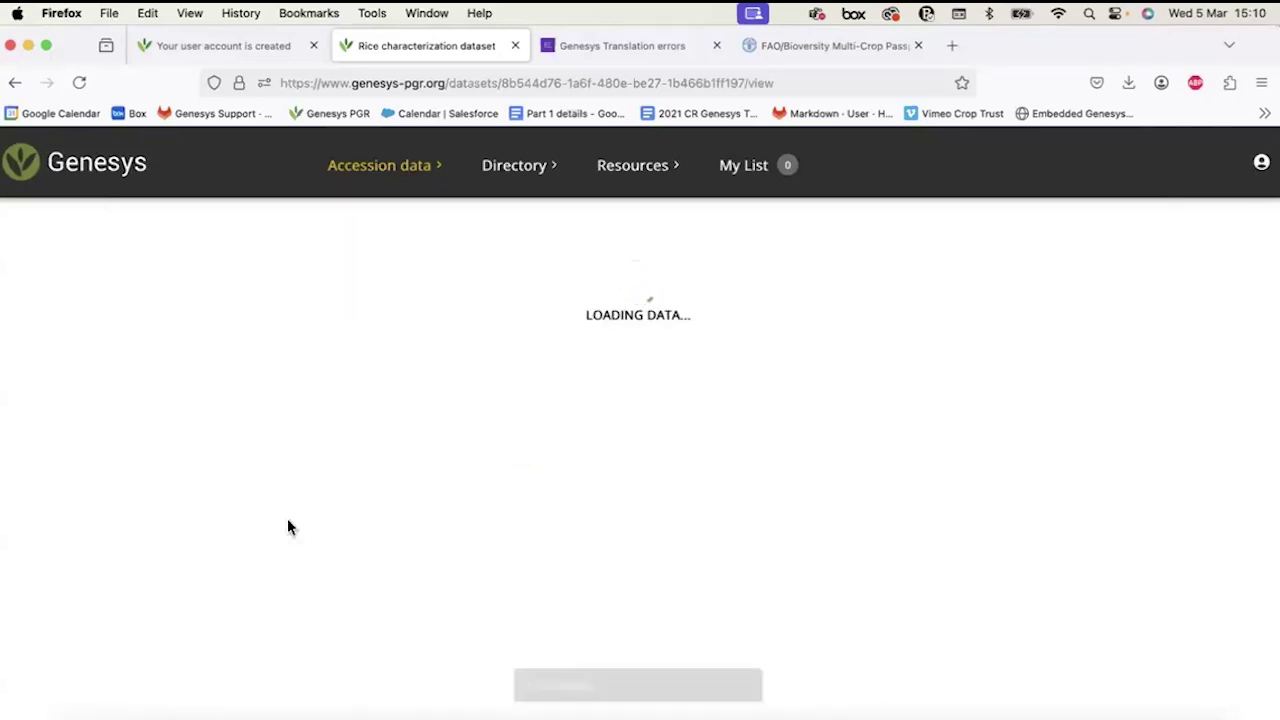
pyautogui.hscroll(3, 660, 402)
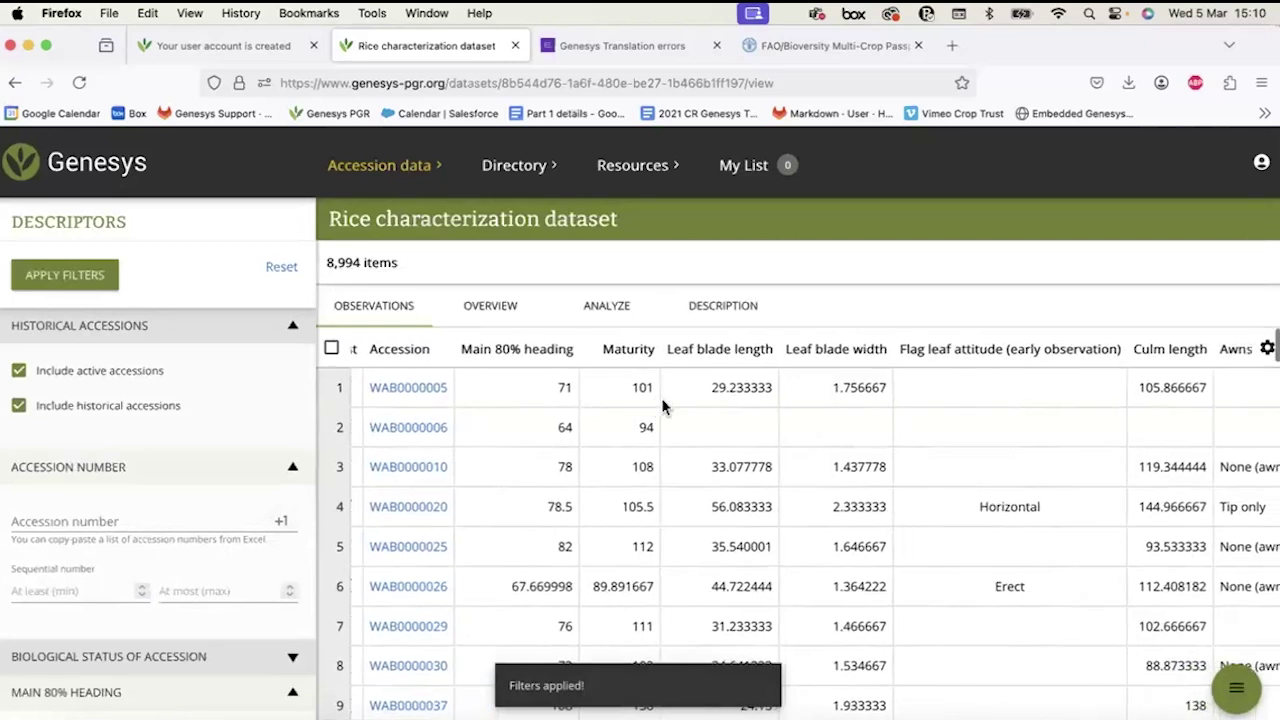
pyautogui.hscroll(-3, 662, 405)
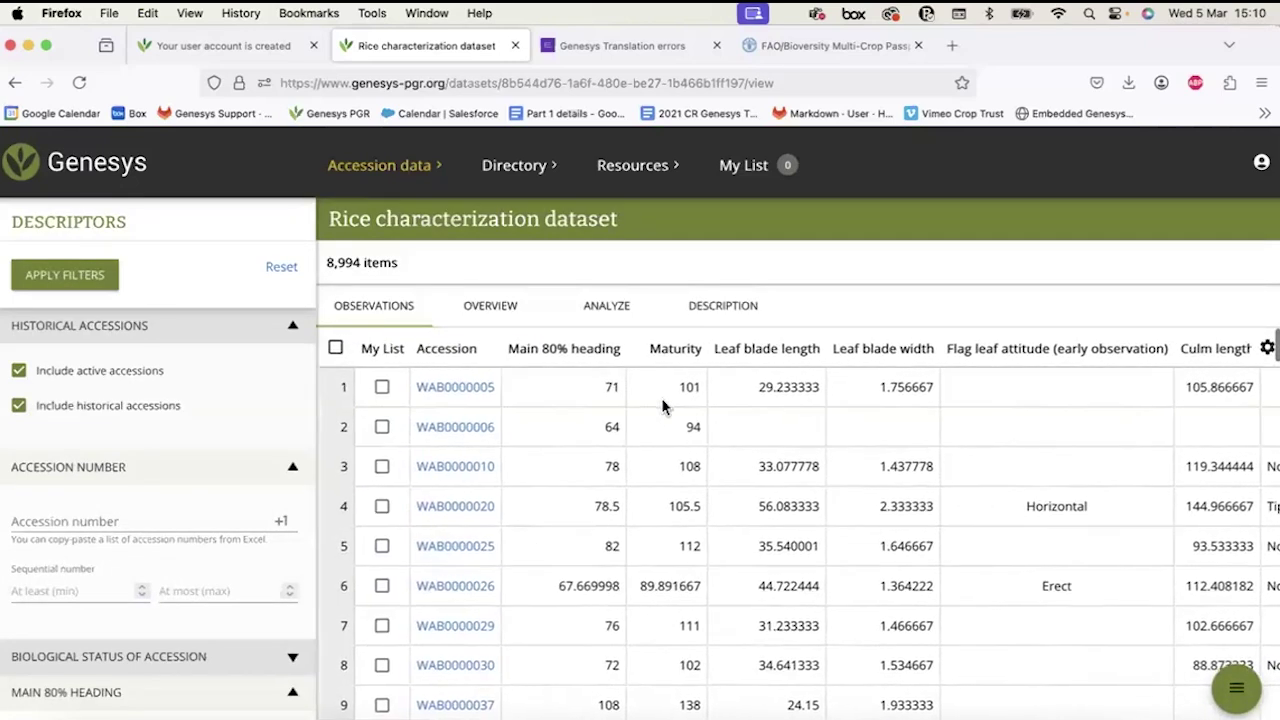
pyautogui.scroll(-10, 115, 405)
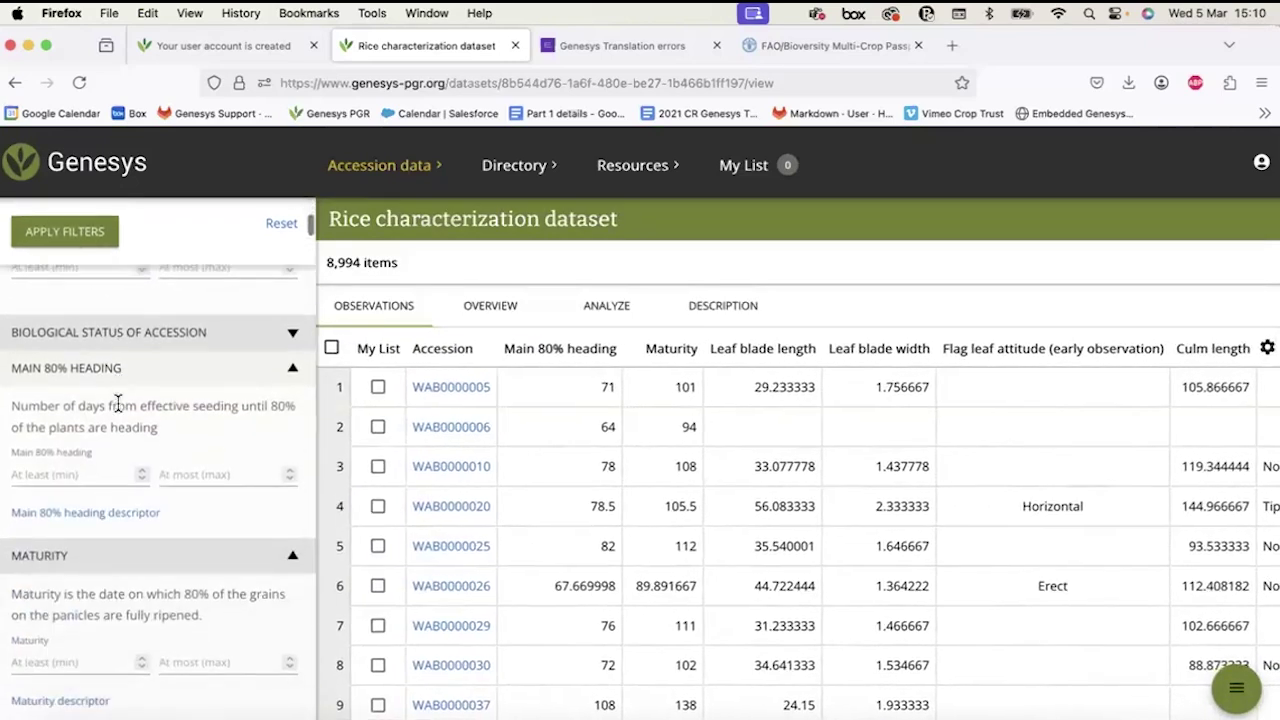
pyautogui.scroll(15, 118, 403)
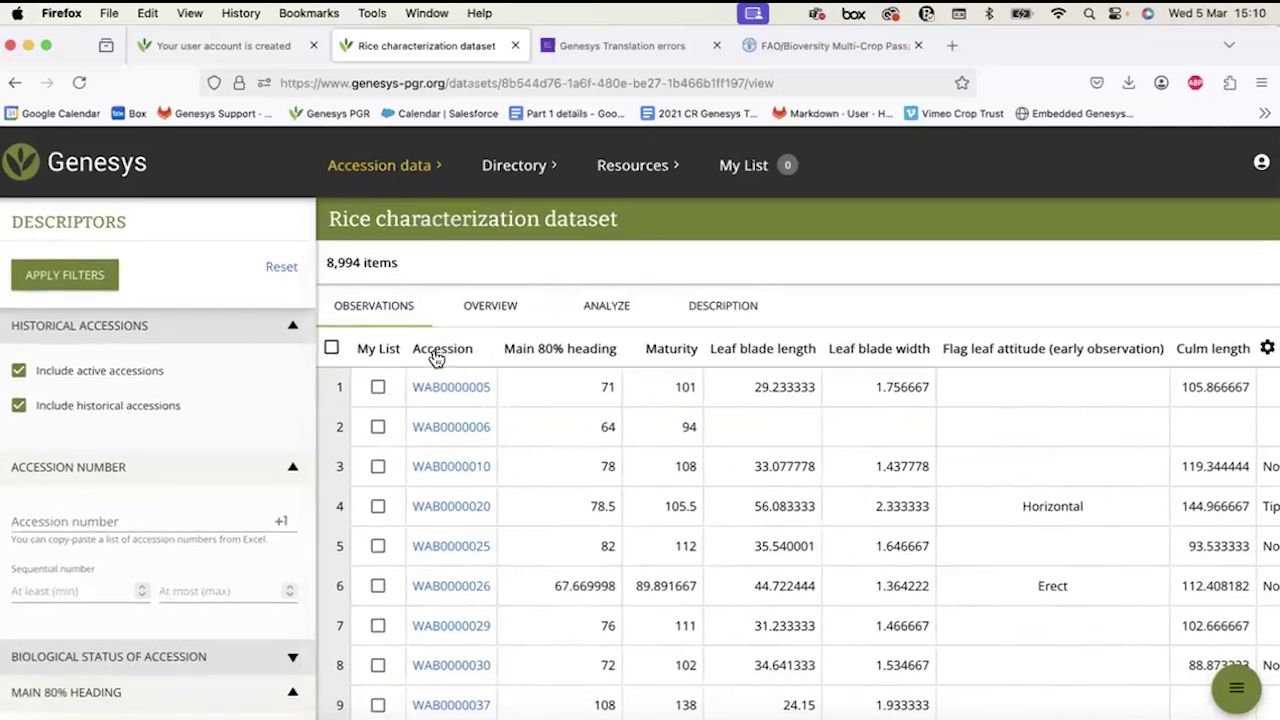
pyautogui.keyDown('ctrl'); pyautogui.scroll(3, 640, 358); pyautogui.keyUp('ctrl')
pyautogui.hscroll(5, 640, 358)
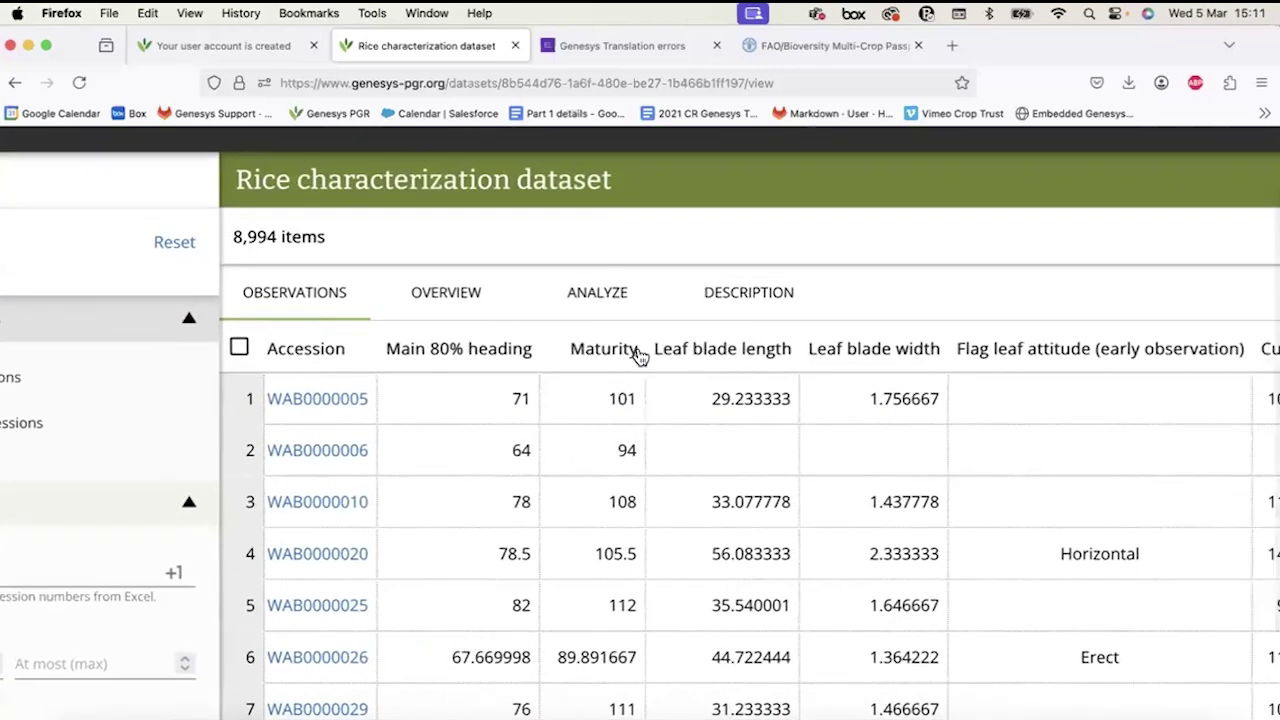
pyautogui.hscroll(5, 640, 358)
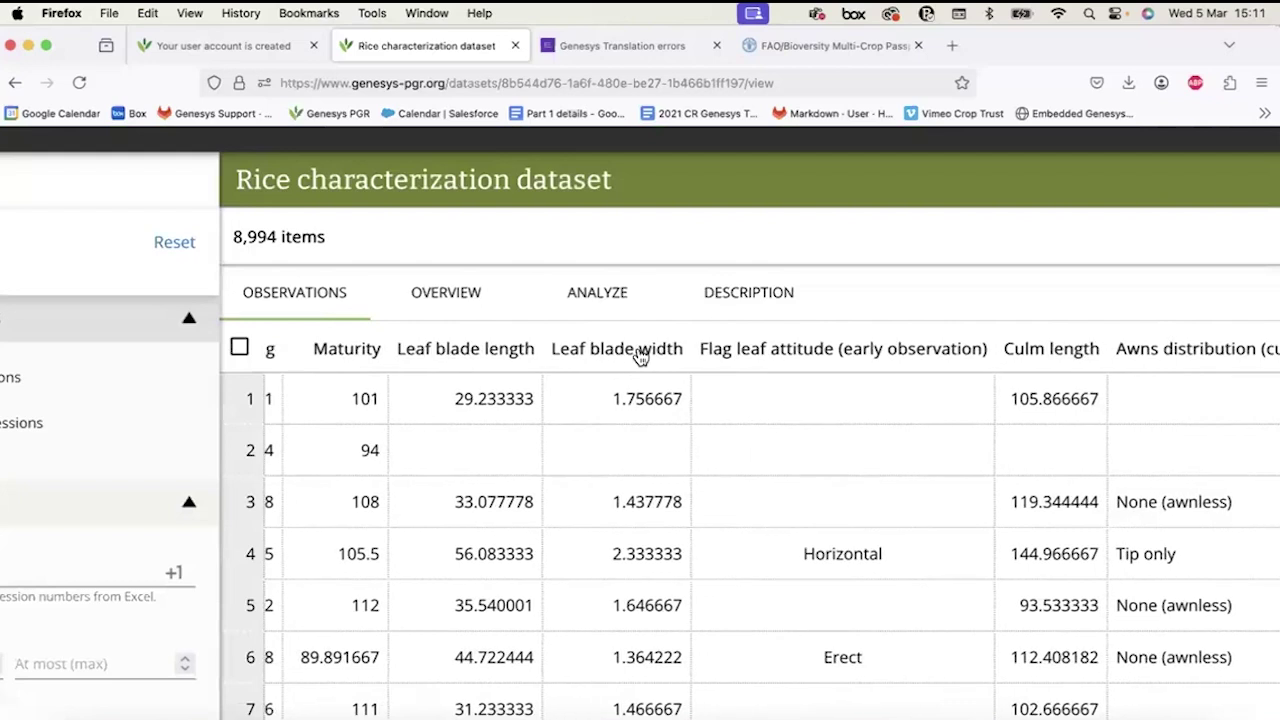
pyautogui.hscroll(1, 641, 357)
pyautogui.hscroll(8, 950, 437)
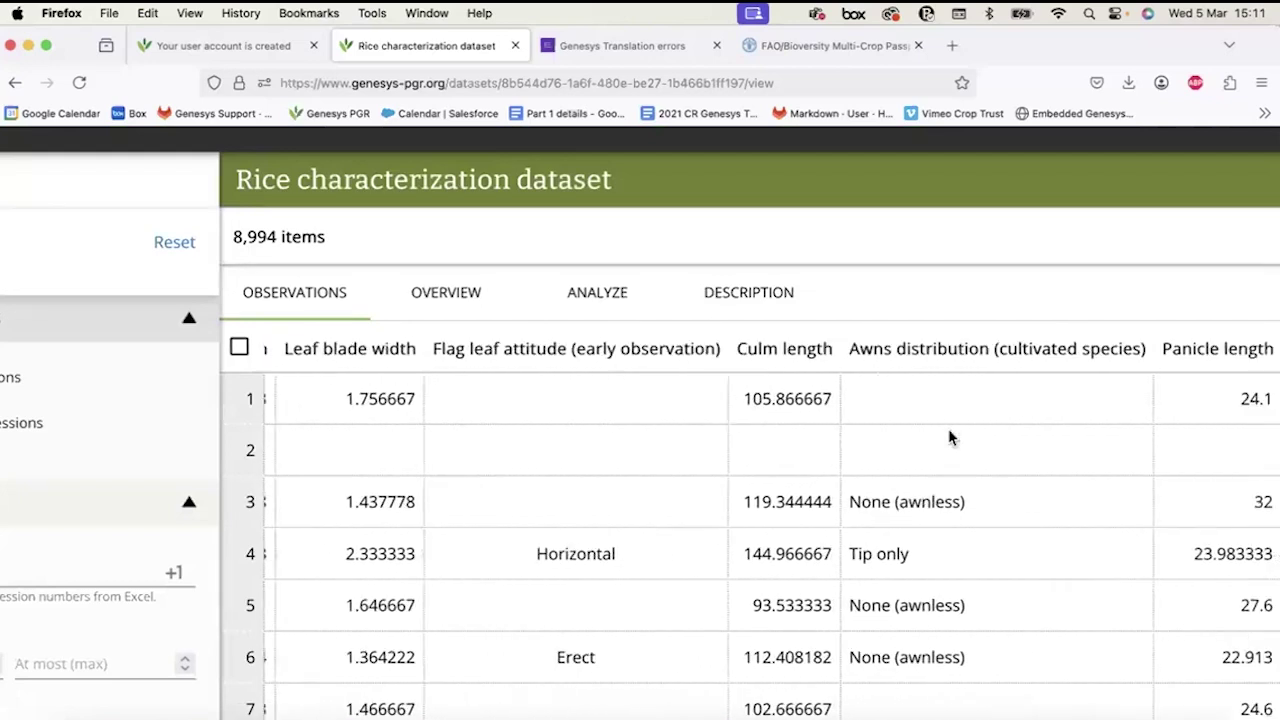
pyautogui.scroll(-3, 950, 437)
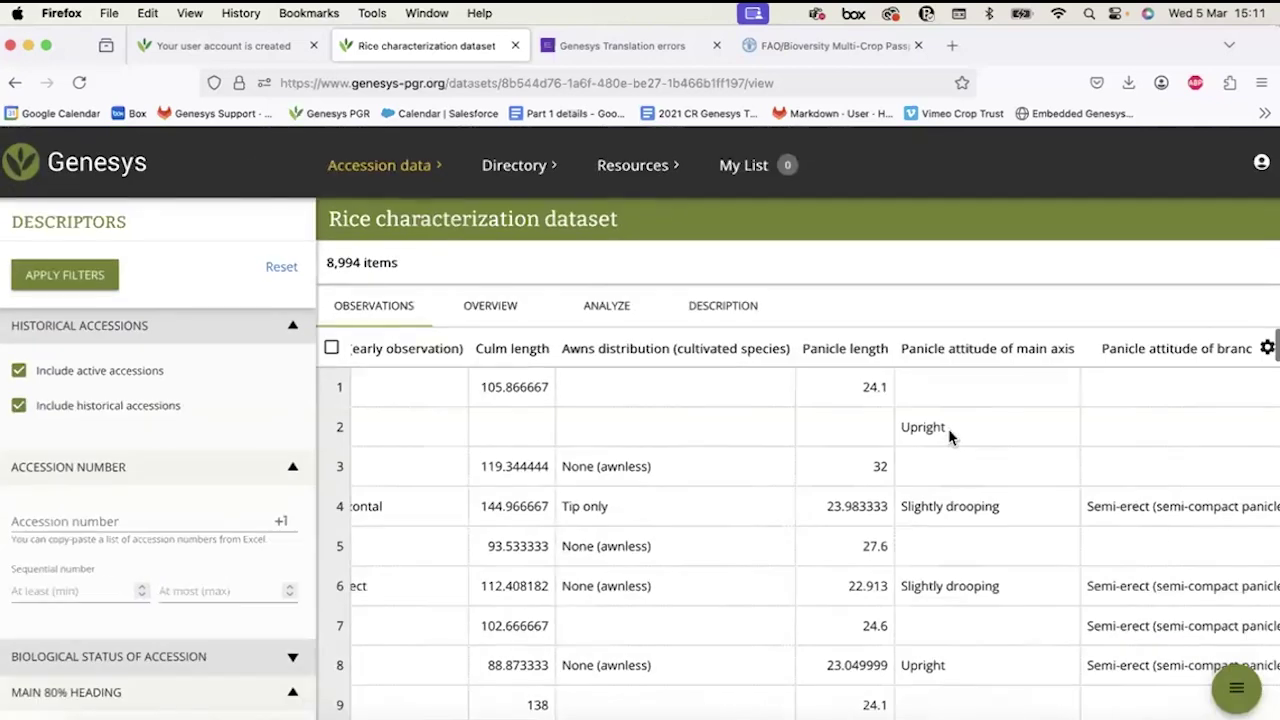
pyautogui.hscroll(-10, 601, 458)
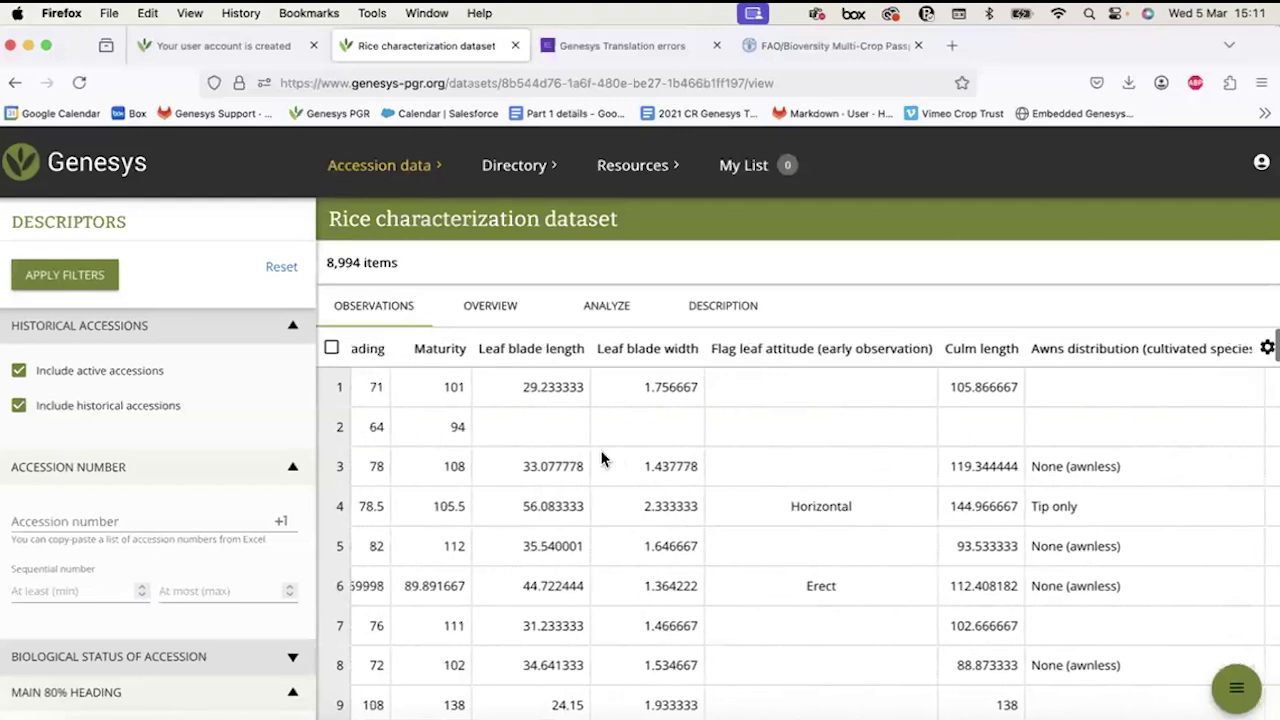
pyautogui.hscroll(-3, 601, 458)
pyautogui.scroll(-1, 71, 470)
pyautogui.scroll(-4, 71, 470)
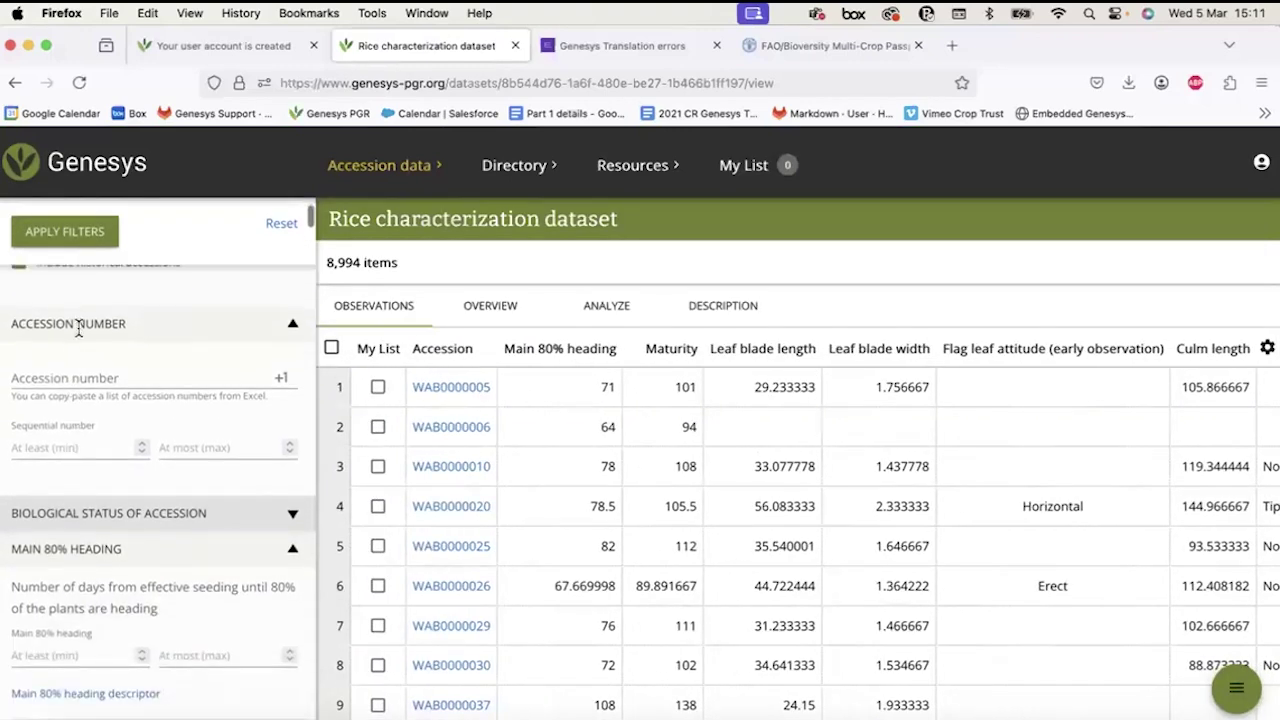
pyautogui.click(44, 377)
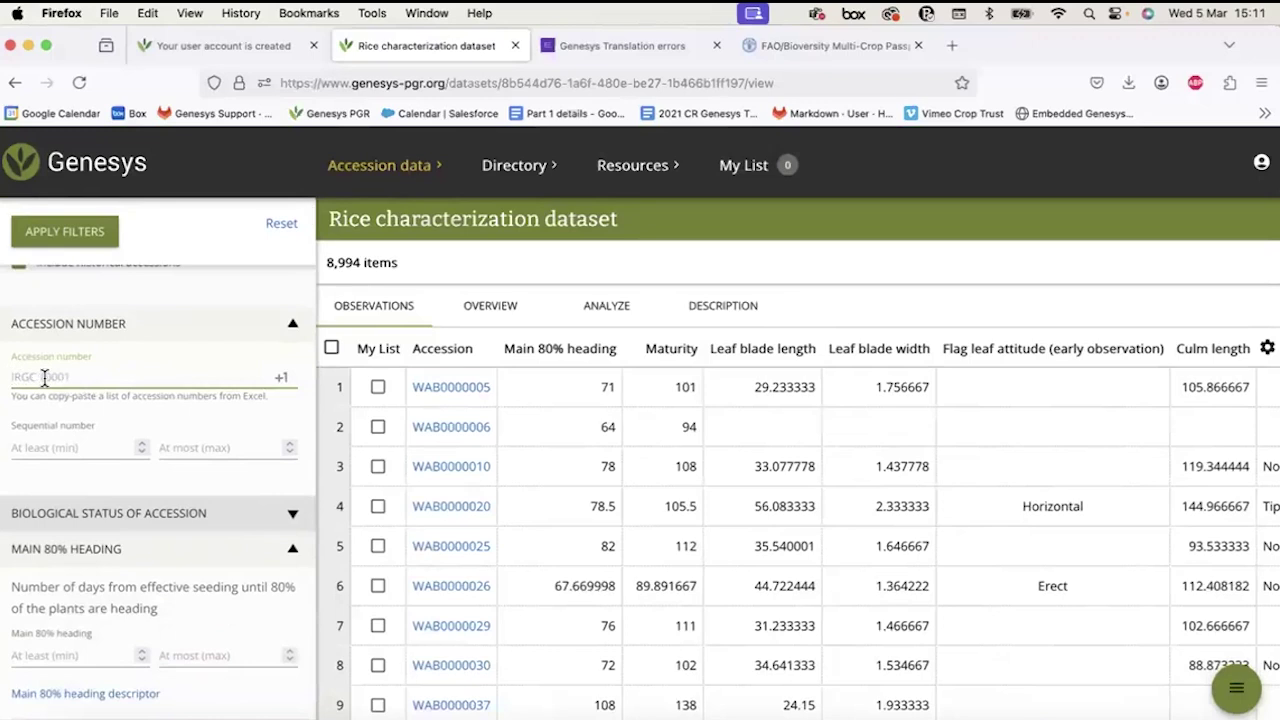
pyautogui.click(100, 510)
pyautogui.scroll(-1, 101, 486)
pyautogui.click(101, 470)
pyautogui.scroll(1, 93, 494)
pyautogui.scroll(3, 93, 494)
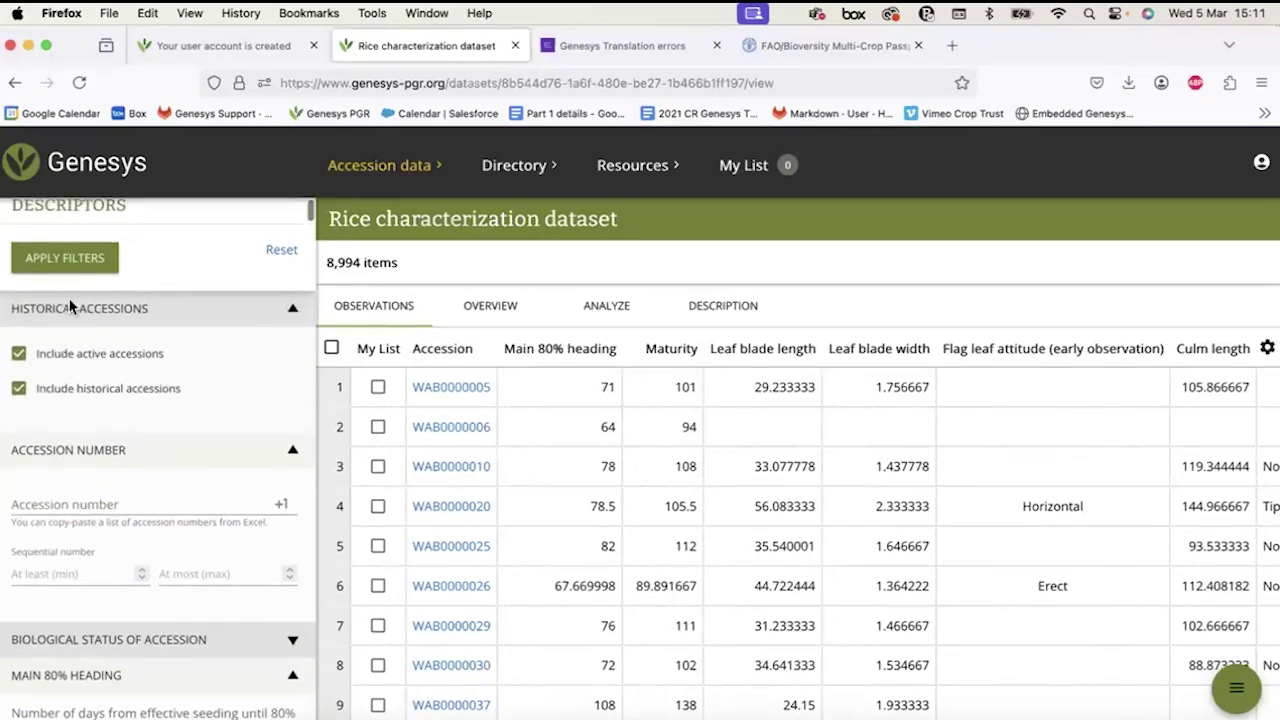
pyautogui.scroll(-7, 66, 414)
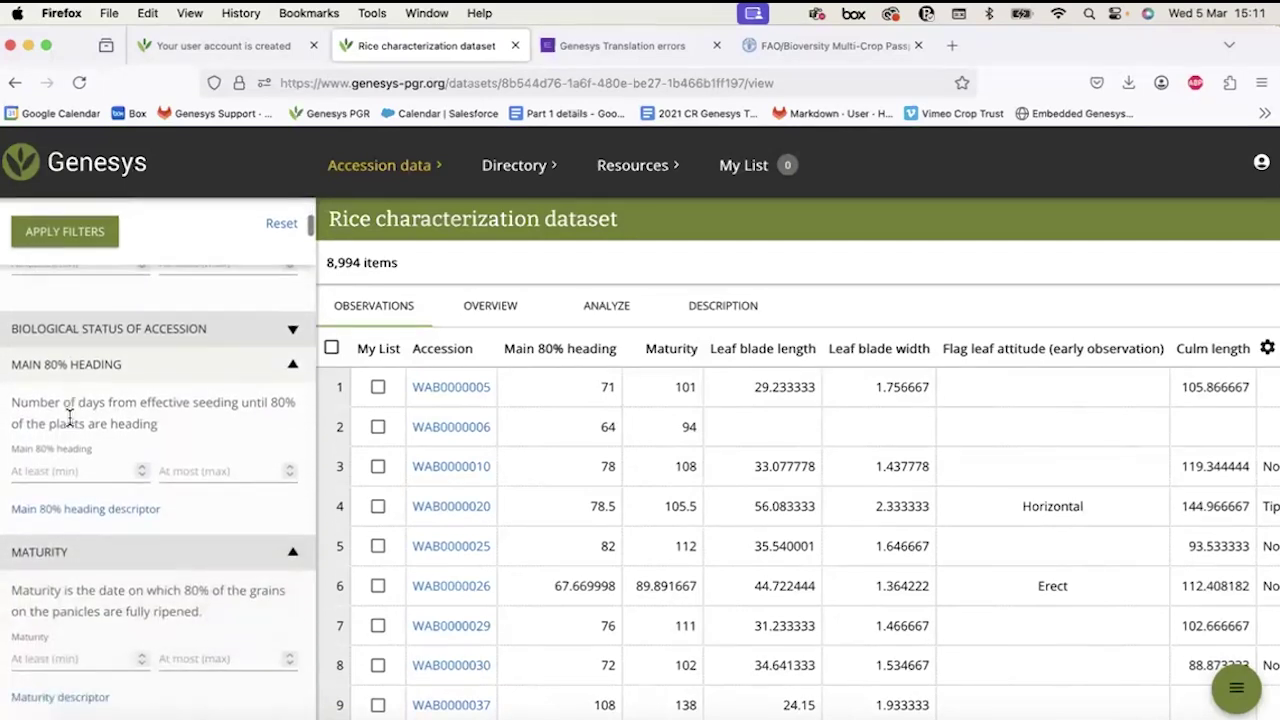
pyautogui.scroll(-2, 69, 414)
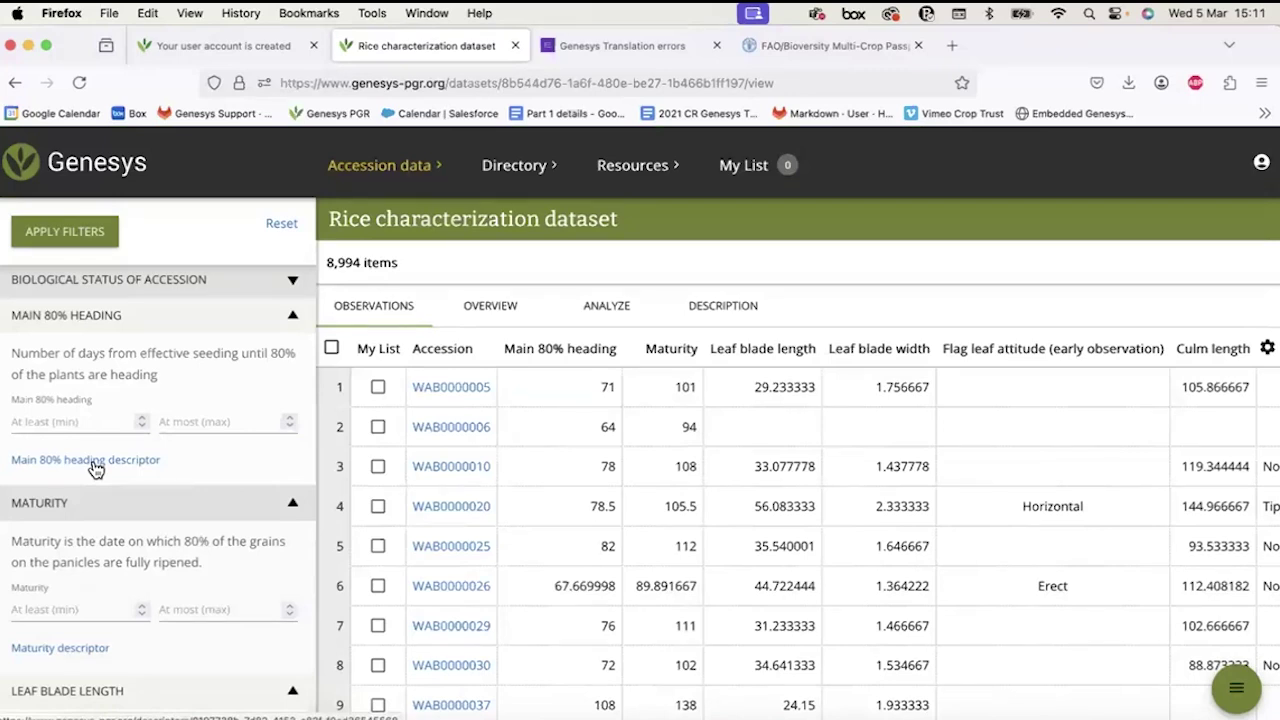
pyautogui.click(70, 422)
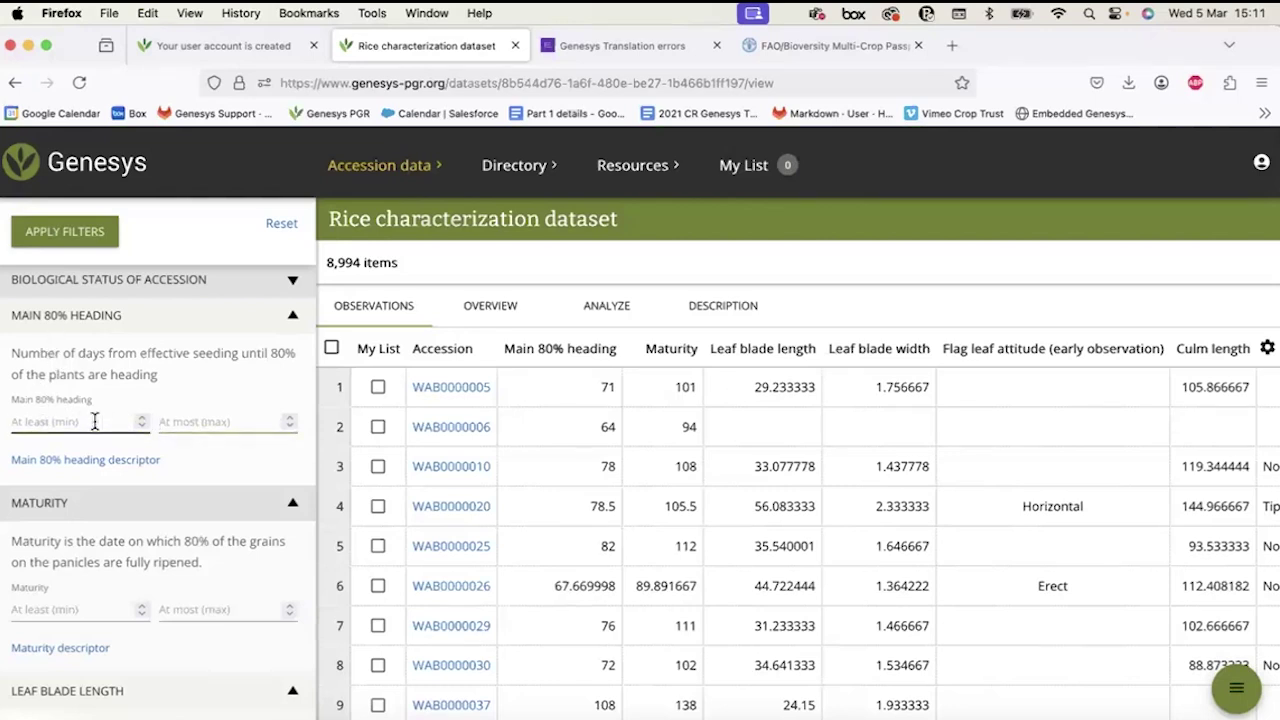
pyautogui.click(66, 423)
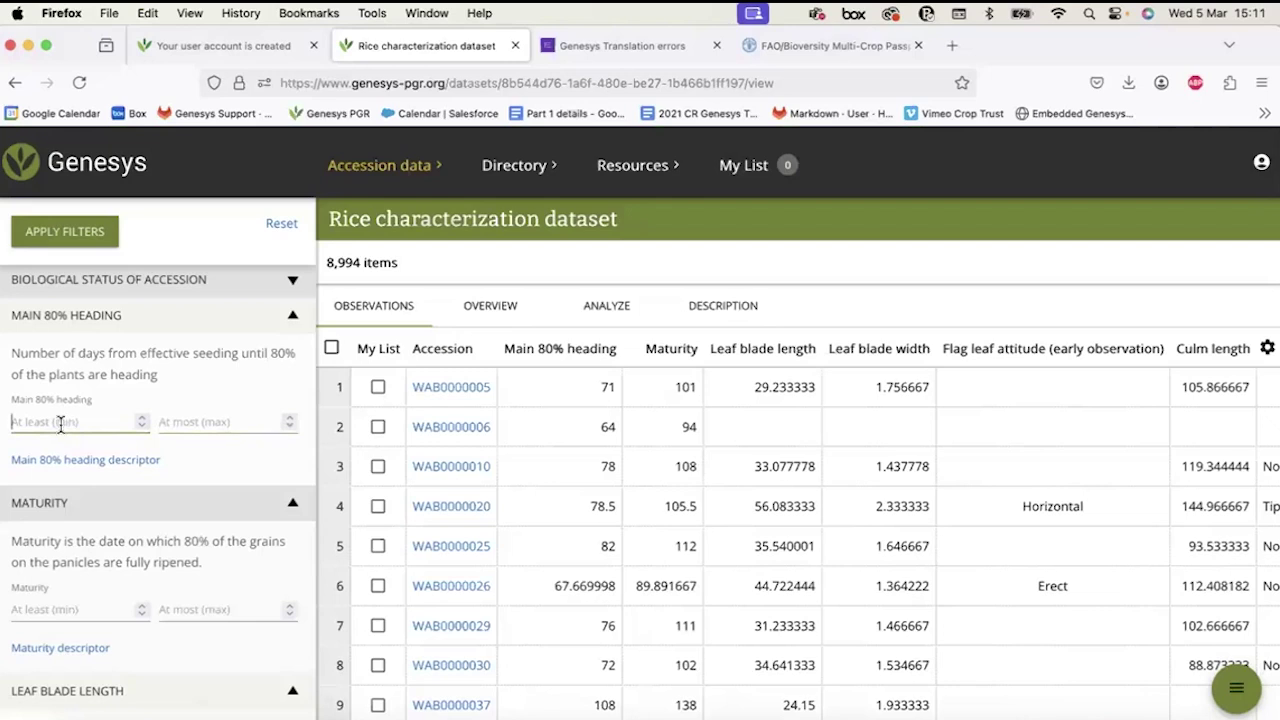
pyautogui.click(194, 422)
pyautogui.scroll(-3, 194, 423)
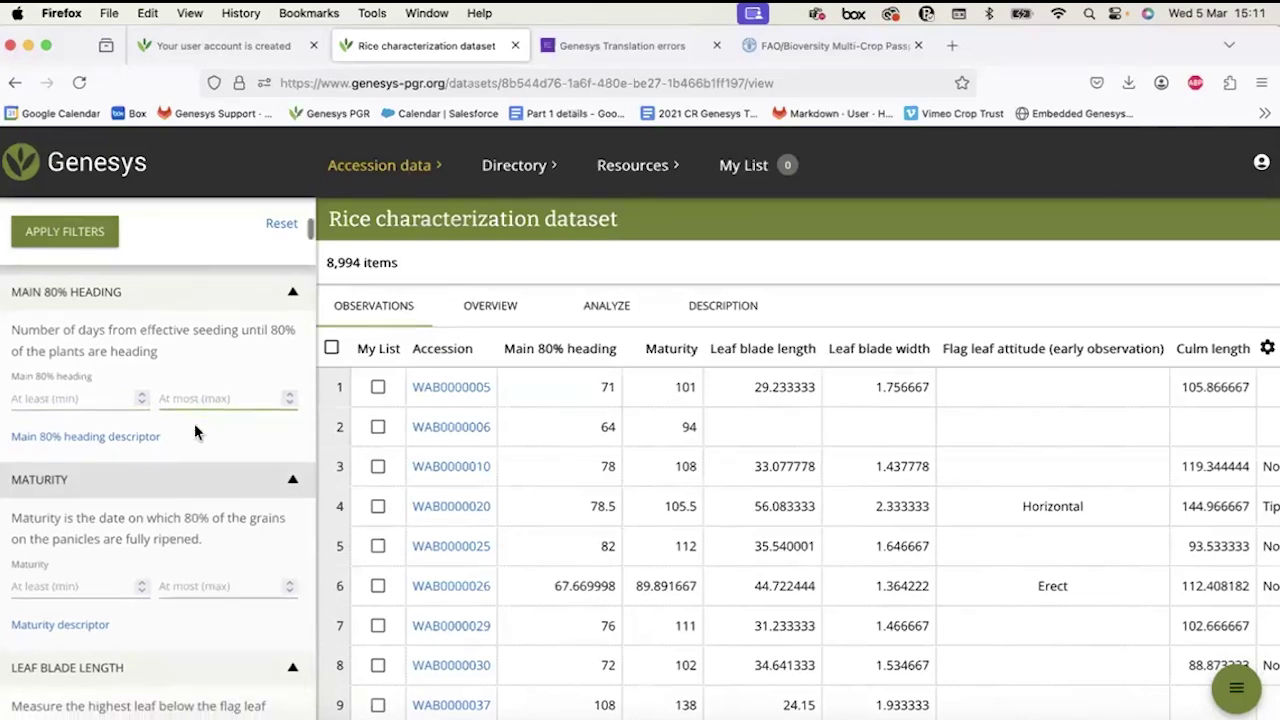
pyautogui.scroll(-8, 194, 423)
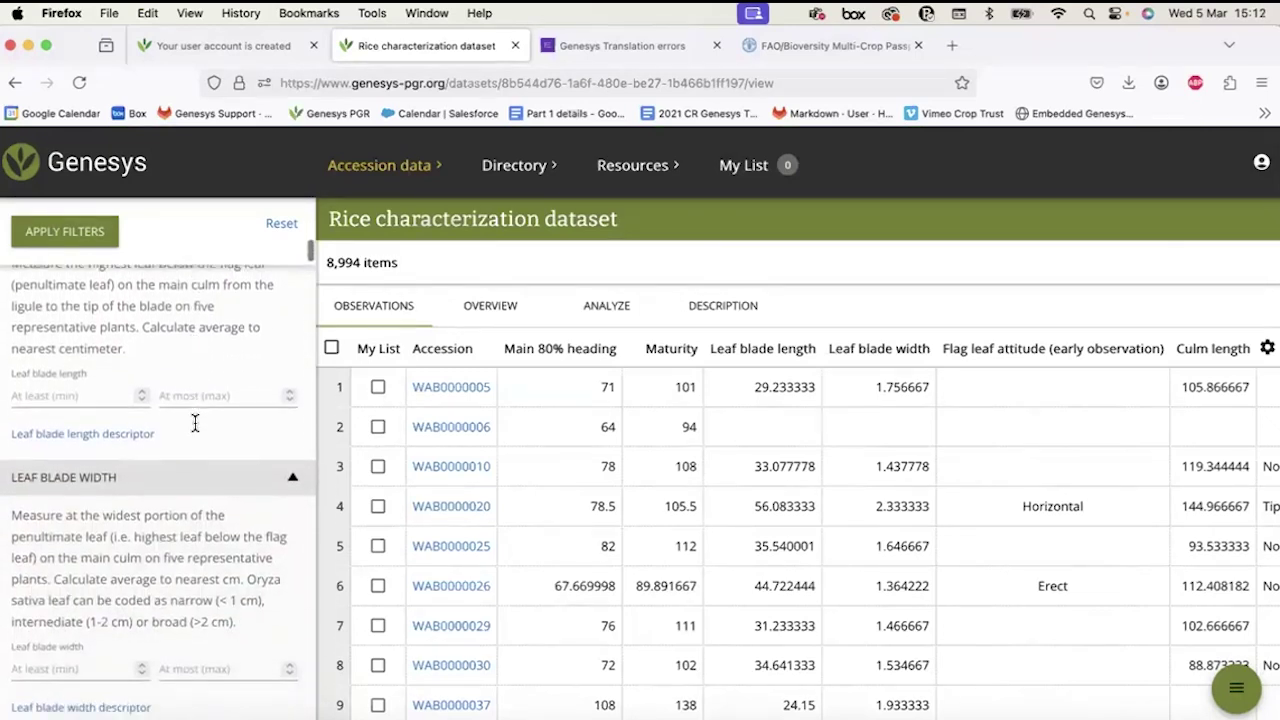
pyautogui.scroll(-7, 194, 423)
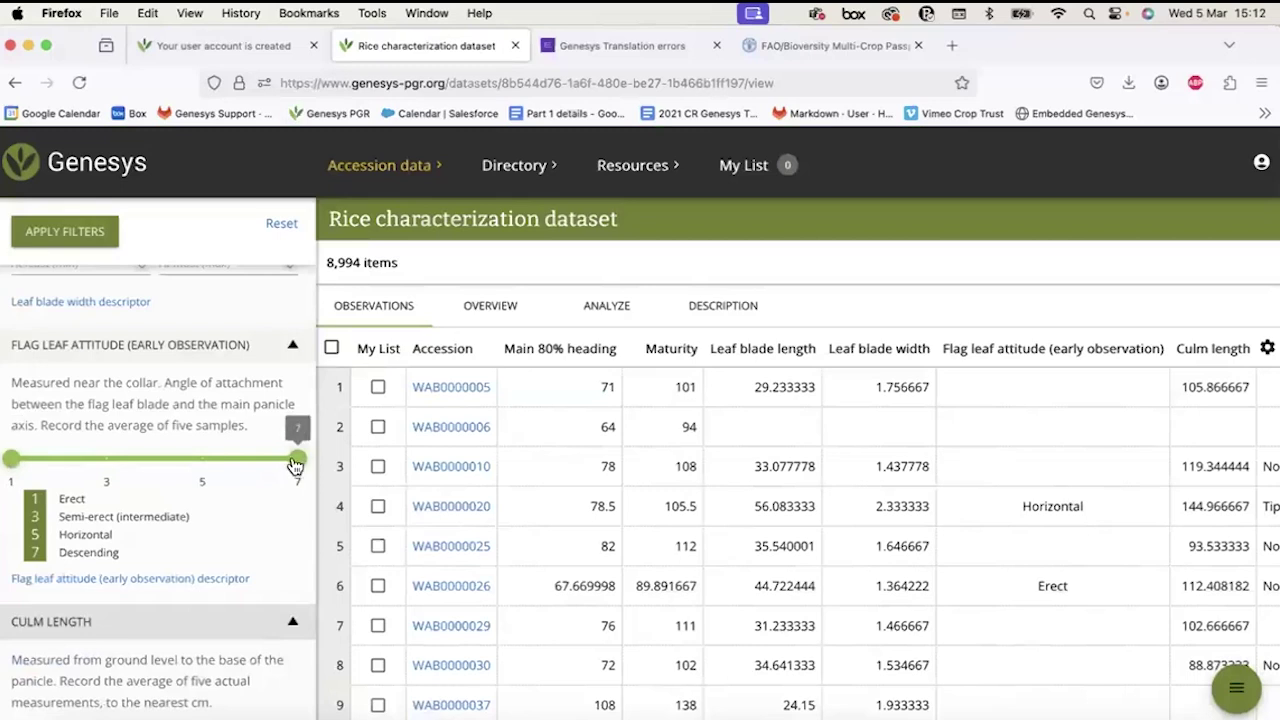
# Limit flag leaf attitude to 1–5 and keep all awn distributions except Whole length, leaving 2,429 items.
pyautogui.moveTo(298, 462); pyautogui.dragTo(217, 467)
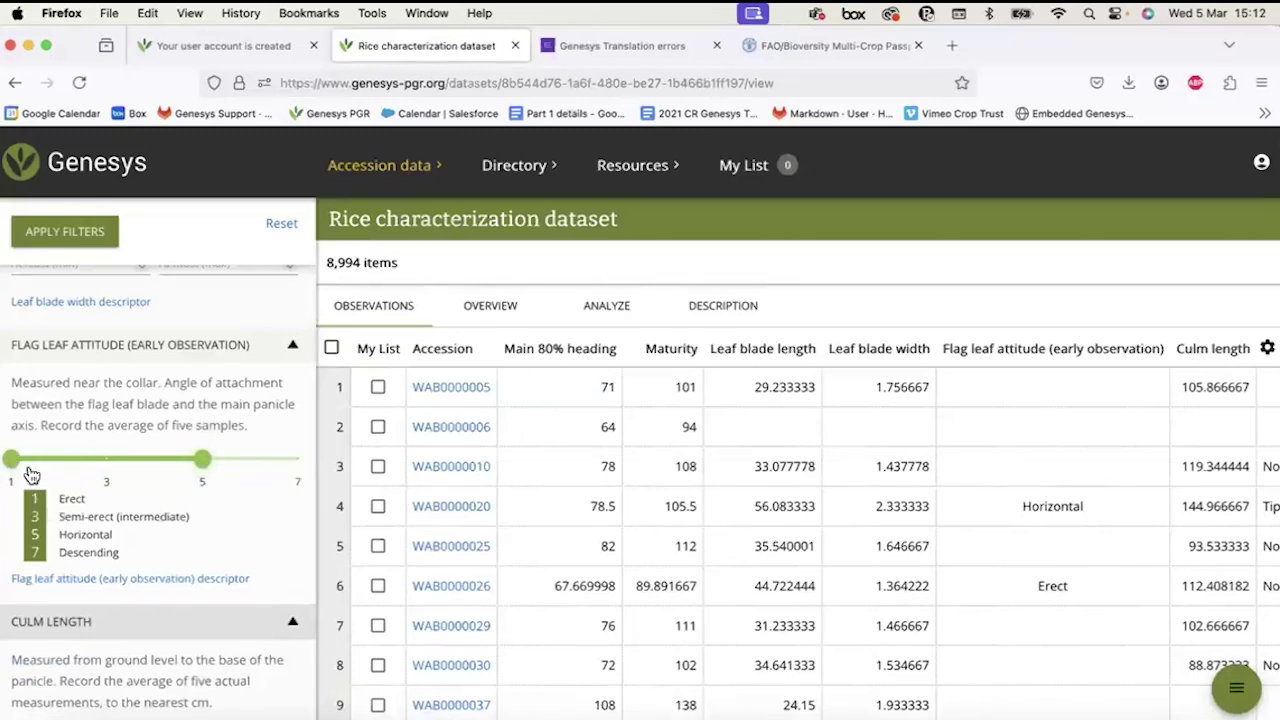
pyautogui.scroll(-8, 149, 597)
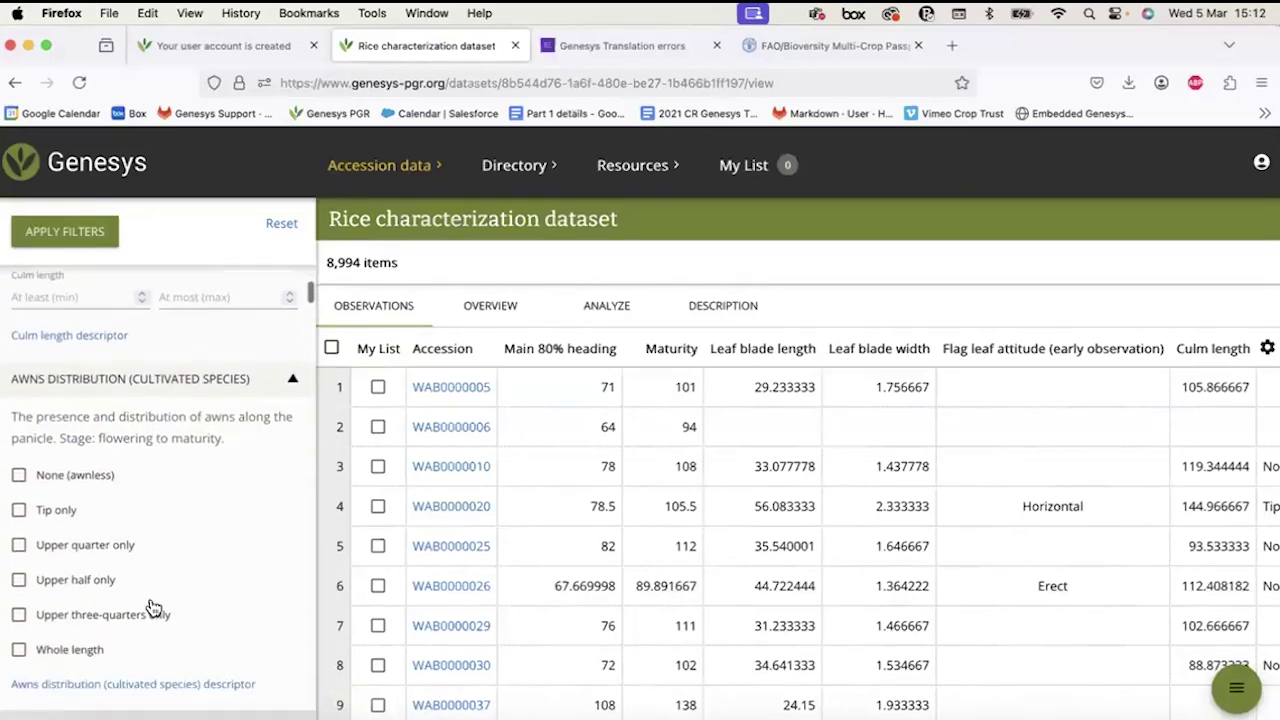
pyautogui.scroll(-1, 150, 607)
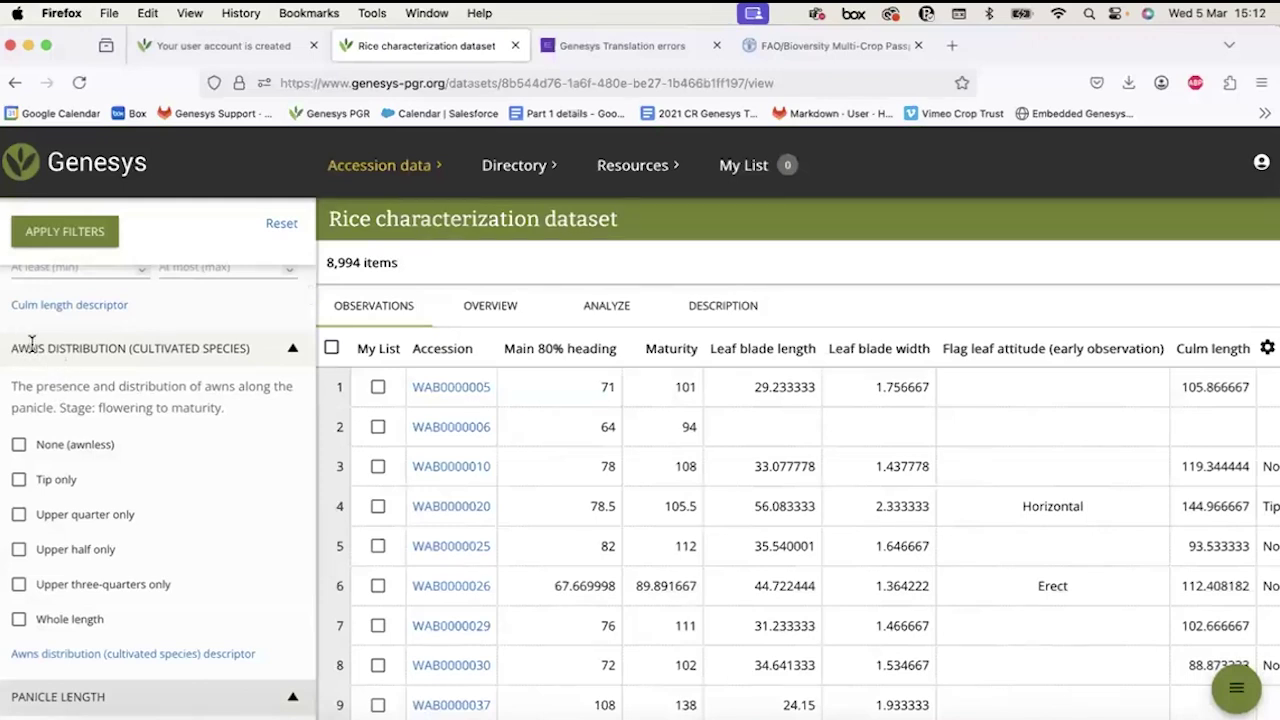
pyautogui.scroll(-4, 112, 494)
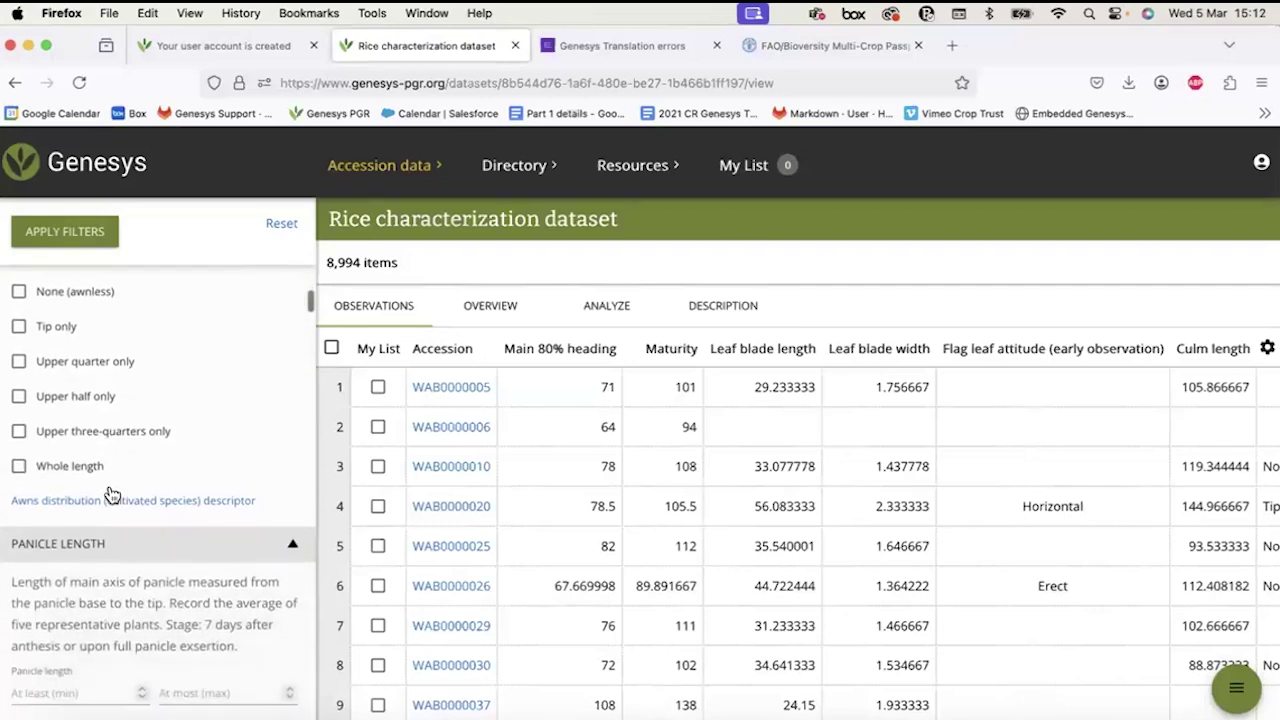
pyautogui.scroll(3, 22, 360)
pyautogui.click(19, 353)
pyautogui.click(19, 387)
pyautogui.click(19, 422)
pyautogui.click(19, 457)
pyautogui.click(19, 492)
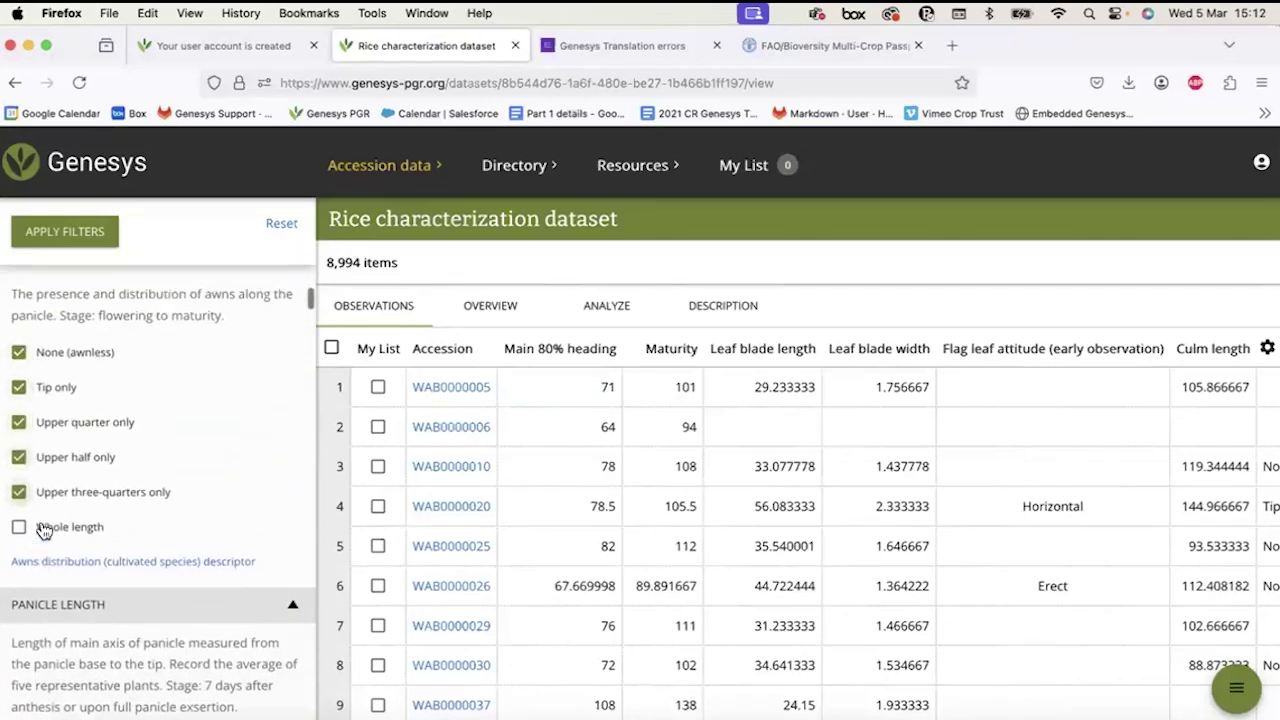
pyautogui.scroll(2, 62, 376)
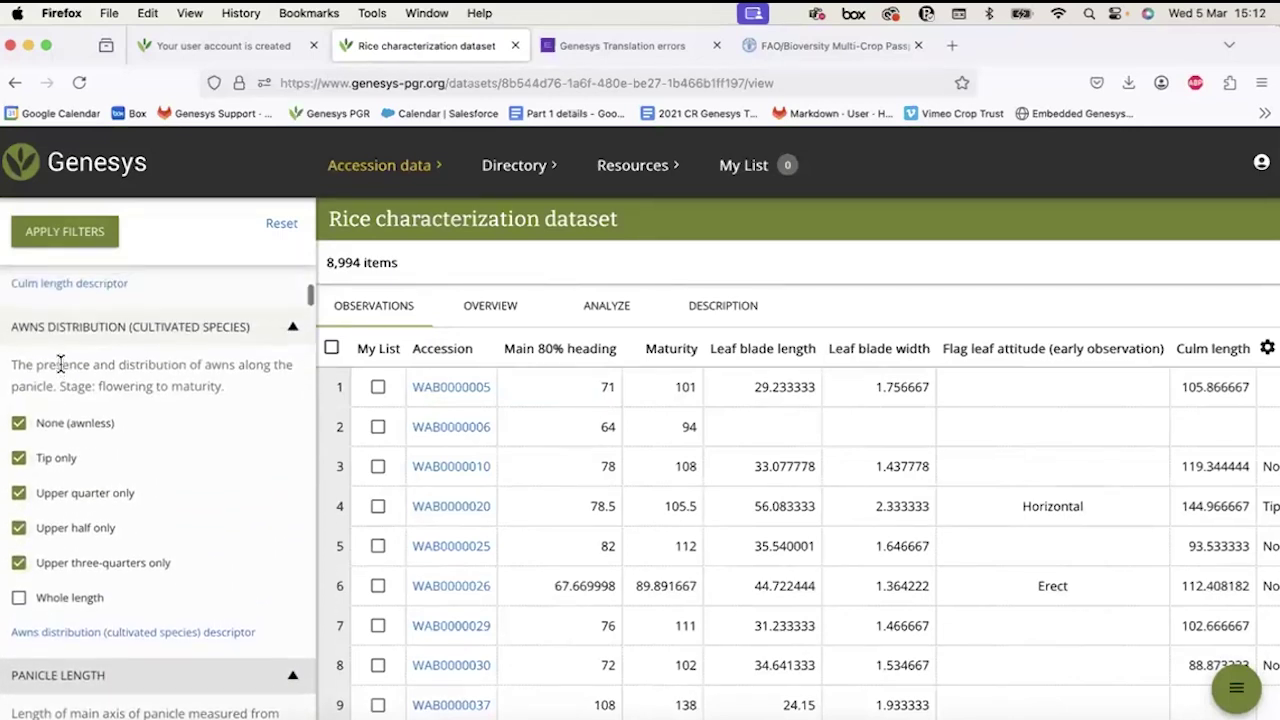
pyautogui.click(45, 242)
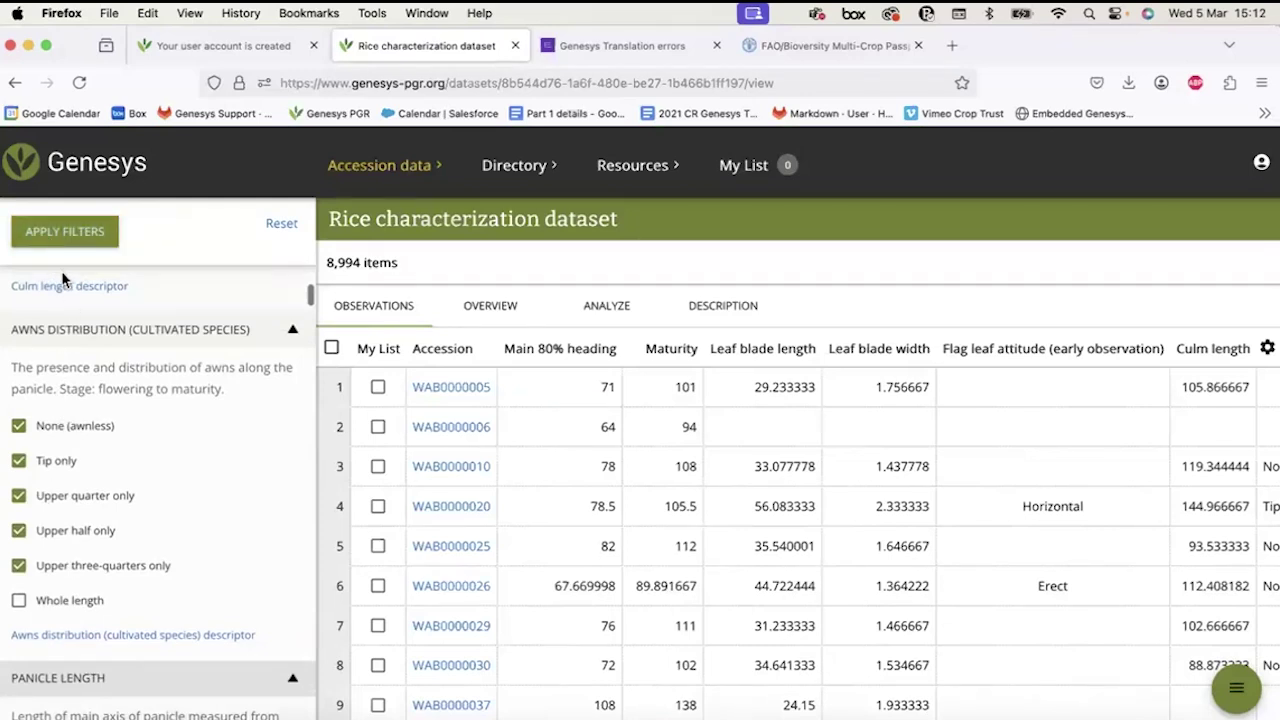
pyautogui.click(63, 244)
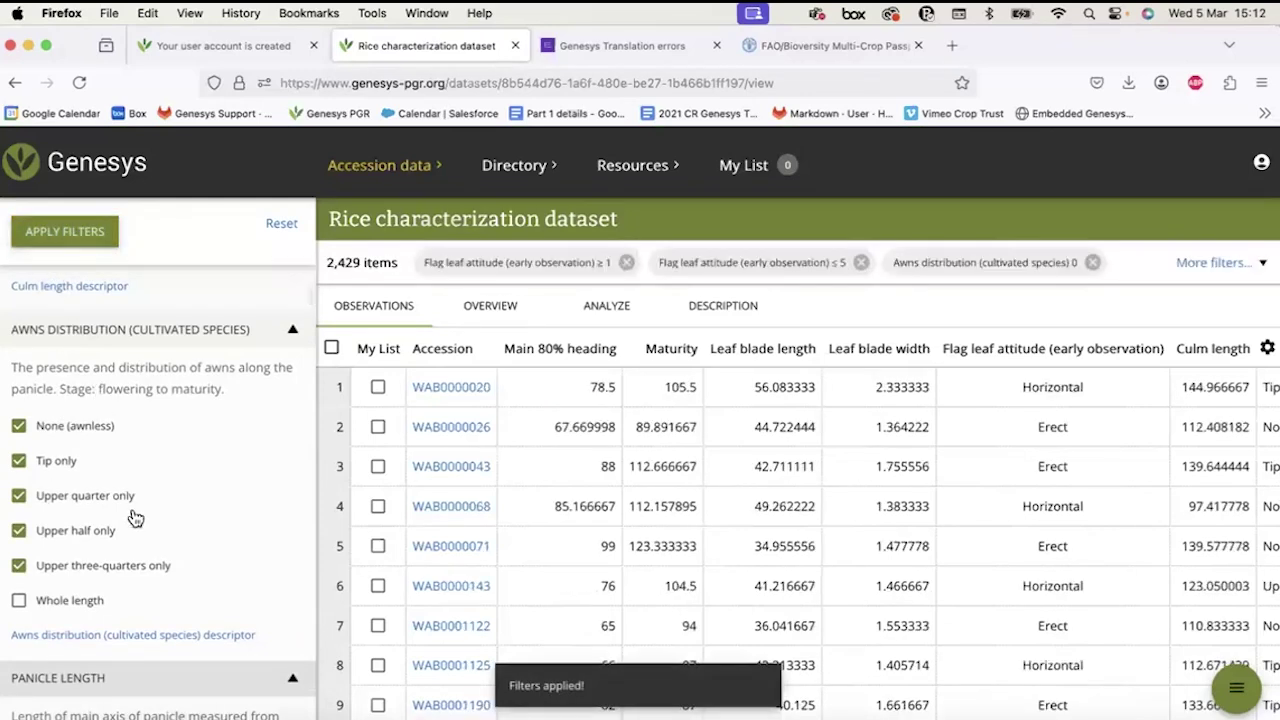
# Keep only Upright and Semi-upright main-axis panicle attitudes, leaving 303 items.
pyautogui.scroll(-5, 134, 508)
pyautogui.scroll(-1, 134, 503)
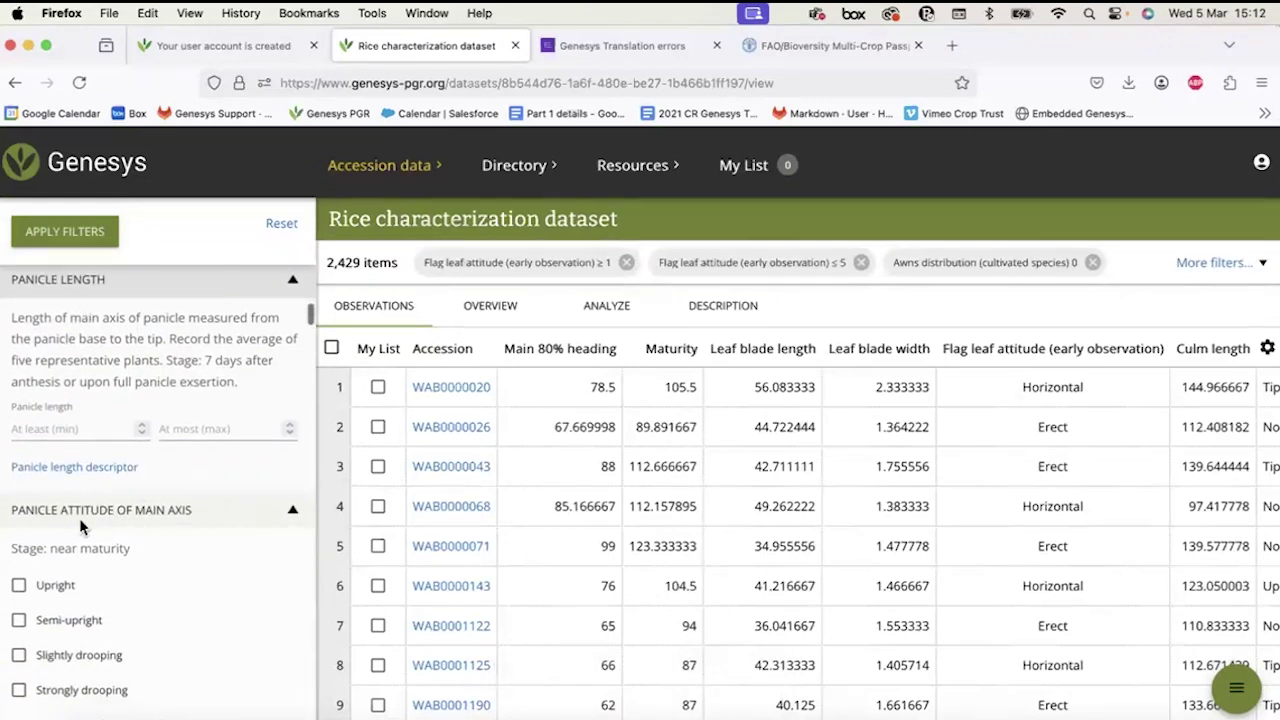
pyautogui.scroll(-2, 172, 556)
pyautogui.click(19, 480)
pyautogui.click(19, 515)
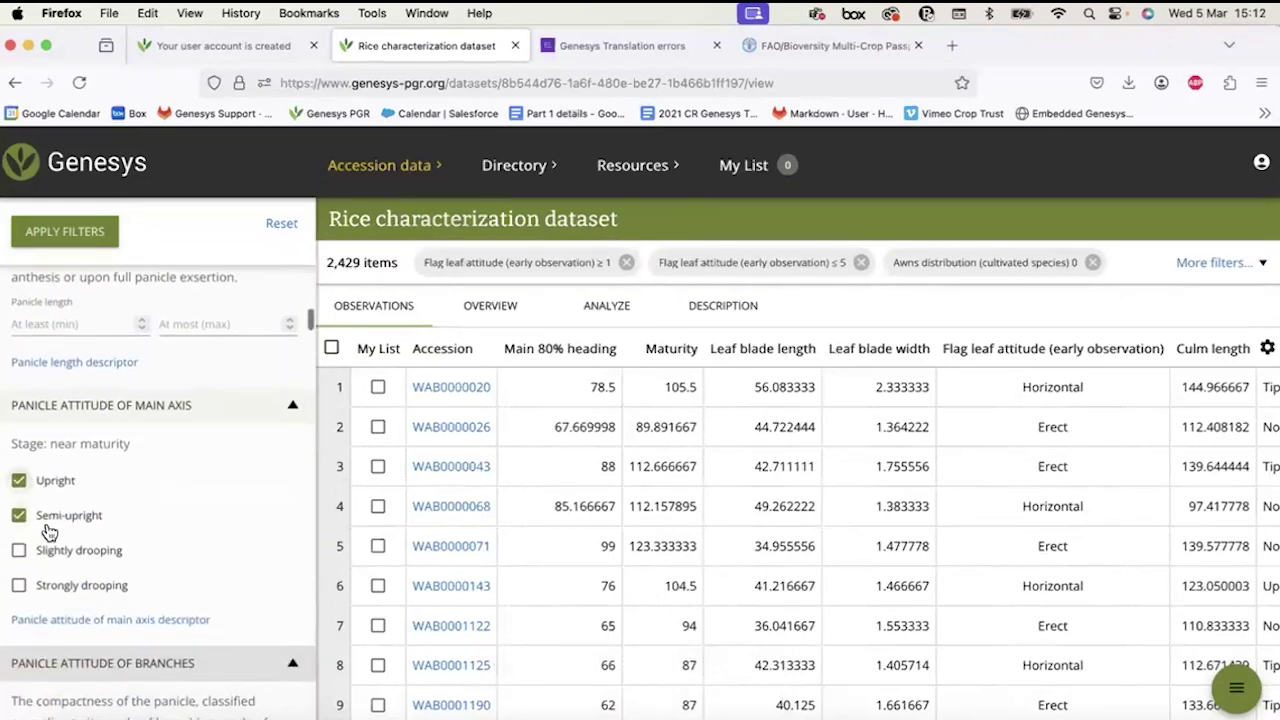
pyautogui.click(68, 241)
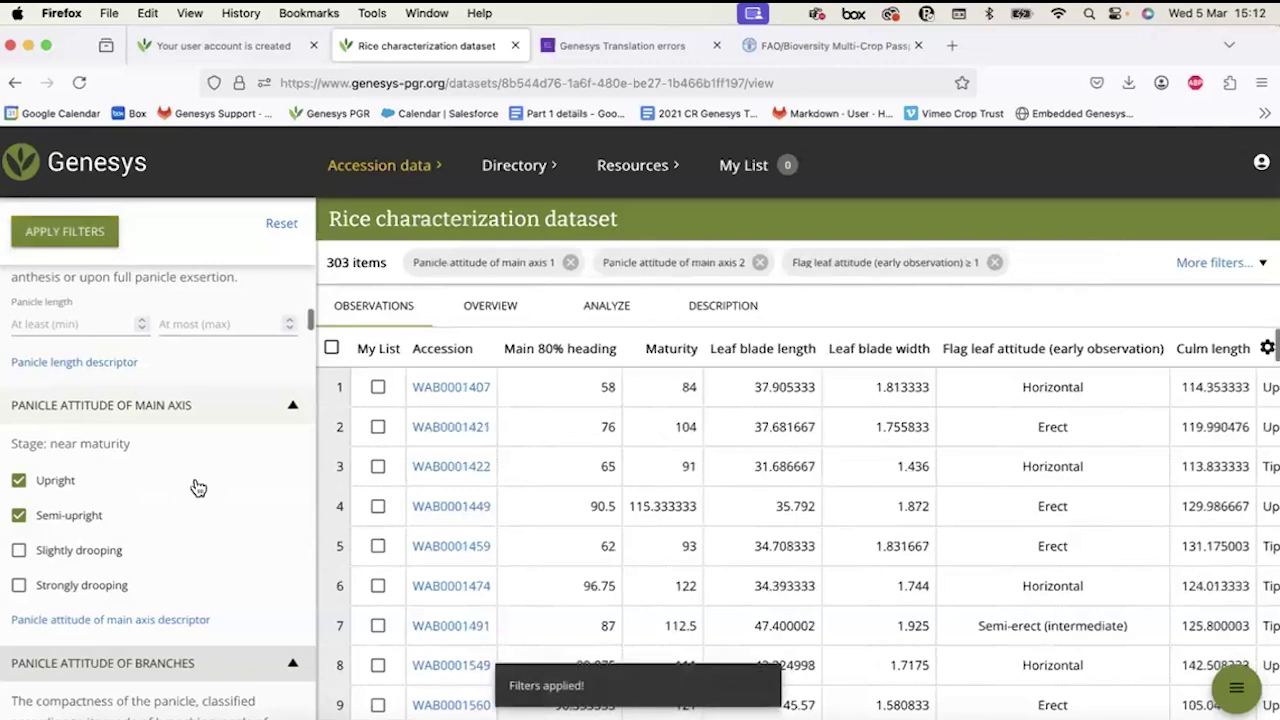
# Set the panicle branches attitude range up to 7, leaving 178 items.
pyautogui.scroll(-4, 195, 485)
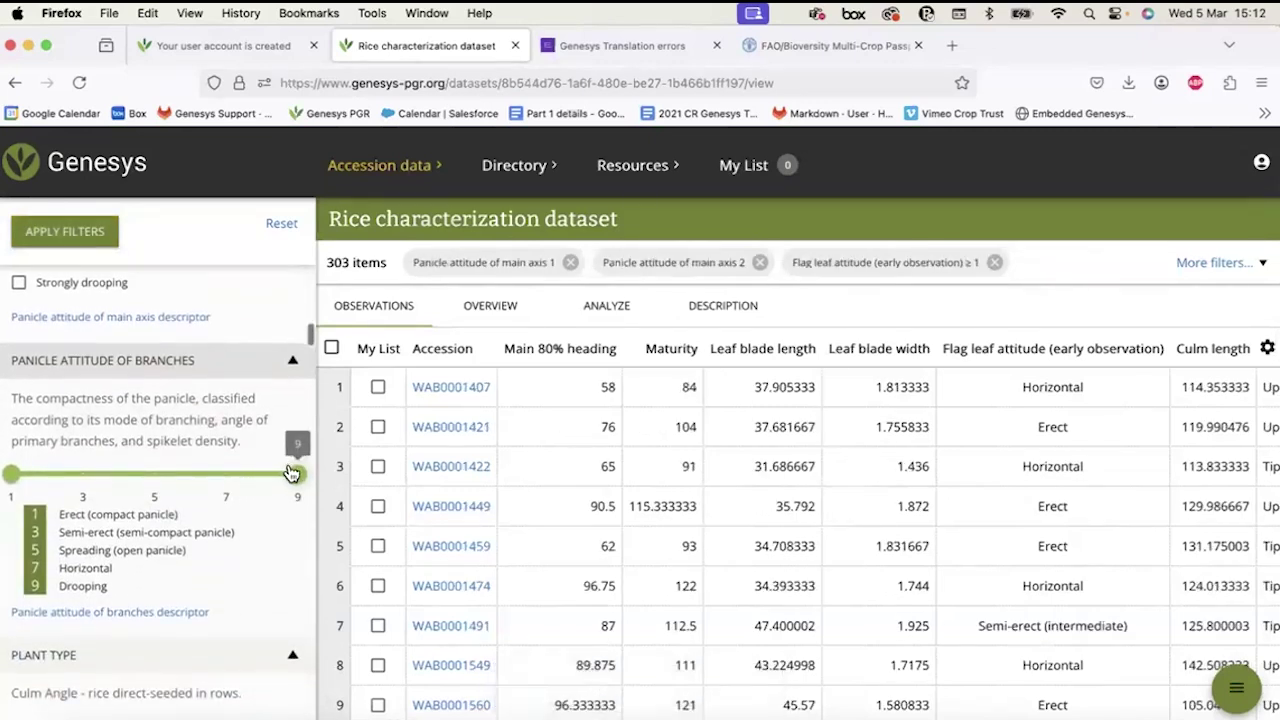
pyautogui.moveTo(220, 487); pyautogui.dragTo(130, 487)
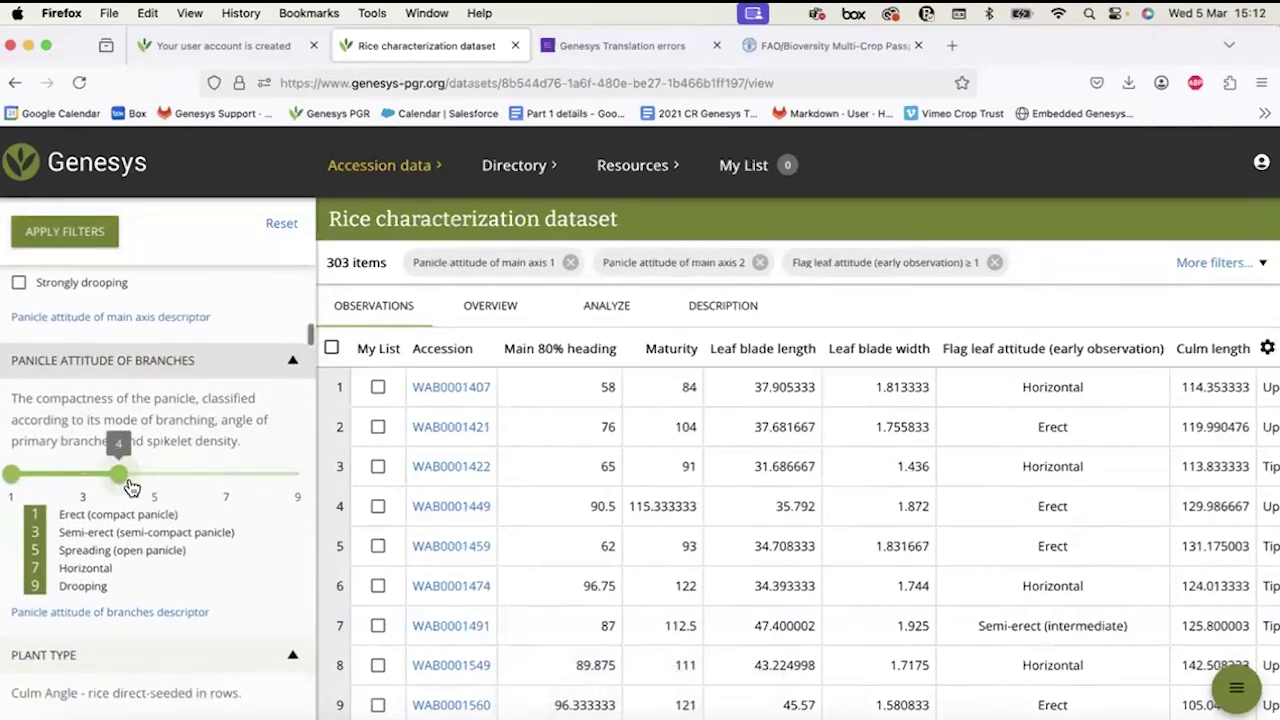
pyautogui.moveTo(13, 476); pyautogui.dragTo(84, 478)
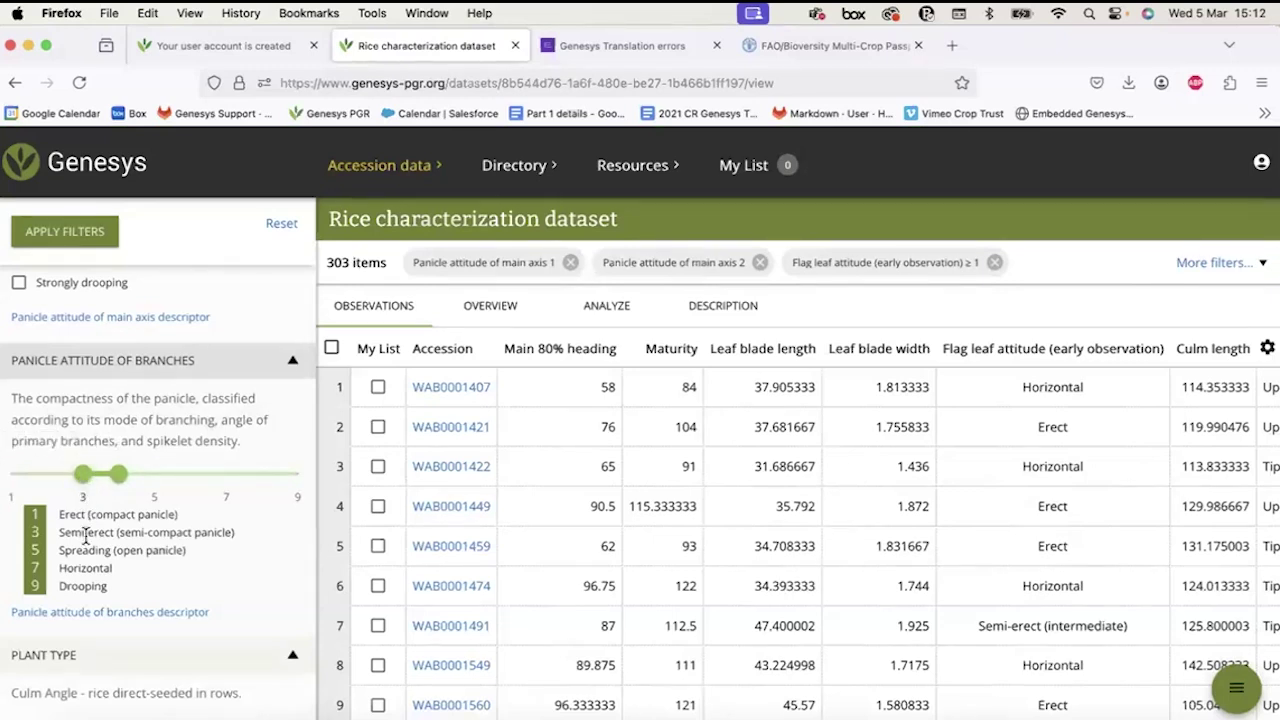
pyautogui.moveTo(125, 482); pyautogui.dragTo(224, 478)
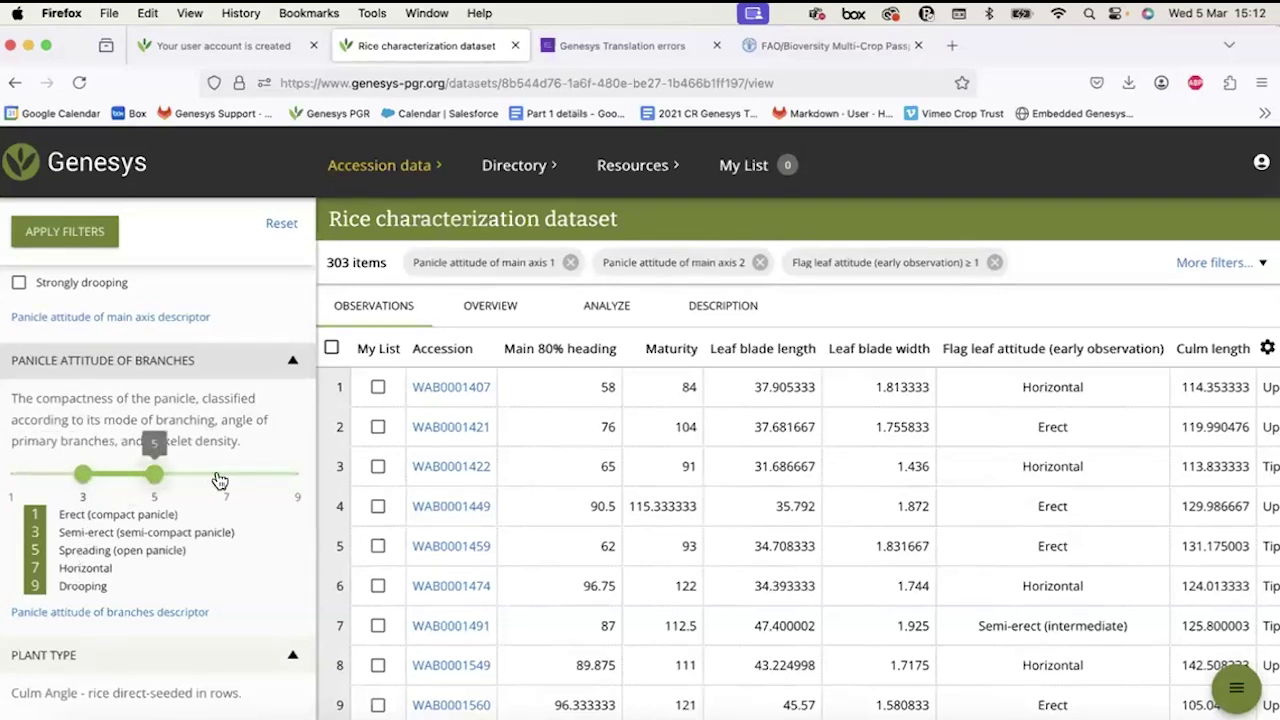
pyautogui.click(71, 240)
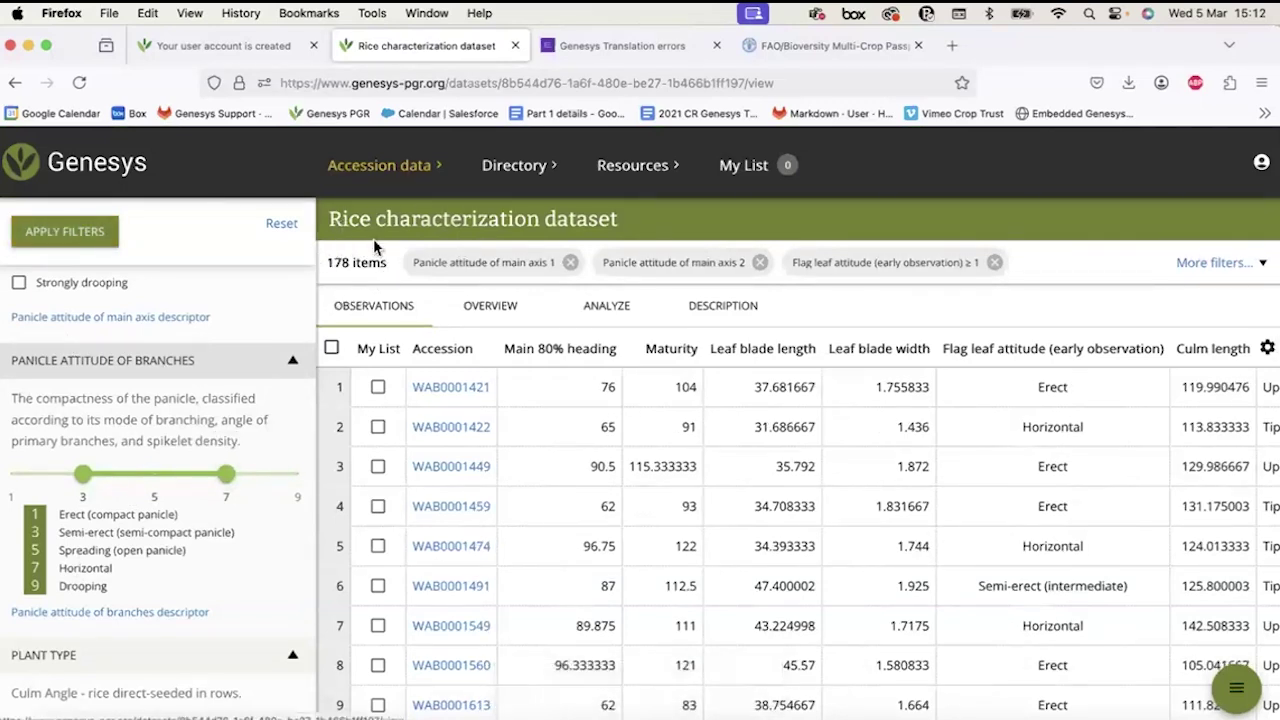
# Filter to Green basal leaf sheath color, leaving 14 accessions, and select them all.
pyautogui.scroll(5, 201, 452)
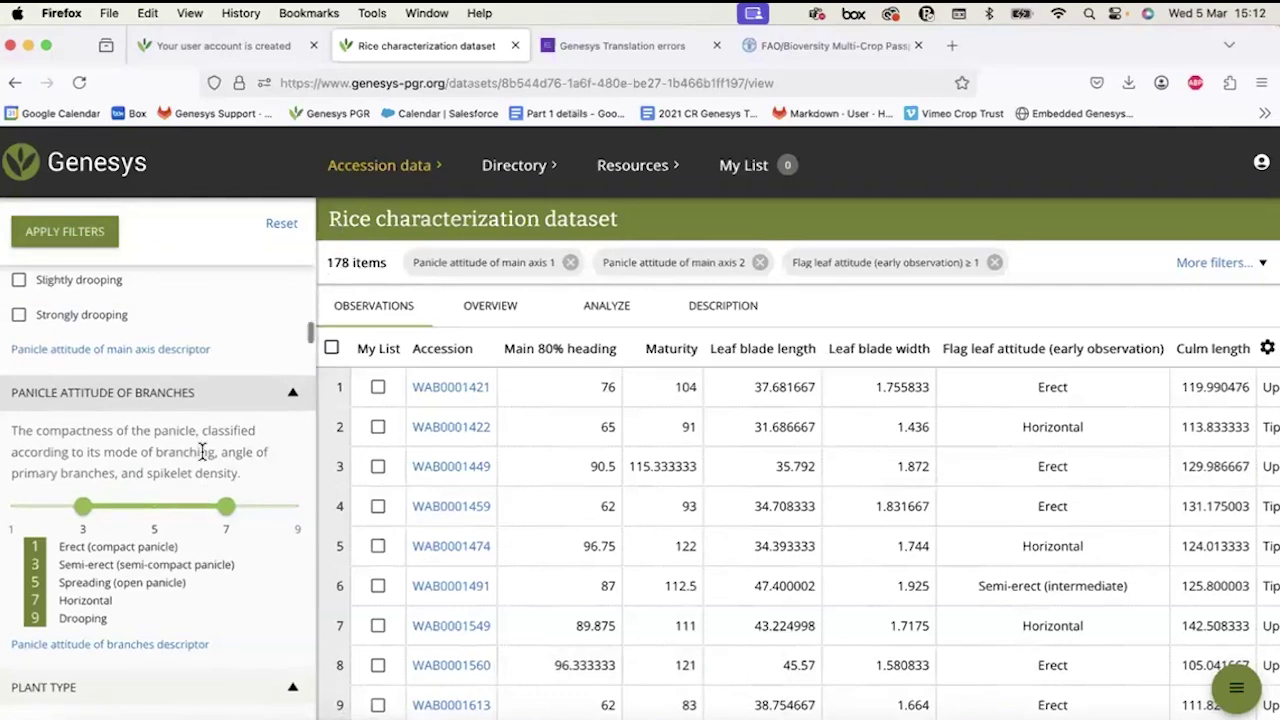
pyautogui.scroll(5, 74, 541)
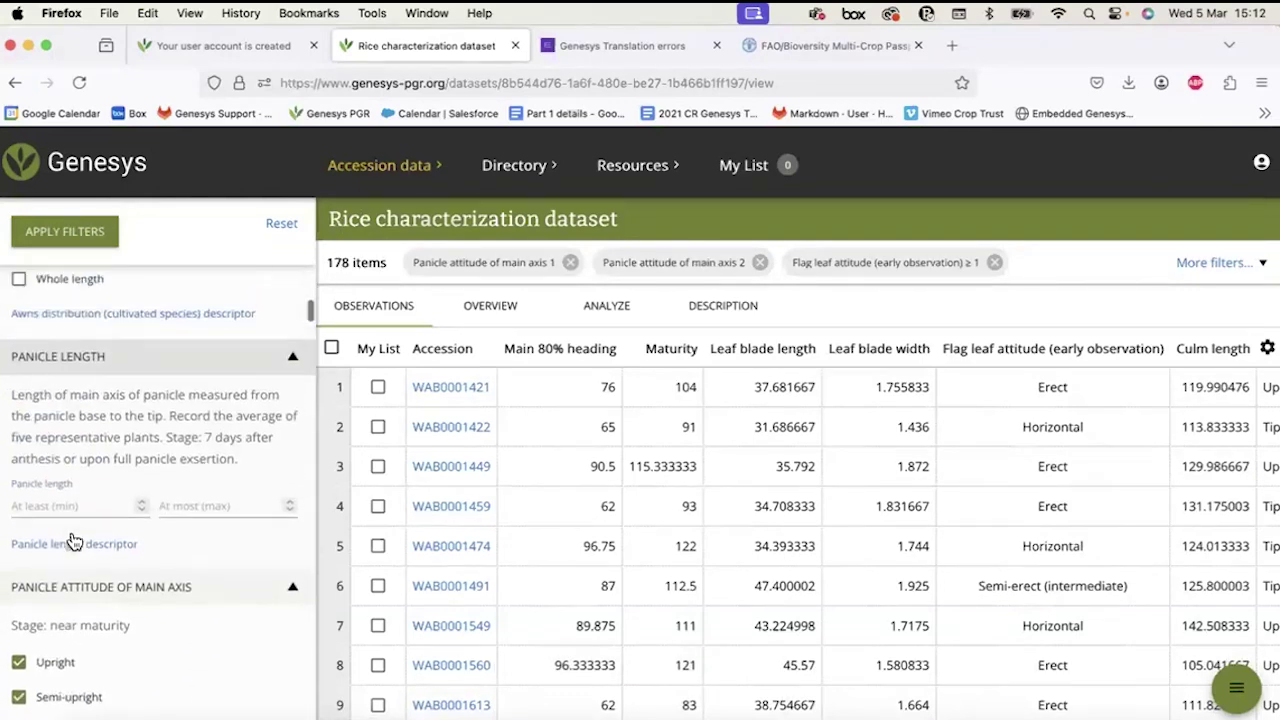
pyautogui.scroll(-5, 70, 540)
pyautogui.scroll(-10, 70, 541)
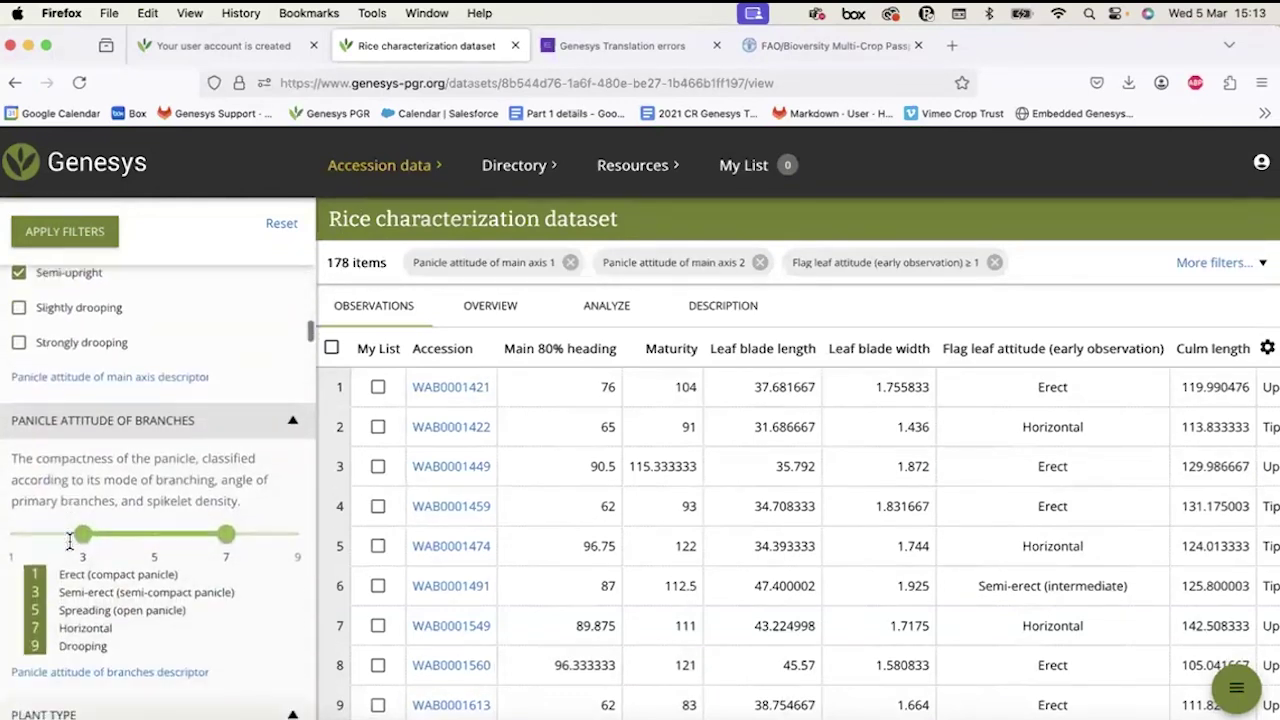
pyautogui.scroll(-8, 70, 541)
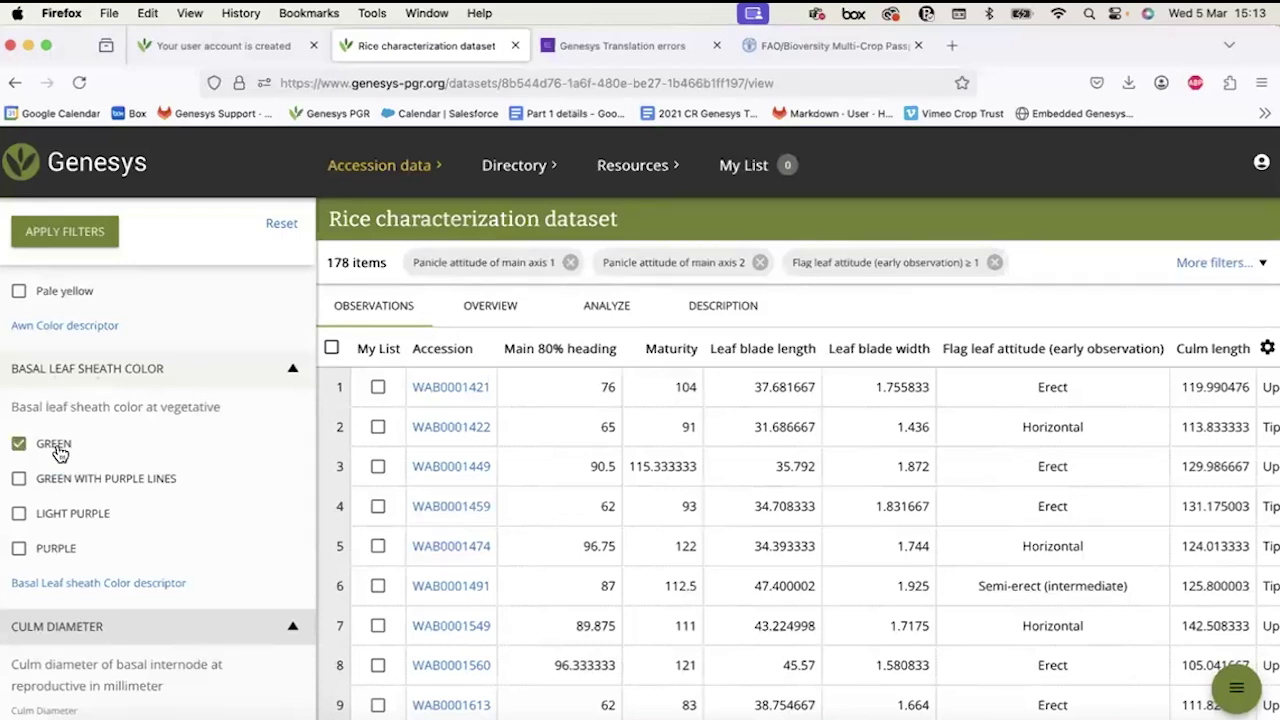
pyautogui.click(95, 227)
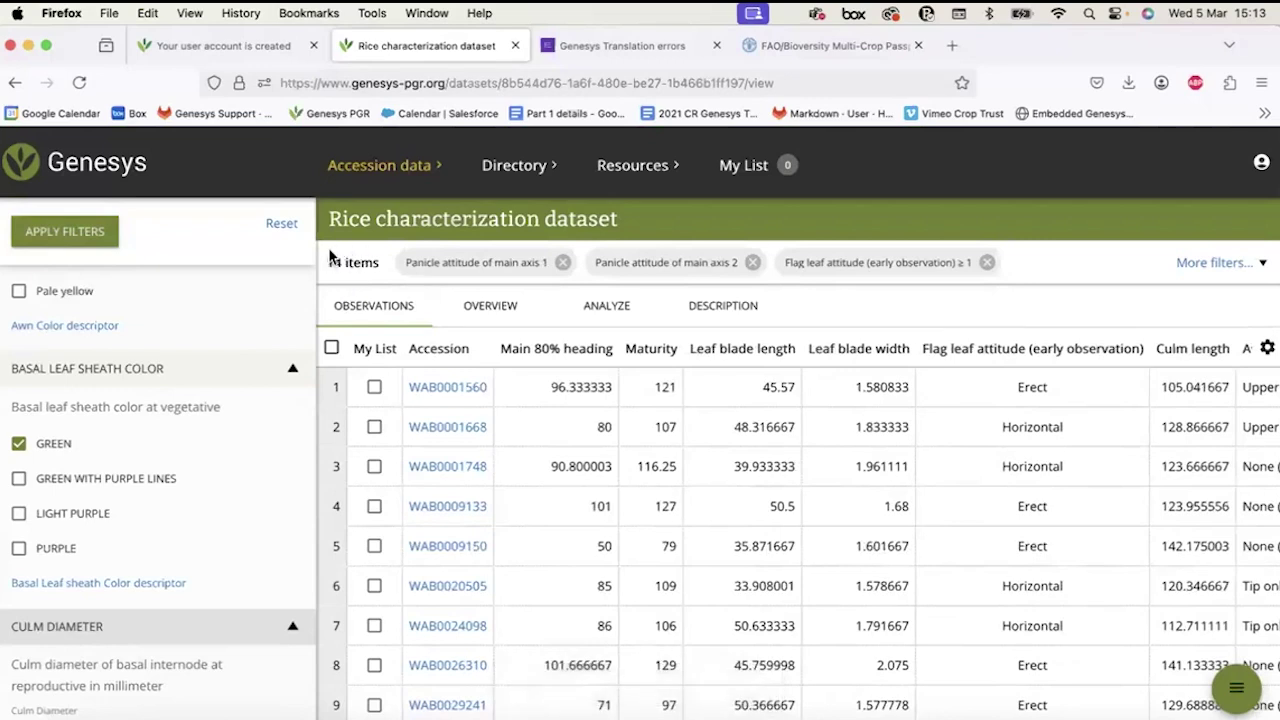
pyautogui.click(331, 348)
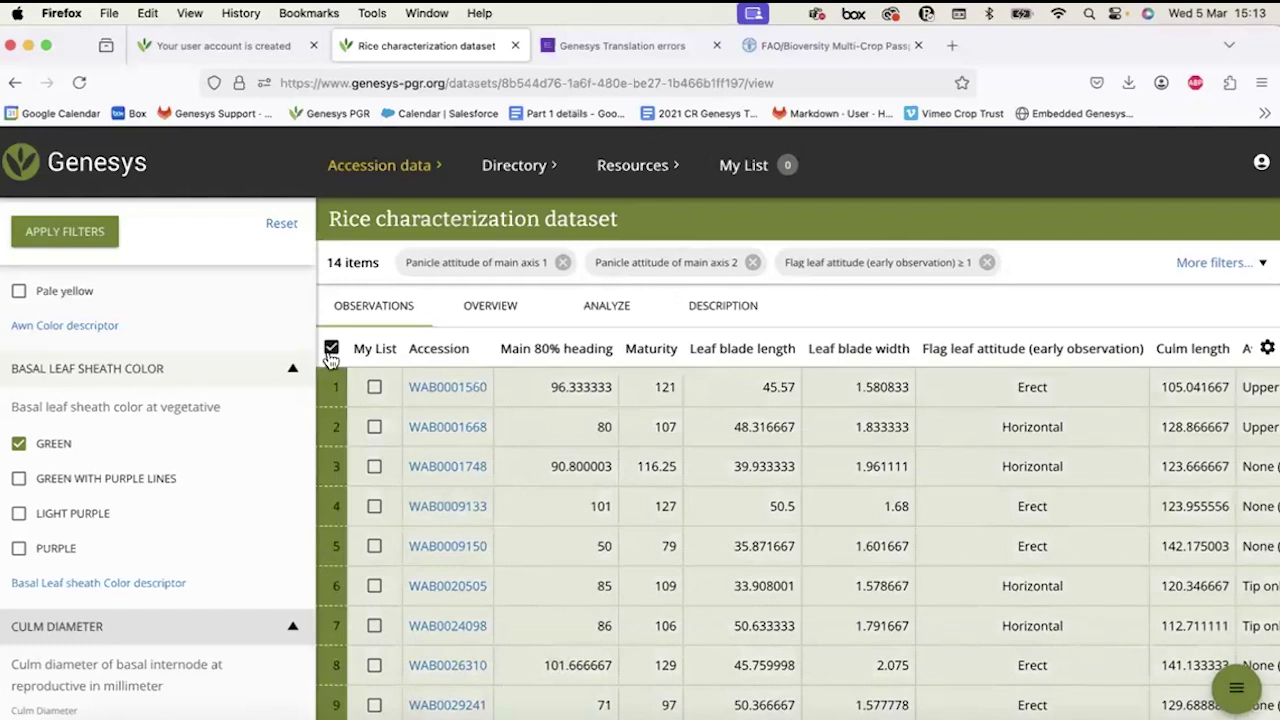
# Toggle Select all, then tick accessions WAB0001668, WAB0009133 and WAB0020505 for My List.
pyautogui.click(332, 350)
pyautogui.click(332, 349)
pyautogui.click(1235, 692)
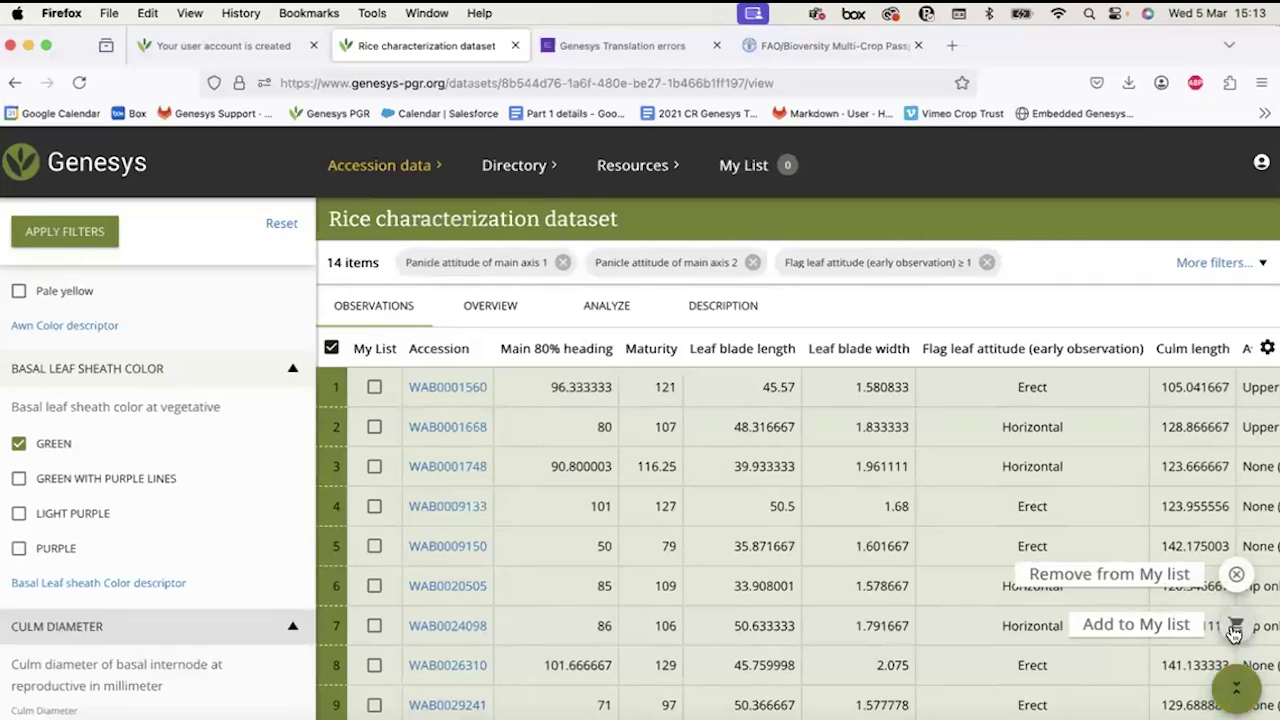
pyautogui.click(332, 348)
pyautogui.click(374, 427)
pyautogui.click(374, 507)
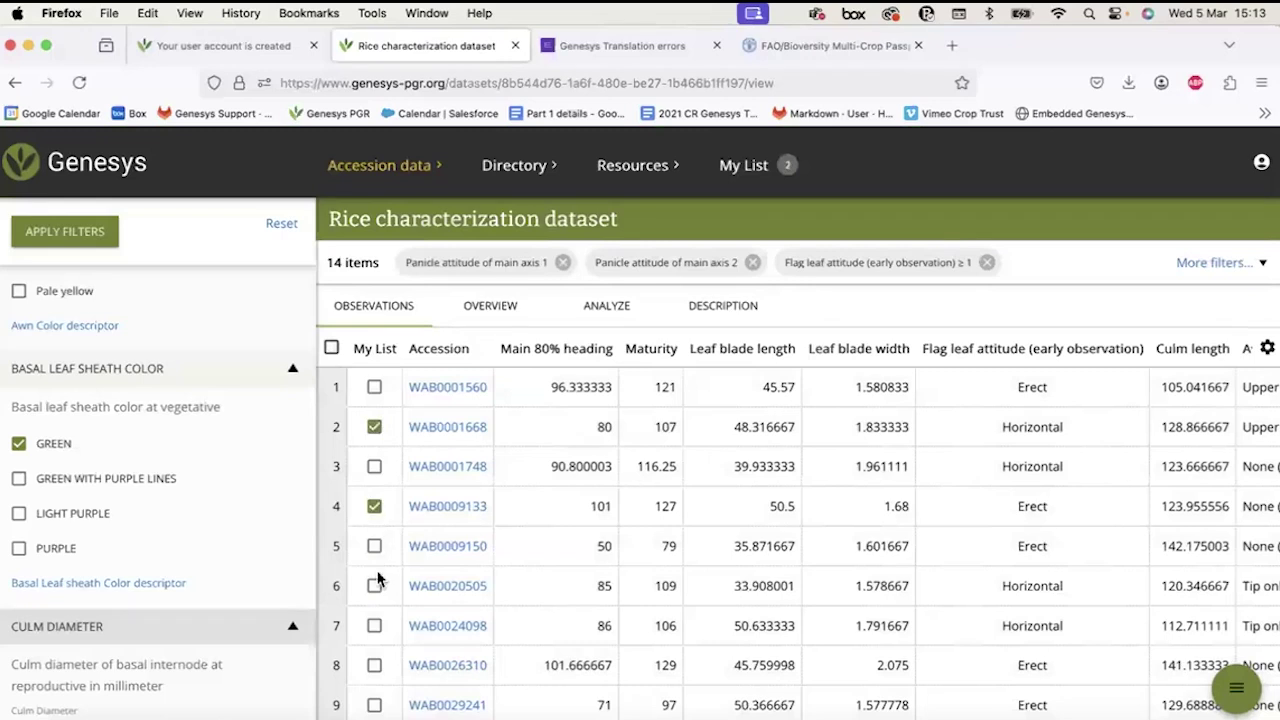
pyautogui.click(375, 588)
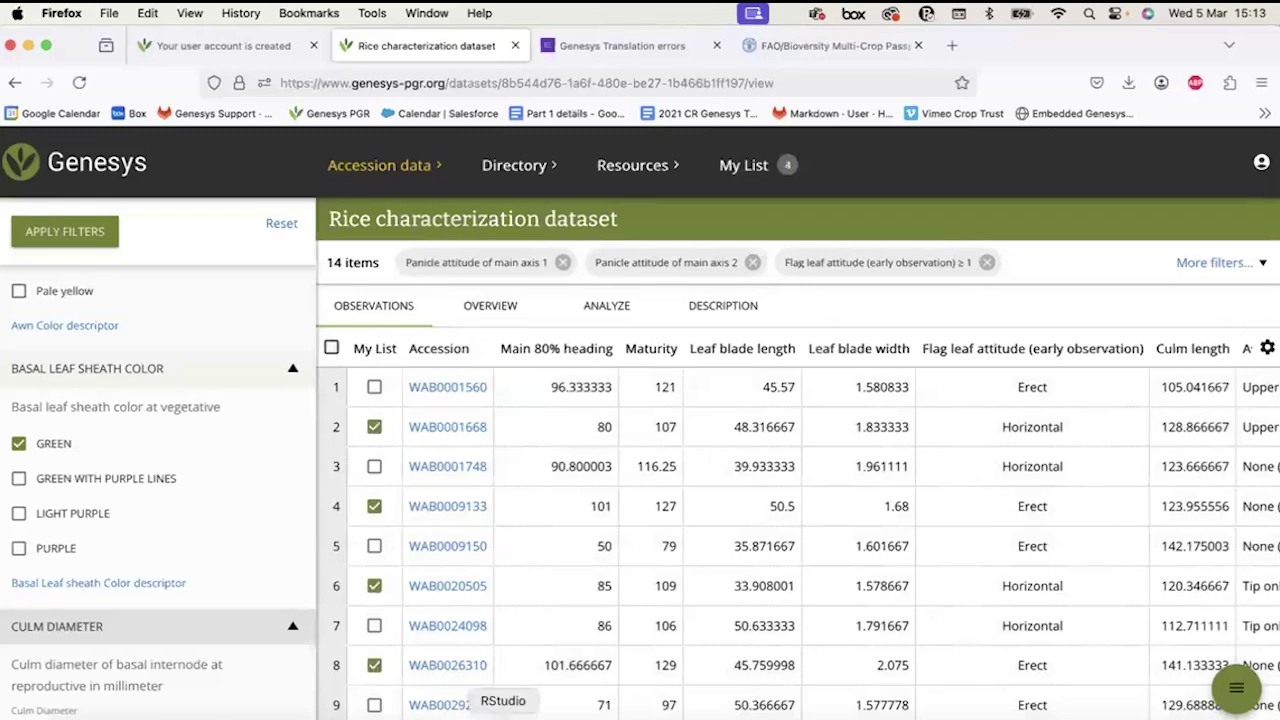
# Add all highlighted accessions to My List, then remove them all from My List again.
pyautogui.click(333, 349)
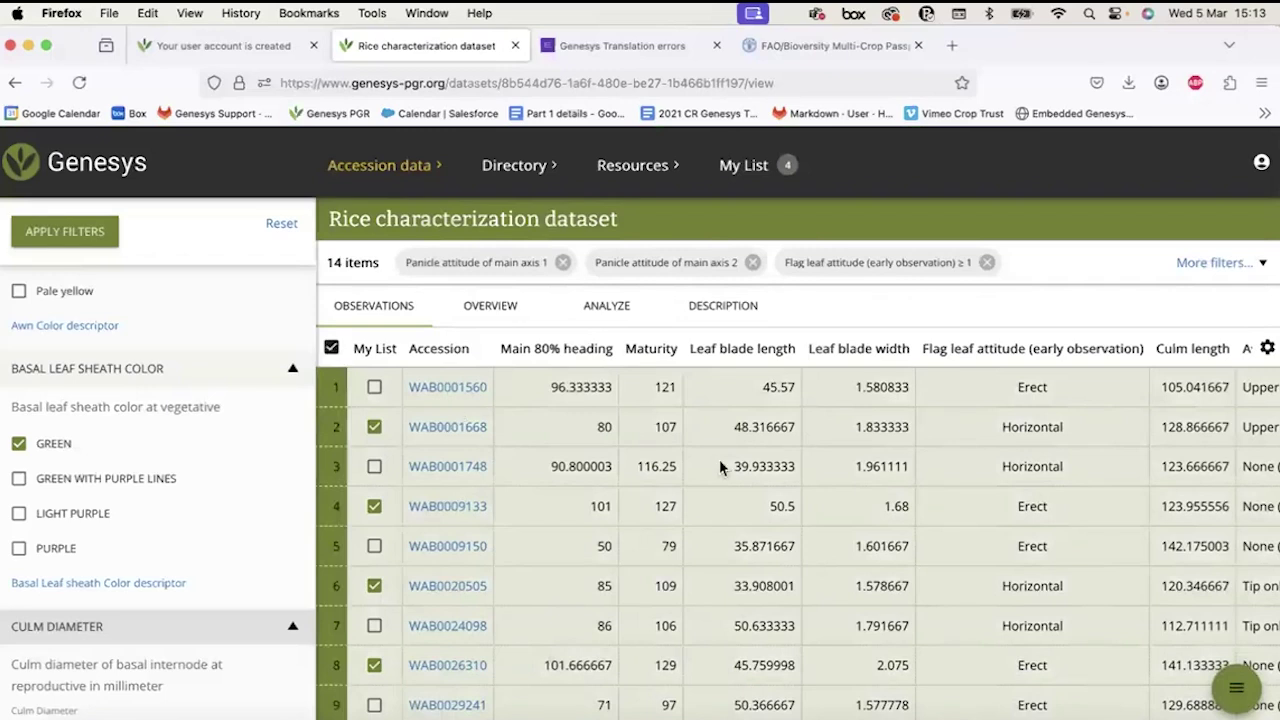
pyautogui.click(1232, 690)
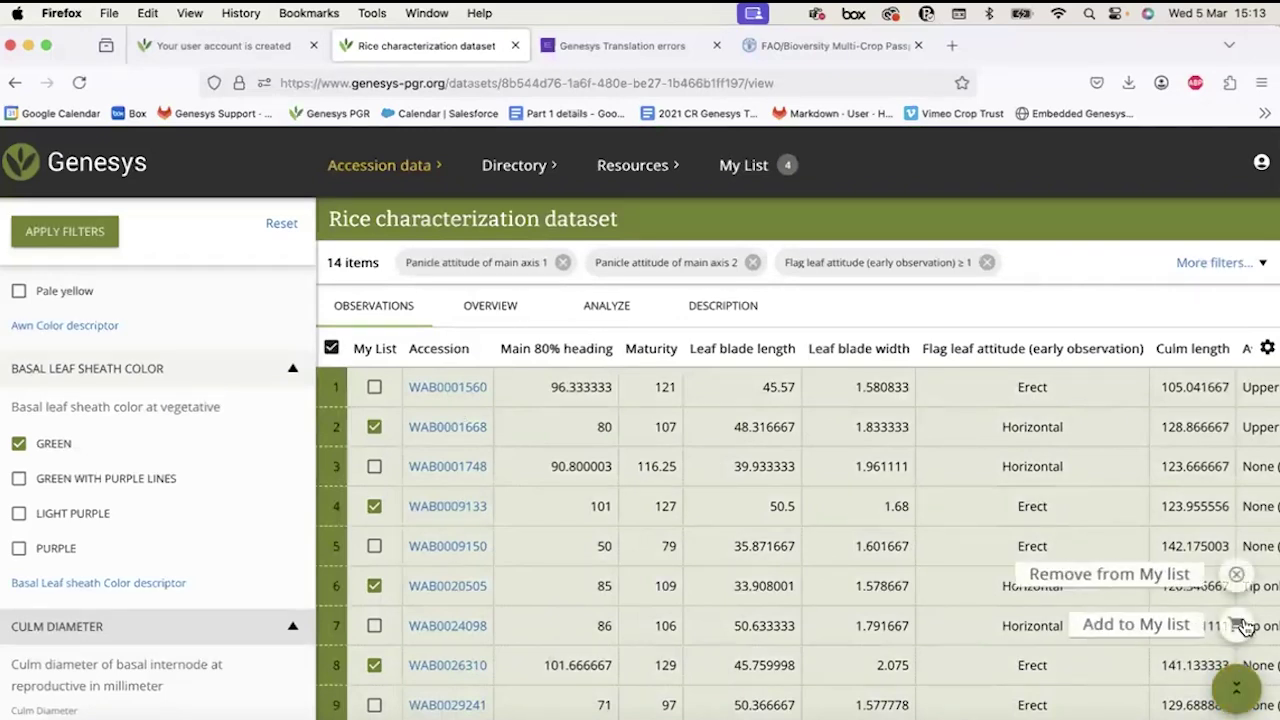
pyautogui.click(1234, 623)
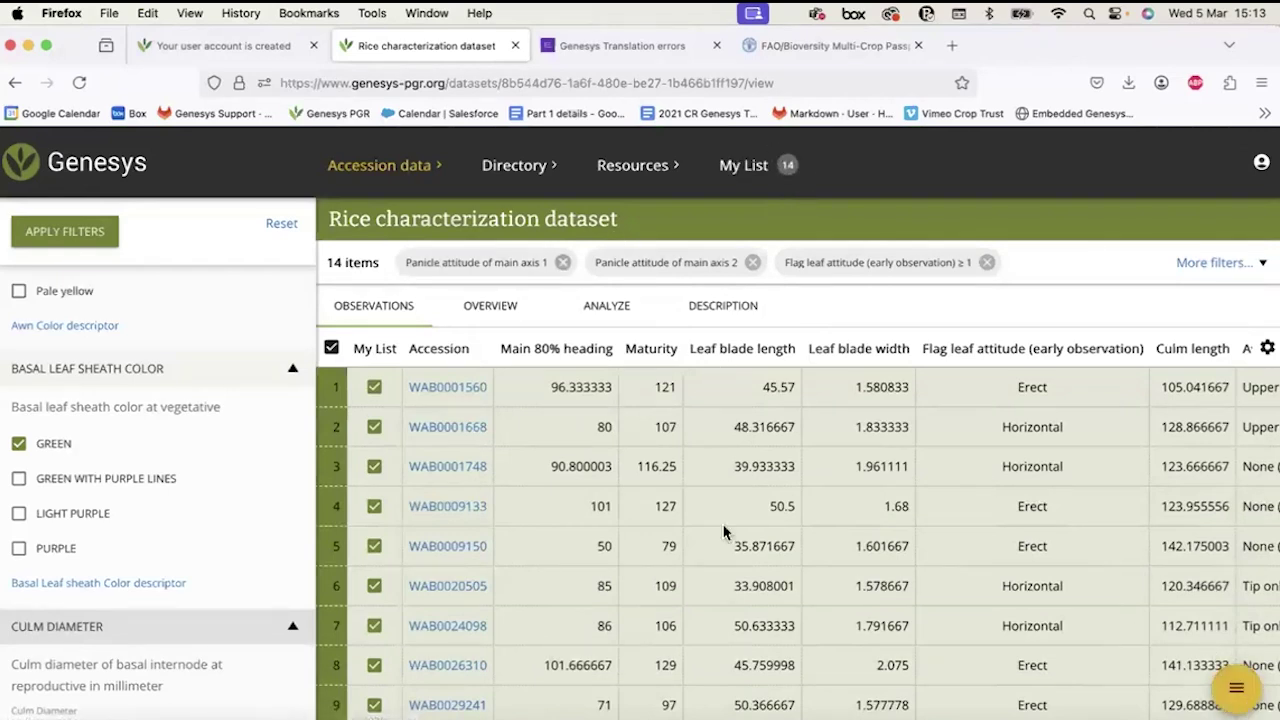
pyautogui.click(332, 348)
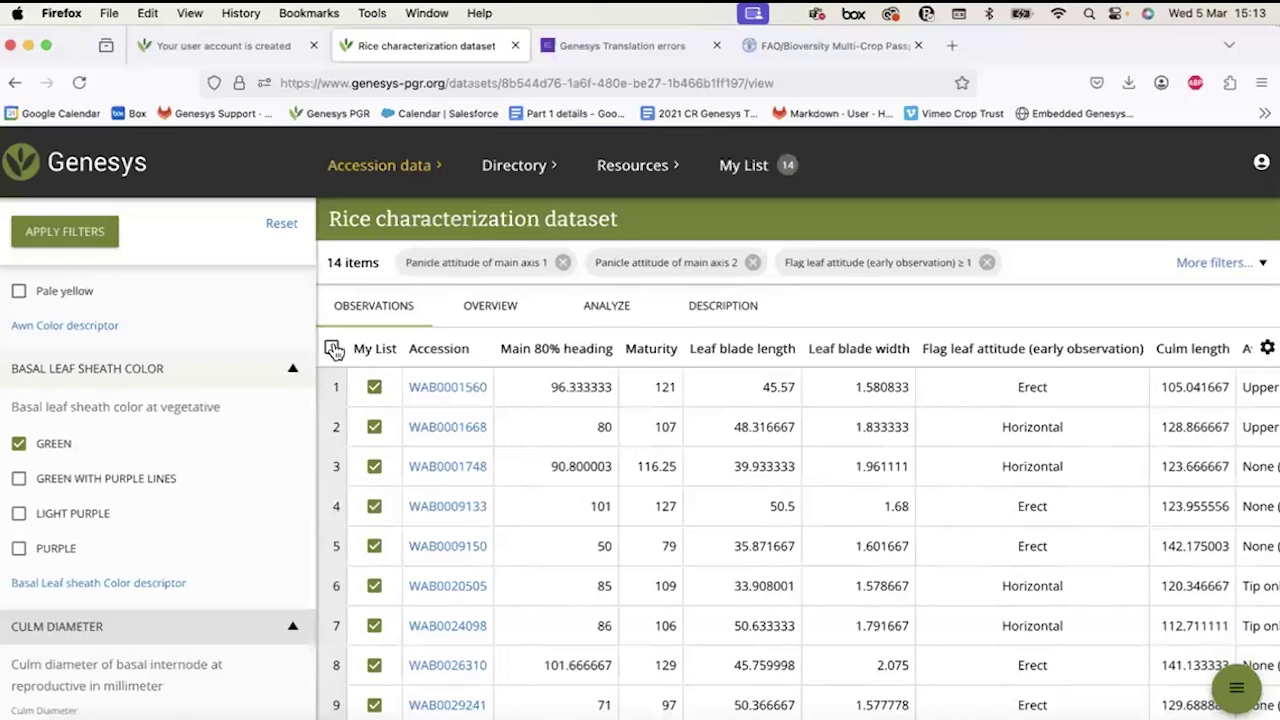
pyautogui.click(332, 348)
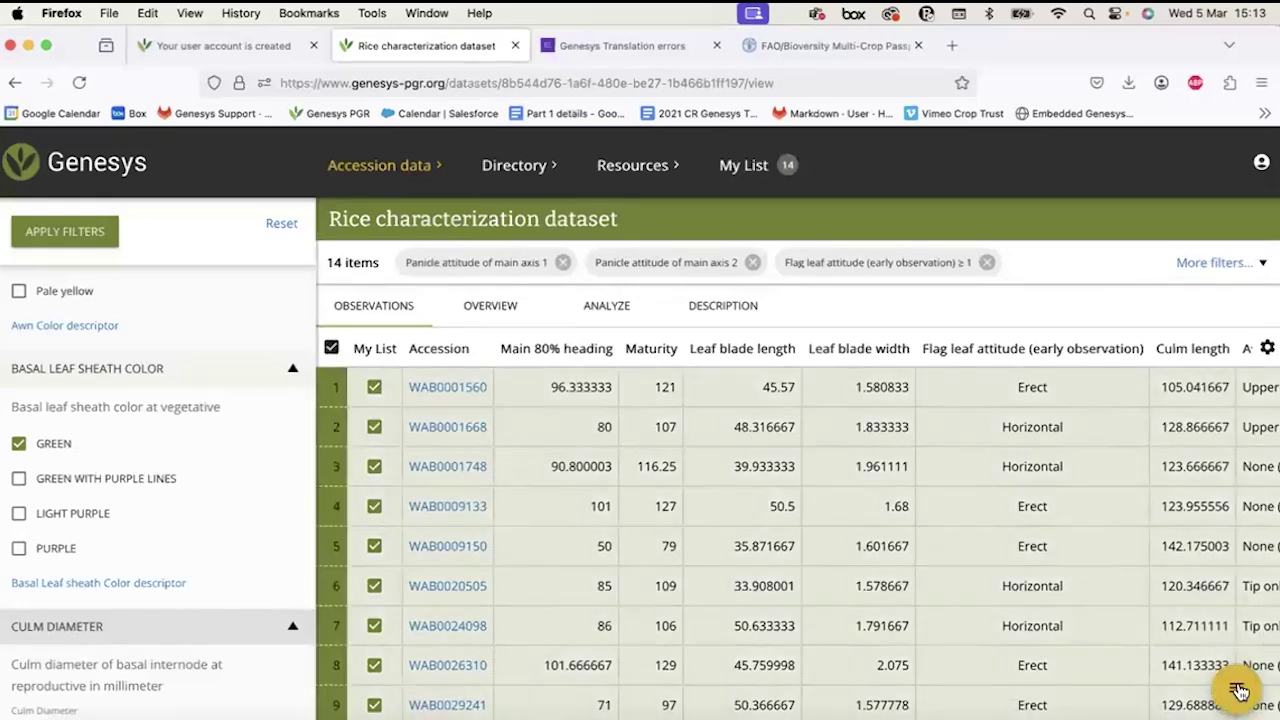
pyautogui.moveTo(1236, 688)
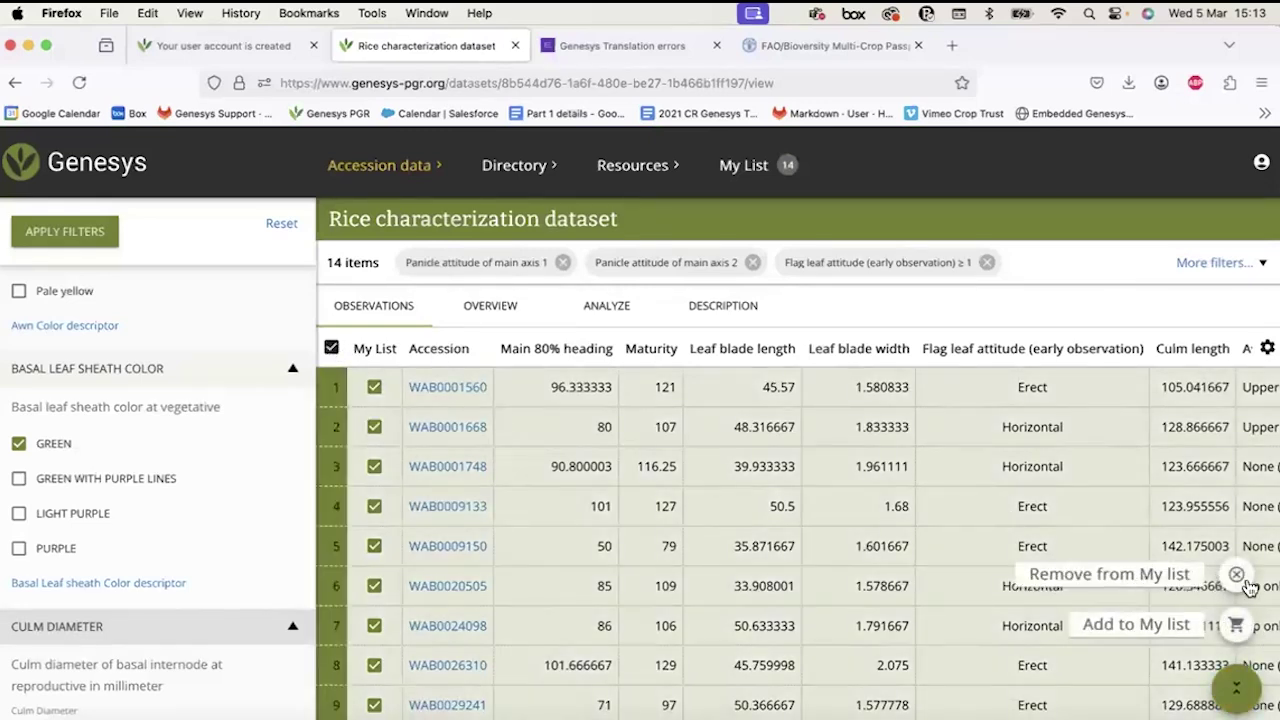
pyautogui.click(1236, 574)
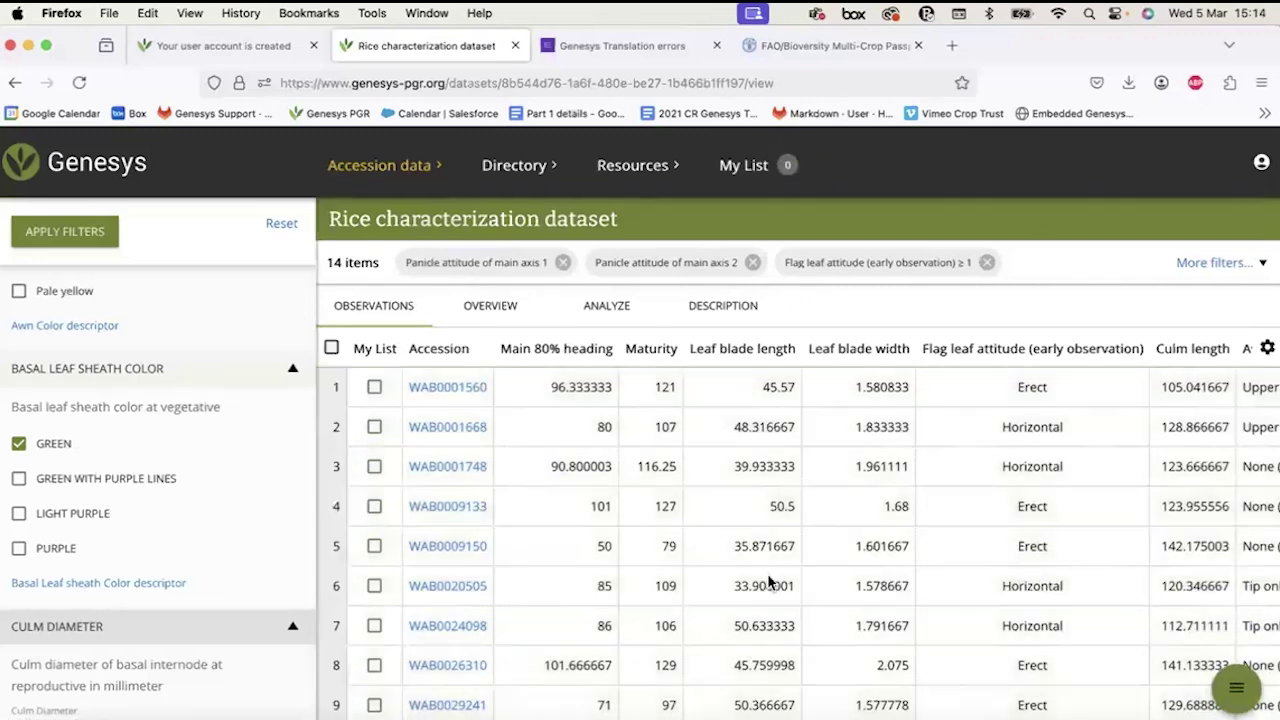
# Add all 14 filtered accessions to My List and view the Selected accessions page.
pyautogui.scroll(-1, 423, 394)
pyautogui.click(332, 349)
pyautogui.moveTo(1236, 688)
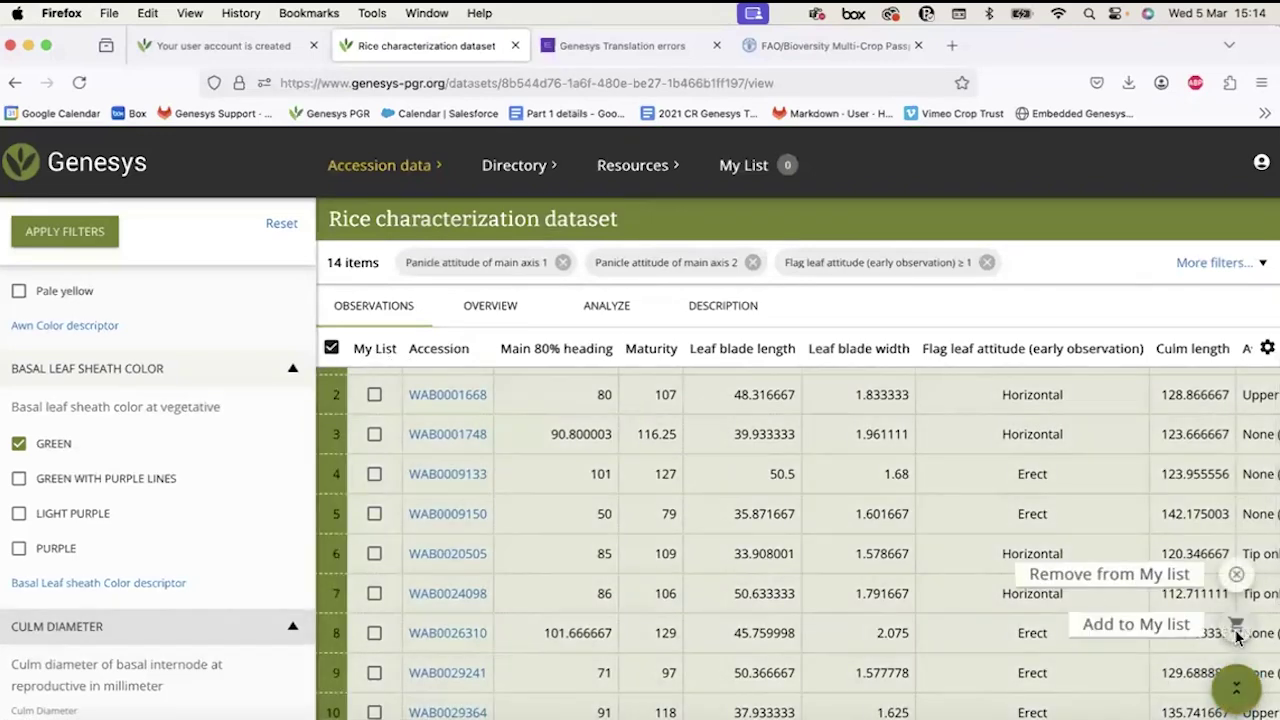
pyautogui.click(1236, 630)
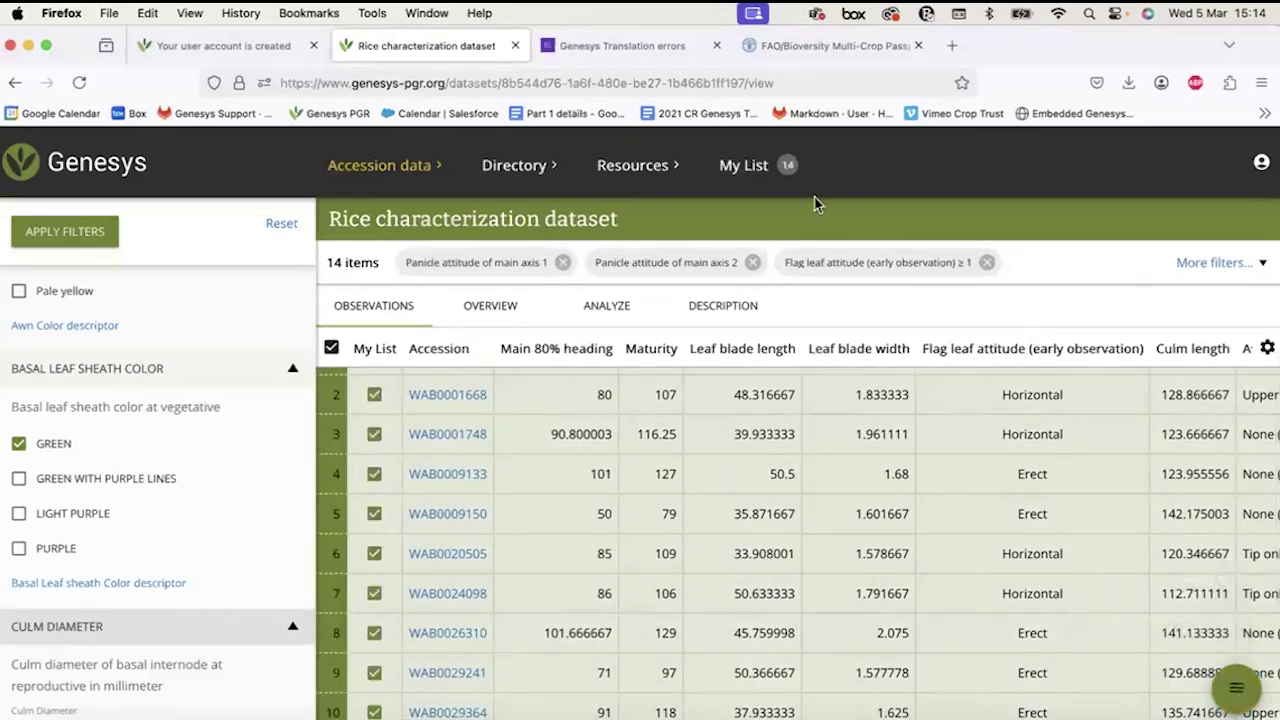
pyautogui.click(783, 165)
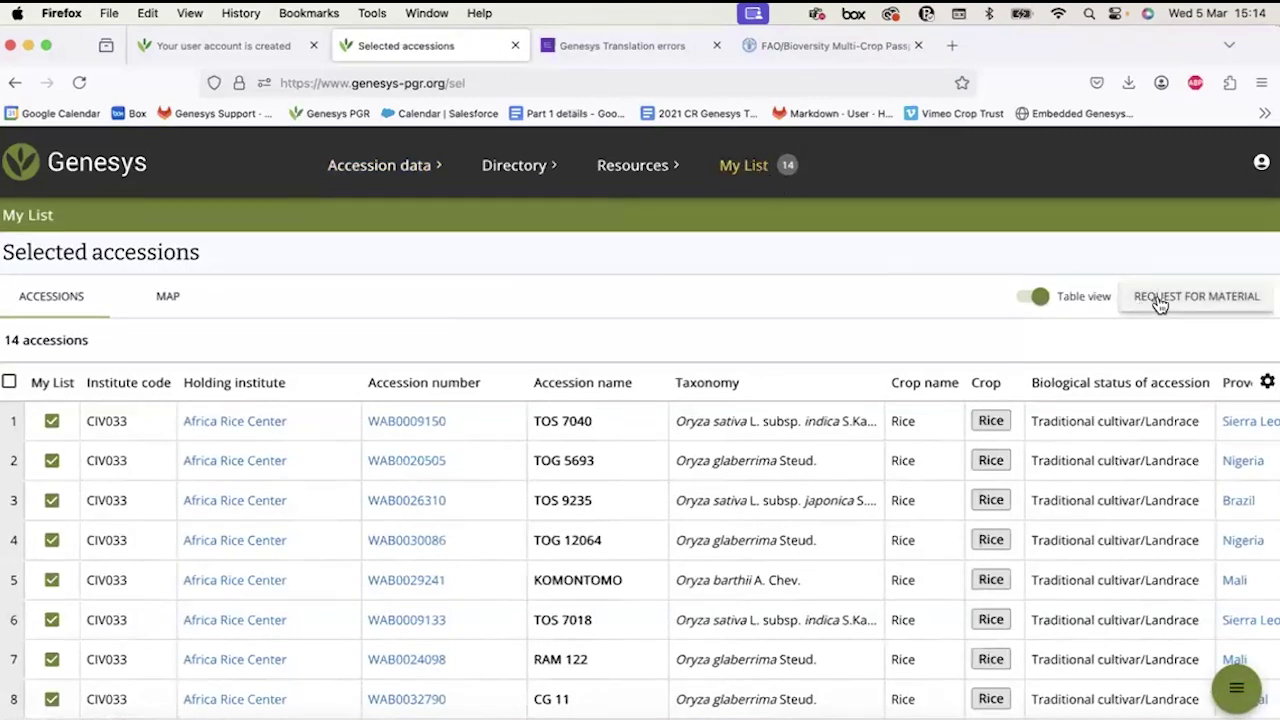
# Review the Request for Material list for the 14 accessions, then return to the Rice characterization dataset.
pyautogui.click(1160, 302)
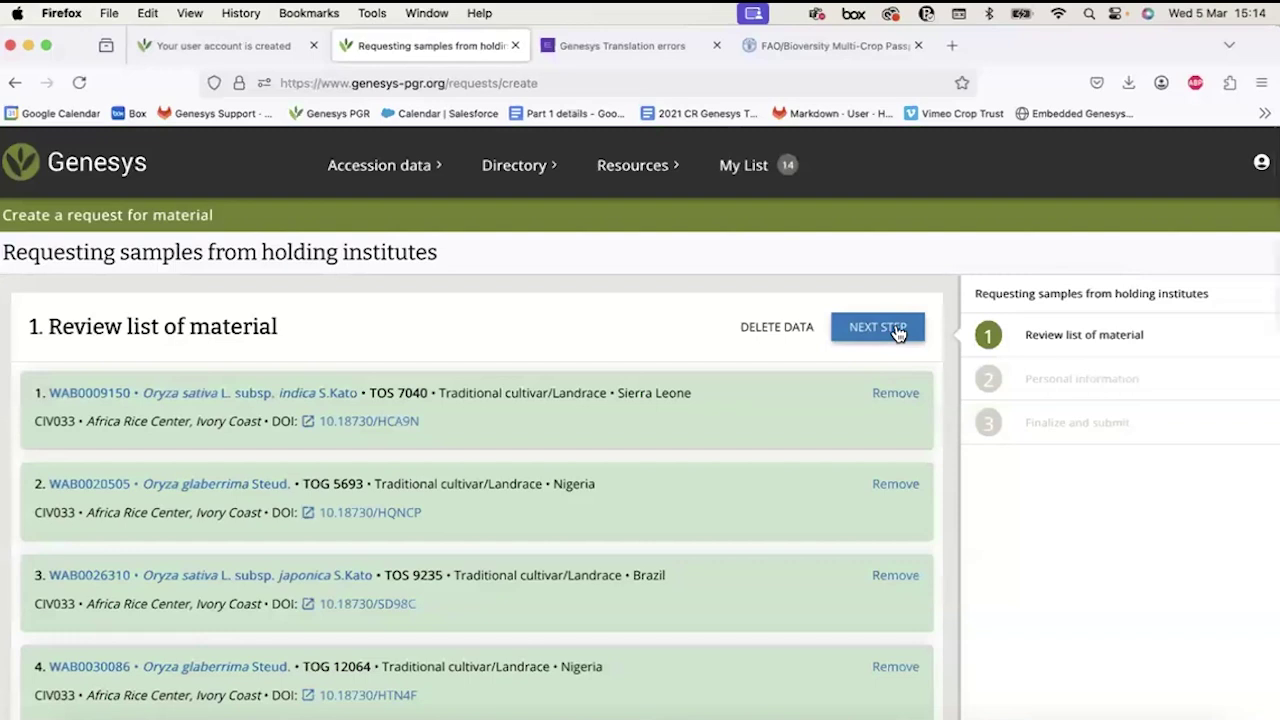
pyautogui.scroll(-5, 735, 402)
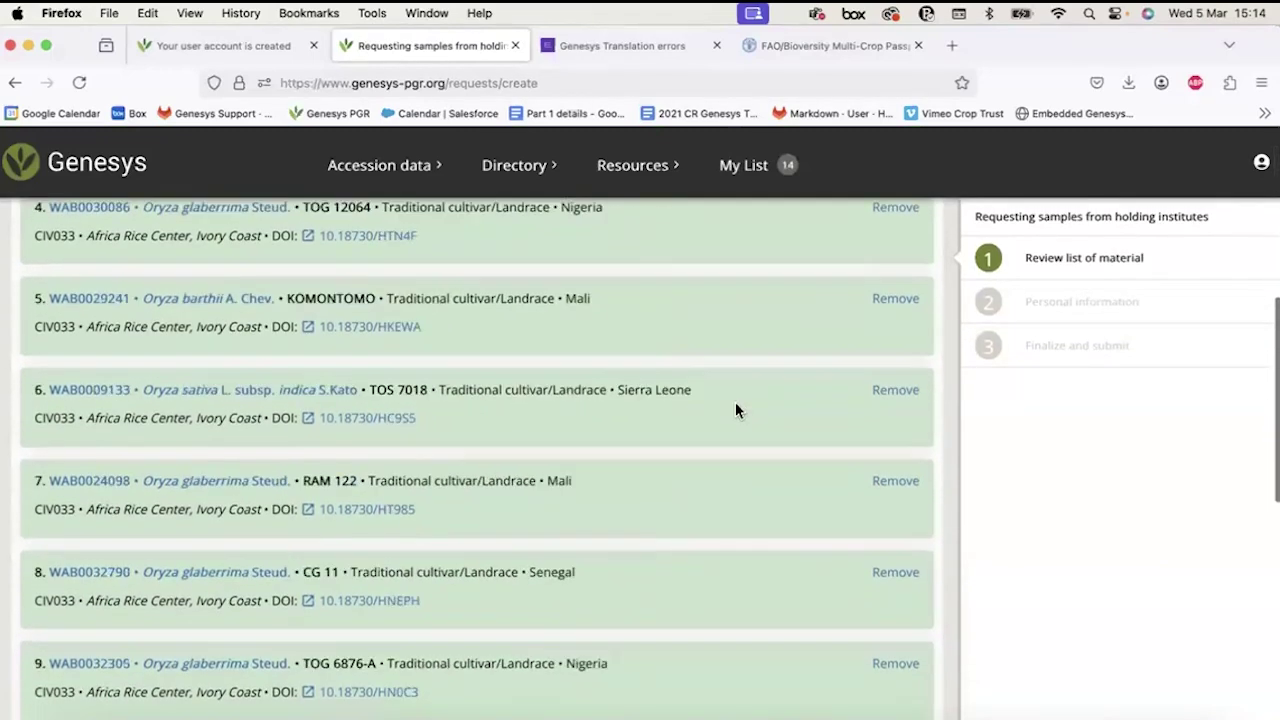
pyautogui.scroll(-10, 736, 409)
pyautogui.scroll(15, 736, 409)
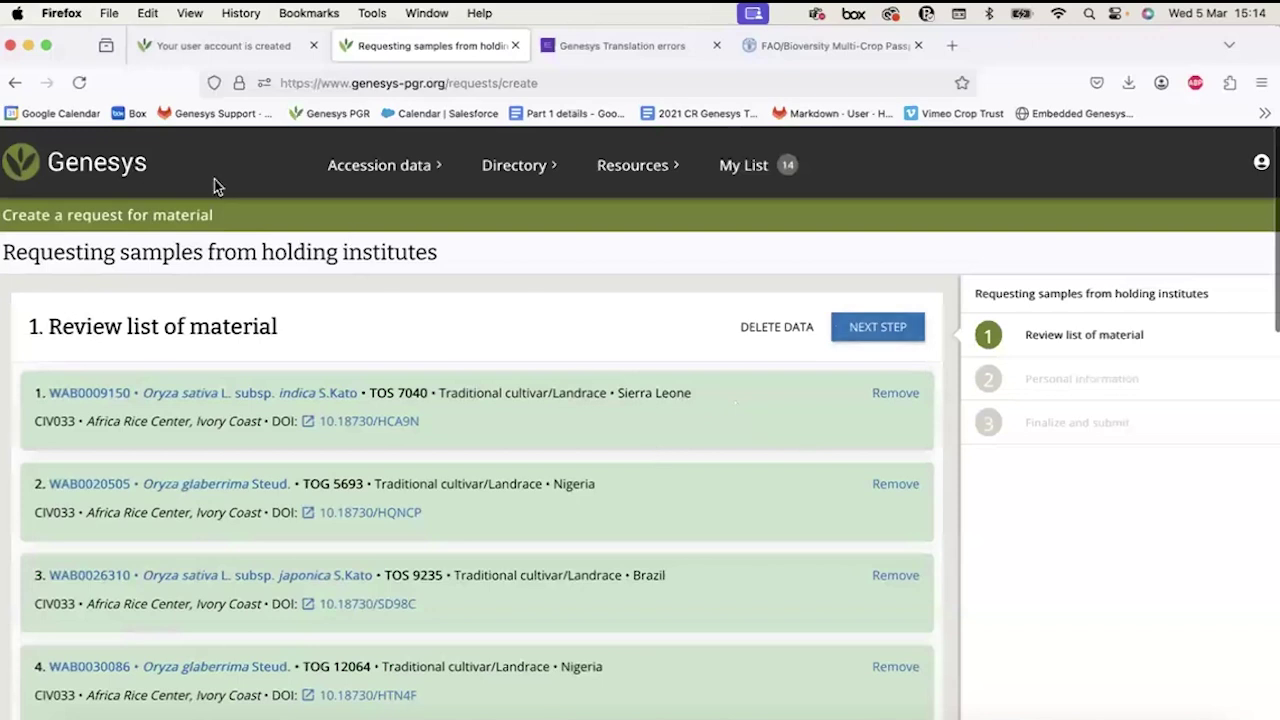
pyautogui.click(16, 84)
pyautogui.click(17, 86)
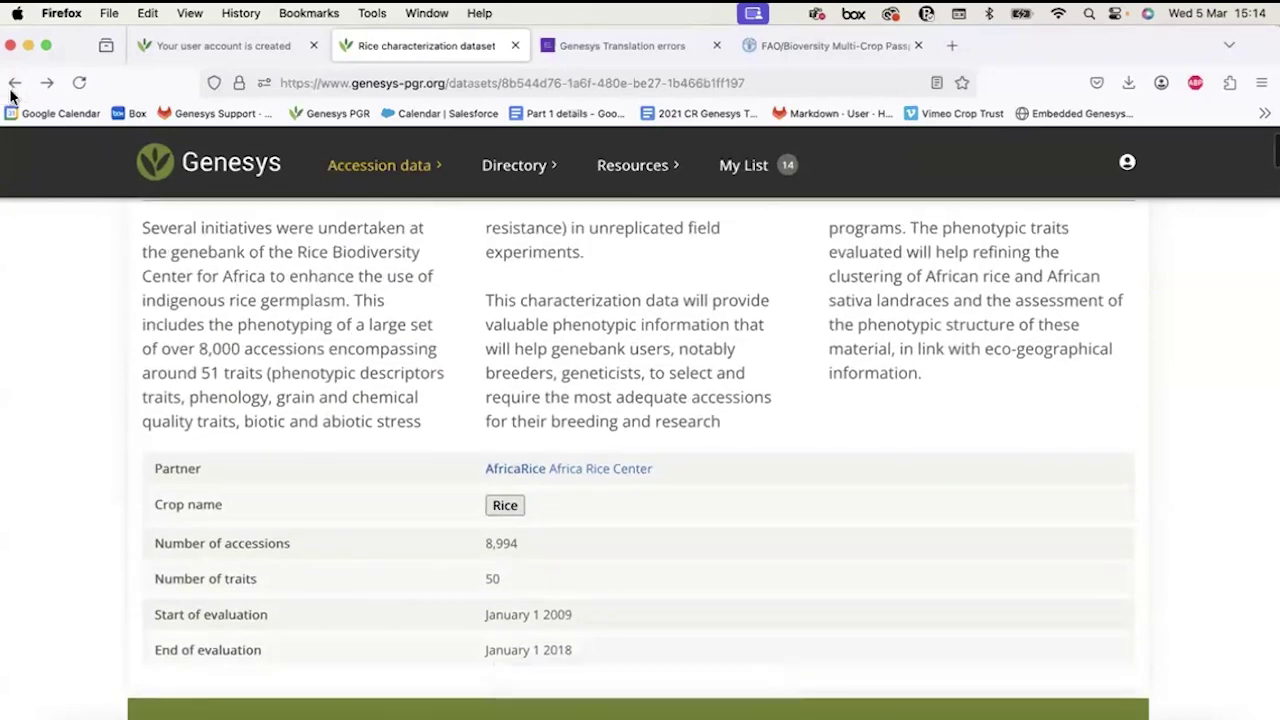
# Go back to the datasets list and open the Characterization Data dataset page.
pyautogui.click(14, 86)
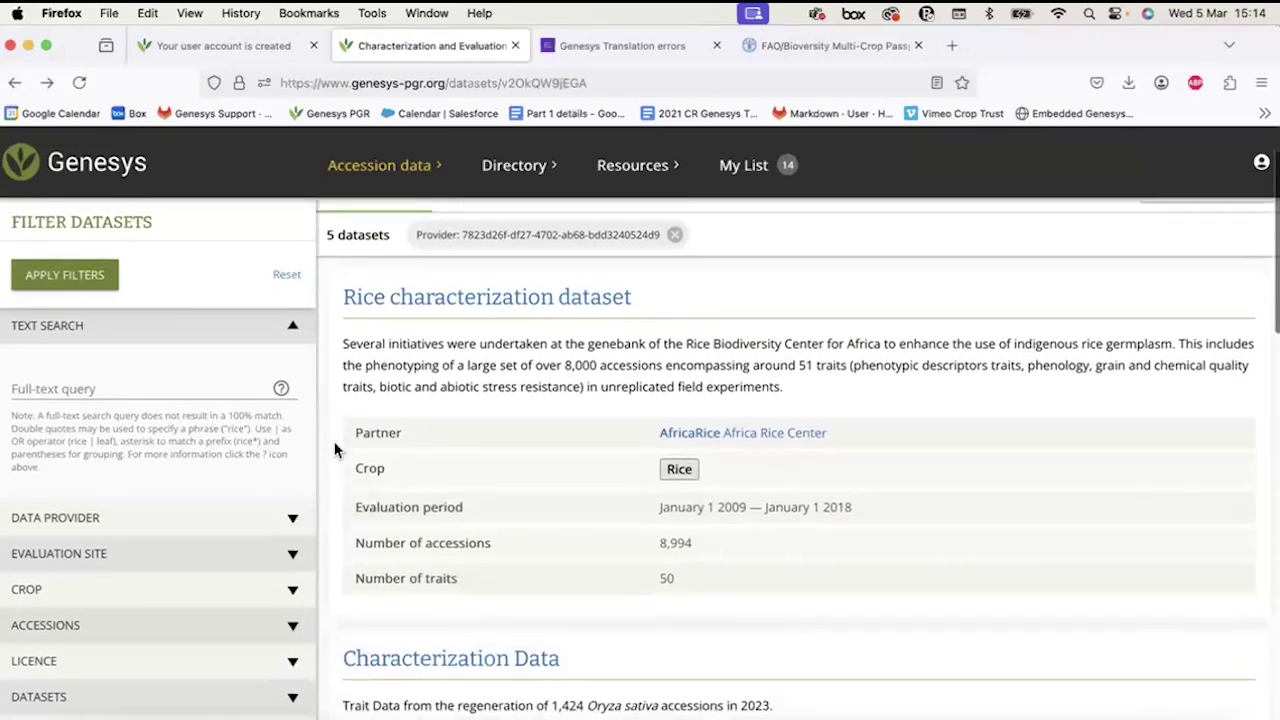
pyautogui.scroll(-1, 335, 450)
pyautogui.scroll(-2, 83, 570)
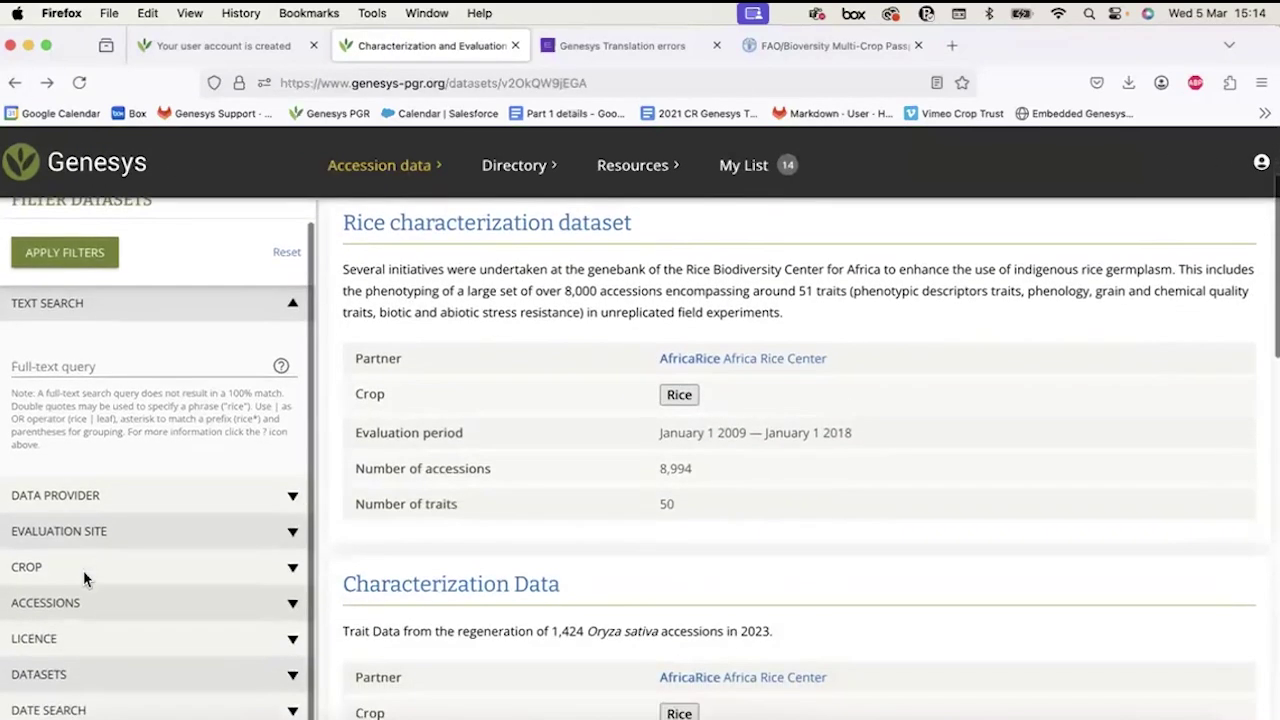
pyautogui.click(402, 168)
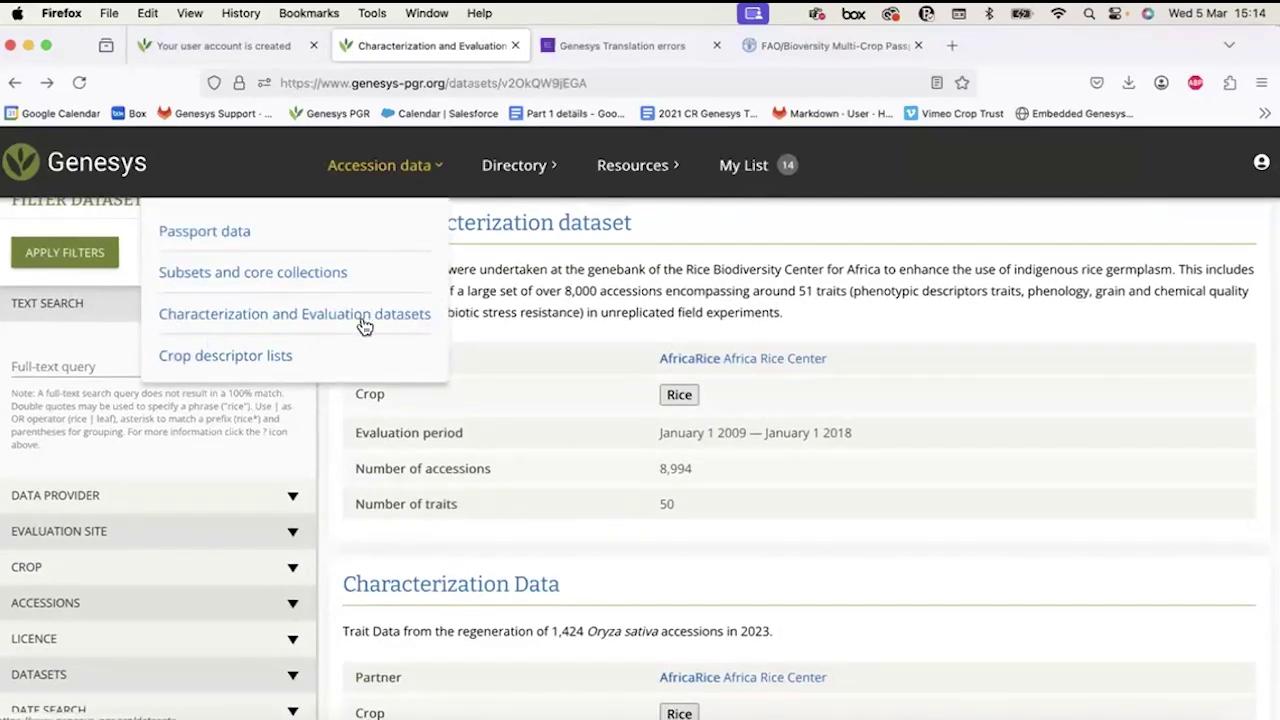
pyautogui.scroll(-2, 108, 590)
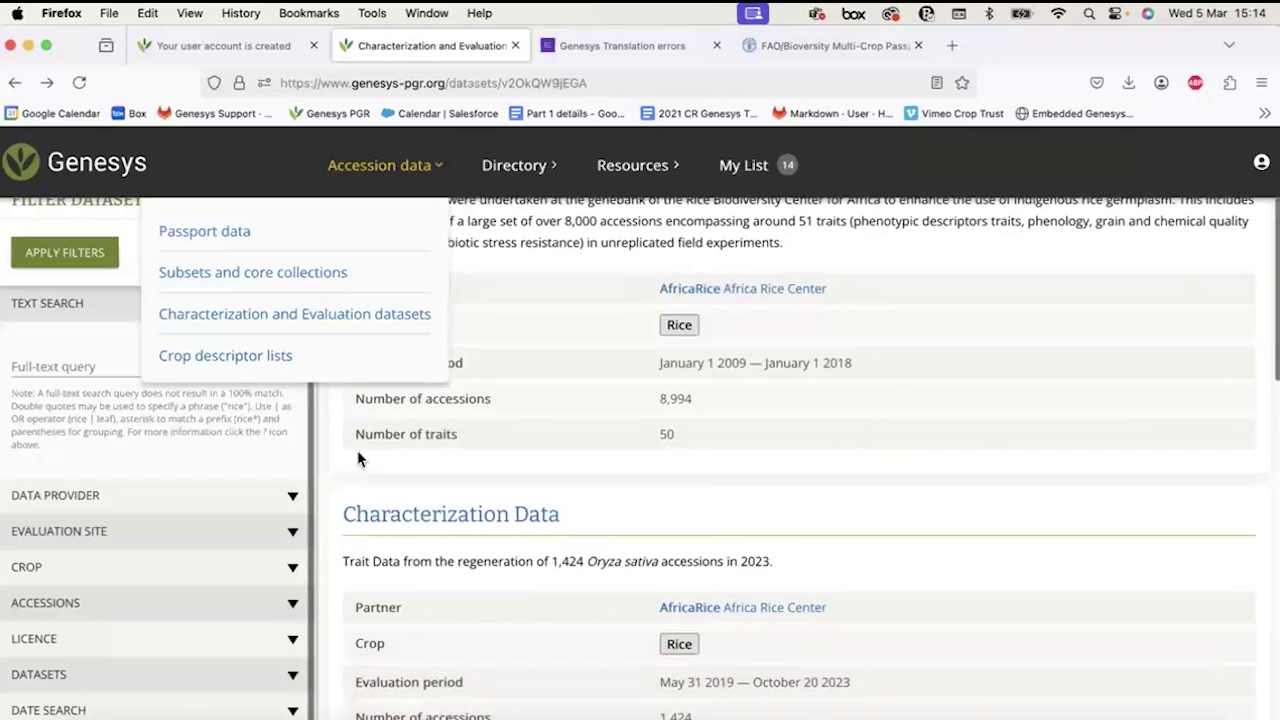
pyautogui.click(465, 513)
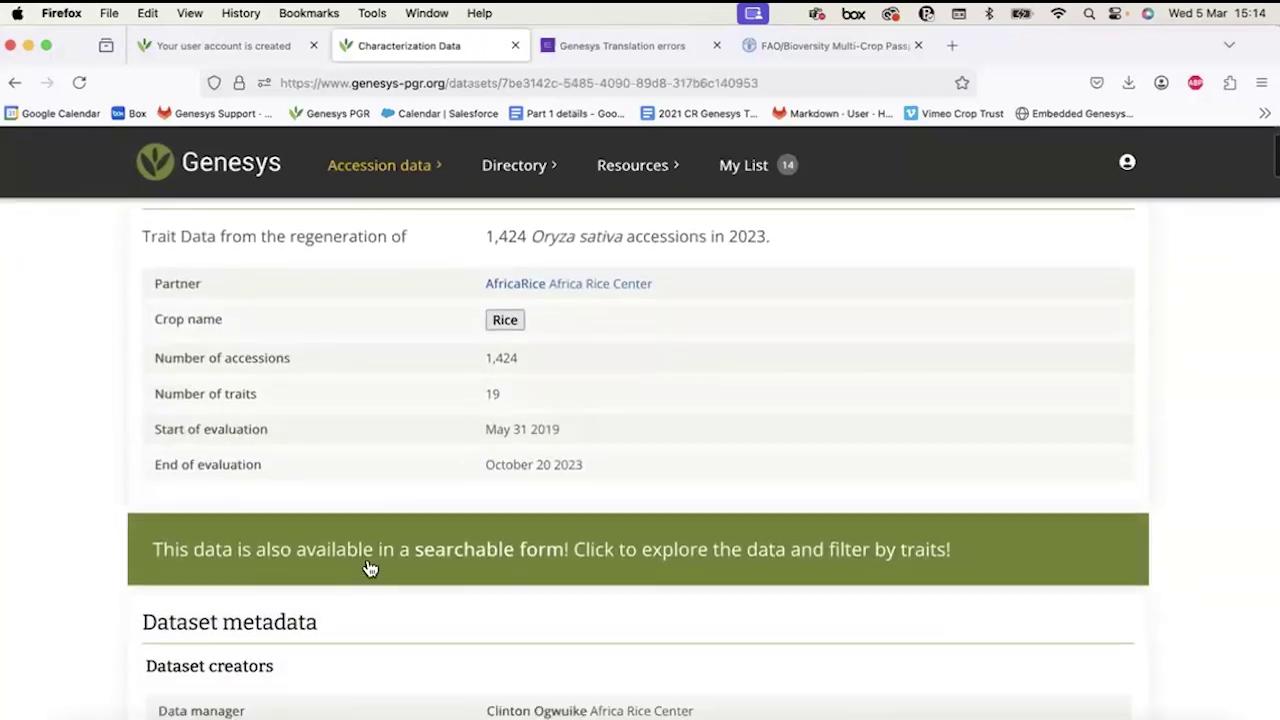
# Open the searchable observations table of 1,424 accessions and scroll around it.
pyautogui.click(384, 558)
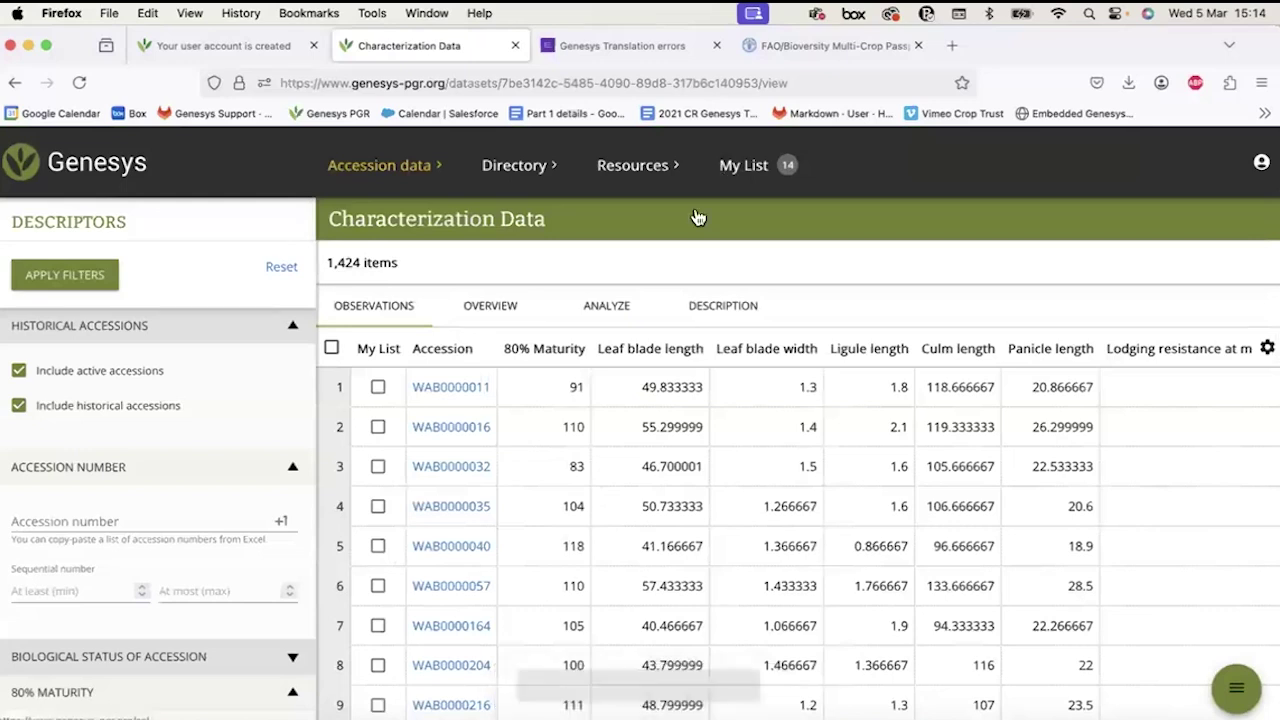
pyautogui.scroll(-4, 650, 445)
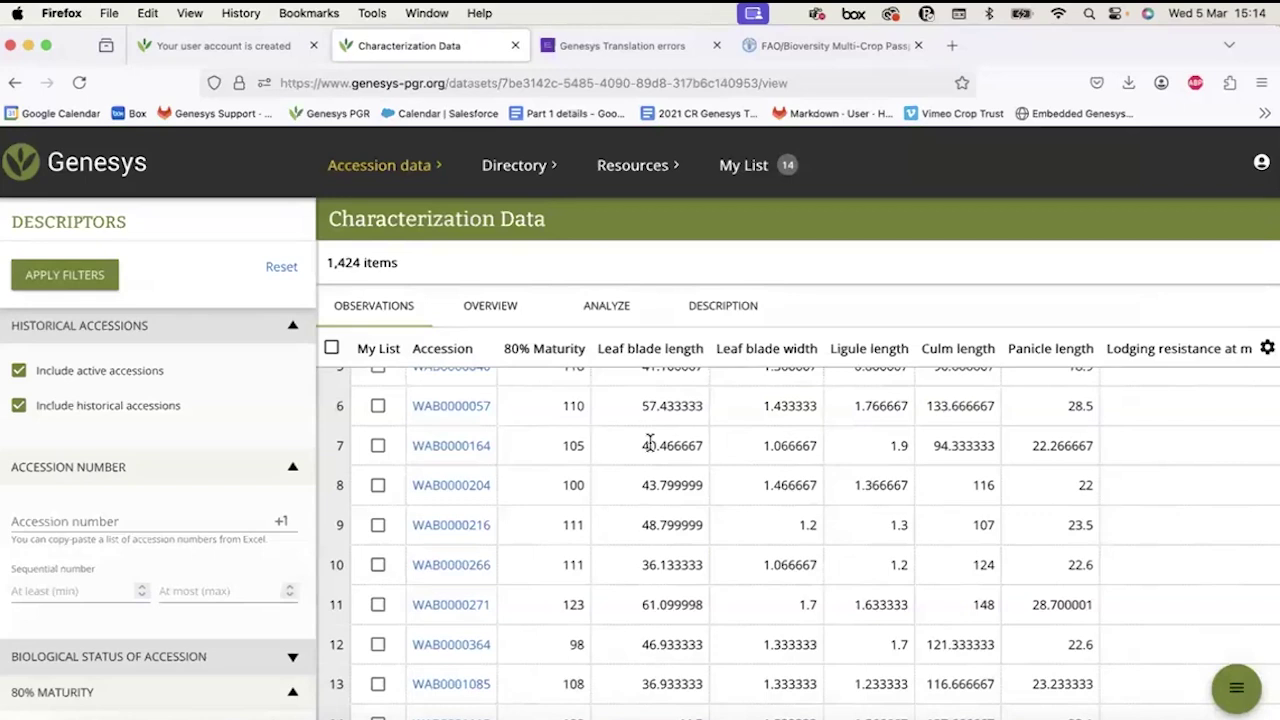
pyautogui.hscroll(4, 681, 396)
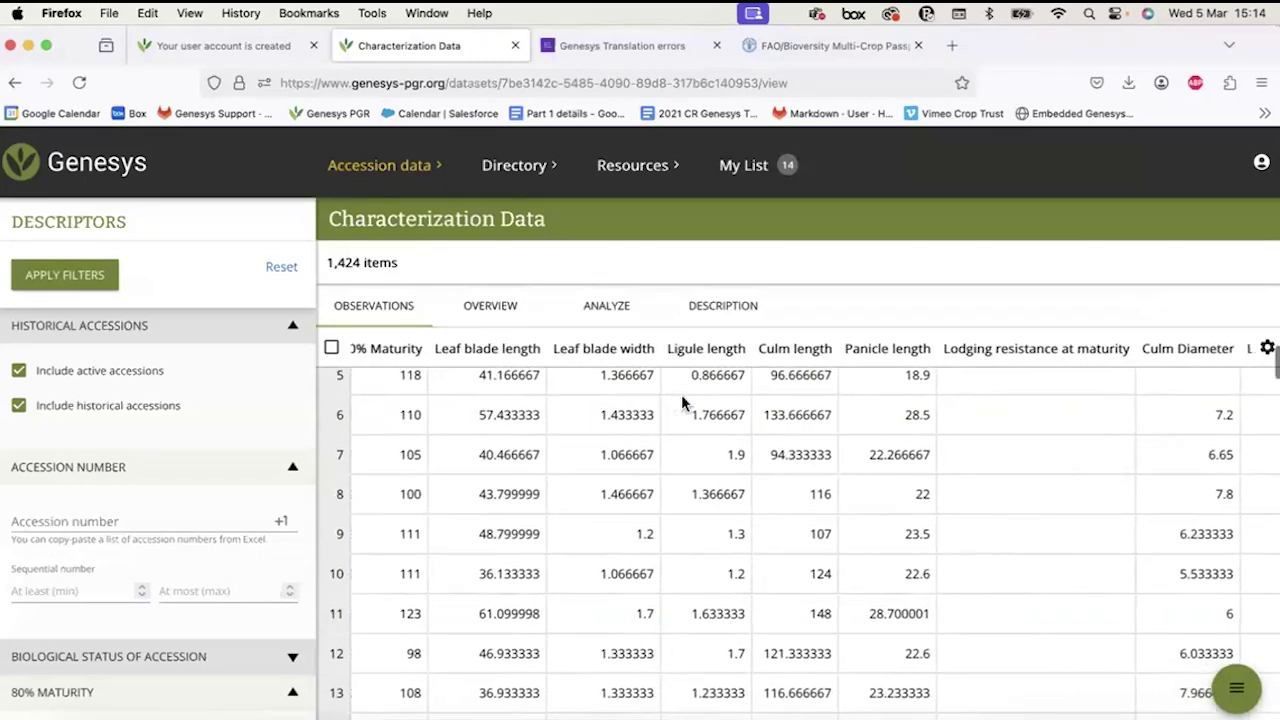
pyautogui.scroll(2, 681, 396)
pyautogui.hscroll(-5, 681, 396)
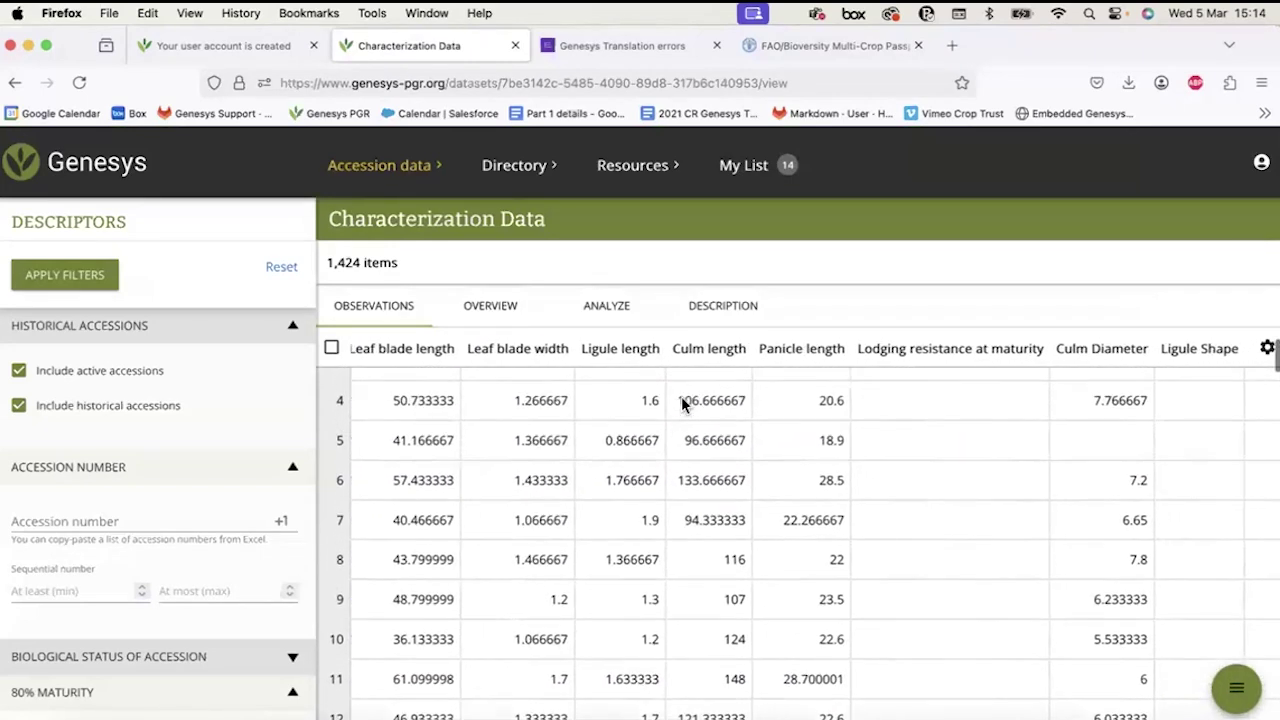
pyautogui.scroll(2, 681, 398)
pyautogui.hscroll(-3, 681, 398)
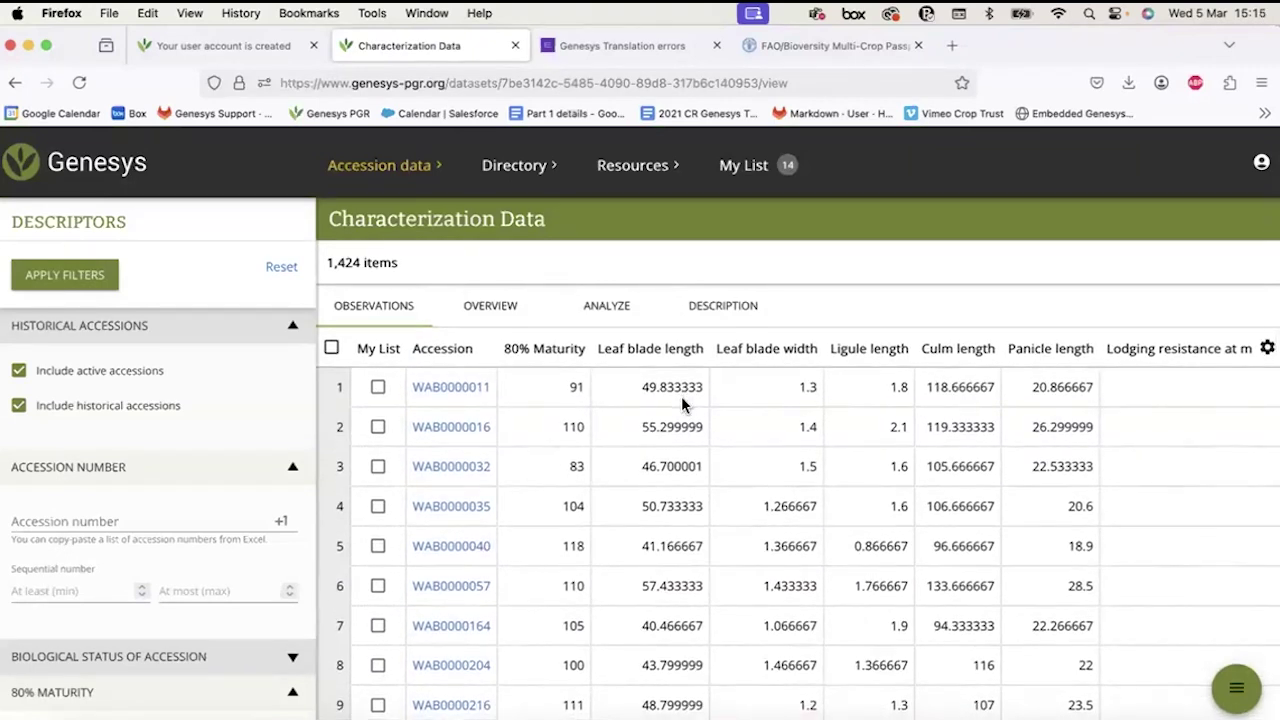
# Return to the Genesys home page, leaving the Accession data menu closed.
pyautogui.click(16, 175)
pyautogui.click(388, 171)
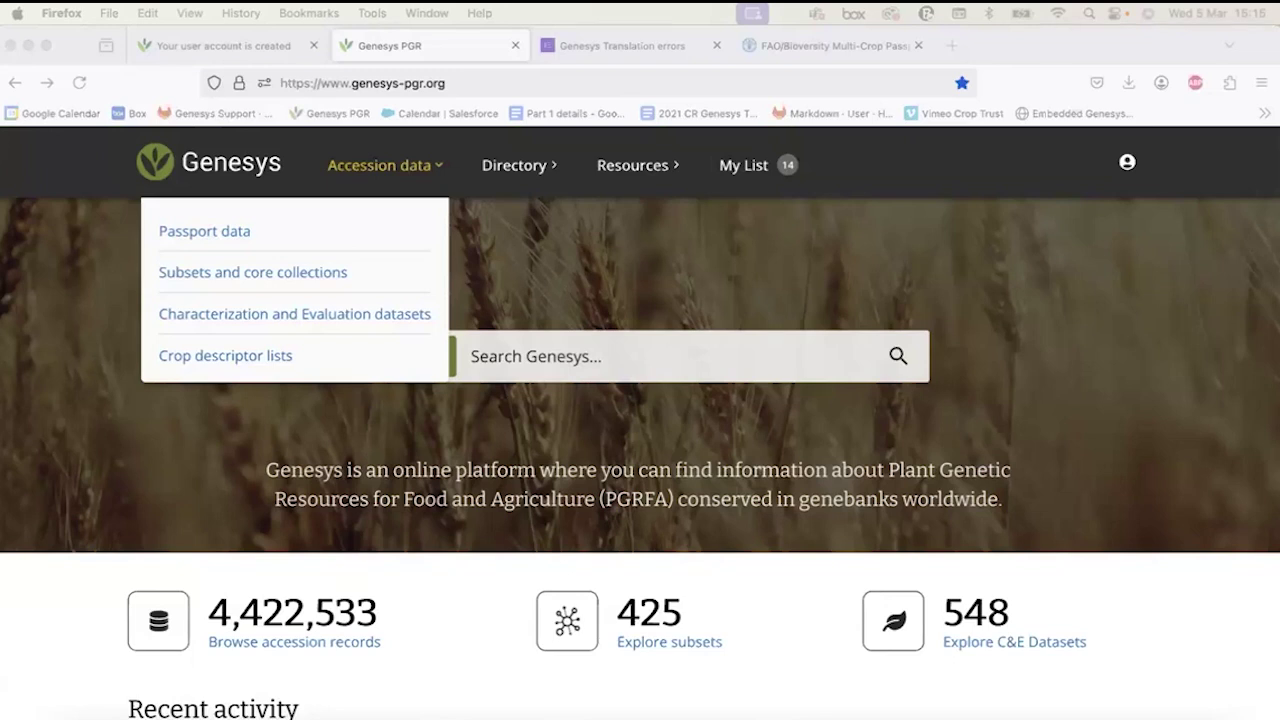
pyautogui.click(434, 171)
pyautogui.click(434, 171)
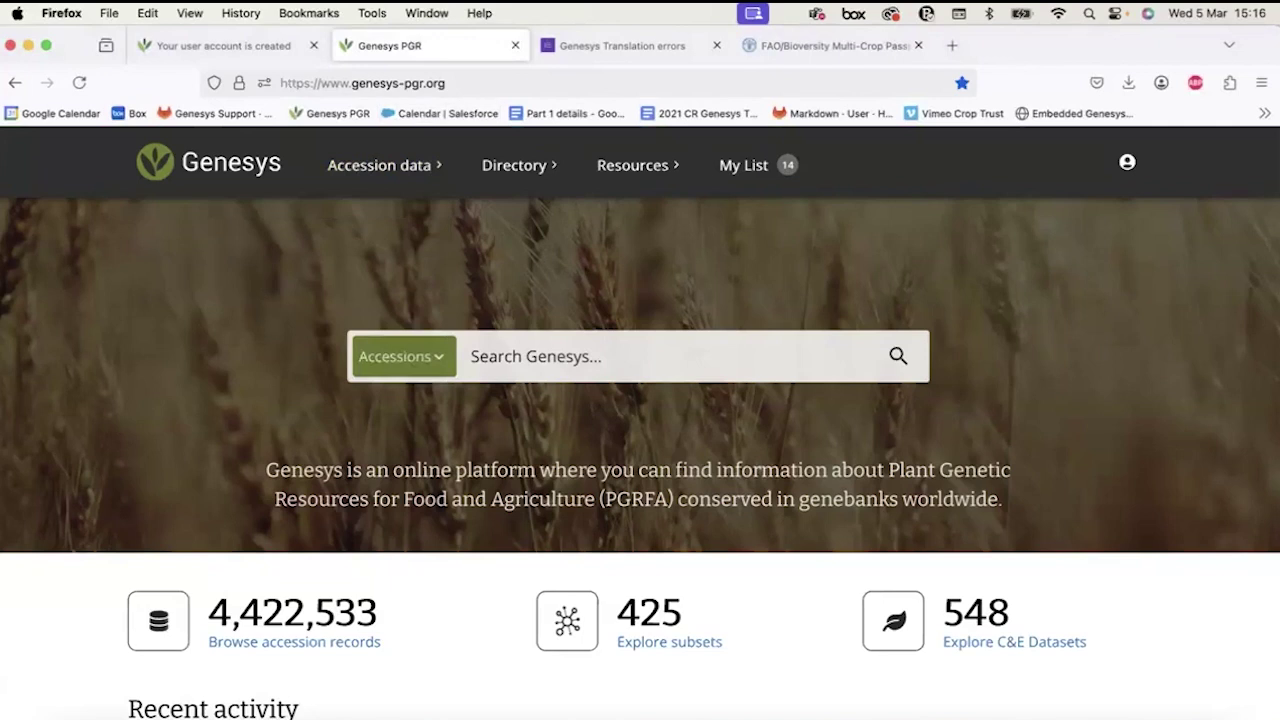